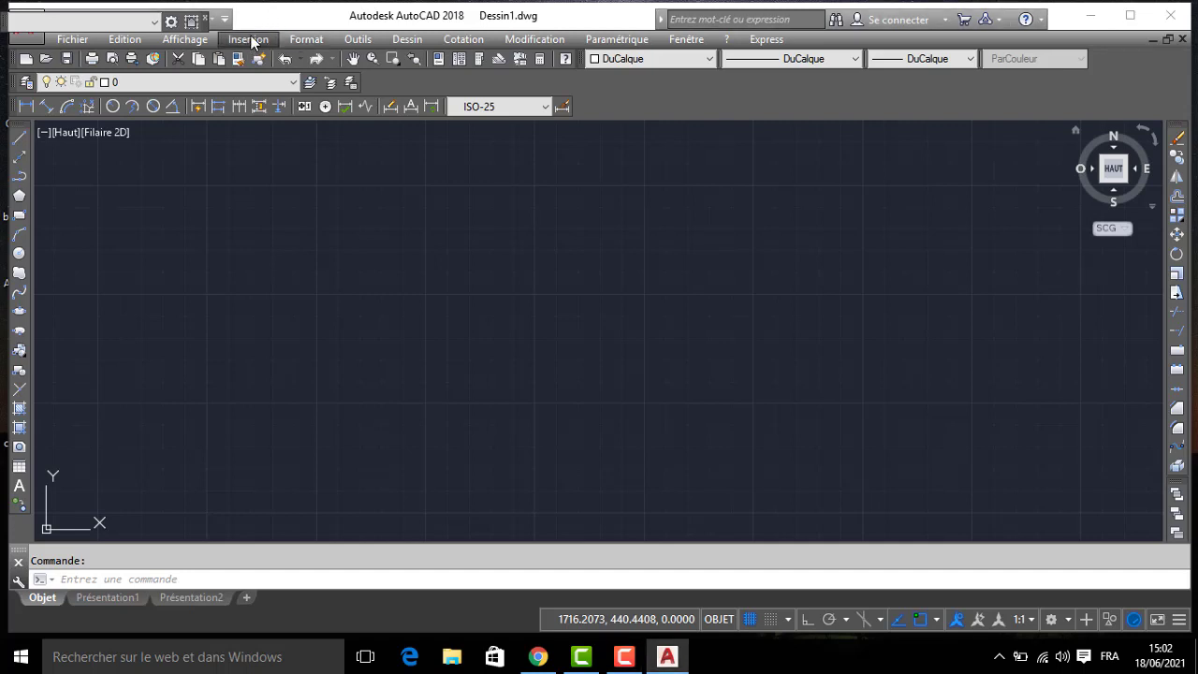
- Attach the raster image "plan" from the desktop, specifying its insertion point and scale on screen
click(246, 39)
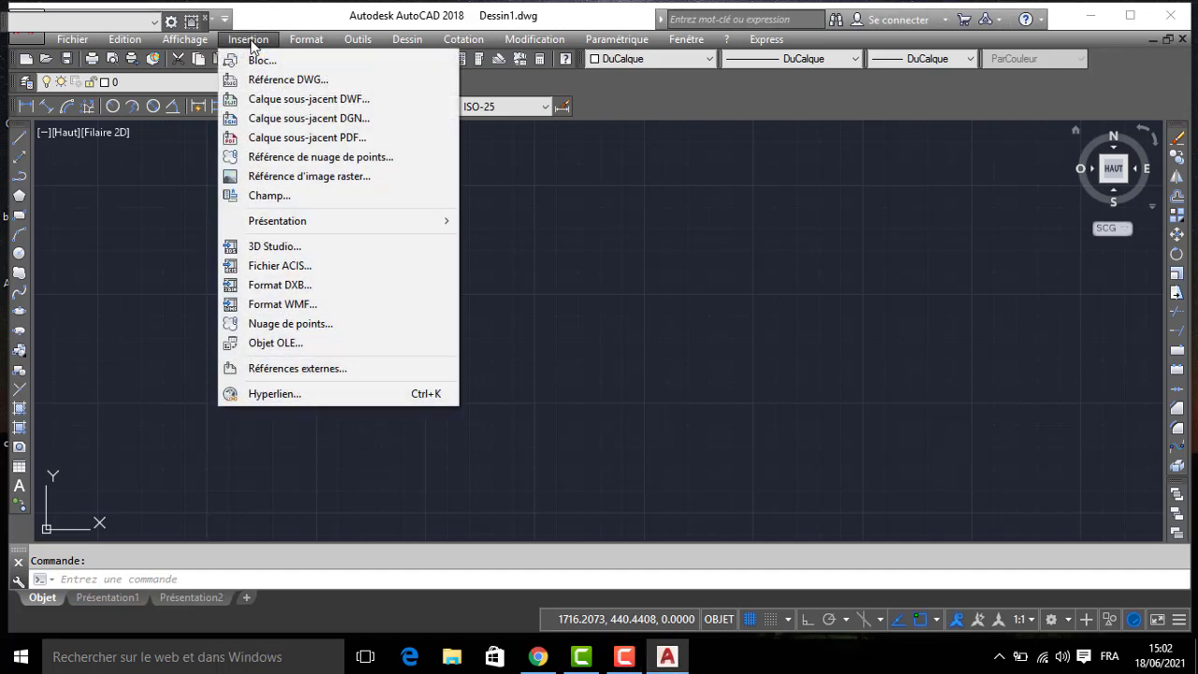
click(310, 178)
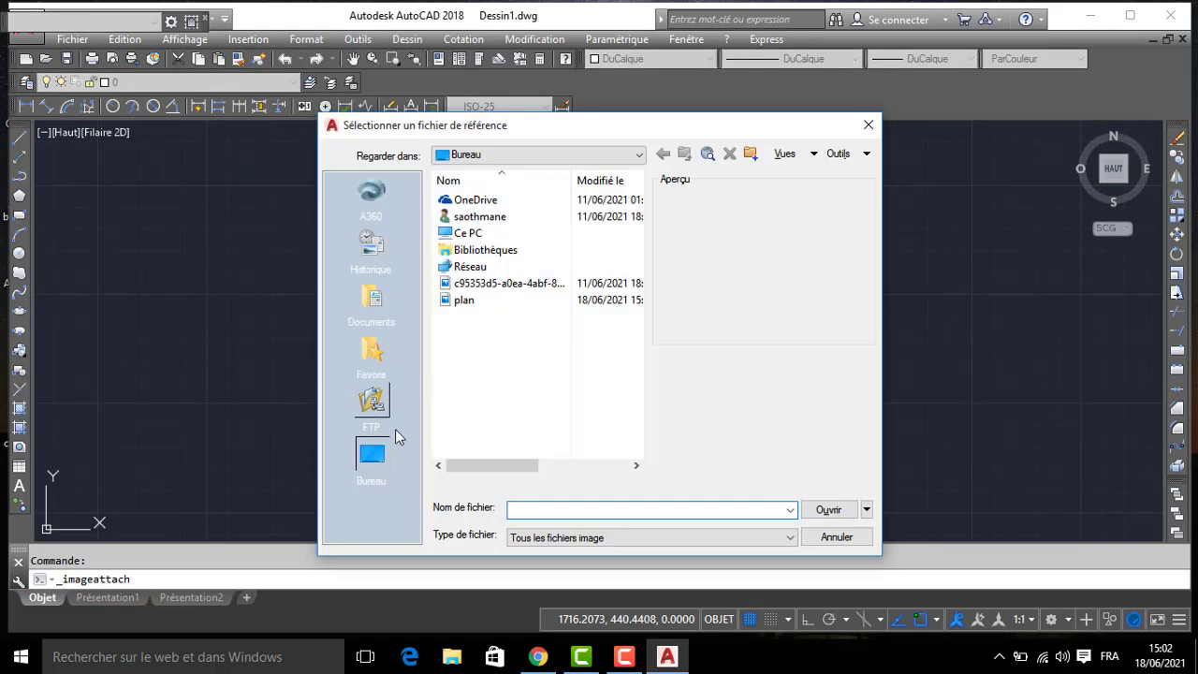
click(465, 301)
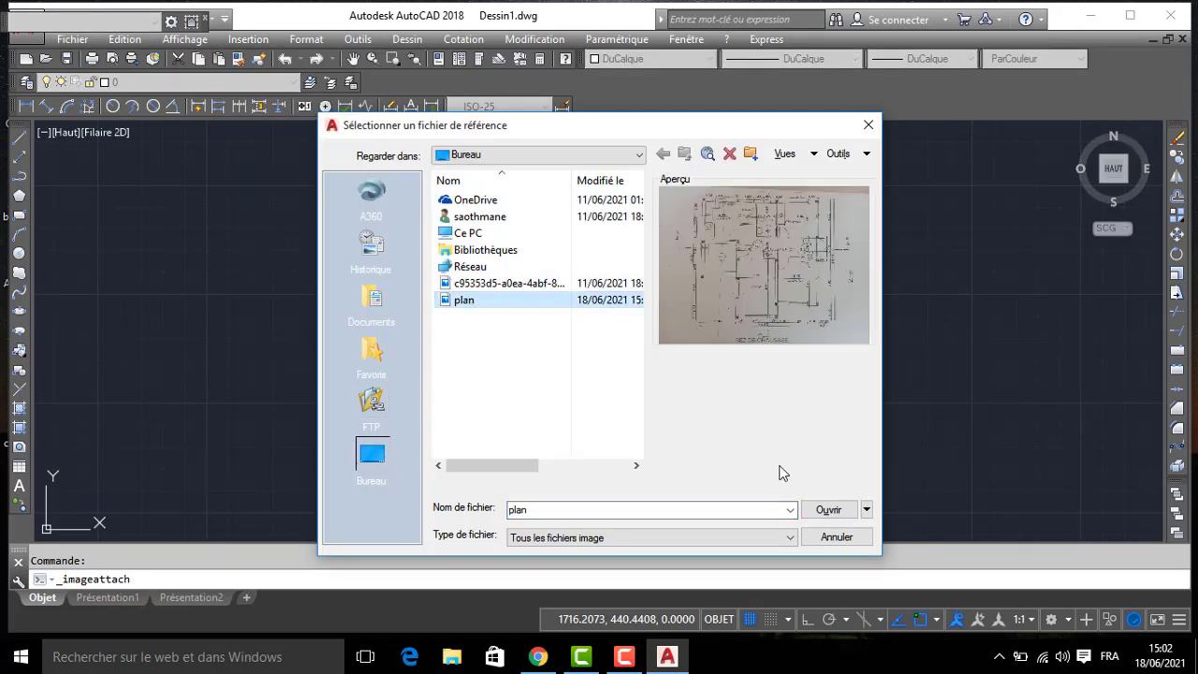
click(830, 511)
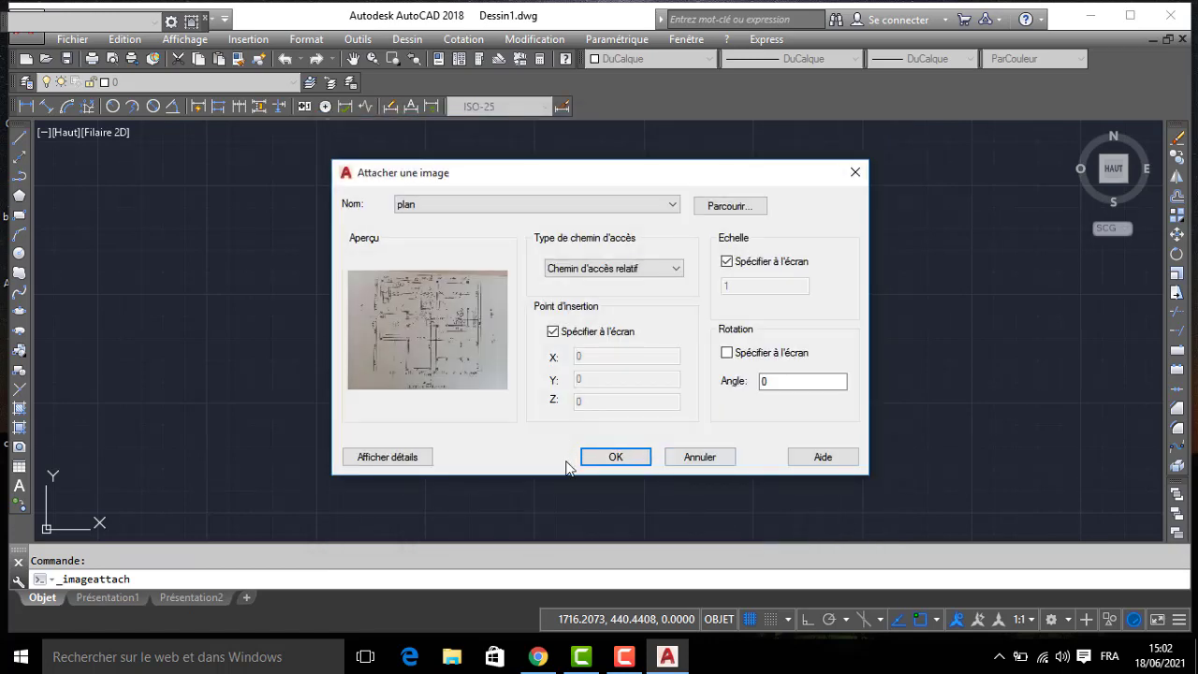
click(623, 460)
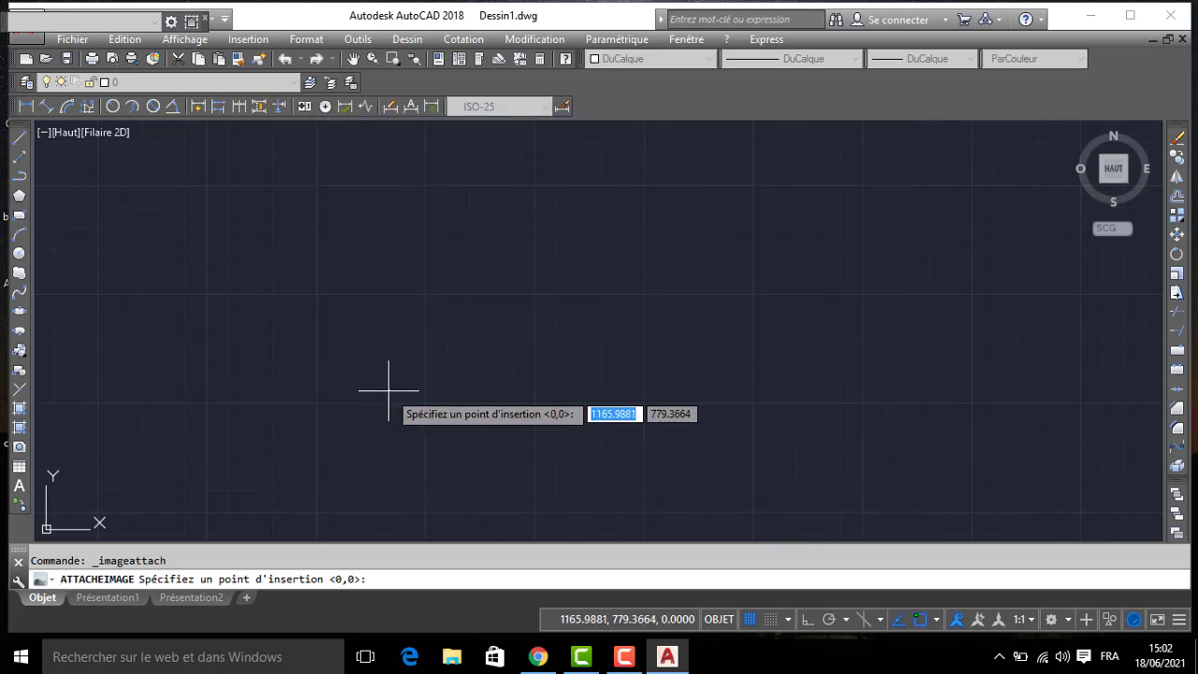
click(389, 391)
click(982, 327)
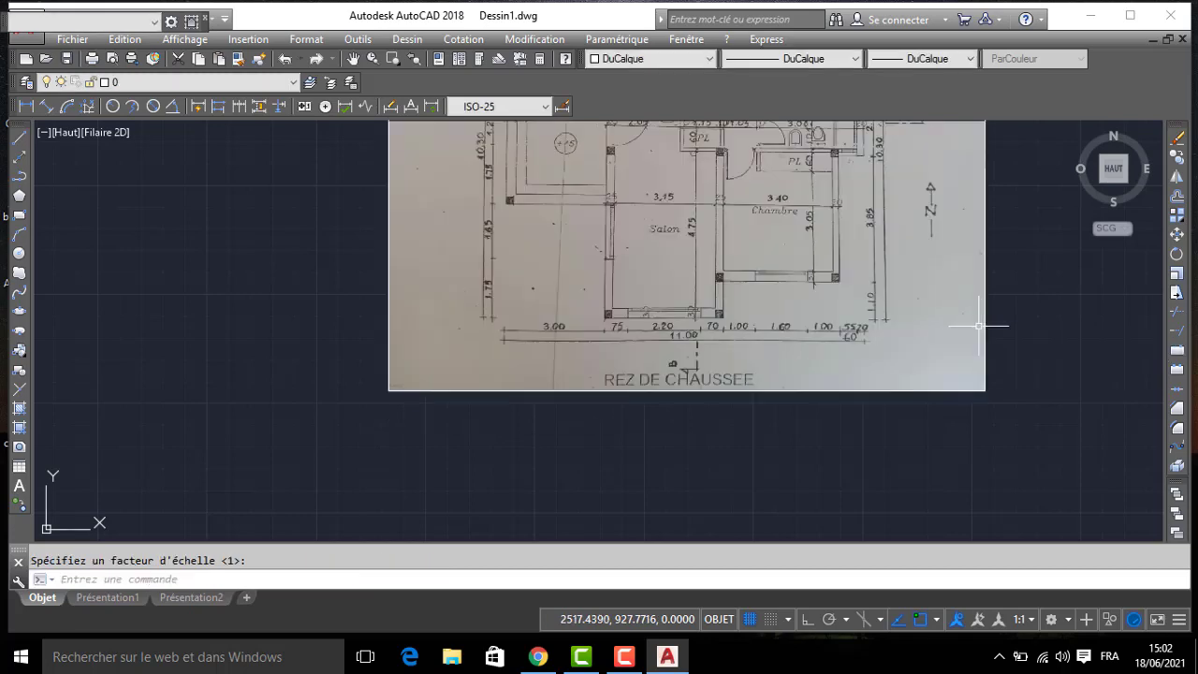
- Check the thickness of the bathroom's outer wall marked 20 with a temporary horizontal line in Ortho mode
mouse_move(851, 313)
middle_down()
mouse_move(823, 401)
mouse_move(690, 302)
middle_up()
scroll(823, 400, down, 5)
scroll(690, 303, up, 6)
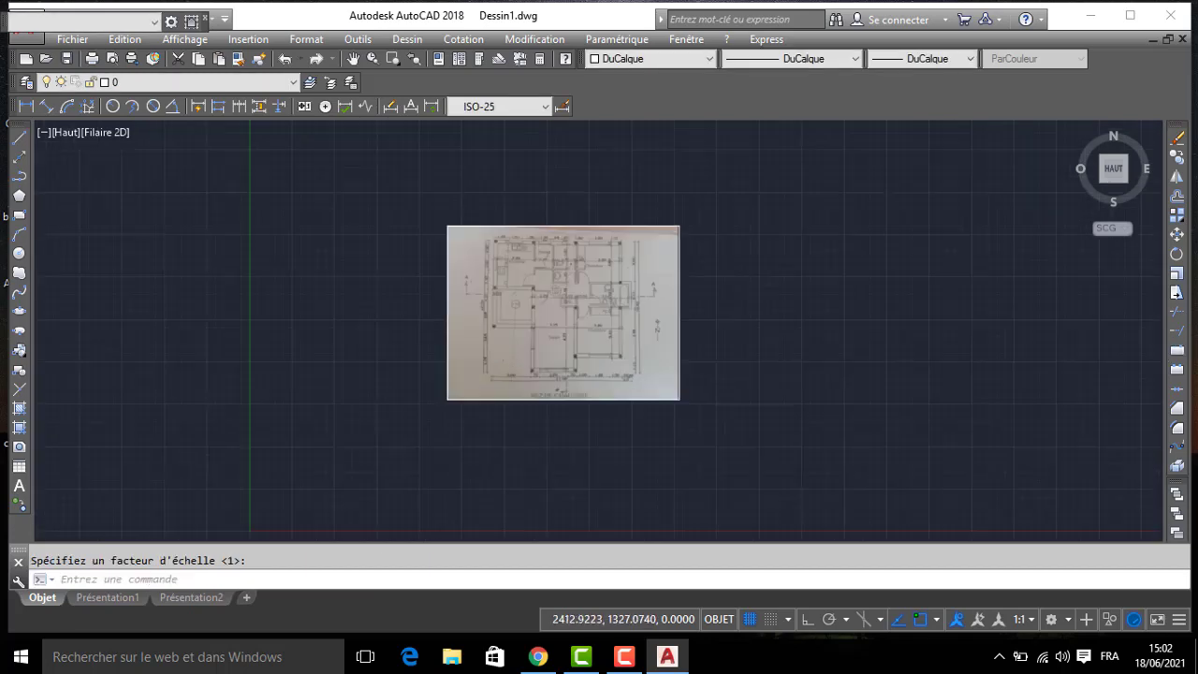
scroll(532, 231, up, 6)
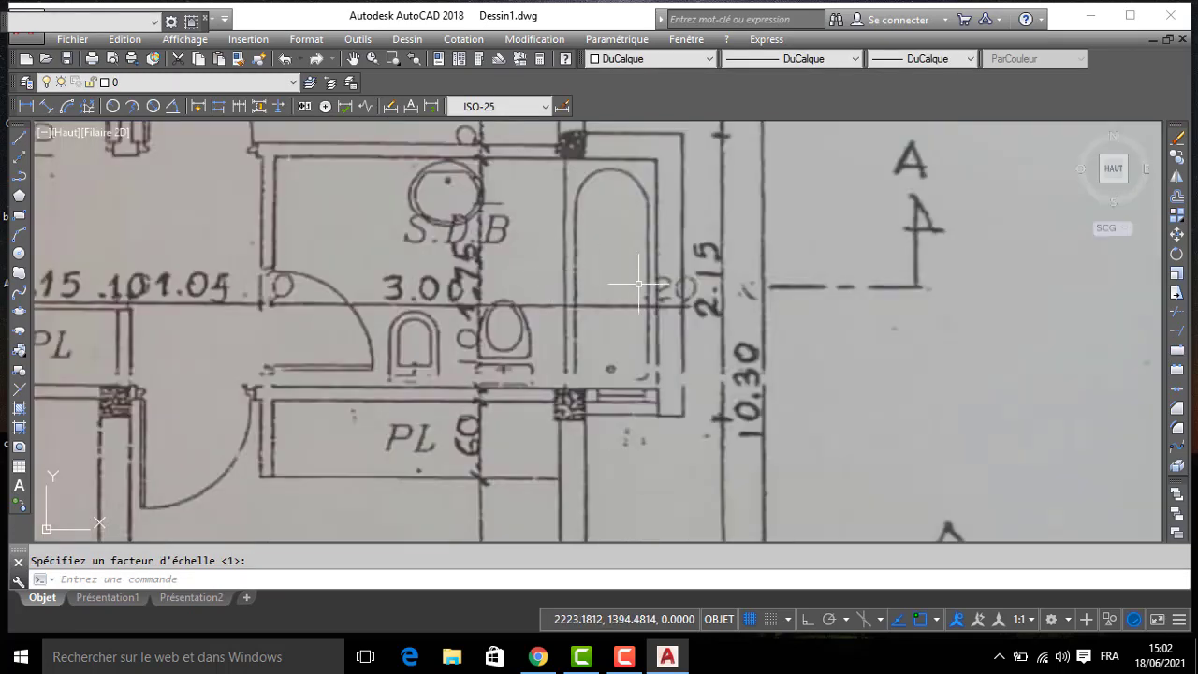
key(Escape)
text(l)
key(Return)
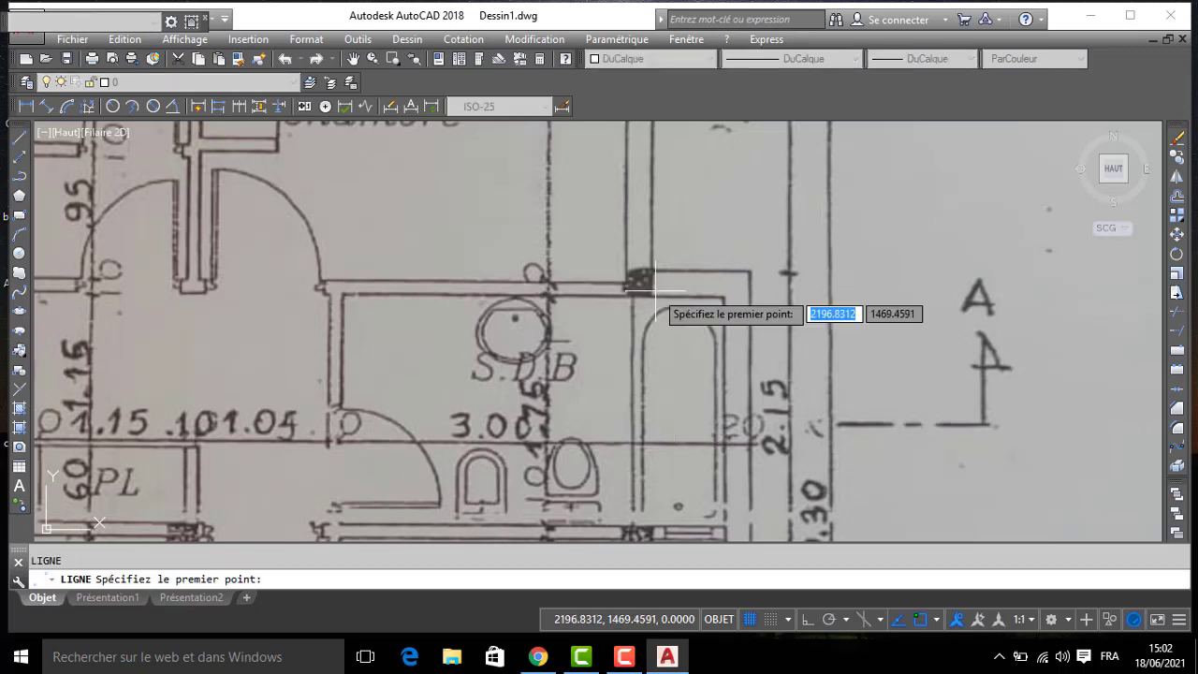
click(653, 273)
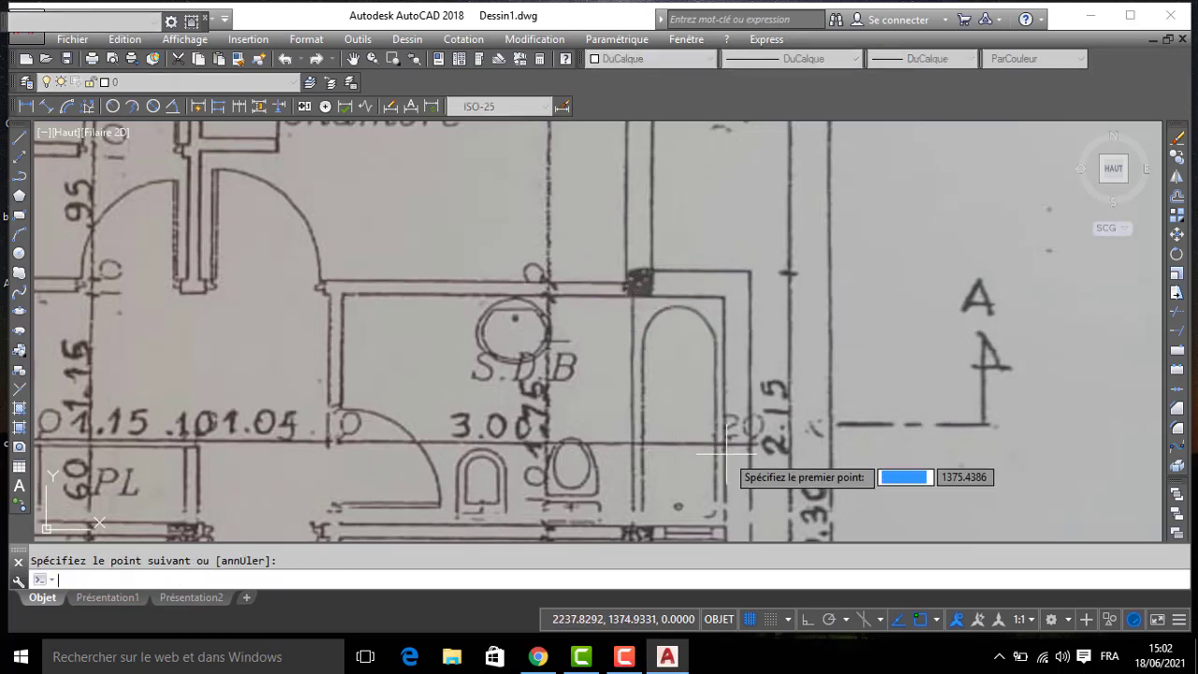
scroll(726, 445, up, 3)
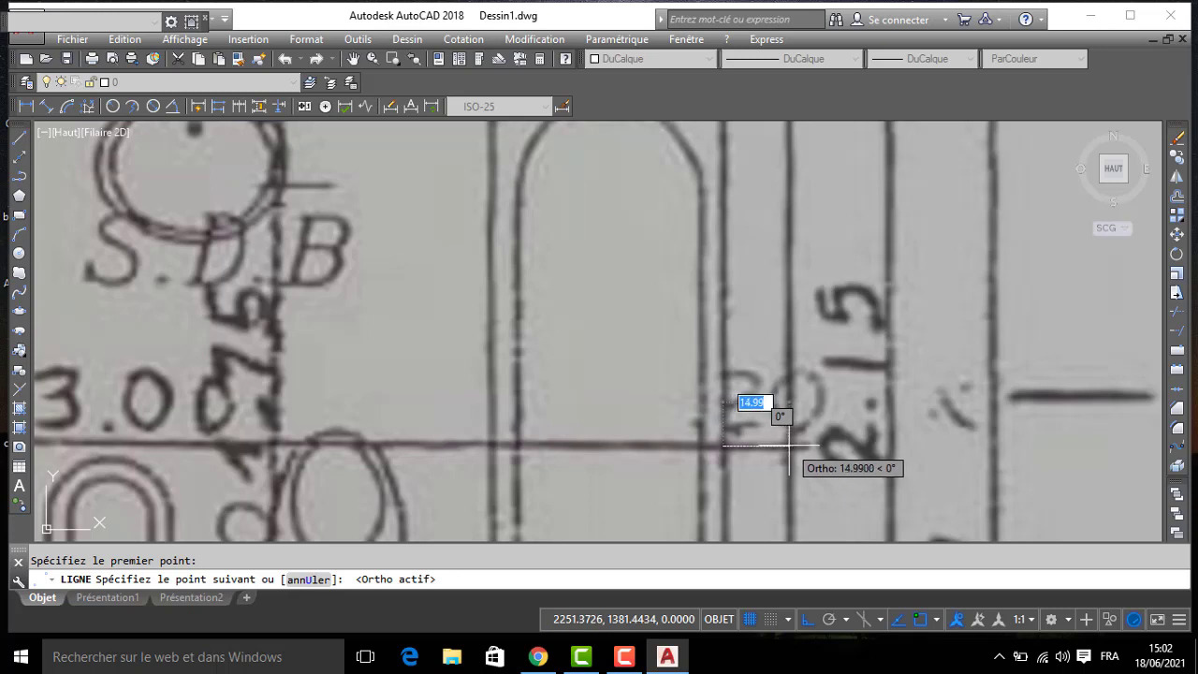
key(Return)
scroll(743, 393, down, 3)
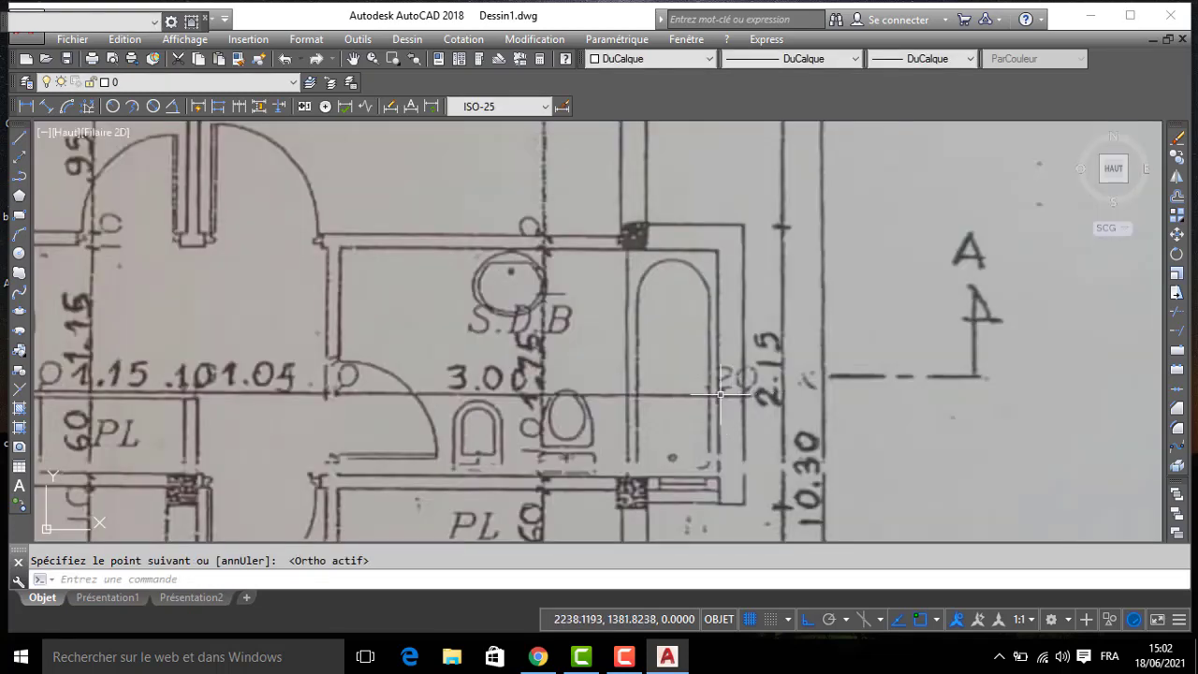
- Scale the attached plan image by a factor of 20/15 from a base point on the image
scroll(760, 377, down, 3)
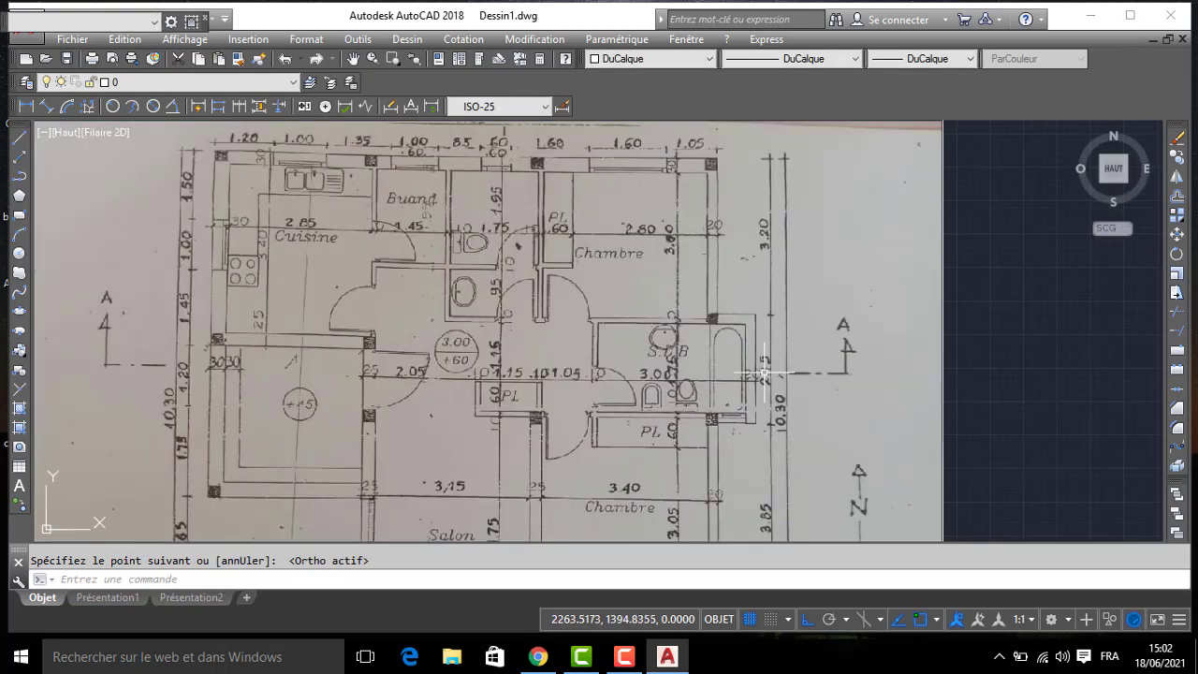
click(972, 358)
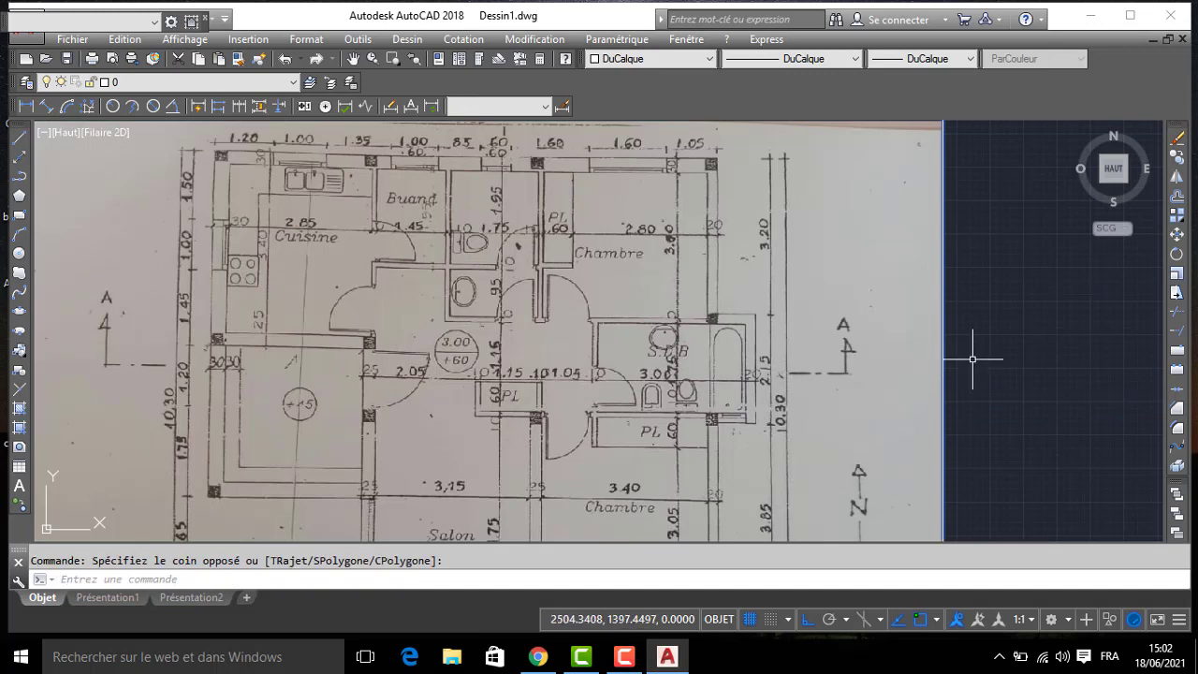
click(1176, 274)
click(578, 413)
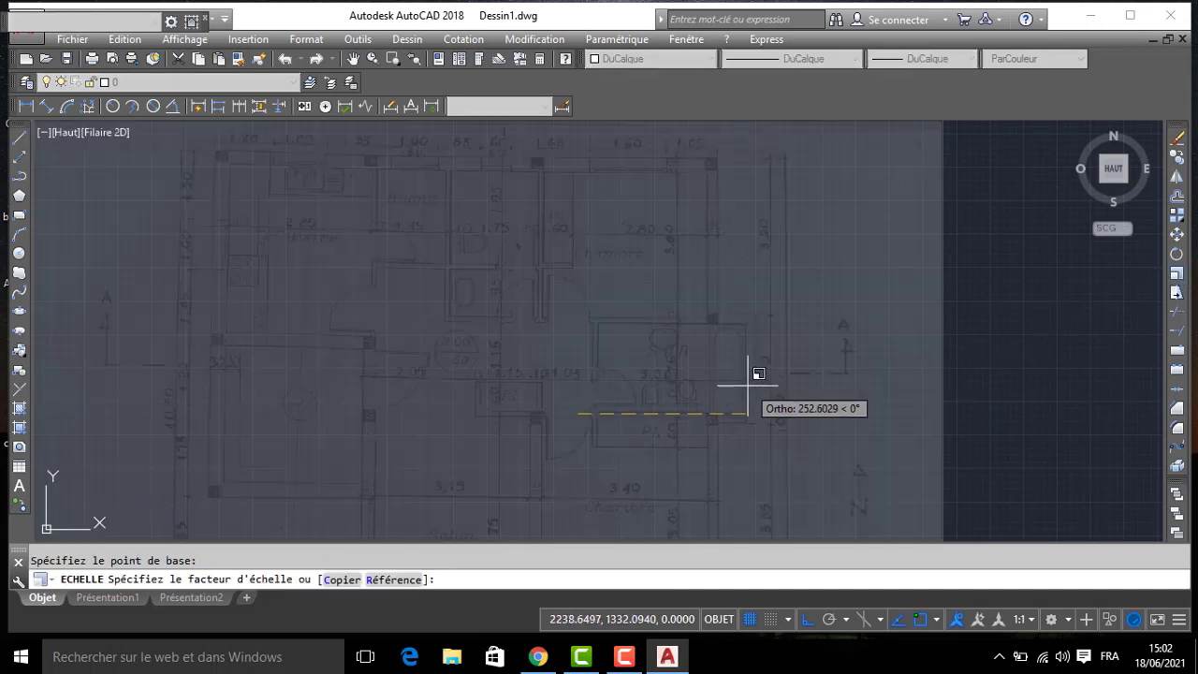
text(20)
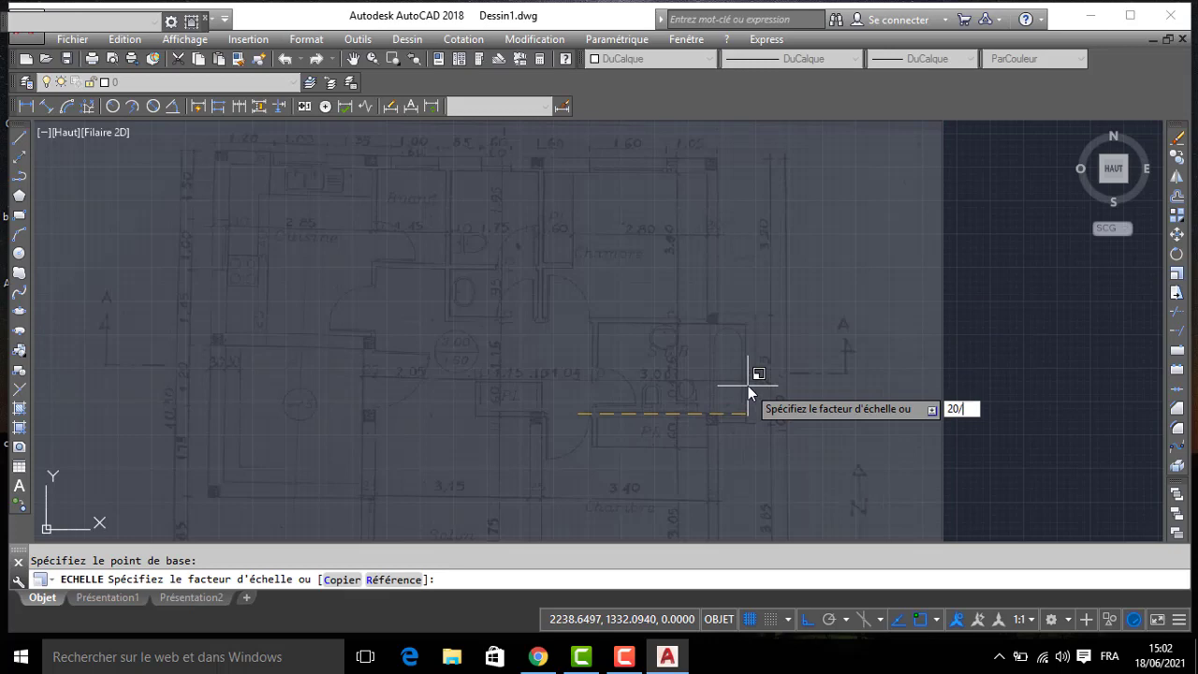
text(/15)
key(Return)
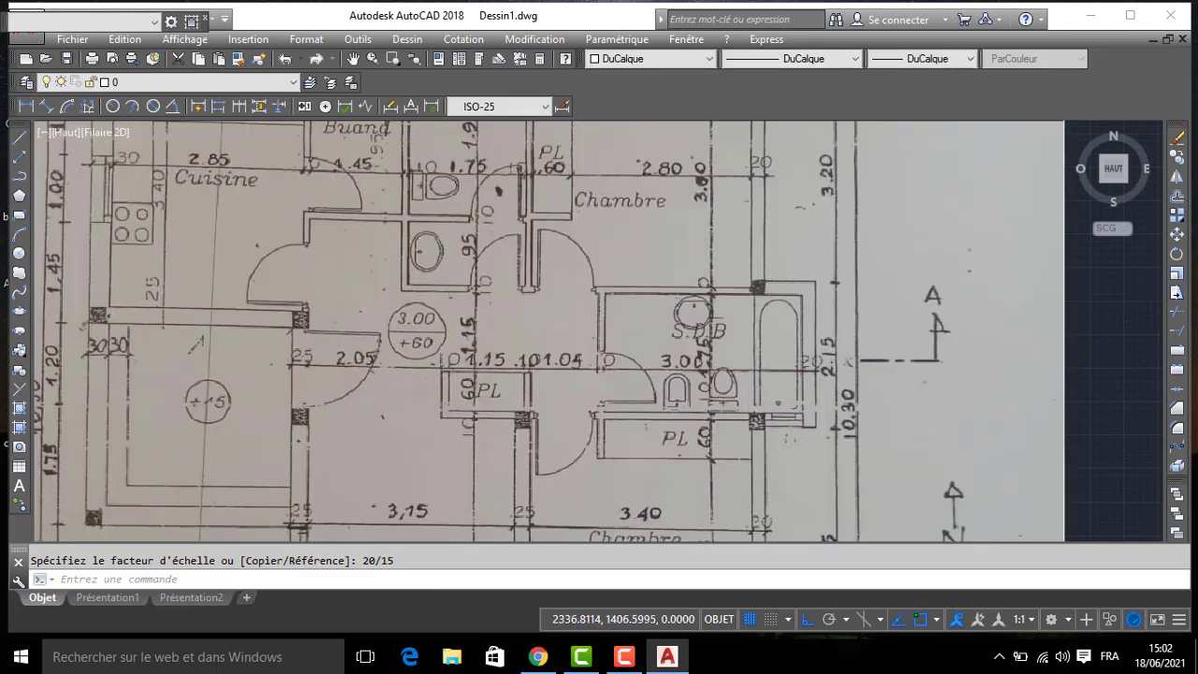
- Recheck the bathroom wall marked 20 on the scaled image with a temporary horizontal line
scroll(814, 364, up, 4)
text(L)
key(Return)
scroll(777, 379, up, 3)
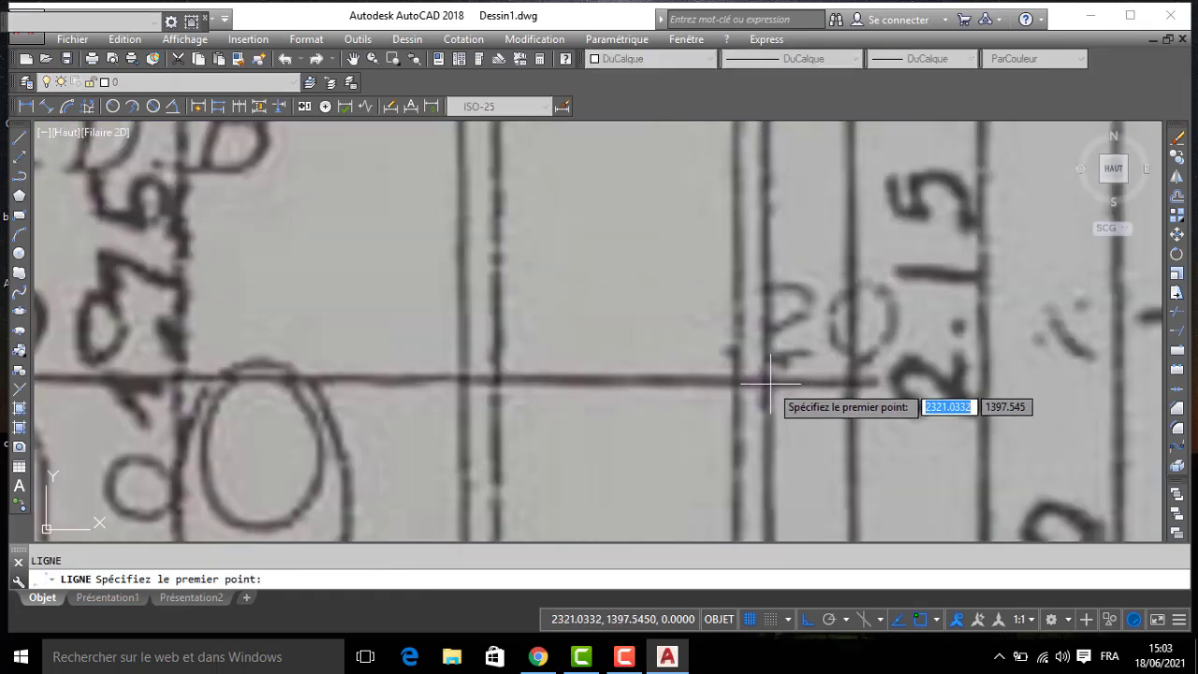
click(767, 382)
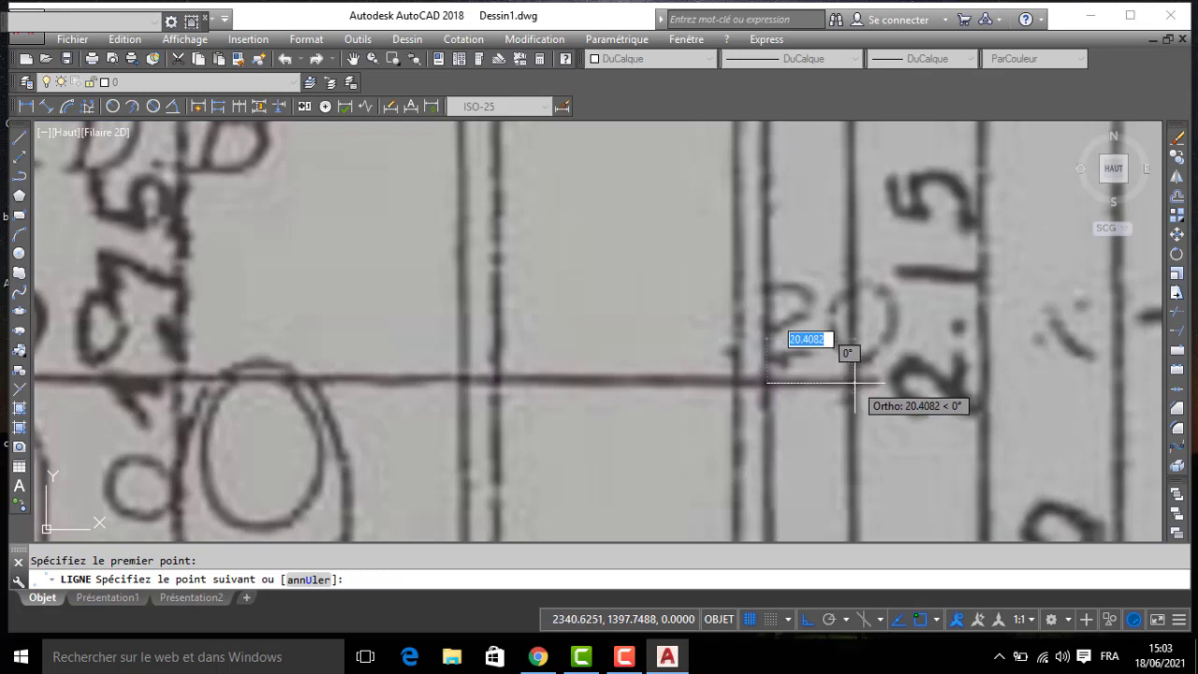
key(Escape)
scroll(851, 383, down, 6)
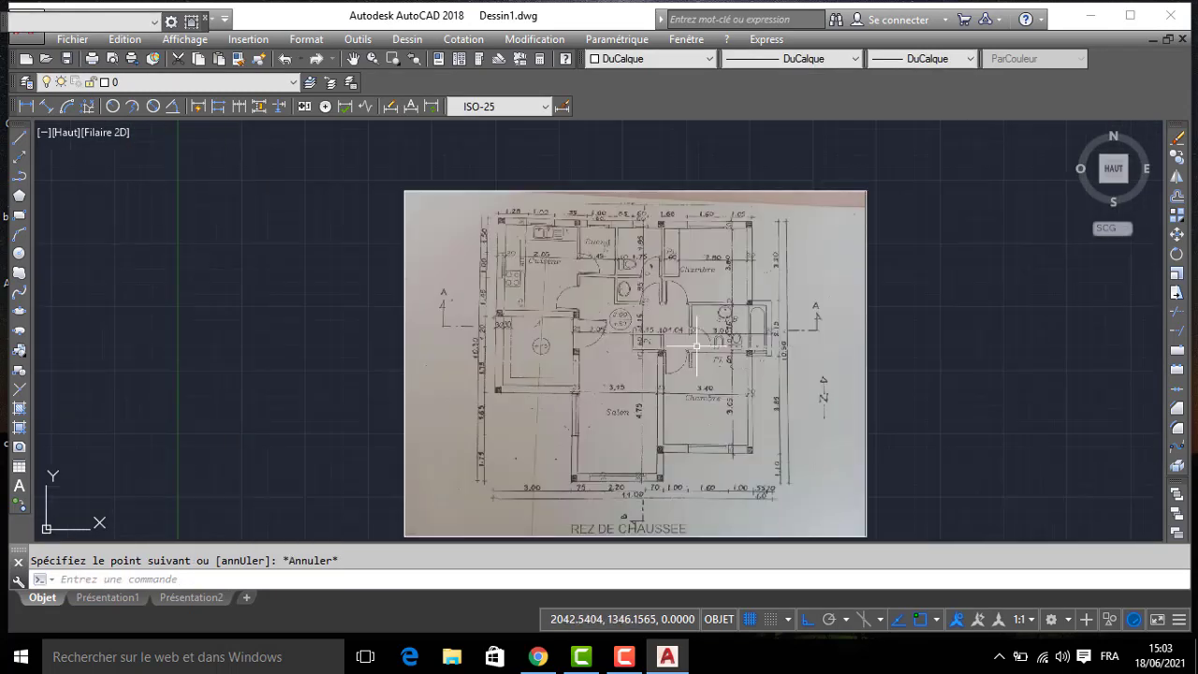
- Create new layers named MUR, PORTE and FENETRE in the layer properties manager
middle_drag(767, 339, 401, 304)
scroll(401, 304, up, 2)
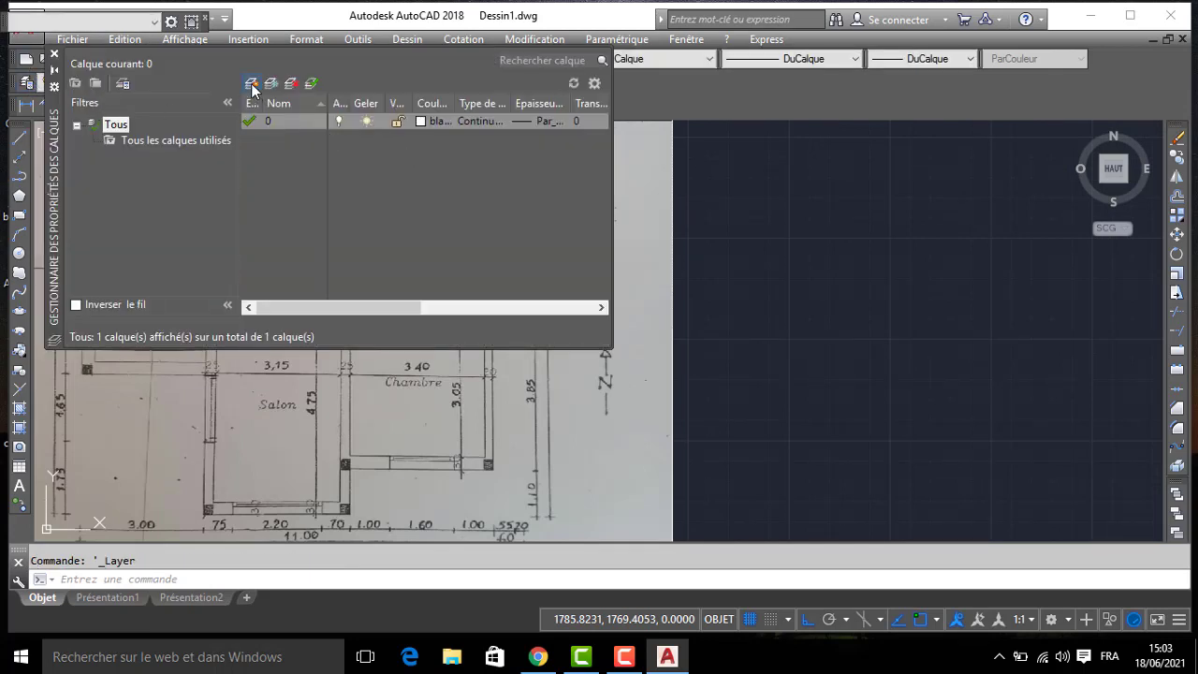
click(250, 84)
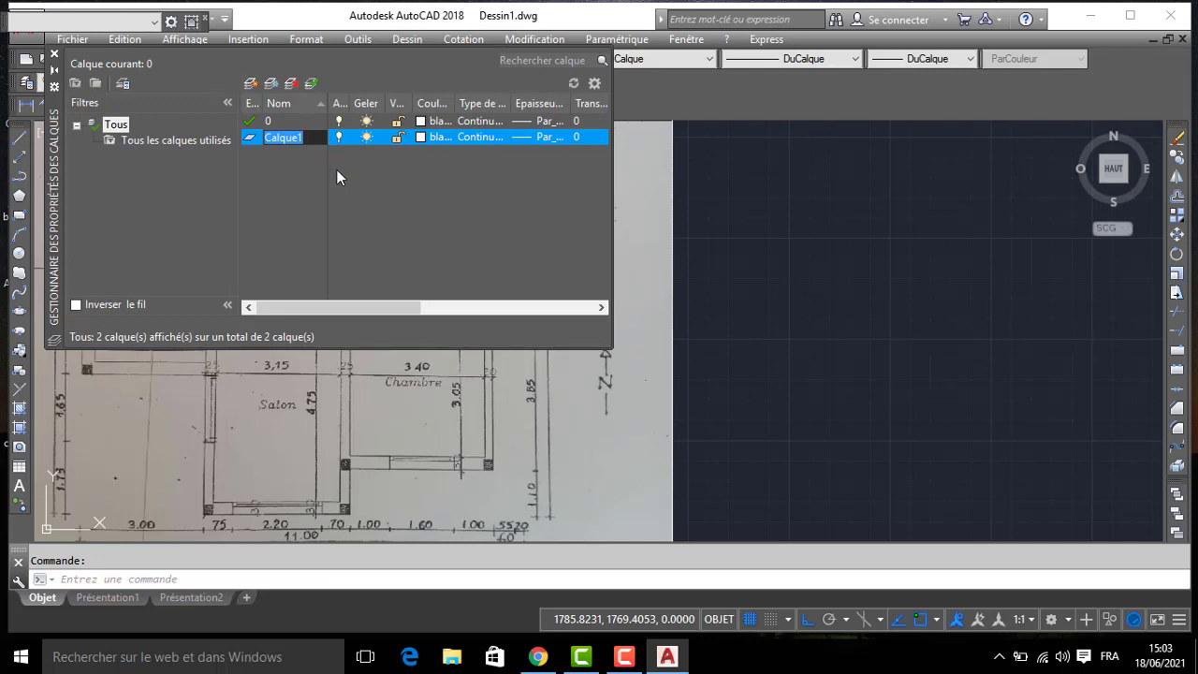
text(MUR)
click(256, 86)
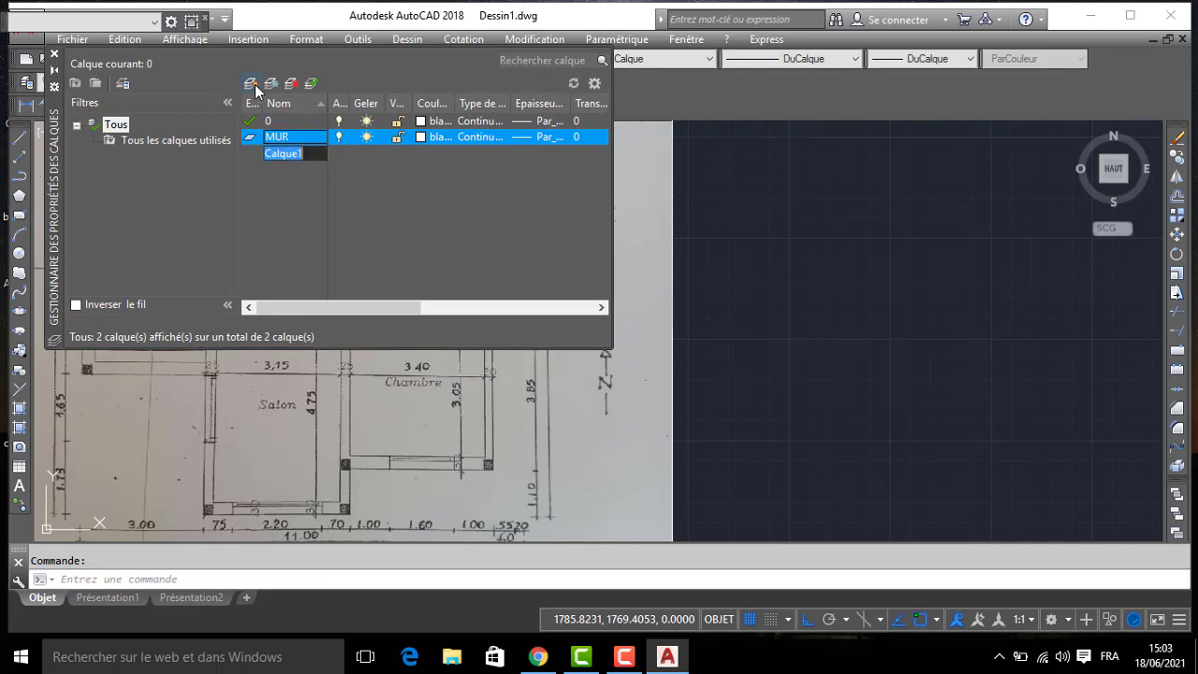
text(PORTE)
click(253, 86)
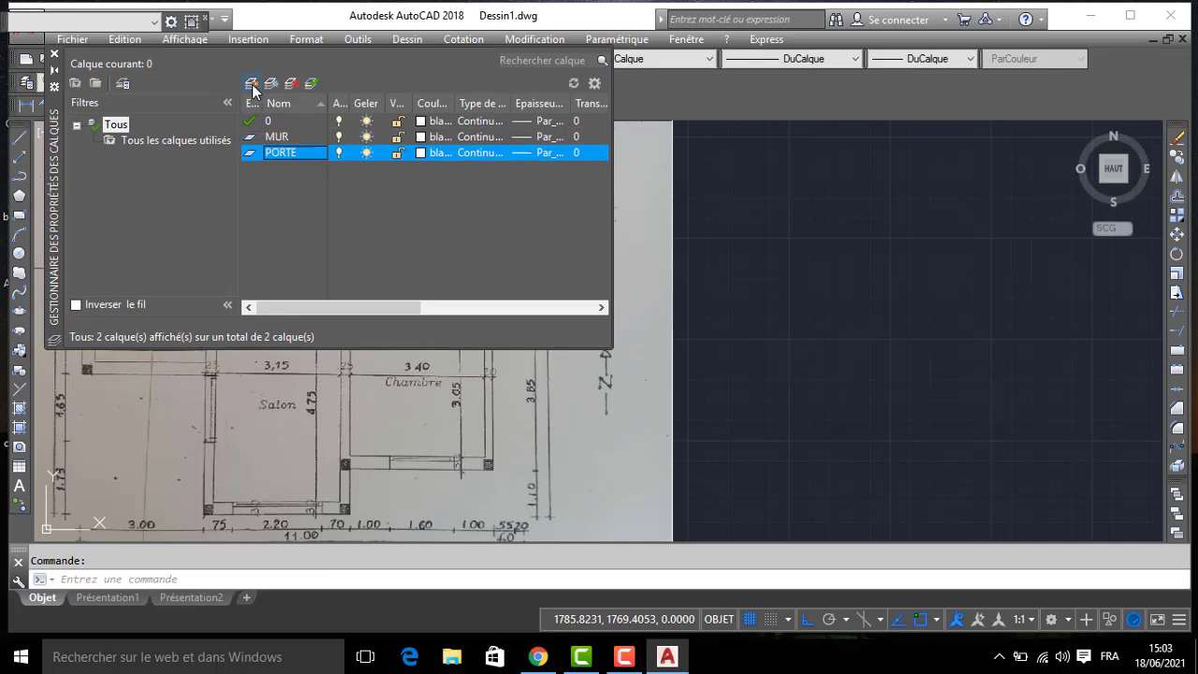
text(FENETRE)
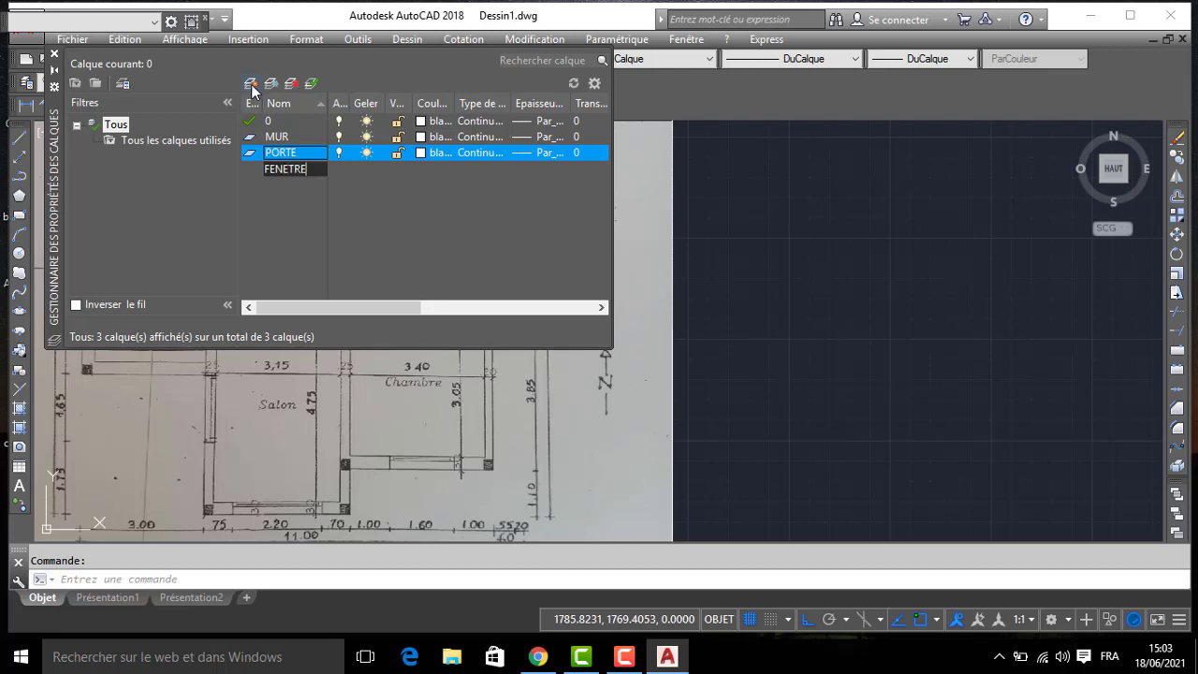
- Add two more layers named COTATION and TEXTE
click(253, 86)
text(COTA)
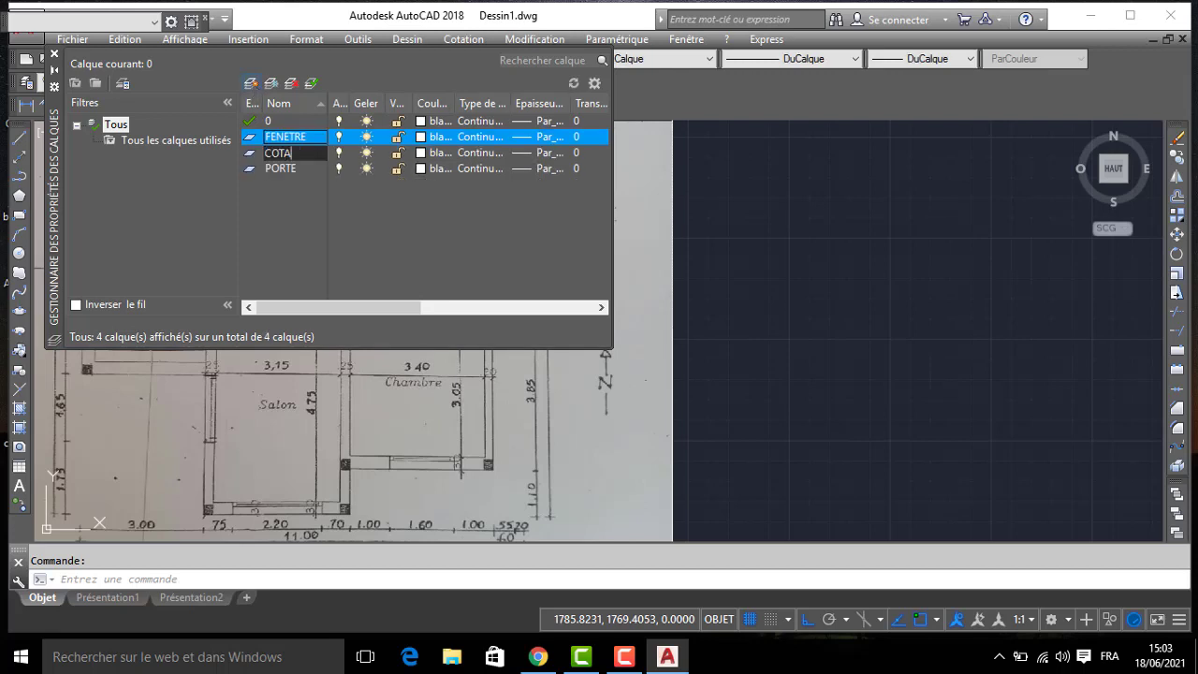
text(TION)
click(249, 83)
text(TE)
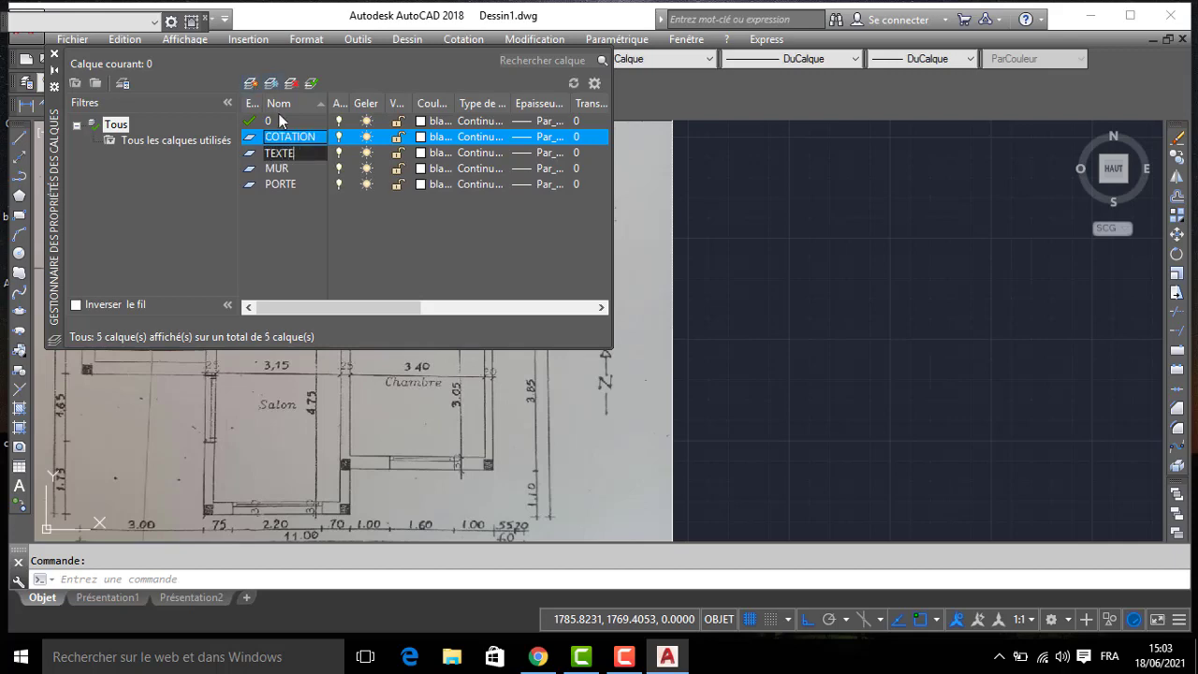
text(XTE)
- Set the PORTE layer's colour to index 60 and the TEXTE layer's colour to index 10
click(420, 168)
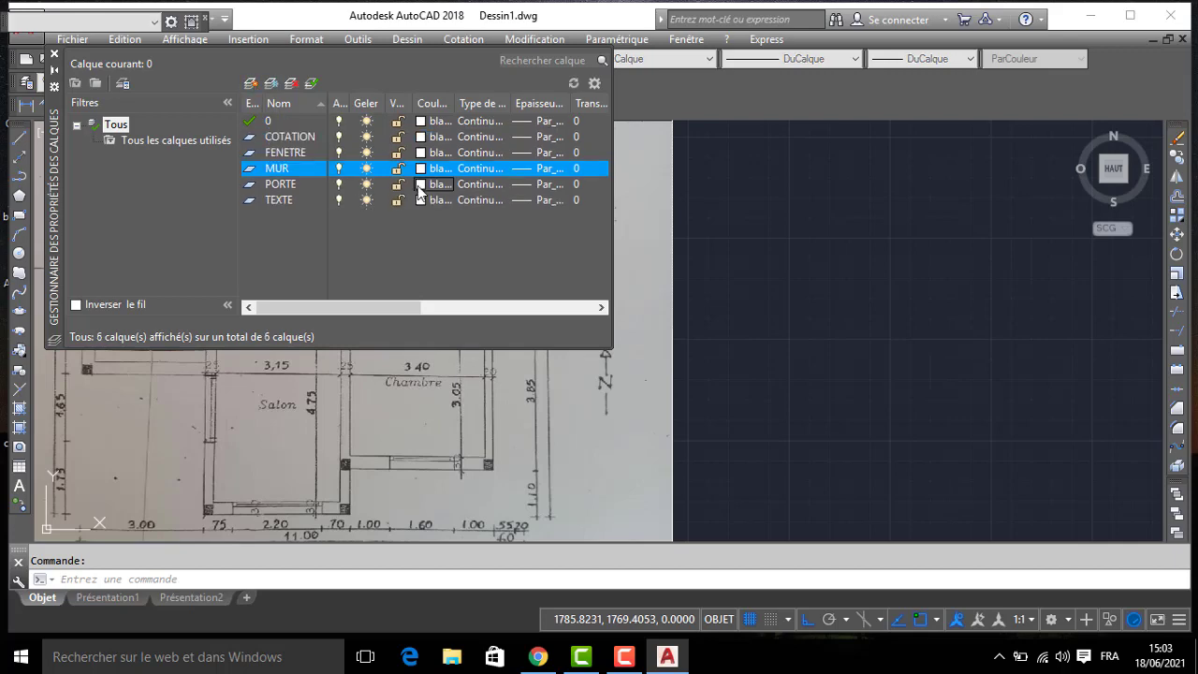
click(498, 283)
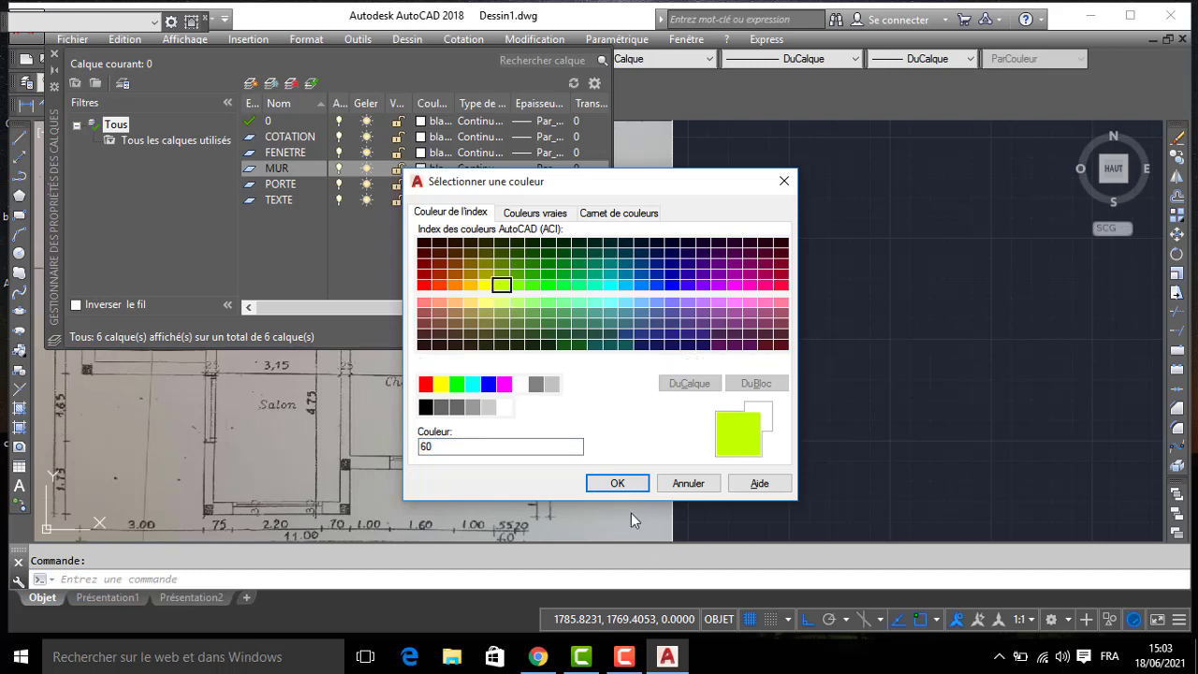
click(616, 483)
click(420, 199)
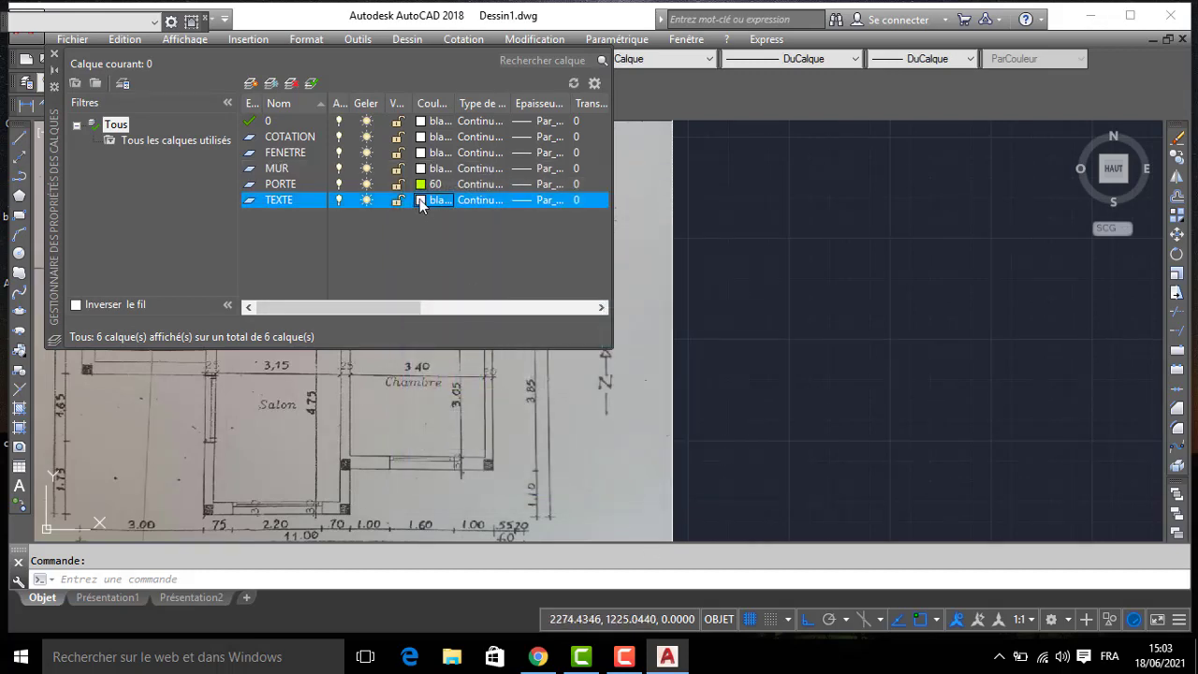
click(424, 275)
click(424, 284)
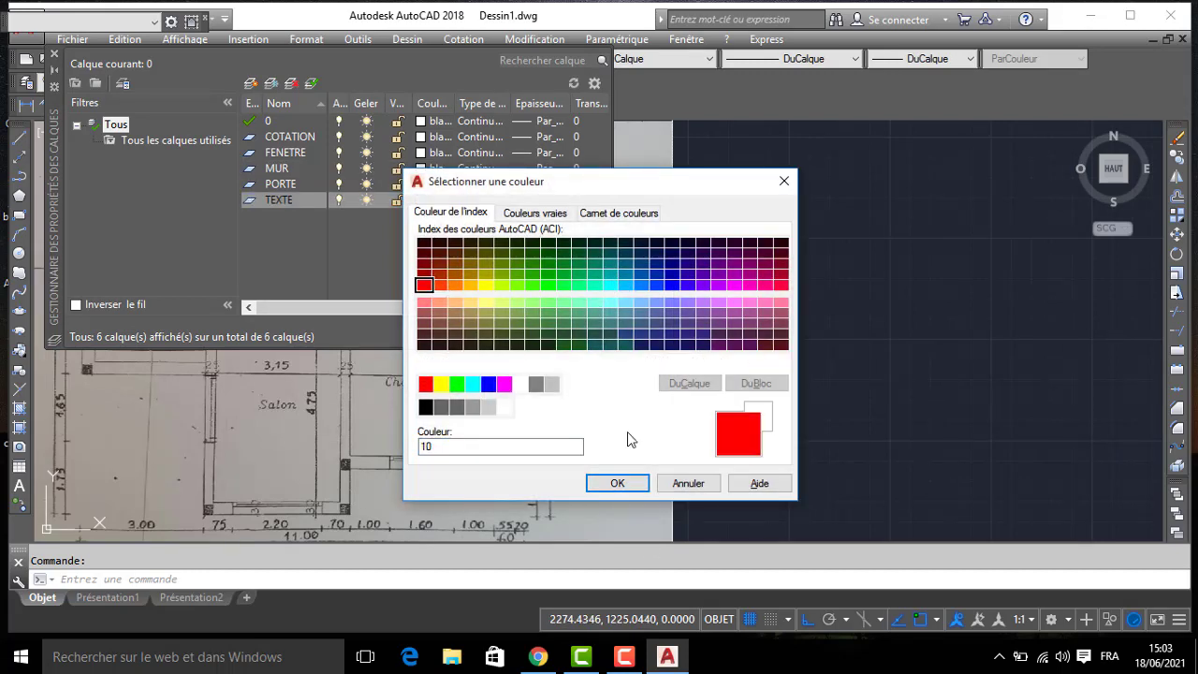
click(618, 483)
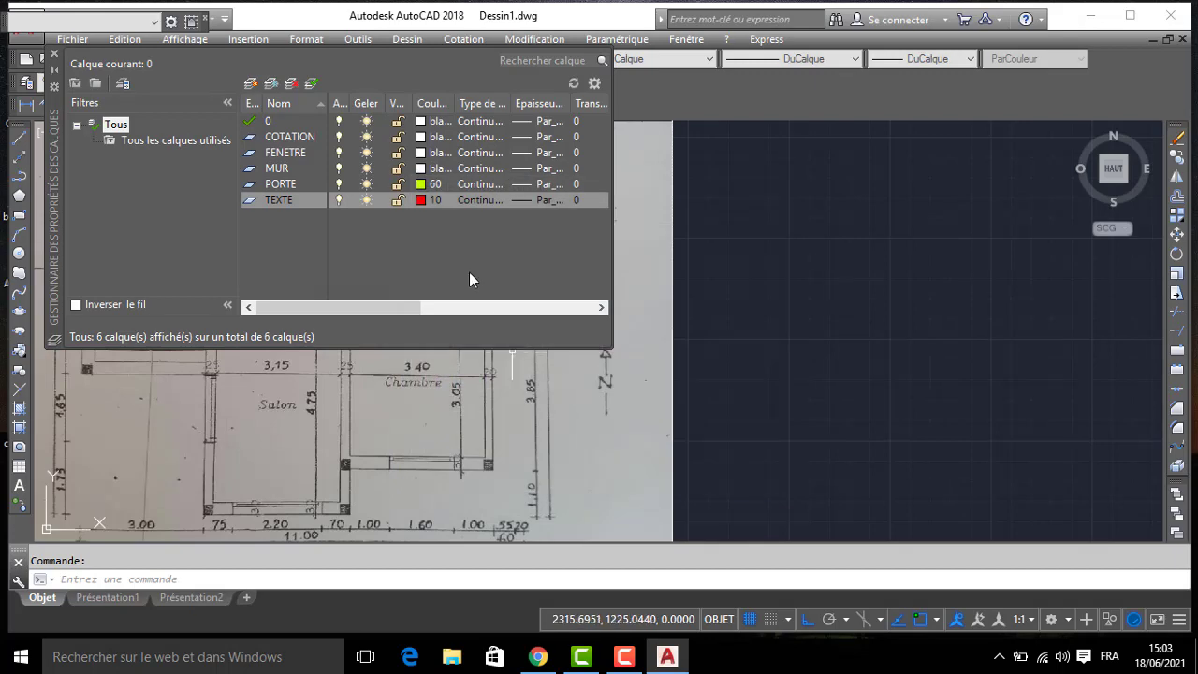
- Set the MUR layer's colour to index 140
click(424, 173)
click(625, 284)
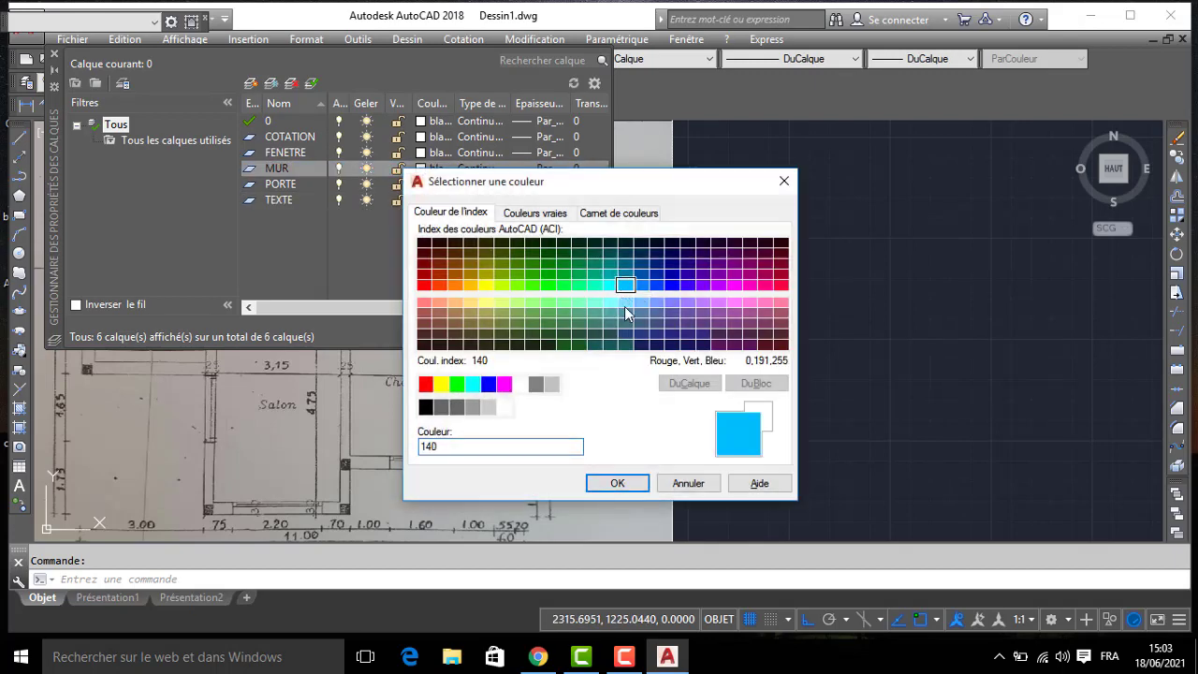
click(617, 483)
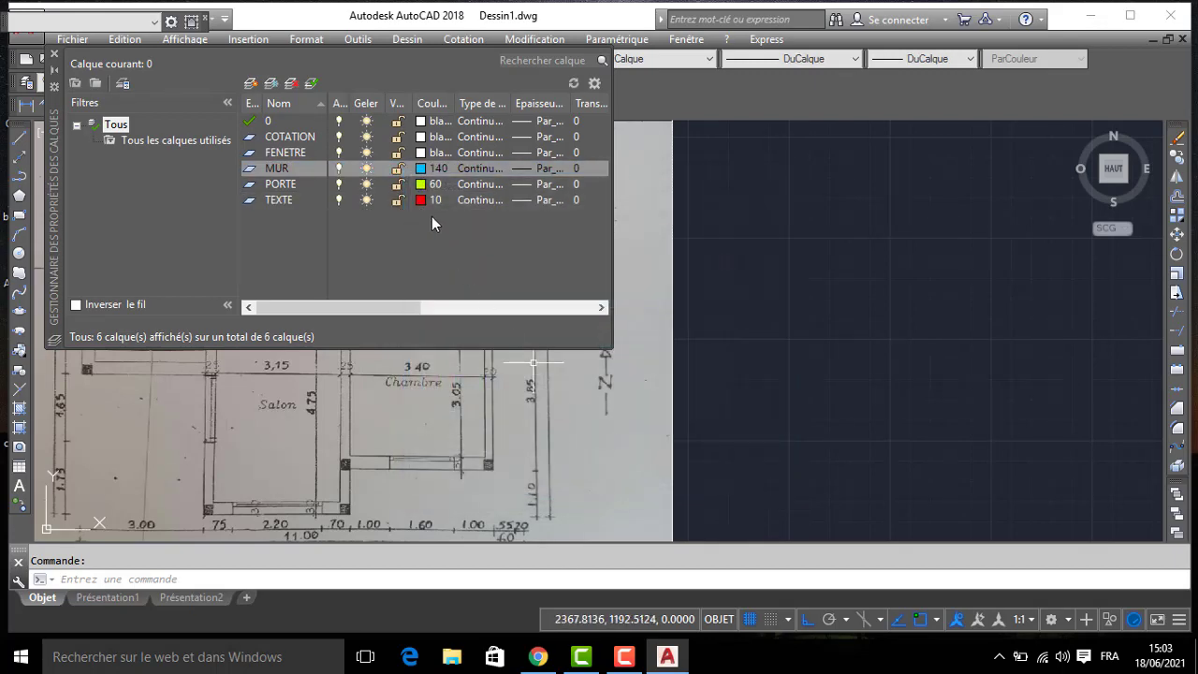
- Set the FENETRE layer's colour to index 121 and the COTATION layer's colour to index 90, and close the layer manager
click(422, 153)
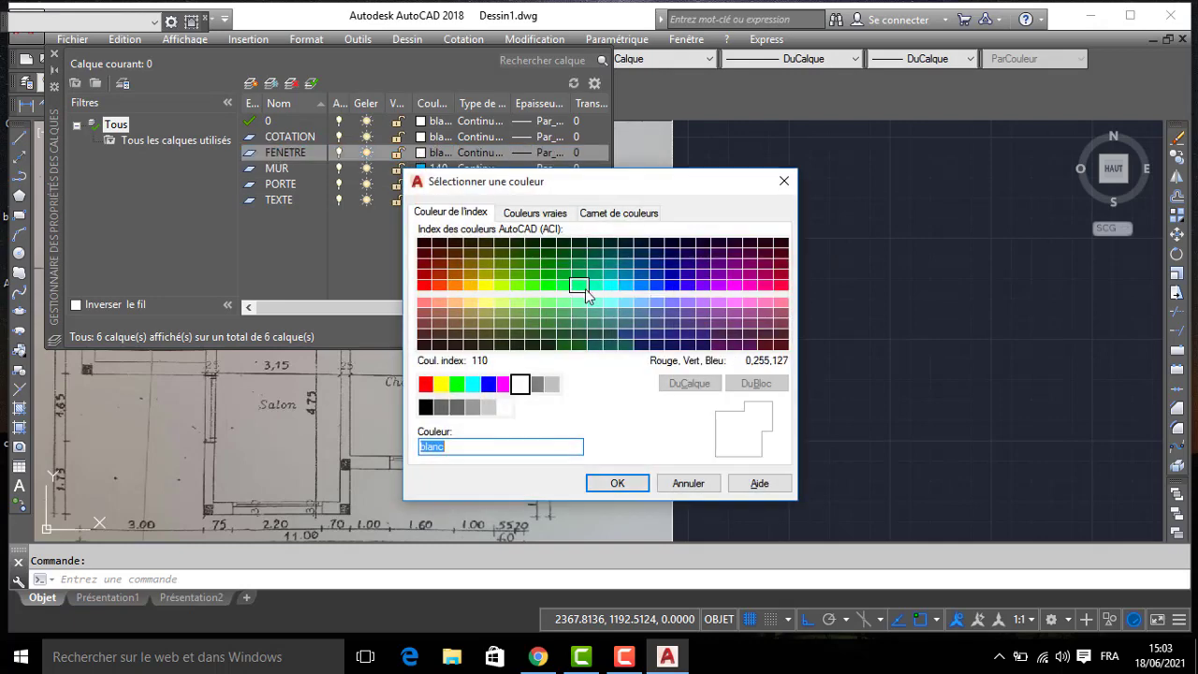
click(594, 302)
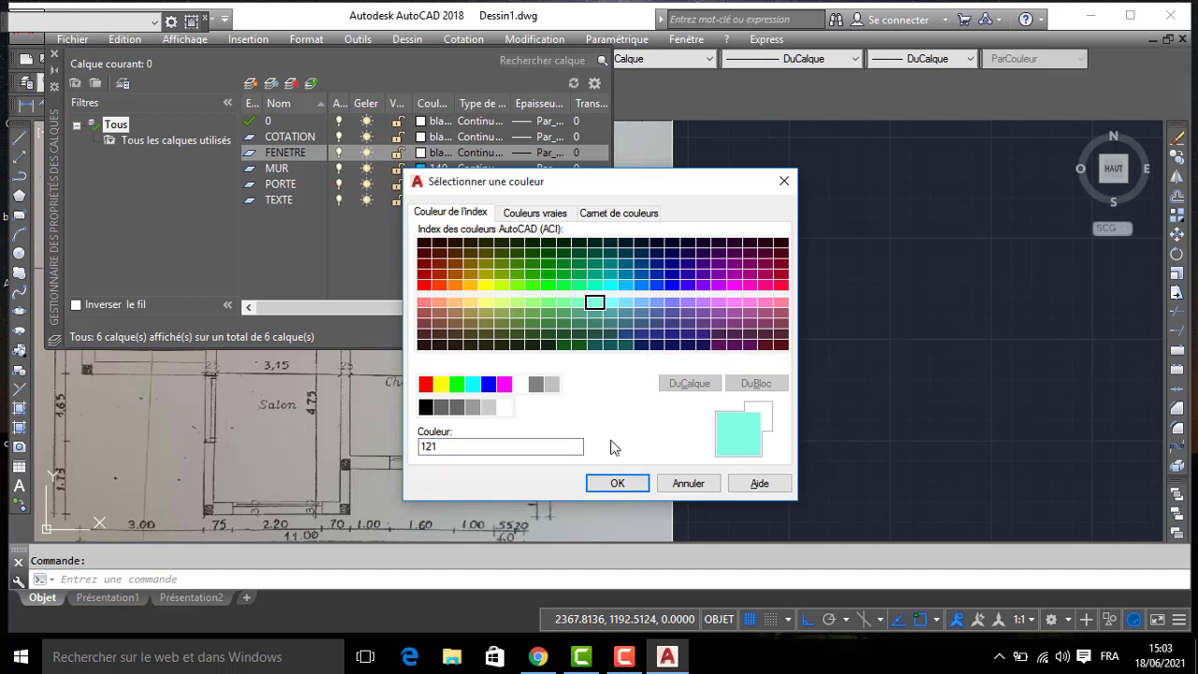
click(615, 484)
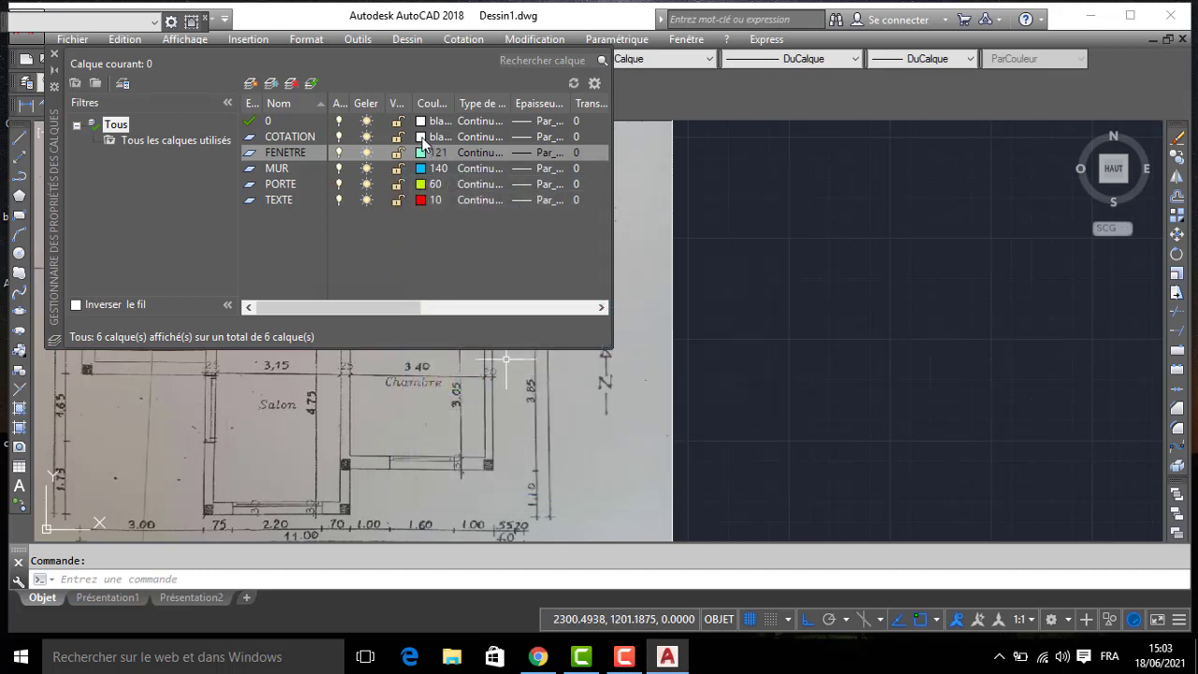
click(422, 137)
click(547, 285)
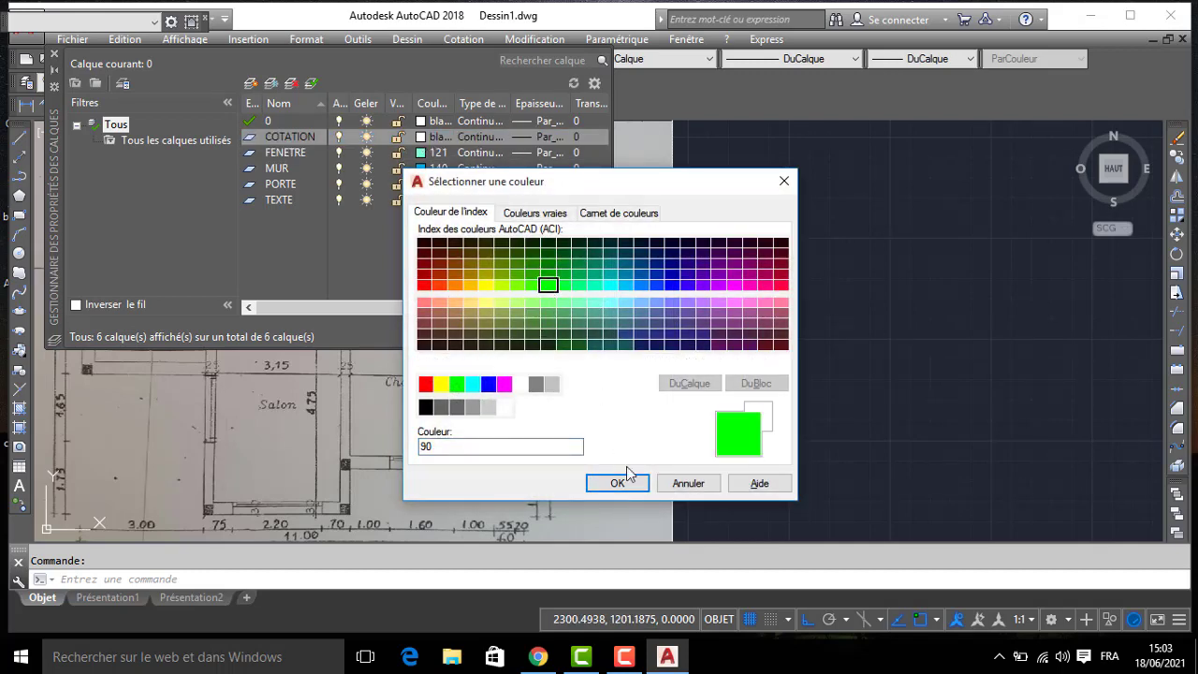
click(615, 484)
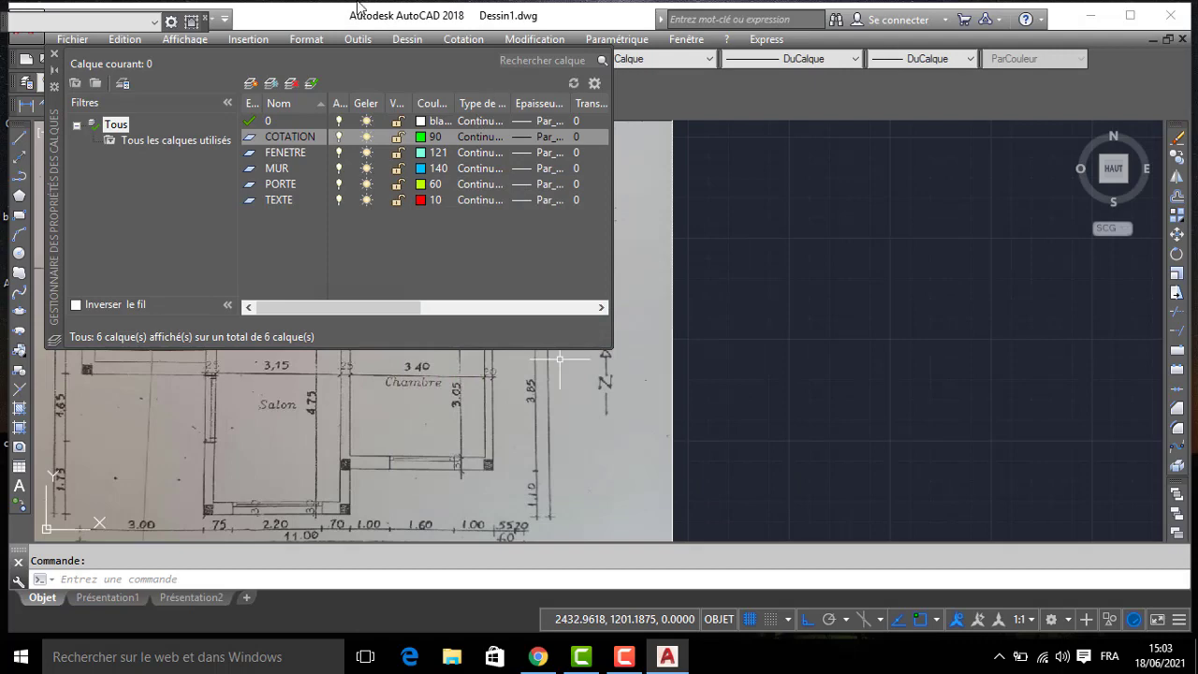
click(54, 55)
- Make MUR the current layer
scroll(747, 301, down, 2)
middle_drag(392, 260, 442, 267)
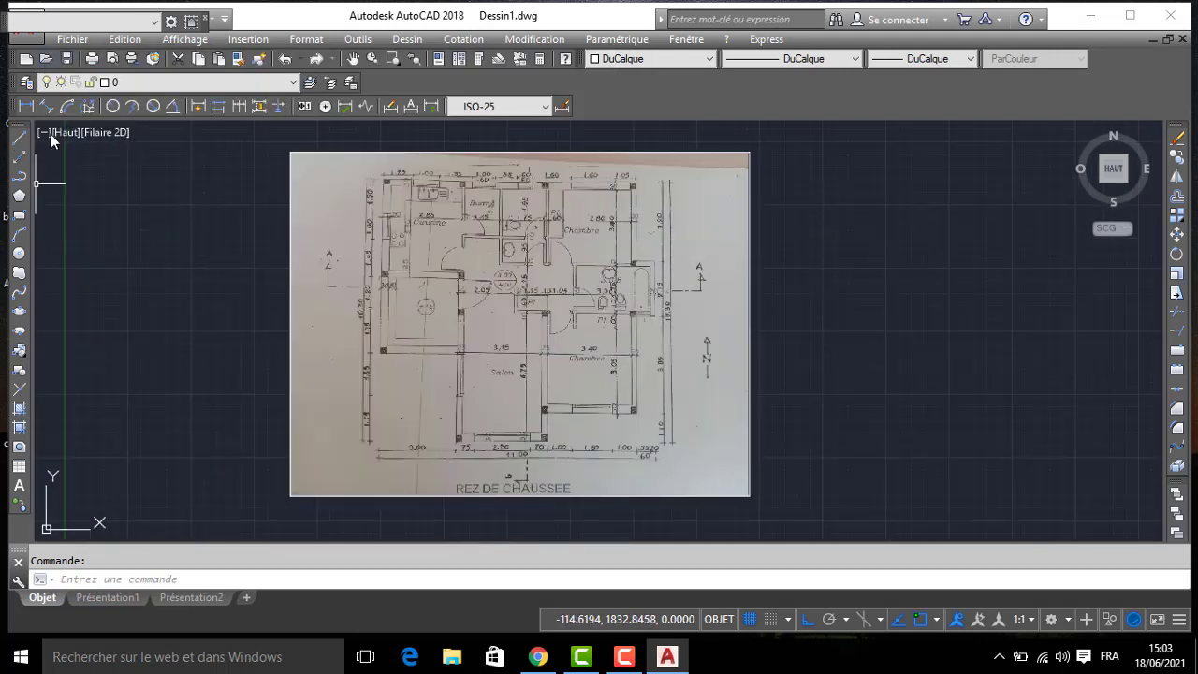
click(258, 82)
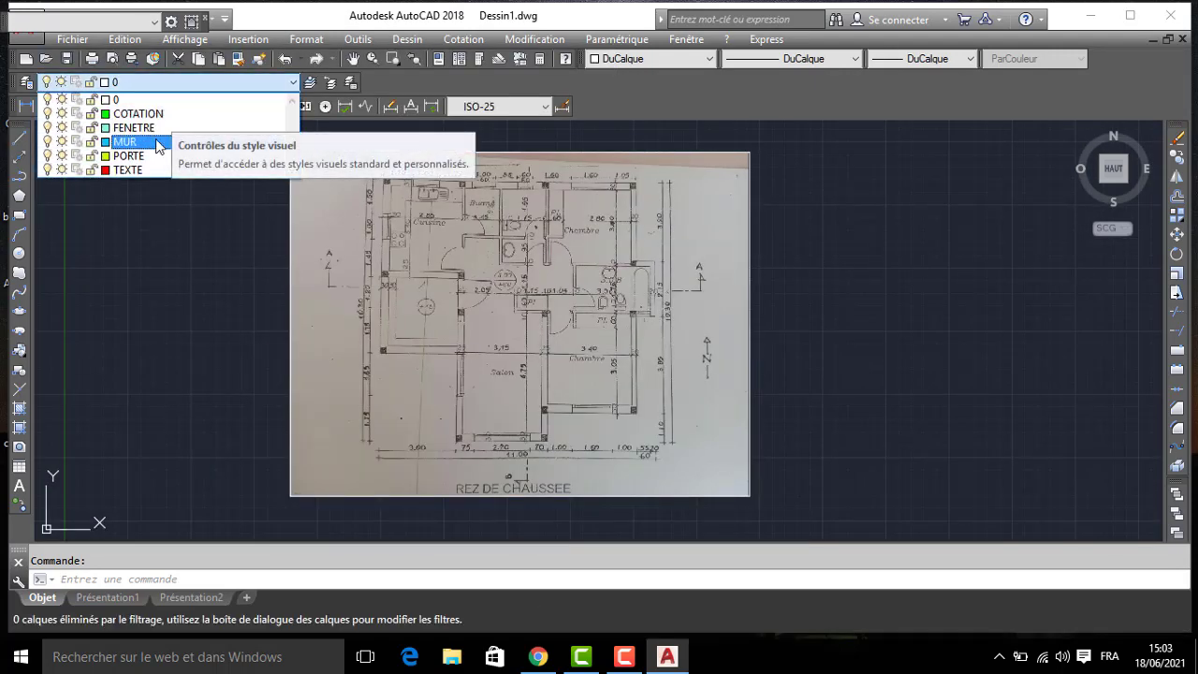
click(126, 141)
click(17, 141)
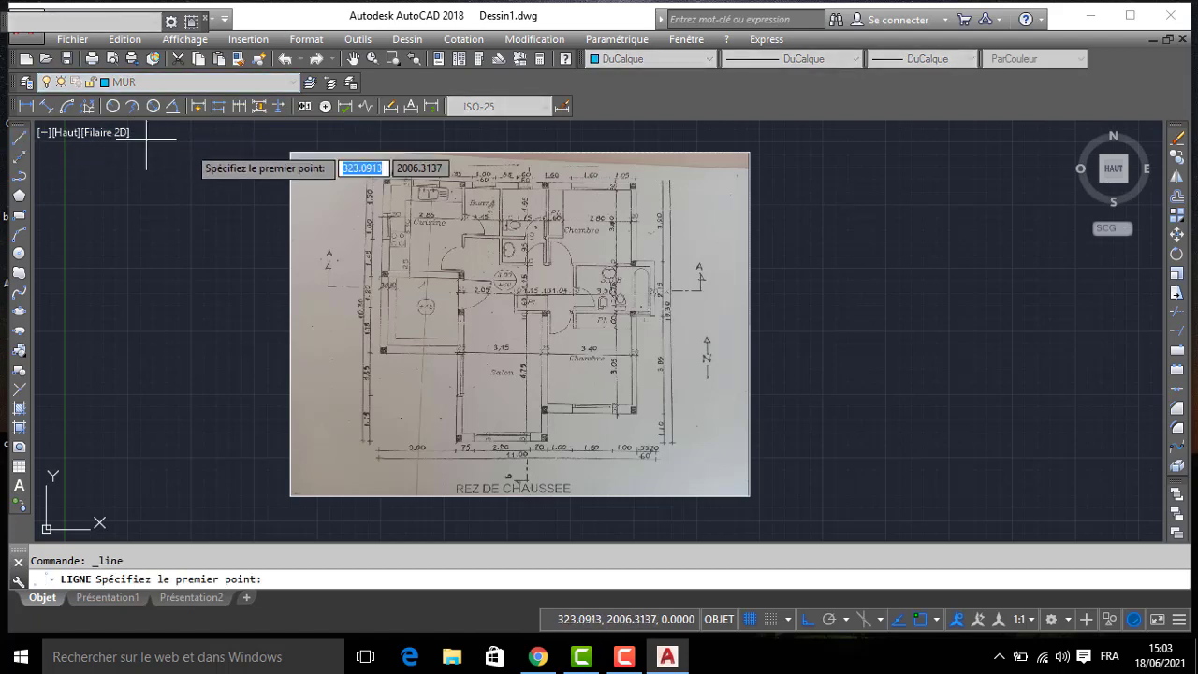
scroll(353, 195, up, 5)
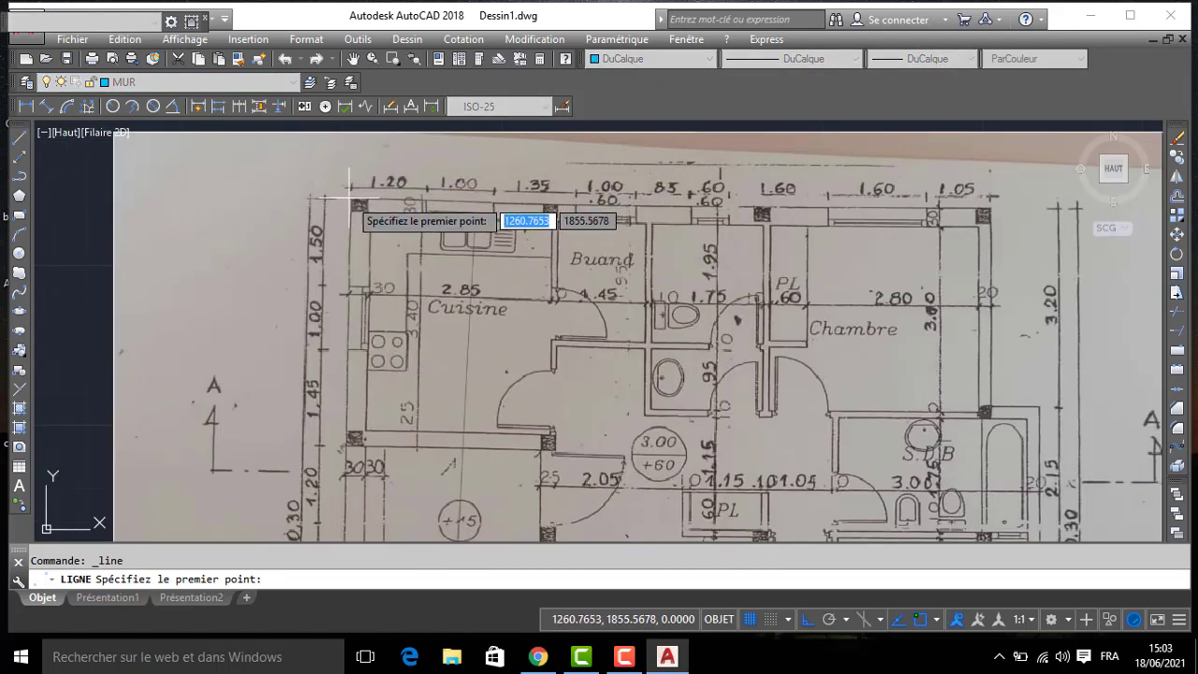
click(352, 196)
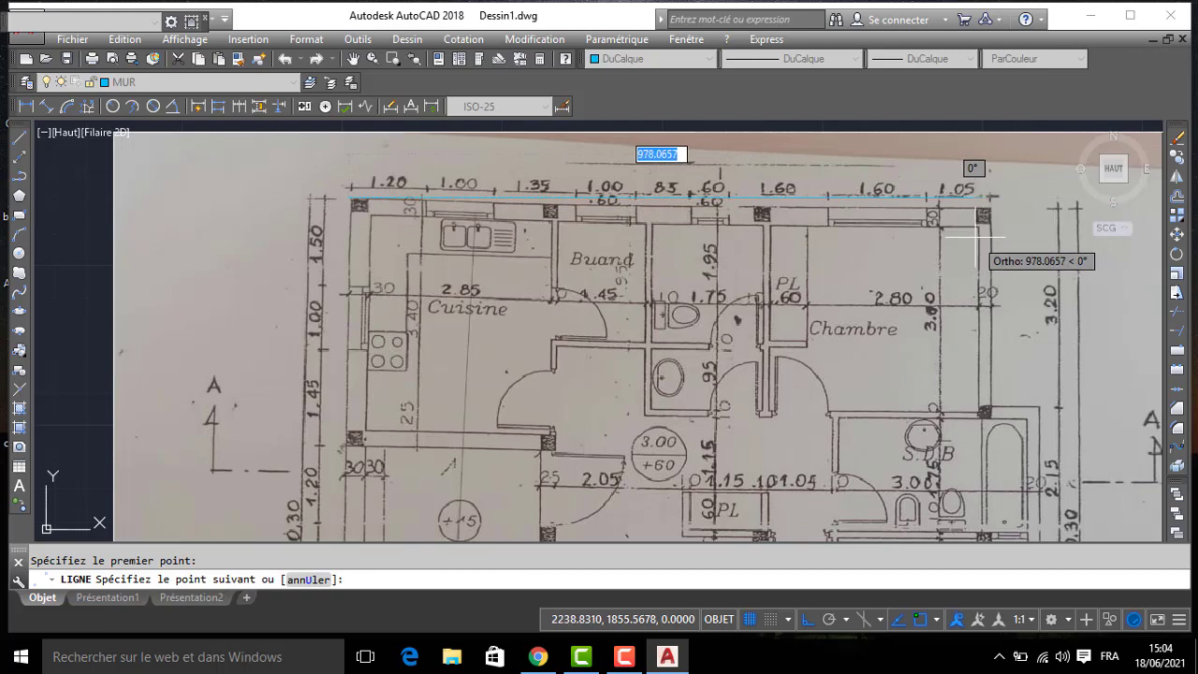
middle_drag(978, 242, 776, 173)
scroll(792, 190, down, 4)
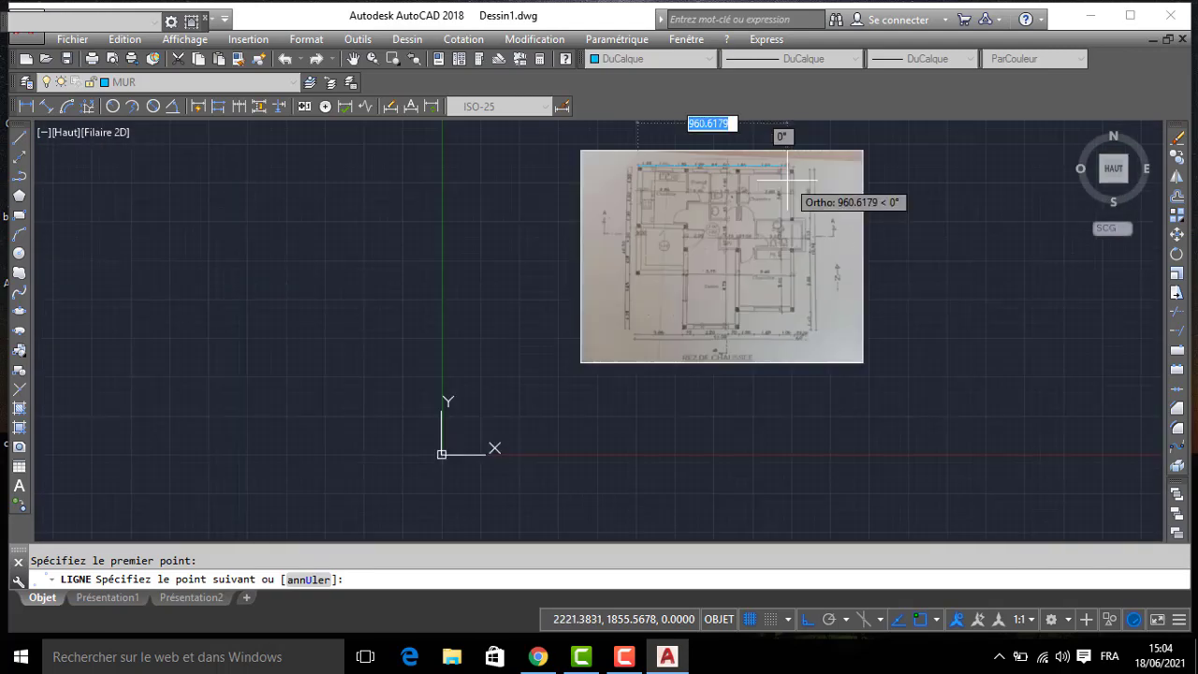
key(Return)
scroll(926, 187, up, 4)
middle_drag(901, 184, 777, 214)
scroll(717, 187, down, 4)
key(Return)
click(715, 176)
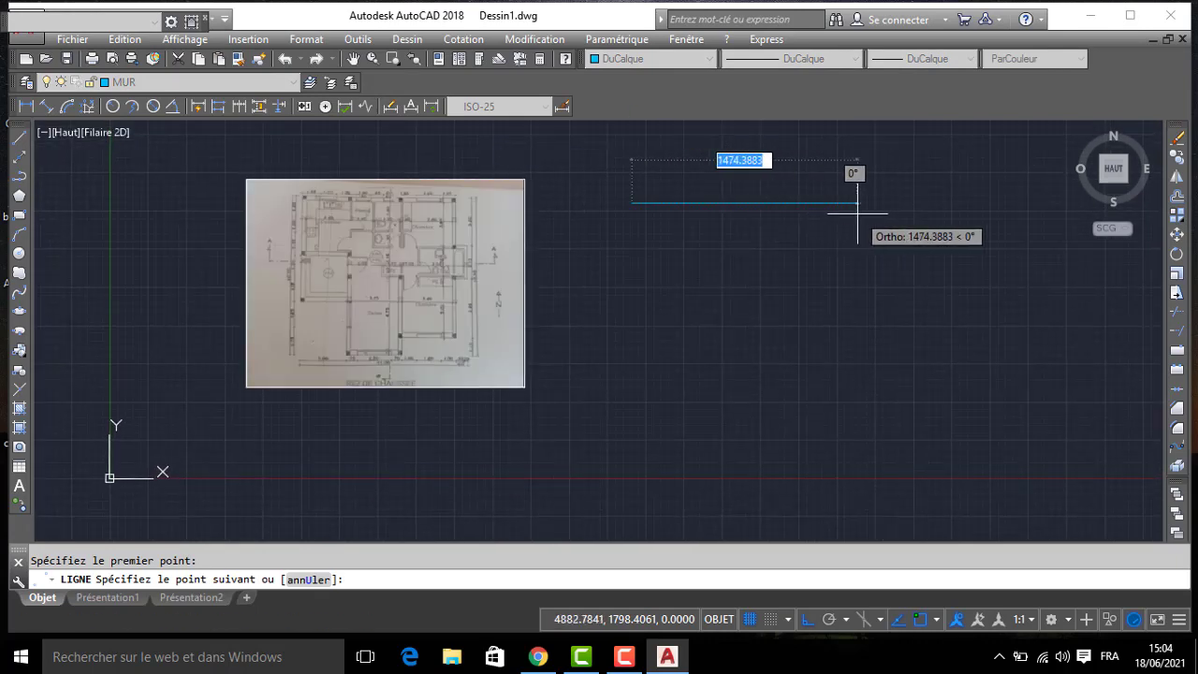
scroll(323, 430, up, 4)
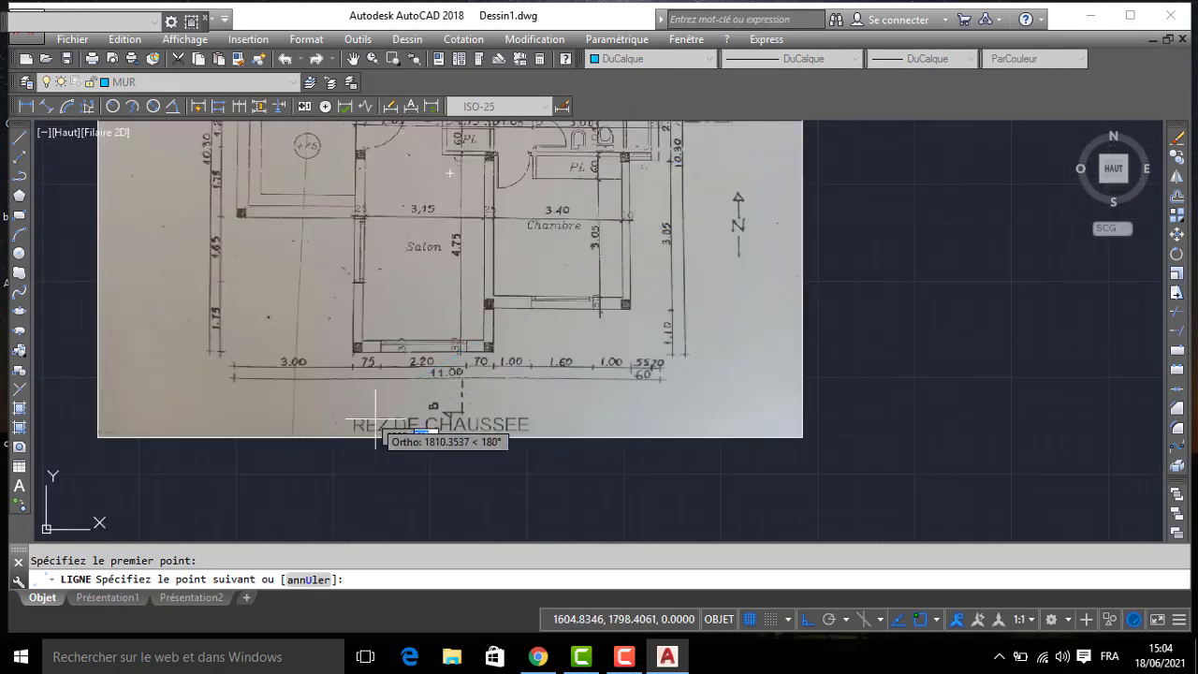
scroll(412, 386, up, 2)
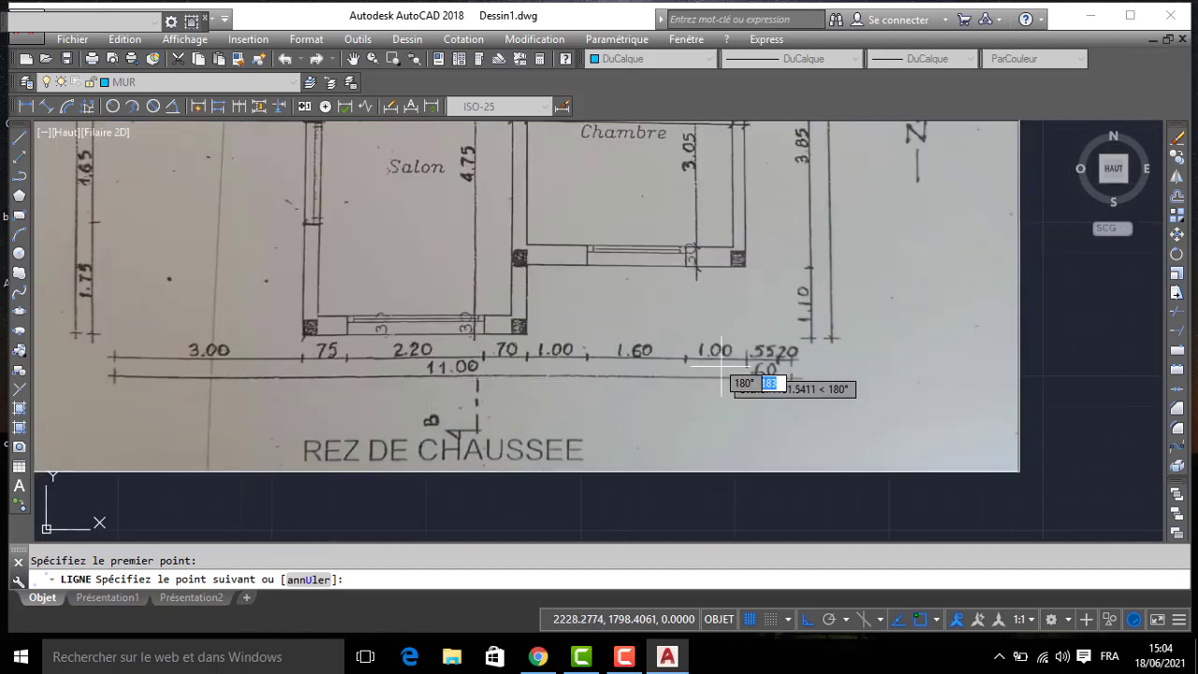
key(Return)
- Open the quick calculator and enter the first four dimensions along the plan's upper wall, 120+100+135+100
scroll(521, 316, down, 4)
middle_drag(521, 321, 526, 433)
scroll(329, 347, up, 2)
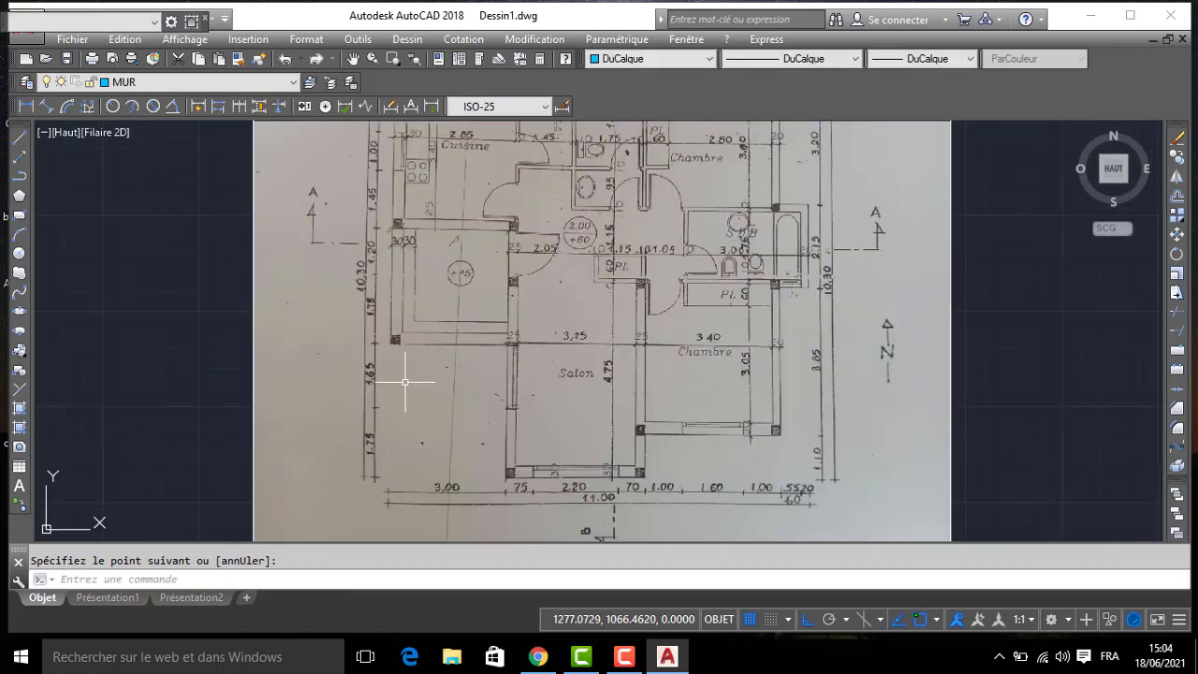
middle_drag(501, 248, 489, 384)
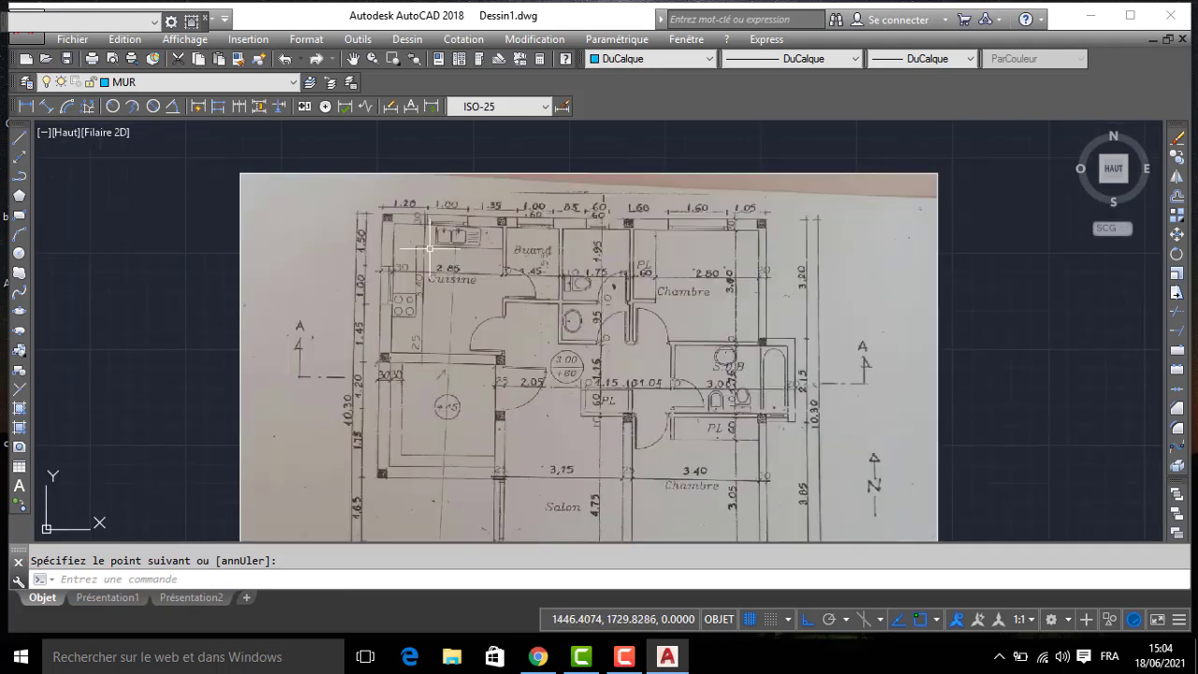
scroll(385, 223, up, 2)
scroll(687, 215, up, 2)
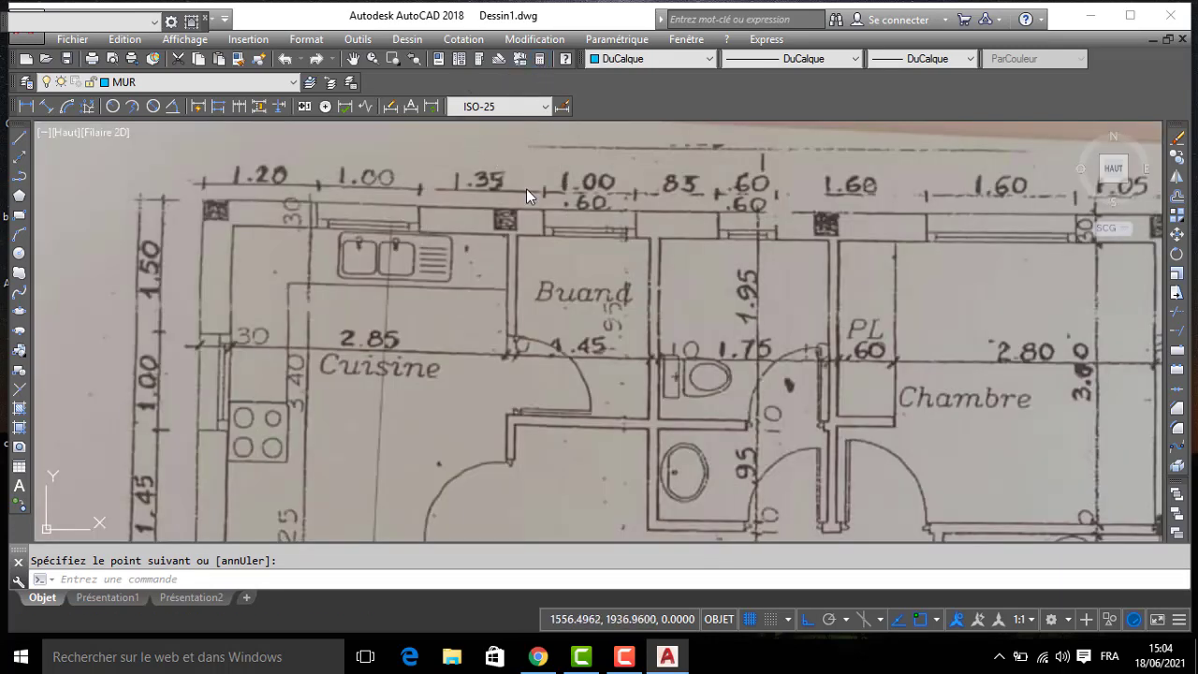
key(ctrl+8)
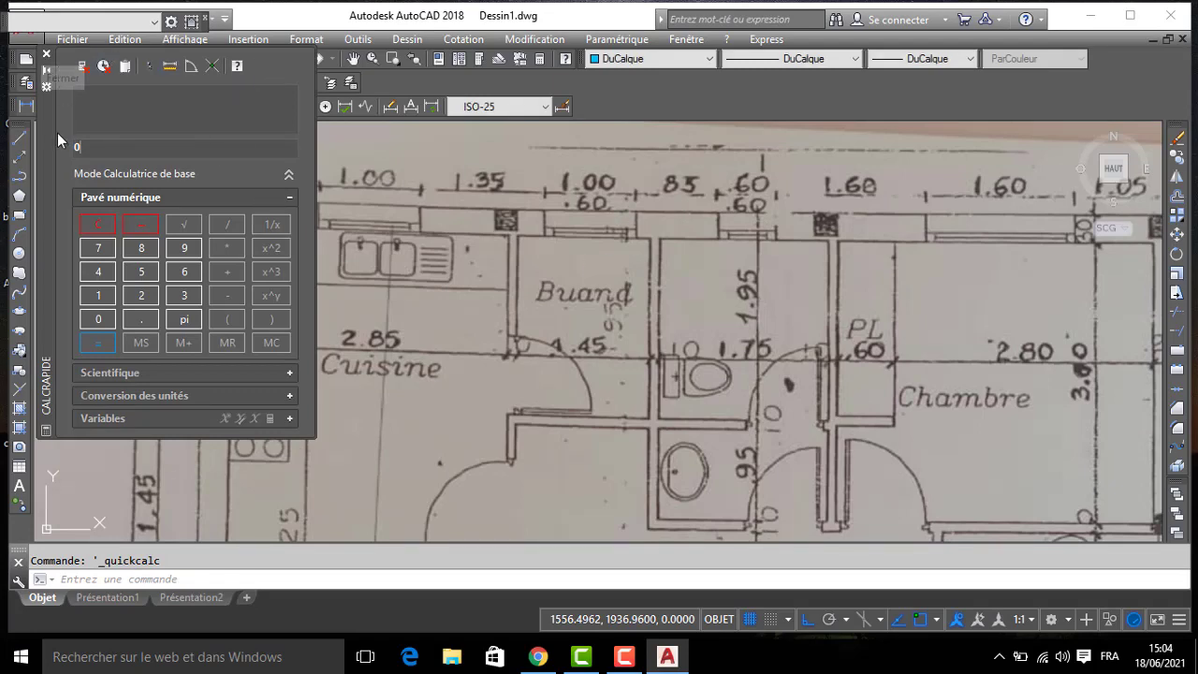
drag(57, 133, 123, 294)
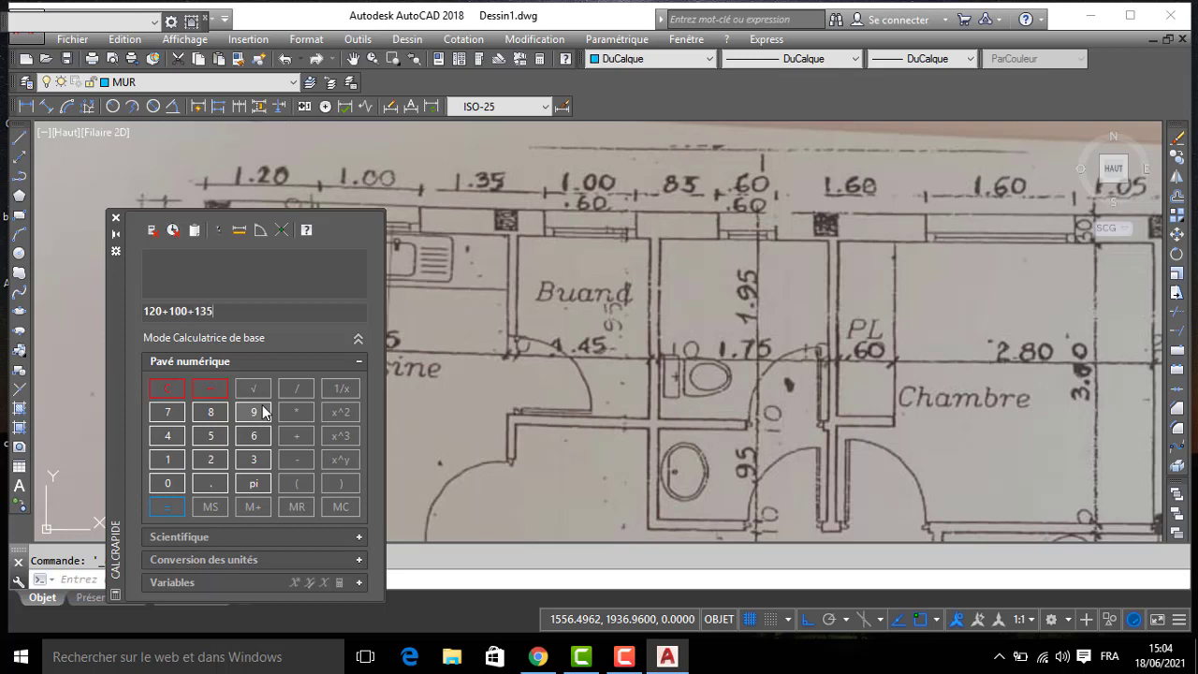
text(100)
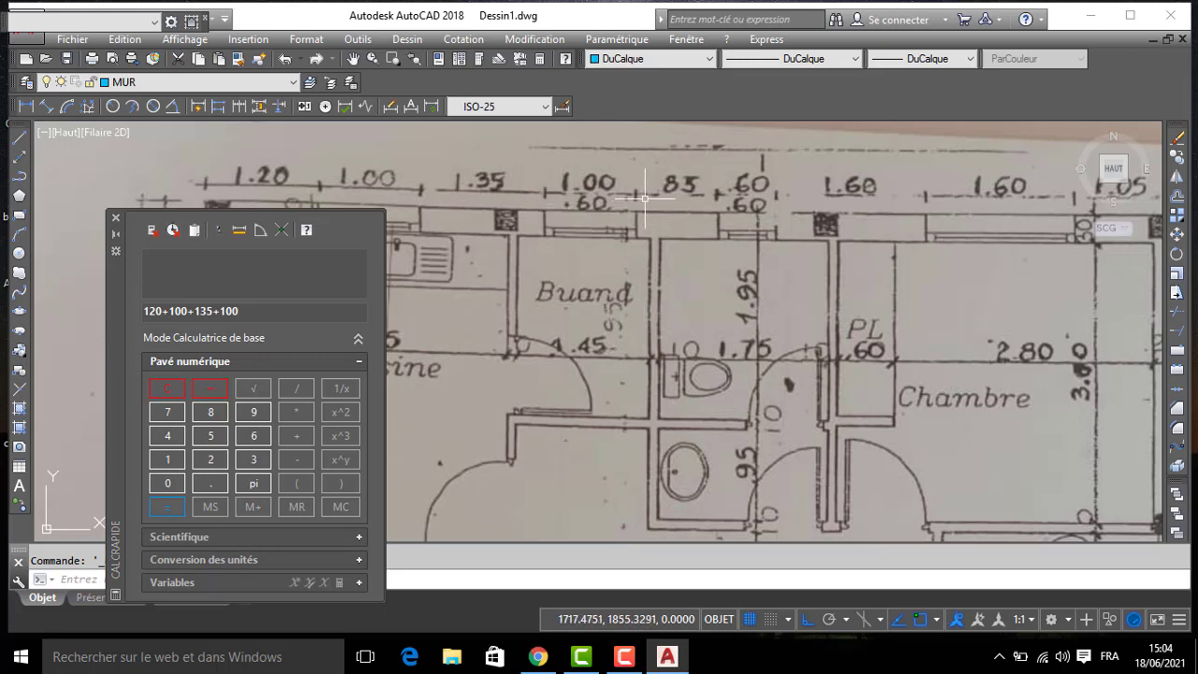
text(+)
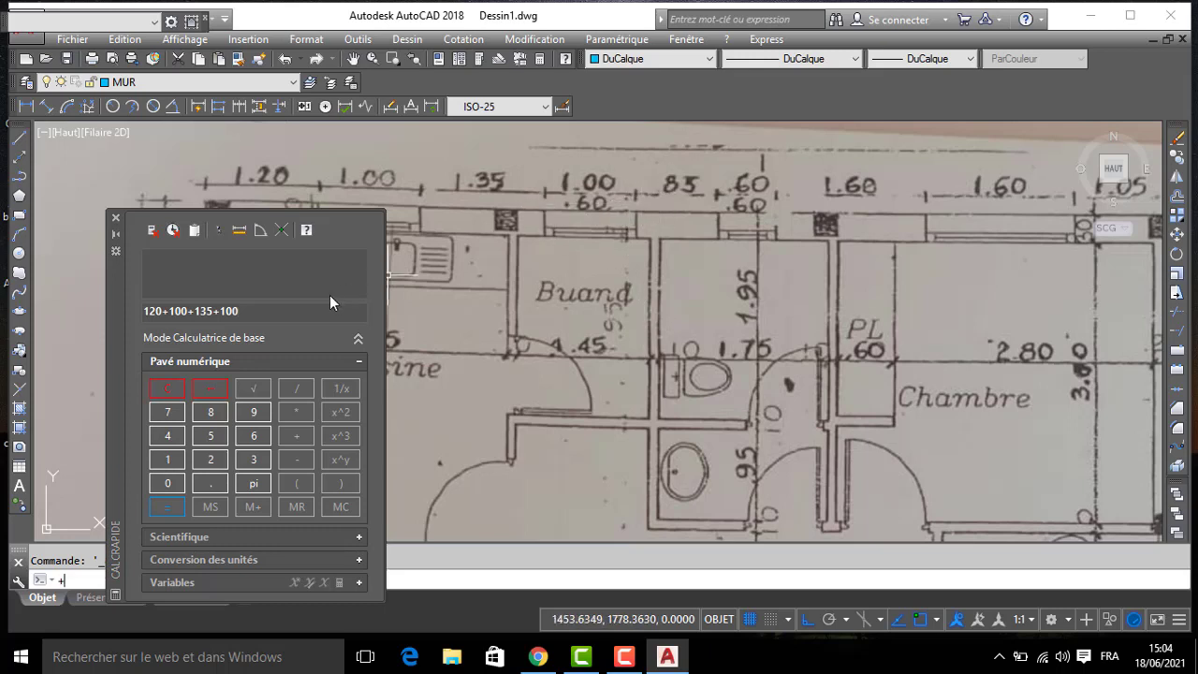
text(85)
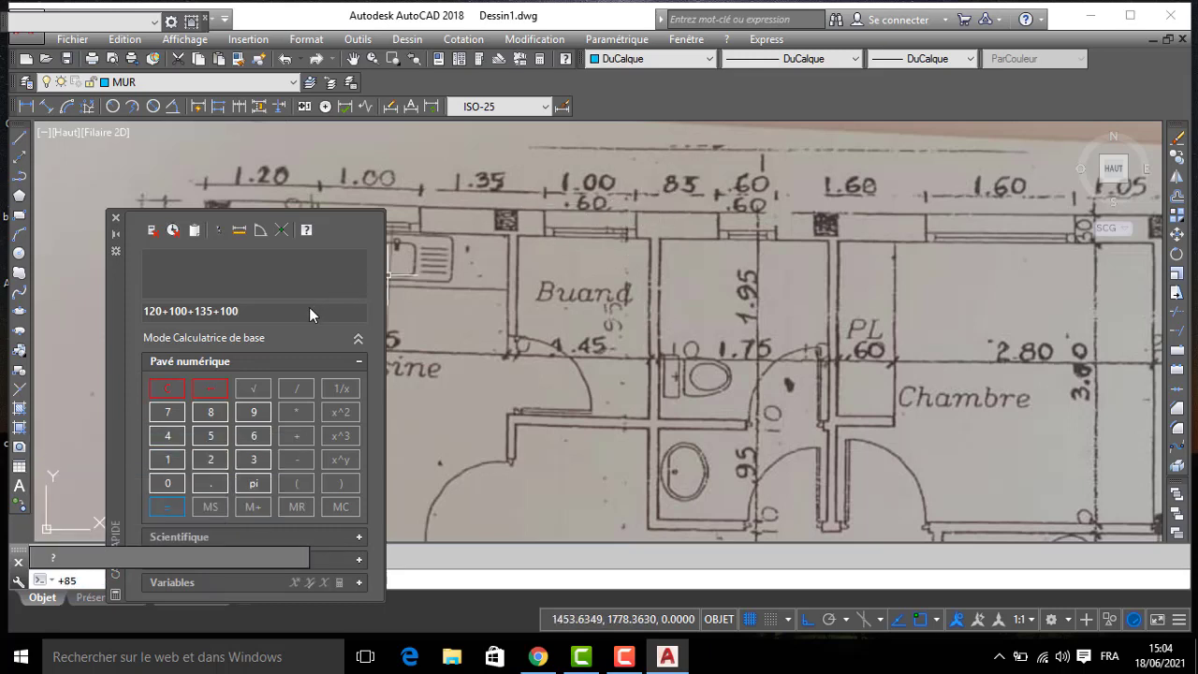
- Add the remaining upper-wall dimensions +85+60+160+160+105, calculate the sum and close the calculator
click(278, 315)
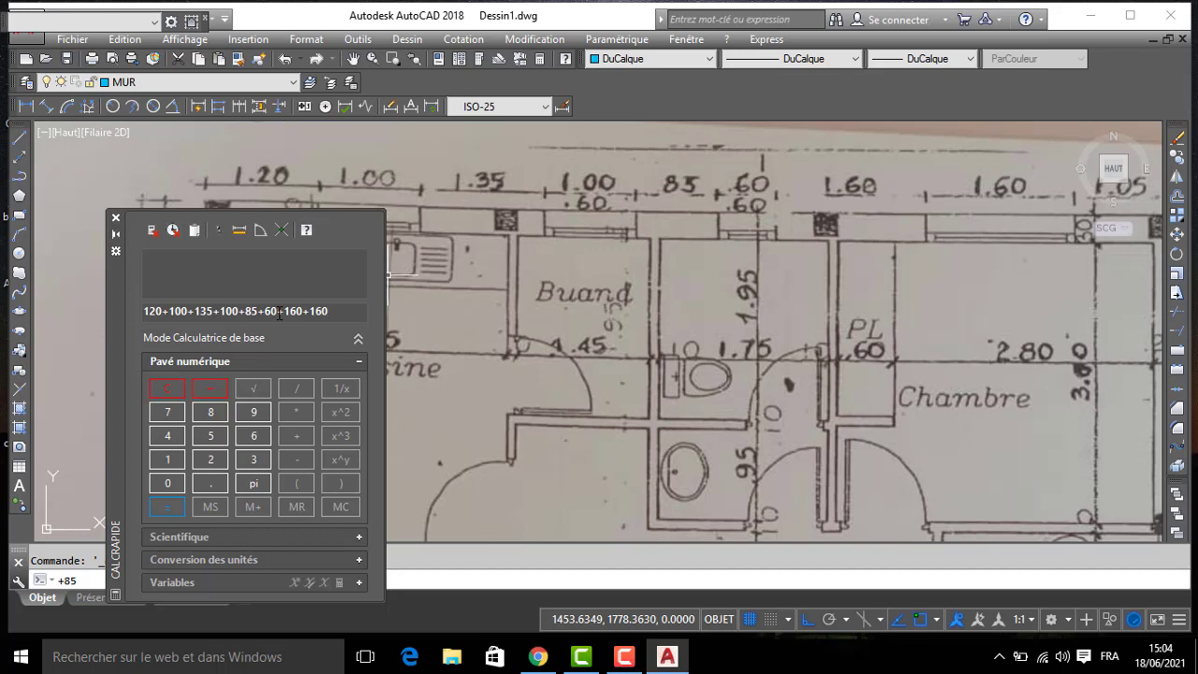
text(+)
scroll(842, 257, down, 4)
scroll(786, 264, up, 2)
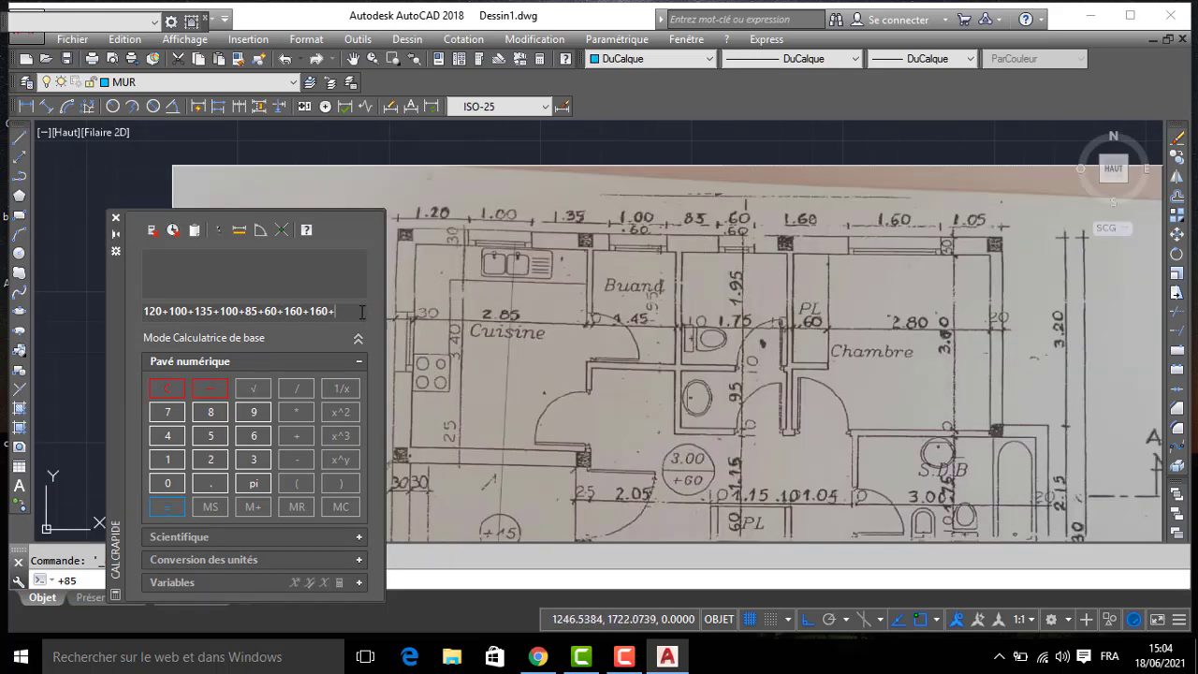
text(5)
key(Return)
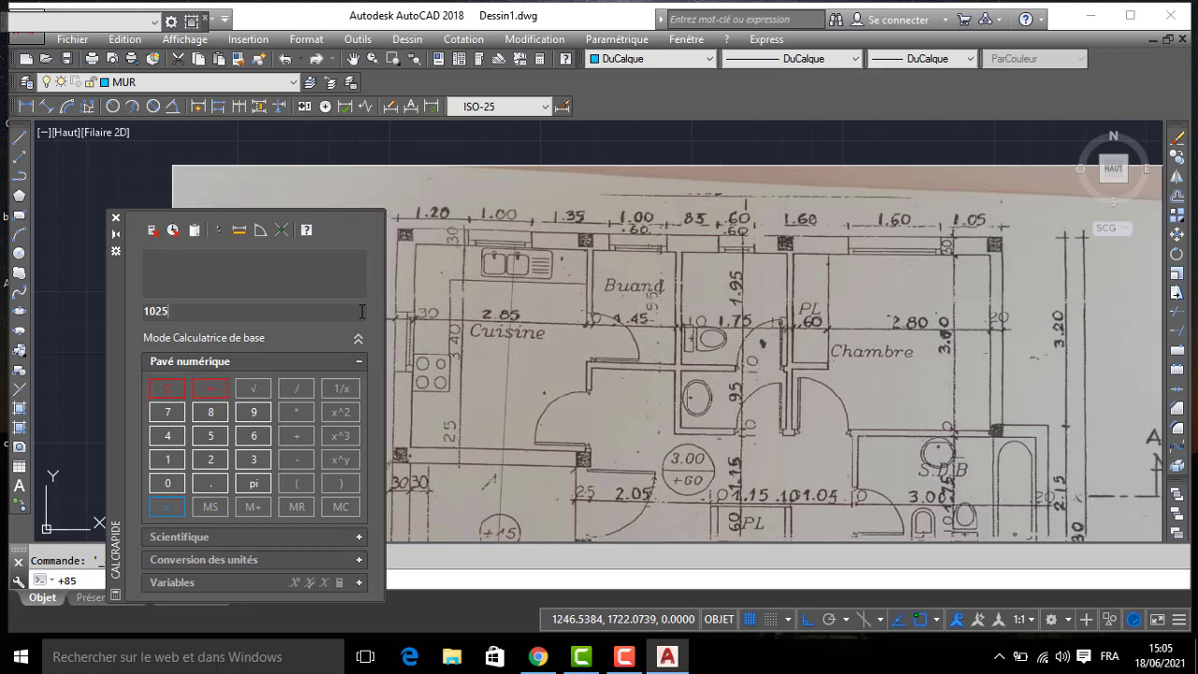
click(115, 221)
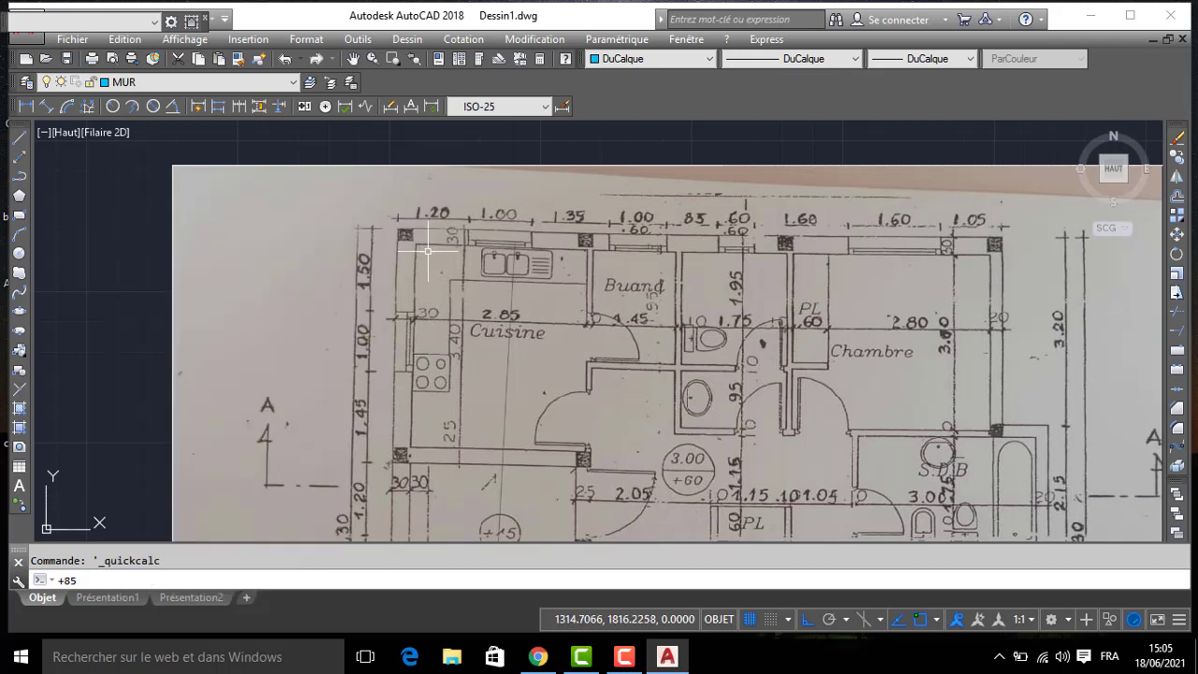
- Start a line in the empty area beside the plan image and draw the upper exterior wall horizontally, 1025 long
scroll(639, 313, down, 3)
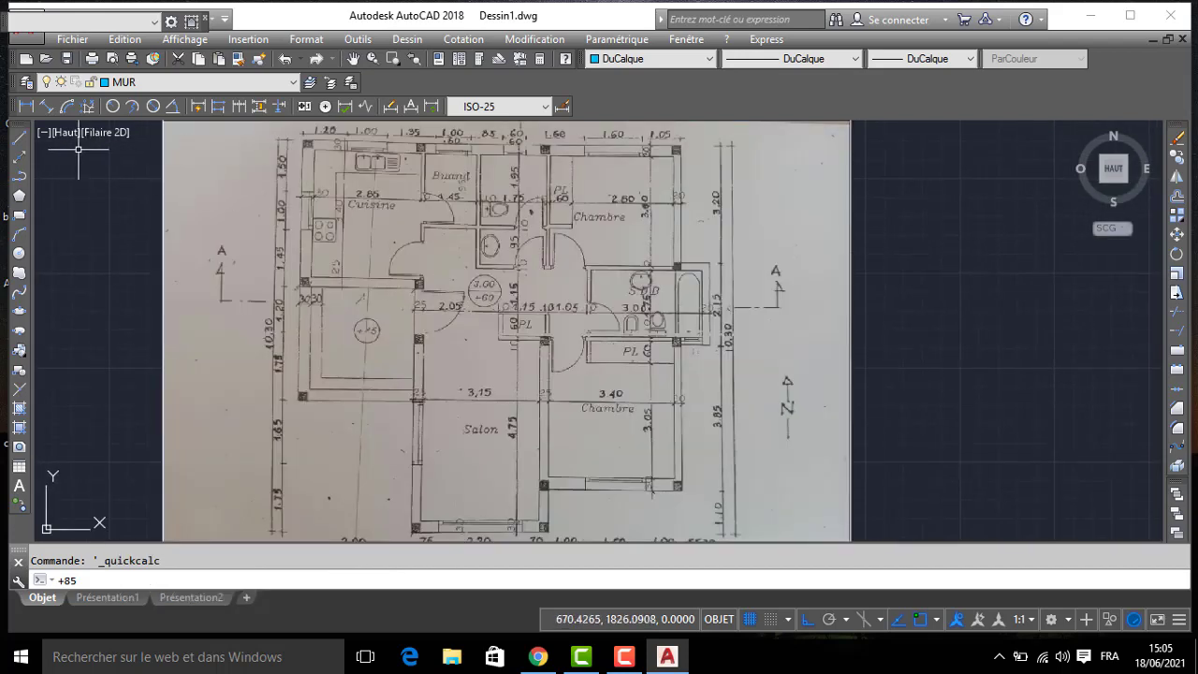
click(19, 137)
scroll(393, 215, down, 5)
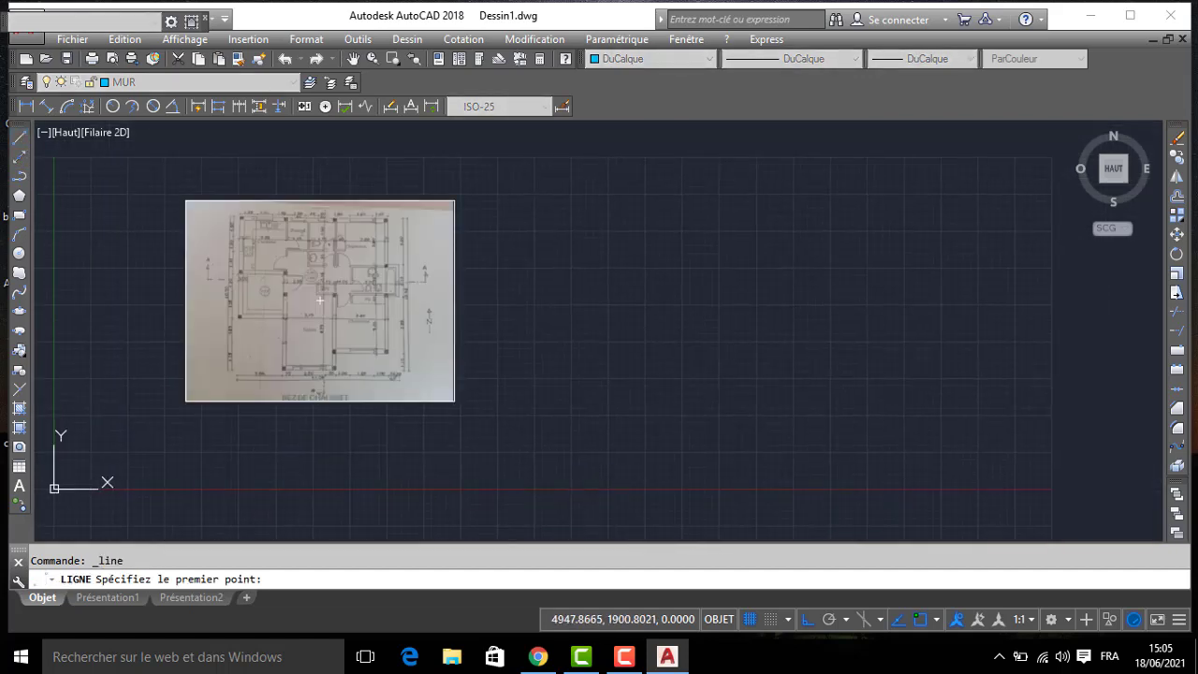
click(568, 210)
text(1025)
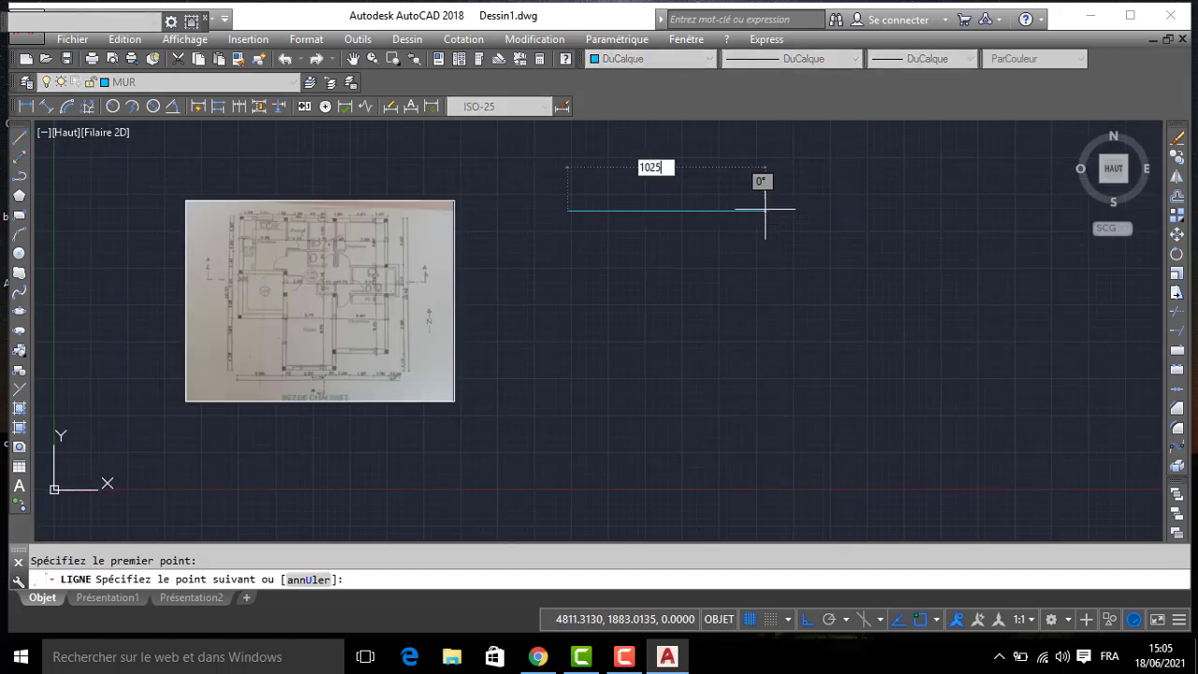
key(Return)
- Continue the wall line straight down by 320 from the upper wall's east end, following the plan's 3.20 dimension
scroll(691, 323, up, 2)
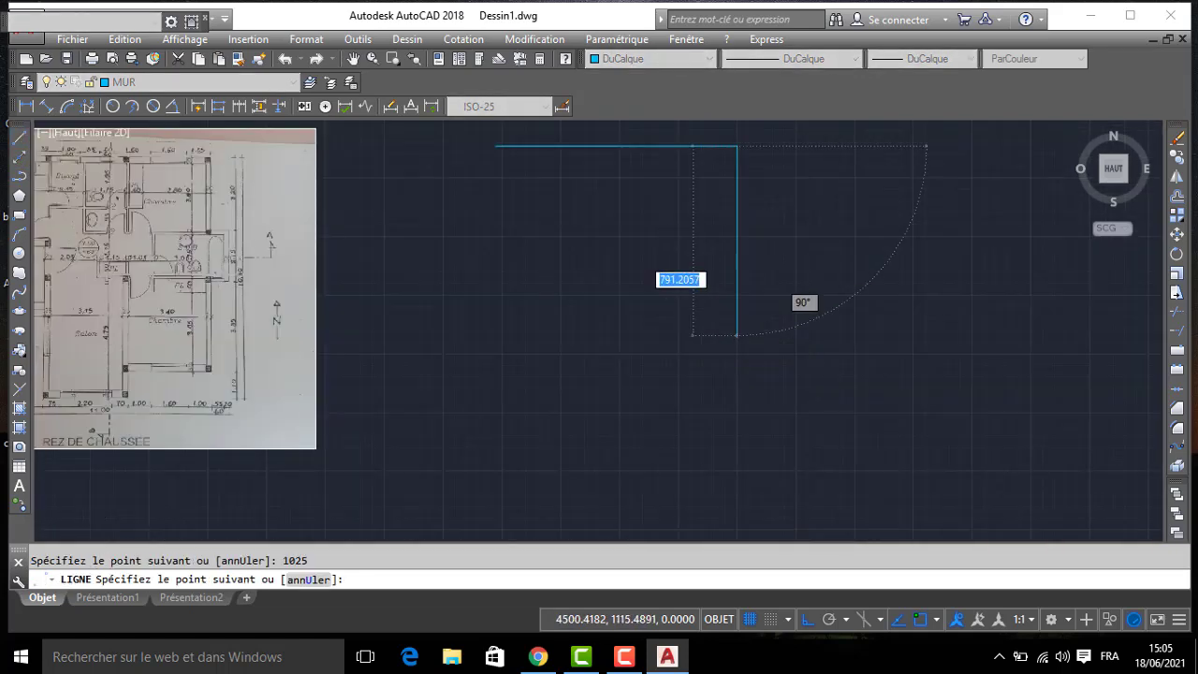
scroll(710, 353, down, 2)
middle_drag(380, 209, 428, 270)
scroll(428, 271, up, 6)
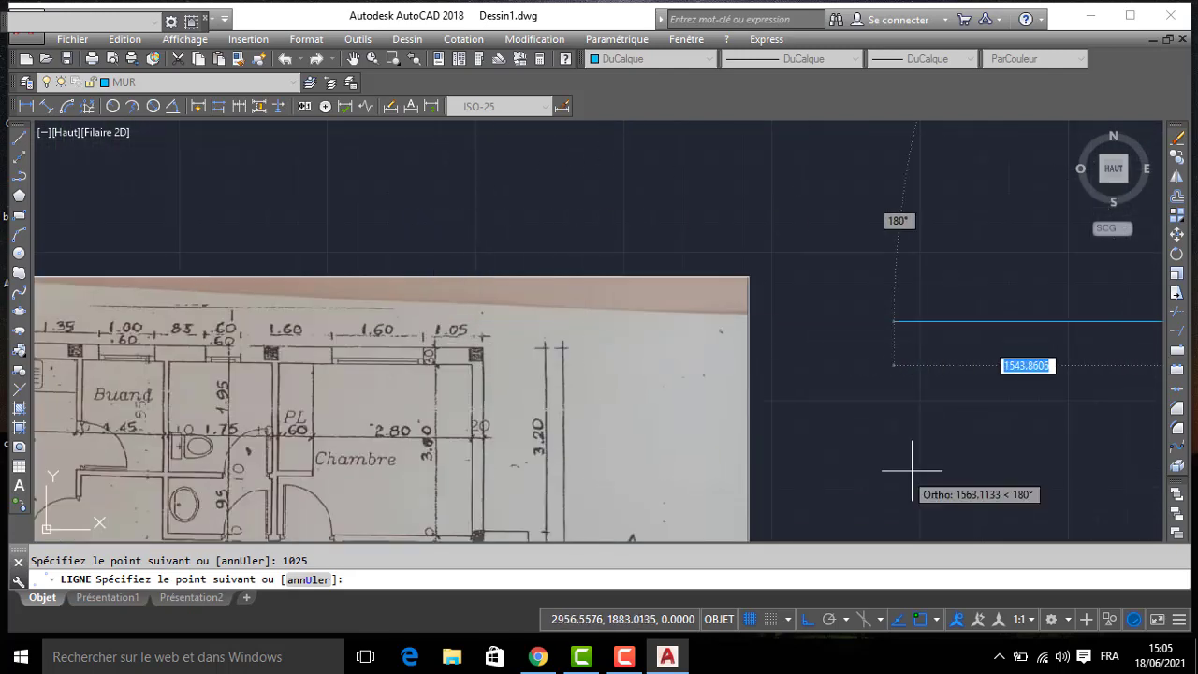
scroll(527, 181, down, 4)
middle_drag(937, 328, 740, 317)
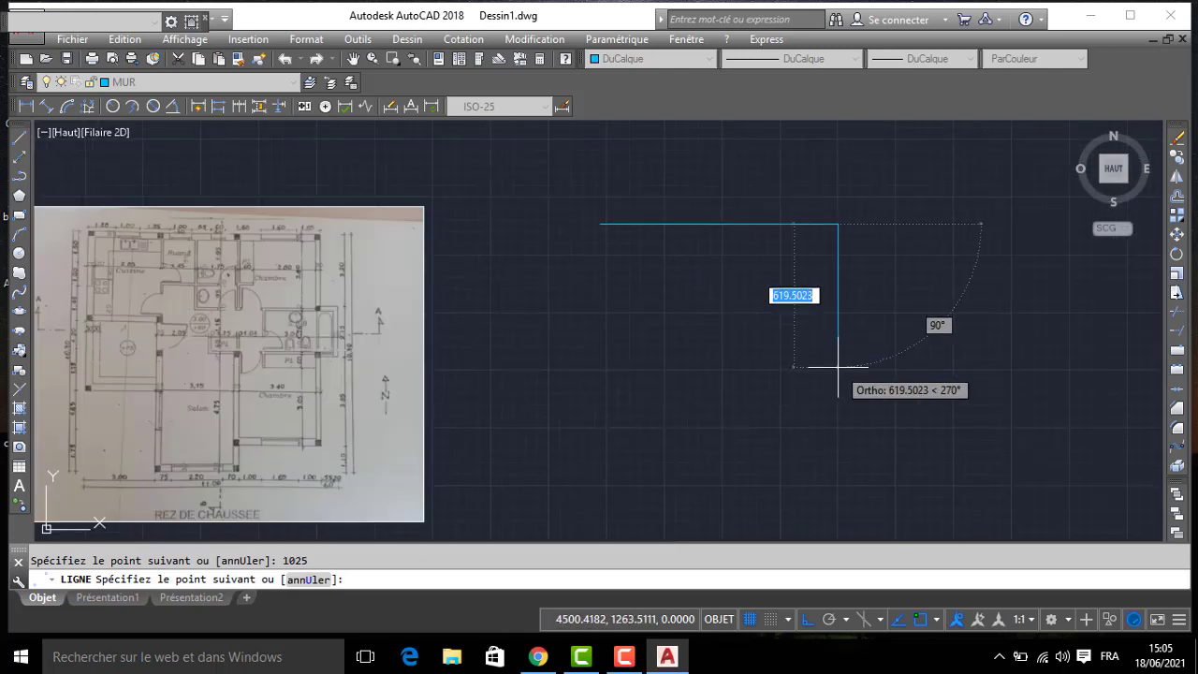
text(320)
key(Return)
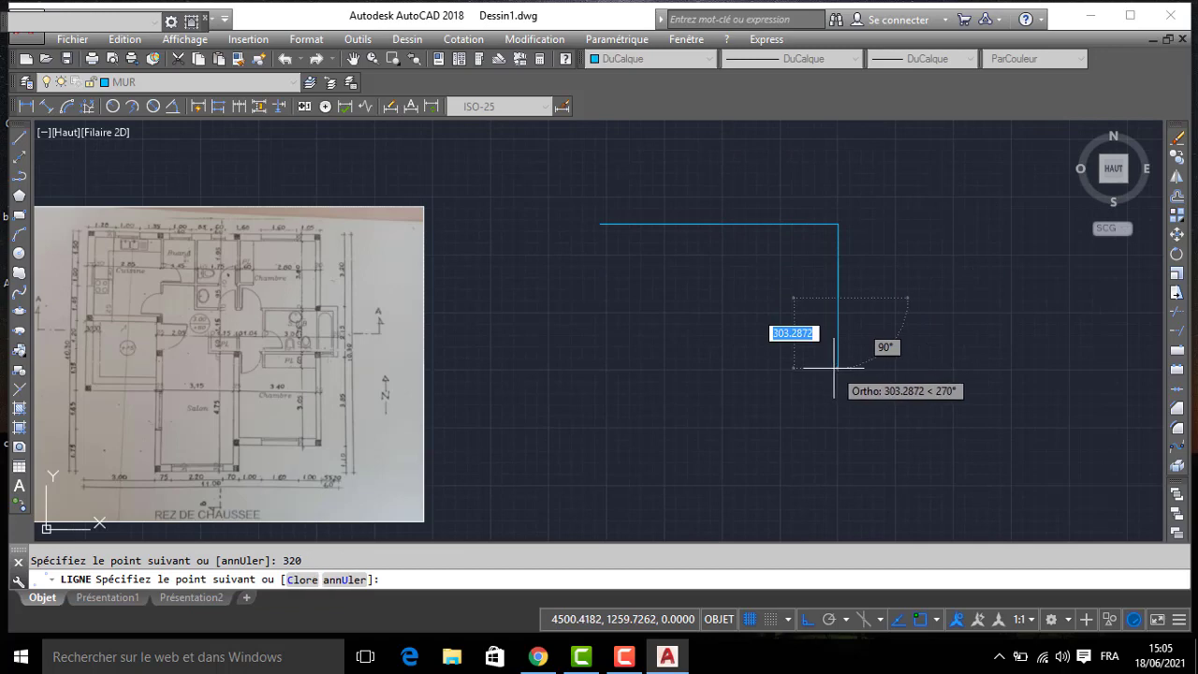
- Continue the exterior wall line 75 horizontally east from the lower end of the 320 segment
scroll(327, 501, up, 4)
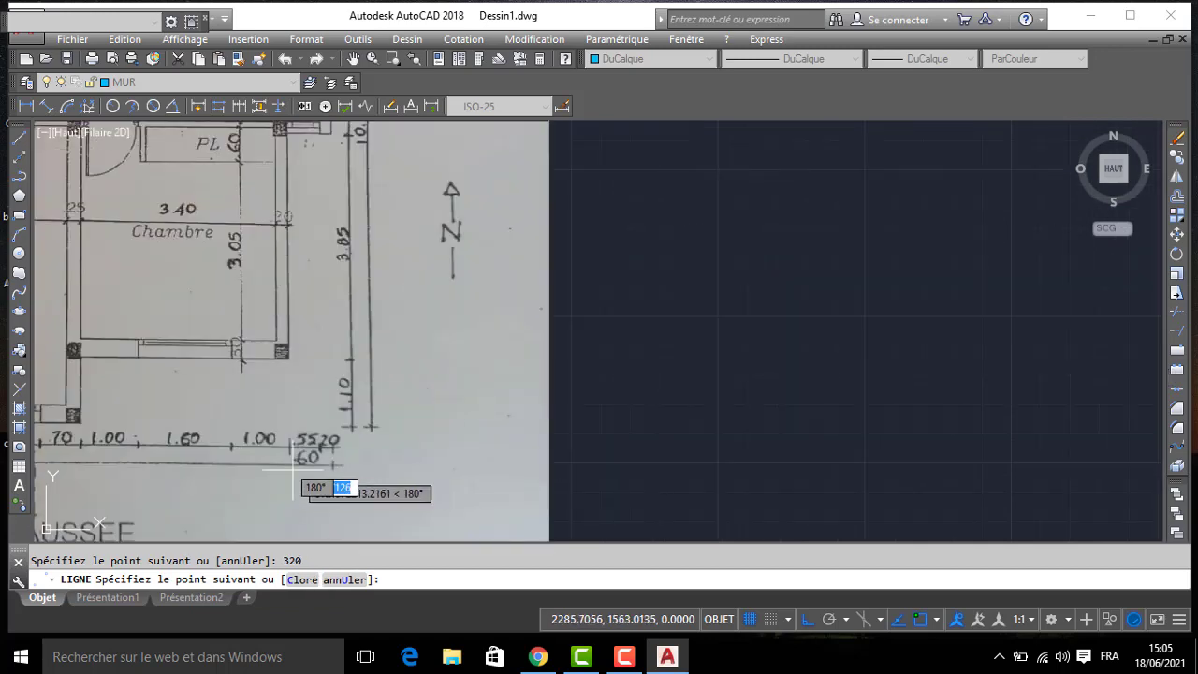
scroll(564, 440, down, 4)
middle_drag(919, 353, 604, 375)
text(7)
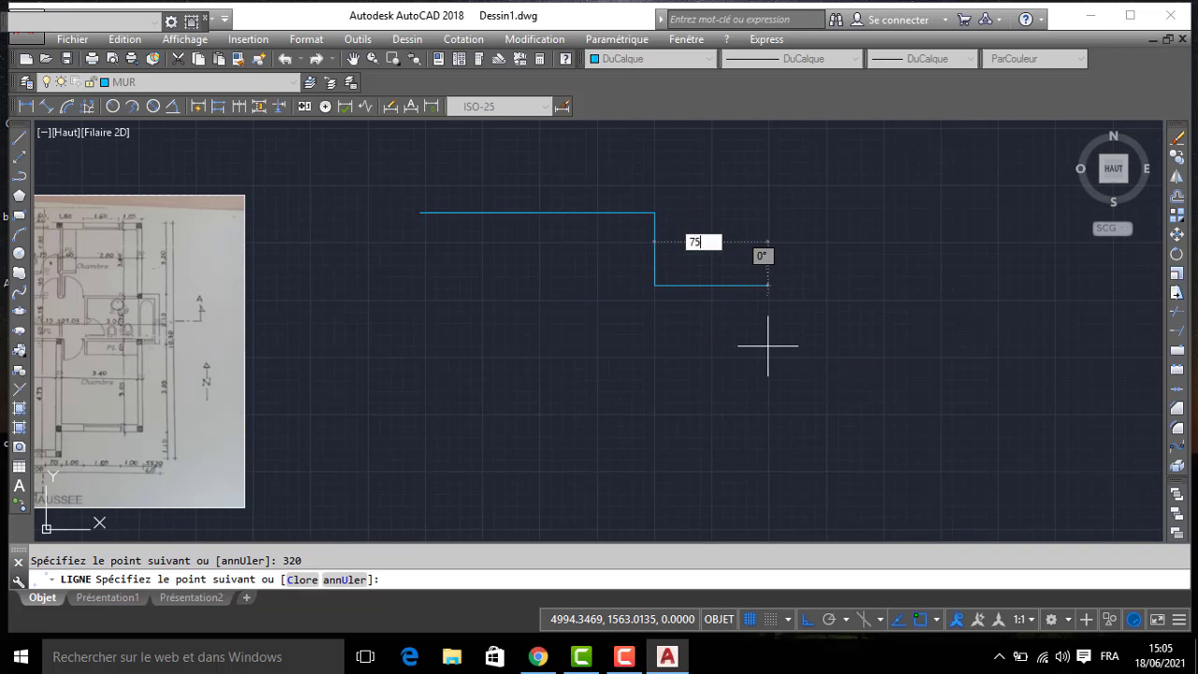
text(5)
key(Return)
- Continue the wall line 215 straight down and 75 back west to complete the bathroom projection
middle_drag(210, 379, 259, 369)
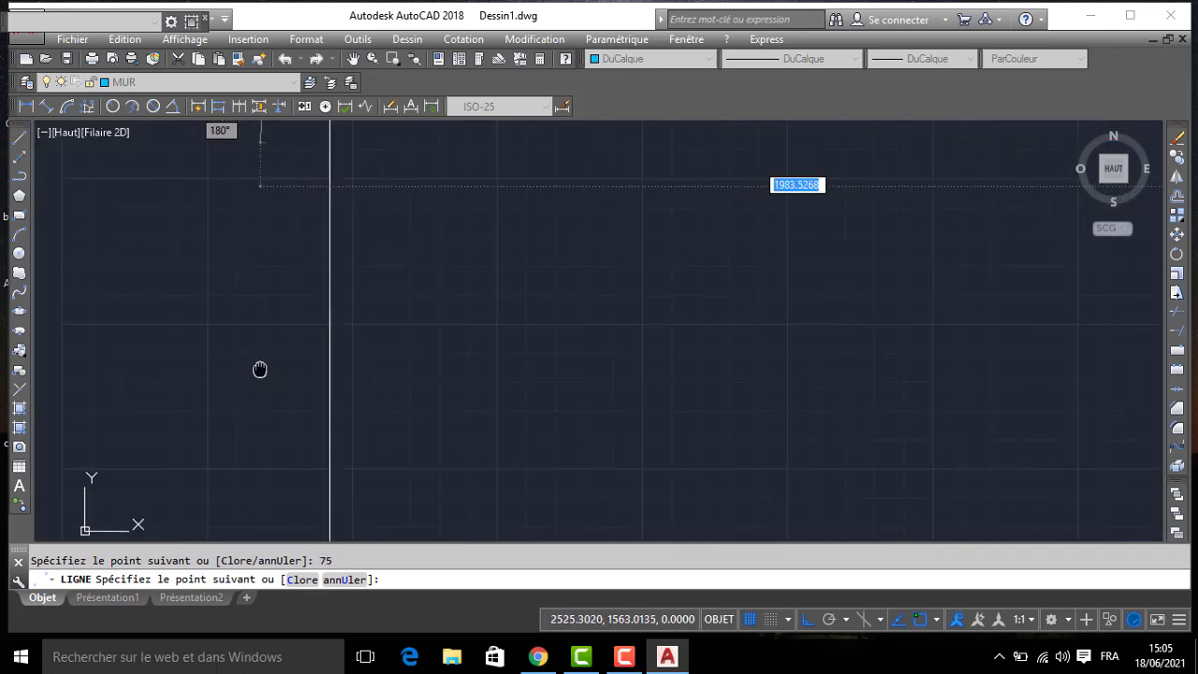
middle_drag(1042, 390, 568, 348)
scroll(599, 356, down, 2)
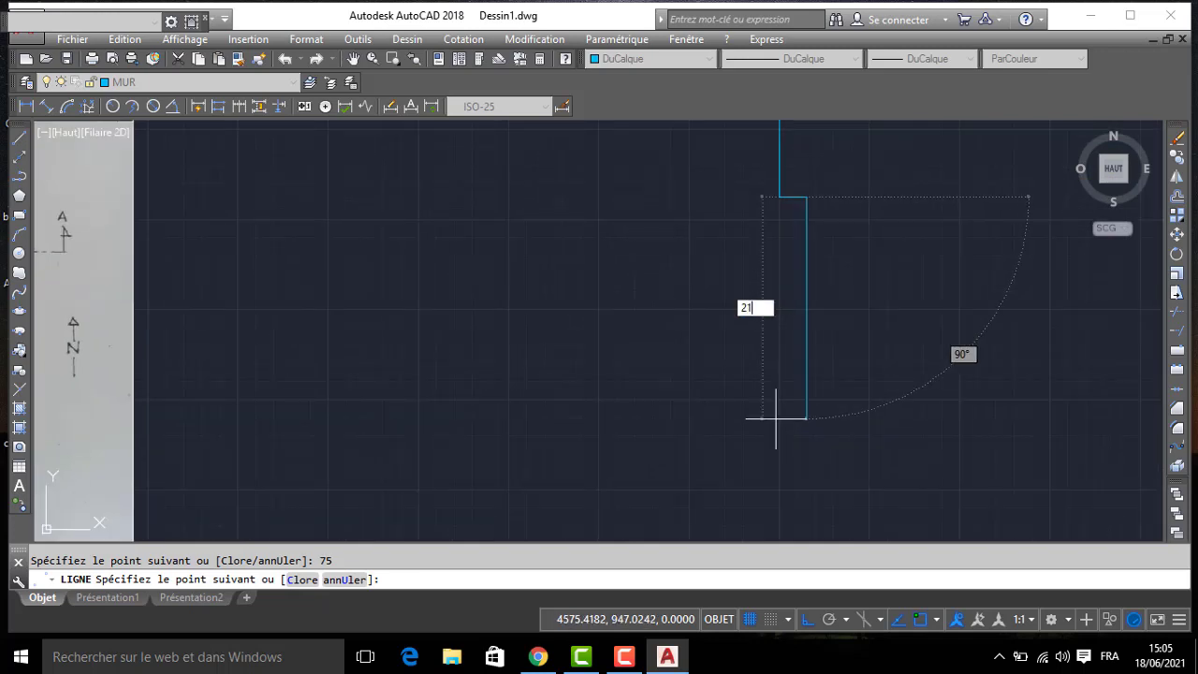
key(Return)
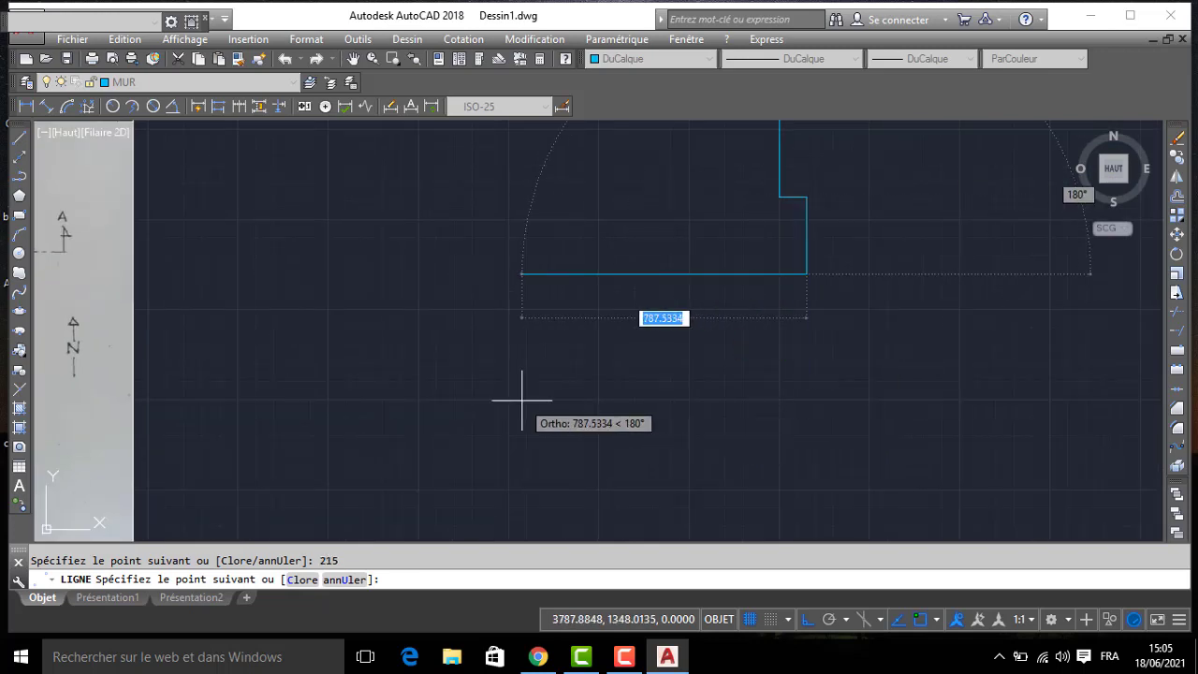
text(75)
key(Return)
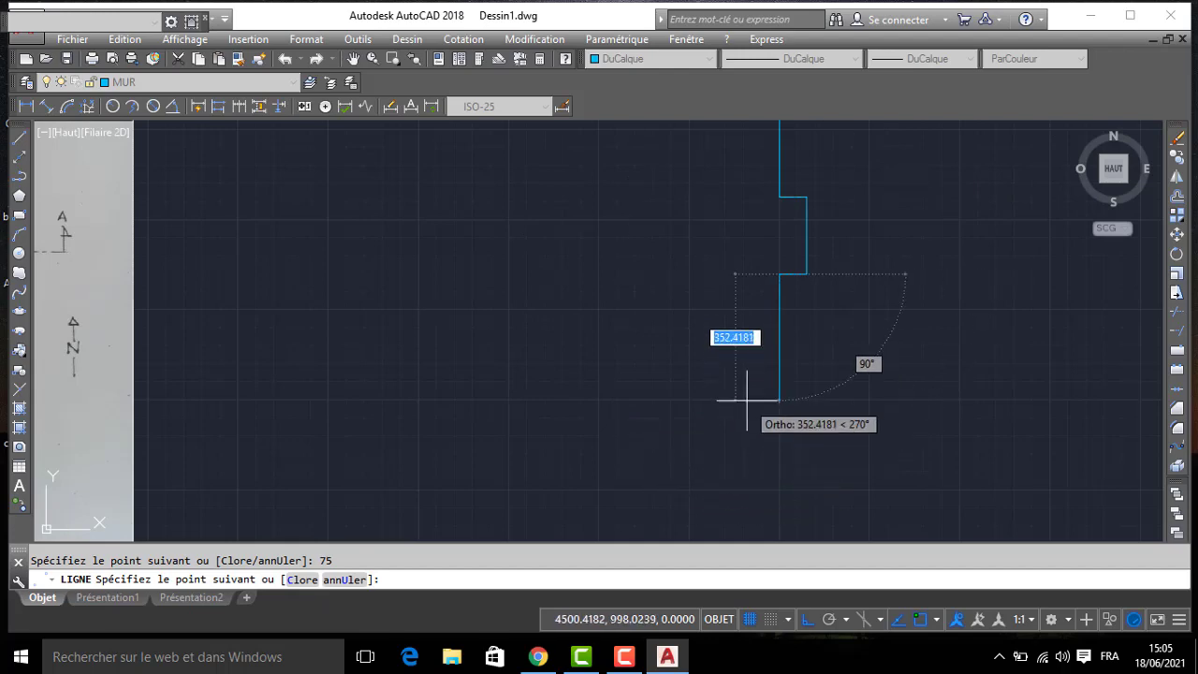
- Draw the east wall of the lower bedroom 385 straight down, following the plan's 3.85 dimension
middle_drag(527, 442, 796, 372)
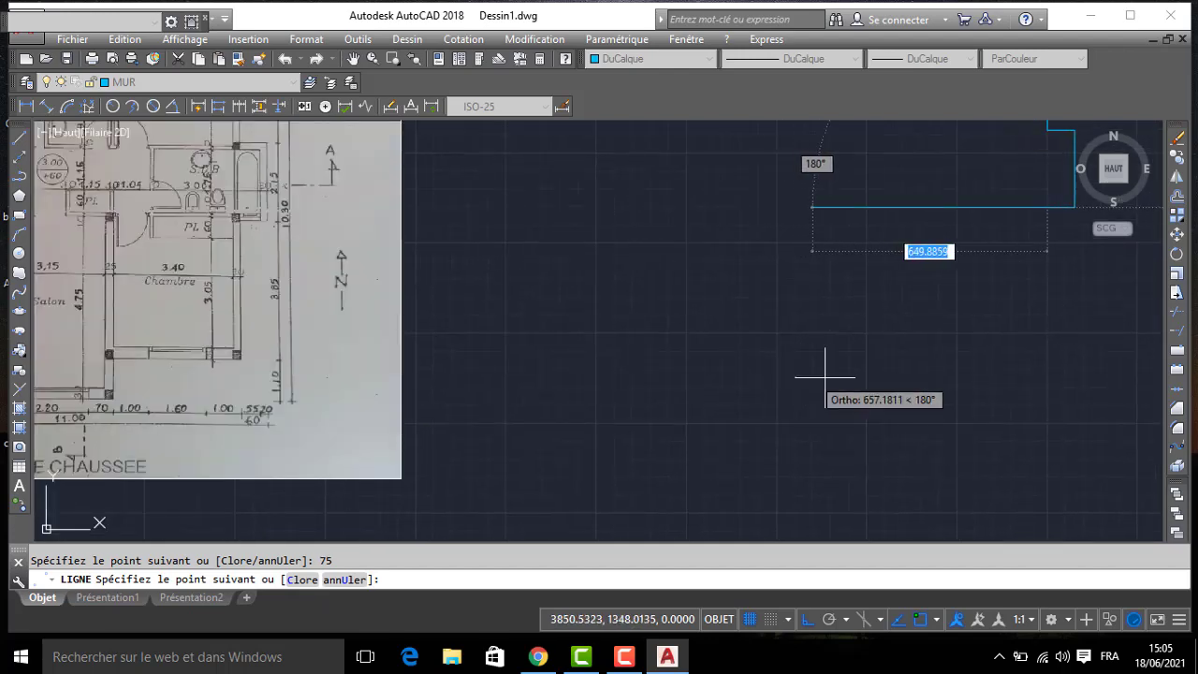
middle_drag(900, 385, 853, 374)
scroll(140, 315, up, 2)
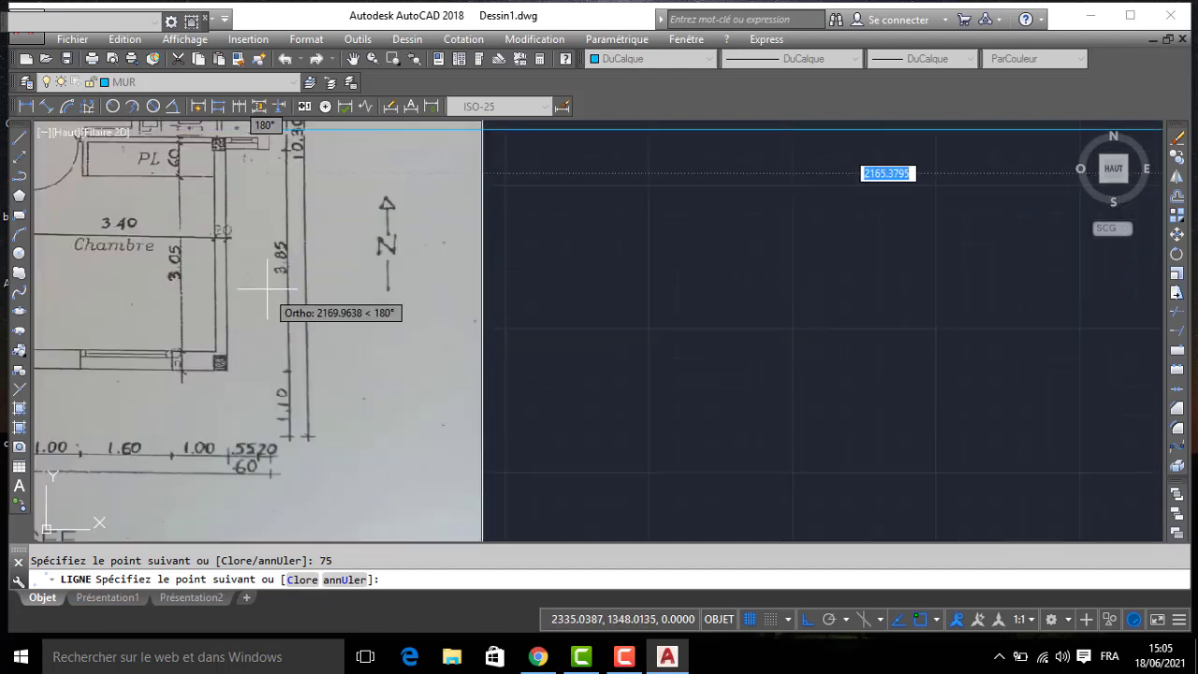
scroll(562, 358, down, 2)
middle_drag(698, 361, 340, 335)
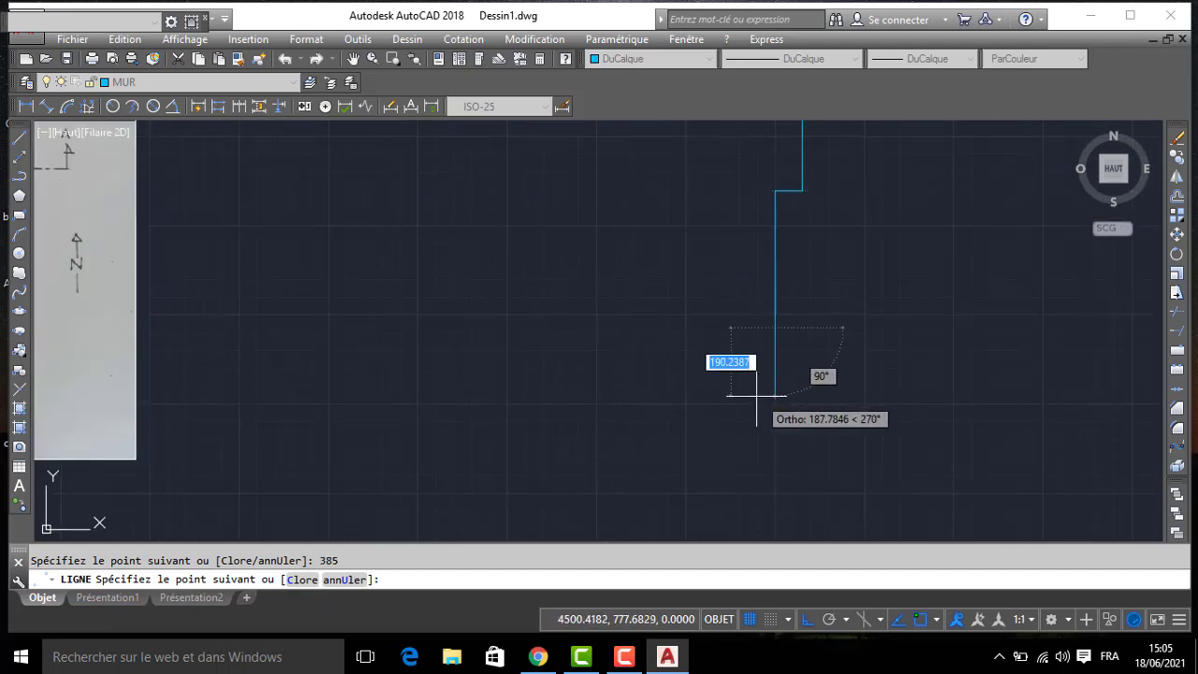
- Continue the outline 360 west along the lower bedroom's south wall
middle_drag(500, 396, 739, 382)
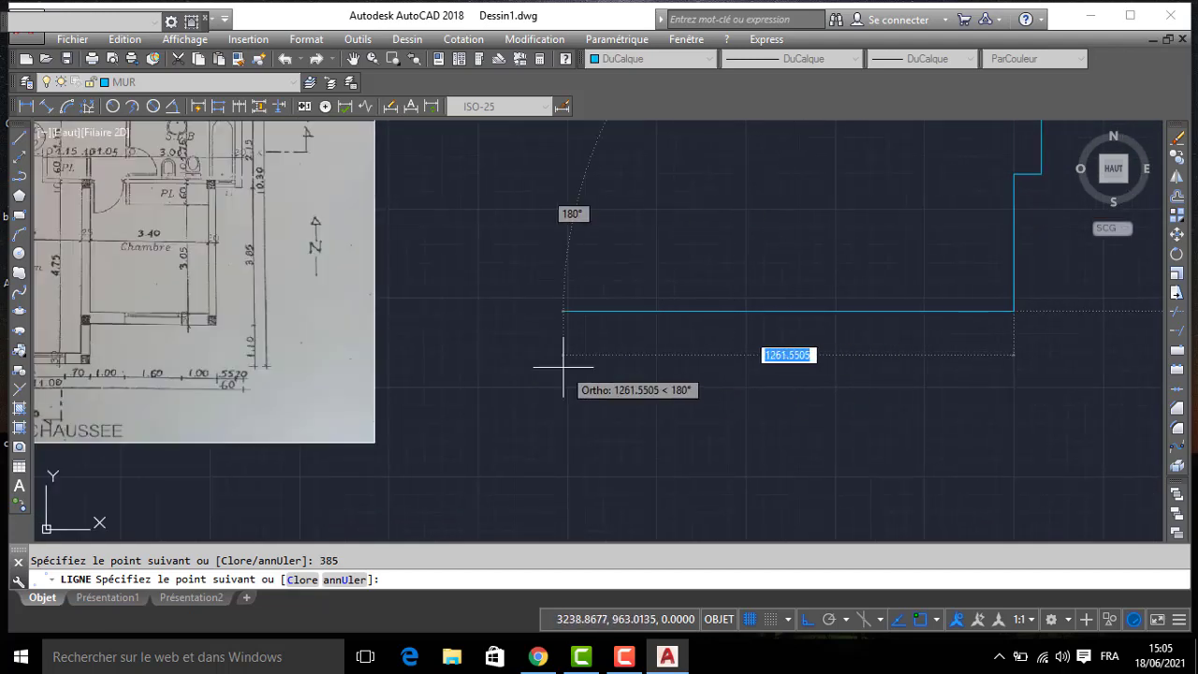
middle_drag(563, 366, 642, 356)
scroll(263, 372, up, 2)
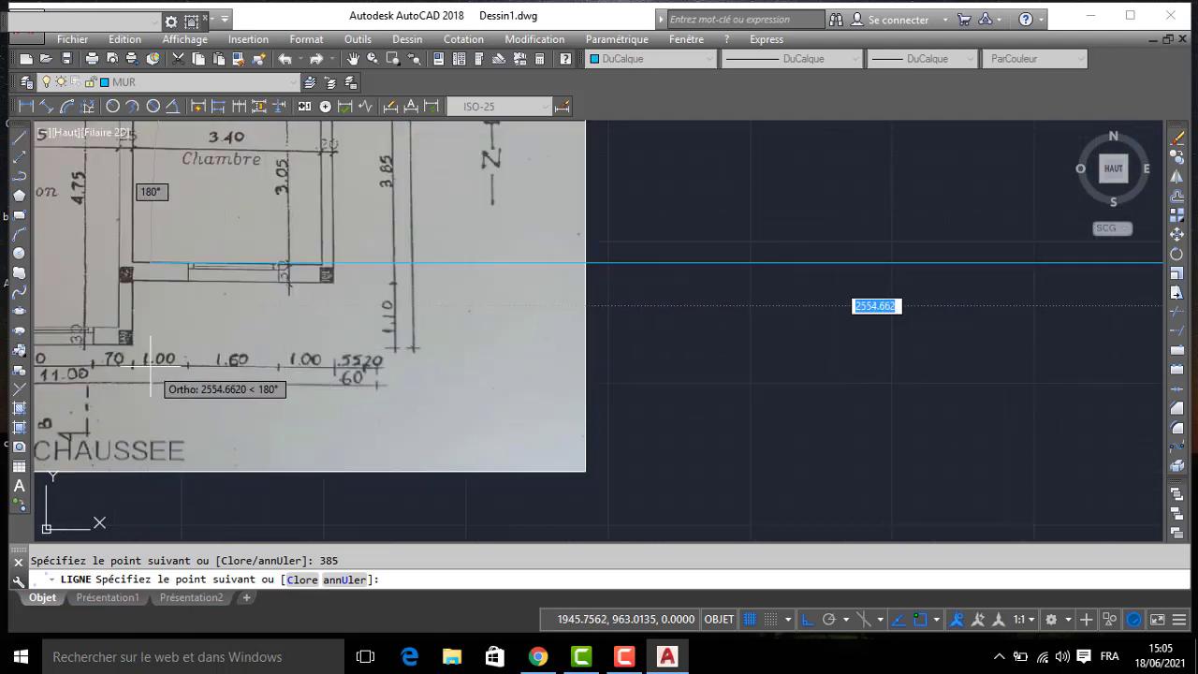
scroll(412, 320, down, 4)
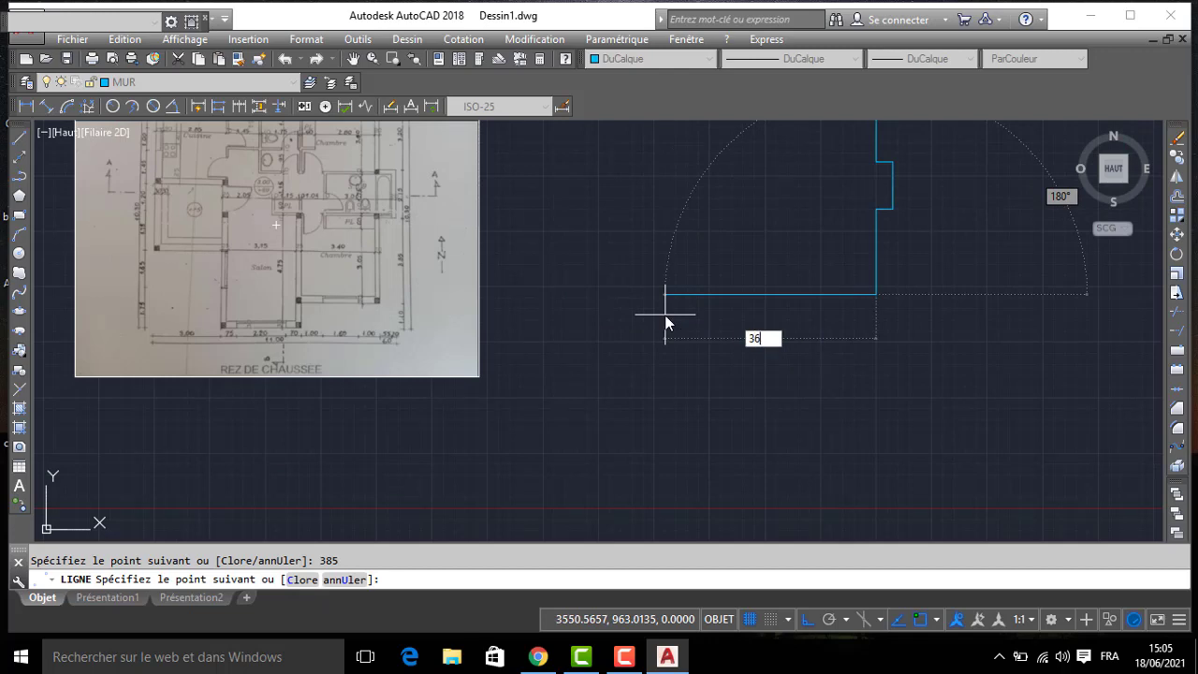
key(Return)
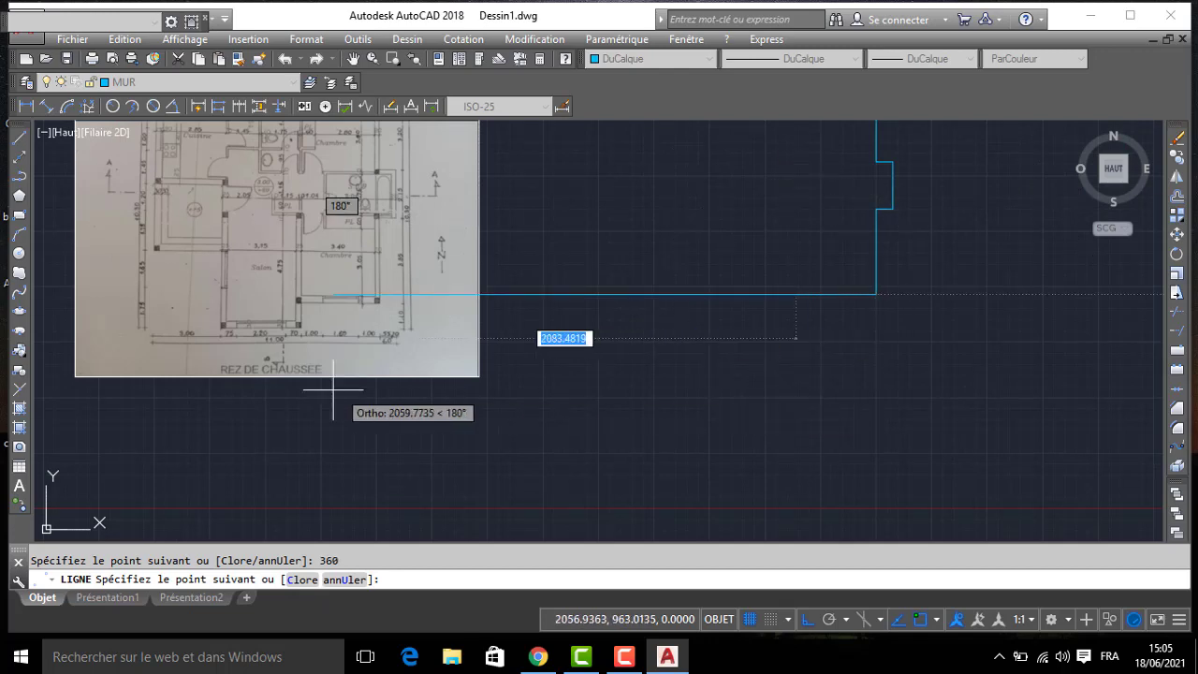
- Draw the short wall segment 110 straight down from the bedroom wall's west end, following the plan's 1.10 dimension
scroll(342, 384, up, 2)
scroll(871, 438, down, 2)
scroll(908, 440, down, 2)
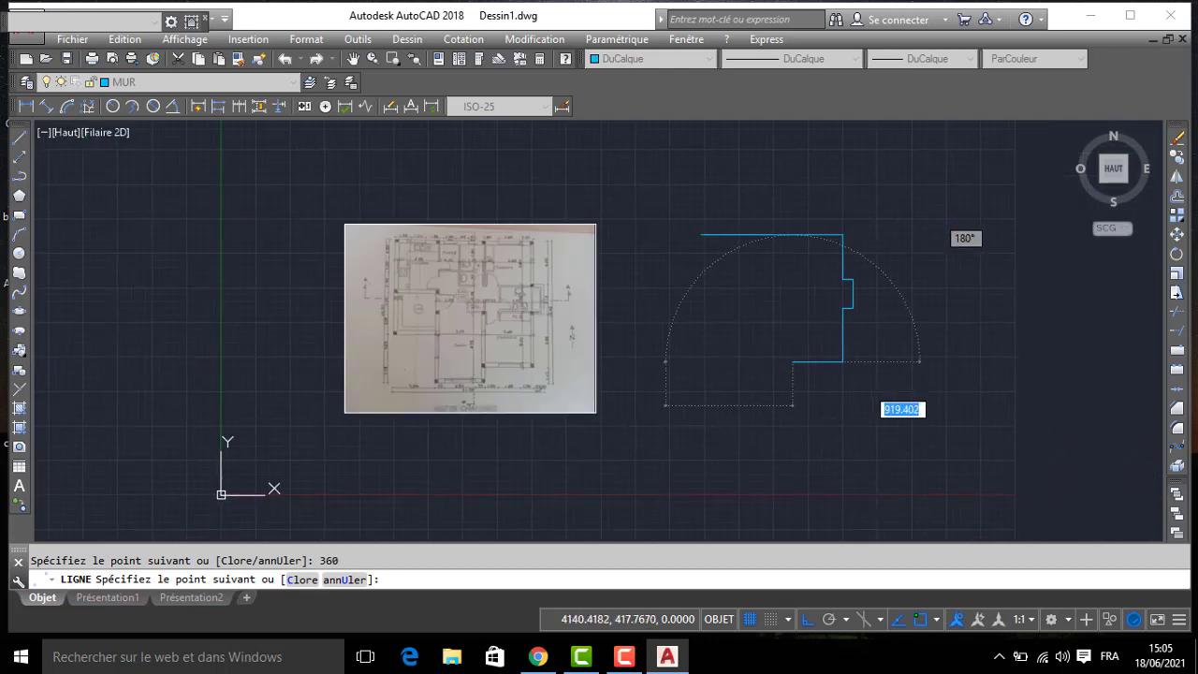
key(Return)
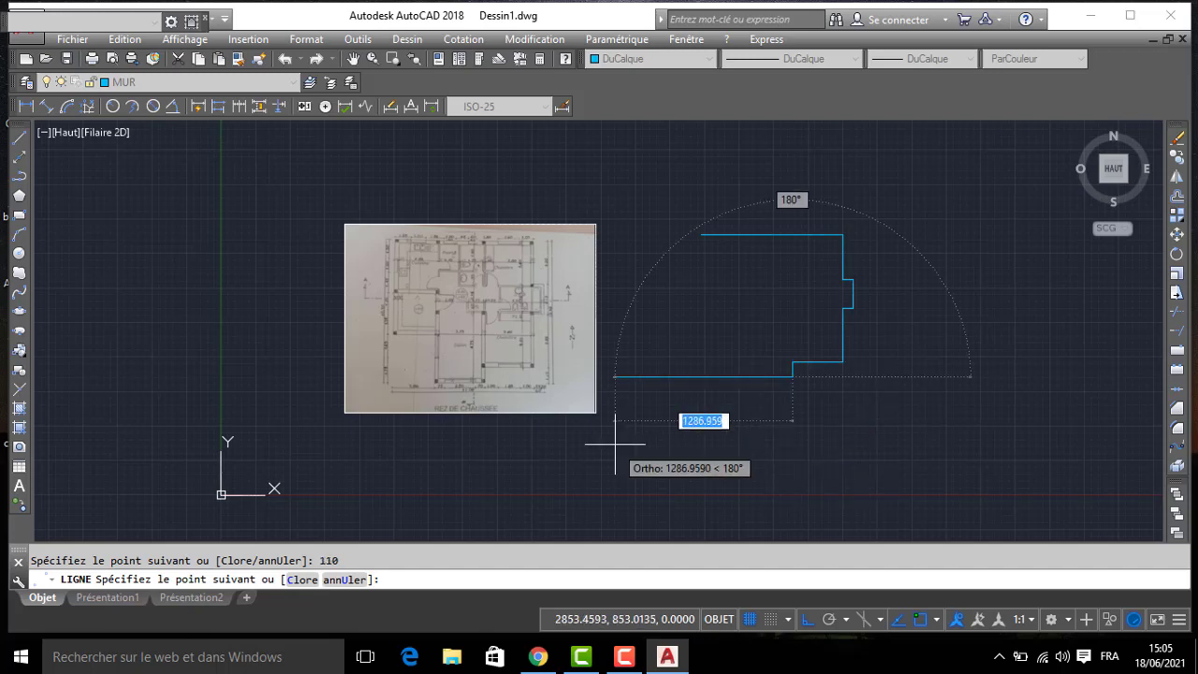
- Continue the outline 365 west along the living room's south wall, adding up the plan's 70, 2.20 and 75 dimensions
scroll(575, 428, up, 3)
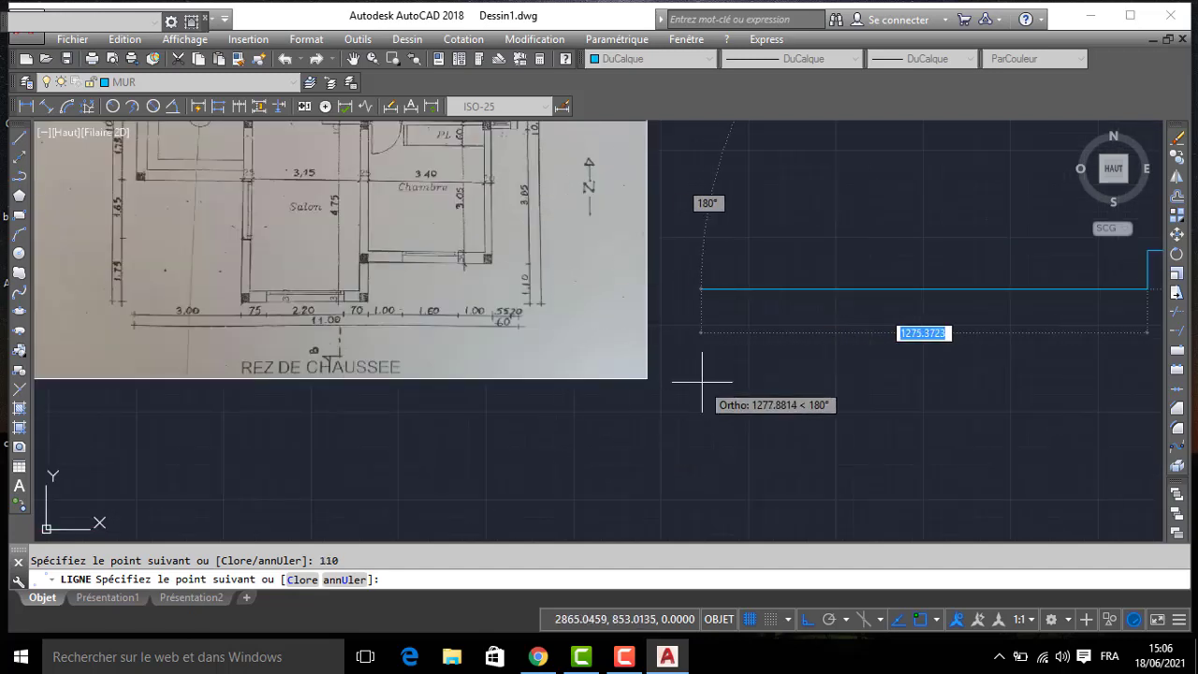
scroll(349, 321, up, 2)
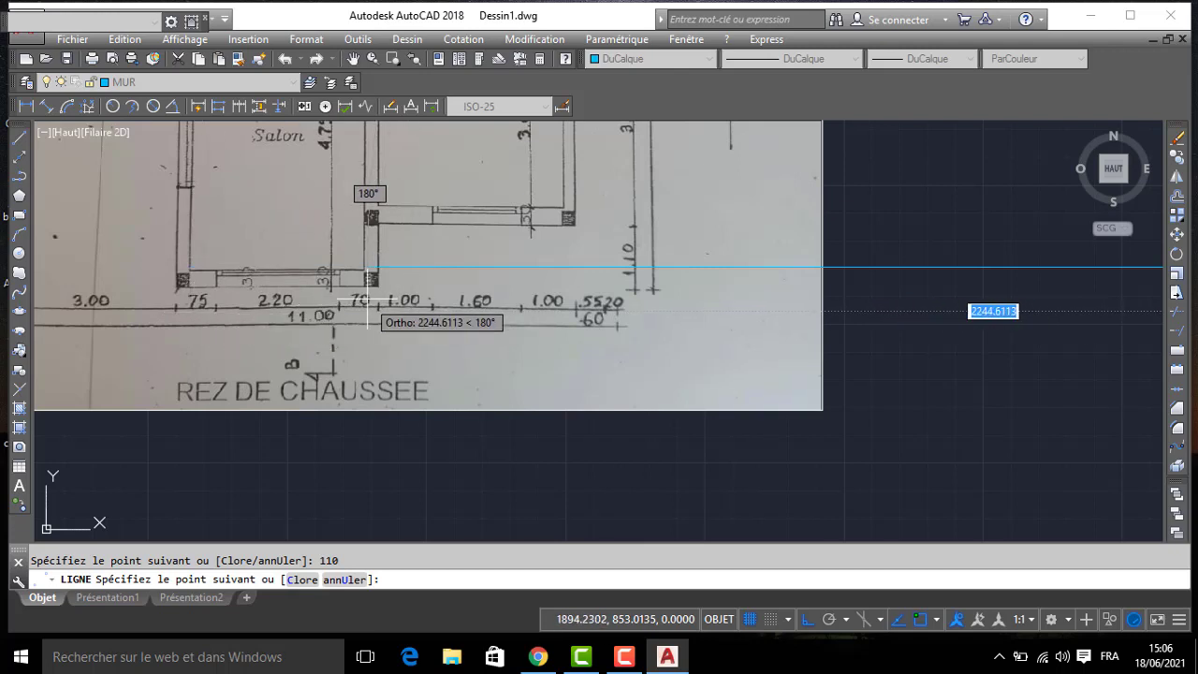
middle_drag(376, 301, 397, 361)
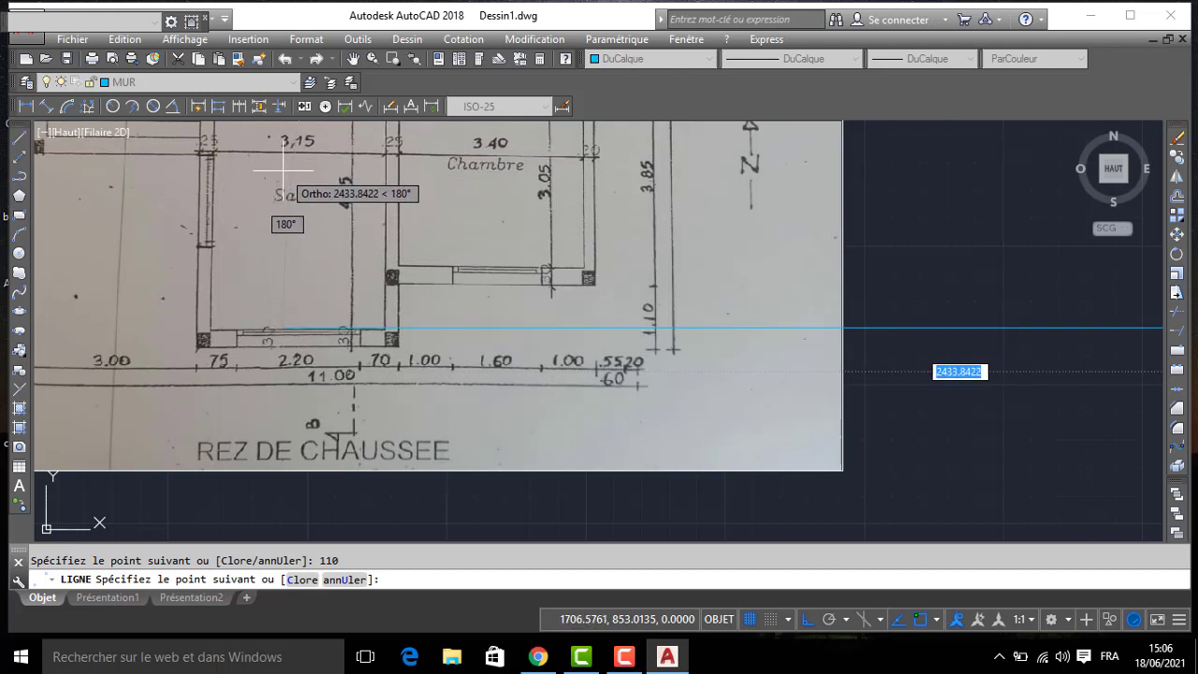
scroll(650, 315, down, 1)
scroll(612, 316, up, 1)
middle_drag(609, 315, 258, 325)
scroll(658, 336, down, 2)
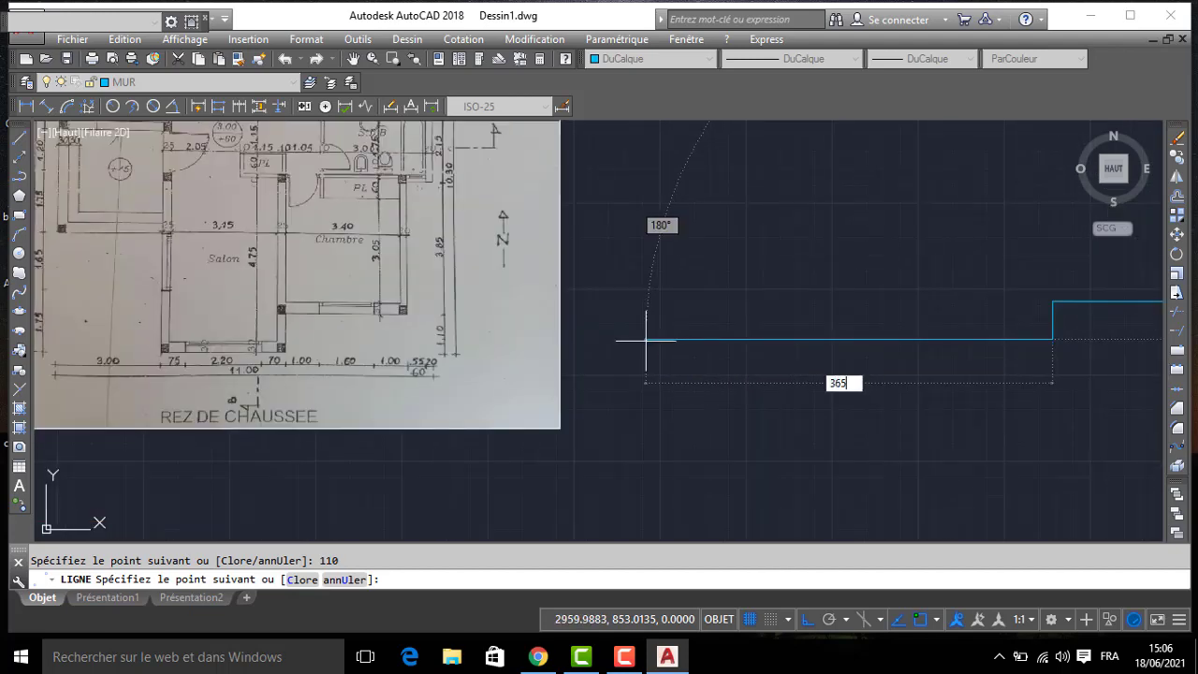
- Calculate the living room's west wall length as 175+165+175+120 in the quick calculator, and close the calculator
mouse_move(924, 224)
middle_down()
mouse_move(1067, 294)
mouse_move(1005, 285)
middle_up()
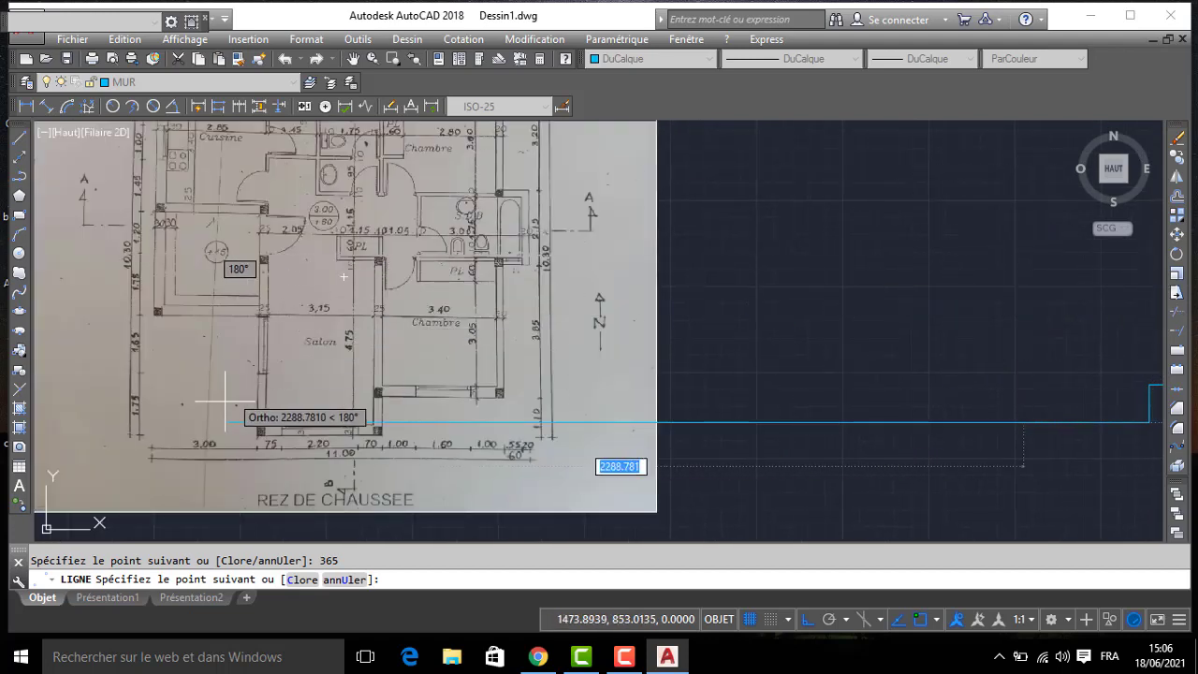
scroll(144, 422, up, 2)
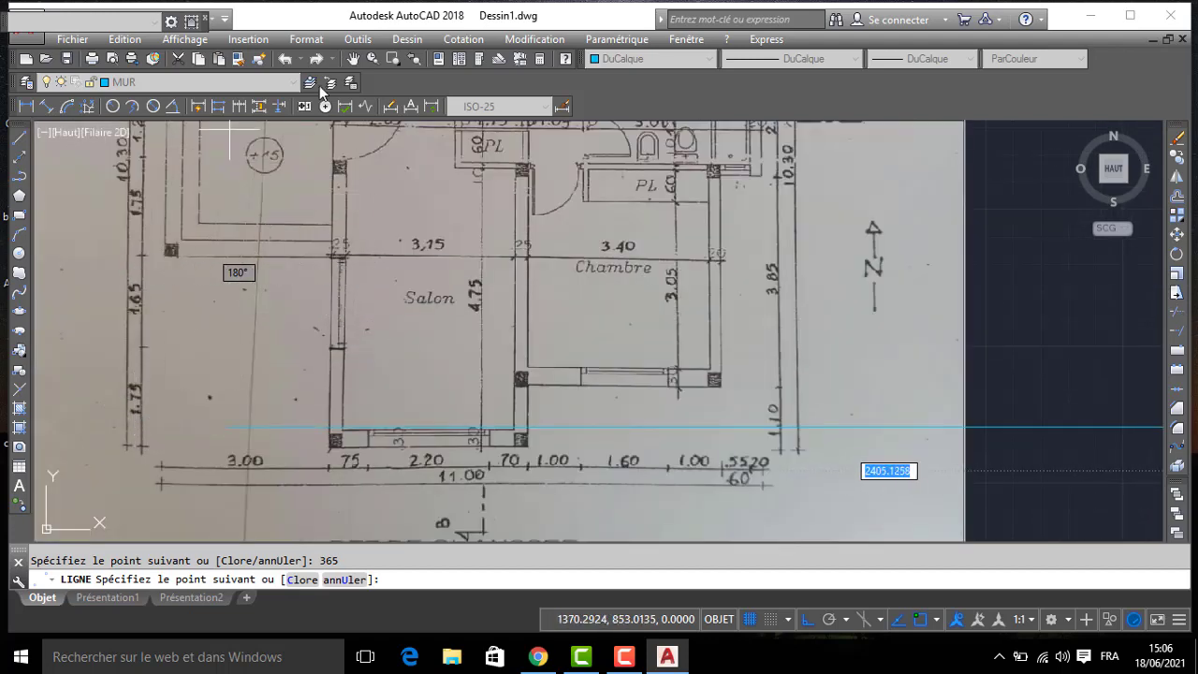
click(539, 59)
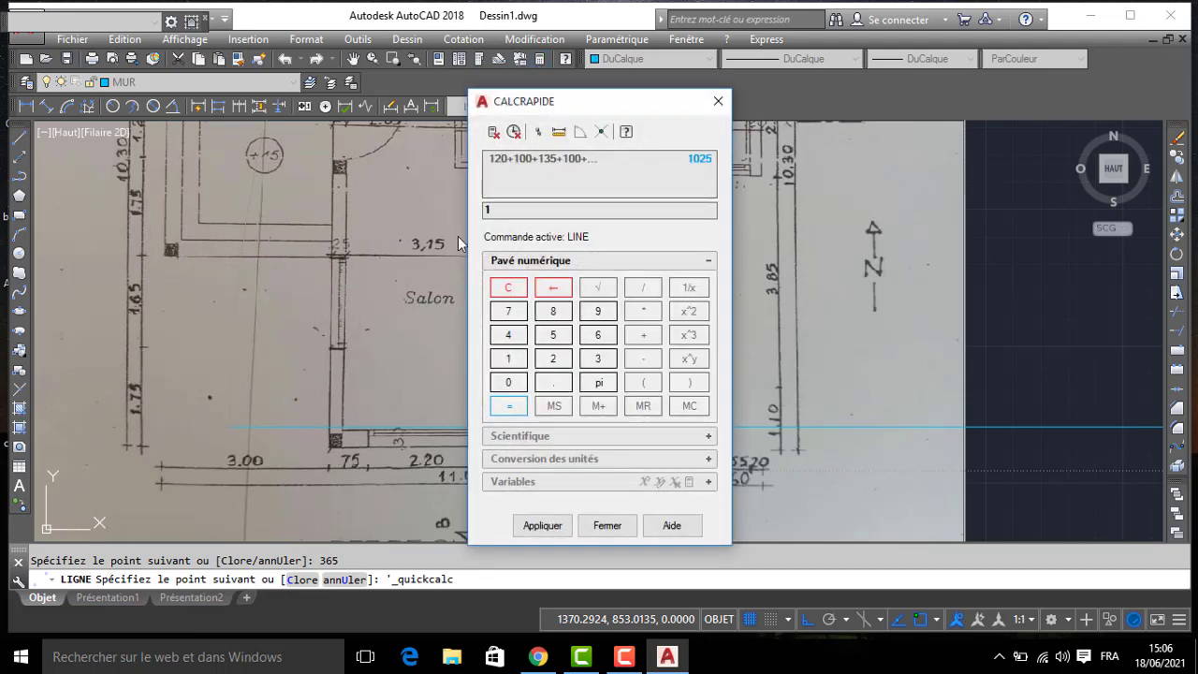
text(175+165+175+120)
key(Return)
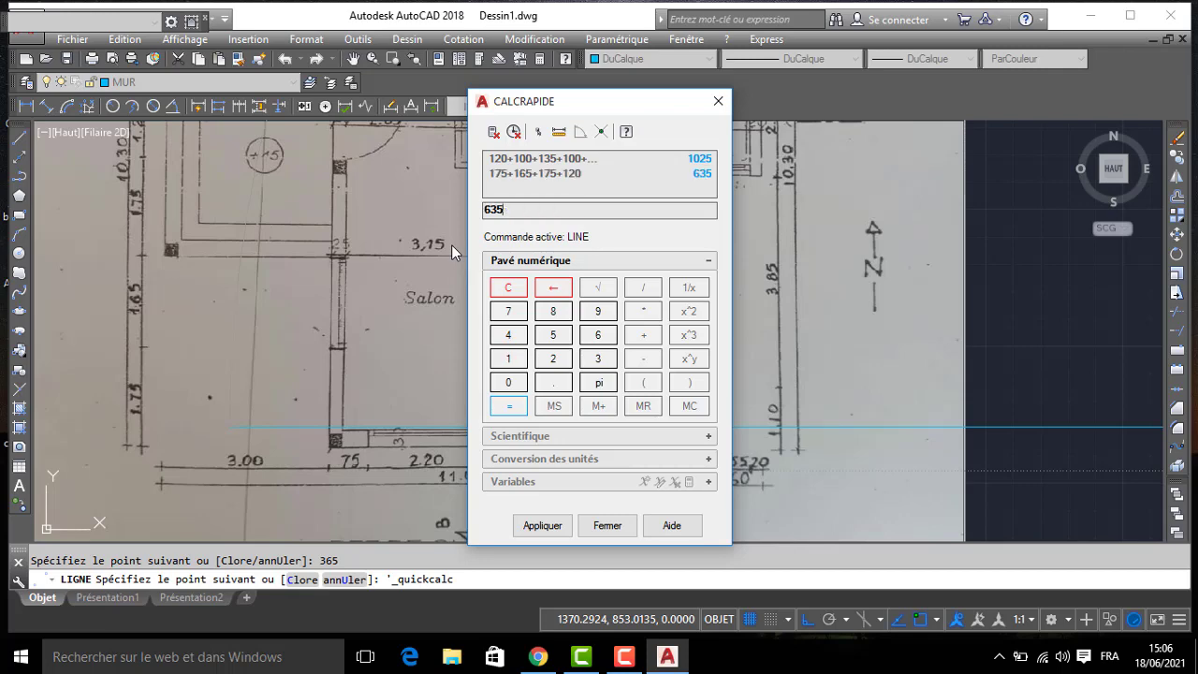
click(712, 106)
- Draw the living room's west wall 635 straight up from the outline's lower west corner
middle_drag(939, 187, 549, 227)
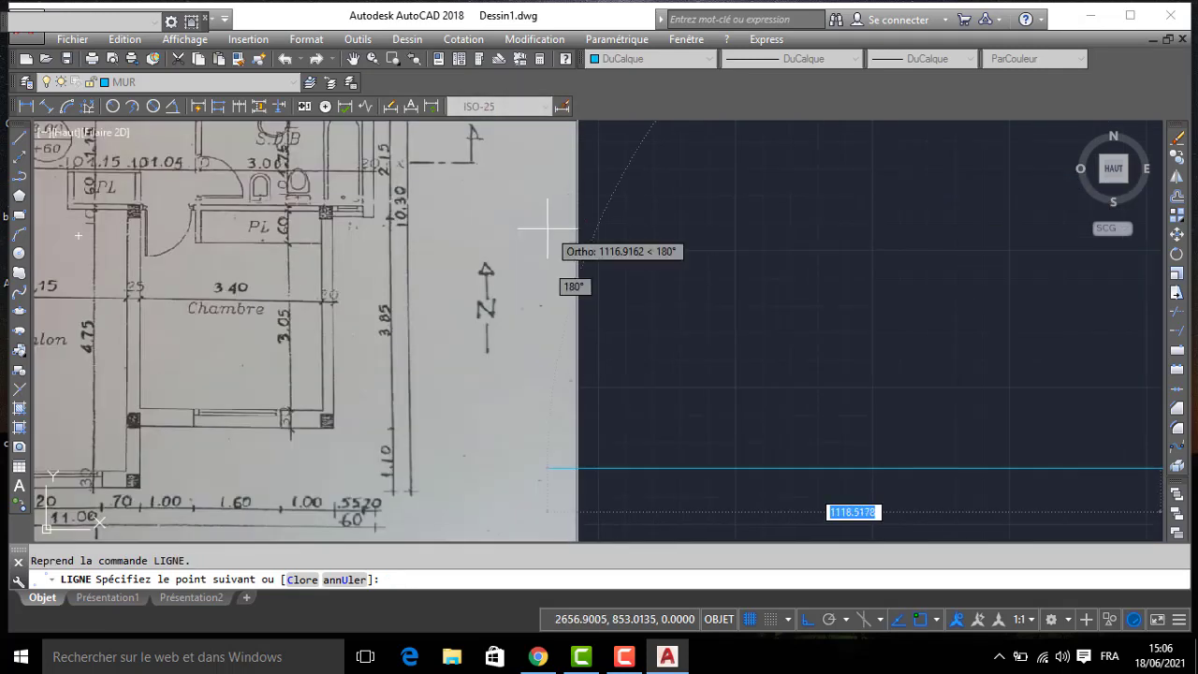
scroll(740, 222, down, 3)
middle_drag(821, 221, 746, 250)
text(6)
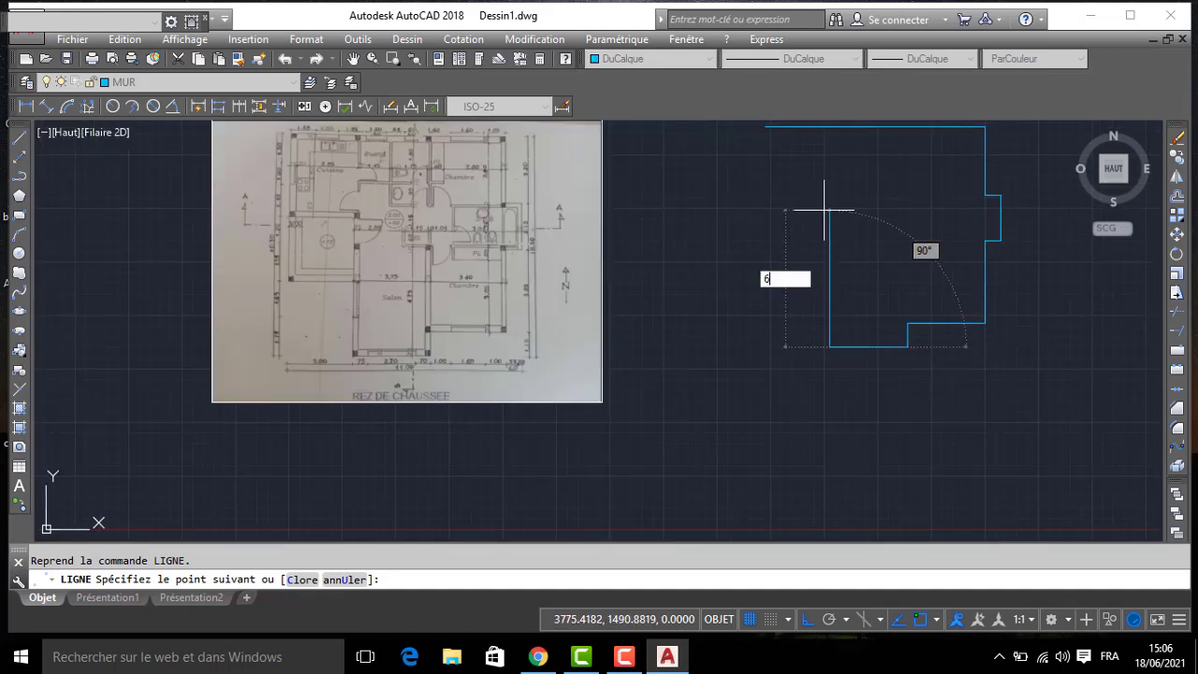
text(35)
key(Return)
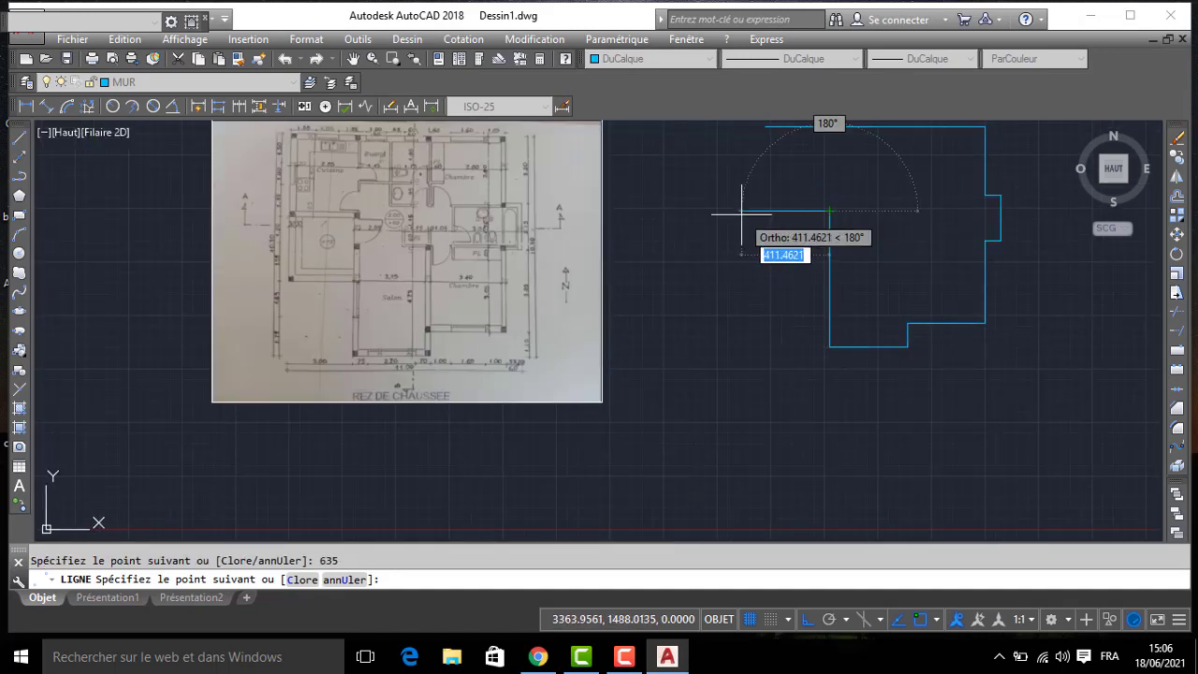
- Continue the outline 300 west and straight up to the upper wall's starting point, and finish the closed line
scroll(772, 222, up, 2)
middle_drag(678, 256, 889, 190)
scroll(465, 381, down, 4)
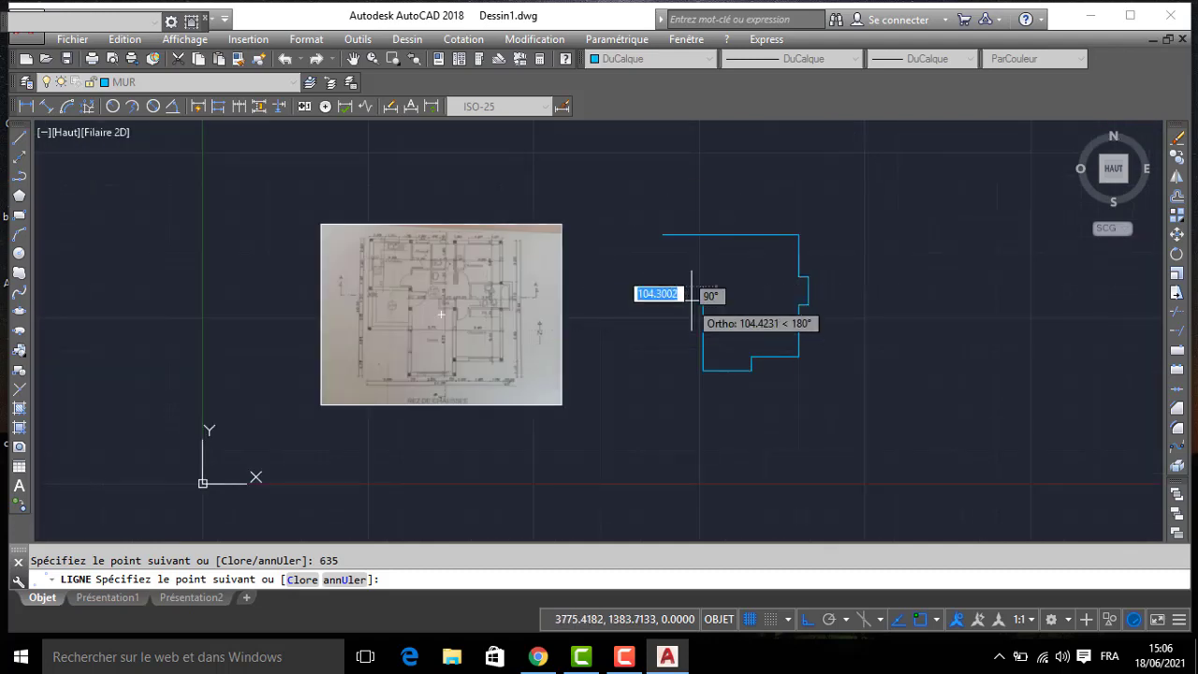
middle_drag(632, 302, 583, 328)
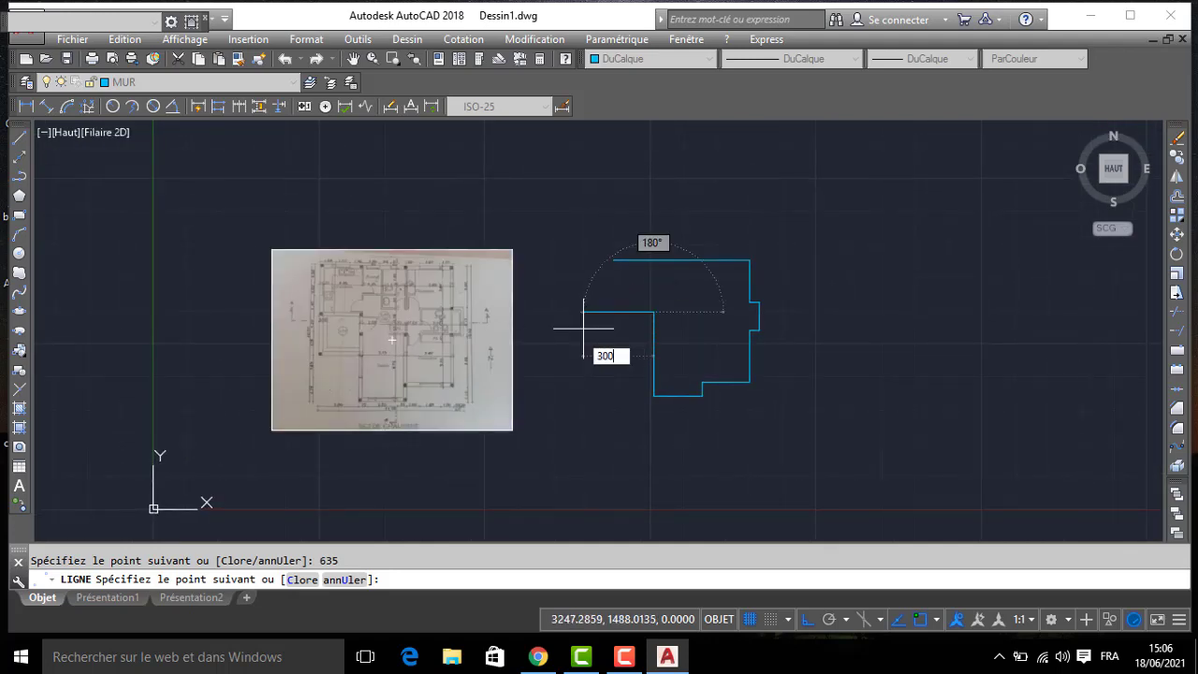
text(300)
key(Return)
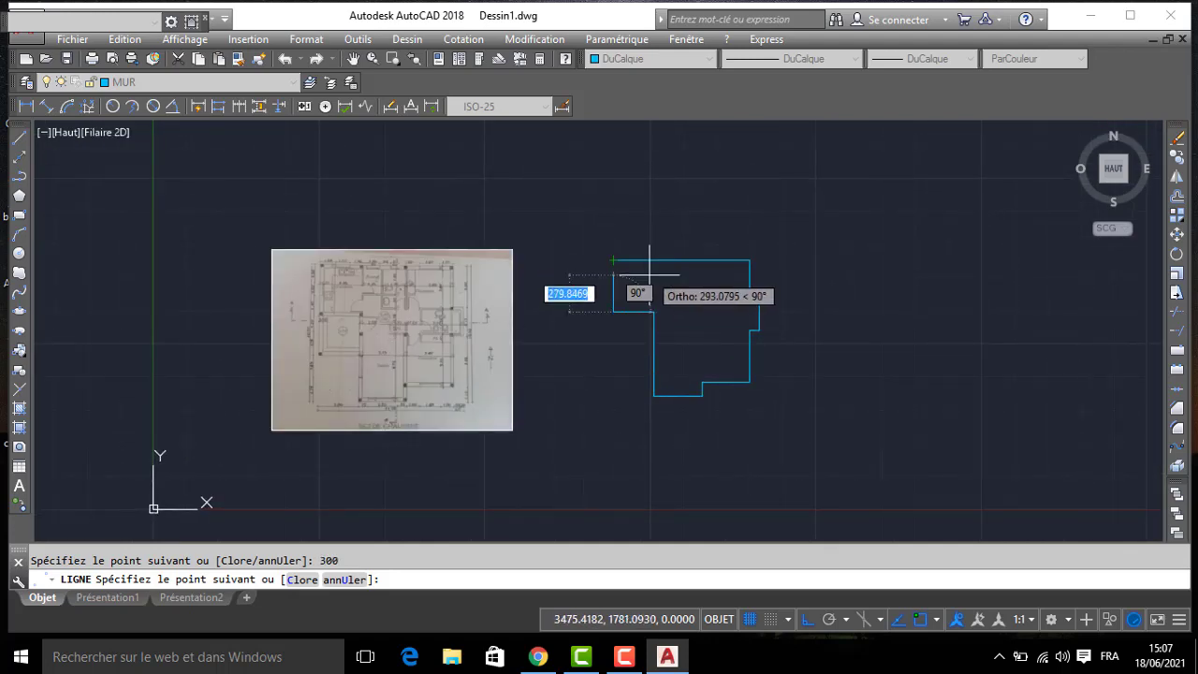
scroll(649, 277, up, 2)
key(Return)
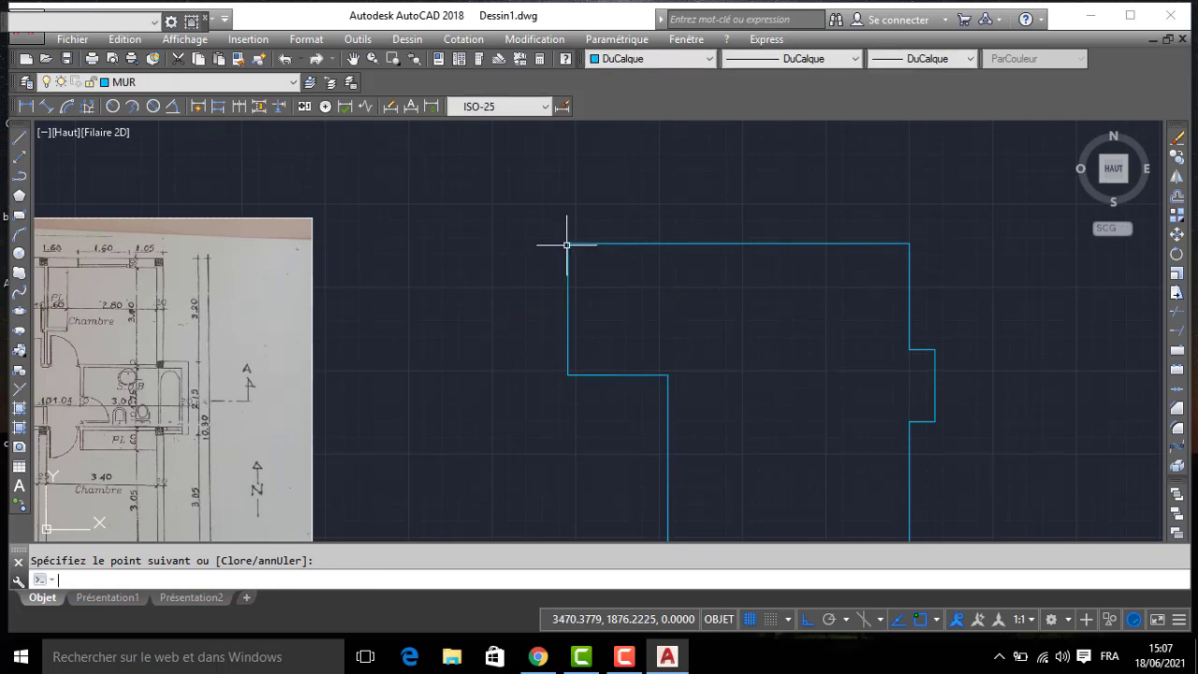
- Start the Offset command (DECALER) with an offset distance of 30 for the exterior wall thickness
scroll(705, 273, down, 2)
scroll(696, 280, up, 2)
text(DC)
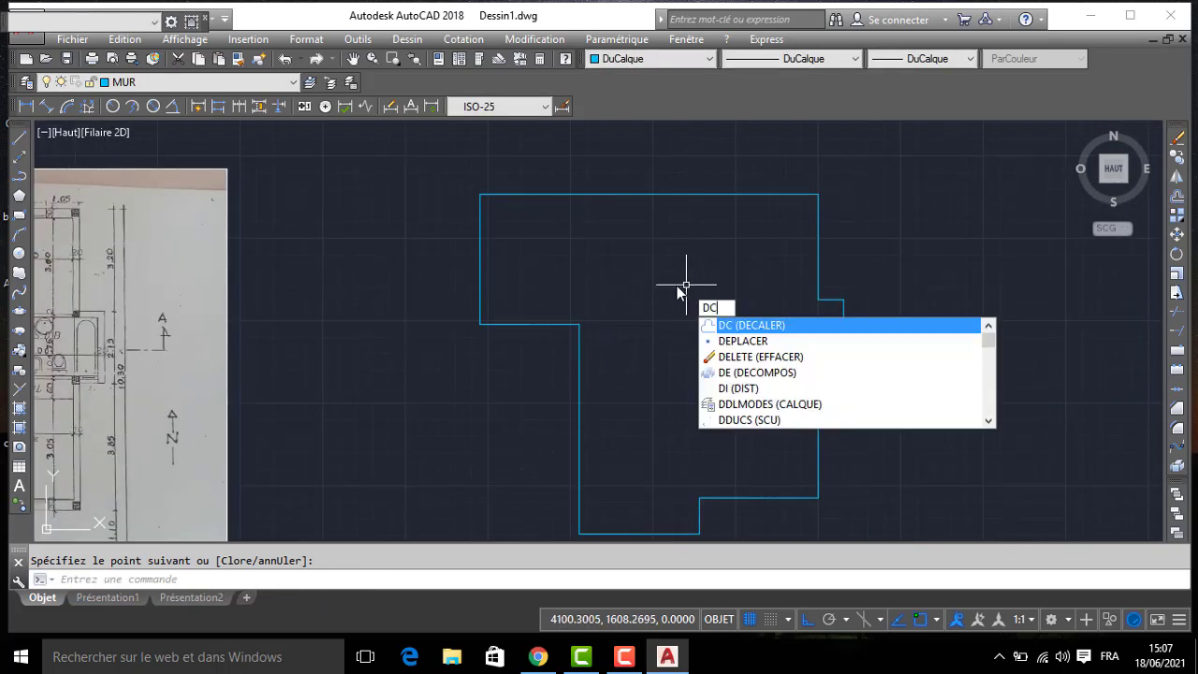
key(Return)
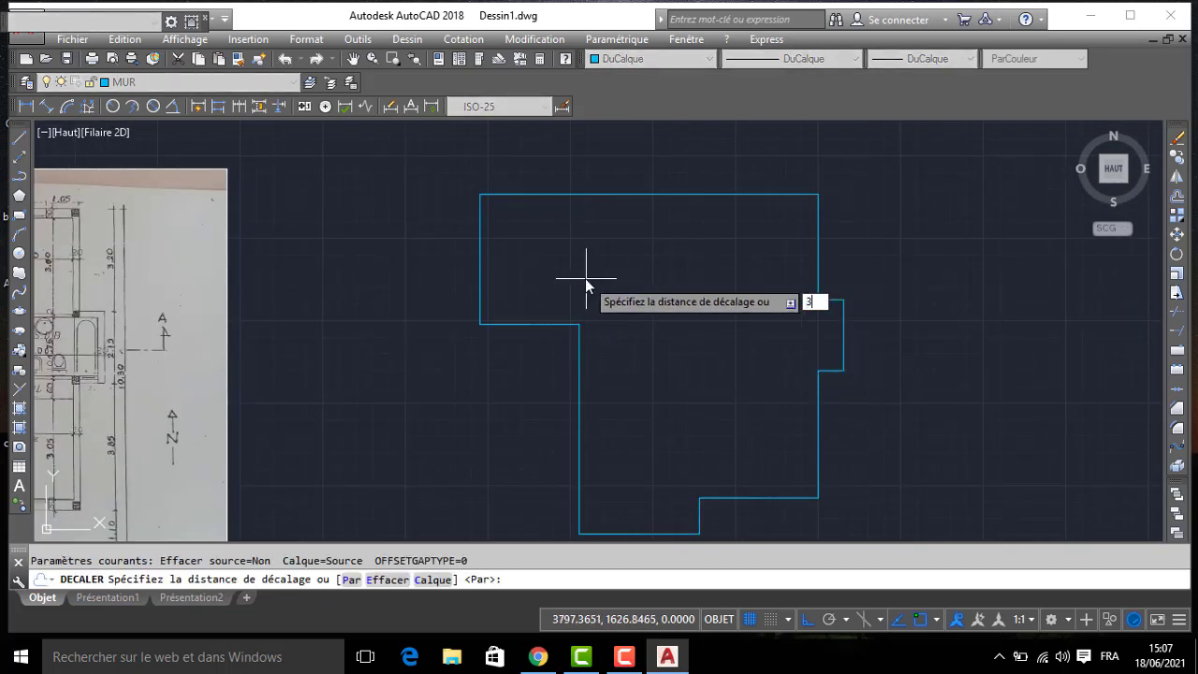
text(30)
key(Return)
- Examine the reference plan for the thicknesses of the north, west and south exterior walls
middle_drag(376, 258, 749, 246)
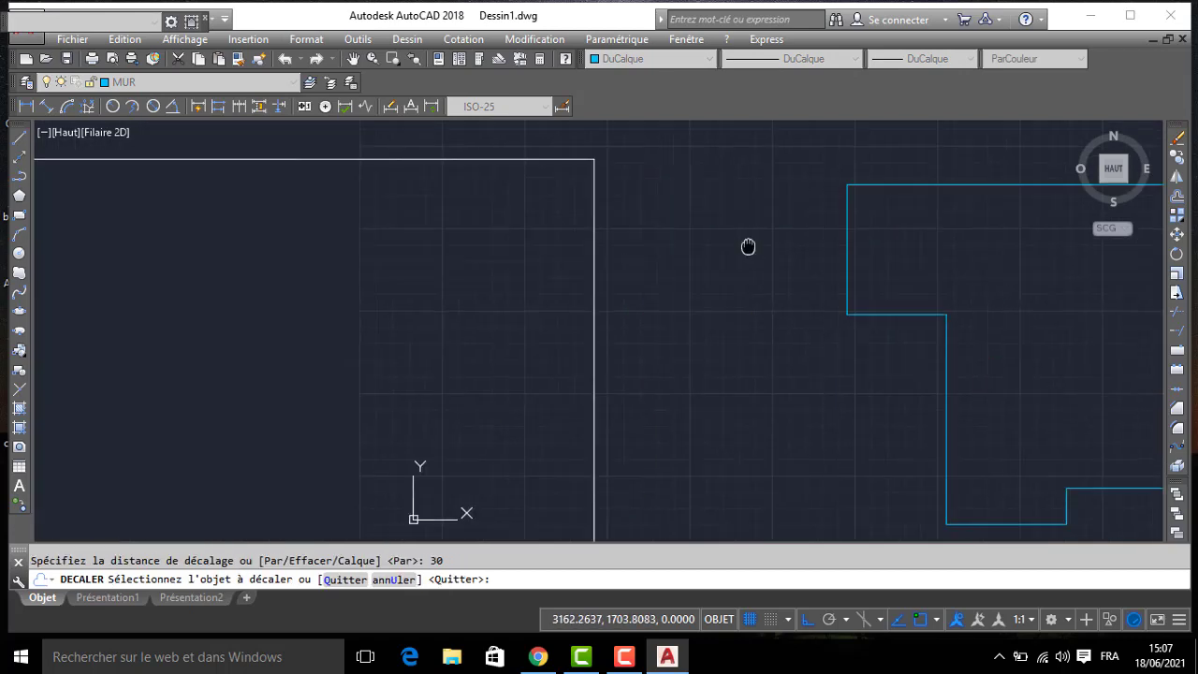
scroll(402, 203, up, 4)
scroll(451, 191, up, 2)
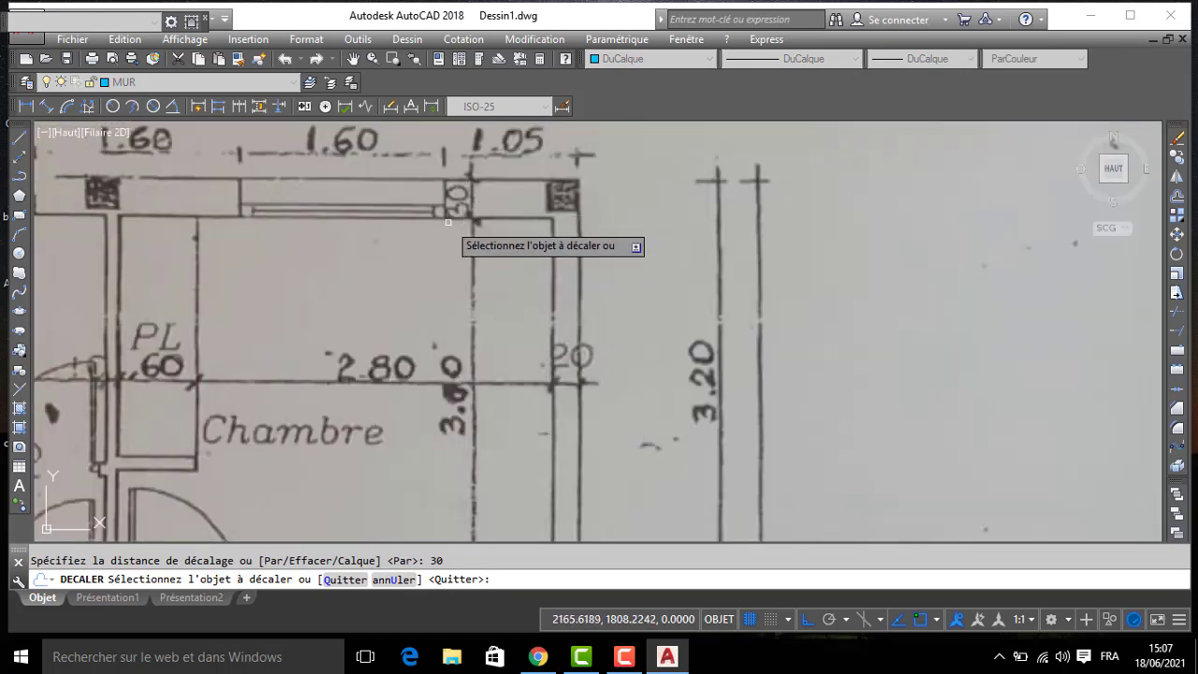
scroll(437, 225, down, 4)
middle_drag(395, 233, 631, 174)
middle_drag(251, 395, 256, 323)
scroll(271, 266, up, 2)
middle_drag(462, 425, 450, 142)
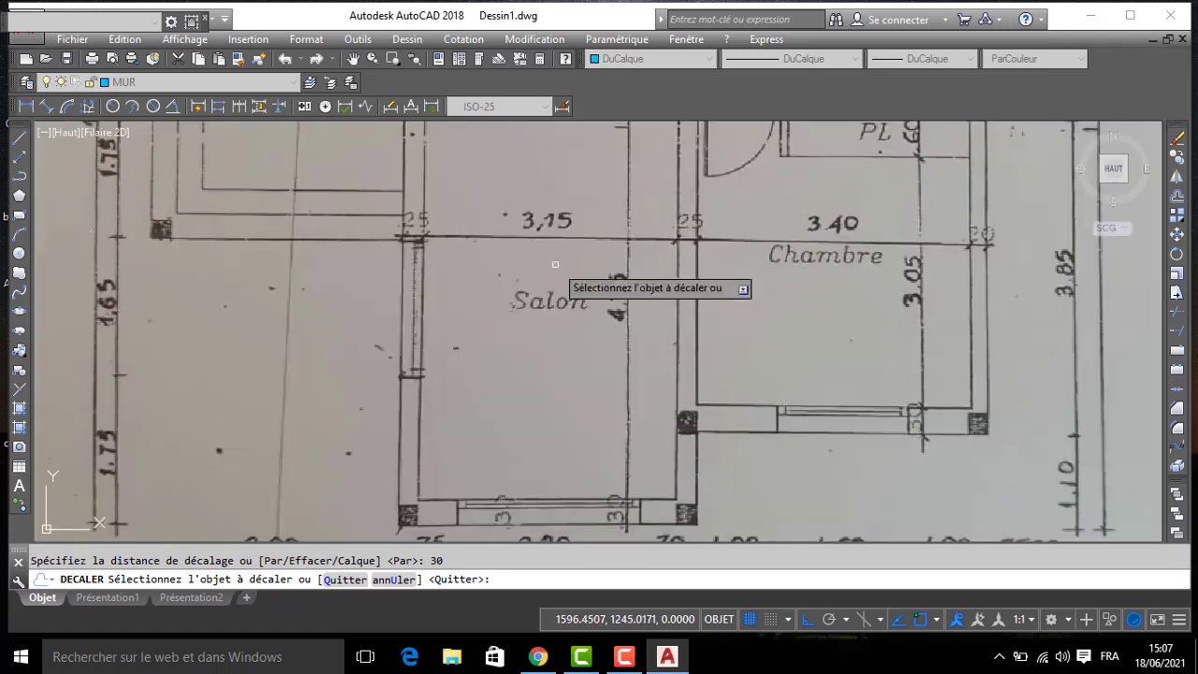
middle_drag(719, 434, 651, 313)
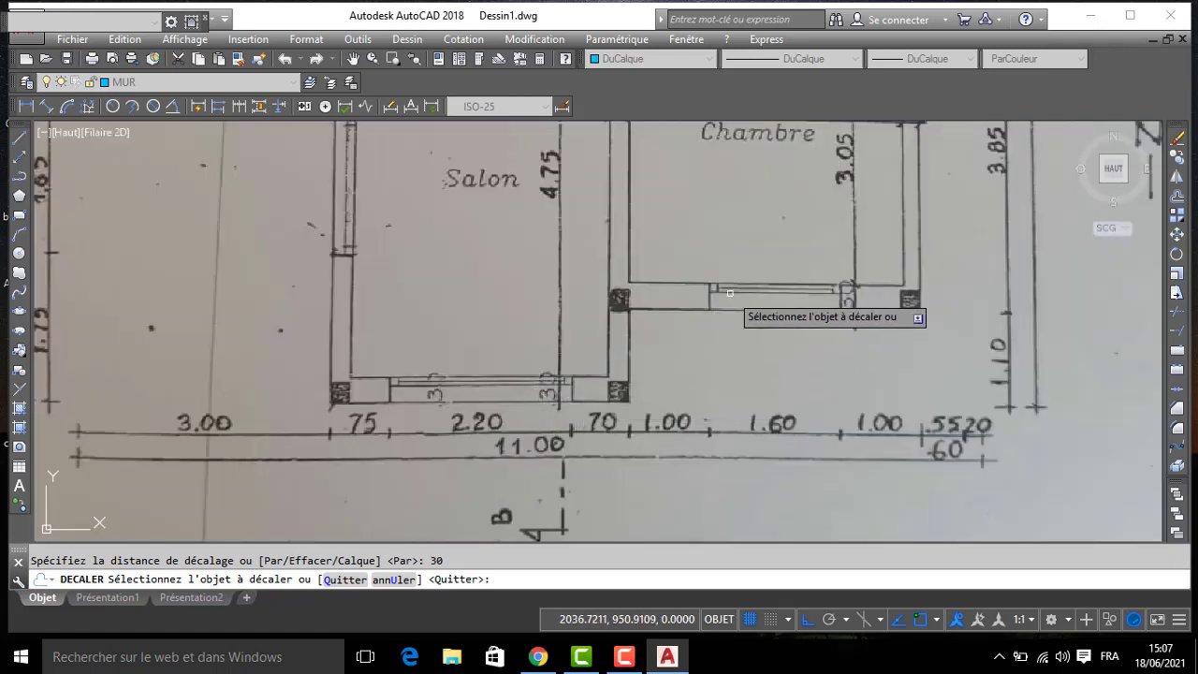
scroll(503, 382, down, 4)
middle_drag(481, 236, 550, 413)
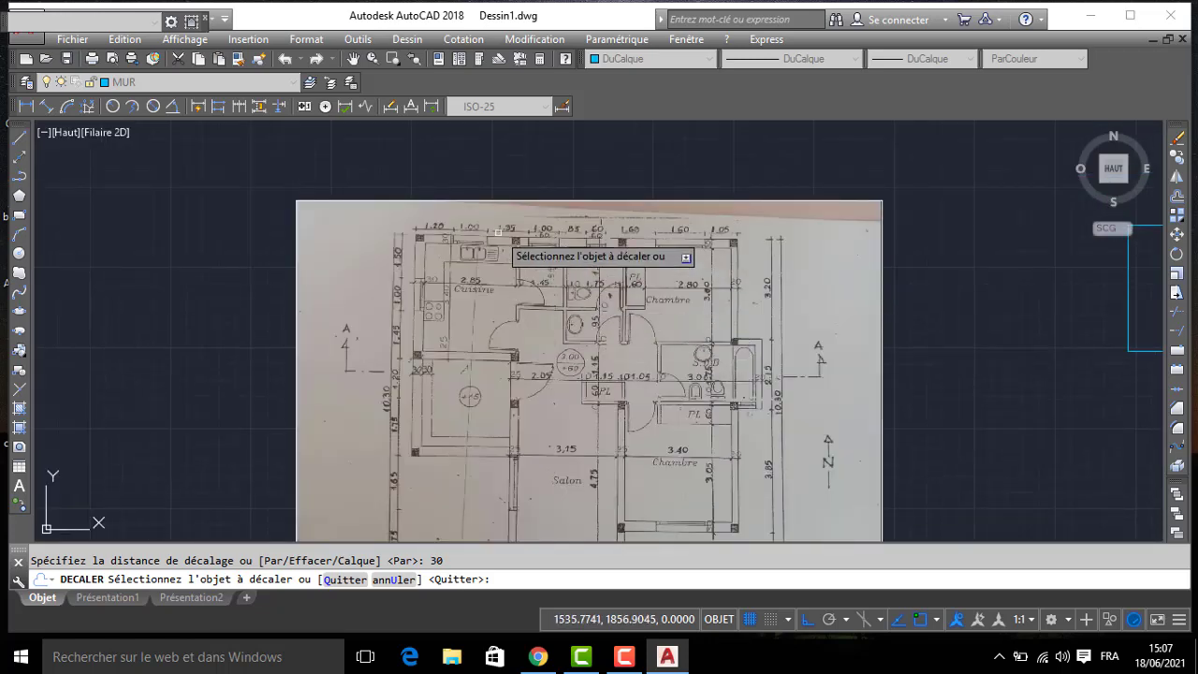
scroll(574, 356, down, 4)
middle_drag(772, 332, 607, 233)
scroll(663, 202, up, 2)
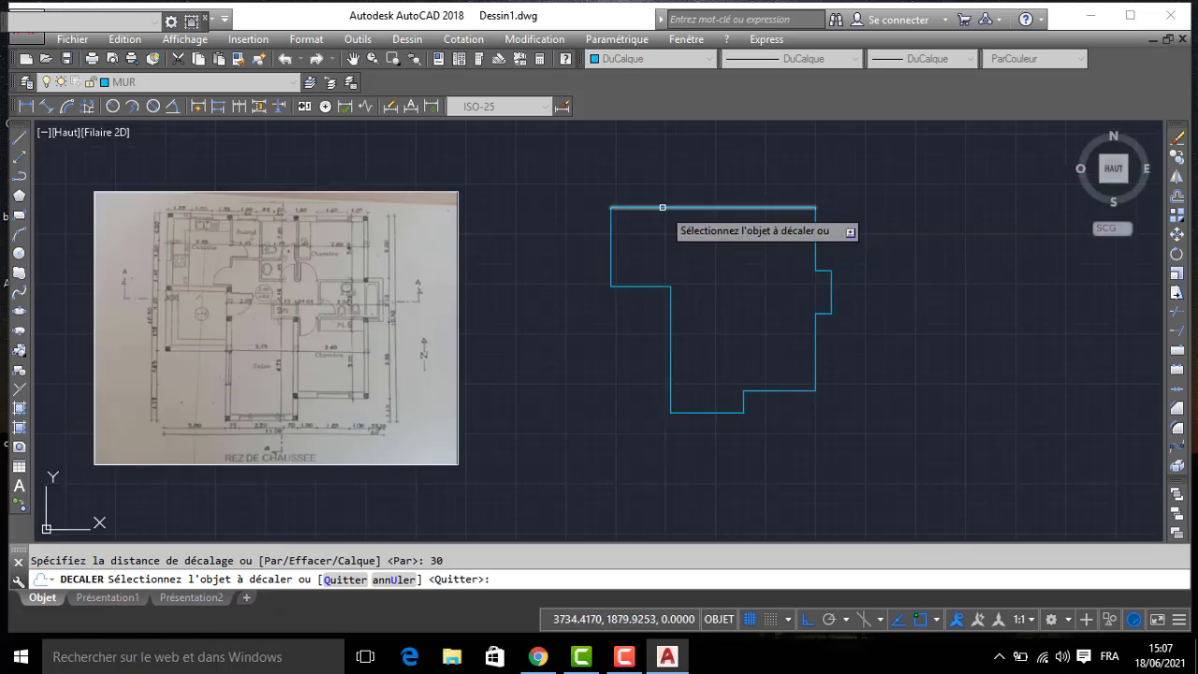
- Offset the north wall, the kitchen's west wall and the two south walls 30 inward, and end the offset
click(656, 208)
click(620, 242)
click(611, 240)
click(660, 238)
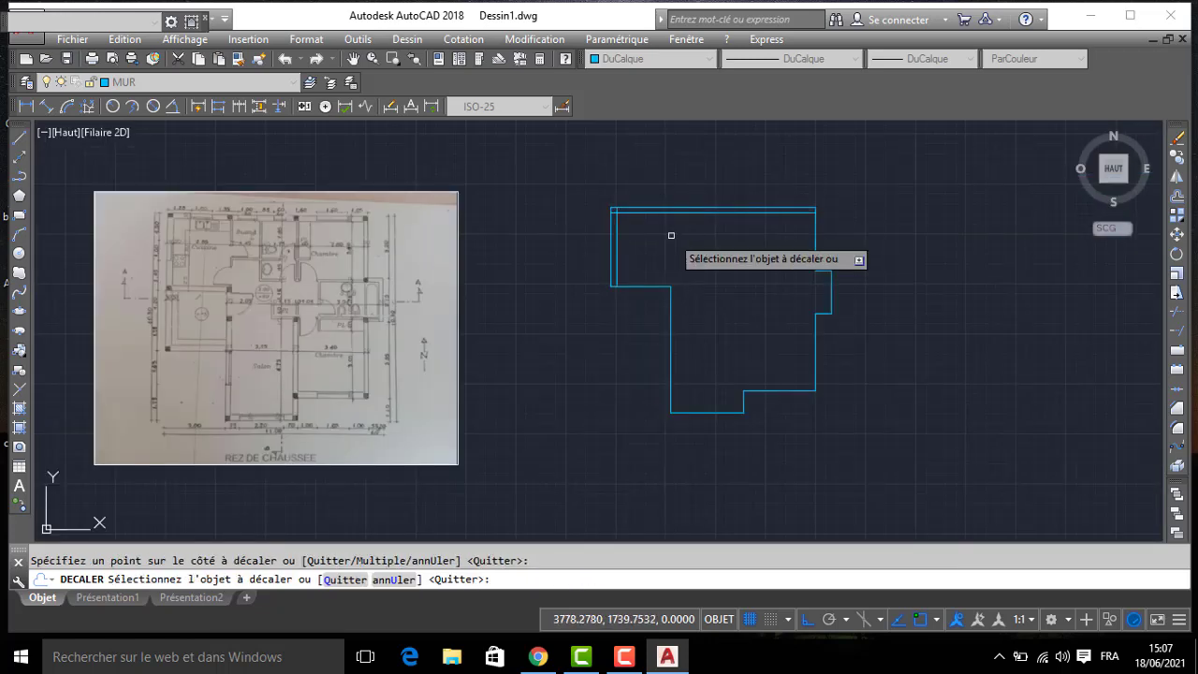
click(714, 413)
click(843, 392)
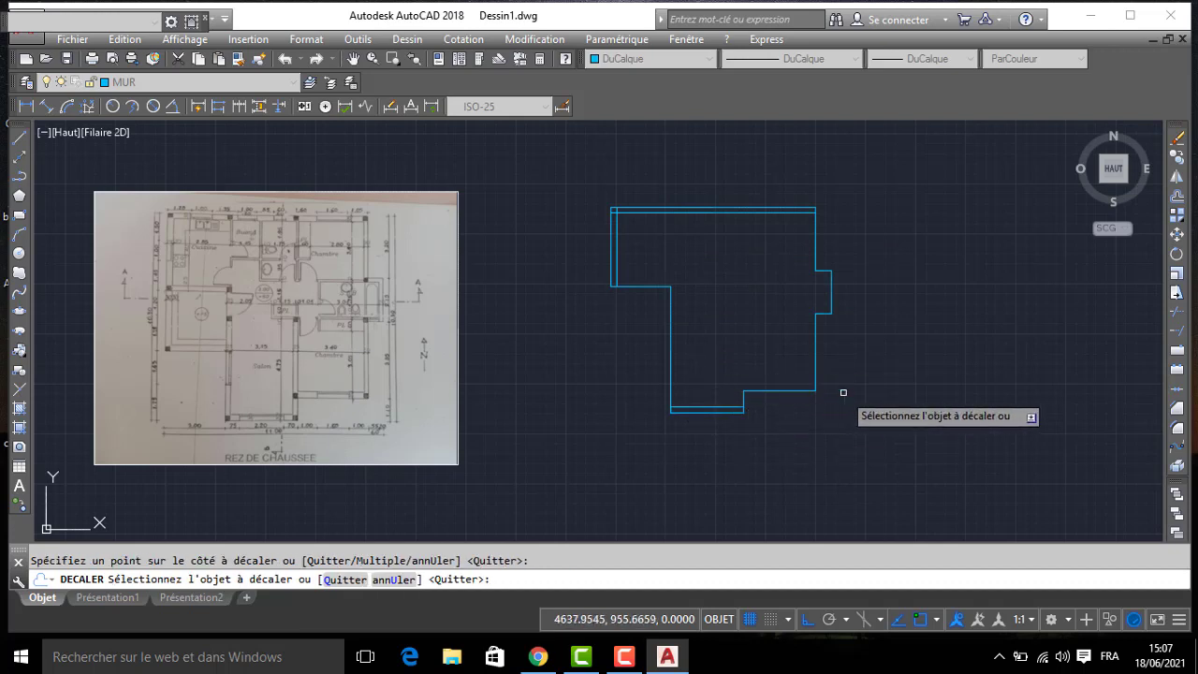
click(789, 391)
click(782, 341)
key(Return)
- Offset the kitchen's south wall and the living room's west wall 25 inward
key(Return)
text(2)
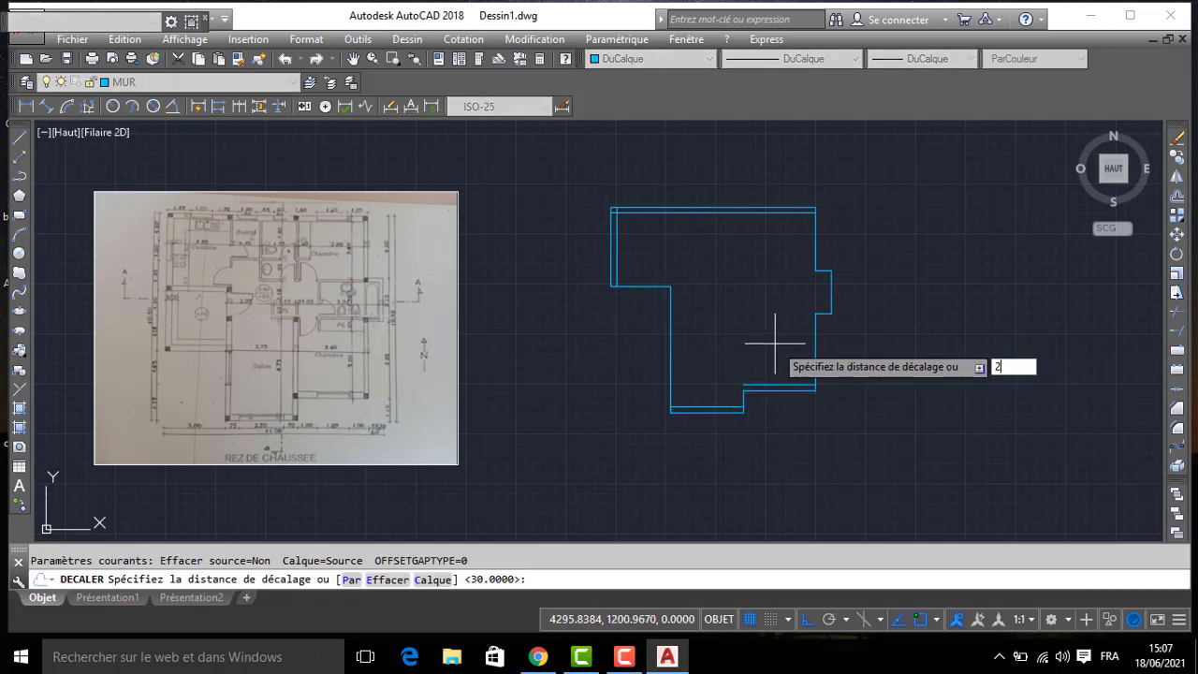
text(5)
key(Return)
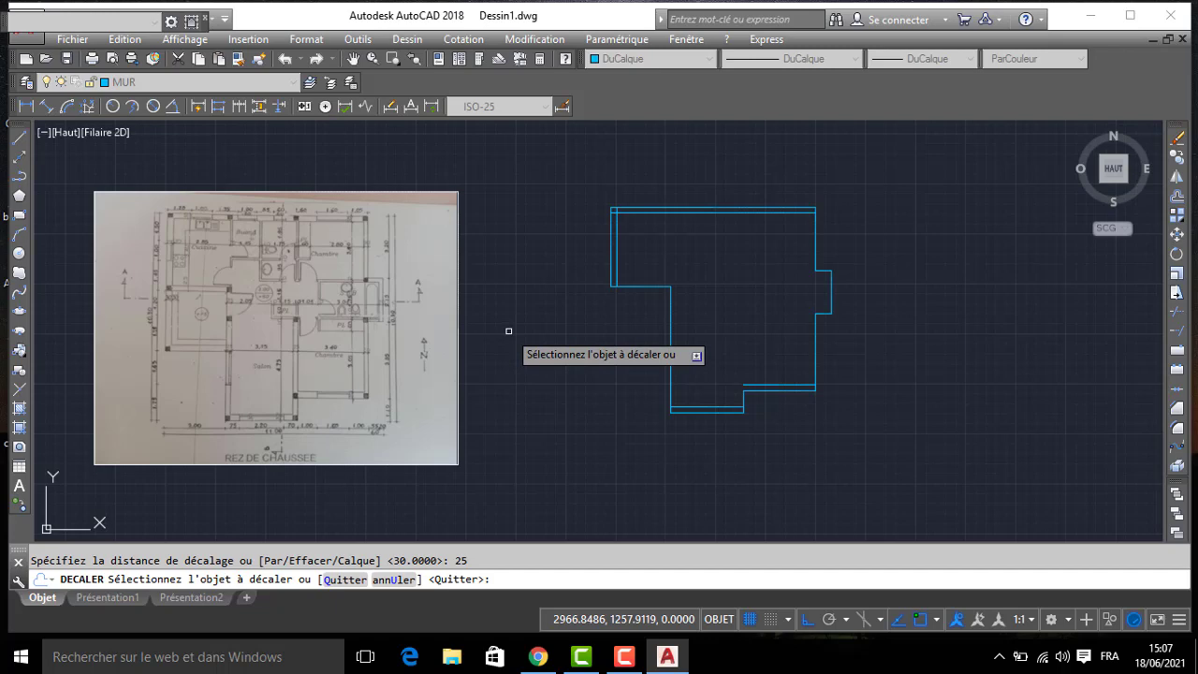
click(625, 286)
click(664, 281)
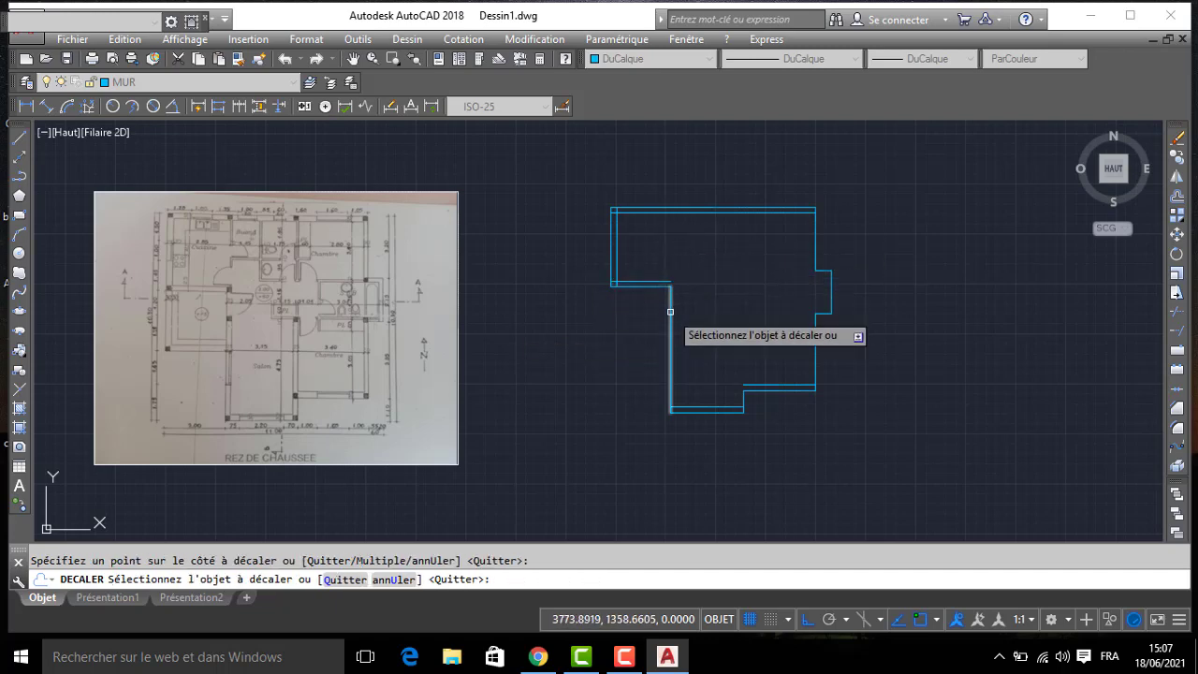
- Check the thickness of the bathroom's and bedrooms' east walls on the reference plan, and end the offset
scroll(339, 254, up, 4)
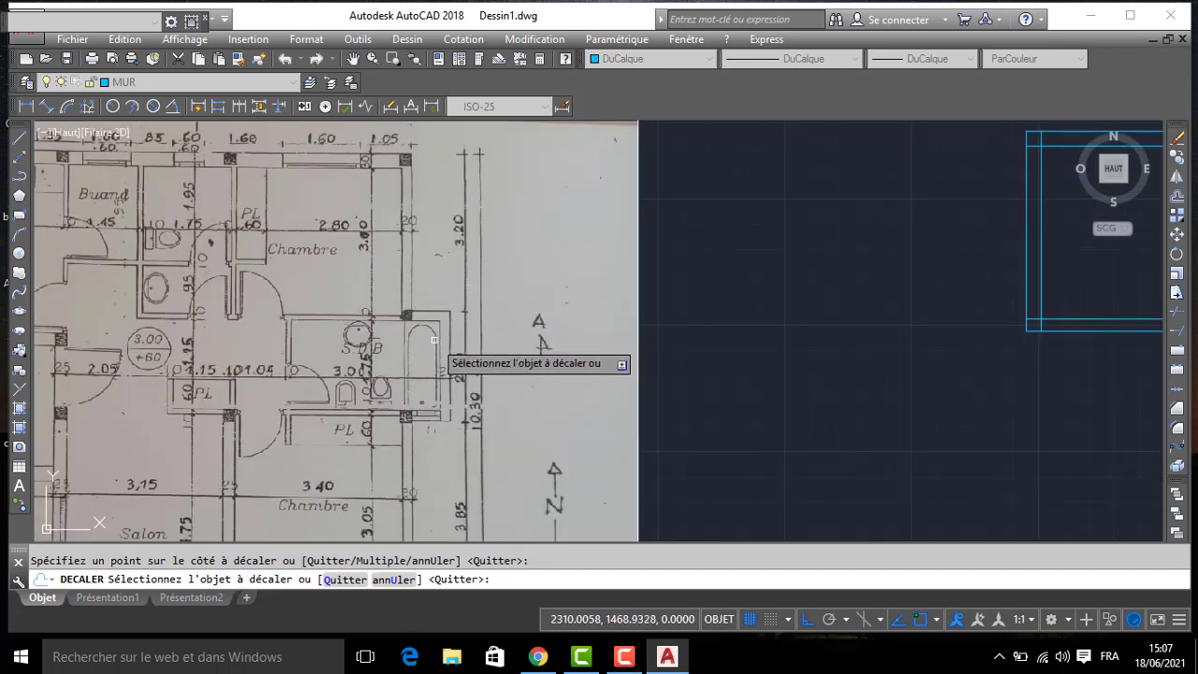
scroll(436, 374, up, 2)
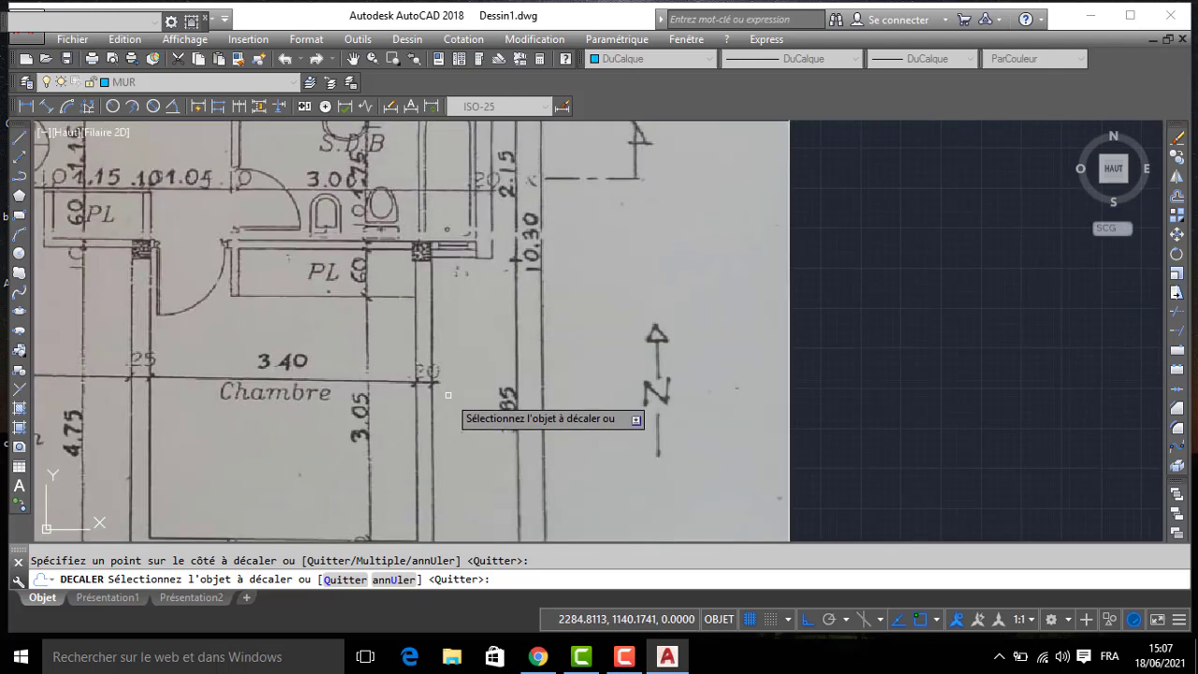
scroll(448, 395, down, 2)
middle_drag(448, 395, 449, 293)
scroll(449, 292, up, 2)
scroll(449, 292, down, 4)
key(Return)
middle_drag(665, 293, 571, 330)
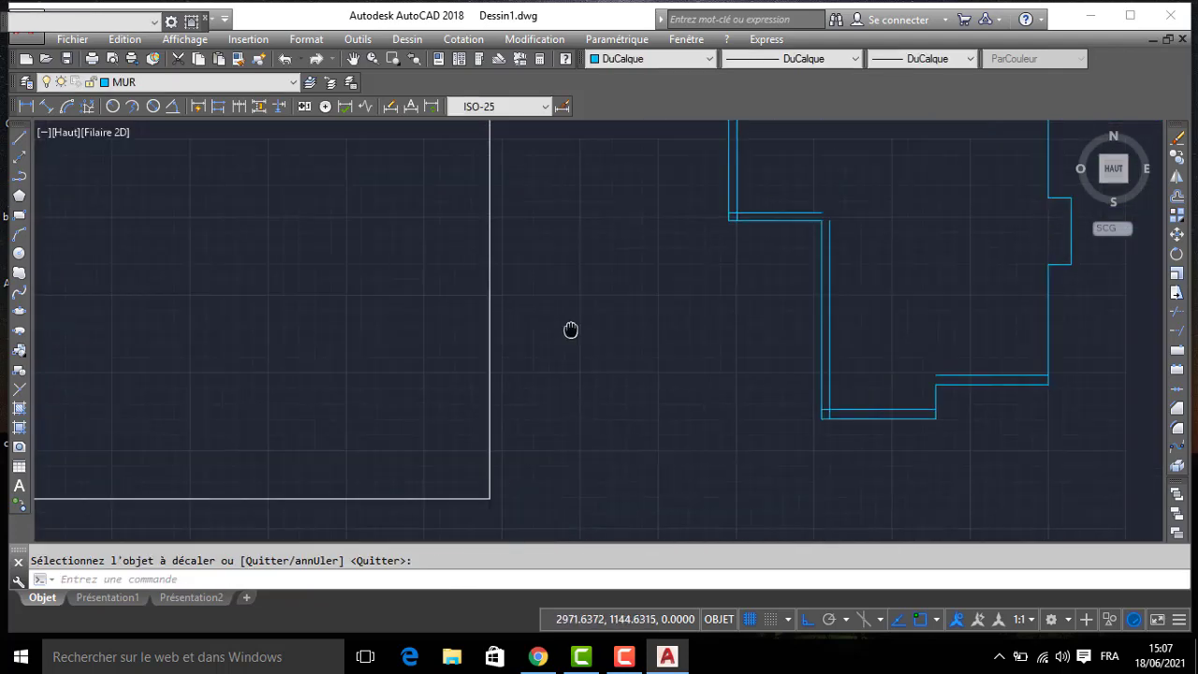
- Offset the two bedrooms' east walls and the three sides of the bathroom projection 20 inward
key(Return)
text(20)
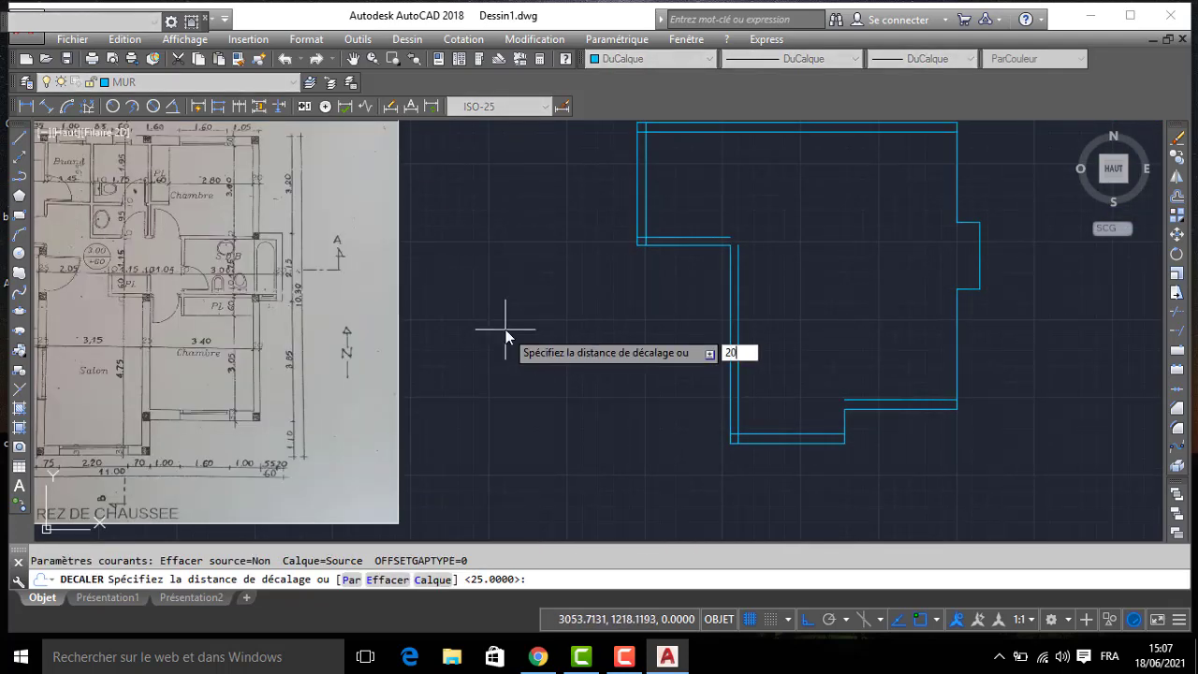
key(Return)
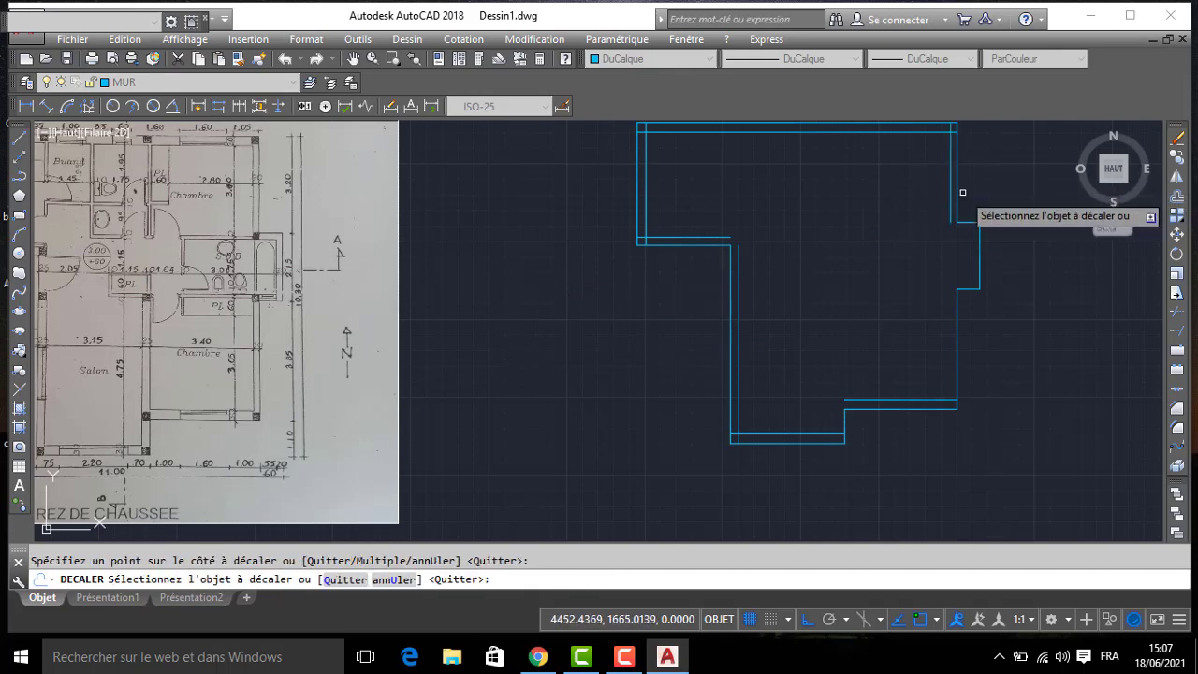
scroll(958, 220, up, 2)
click(960, 230)
click(984, 260)
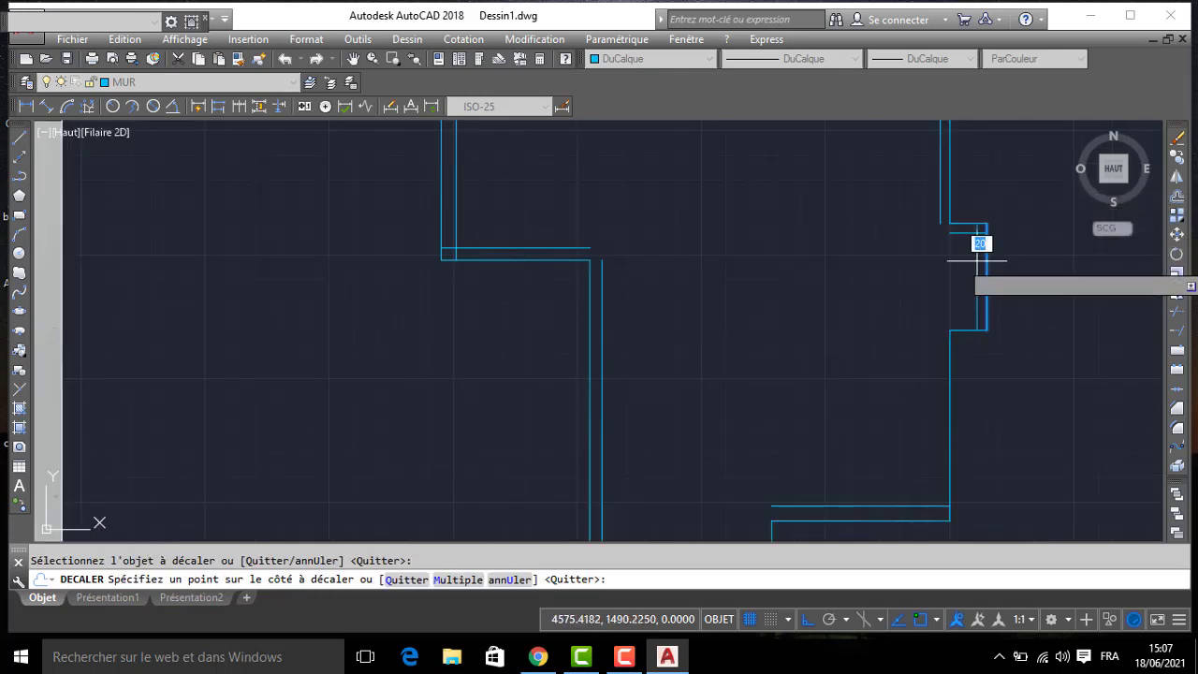
click(963, 324)
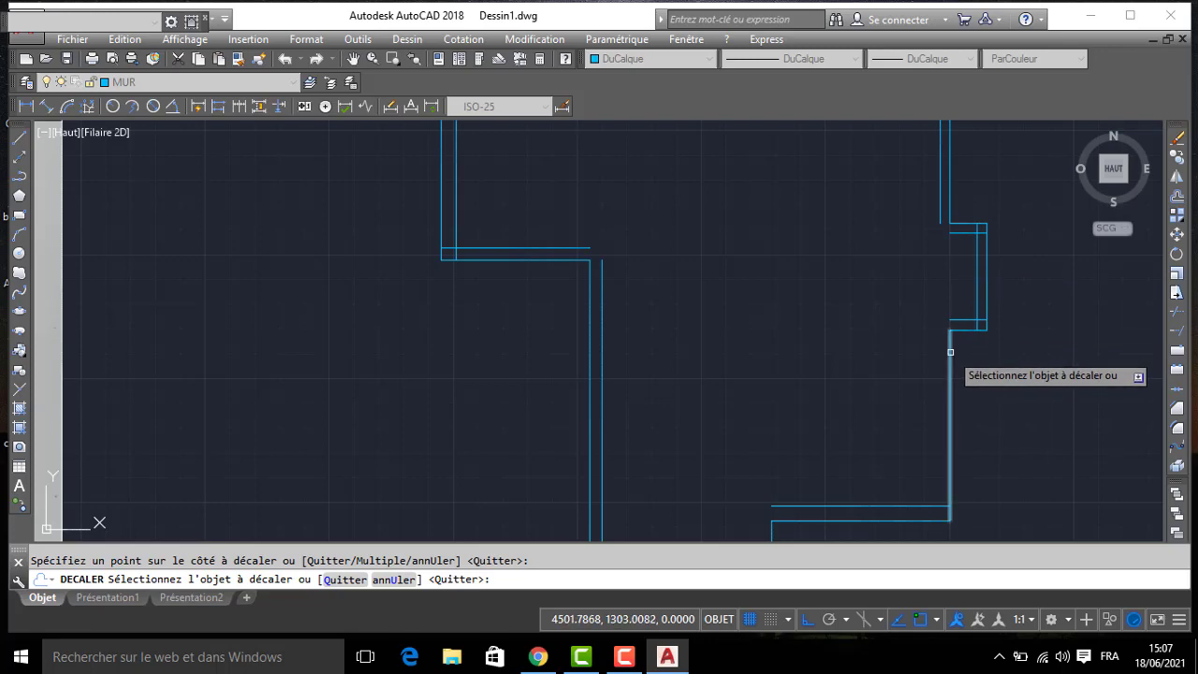
click(950, 352)
click(908, 342)
key(Return)
- Join the inner lines of both east bedroom walls to the bathroom projection's inner lines with zero-distance chamfers
scroll(877, 304, down, 2)
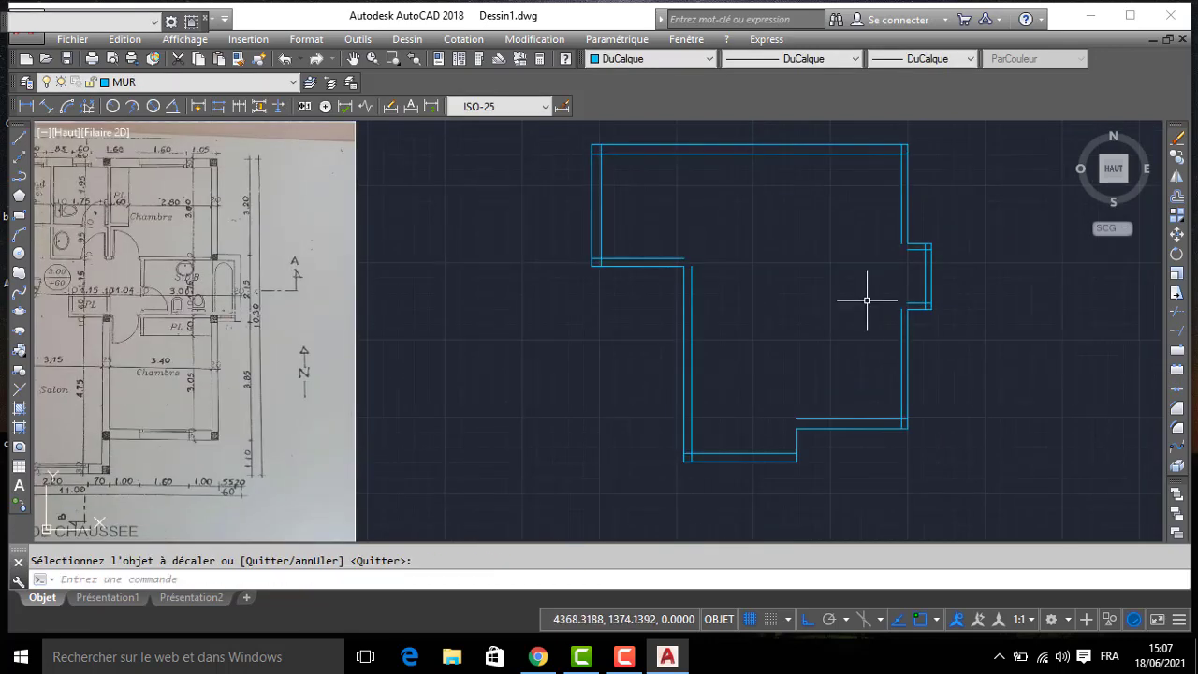
middle_drag(871, 302, 866, 358)
text(C)
key(Return)
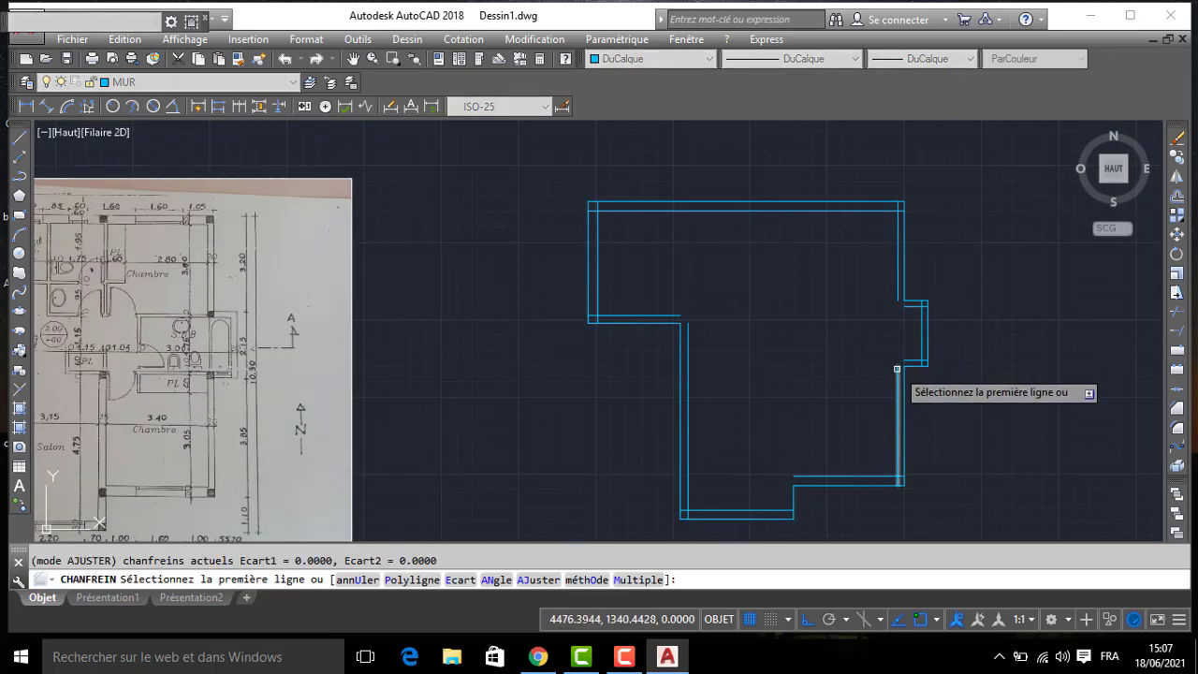
click(899, 370)
click(908, 360)
key(Return)
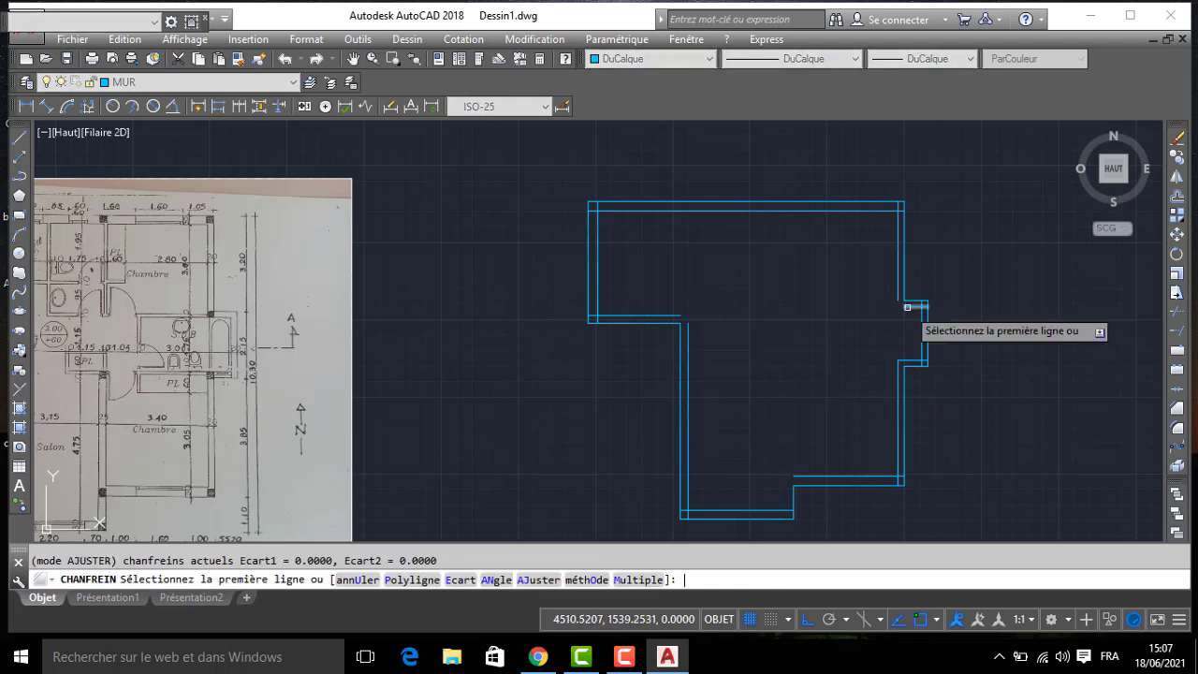
click(902, 311)
scroll(894, 322, up, 2)
middle_drag(831, 523, 804, 268)
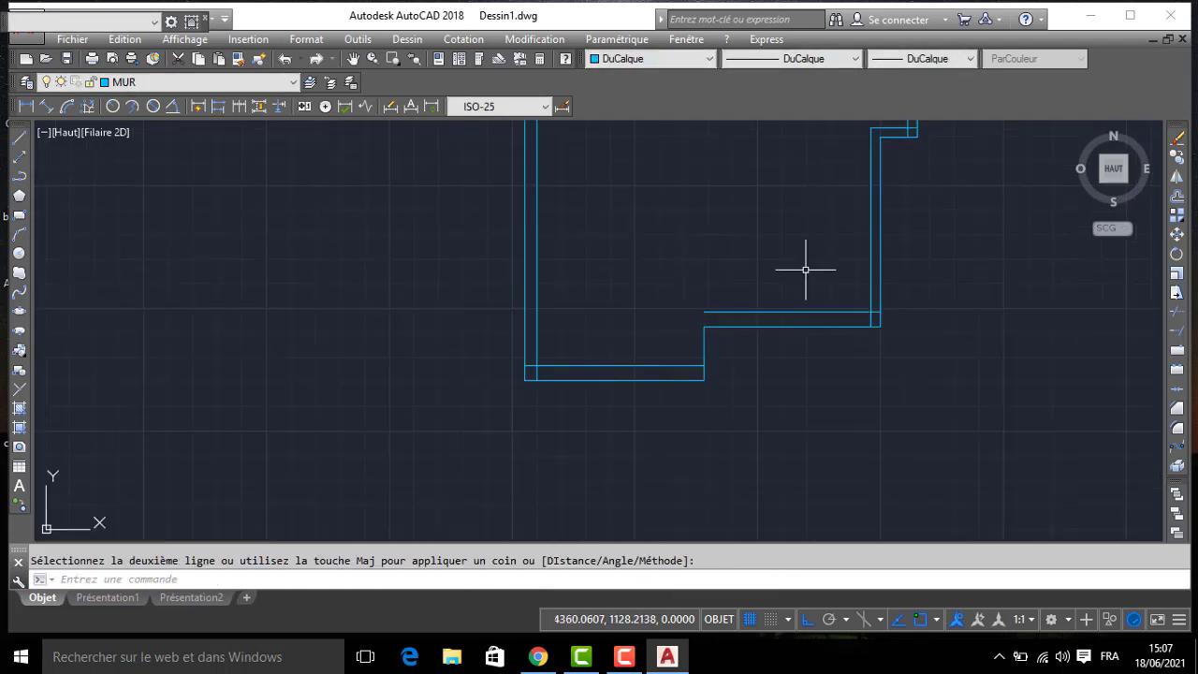
key(Return)
scroll(683, 350, down, 2)
scroll(509, 385, up, 5)
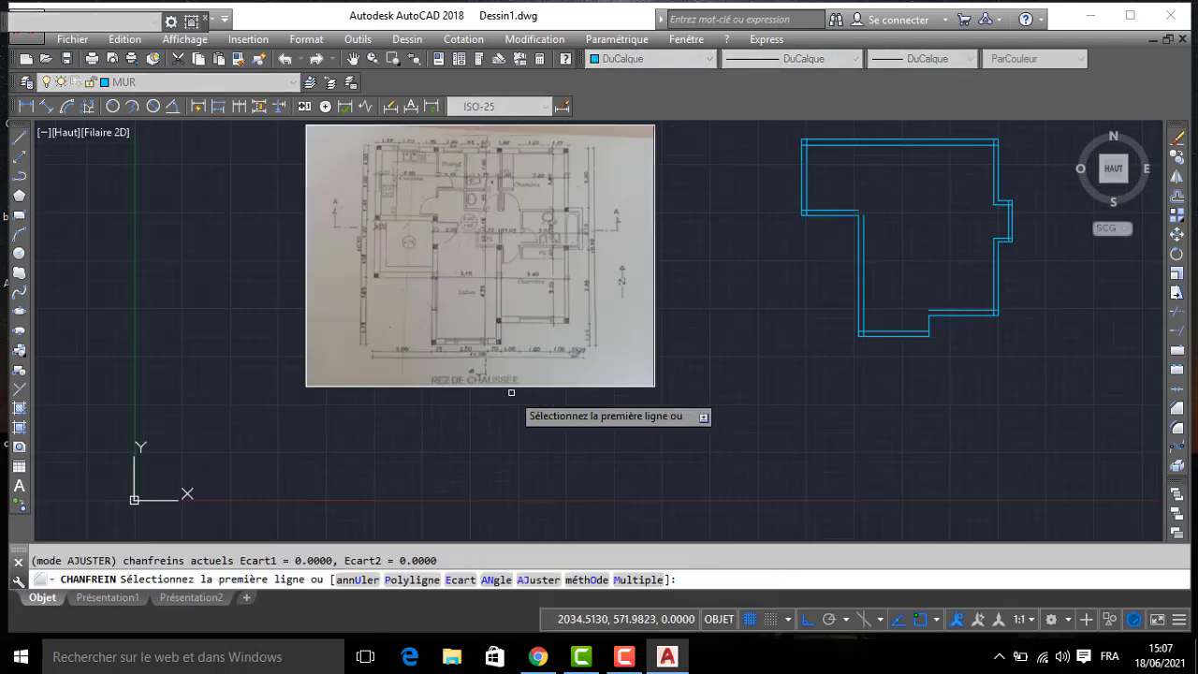
scroll(496, 243, down, 3)
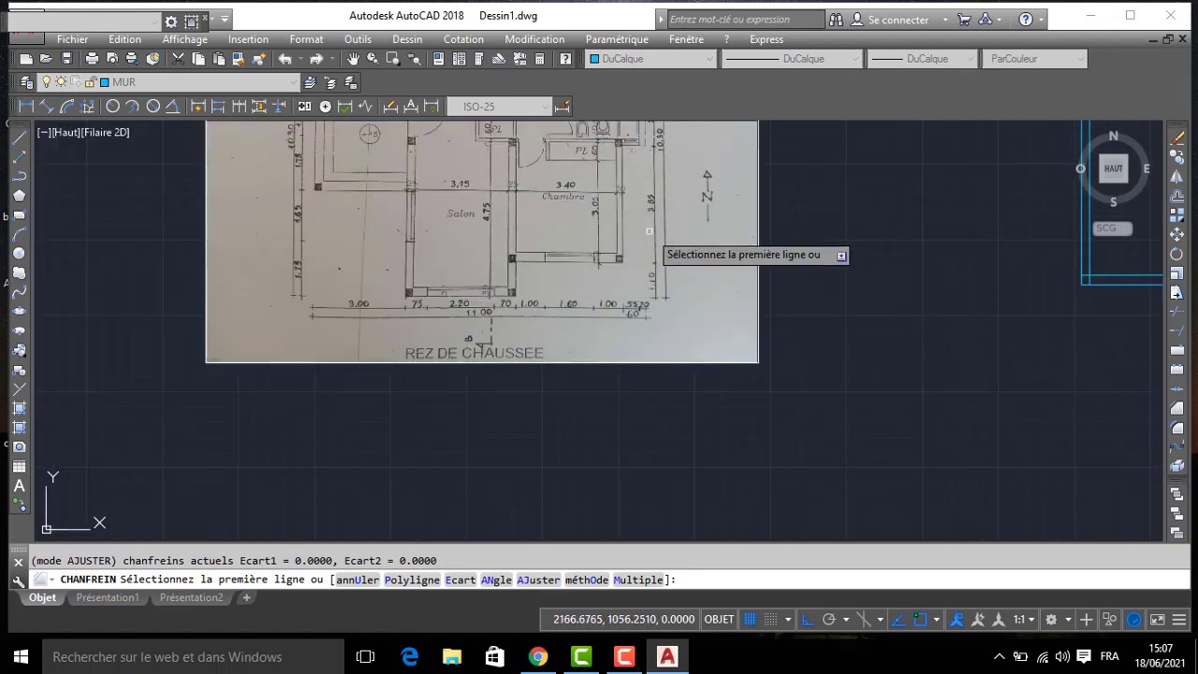
scroll(777, 238, up, 2)
key(Return)
- Offset the short wall at the step between the two south walls 25 toward the living room
text(DC)
key(Return)
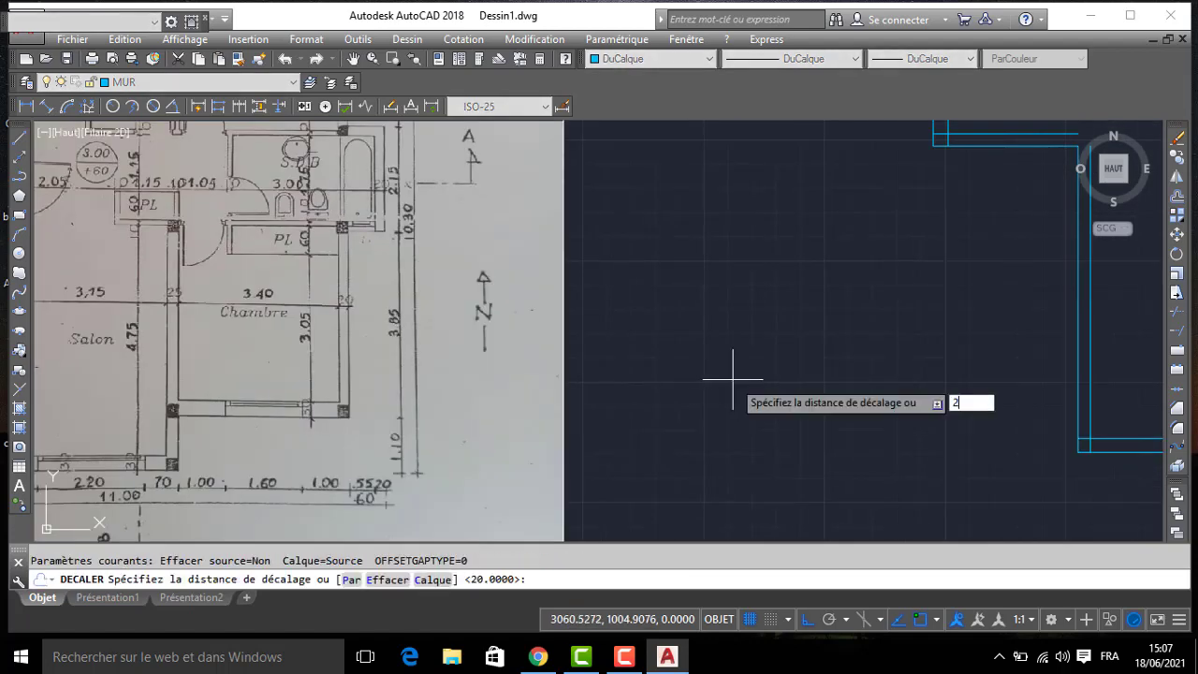
text(25)
key(Return)
middle_drag(901, 383, 515, 347)
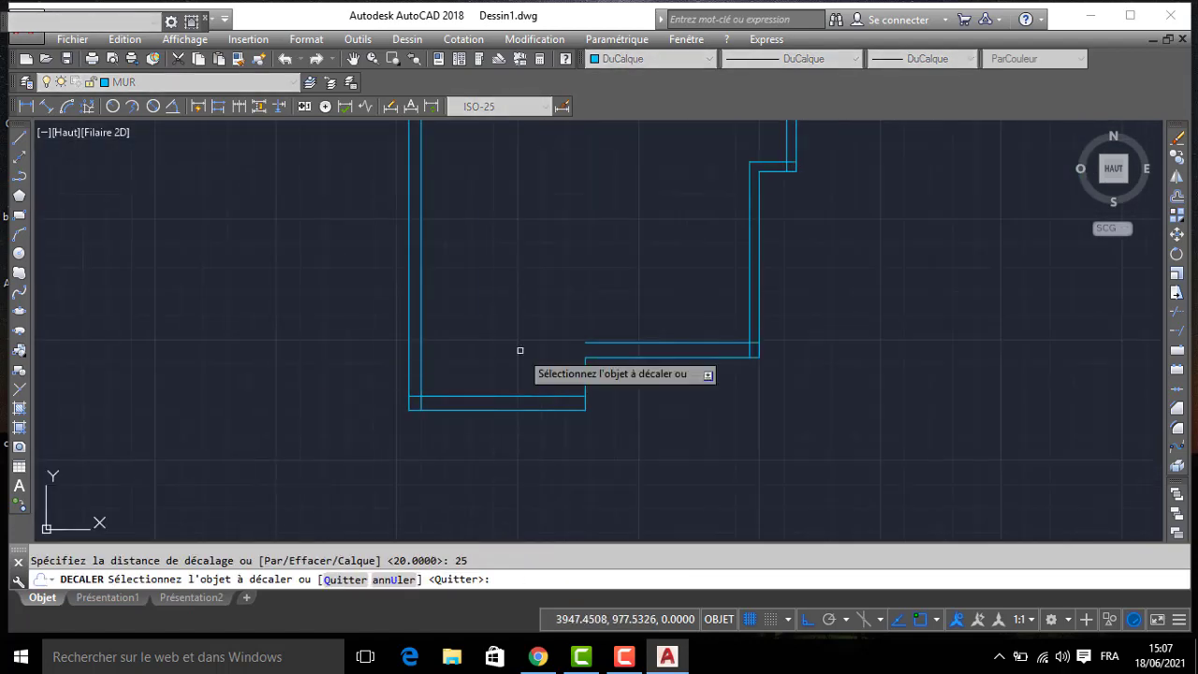
click(582, 373)
click(543, 366)
- Join the short wall's inner line to the bedroom's south inner line with a zero-distance chamfer
text(c)
key(Return)
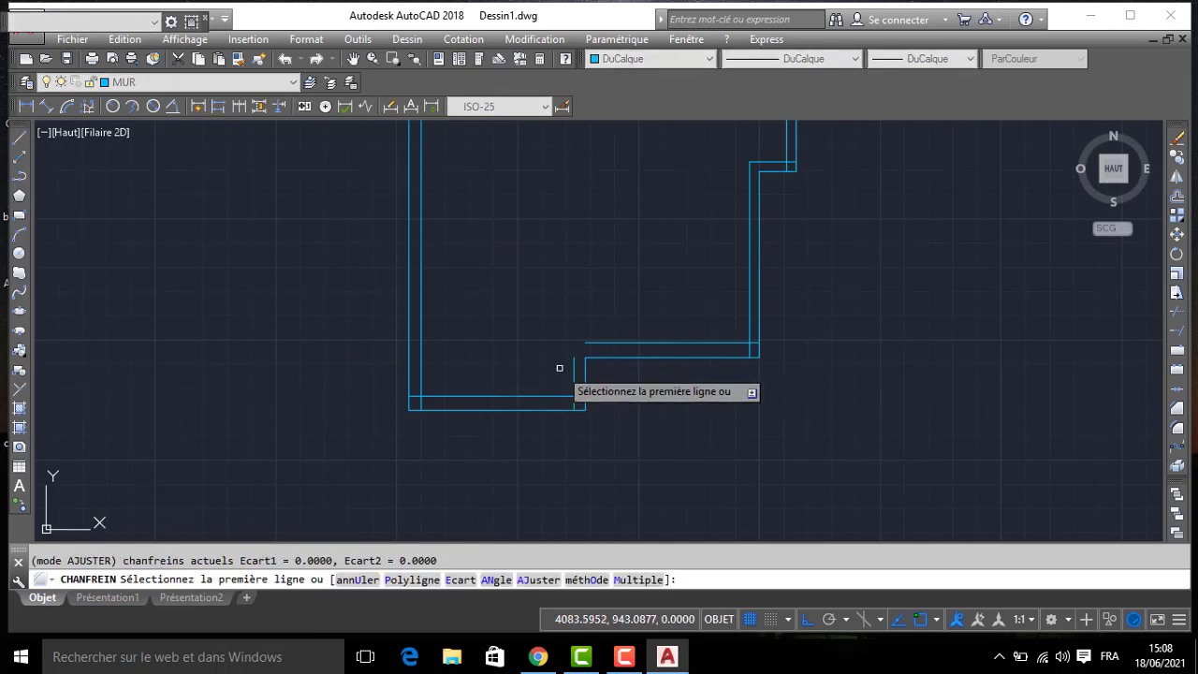
click(574, 368)
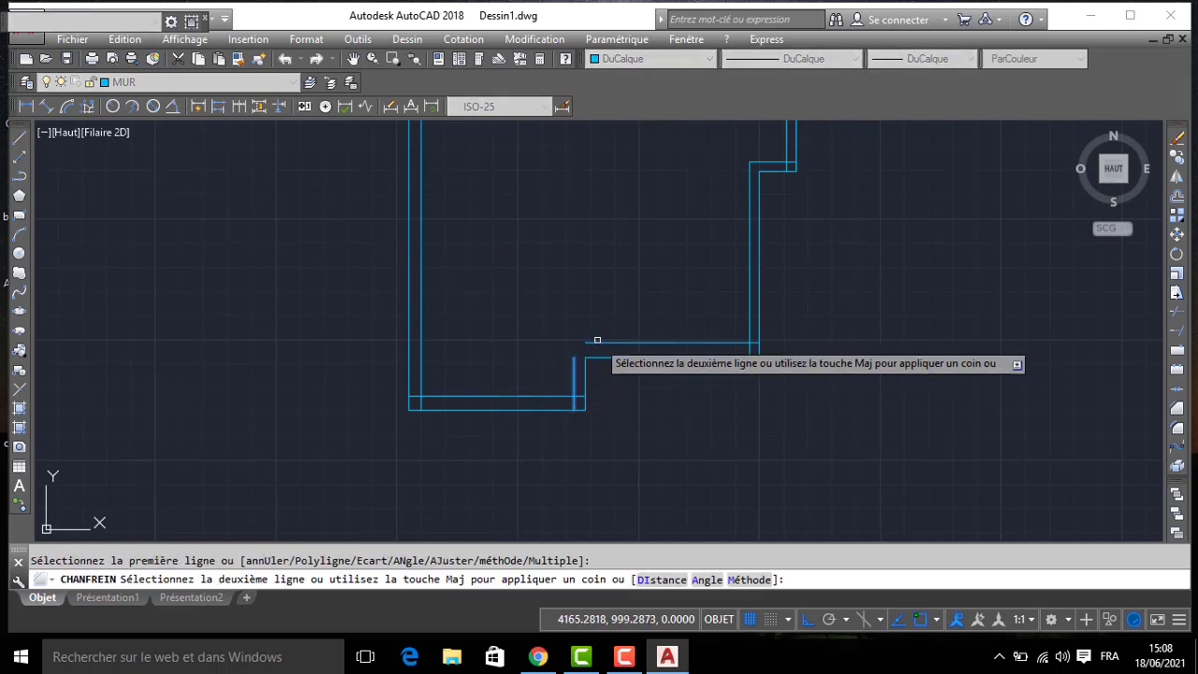
click(595, 345)
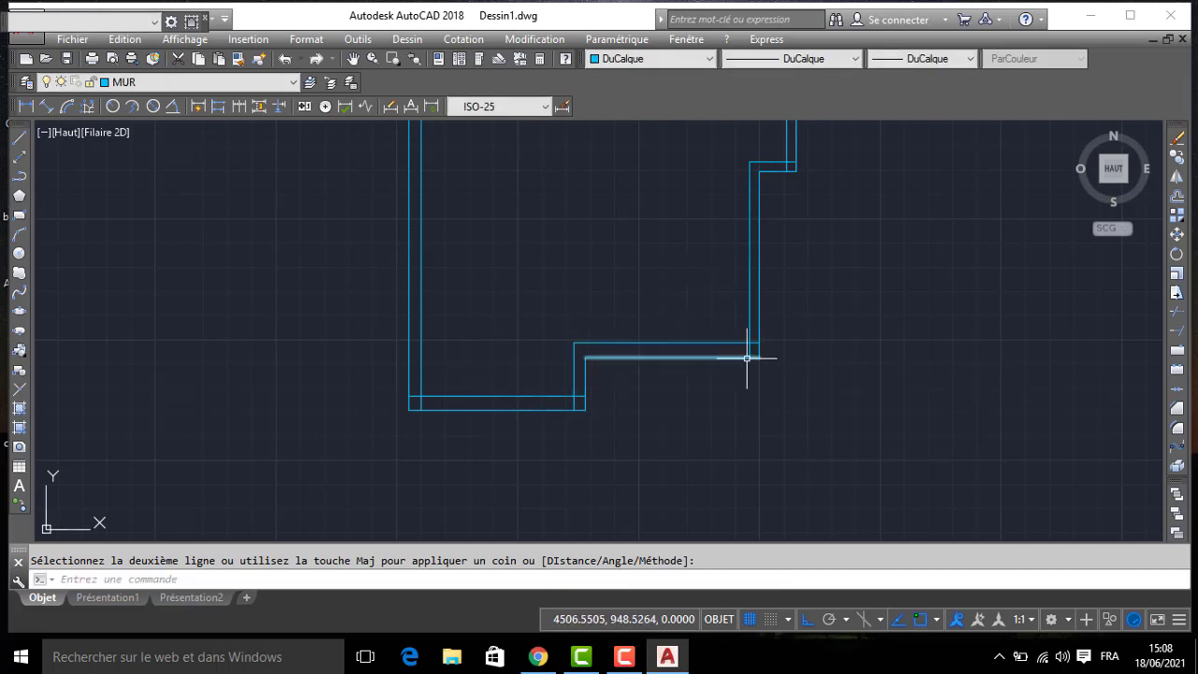
- Trim the overlapping inner wall lines at the lower bedroom's southeast corner and the living room's two south corners
text(aj)
key(Return)
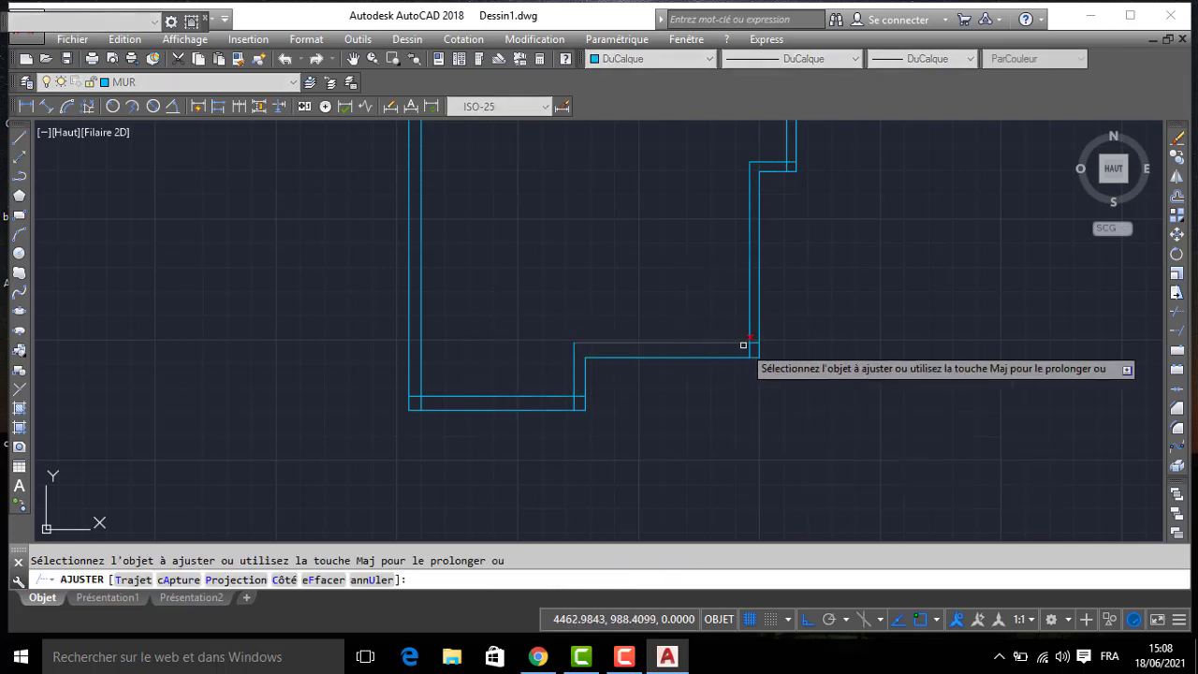
click(577, 401)
click(563, 403)
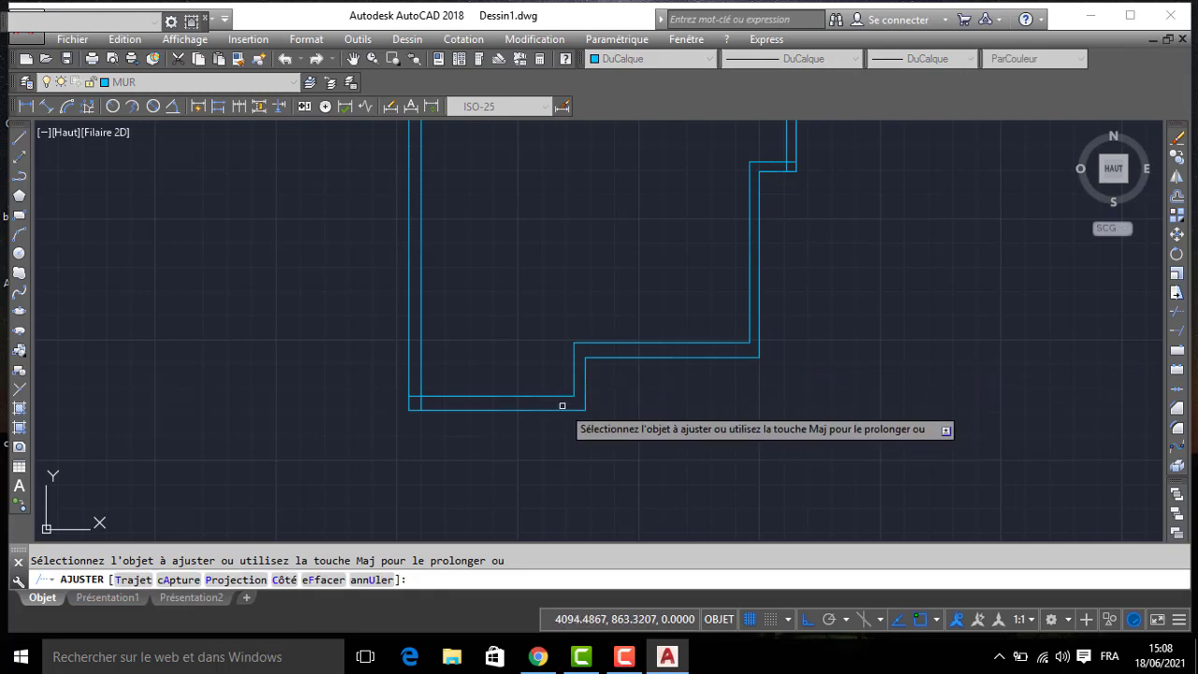
click(413, 397)
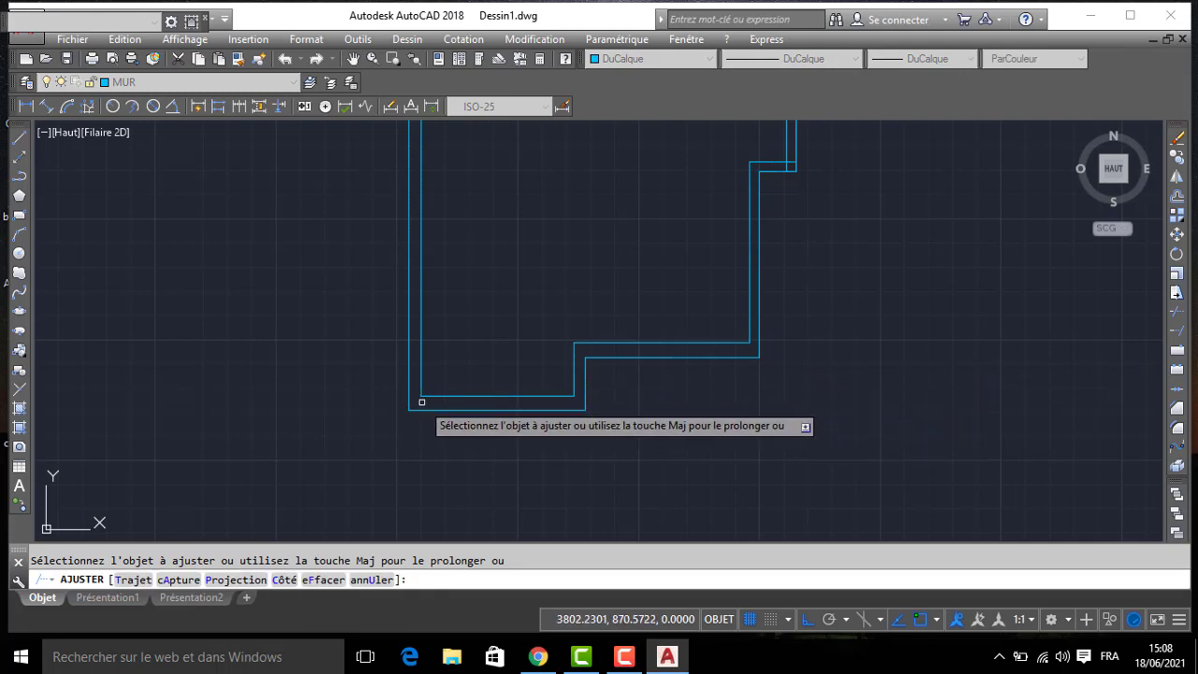
- Trim the overlapping inner wall lines at the two outer corners of the bathroom projection
middle_drag(832, 179, 723, 401)
scroll(689, 393, up, 5)
click(653, 382)
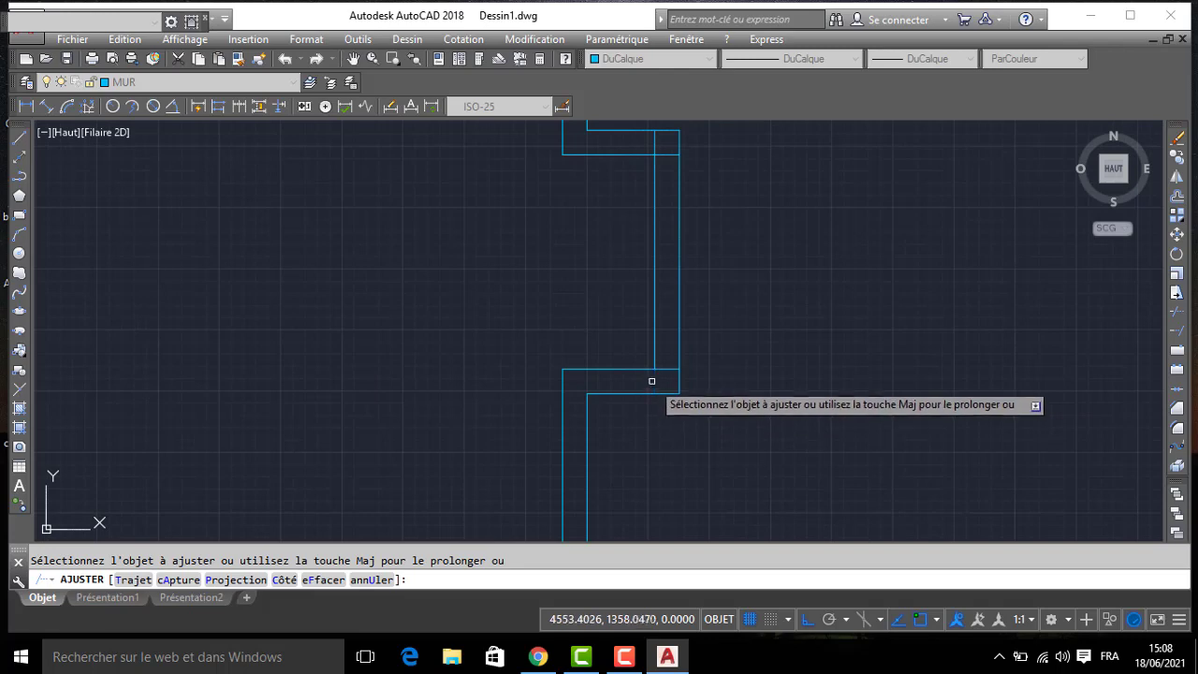
click(674, 152)
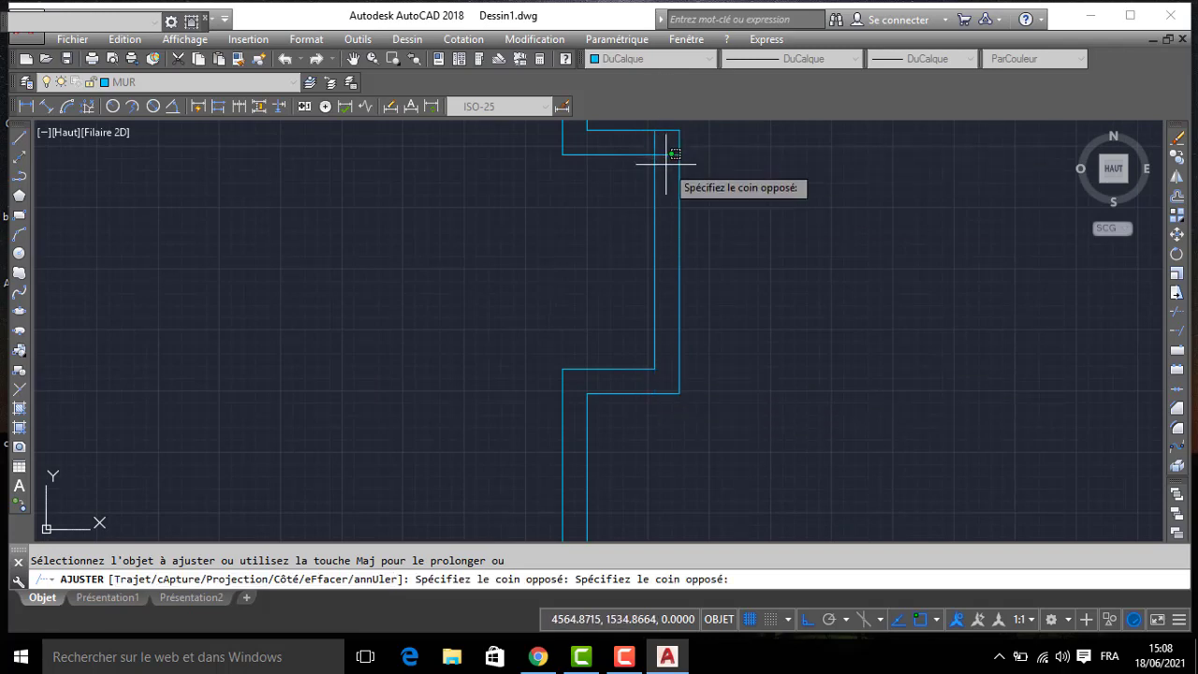
click(661, 155)
click(668, 153)
click(658, 147)
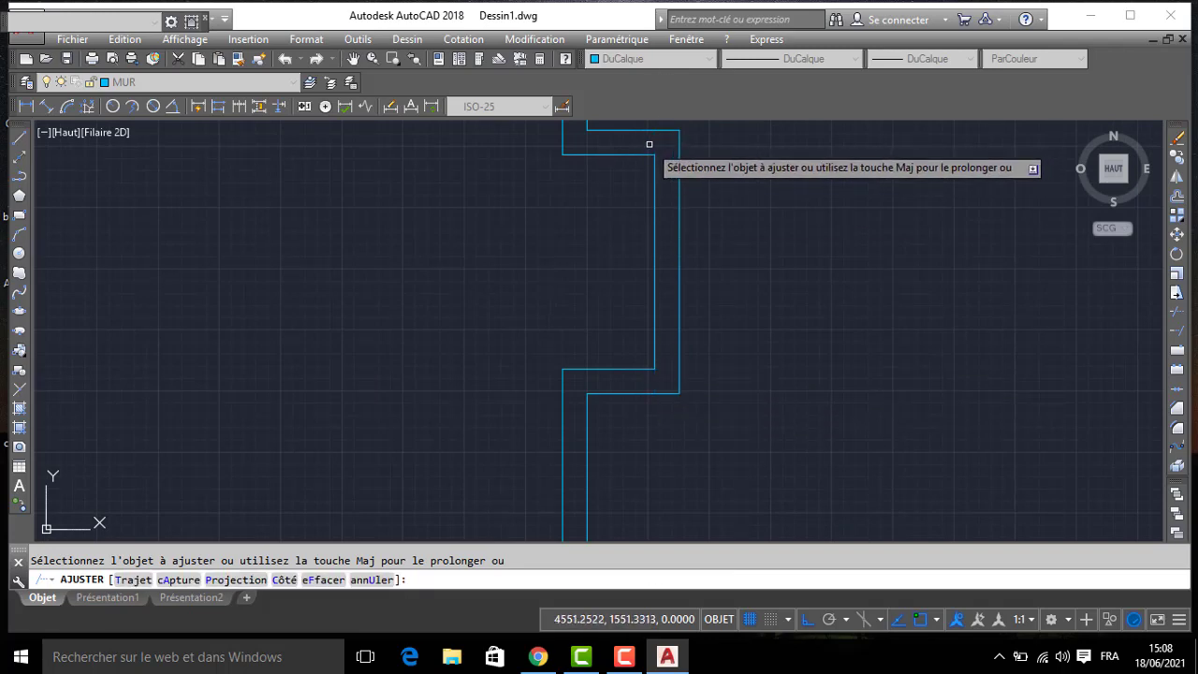
- Examine the bathroom projection and surrounding wall junctions in the photographed plan
middle_drag(550, 252, 968, 372)
scroll(596, 334, down, 5)
scroll(600, 226, down, 5)
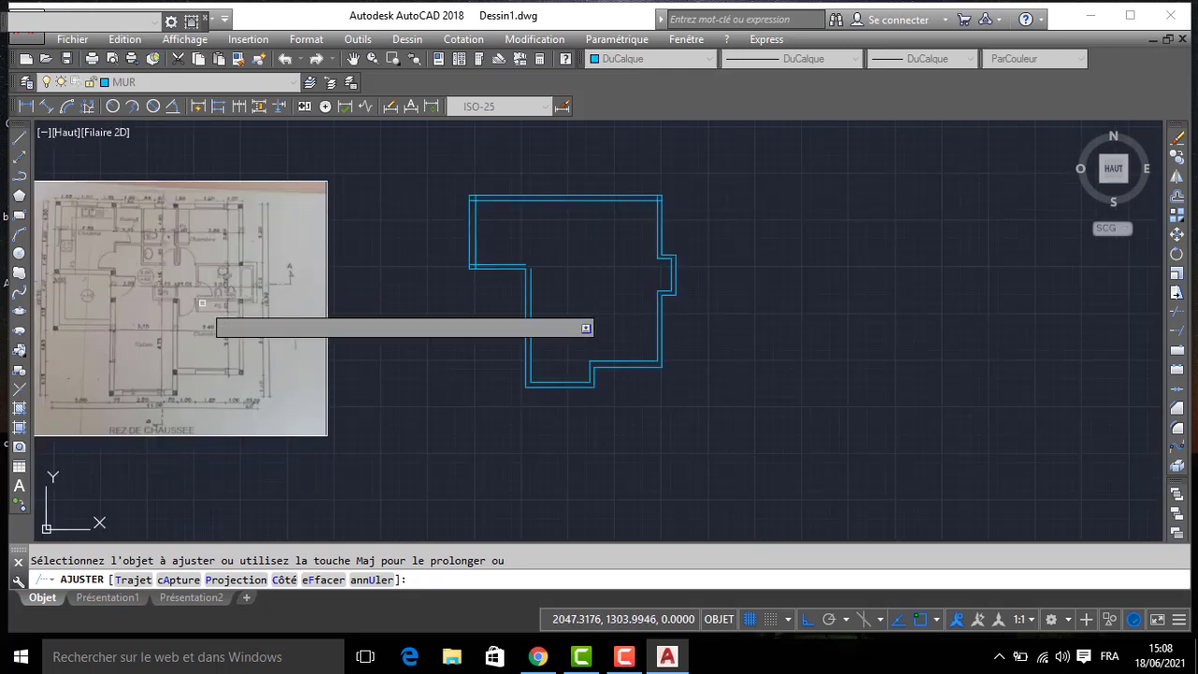
scroll(201, 302, up, 6)
scroll(337, 301, down, 2)
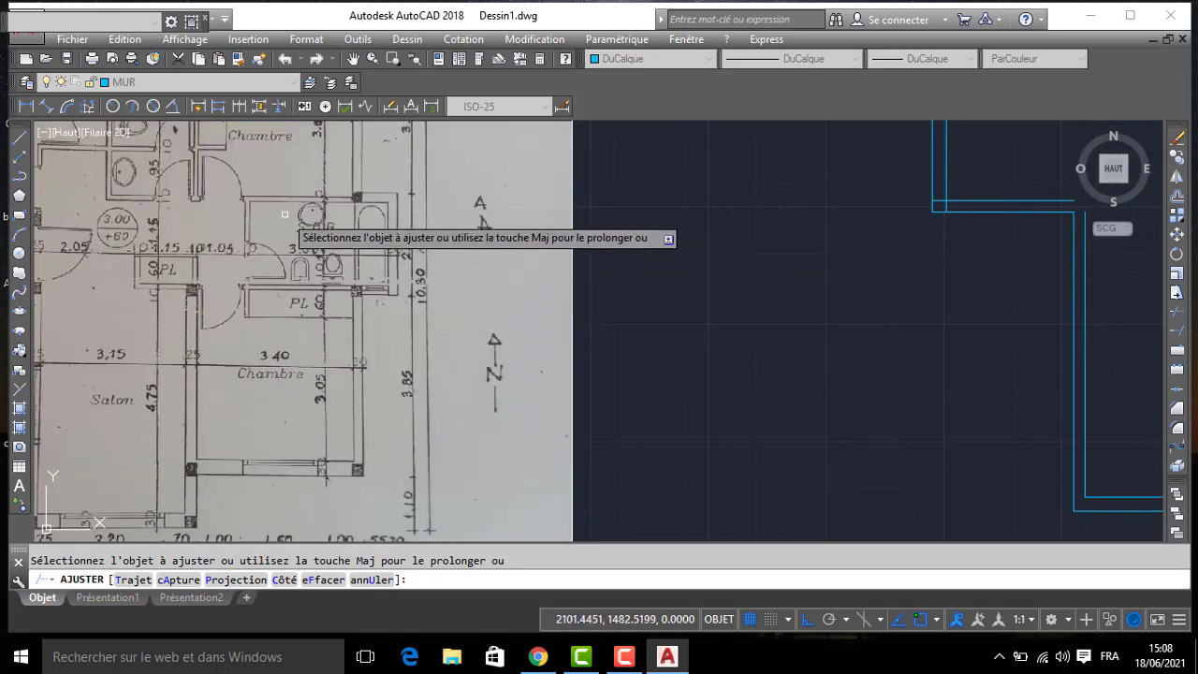
scroll(393, 187, up, 4)
scroll(449, 181, down, 3)
scroll(450, 181, up, 3)
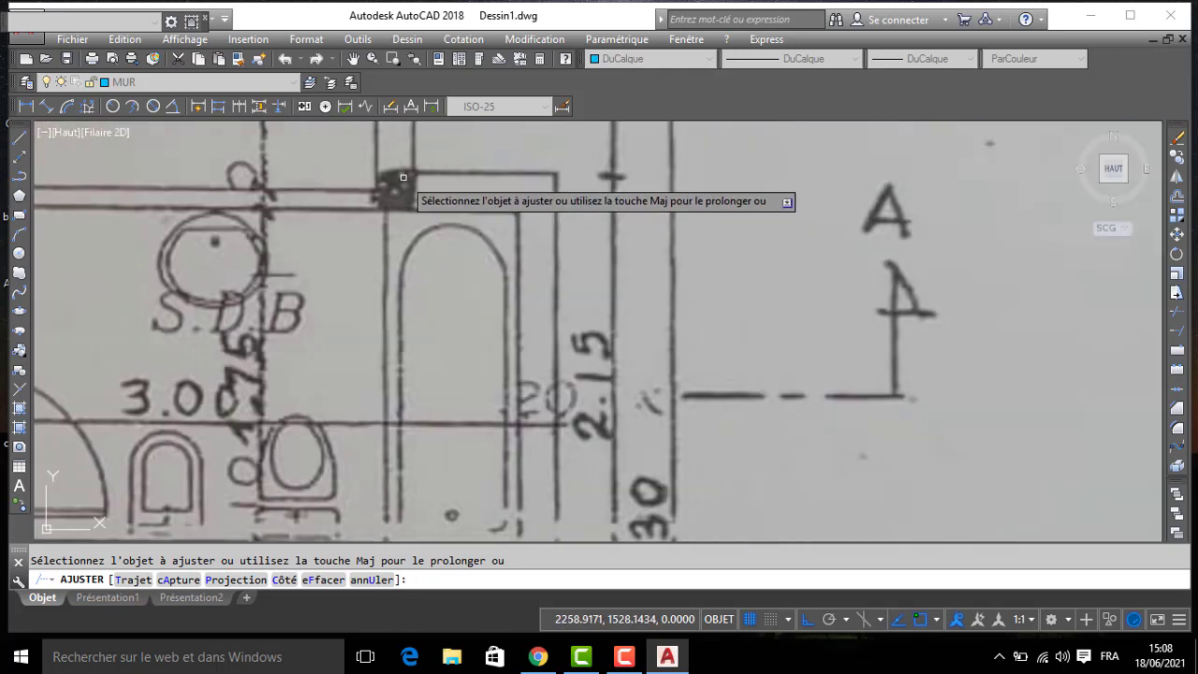
scroll(403, 178, down, 3)
middle_drag(378, 332, 468, 309)
scroll(382, 312, down, 2)
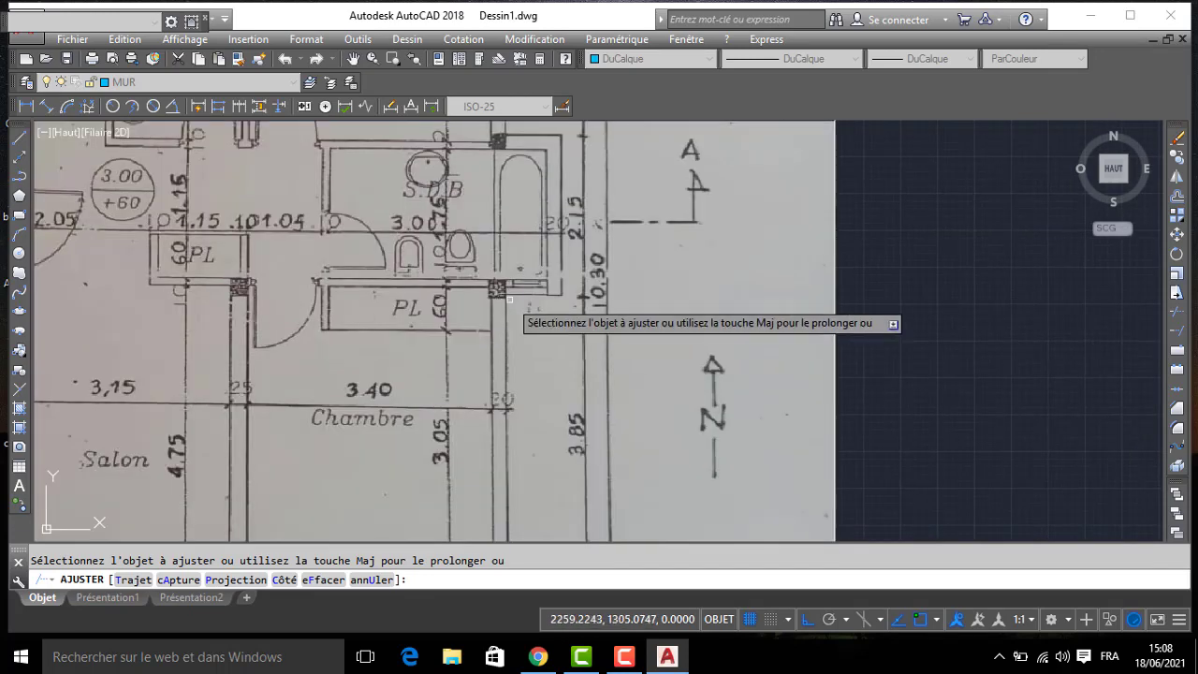
middle_drag(756, 249, 190, 380)
middle_drag(785, 265, 484, 337)
- Trim the overlapping inner wall lines at the kitchen's southwest and northwest corners
scroll(524, 344, up, 3)
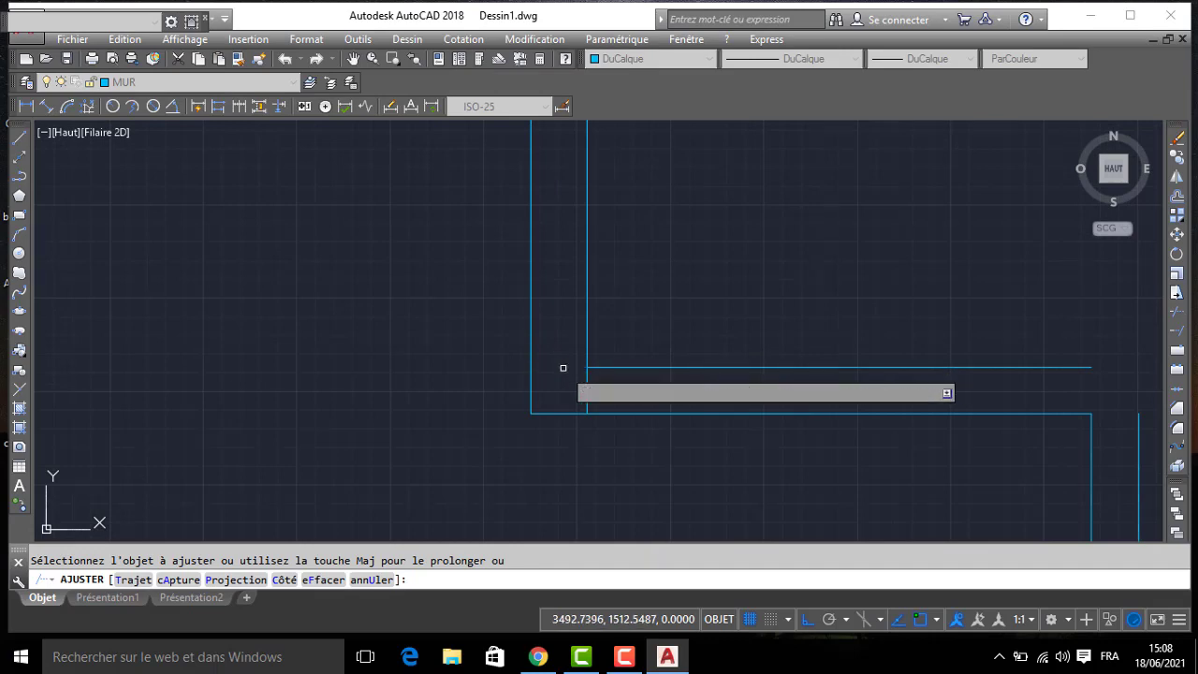
scroll(618, 383, down, 1)
scroll(636, 386, down, 6)
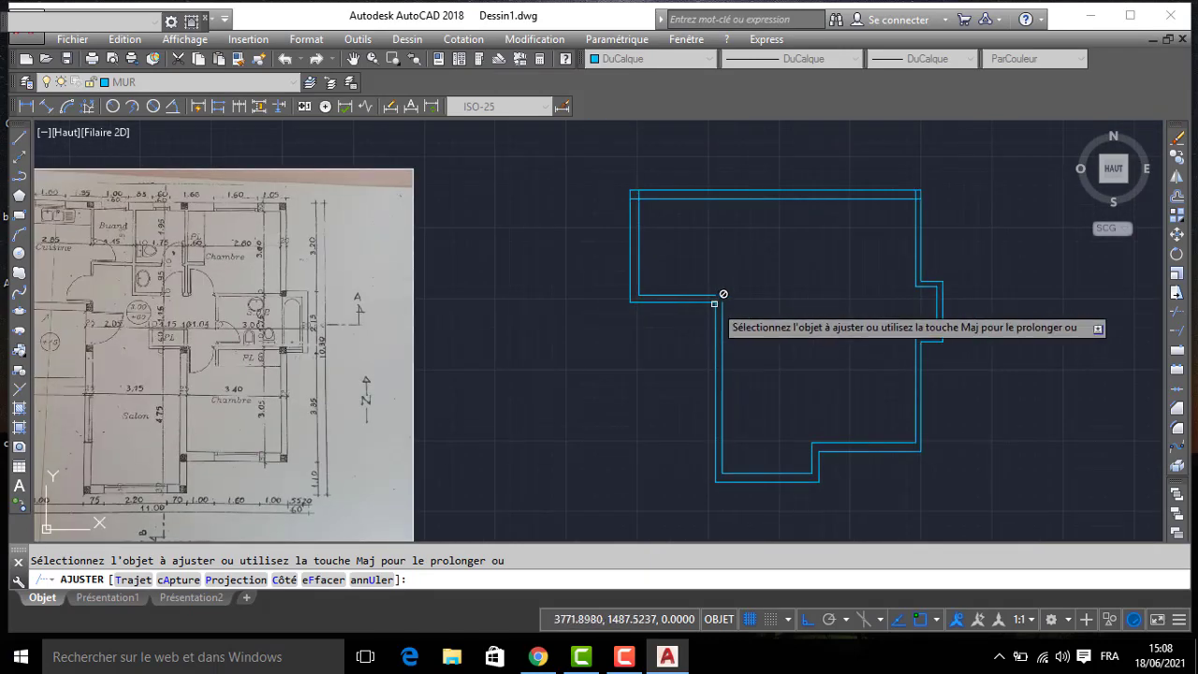
scroll(630, 207, up, 4)
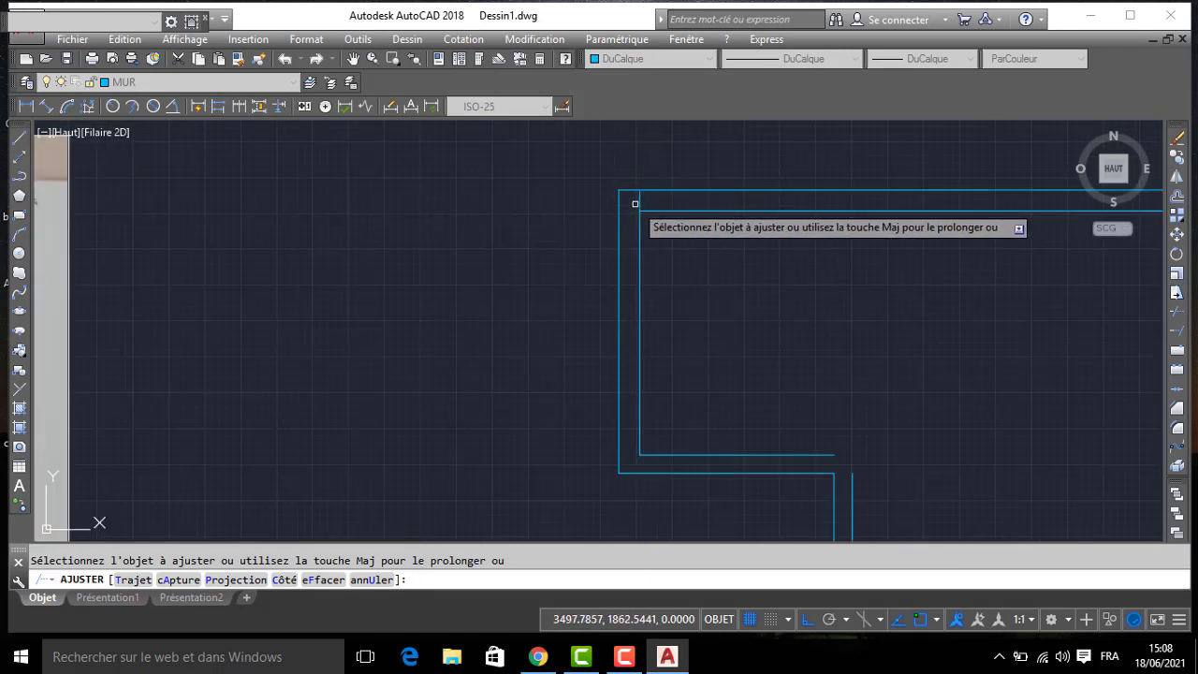
middle_drag(655, 219, 461, 240)
scroll(463, 241, down, 2)
- Trim the overlapping inner wall lines at the northeast corner of the outline and finish trimming
scroll(791, 142, up, 3)
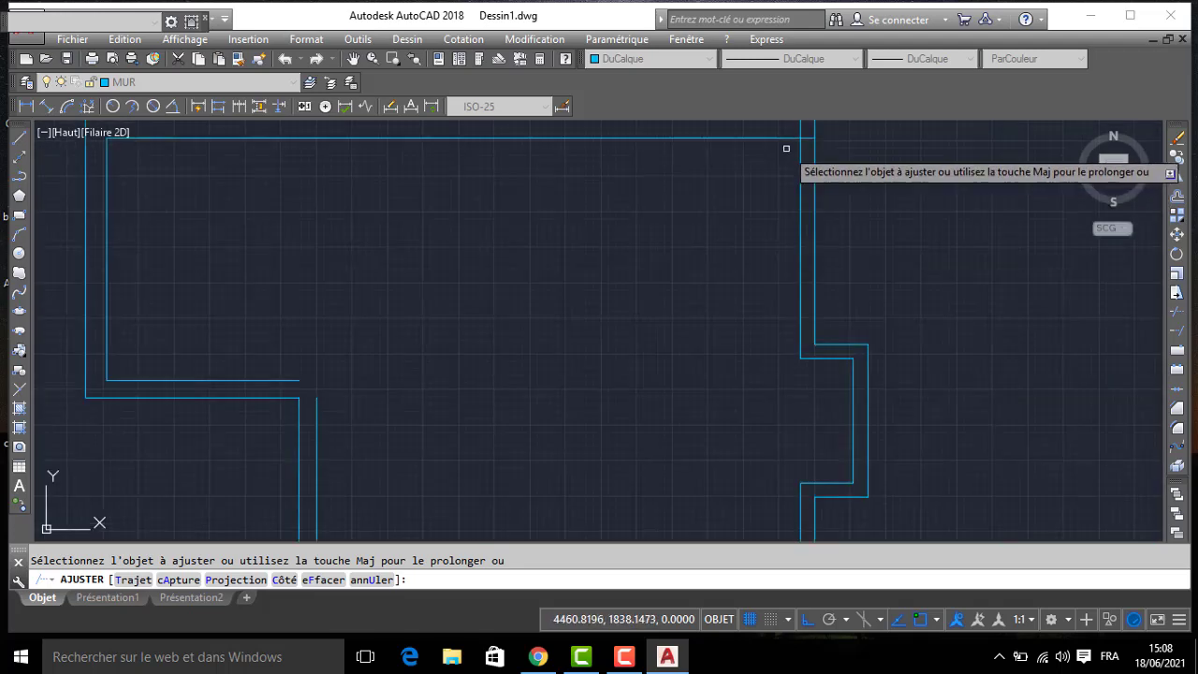
click(814, 127)
click(807, 127)
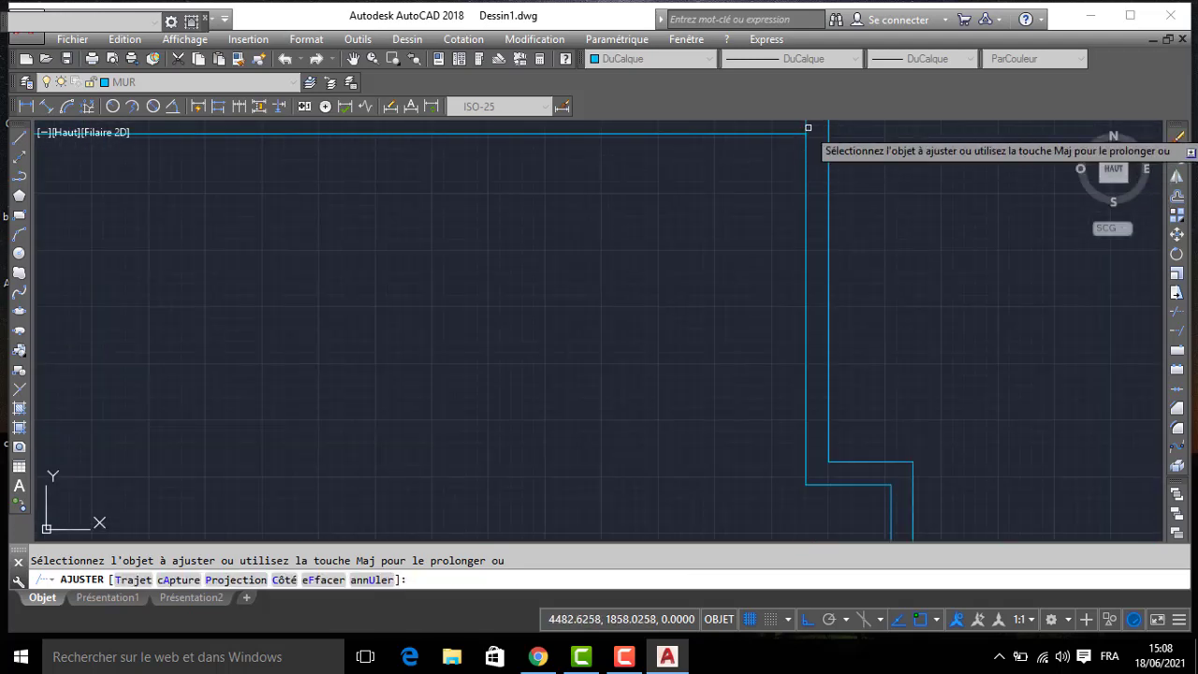
scroll(742, 190, down, 2)
middle_drag(641, 248, 676, 143)
middle_drag(573, 247, 659, 362)
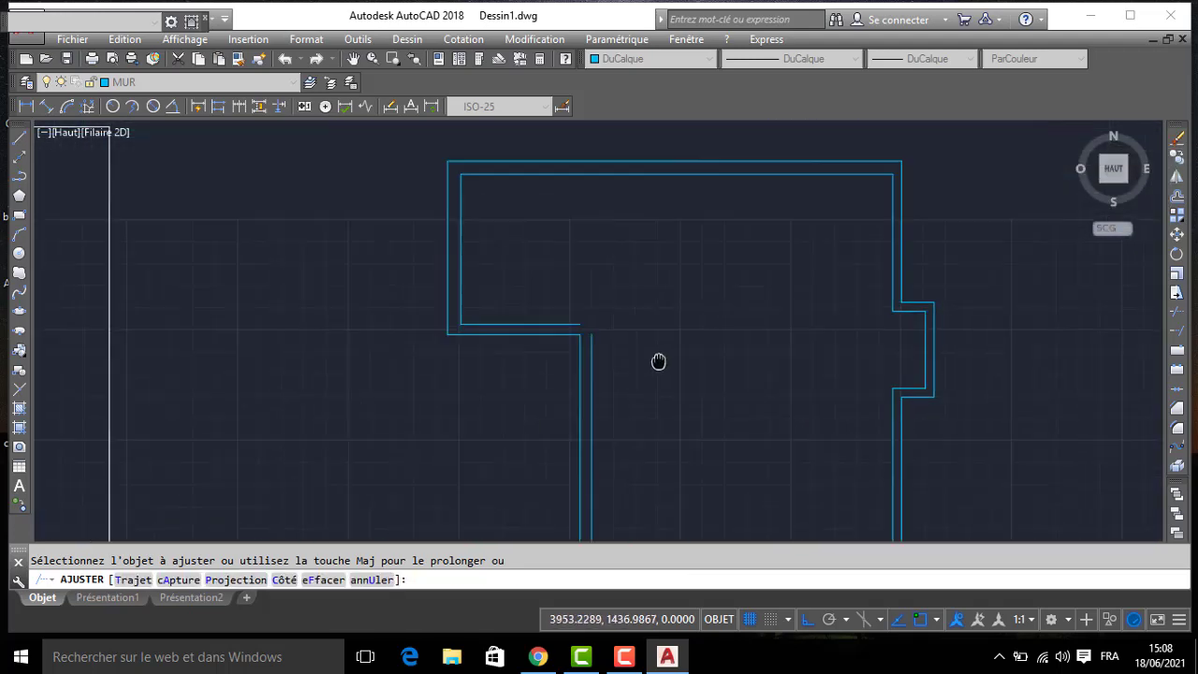
key(Return)
- Join the kitchen's south inner line to the living room's west inner line with a zero-distance chamfer
text(CF)
key(Return)
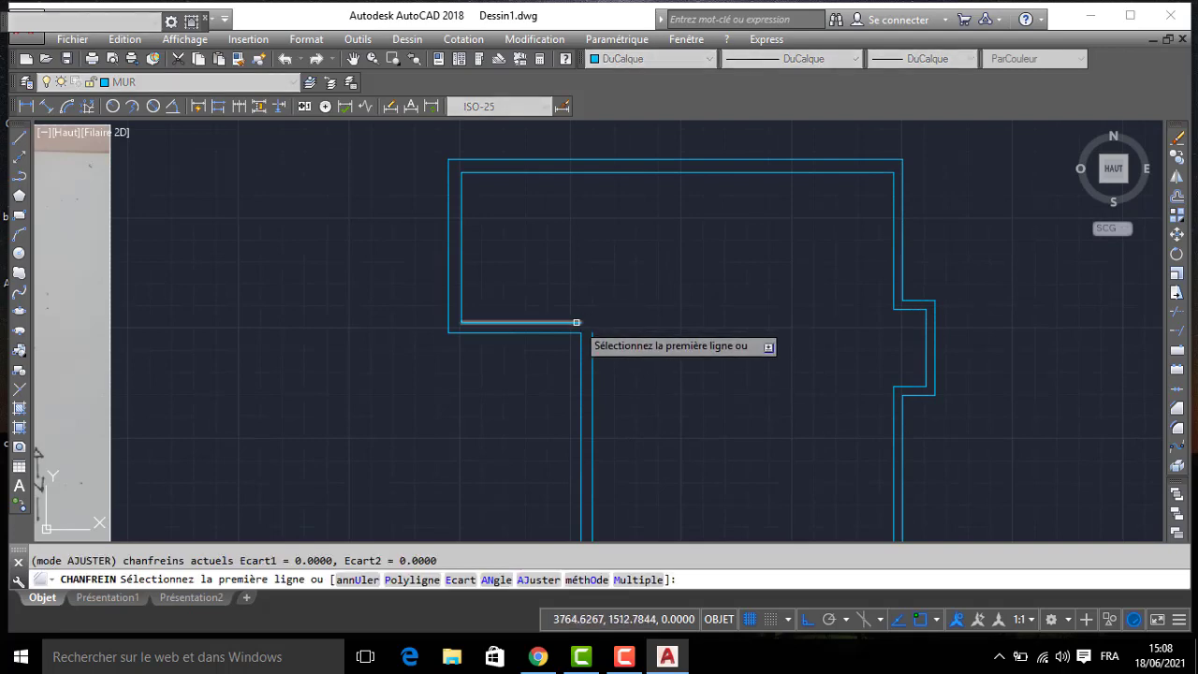
click(592, 339)
- Offset the kitchen's west inner wall line 285 to the east for the partition beside the laundry
scroll(548, 282, down, 2)
middle_drag(453, 281, 715, 260)
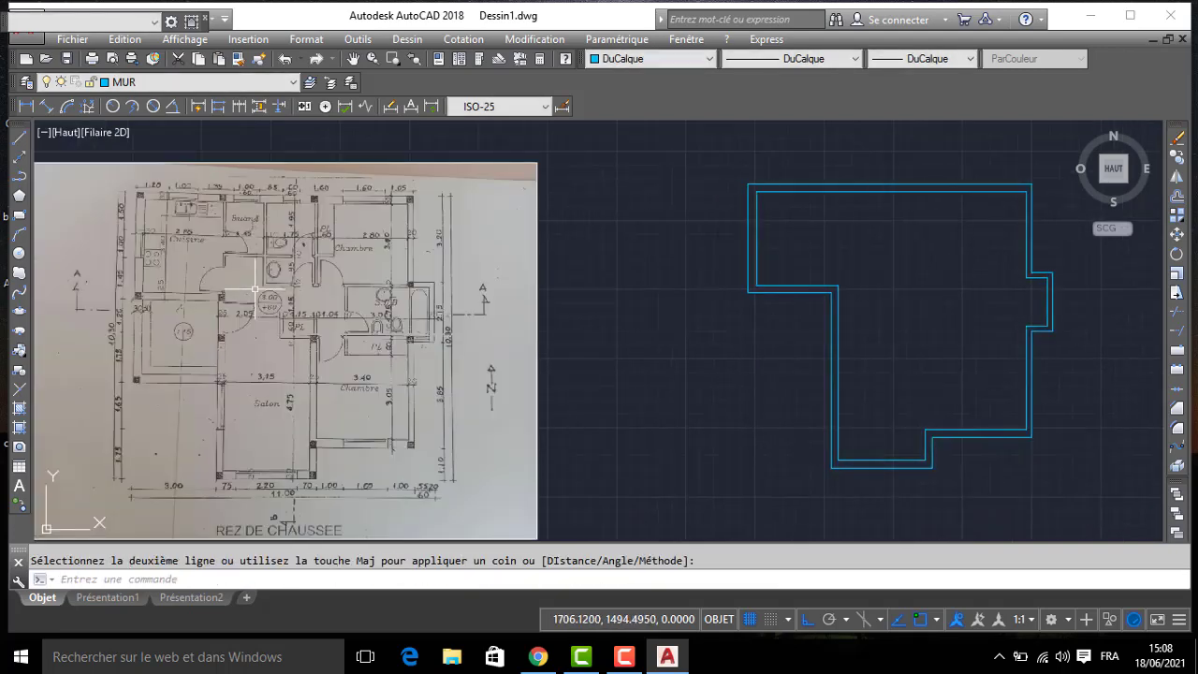
middle_drag(259, 286, 378, 273)
scroll(203, 225, up, 4)
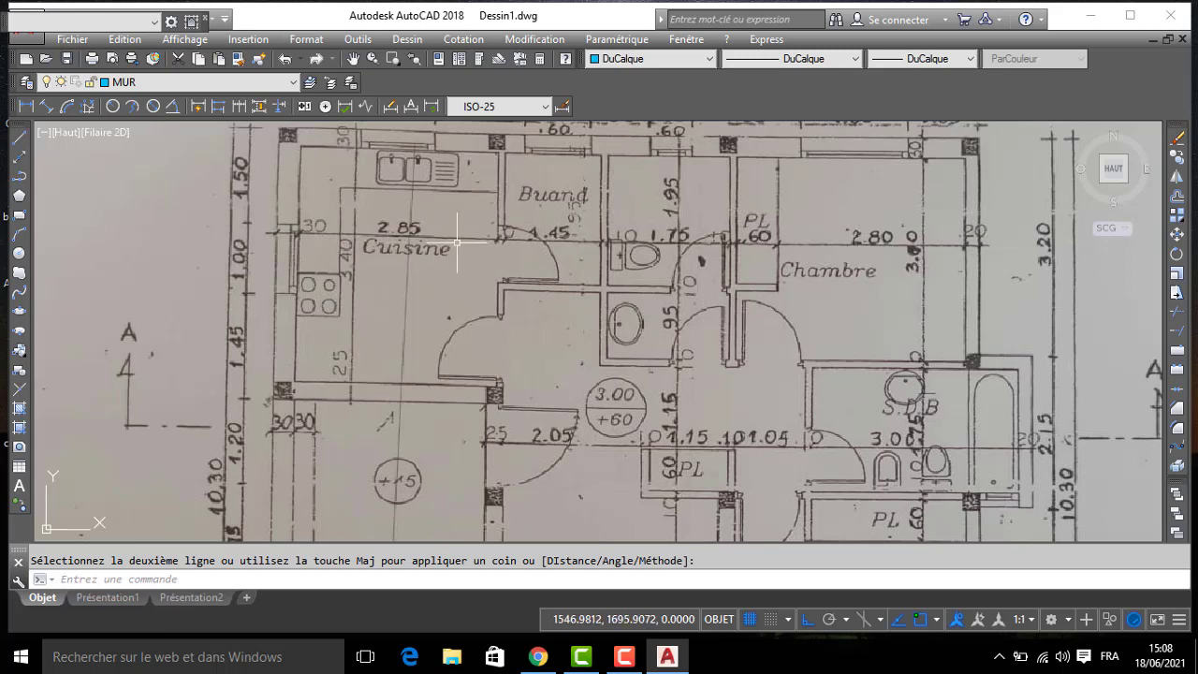
middle_drag(681, 257, 389, 285)
text(dc)
key(Return)
text(285)
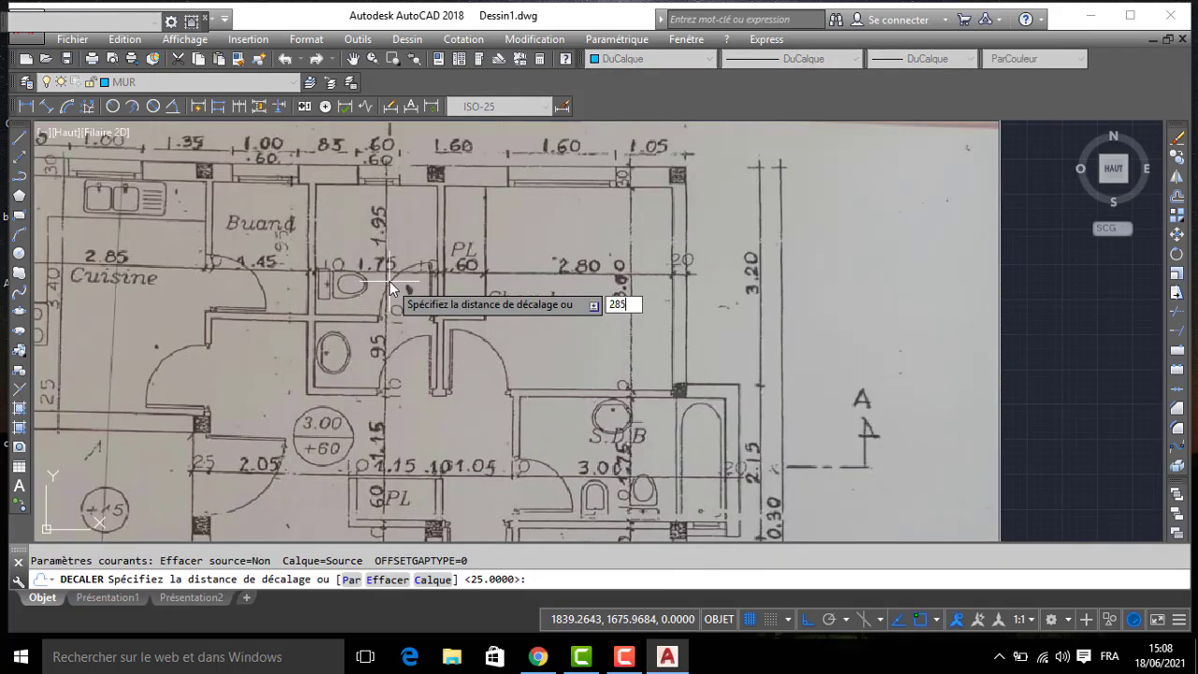
key(Return)
scroll(510, 265, down, 2)
middle_drag(1056, 236, 401, 258)
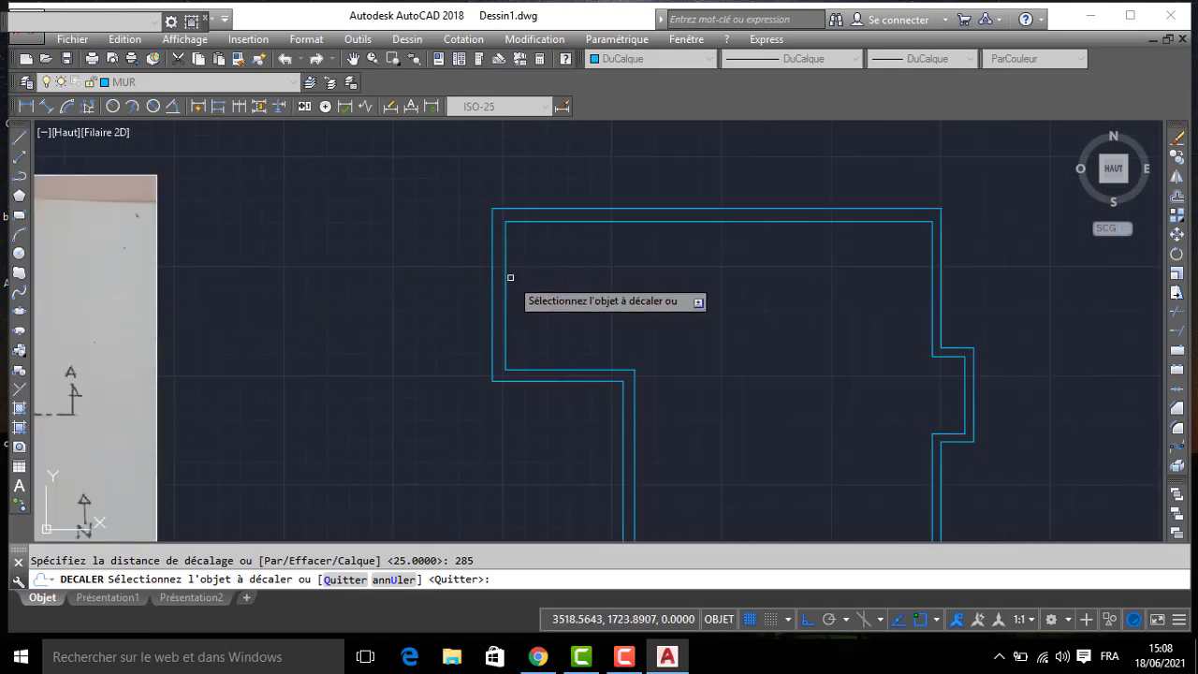
click(612, 281)
key(Return)
key(Return)
- Offset the kitchen partition line 10 to the east to give the partition its thickness
text(1)
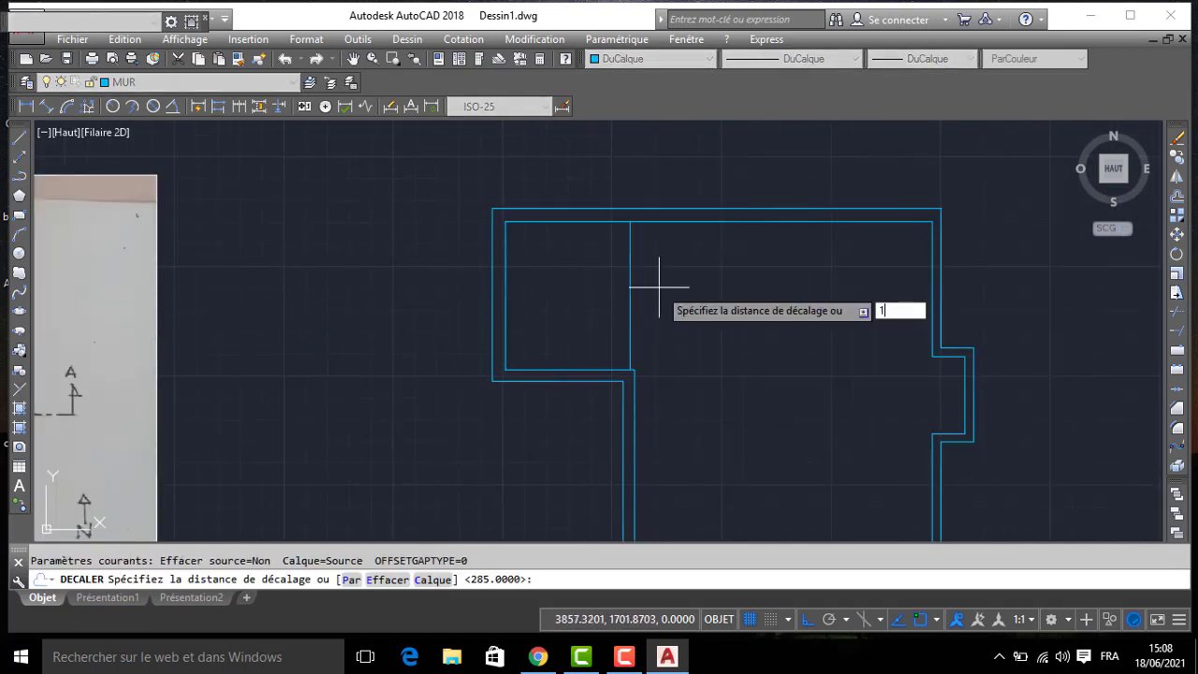
text(0)
key(Return)
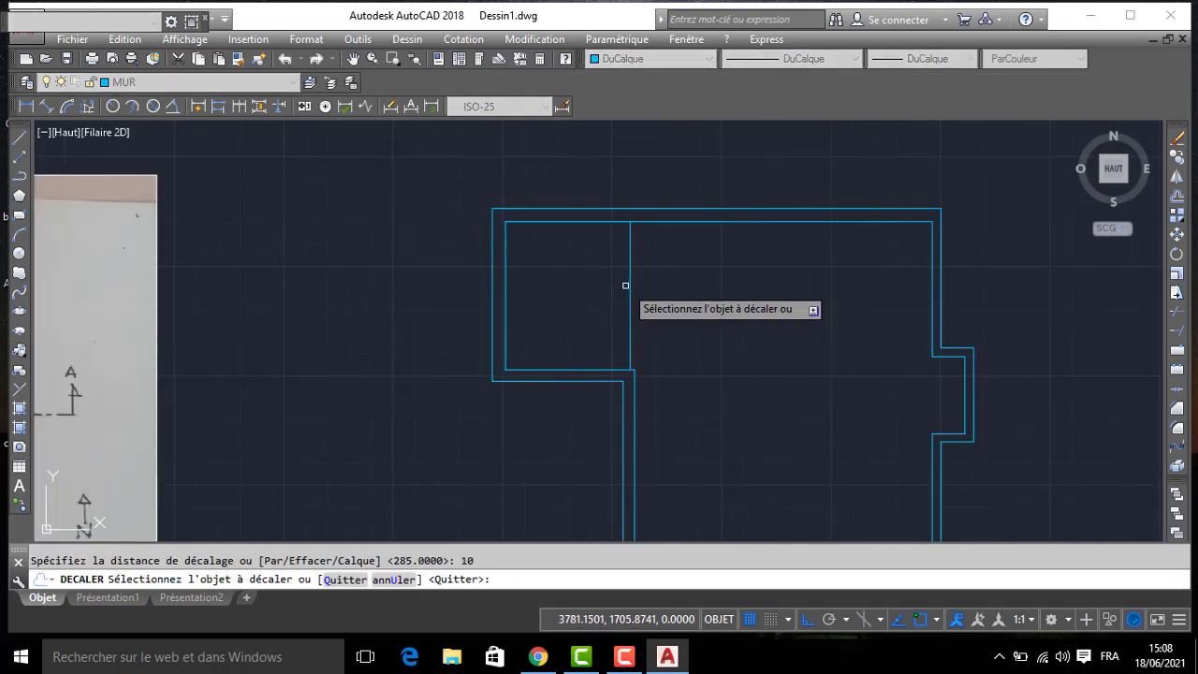
click(610, 292)
key(Return)
- Offset the kitchen partition's east line 145 to the east for the laundry's far side
middle_drag(83, 336, 493, 299)
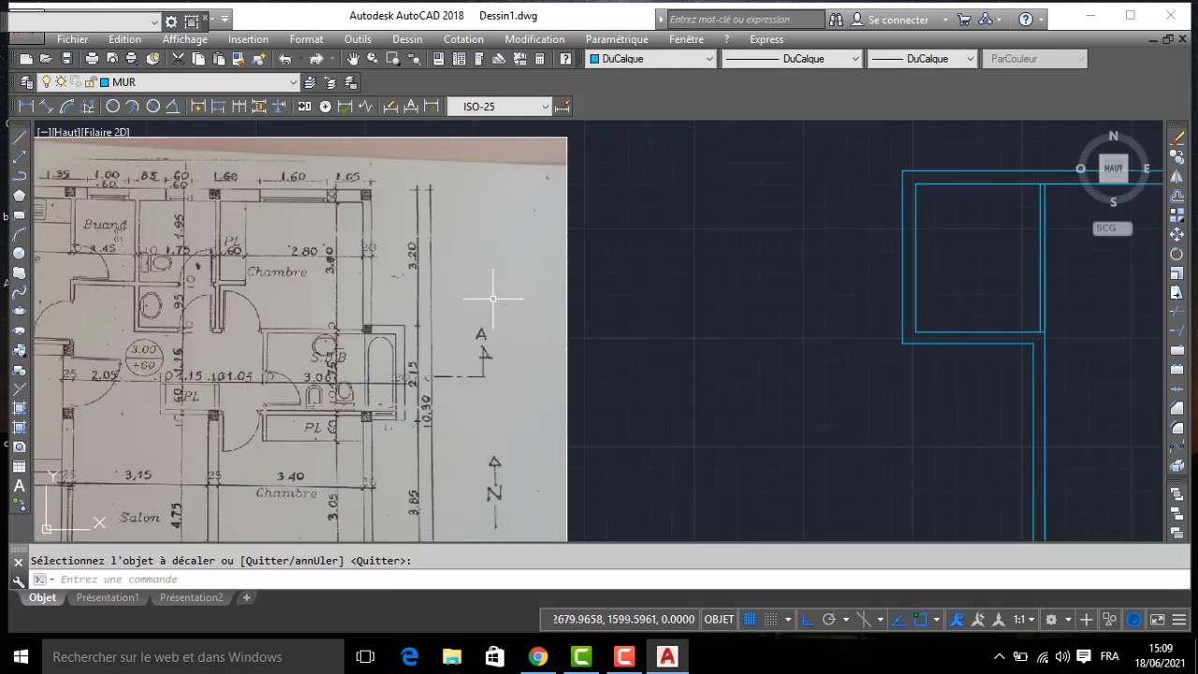
scroll(134, 258, up, 4)
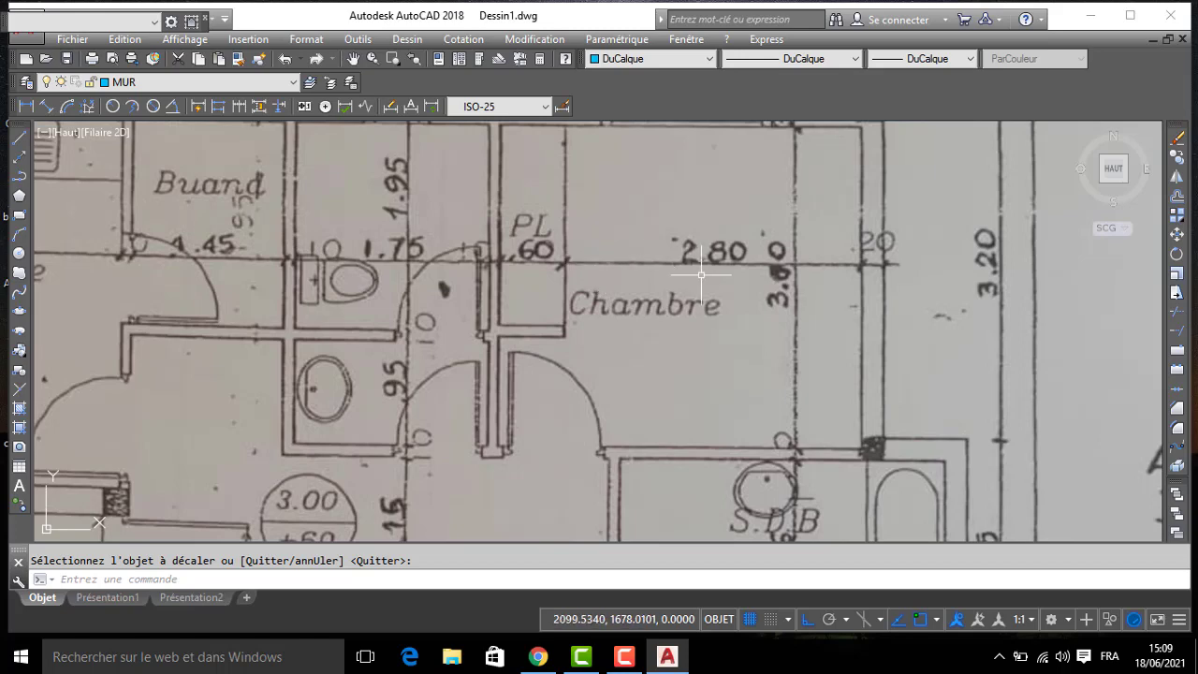
scroll(701, 274, down, 2)
middle_drag(717, 274, 237, 310)
scroll(693, 240, down, 4)
middle_drag(893, 242, 599, 247)
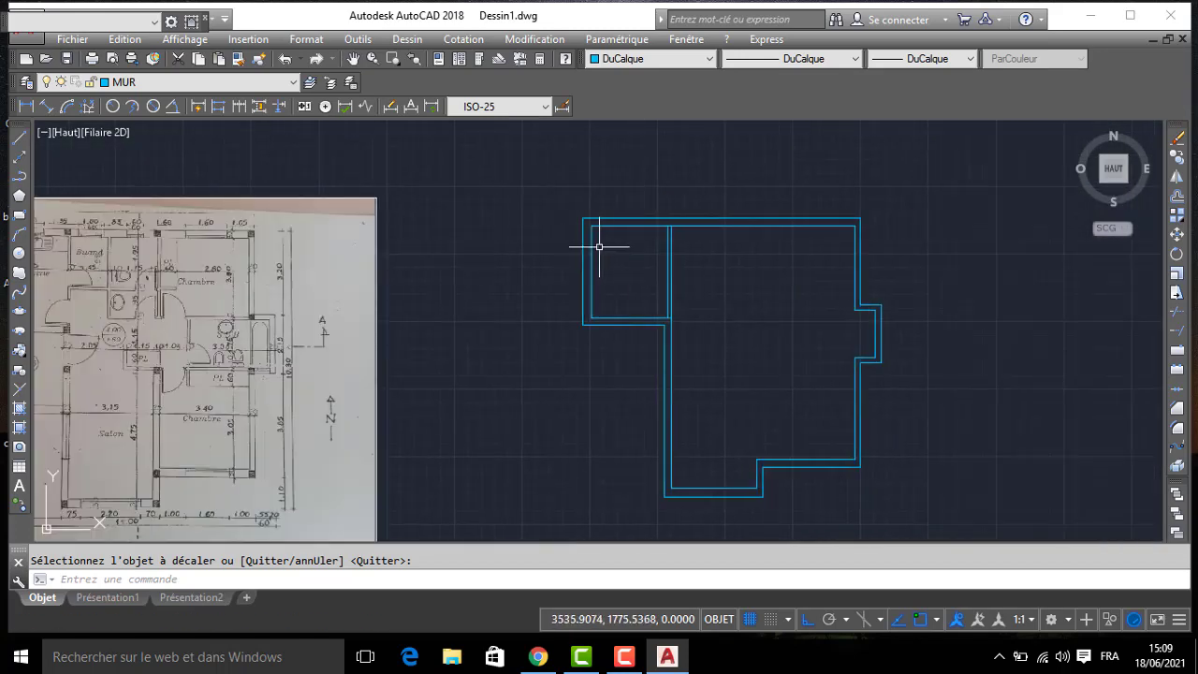
key(Return)
text(145)
key(Return)
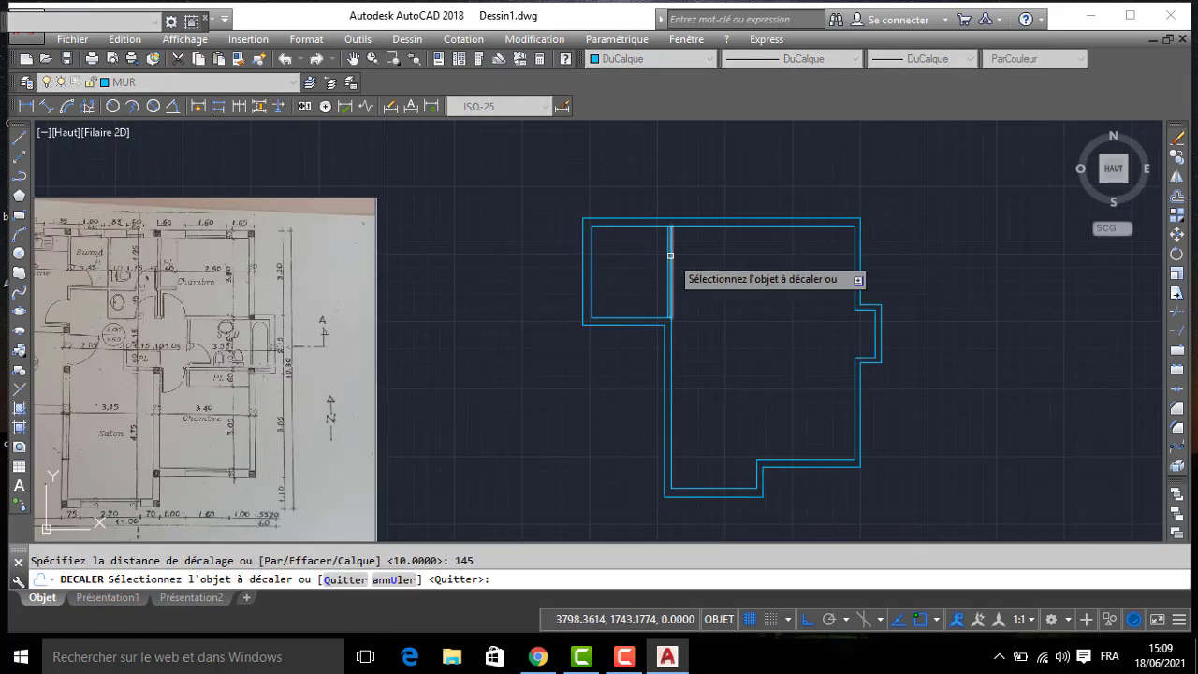
click(671, 254)
click(716, 254)
key(Return)
- Offset the laundry's east partition line 10 to the east to form its second face
key(Return)
text(1)
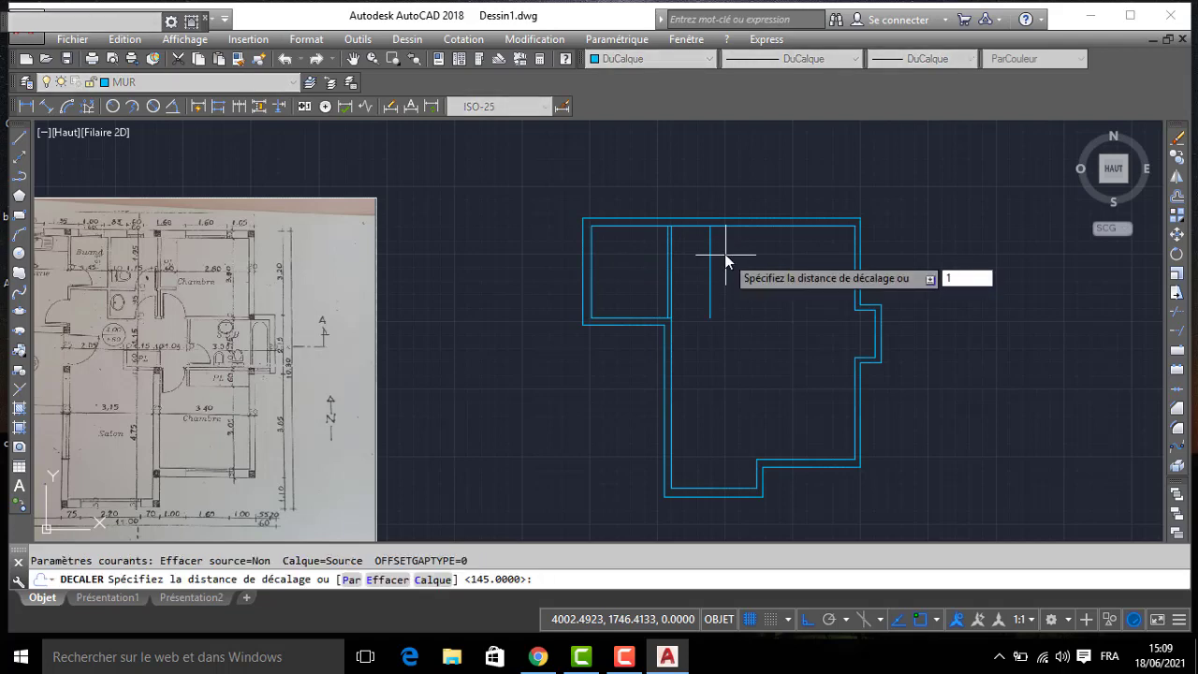
text(0)
key(Return)
click(710, 251)
click(721, 250)
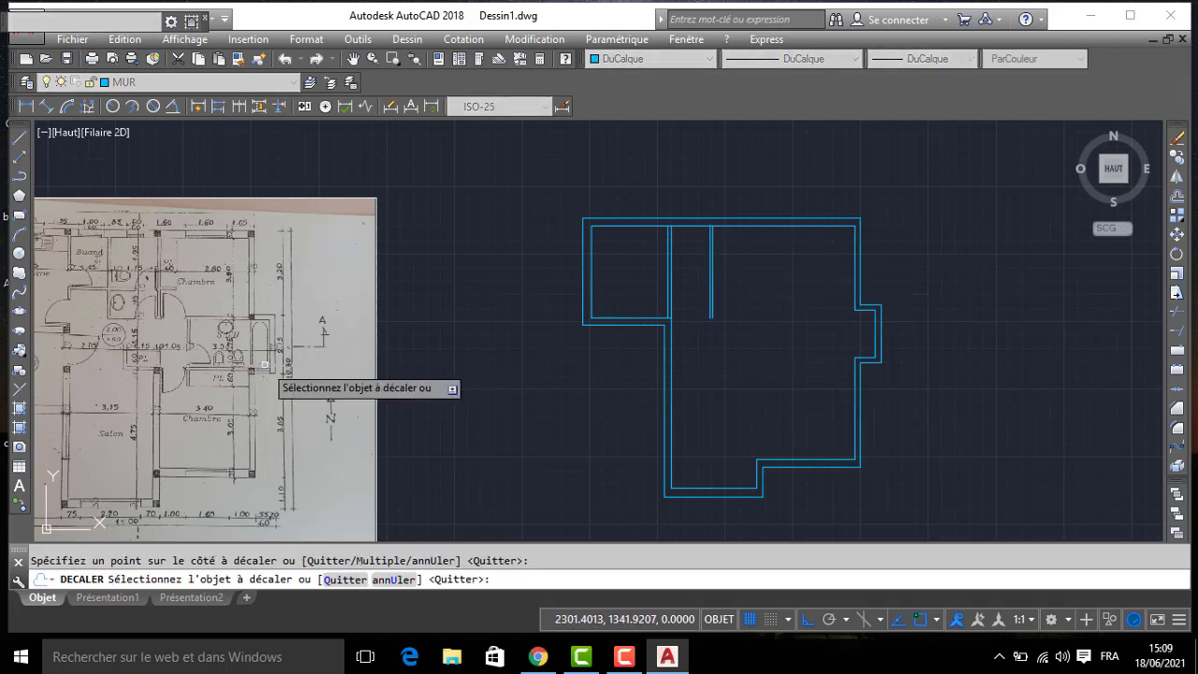
scroll(131, 289, up, 4)
key(Return)
key(Return)
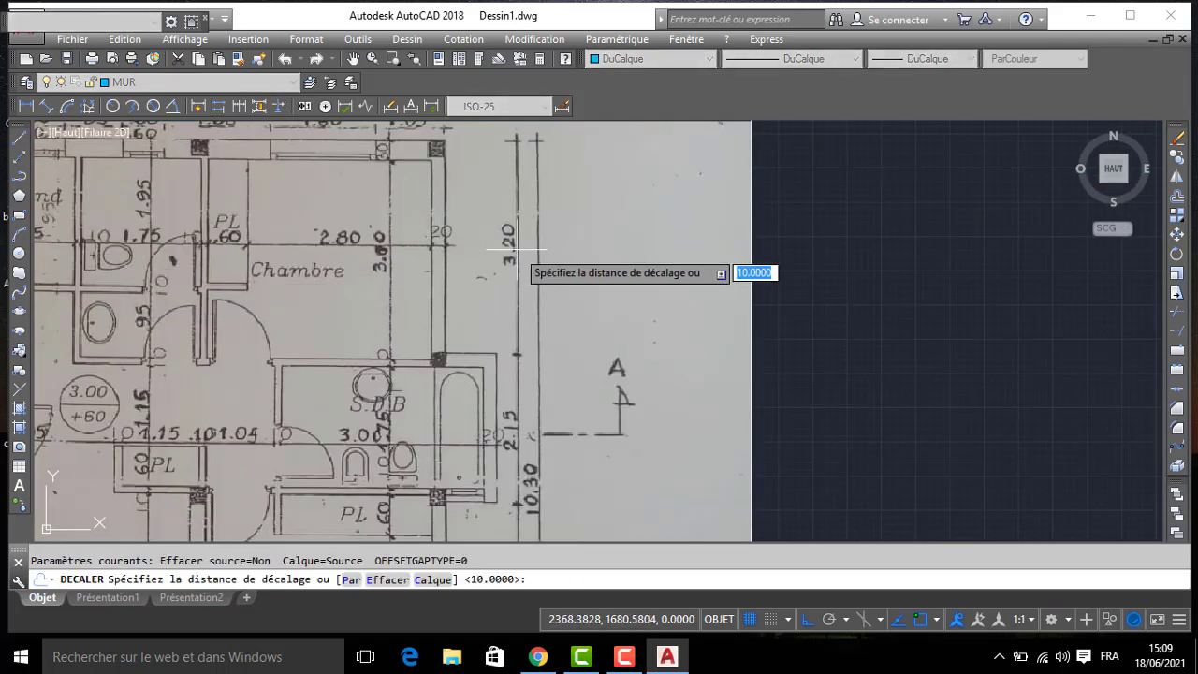
- Offset the east face of the laundry partition 175 to the east for the toilet's far side
key(Return)
scroll(596, 268, down, 4)
middle_drag(637, 270, 215, 275)
scroll(637, 244, up, 2)
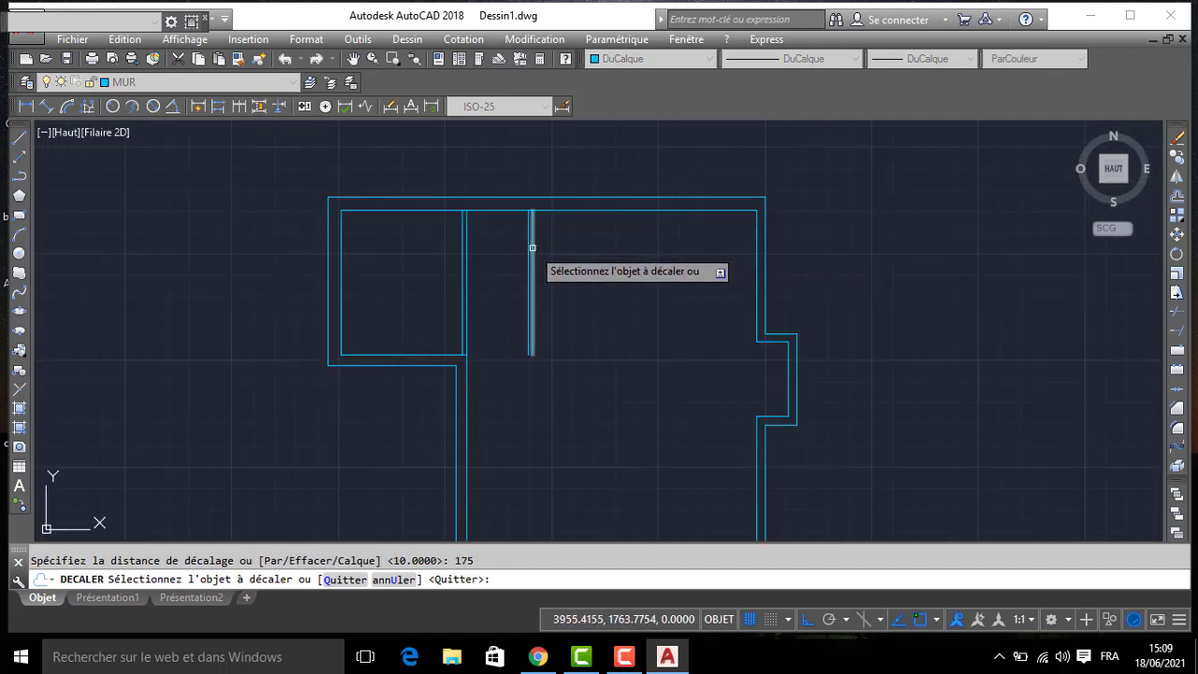
click(531, 245)
click(615, 250)
key(Return)
key(Return)
- Offset the toilet's east partition line 10 toward the bedroom
text(10)
key(Return)
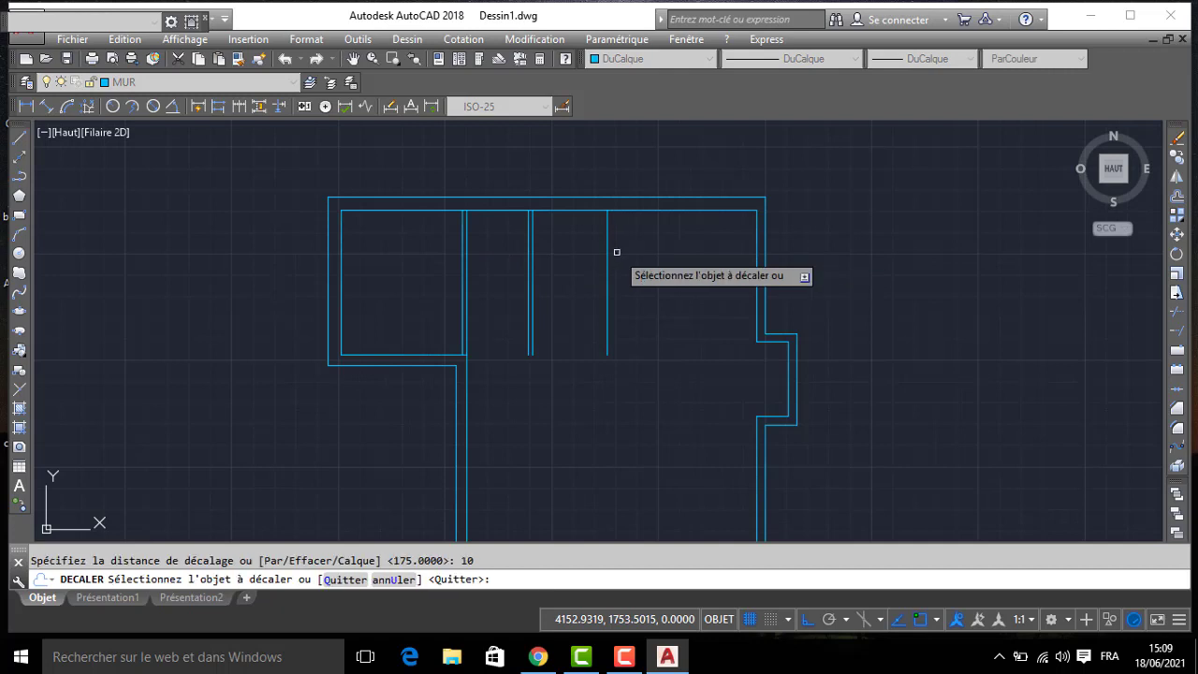
click(606, 259)
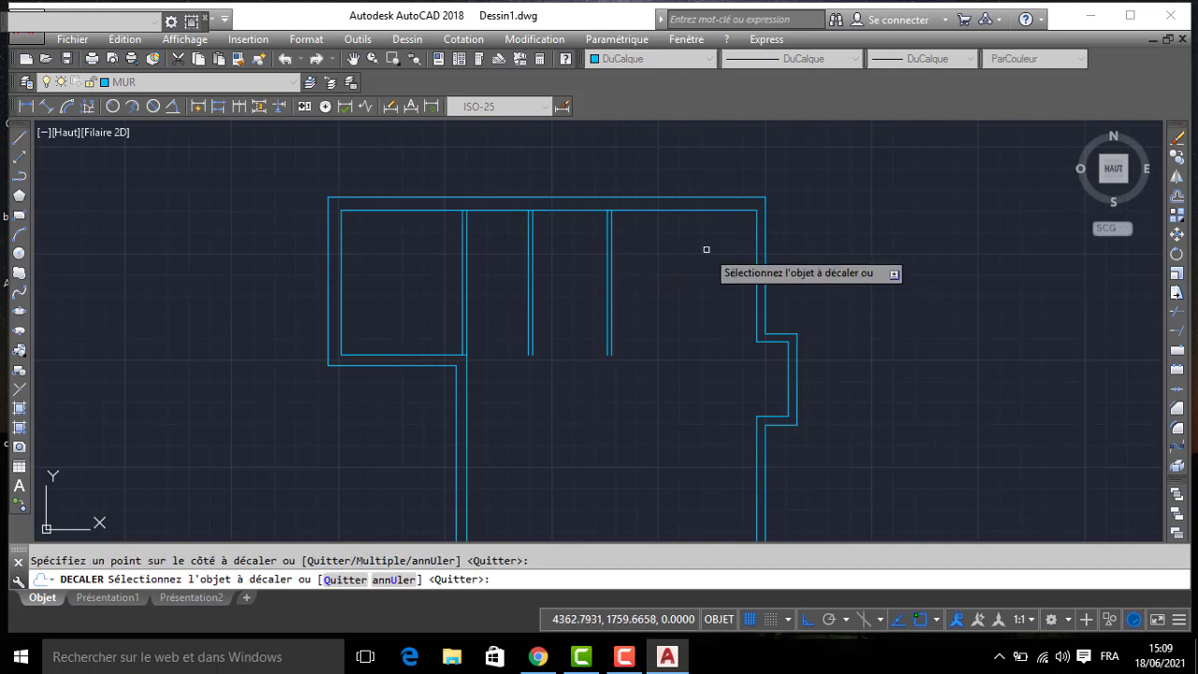
click(706, 249)
key(Return)
- Trim the north wall's inner line between the two faces of each of the three partitions
text(AJ)
key(Return)
key(Return)
scroll(599, 245, up, 4)
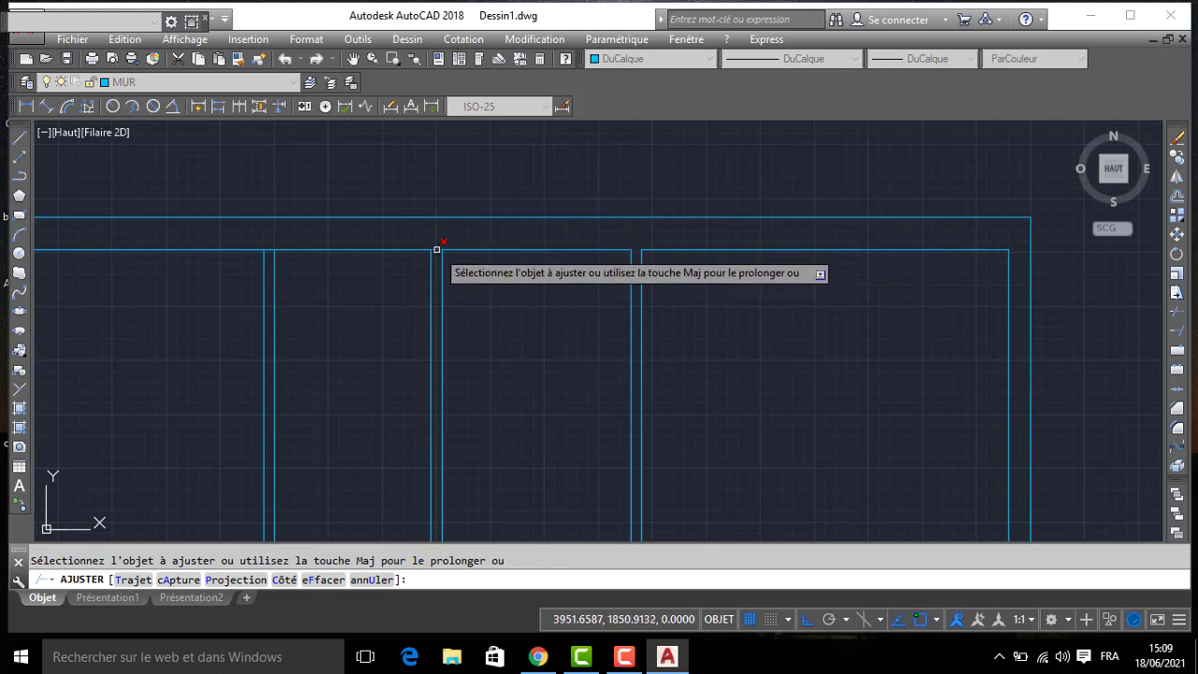
click(270, 249)
scroll(272, 249, down, 5)
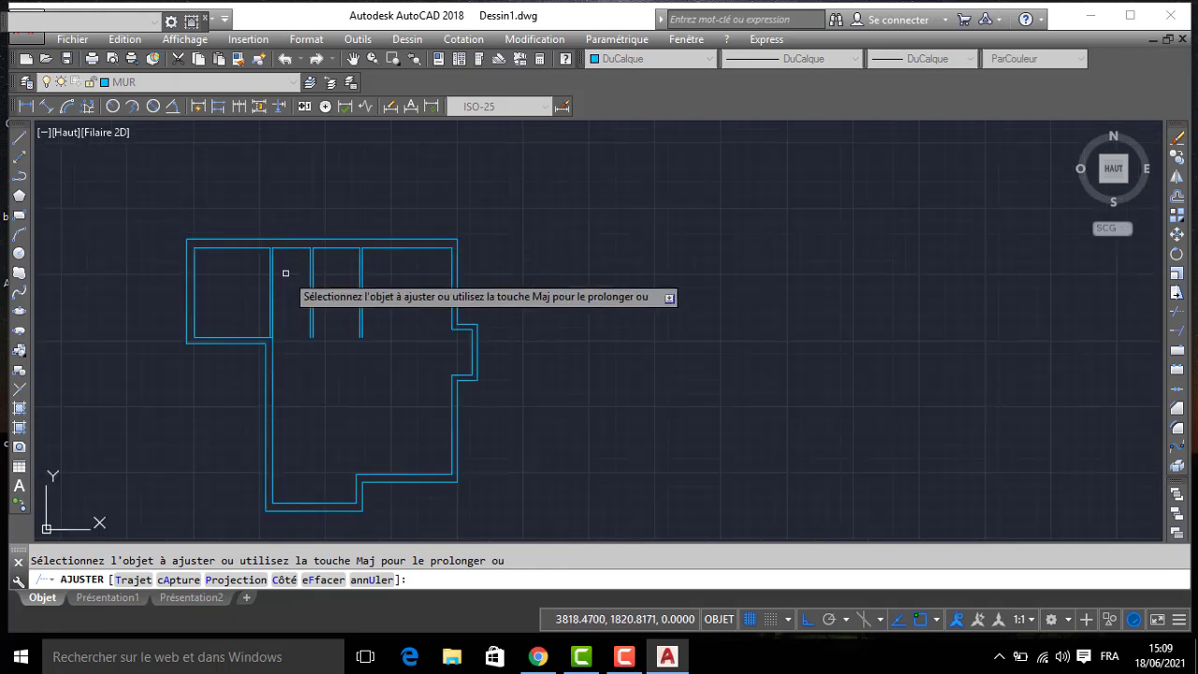
middle_drag(345, 319, 485, 254)
key(Return)
- Offset the upper bedroom's north inner wall line 300 to the south for the bedroom's south partition
middle_drag(337, 277, 709, 280)
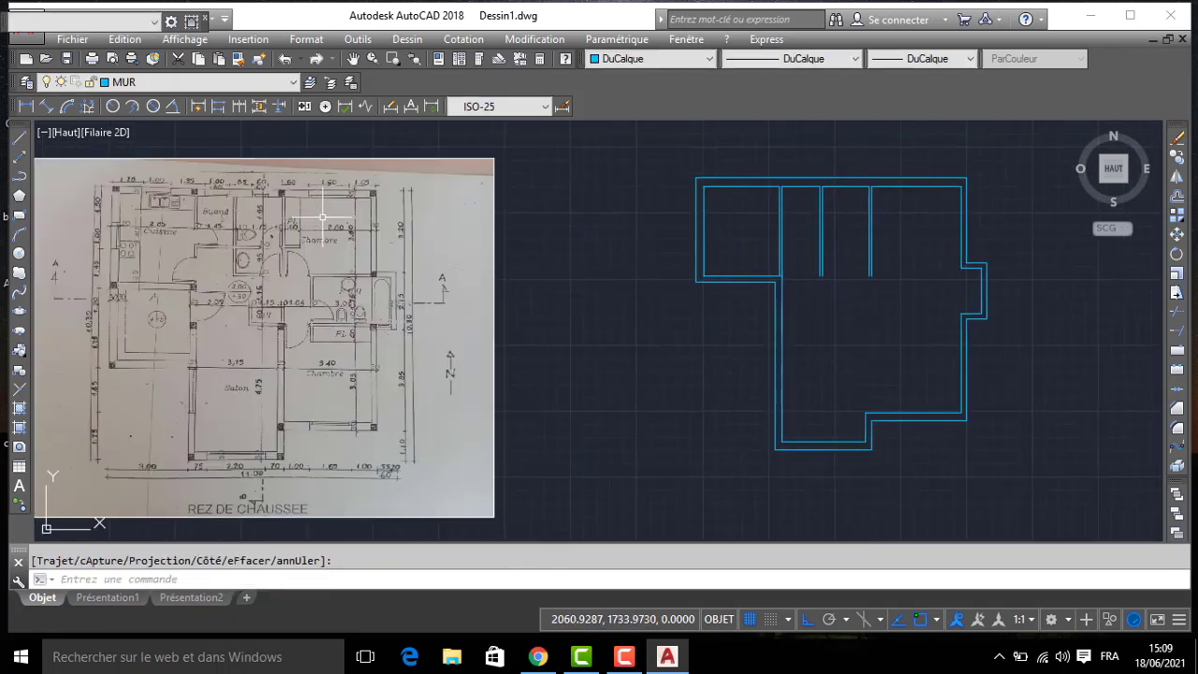
scroll(322, 217, up, 2)
scroll(365, 224, up, 5)
scroll(370, 220, down, 3)
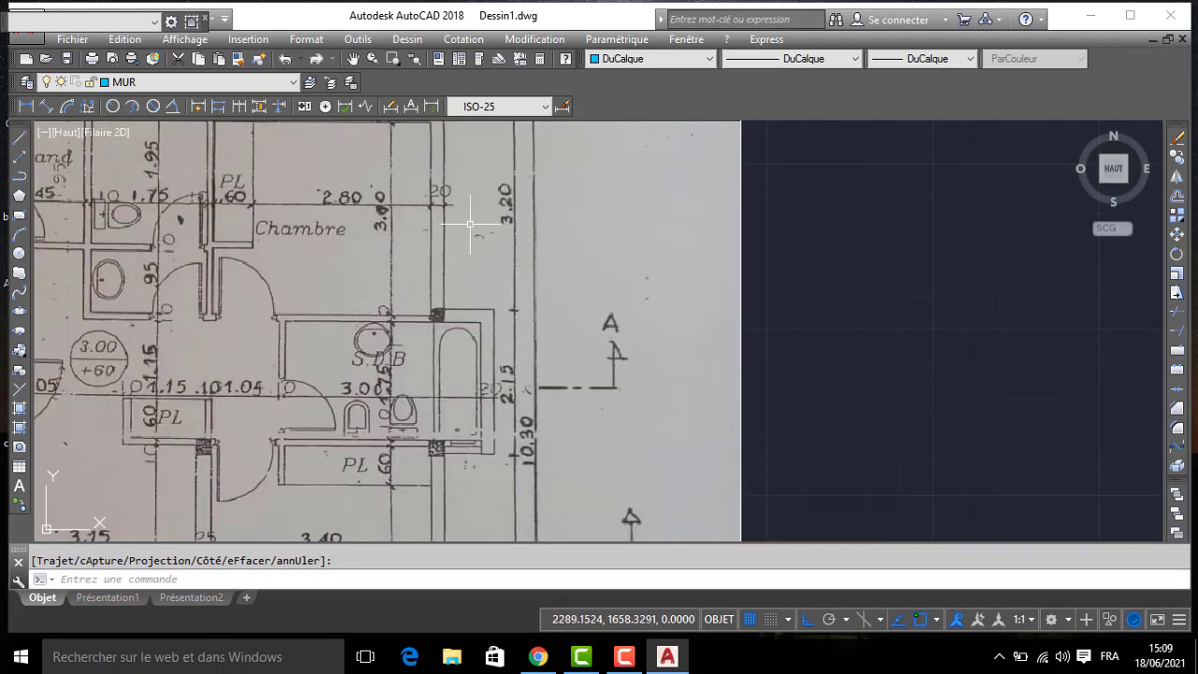
scroll(362, 248, up, 5)
scroll(419, 247, down, 6)
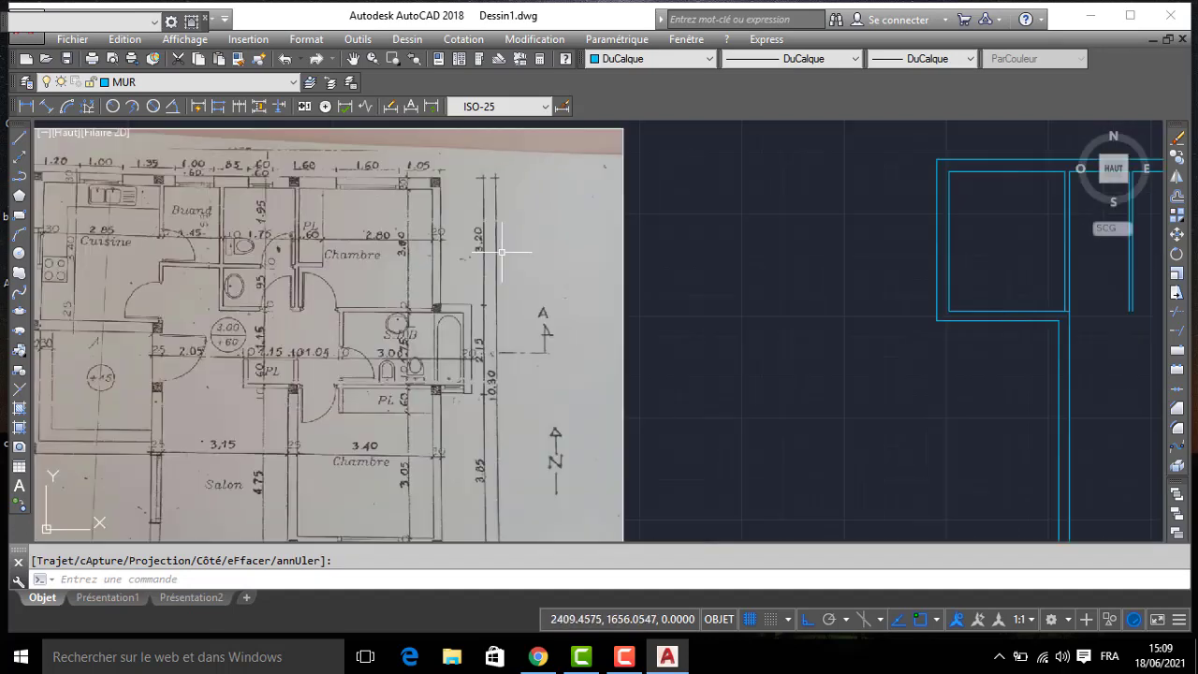
key(Return)
text(300)
key(Return)
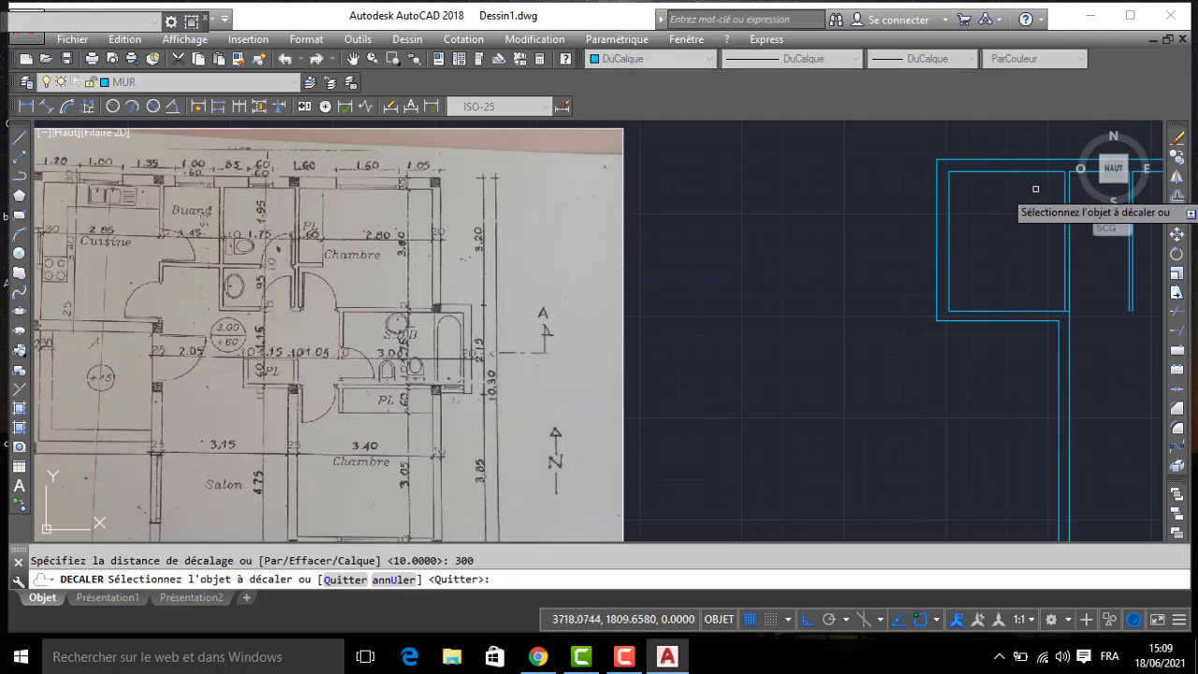
middle_drag(903, 240, 613, 240)
click(994, 173)
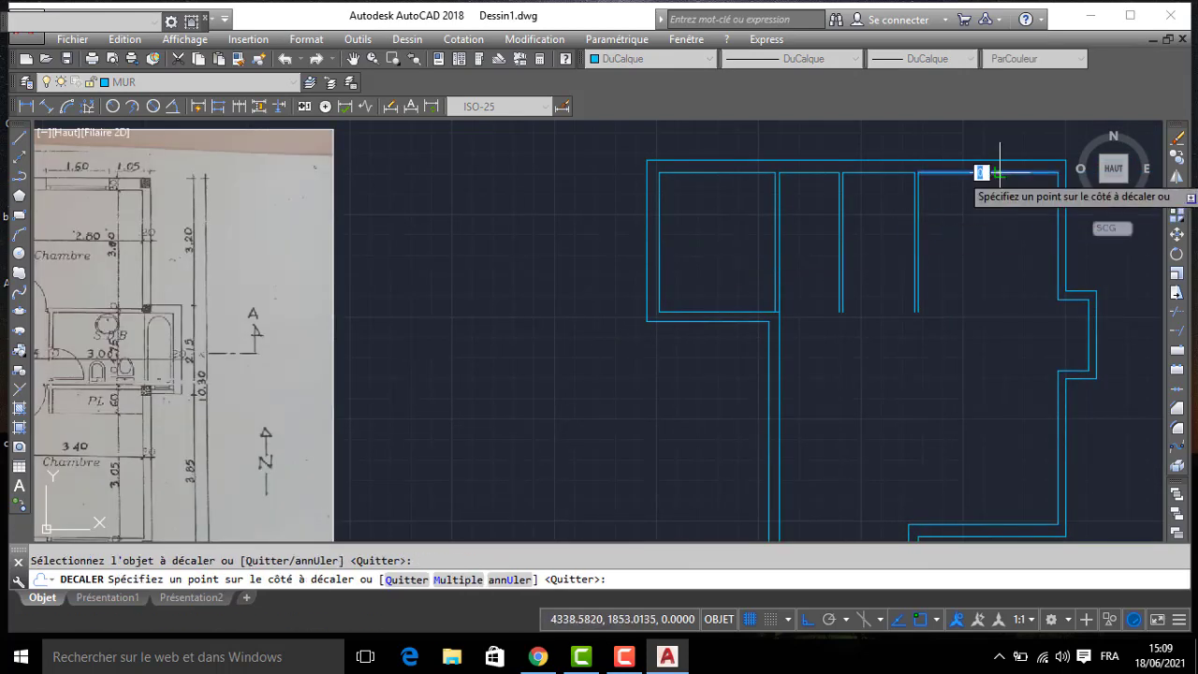
click(993, 295)
key(Return)
key(Return)
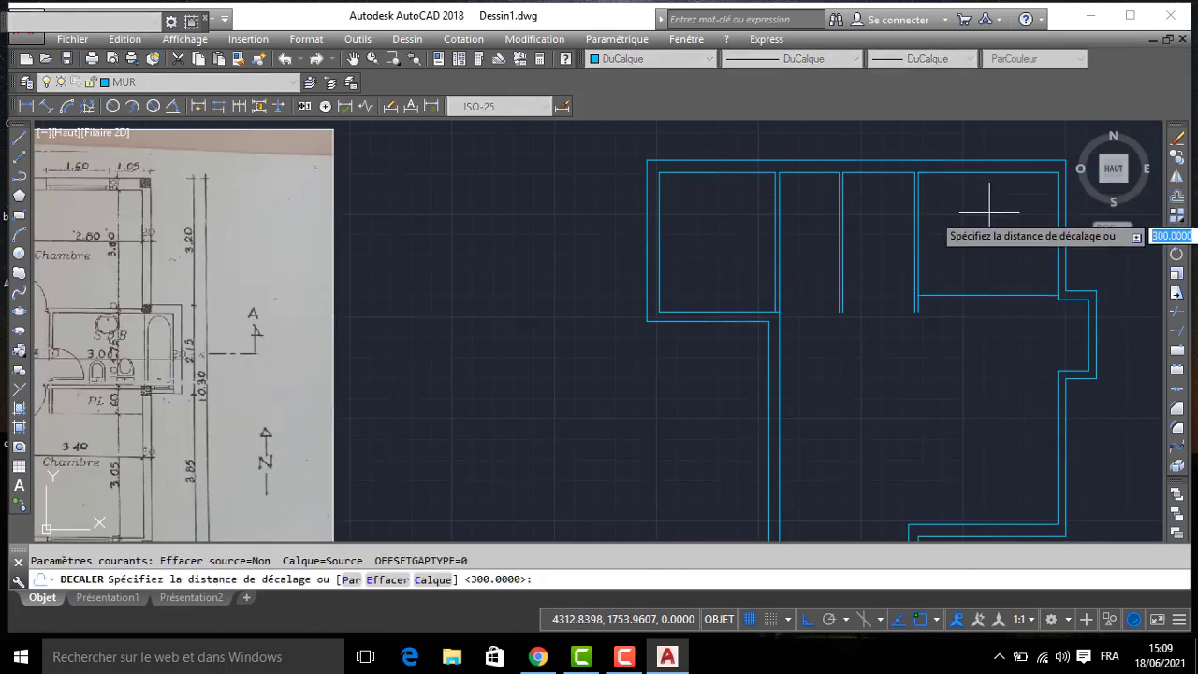
- Offset the upper bedroom's south partition line 10 to the south for its second face
text(10)
key(Return)
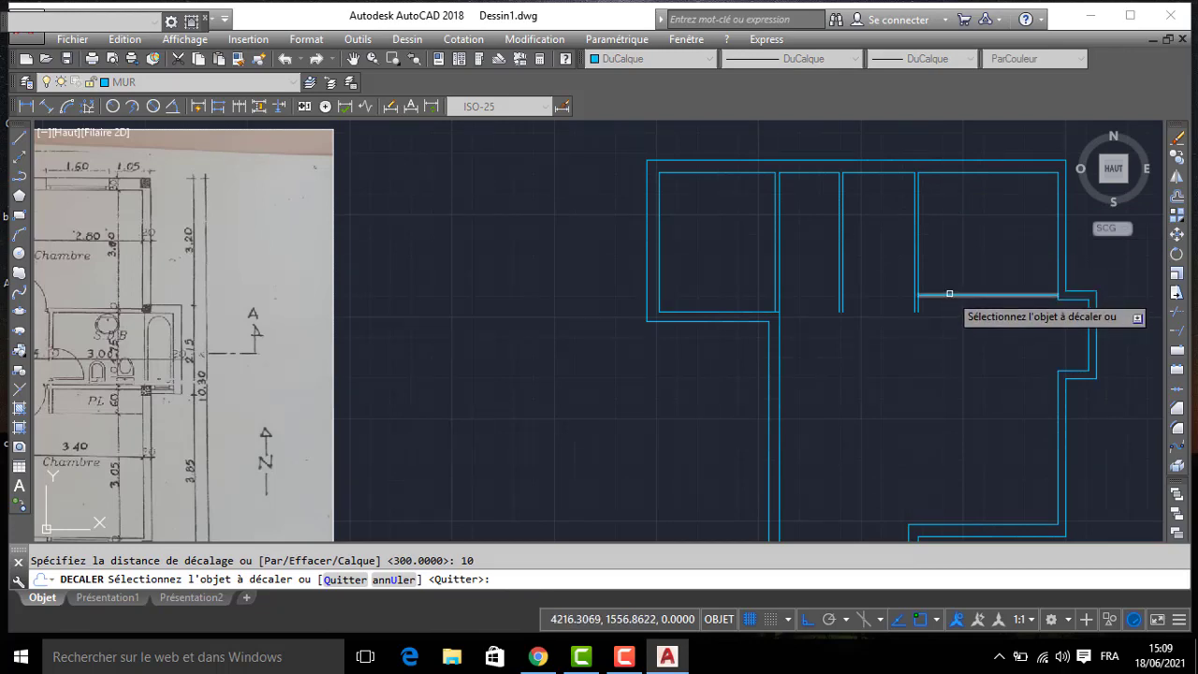
click(949, 294)
click(949, 314)
key(Return)
- Offset the north wall's inner line in the toilet 195 to the south for the toilet's south partition
middle_drag(841, 282, 1000, 293)
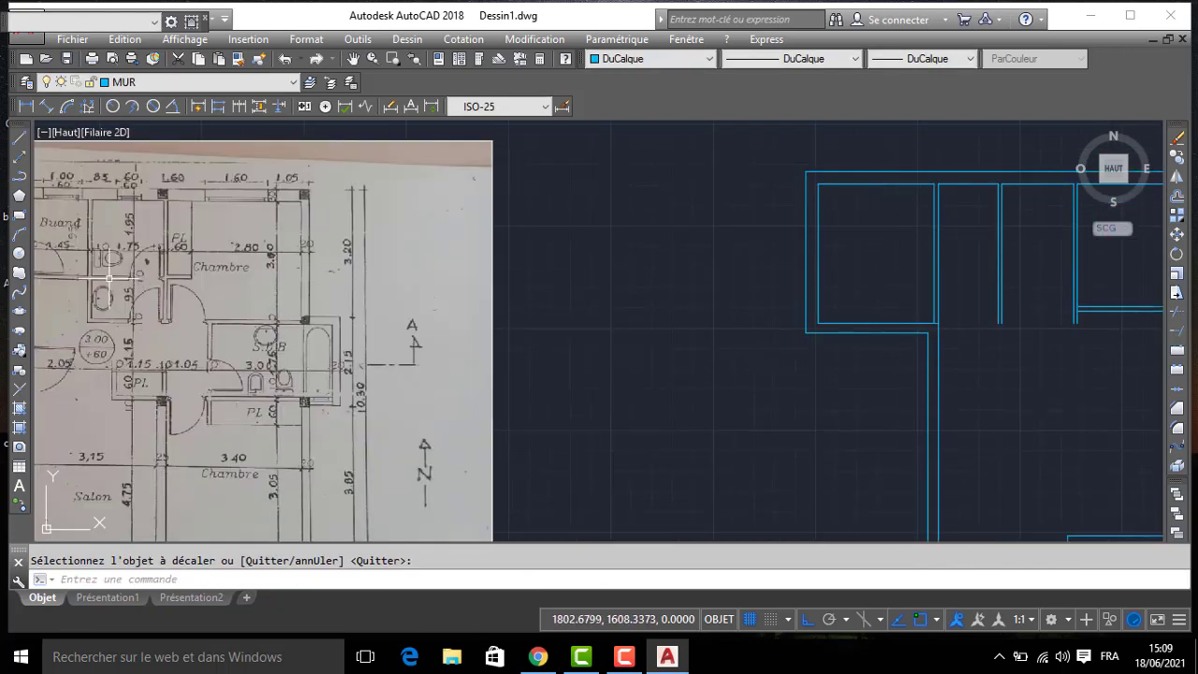
text(DC)
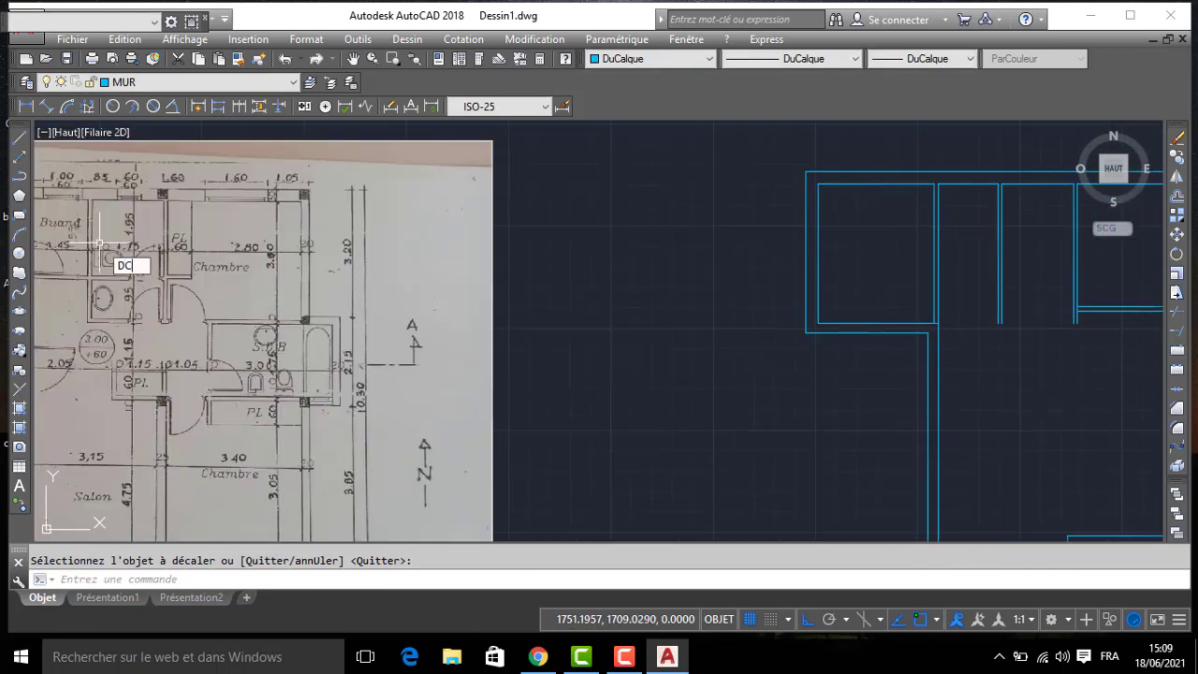
key(Return)
text(195)
key(Return)
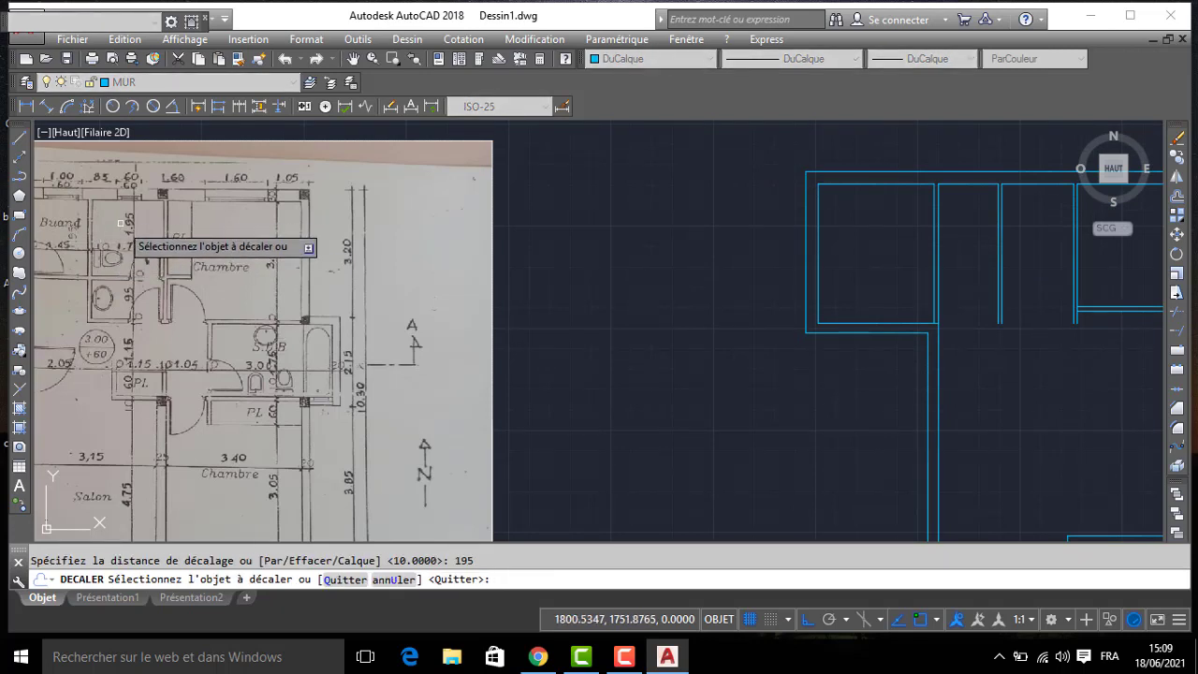
click(1008, 187)
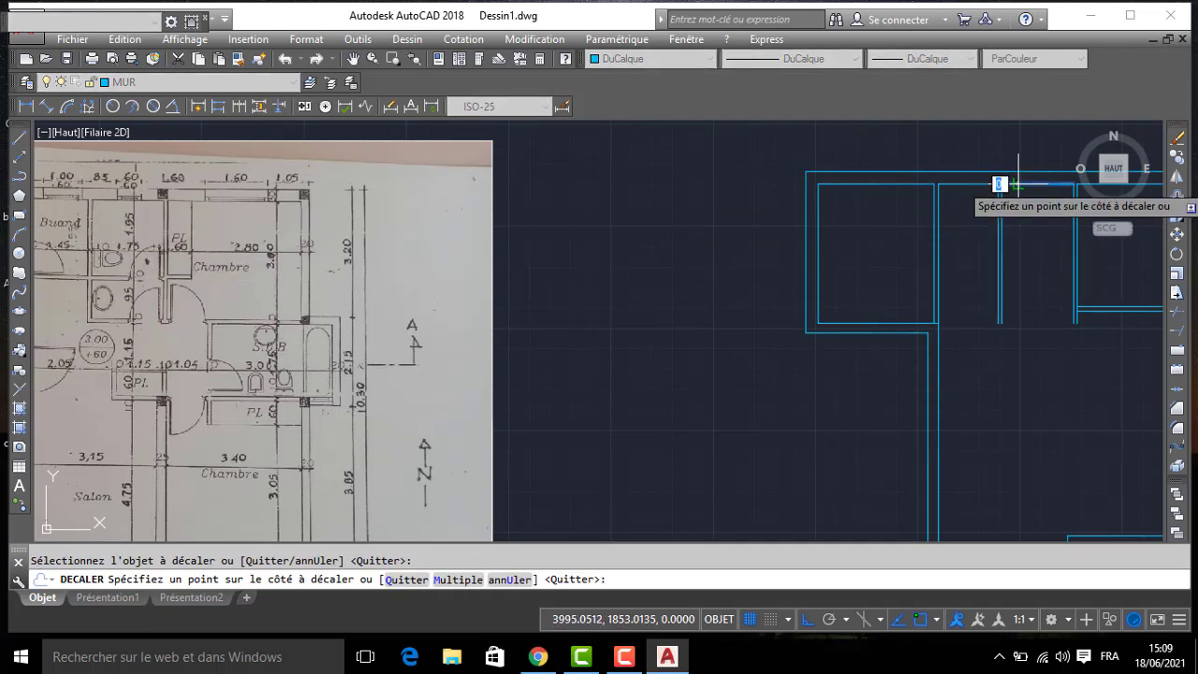
click(1024, 219)
key(Return)
key(Return)
- Offset the toilet's south partition line 10 to the south to give the partition its thickness
text(10)
key(Return)
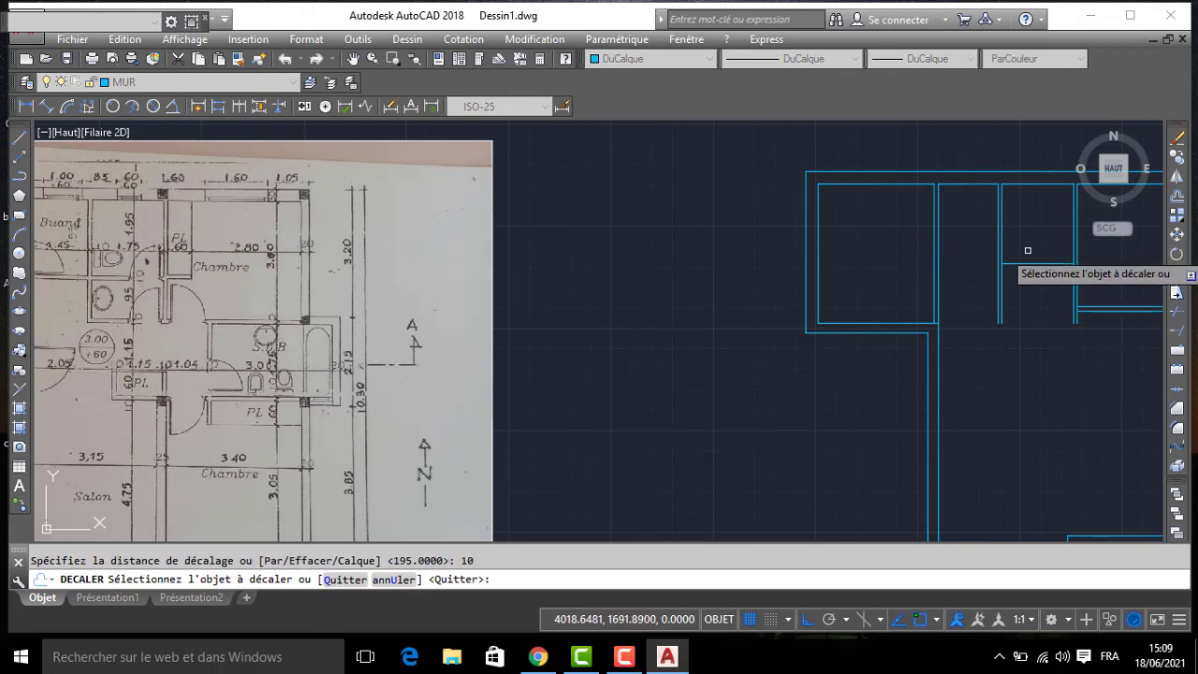
click(1024, 264)
click(1027, 278)
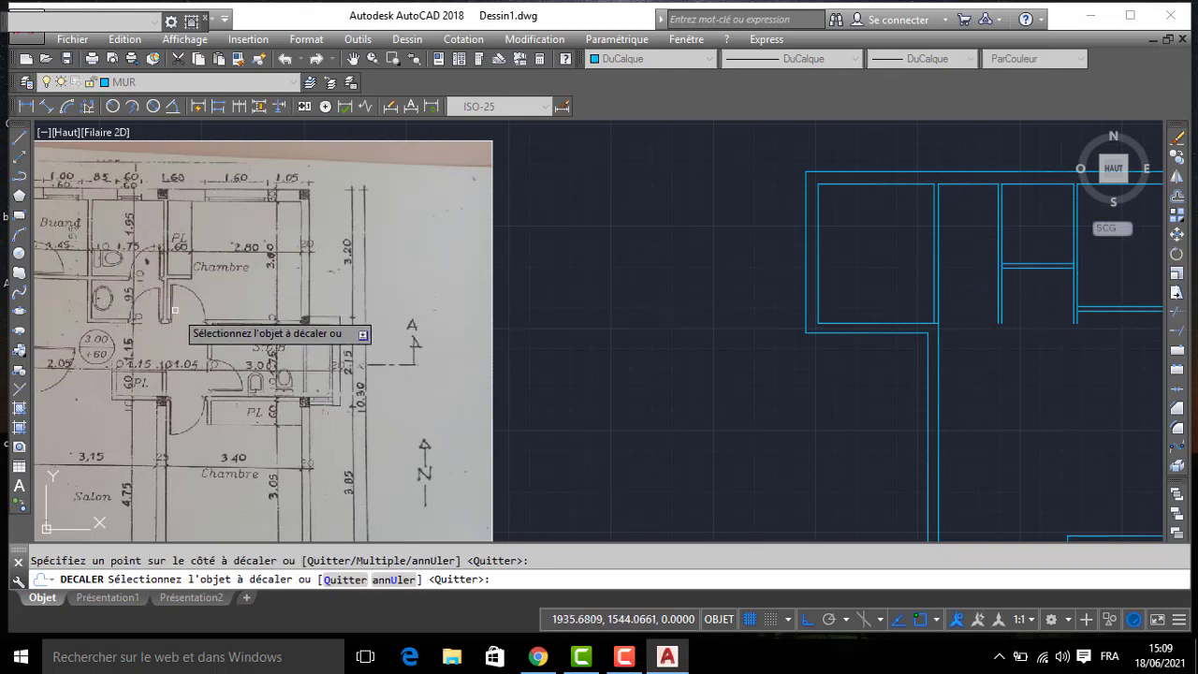
key(Return)
key(Return)
- Offset the lower face of the toilet's south partition 95 to the south for the washroom's far side
text(95)
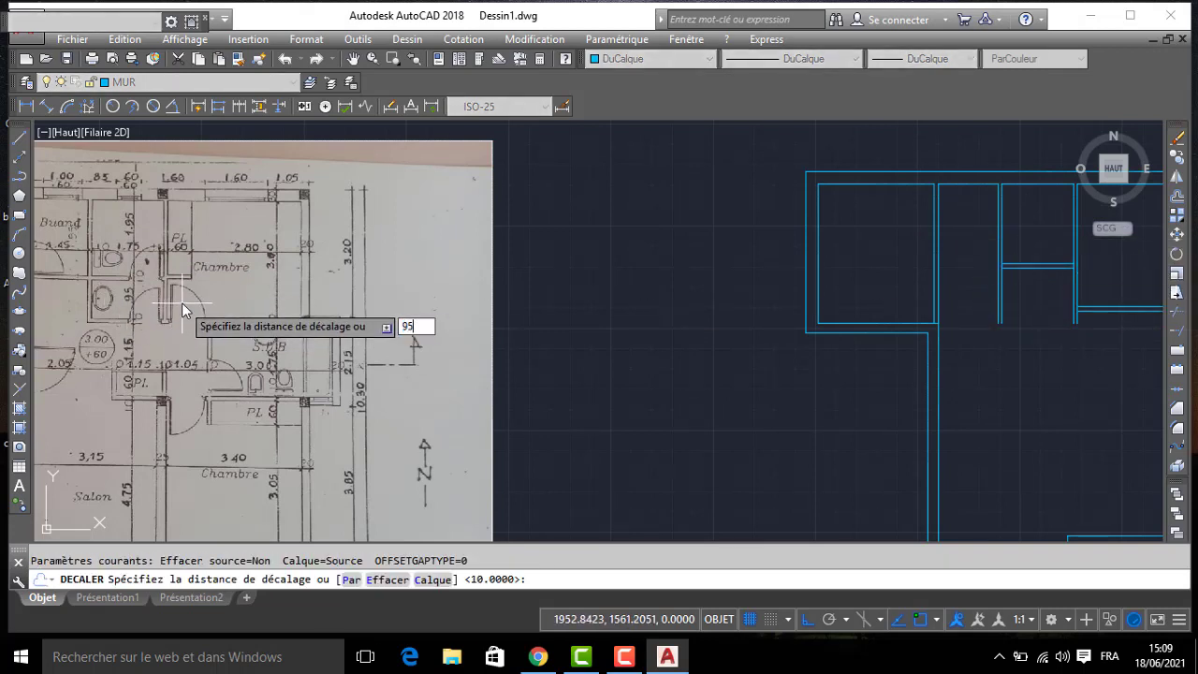
key(Return)
click(1053, 263)
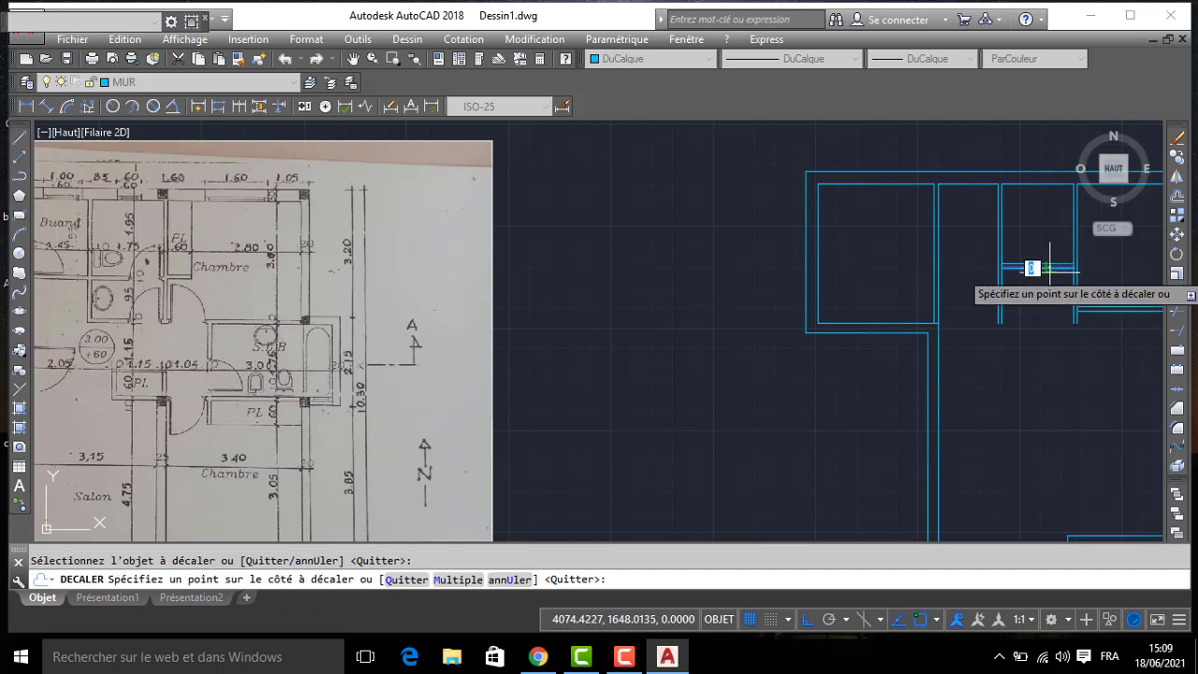
click(1039, 297)
key(Return)
key(Return)
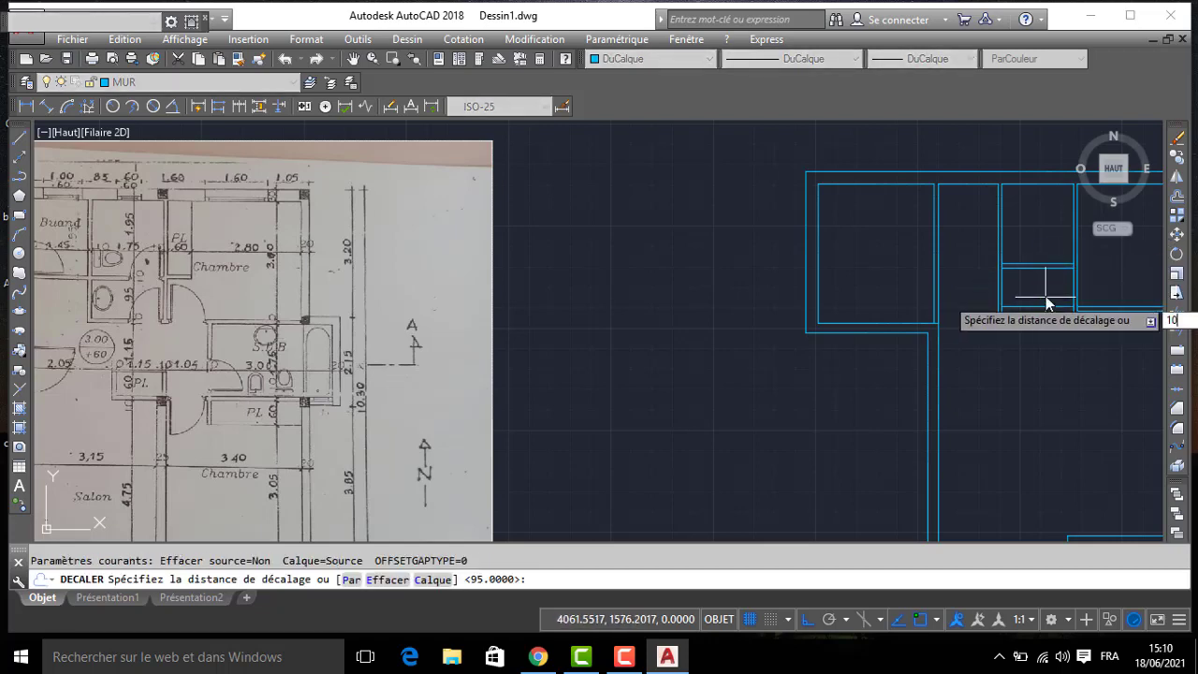
- Offset the washroom's south partition line 10 to the south for its outer face
text(10)
key(Return)
click(1038, 306)
click(1042, 324)
middle_drag(1041, 324, 1063, 292)
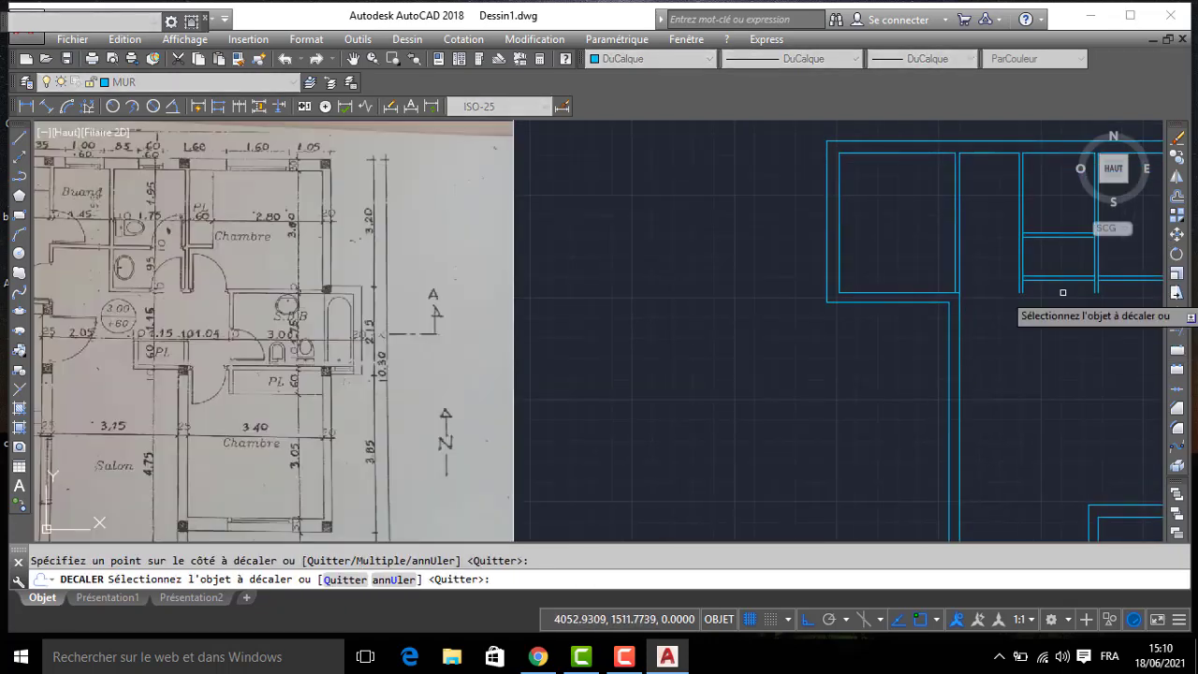
key(Return)
- Extend the washroom's lowest partition line west to the outer face of its west partition
text(pr)
key(Return)
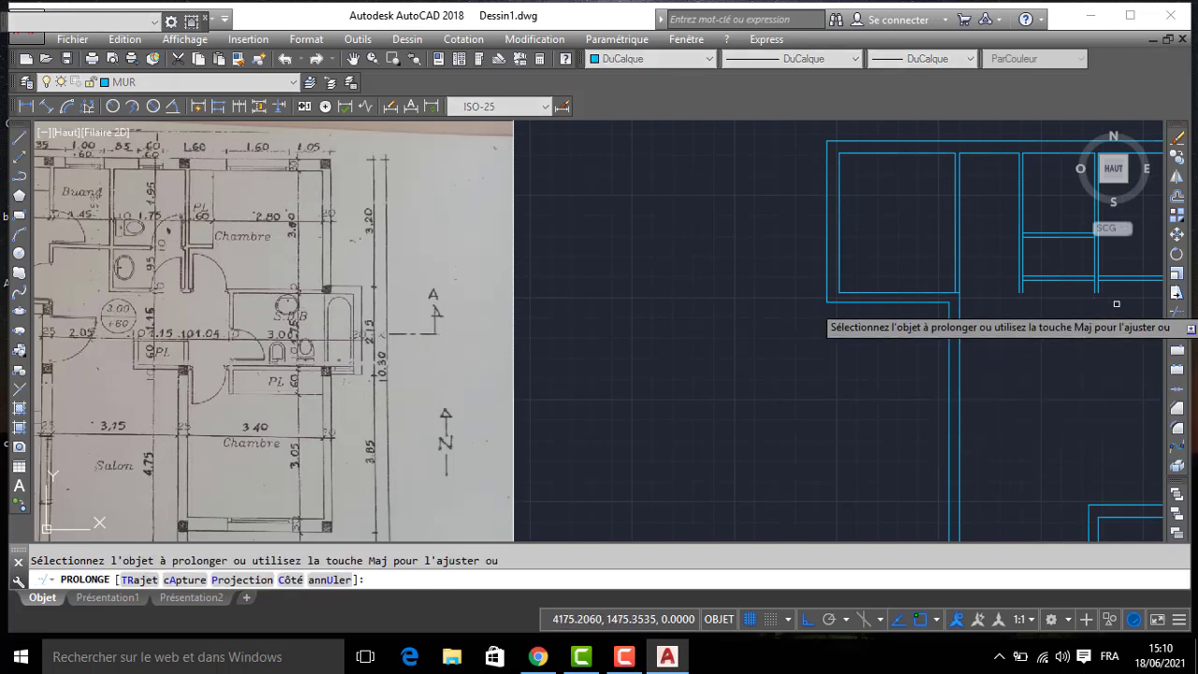
click(1040, 280)
key(Return)
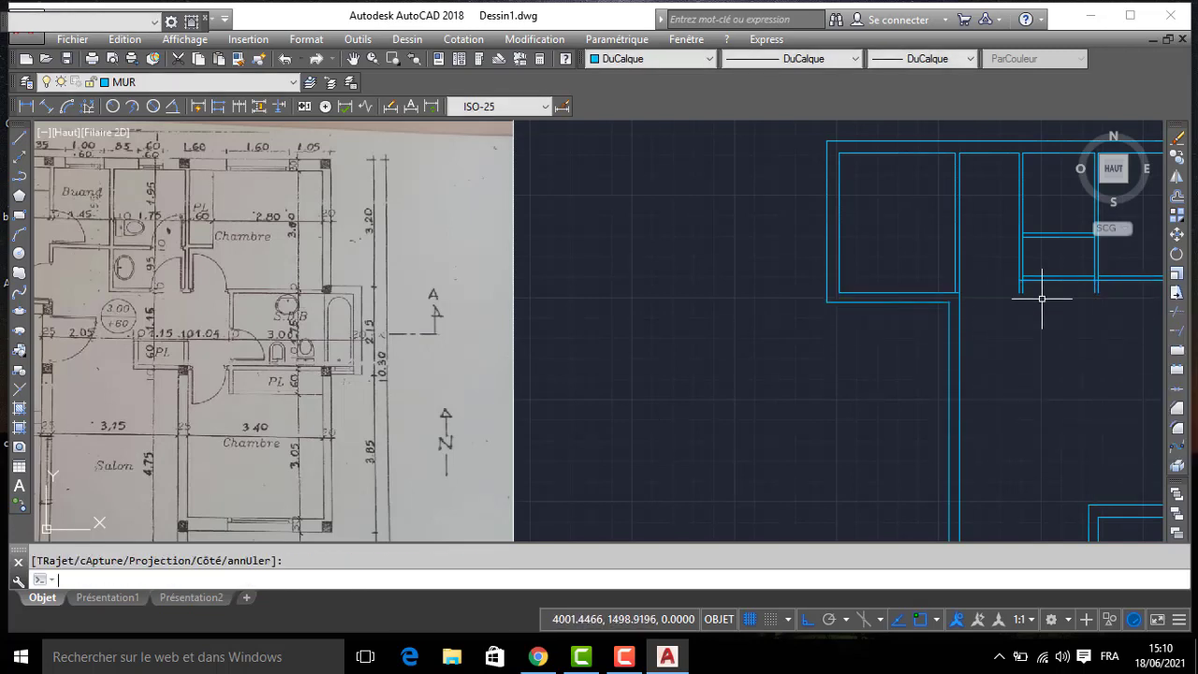
- Trim the ends of the washroom's vertical partition lines that stick out below its south partition
text(aj)
key(Return)
click(1124, 290)
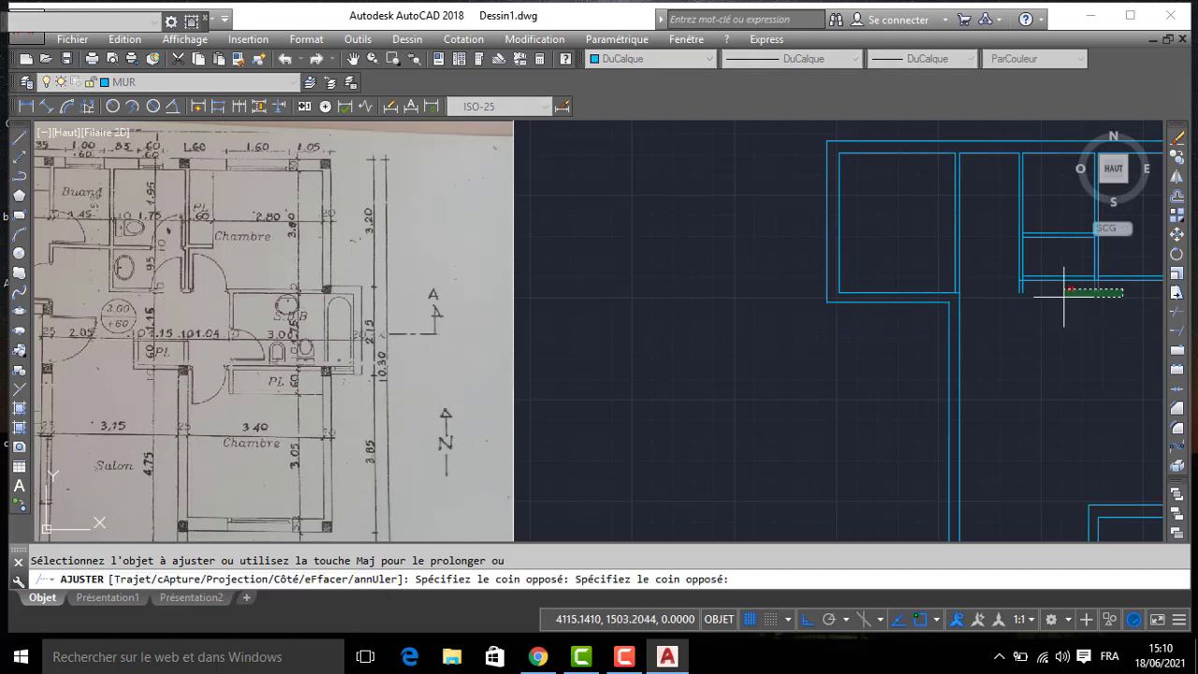
click(1007, 302)
key(Return)
middle_drag(995, 285, 862, 271)
scroll(870, 268, up, 4)
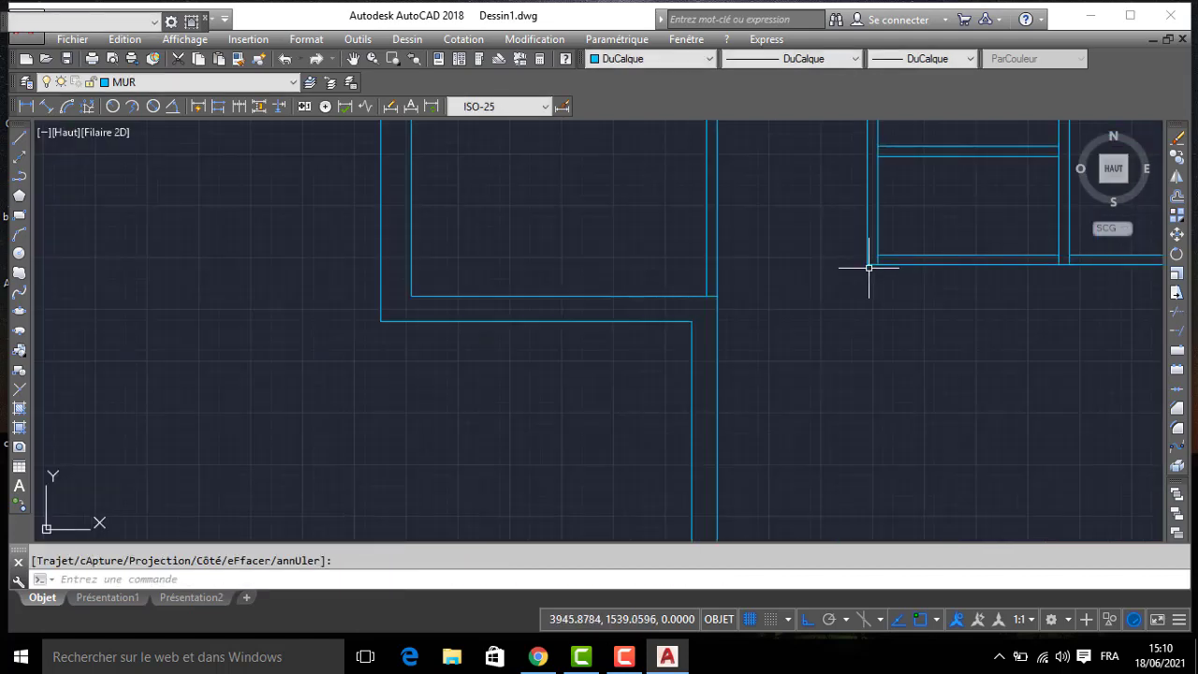
key(Return)
click(880, 261)
scroll(1055, 262, up, 2)
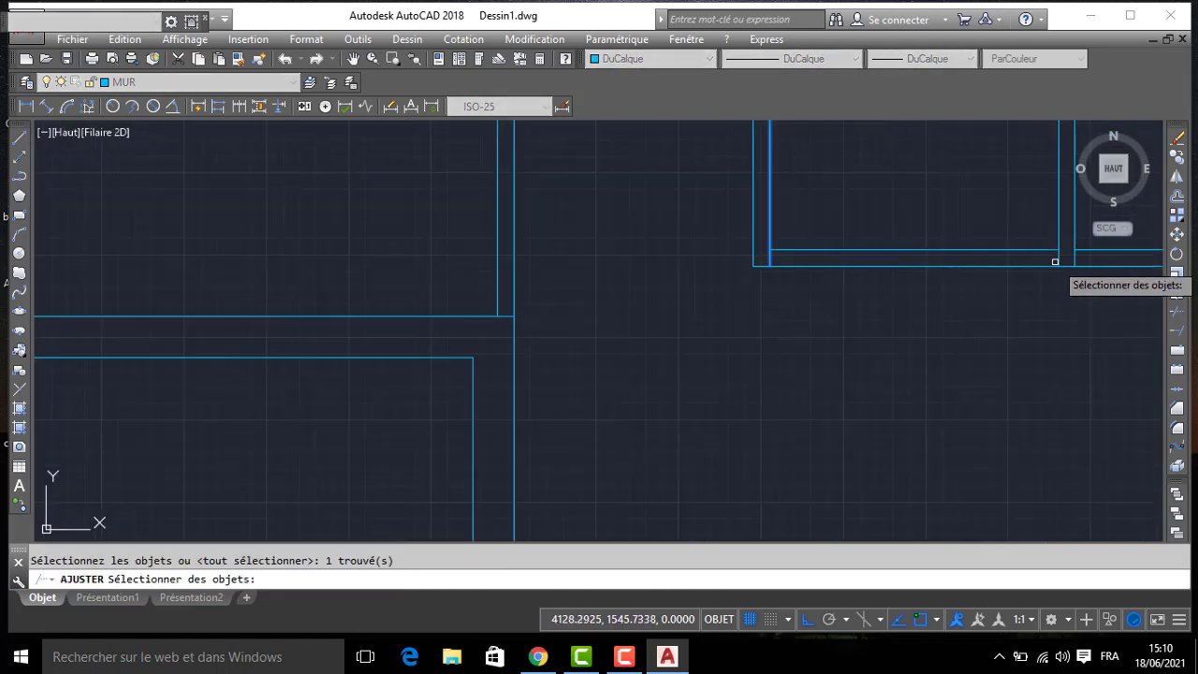
key(Return)
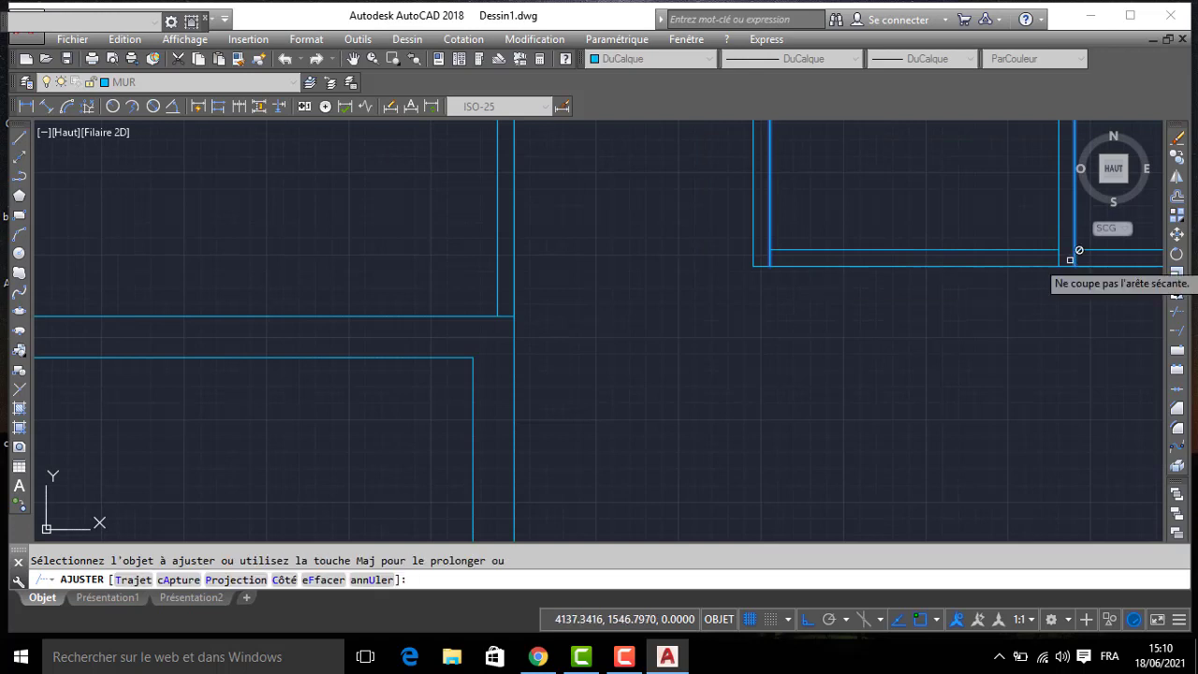
key(Escape)
- Trim the overlapping line pieces inside the partition corners and junctions around the toilet and washroom
text(aj)
key(Return)
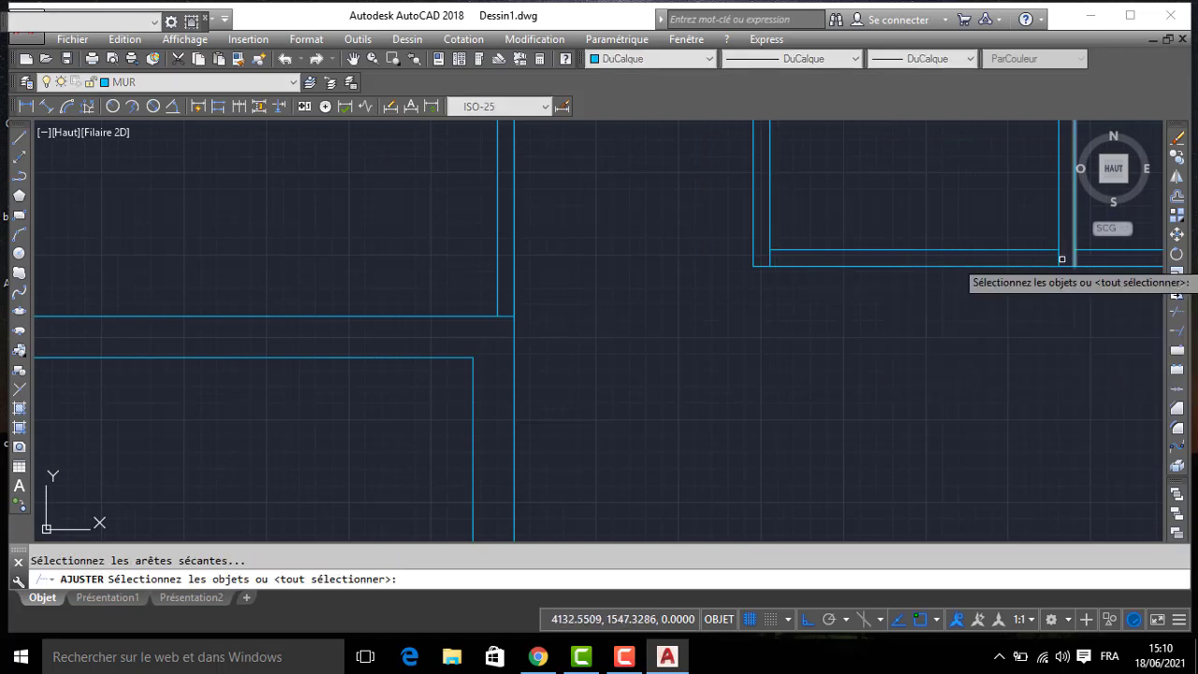
key(Return)
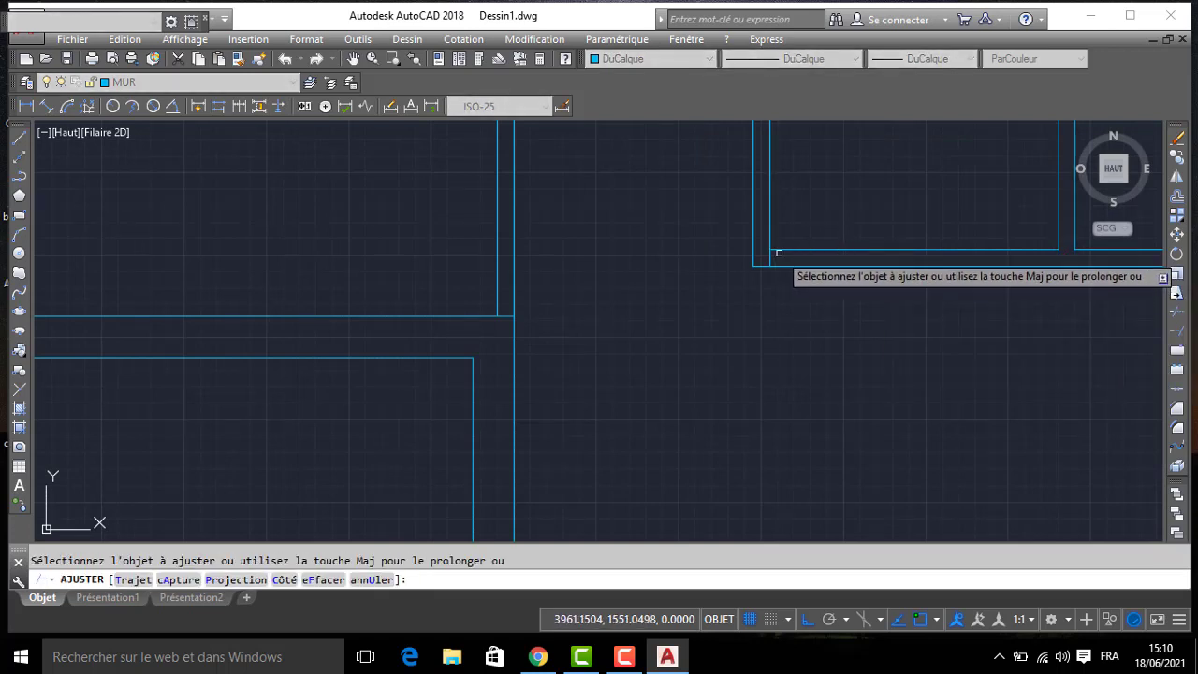
click(773, 258)
click(760, 251)
scroll(759, 250, down, 4)
middle_drag(757, 242, 808, 319)
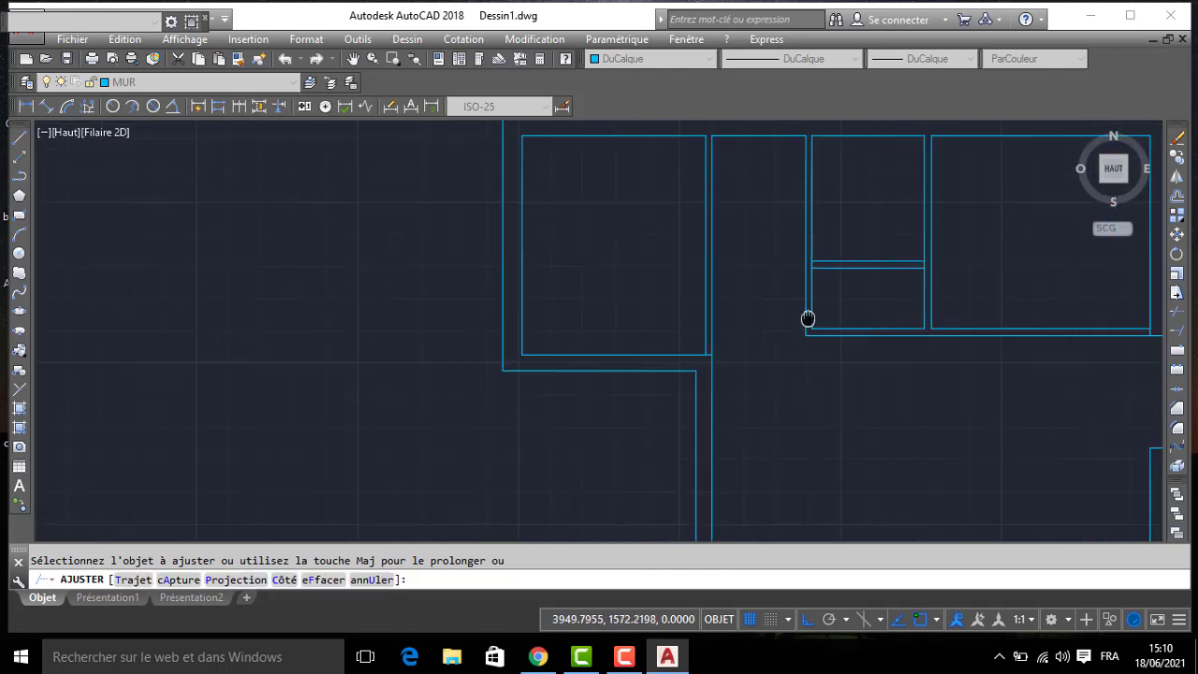
scroll(804, 283, up, 2)
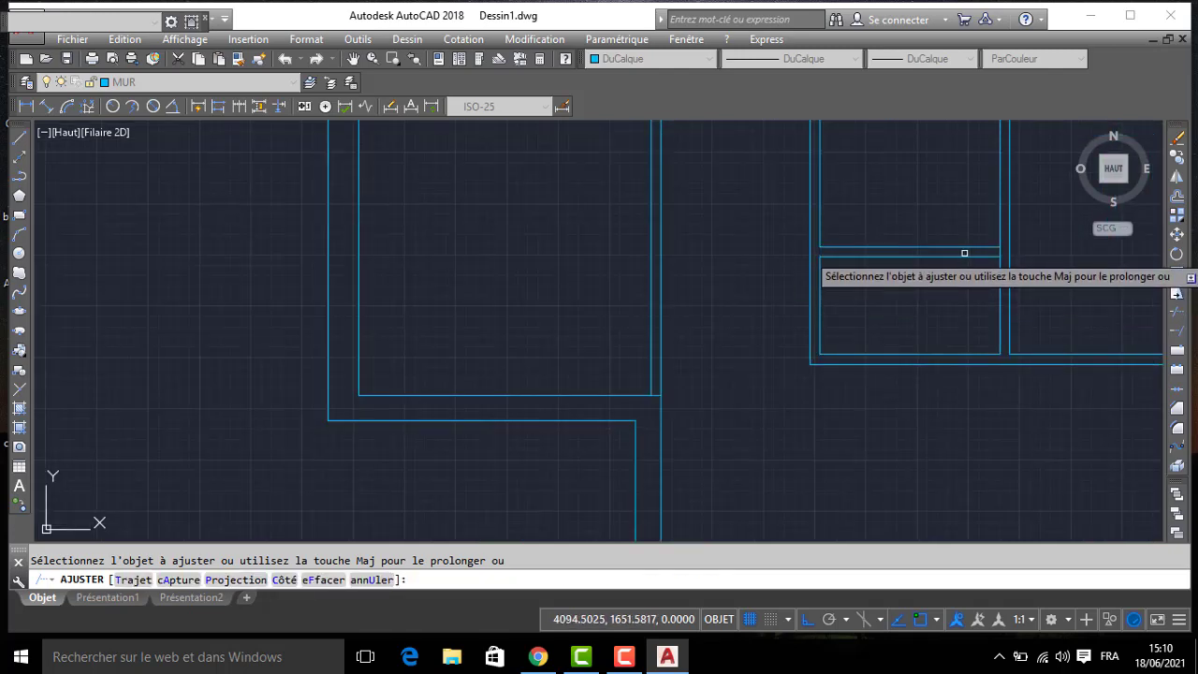
key(Return)
- Extend both lines of the partition between toilet and washroom west to the laundry's west partition
scroll(676, 240, down, 4)
middle_drag(628, 244, 671, 255)
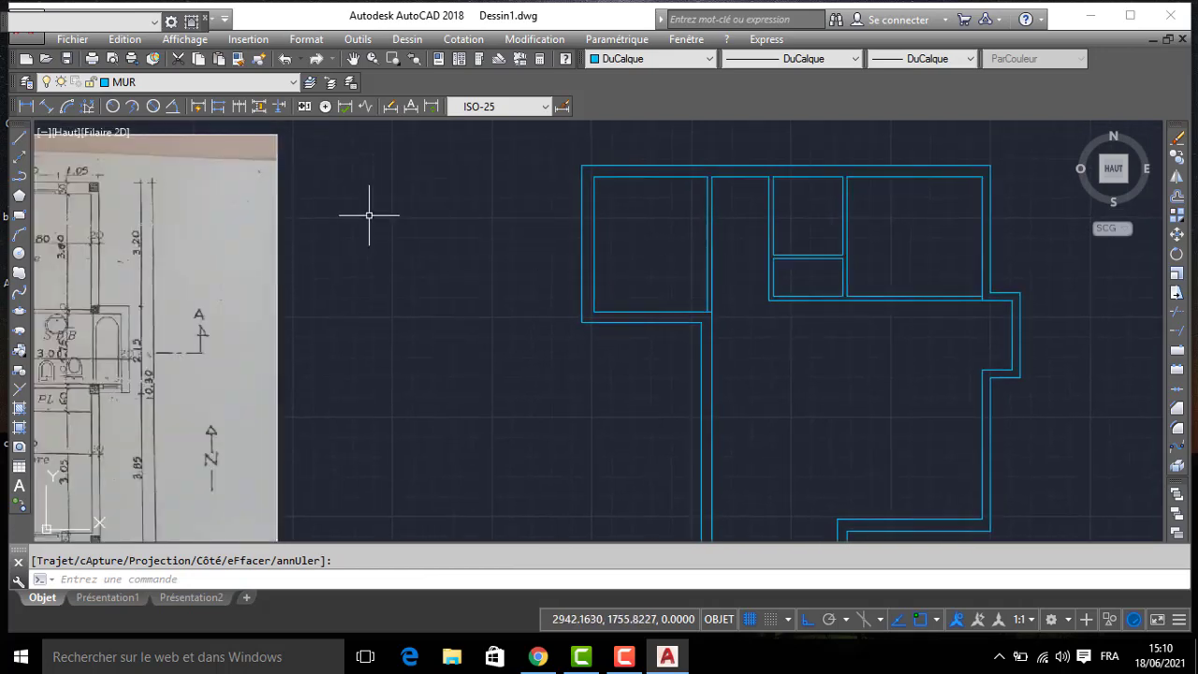
middle_drag(308, 214, 626, 220)
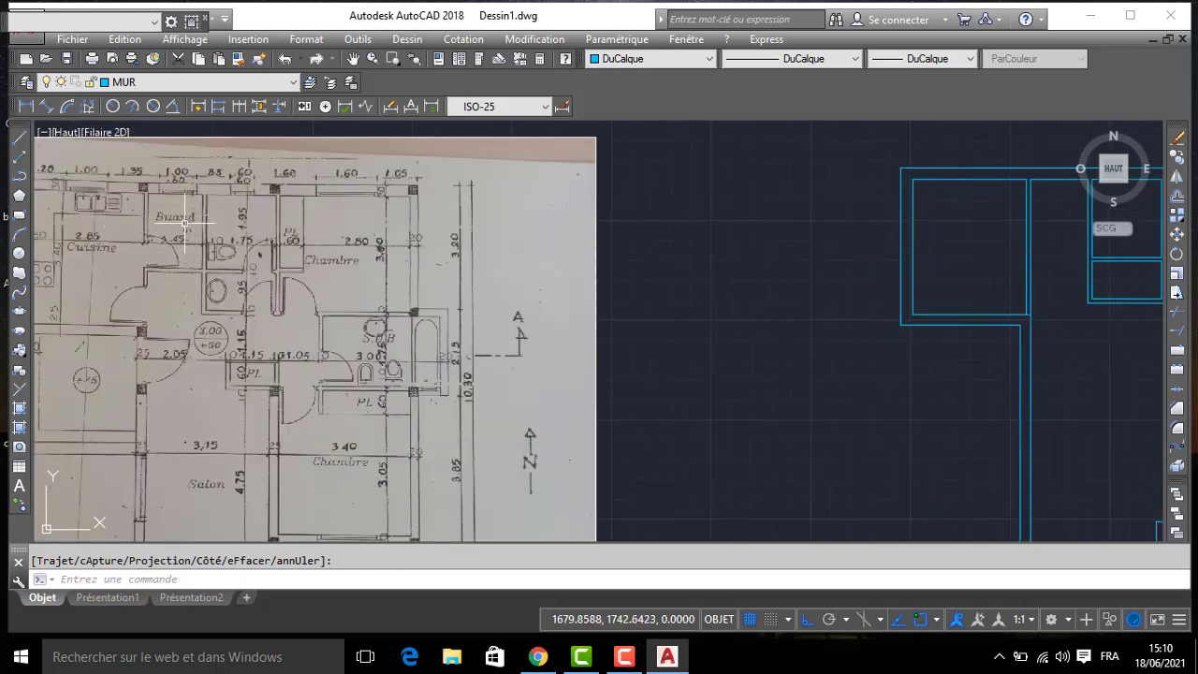
scroll(226, 271, up, 2)
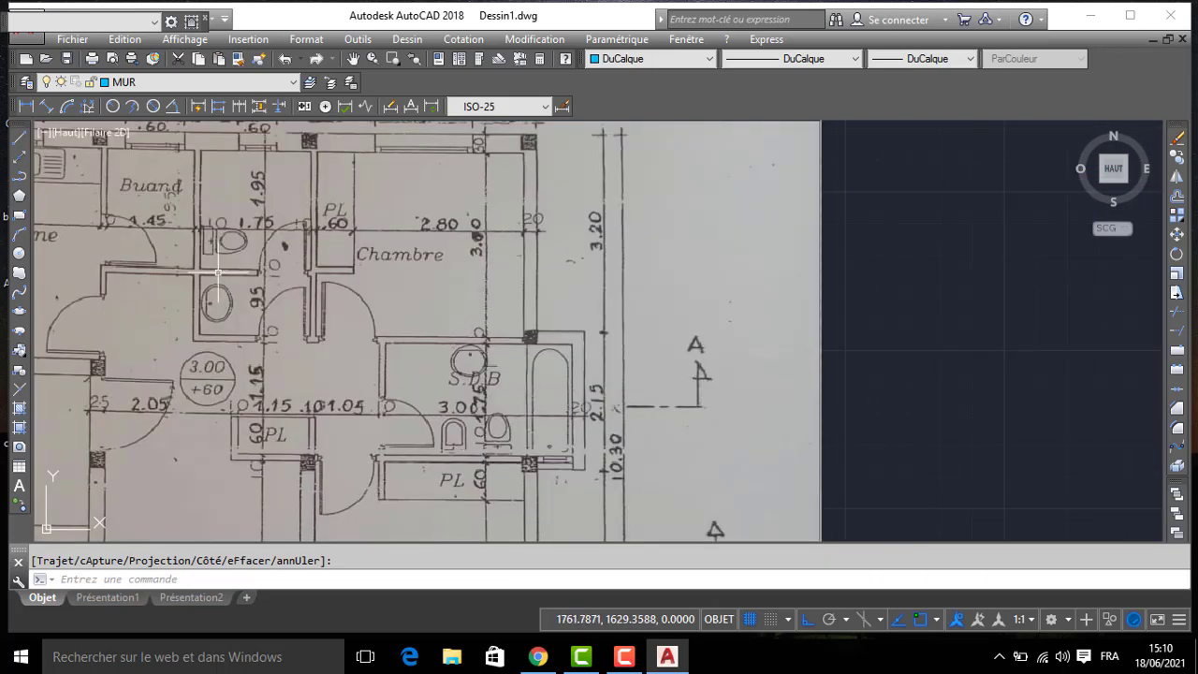
scroll(250, 269, down, 2)
middle_drag(554, 260, 380, 277)
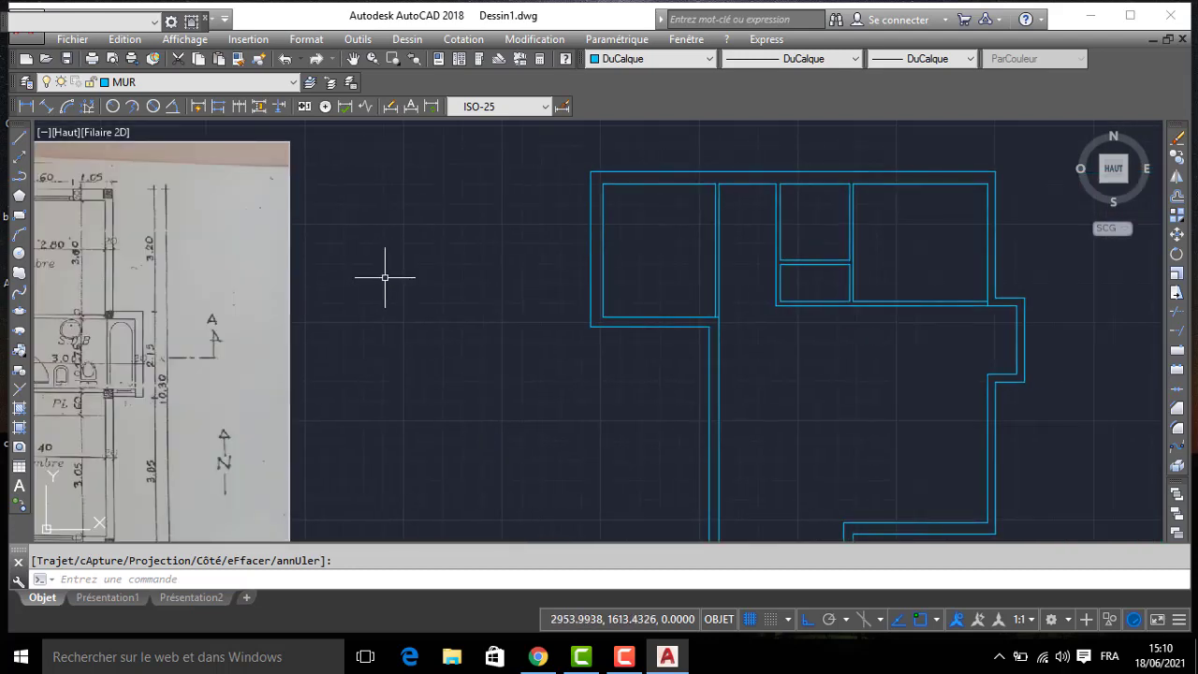
text(R)
key(Return)
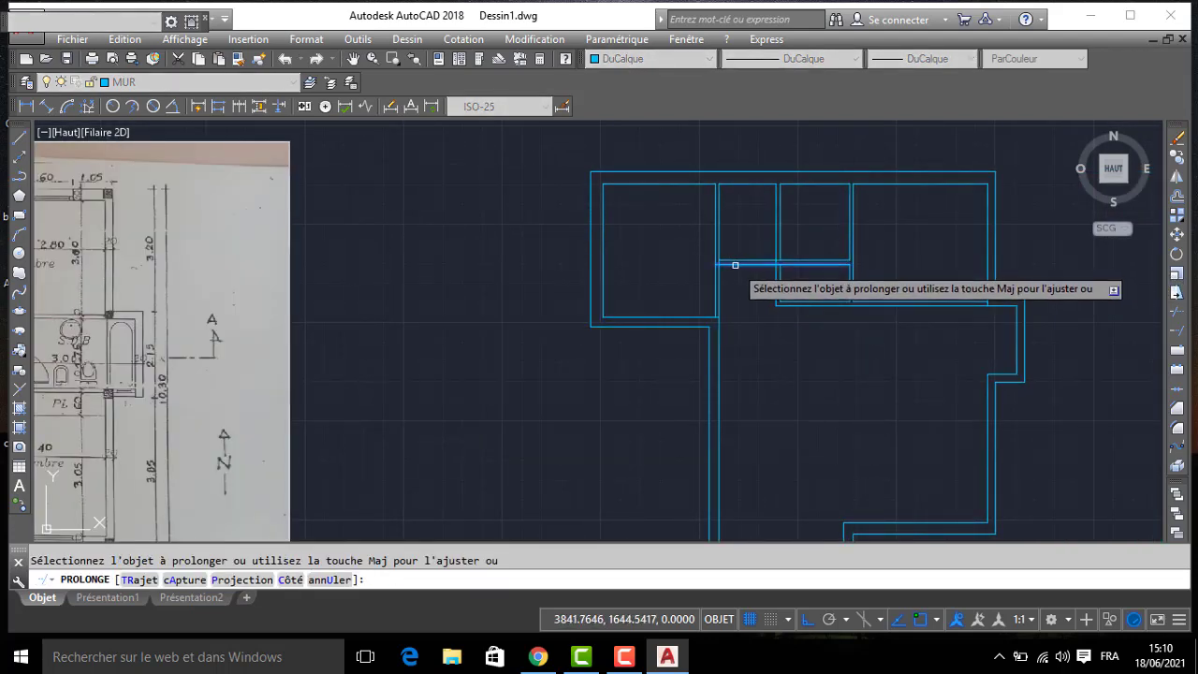
key(Escape)
- Trim the overlapping line pieces where the laundry's south partition crosses the toilet's west partition
text(aj)
key(Return)
scroll(777, 267, up, 5)
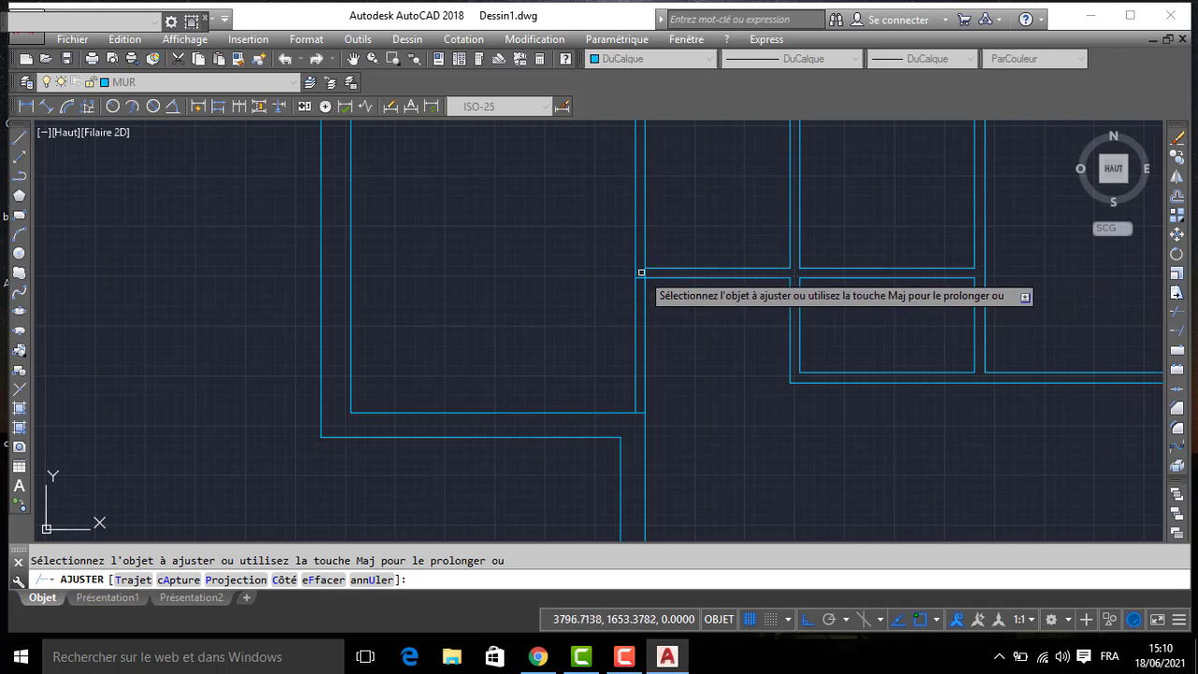
scroll(644, 272, down, 5)
key(Escape)
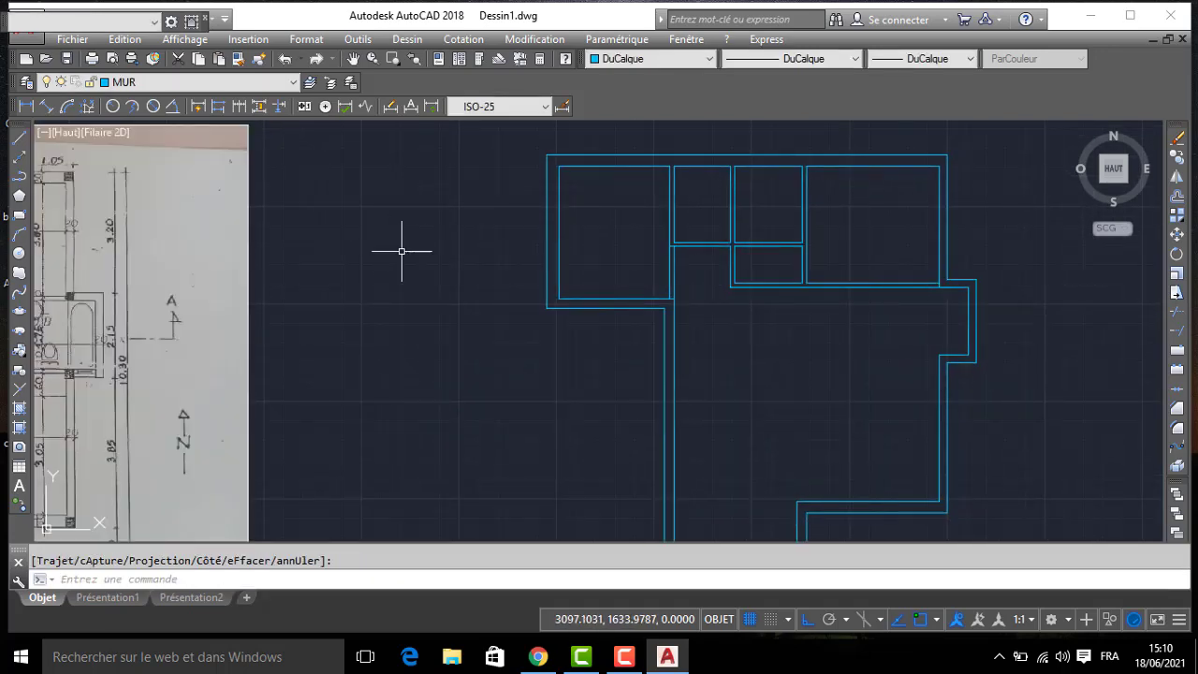
- Examine the bathroom, closet and hallway dimensions on the photographed plan
scroll(527, 247, down, 4)
scroll(352, 235, up, 4)
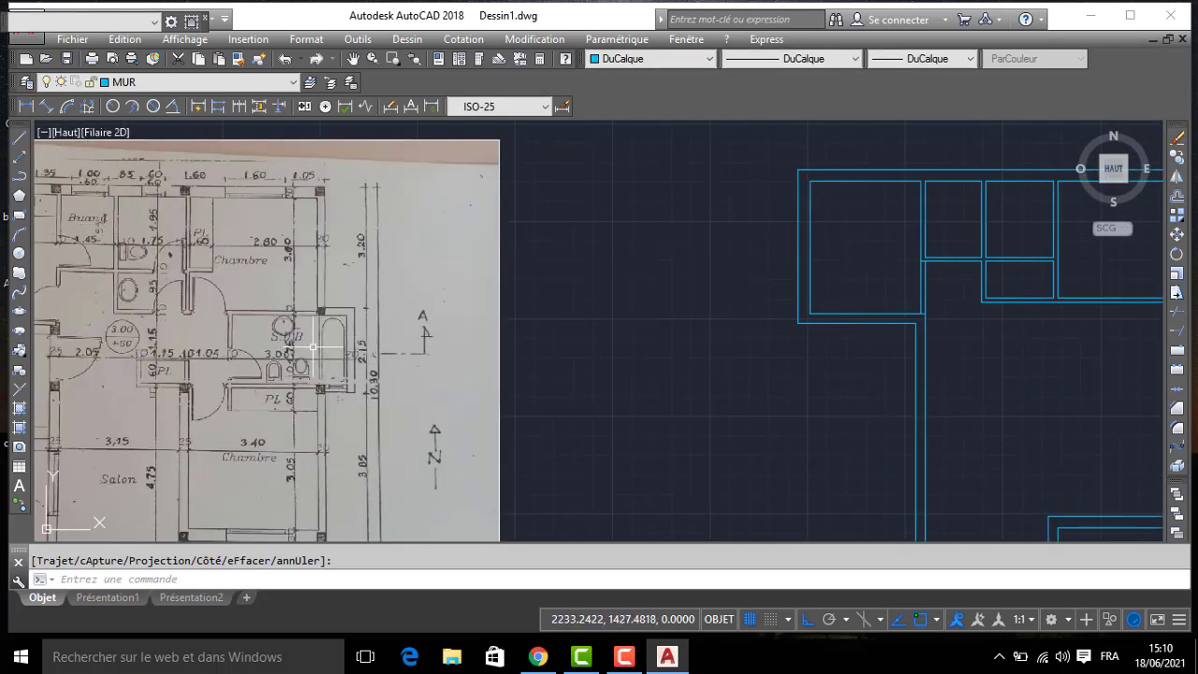
scroll(313, 281, up, 3)
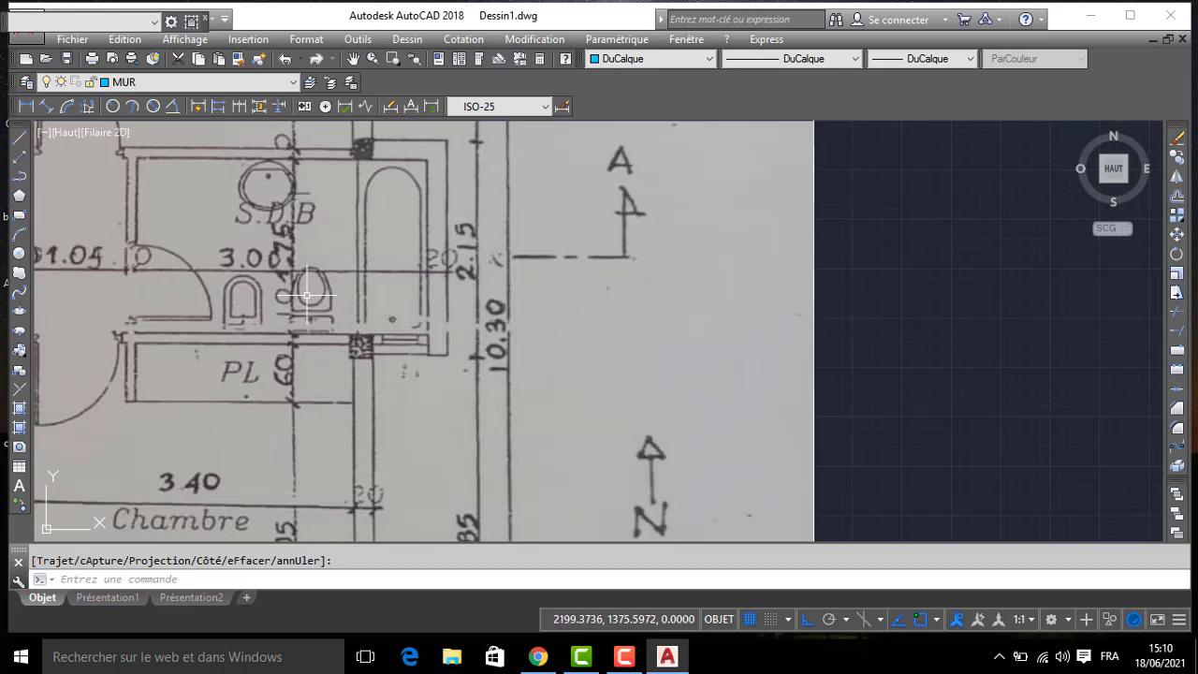
scroll(306, 296, down, 1)
scroll(370, 307, down, 2)
middle_drag(783, 303, 435, 298)
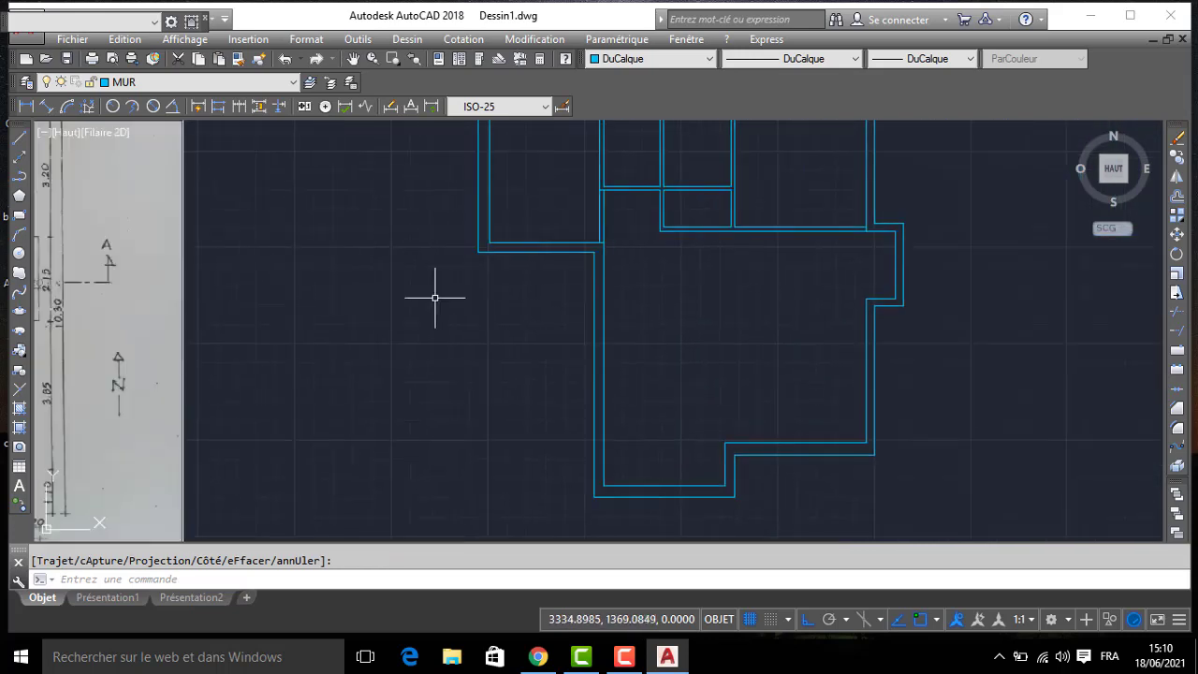
middle_drag(327, 313, 734, 307)
middle_drag(393, 286, 458, 276)
scroll(458, 276, up, 2)
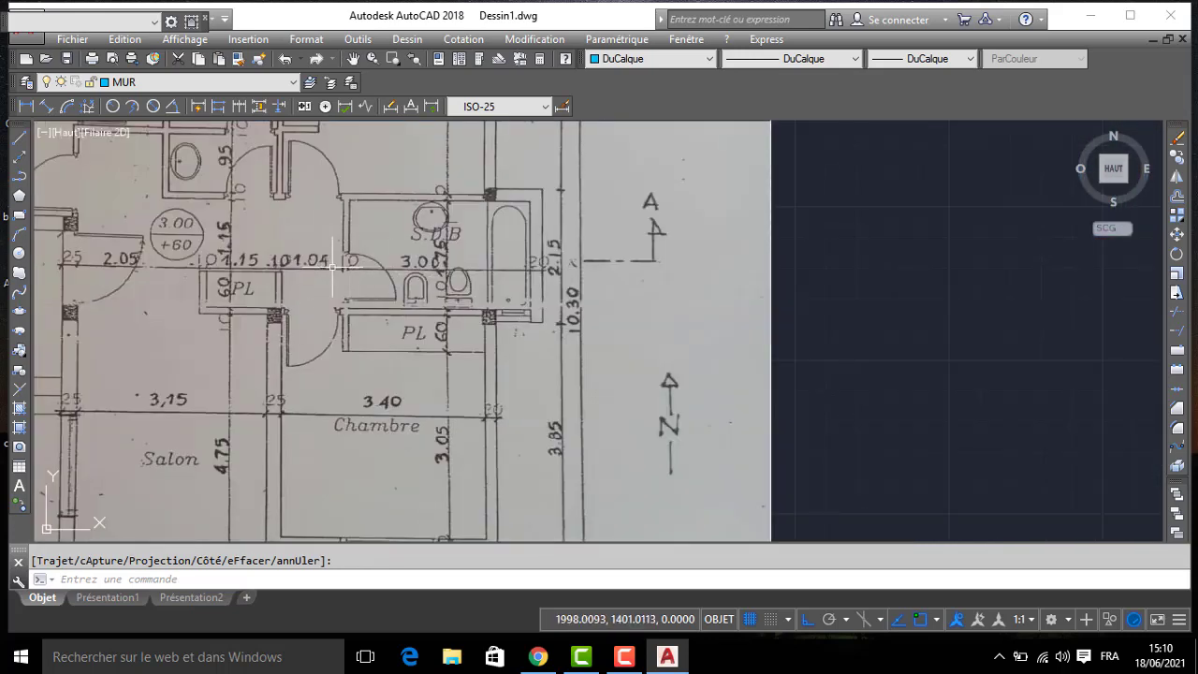
scroll(697, 289, down, 3)
- Offset the lower face of the upper bedroom's south partition 175 to the south for the bathroom's south side
middle_drag(1150, 299, 526, 263)
scroll(515, 243, up, 2)
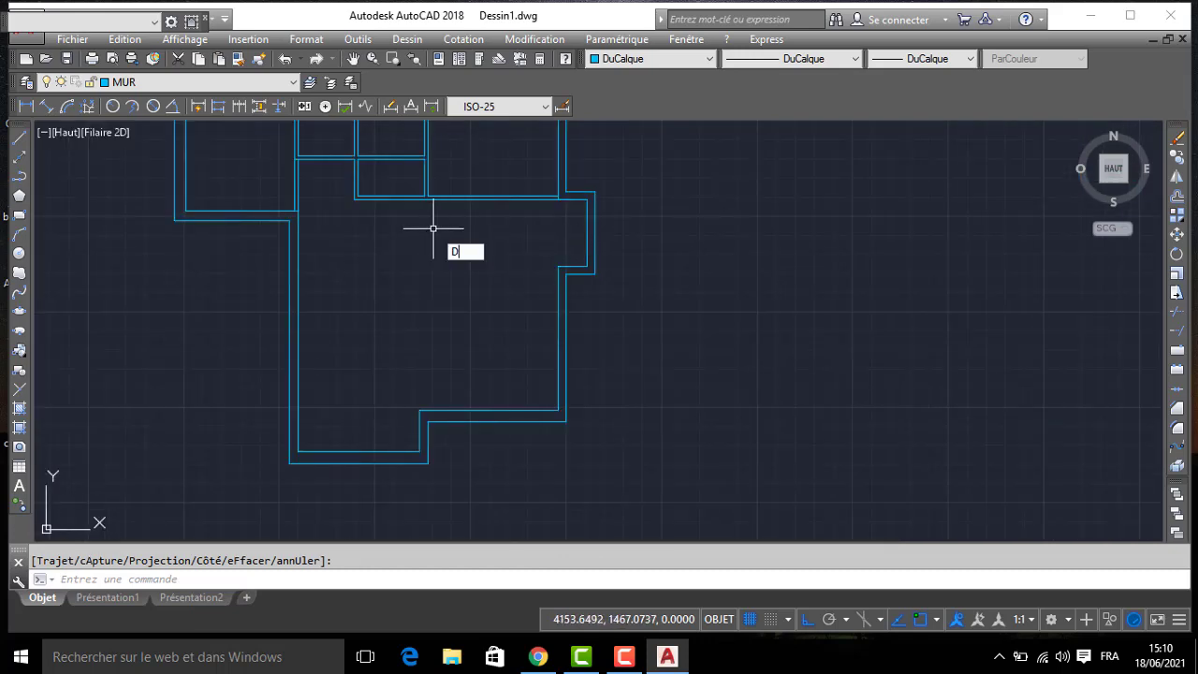
key(Return)
text(175)
key(Return)
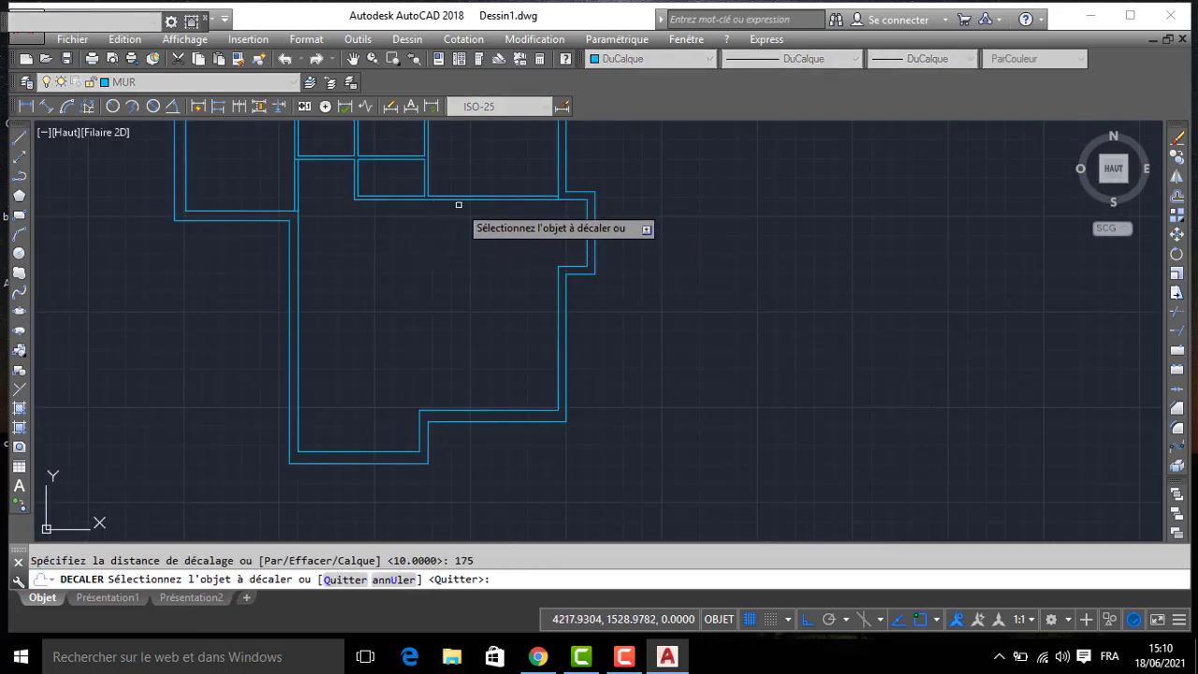
click(451, 198)
click(498, 277)
key(Return)
key(Return)
- Offset the bathroom's south partition line 10 to the south to give the partition its thickness
text(10)
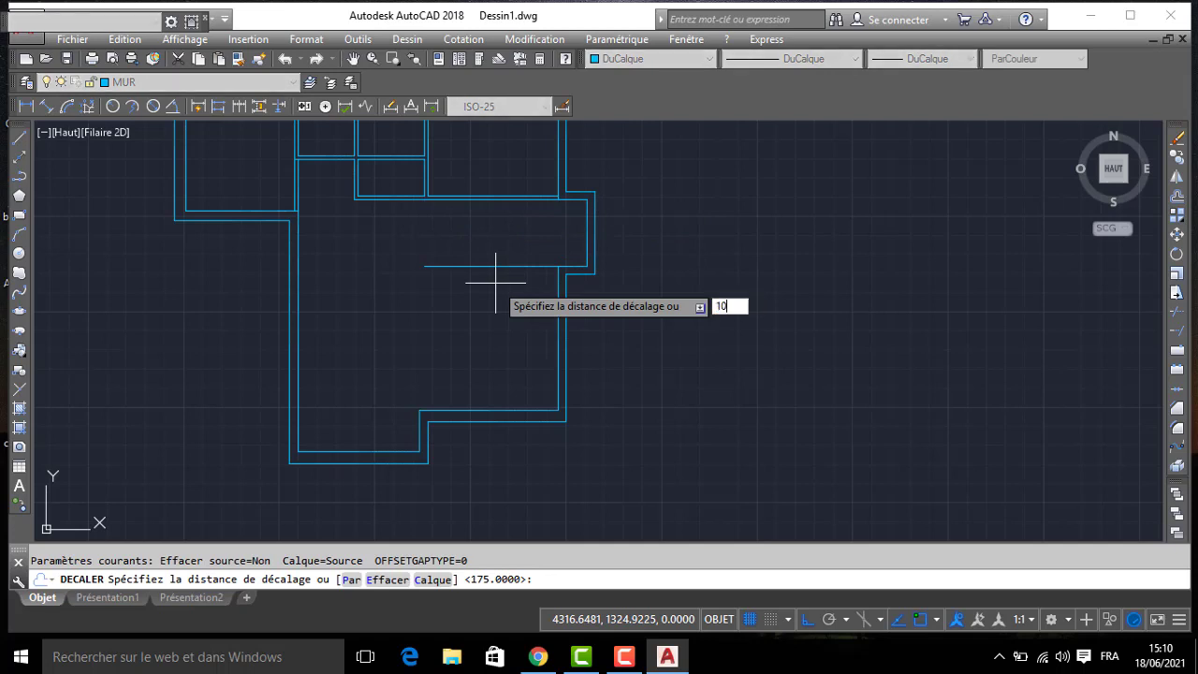
key(Return)
click(496, 268)
click(494, 292)
key(Return)
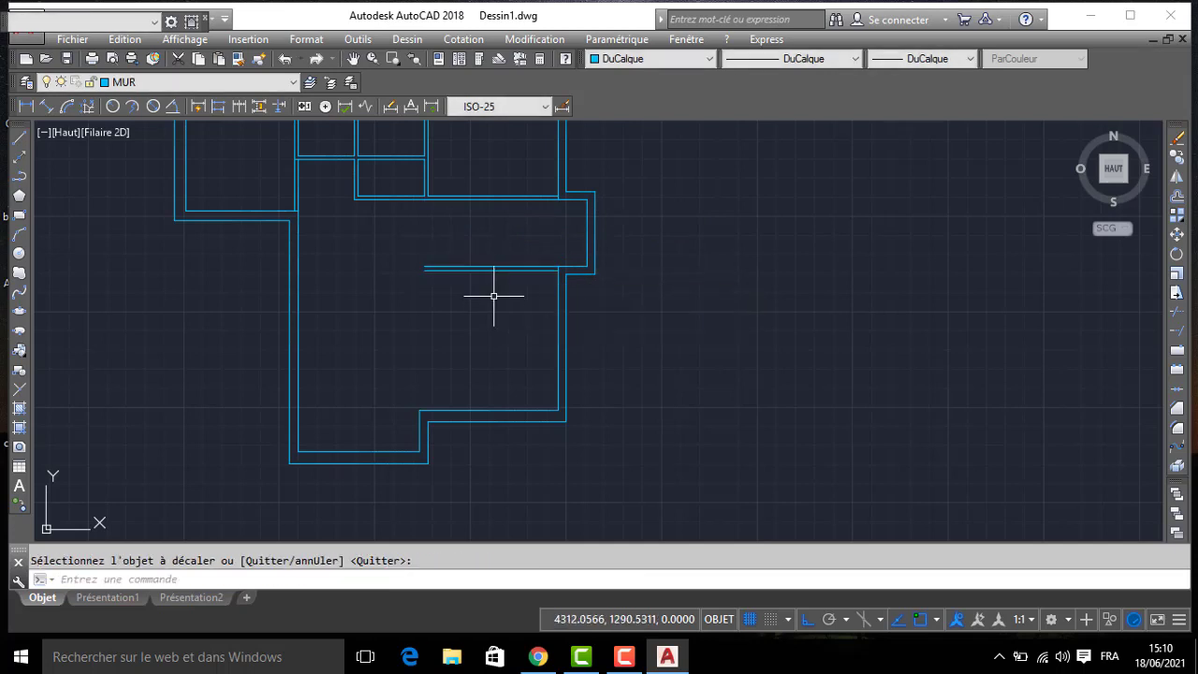
- Offset the bathroom's inner east wall line 300 to the west, and the resulting line 10 further west, for the west partition
key(Return)
text(300)
key(Return)
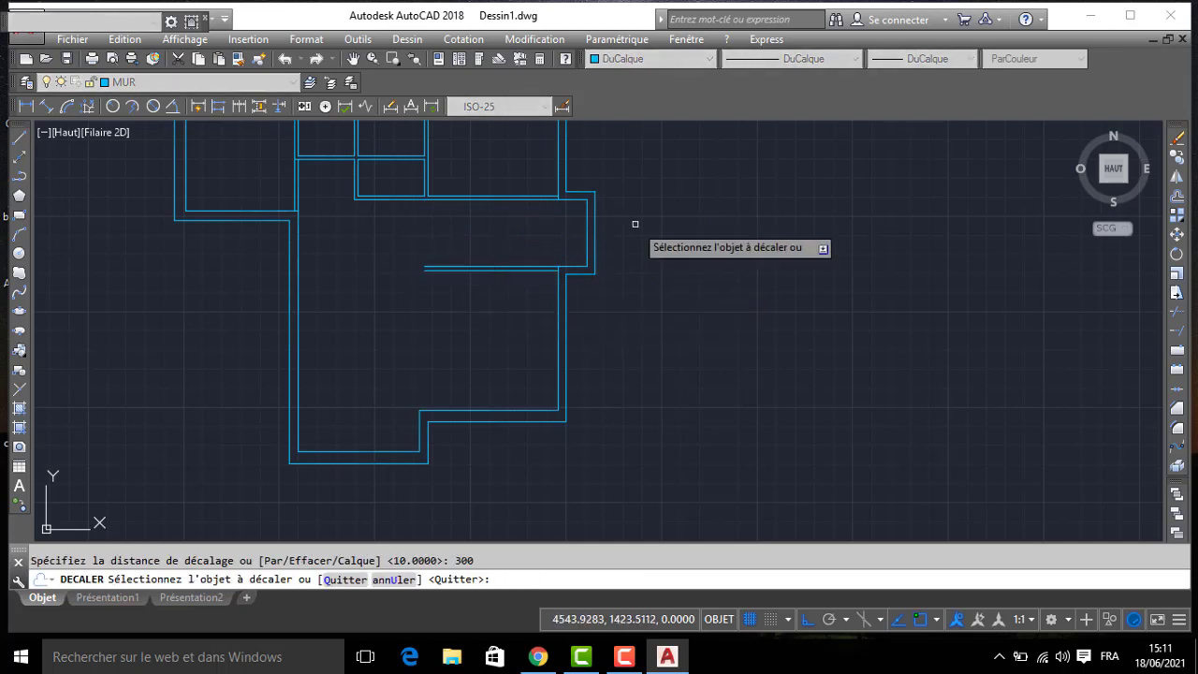
click(586, 227)
click(527, 230)
key(Return)
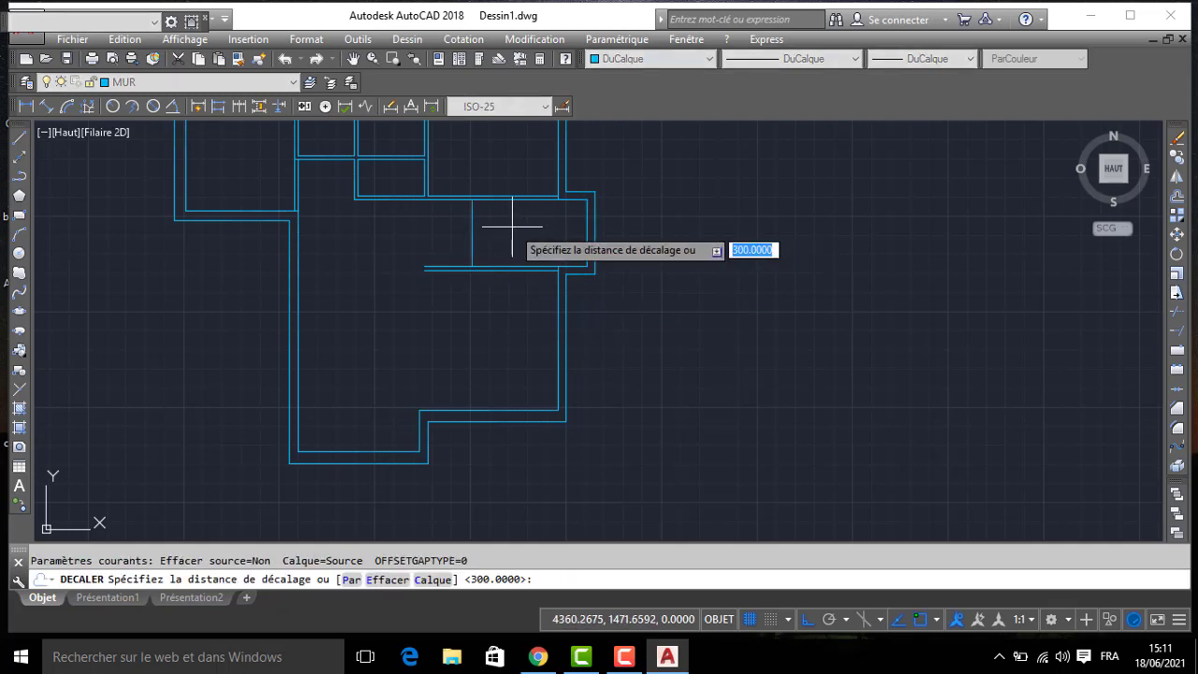
text(10)
key(Return)
click(444, 230)
key(Return)
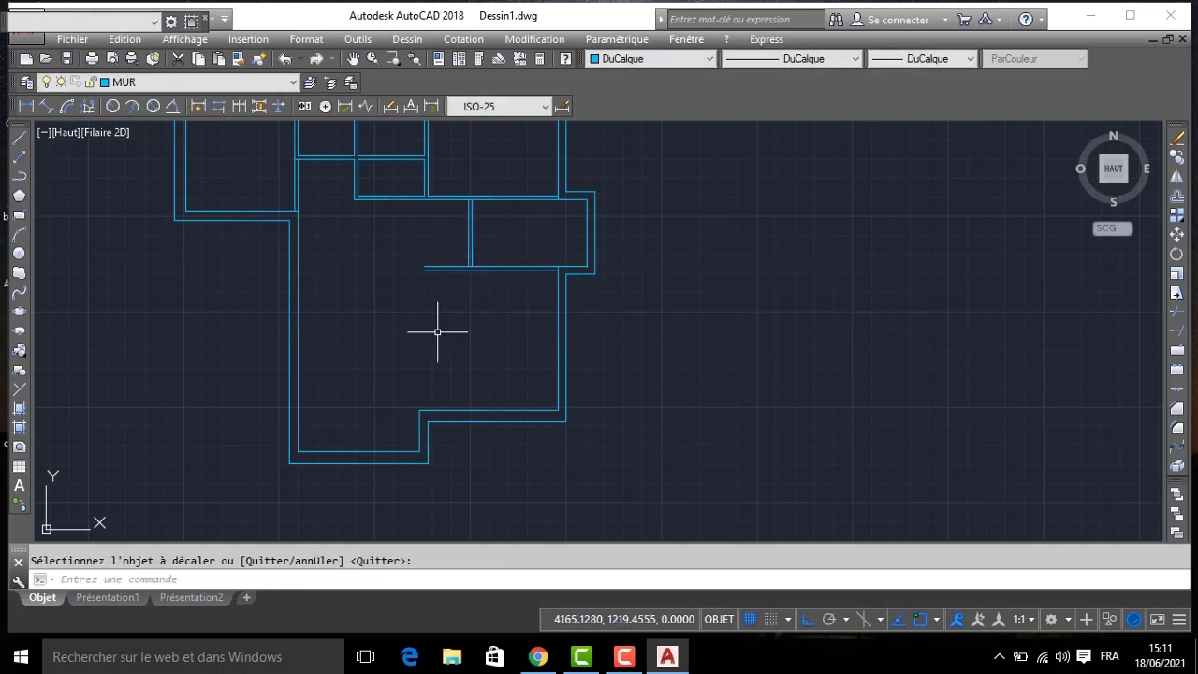
- Extend both lines of the wall between salon and lower bedroom north, and the bathroom's south partition west to that wall
middle_drag(432, 394, 557, 315)
text(PR)
key(Return)
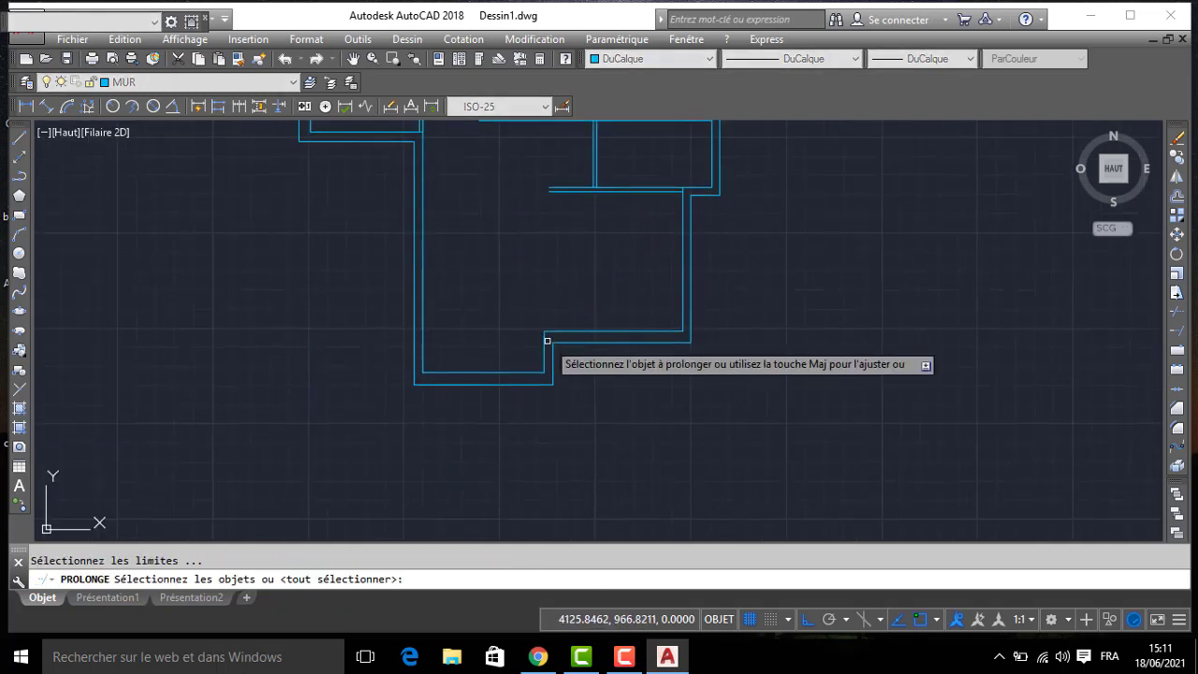
key(Return)
click(551, 339)
click(546, 332)
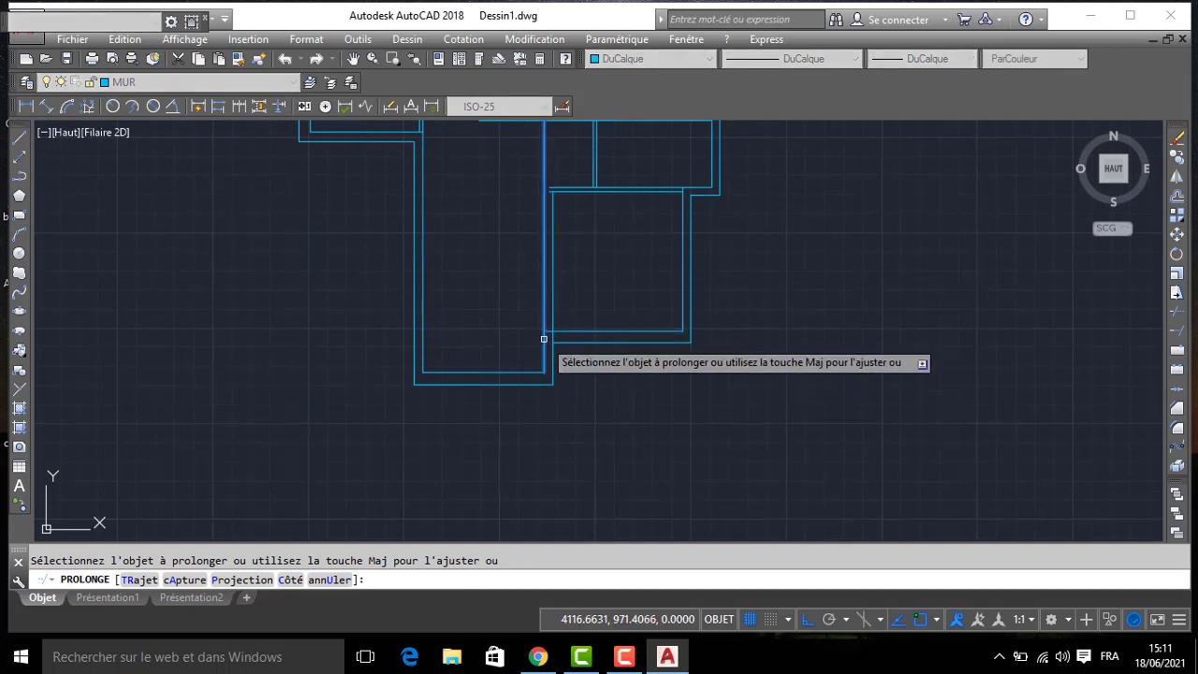
scroll(564, 184, up, 3)
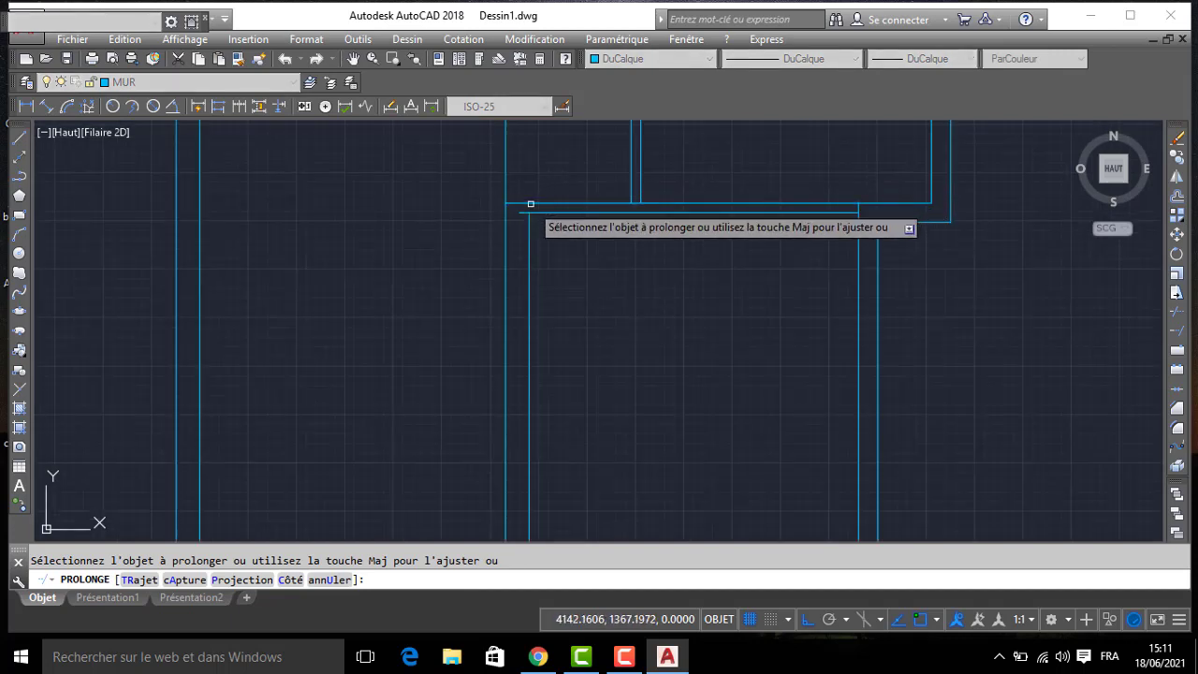
key(Return)
- Trim the overlapping line pieces at the salon wall's north corner and at both ends of the bathroom's west partition
text(AJ)
key(Return)
key(Return)
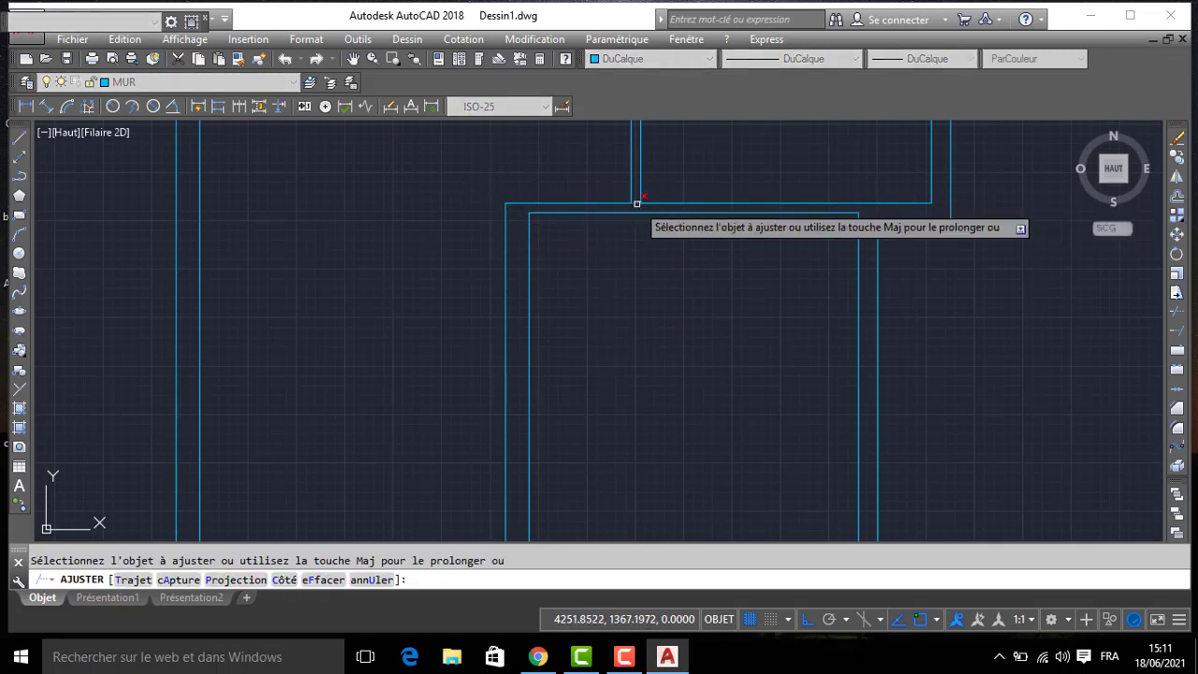
middle_drag(637, 201, 656, 368)
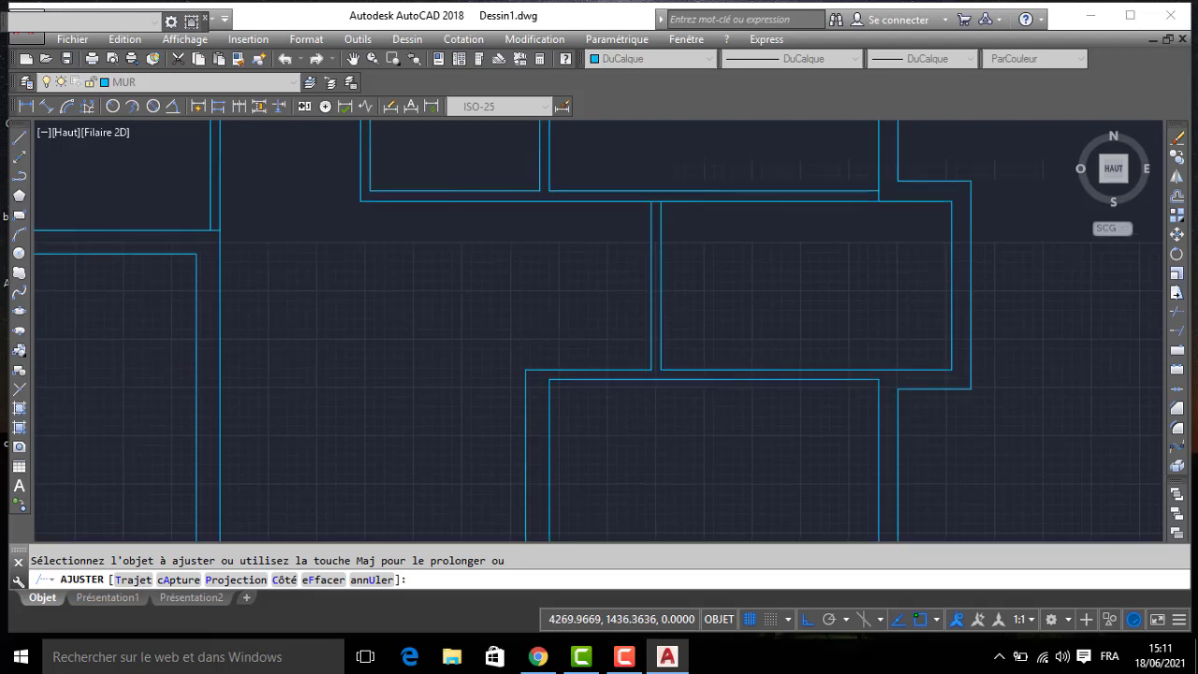
click(654, 203)
scroll(600, 234, down, 4)
middle_drag(597, 262, 790, 317)
key(Return)
- Examine the dimensions of the hallway closet (PL) beside the salon wall on the photographed plan
scroll(481, 327, down, 4)
middle_drag(479, 327, 663, 304)
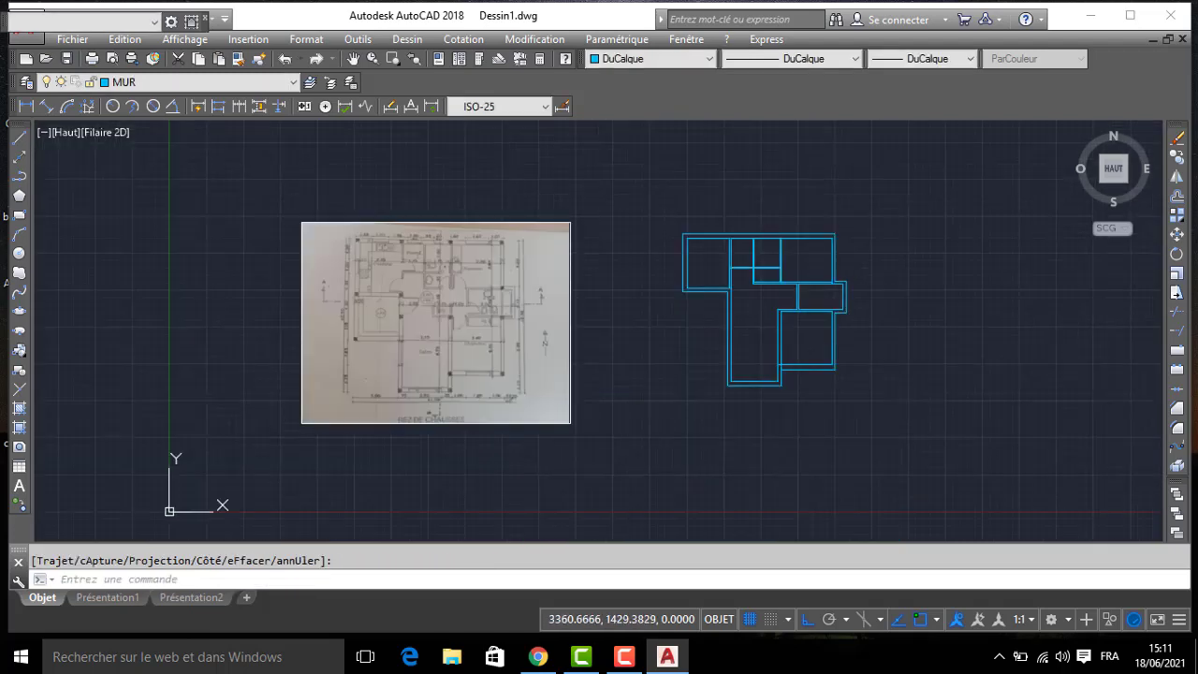
scroll(459, 339, up, 4)
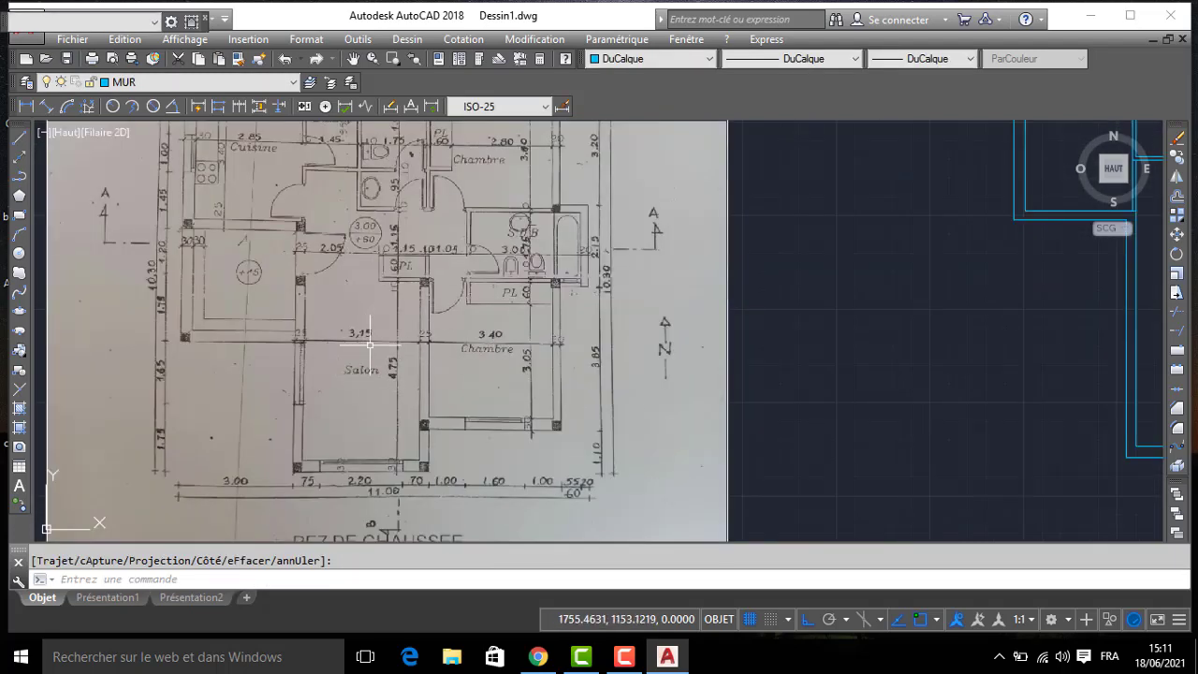
scroll(370, 344, down, 1)
scroll(440, 285, up, 4)
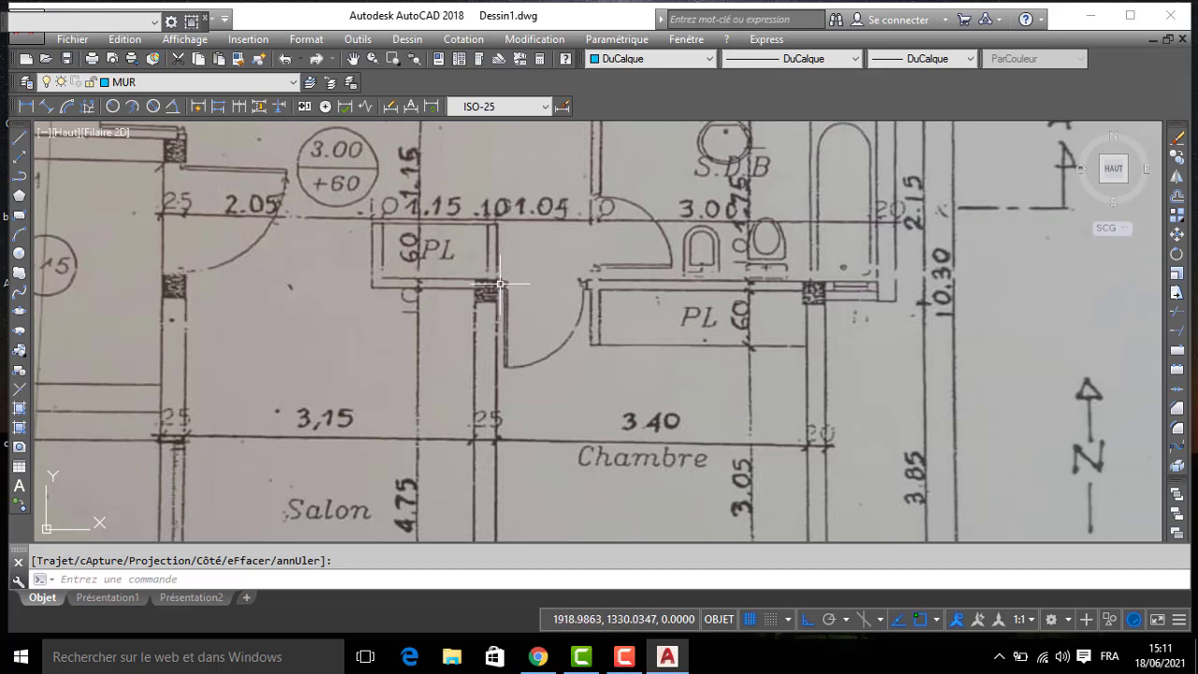
scroll(531, 292, down, 2)
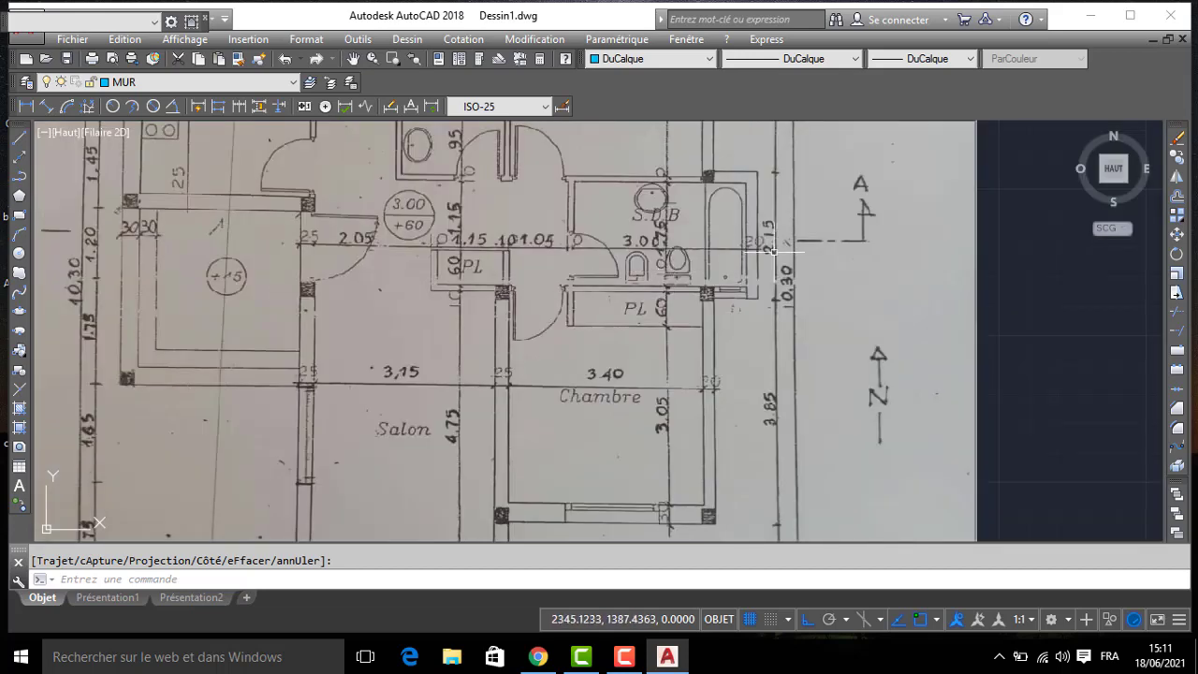
middle_drag(968, 264, 446, 294)
middle_drag(765, 268, 594, 366)
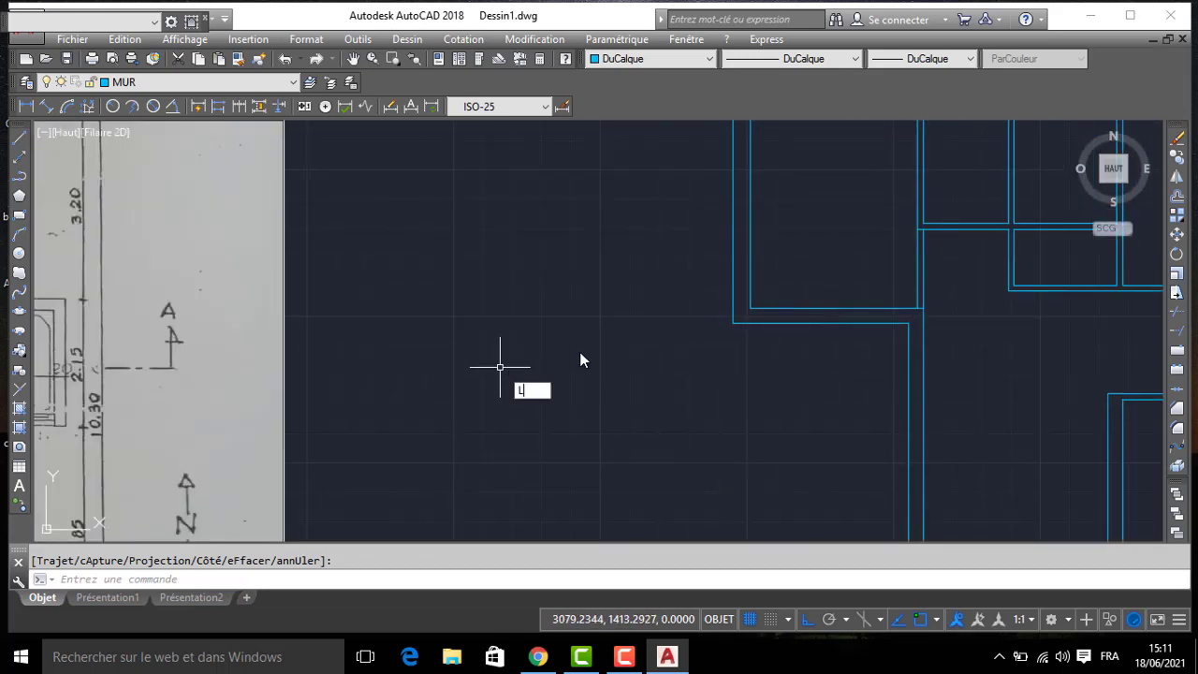
- Draw the closet's east partition above the salon wall with lines 60 north, 10 west and back down to the bathroom partition line
key(Return)
middle_drag(295, 308, 517, 292)
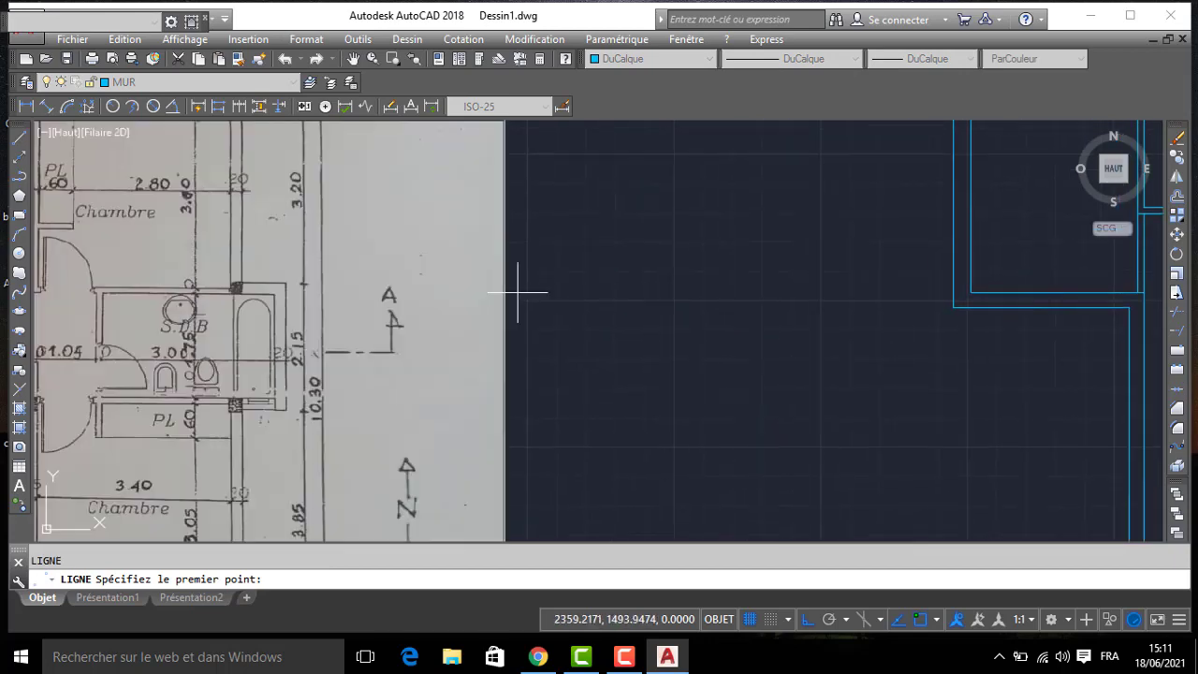
middle_drag(155, 408, 625, 383)
scroll(473, 347, up, 2)
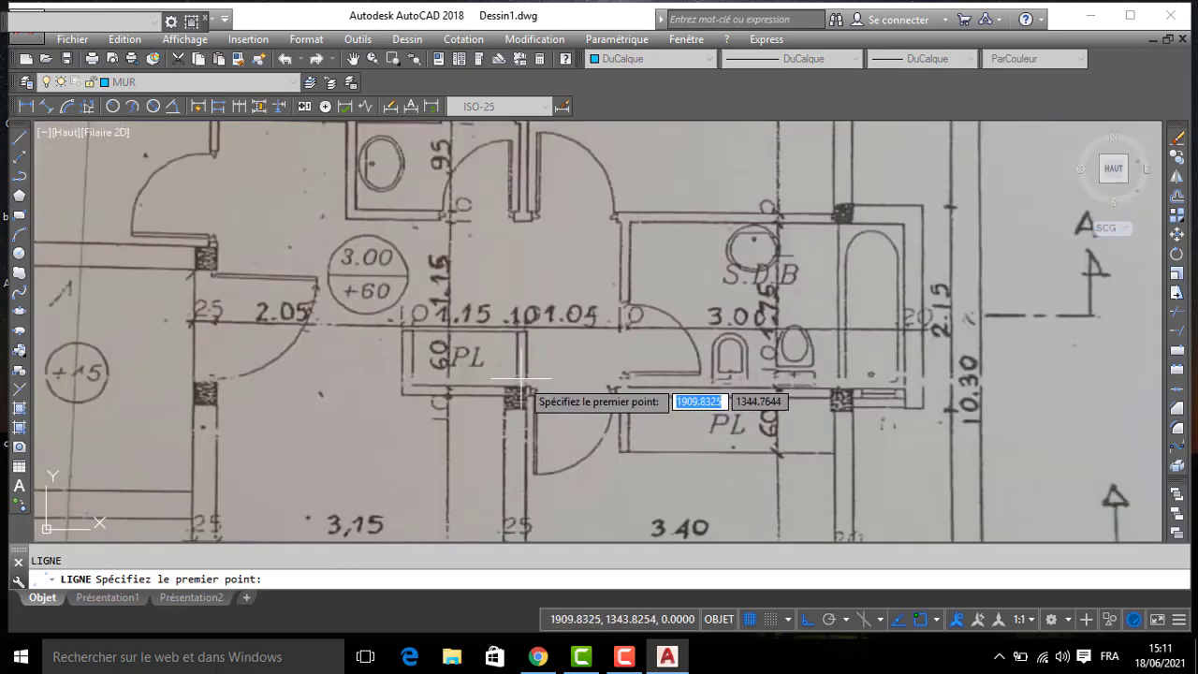
scroll(588, 388, down, 4)
middle_drag(1030, 382, 340, 282)
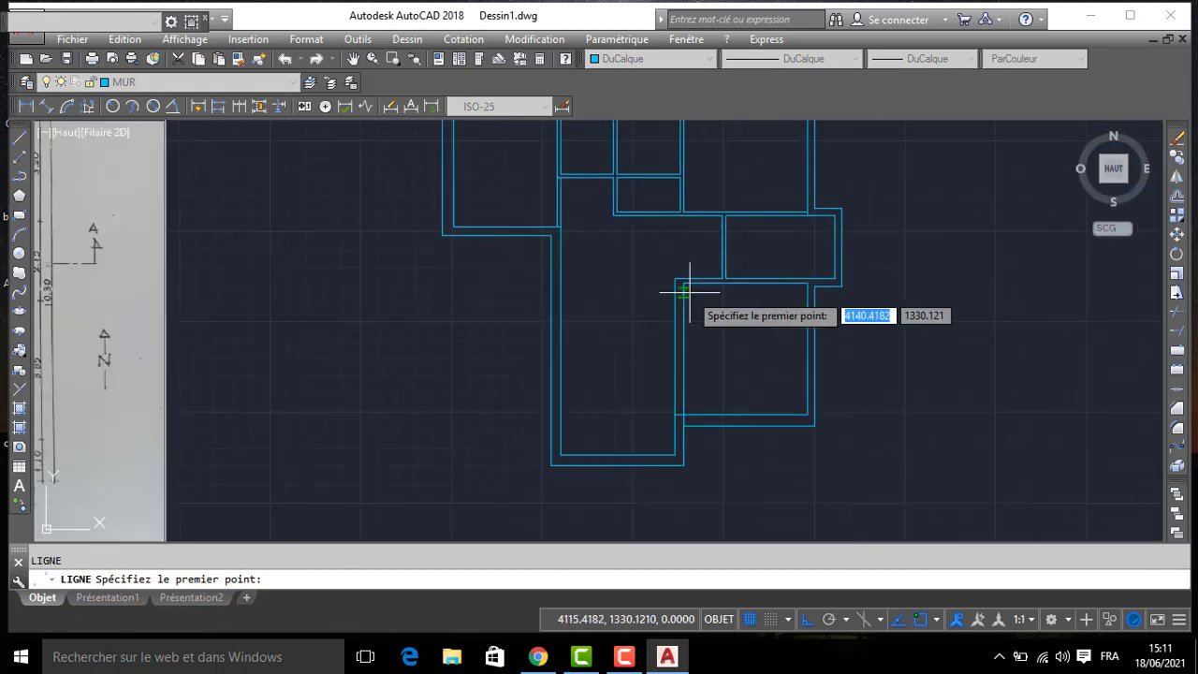
scroll(684, 293, up, 2)
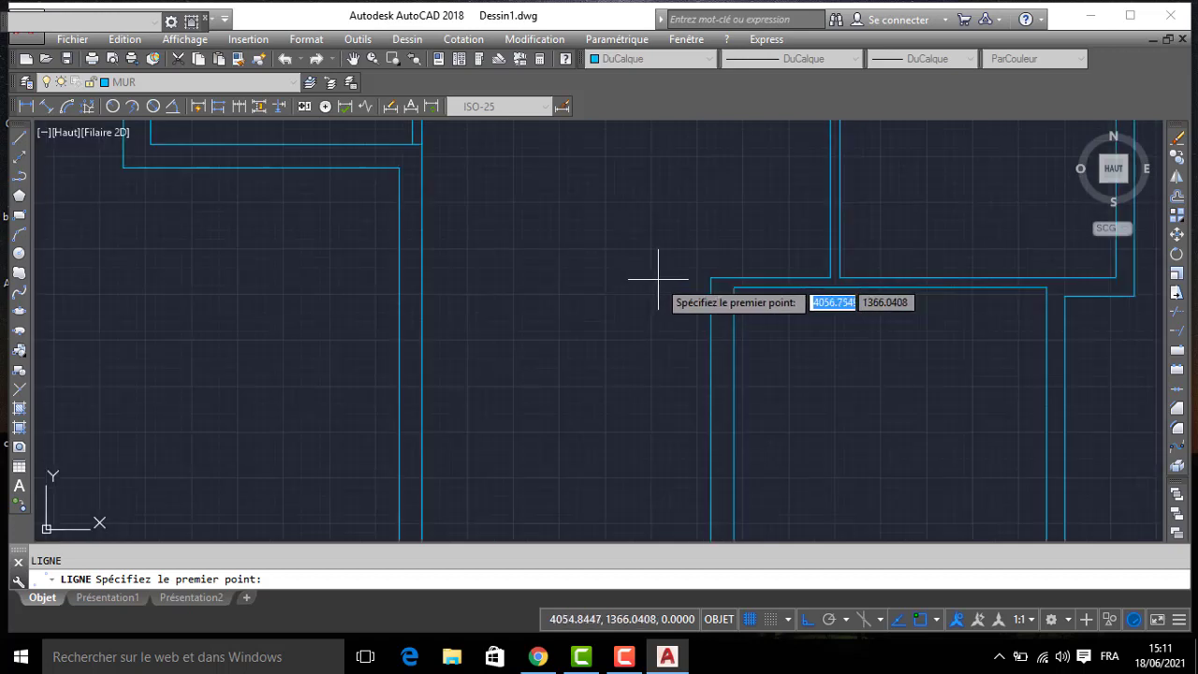
click(738, 276)
text(6)
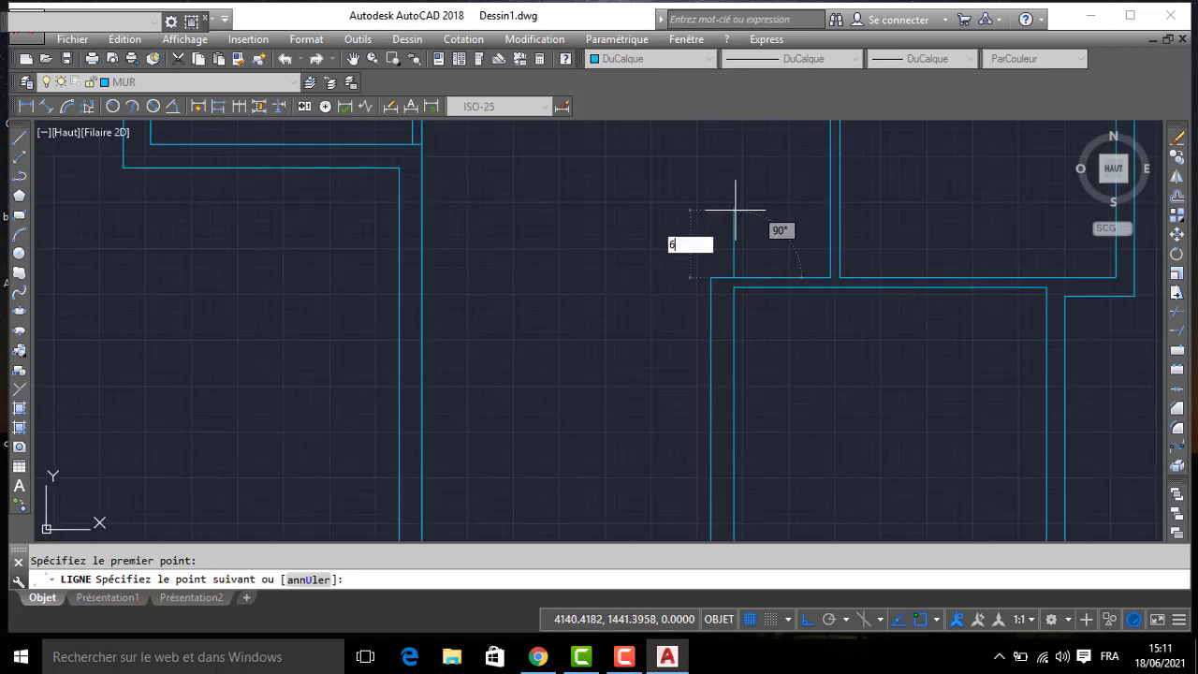
text(0)
key(Return)
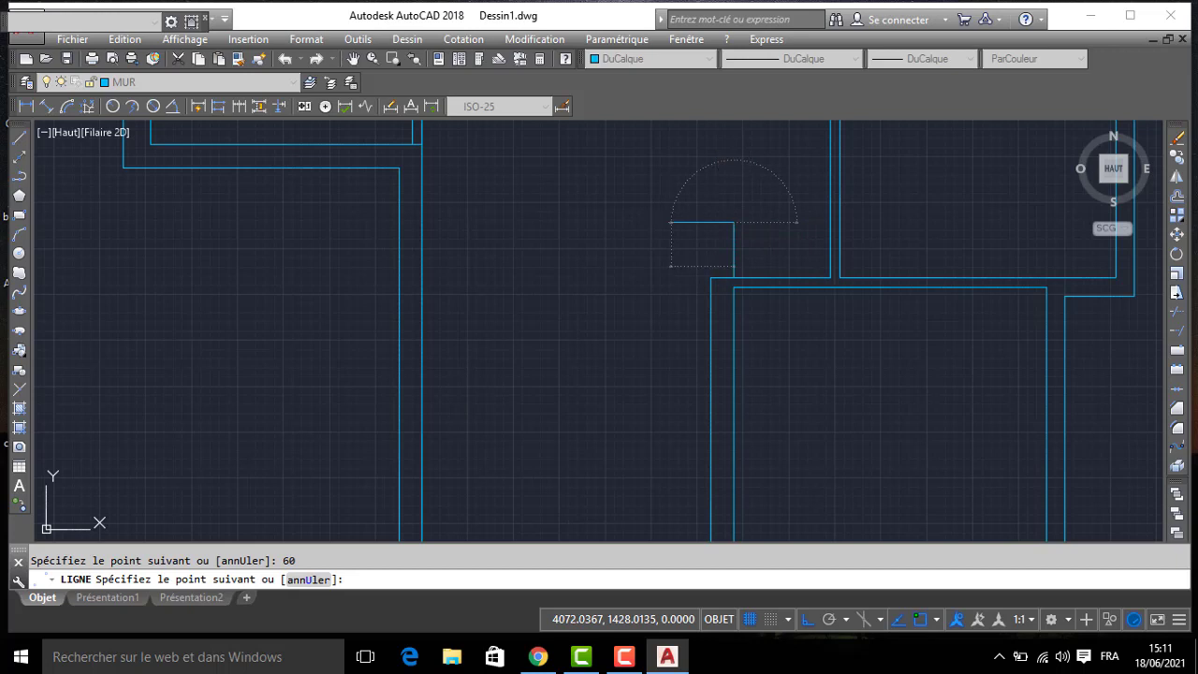
text(10)
key(Return)
click(724, 278)
key(Return)
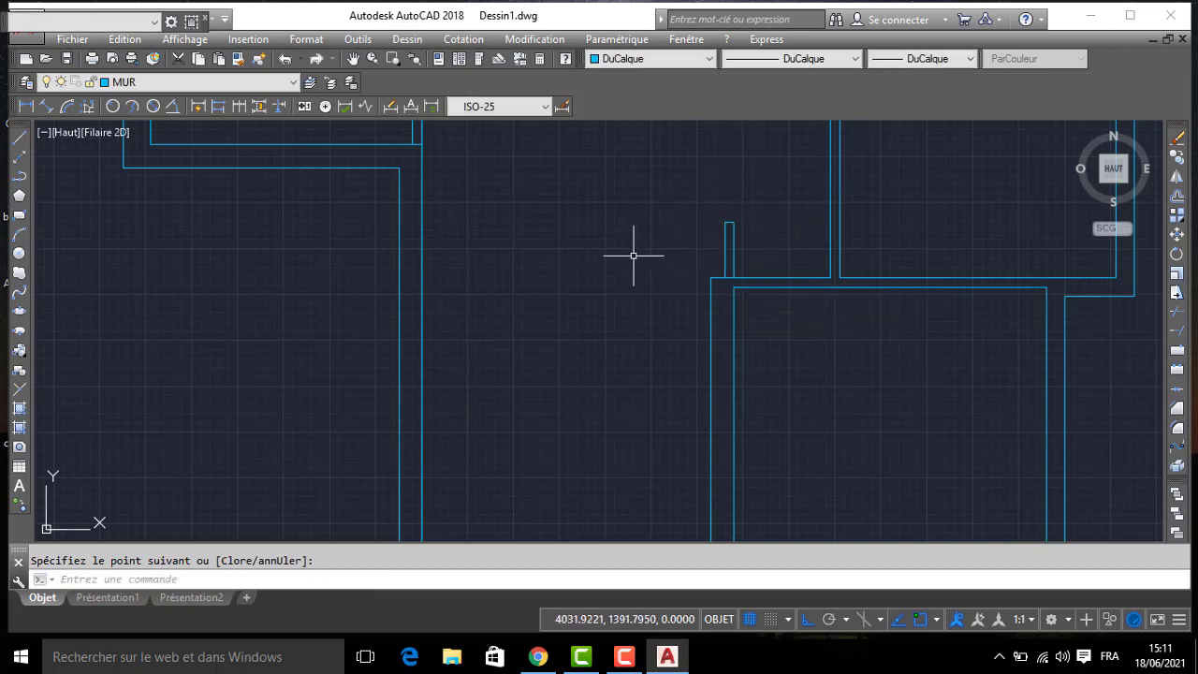
- Offset the west line of the closet's east partition 115 to the west for the closet's inner width
text(DEC)
key(Return)
text(115)
key(Return)
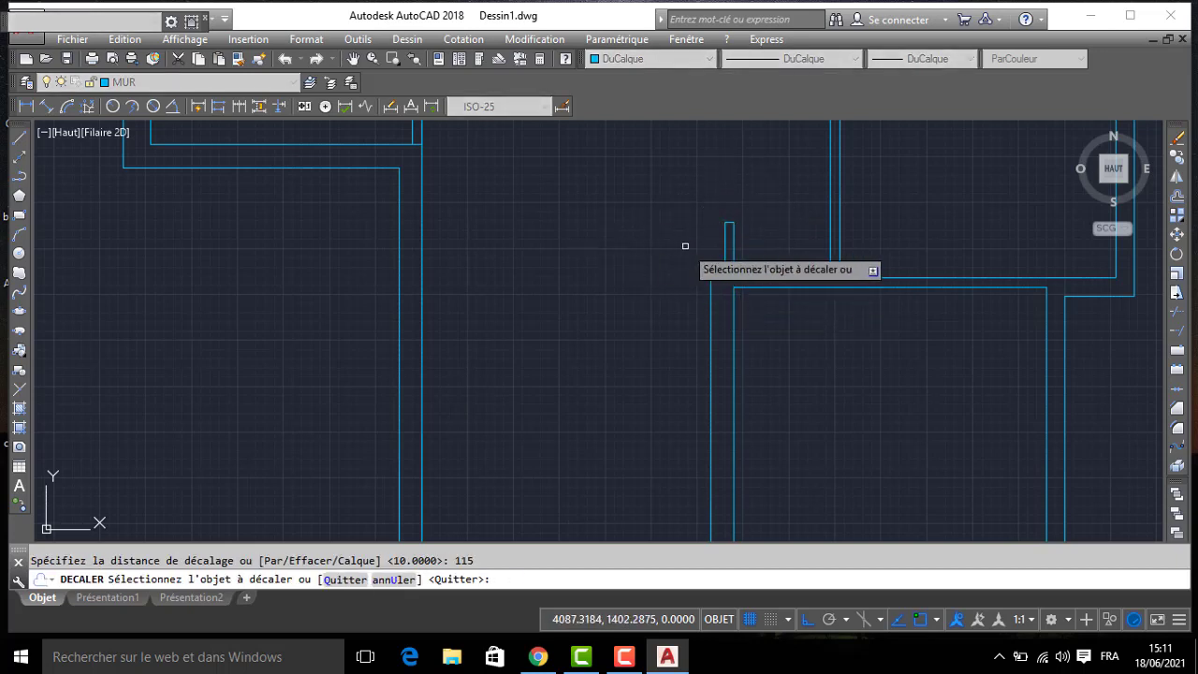
click(727, 246)
click(653, 249)
key(Return)
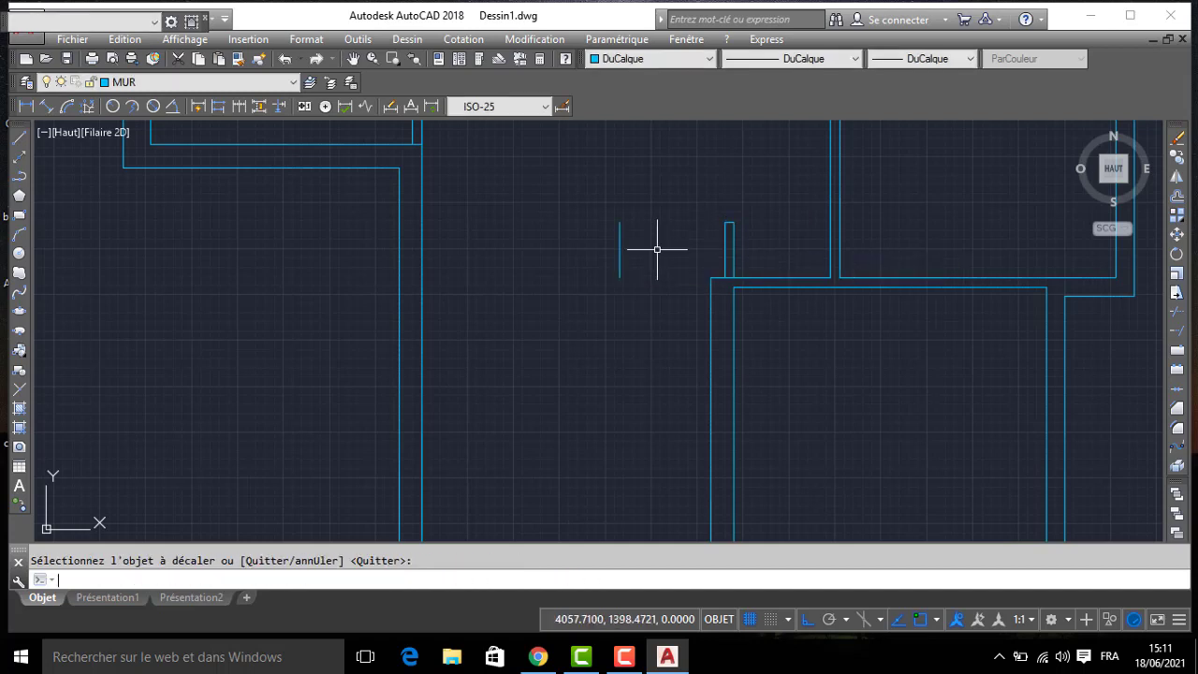
- Offset the closet's new inner west line 10 to the west to form the west partition
key(Return)
text(10)
key(Return)
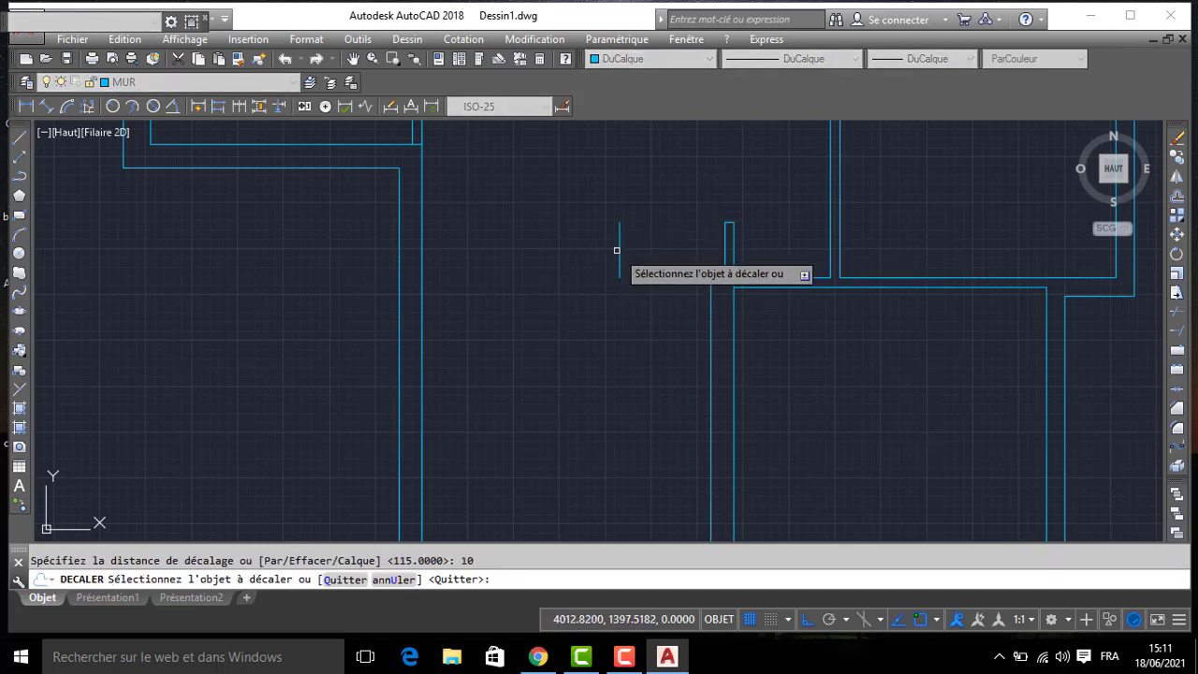
click(617, 250)
click(593, 250)
key(Return)
- Draw a line from the salon wall's north corner west to the lower end of the closet's outer west line
text(L)
key(Return)
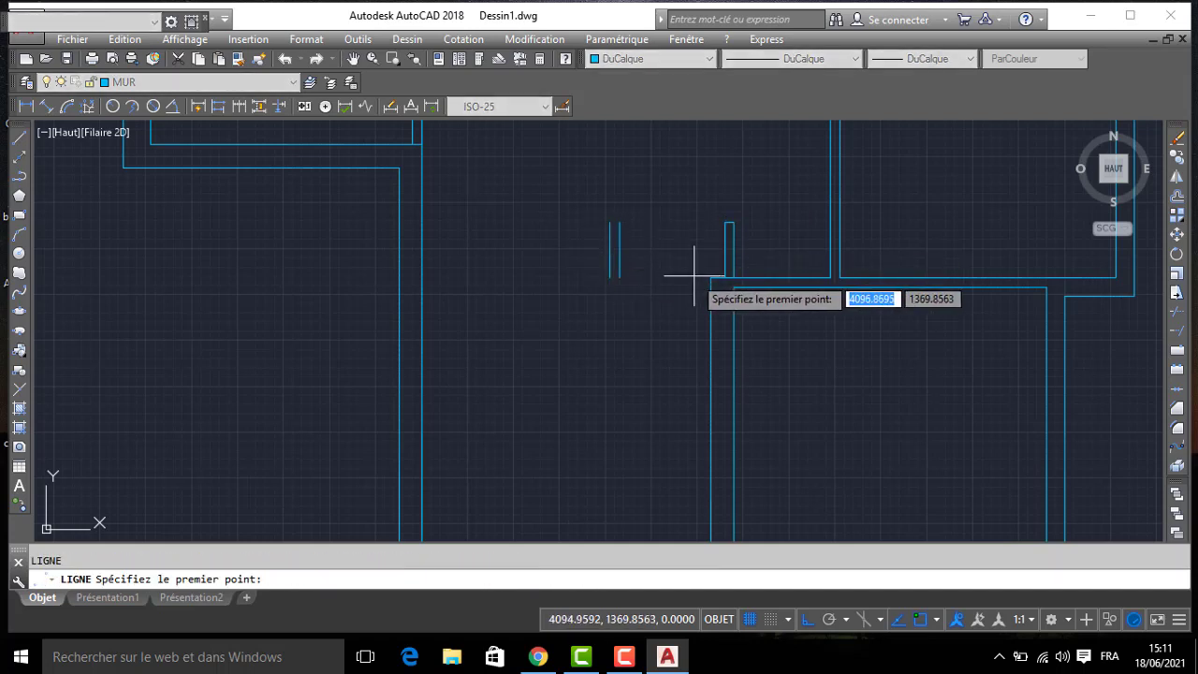
click(711, 277)
click(609, 277)
key(Return)
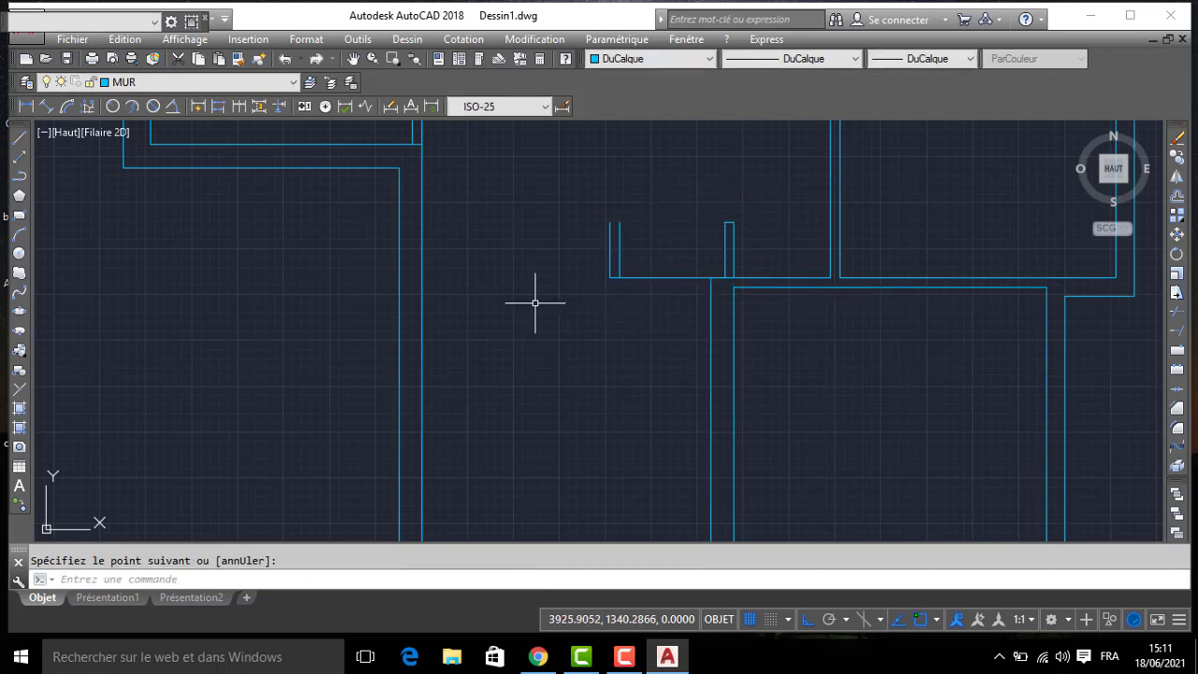
- Offset the closet's south line 10 to the south for the partition thickness
text(DC)
key(Return)
text(10)
key(Return)
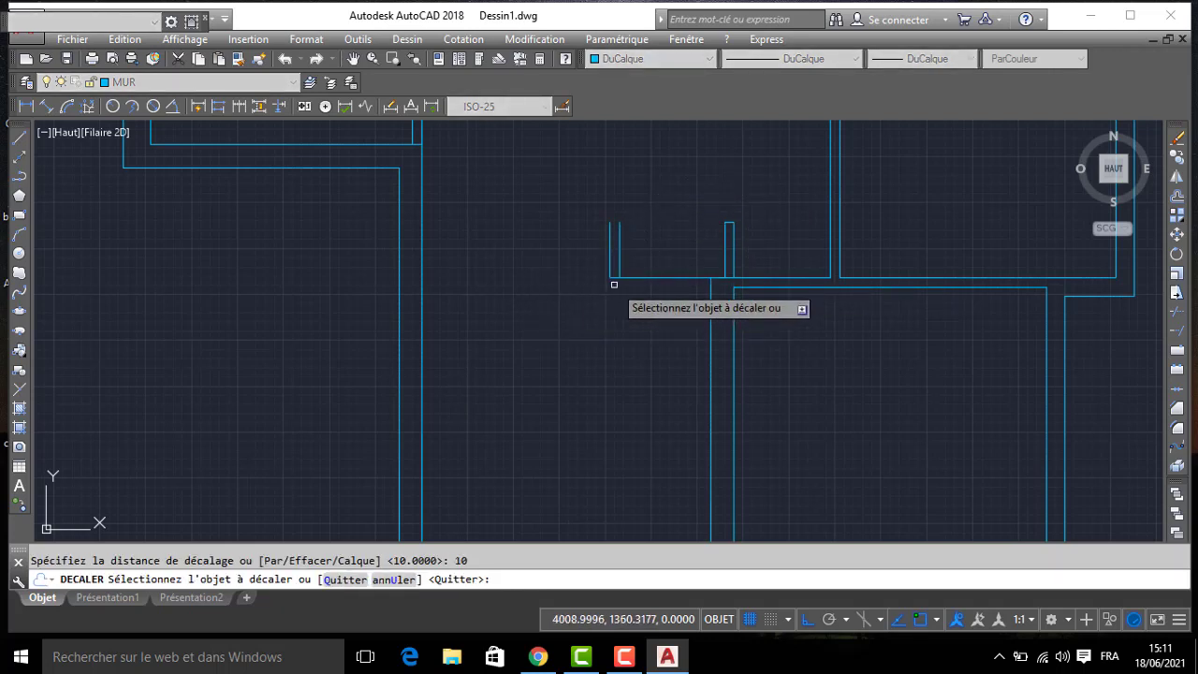
click(634, 277)
click(628, 318)
key(Return)
- Extend the closet's outer west line down to the lower south line and trim the overlap at that corner
text(P)
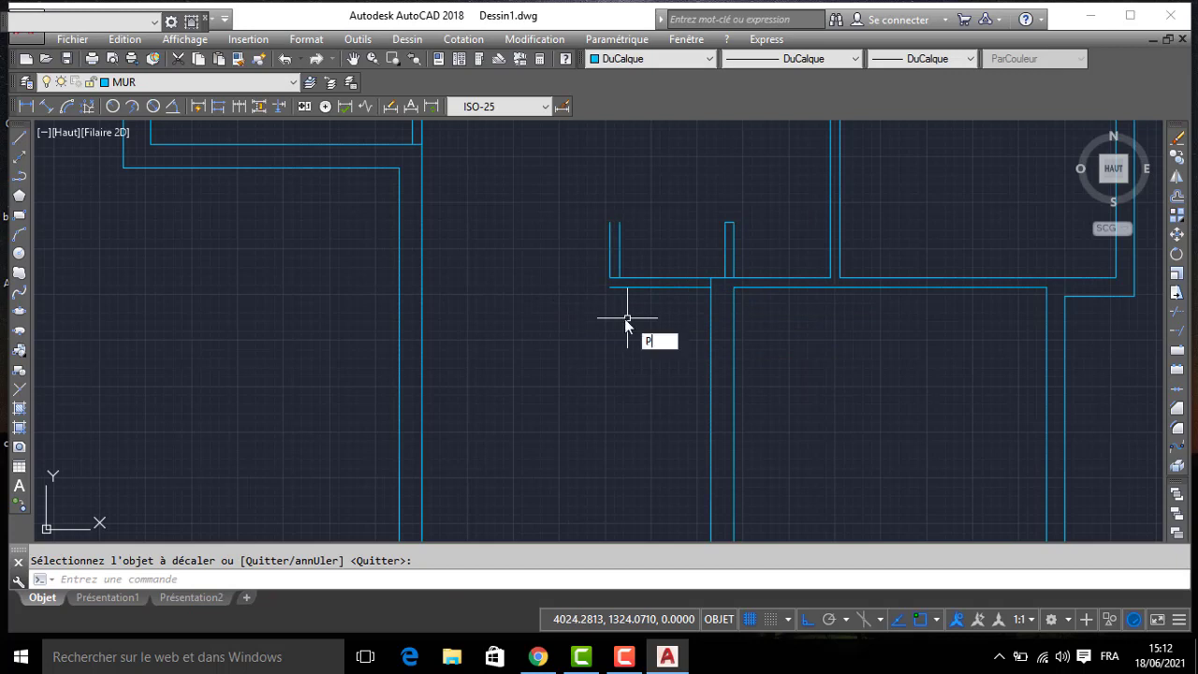
text(R)
key(Return)
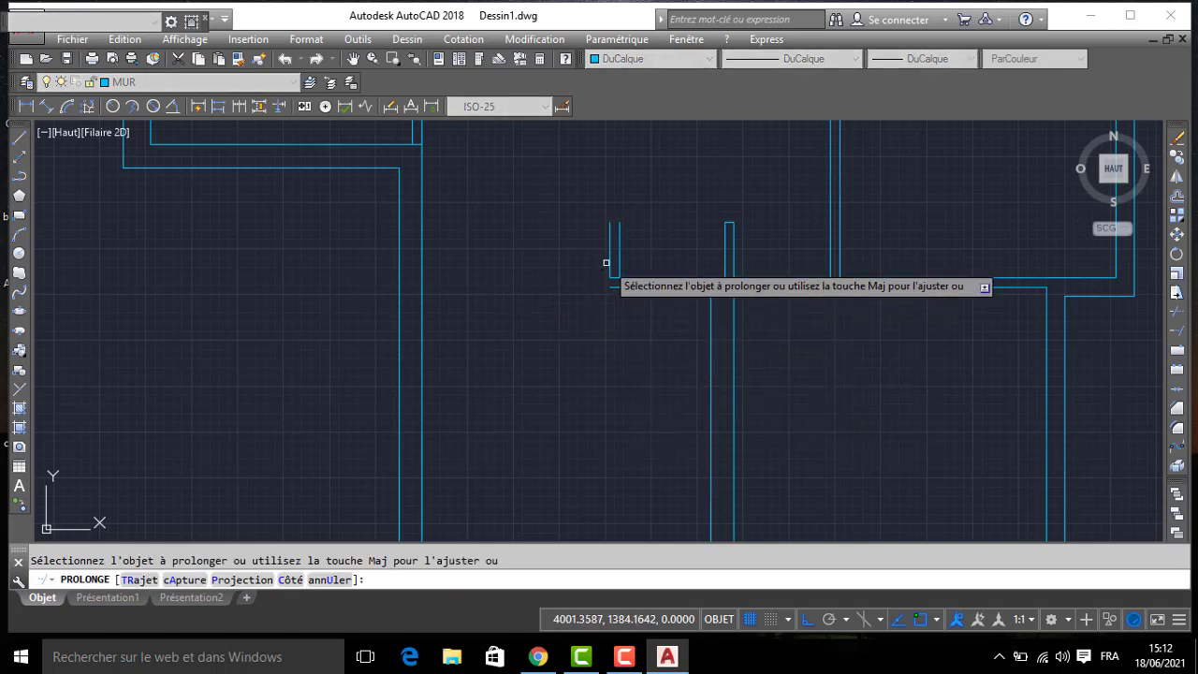
key(Return)
text(AJ)
key(Return)
key(Return)
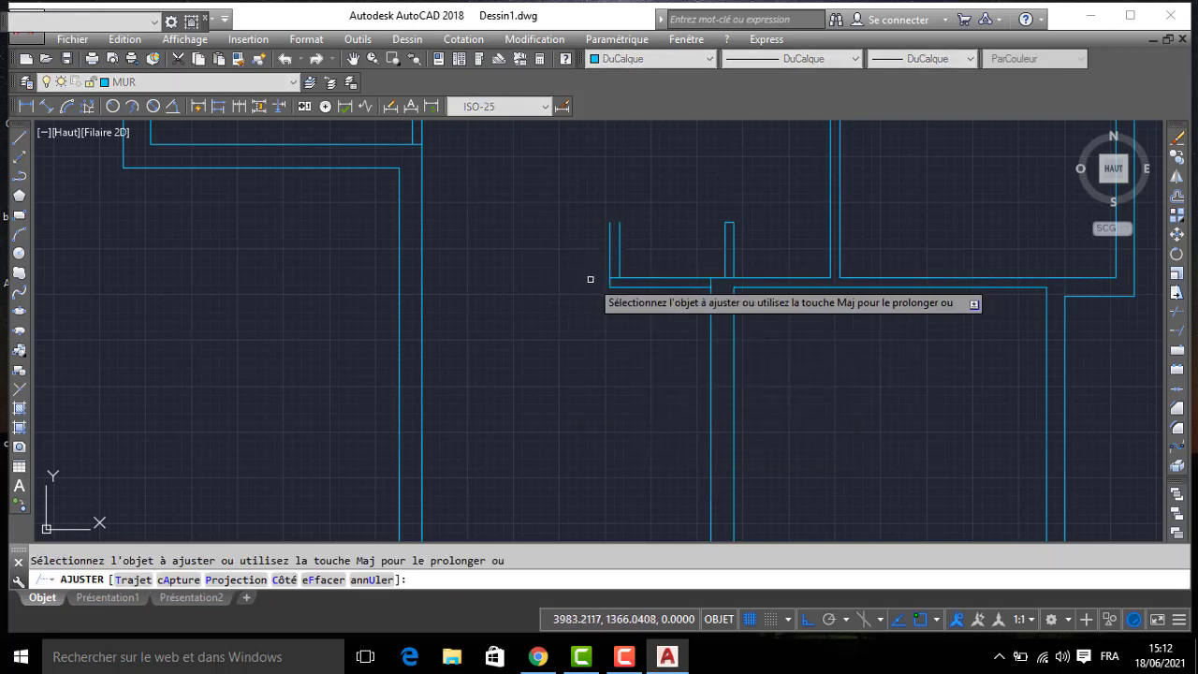
key(Escape)
- Close the open north end of the closet's west partition with a short line
text(L)
key(Return)
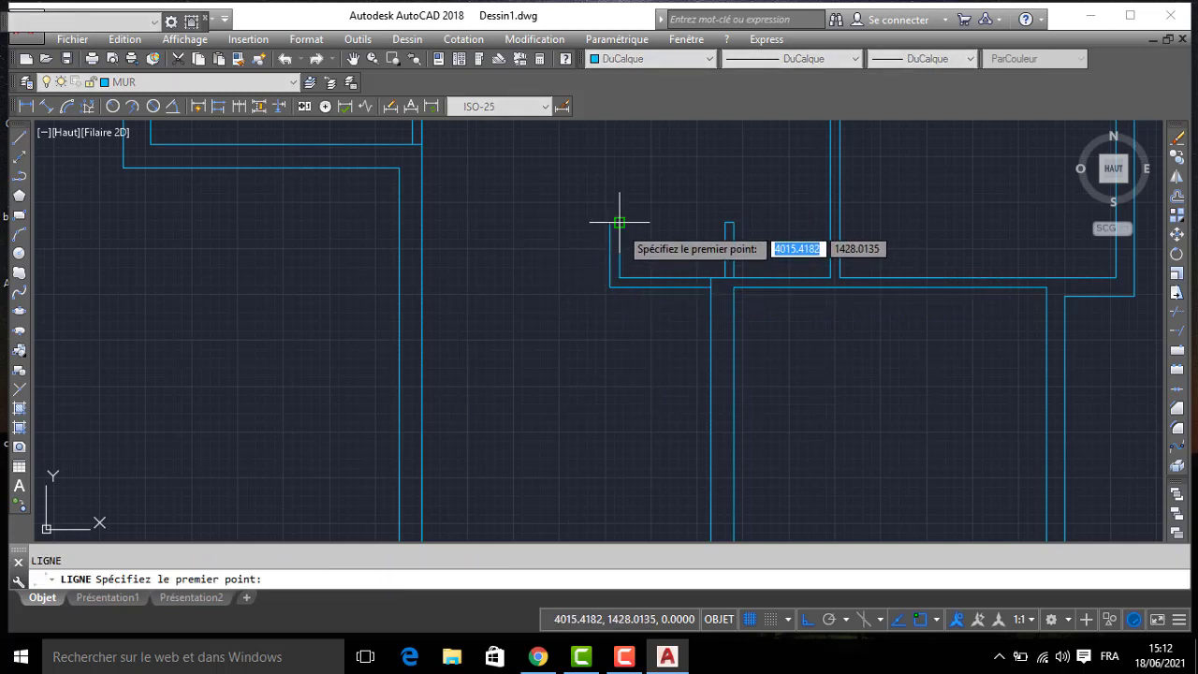
click(611, 224)
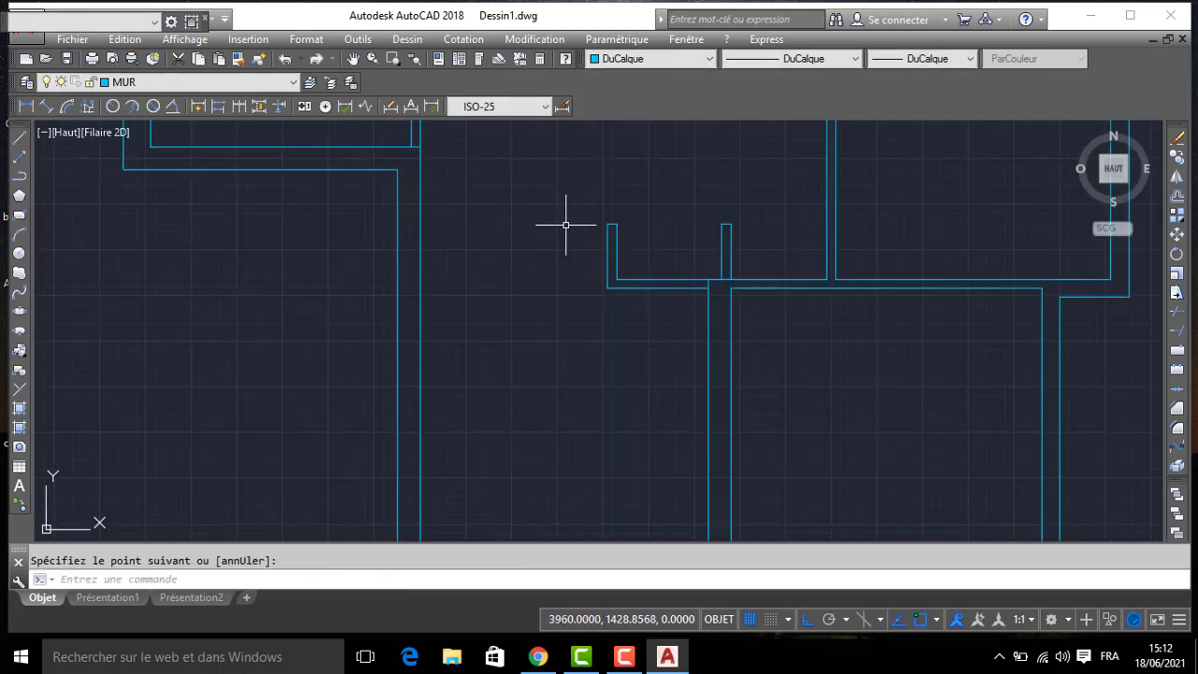
- Trim the overlapping line pieces where the closet's south and east partitions meet the salon wall
text(J)
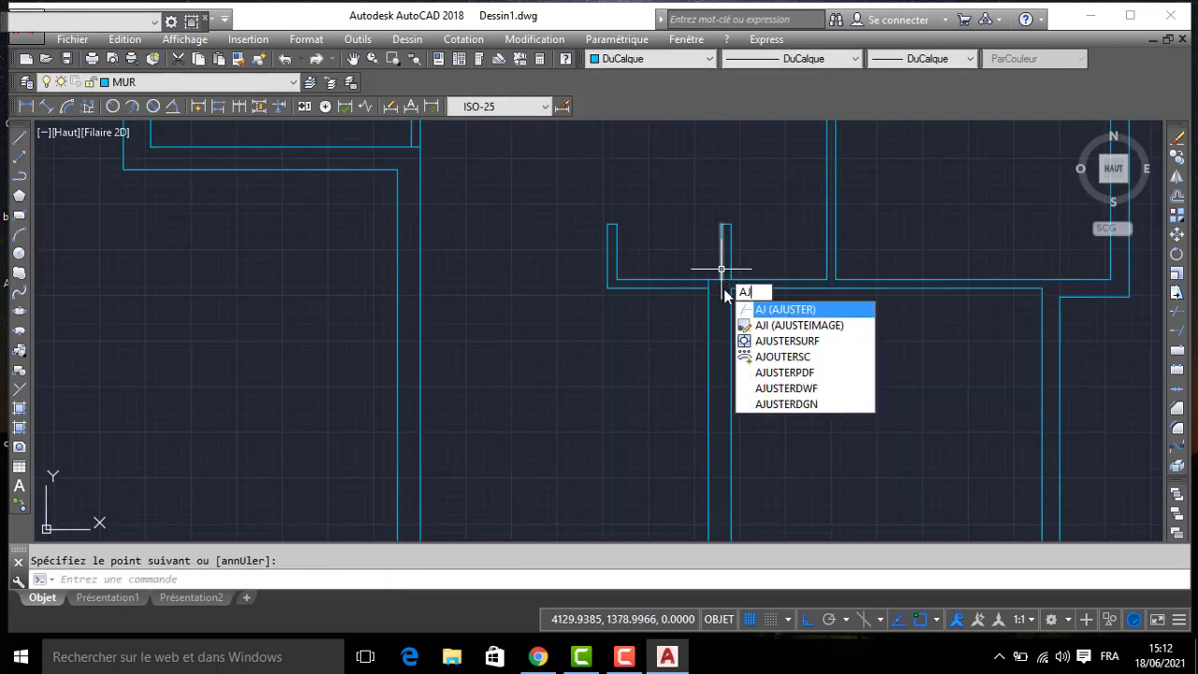
key(Return)
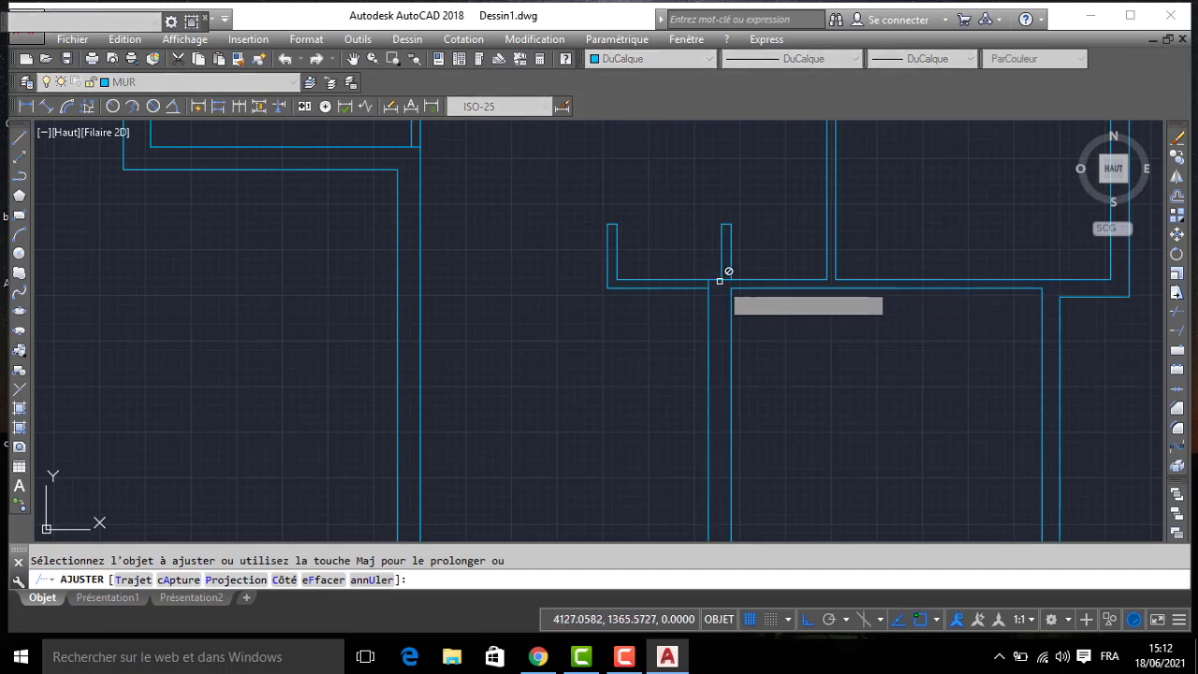
click(748, 277)
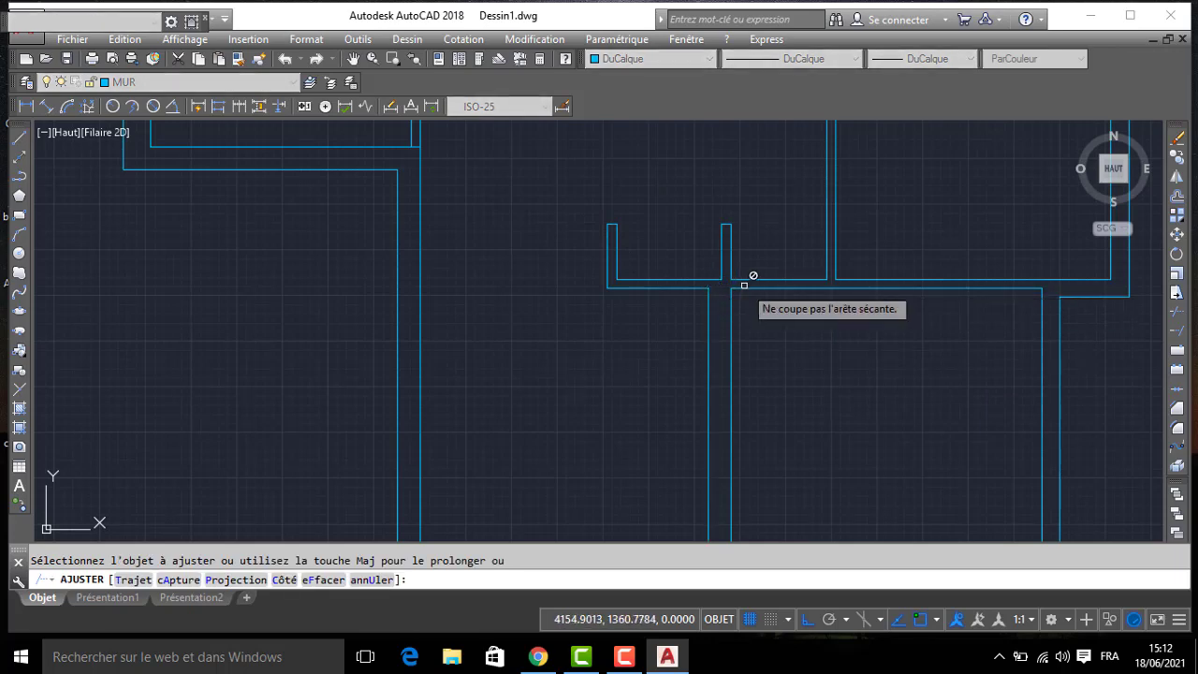
key(Return)
scroll(774, 280, down, 6)
middle_drag(544, 328, 709, 311)
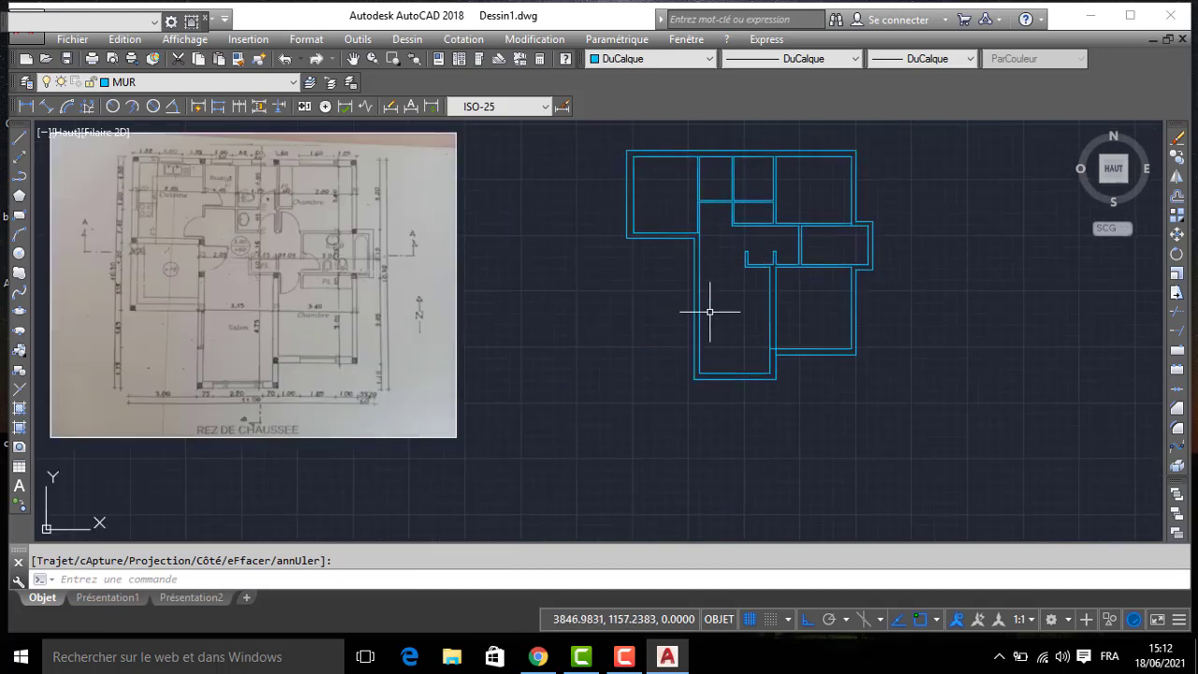
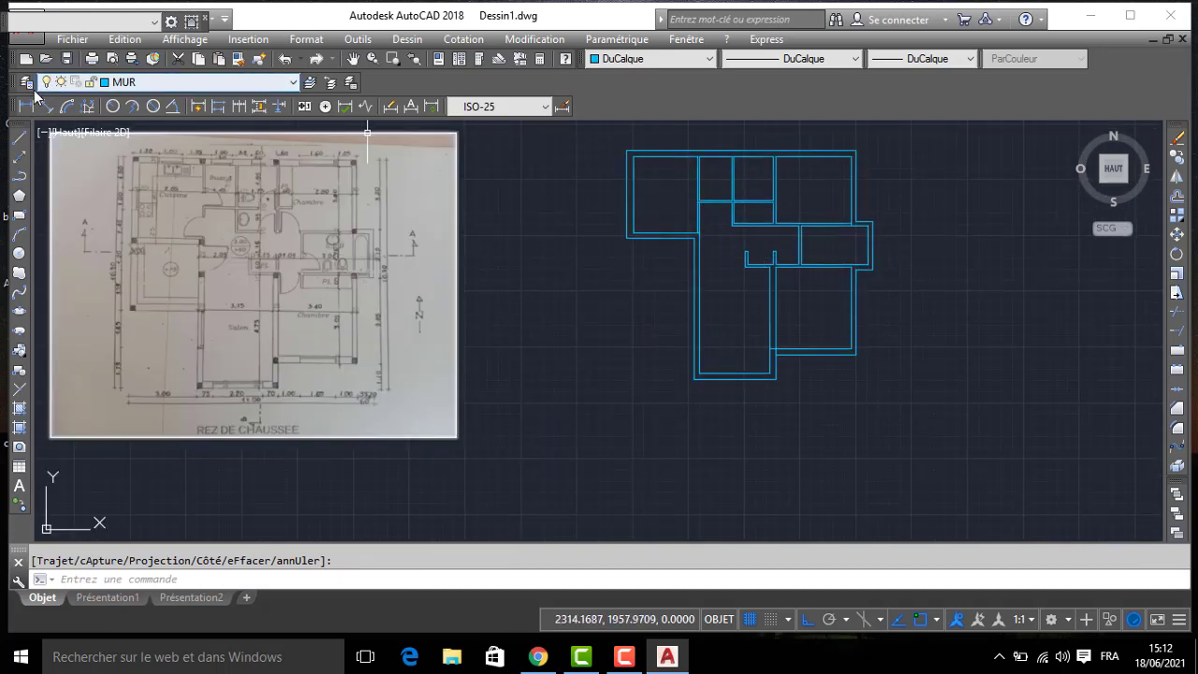
- Create a layer named POTEAU and make it the current layer
click(26, 83)
click(254, 82)
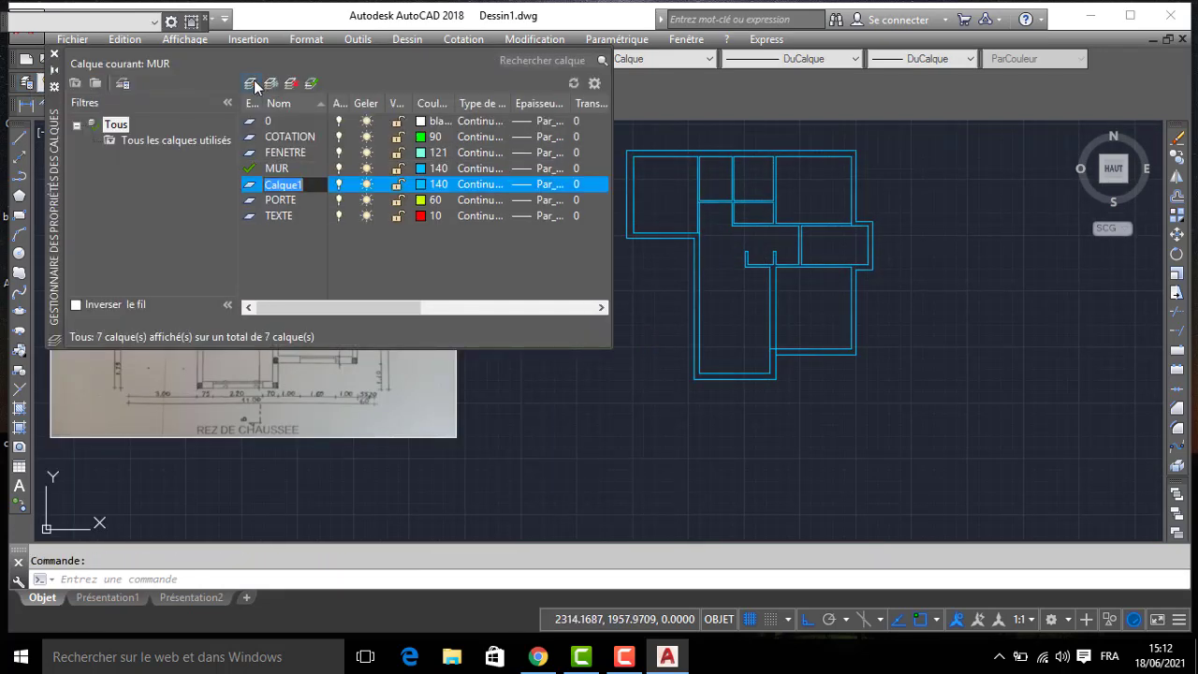
text(POTEAU)
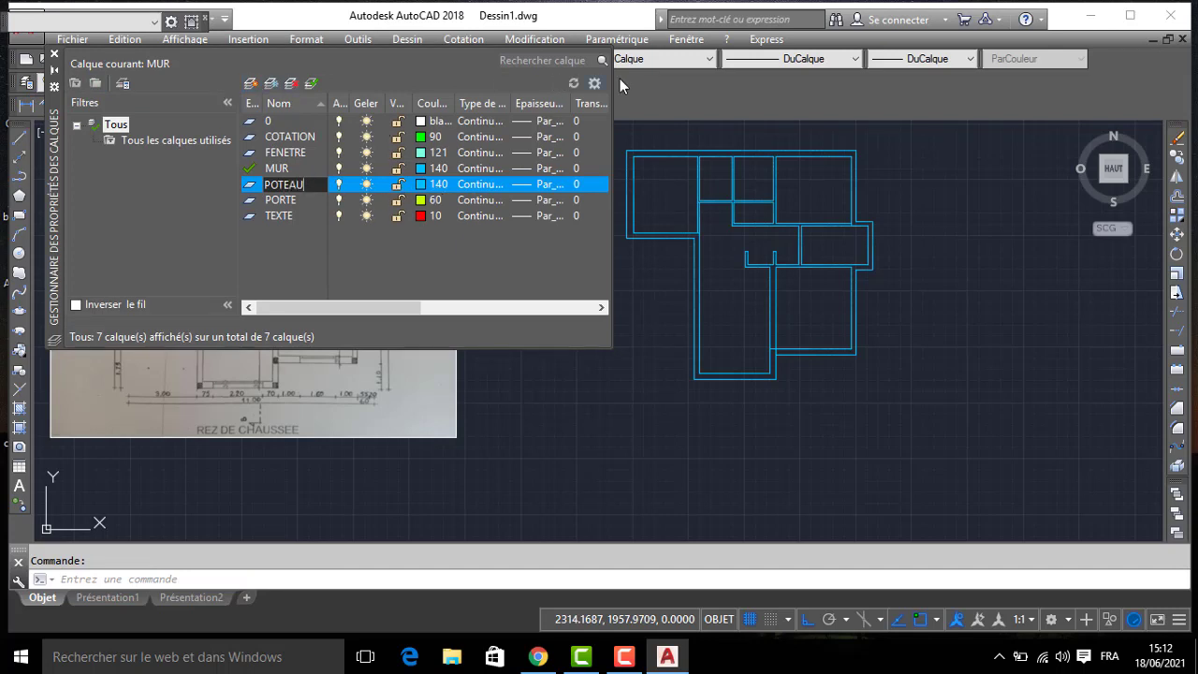
click(54, 55)
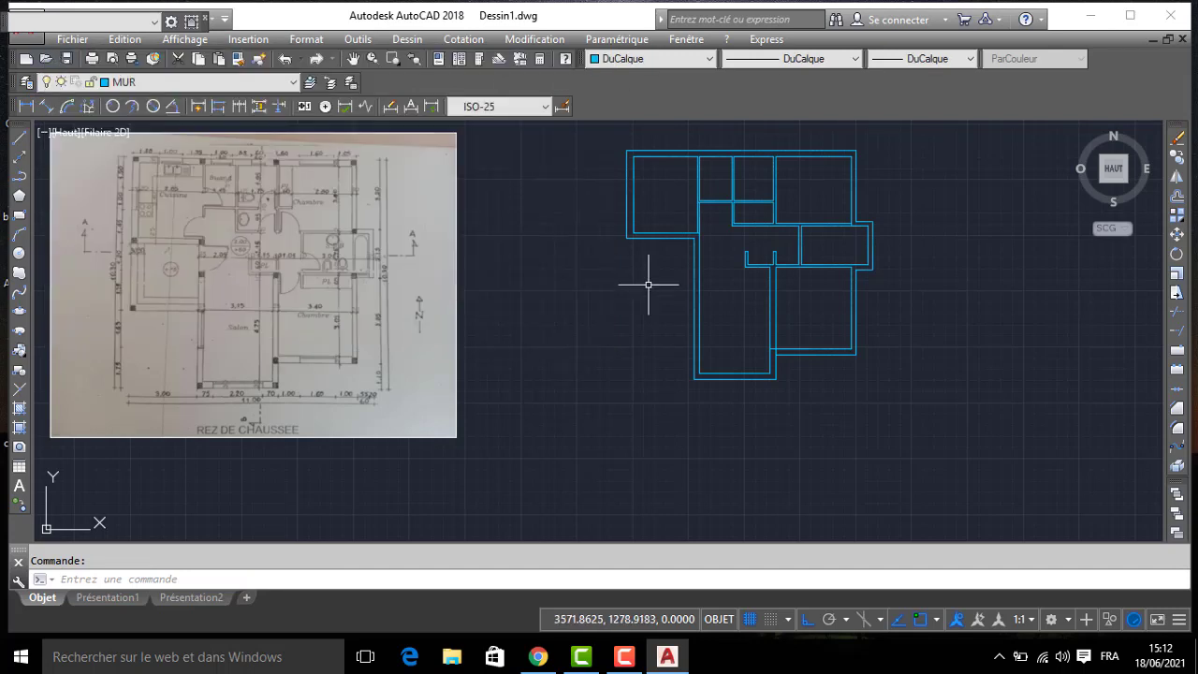
mouse_move(700, 343)
middle_down()
mouse_move(715, 343)
mouse_move(700, 326)
middle_up()
click(139, 86)
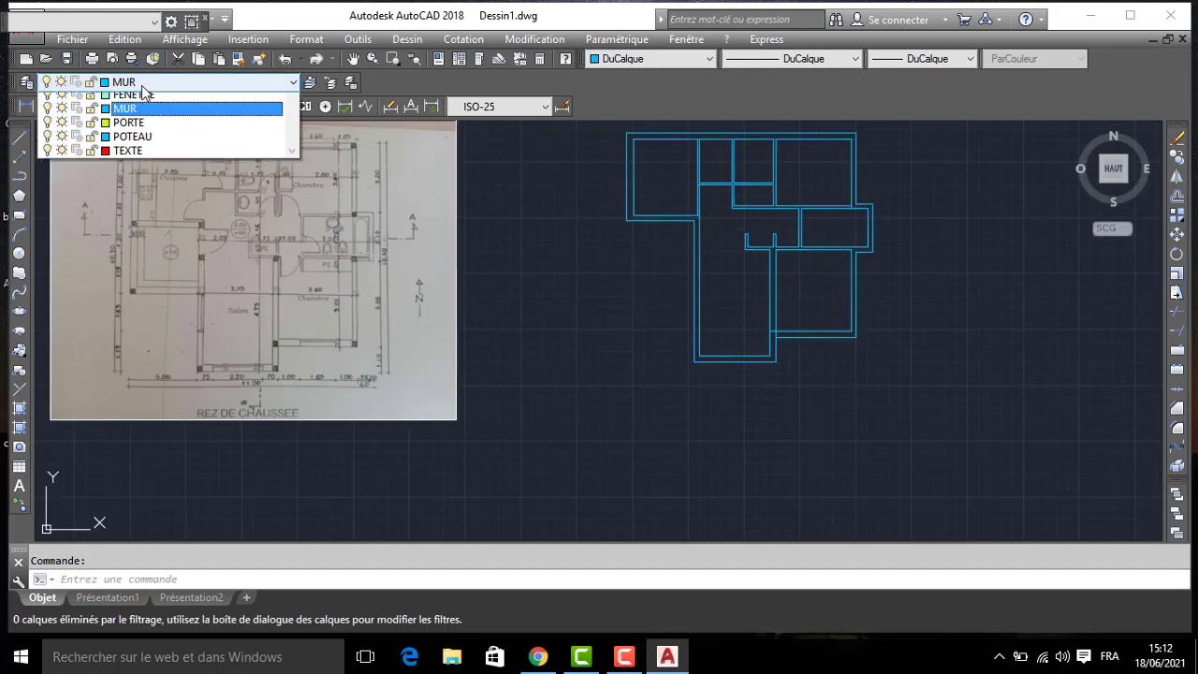
click(140, 171)
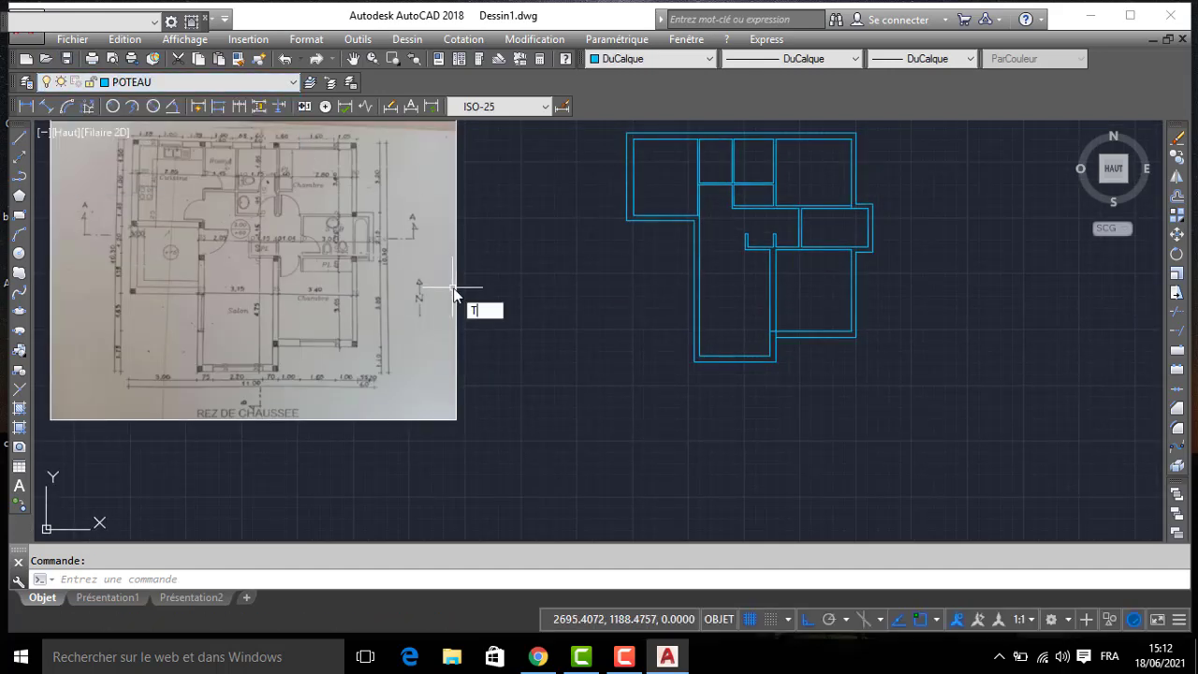
key(BackSpace)
text(REC)
key(Return)
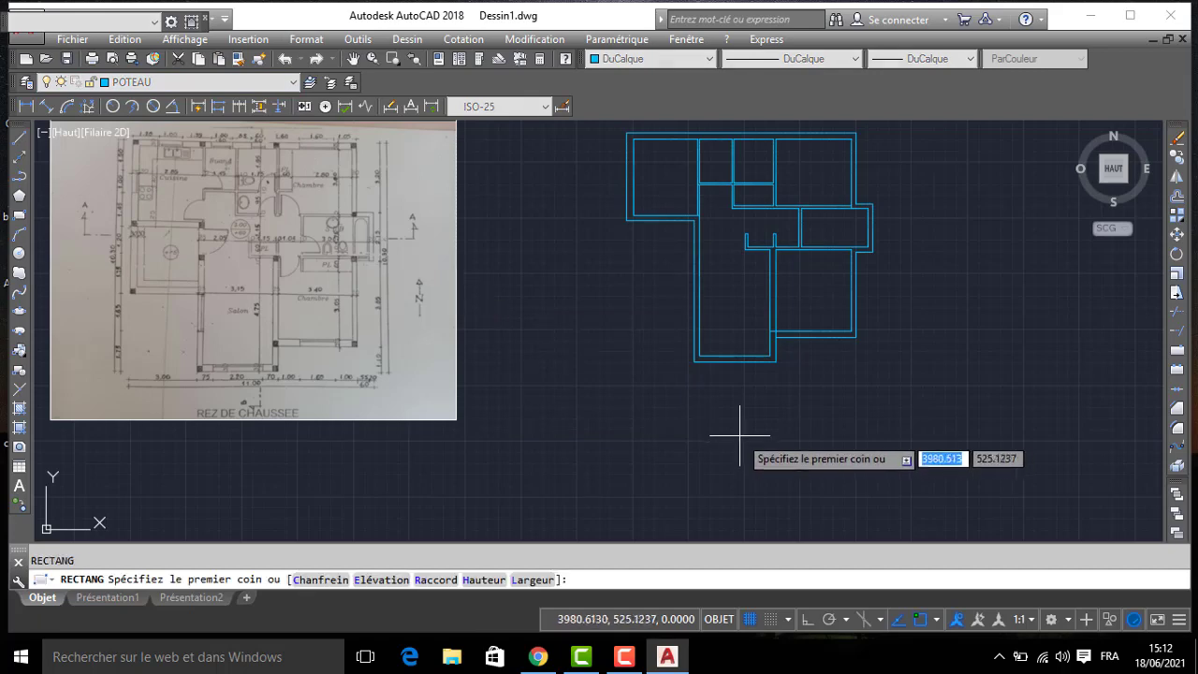
scroll(749, 403, up, 5)
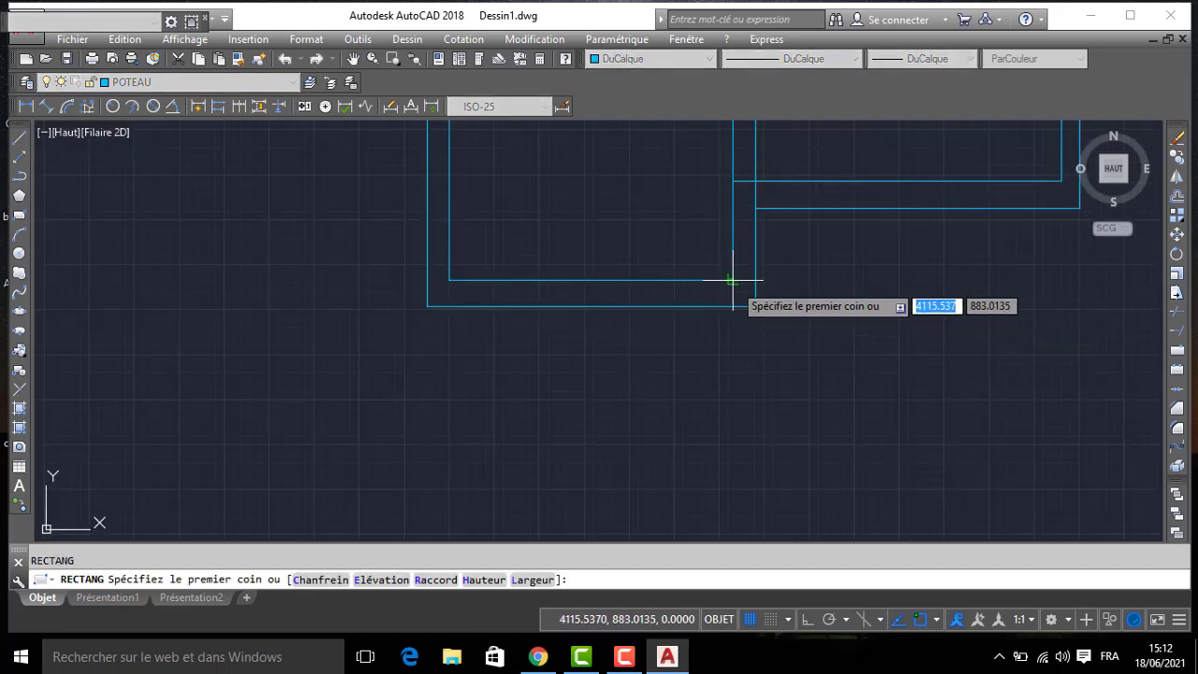
click(752, 296)
key(Escape)
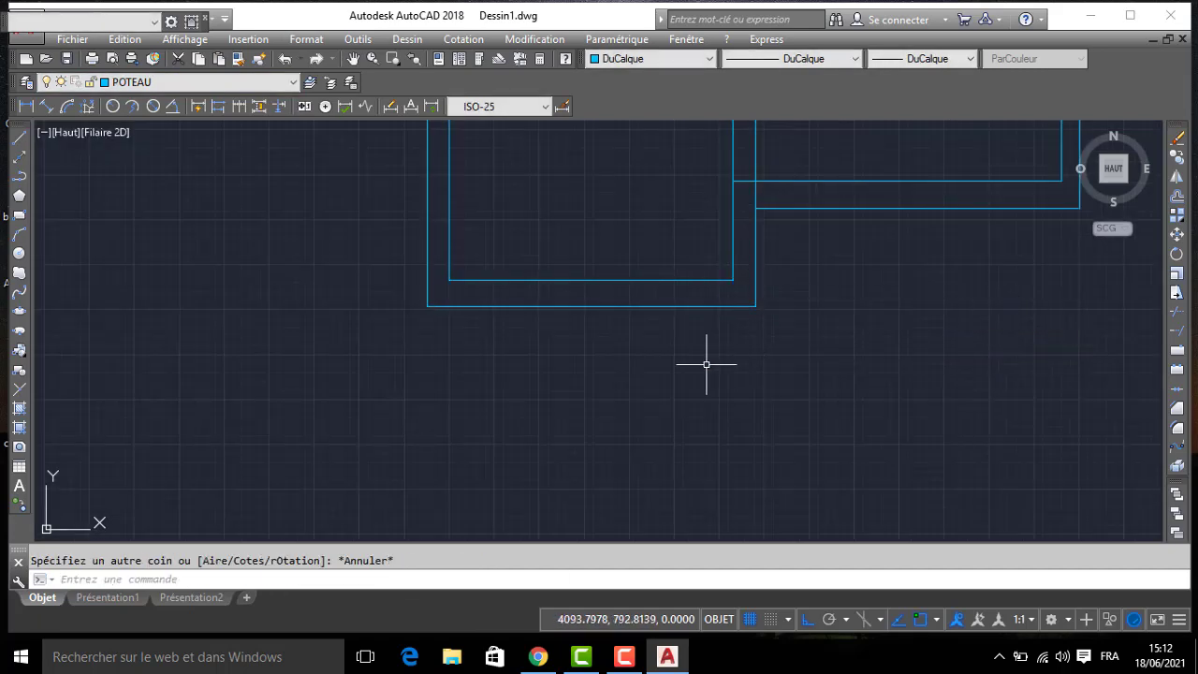
- Draw a 25 by 25 square for a column in the empty space south of the salon
key(Return)
click(602, 430)
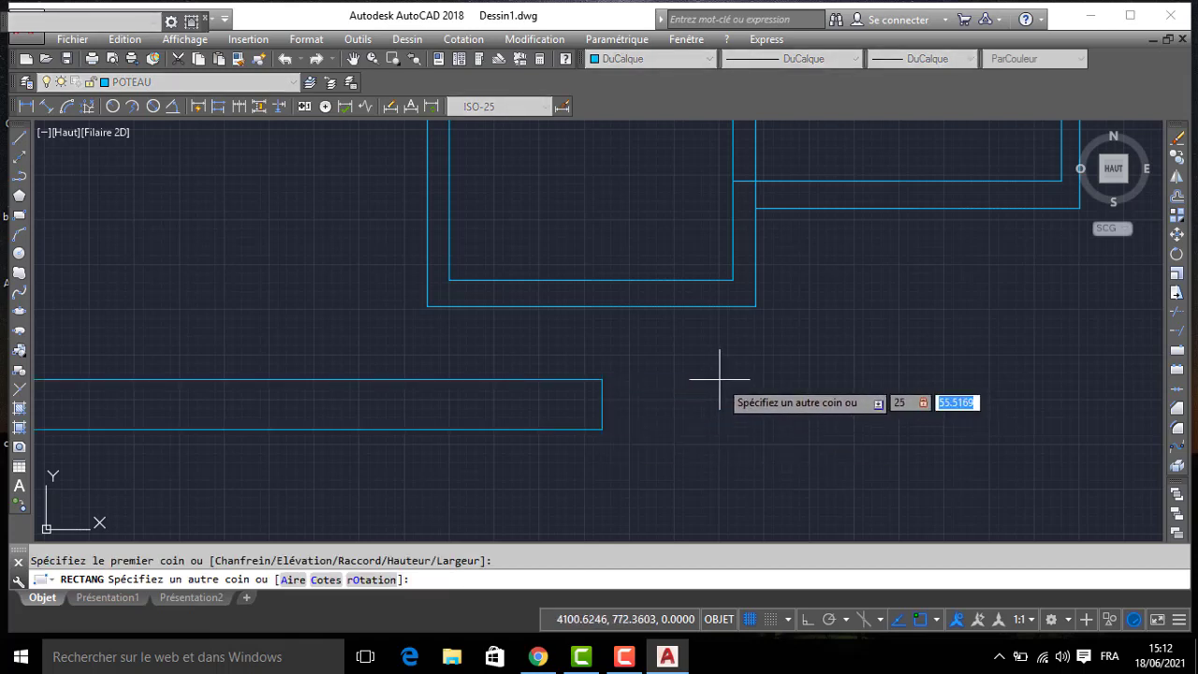
key(Return)
- Fill the column square with a SOLID hatch
scroll(630, 424, up, 2)
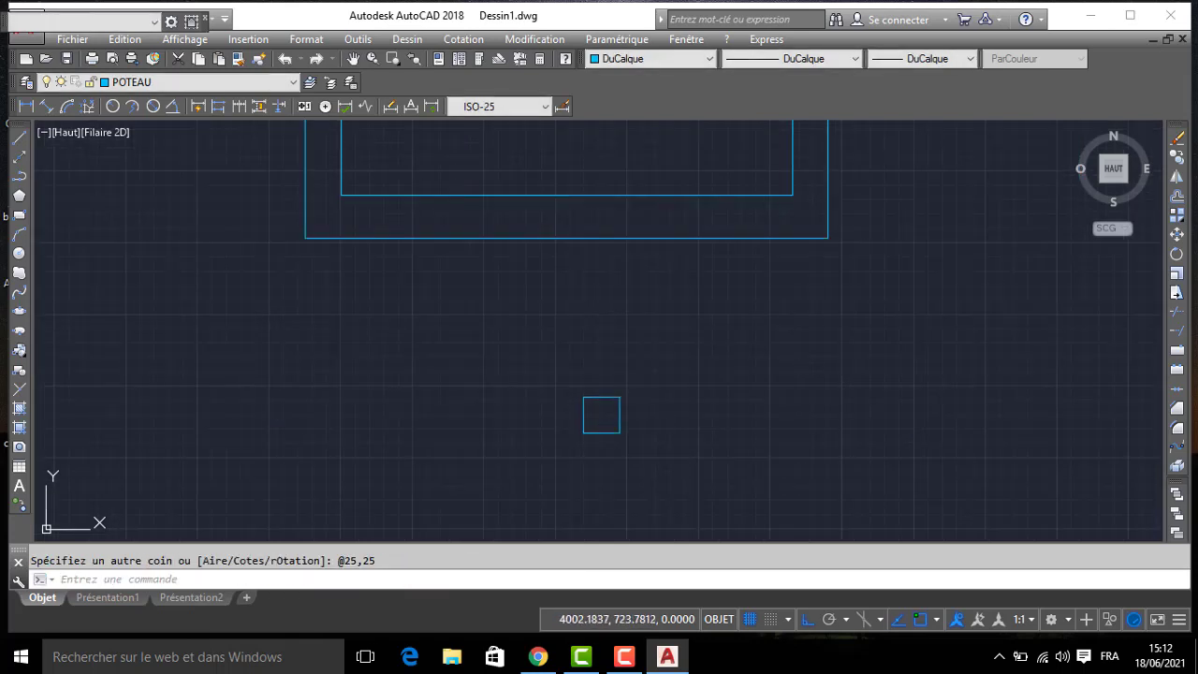
text(H)
key(Return)
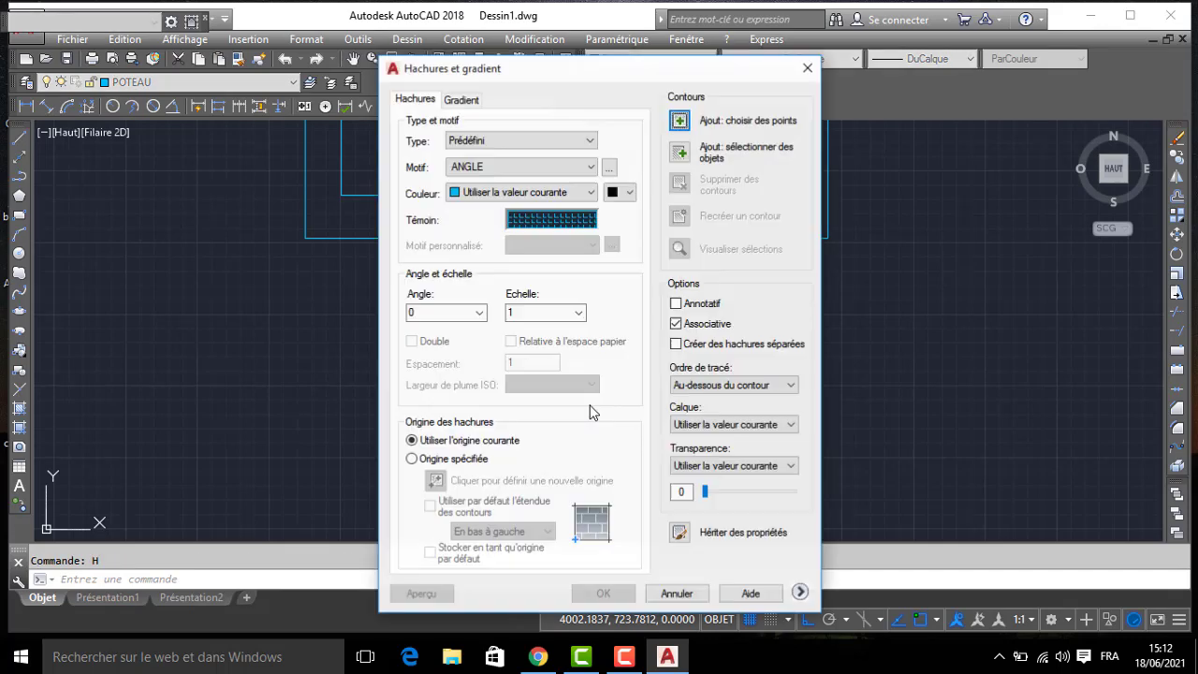
click(609, 168)
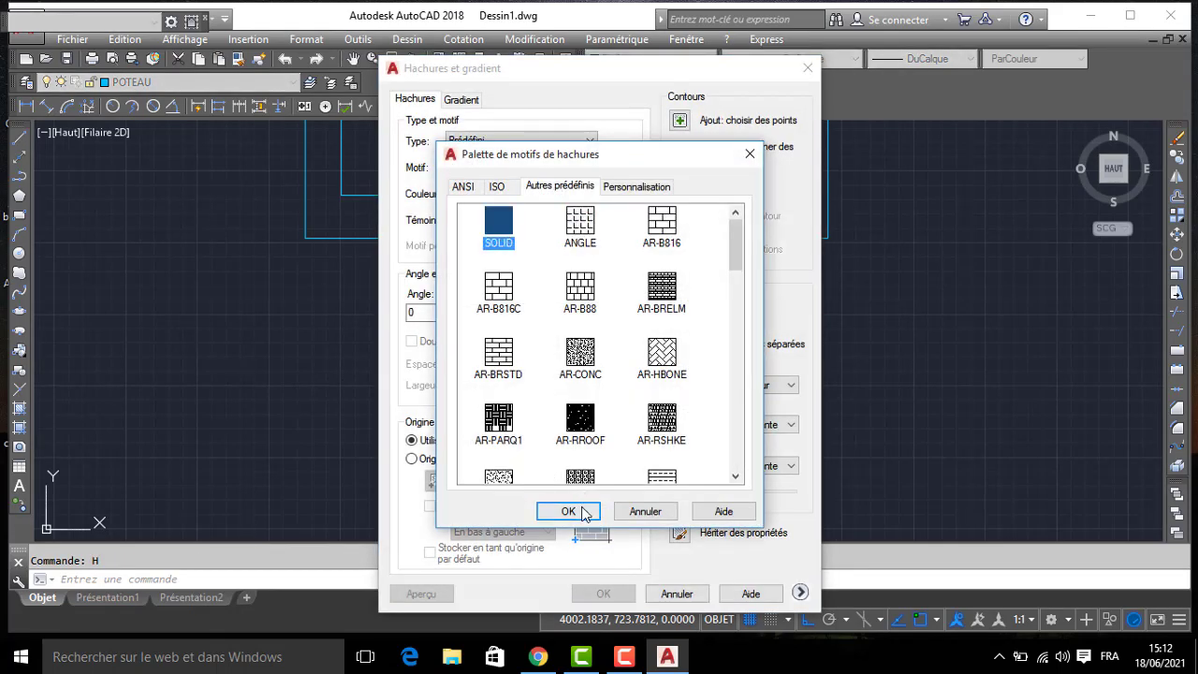
click(584, 513)
click(679, 122)
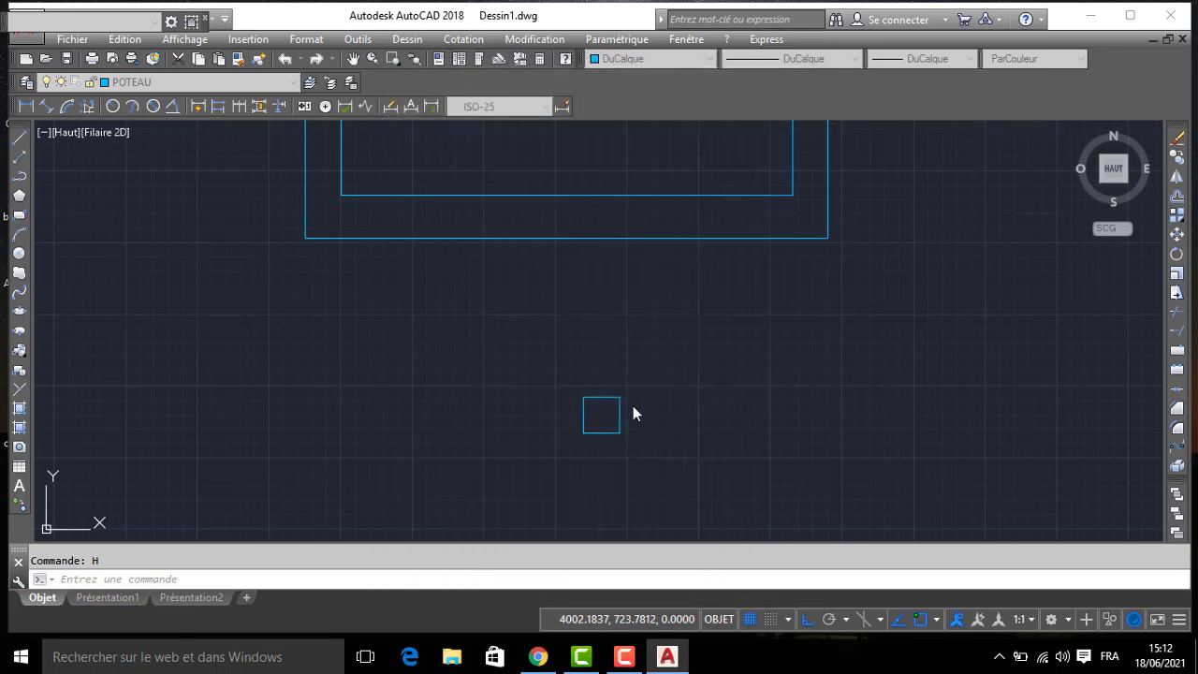
click(599, 414)
key(Return)
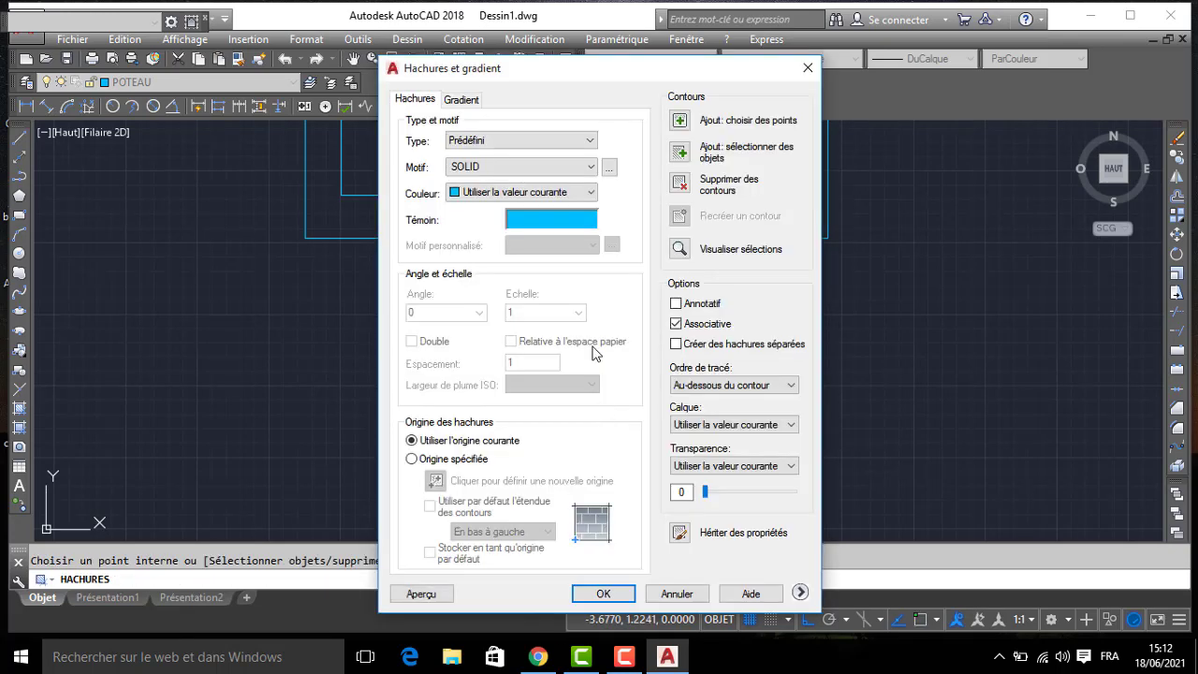
key(Return)
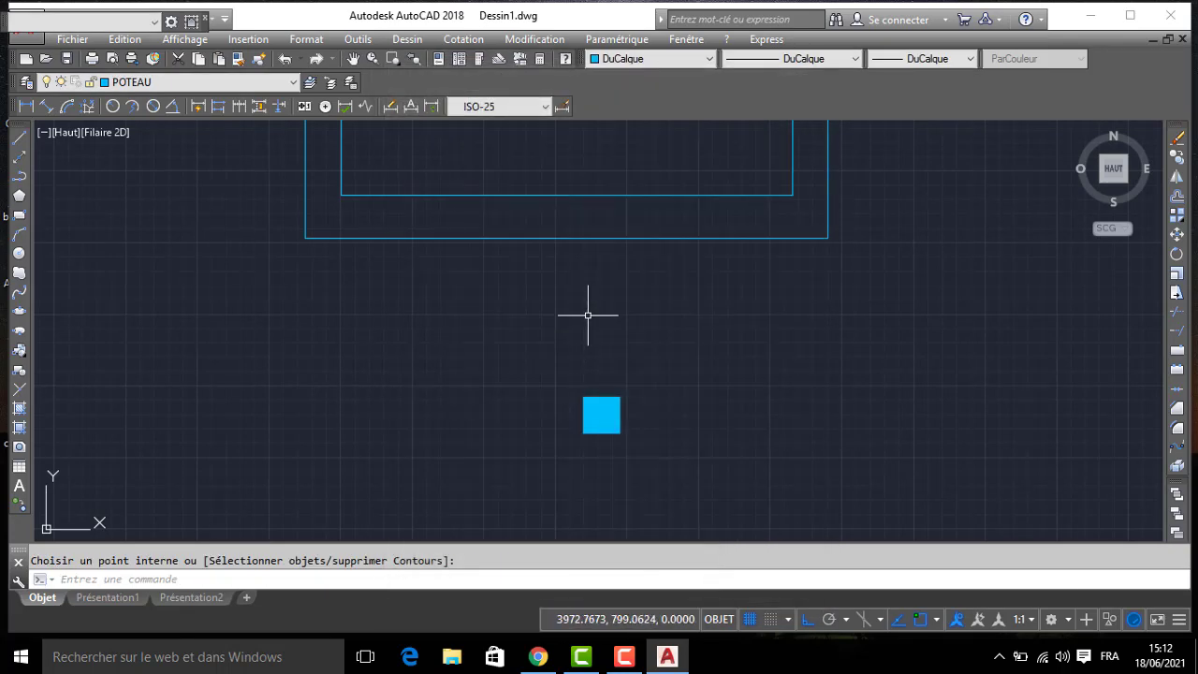
- Copy the filled column from its lower-right corner to the salon's outer south-east corner
click(646, 365)
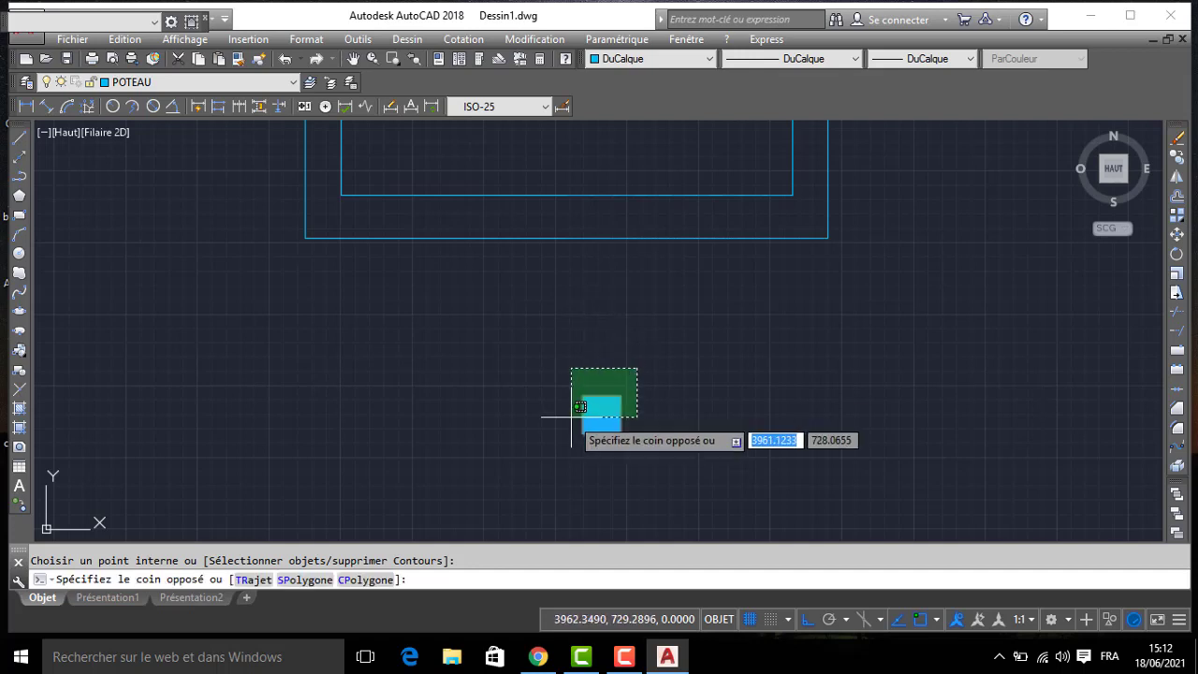
click(572, 432)
text(CO)
key(Return)
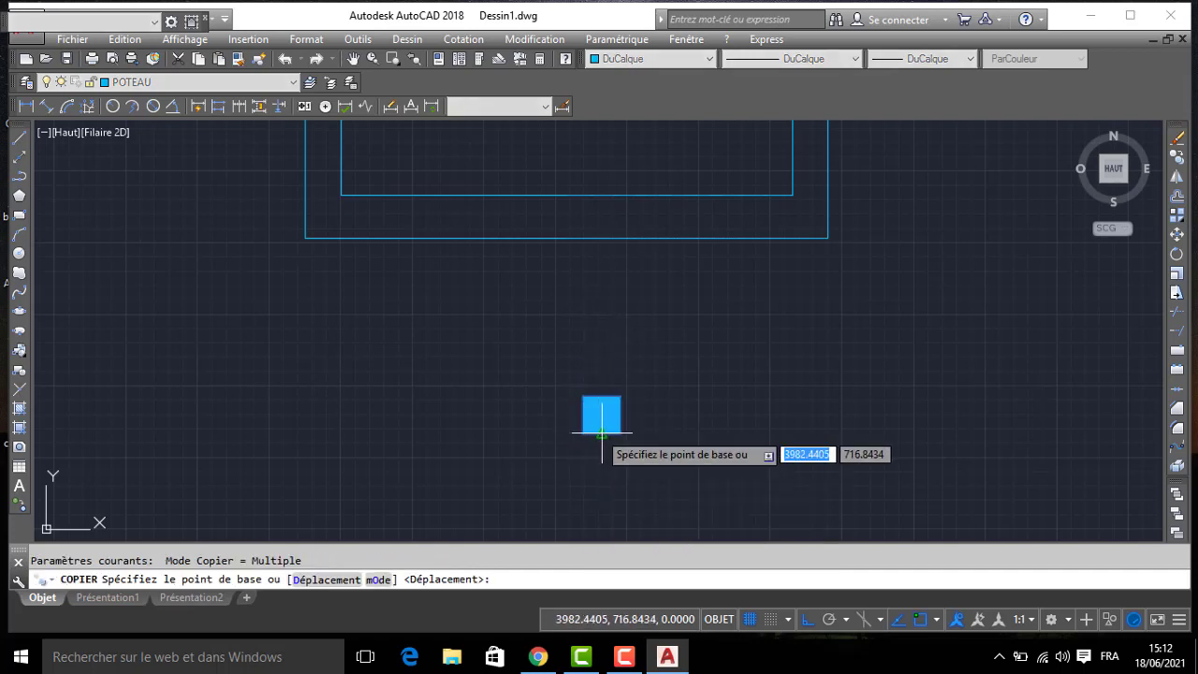
click(618, 432)
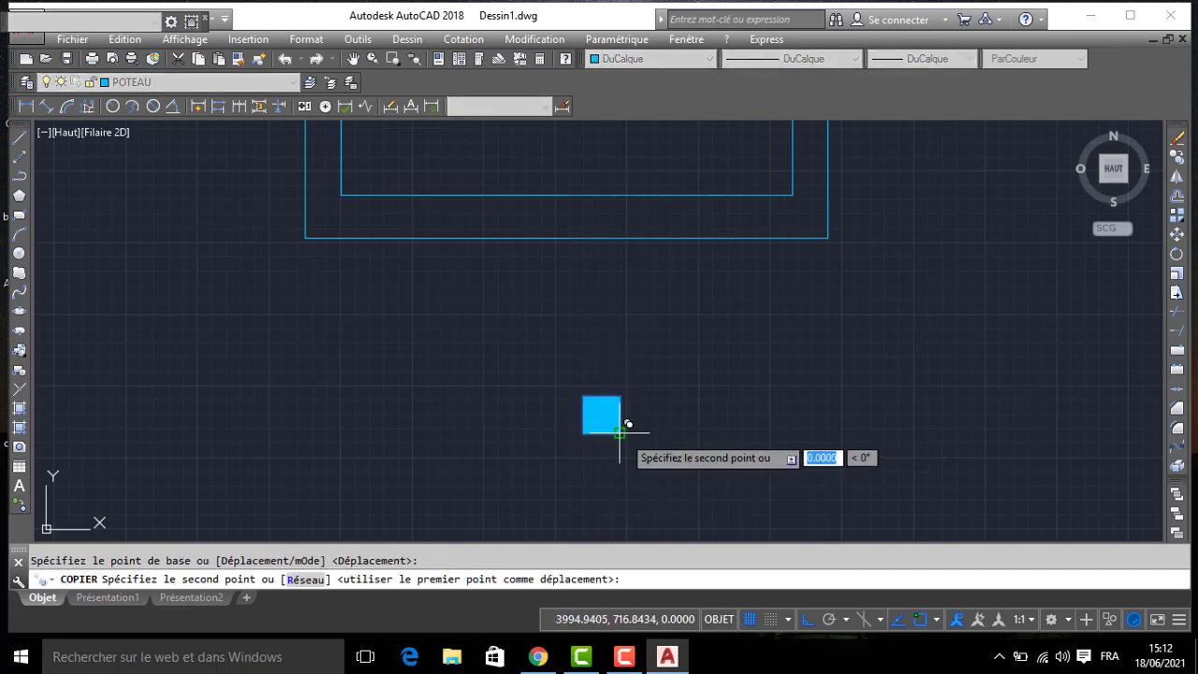
click(827, 236)
key(Return)
- Copy the south-east column to the salon's outer south-west corner
click(814, 210)
click(808, 215)
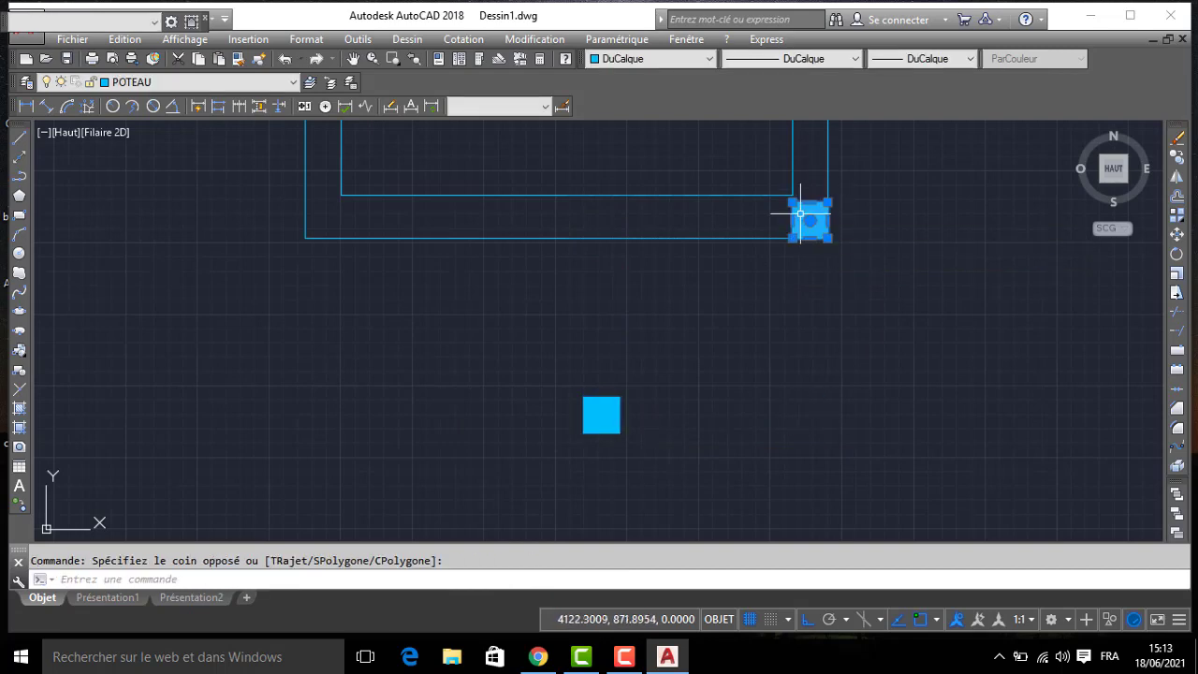
key(Return)
click(794, 237)
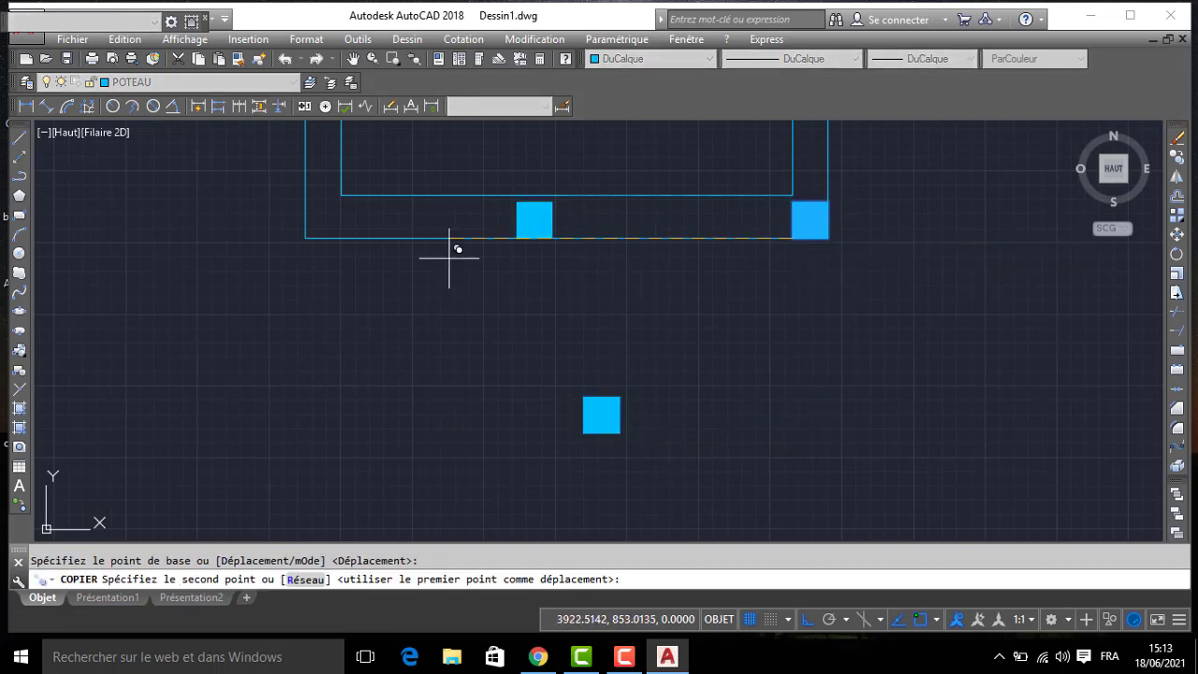
click(305, 238)
key(Return)
- Examine the column positions along the salon and bedroom south walls on the photographed plan
scroll(249, 259, down, 6)
middle_drag(249, 259, 789, 262)
middle_drag(457, 315, 741, 280)
scroll(411, 258, up, 7)
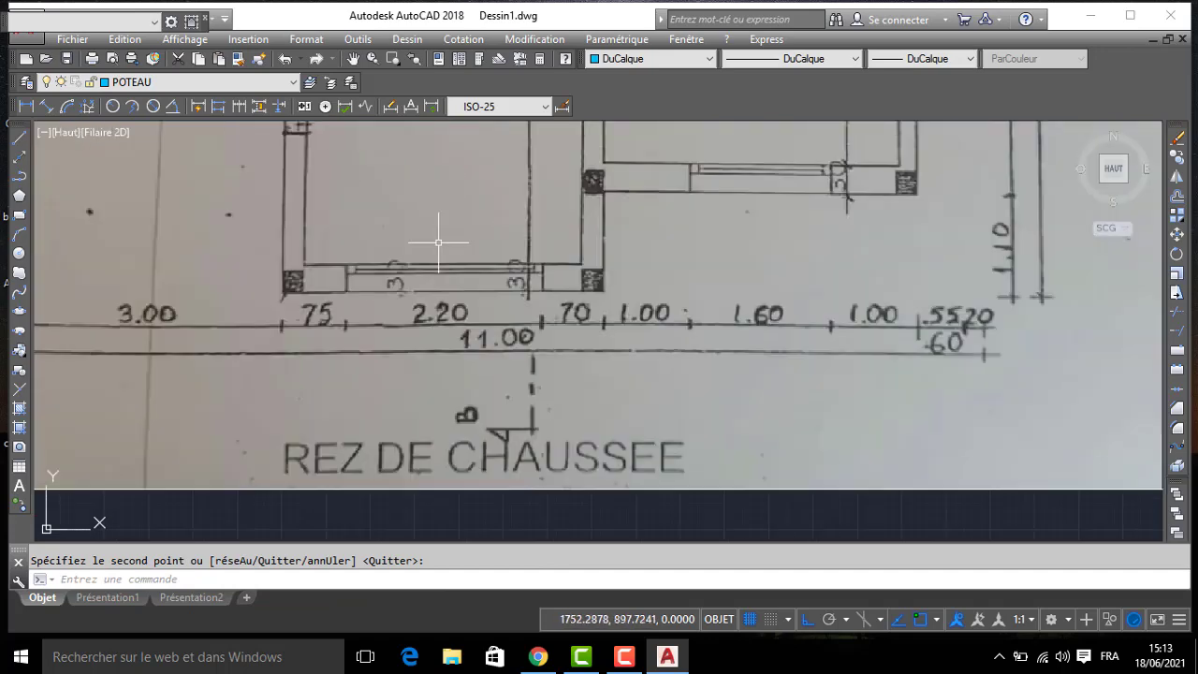
scroll(281, 281, up, 3)
scroll(538, 285, down, 6)
middle_drag(642, 223, 409, 276)
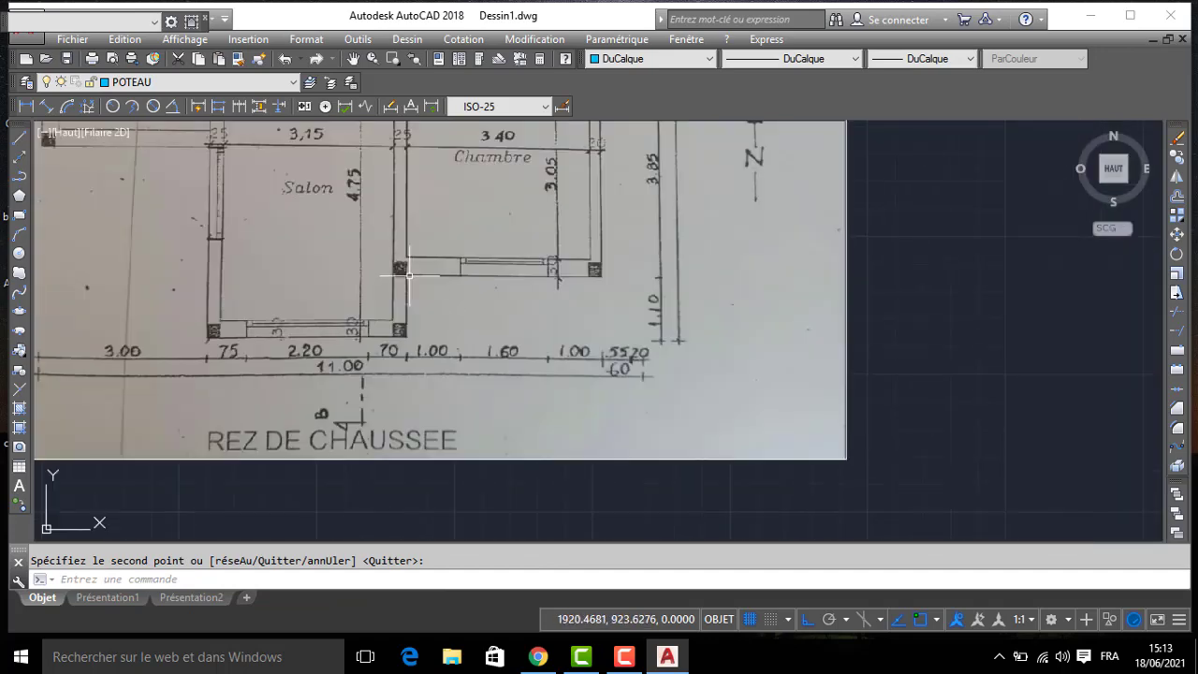
- Copy the salon's south-east column to the bedroom's outer south-west and south-east corners
middle_drag(847, 380, 503, 360)
scroll(506, 360, down, 3)
scroll(524, 322, up, 1)
middle_drag(784, 386, 728, 356)
scroll(730, 339, up, 4)
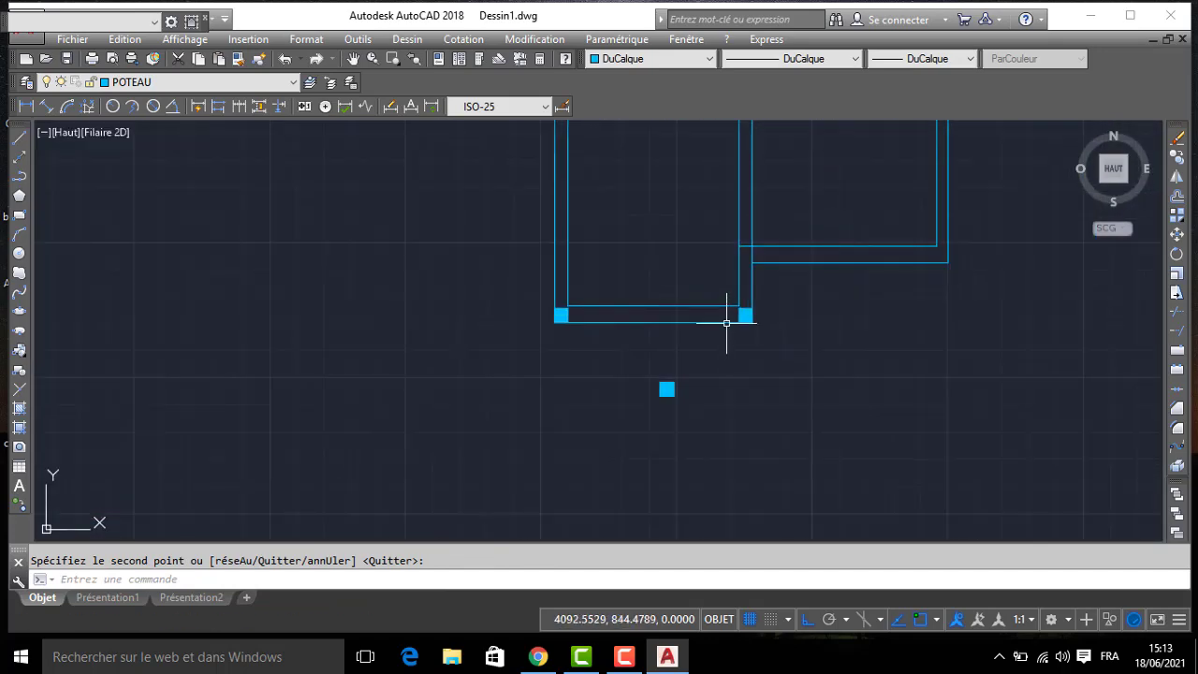
click(811, 356)
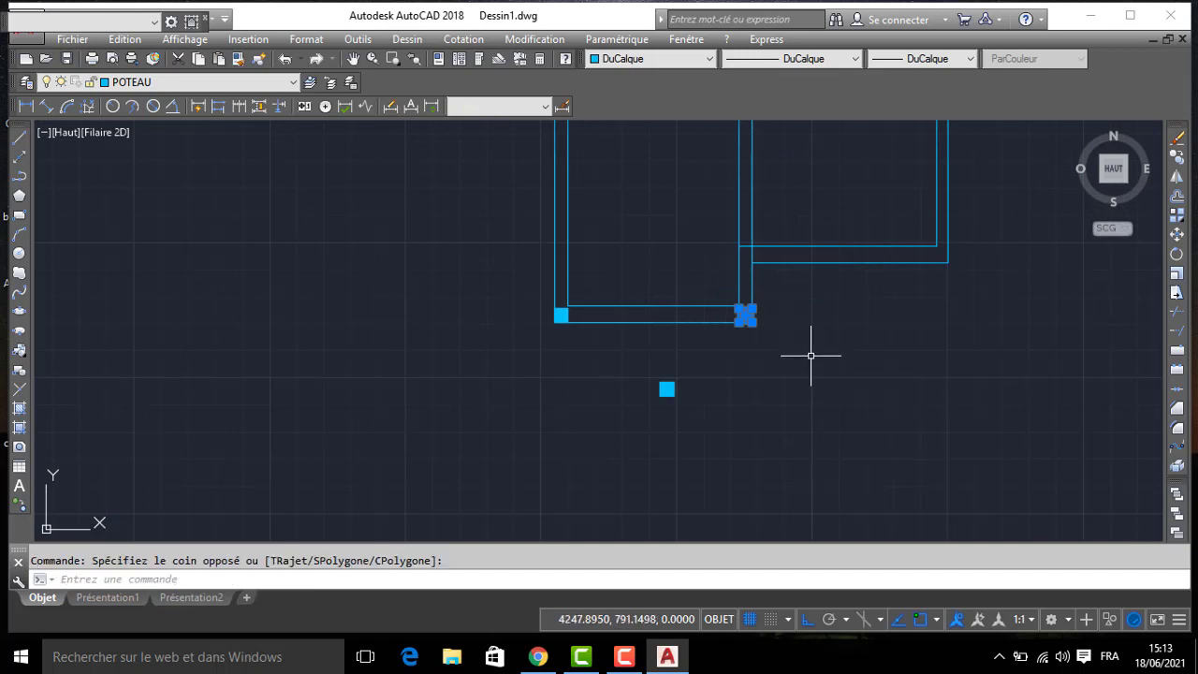
text(co)
key(Return)
click(746, 317)
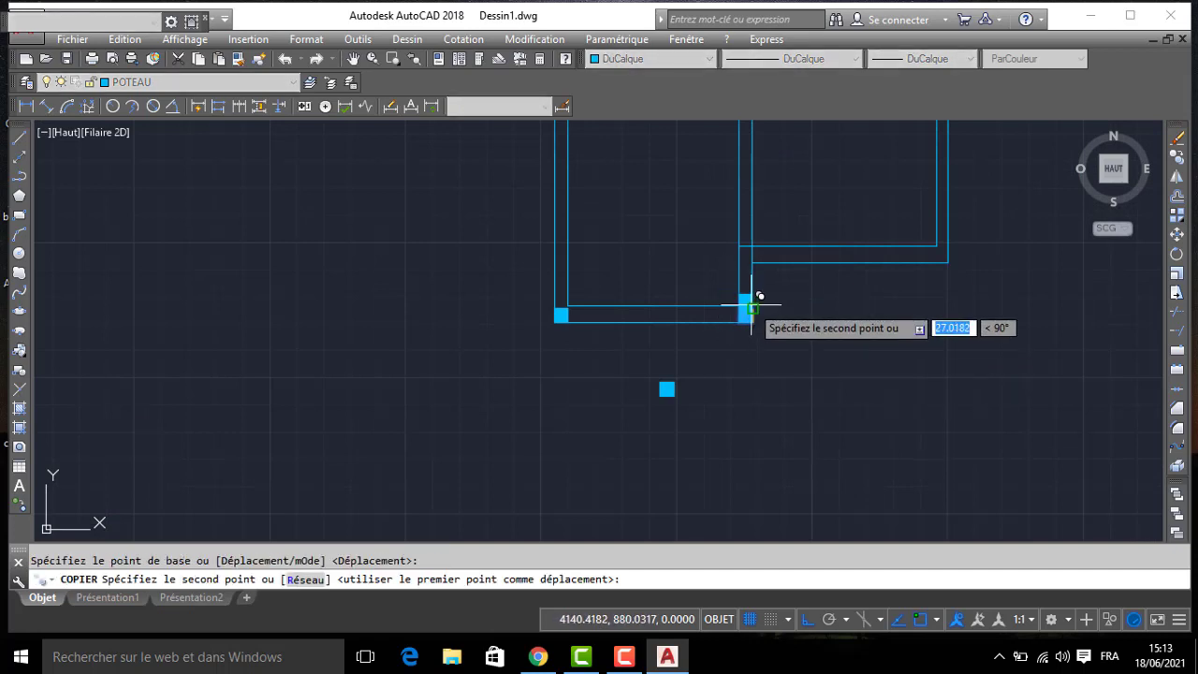
click(752, 258)
middle_drag(941, 232, 896, 302)
key(Return)
click(895, 300)
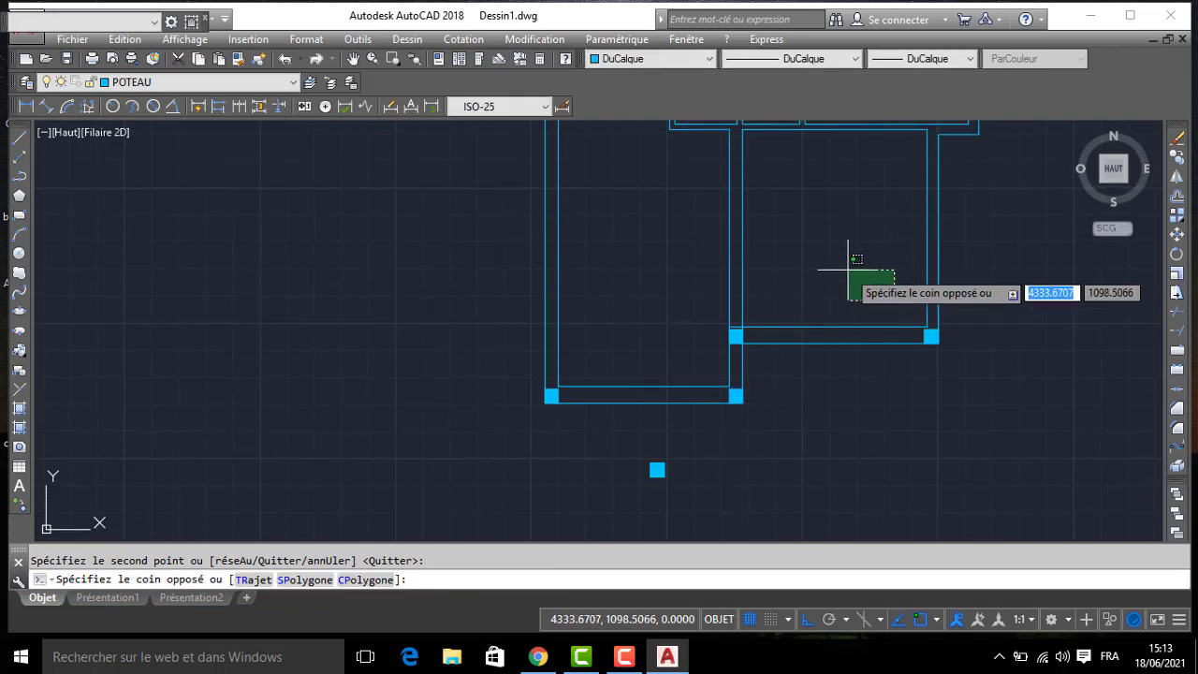
key(Escape)
- Trim the overlapping wall line pieces just above the column where the bedroom's south wall meets the salon wall
scroll(721, 324, up, 4)
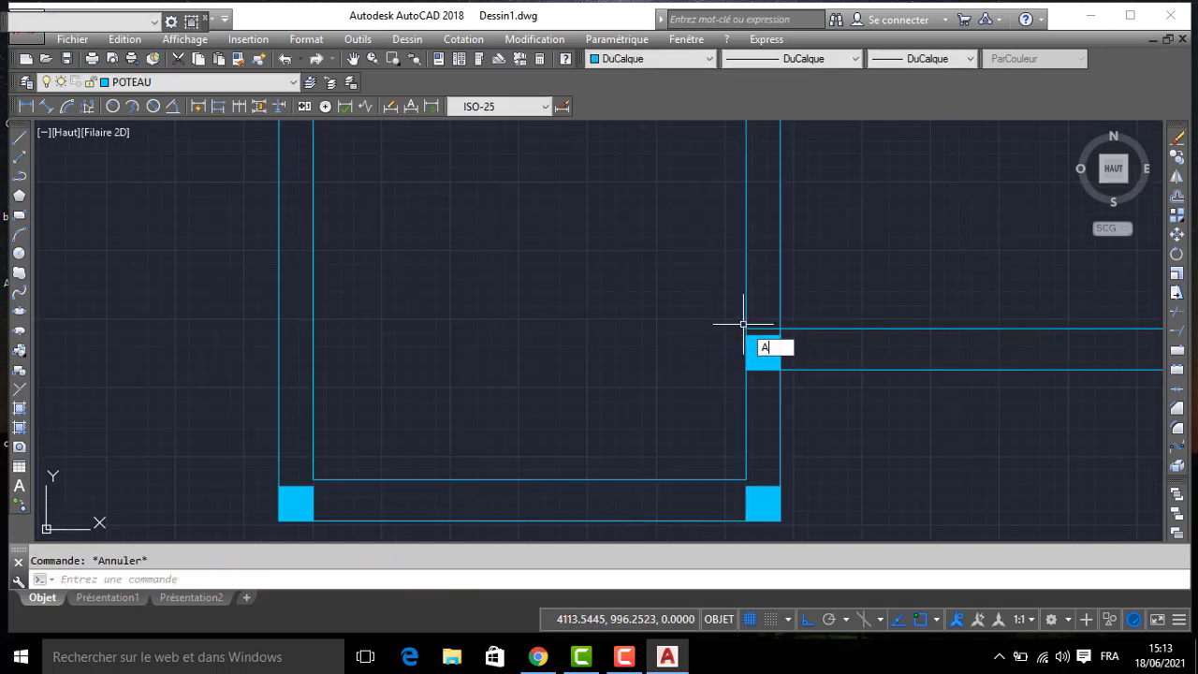
key(Return)
scroll(776, 328, up, 5)
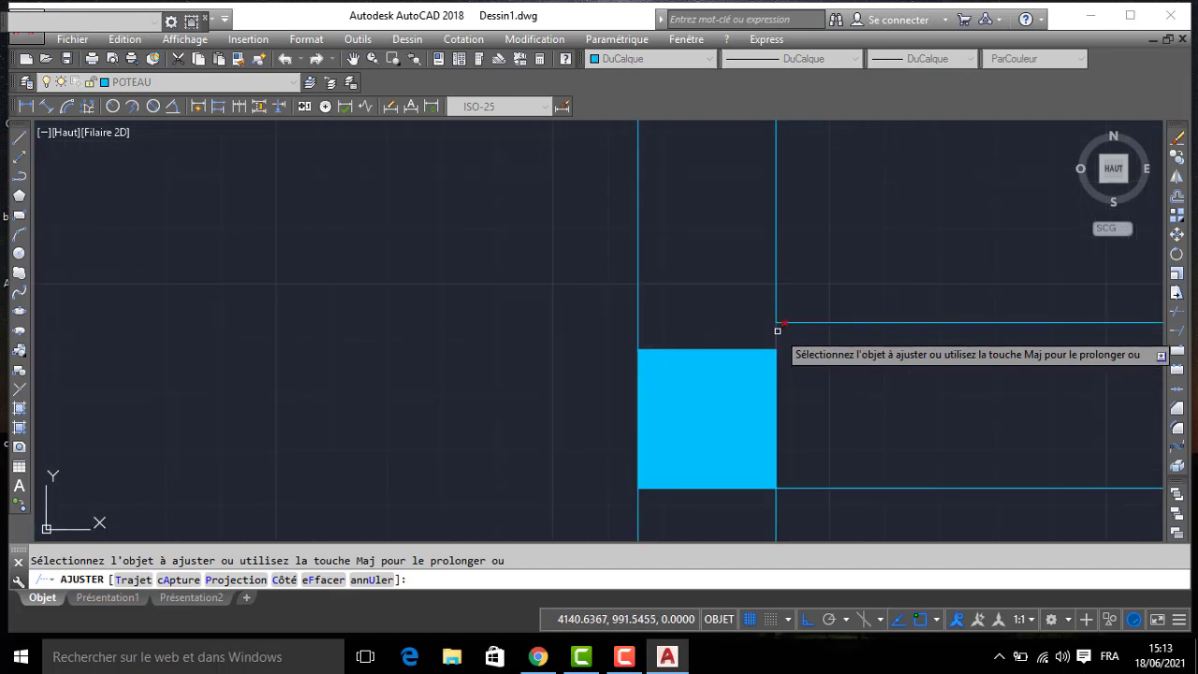
key(Return)
click(760, 341)
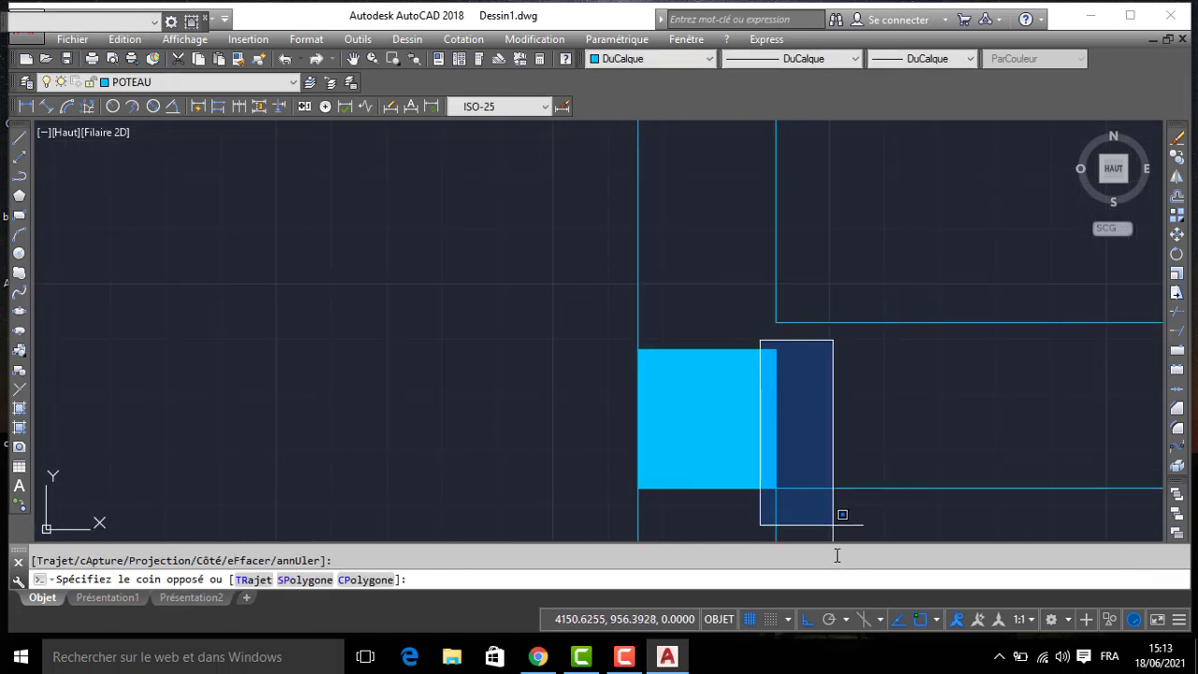
key(Escape)
mouse_move(830, 502)
middle_down()
mouse_move(800, 455)
mouse_move(721, 403)
middle_up()
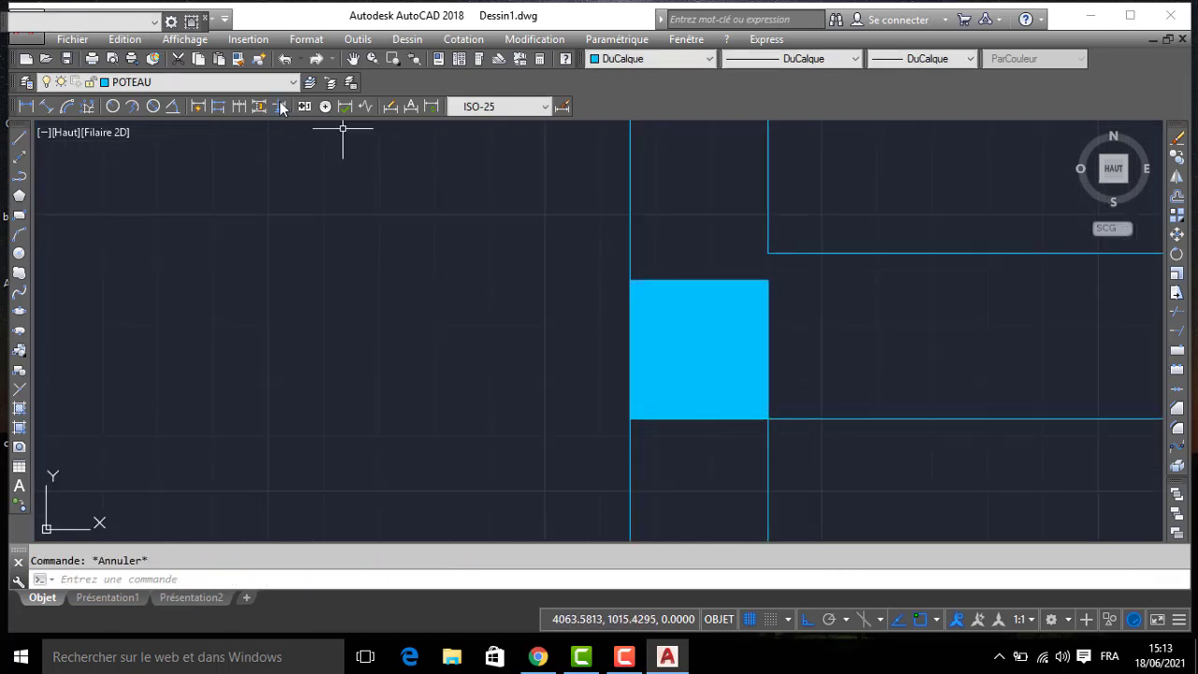
- Turn off layer POTEAU and trim the vertical wall line piece hidden behind the bedroom's south-west column
click(246, 86)
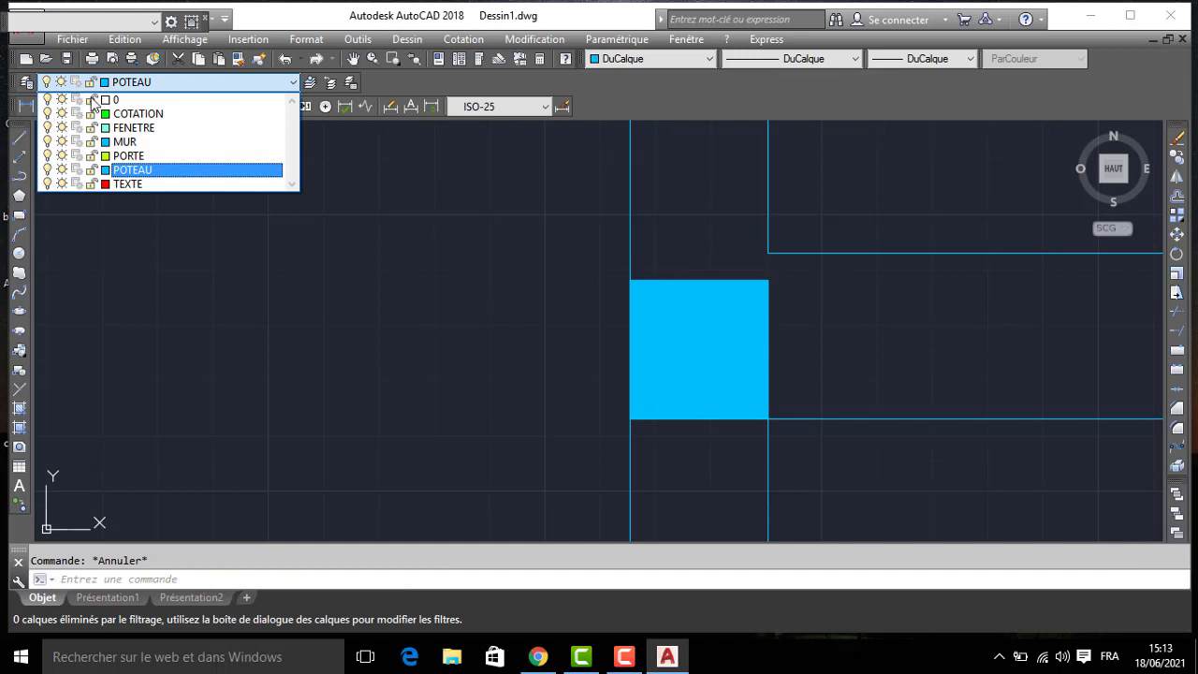
click(47, 170)
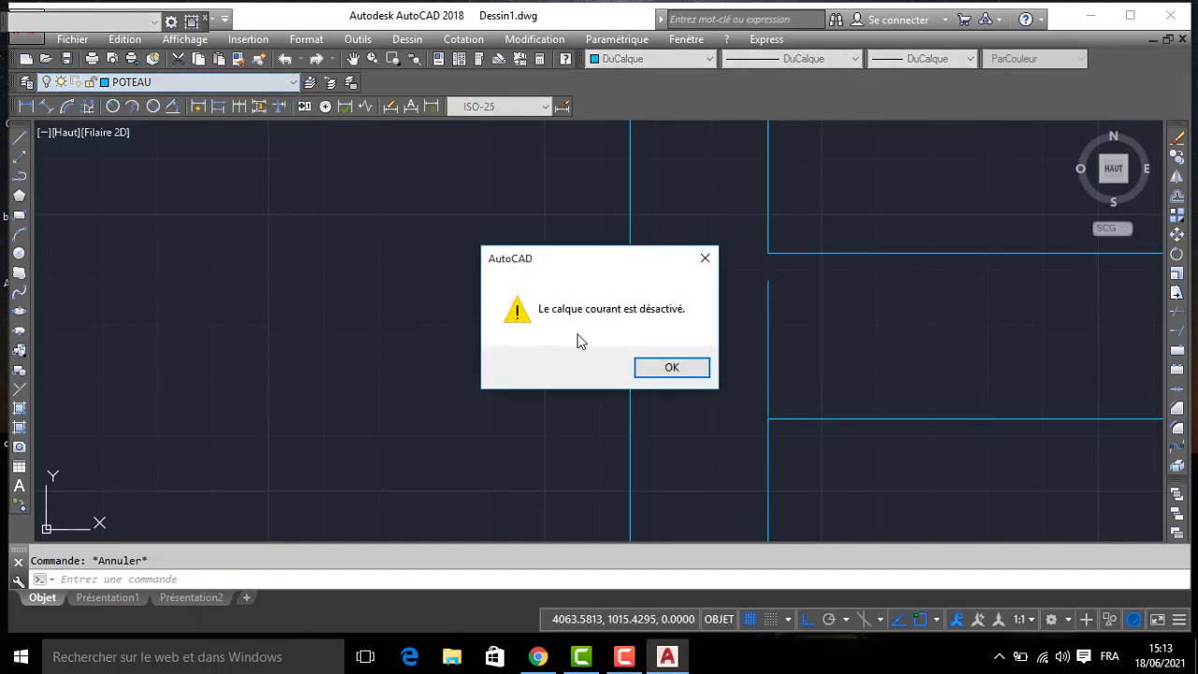
click(658, 374)
key(Return)
key(Return)
click(779, 352)
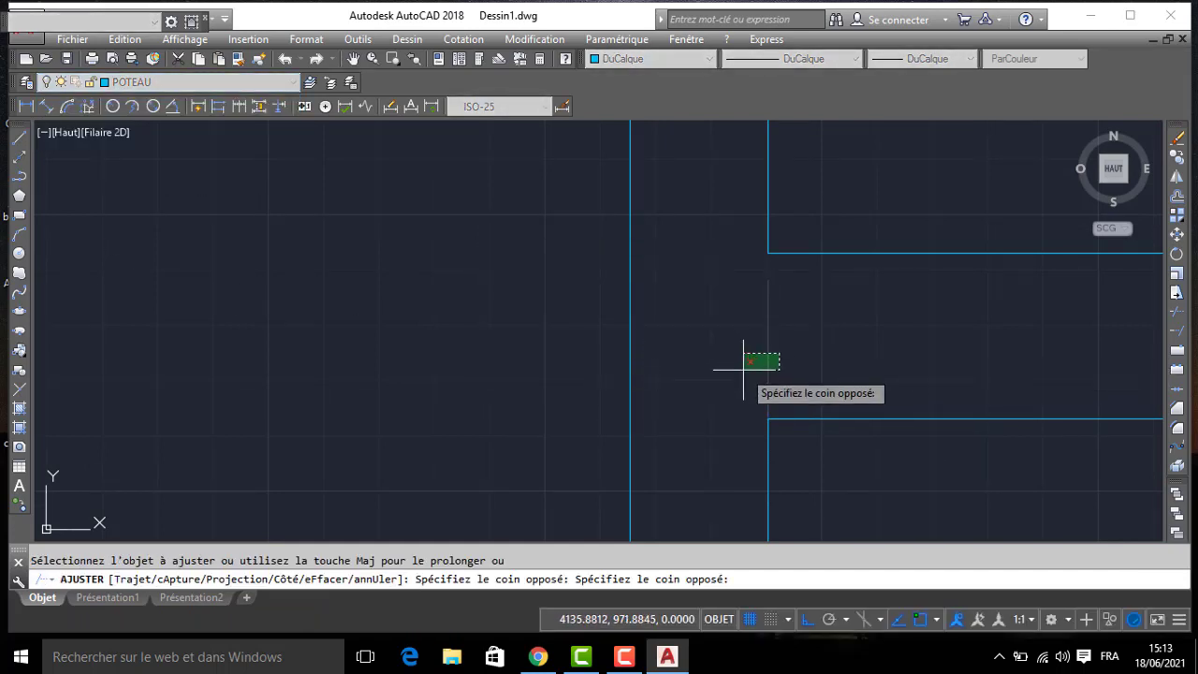
click(743, 371)
key(Return)
- Turn layer POTEAU back on
click(130, 83)
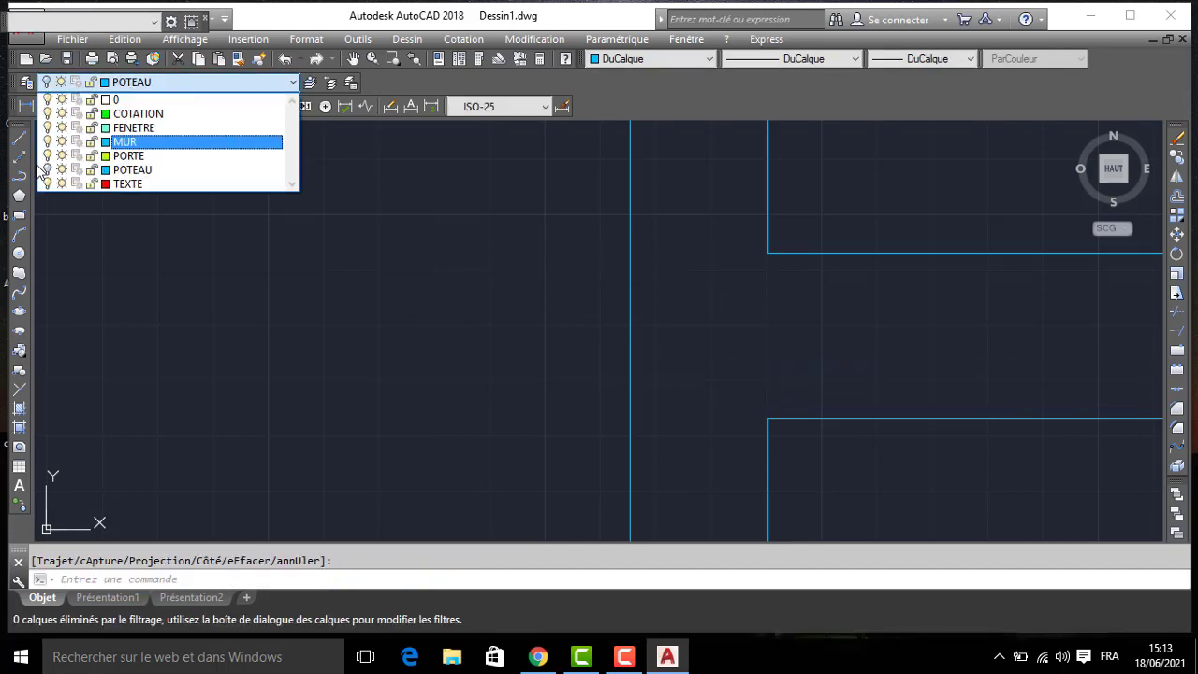
click(48, 170)
scroll(351, 316, down, 10)
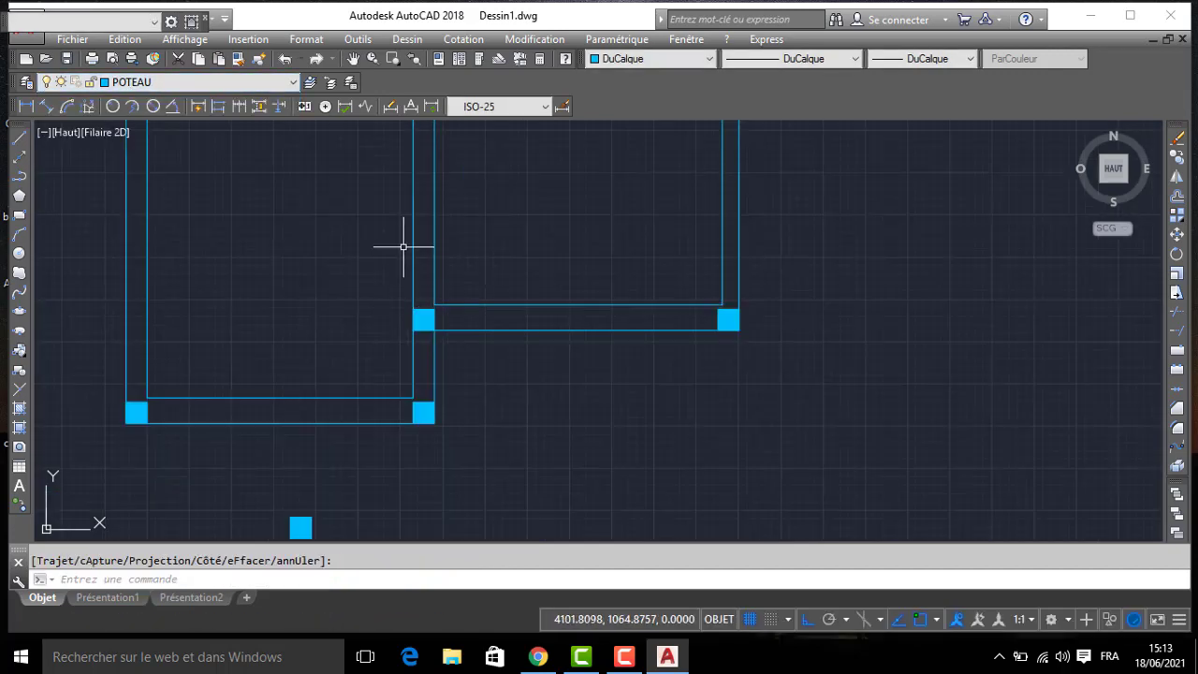
- Copy the south bedroom's south-east column to the junction of its outer east wall and the bathroom's projecting south wall
mouse_move(533, 324)
middle_down()
mouse_move(582, 436)
mouse_move(869, 402)
mouse_move(918, 369)
middle_up()
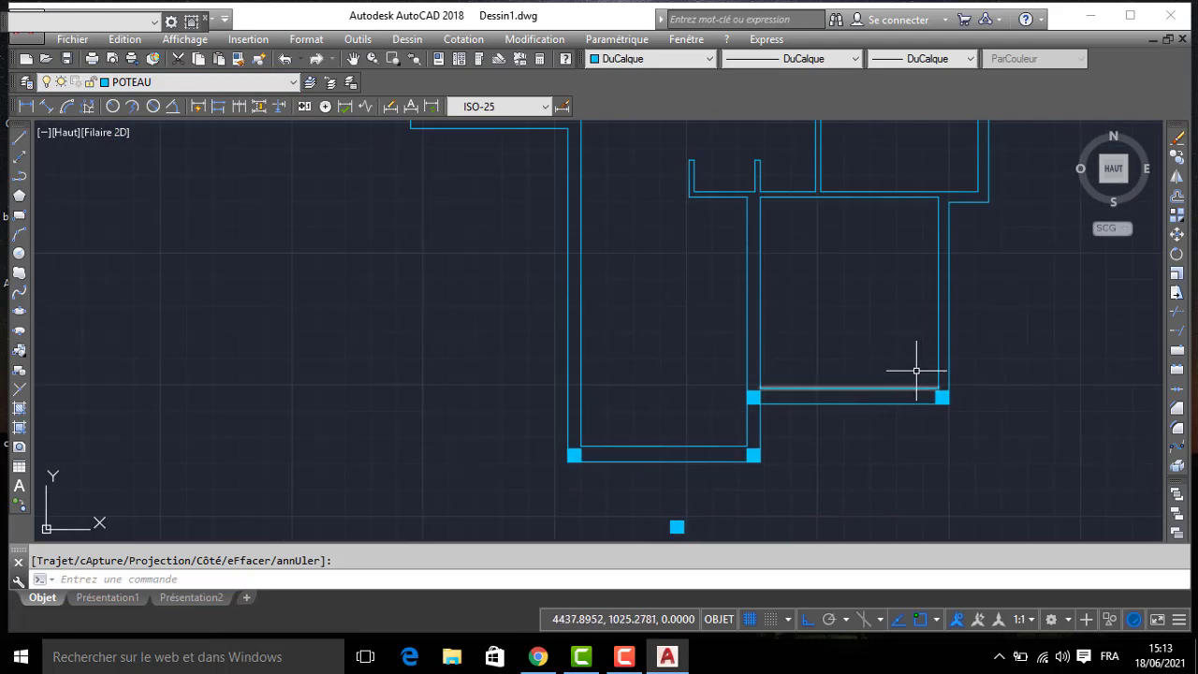
click(925, 378)
text(CO)
key(Return)
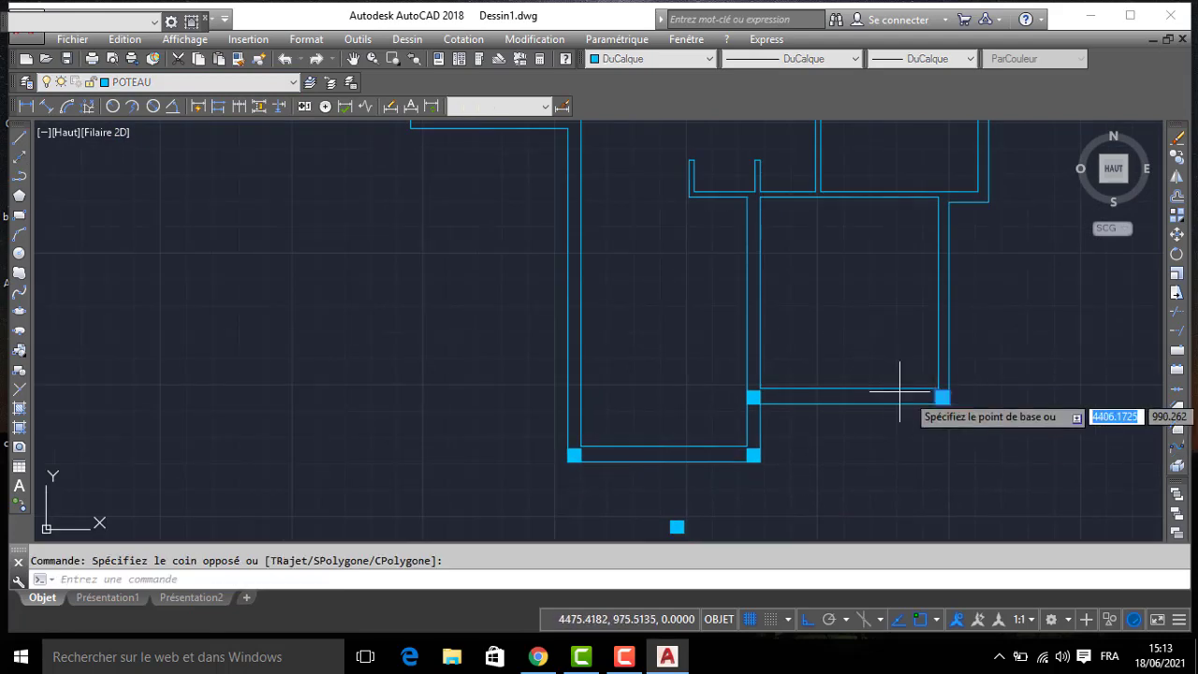
scroll(967, 400, up, 2)
click(941, 406)
middle_drag(932, 138, 886, 439)
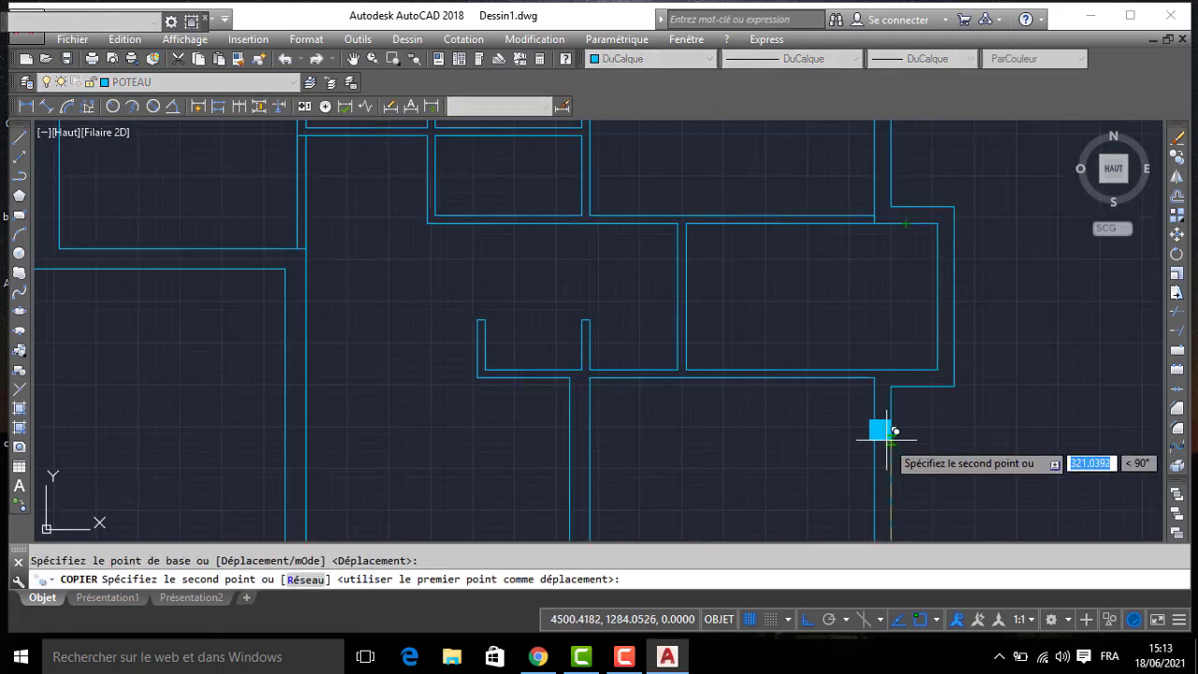
click(891, 386)
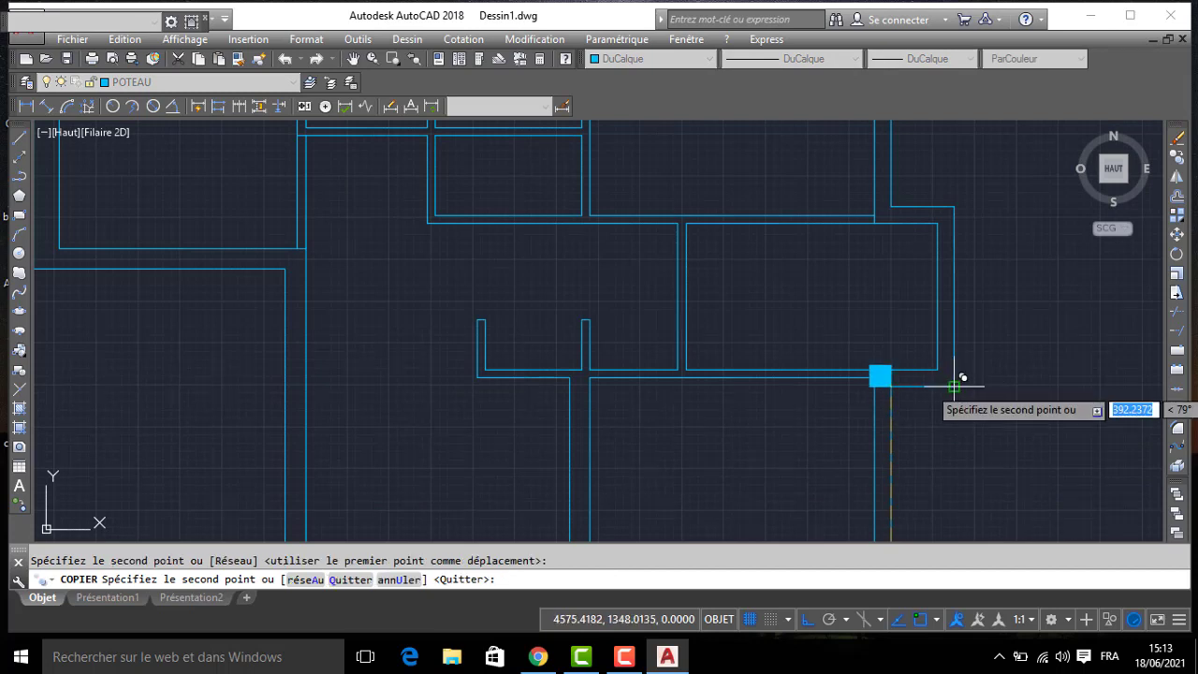
- Copy the column to the projecting bathroom's outer south-east and north-east corners
click(954, 385)
key(Return)
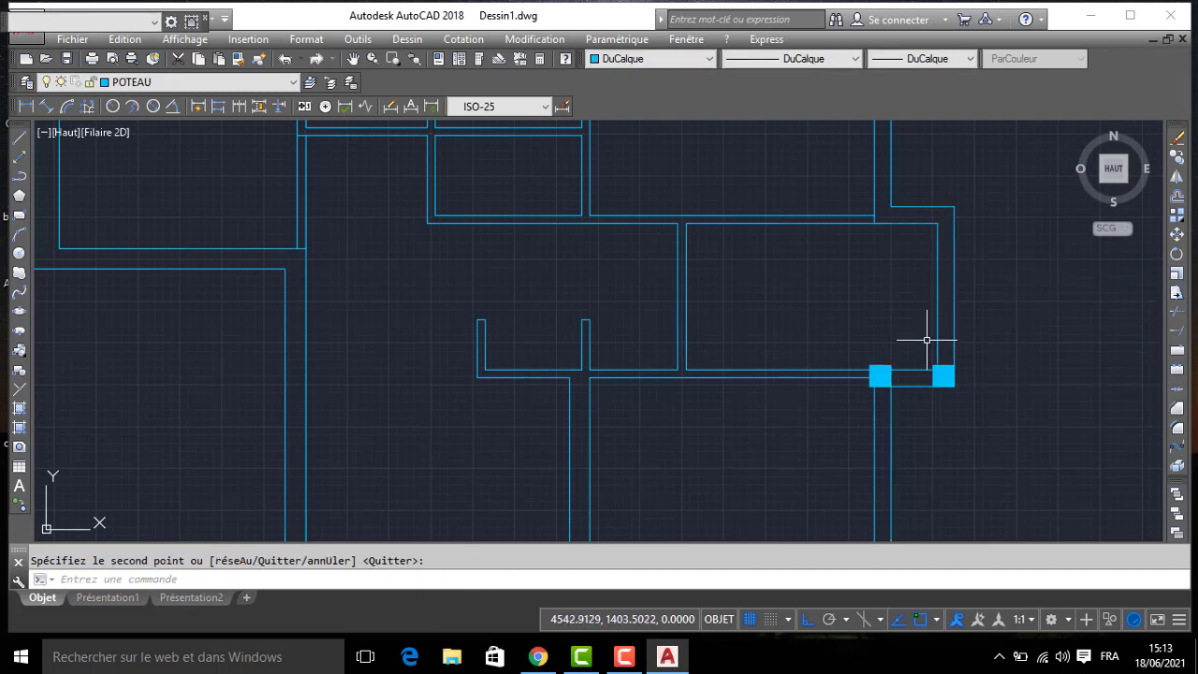
click(990, 400)
key(Return)
click(955, 364)
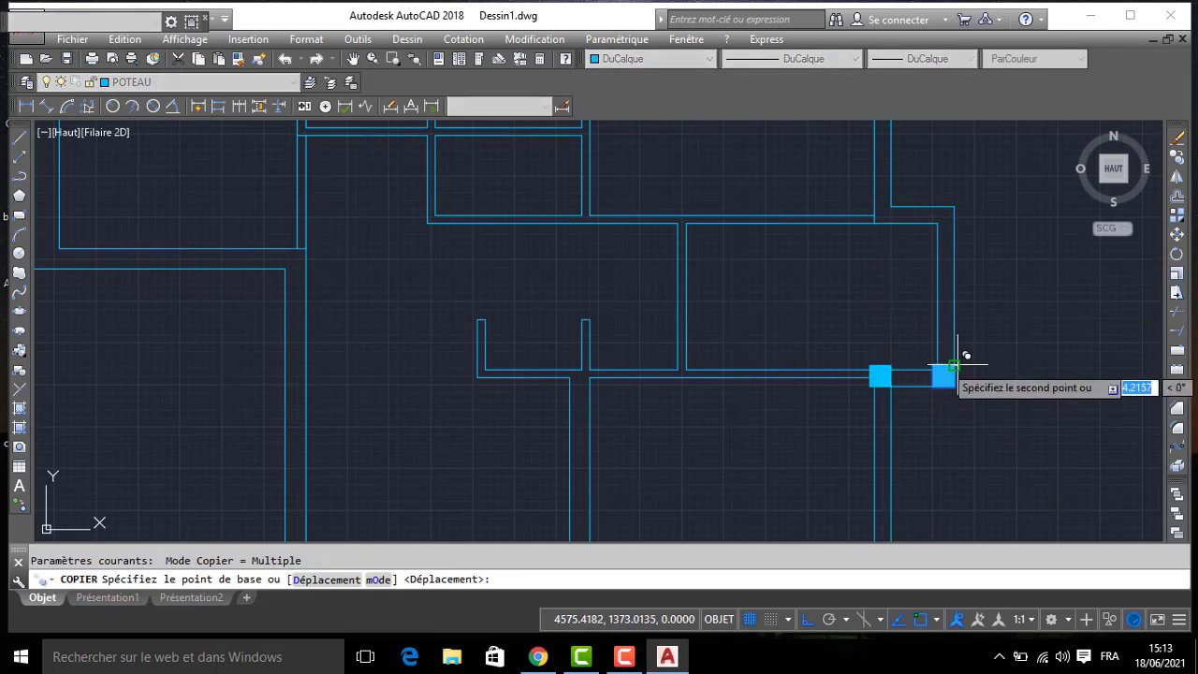
click(954, 206)
key(Return)
scroll(791, 246, down, 4)
- Compare with the photographed plan and delete the two columns at the projecting bathroom's outer corners
middle_drag(481, 355, 582, 348)
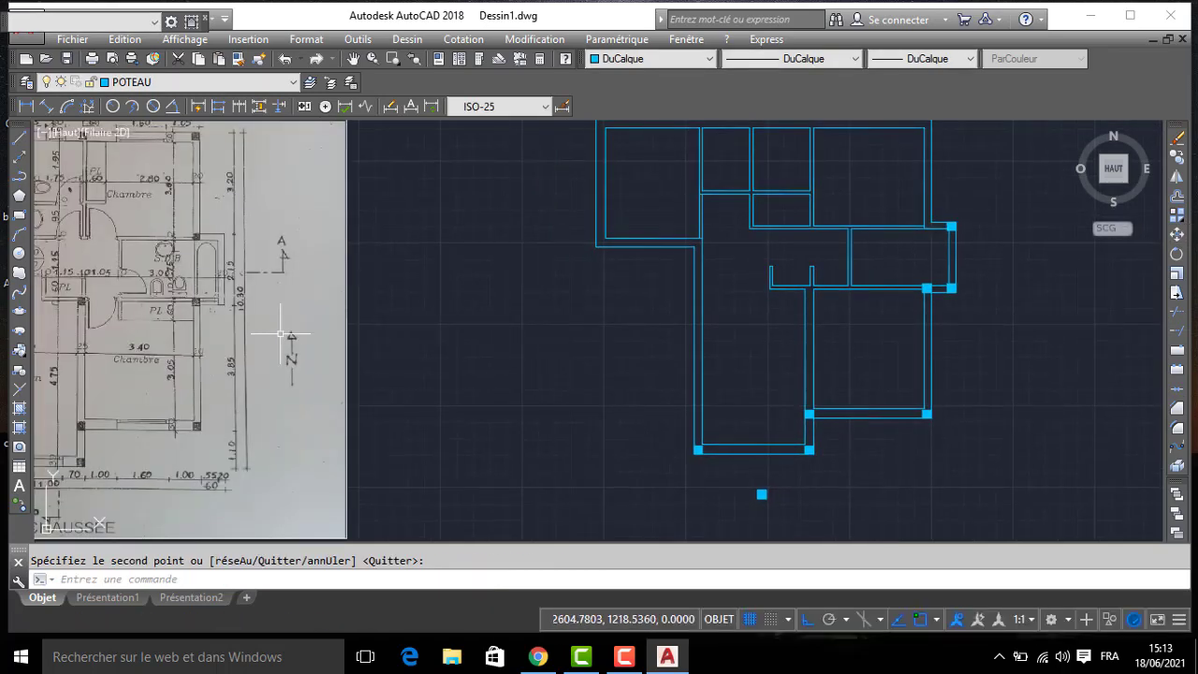
middle_drag(940, 232, 822, 234)
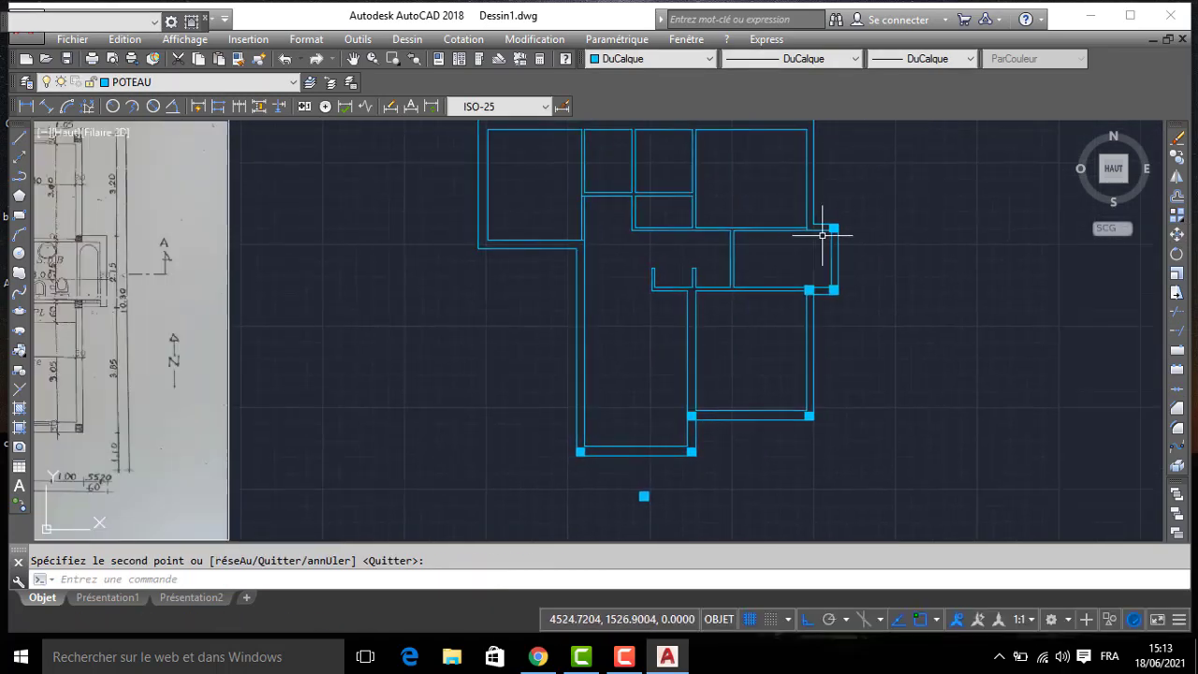
key(Return)
click(826, 222)
click(882, 321)
scroll(847, 302, up, 2)
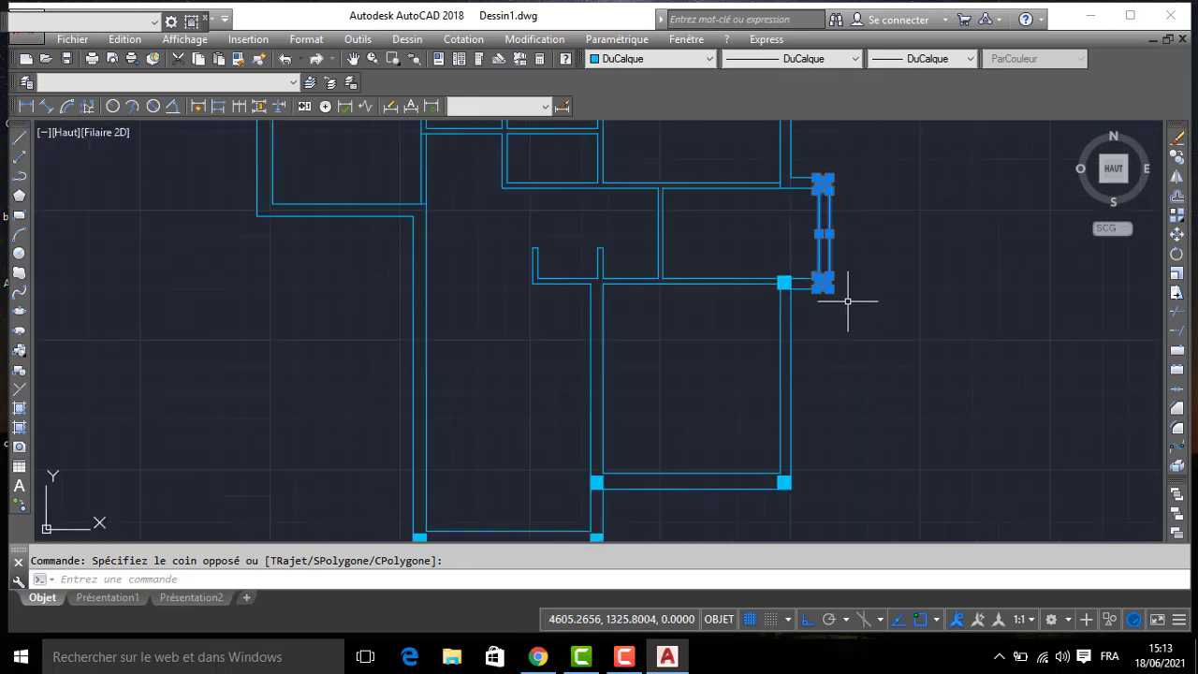
click(791, 240)
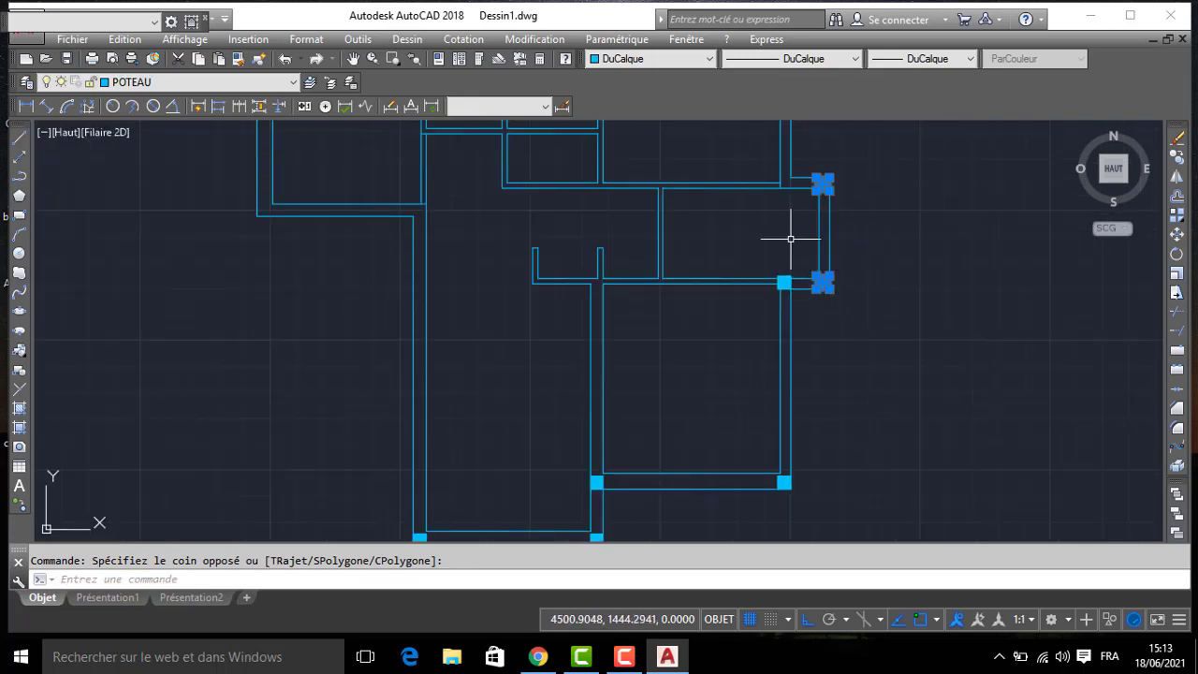
- Try to copy the column at the bathroom's south wall junction to the matching junction at its north wall
click(774, 273)
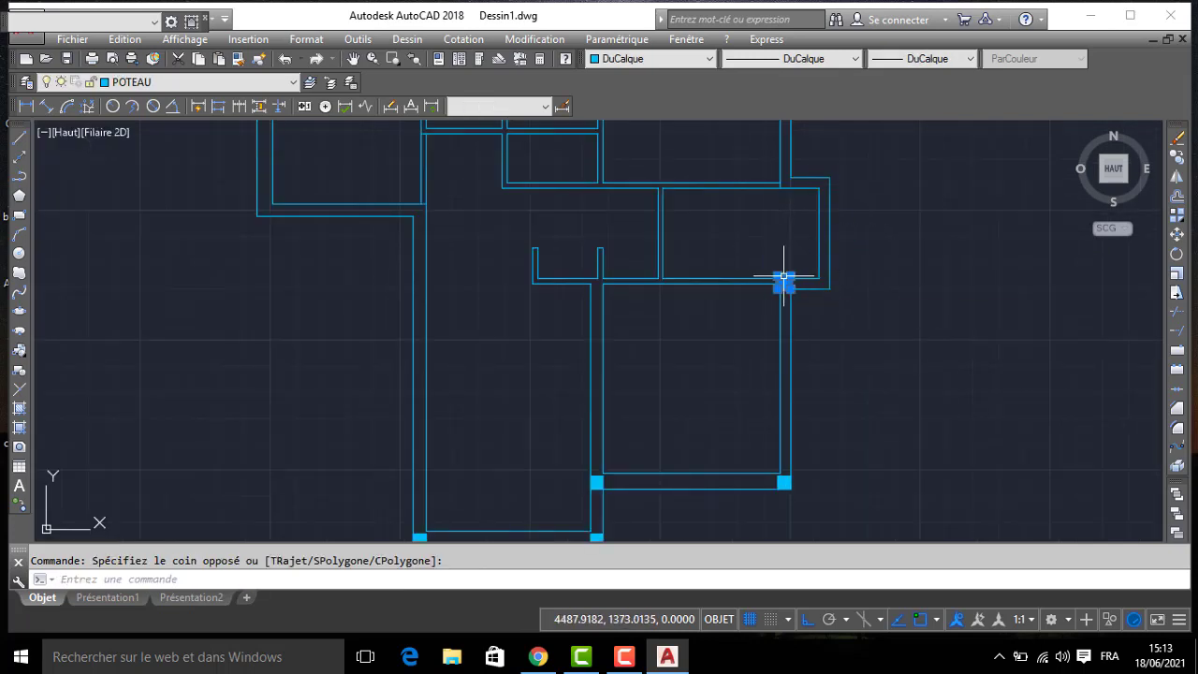
click(783, 277)
text(co)
key(Return)
scroll(785, 281, up, 2)
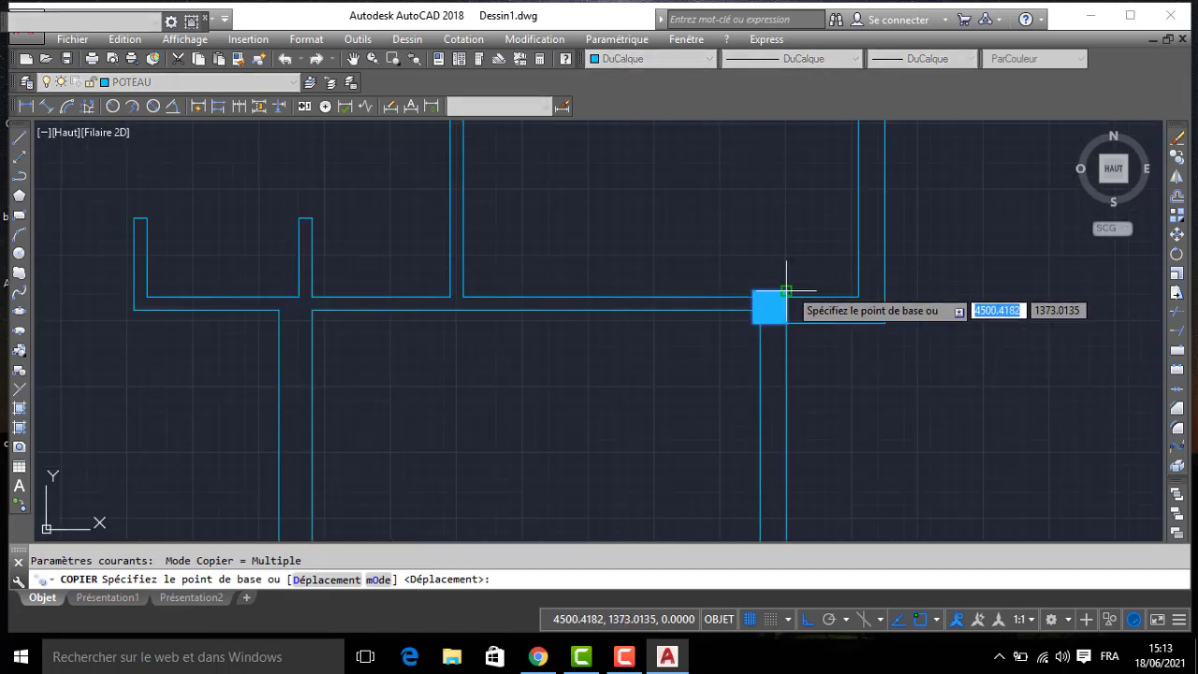
click(787, 291)
middle_drag(789, 225, 805, 366)
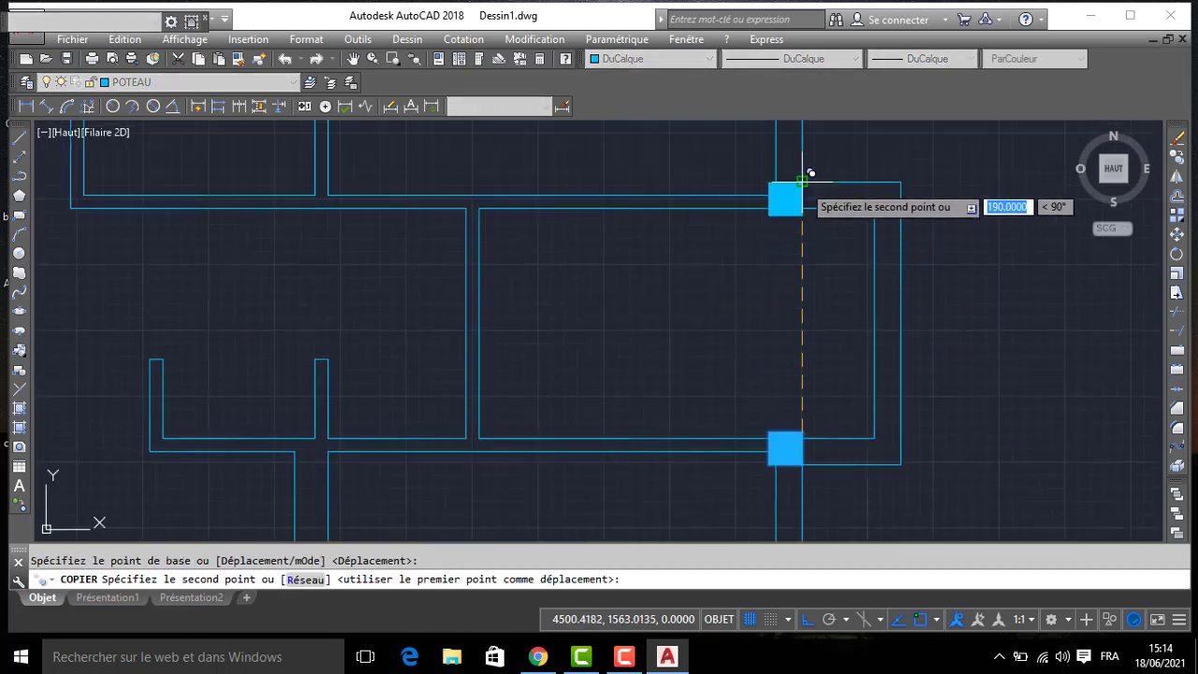
key(Return)
- Examine the column positions around the bathroom in the photographed plan and compare them with the drawing
scroll(738, 226, down, 6)
middle_drag(559, 259, 747, 297)
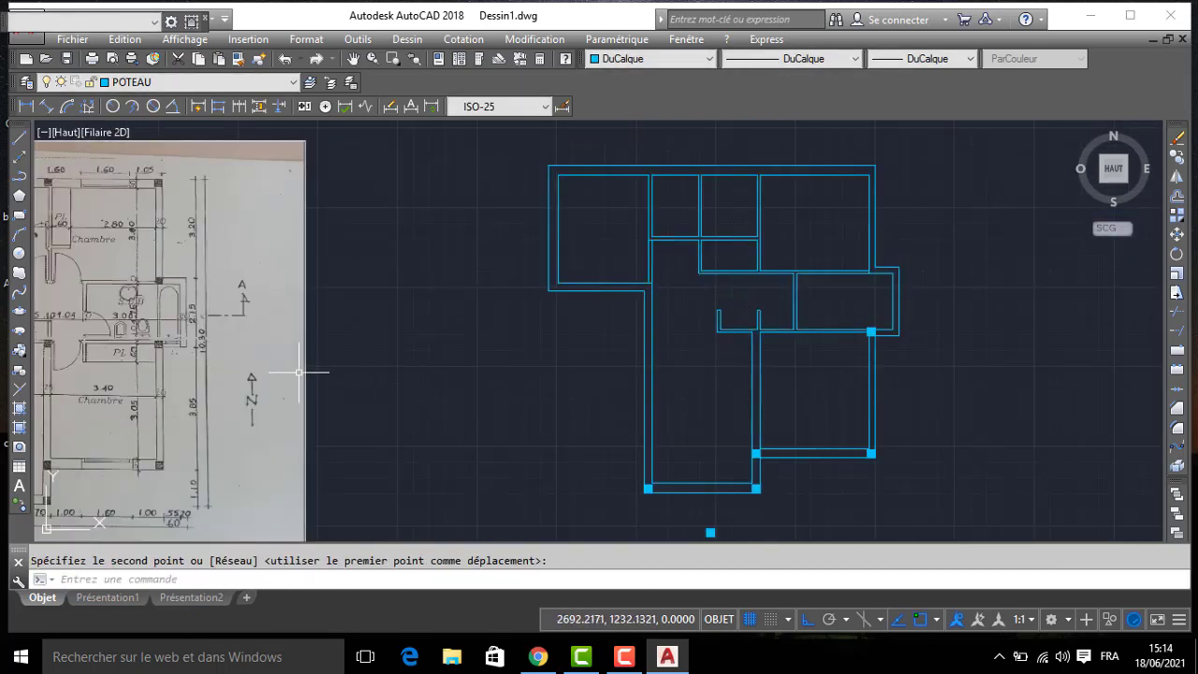
scroll(109, 289, up, 6)
middle_drag(601, 322, 599, 318)
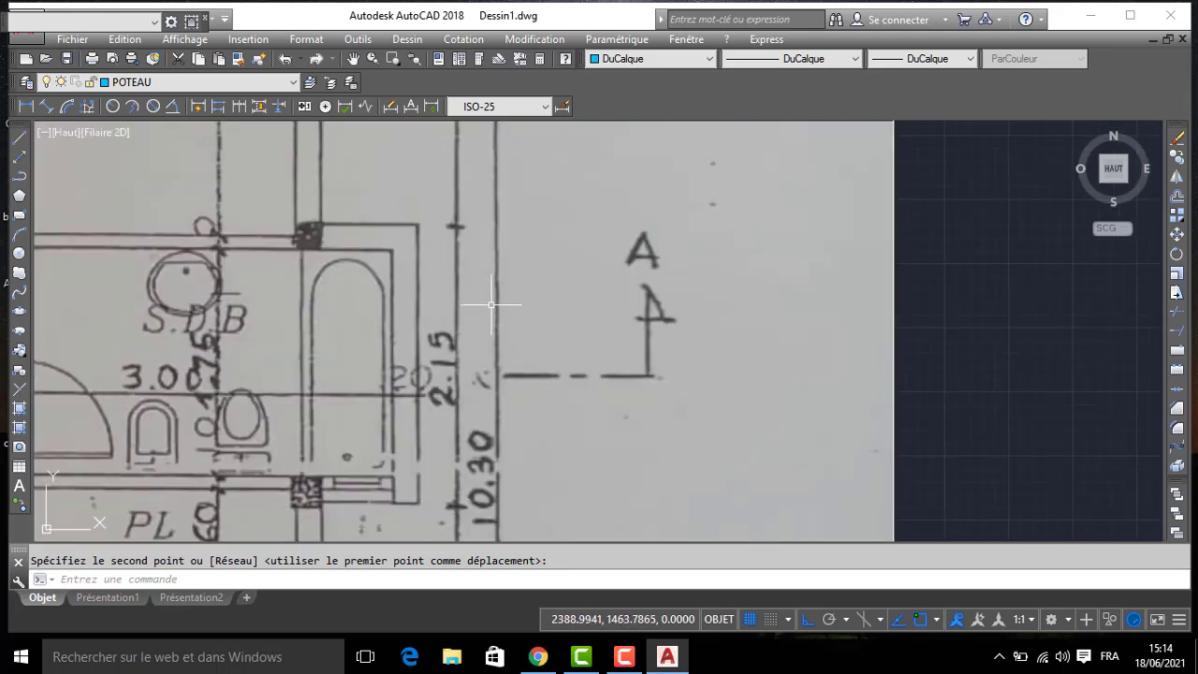
scroll(669, 265, down, 2)
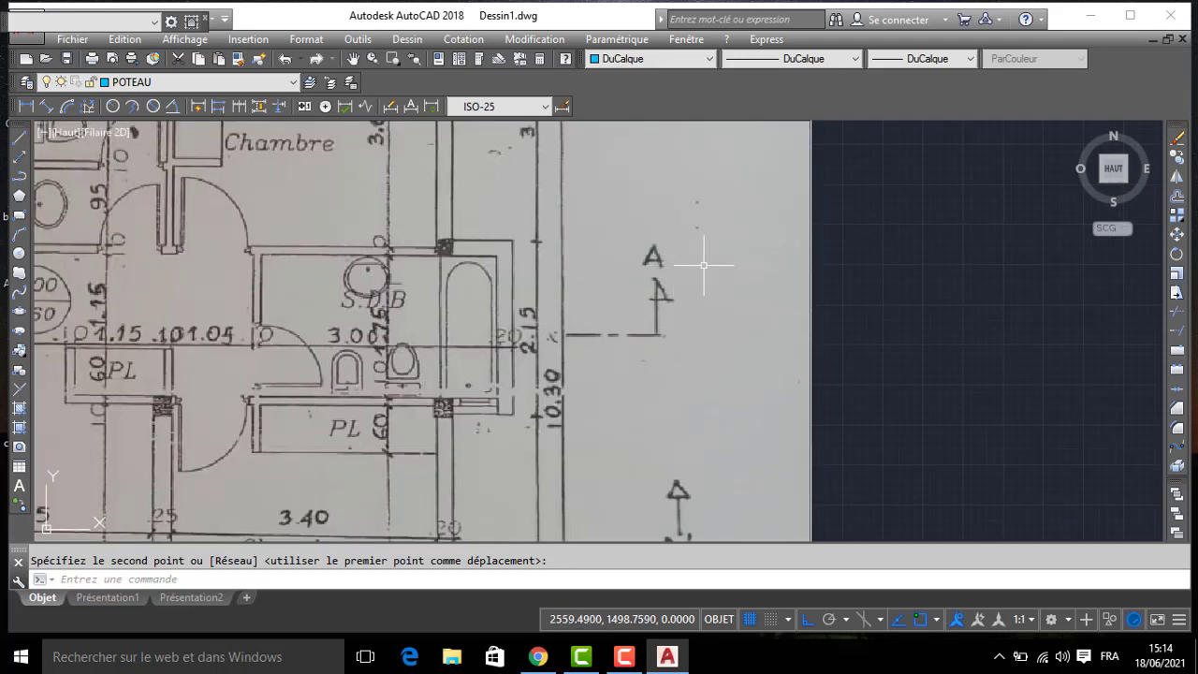
middle_drag(708, 264, 371, 278)
scroll(525, 271, down, 4)
middle_drag(960, 276, 591, 275)
scroll(605, 269, up, 4)
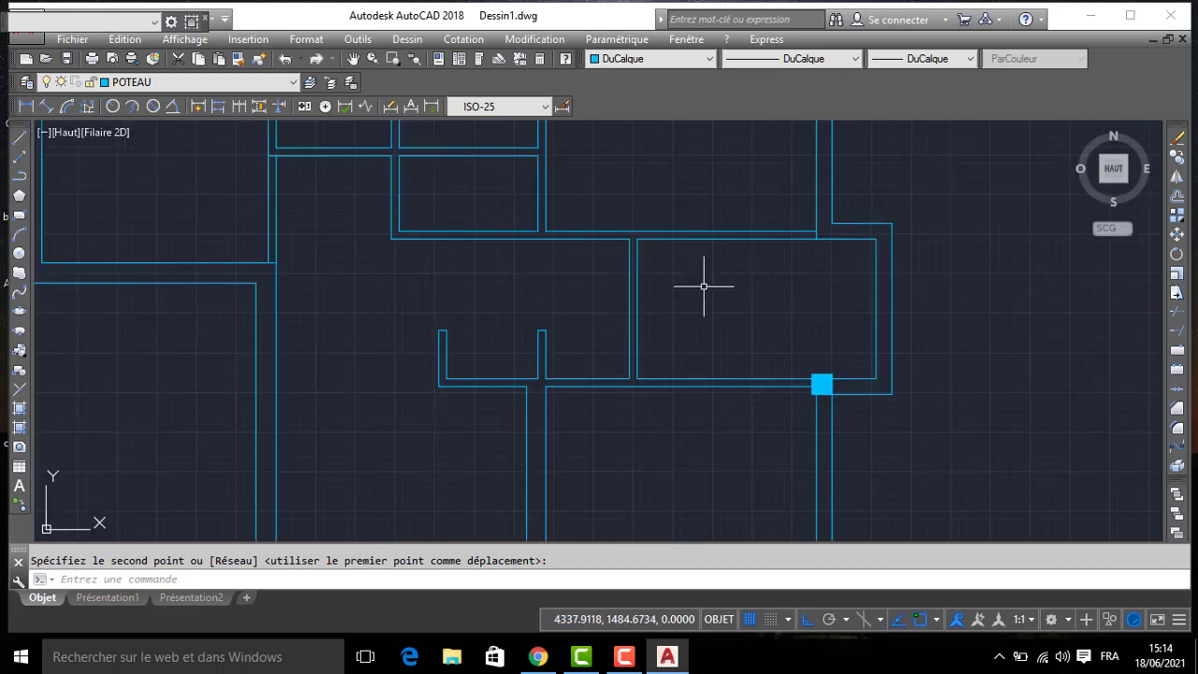
- Copy the column at the bathroom's south wall junction to its north wall junction and the plan's outer north-east corner
click(870, 414)
text(co)
key(Return)
click(829, 381)
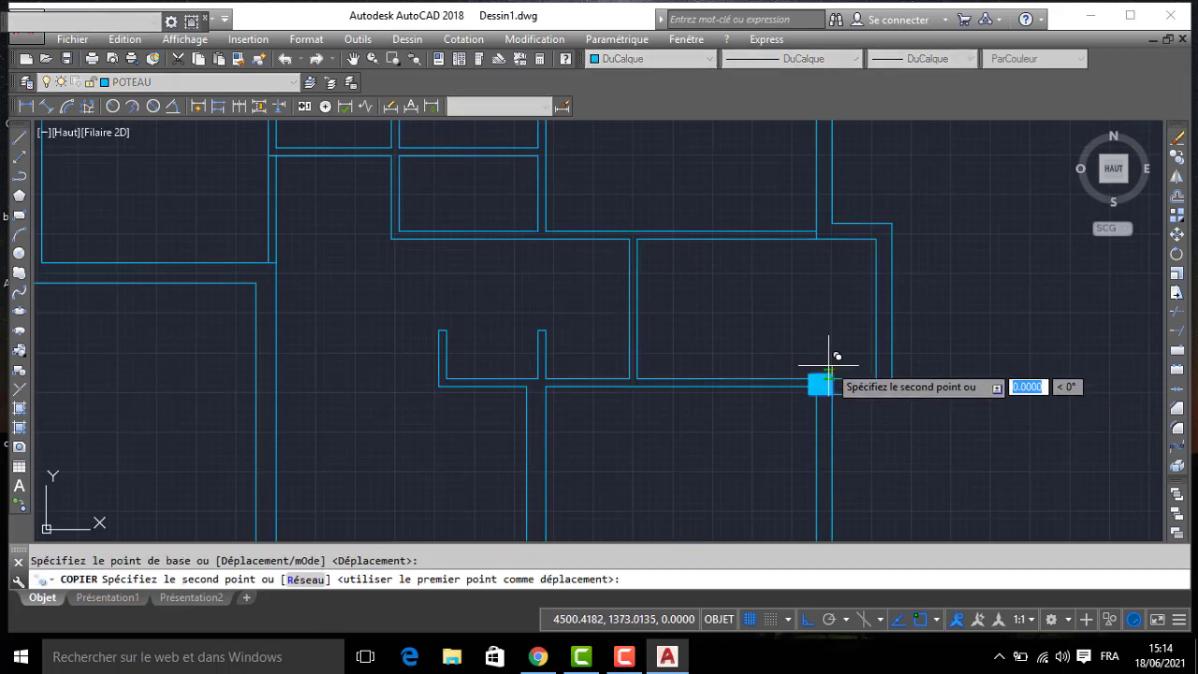
click(837, 214)
scroll(736, 205, down, 3)
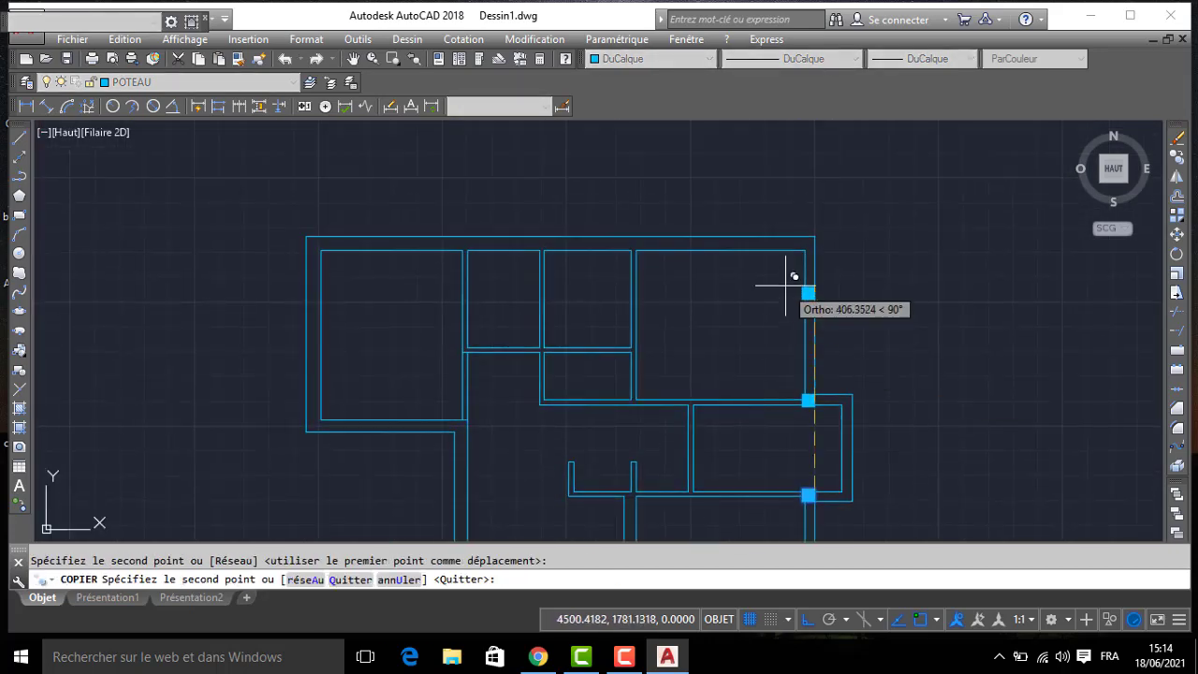
click(814, 236)
key(Return)
- Copy the plan's north-east corner column to the kitchen's outer north-west corner
click(776, 223)
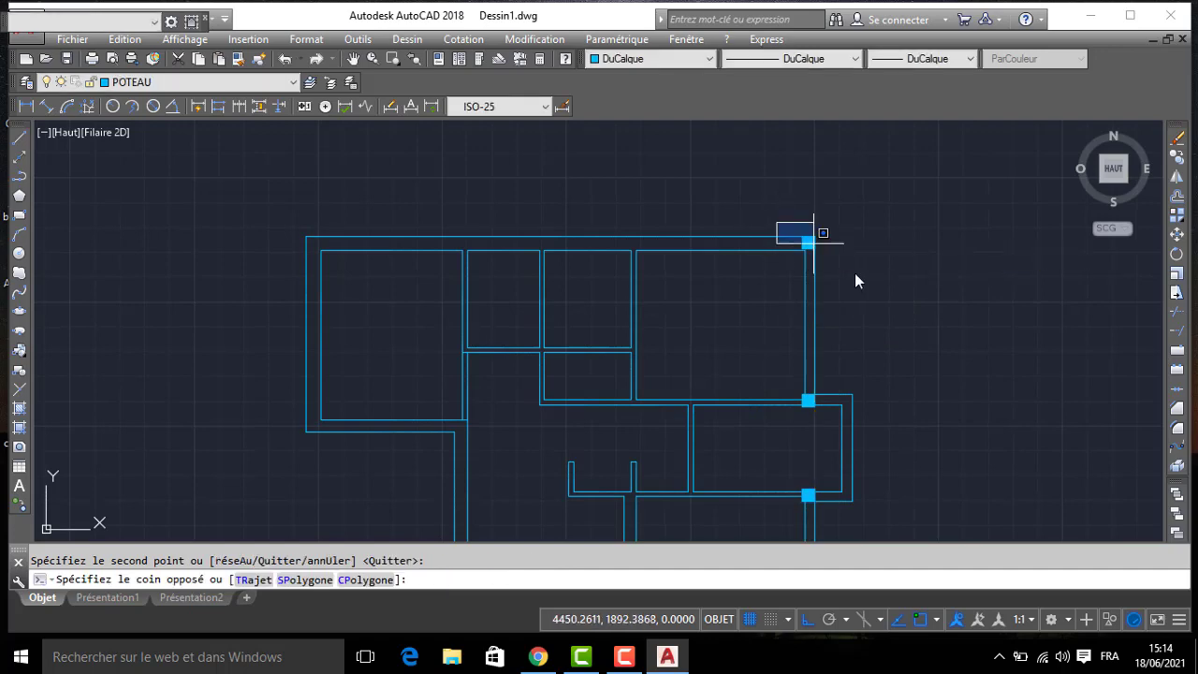
click(874, 285)
text(co)
key(Return)
click(807, 242)
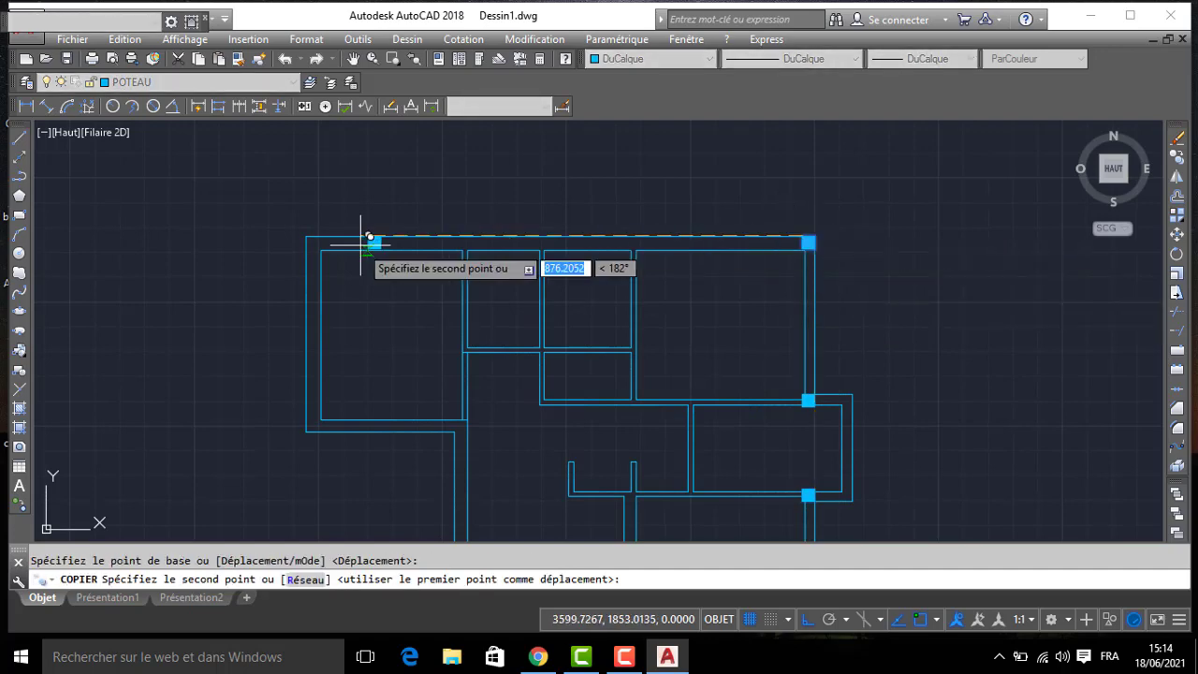
click(311, 241)
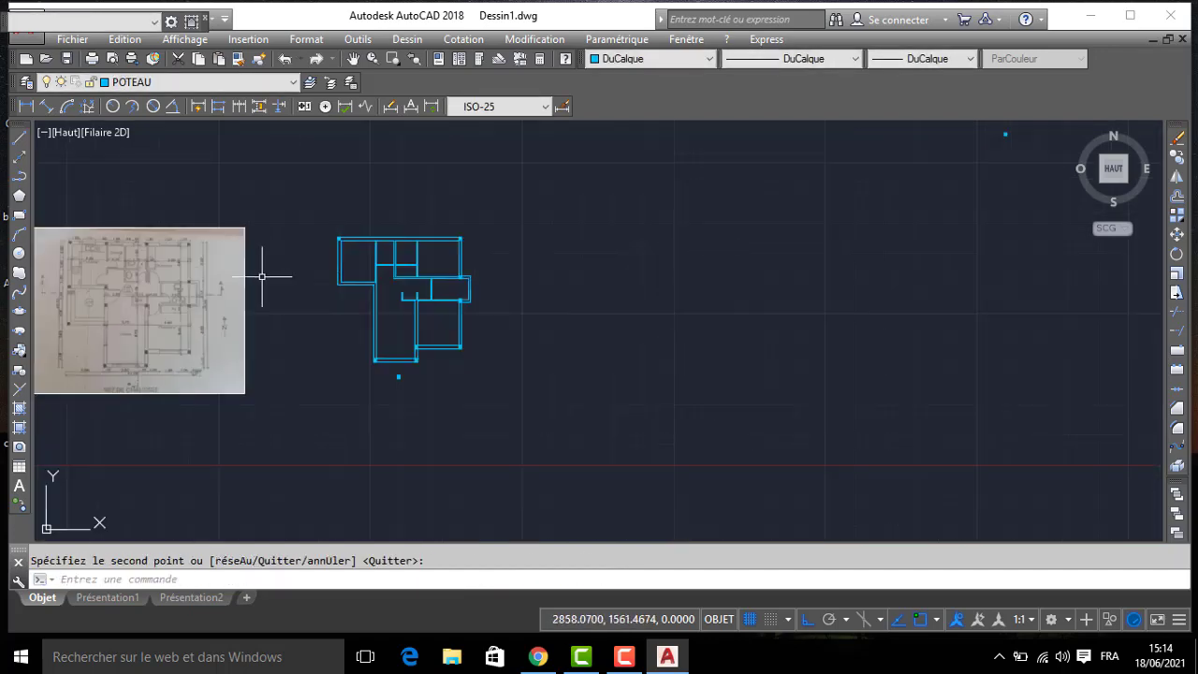
- Start copying the north-east corner column from its outer corner and turn off the Proche object snap
middle_drag(259, 268, 526, 268)
scroll(433, 218, up, 5)
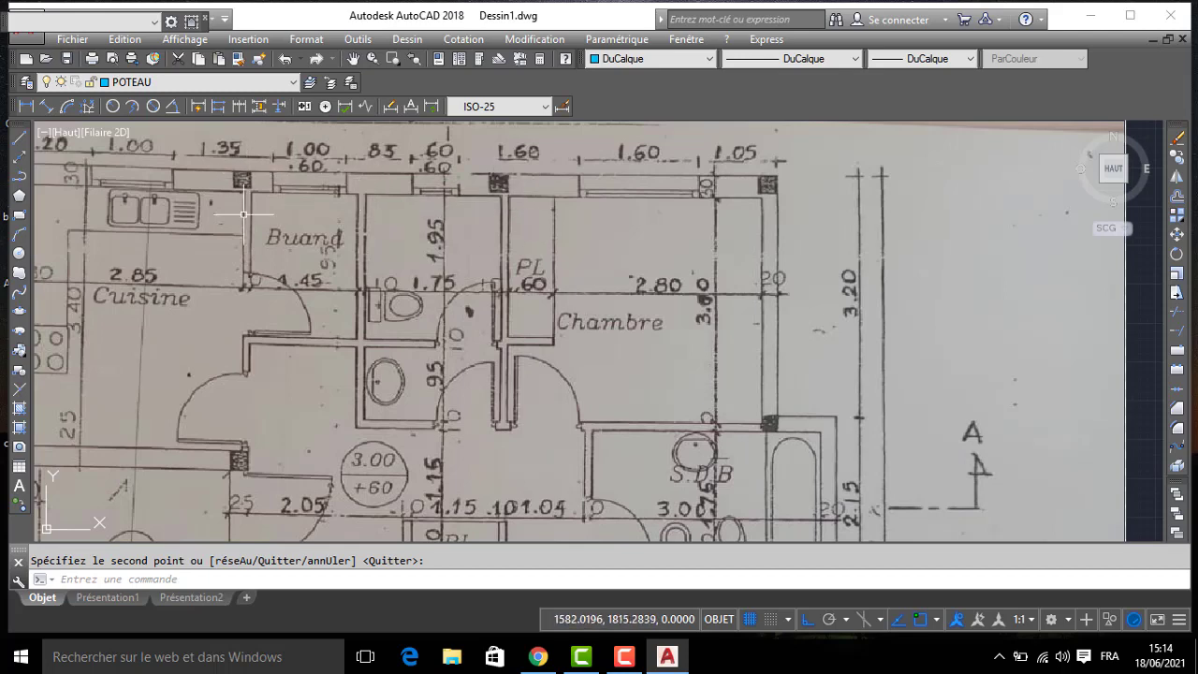
scroll(468, 239, down, 2)
middle_drag(747, 256, 289, 260)
scroll(289, 259, down, 2)
middle_drag(629, 260, 228, 289)
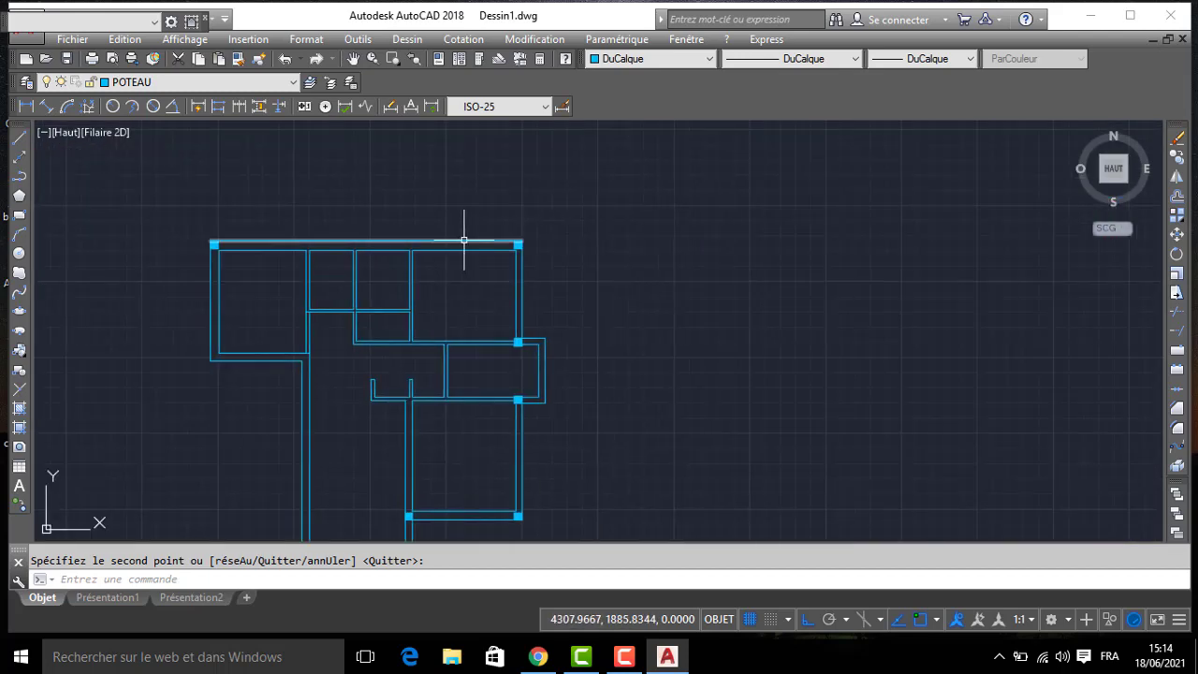
click(489, 217)
click(555, 265)
key(Return)
scroll(527, 239, up, 4)
click(512, 243)
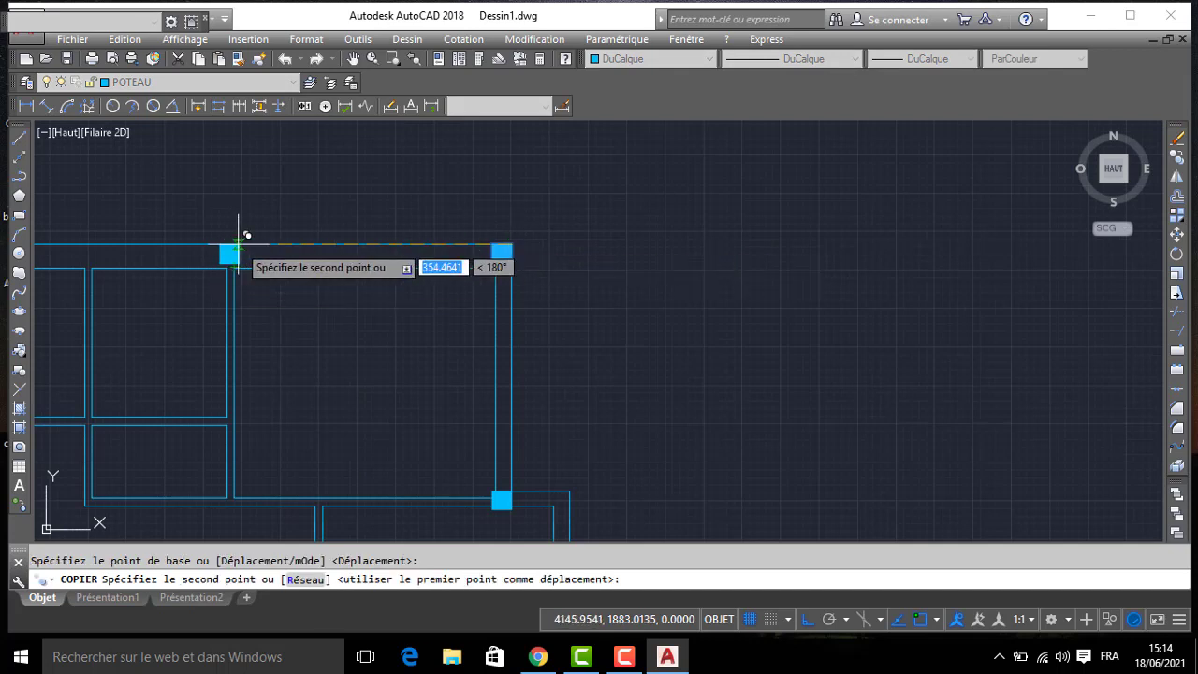
right_click(920, 625)
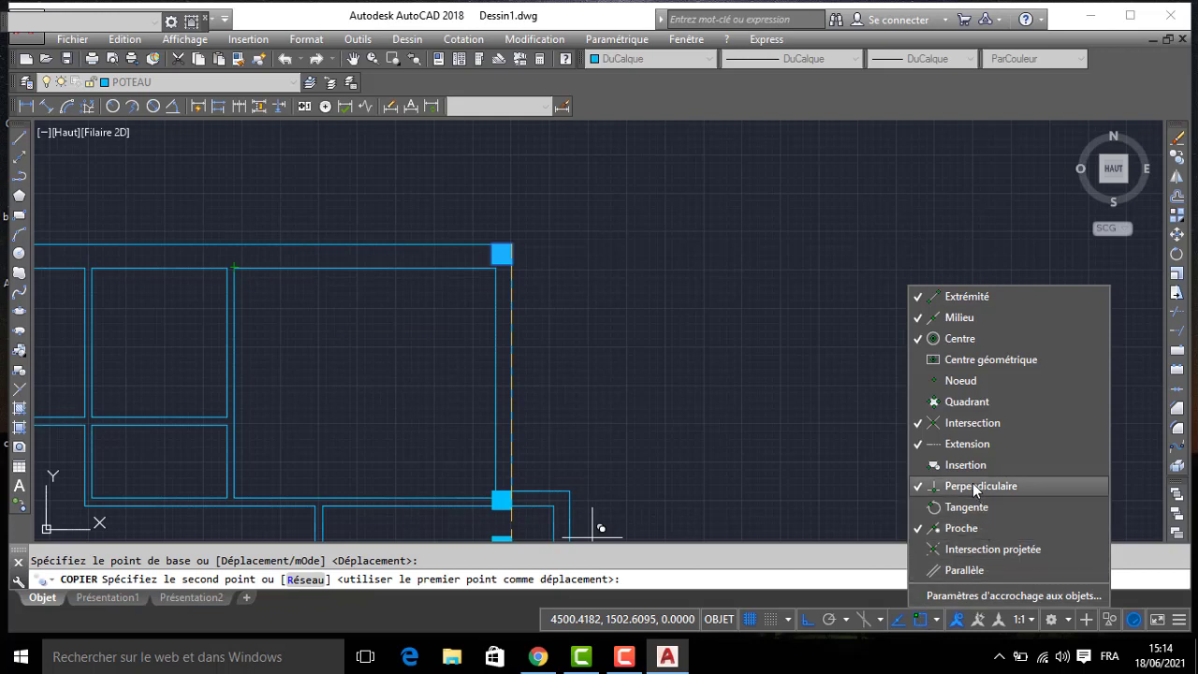
click(953, 530)
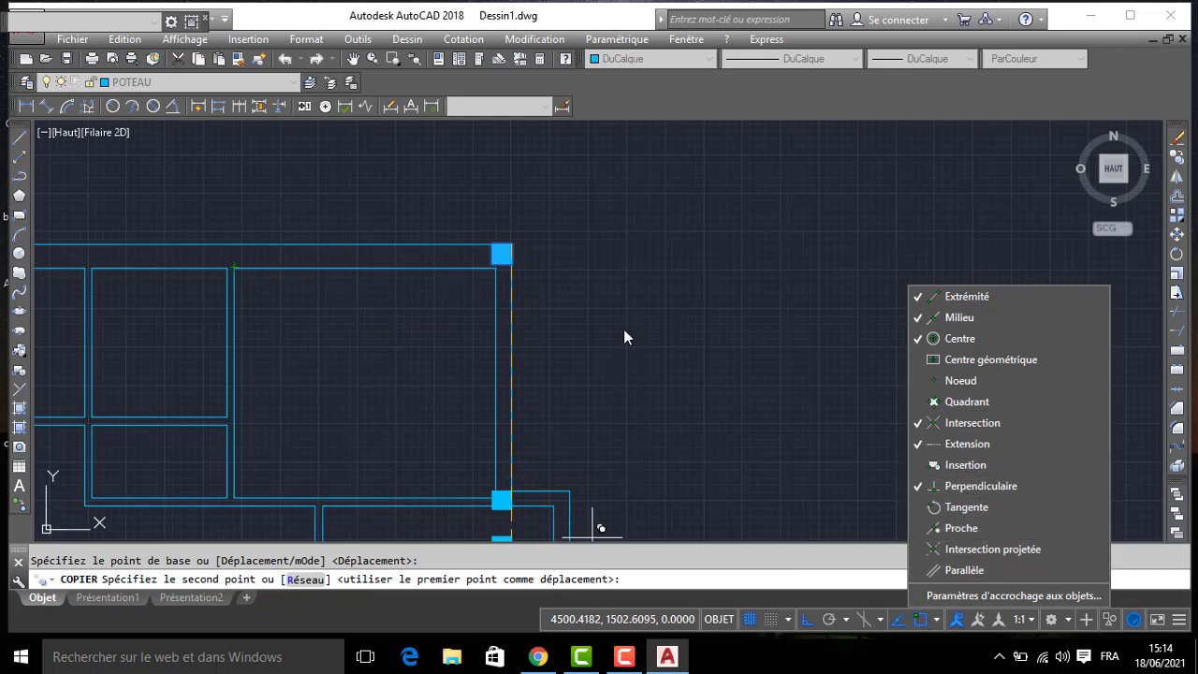
click(552, 285)
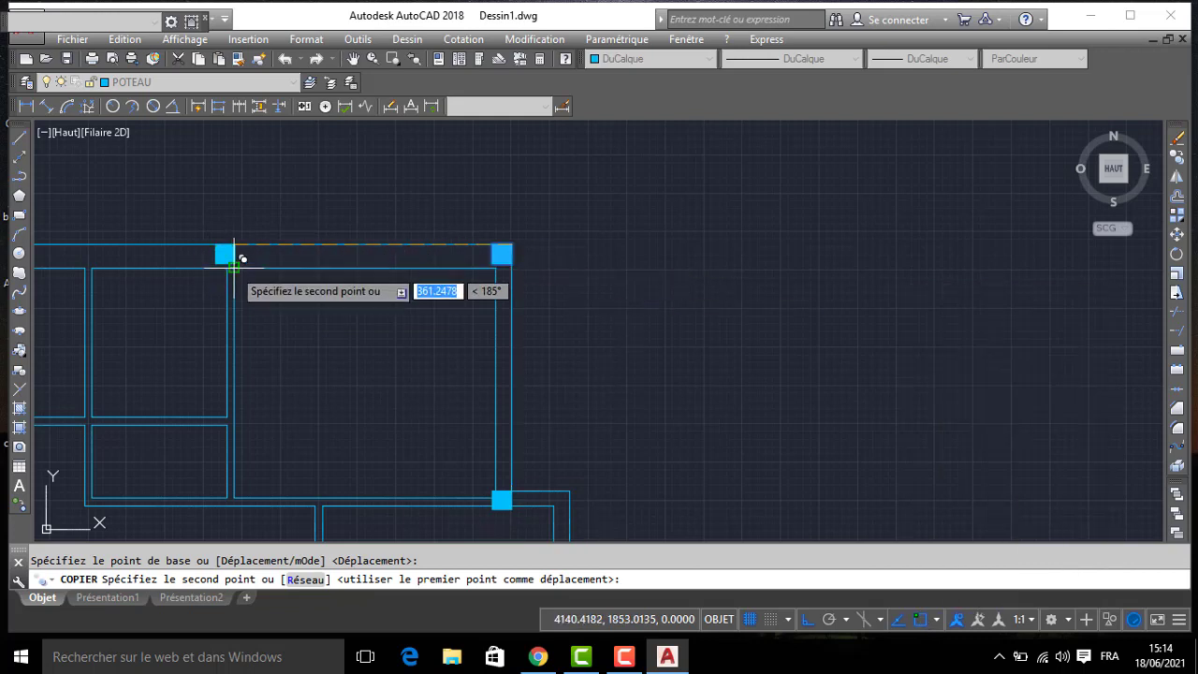
- Place column copies in the north wall, aligned with the north bedroom's west wall and the kitchen's east wall
click(234, 245)
middle_drag(118, 262, 690, 269)
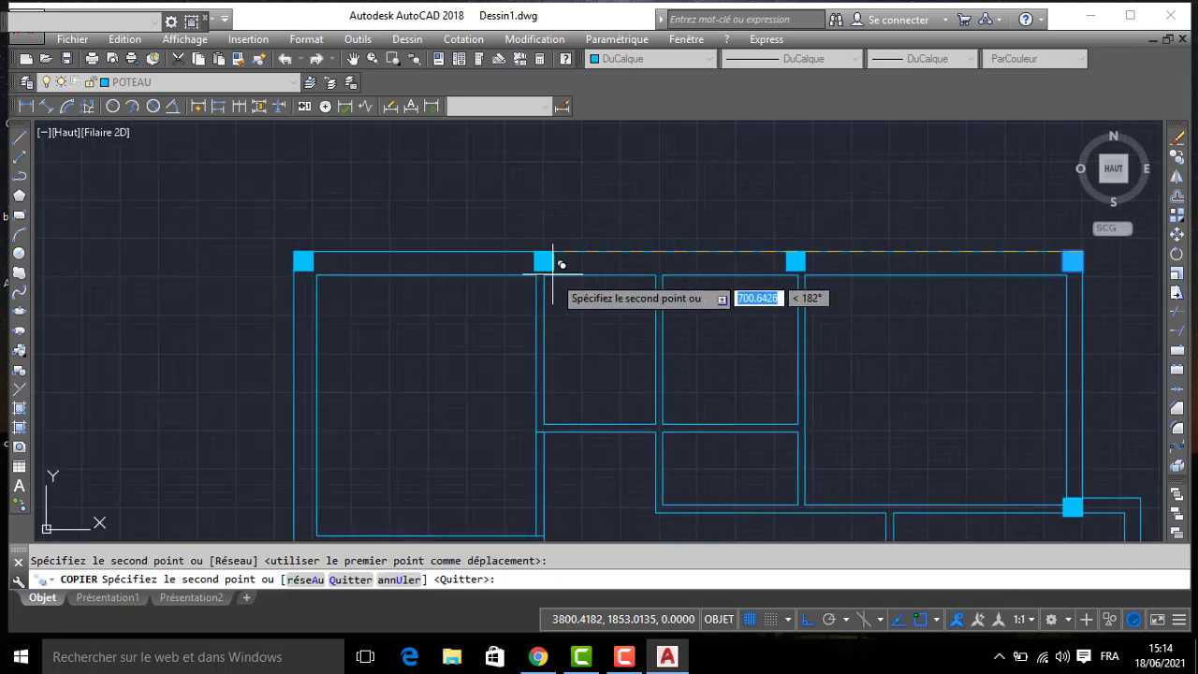
click(547, 252)
key(Return)
- Copy the kitchen's two north wall columns together to the west and east ends of its south wall
scroll(520, 230, down, 6)
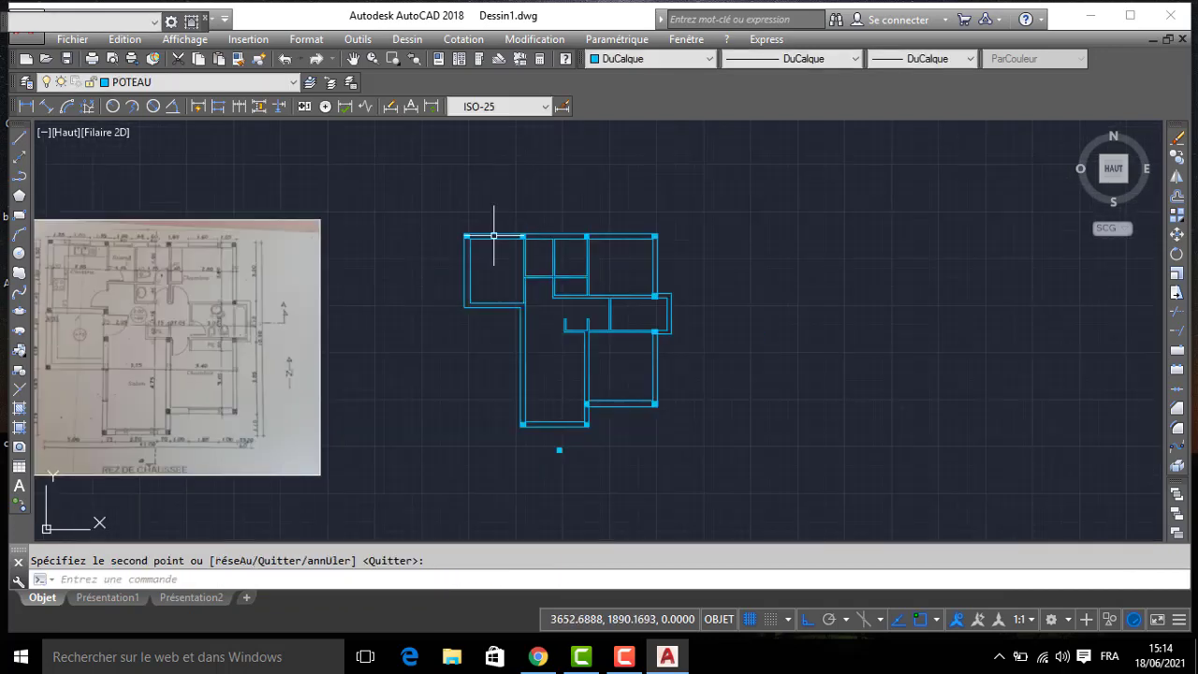
middle_drag(353, 280, 518, 260)
scroll(196, 311, up, 2)
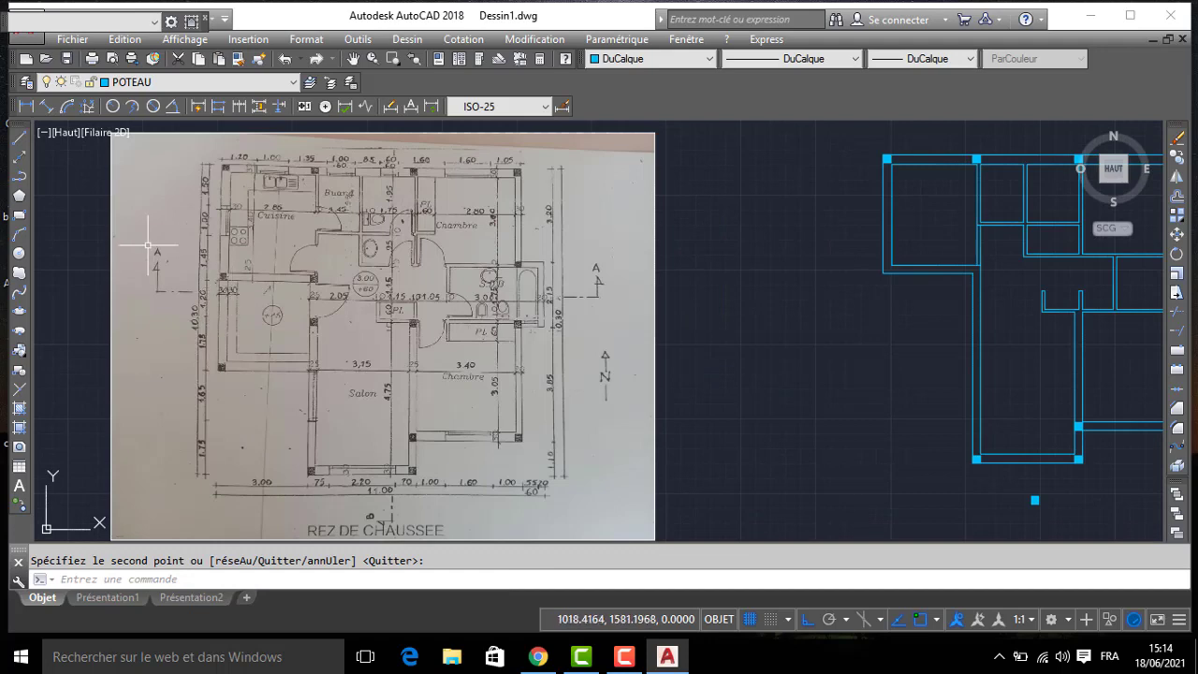
mouse_move(849, 240)
middle_down()
mouse_move(677, 246)
mouse_move(687, 270)
mouse_move(733, 264)
mouse_move(722, 289)
middle_up()
click(785, 206)
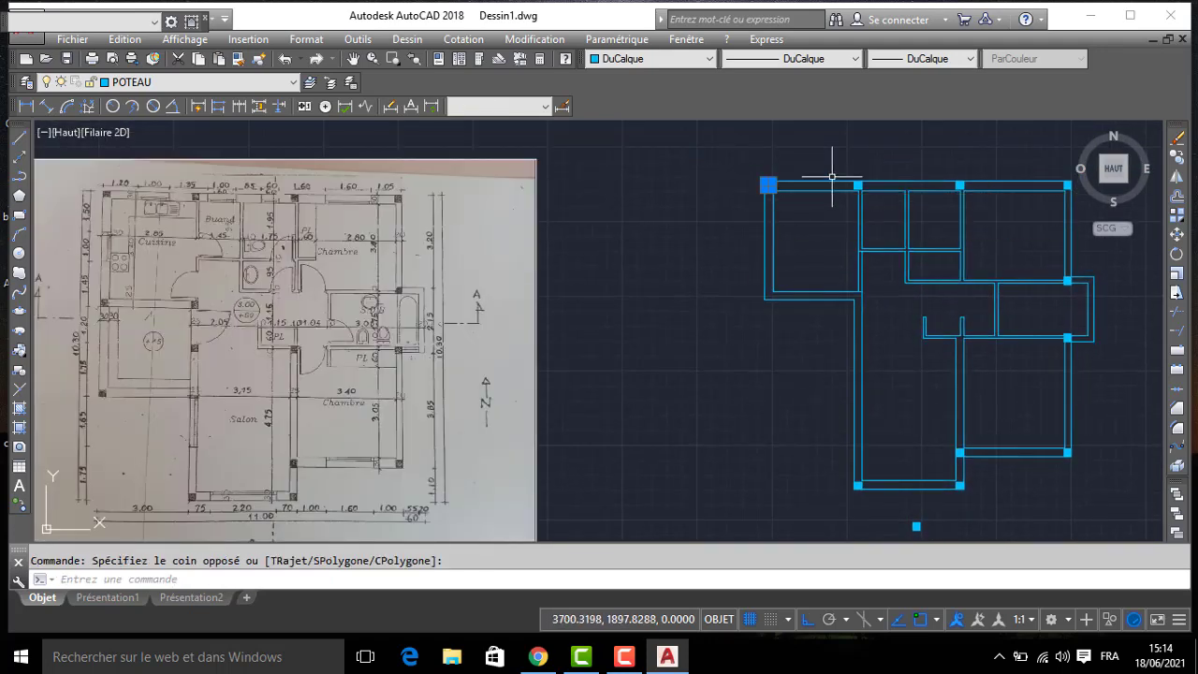
click(834, 171)
click(872, 205)
text(co)
key(Return)
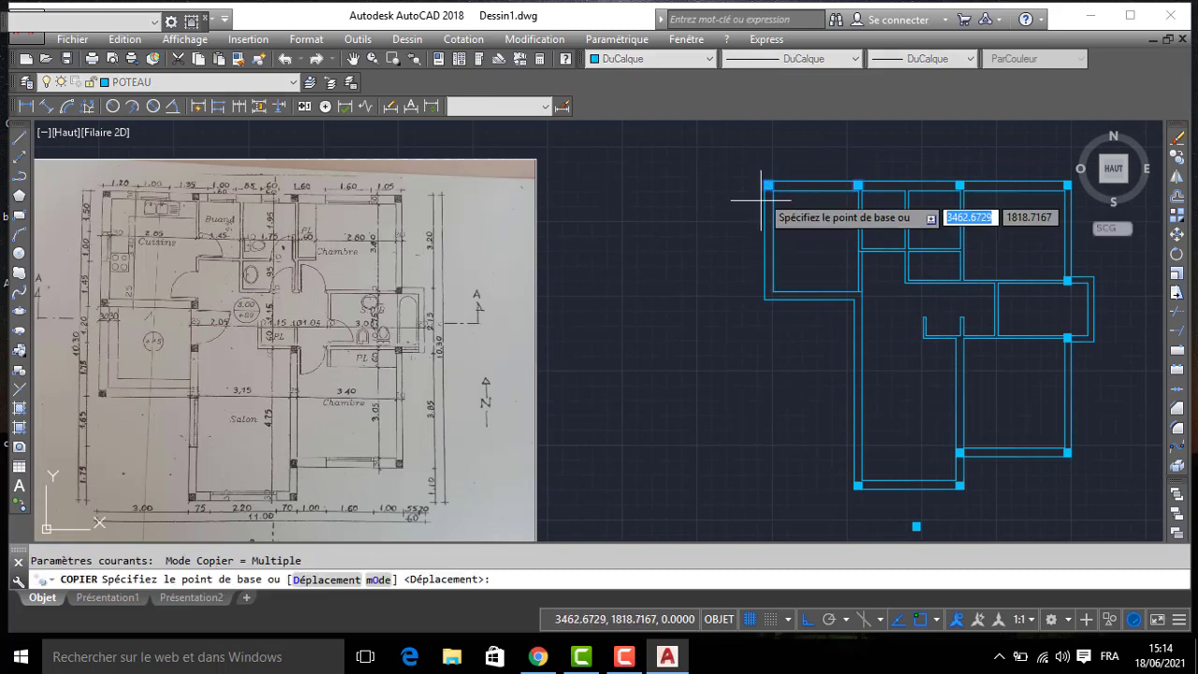
click(768, 185)
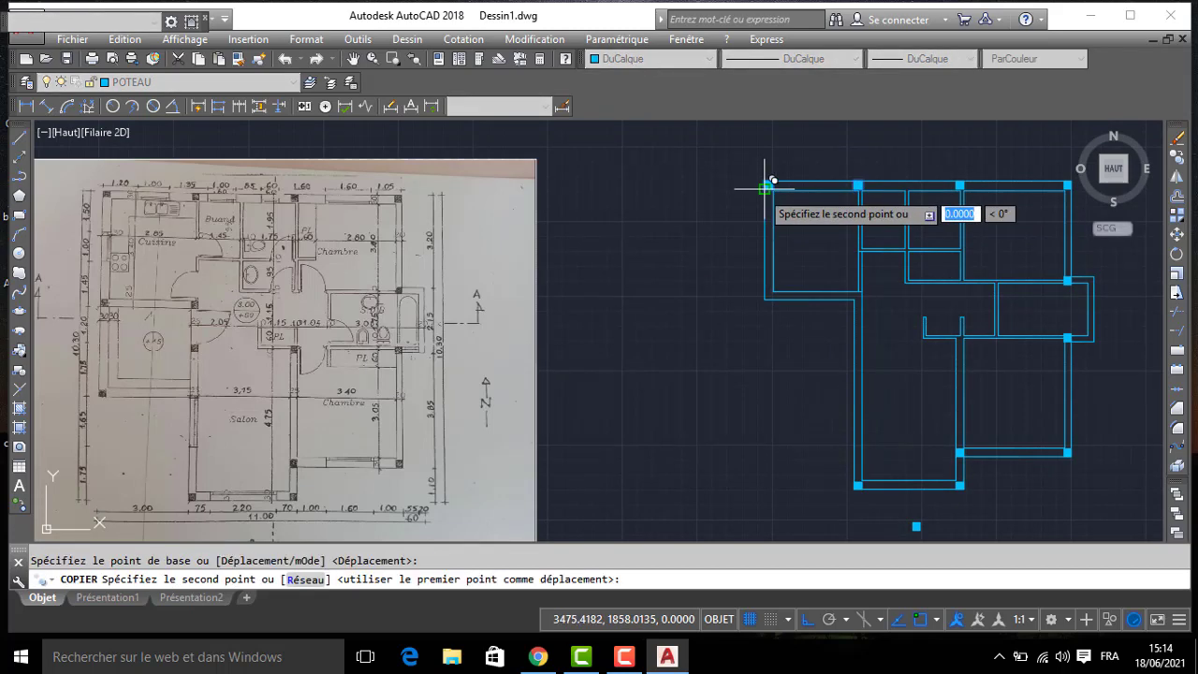
click(768, 296)
key(Return)
middle_drag(776, 313, 835, 217)
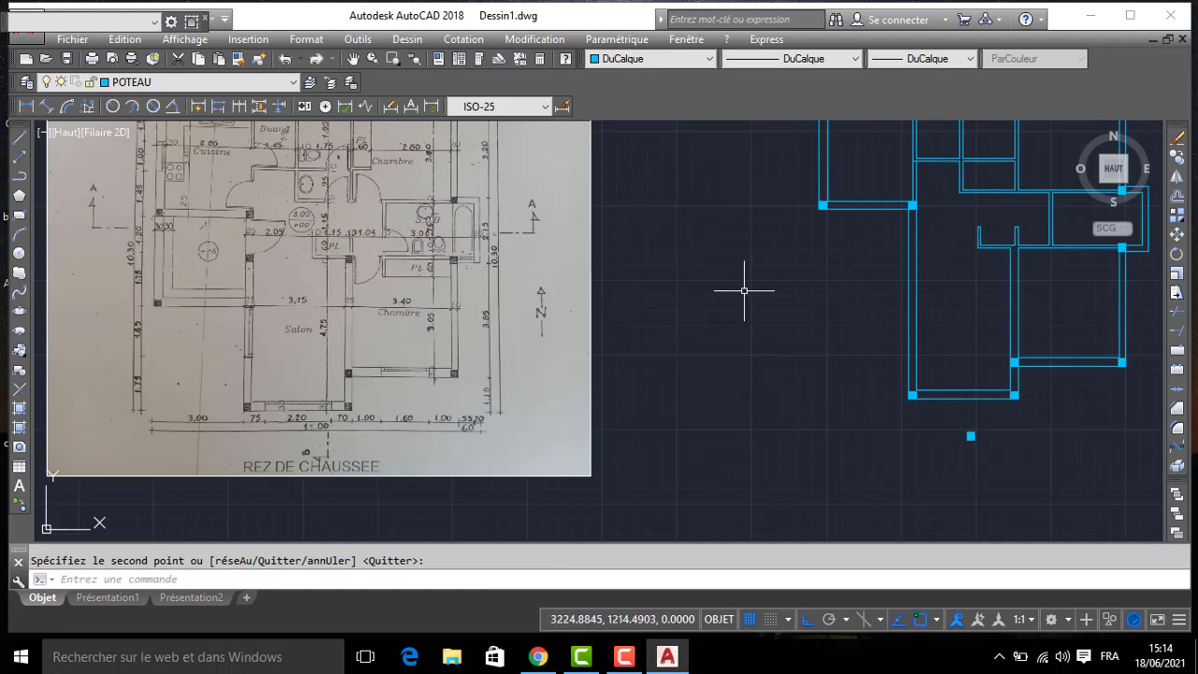
middle_drag(911, 288, 744, 284)
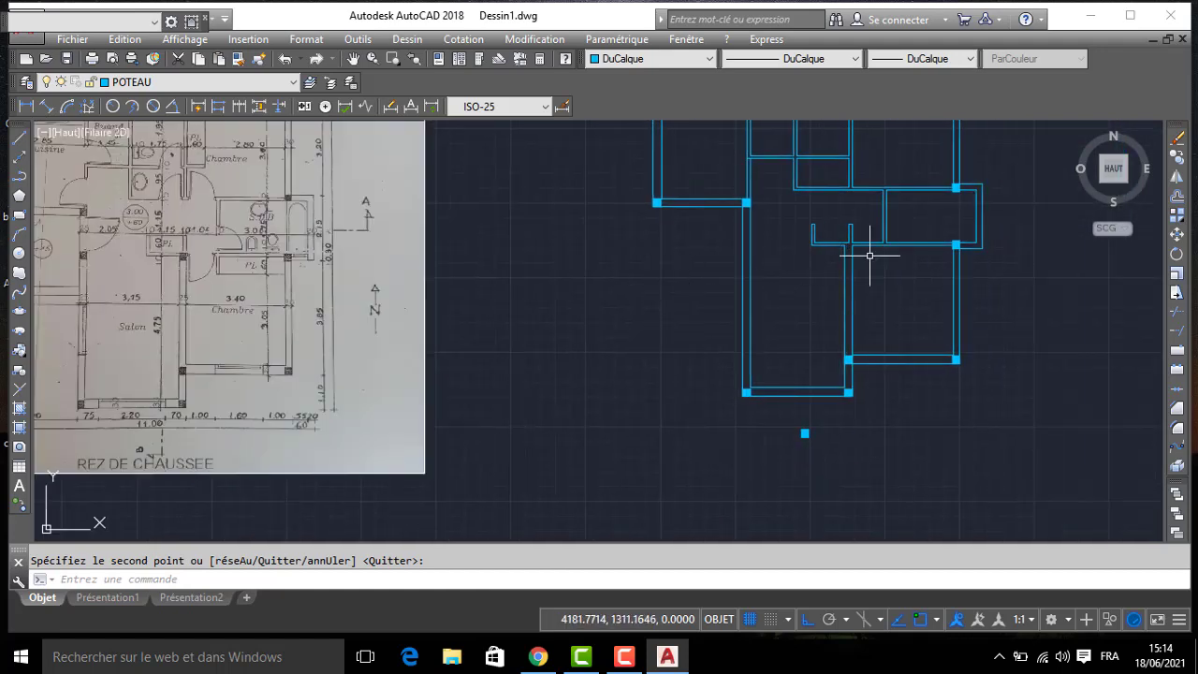
scroll(943, 235, up, 2)
scroll(933, 239, down, 2)
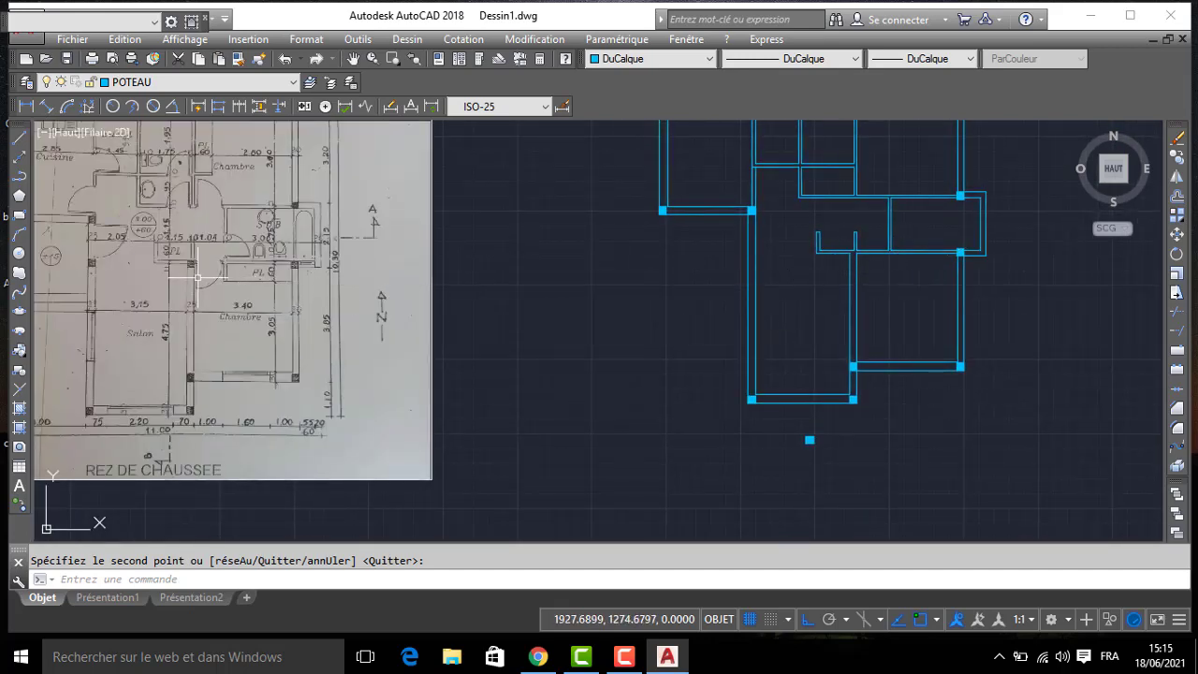
scroll(198, 277, up, 4)
middle_drag(717, 255, 166, 256)
scroll(613, 259, down, 2)
middle_drag(814, 256, 166, 285)
scroll(452, 274, up, 2)
click(579, 229)
click(636, 296)
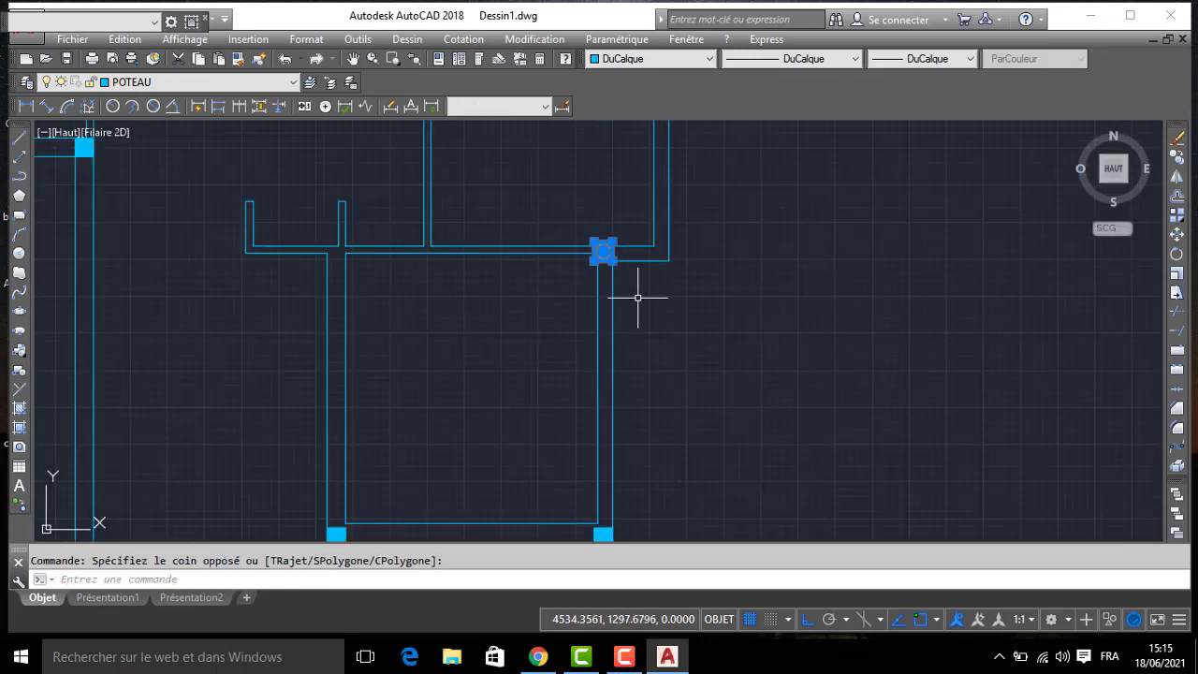
text(co)
key(Return)
scroll(623, 256, up, 4)
key(Escape)
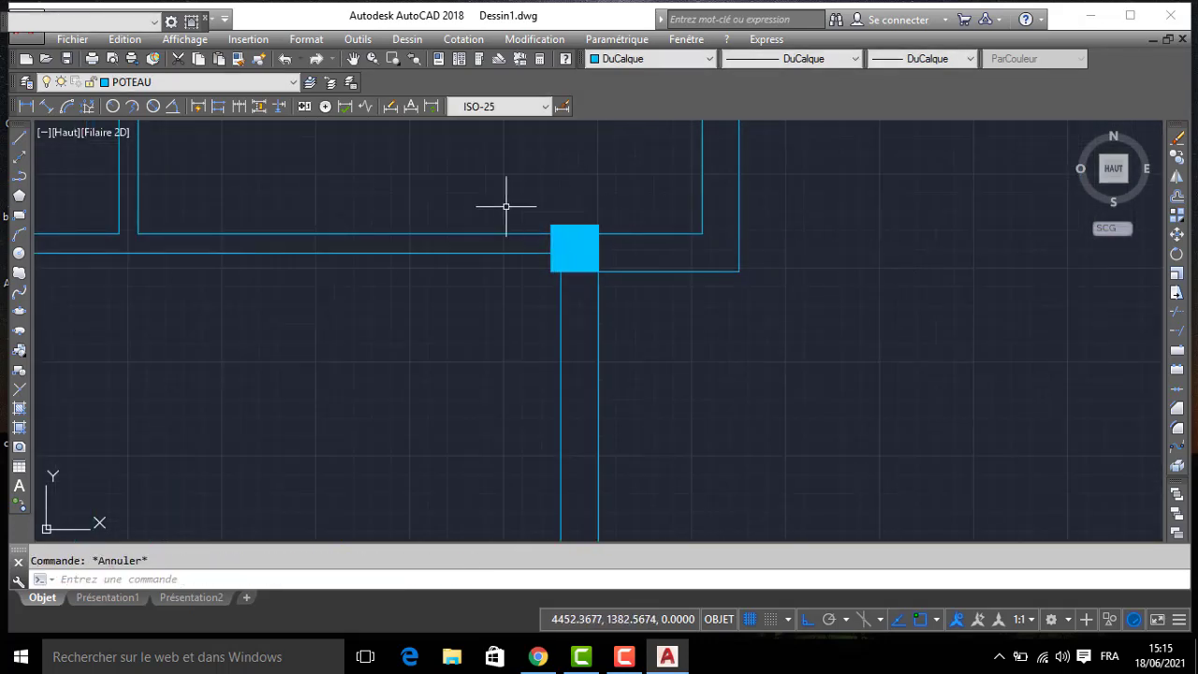
- Move the column at the south bedroom's north-east corner down so its top edge lines up with the north wall's upper face
click(508, 206)
click(647, 341)
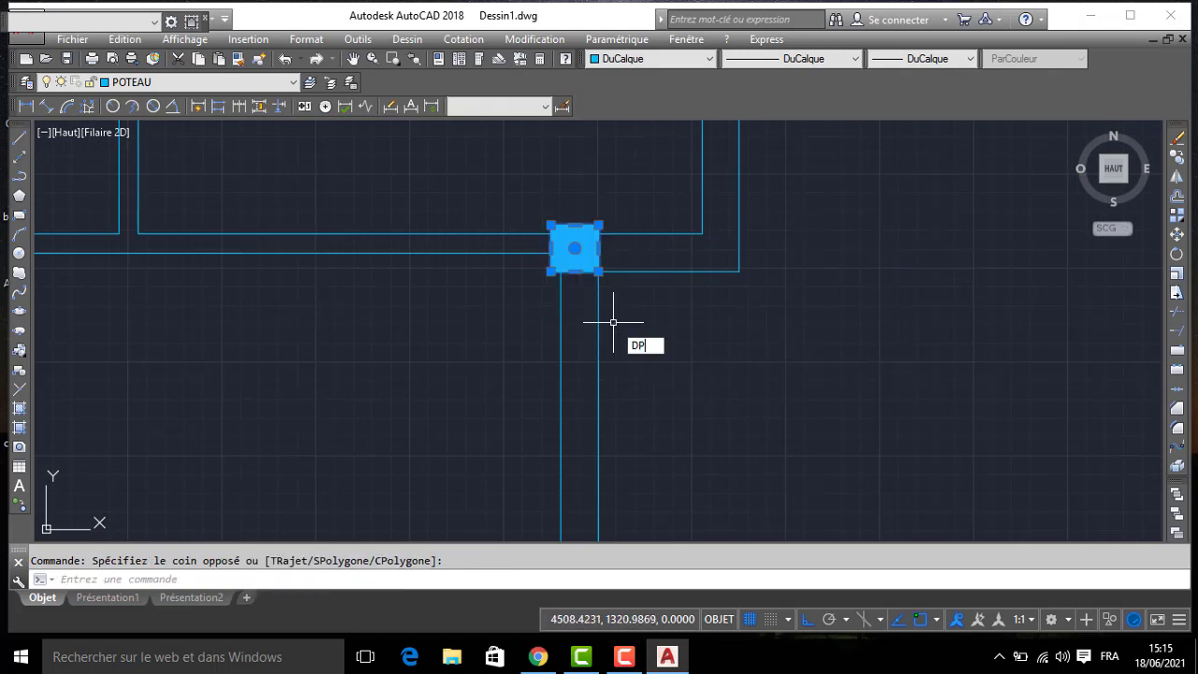
text(DP)
key(Return)
click(600, 223)
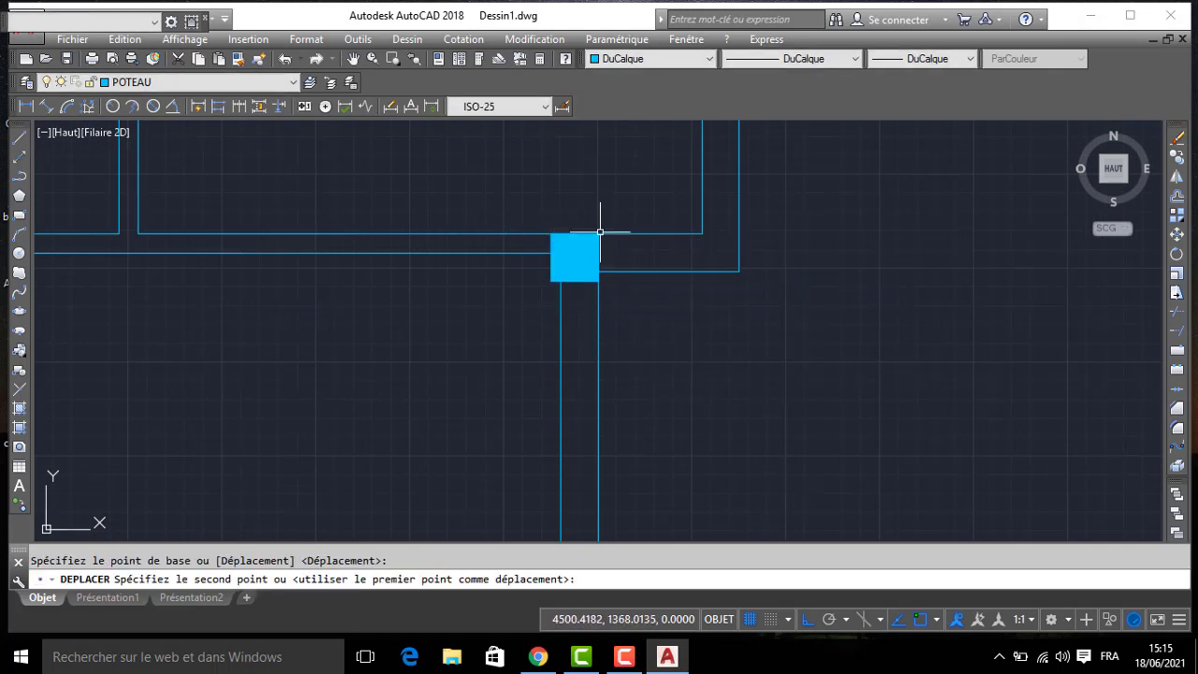
click(600, 231)
click(526, 215)
click(633, 315)
key(Return)
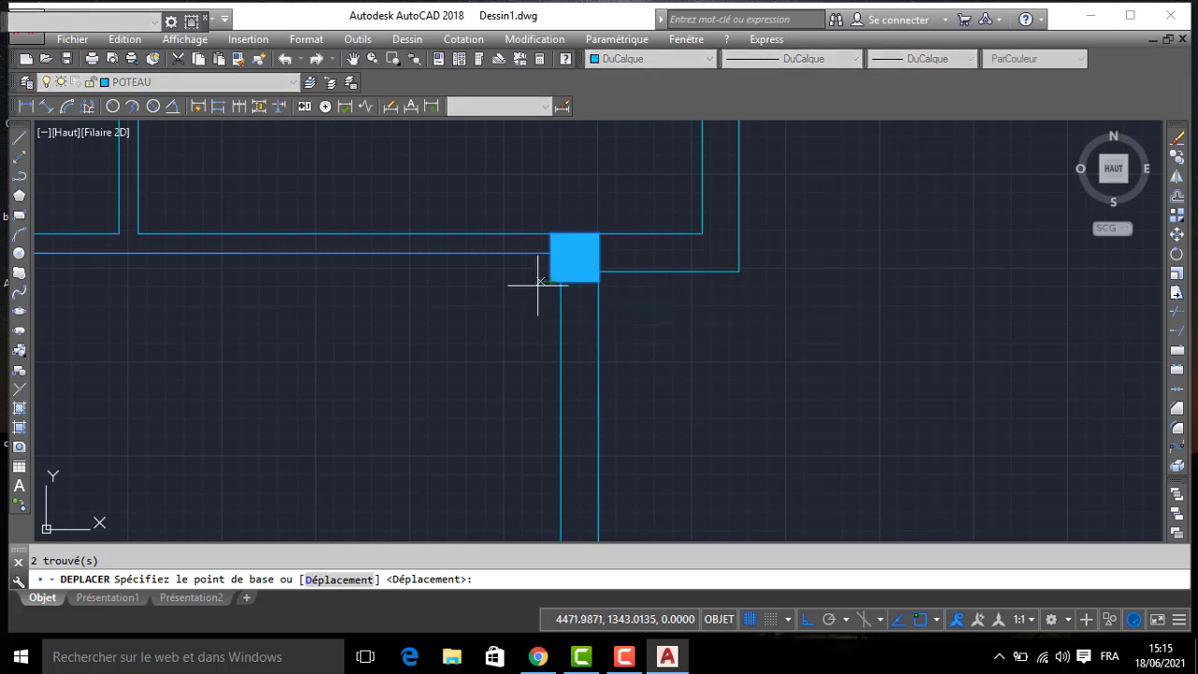
key(Escape)
- Copy the south bedroom's north-east corner column west to the bedroom's north-west corner and onto the salon's west wall, keeping the copies horizontally aligned
click(530, 223)
click(702, 347)
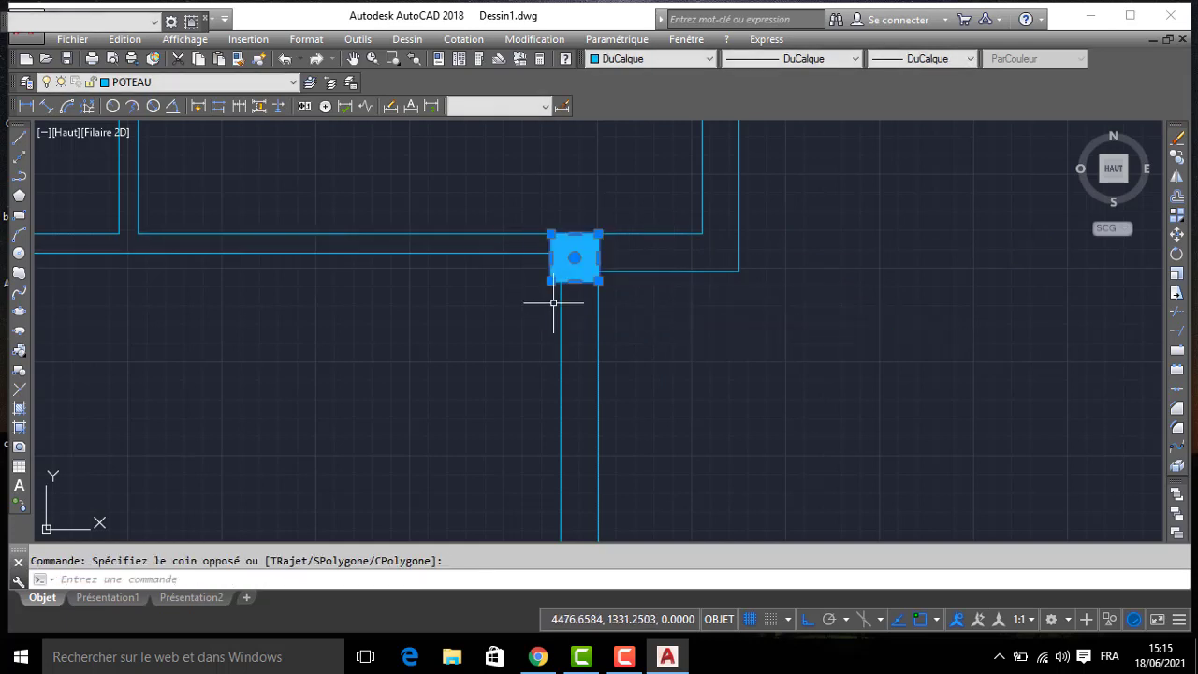
text(co)
key(Return)
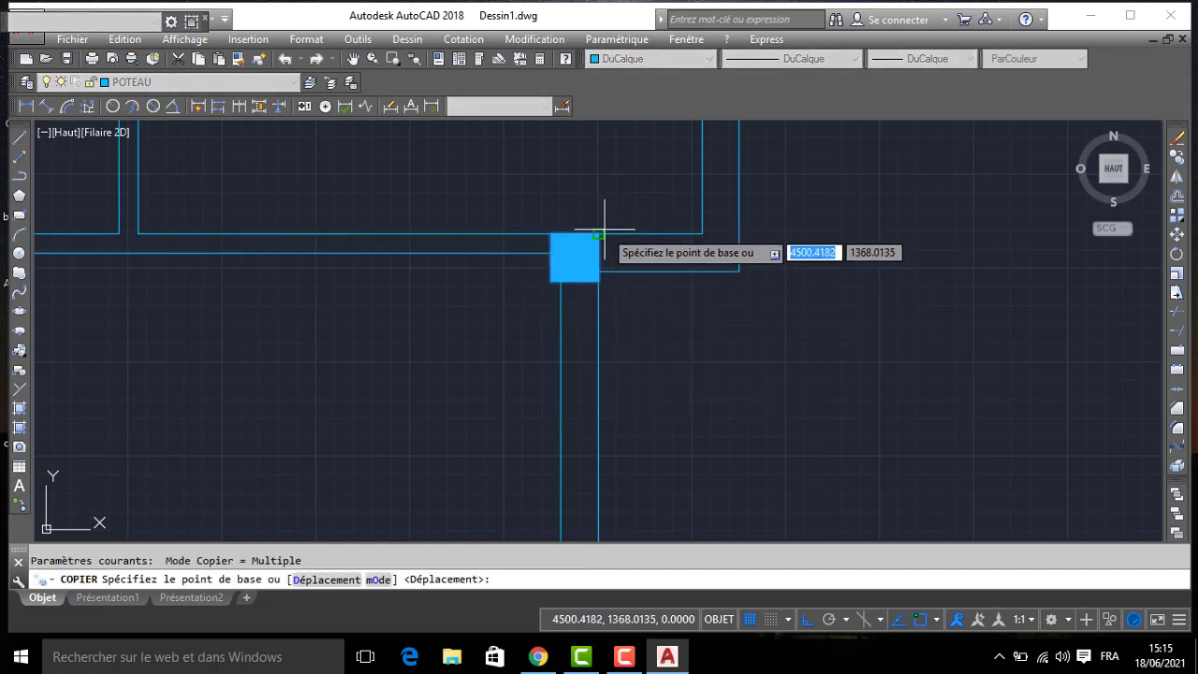
click(574, 234)
scroll(372, 274, down, 2)
middle_drag(371, 275, 1058, 291)
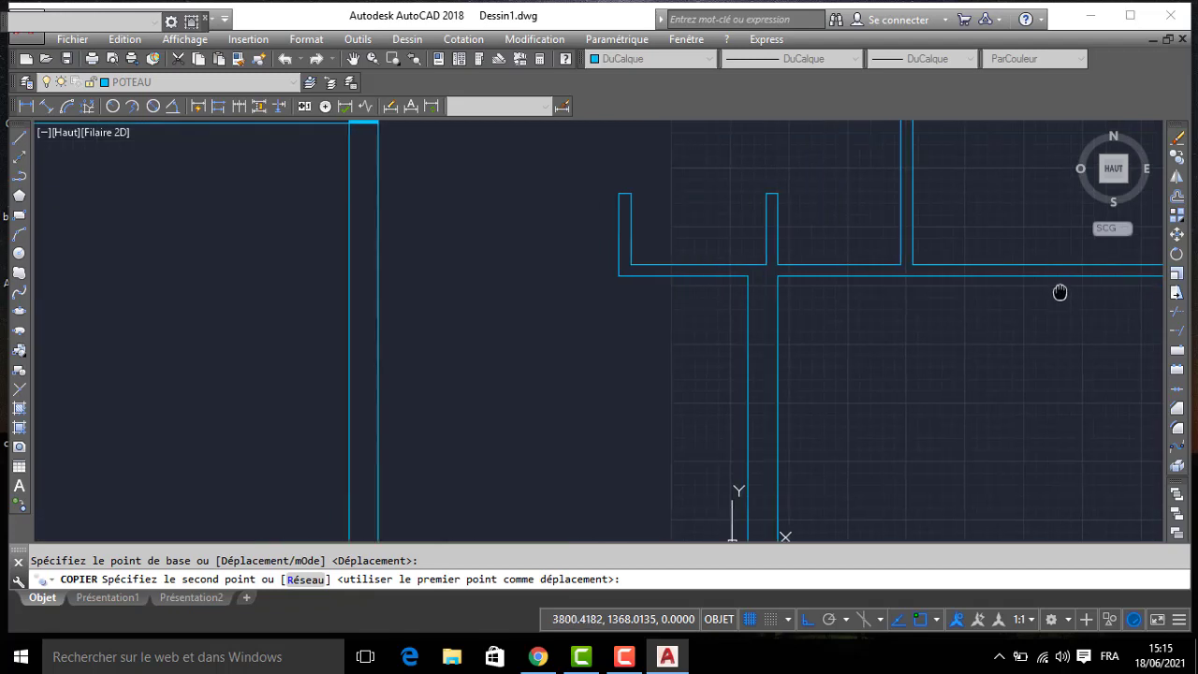
click(778, 263)
scroll(648, 263, down, 3)
middle_drag(539, 278, 702, 279)
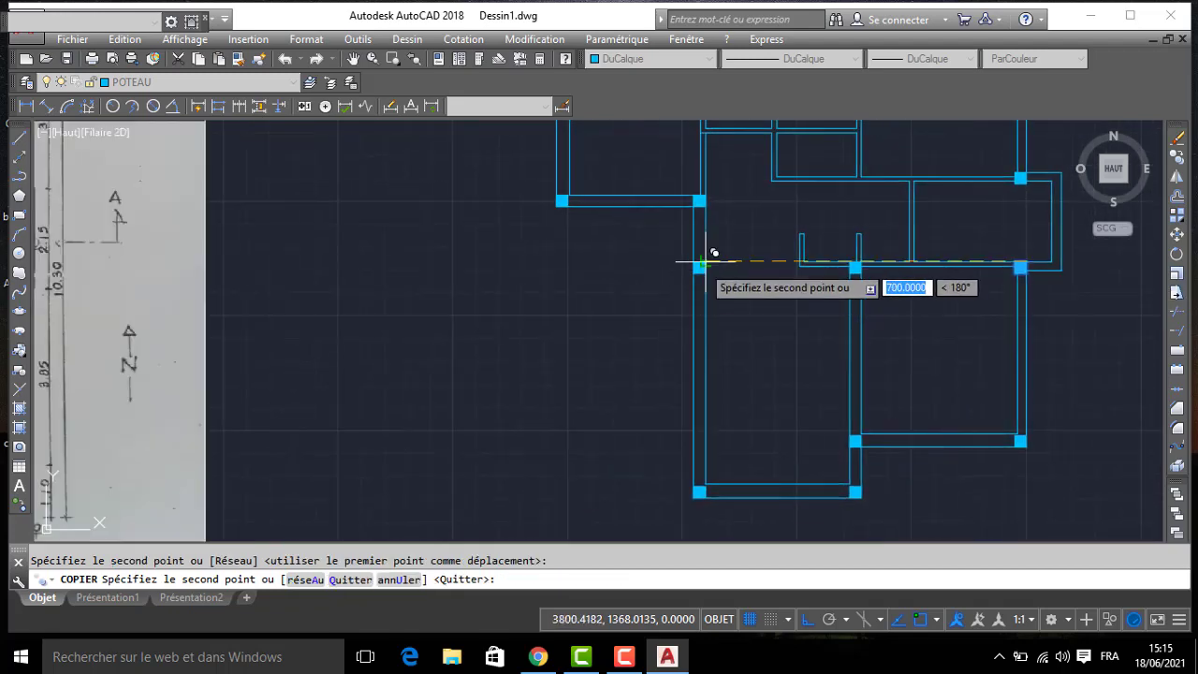
click(714, 252)
key(Return)
- Erase the spare column south of the plan and make MUR the current layer
scroll(583, 284, down, 4)
middle_drag(583, 283, 695, 284)
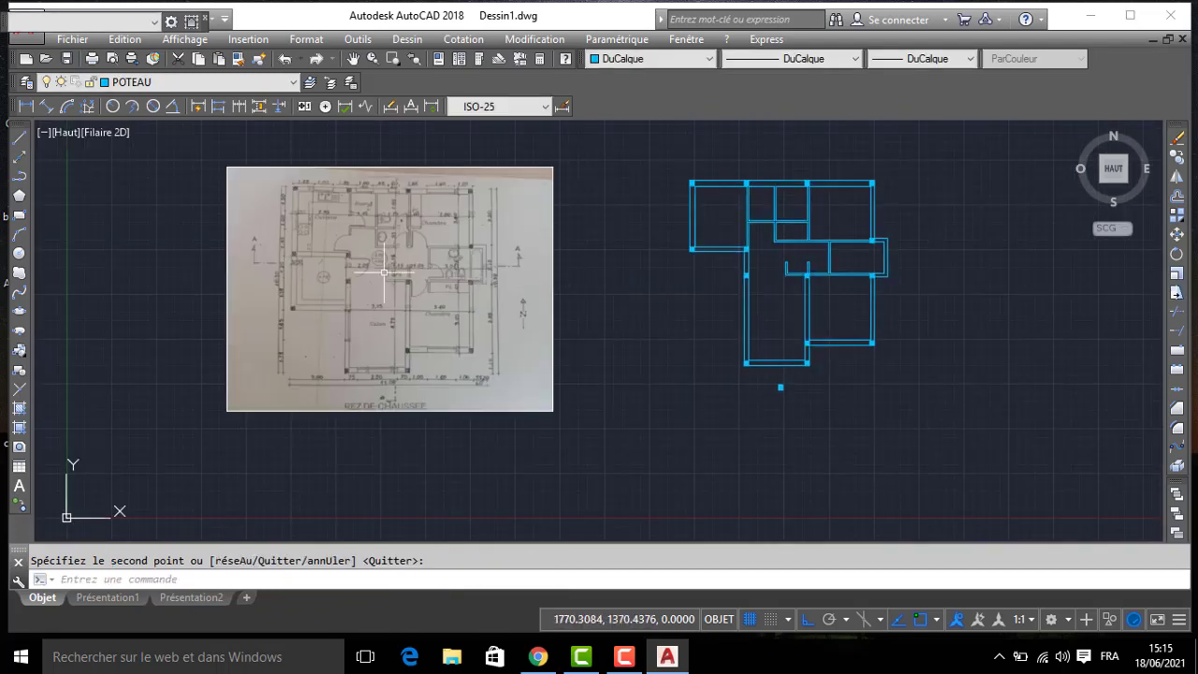
scroll(361, 312, up, 2)
scroll(608, 362, down, 2)
scroll(607, 356, up, 2)
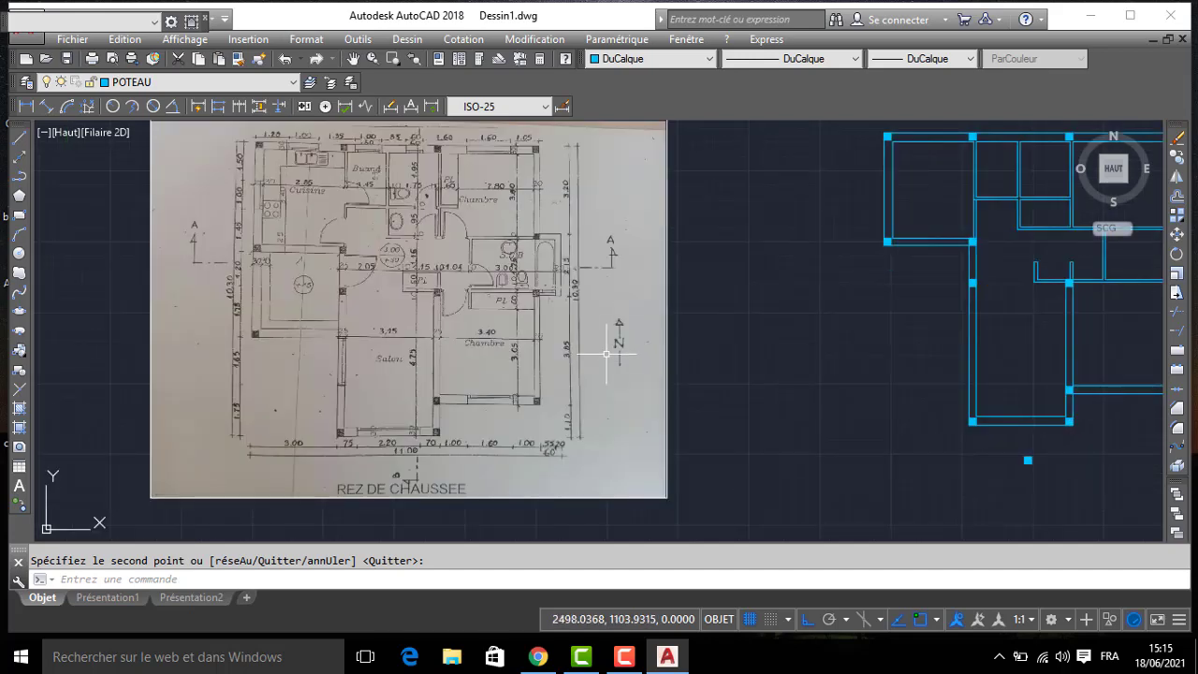
scroll(607, 353, down, 2)
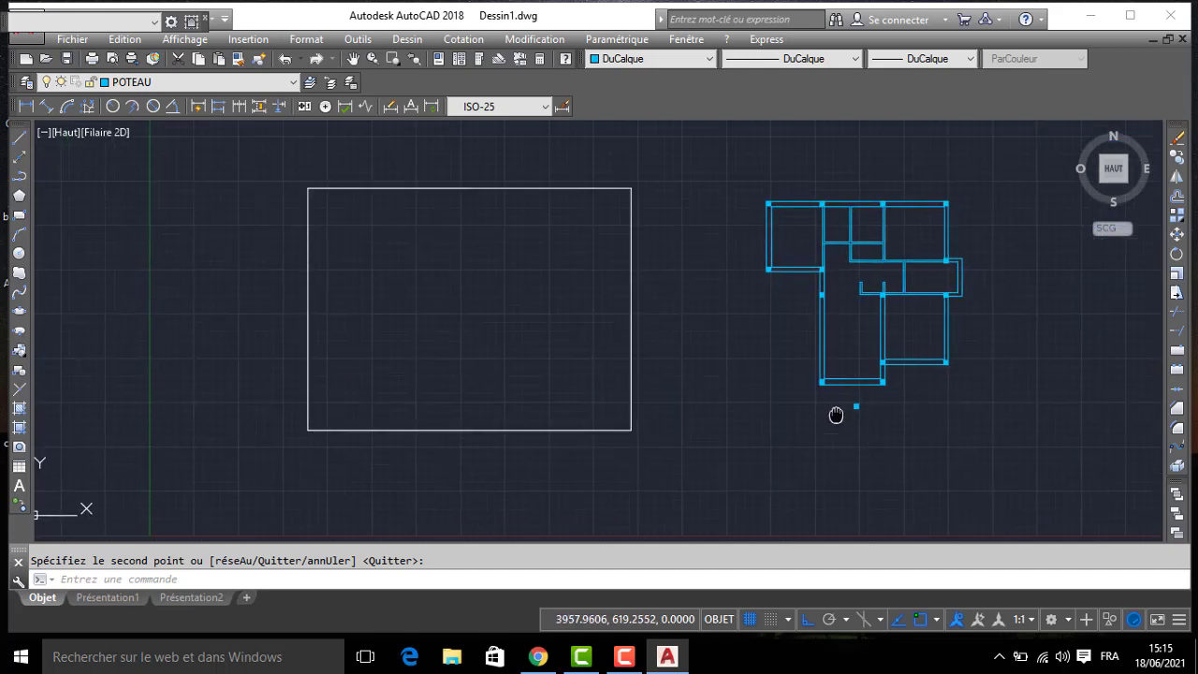
scroll(786, 358, up, 2)
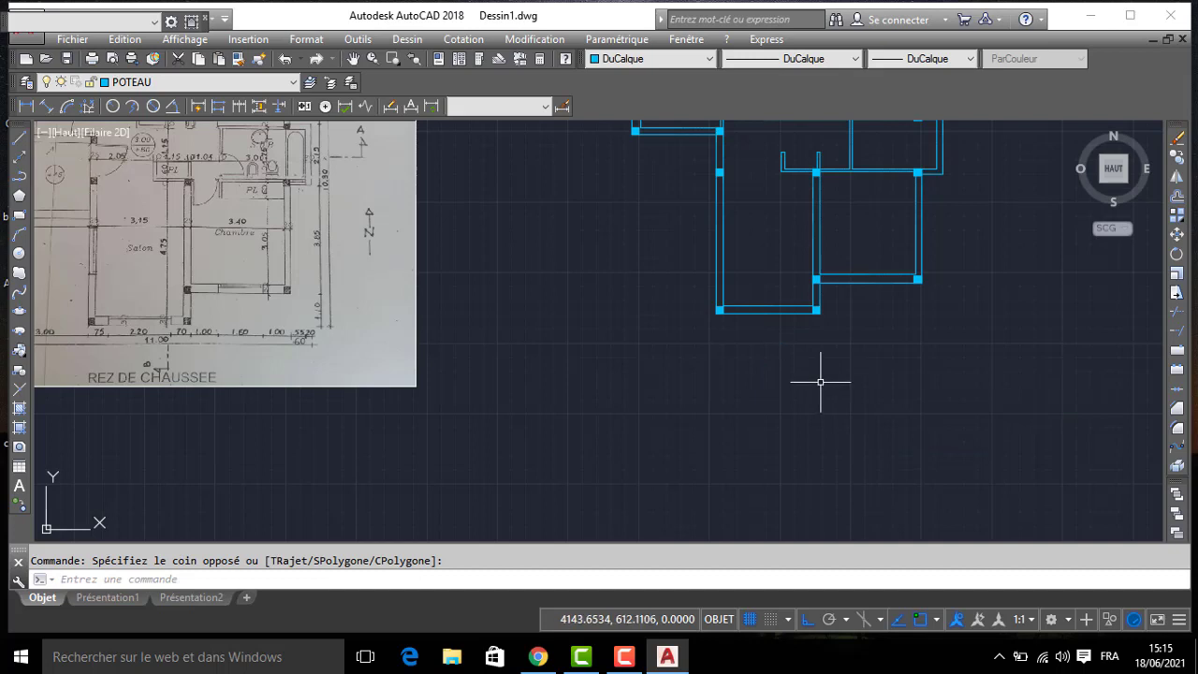
click(820, 382)
key(Delete)
click(127, 82)
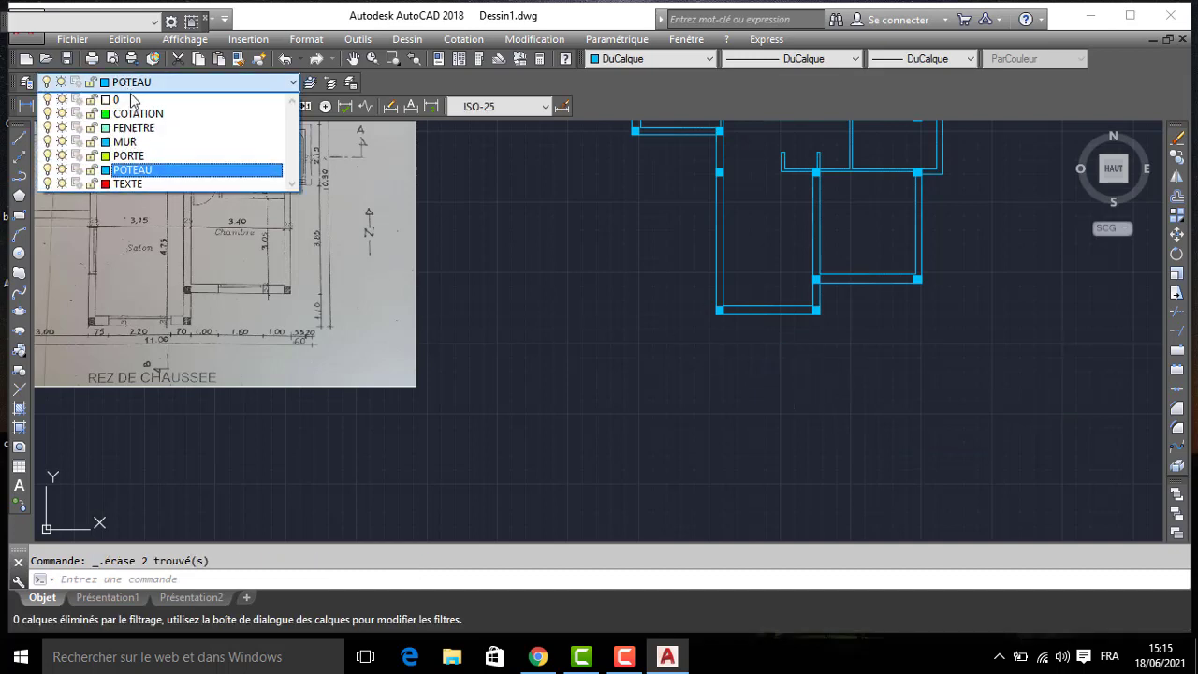
click(122, 140)
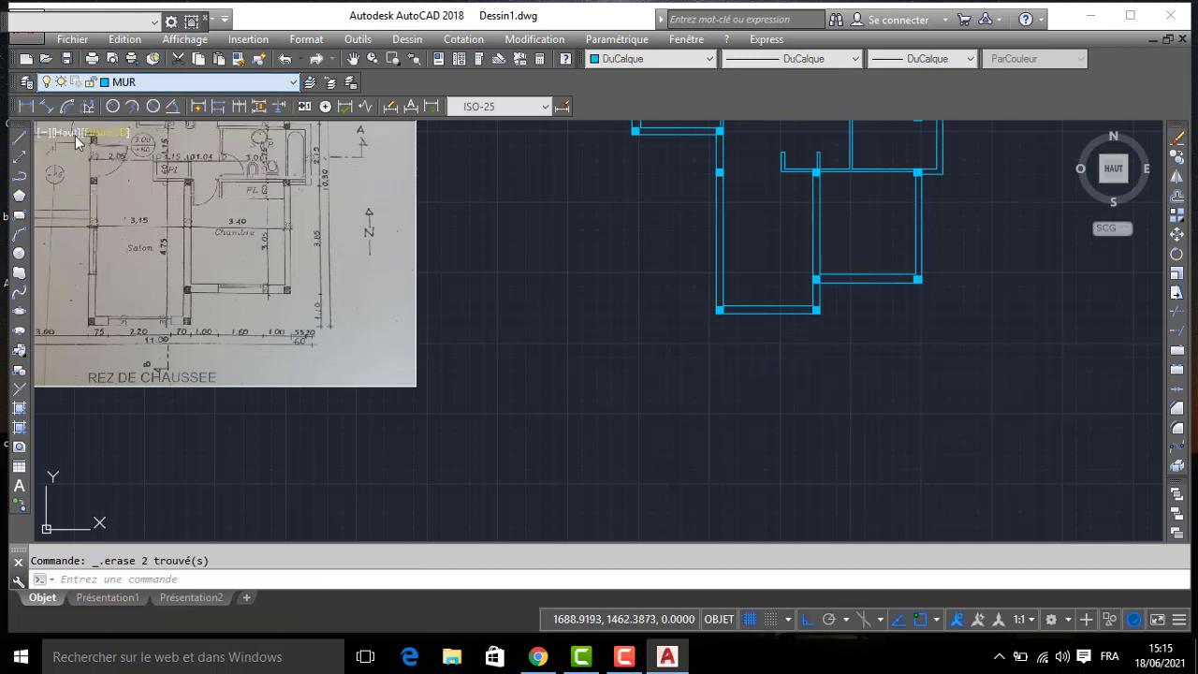
- Draw a line from the south bedroom's outer south-east corner, 100 west along the wall and 30 north across it, as a window jamb
click(19, 140)
scroll(455, 334, up, 5)
mouse_move(455, 334)
middle_down()
mouse_move(717, 346)
mouse_move(419, 343)
middle_up()
scroll(420, 344, up, 2)
middle_drag(861, 332, 275, 390)
scroll(601, 376, down, 2)
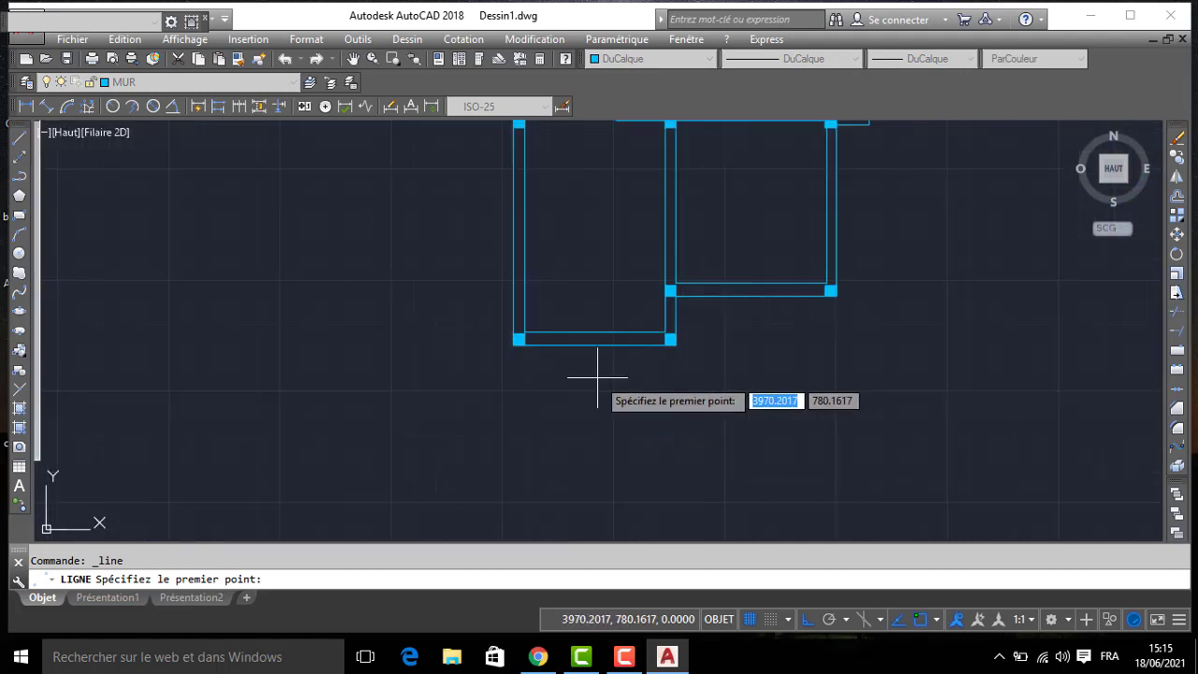
middle_drag(92, 414, 493, 371)
middle_drag(266, 320, 427, 318)
scroll(422, 274, up, 2)
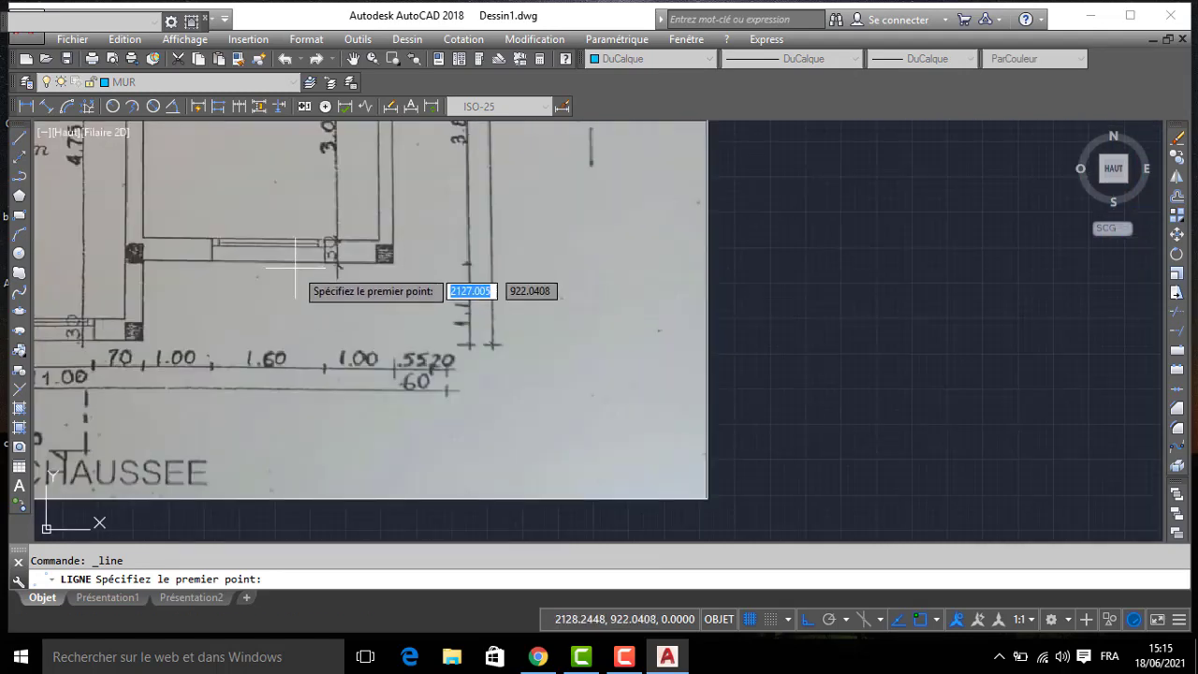
scroll(623, 306, down, 4)
middle_drag(954, 297, 278, 375)
scroll(480, 343, up, 2)
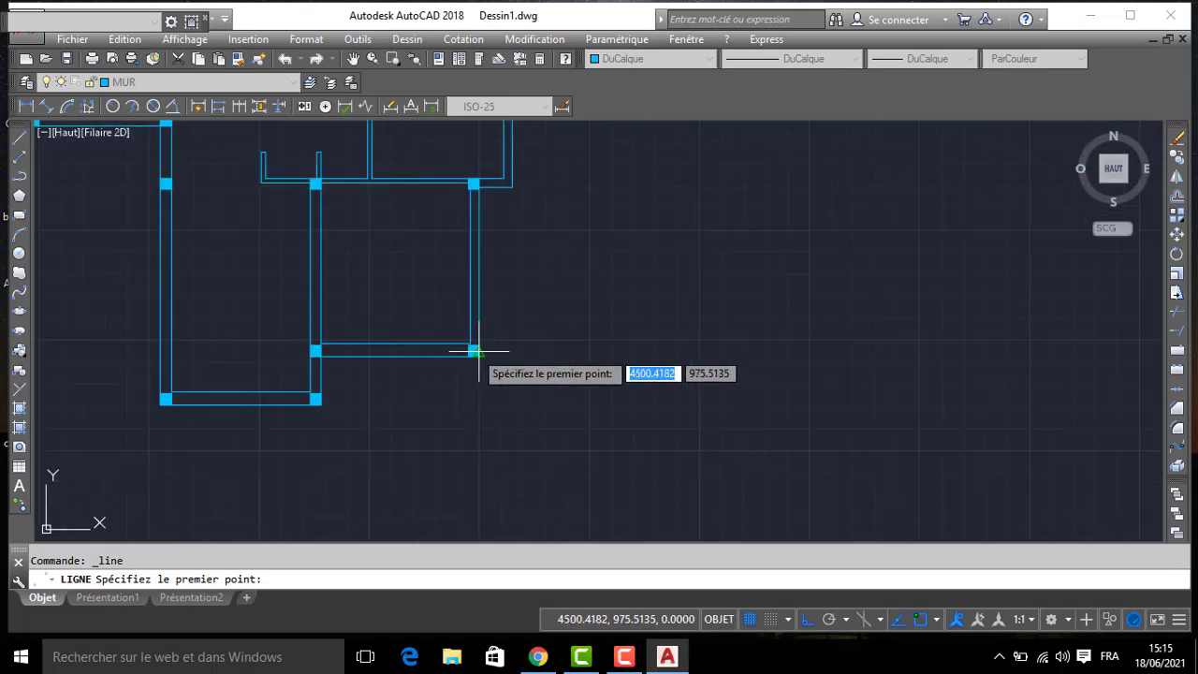
click(476, 352)
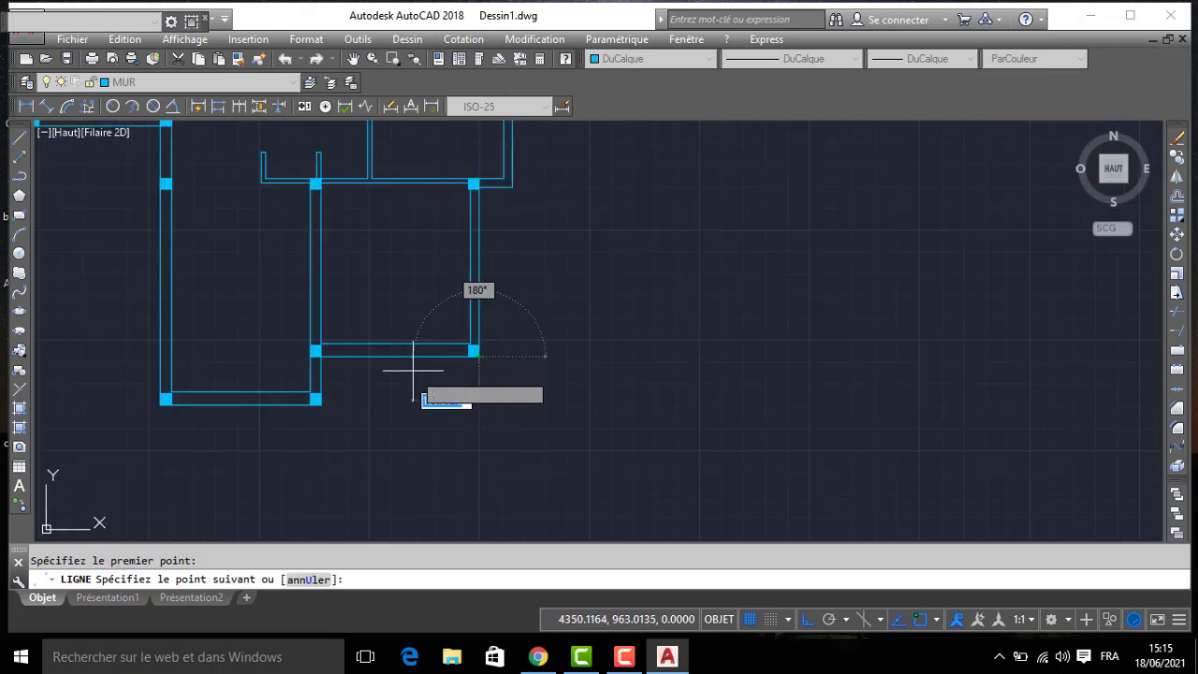
text(100)
key(Return)
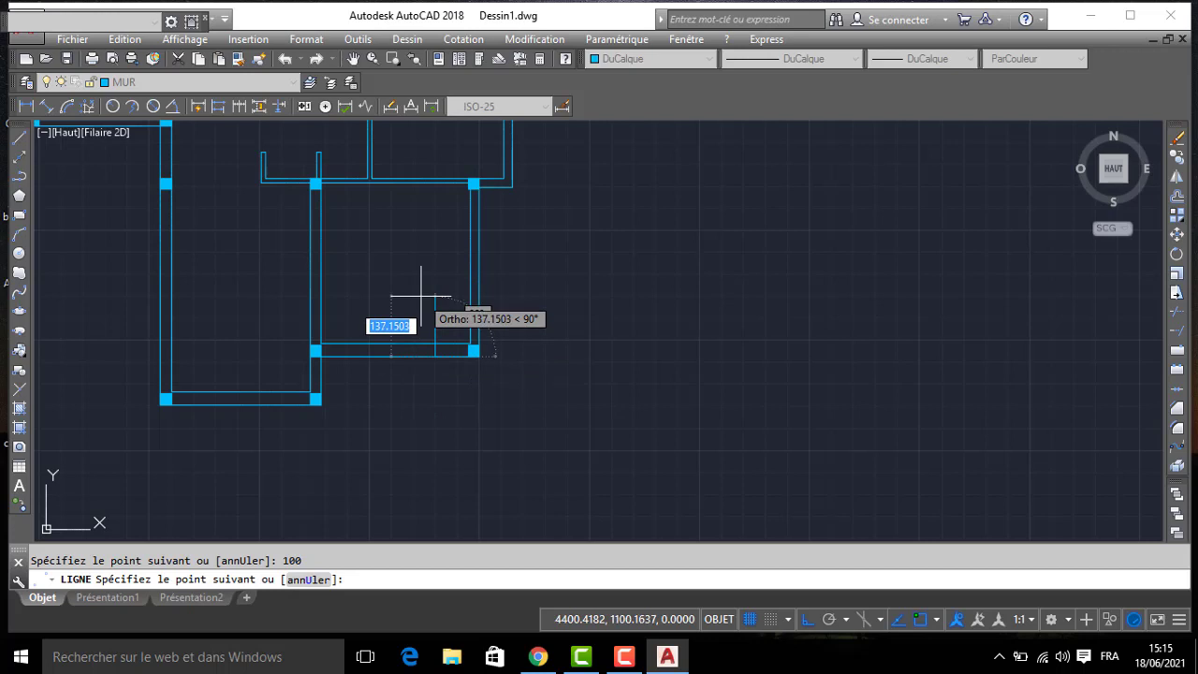
text(30)
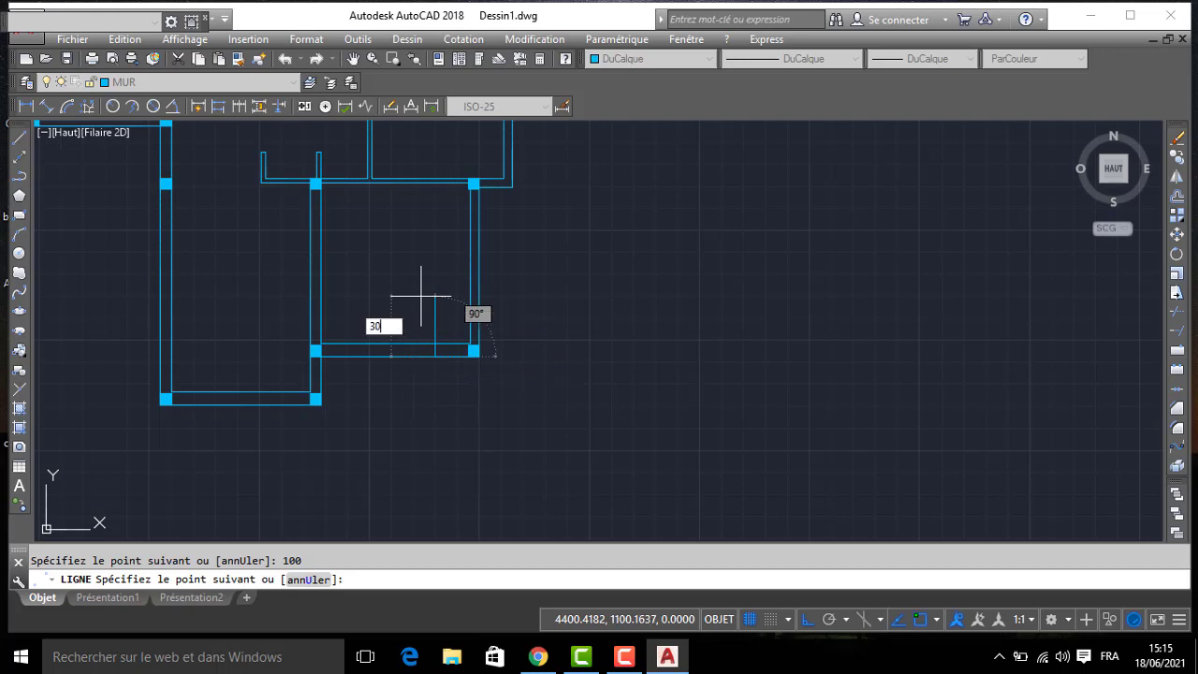
key(Return)
- Offset the south bedroom's window jamb line 160 to the west
text(DEC)
key(Return)
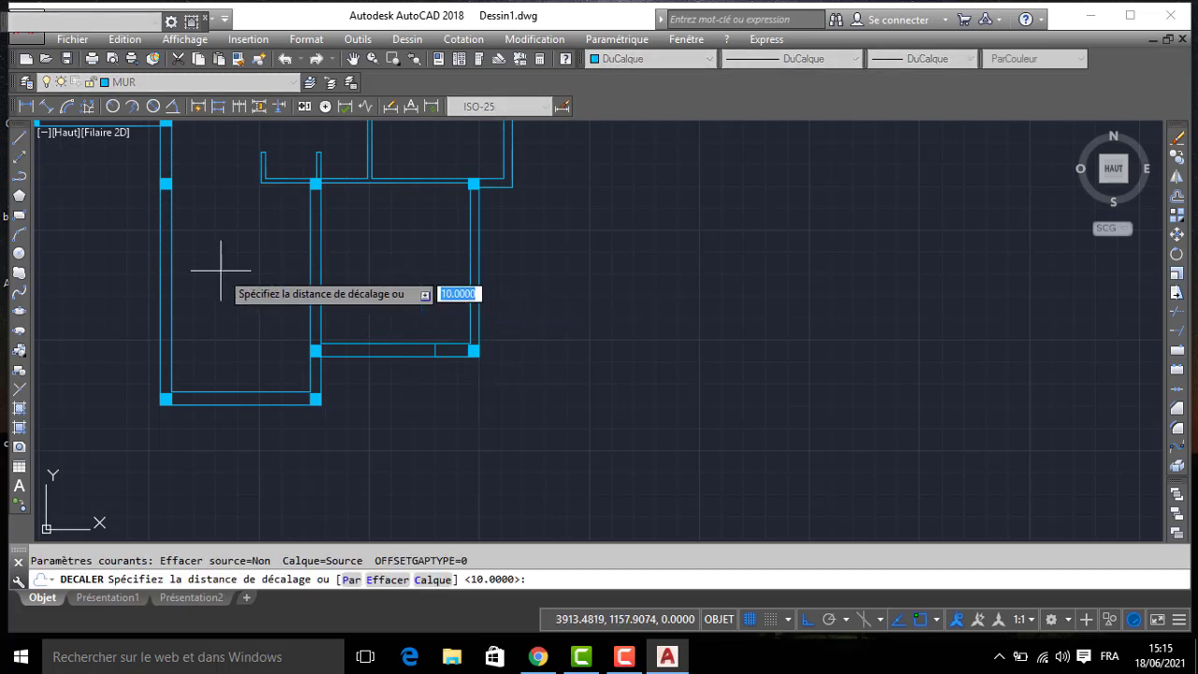
text(160)
key(Return)
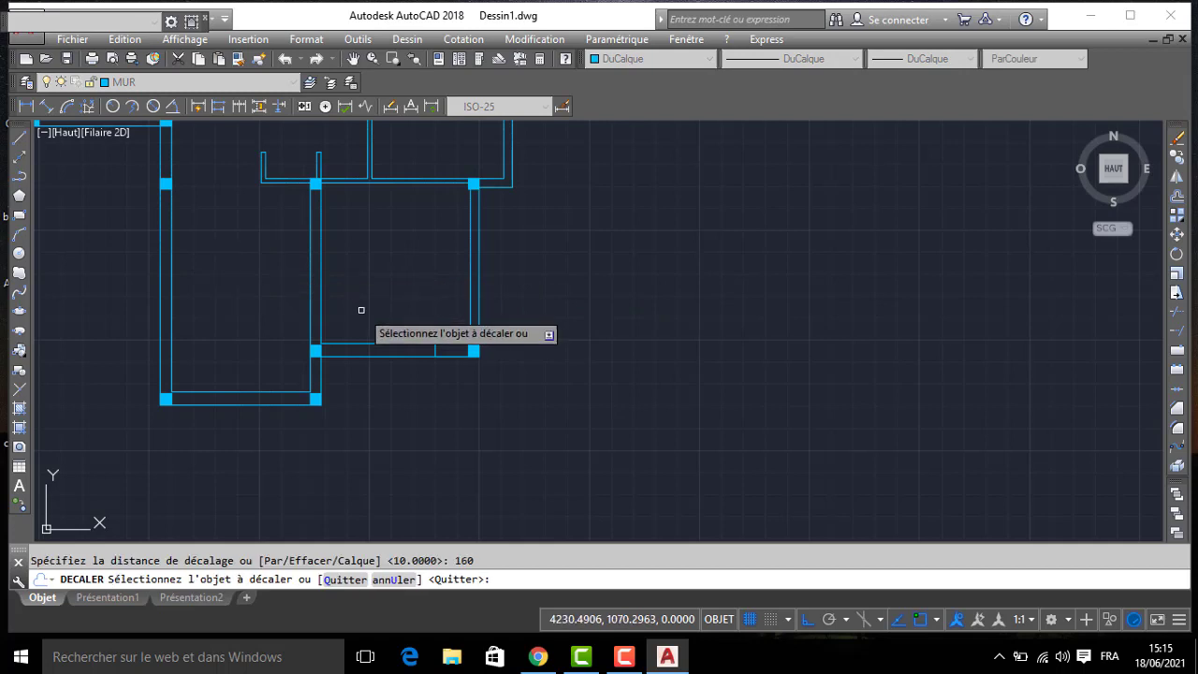
click(435, 350)
click(405, 372)
middle_drag(356, 385, 429, 377)
key(Return)
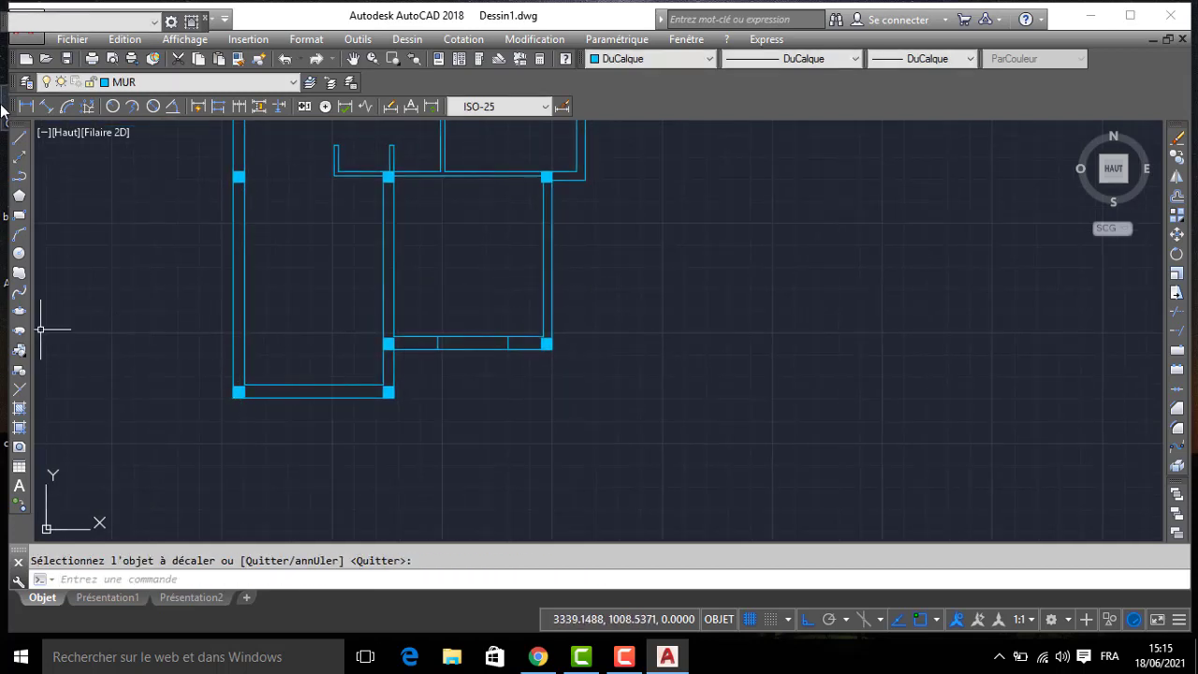
- Draw a line from the salon's outer south-east corner, 70 west along the wall and 30 north across it, as a window jamb
key(Return)
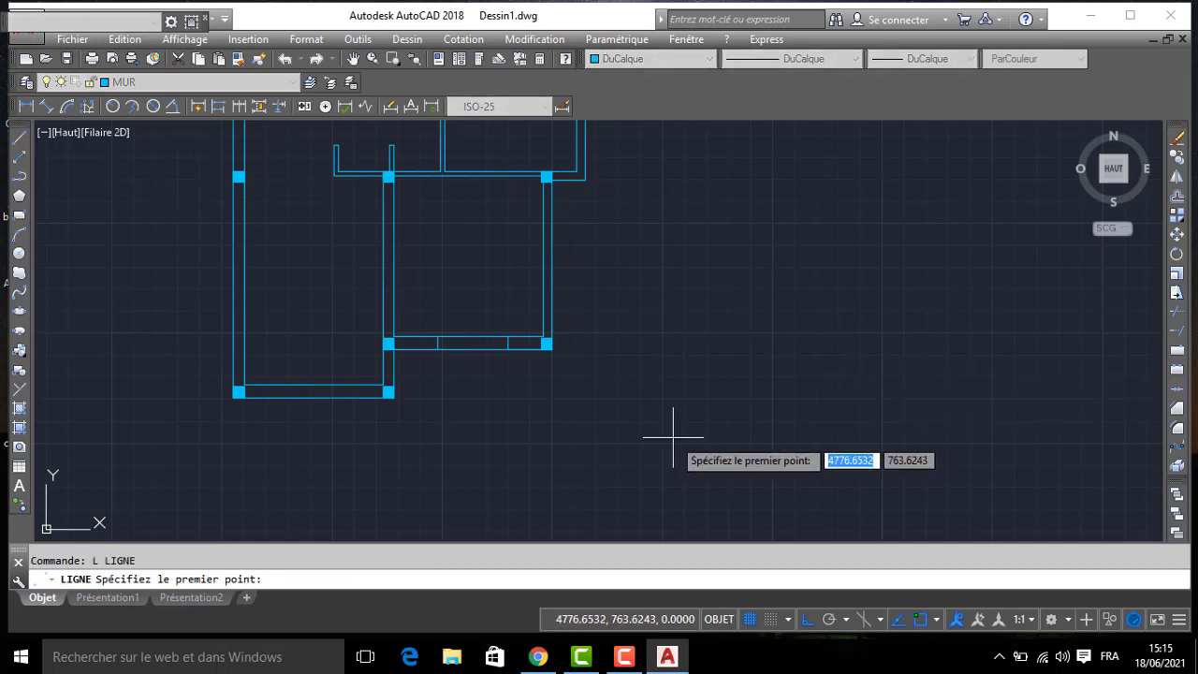
click(388, 393)
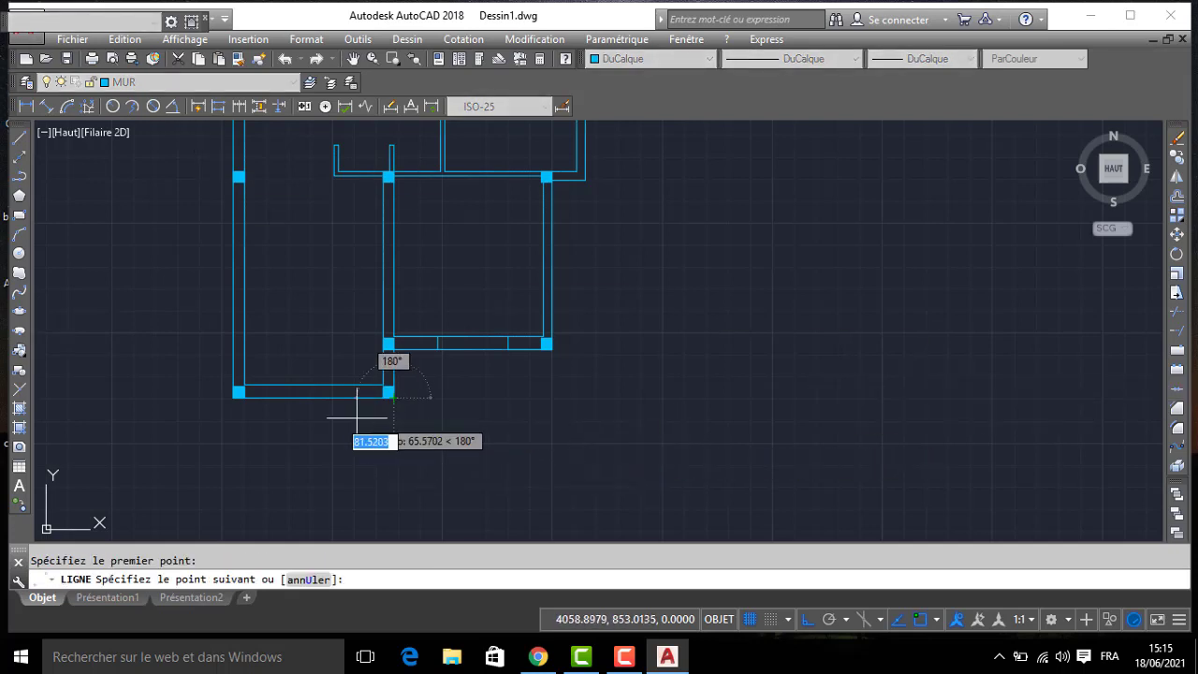
text(70)
key(Return)
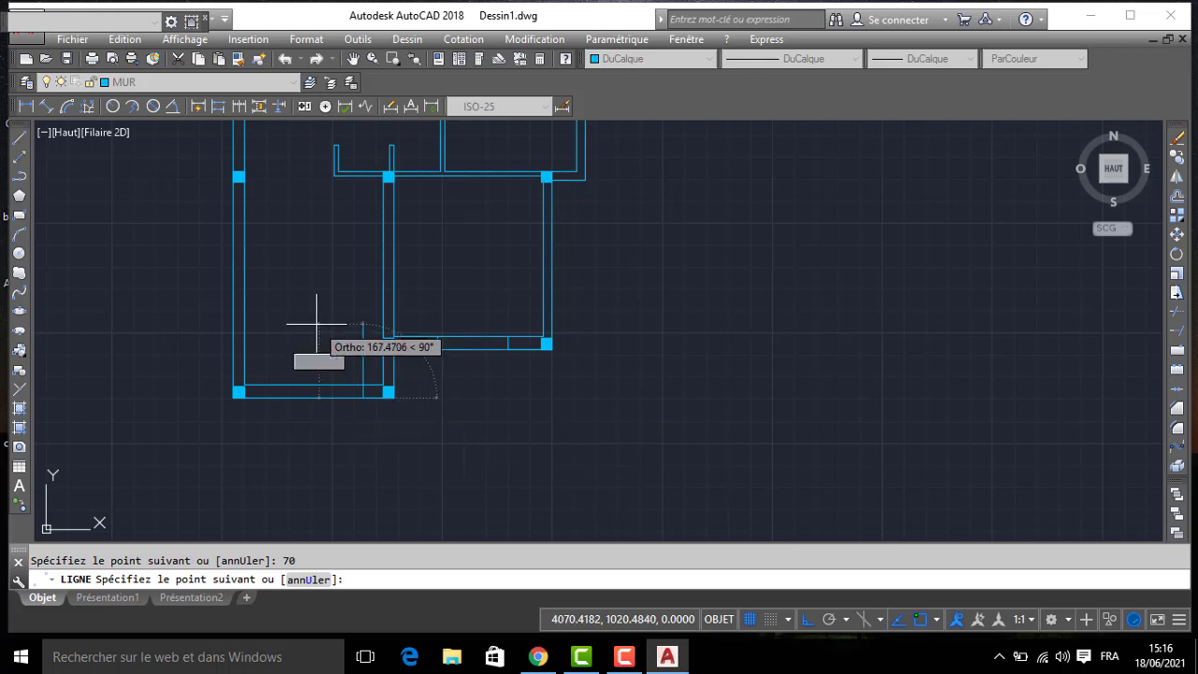
text(30)
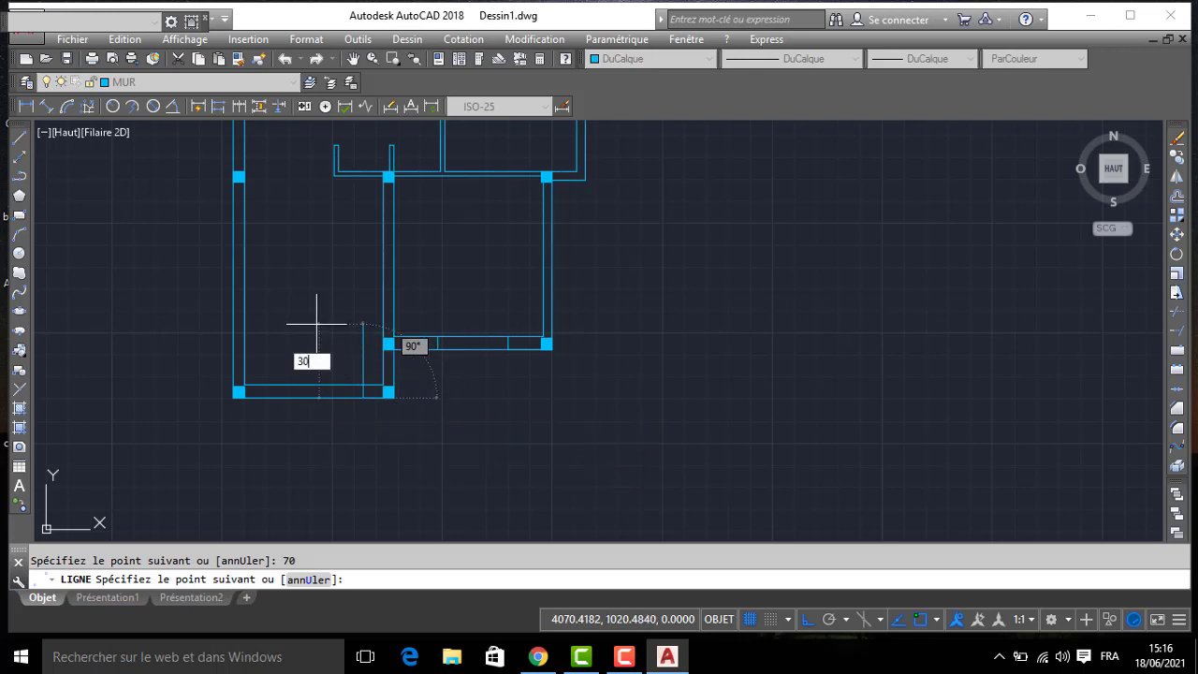
key(Return)
key(Return)
- Offset the salon's south window jamb line 220 to the west
text(dc)
key(Return)
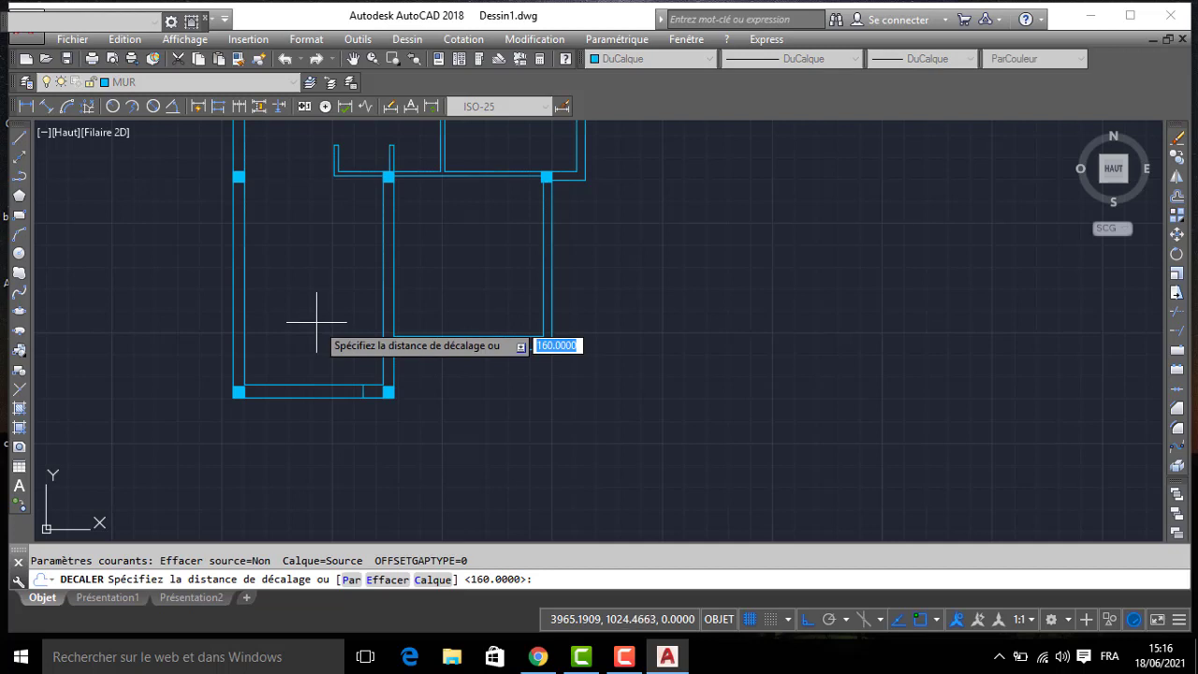
text(220)
key(Return)
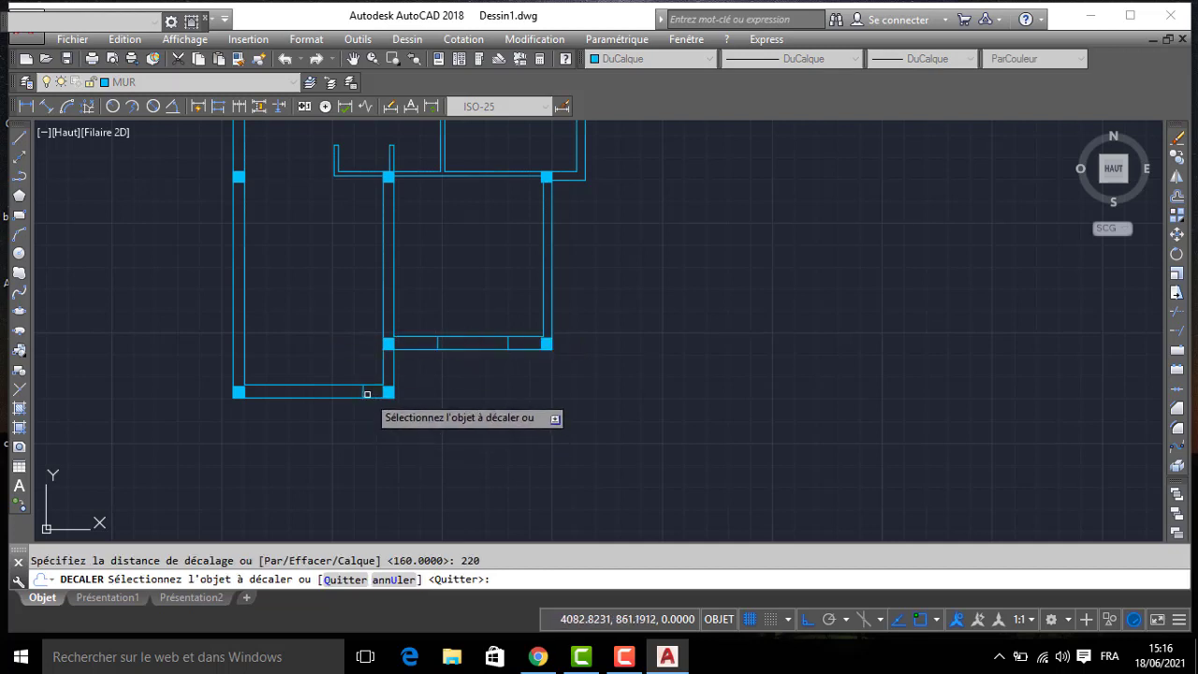
click(363, 388)
click(338, 404)
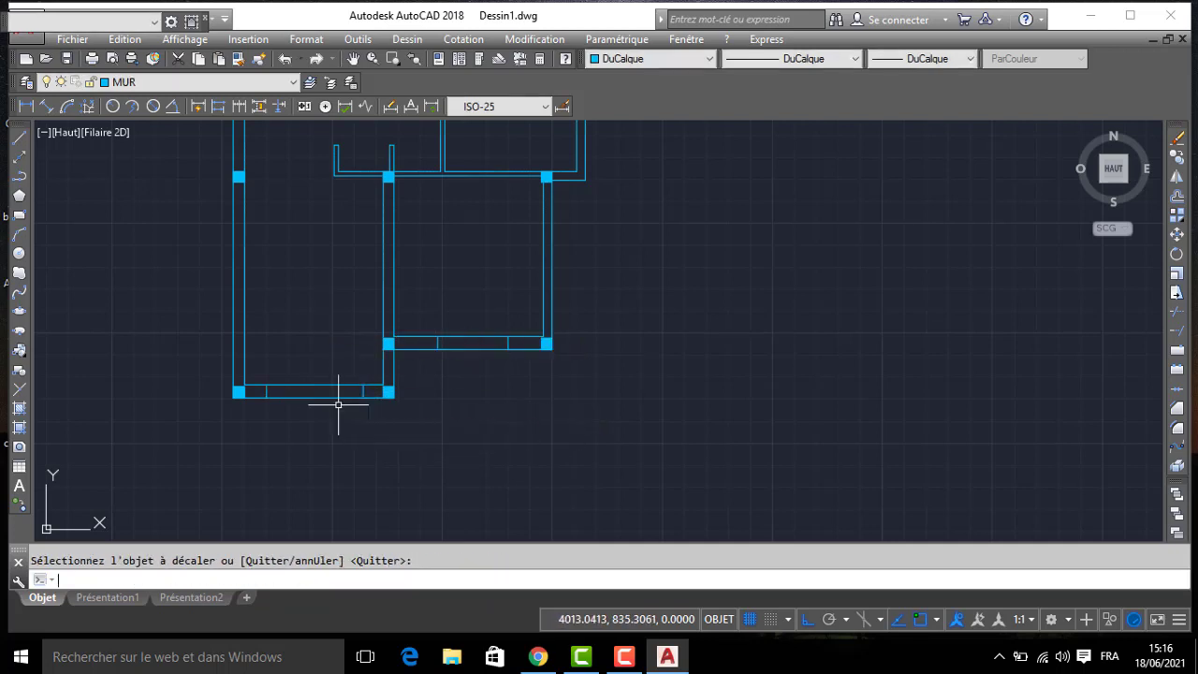
- Draw a line from the salon's outer south-west corner, 175 north along the west wall and across its thickness, as a window jamb
middle_drag(491, 247, 507, 324)
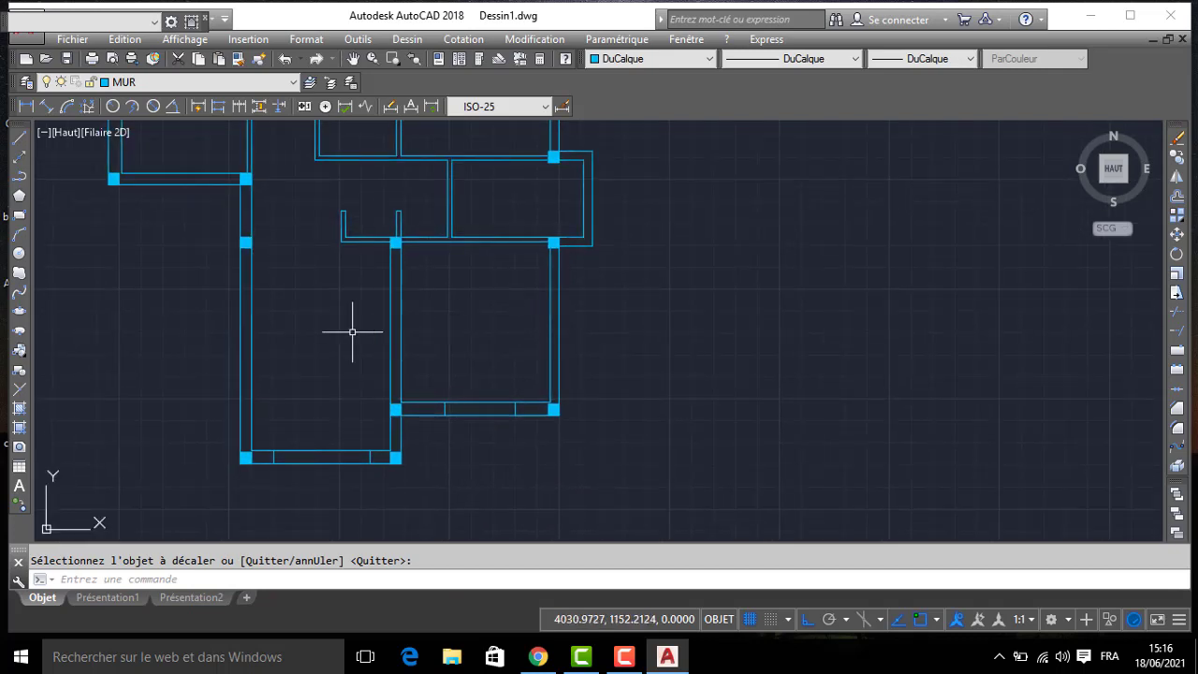
text(L)
key(Return)
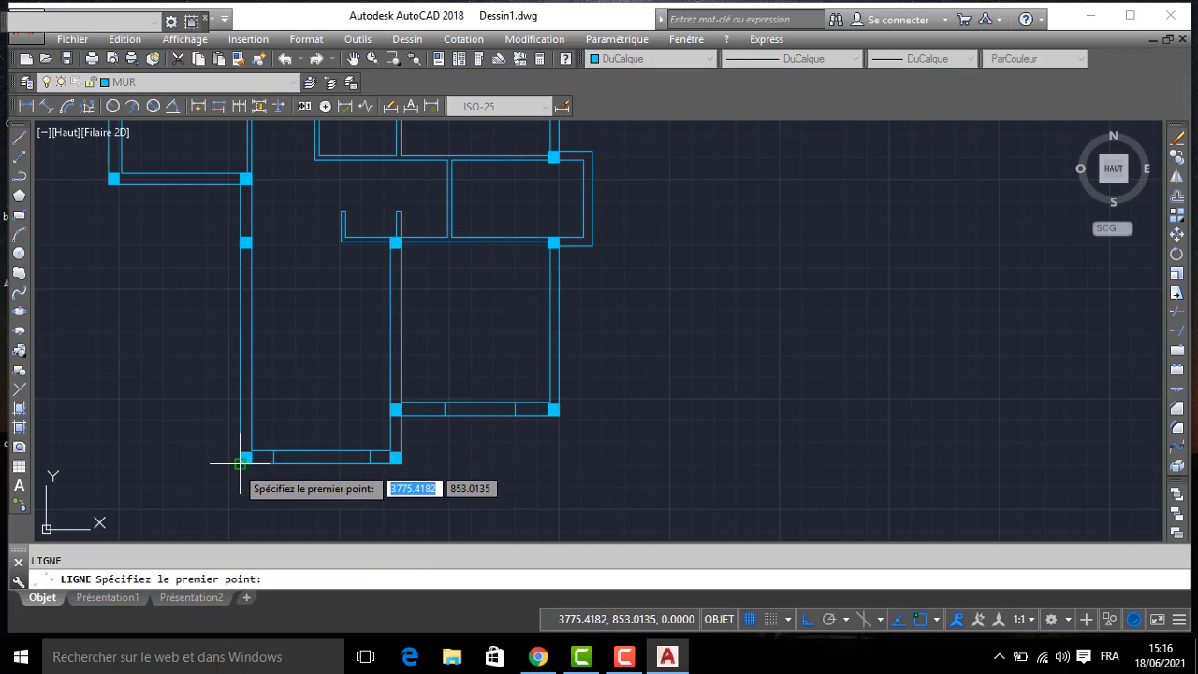
click(242, 459)
text(1)
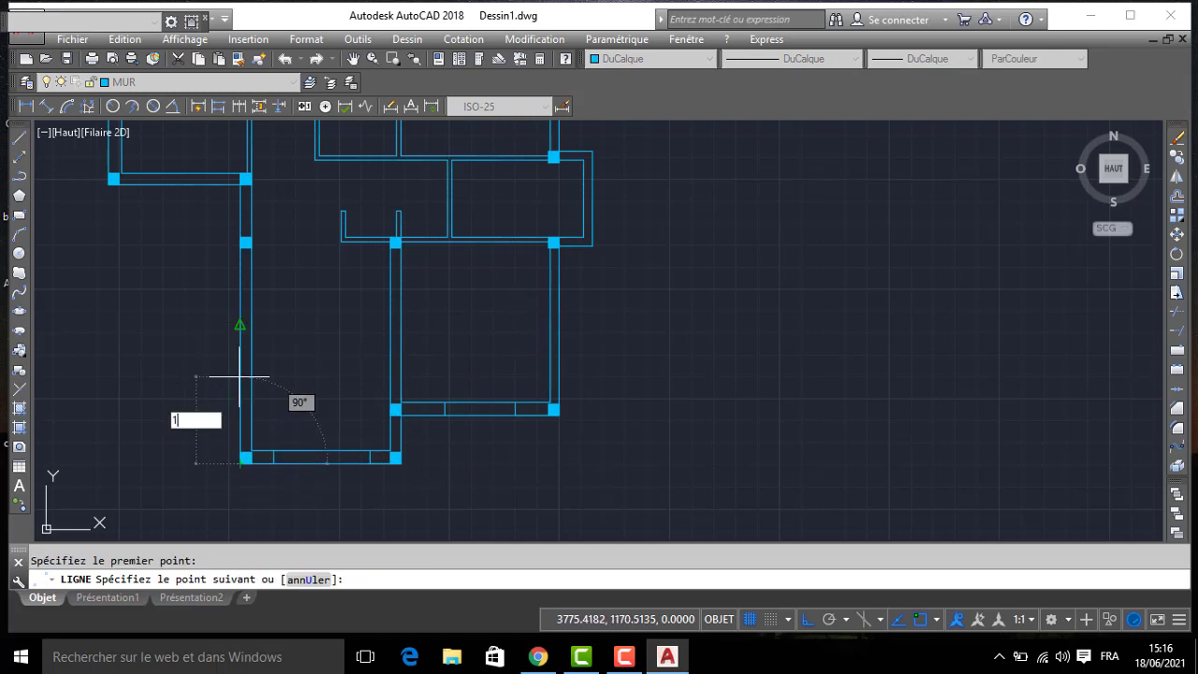
text(75)
key(Return)
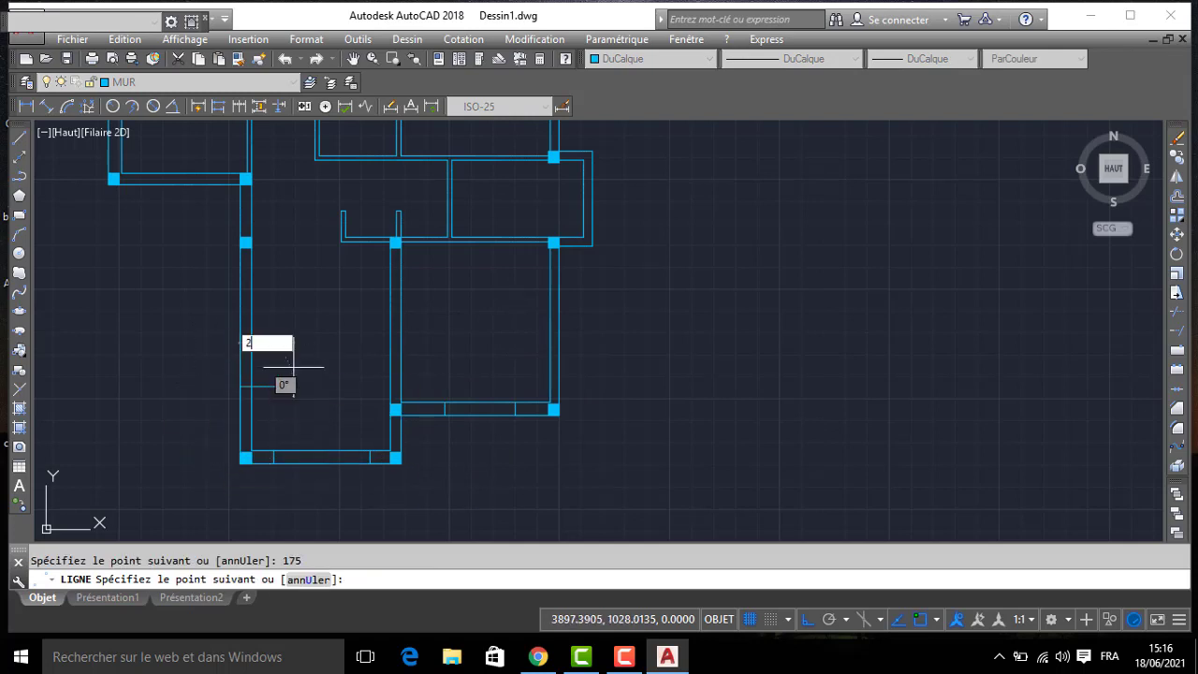
key(Return)
- Offset the jamb line in the salon's west wall 165 to the north
text(DC)
key(Return)
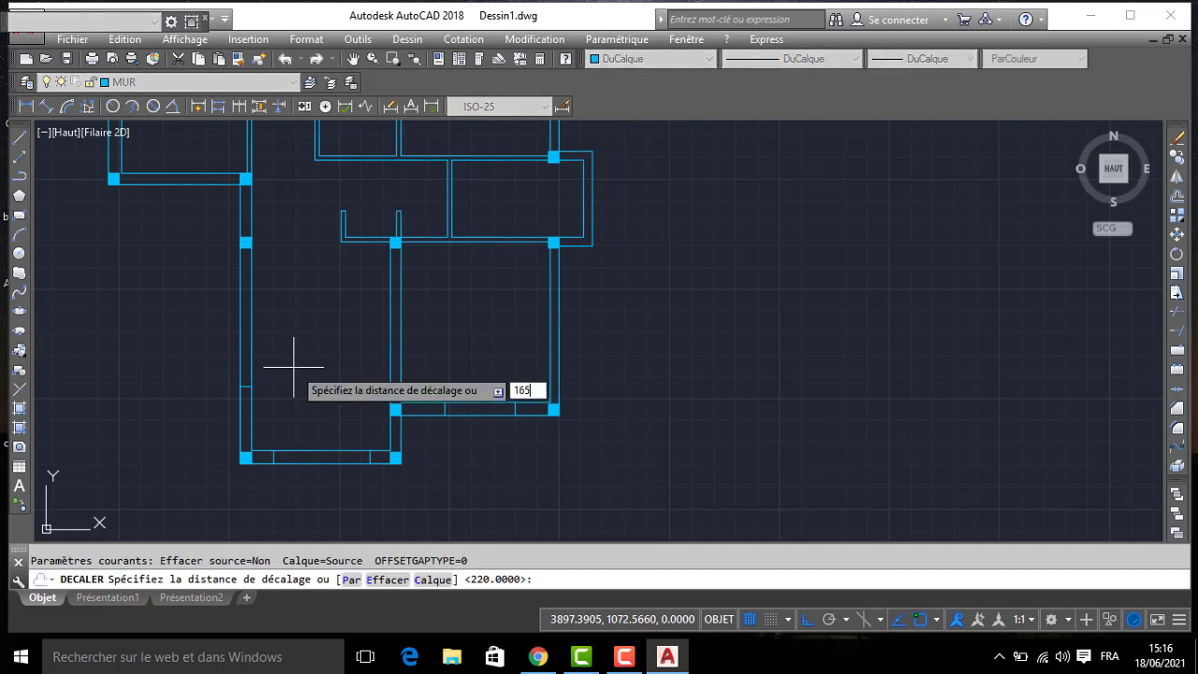
key(Return)
click(246, 386)
click(287, 315)
key(Return)
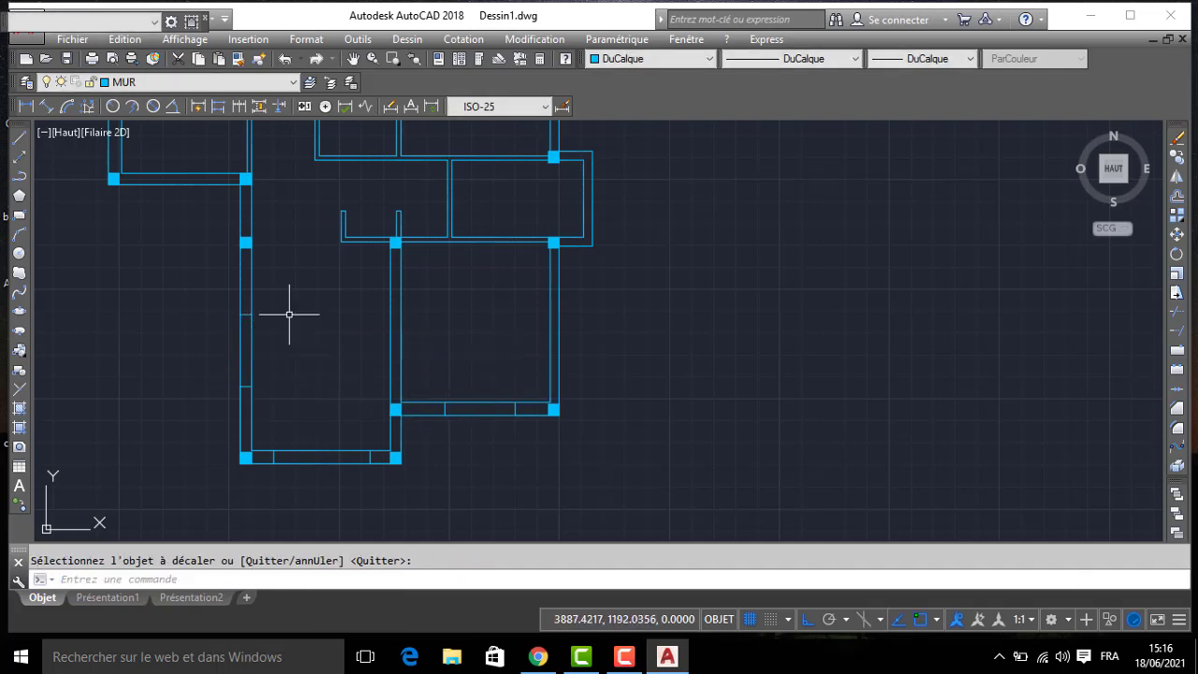
- Delete the three leftover construction segments along the outer faces of the salon's west and south walls and the south bedroom's south wall
click(241, 398)
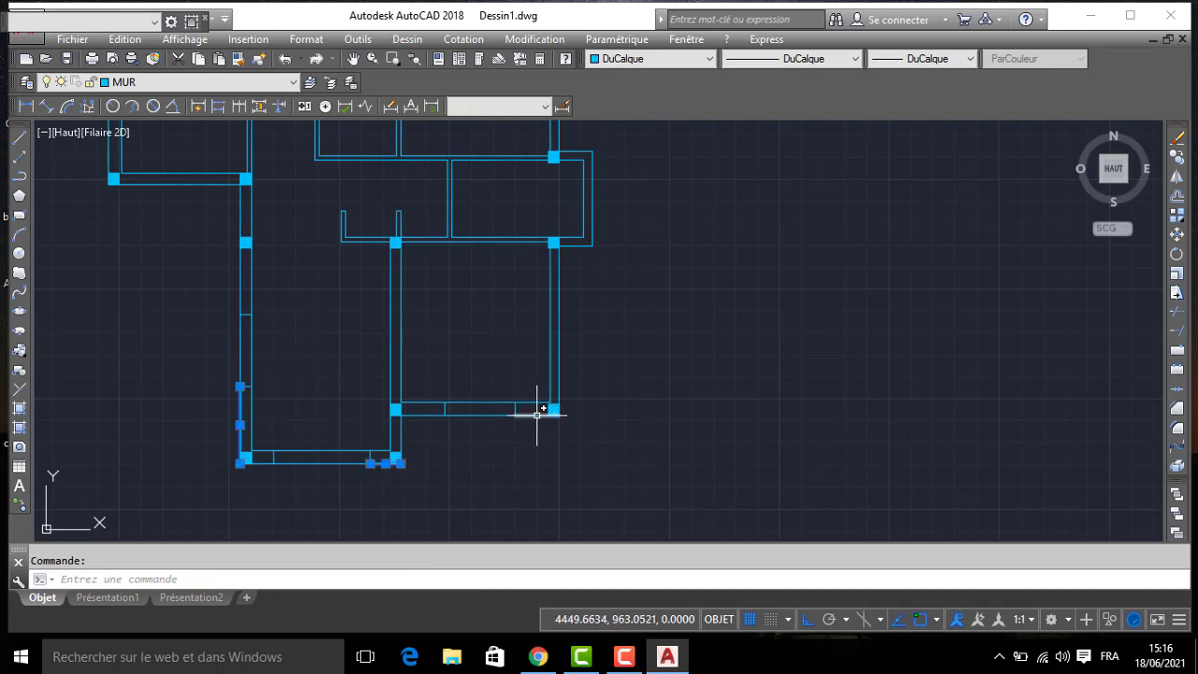
key(Delete)
middle_drag(740, 330, 741, 367)
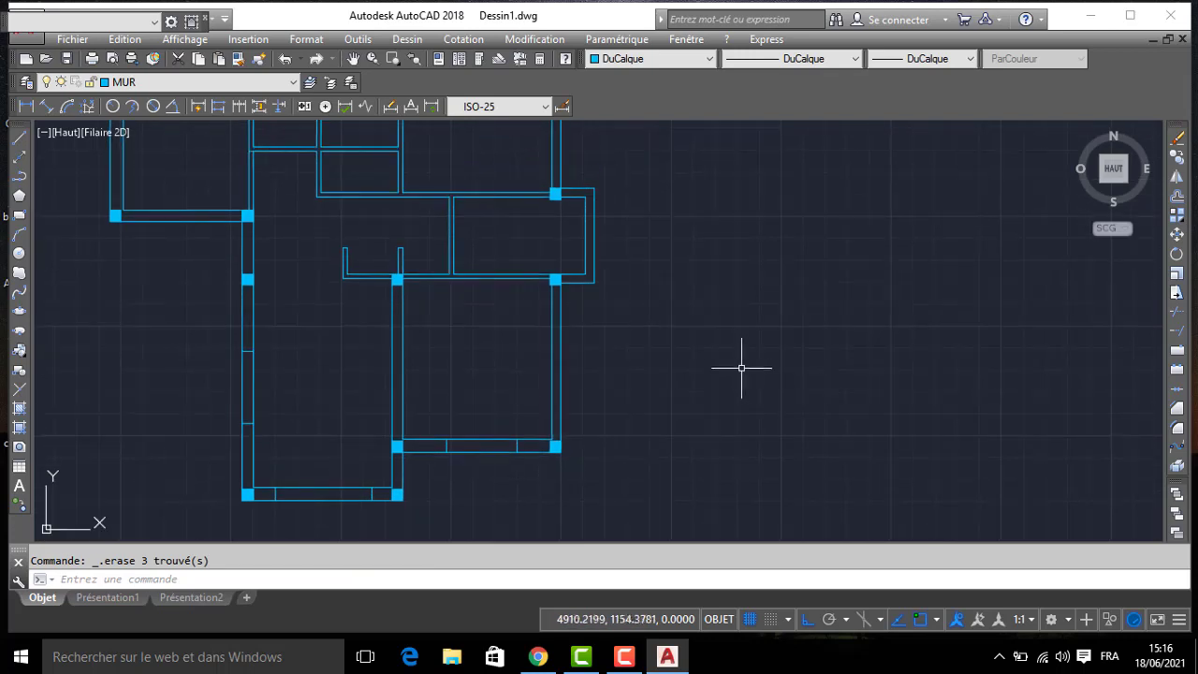
scroll(615, 308, up, 2)
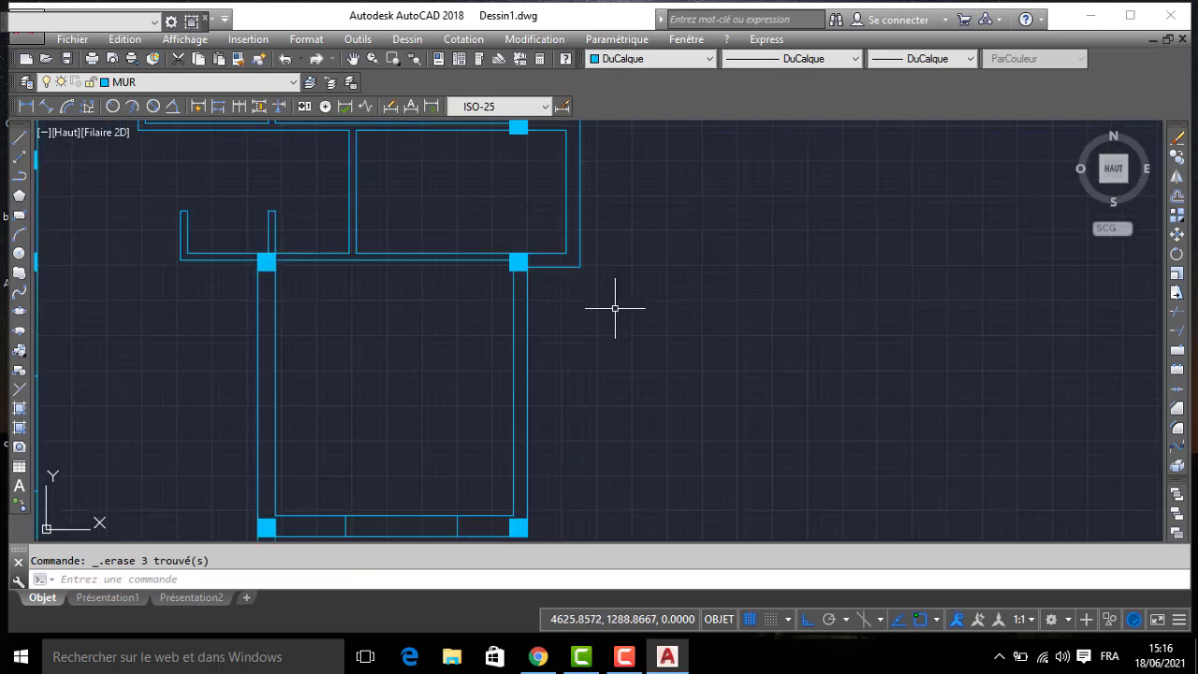
key(Return)
scroll(522, 260, up, 3)
click(522, 260)
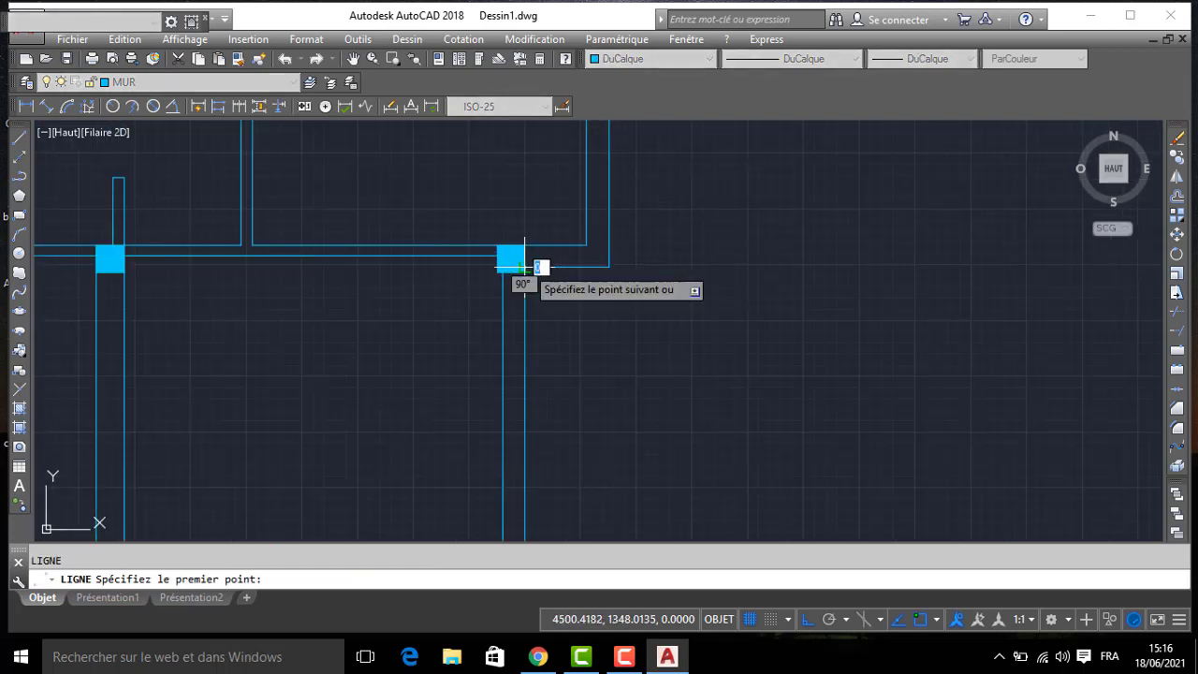
key(Escape)
- Draw a line across the south wall of the east projection, from its inner south-east corner to the outer face
key(Return)
click(586, 245)
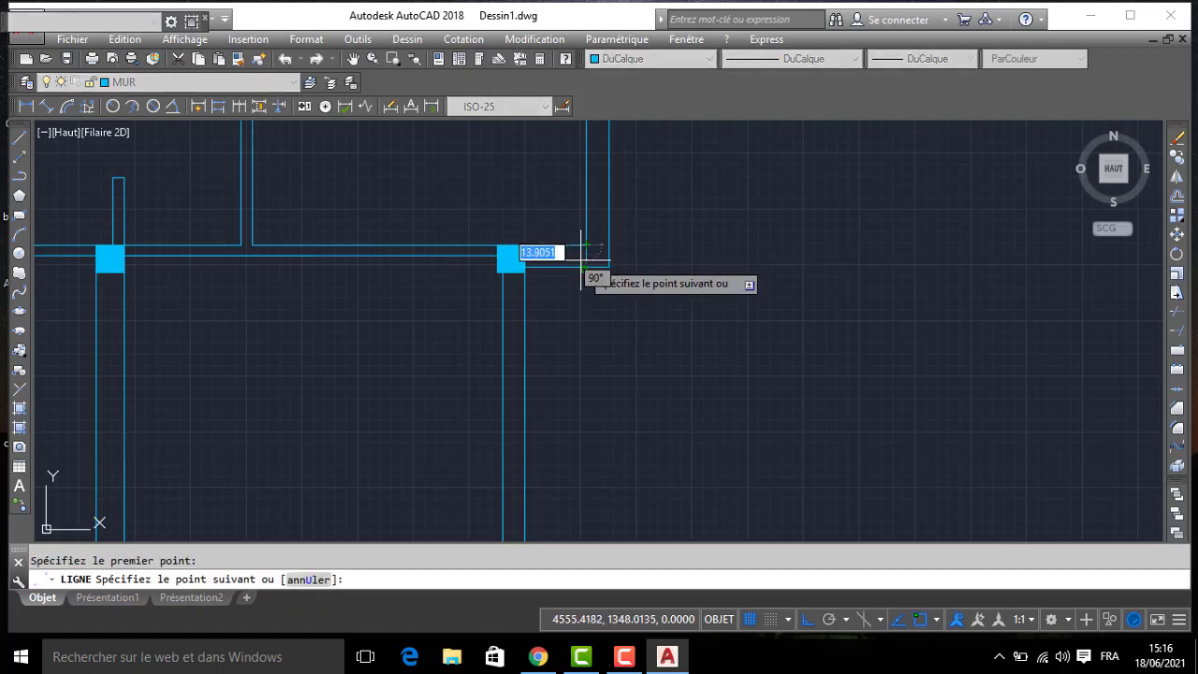
key(Return)
scroll(584, 267, down, 2)
scroll(598, 300, up, 1)
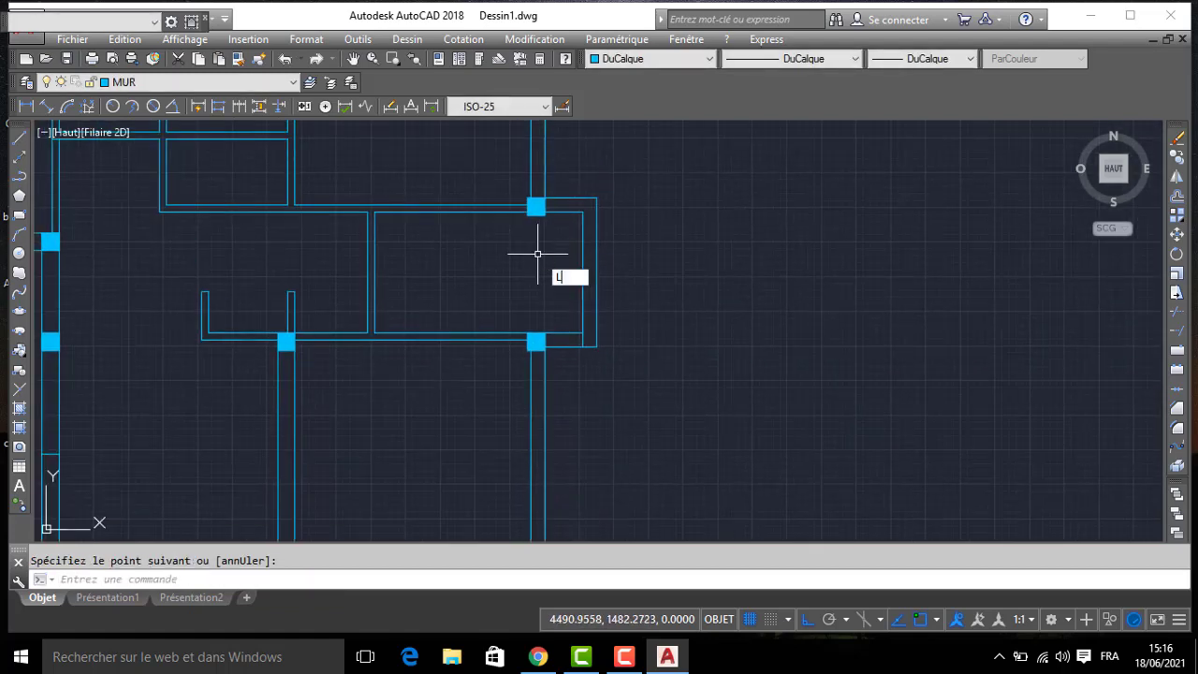
- Draw a line from the plan's outer north-east corner, 105 west along the north wall and across to its inner face, as a window jamb
text(L)
key(Return)
middle_drag(538, 252, 593, 457)
click(593, 184)
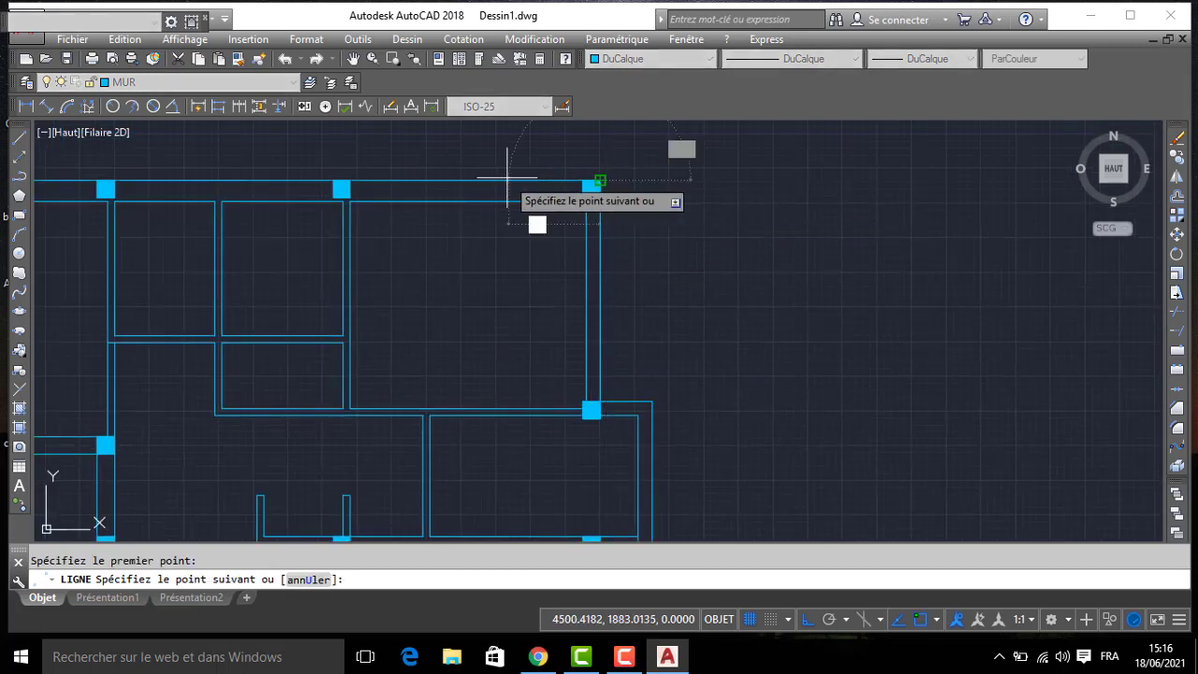
text(10)
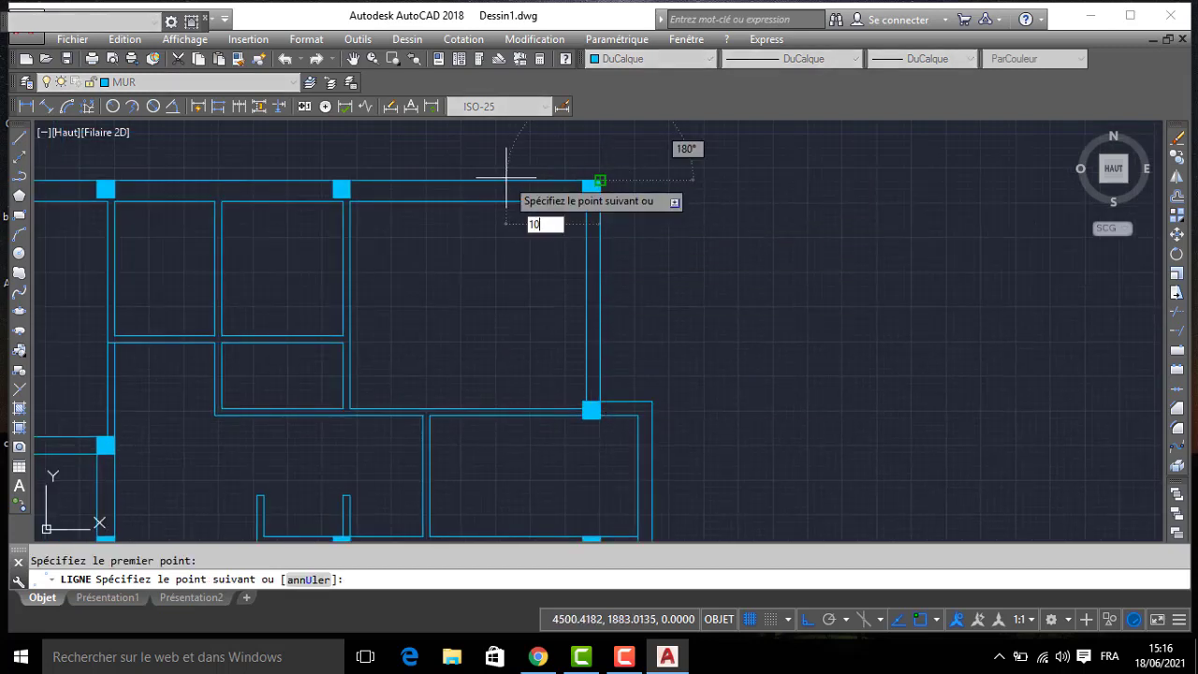
text(5)
key(Return)
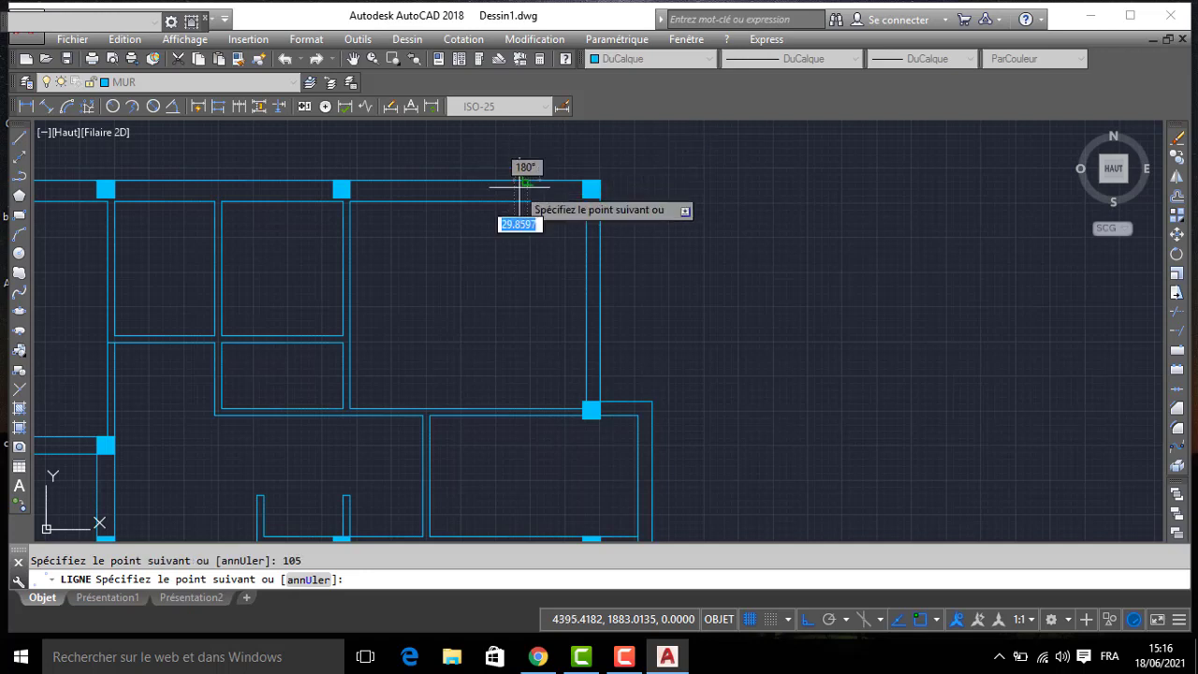
click(527, 201)
key(Return)
- Offset the north-east room's window jamb line 160 to the west
text(DEC)
key(Return)
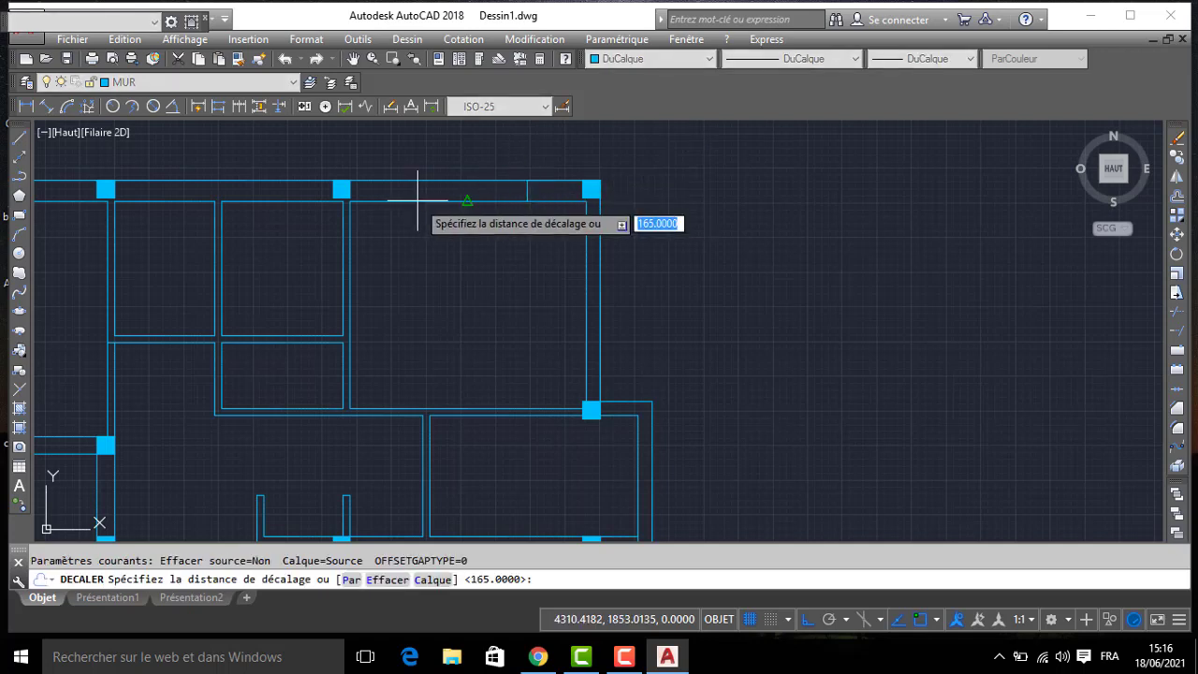
text(160)
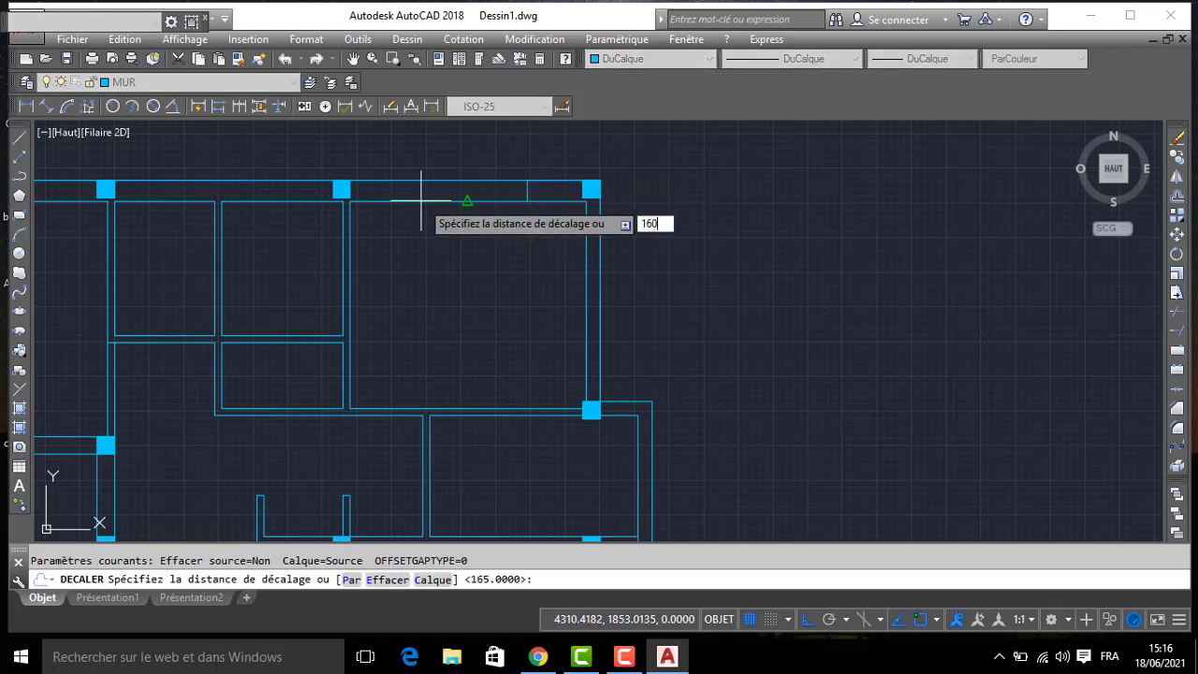
key(Return)
click(527, 192)
click(471, 234)
mouse_move(470, 234)
middle_down()
mouse_move(565, 310)
mouse_move(524, 308)
mouse_move(602, 346)
middle_up()
key(Return)
key(Return)
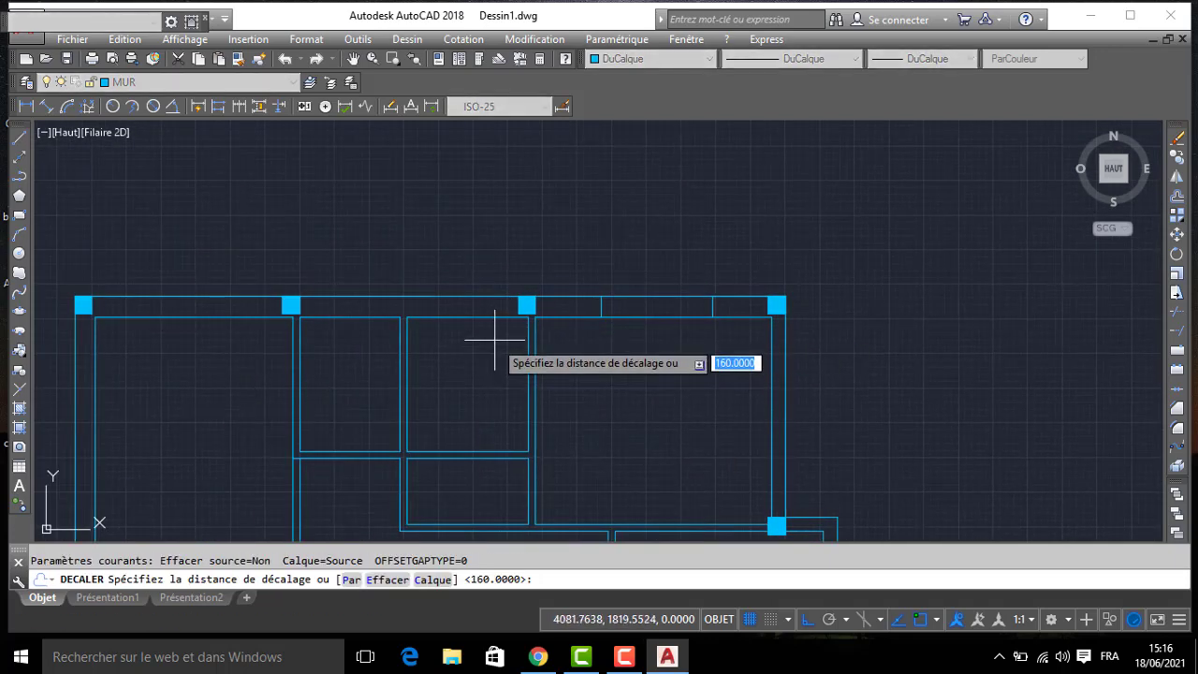
- Offset the north-east window's western jamb line 160 to the west, past the column, to start the adjacent small room's window
key(Return)
click(601, 304)
click(484, 340)
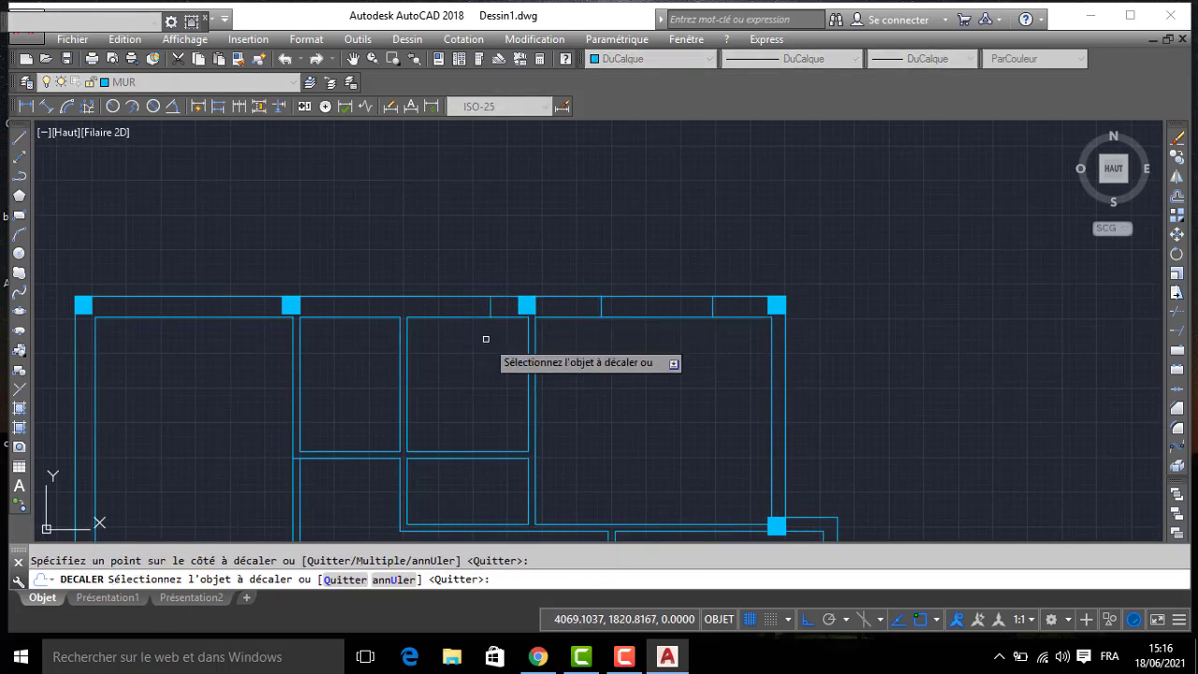
key(Return)
key(Return)
- Offset the new jamb line just west of the column 60 to the west to complete the small window
text(60)
key(Return)
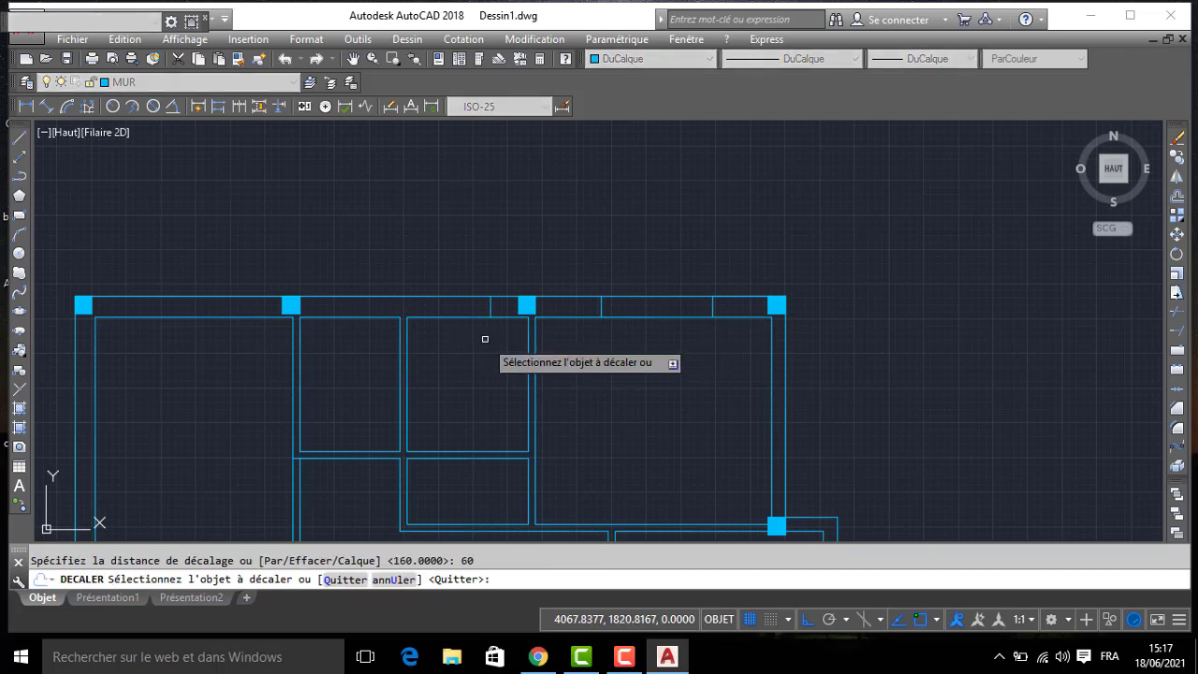
click(494, 309)
click(468, 337)
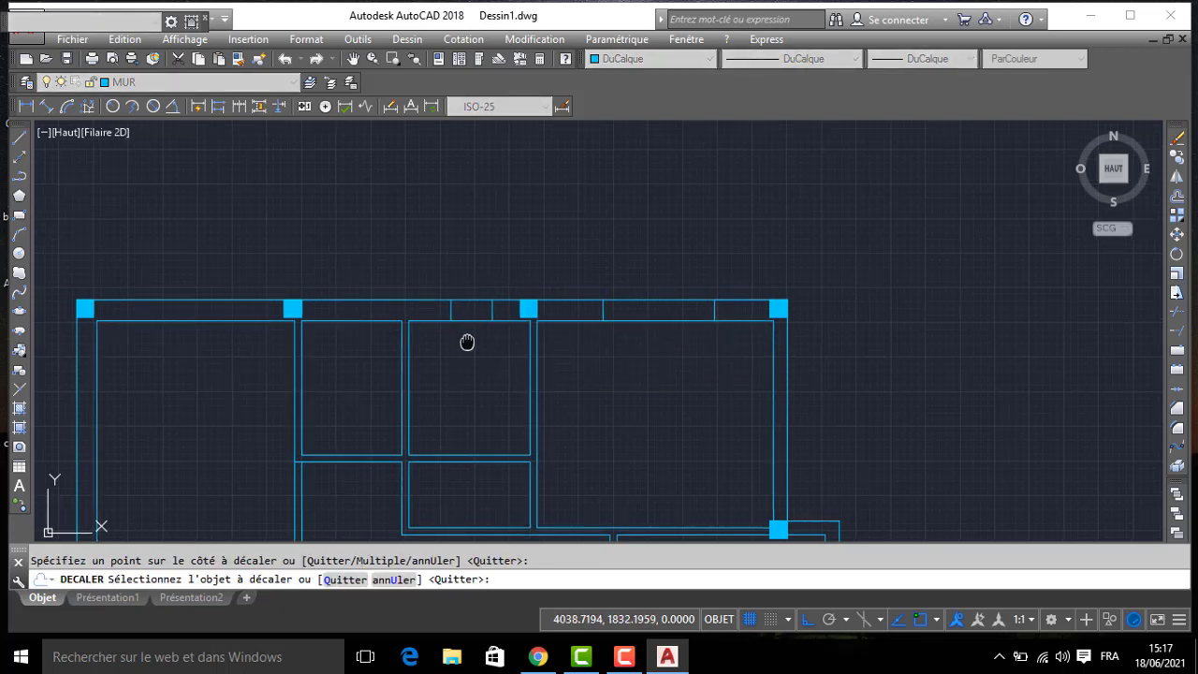
middle_drag(458, 325, 493, 375)
key(Return)
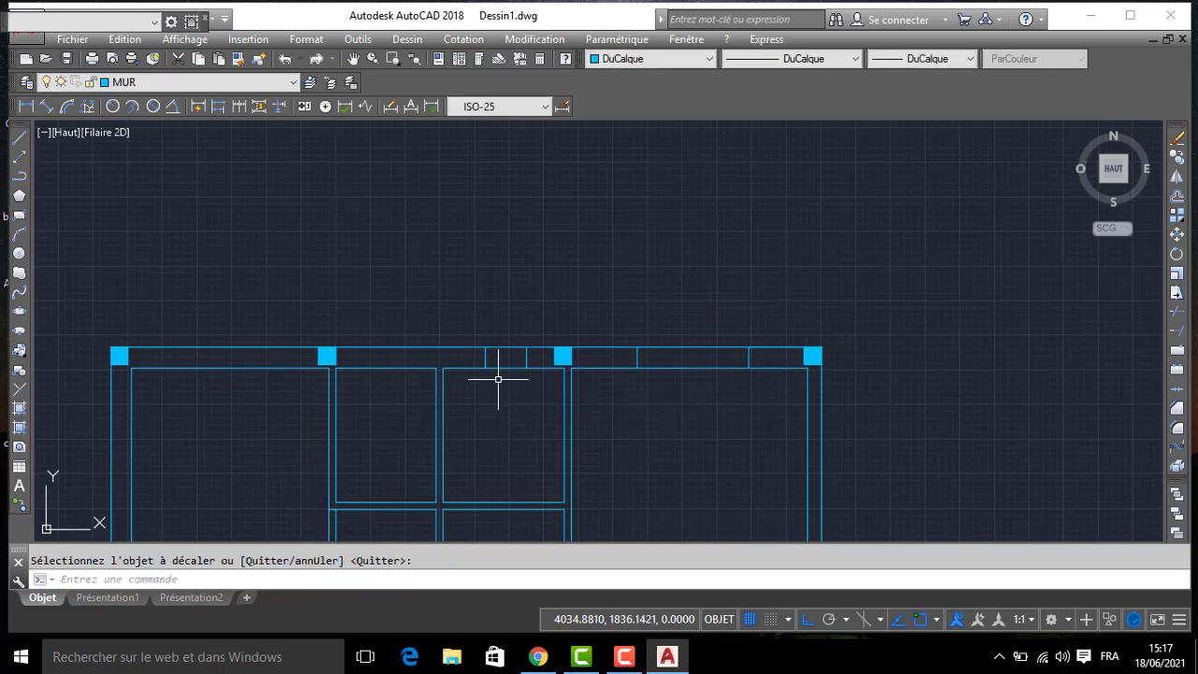
- Offset the small window's western jamb line 85 to the west, into the next small room's north wall
key(Return)
text(85)
key(Return)
click(487, 361)
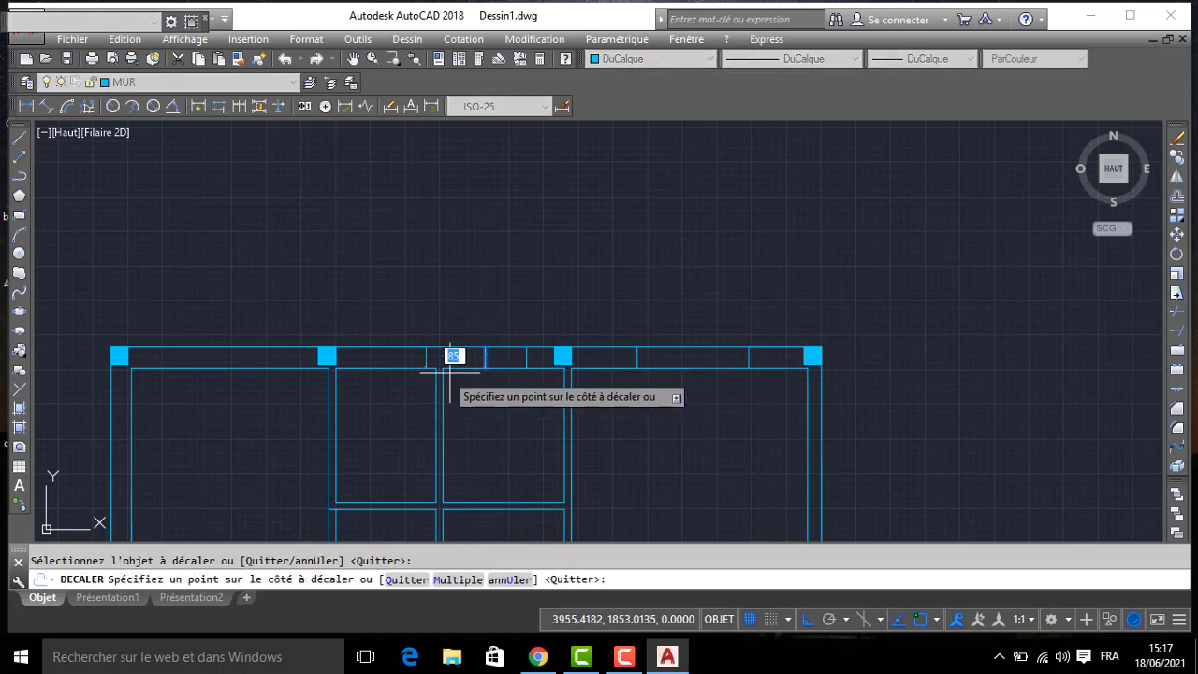
click(383, 387)
key(Return)
key(Return)
- Offset the western small room's first jamb line 100 to the west to complete its window opening
text(100)
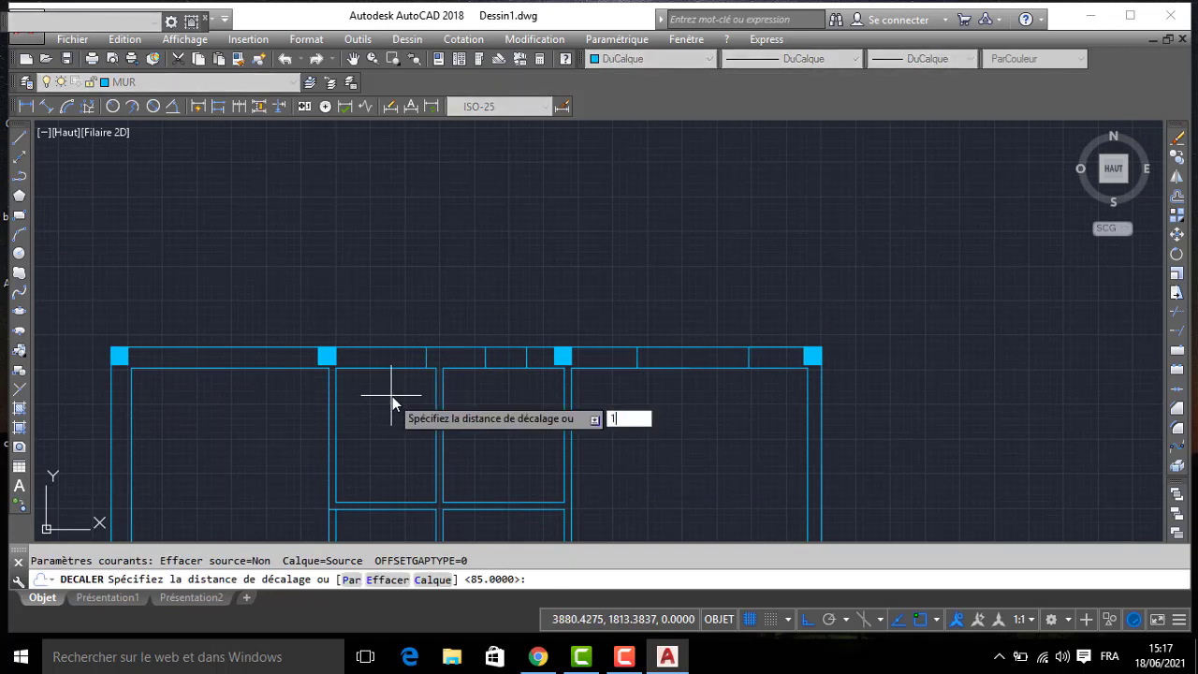
key(Return)
click(425, 355)
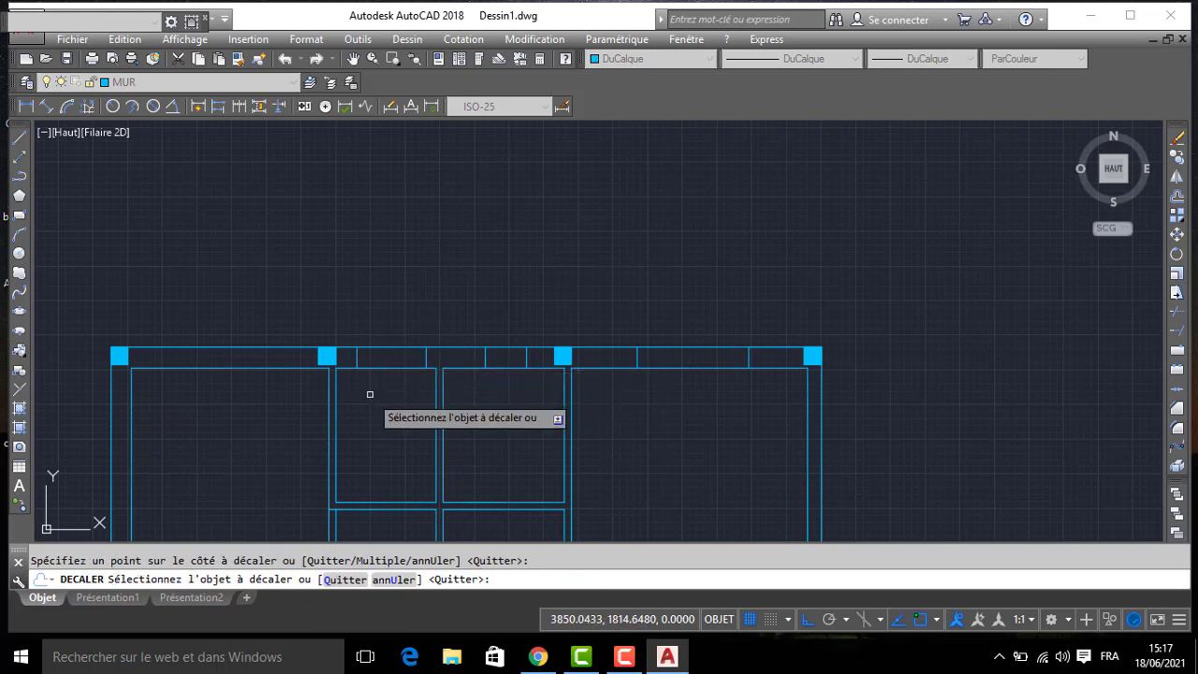
click(370, 393)
key(Return)
key(Return)
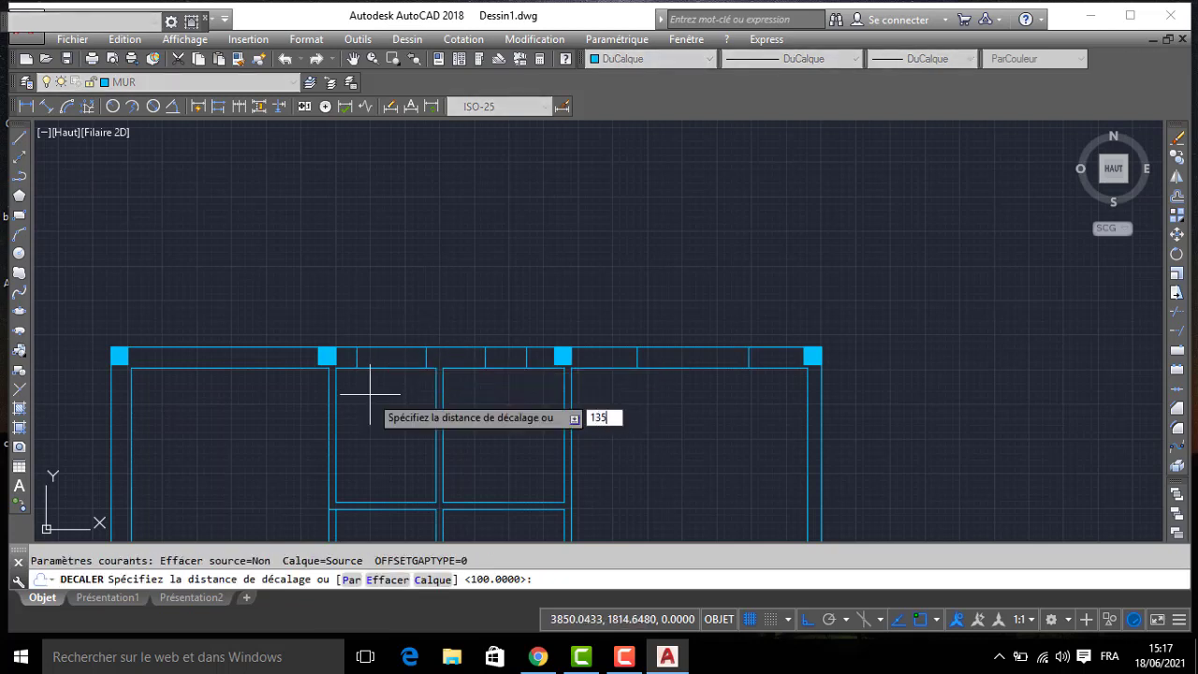
- Offset the western small room's western jamb line 135 to the west, into the north-west room's north wall
text(135)
key(Return)
click(357, 370)
click(309, 396)
key(Return)
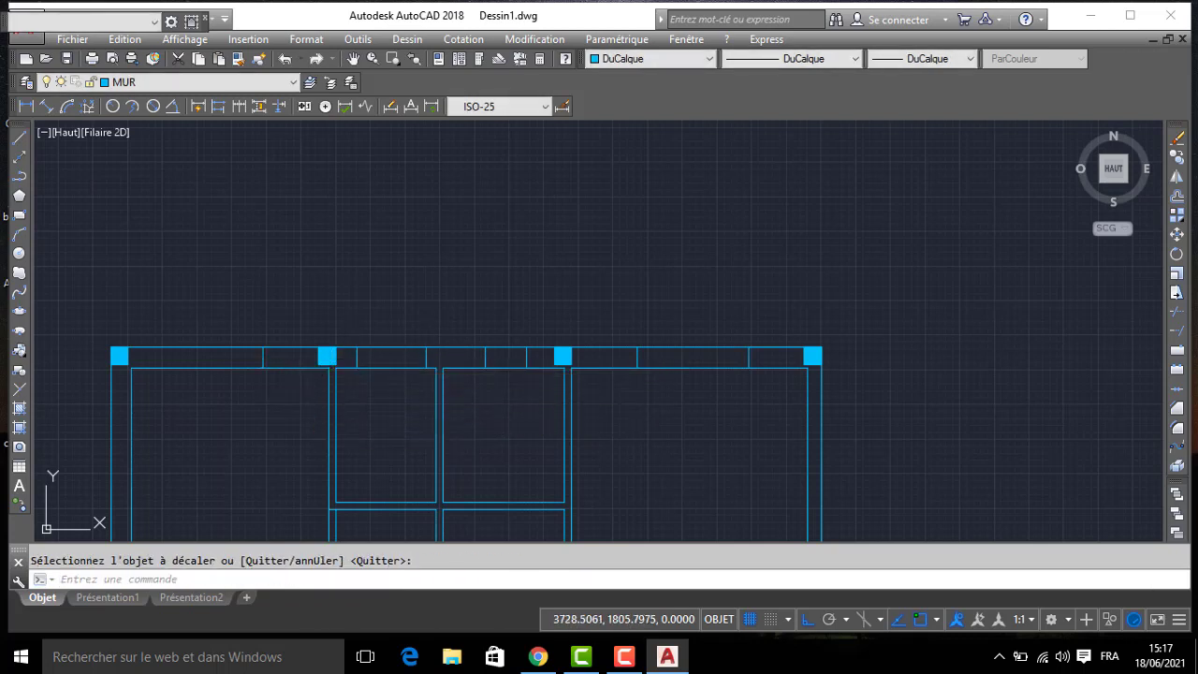
- Offset the jamb line in the north-west room's north wall 100 to the west to complete its window opening
key(Return)
text(100)
key(Return)
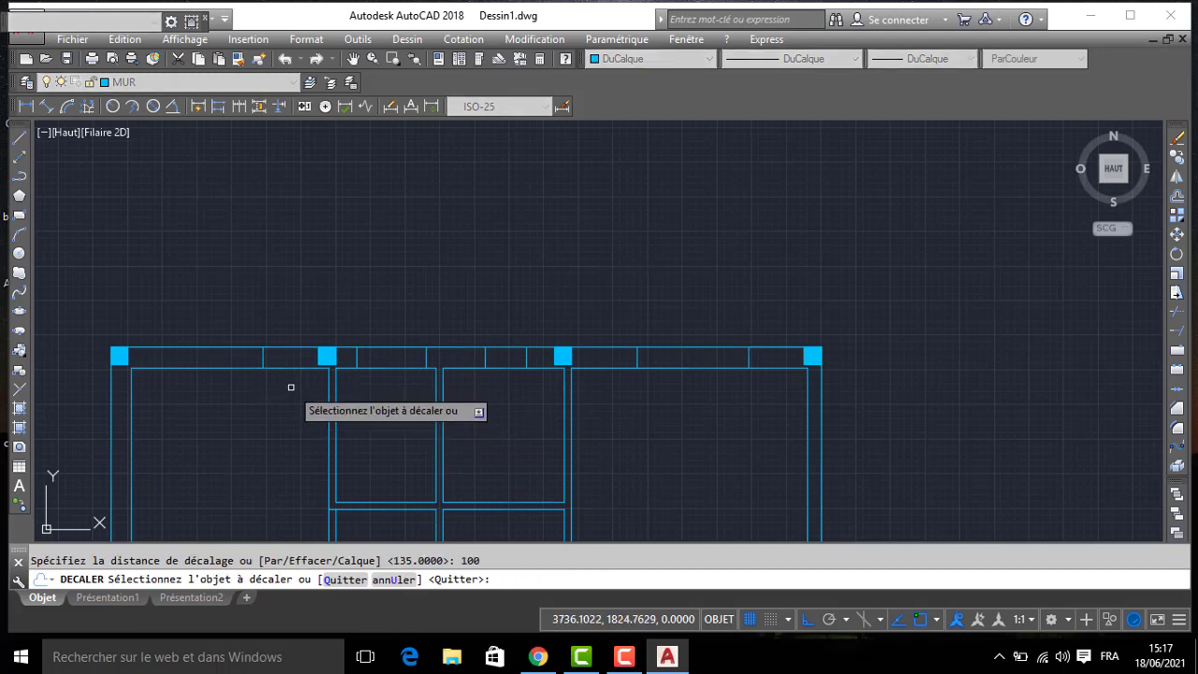
click(263, 356)
click(234, 388)
key(Return)
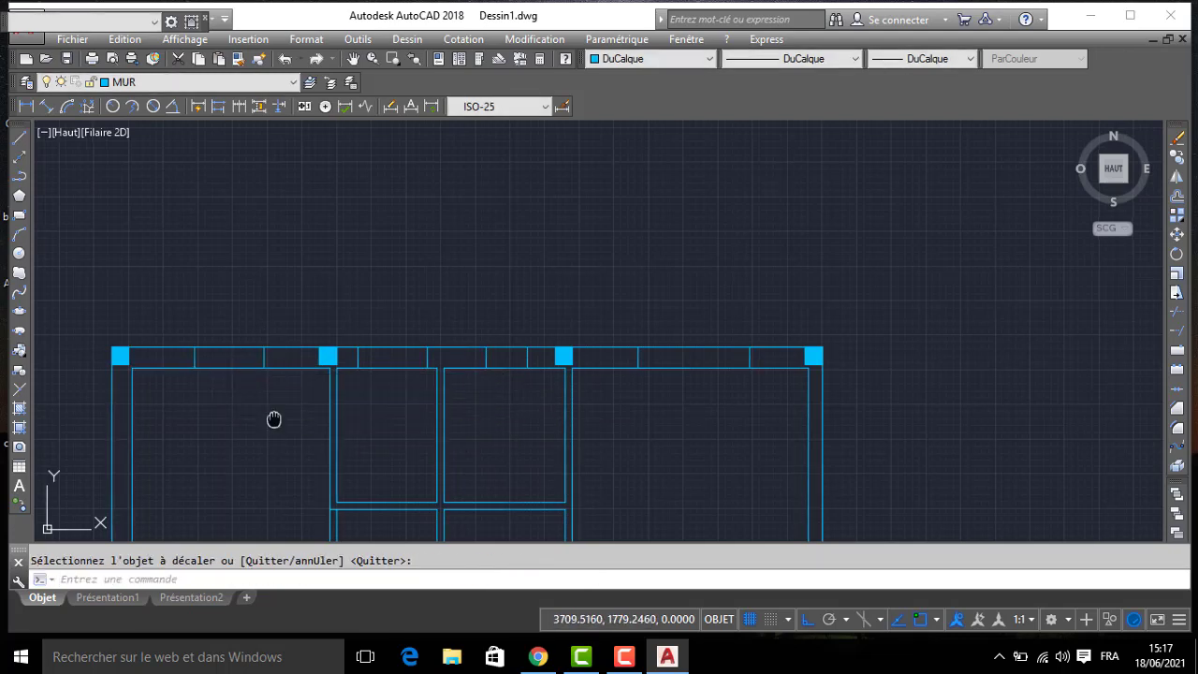
- Delete the leftover construction segment along the north wall's outer face beside the north-east corner
middle_drag(273, 420, 349, 365)
scroll(333, 438, down, 2)
middle_drag(331, 439, 402, 403)
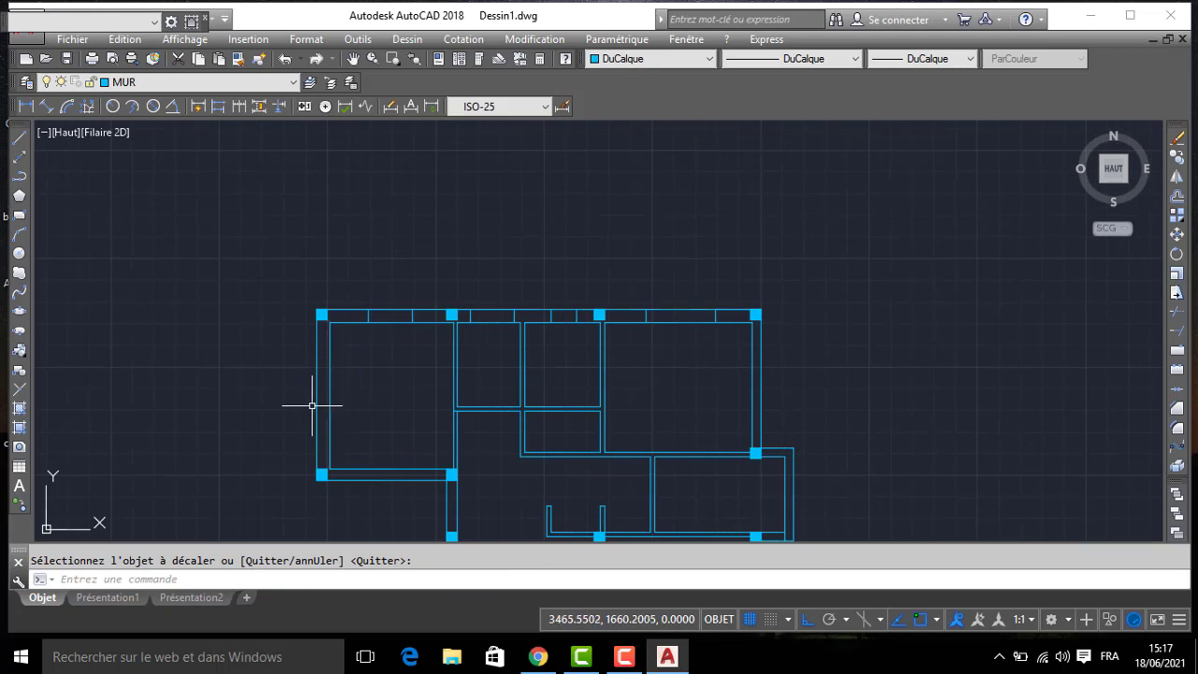
click(728, 307)
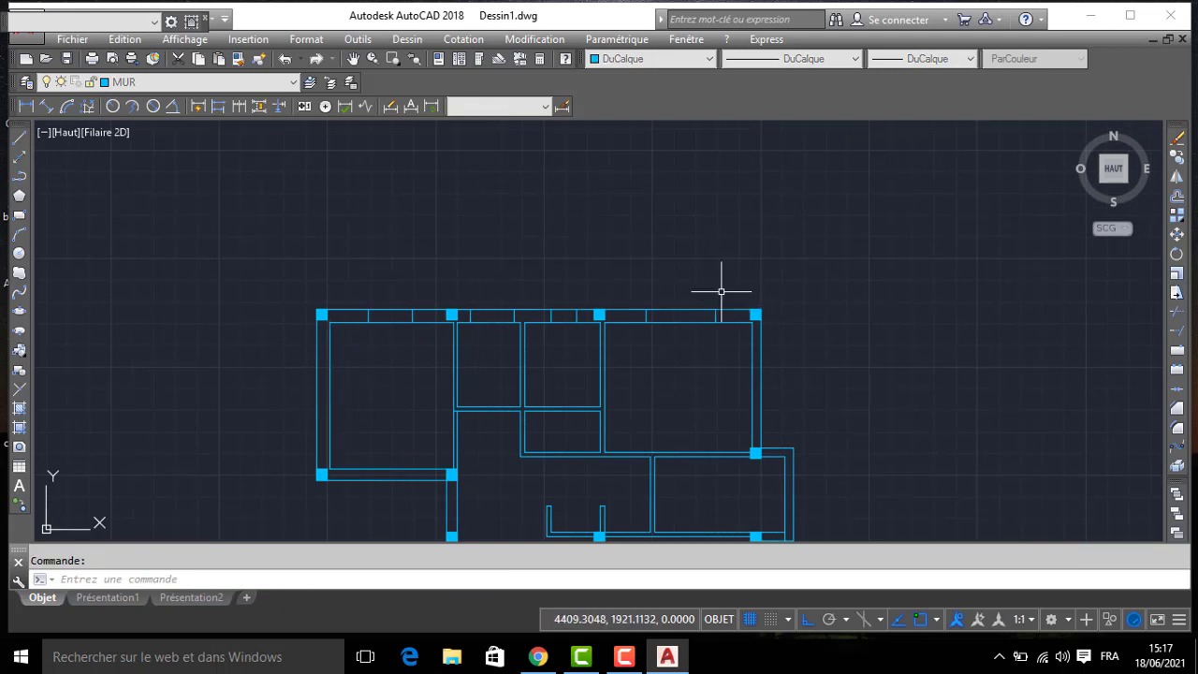
- Draw a line from the plan's outer north-west corner, 150 south along the west wall and 30 east across it, as a window jamb
text(l)
key(Return)
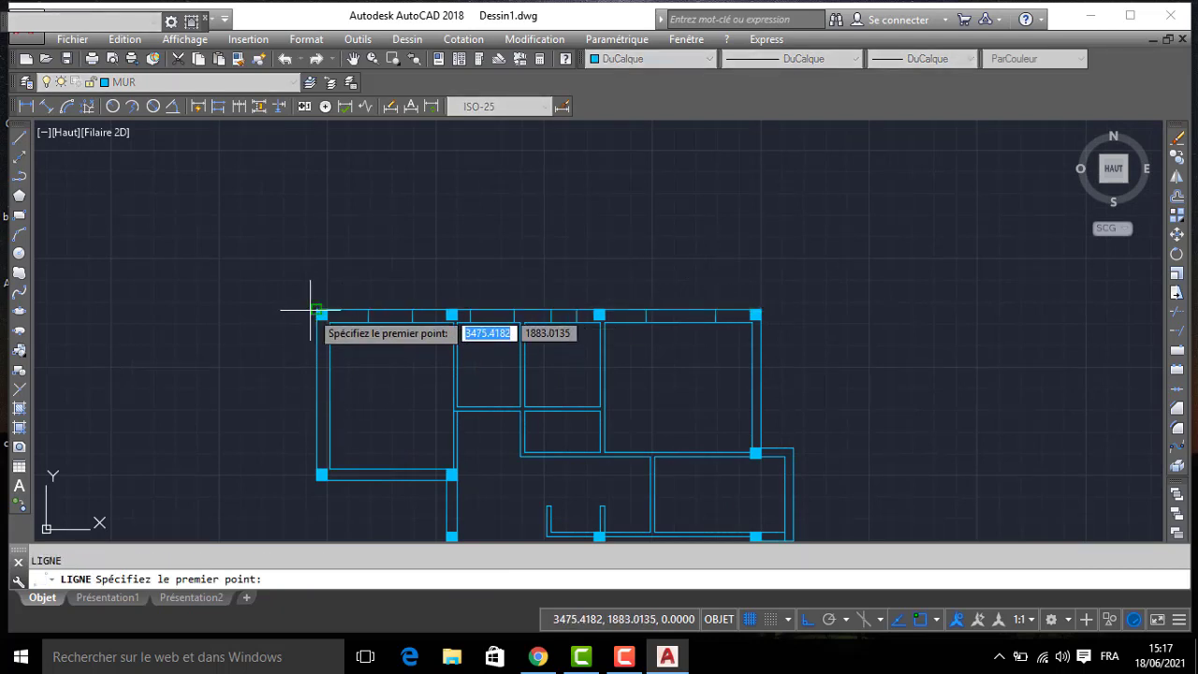
click(312, 308)
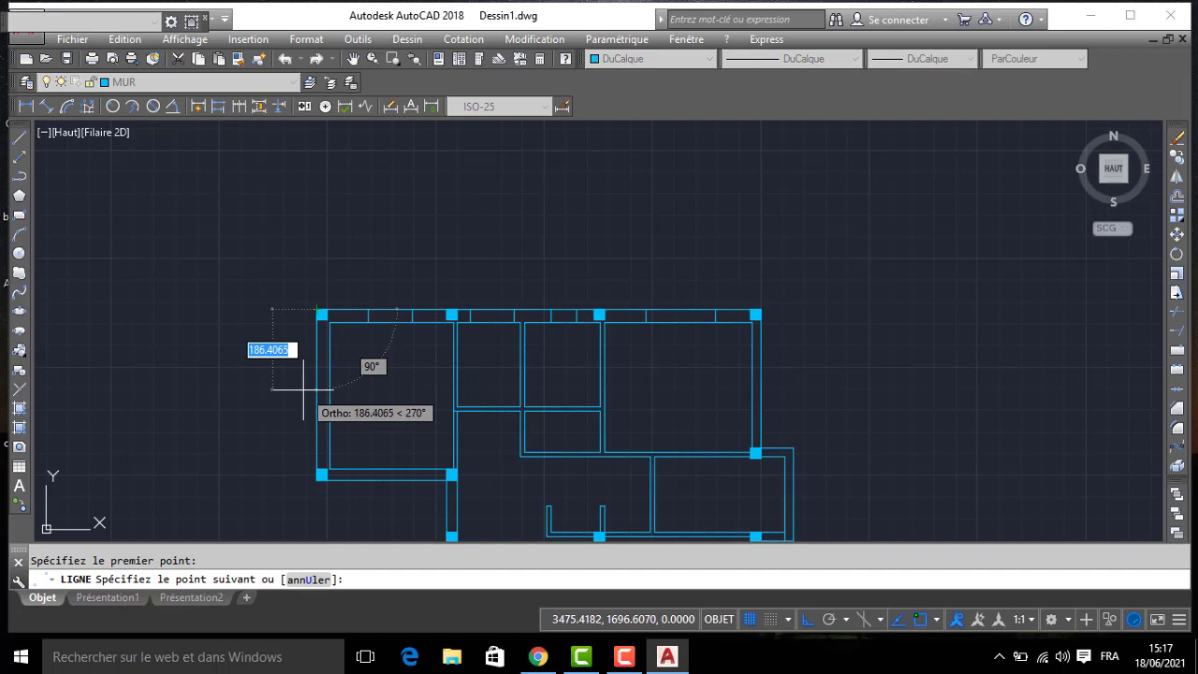
text(150)
key(Return)
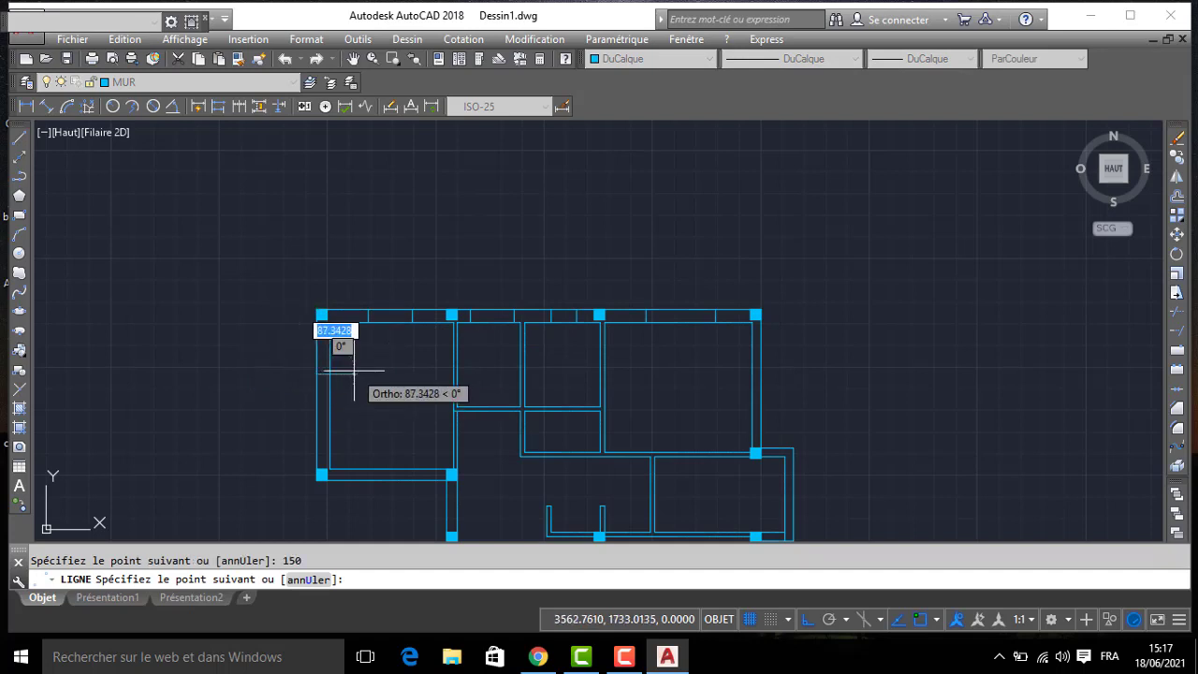
text(30)
key(Return)
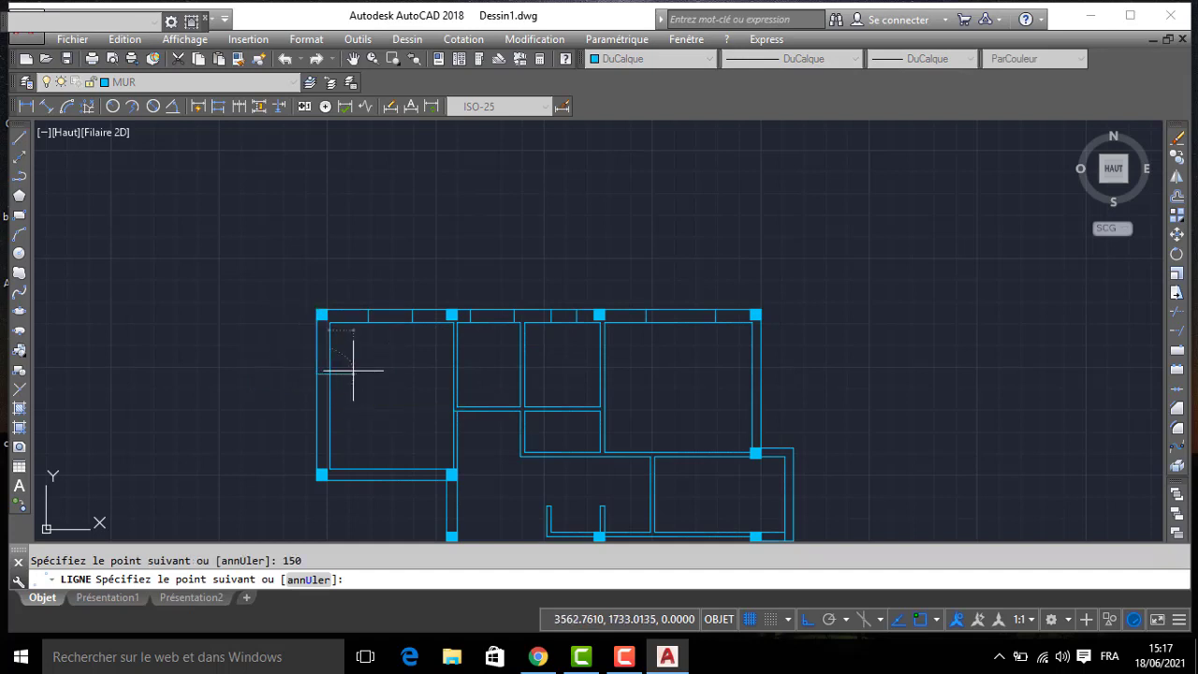
- Delete the leftover segment along the west wall's outer face and offset the west window jamb 100 to the south
key(Return)
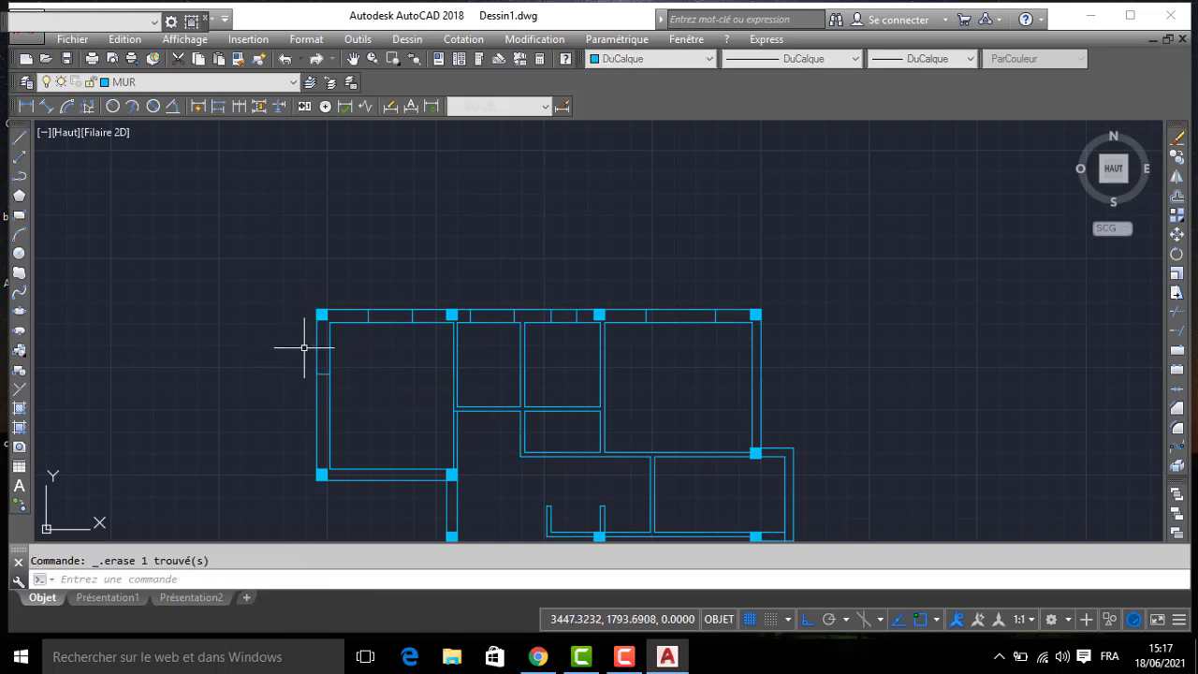
text(DC)
key(Return)
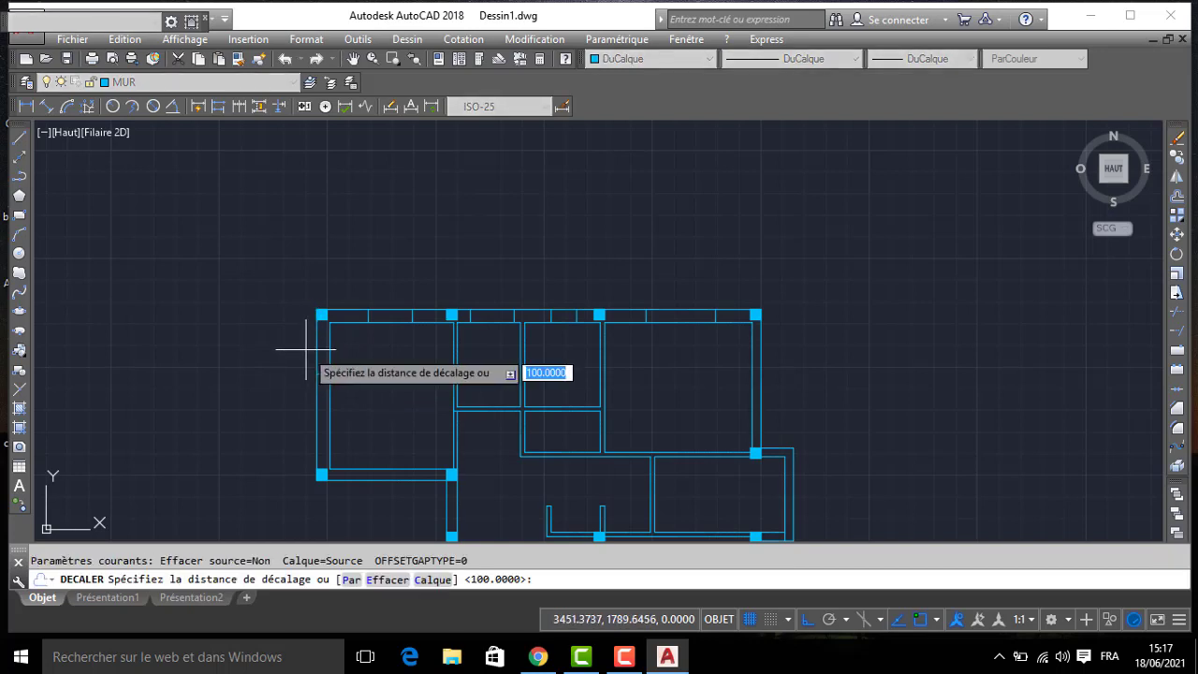
text(100)
key(Return)
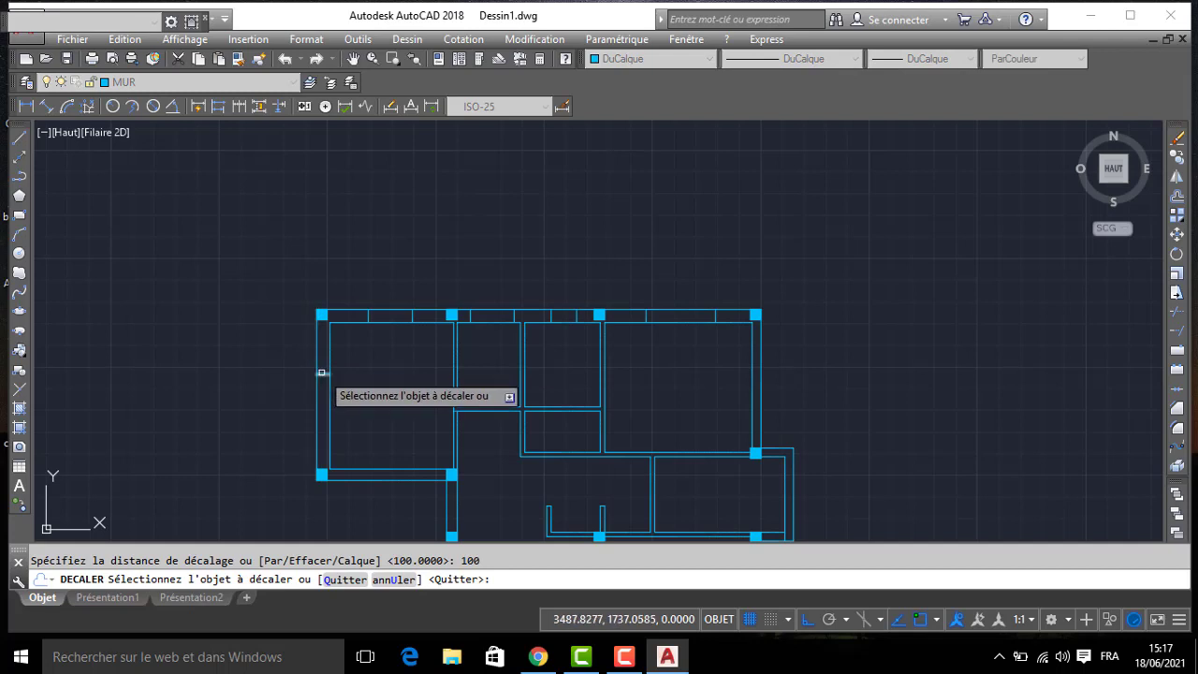
click(319, 396)
middle_drag(370, 410, 378, 290)
key(Return)
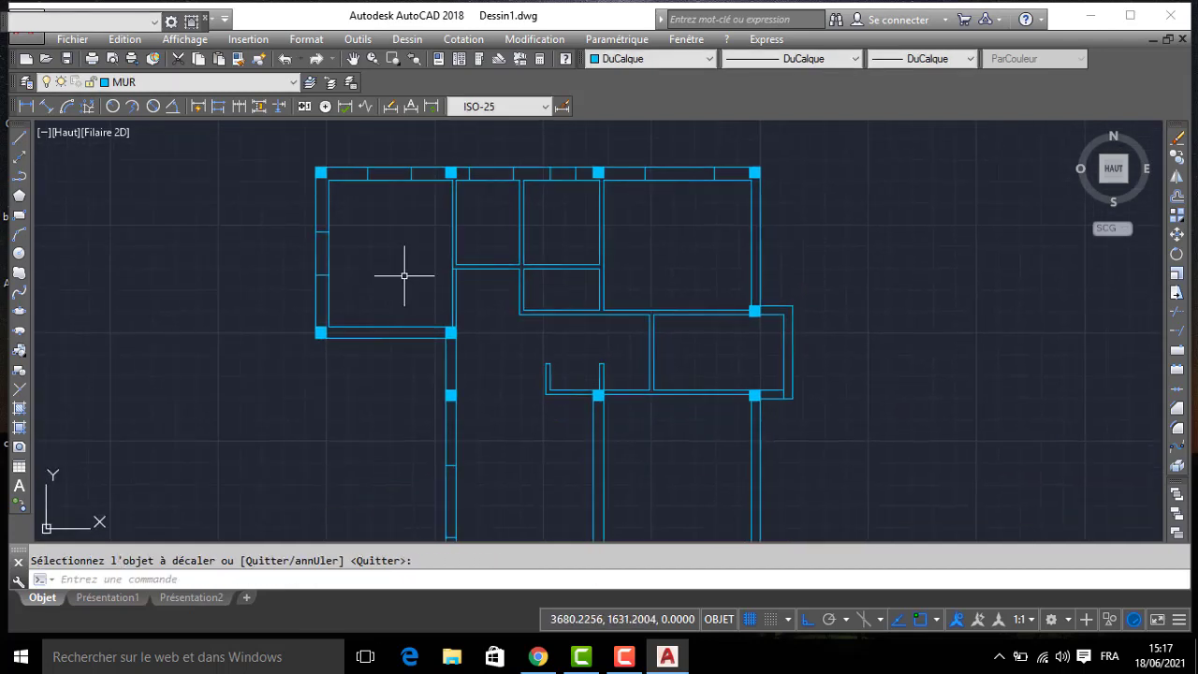
- Draw a wall stub into the north-east room, 60 east from the small-room partition in line with the cross wall, 10 thick, closing back on the partition
scroll(655, 266, up, 2)
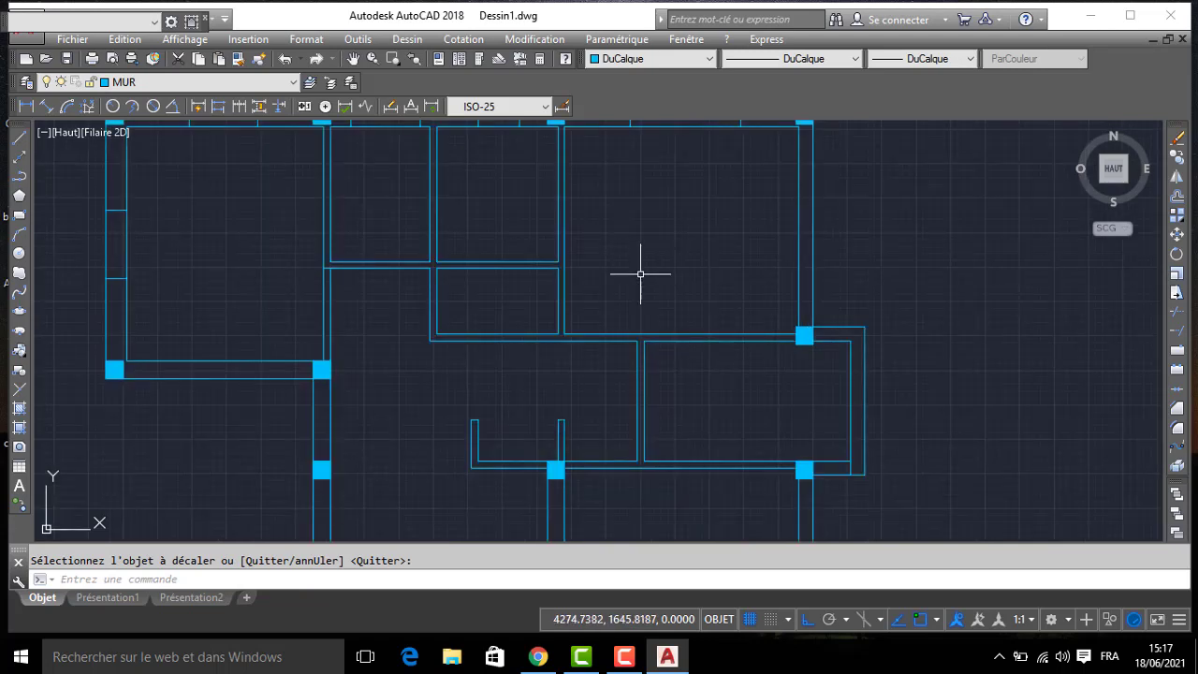
text(l)
key(Return)
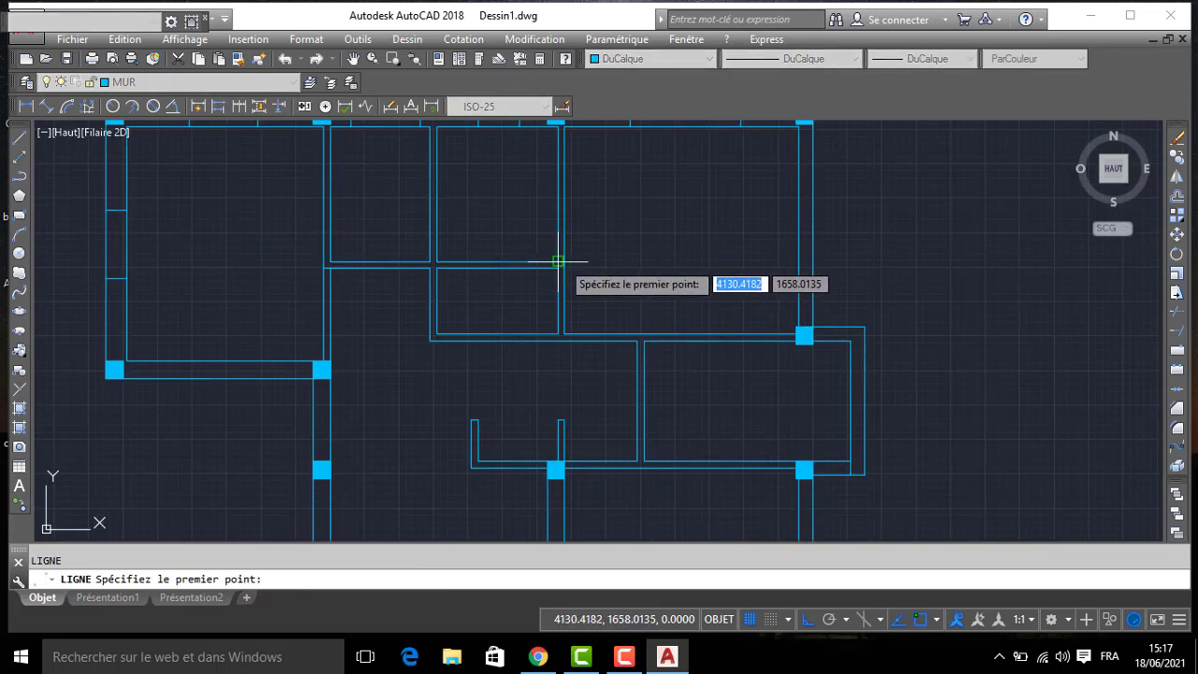
click(563, 262)
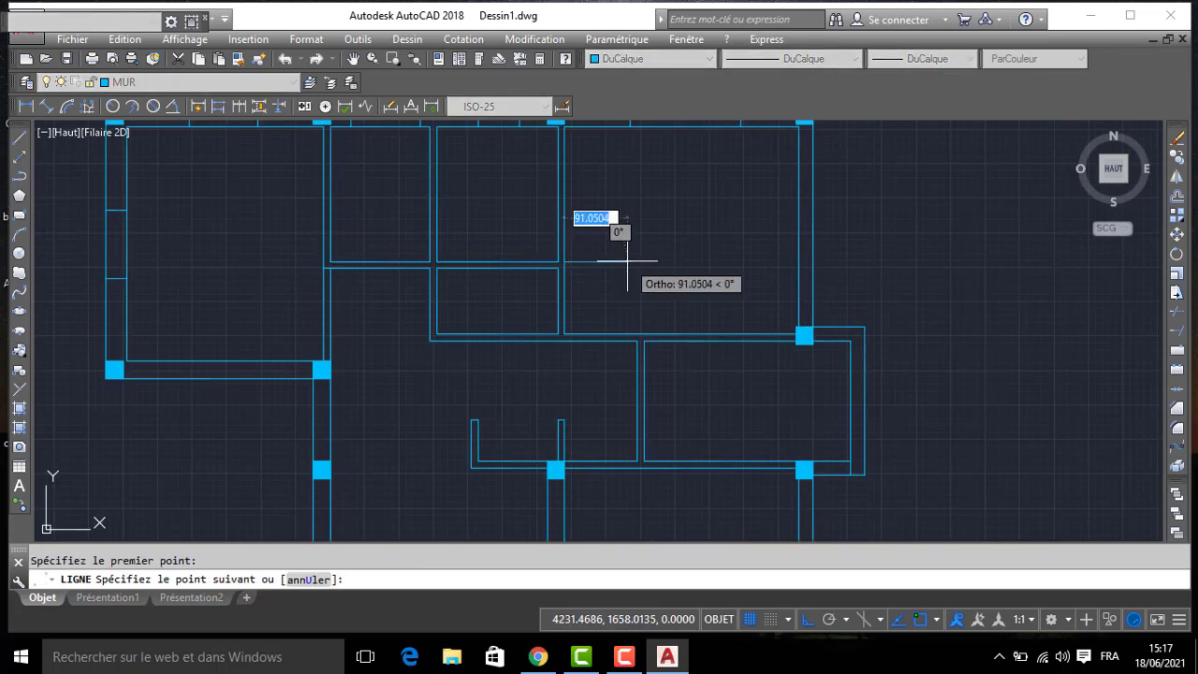
text(60)
key(Return)
text(1)
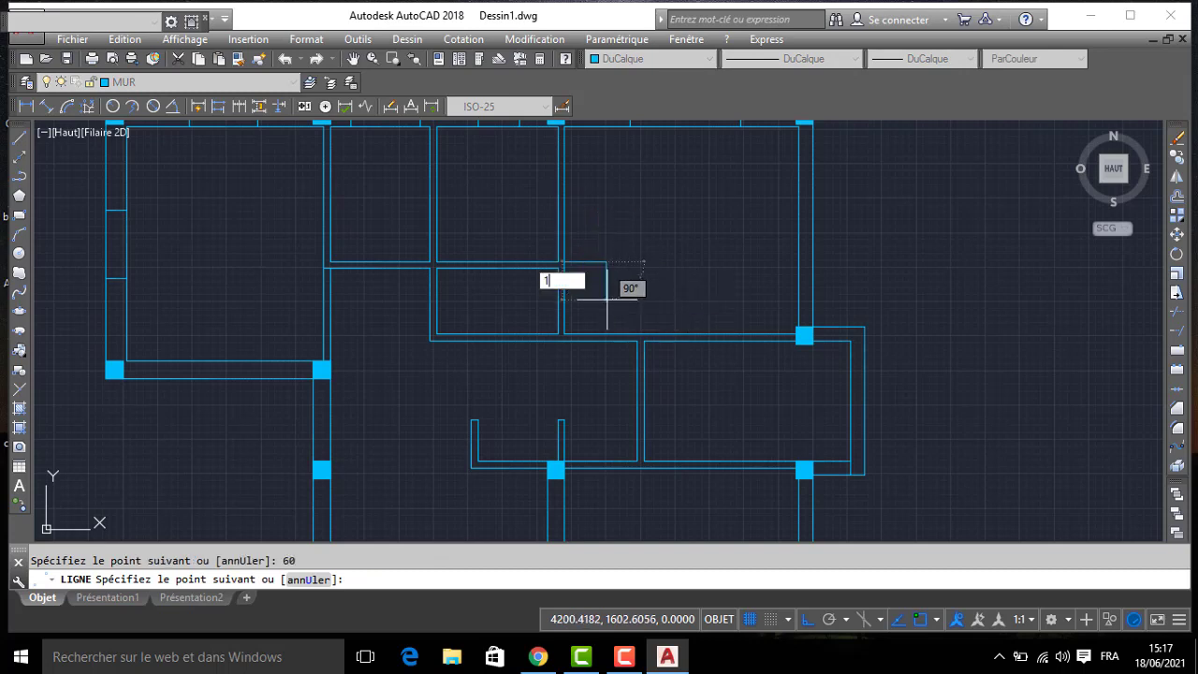
text(0)
key(Return)
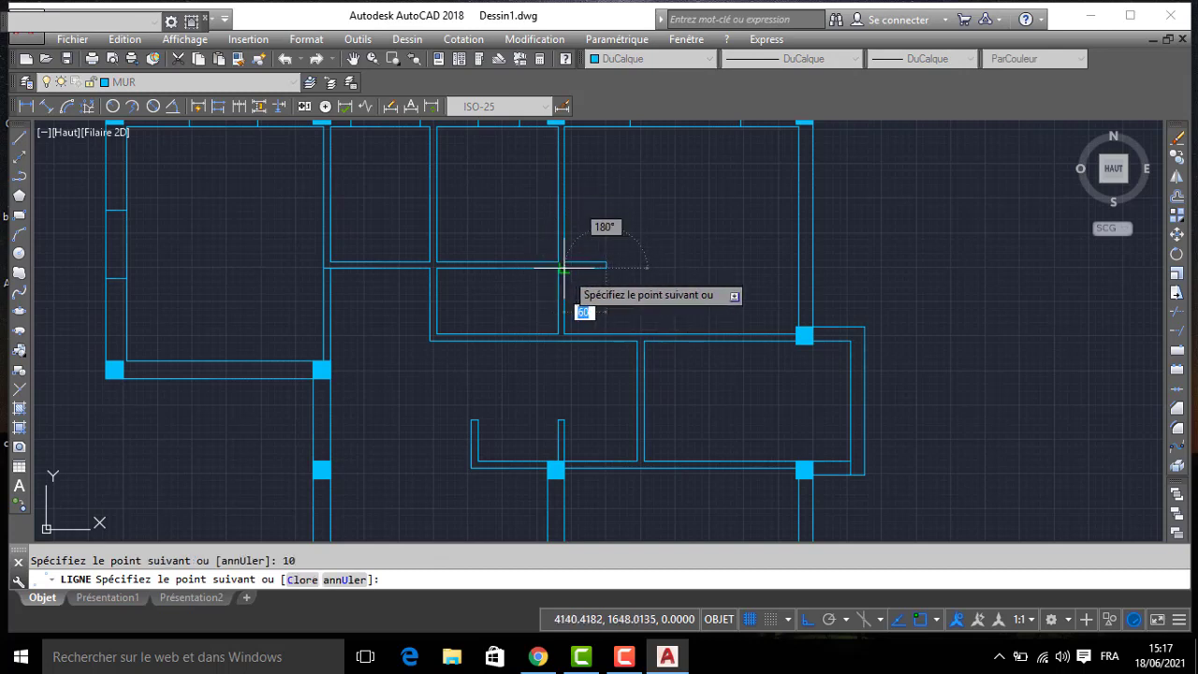
key(Return)
key(Return)
- Draw a line from the wall stub's north-east corner north to the north wall's inner face
click(603, 260)
click(606, 126)
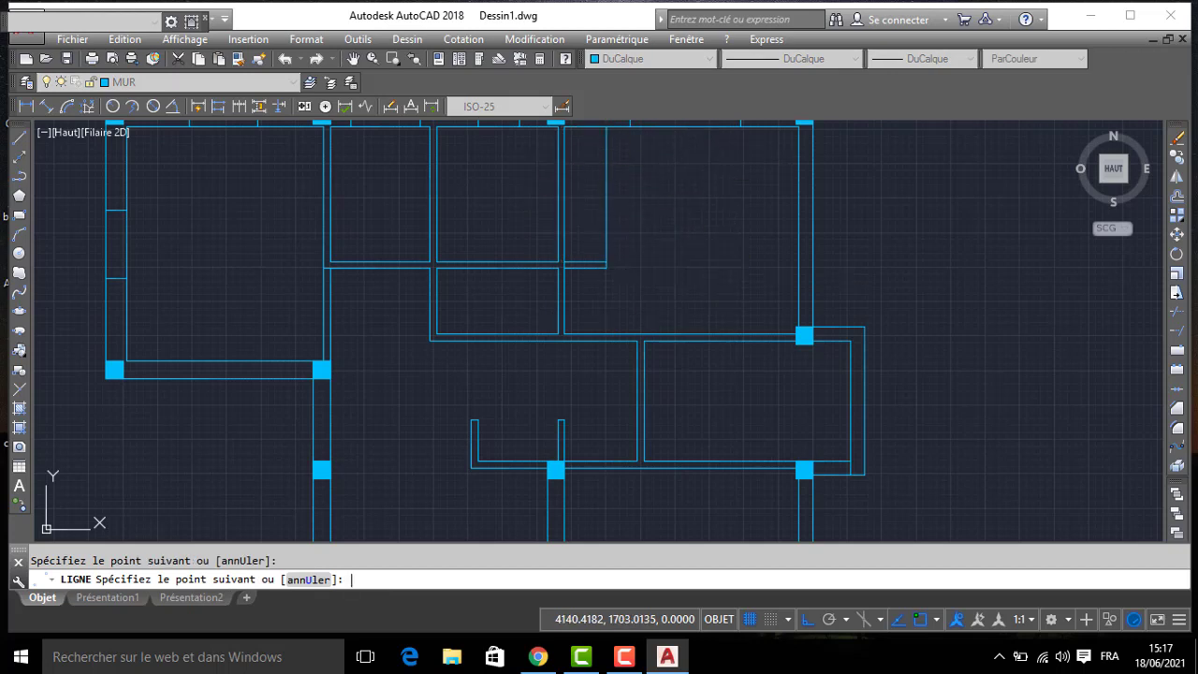
key(Return)
scroll(459, 277, up, 2)
text(AJ)
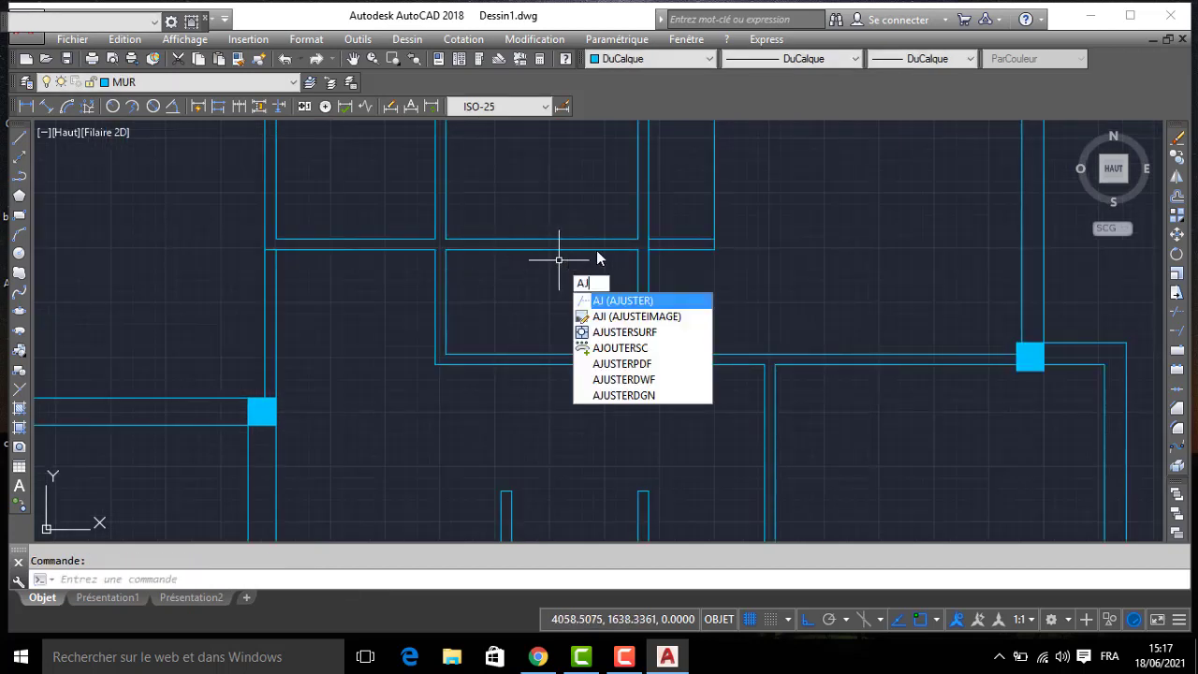
key(Return)
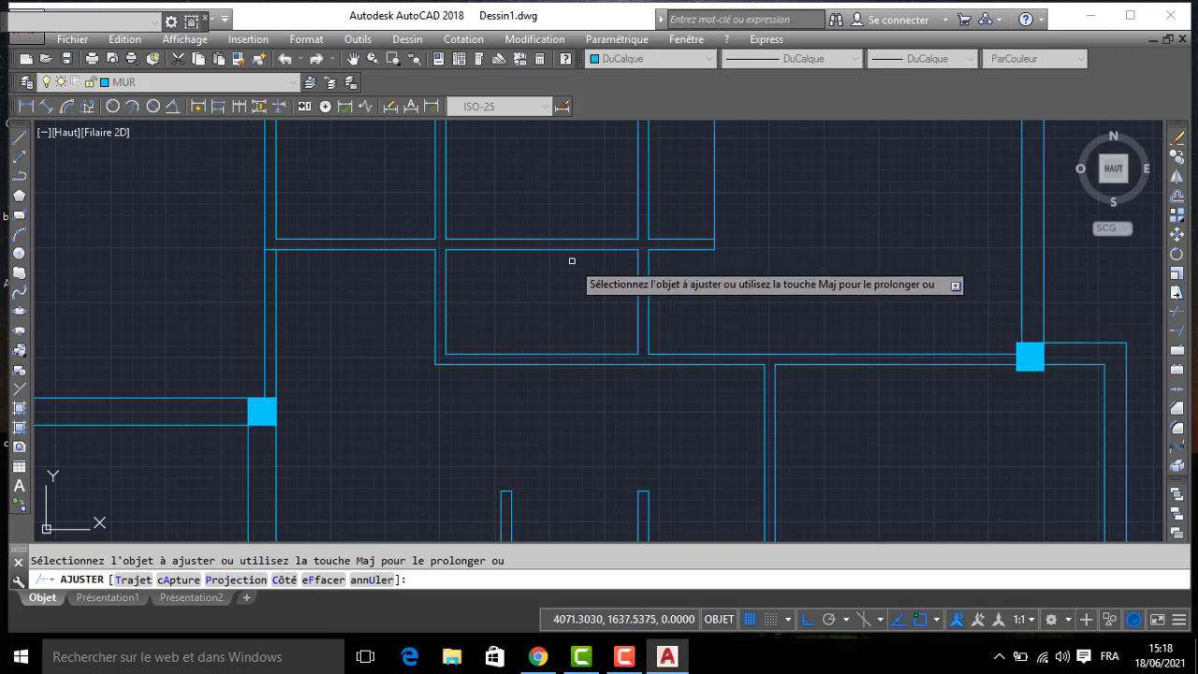
key(Escape)
- Make layer FENETRE current and set its colour to index 50 (yellow)
scroll(562, 257, down, 5)
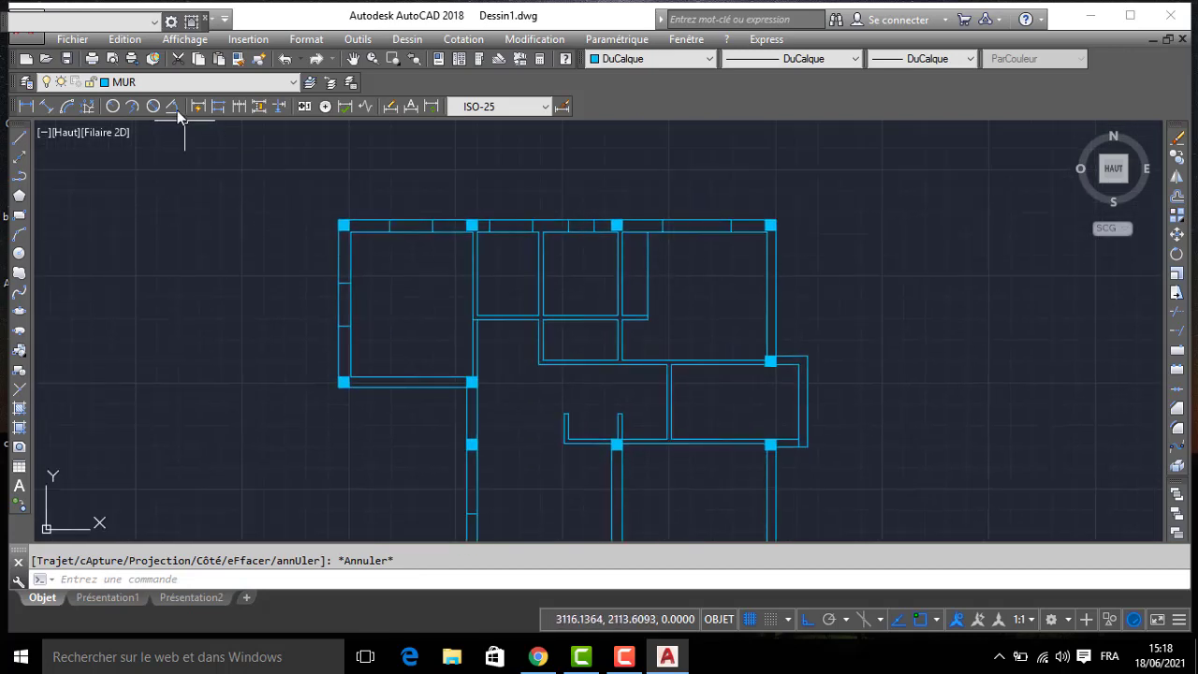
click(146, 86)
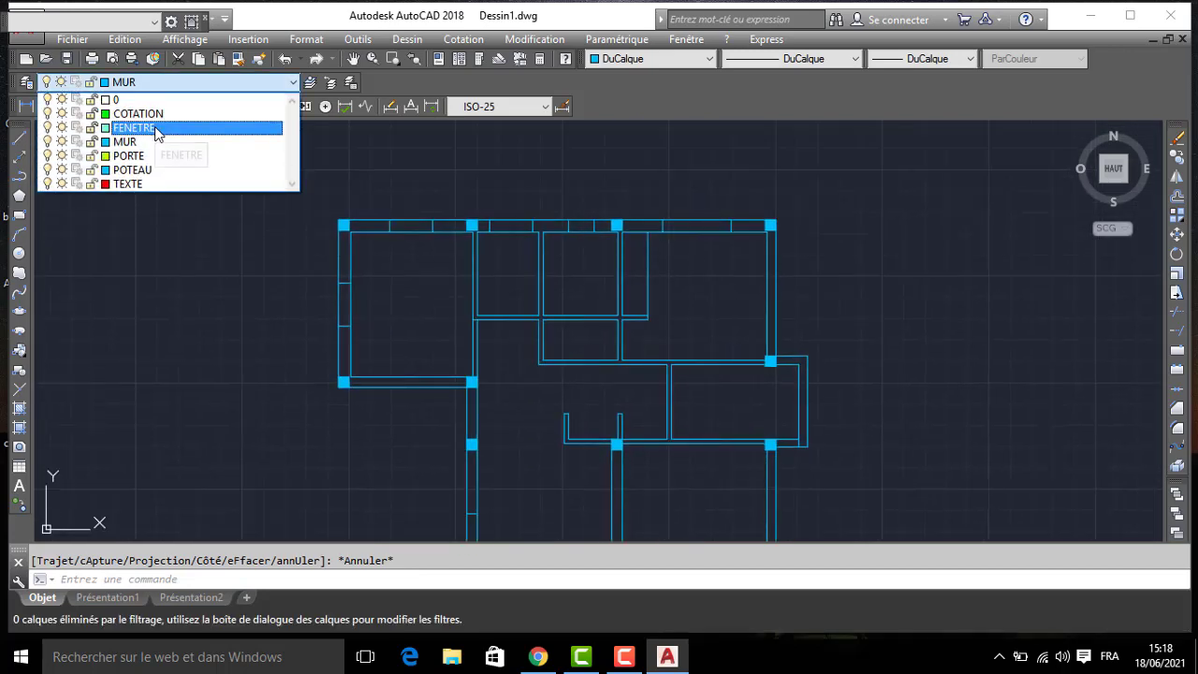
click(131, 124)
click(27, 83)
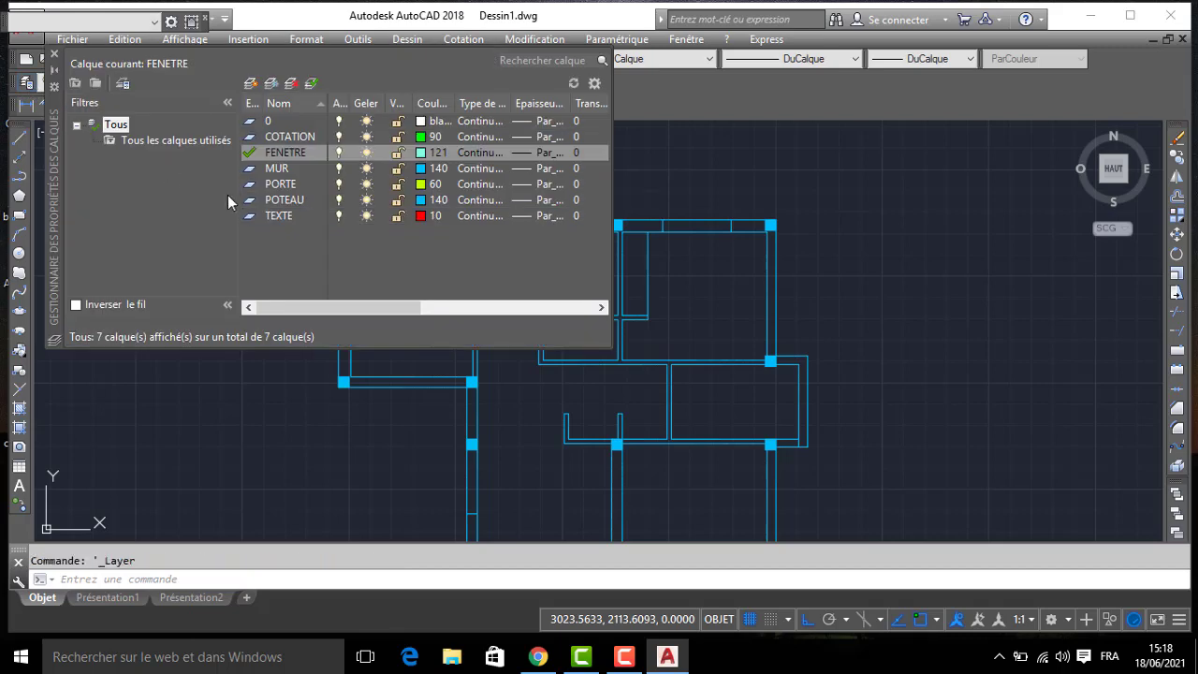
click(426, 154)
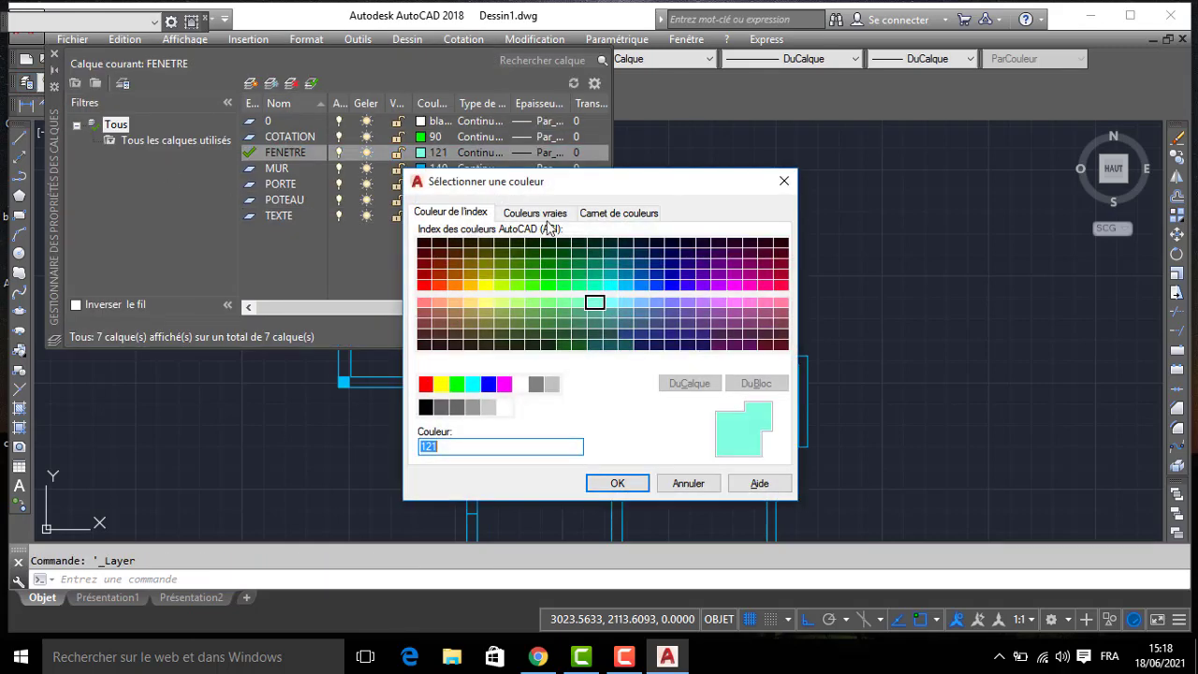
click(616, 481)
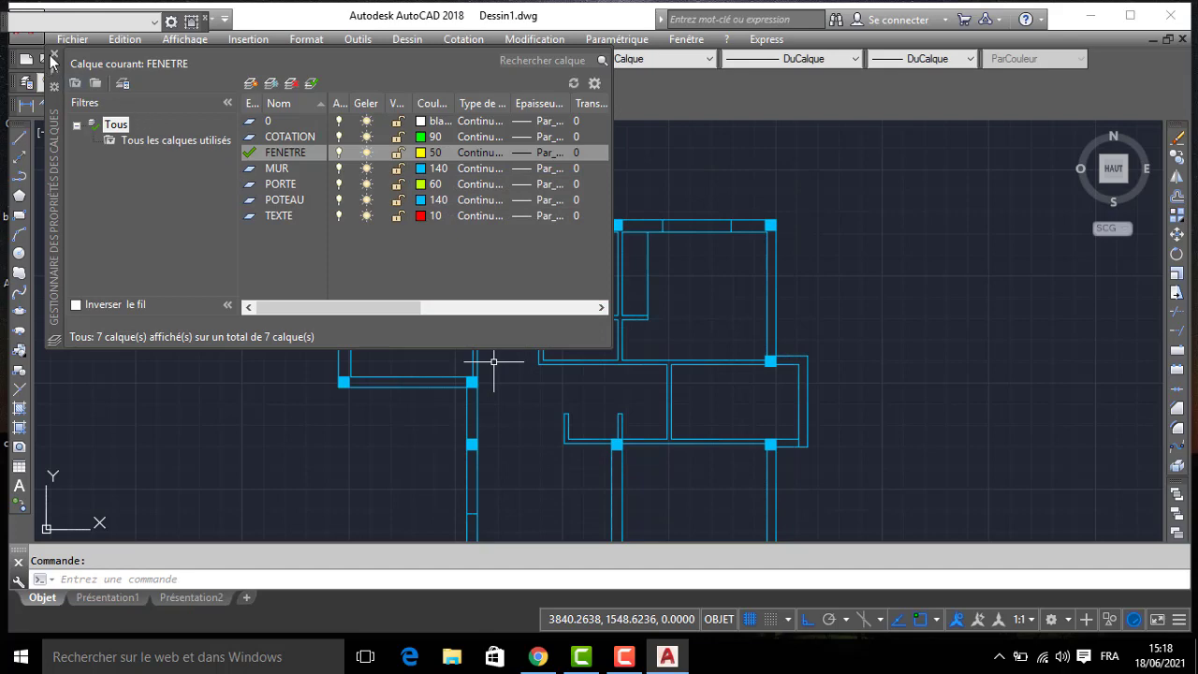
click(53, 56)
- Draw a window frame rectangle 10 deep along the north wall's inner face, spanning the north-east room's opening between its jambs
click(20, 138)
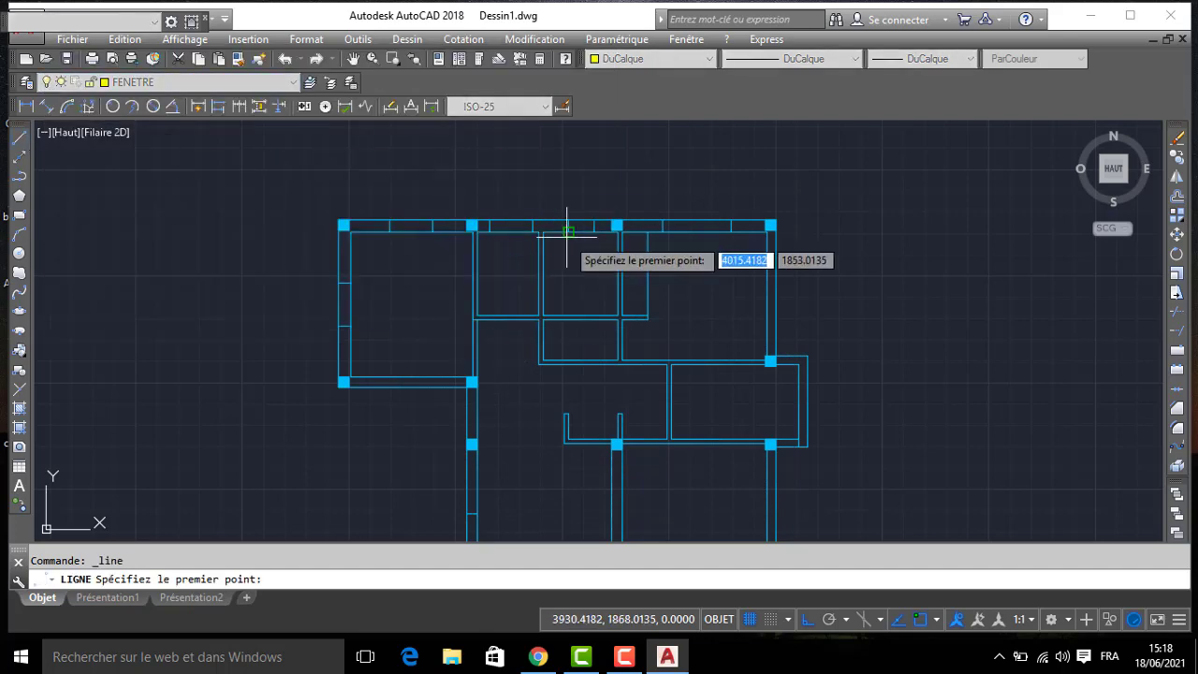
scroll(655, 235, up, 3)
click(590, 200)
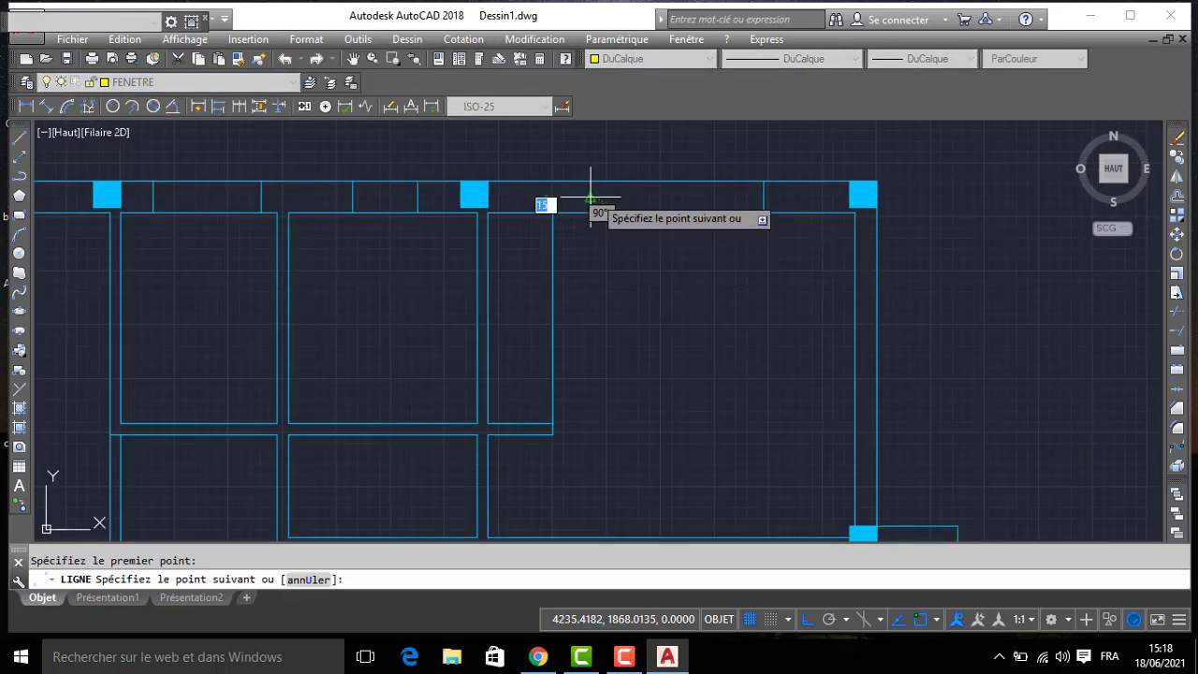
text(10)
key(Return)
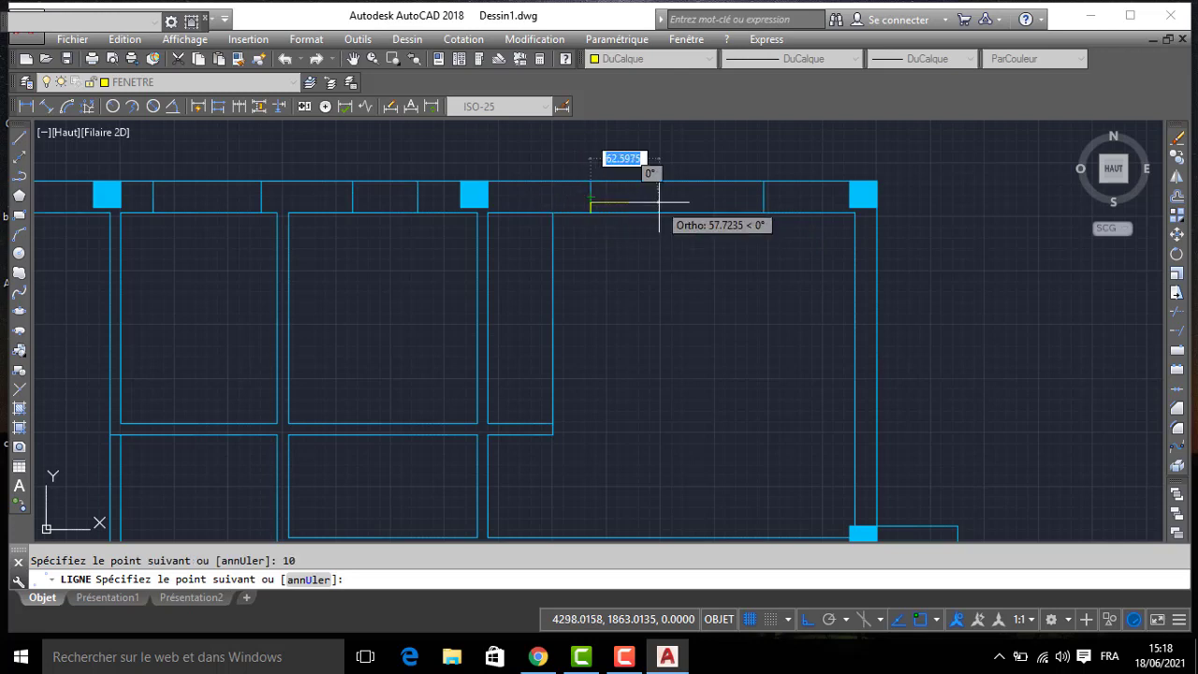
click(764, 212)
click(592, 212)
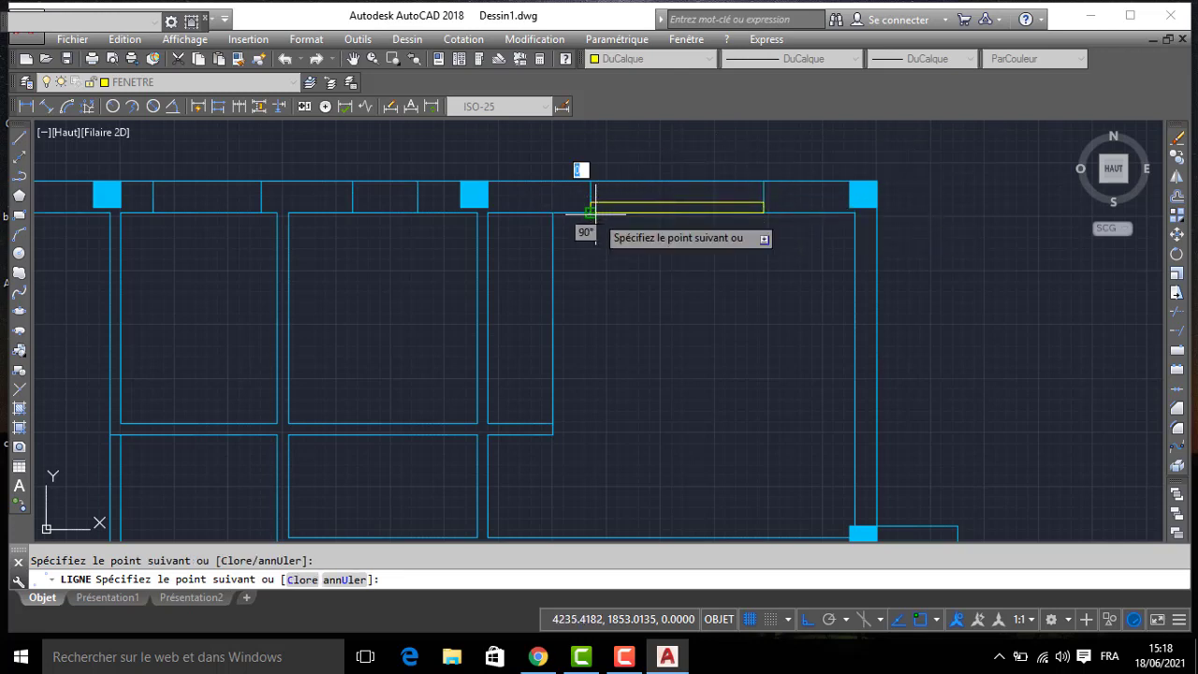
key(Return)
- Offset both short ends of the north-east room's window frame 5 inward
scroll(603, 208, up, 2)
text(dc)
key(Return)
text(5)
key(Return)
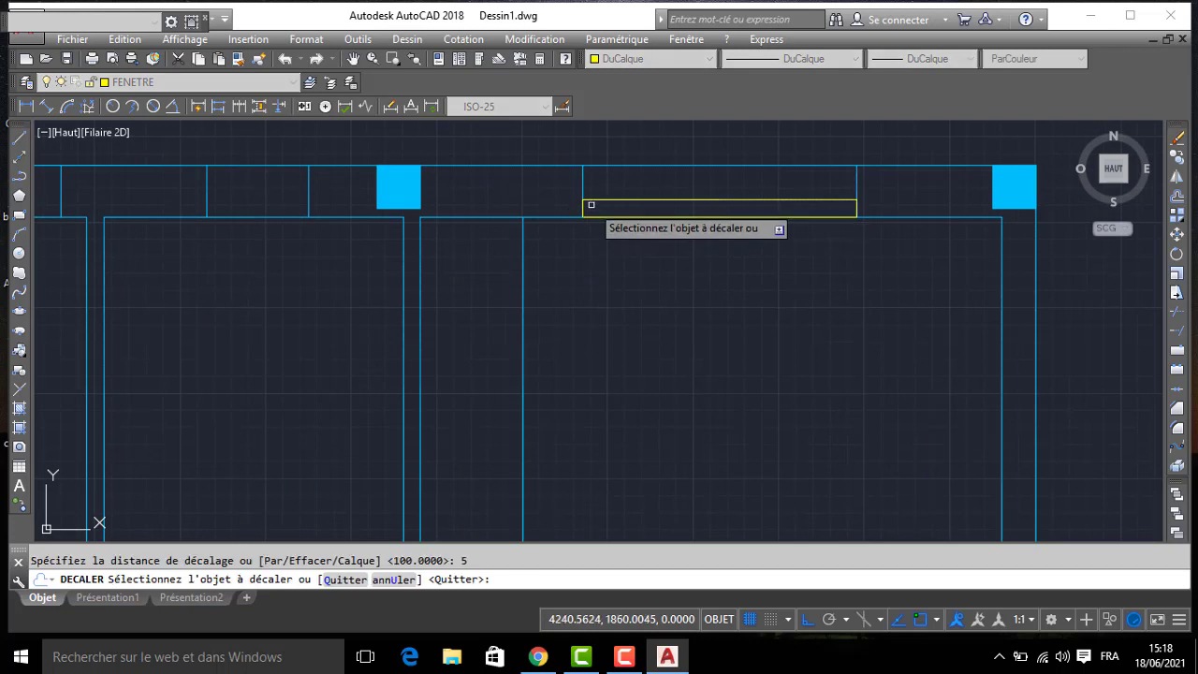
click(583, 208)
click(753, 232)
click(855, 210)
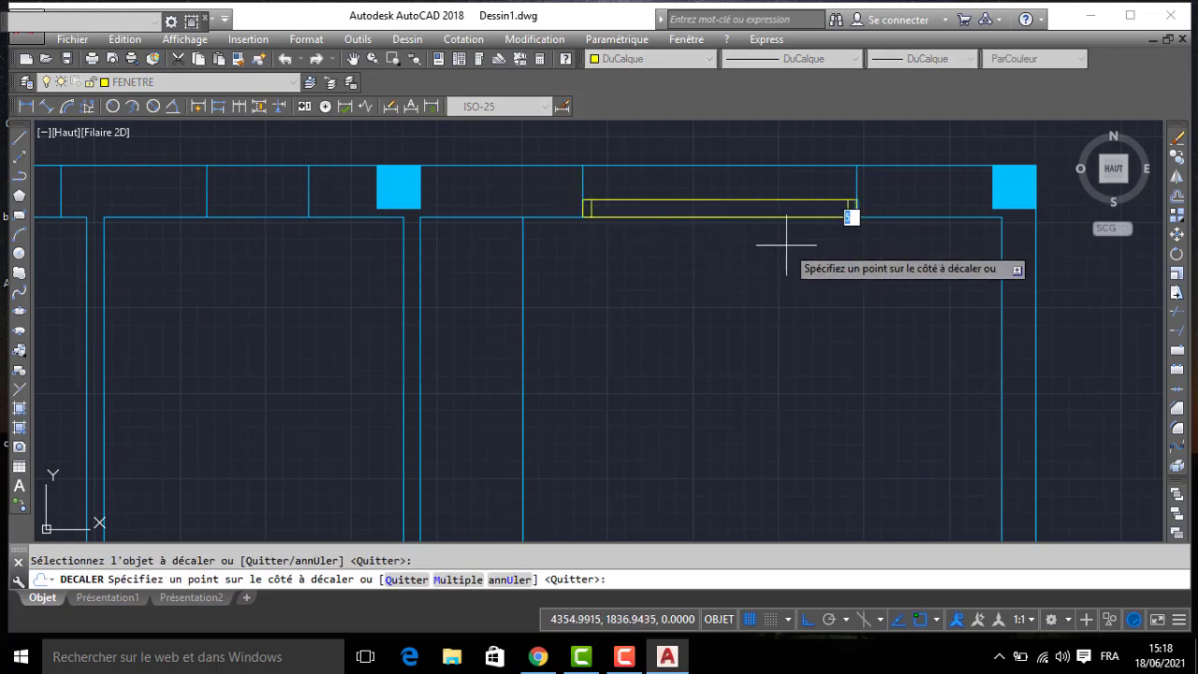
click(789, 249)
key(Return)
- Draw the glazing line between the midpoints of the two offset end lines in the north-east room's window
text(l)
key(Return)
click(591, 208)
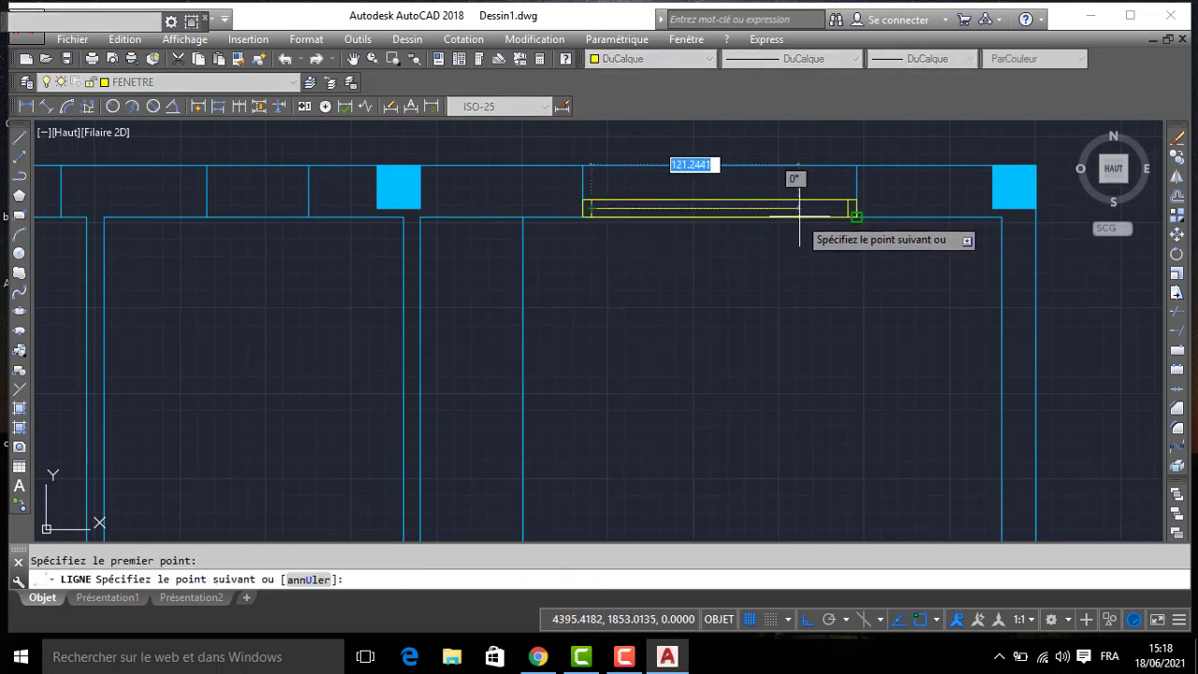
click(848, 207)
key(Return)
- Draw a window frame rectangle 10 deep along the north wall's inner face, spanning the eastern small room's opening
scroll(588, 211, down, 2)
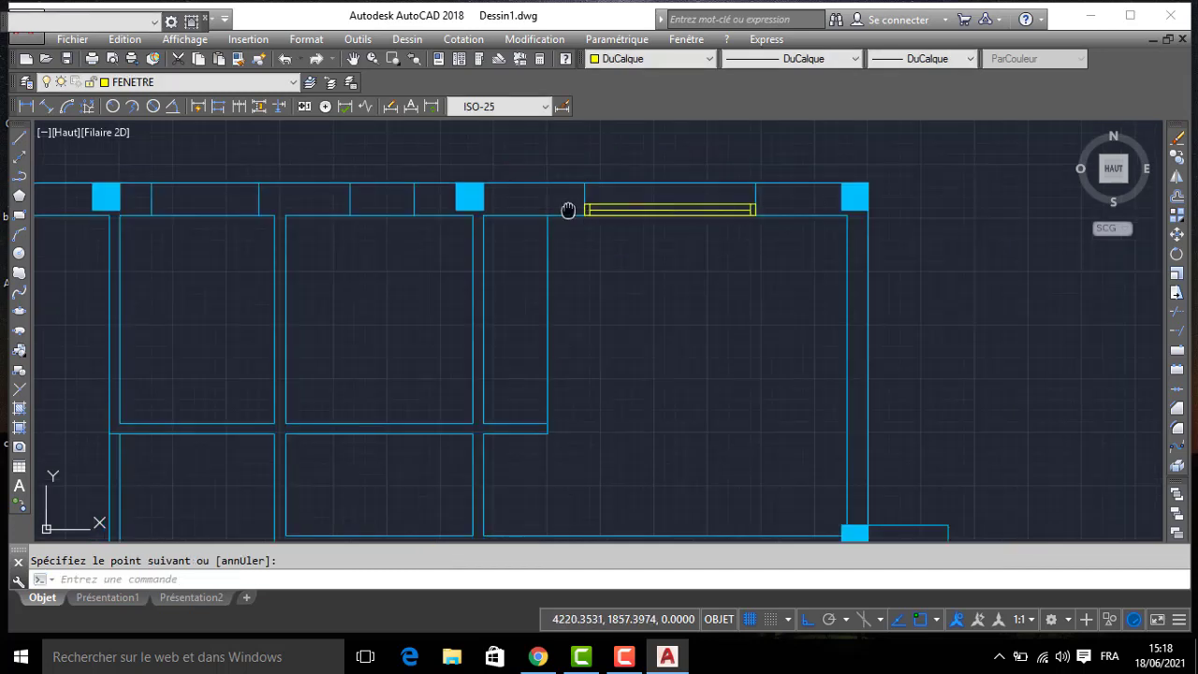
middle_drag(567, 212, 745, 227)
text(l)
key(Return)
click(530, 230)
text(10)
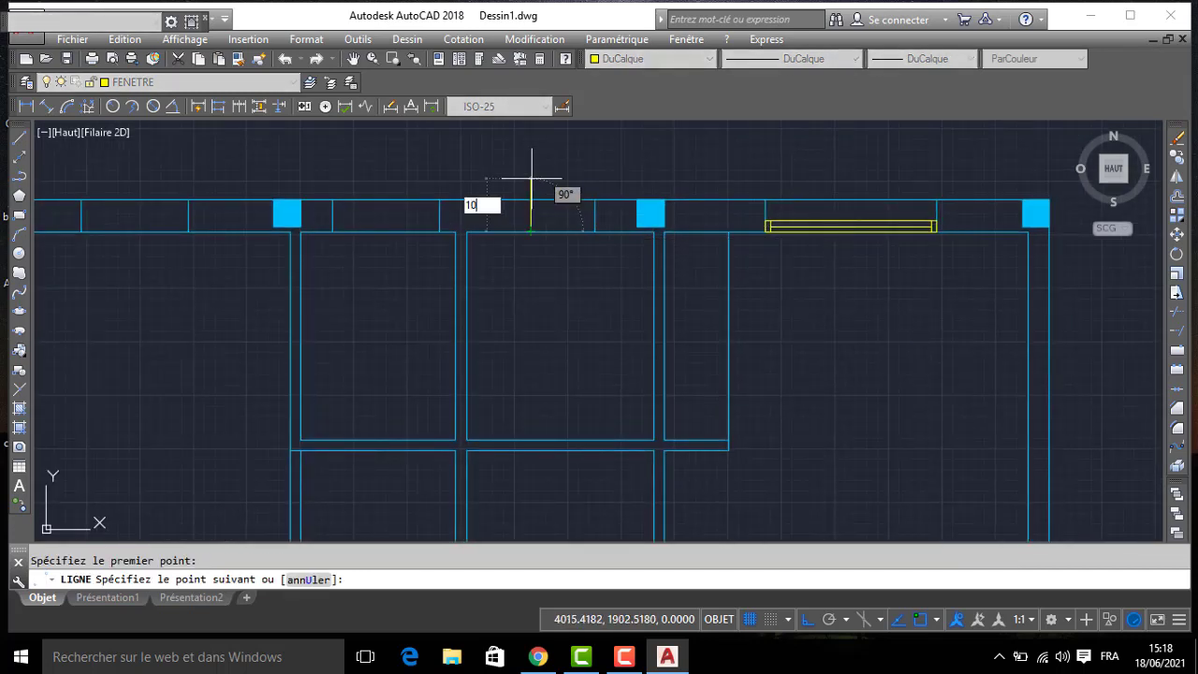
key(Return)
click(595, 222)
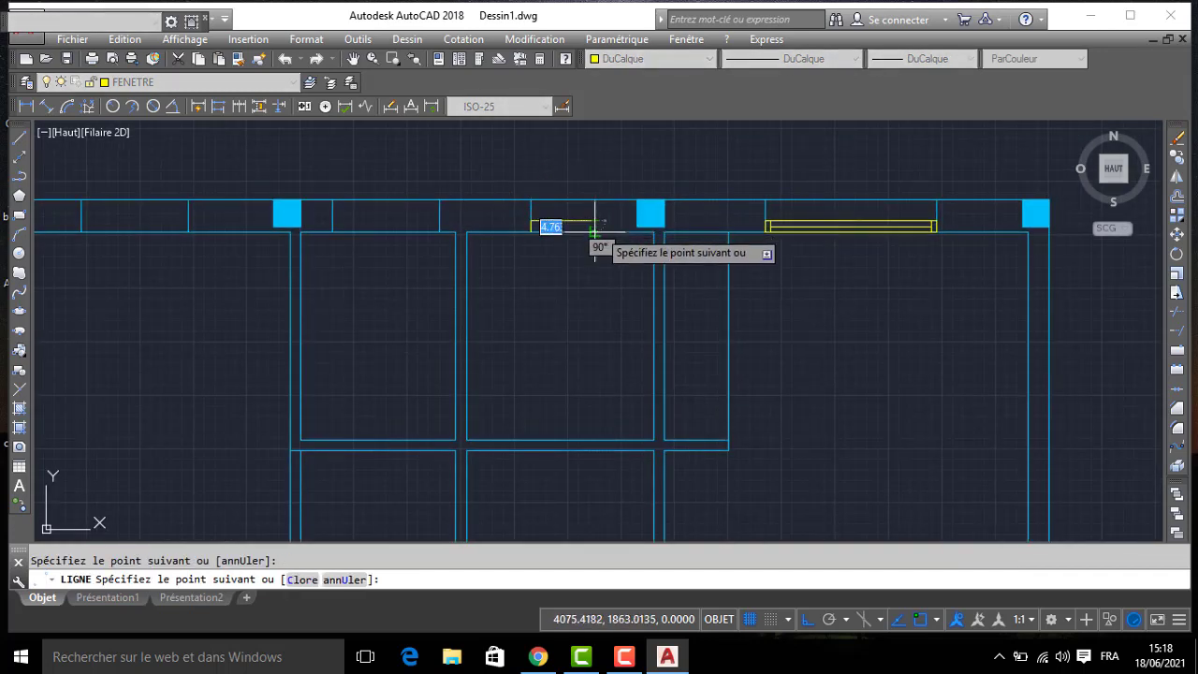
click(531, 231)
key(Return)
- Offset both short ends of the eastern small room's window frame 5 inward
text(dc)
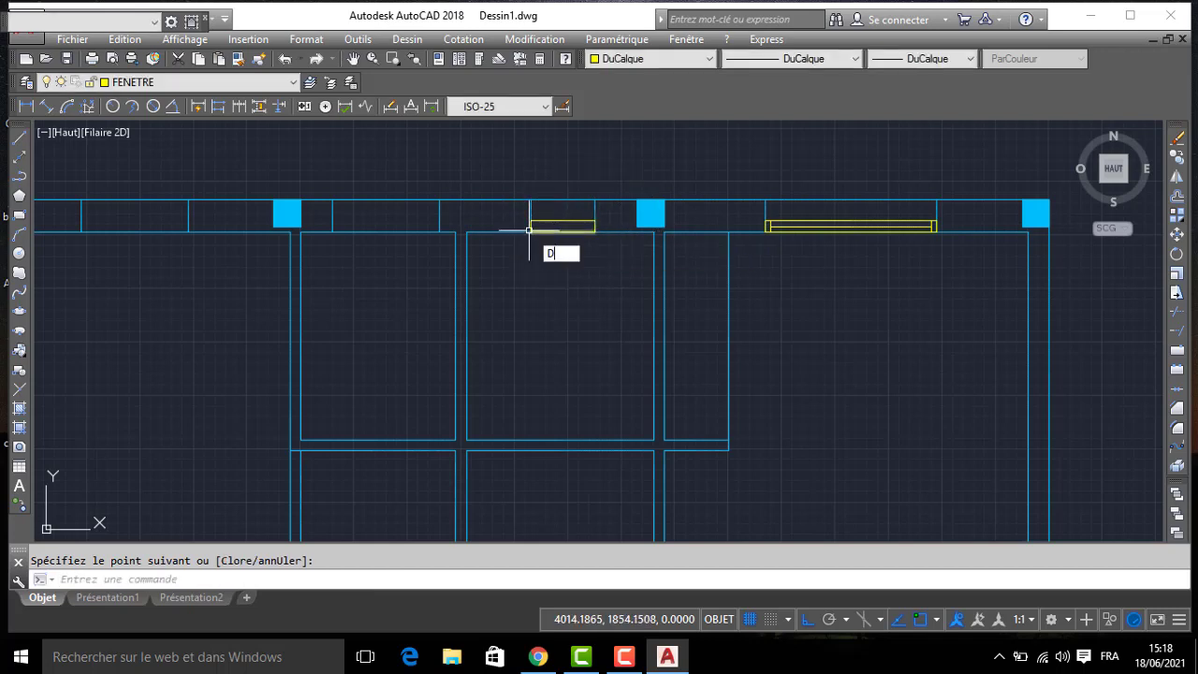
key(Return)
text(5)
key(Return)
scroll(532, 228, up, 2)
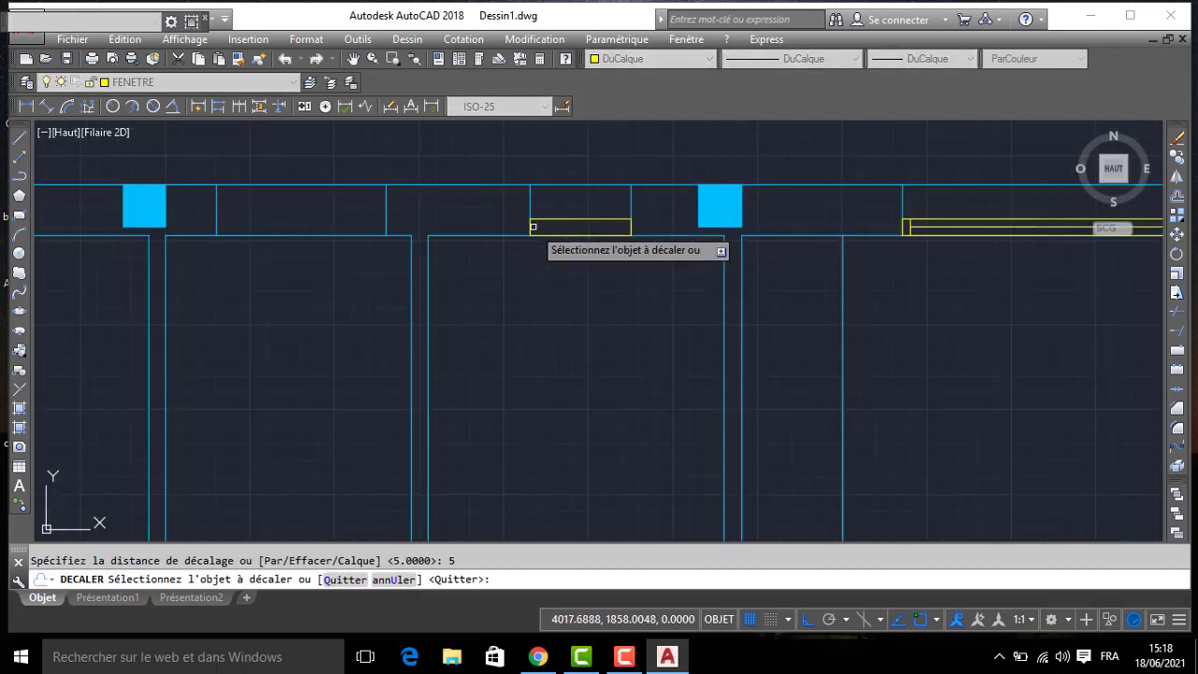
click(533, 227)
click(618, 235)
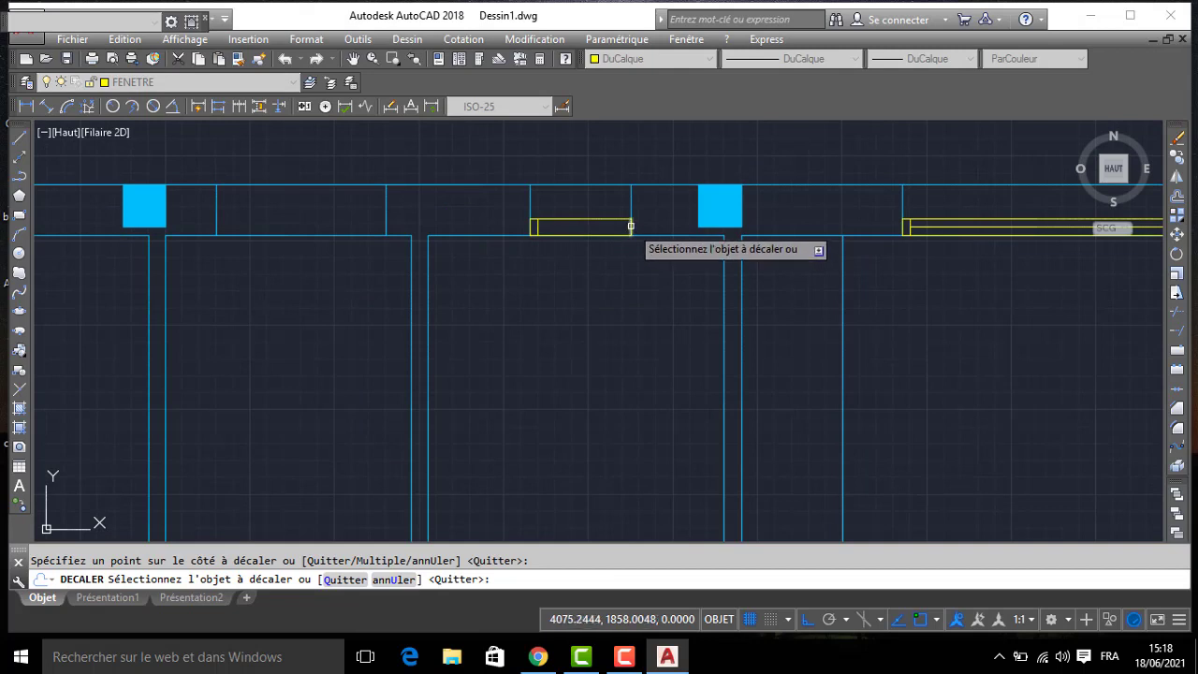
key(Return)
- Draw the glazing line between the midpoints of the offset end lines in the eastern small room's window
text(l)
key(Return)
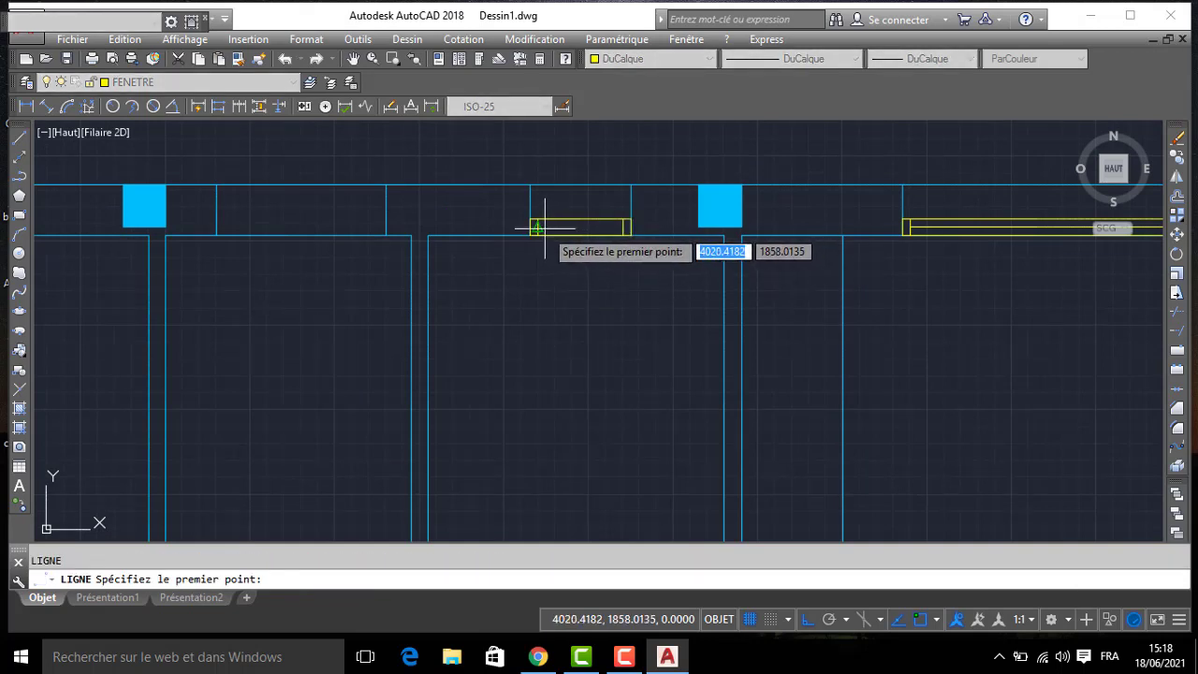
click(545, 228)
click(622, 228)
key(Return)
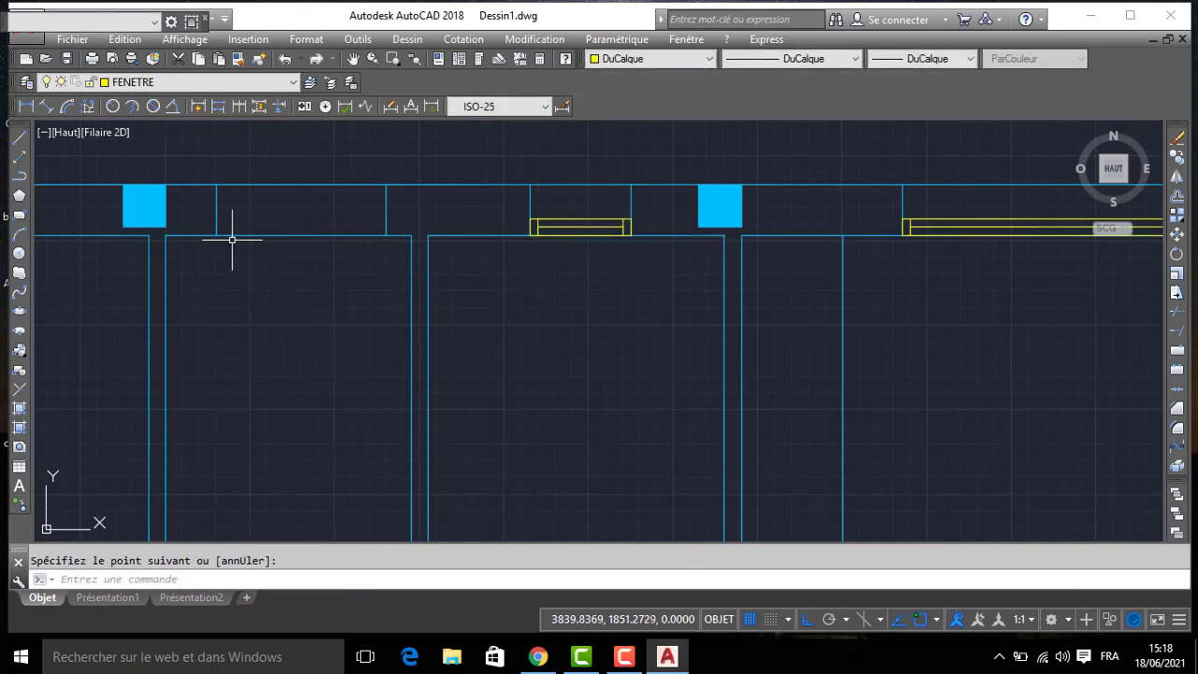
- Draw a window frame rectangle 10 deep along the north wall's inner face, spanning the western small room's opening
key(Return)
click(216, 235)
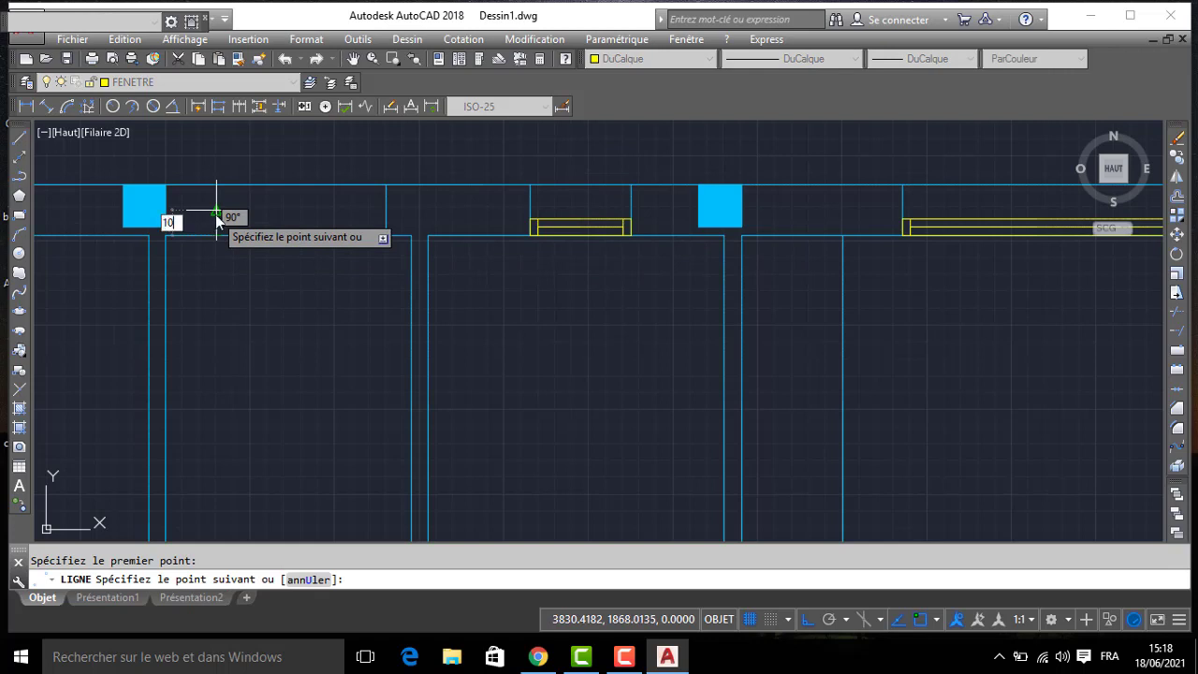
key(Return)
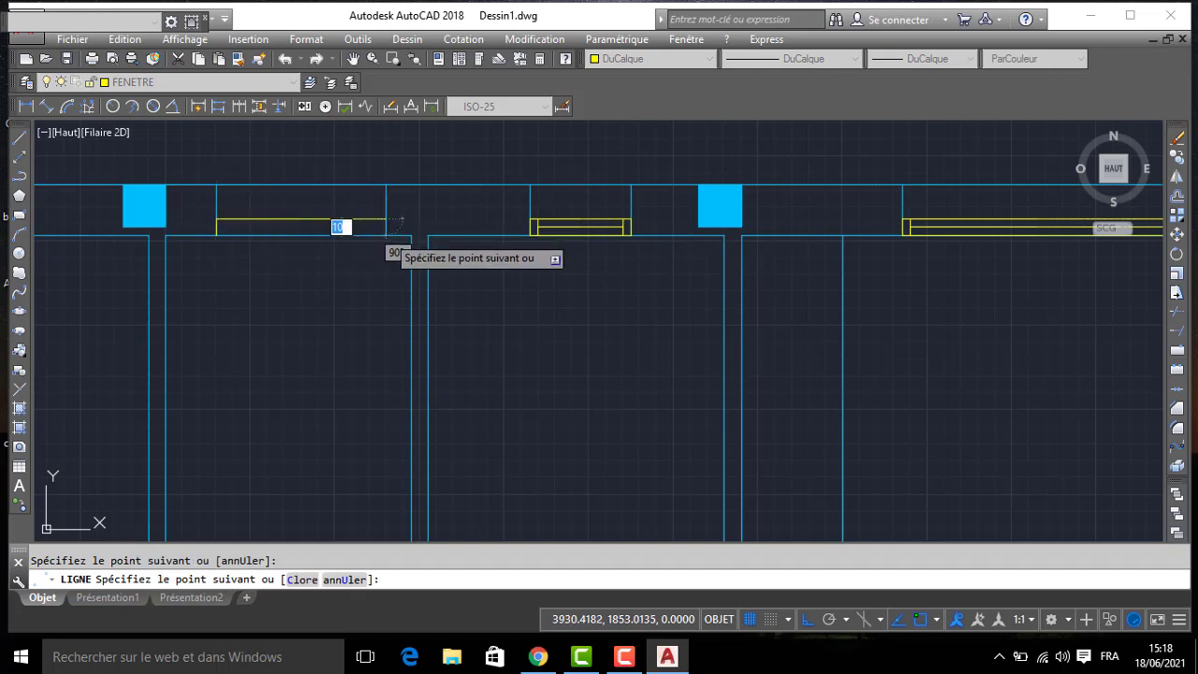
key(Return)
- Offset both short ends of the western small room's window frame 5 inward
text(D)
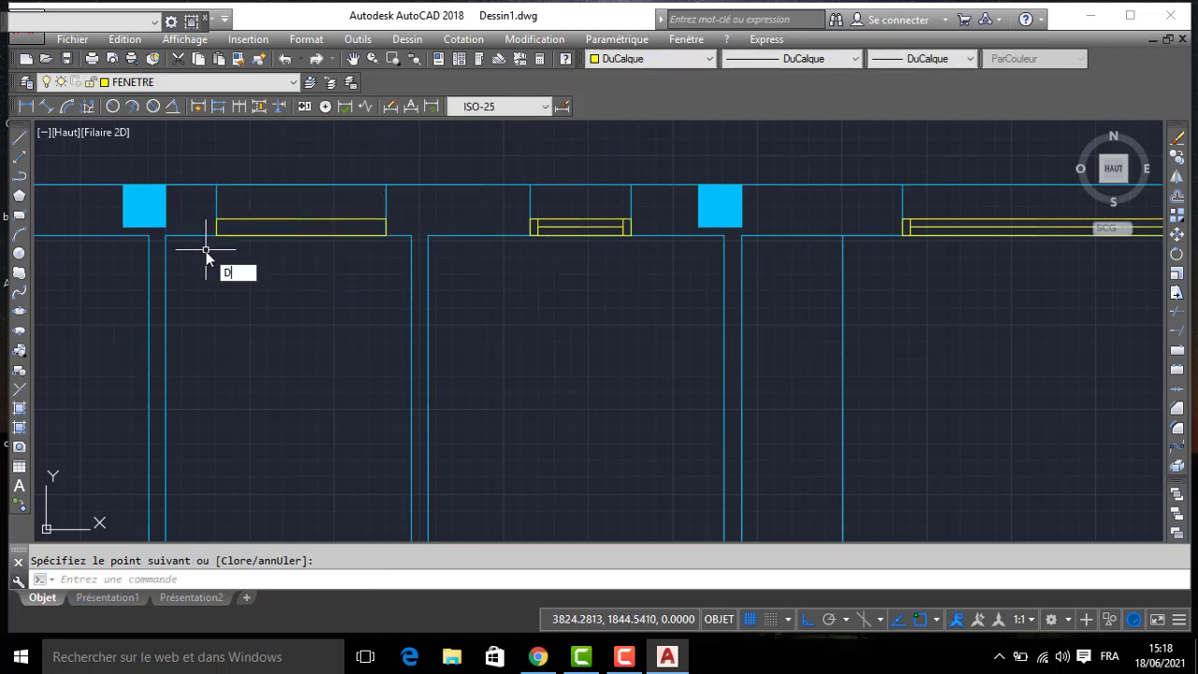
text(E)
key(Return)
key(Return)
click(215, 228)
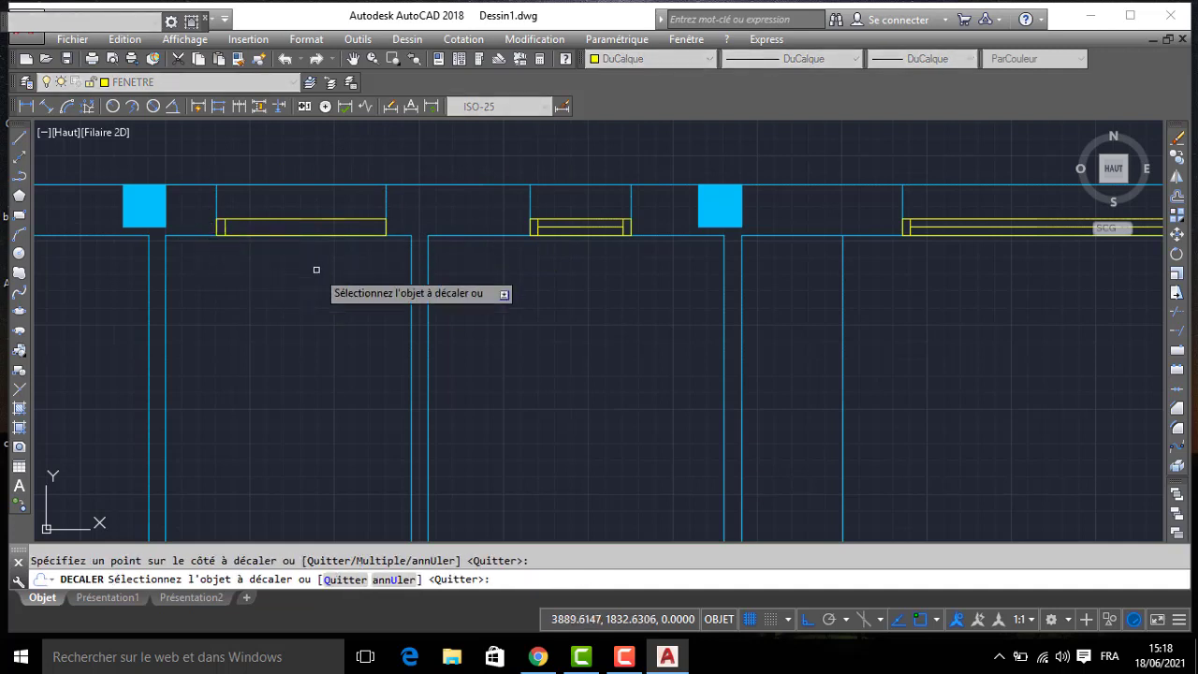
click(387, 226)
click(329, 257)
key(Return)
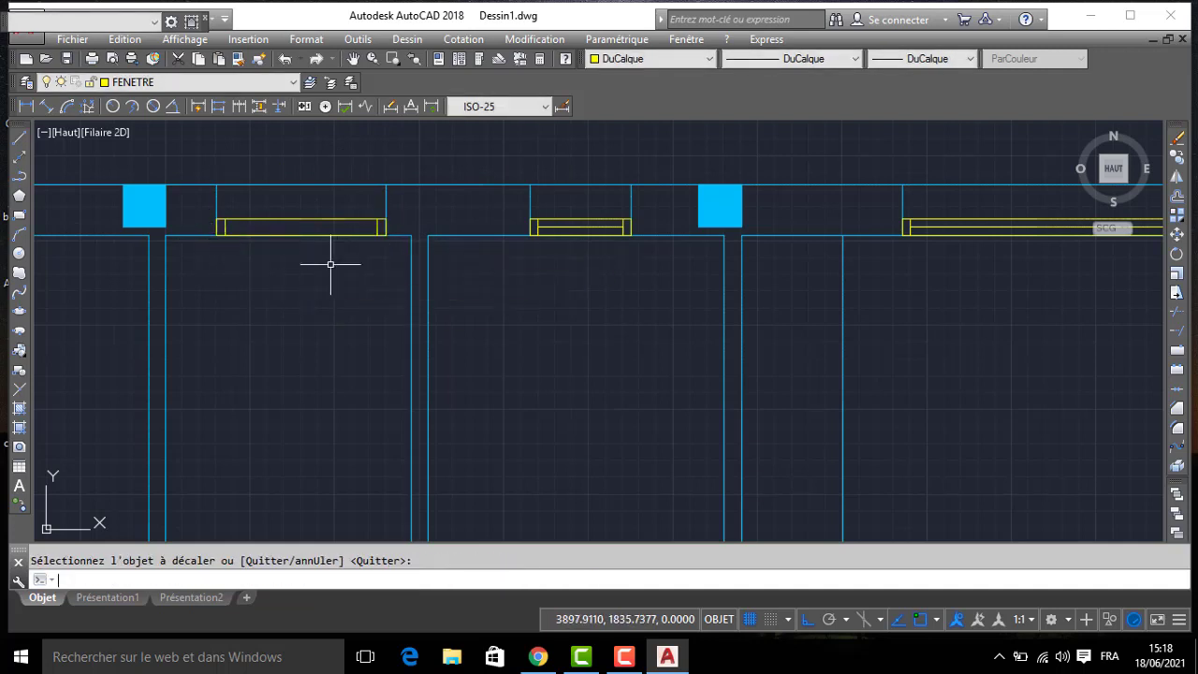
- Draw the glazing line between the midpoints of the offset end lines in the western small room's window
text(L)
key(Return)
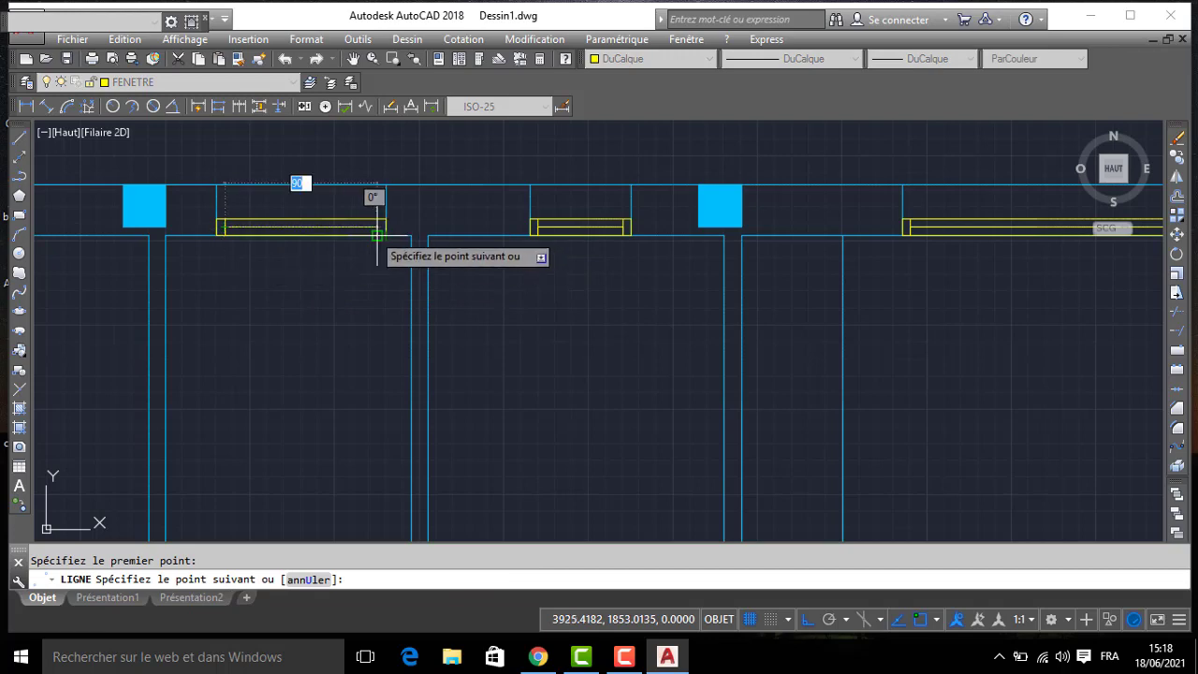
key(Escape)
- Draw a window frame rectangle 10 deep in the northwest room's north wall opening and offset its short ends 5 inward
scroll(337, 253, down, 3)
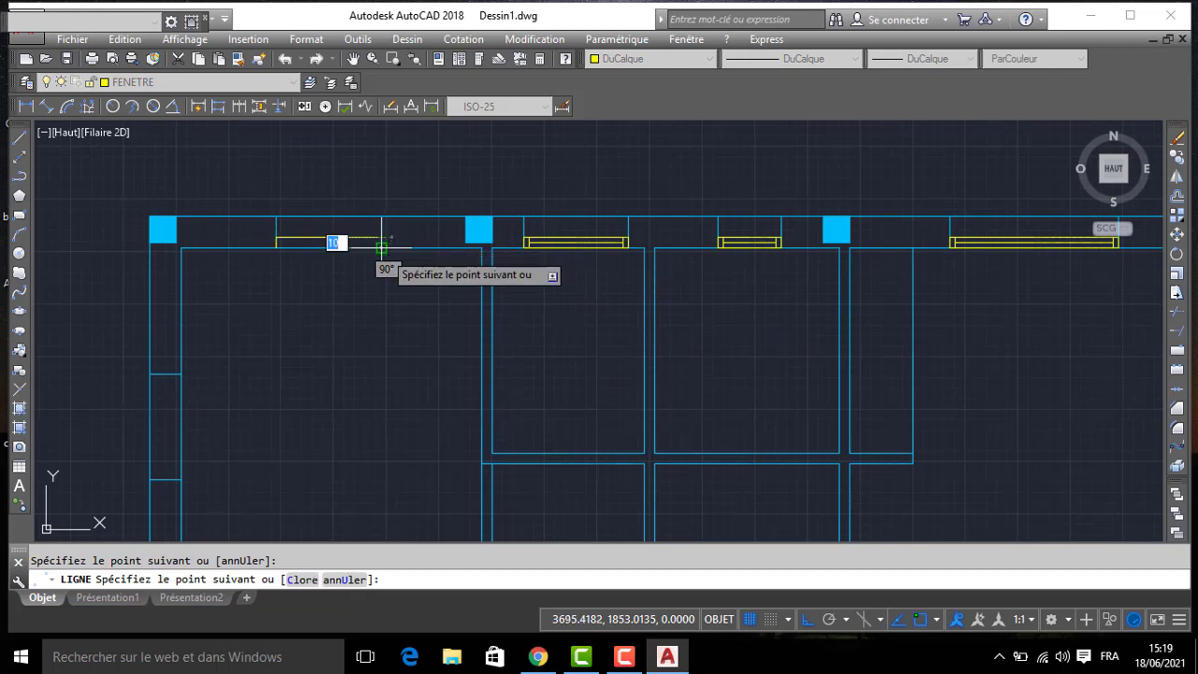
key(Return)
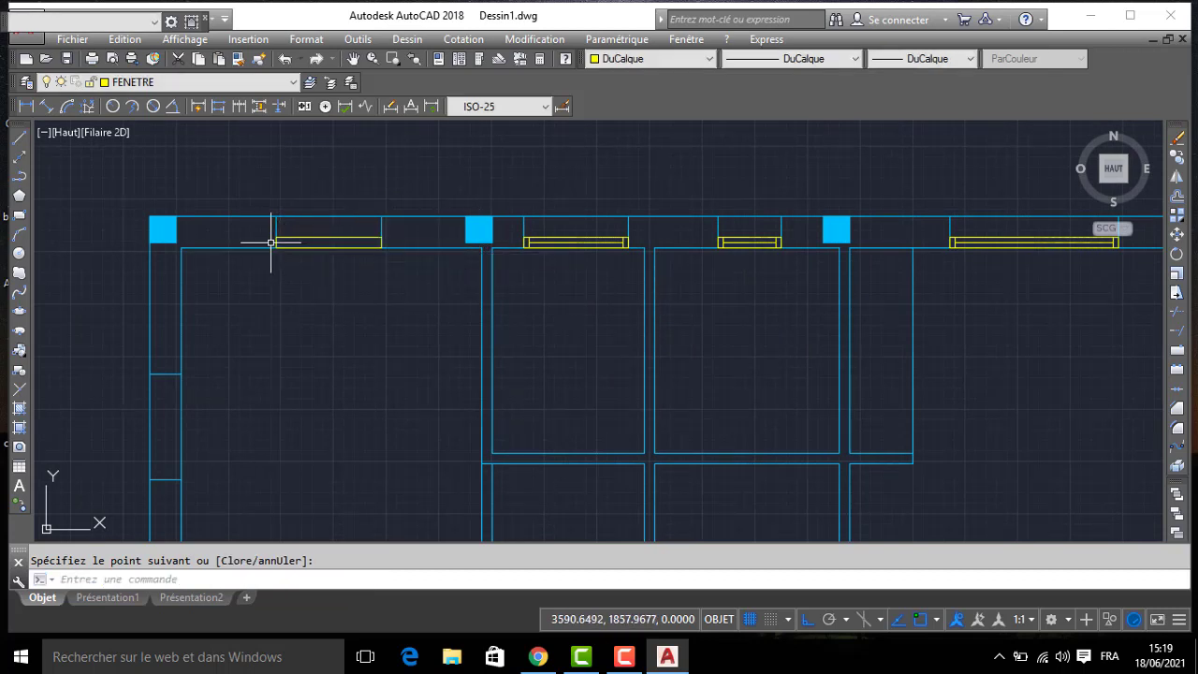
text(dec)
key(Return)
text(5)
key(Return)
scroll(282, 244, up, 3)
click(282, 245)
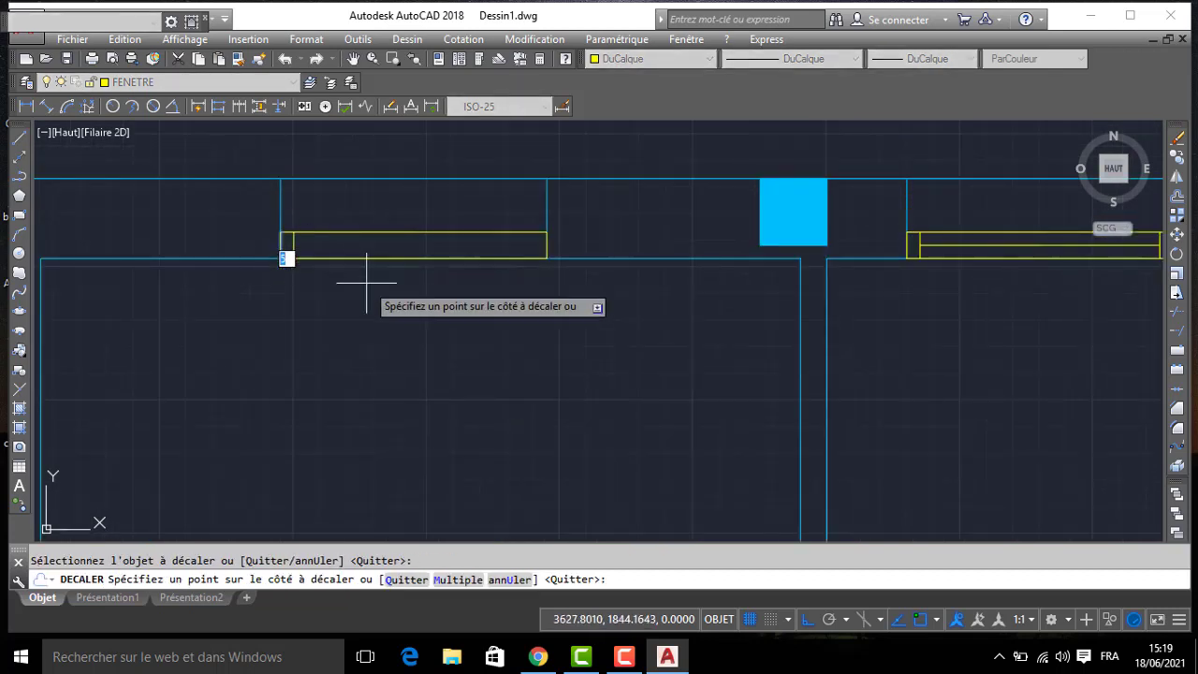
click(362, 275)
click(547, 245)
click(479, 300)
key(Return)
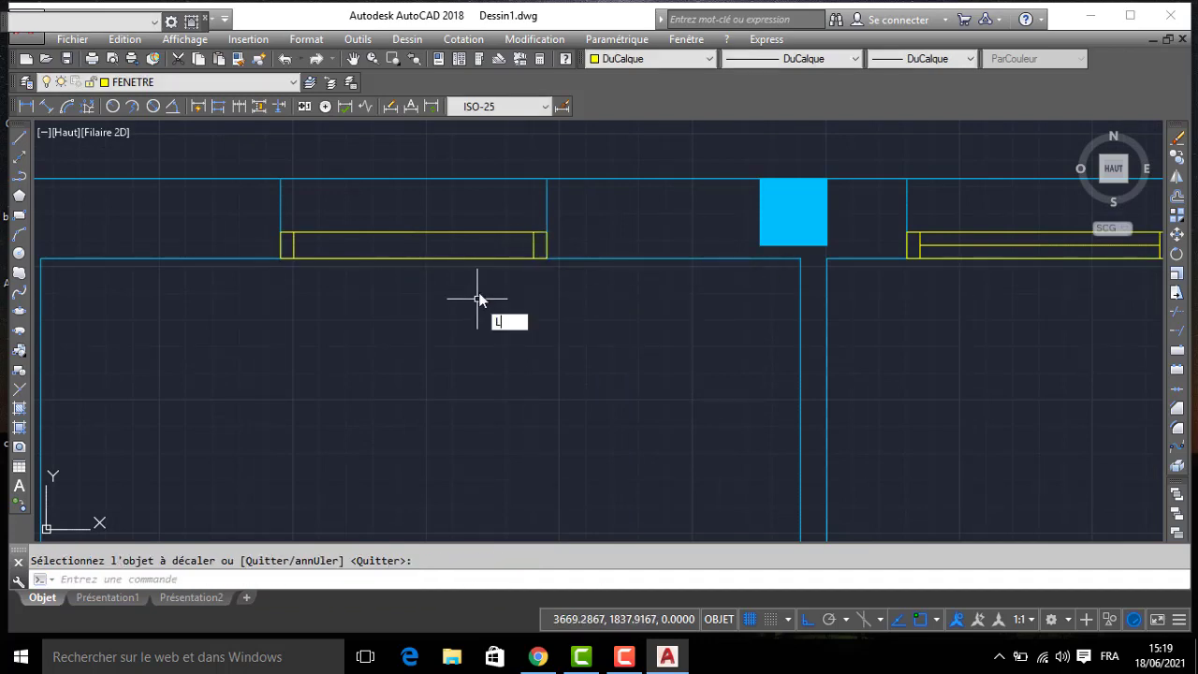
- Draw the glazing line between the midpoints of the offset end lines in the northwest room's north window
text(L)
key(Return)
click(534, 245)
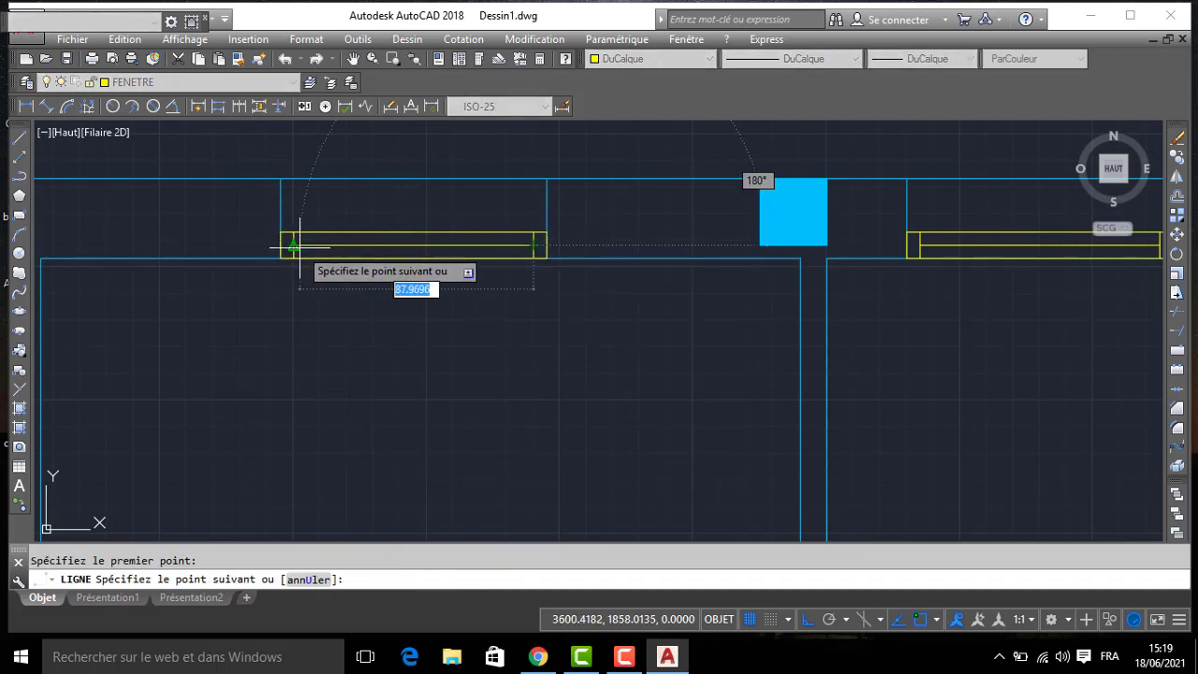
click(300, 248)
key(Return)
- Draw a window frame rectangle 10 deep along the west wall's inner face, spanning the northwest room's opening
scroll(289, 259, down, 3)
middle_drag(289, 259, 491, 143)
key(Return)
click(387, 263)
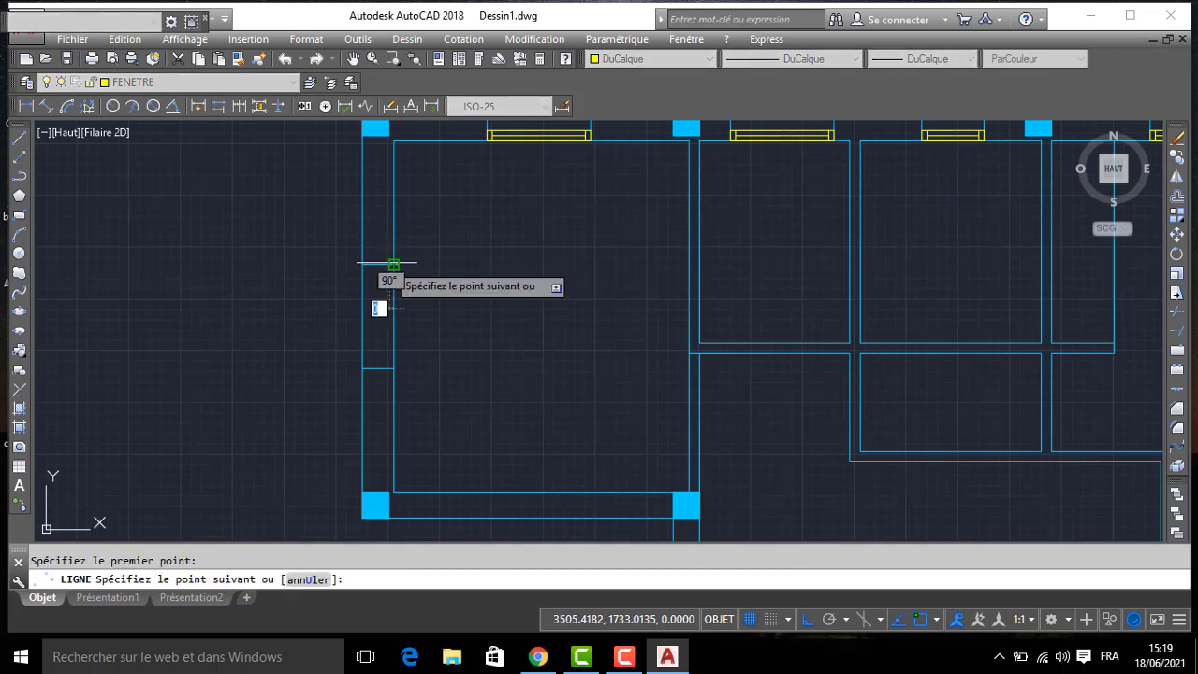
text(10)
key(Return)
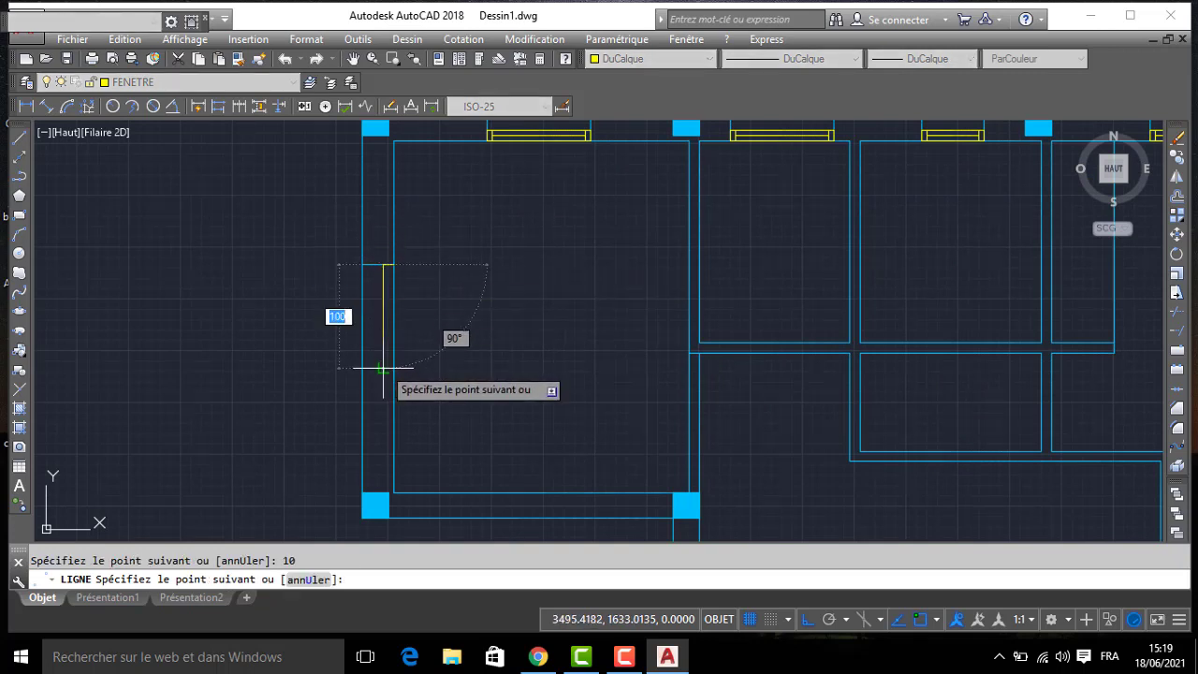
click(389, 365)
click(393, 265)
key(Return)
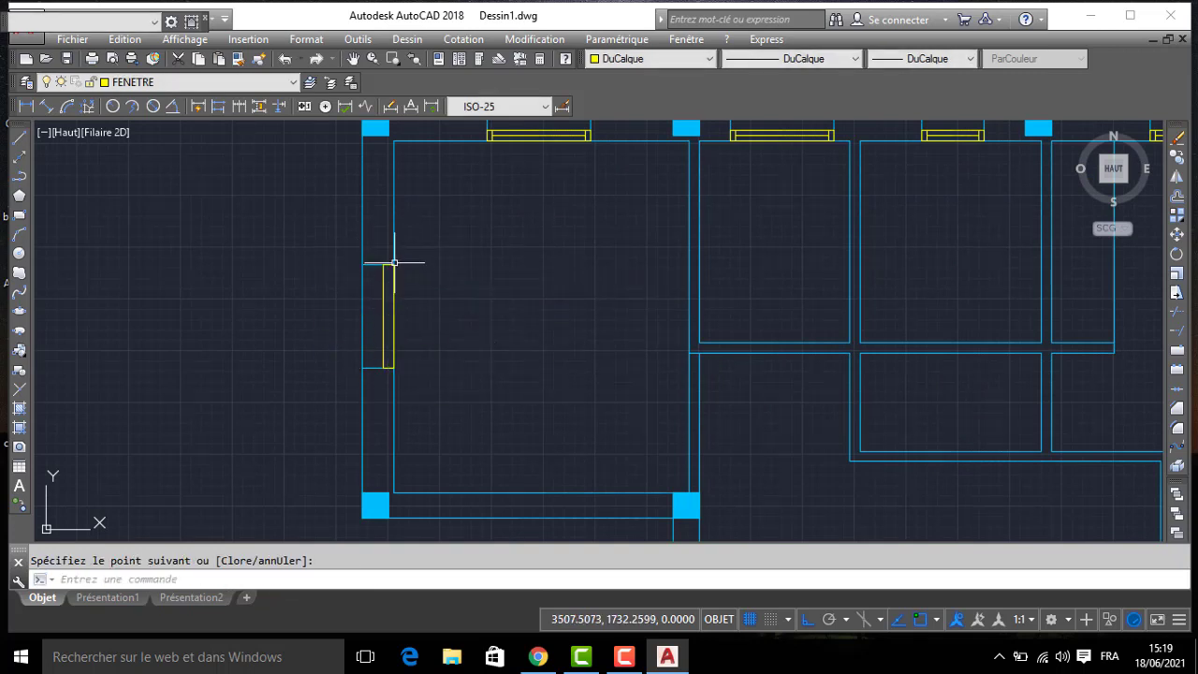
- Offset both short ends of the northwest room's west window frame 5 inward
text(DEC)
key(Return)
key(Return)
scroll(388, 259, up, 2)
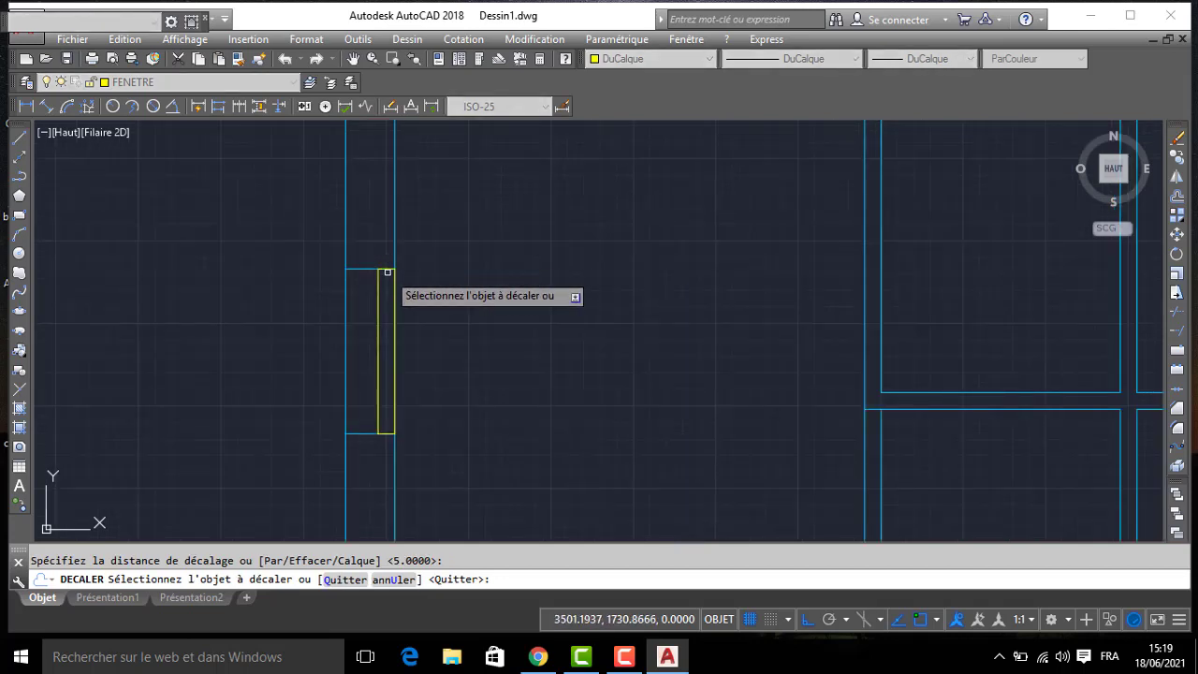
click(388, 269)
click(397, 437)
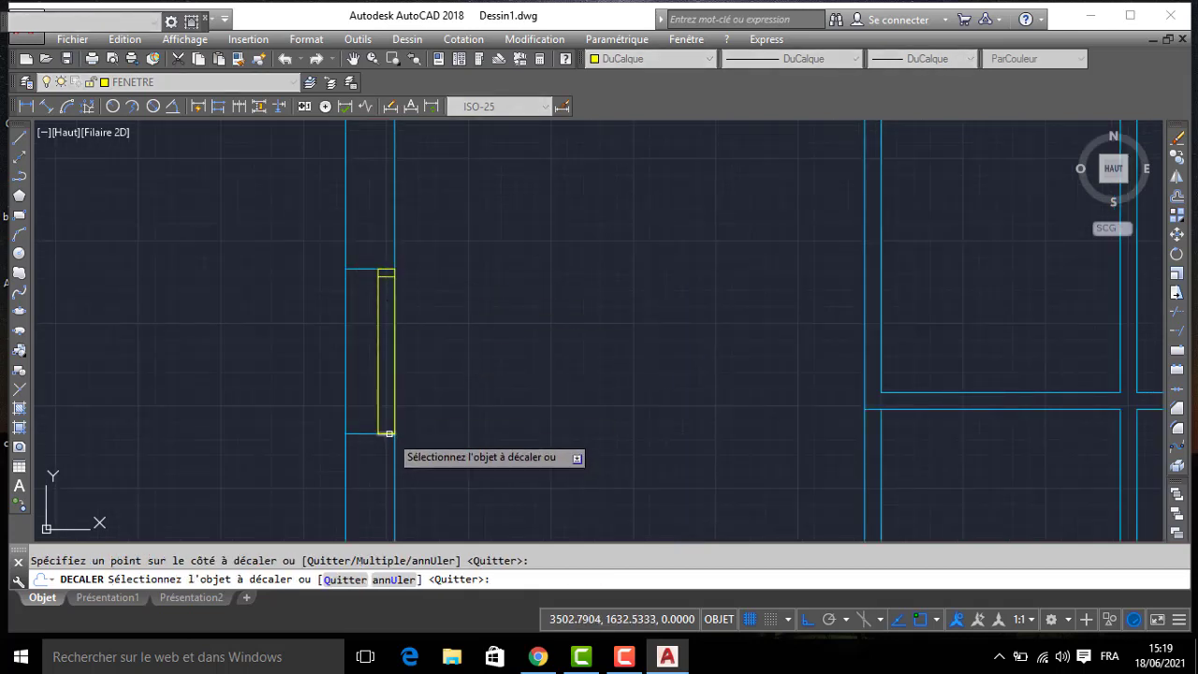
key(Return)
- Draw the glazing line between the midpoints of the offset end lines in the northwest room's west window
text(l)
key(Return)
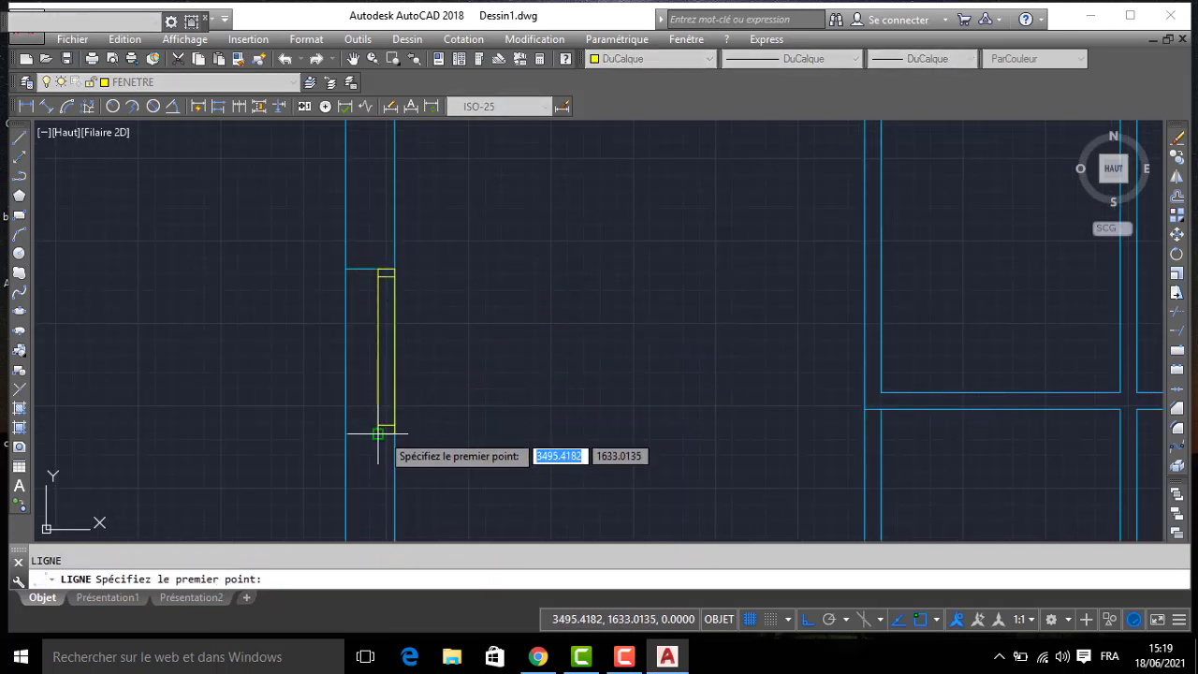
click(387, 425)
click(387, 277)
key(Return)
- Draw a window frame rectangle 10 deep along the west wall's inner face, spanning the southernmost room's opening
scroll(439, 271, down, 2)
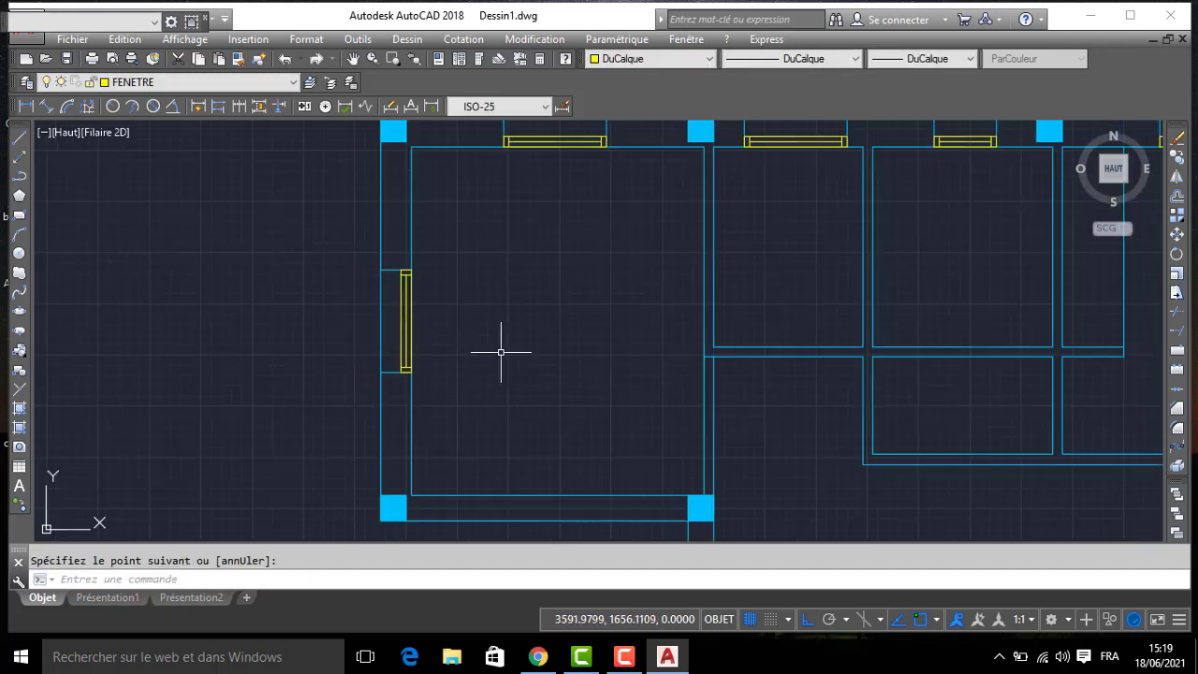
middle_drag(541, 427, 546, 268)
middle_drag(699, 403, 550, 229)
scroll(671, 372, down, 5)
middle_drag(672, 371, 623, 284)
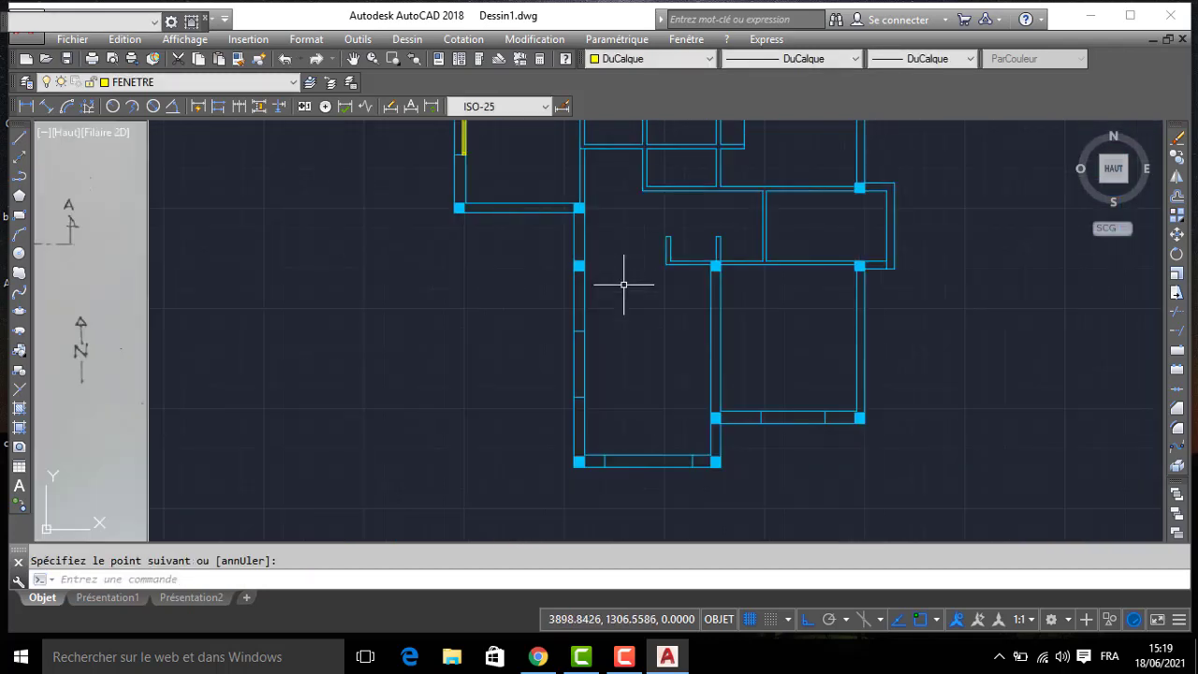
middle_drag(626, 341, 616, 320)
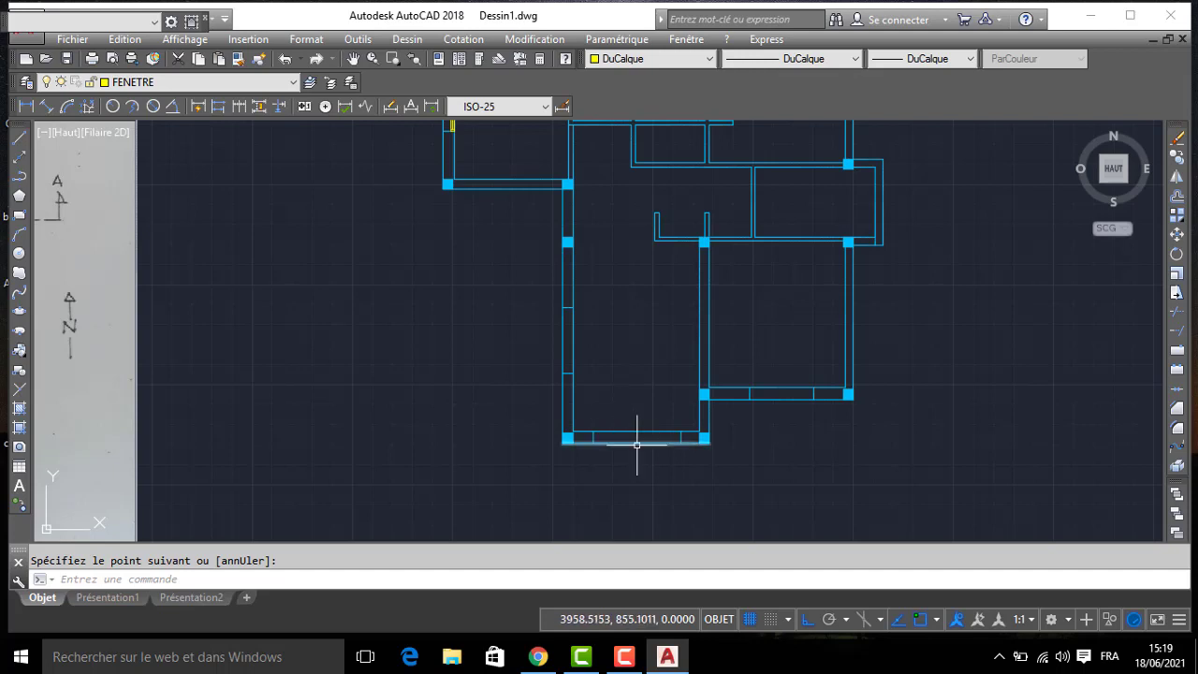
key(Return)
scroll(564, 389, up, 2)
click(568, 371)
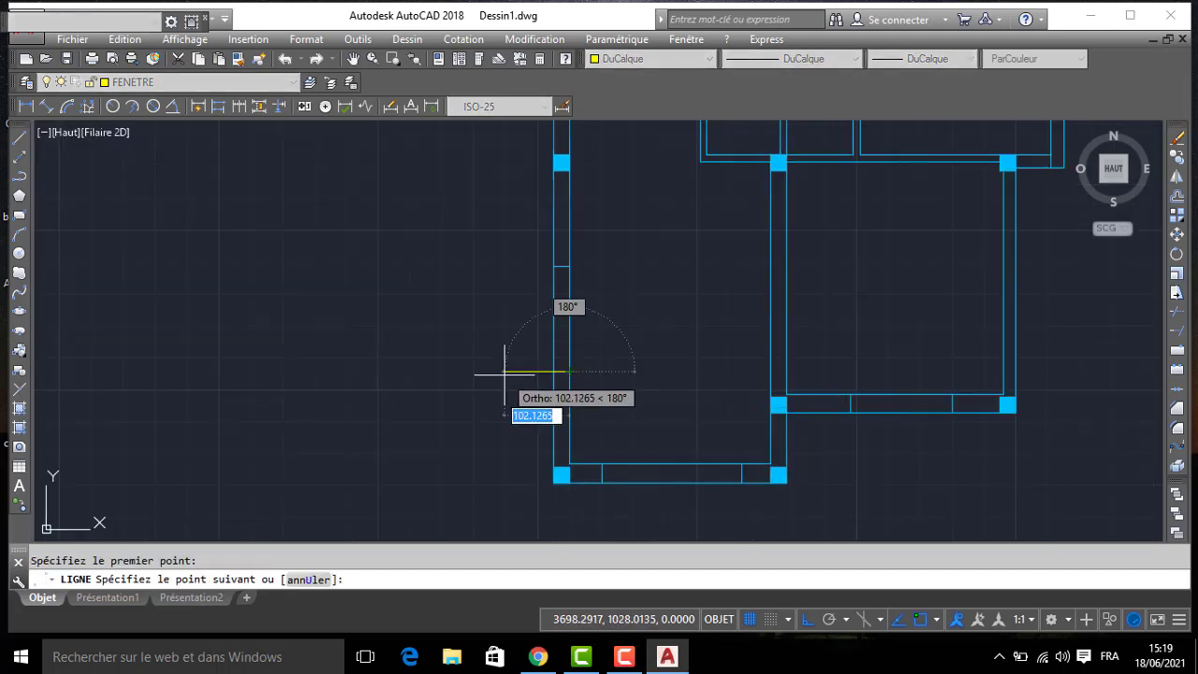
text(10)
key(Return)
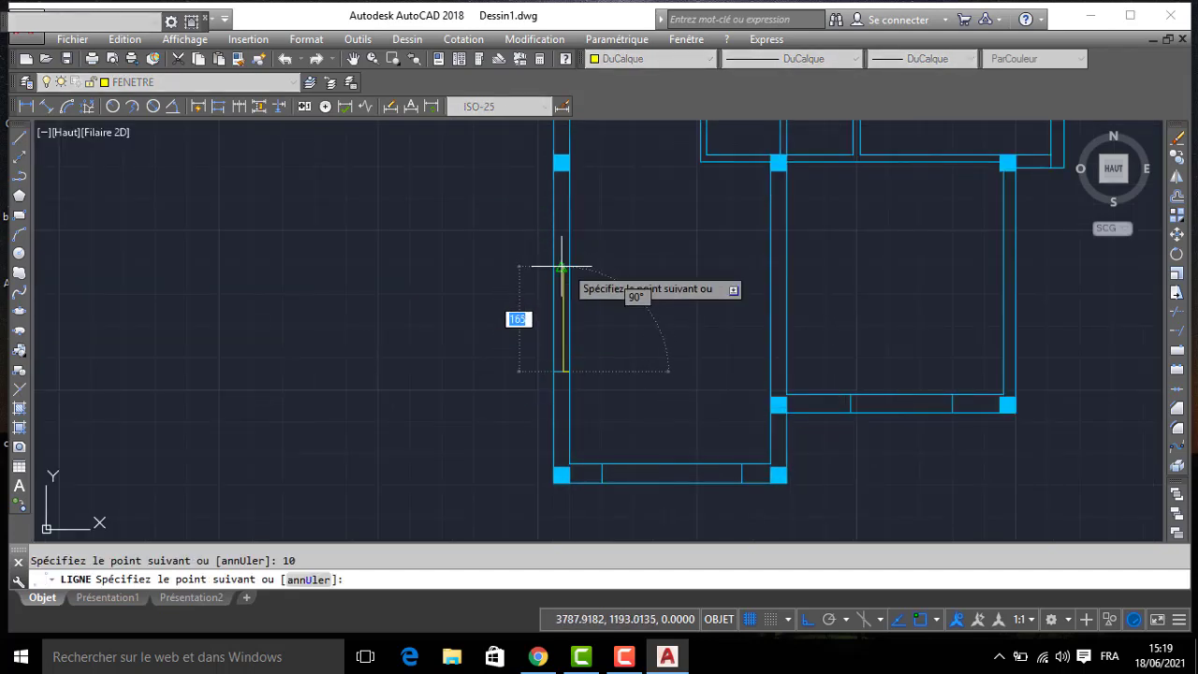
scroll(571, 266, up, 3)
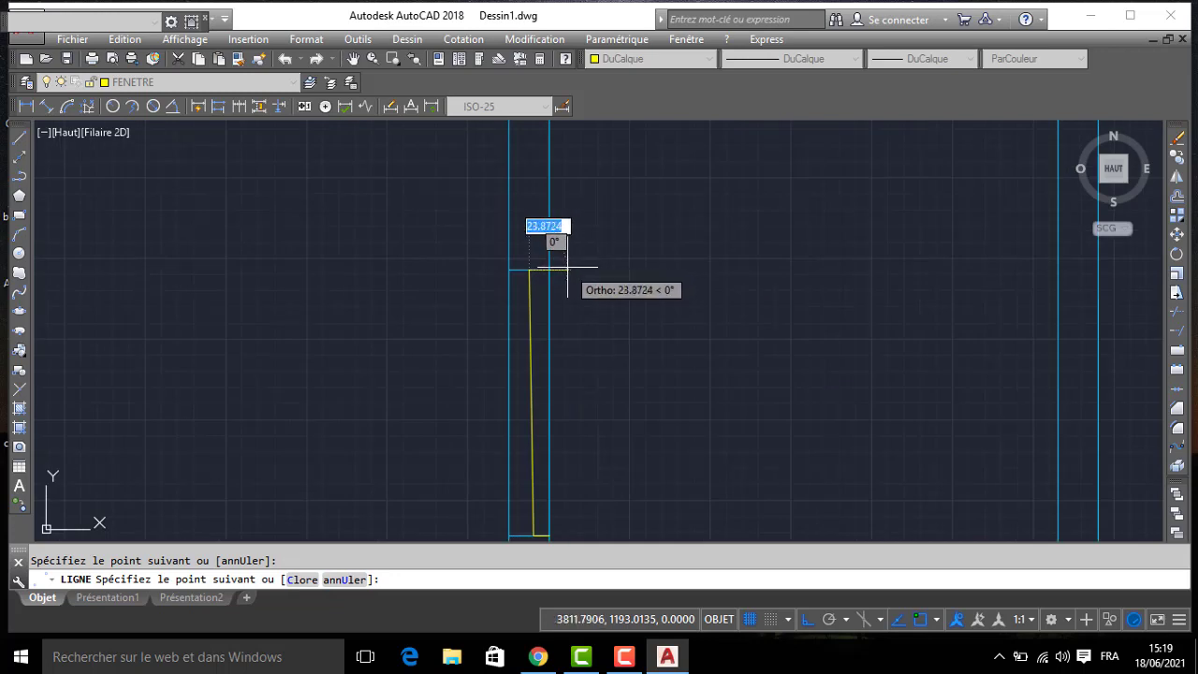
key(ctrl+z)
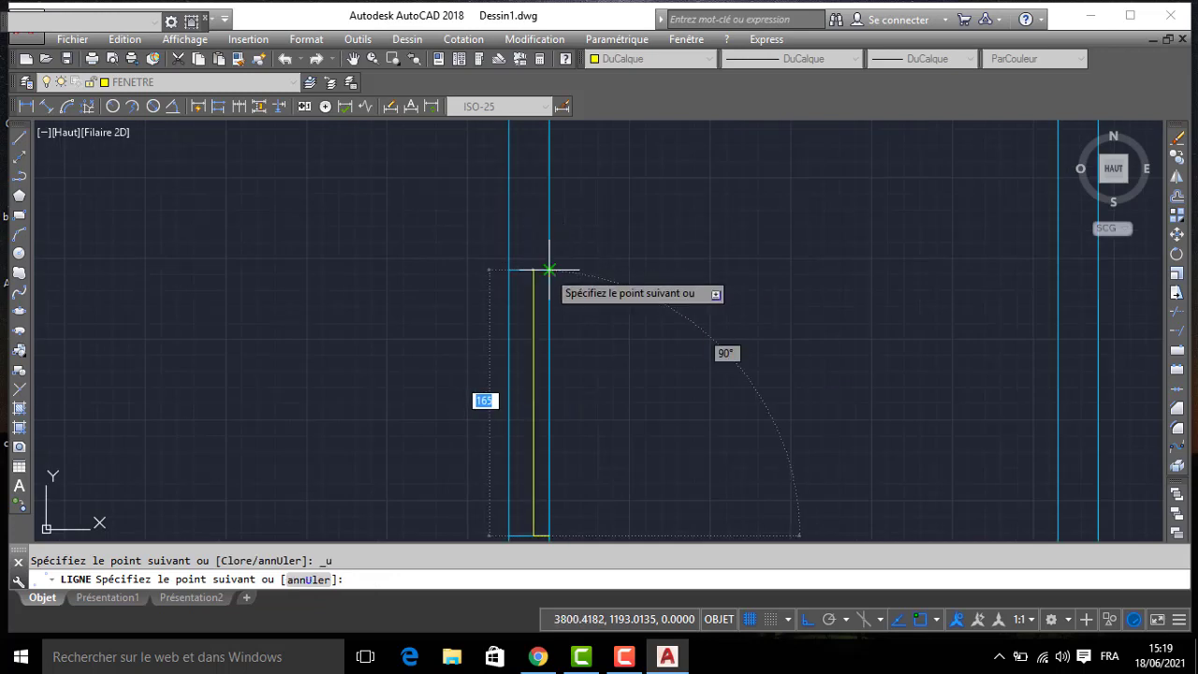
click(533, 270)
click(549, 270)
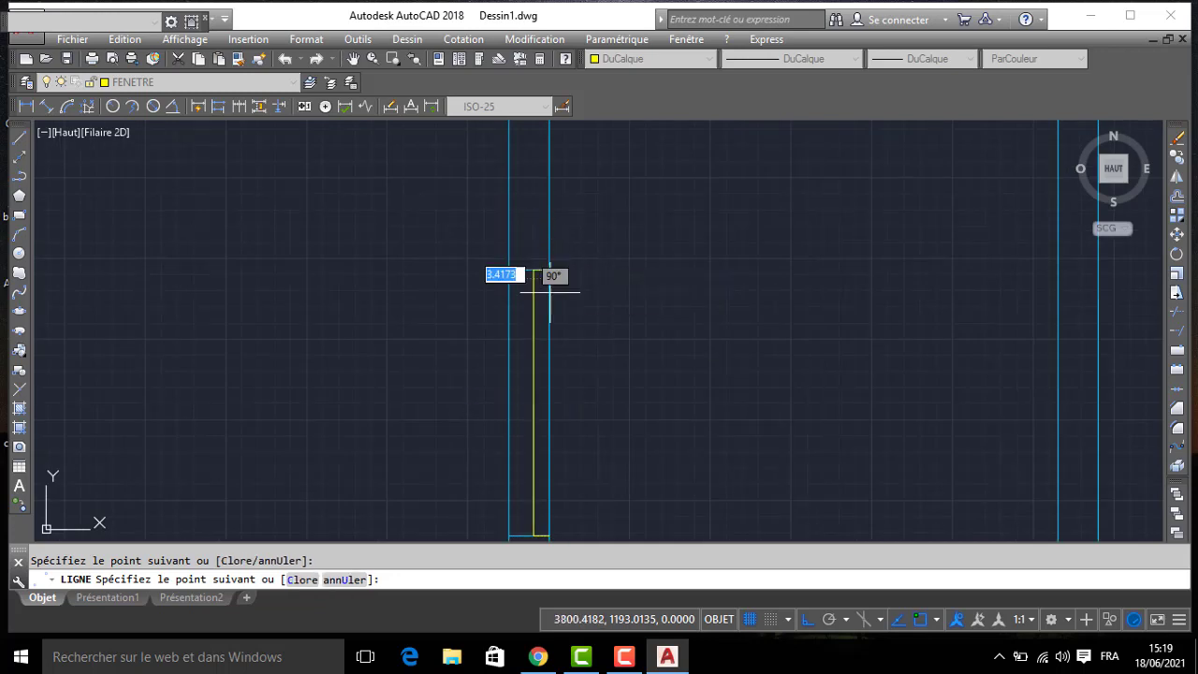
click(549, 536)
key(Return)
- Offset both short ends of the southernmost room's west window frame 5 inward
text(dc)
key(Return)
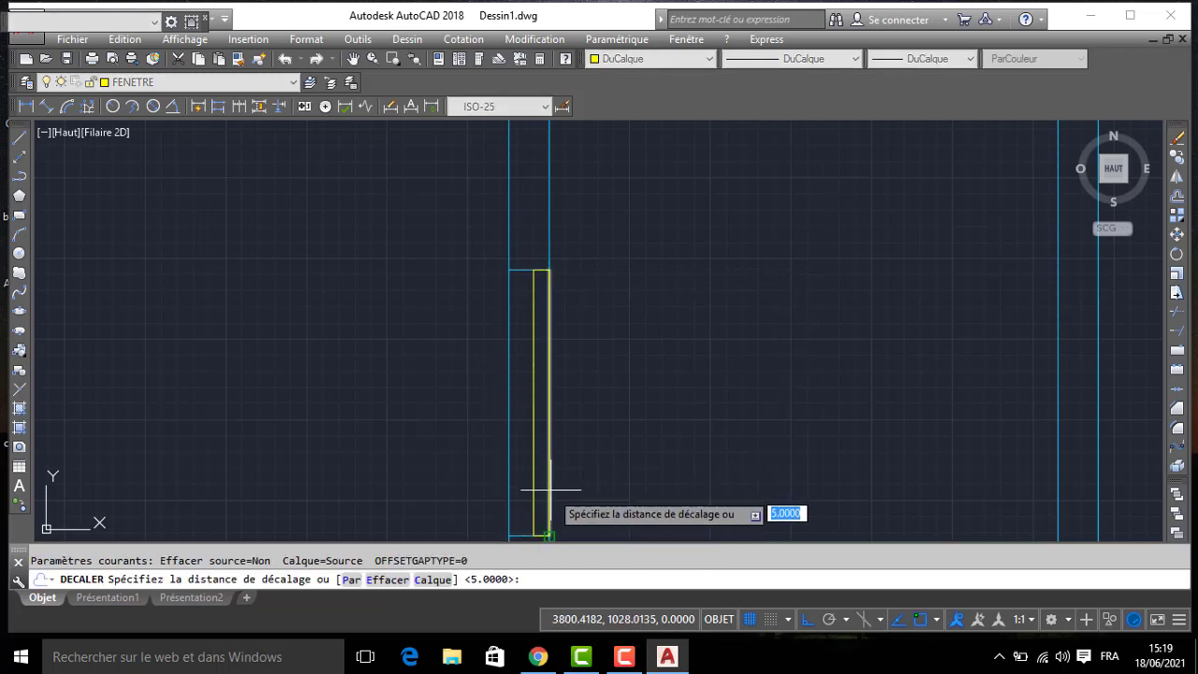
key(Return)
click(540, 534)
click(580, 337)
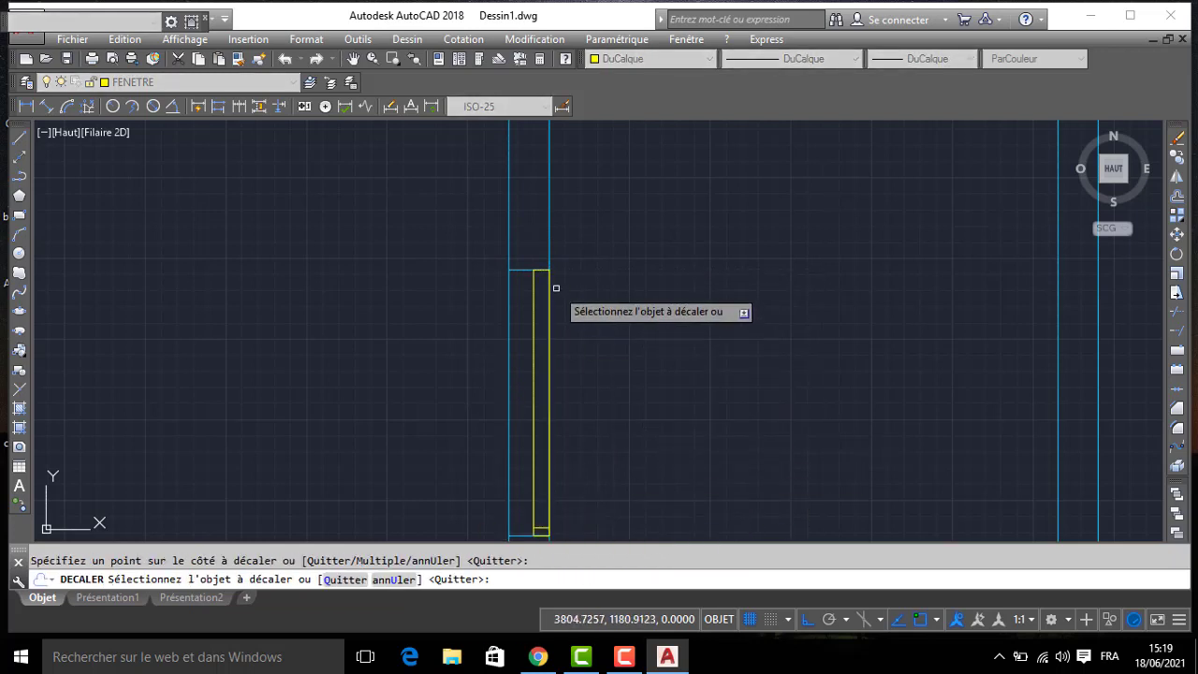
key(Return)
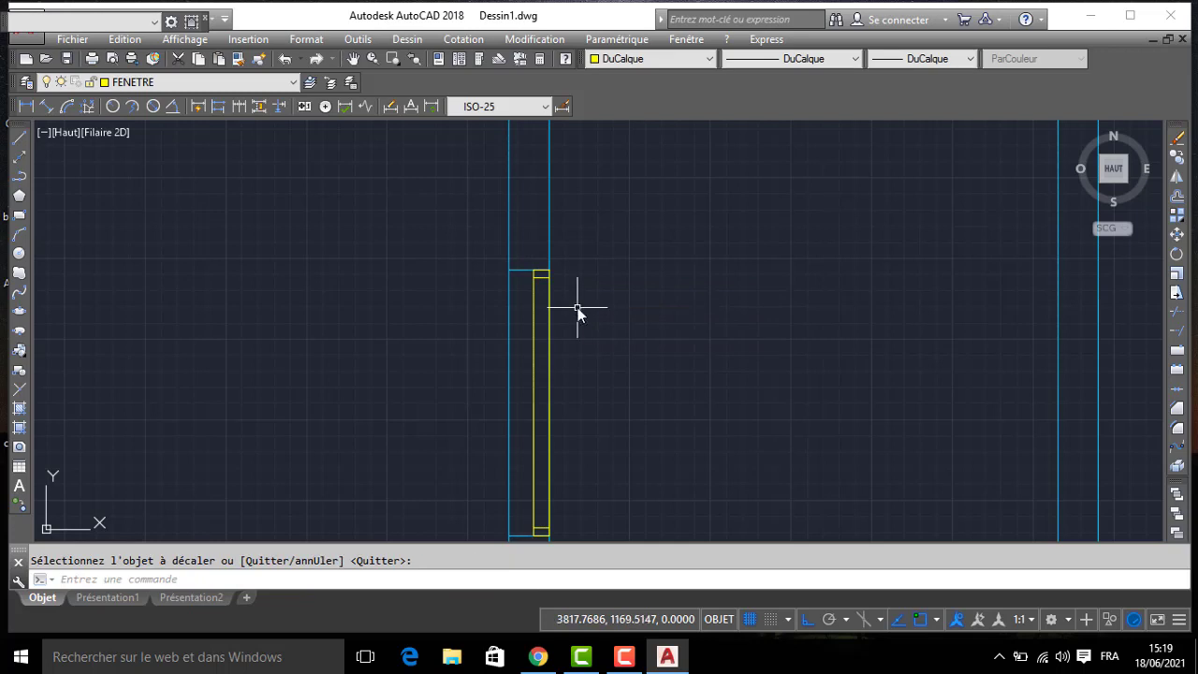
- Draw the glazing line between the midpoints of the offset end lines in the southernmost room's west window
text(l)
key(Return)
click(541, 277)
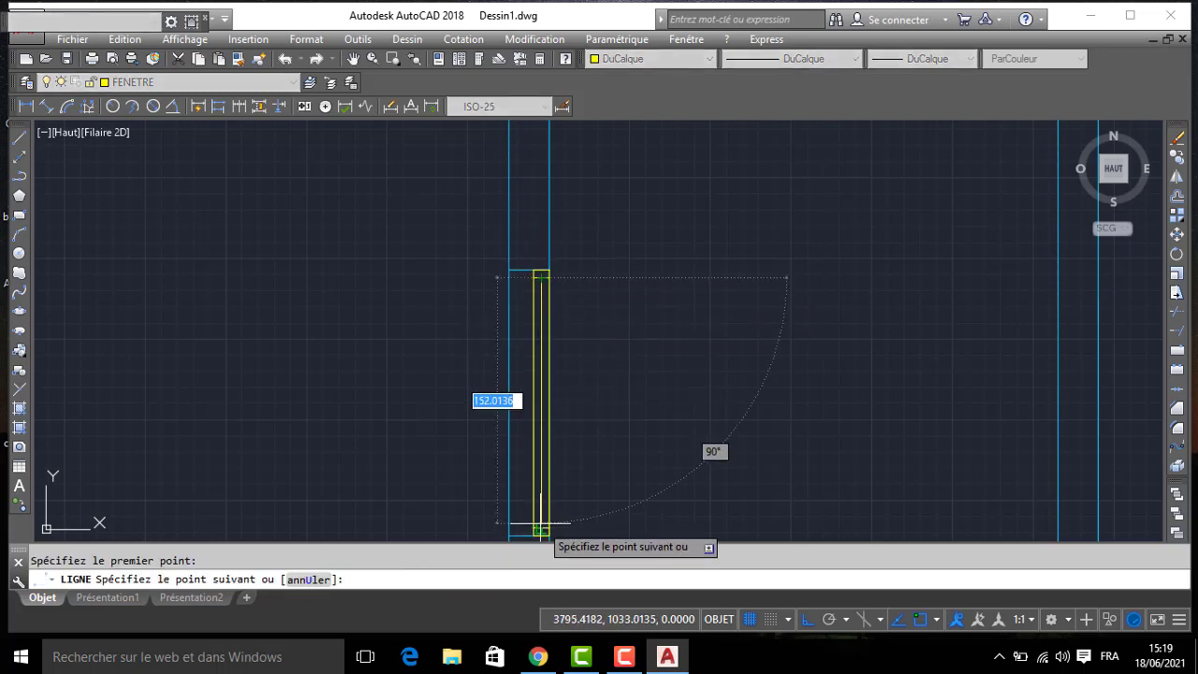
click(541, 528)
key(Return)
- Draw a window frame rectangle 10 deep along the south wall's inner face, spanning the southernmost room's opening
middle_drag(631, 466, 595, 289)
scroll(594, 290, down, 4)
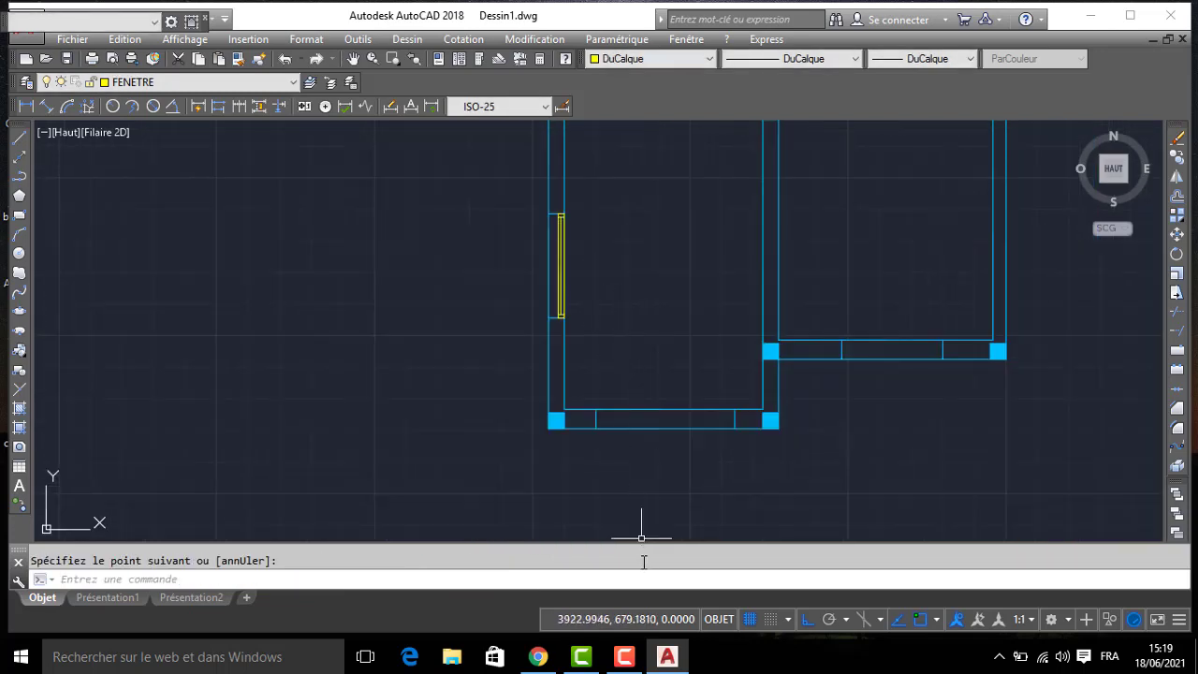
scroll(602, 375, up, 3)
key(Return)
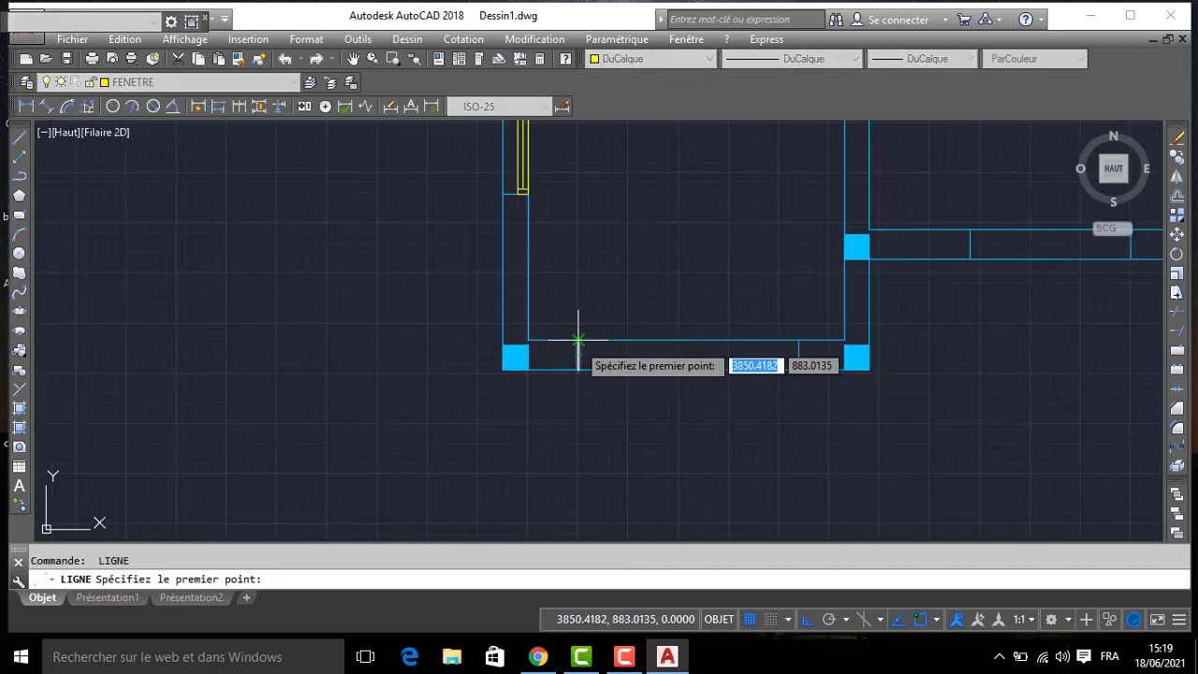
click(578, 361)
text(10)
key(Return)
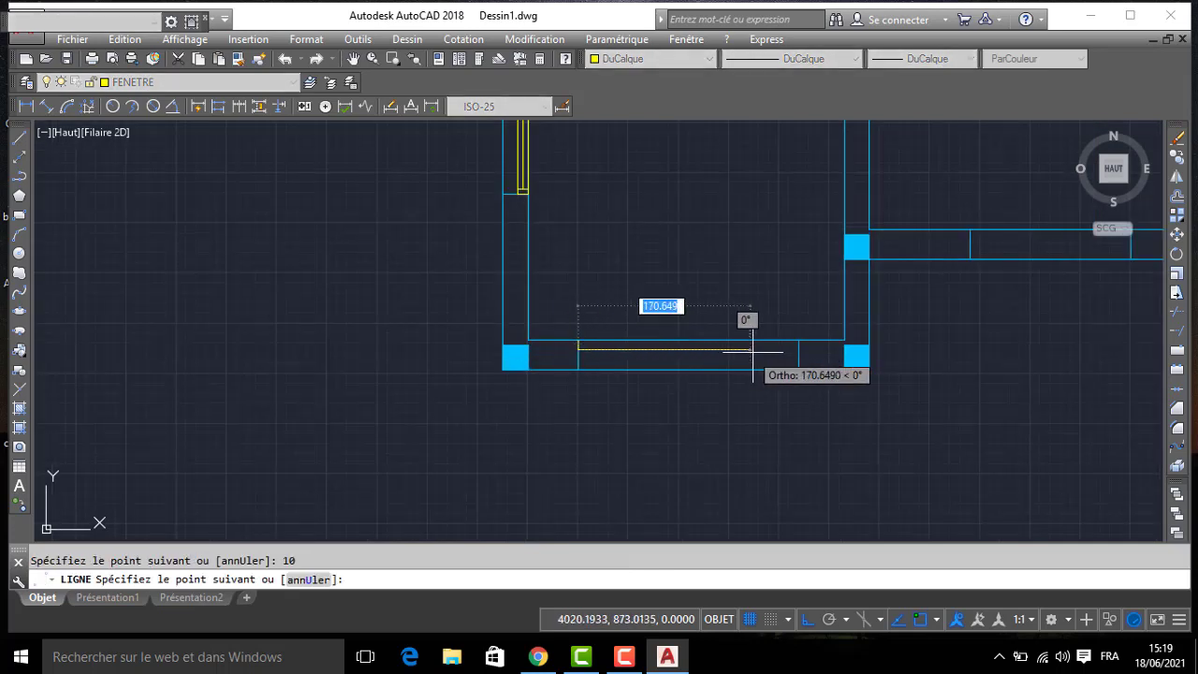
click(800, 351)
click(798, 340)
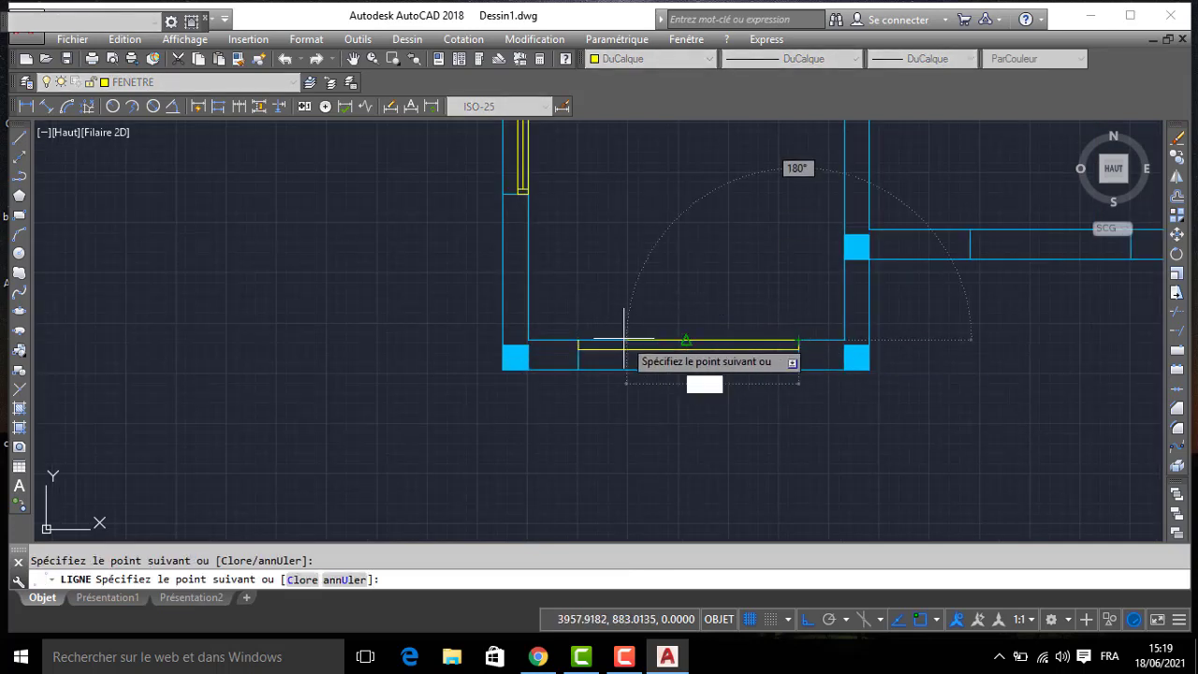
click(578, 339)
key(Return)
- Offset both short ends of the southernmost room's south window frame 5 inward
text(dc)
key(Return)
key(Return)
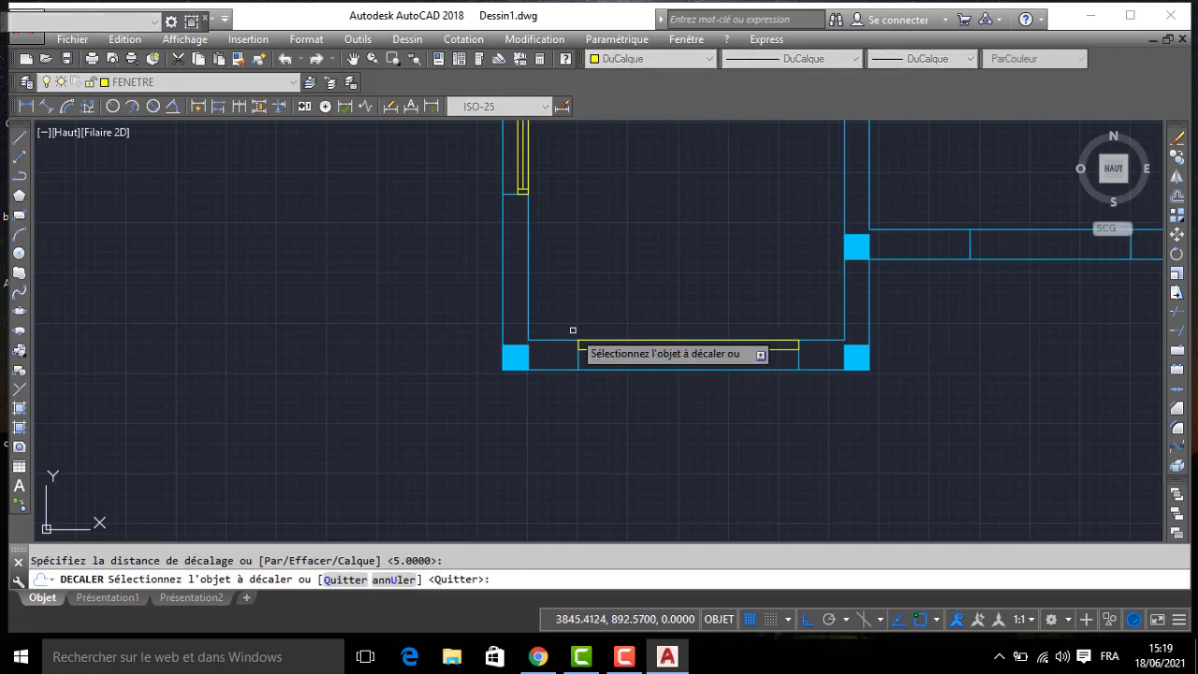
click(578, 345)
click(694, 299)
scroll(724, 298, up, 4)
middle_drag(724, 297, 734, 308)
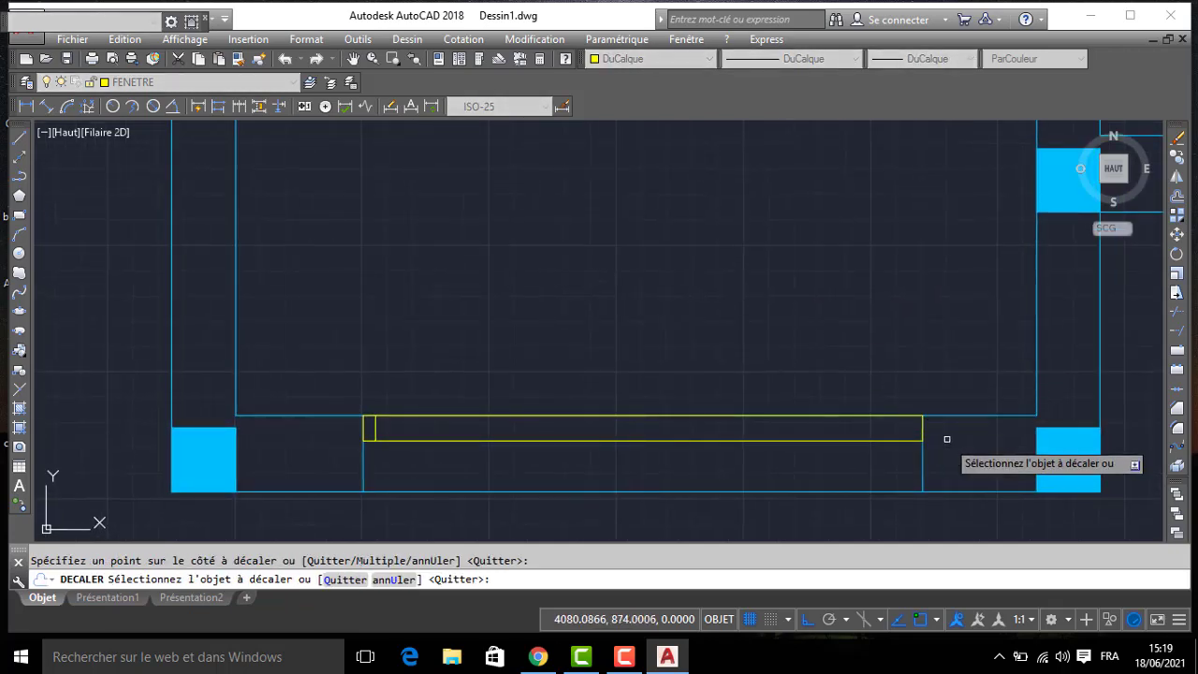
click(922, 429)
click(773, 371)
key(Return)
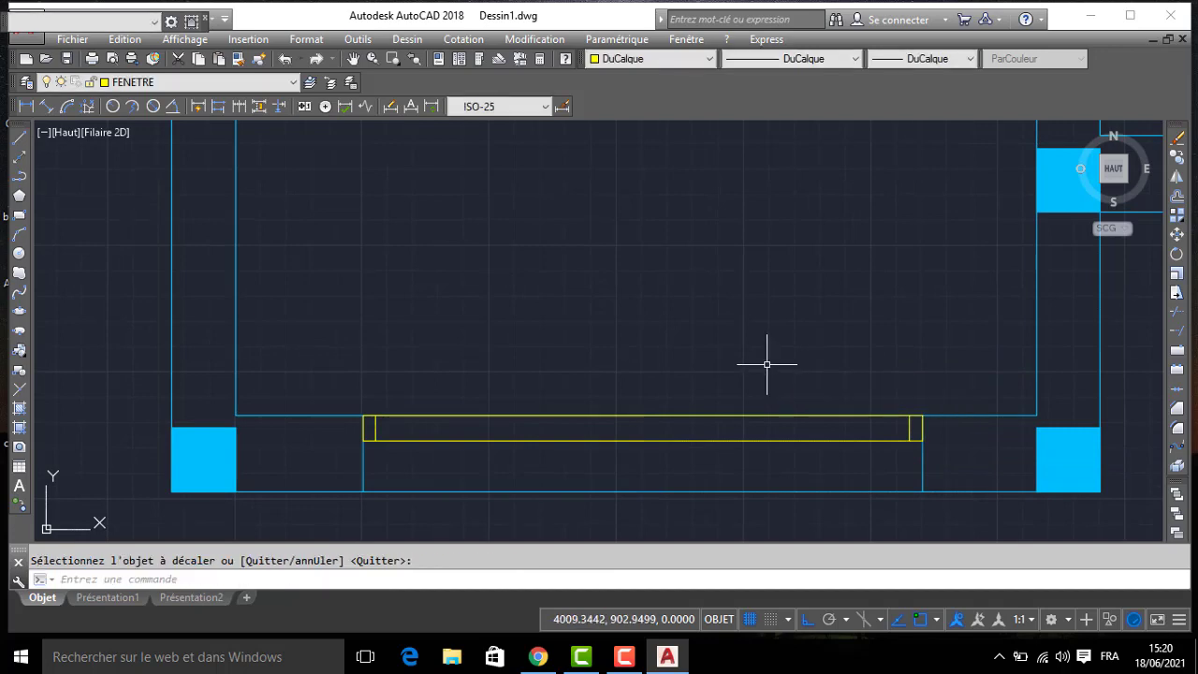
- Draw the glazing line between the midpoints of the offset end lines in the southernmost room's south window
text(l)
key(Return)
click(904, 430)
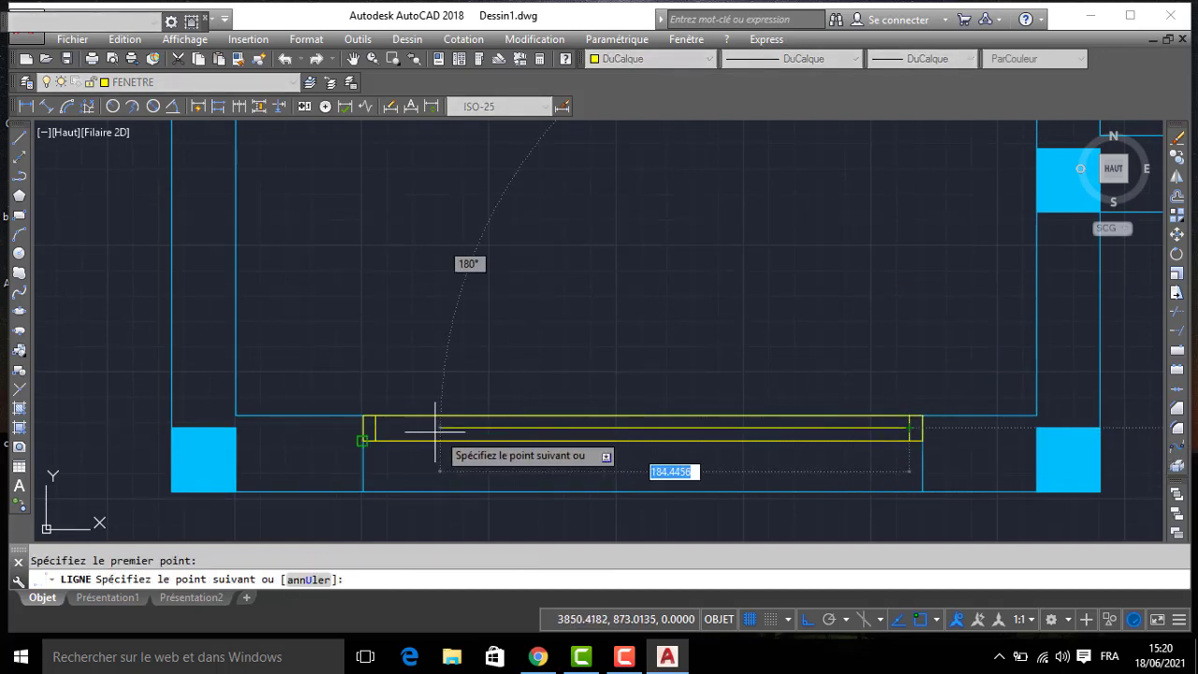
key(Escape)
scroll(424, 398, down, 5)
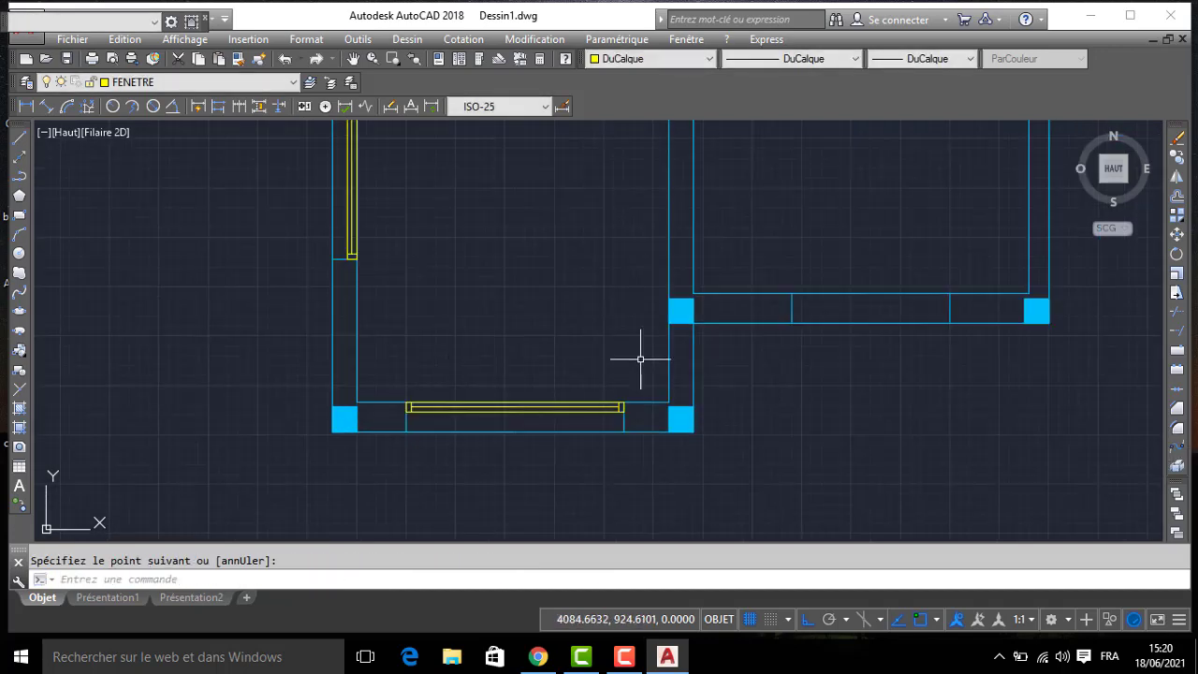
- Draw a window frame rectangle 10 deep along the inner face of the southeast bedroom's south wall, spanning the opening
text(l)
key(Return)
click(792, 293)
text(1)
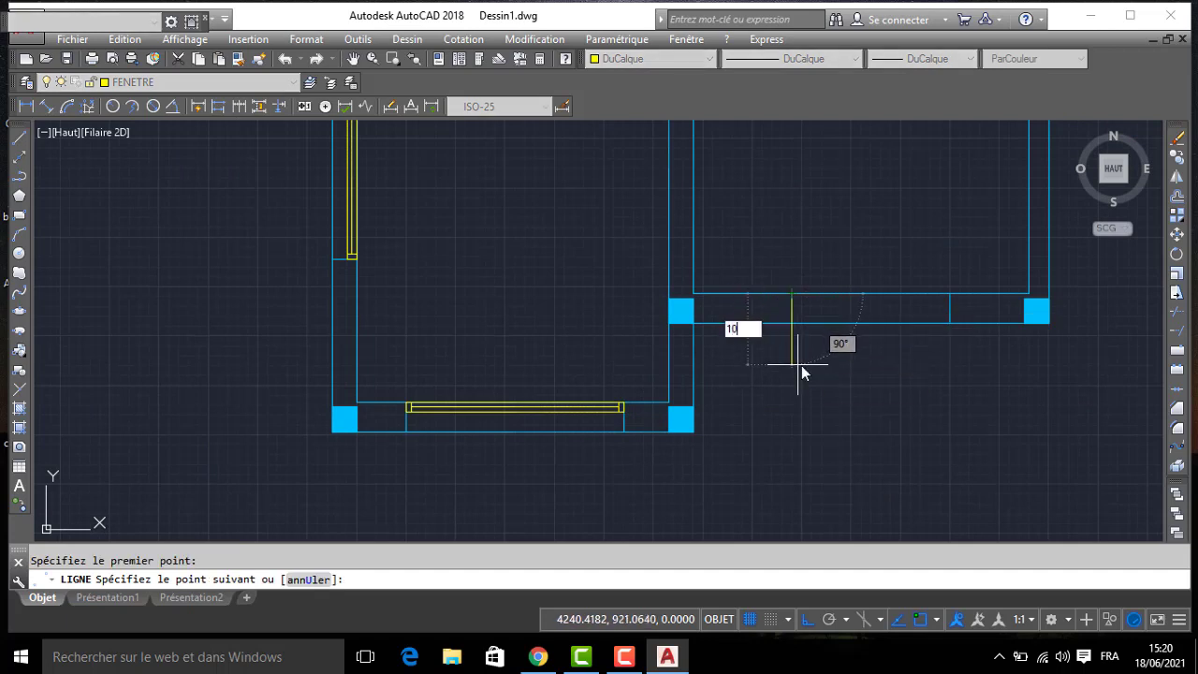
text(0)
key(Return)
click(950, 302)
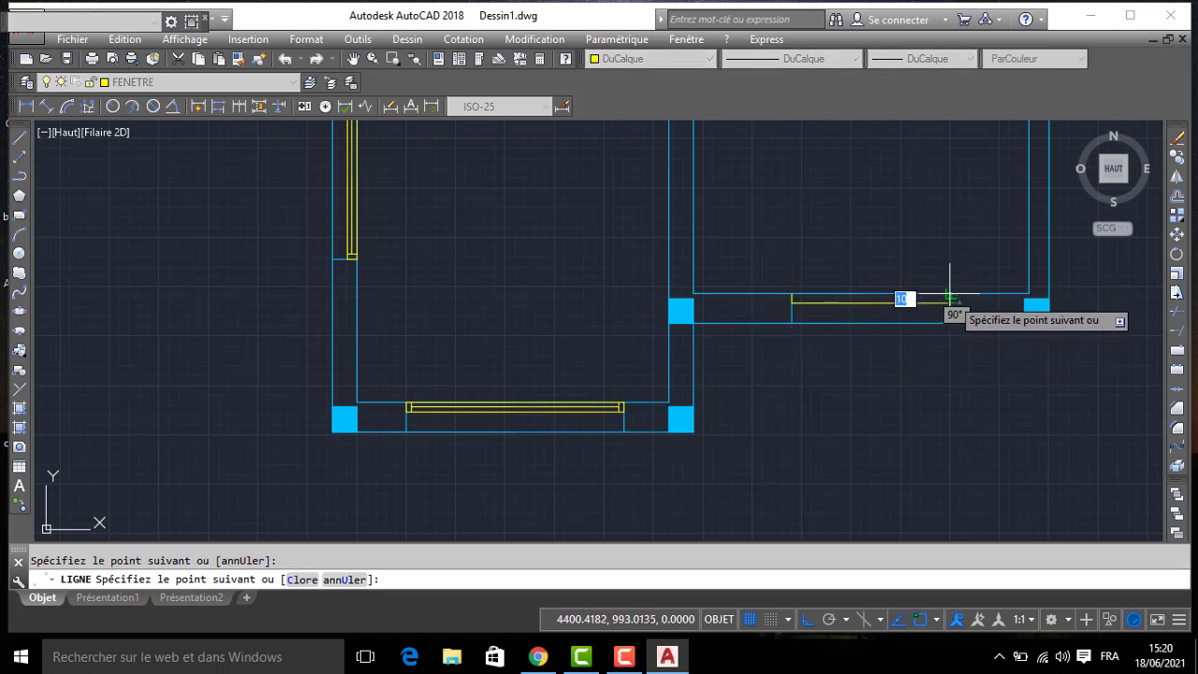
click(950, 294)
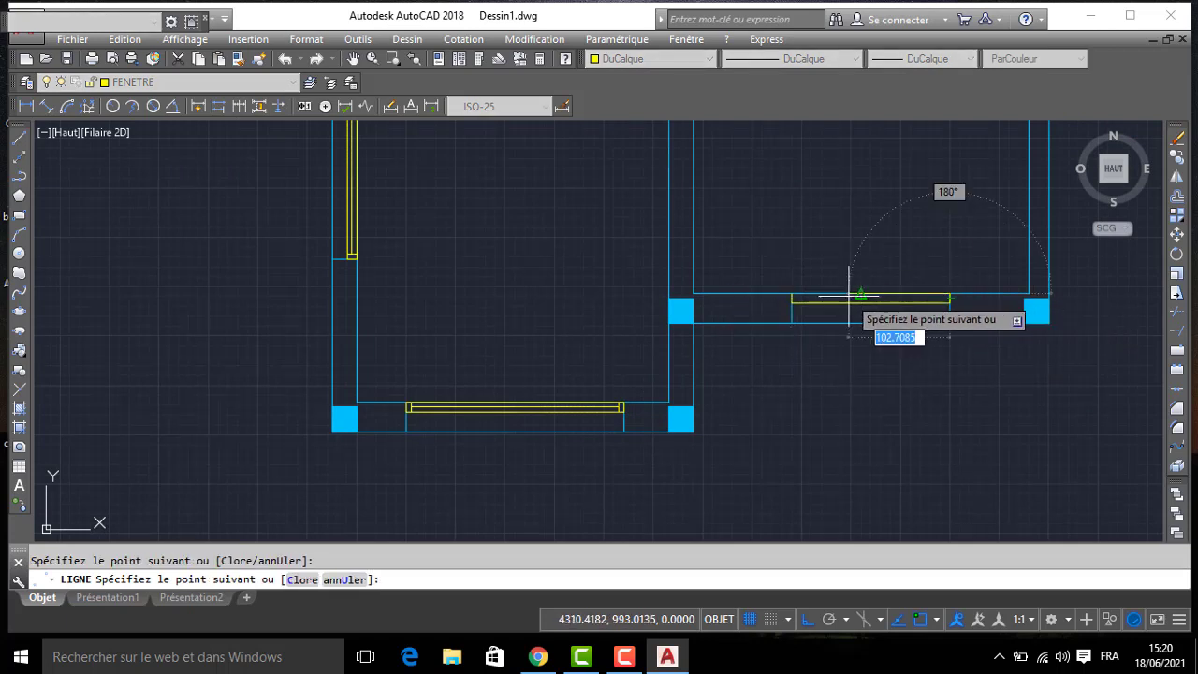
click(792, 293)
key(Return)
- Offset both short ends of the southeast bedroom's window frame 5 inward
text(D)
key(Return)
text(5)
key(Return)
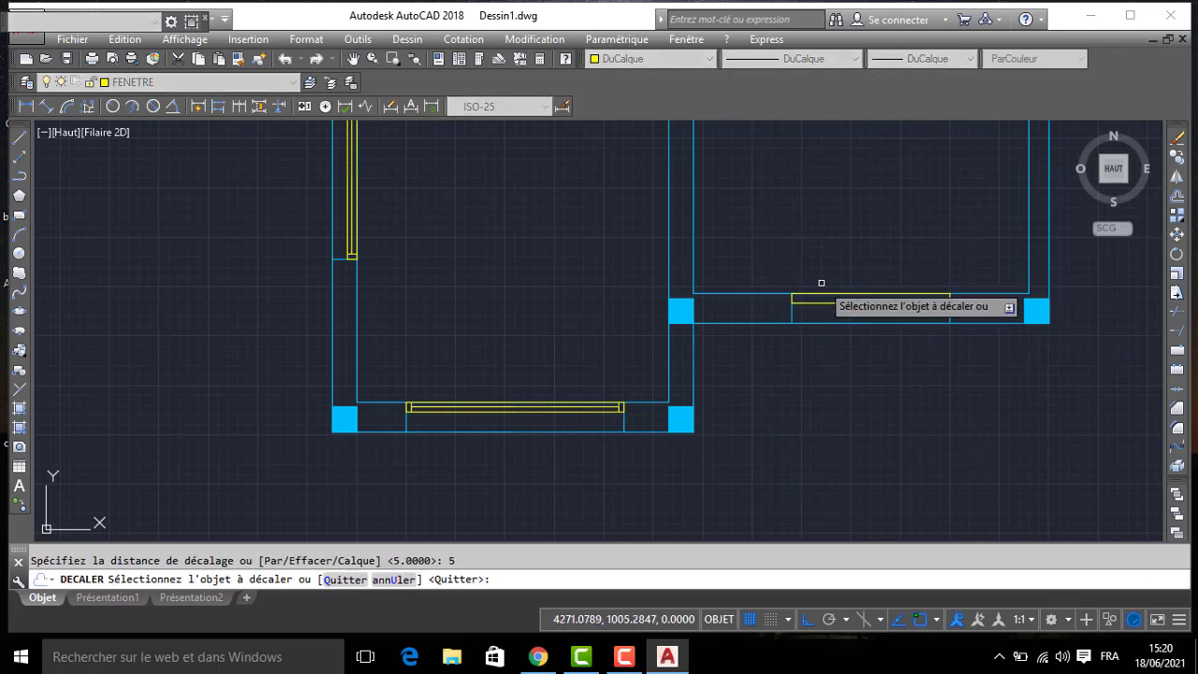
scroll(777, 294, up, 2)
click(801, 295)
click(845, 235)
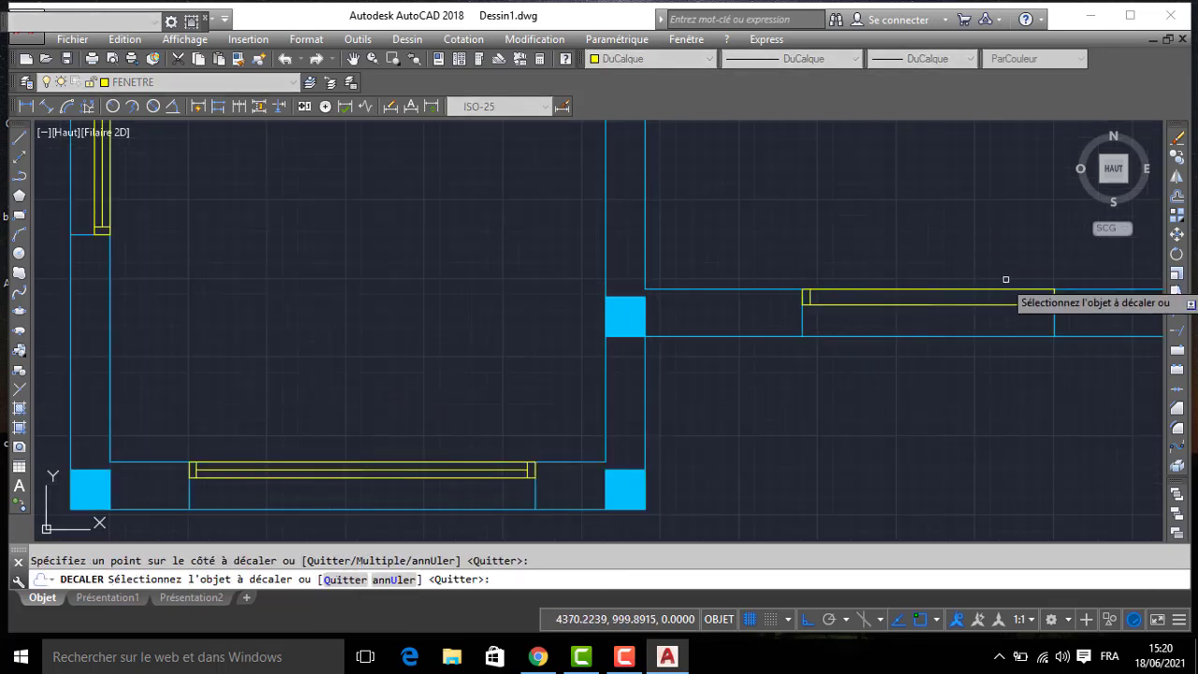
key(Return)
- Draw the glazing line between the midpoints of the offset end lines in the southeast bedroom's window
text(L)
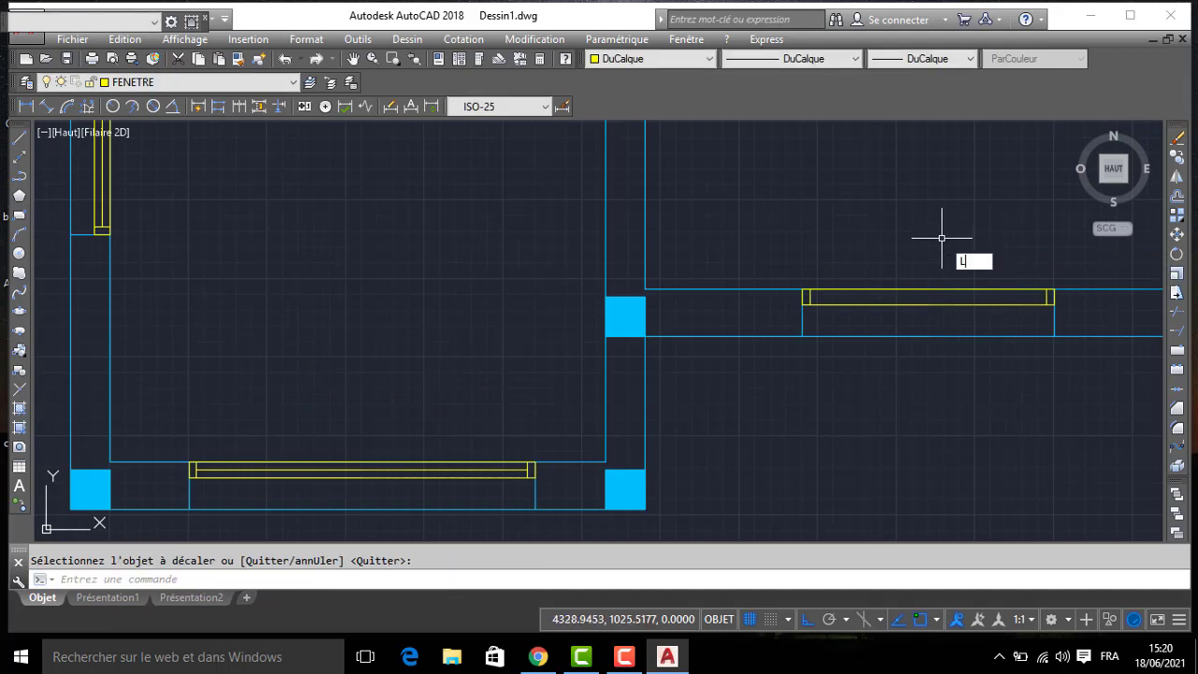
key(Return)
click(1044, 303)
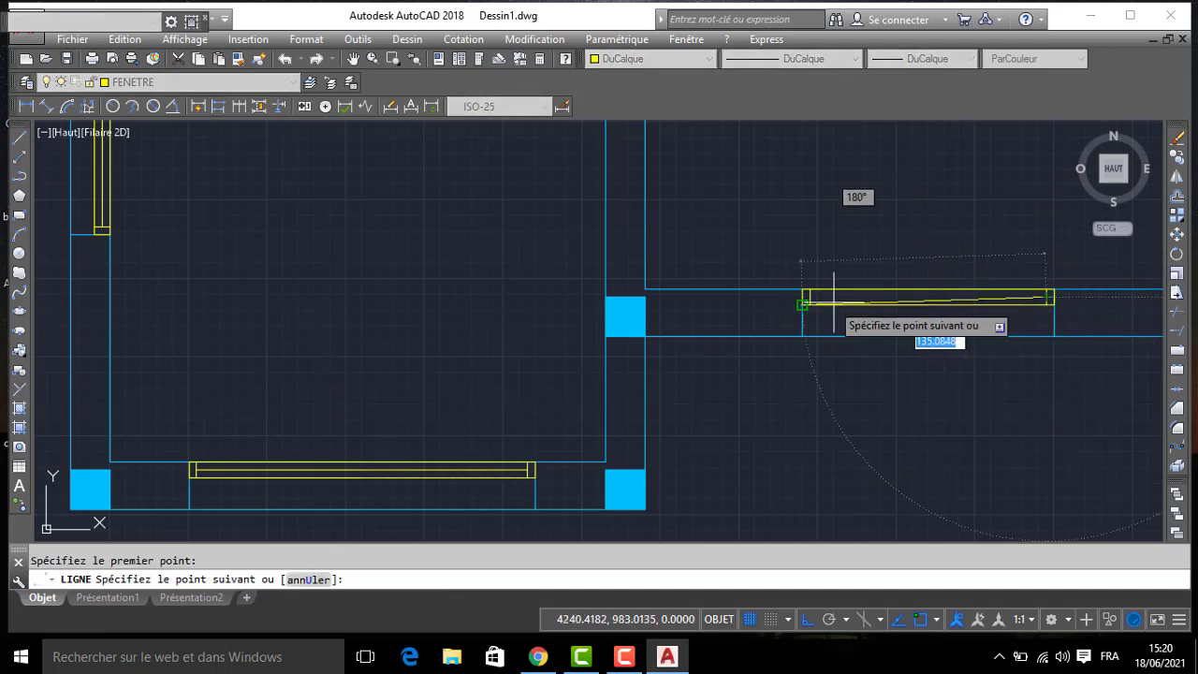
scroll(778, 257, down, 4)
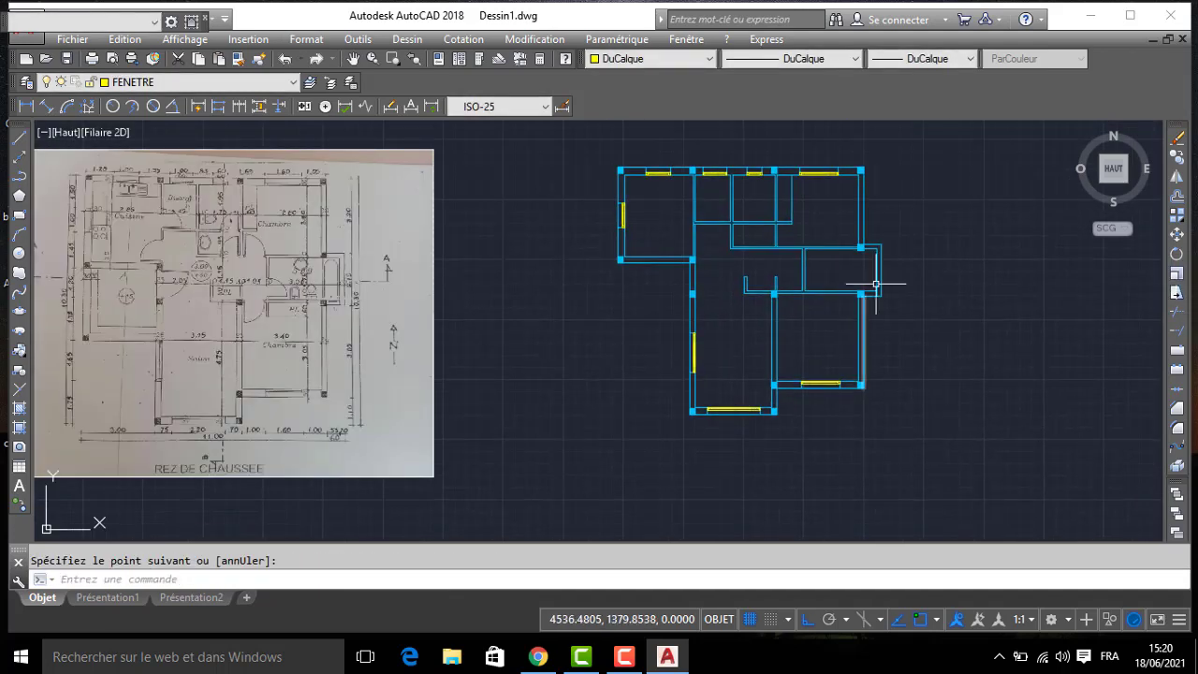
- Draw a window frame rectangle 10 deep in the south wall of the bathroom's east projection, between the column and the east wall
scroll(874, 308, up, 5)
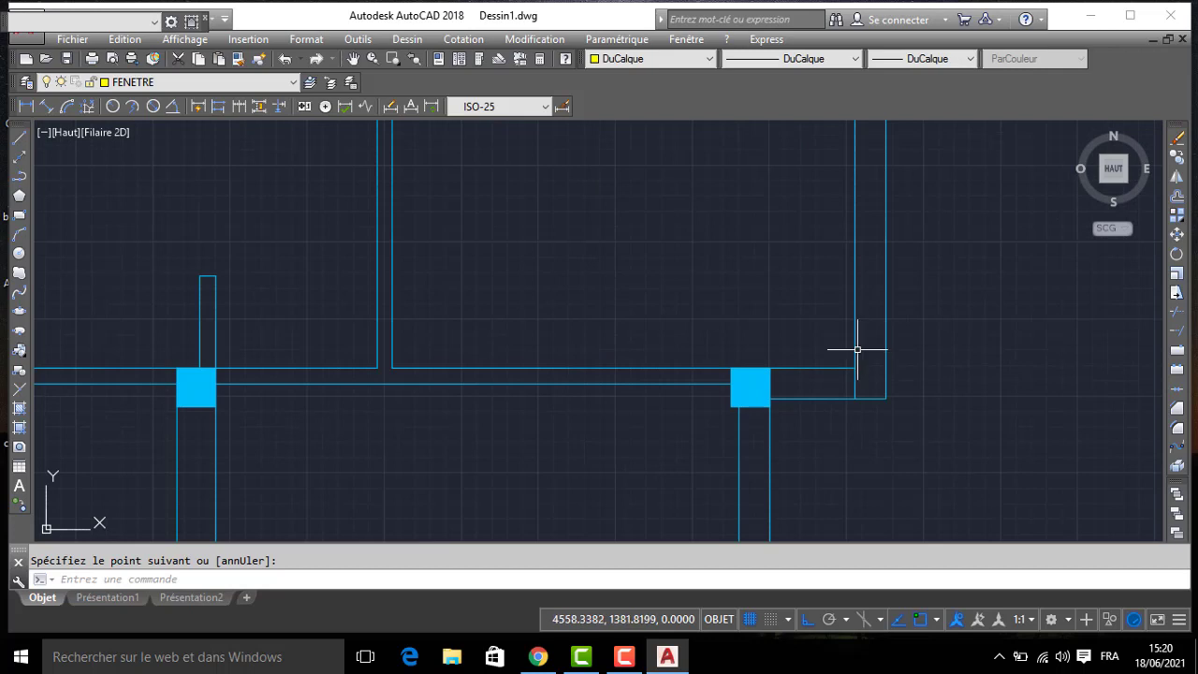
key(Return)
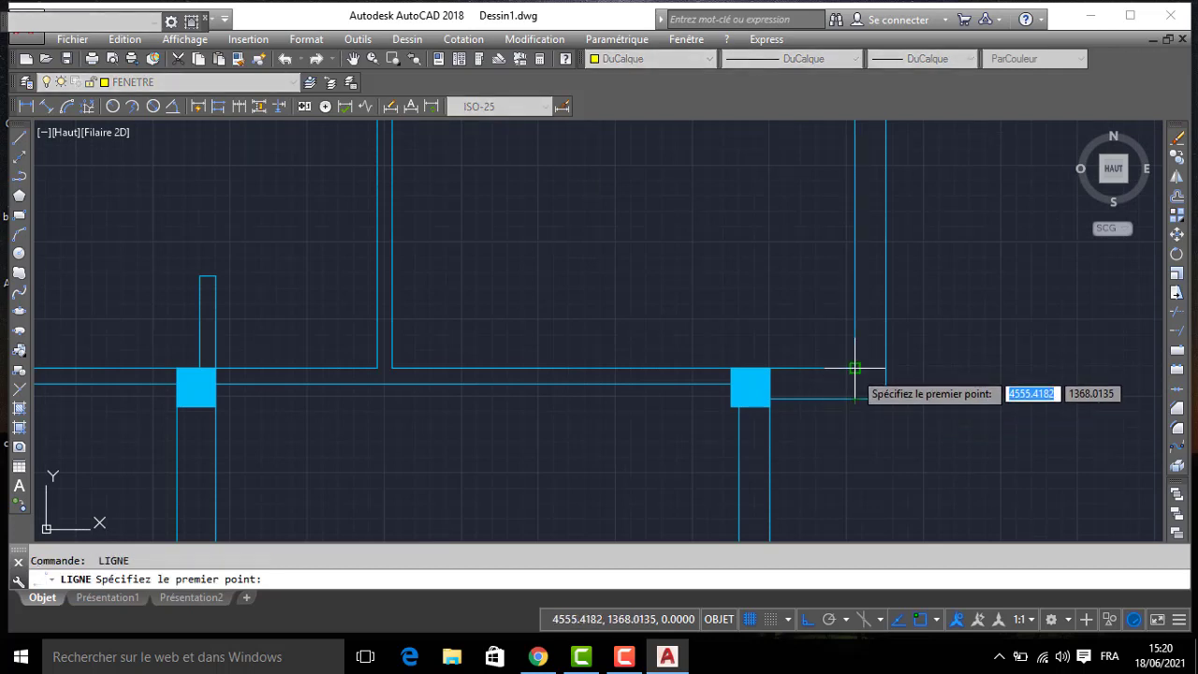
click(855, 368)
text(10)
key(Return)
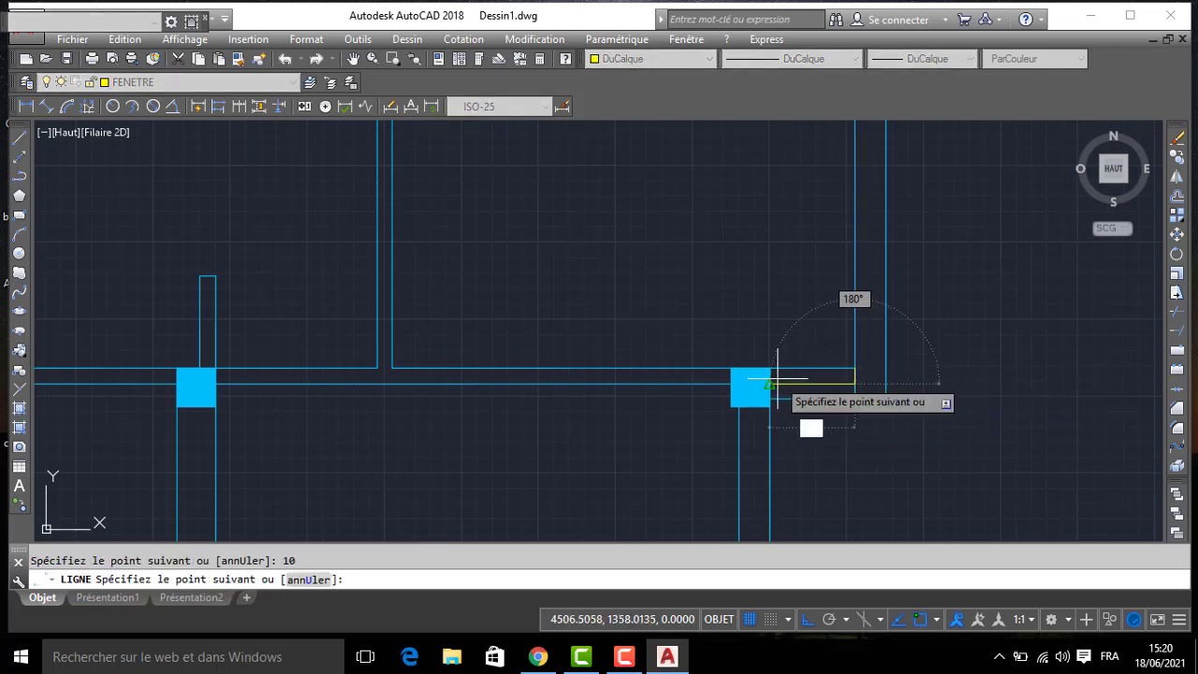
click(770, 380)
click(769, 369)
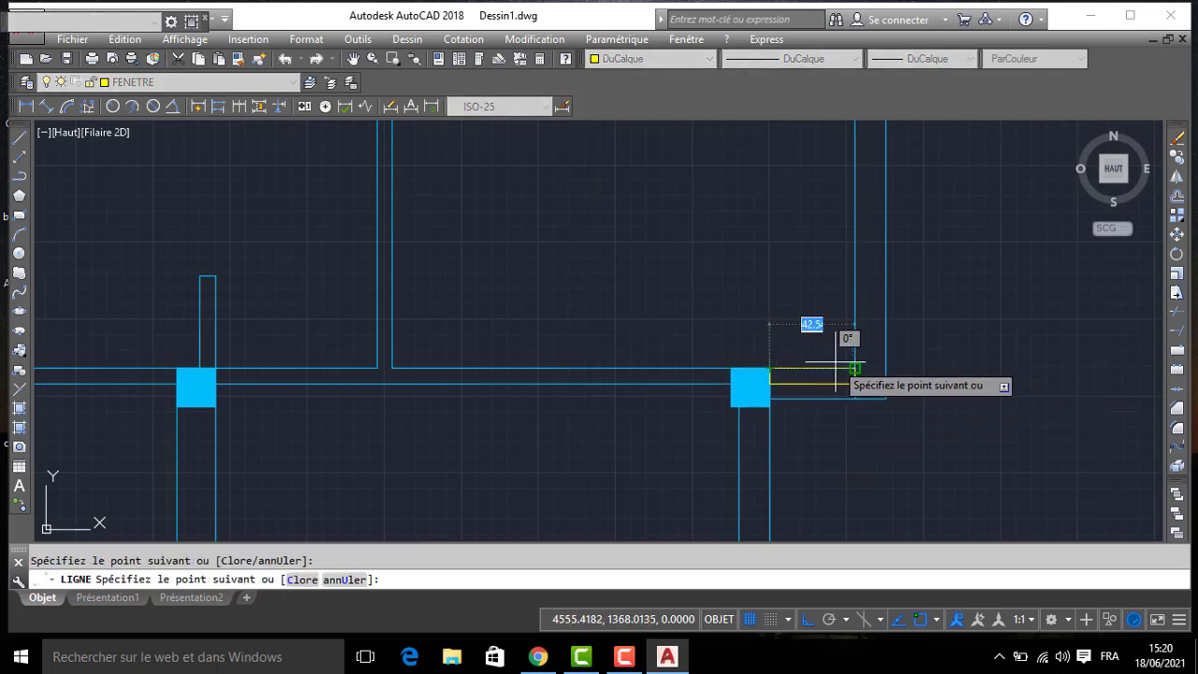
click(855, 368)
key(Return)
key(Return)
key(Return)
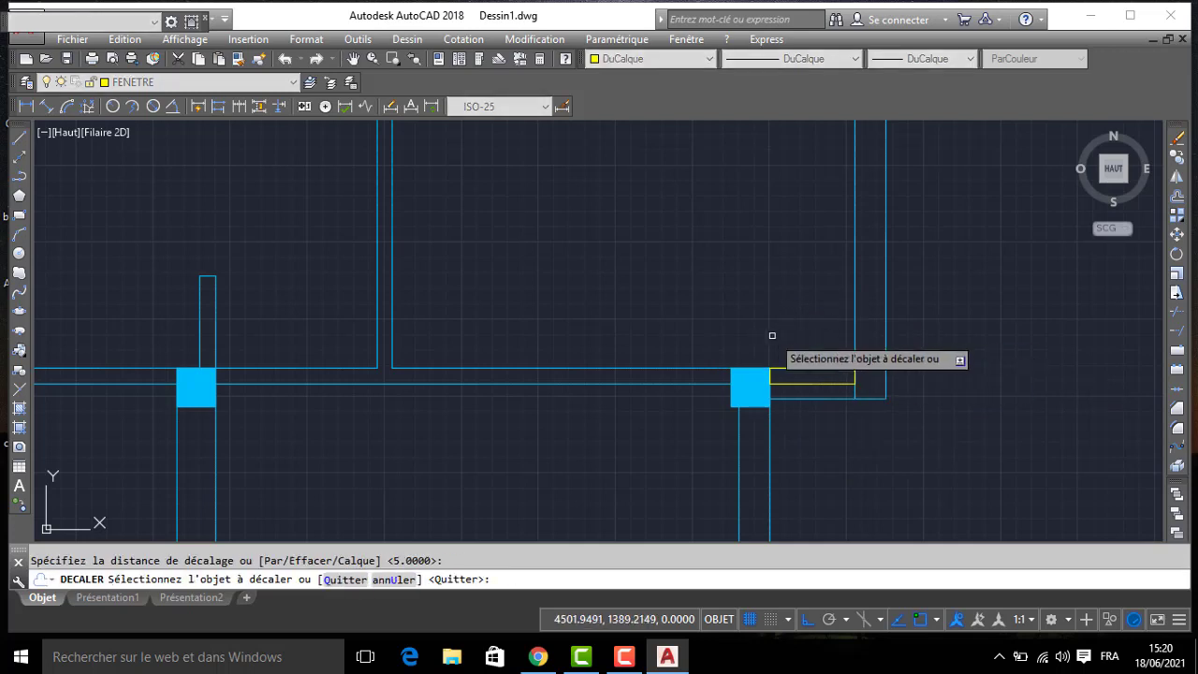
- Offset both short ends of the bathroom's window frame 5 inward
click(772, 375)
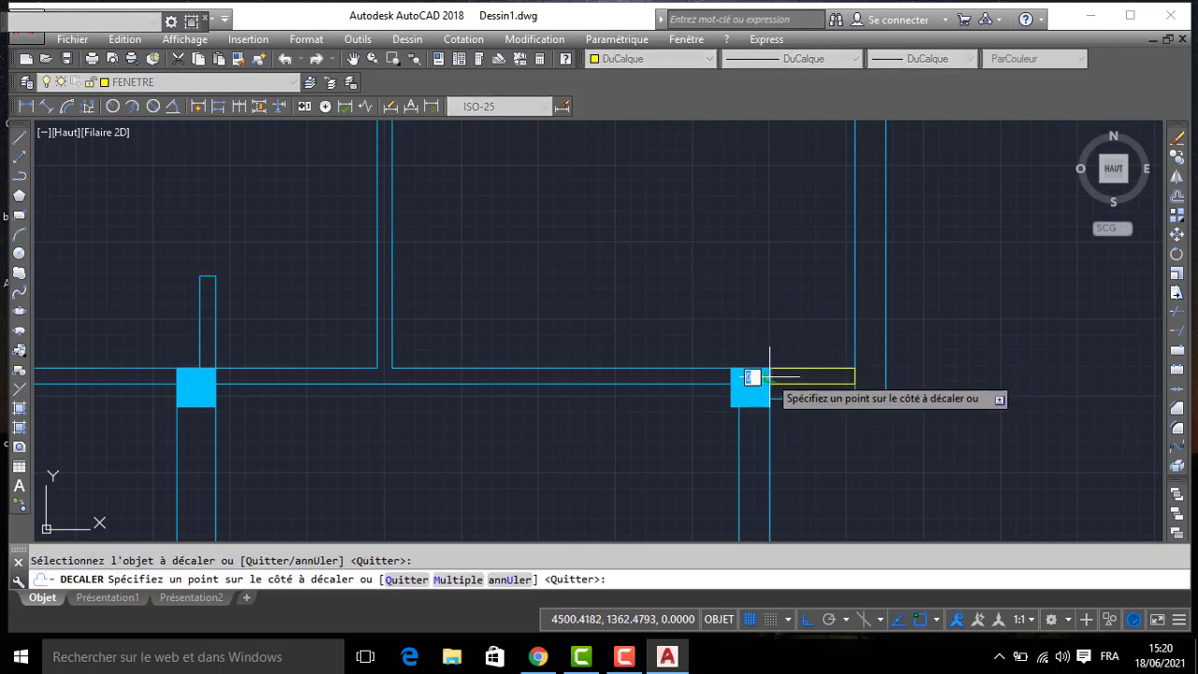
click(852, 370)
click(791, 340)
key(Return)
key(Return)
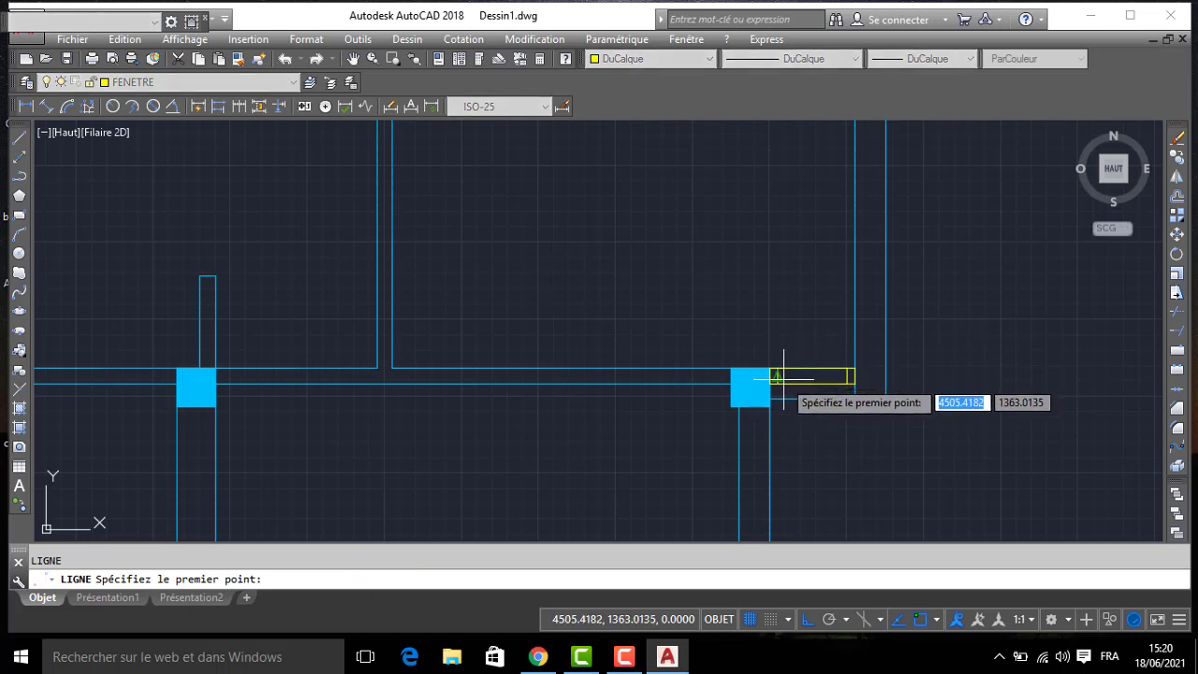
- Draw the glazing line between the midpoints of the offset end lines in the bathroom's window
click(774, 374)
scroll(782, 320, down, 5)
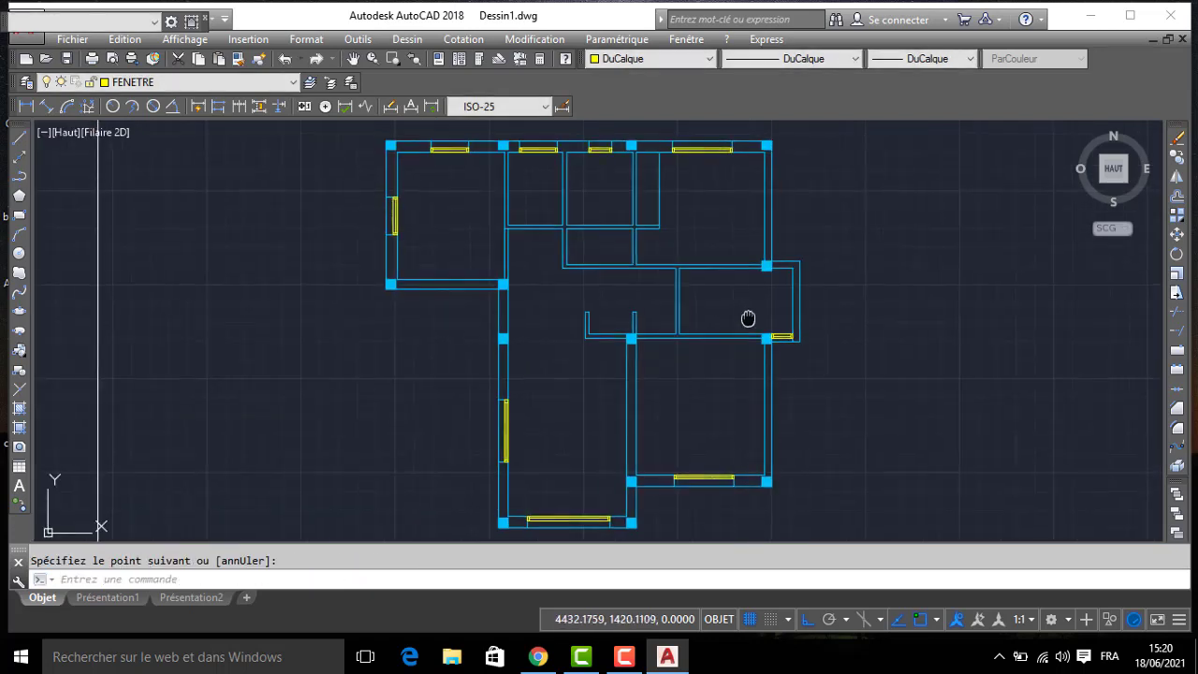
- On layer MUR, draw a door jamb line across the southeast bedroom's north wall, 10 east of its northwest column
click(167, 84)
click(99, 141)
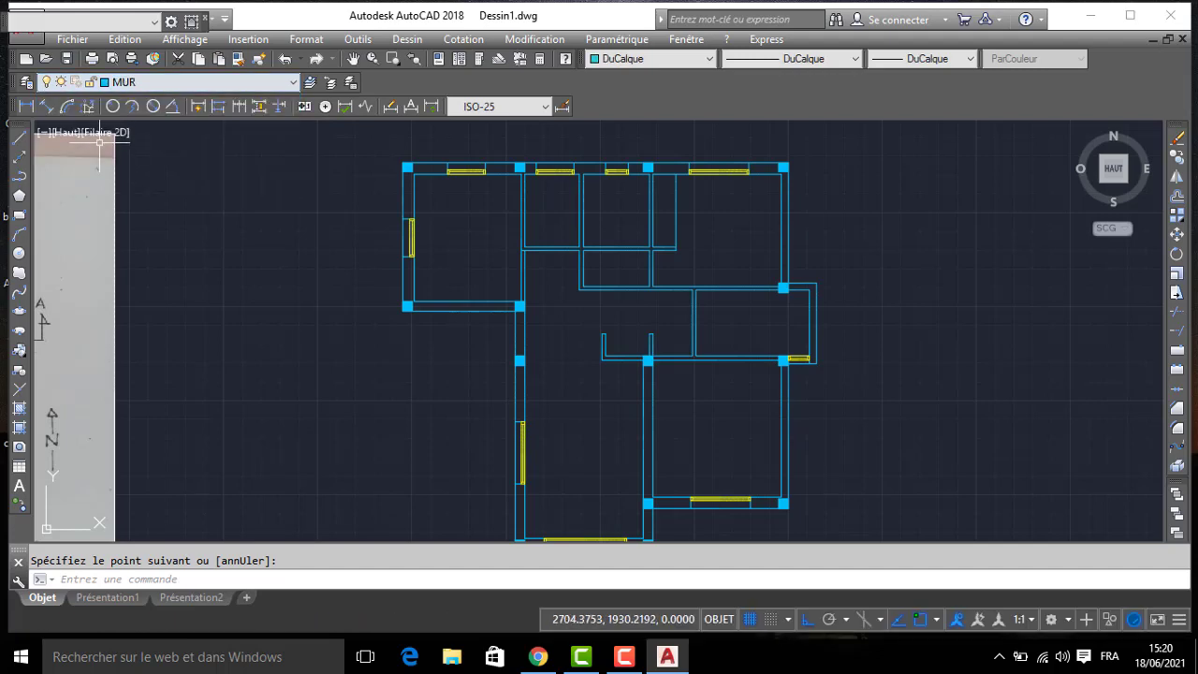
click(18, 141)
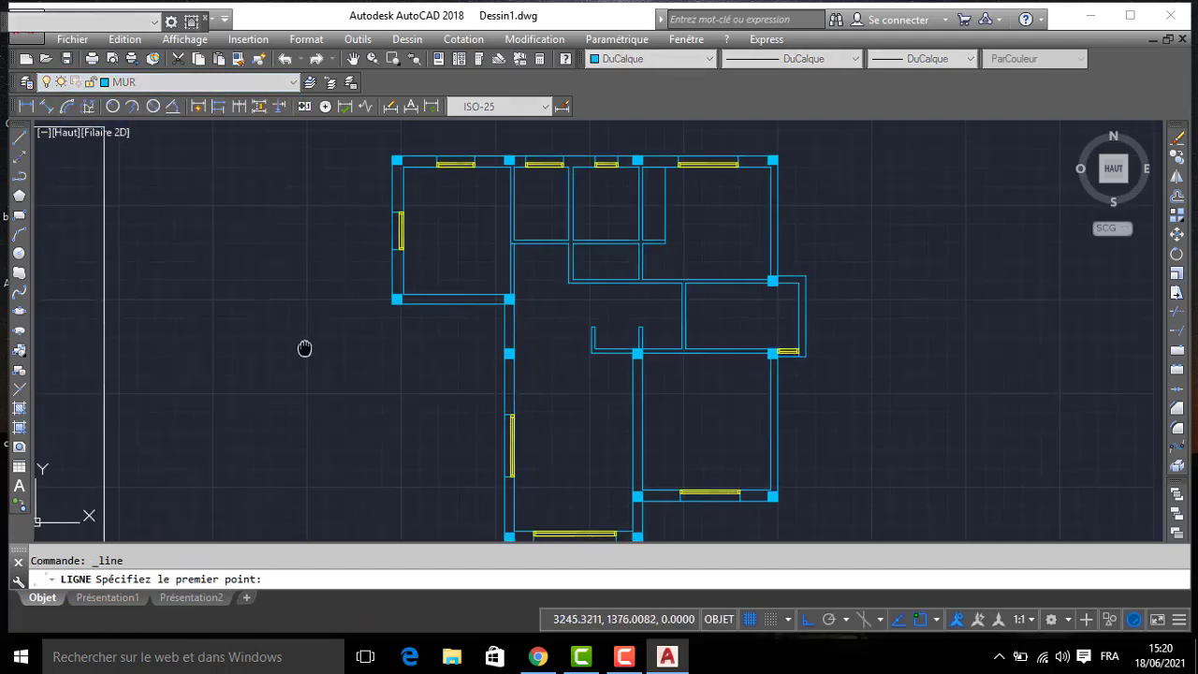
middle_drag(306, 347, 620, 322)
scroll(318, 265, up, 2)
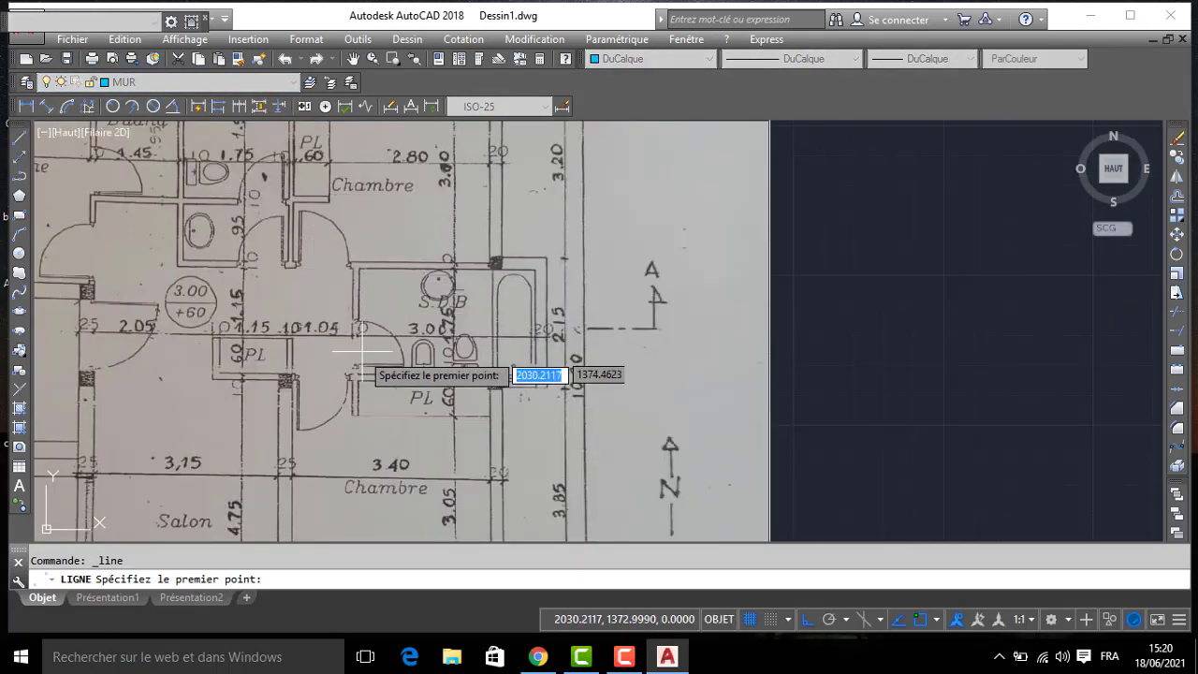
middle_drag(253, 248, 332, 245)
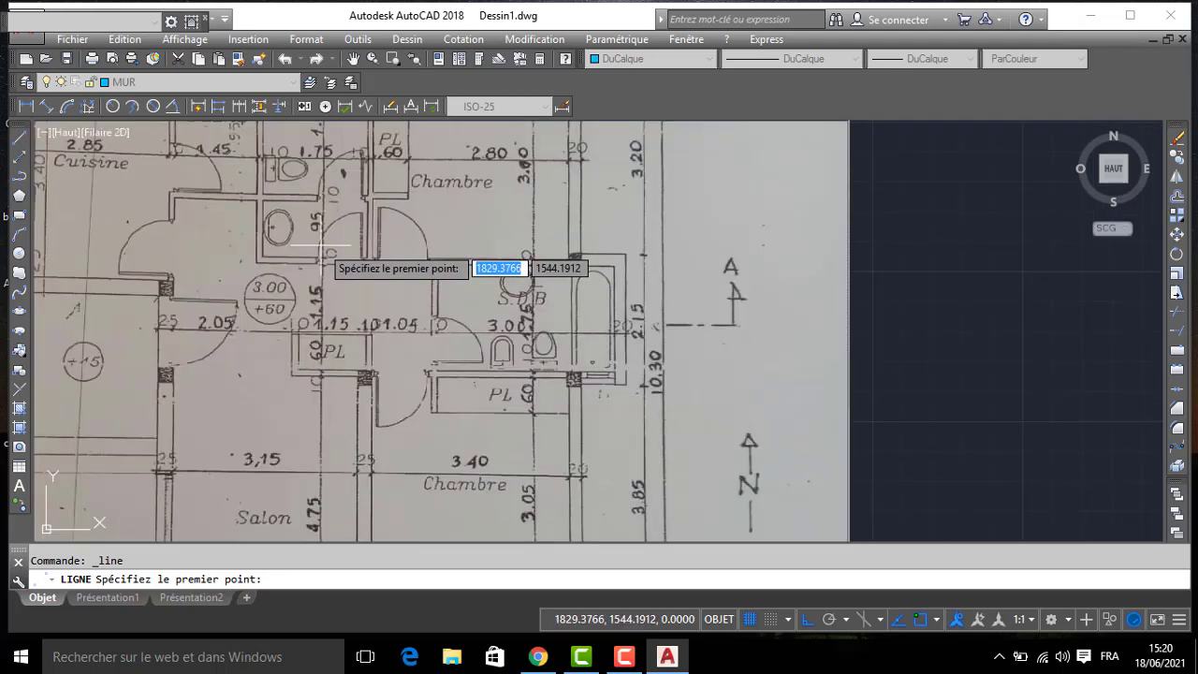
scroll(442, 276, down, 2)
middle_drag(847, 288, 538, 323)
scroll(539, 319, up, 10)
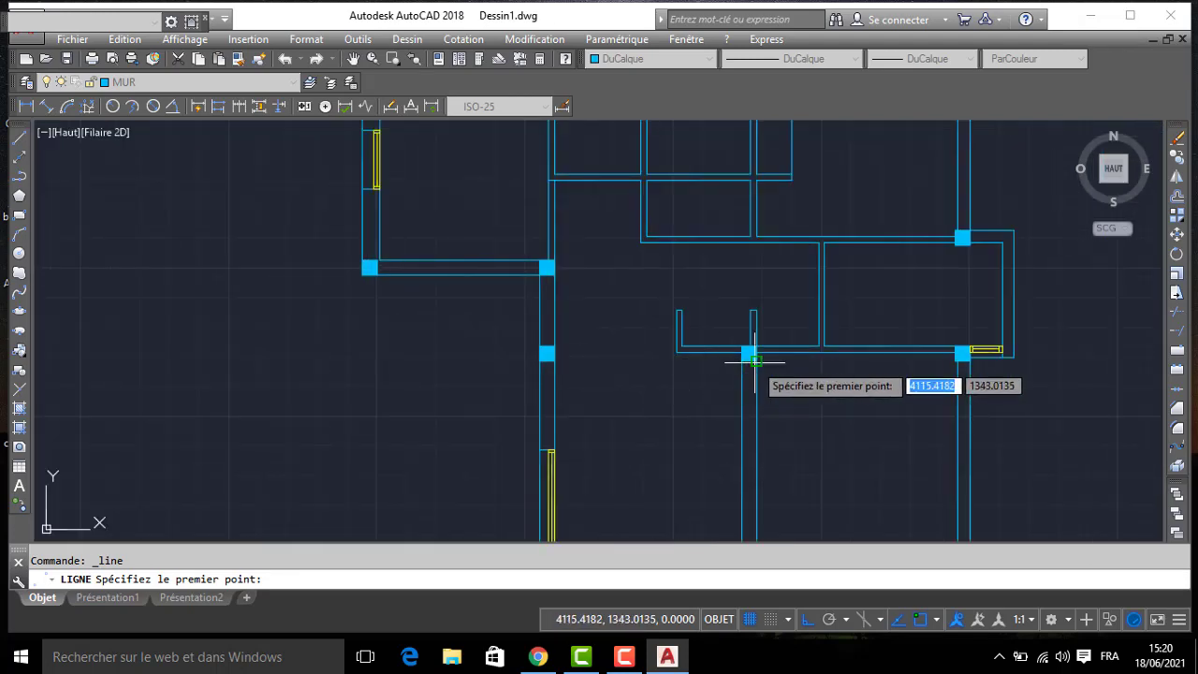
click(599, 306)
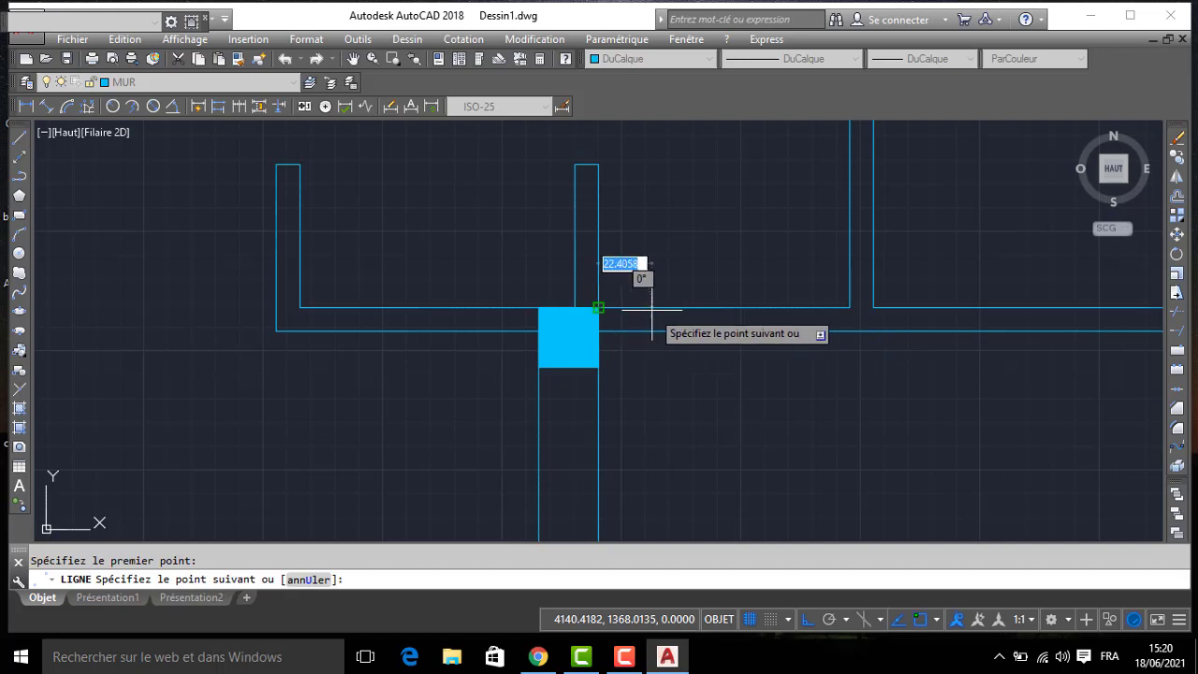
text(10)
key(Return)
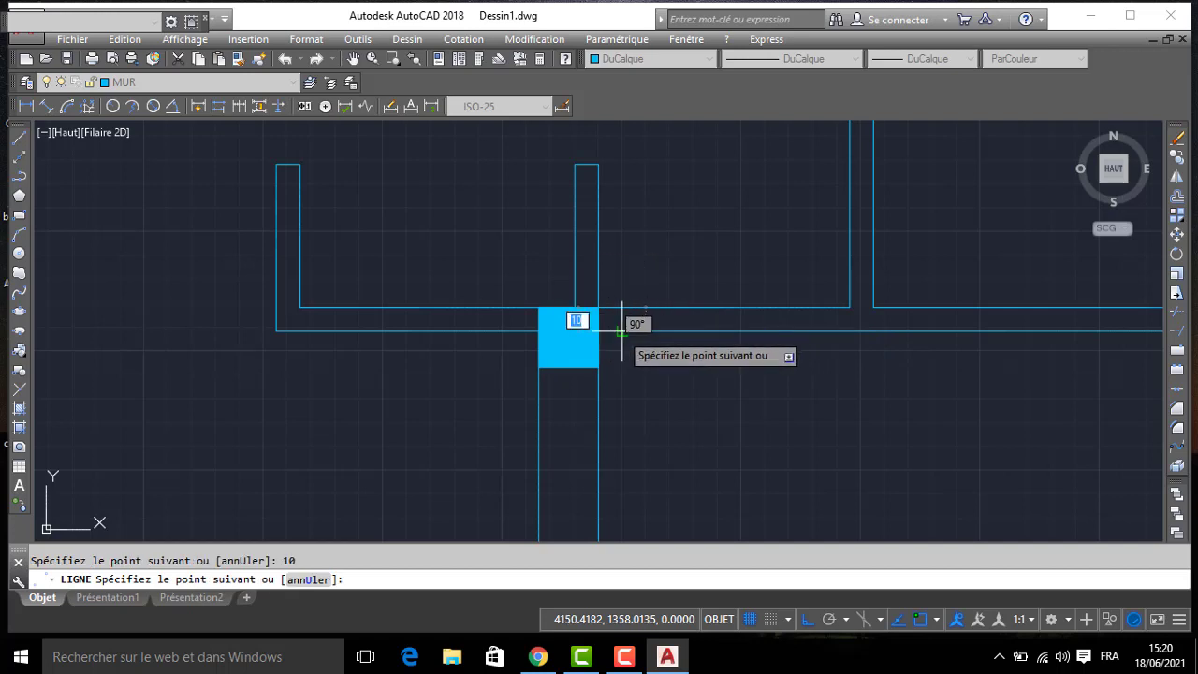
click(622, 331)
key(Return)
- Offset the jamb line in the southeast bedroom's north wall 90 to the east to mark the door opening
text(DC)
key(Return)
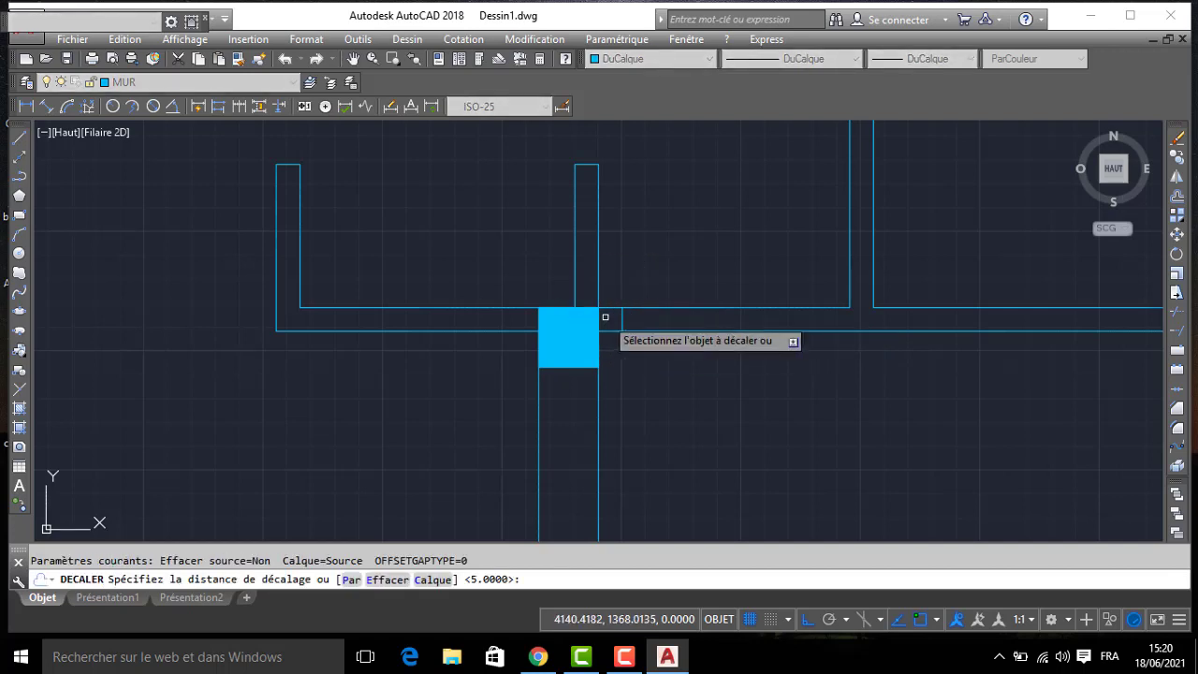
click(622, 316)
click(824, 409)
scroll(784, 348, down, 2)
middle_drag(778, 297, 768, 376)
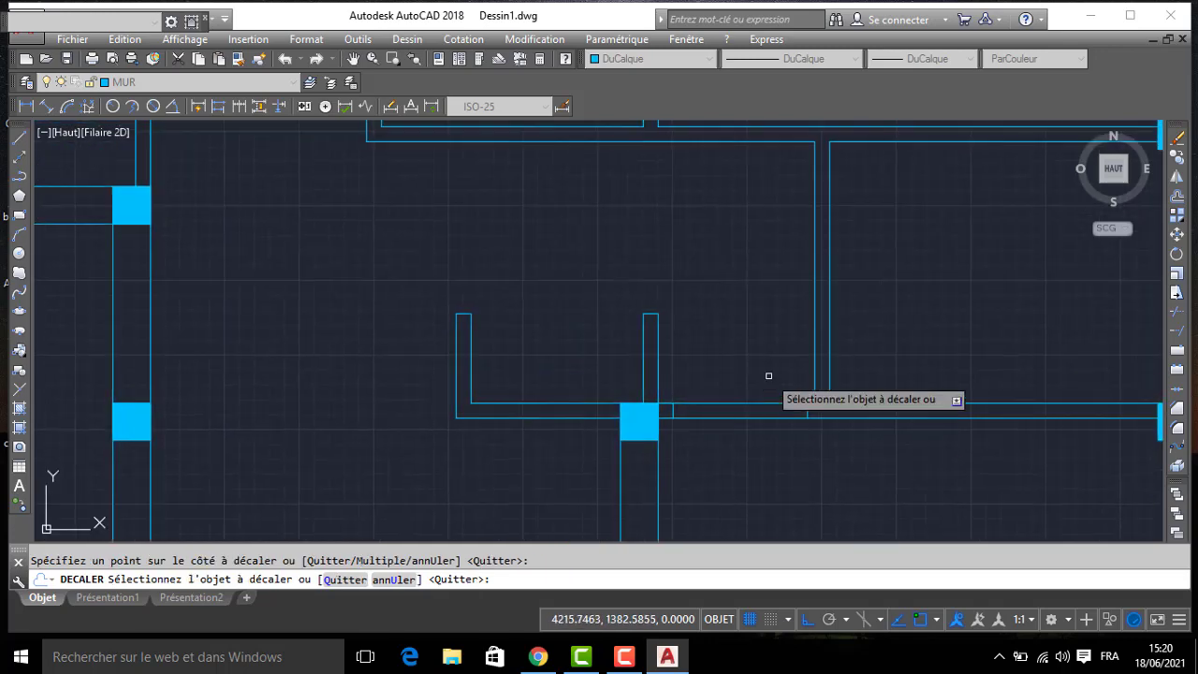
scroll(767, 352, down, 6)
middle_drag(294, 332, 737, 286)
key(Return)
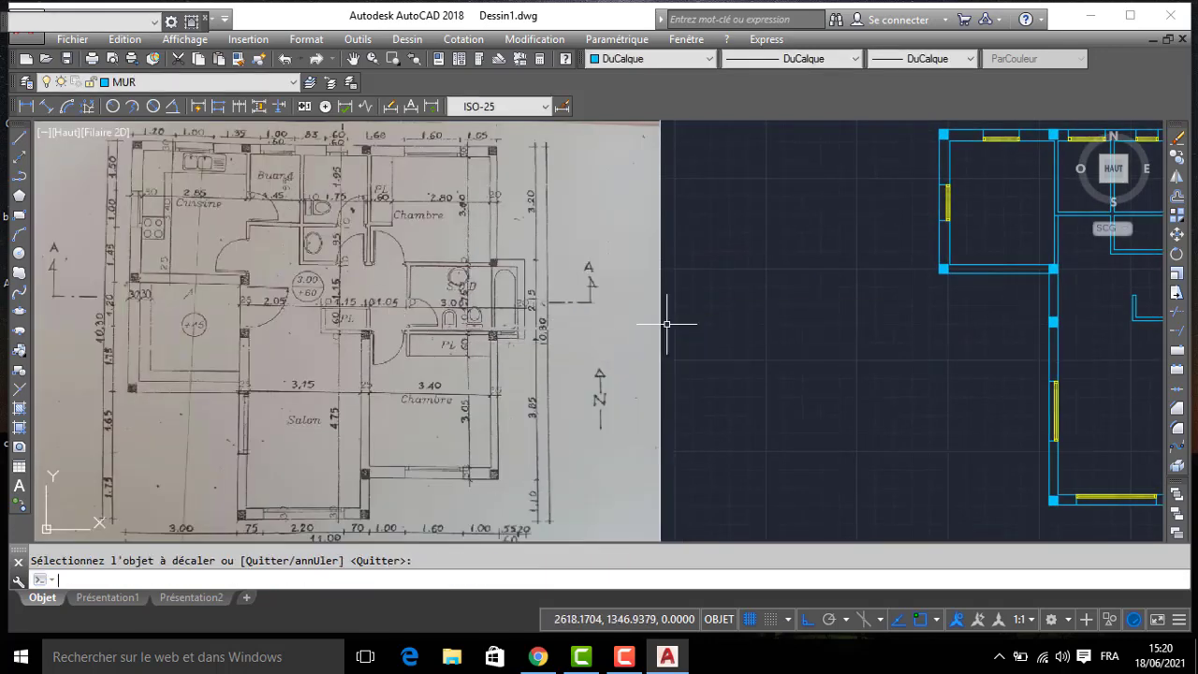
- Draw a 10-long door jamb line across the bathroom's west wall, 10 above the room's inner southwest corner
text(L)
key(Return)
scroll(721, 347, up, 2)
scroll(567, 431, up, 4)
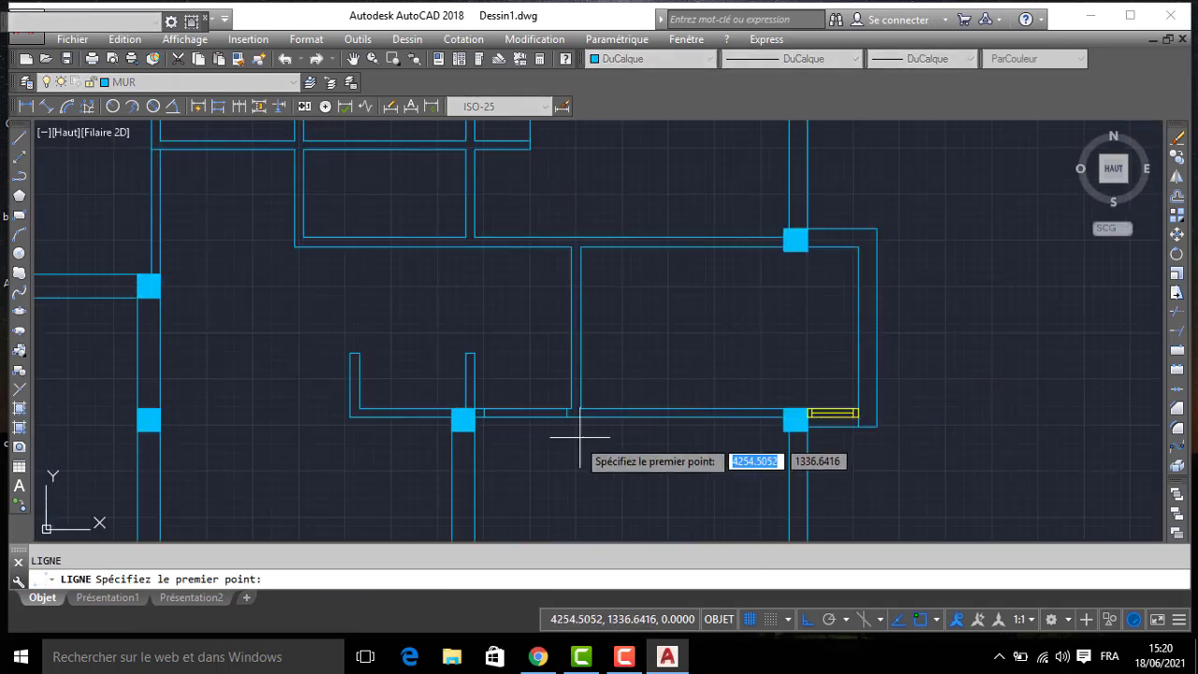
click(588, 404)
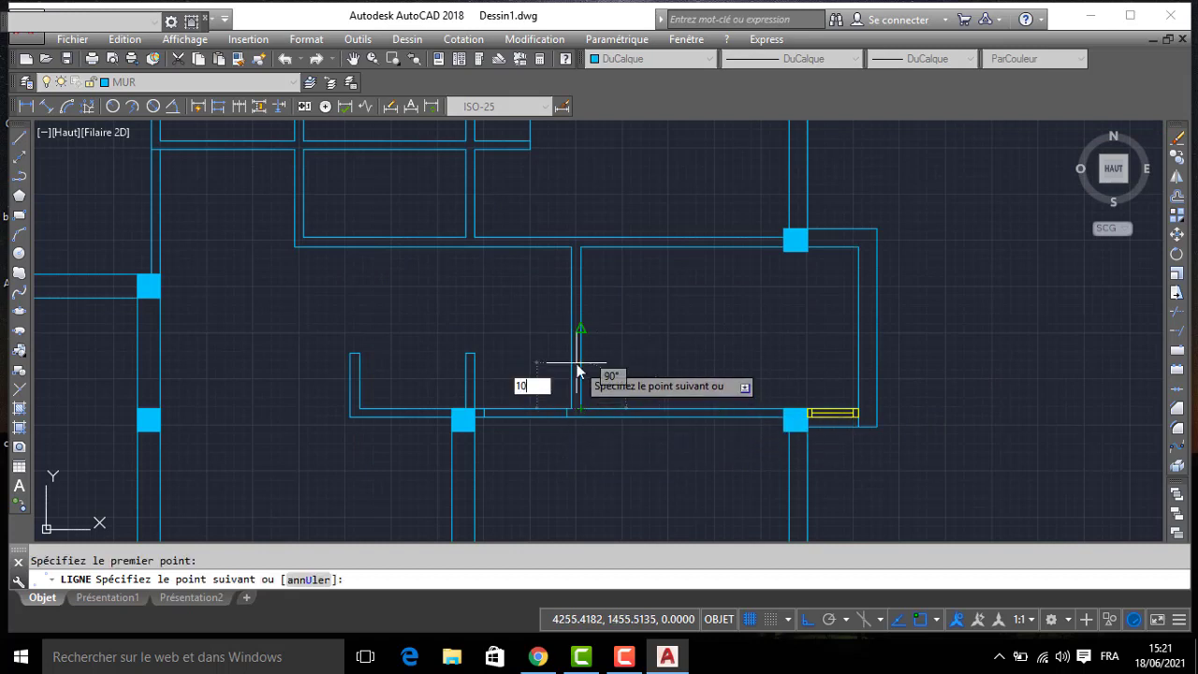
key(Return)
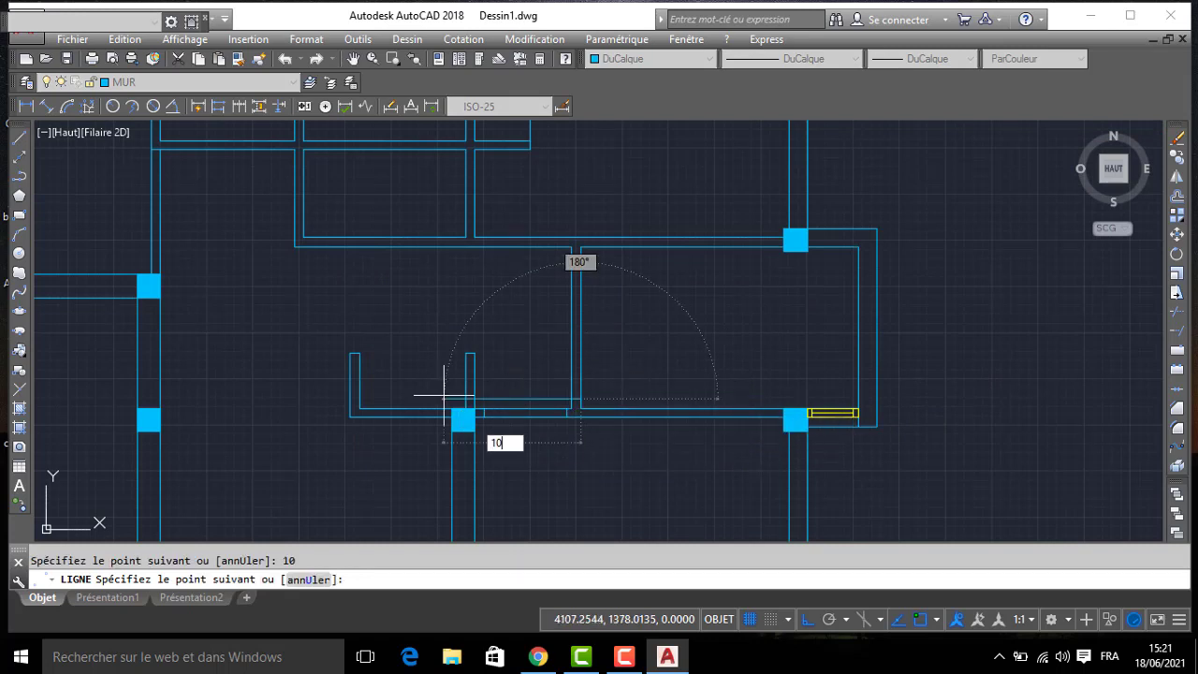
text(10)
key(Return)
key(Return)
- Offset the jamb line in the bathroom's west wall 80 to the north to mark the door opening
text(D)
key(Return)
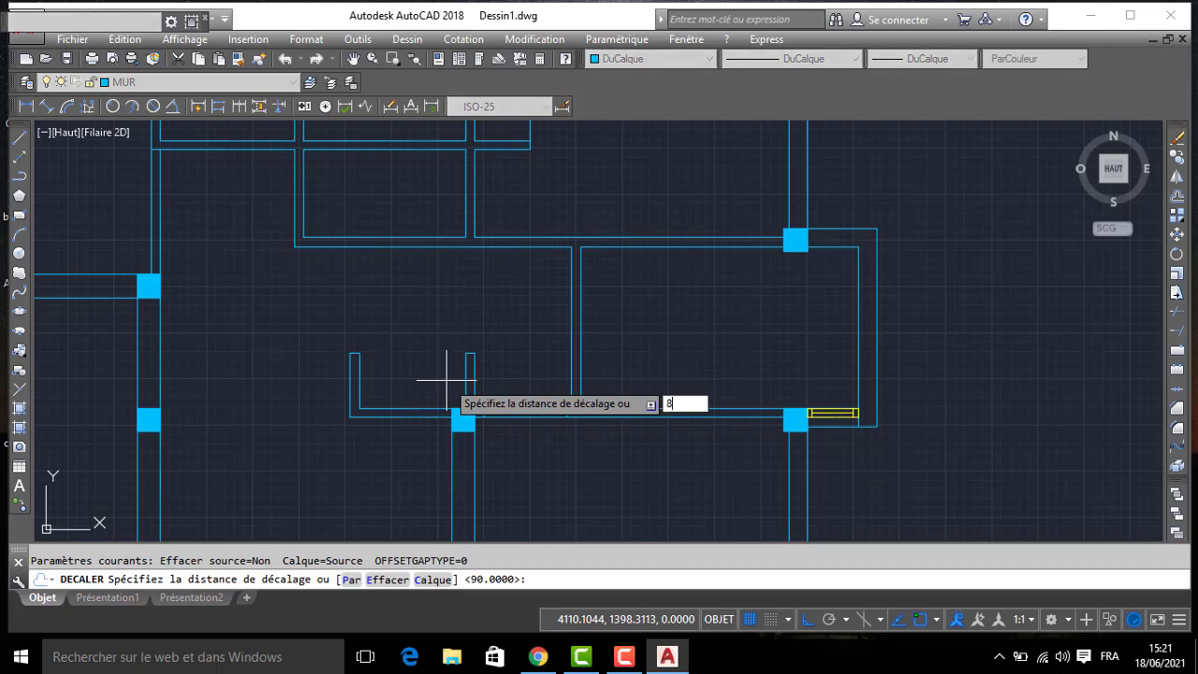
key(Return)
click(578, 399)
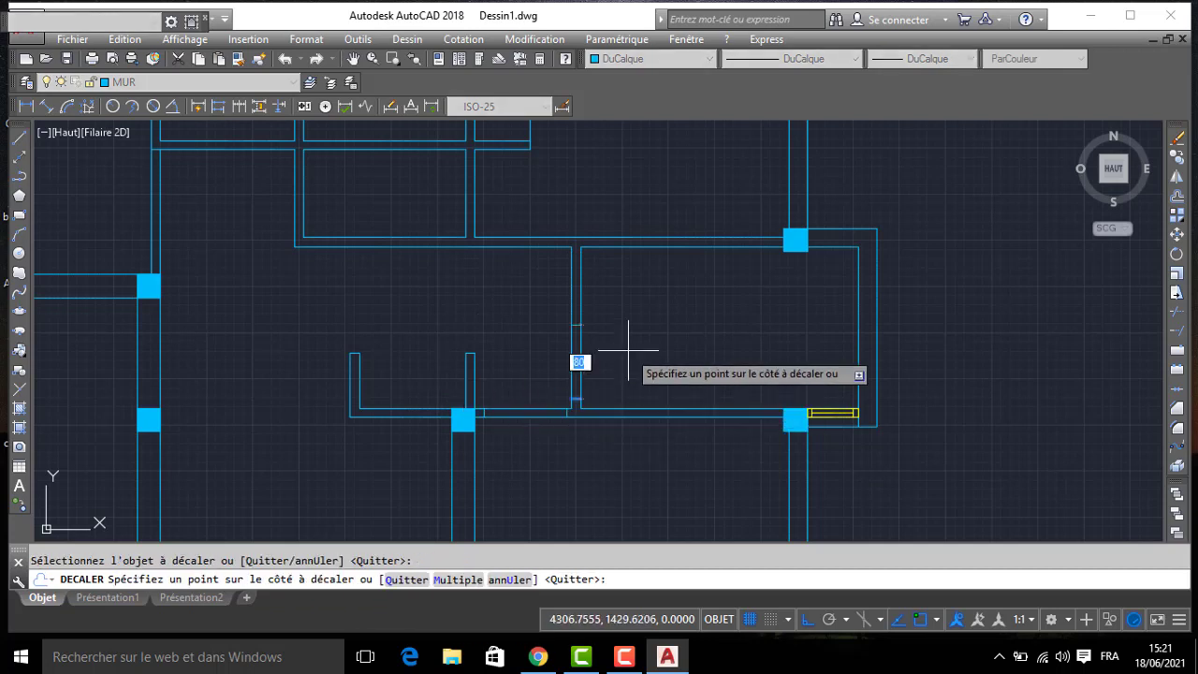
click(628, 350)
key(Return)
- Start a door jamb line from the inner southeast corner of the small washbasin room
middle_drag(528, 303, 611, 384)
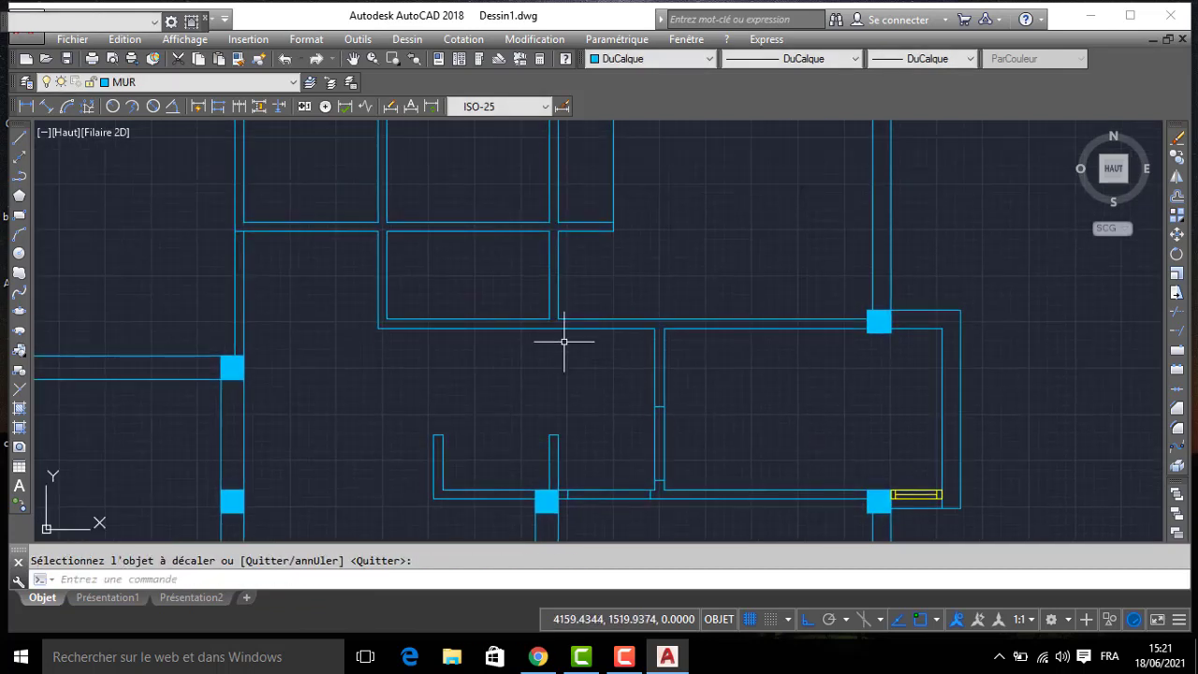
text(L)
key(Return)
middle_drag(517, 284, 548, 289)
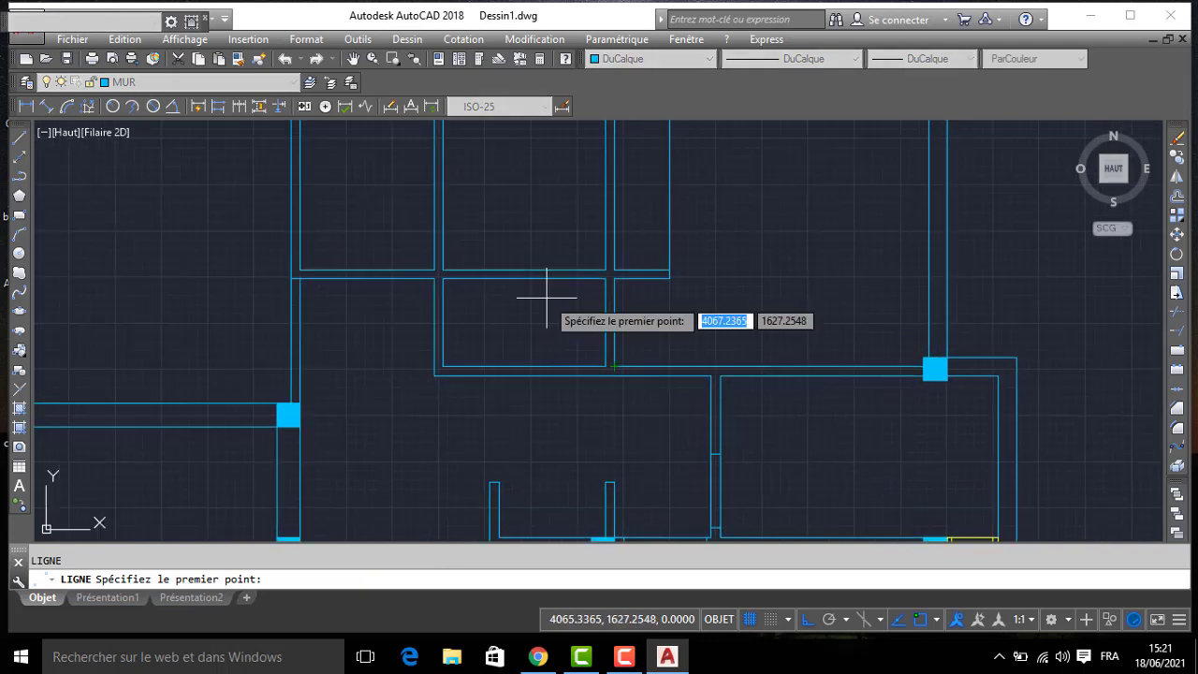
click(609, 366)
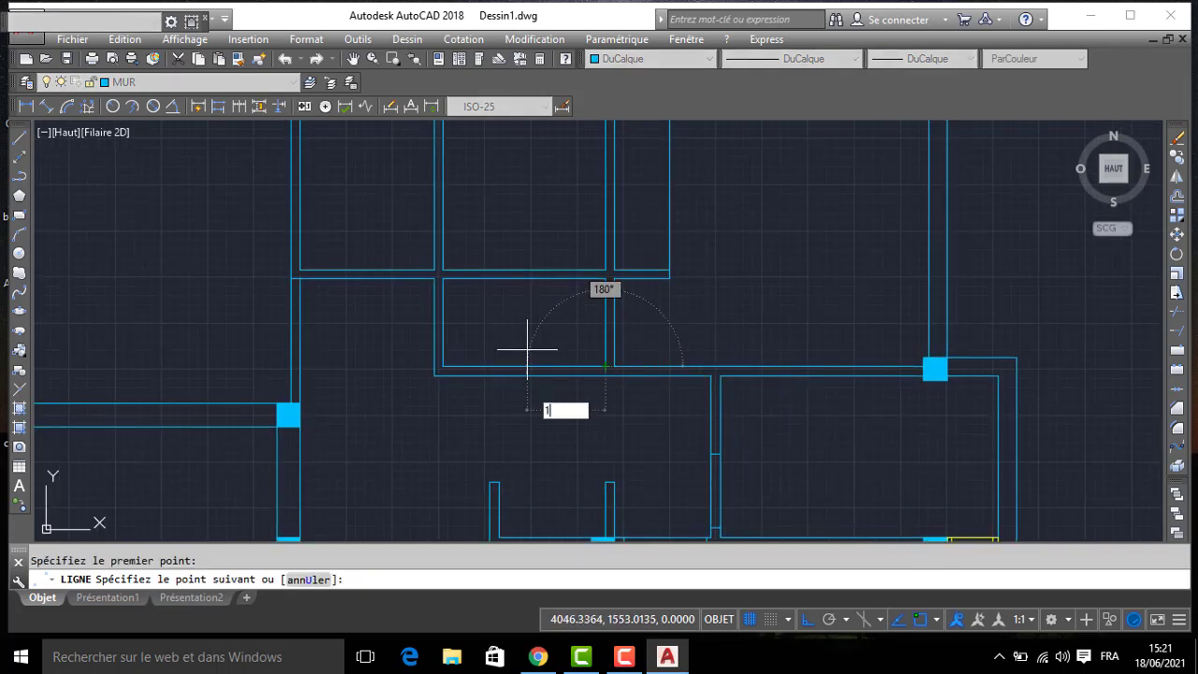
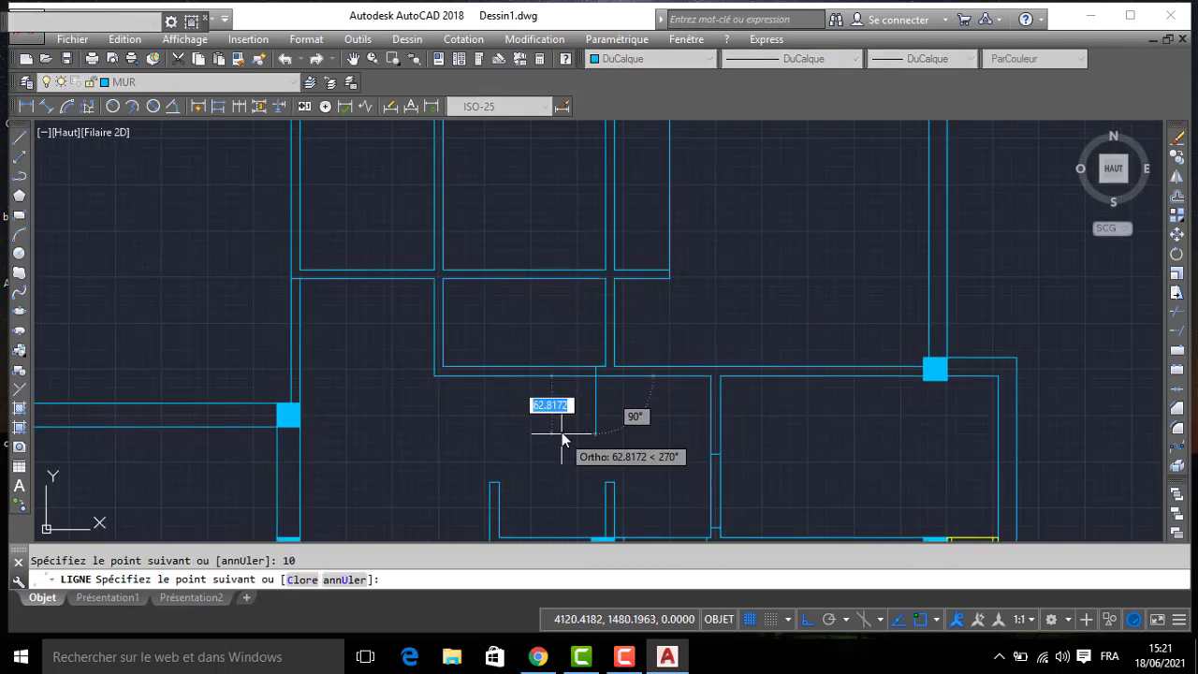
- Offset the jamb line in the small washbasin room's south wall 80 to the west to mark the door opening
key(Return)
text(DC)
key(Return)
key(Return)
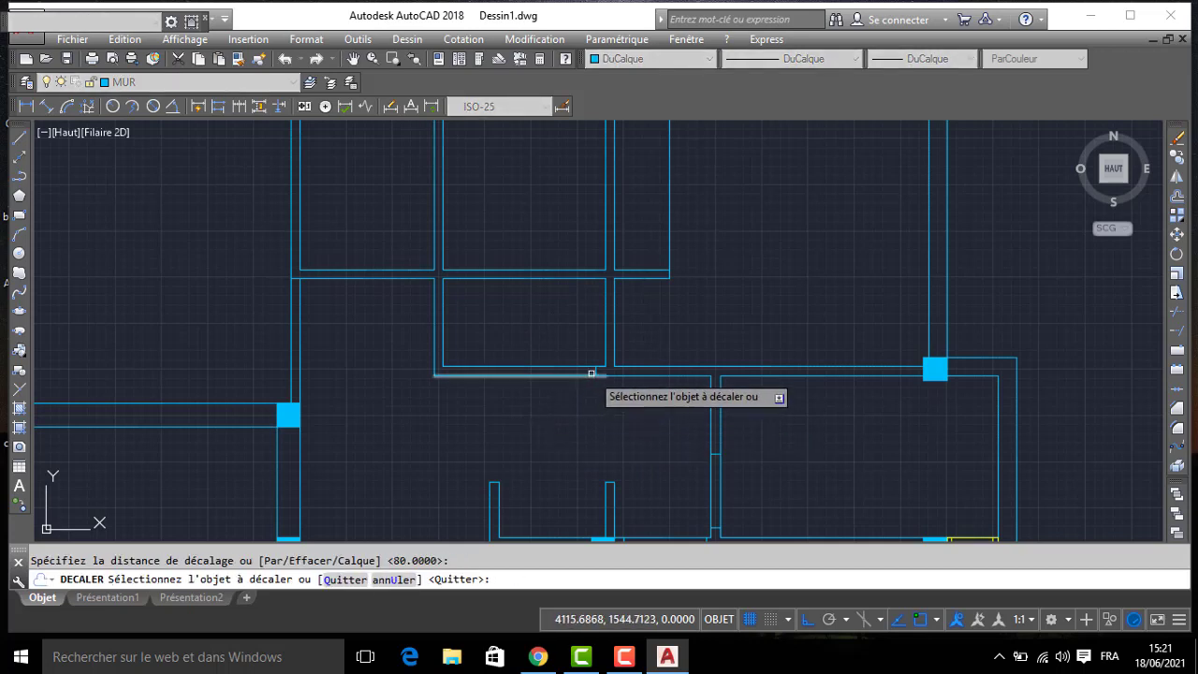
click(585, 367)
click(524, 392)
- Copy both jamb lines of the washbasin room's south wall 105 straight north onto the room's north wall
click(516, 355)
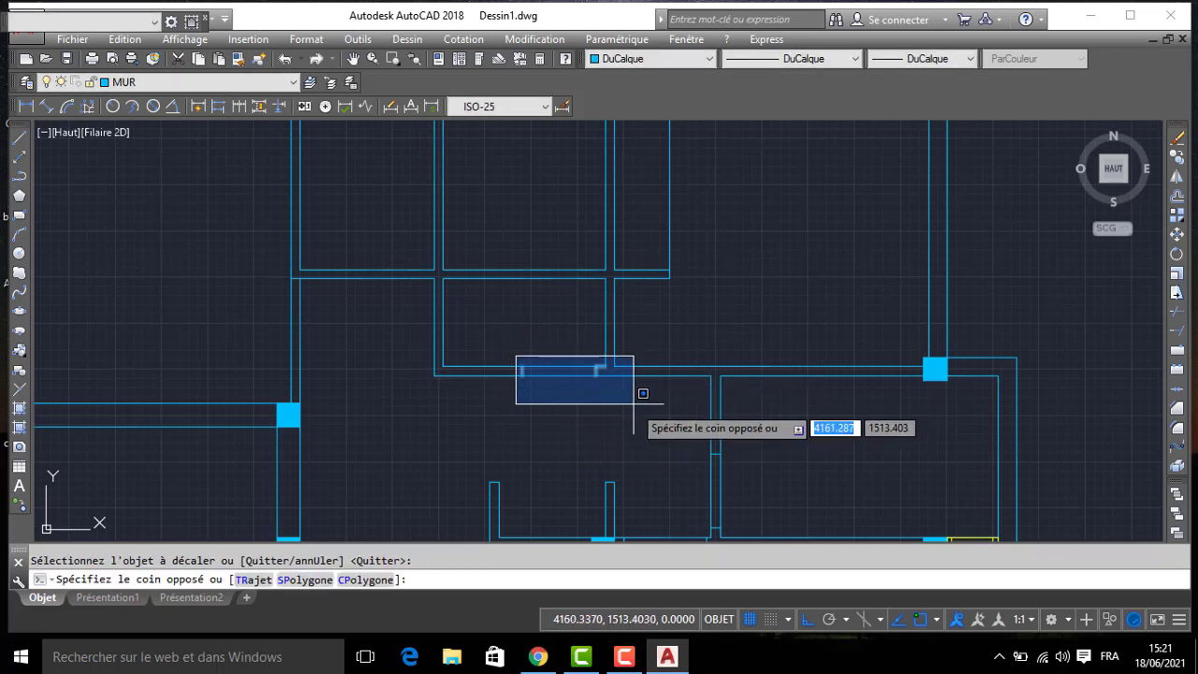
click(603, 400)
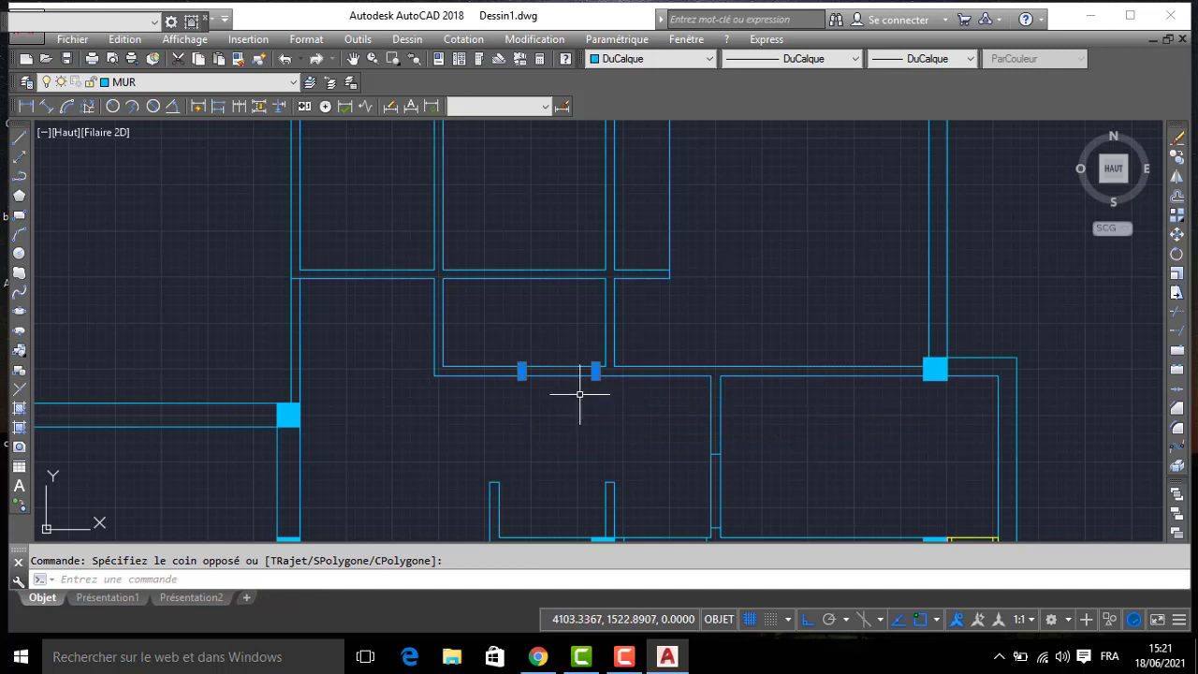
text(CP)
key(Return)
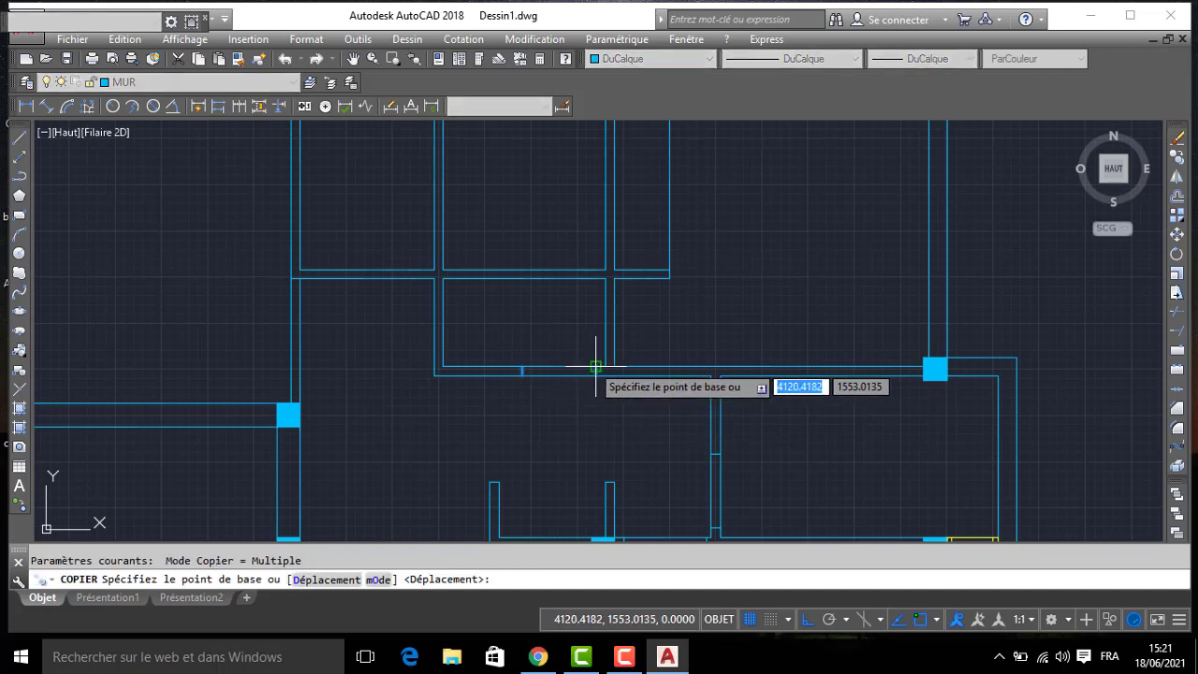
click(595, 366)
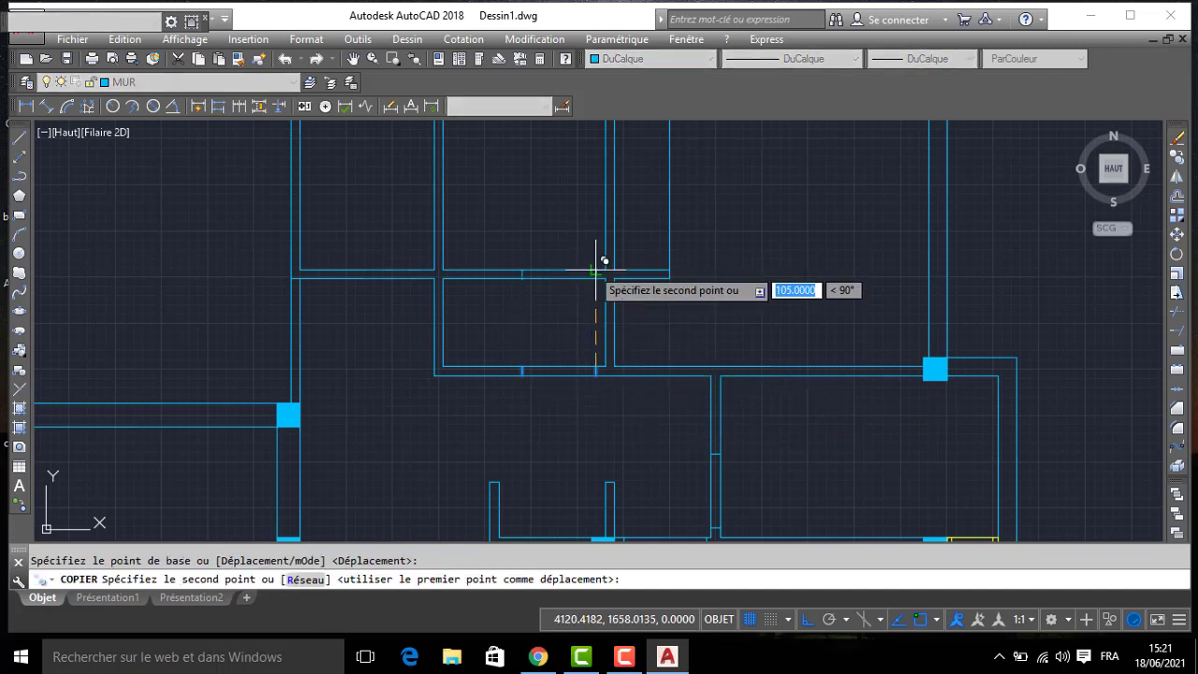
click(595, 270)
- Trim the washbasin room's north and south walls between their jamb lines to open both doorways
middle_drag(502, 308, 585, 308)
text(A)
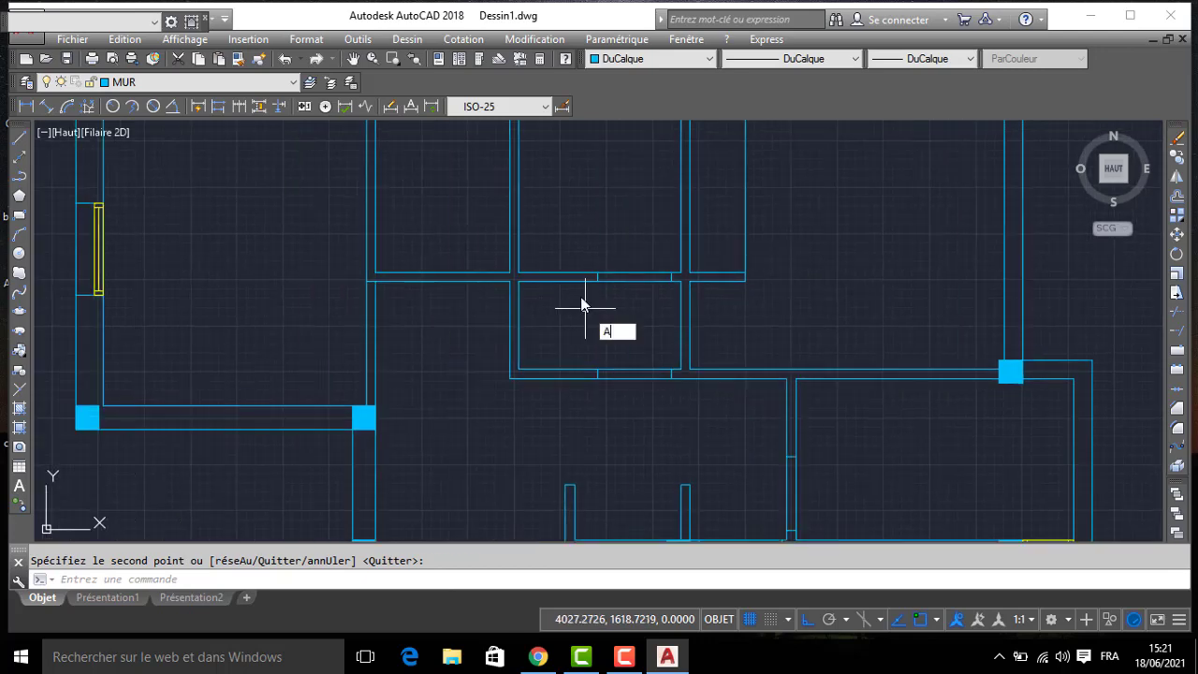
text(J)
key(Return)
key(Return)
click(633, 230)
click(617, 401)
- Trim the bathroom's west wall and the southeast bedroom's north wall between their jamb lines to open the doorways
middle_drag(733, 473, 686, 322)
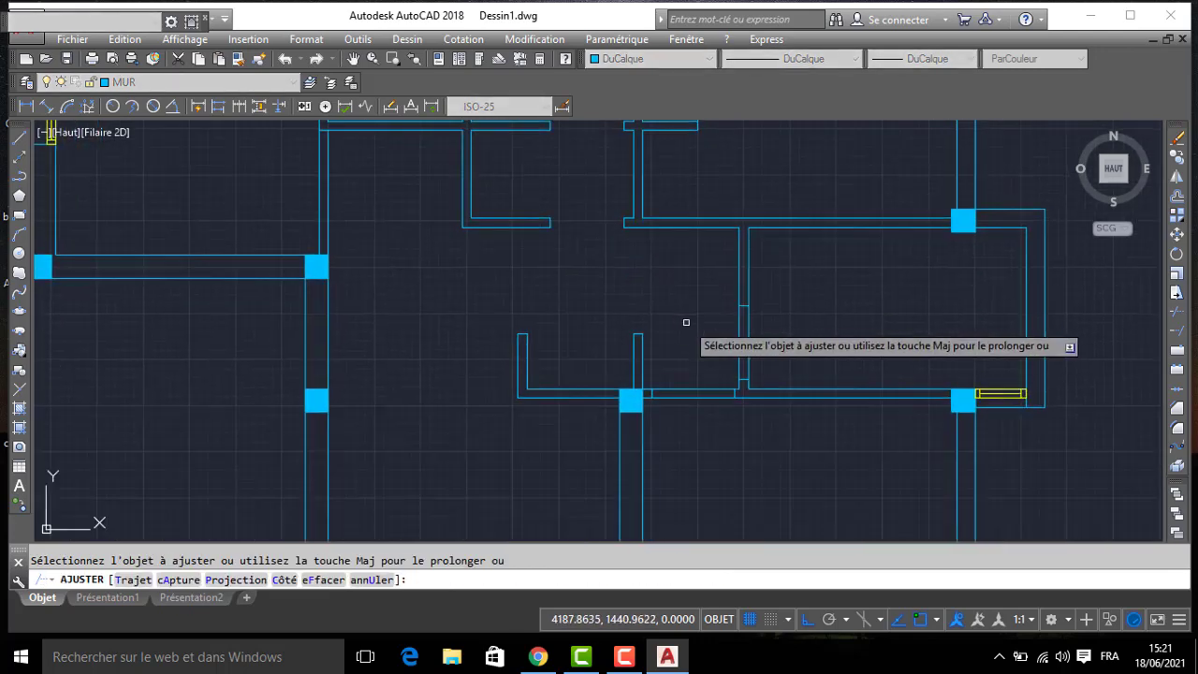
click(758, 339)
click(702, 367)
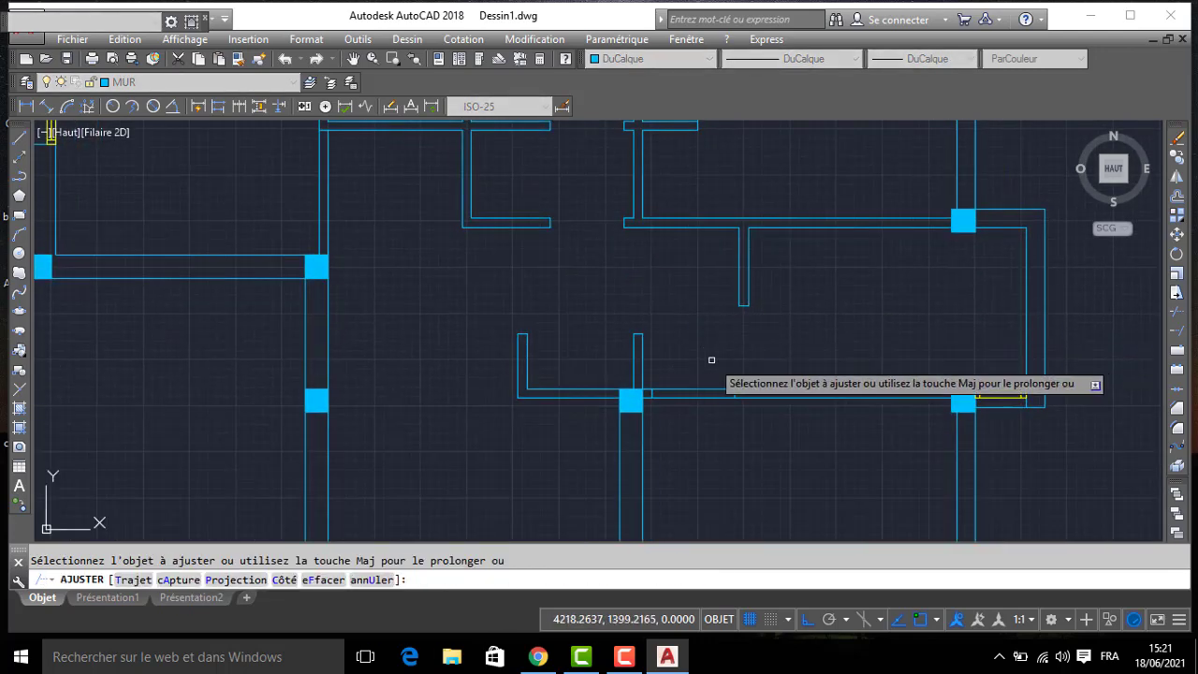
click(701, 365)
click(675, 417)
key(Return)
- Draw a door jamb line across the kitchen's east wall, 10 above the room's inner southeast corner at the column
scroll(533, 333, down, 2)
middle_drag(533, 340, 655, 369)
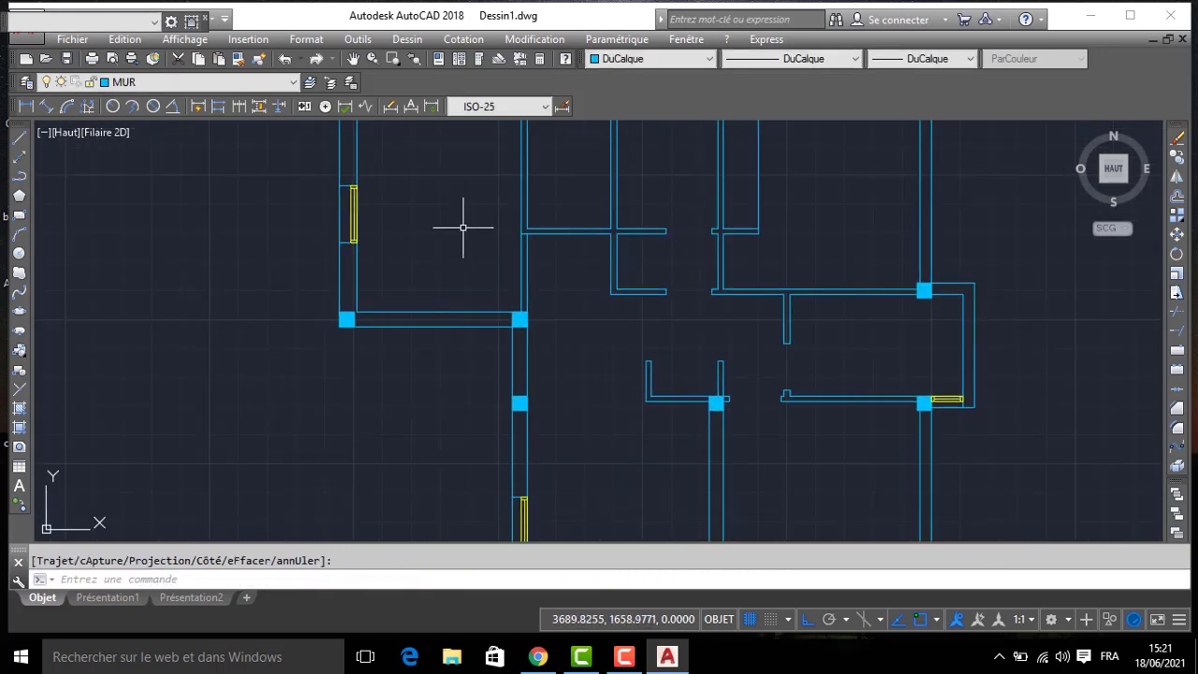
scroll(514, 295, down, 4)
middle_drag(515, 299, 651, 302)
scroll(151, 312, up, 4)
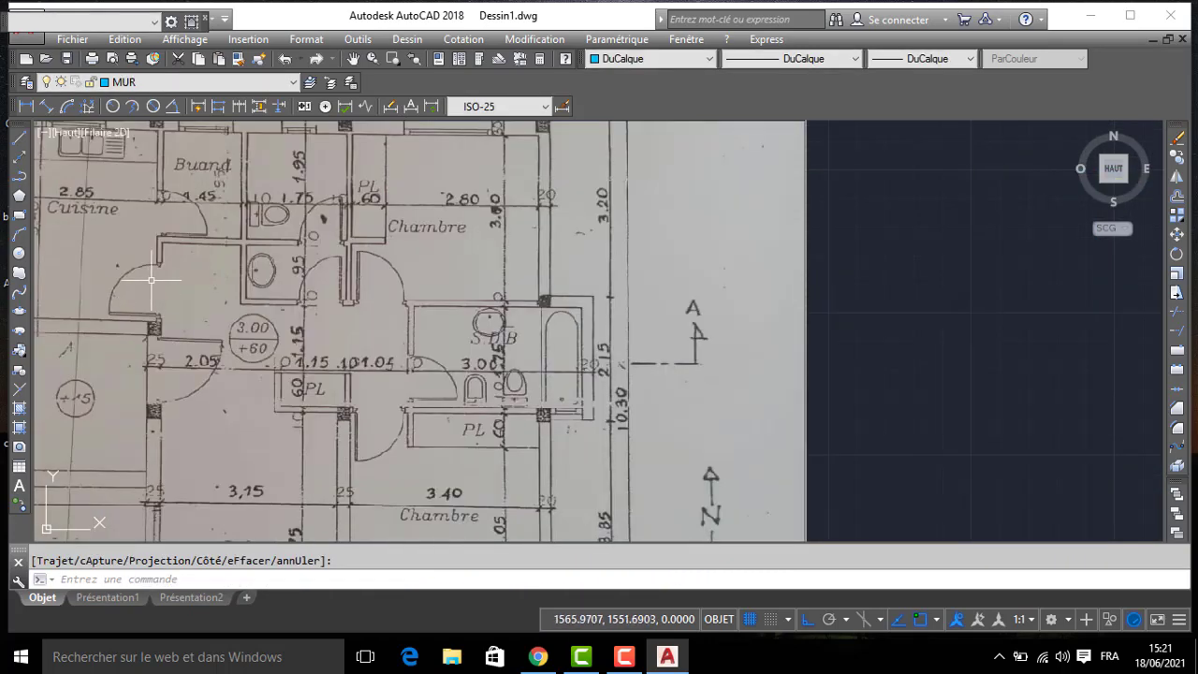
key(Return)
scroll(412, 253, down, 5)
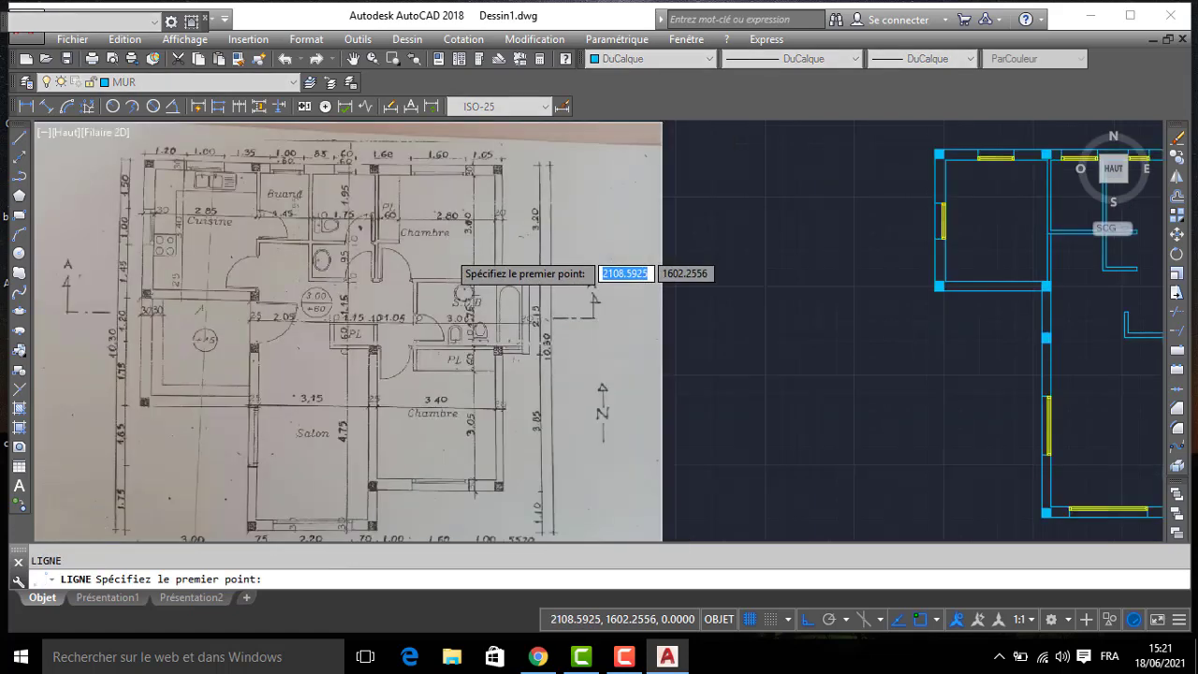
scroll(899, 197, up, 4)
scroll(660, 365, up, 4)
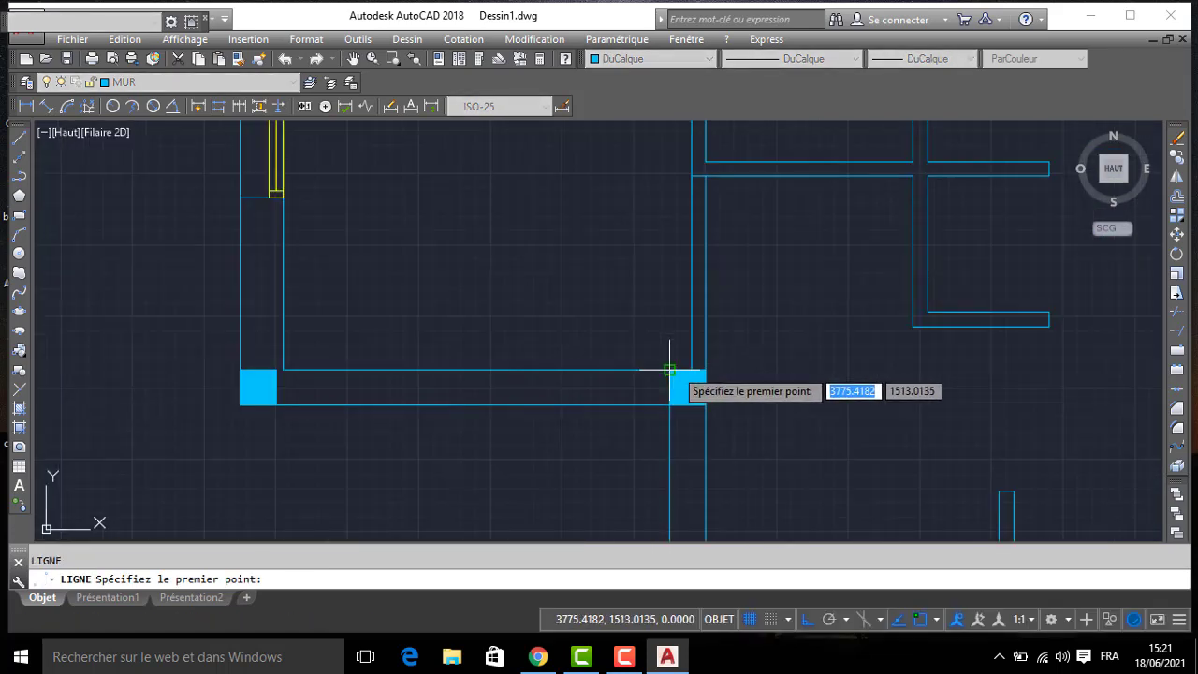
click(691, 371)
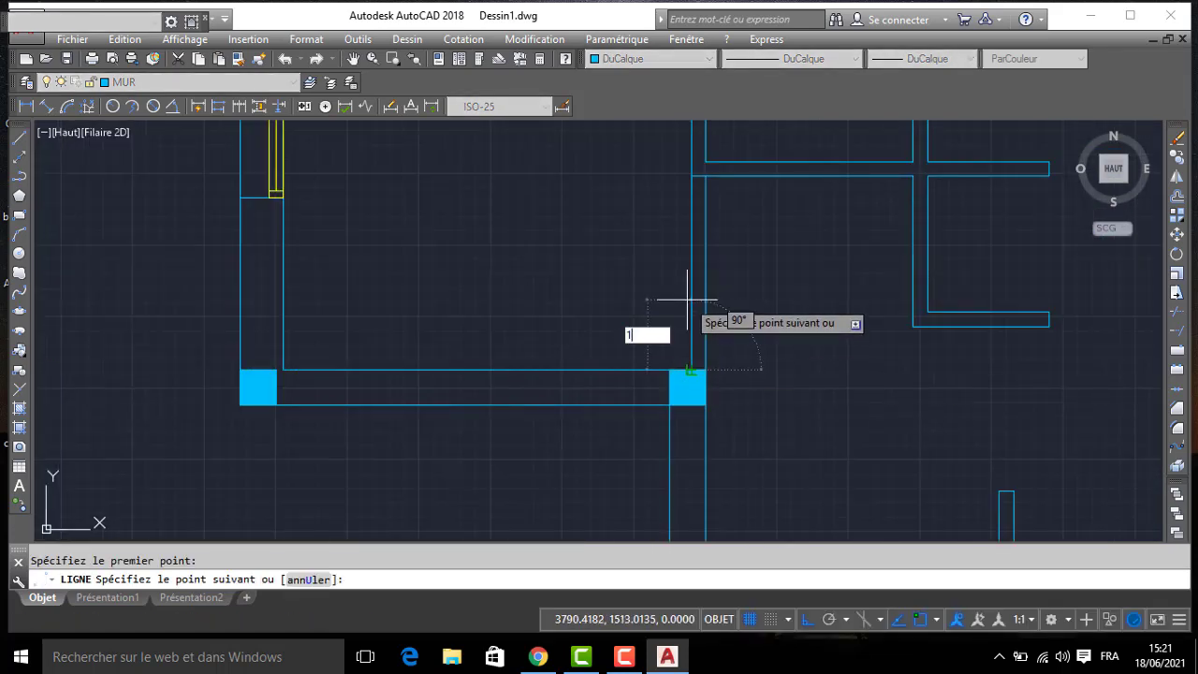
click(705, 355)
key(Return)
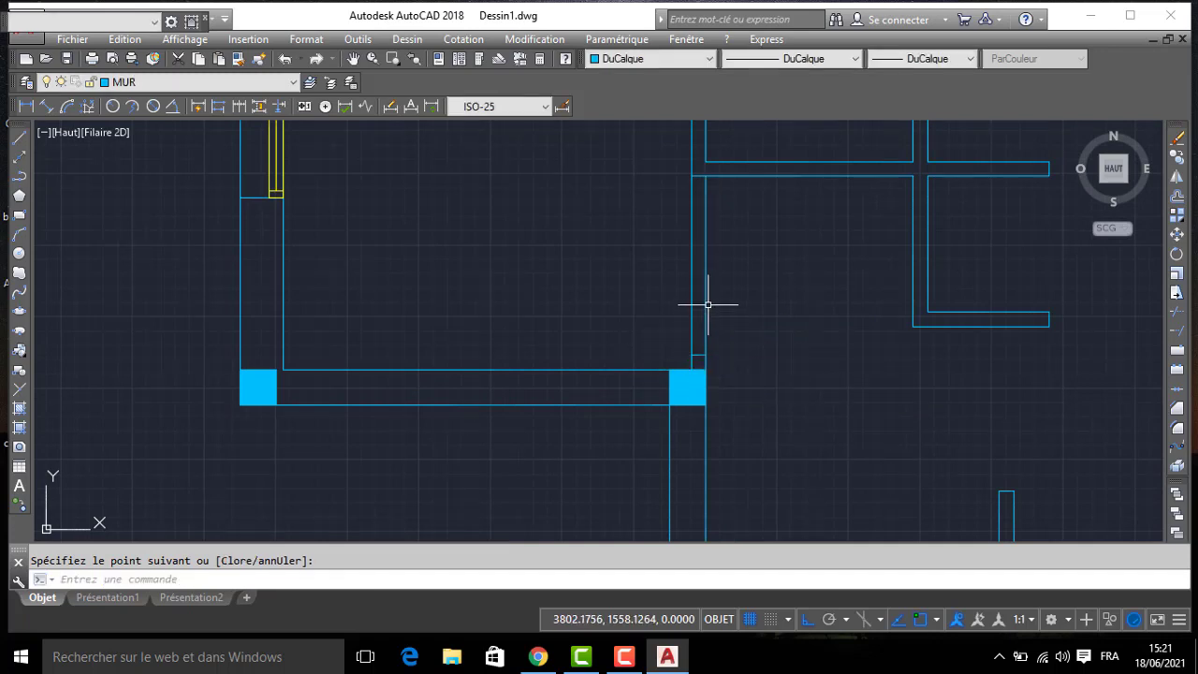
- Try to offset the jamb line in the kitchen's east wall 10 to the north
key(Return)
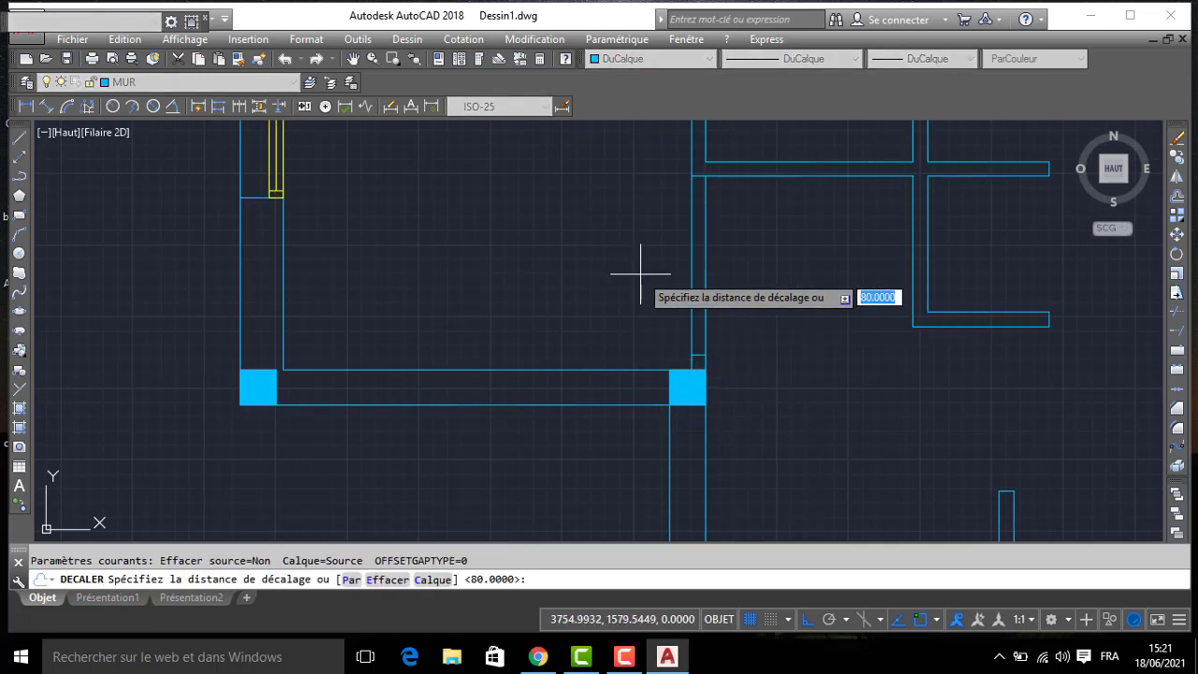
key(Return)
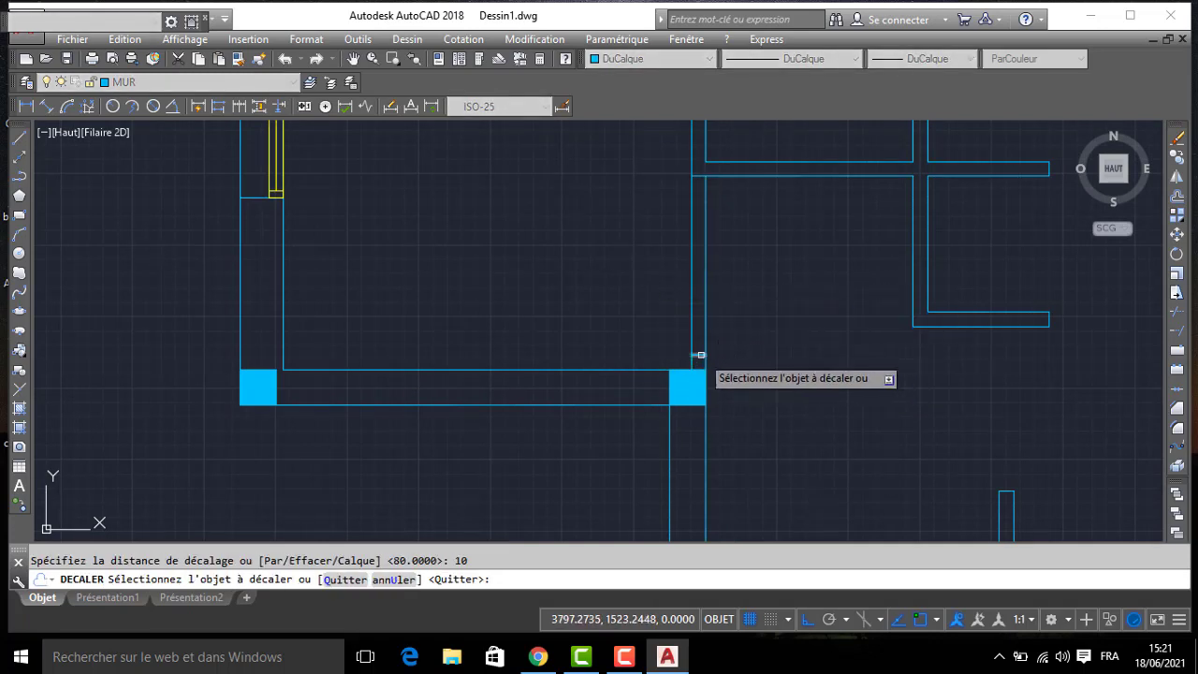
click(701, 355)
click(764, 272)
key(Return)
key(Return)
- Offset the first jamb line in the kitchen's east wall 90 to the north to mark the door opening
text(90)
key(Return)
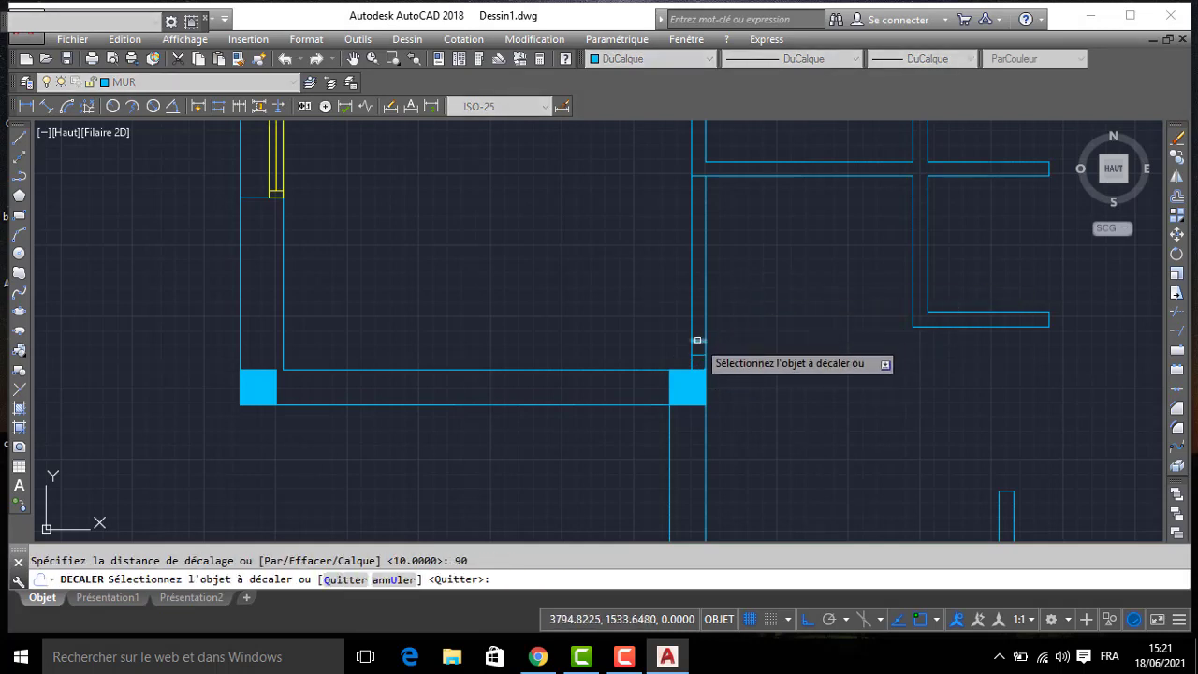
click(697, 352)
click(761, 273)
key(Return)
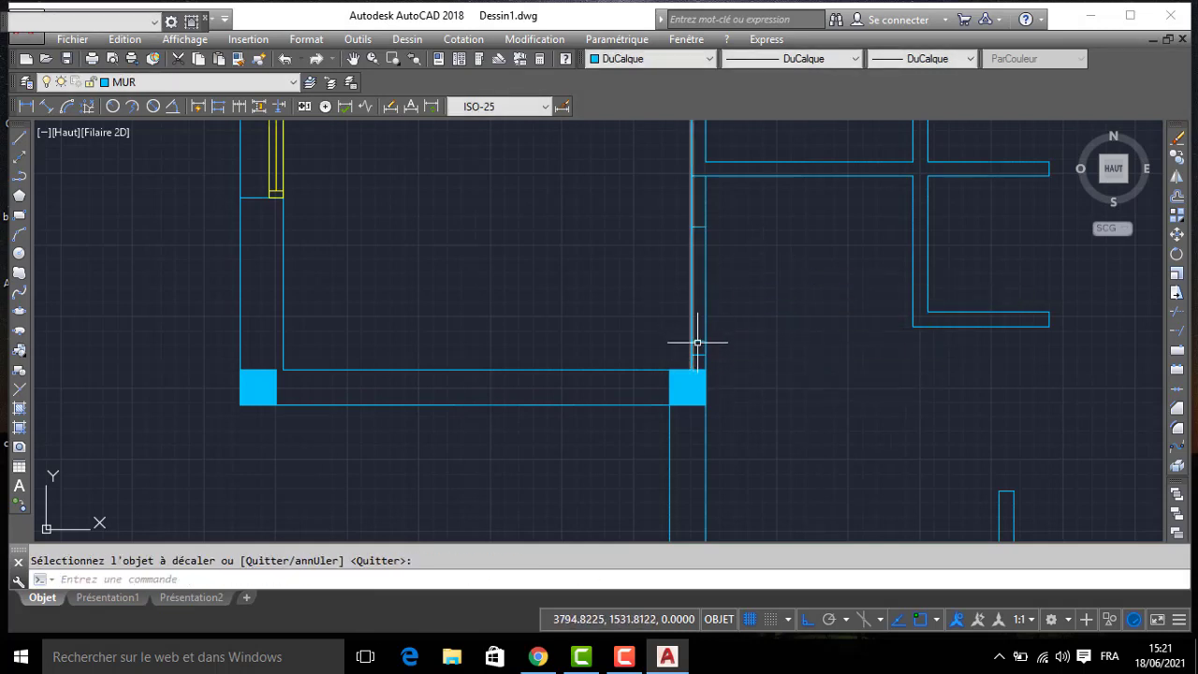
- Trim both faces of the kitchen's east wall between the jamb lines to open the doorway
key(Return)
key(Return)
click(665, 280)
click(753, 309)
key(Return)
- Draw a 10-long door jamb line across the laundry room's west wall, 10 above the room's inner southwest corner
middle_drag(704, 170, 716, 350)
text(L)
key(Return)
click(717, 341)
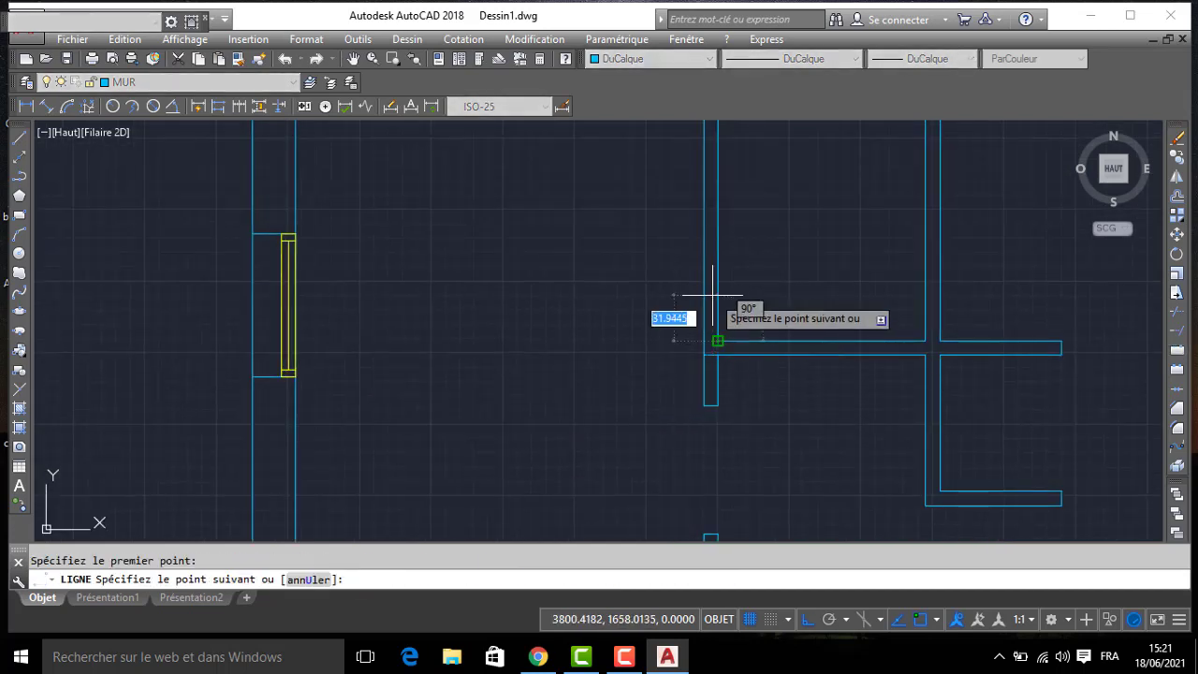
text(10)
key(Return)
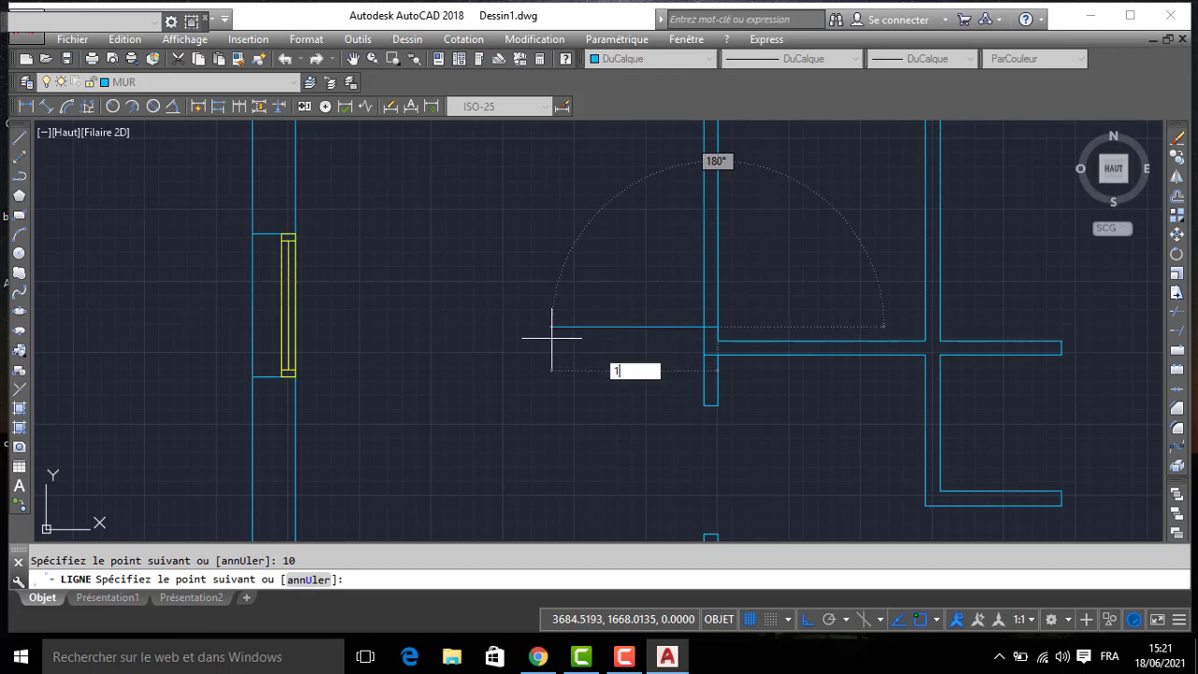
key(Return)
- Offset the jamb line in the laundry room's west wall 80 to the north to mark the door opening
text(dec)
key(Return)
text(80)
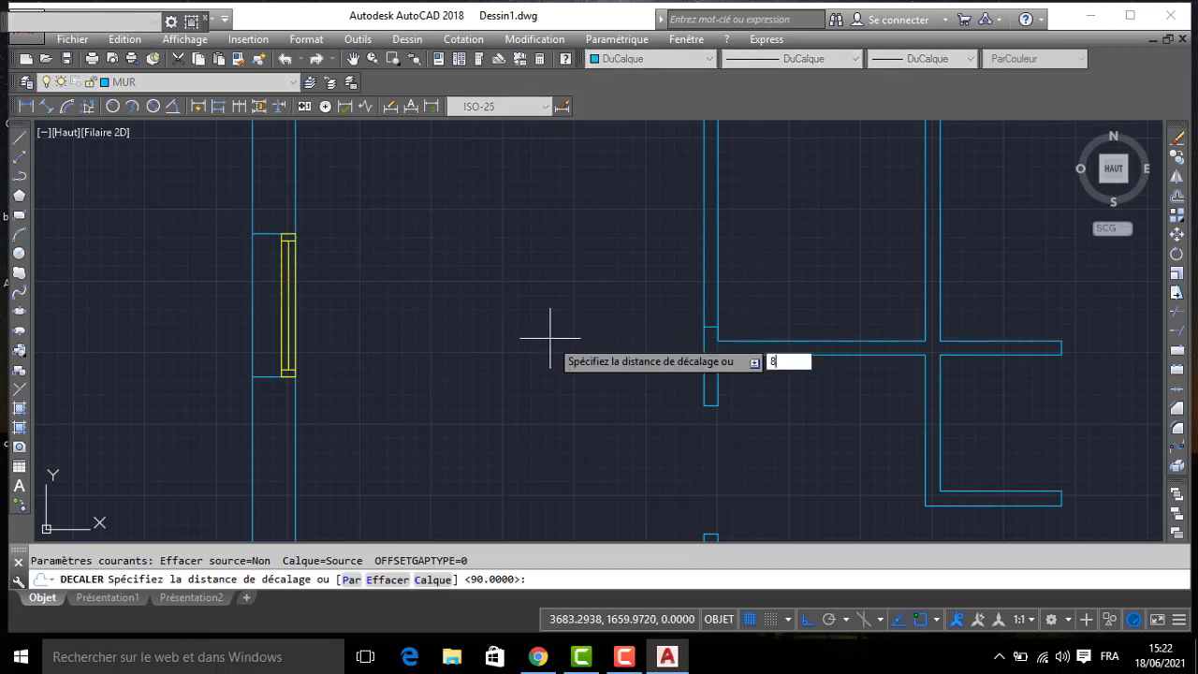
key(Return)
click(701, 328)
click(795, 239)
key(Return)
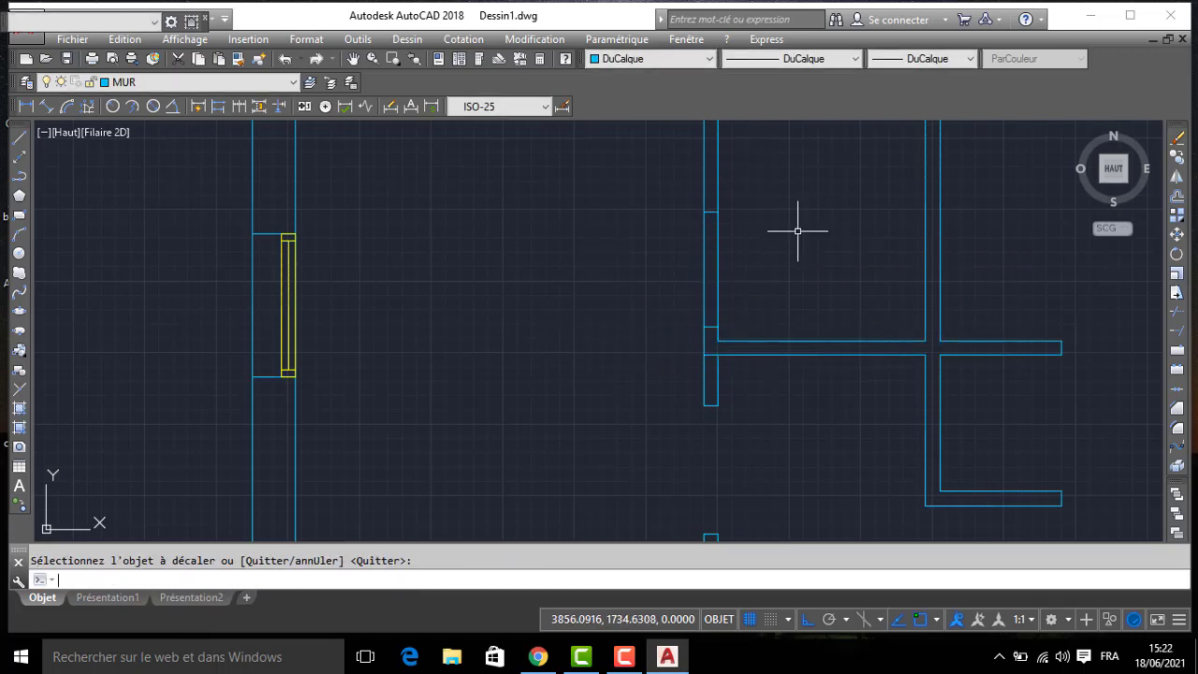
- Trim the wall between the kitchen and laundry room at the two jamb lines to open the doorway
text(Aj)
key(Return)
key(Return)
click(797, 281)
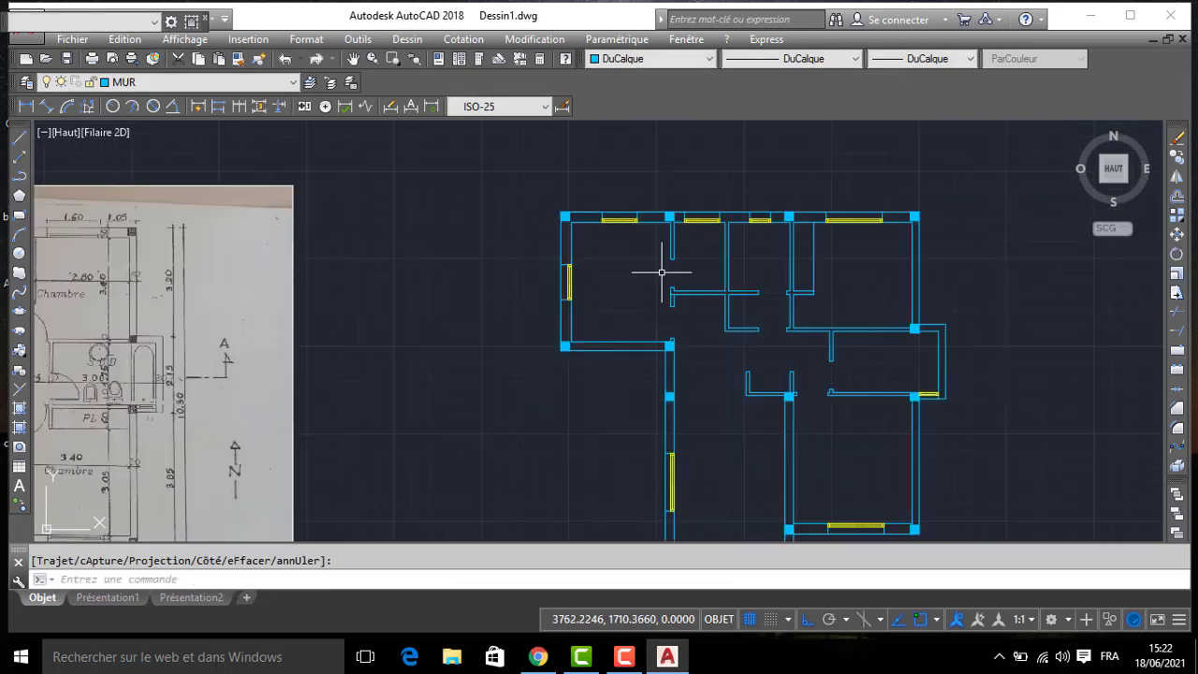
- Trim both faces of the wall between the kitchen's southeast column and the column just south of it to open the entrance
scroll(665, 319, up, 4)
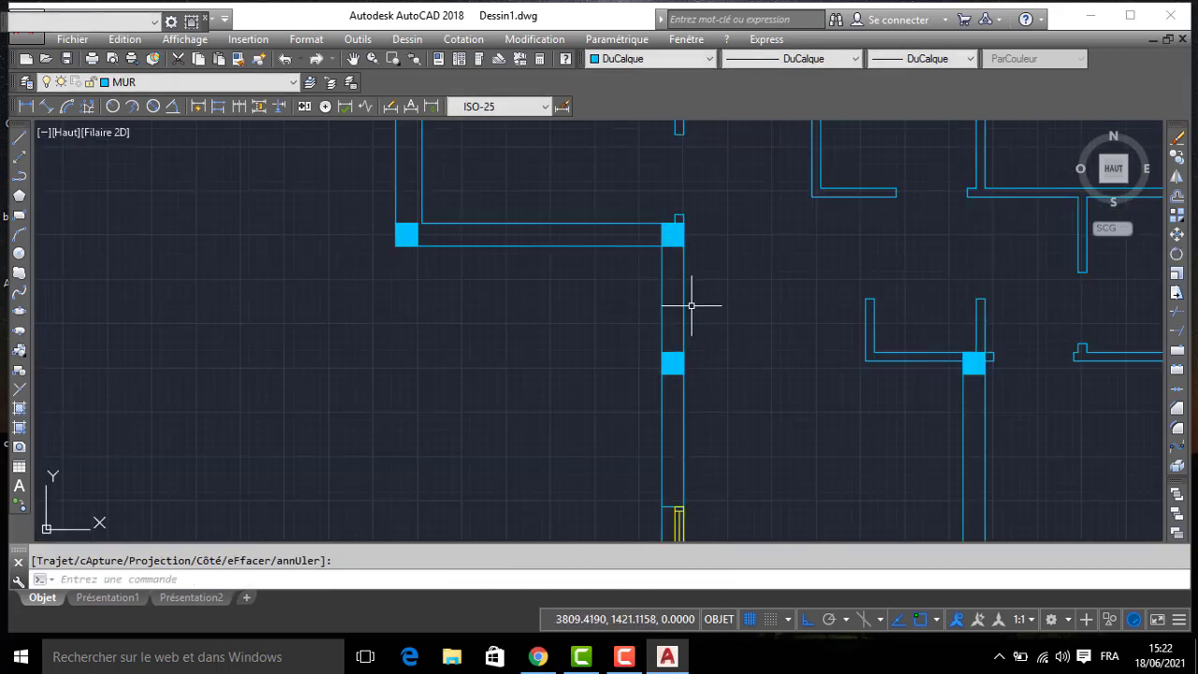
key(Return)
key(Return)
click(701, 305)
click(580, 317)
scroll(667, 311, down, 4)
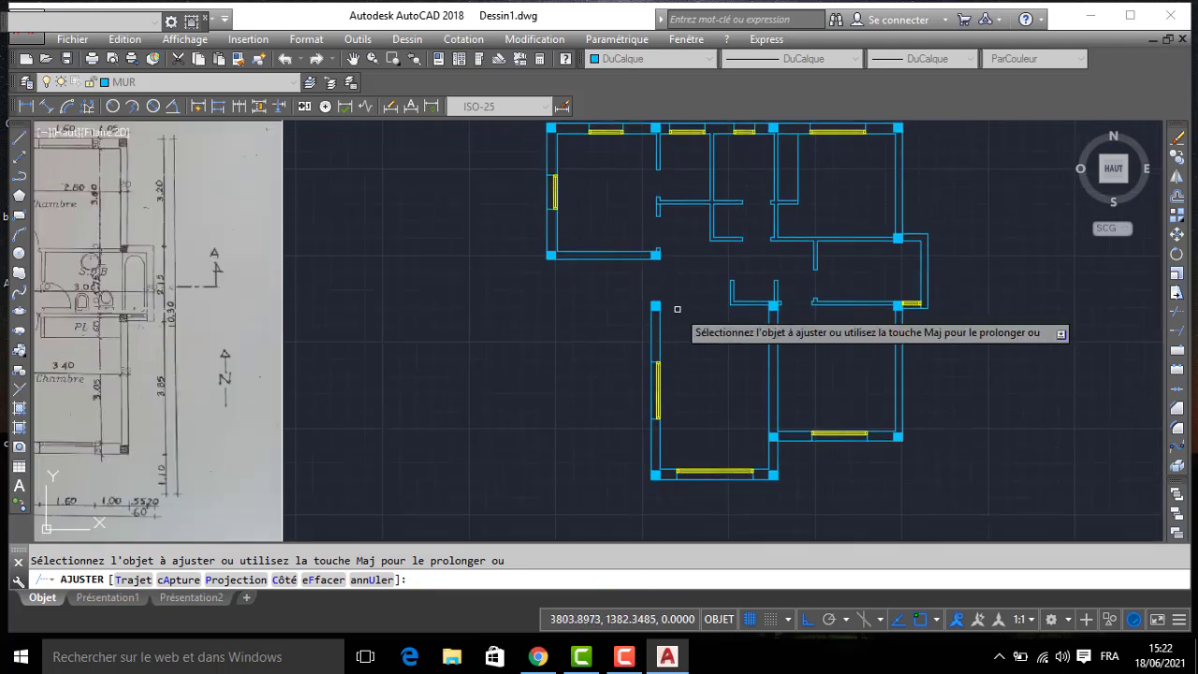
key(Return)
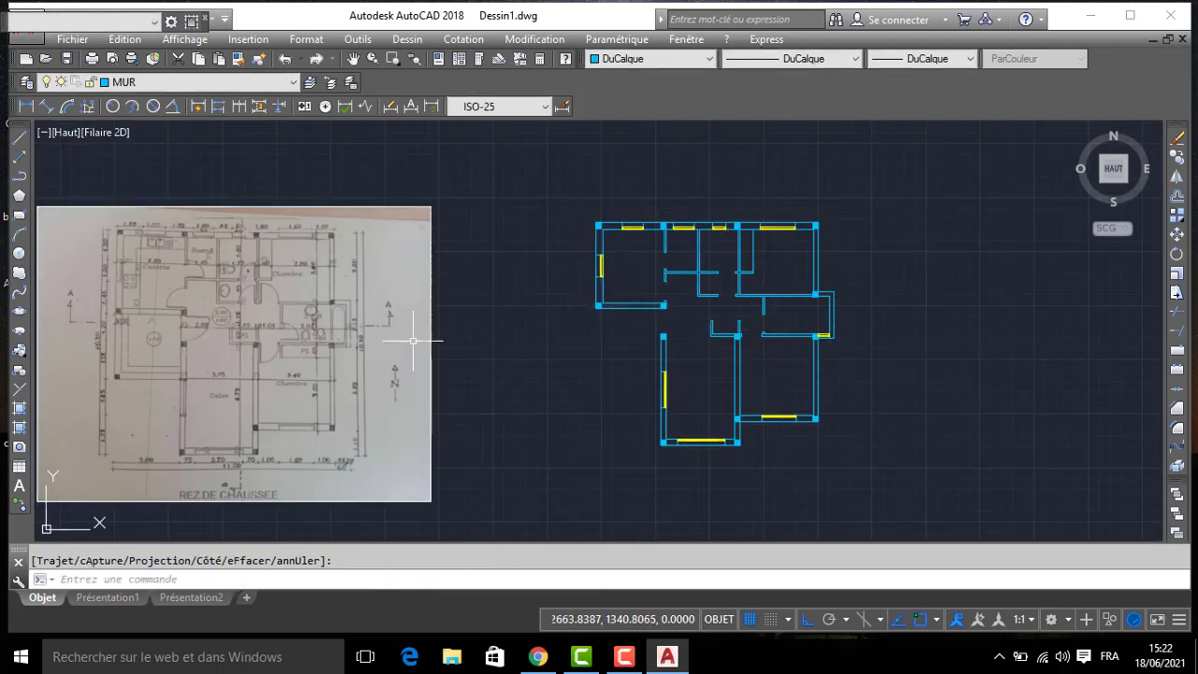
- Make layer PORTE current and set its color to index 90
scroll(247, 348, up, 2)
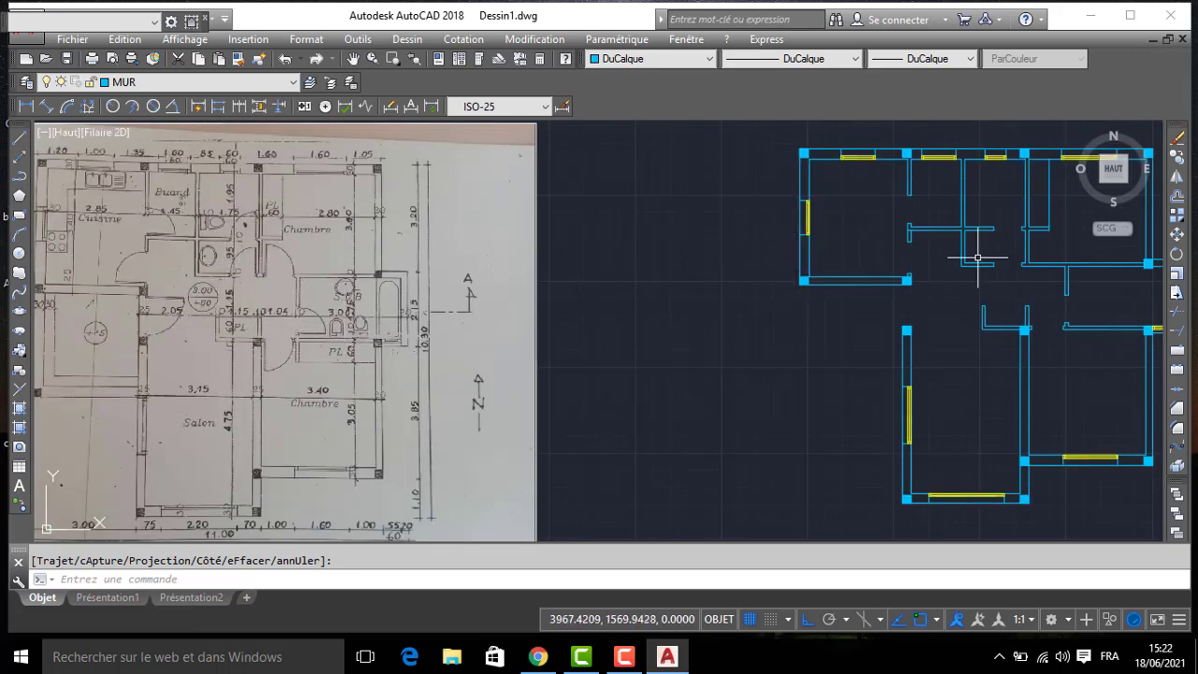
scroll(1029, 276, up, 4)
middle_drag(1038, 281, 802, 281)
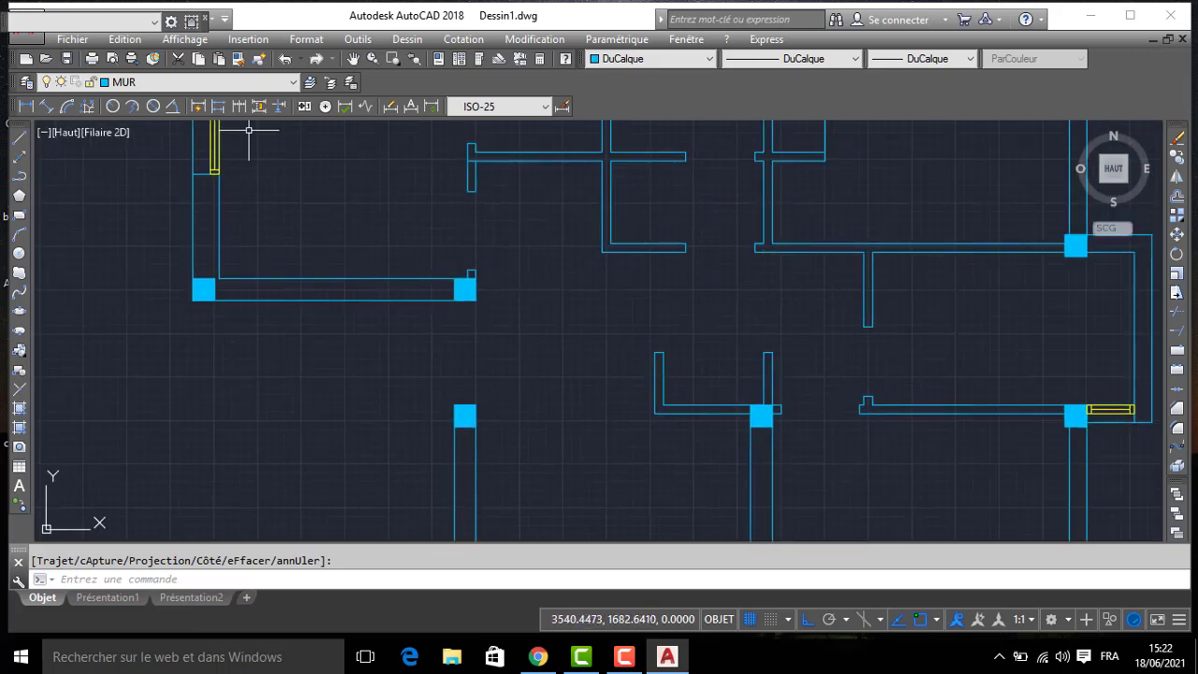
click(183, 86)
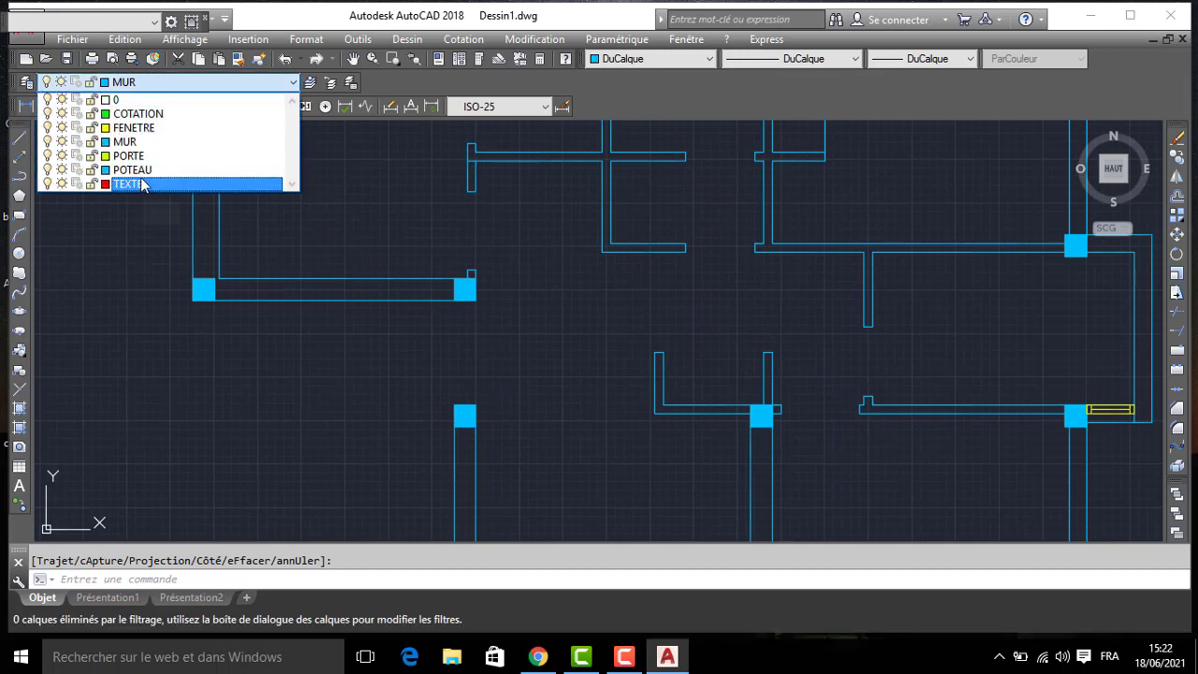
click(141, 155)
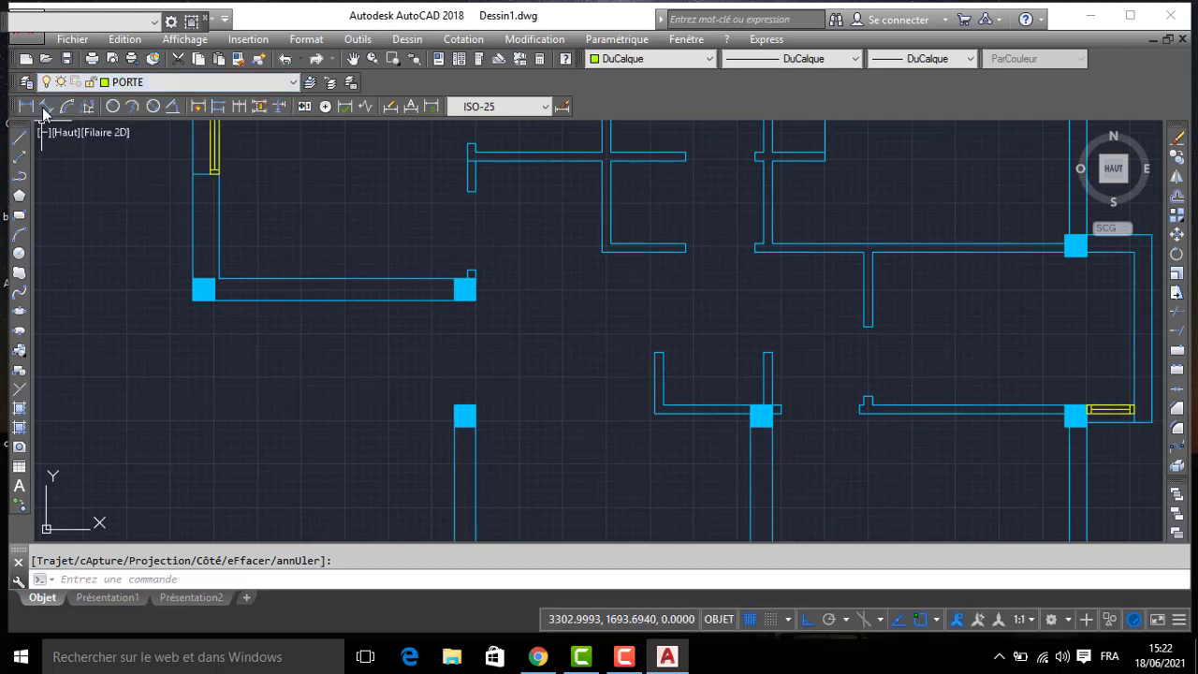
click(26, 83)
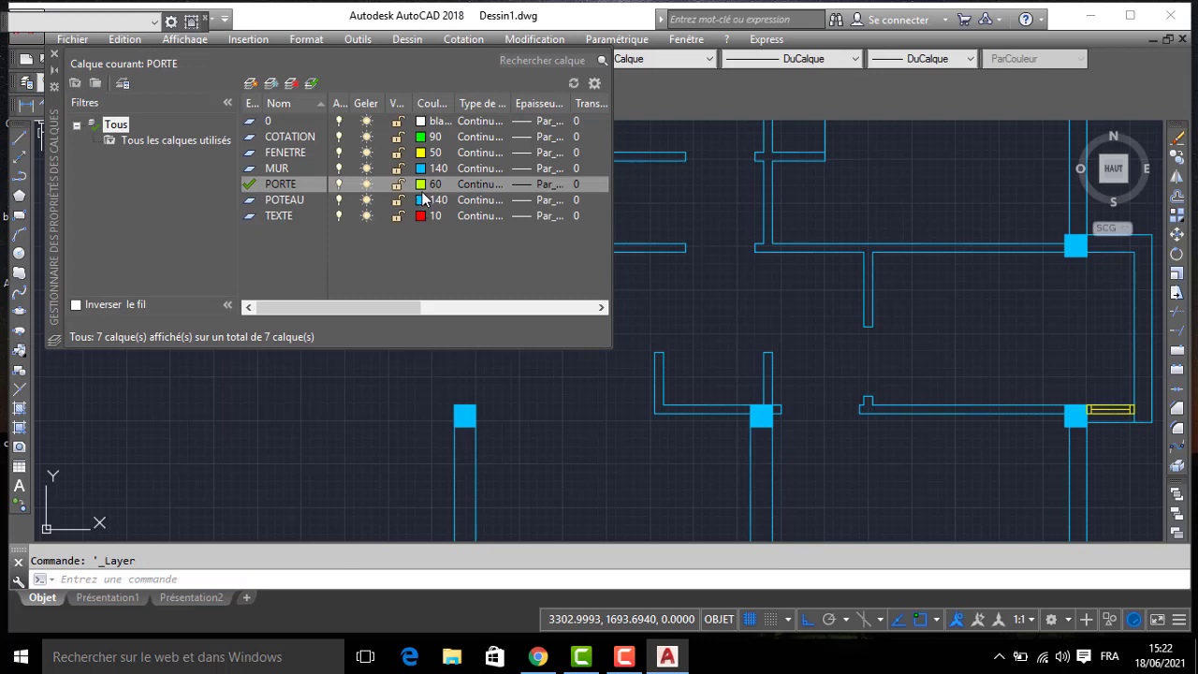
click(423, 185)
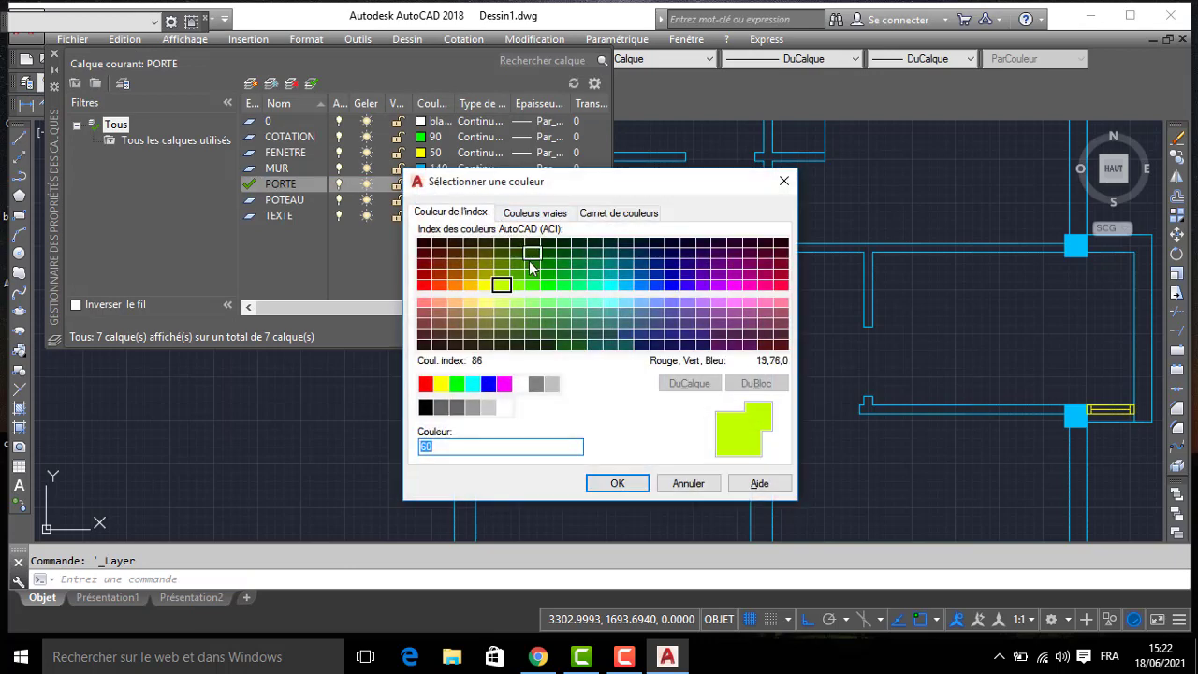
click(617, 483)
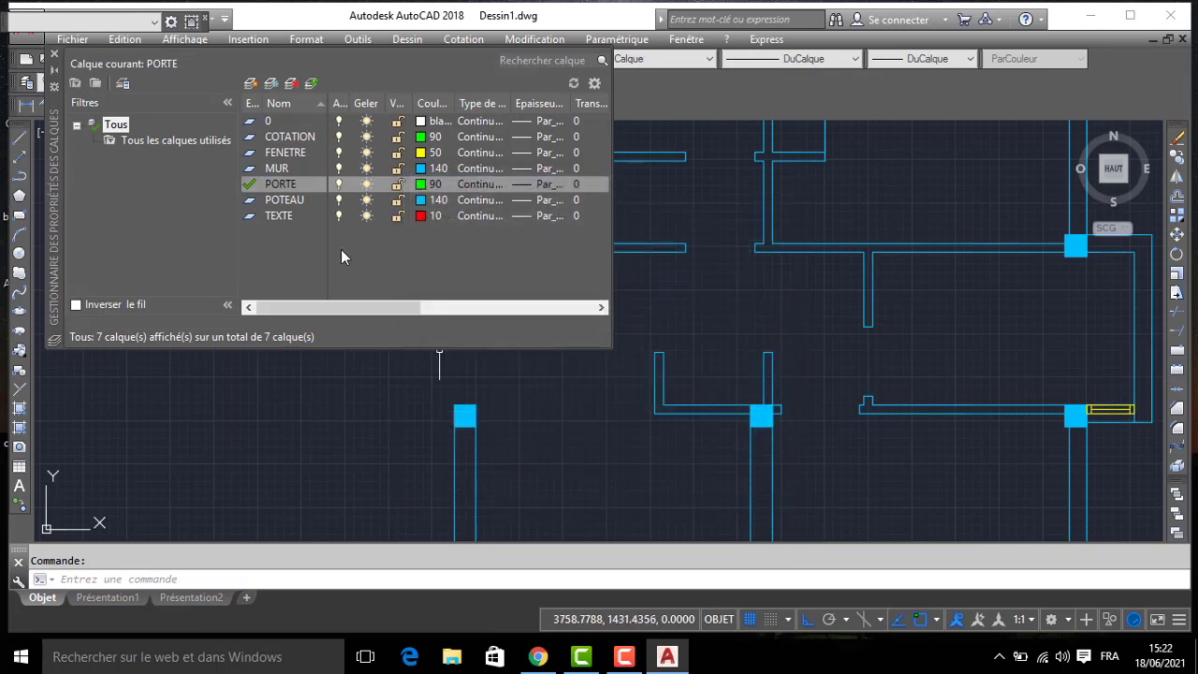
click(53, 56)
- Draw a 5 by 5 frame square with lines at the west jamb of the southeast room's north-wall opening, starting at the jamb's north corner
click(21, 142)
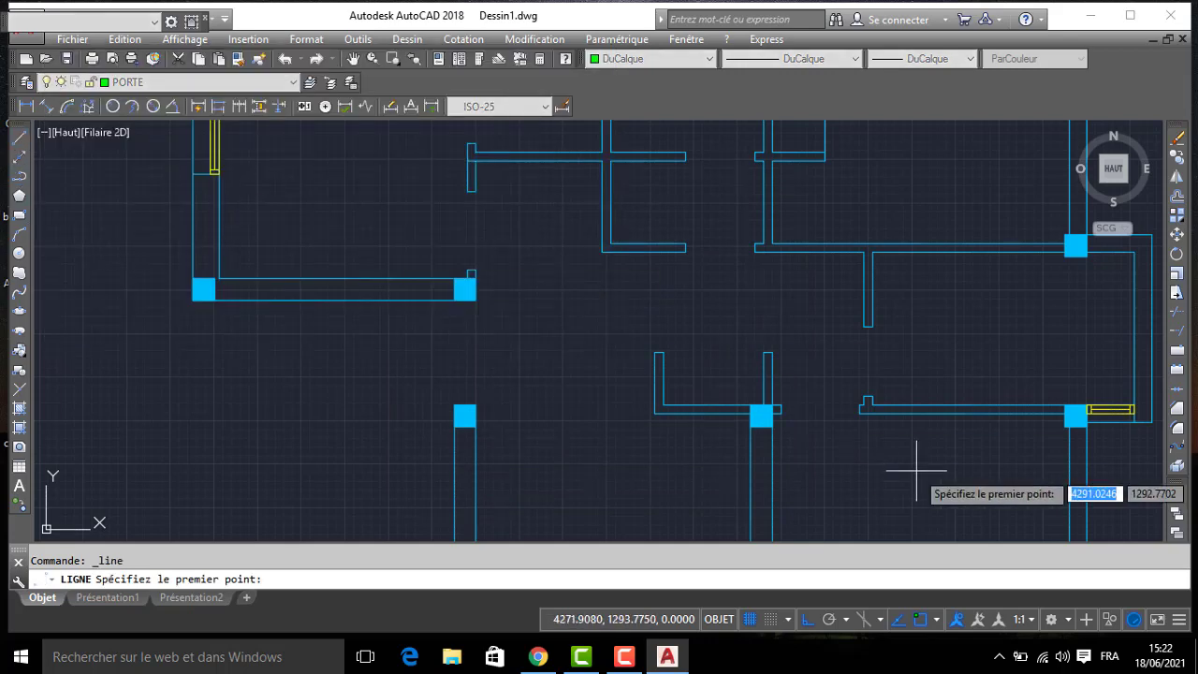
scroll(792, 403, up, 8)
click(632, 381)
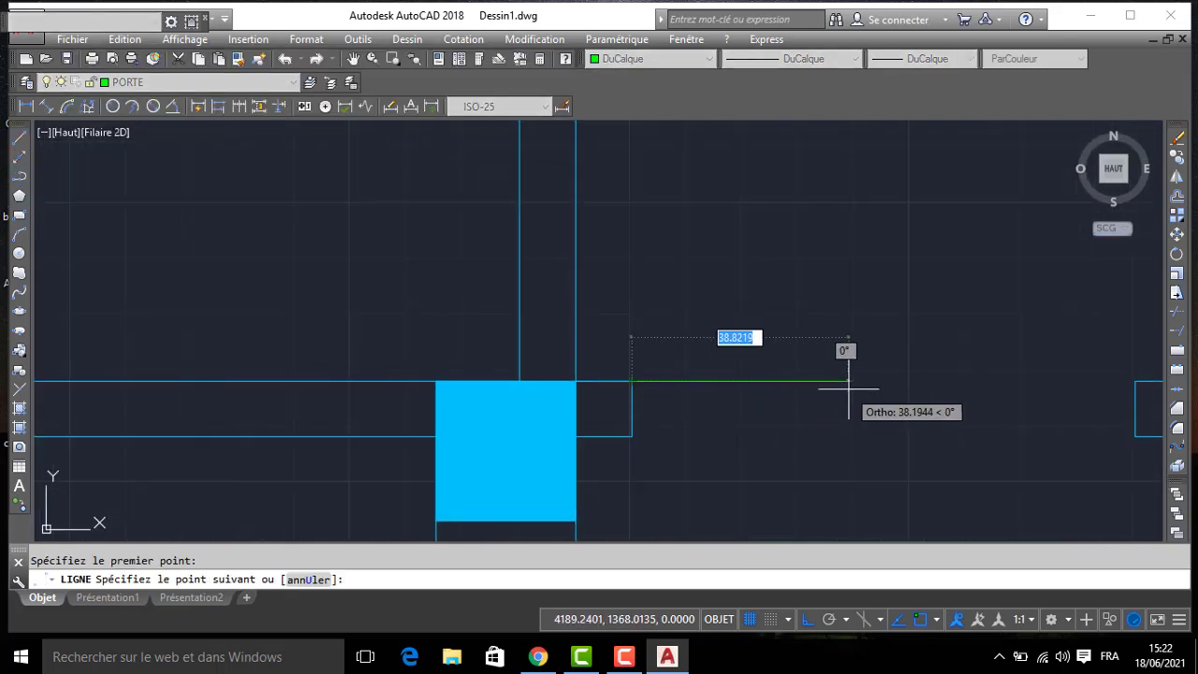
text(5)
key(Return)
text(5)
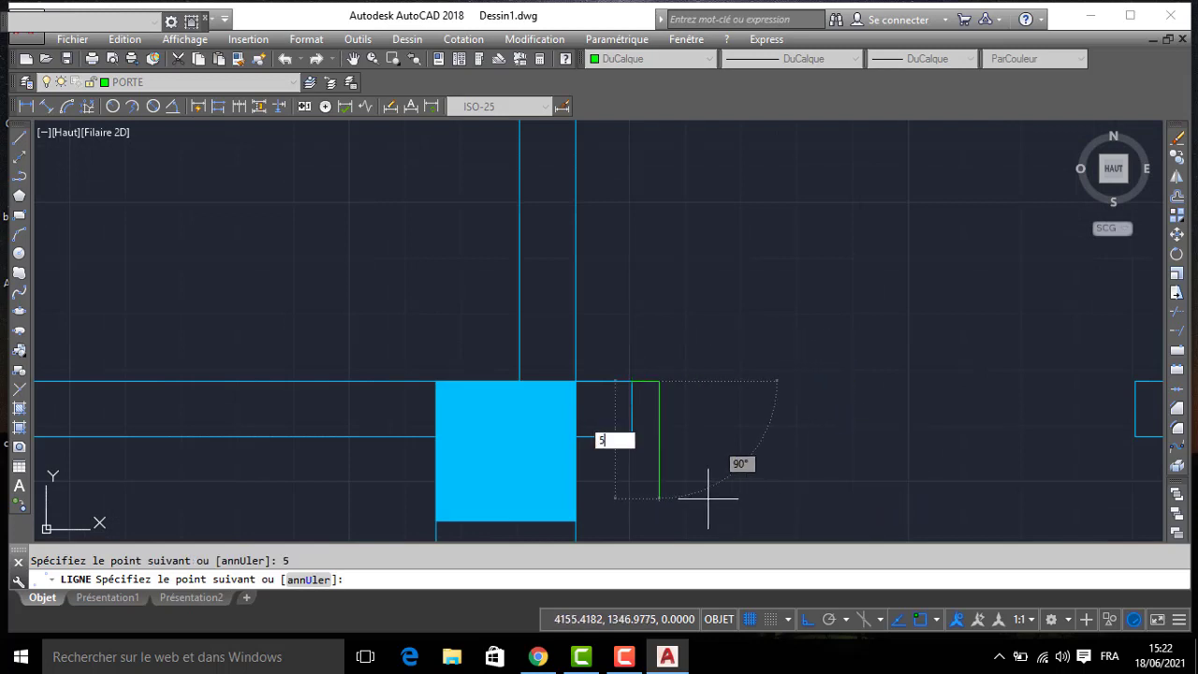
key(Return)
key(Return)
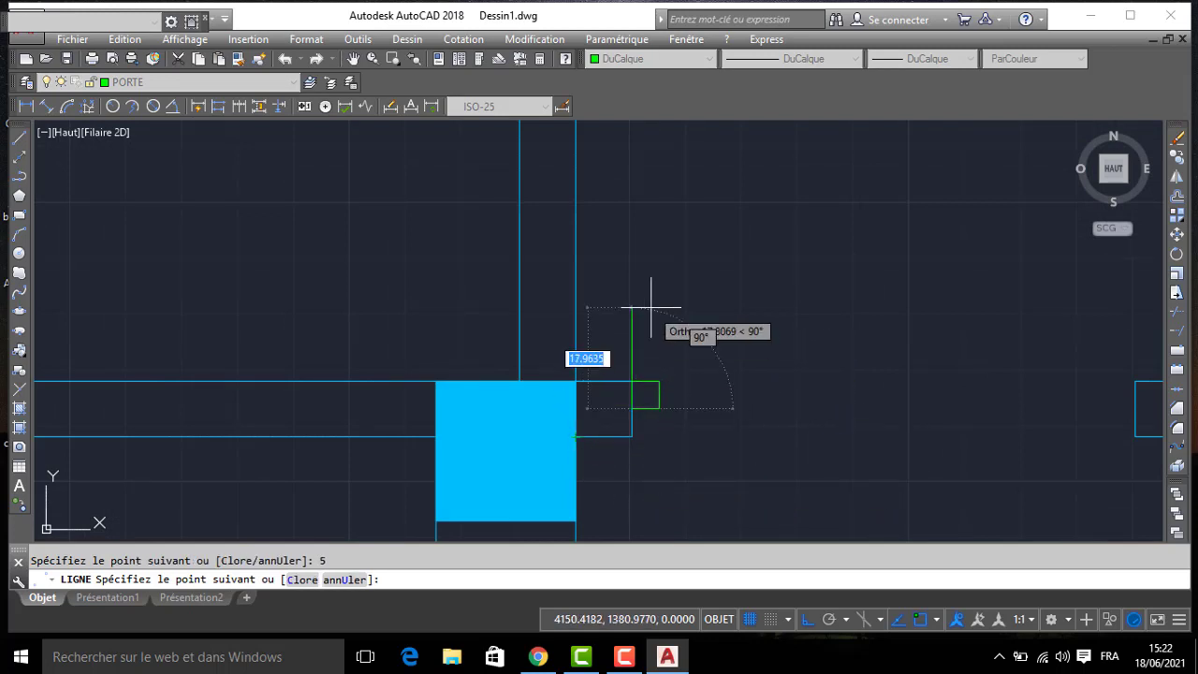
- Copy the frame square to the east jamb of the same opening, using its northeast corner as base point
key(Return)
key(Return)
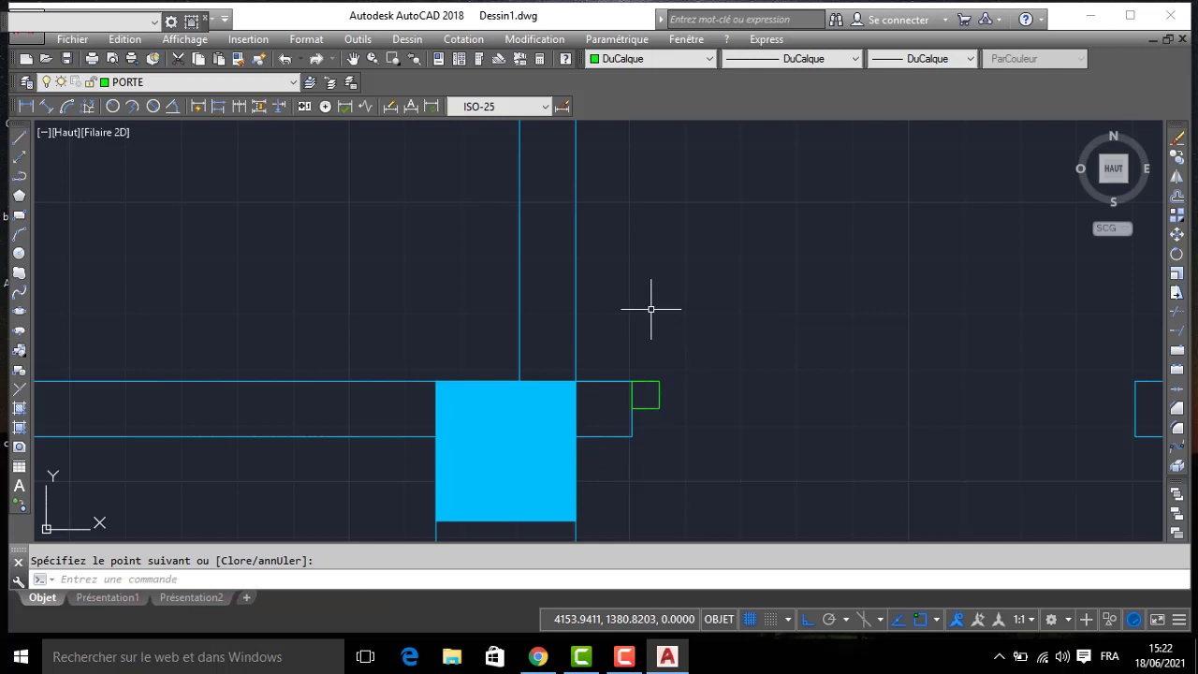
click(624, 353)
click(701, 420)
text(CO)
key(Return)
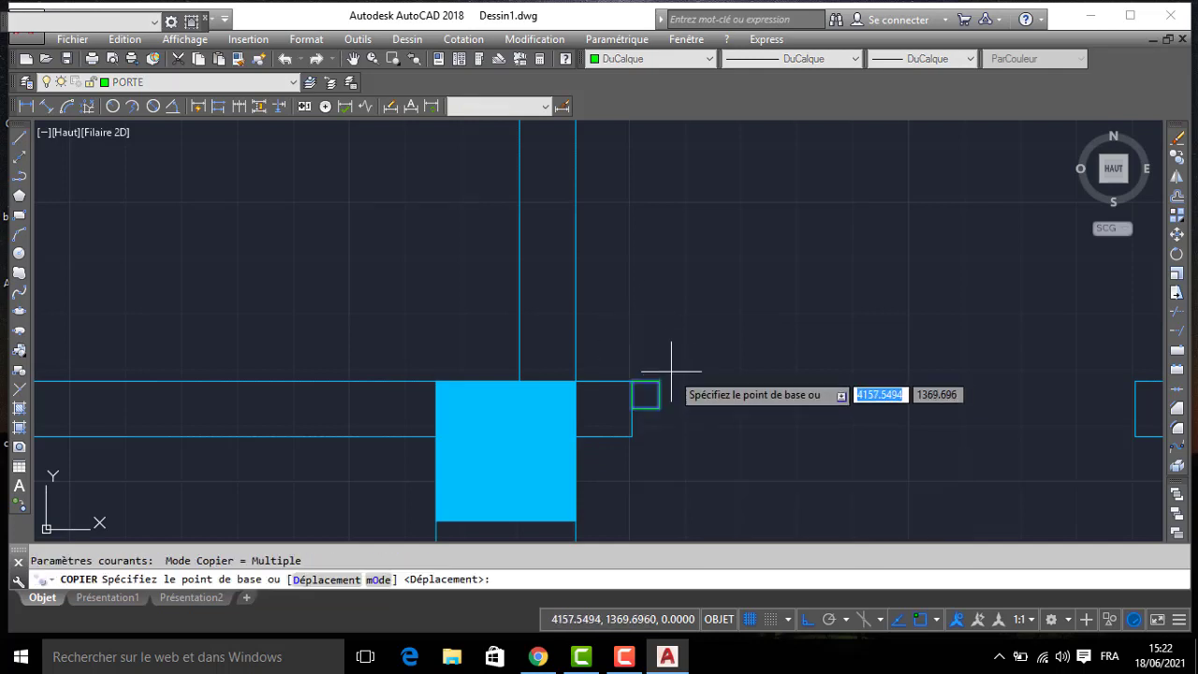
click(661, 378)
scroll(915, 369, down, 2)
middle_drag(915, 368, 607, 364)
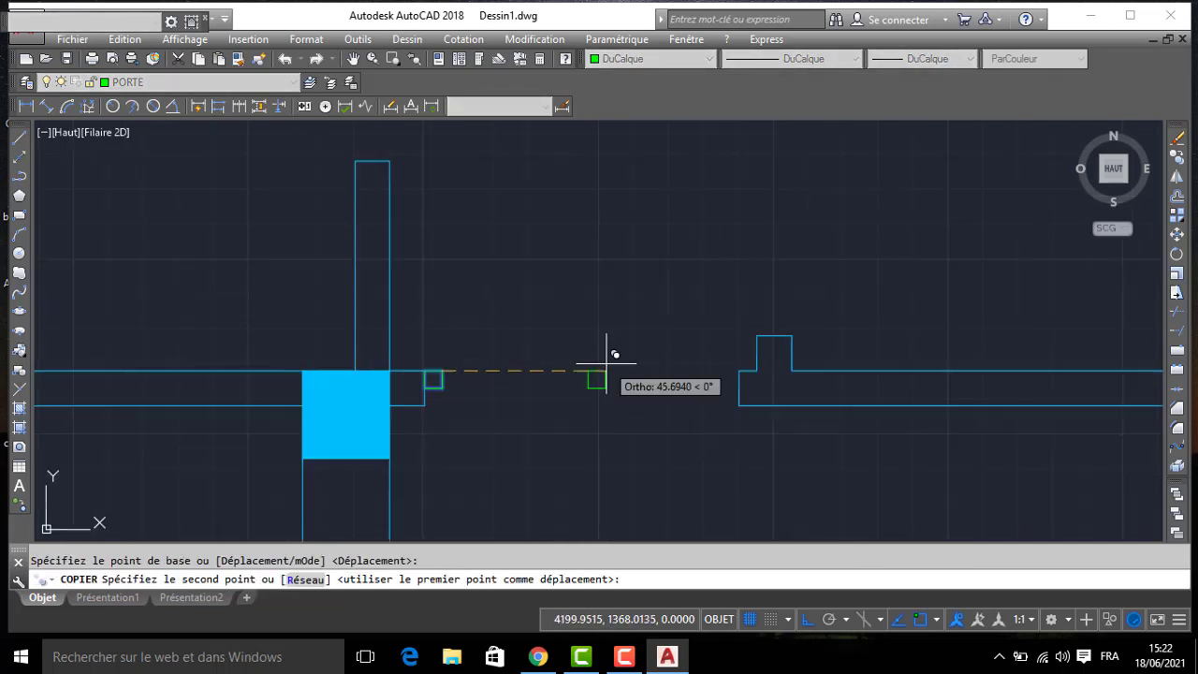
click(739, 371)
scroll(666, 340, down, 2)
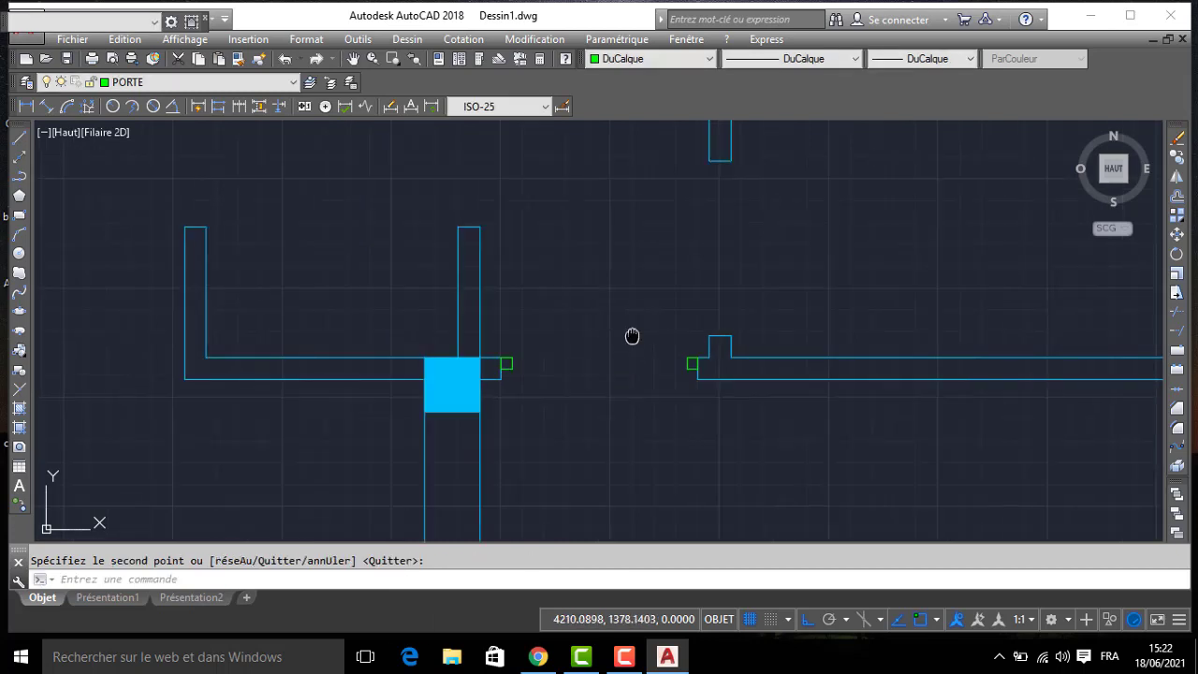
- Move both frame squares south until their lower edges meet the wall's south face
middle_drag(631, 336, 666, 279)
click(531, 294)
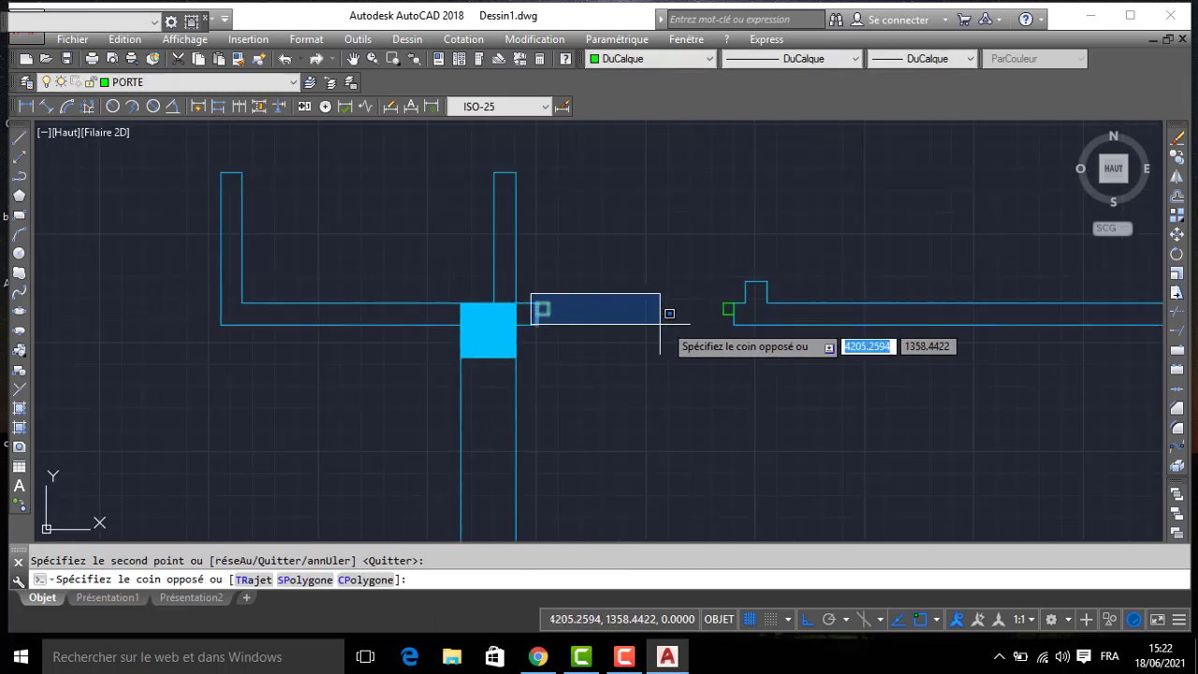
click(743, 320)
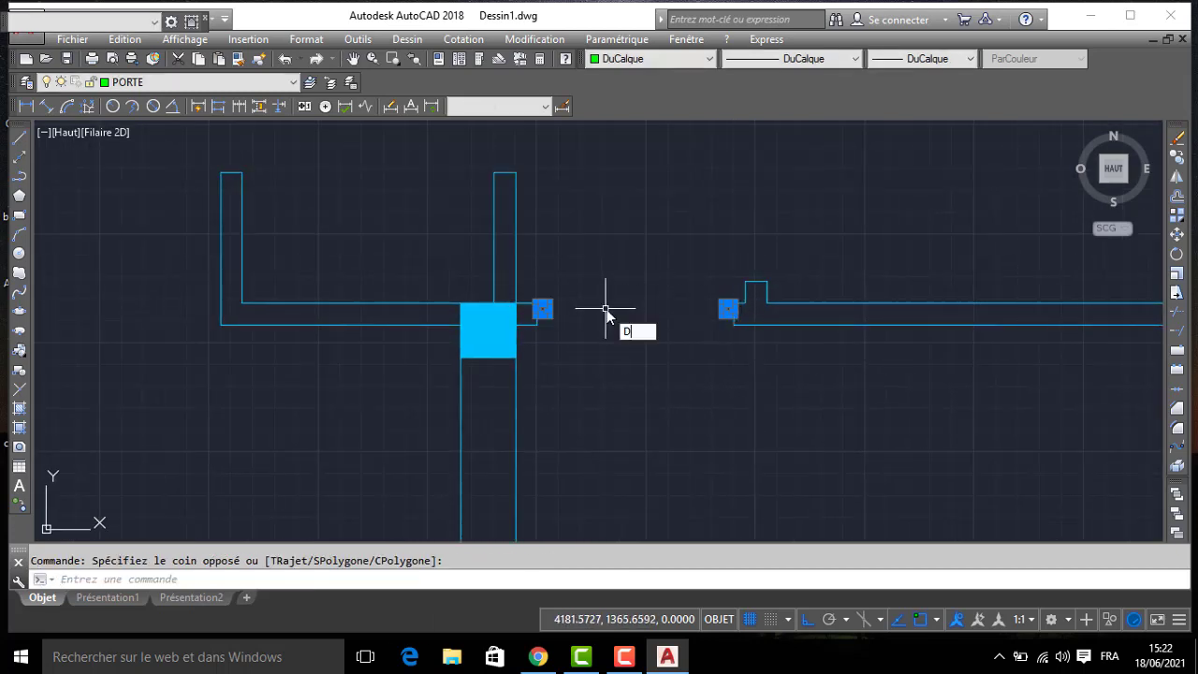
text(D)
key(Return)
scroll(572, 328, up, 2)
click(532, 317)
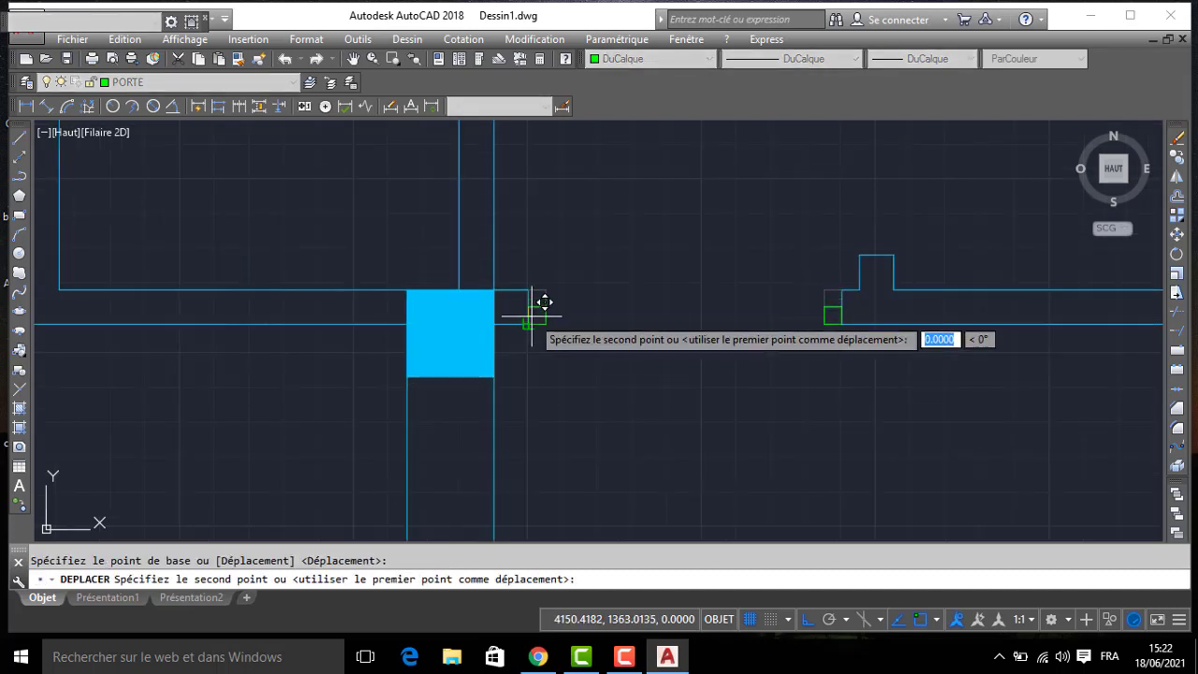
click(530, 324)
key(Return)
key(Escape)
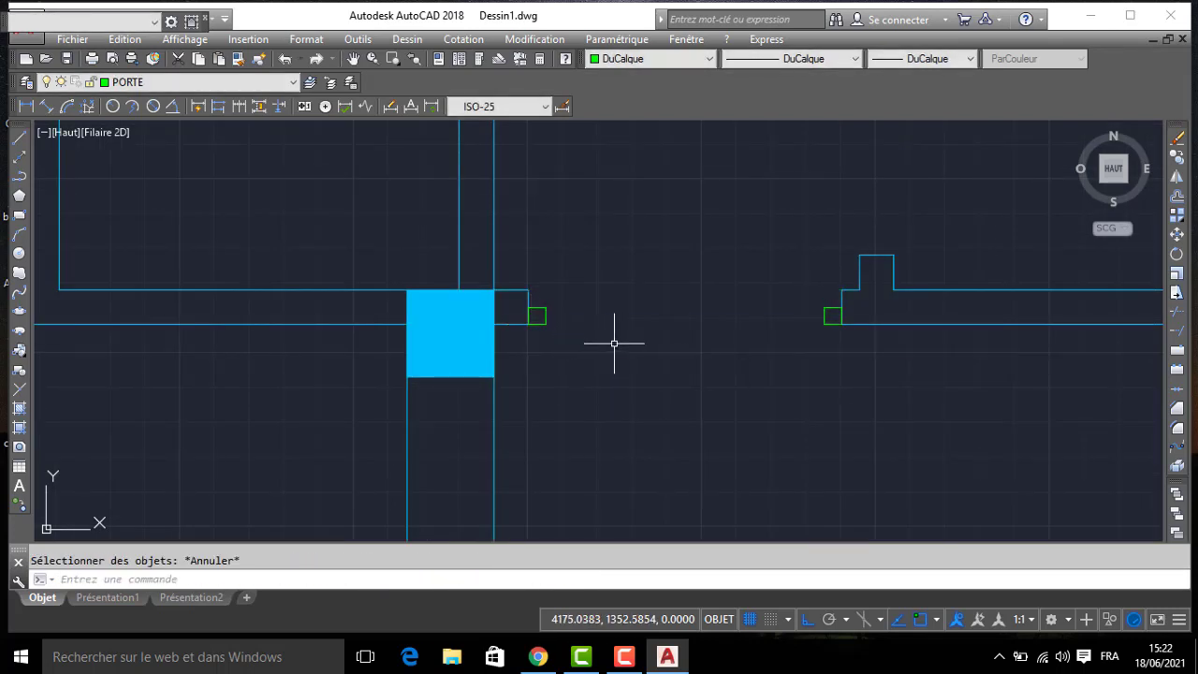
- Draw the door leaf as an 80 long line running south from the west frame square's southeast corner
text(l)
key(Return)
click(545, 325)
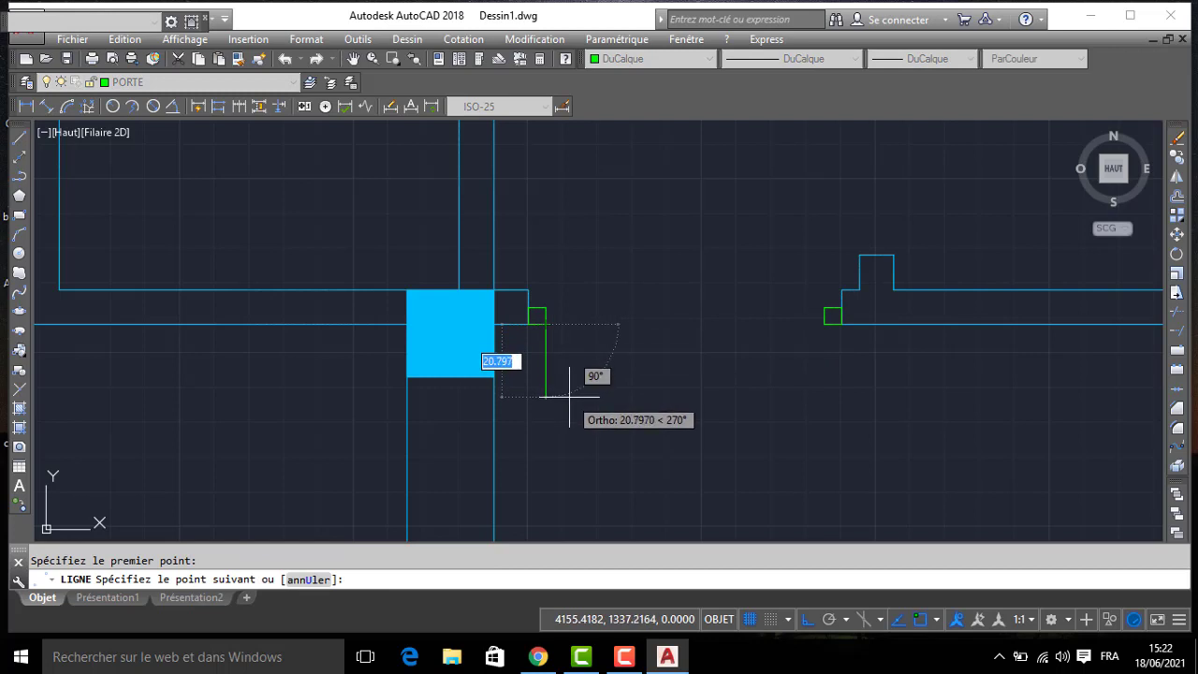
text(80)
key(Return)
key(Return)
middle_drag(598, 383, 624, 264)
scroll(623, 264, down, 2)
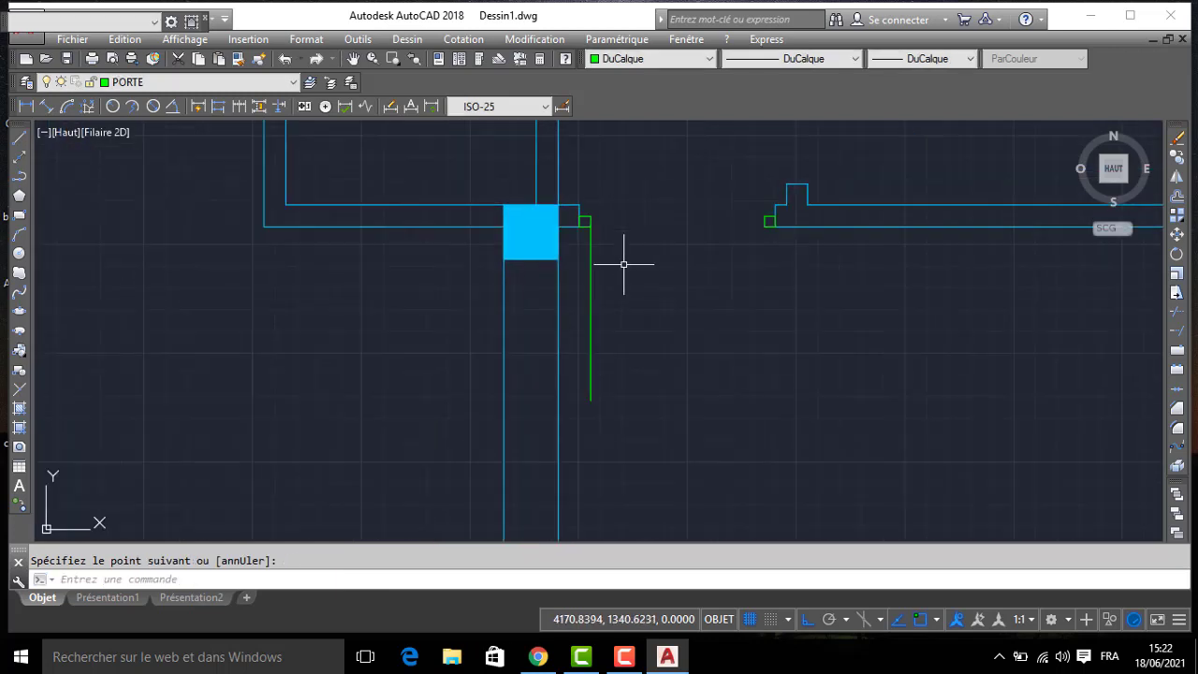
- Draw the door swing as an arc from the leaf's south end to the east frame square
click(20, 235)
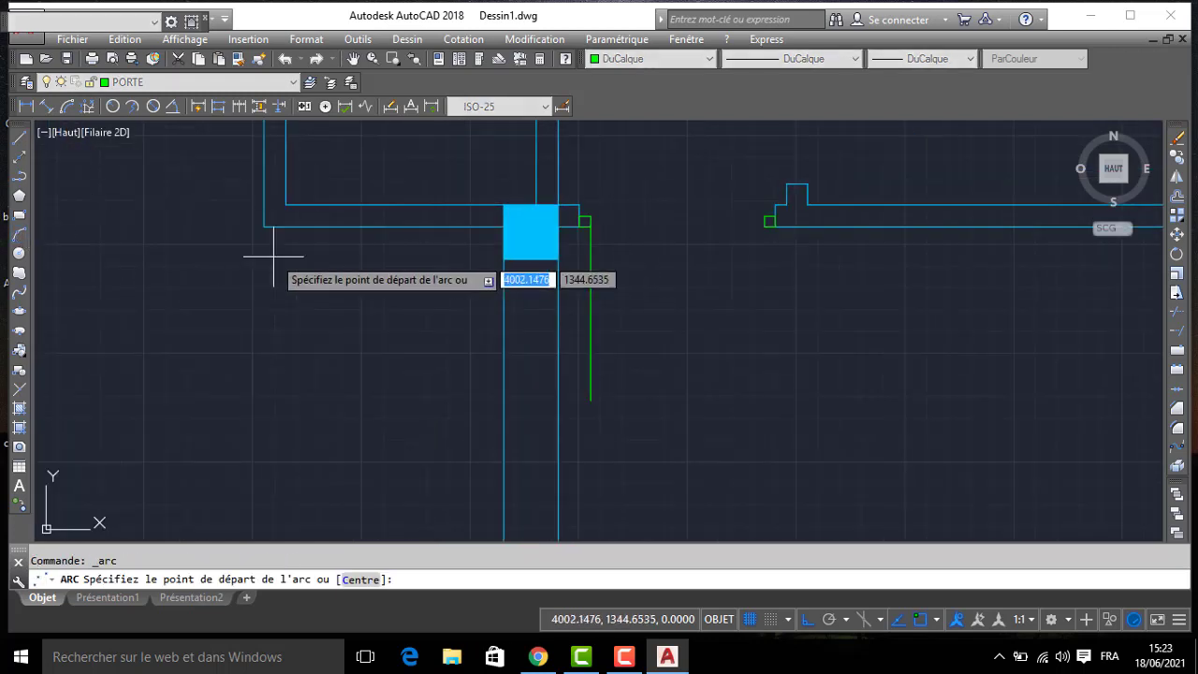
click(591, 400)
scroll(828, 276, up, 4)
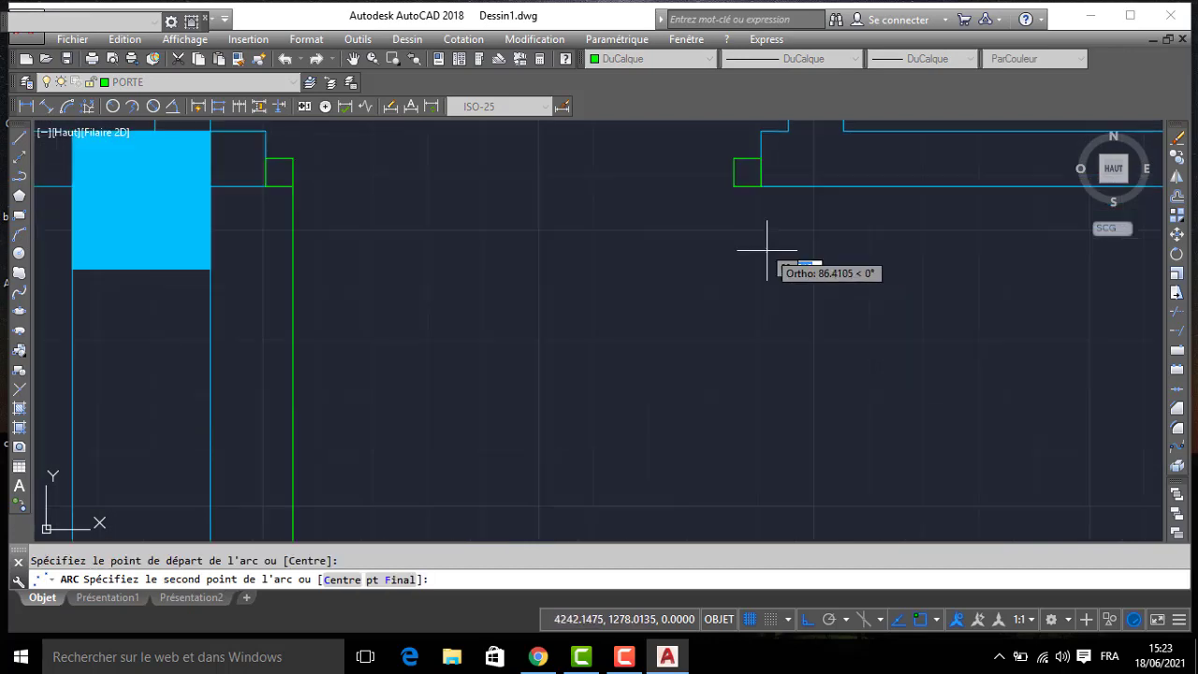
scroll(776, 252, down, 2)
click(743, 203)
click(741, 199)
scroll(646, 190, down, 4)
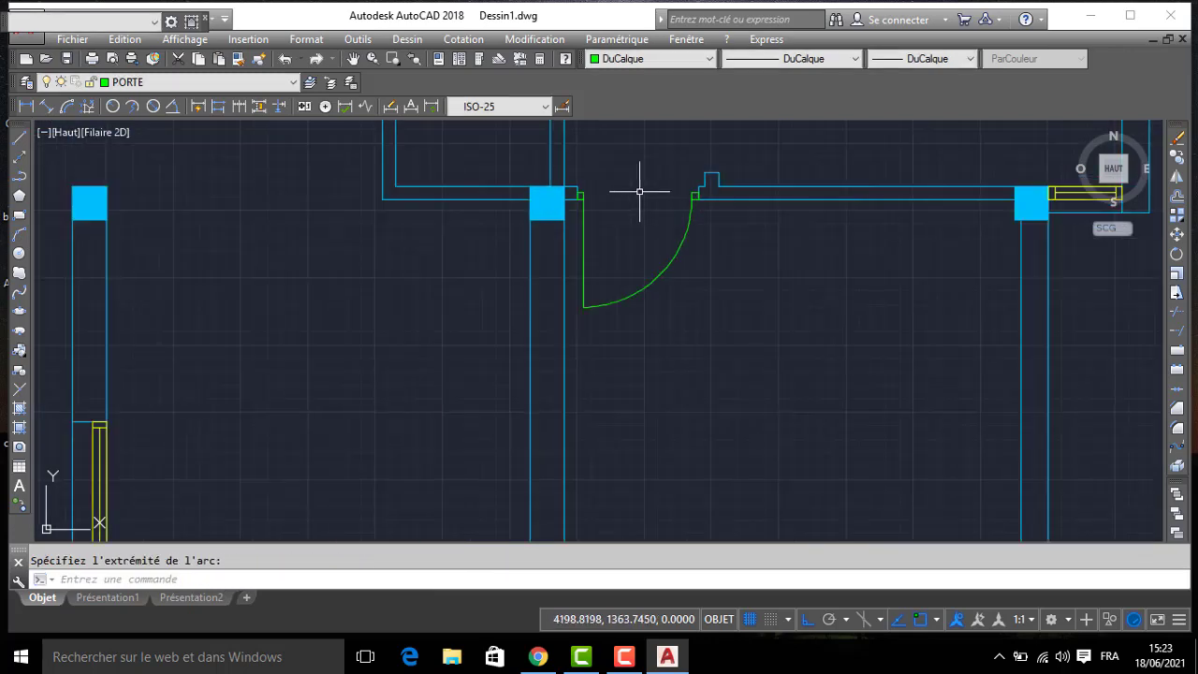
- Mirror the finished door and its jamb lines northward across a horizontal axis through the middle of the east room's outer wall, keeping the original
scroll(561, 194, up, 2)
click(567, 190)
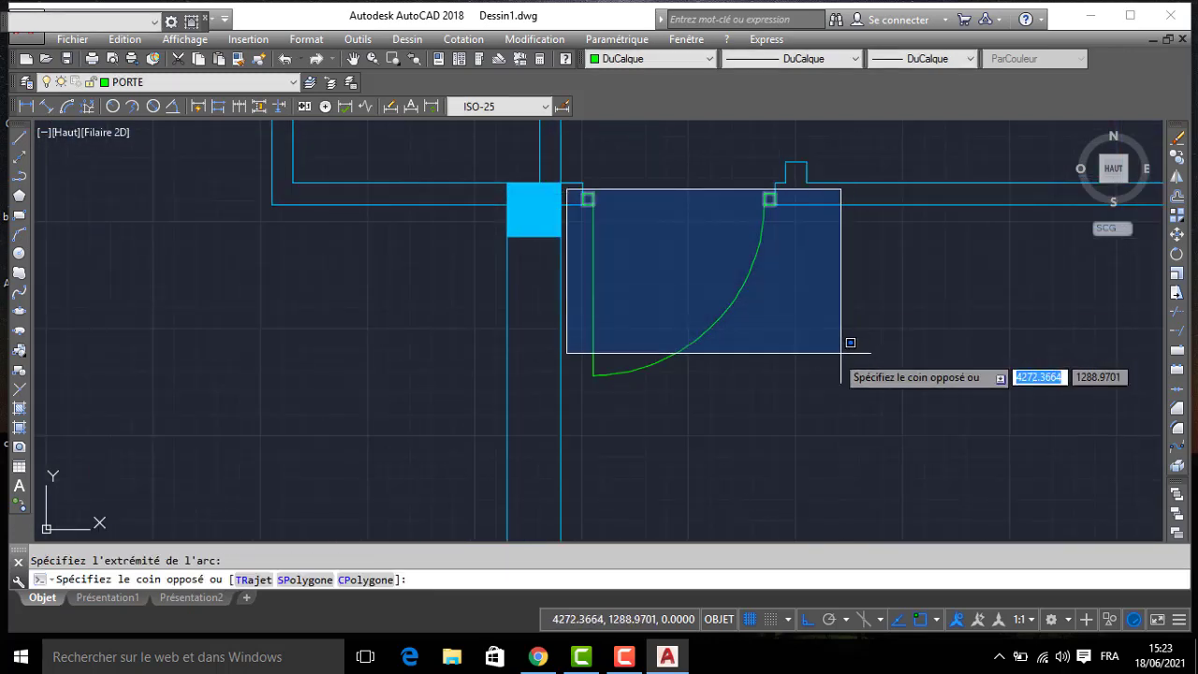
click(789, 393)
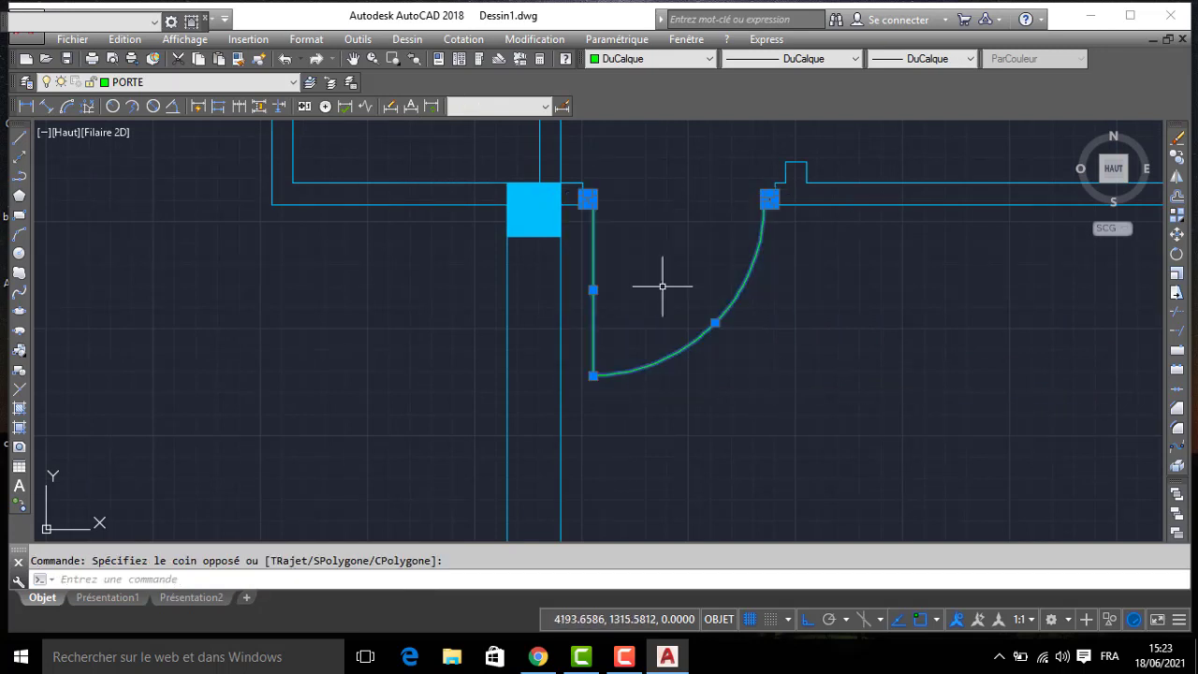
click(569, 187)
click(789, 402)
scroll(770, 375, down, 2)
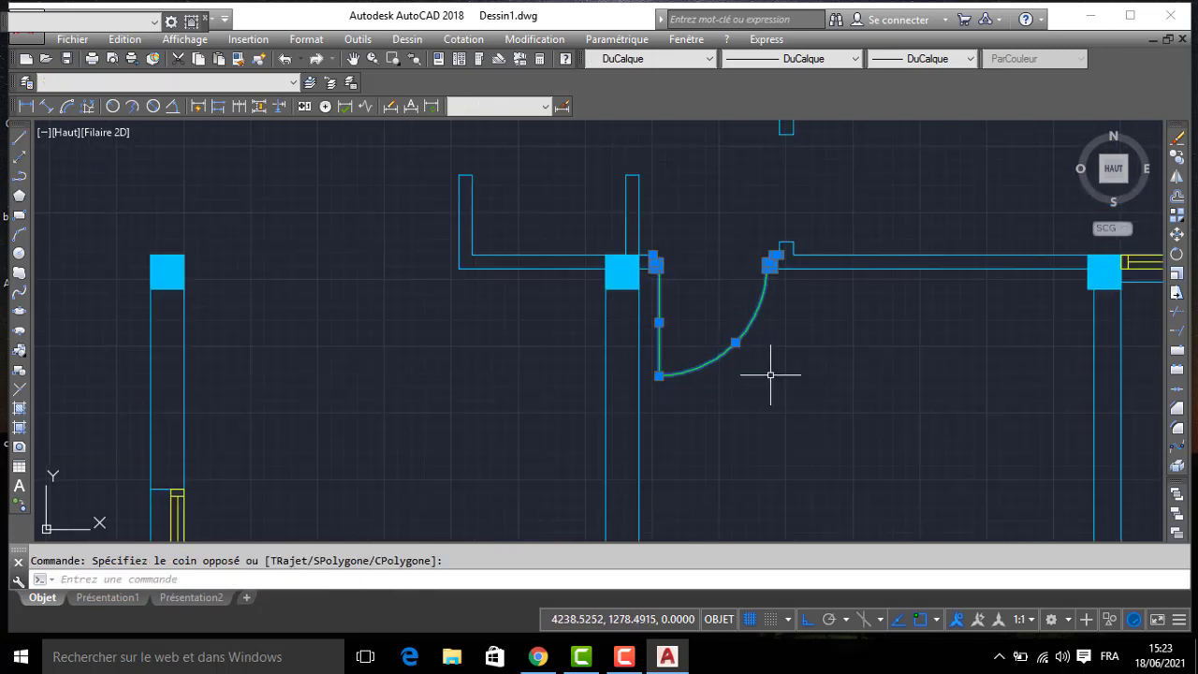
click(1177, 176)
scroll(927, 237, down, 3)
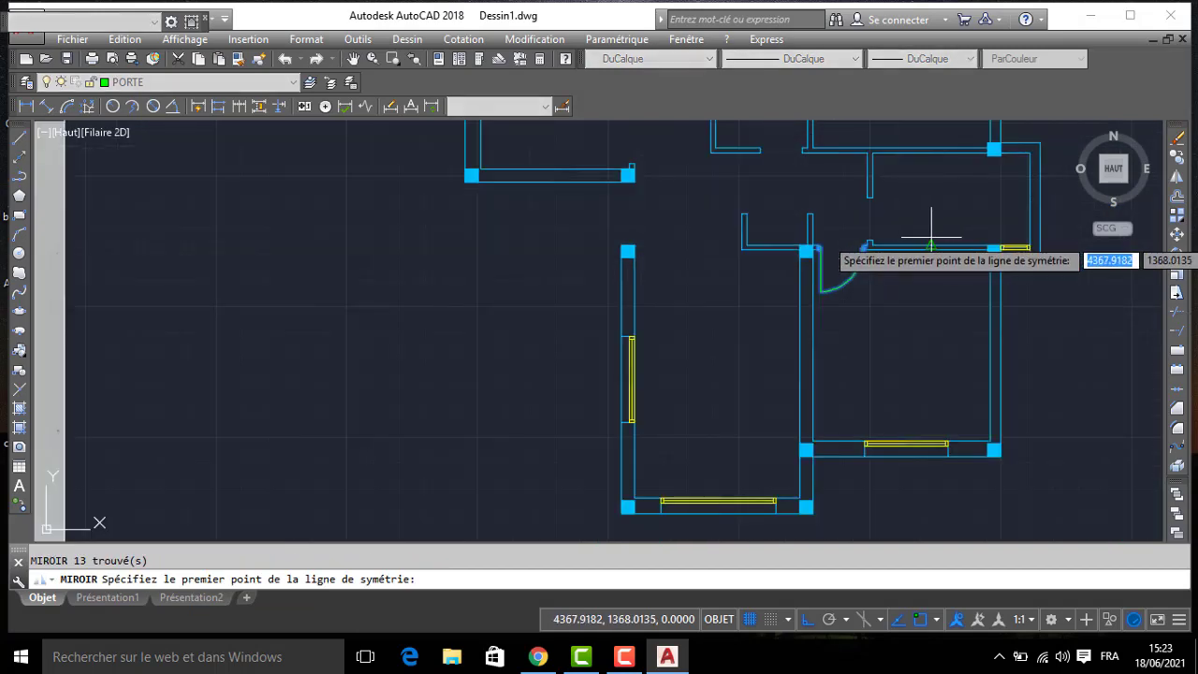
middle_drag(931, 235, 856, 254)
click(956, 219)
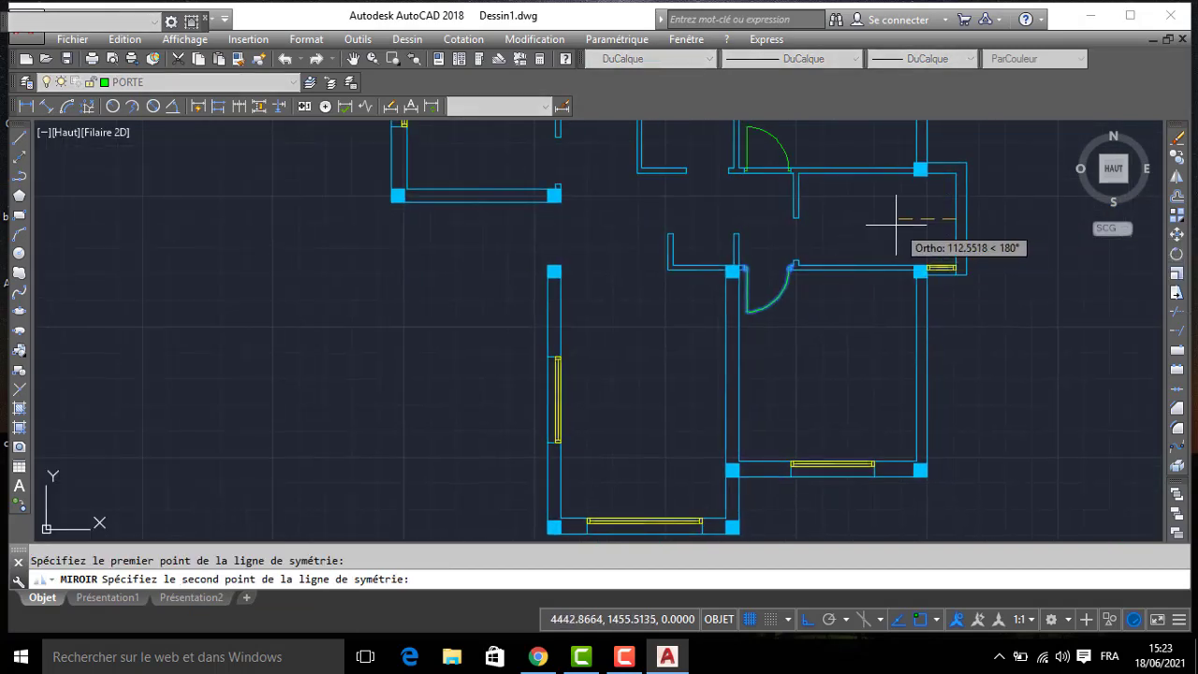
key(Return)
scroll(773, 179, up, 5)
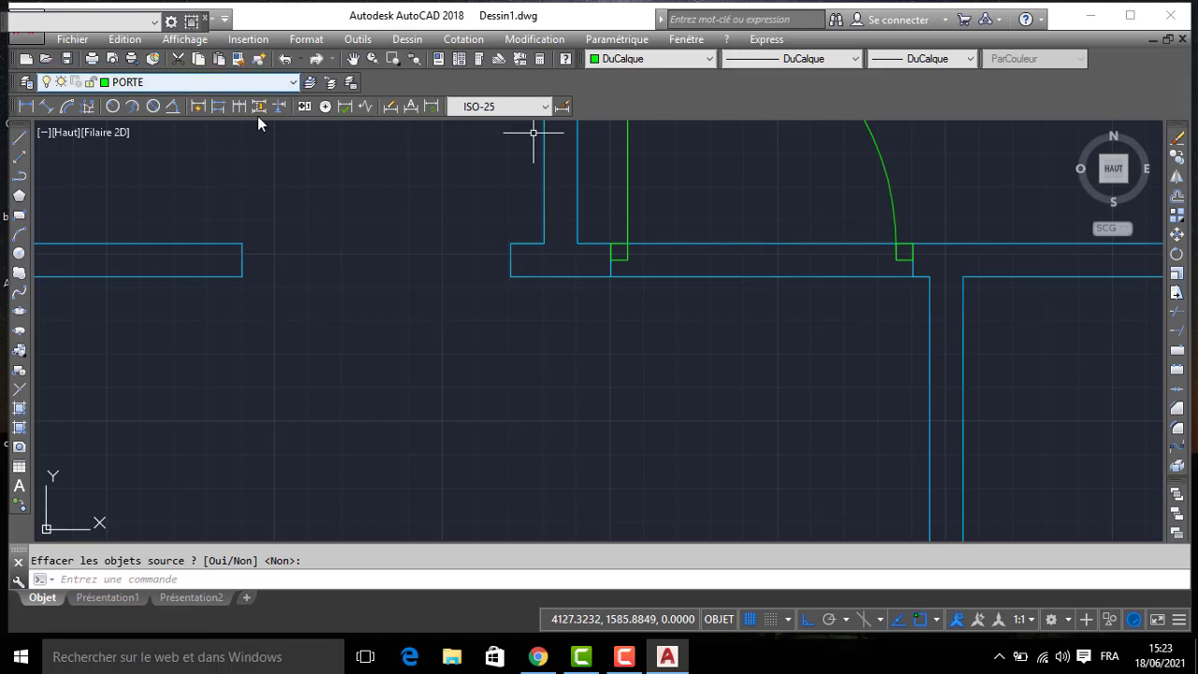
- Trim both wall faces between the mirrored door's two jamb lines to open the doorway
text(AJ)
key(Return)
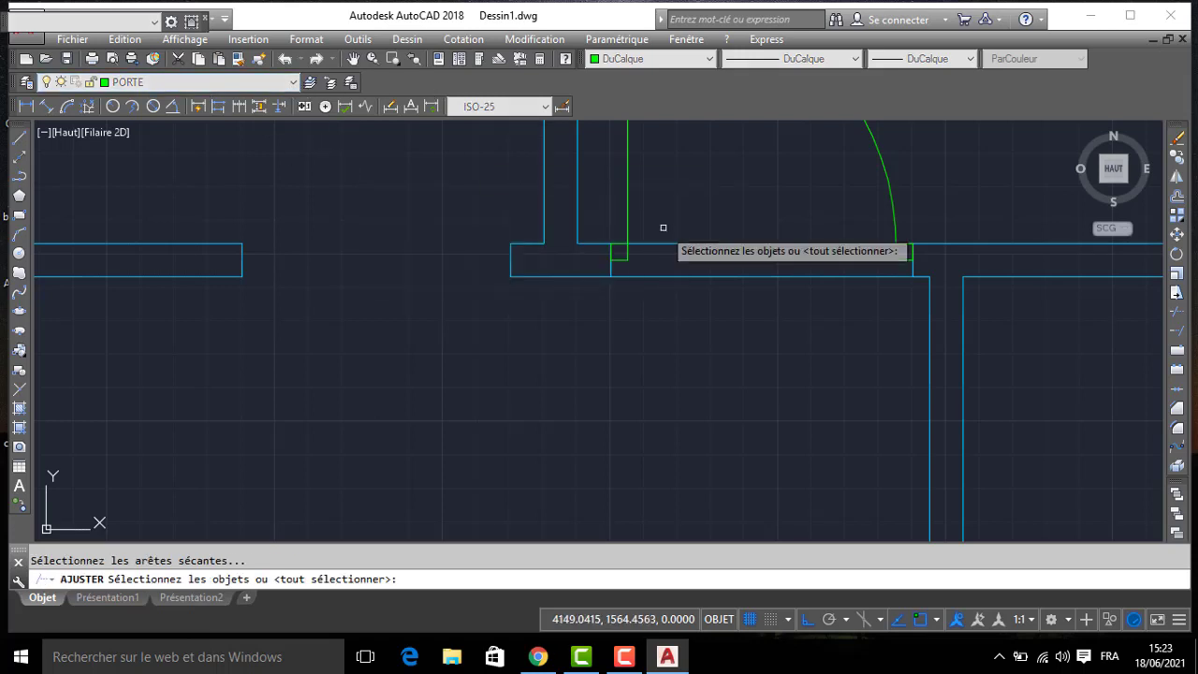
click(610, 270)
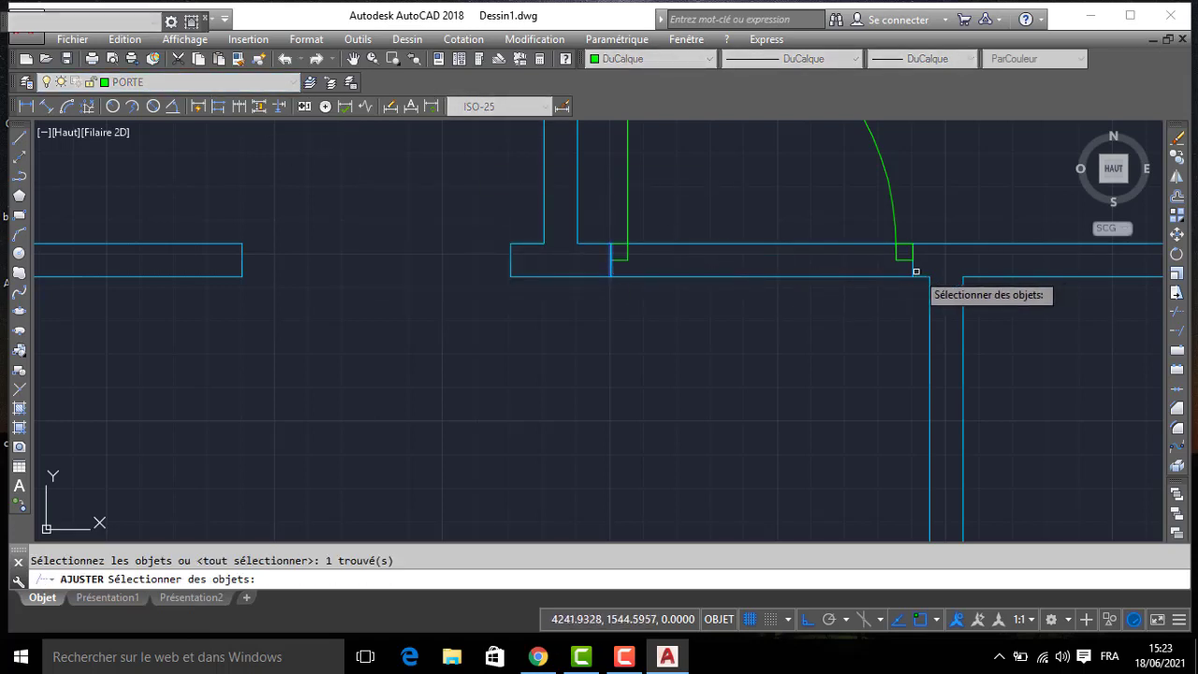
click(913, 272)
key(Return)
click(772, 220)
click(712, 336)
key(Return)
scroll(713, 332, down, 3)
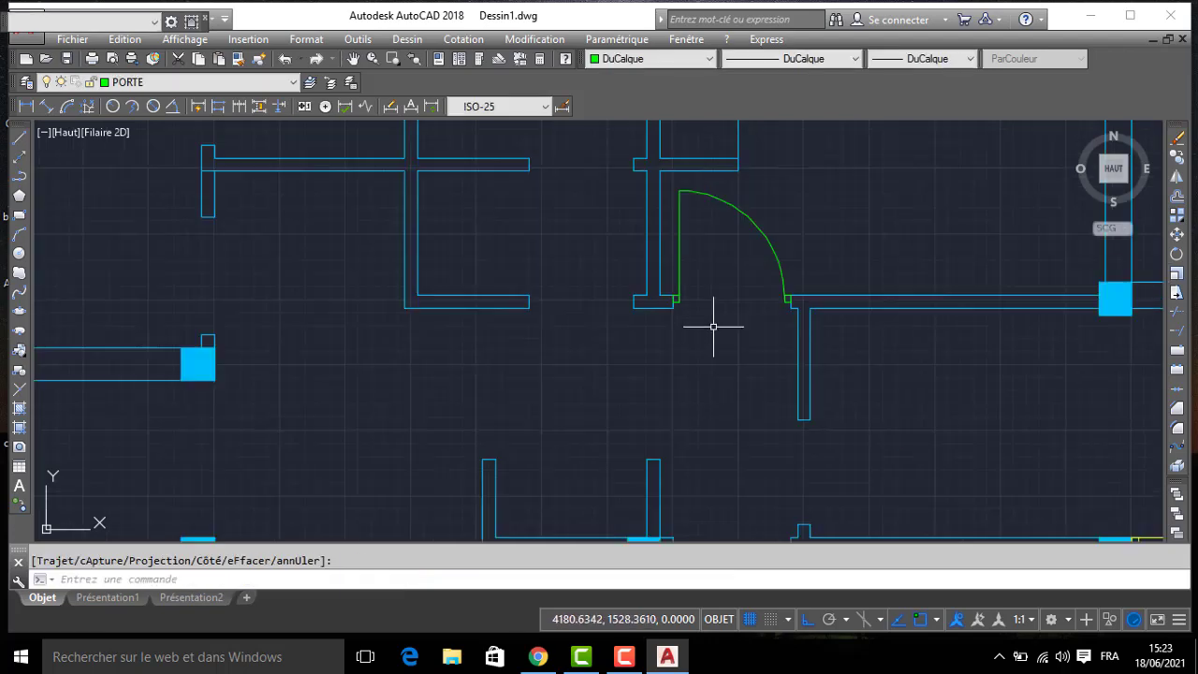
mouse_move(725, 311)
middle_down()
mouse_move(725, 241)
mouse_move(754, 165)
middle_up()
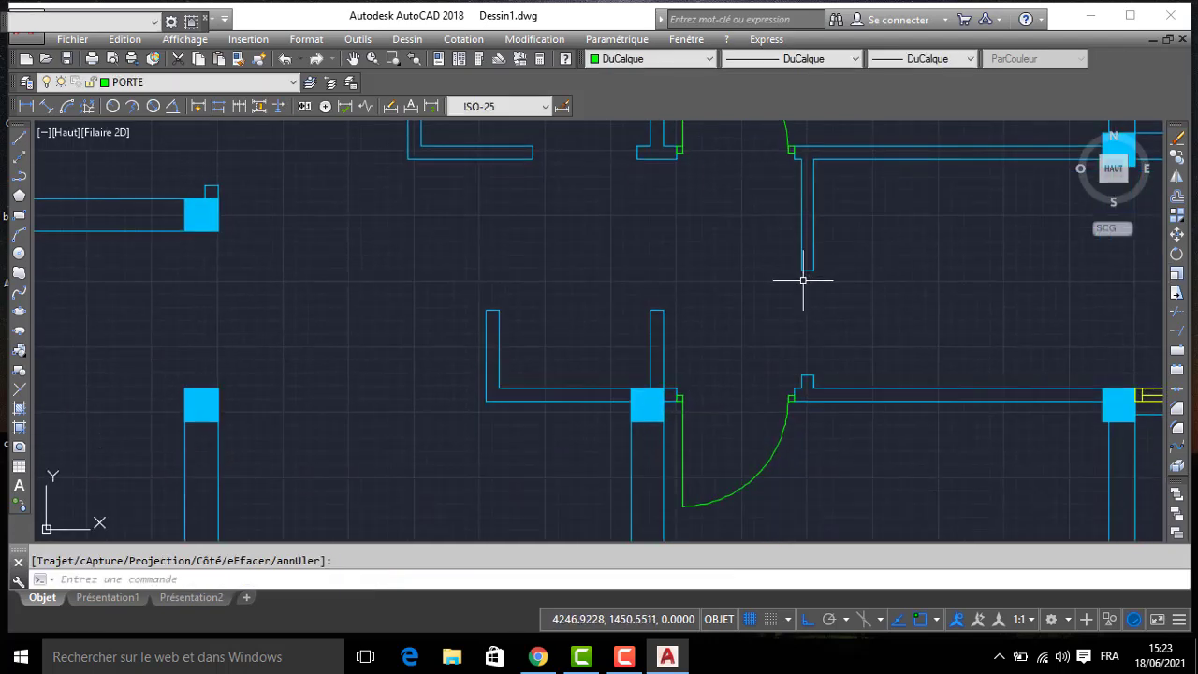
middle_drag(720, 387, 690, 343)
scroll(689, 343, up, 4)
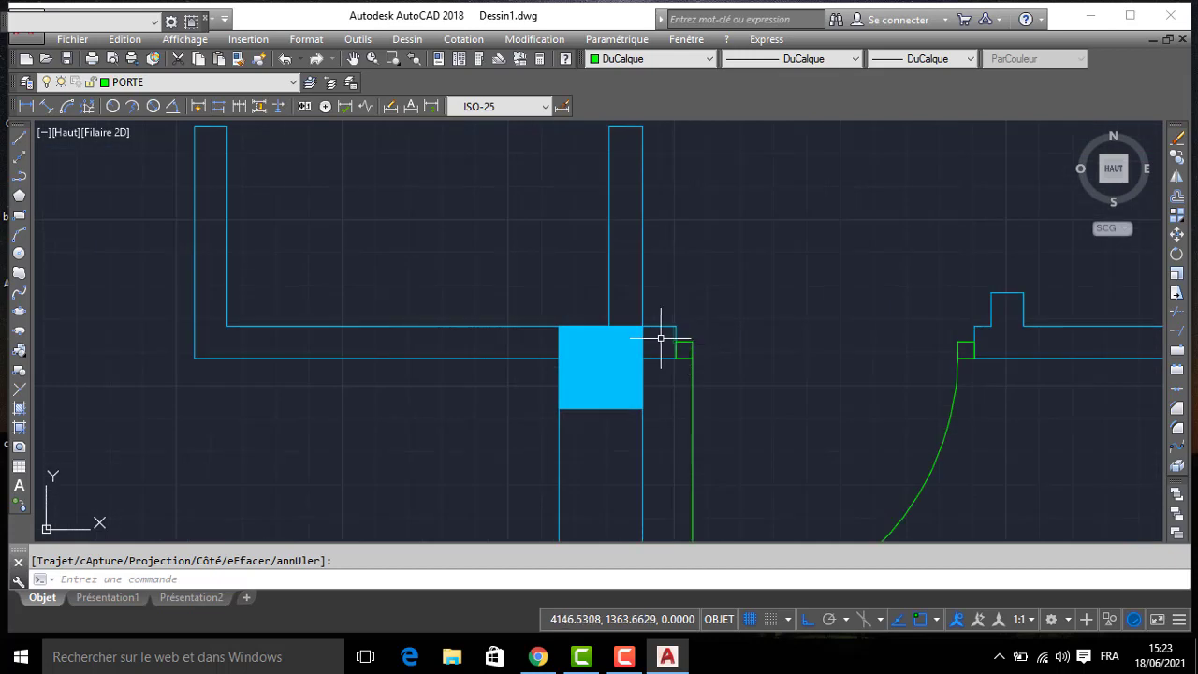
click(660, 337)
middle_drag(750, 372, 744, 313)
key(Escape)
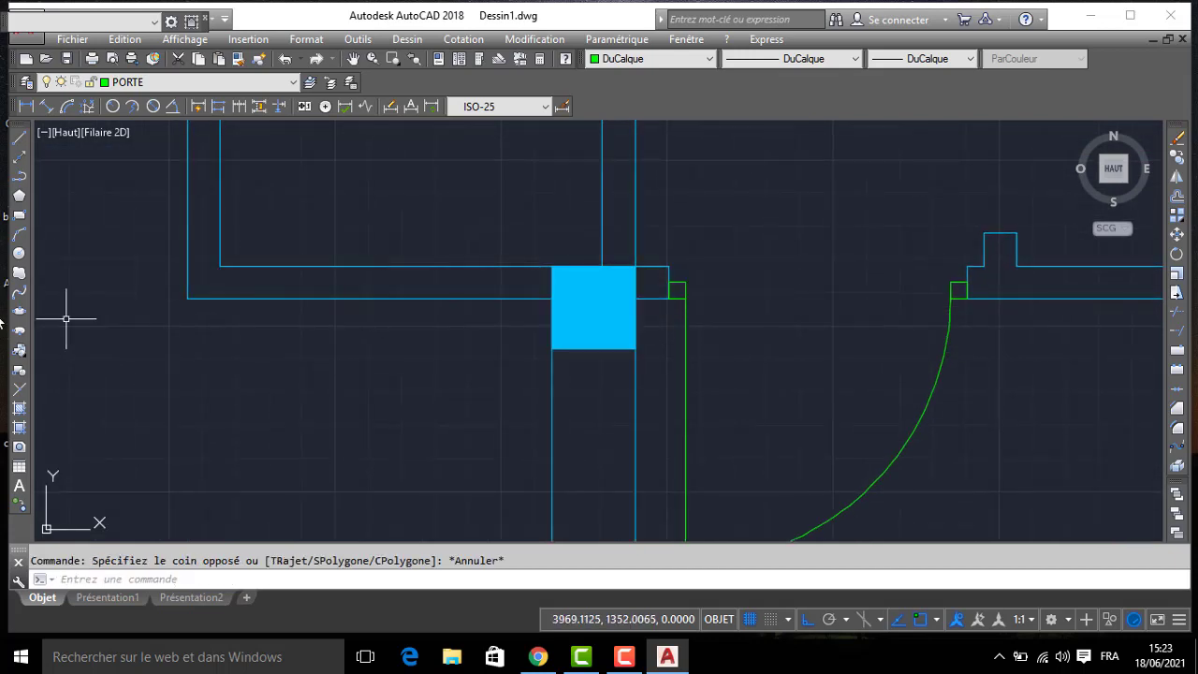
- Start a block definition named PORTE and select the south door's leaf, swing arc and both frame squares as its objects
click(19, 373)
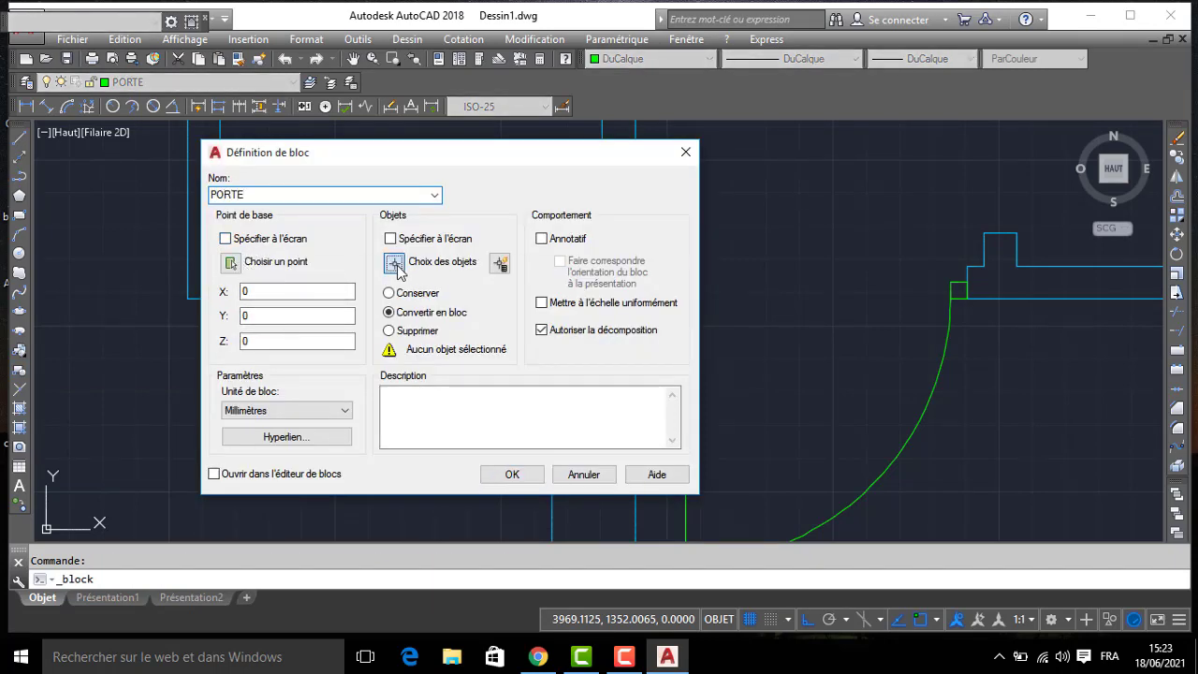
click(397, 267)
scroll(468, 269, down, 2)
click(584, 273)
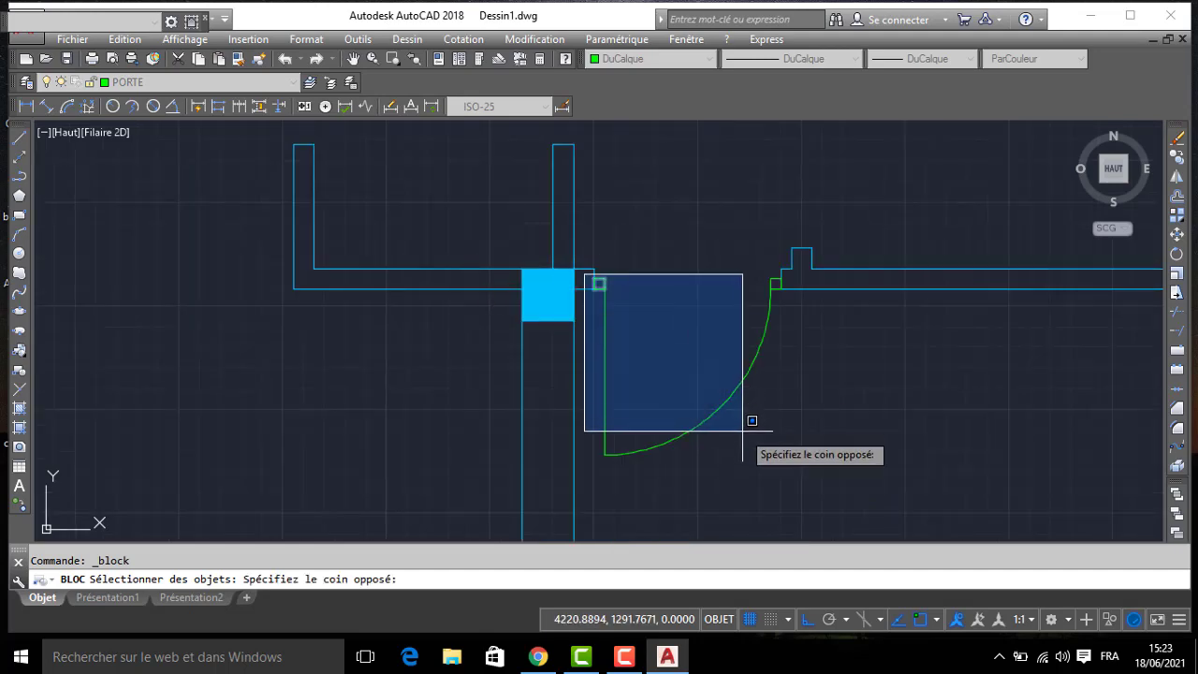
click(785, 464)
key(Return)
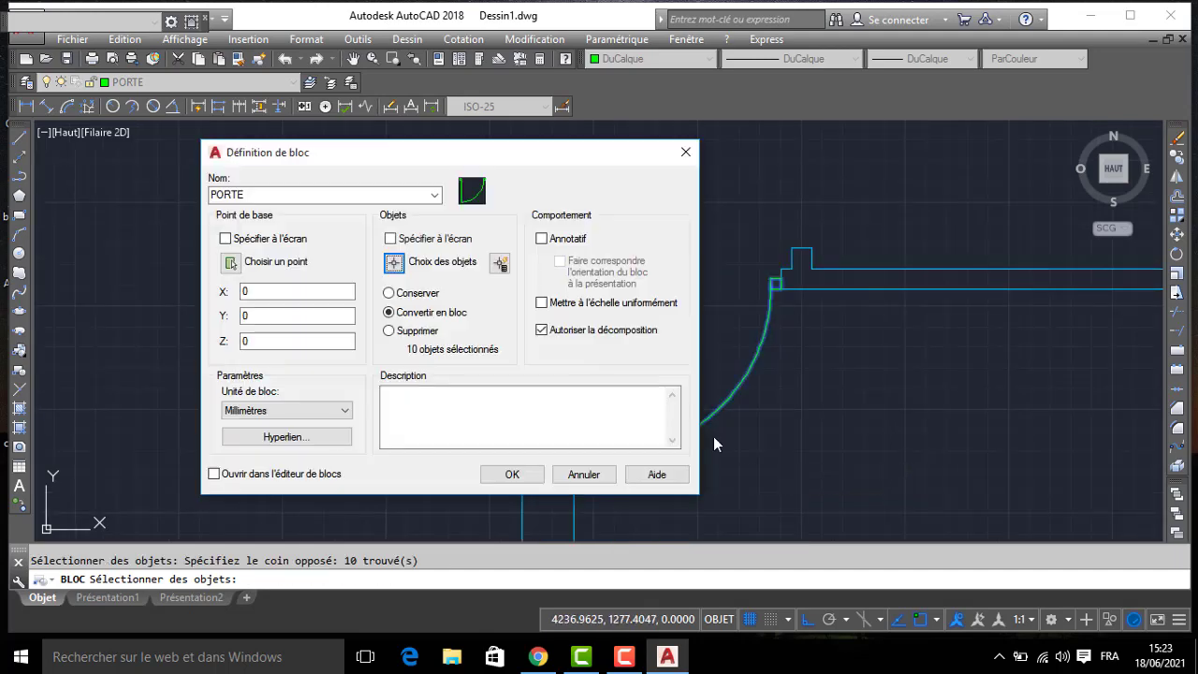
- Set the block's base point at the west frame square's southwest corner and create the block
click(230, 263)
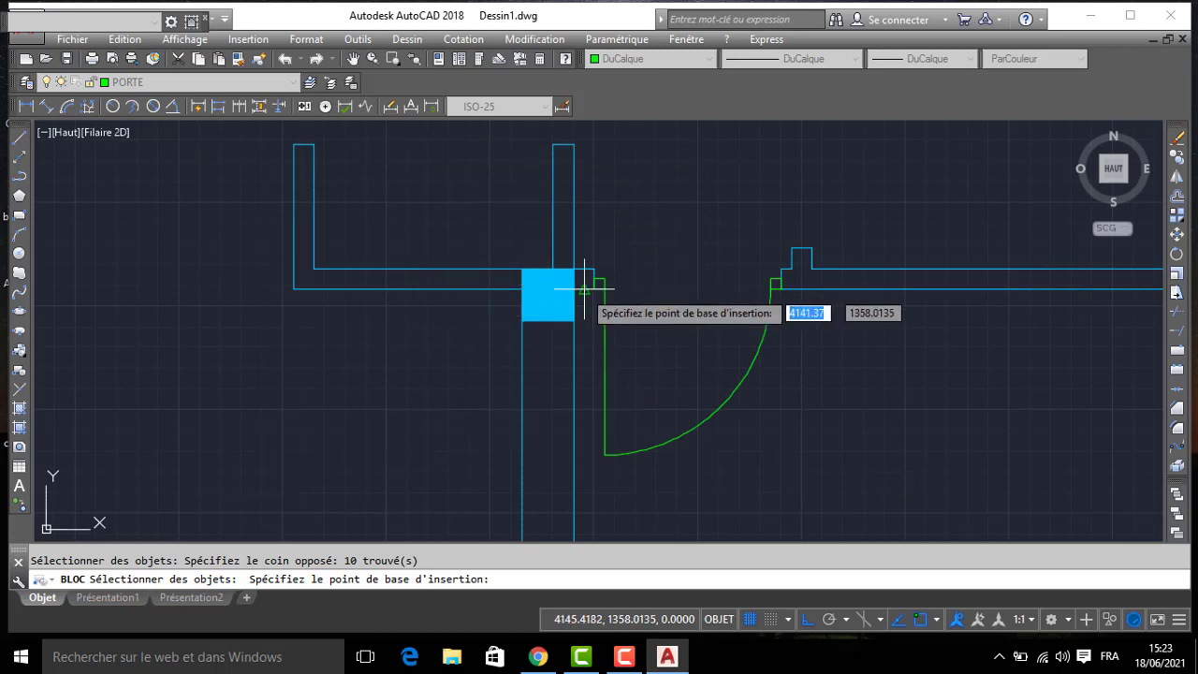
scroll(589, 281, up, 2)
click(594, 286)
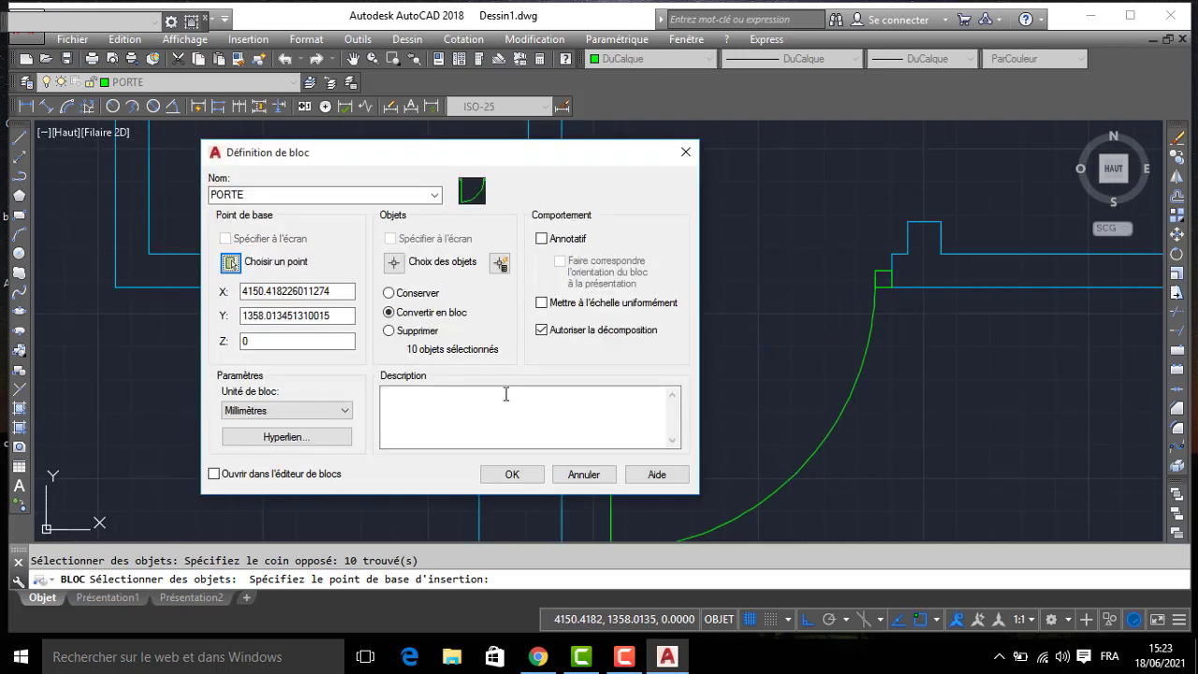
click(510, 475)
scroll(607, 281, down, 6)
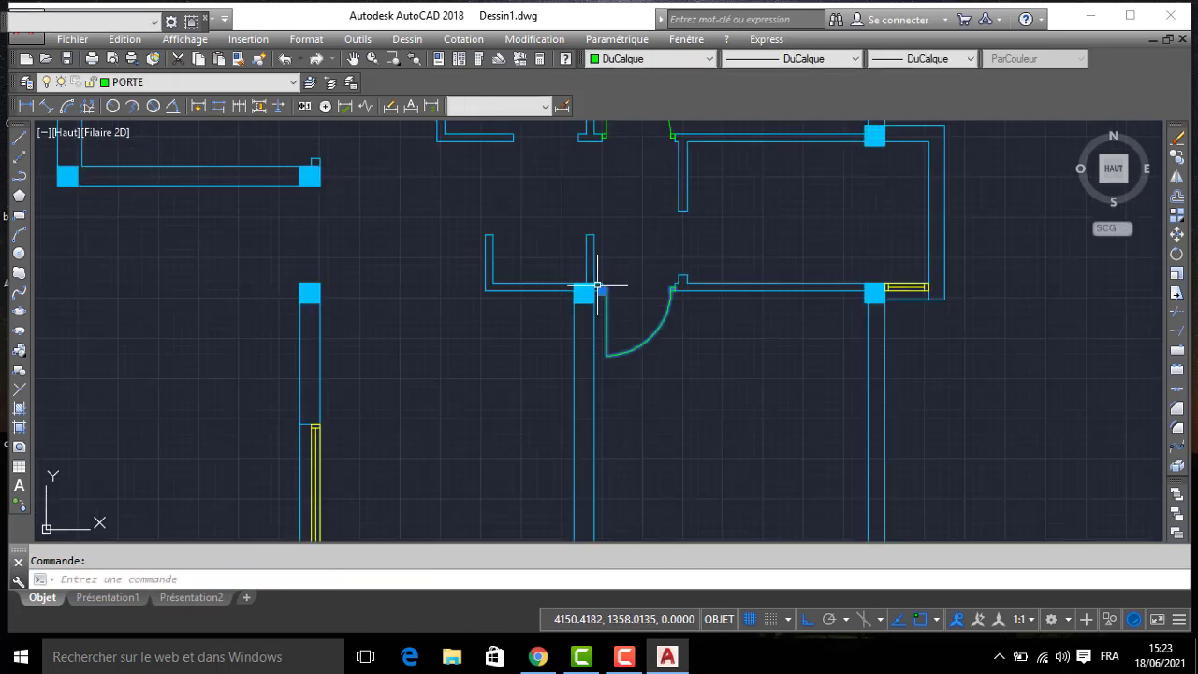
- Copy the south door block from its west frame square's corner to an open spot in the west room beside its east wall opening
text(CO)
key(Return)
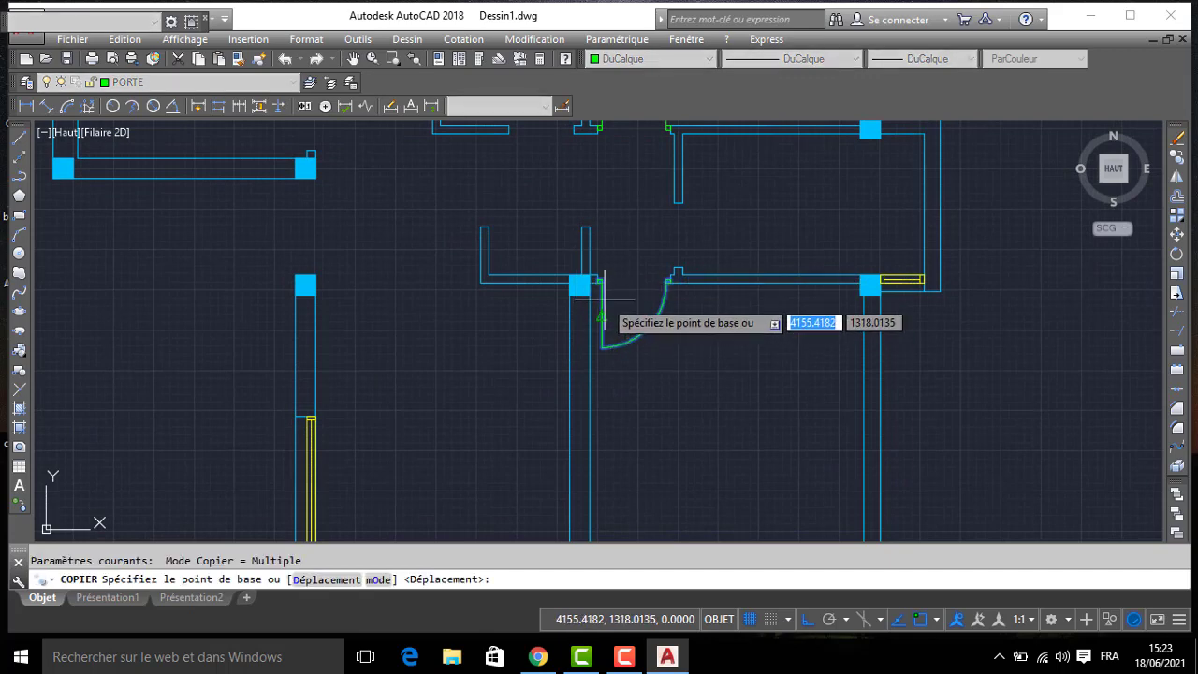
scroll(602, 285, up, 4)
click(601, 278)
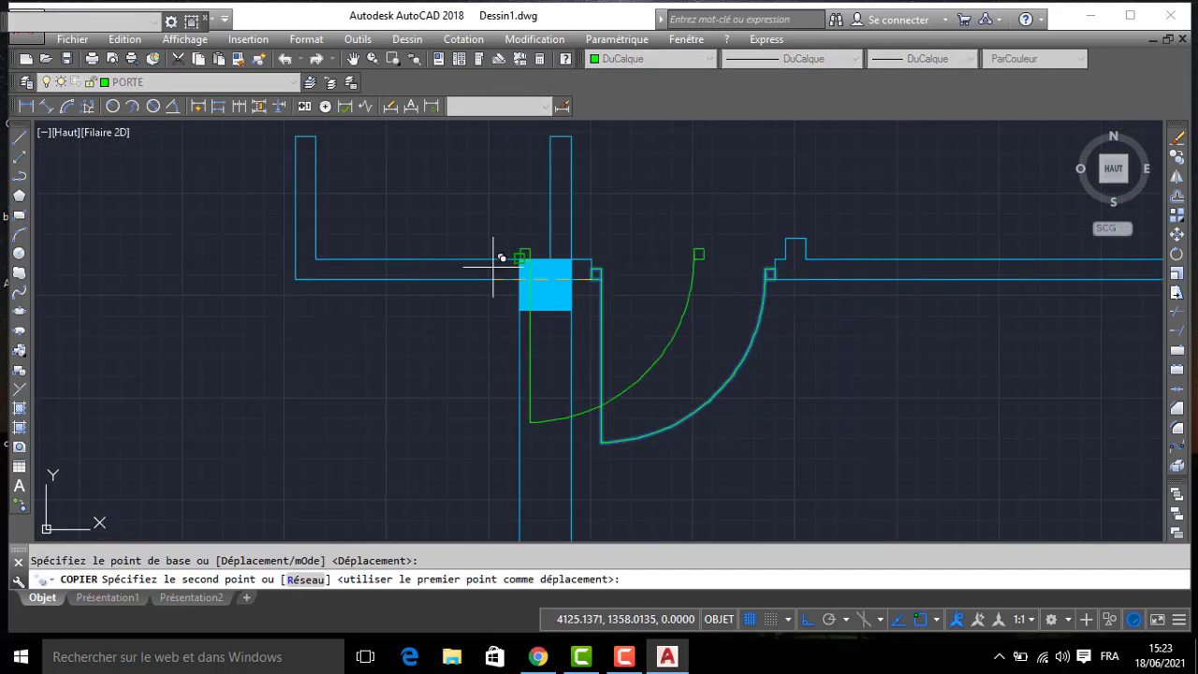
scroll(497, 263, down, 3)
mouse_move(256, 285)
middle_down()
mouse_move(441, 350)
mouse_move(463, 382)
middle_up()
scroll(461, 379, down, 2)
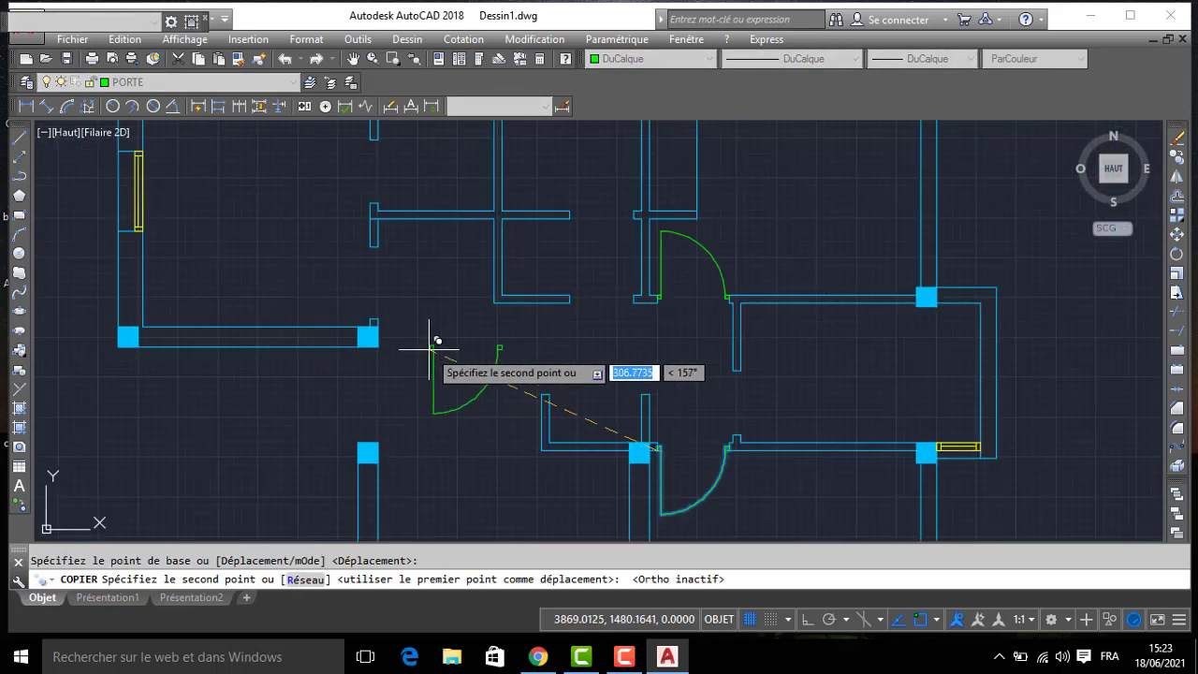
click(294, 255)
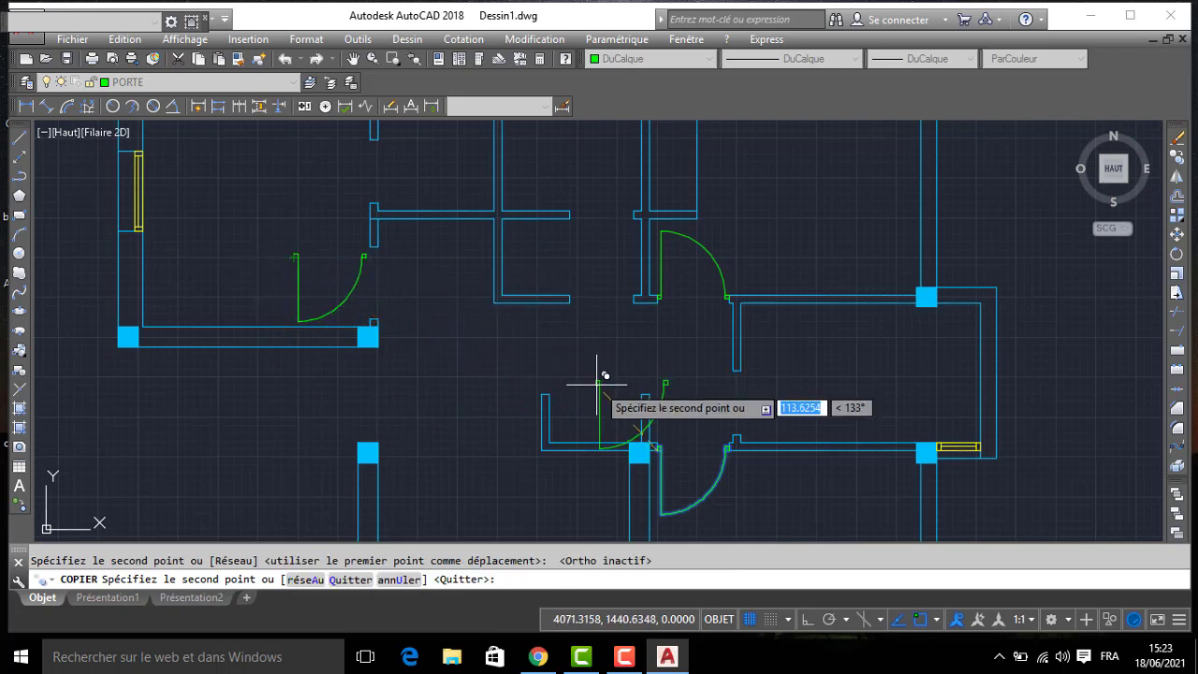
middle_drag(602, 380, 616, 341)
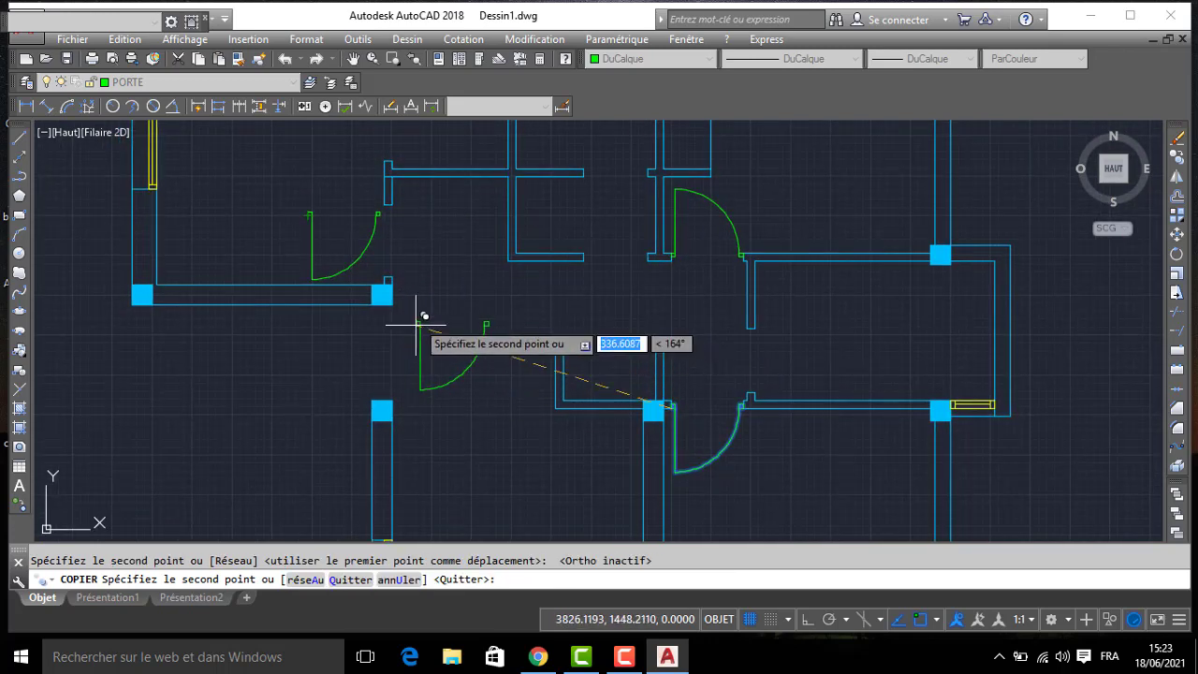
key(Return)
- Rotate the copied door block 90° counterclockwise about its west frame square so the leaf points east
middle_drag(370, 243, 406, 254)
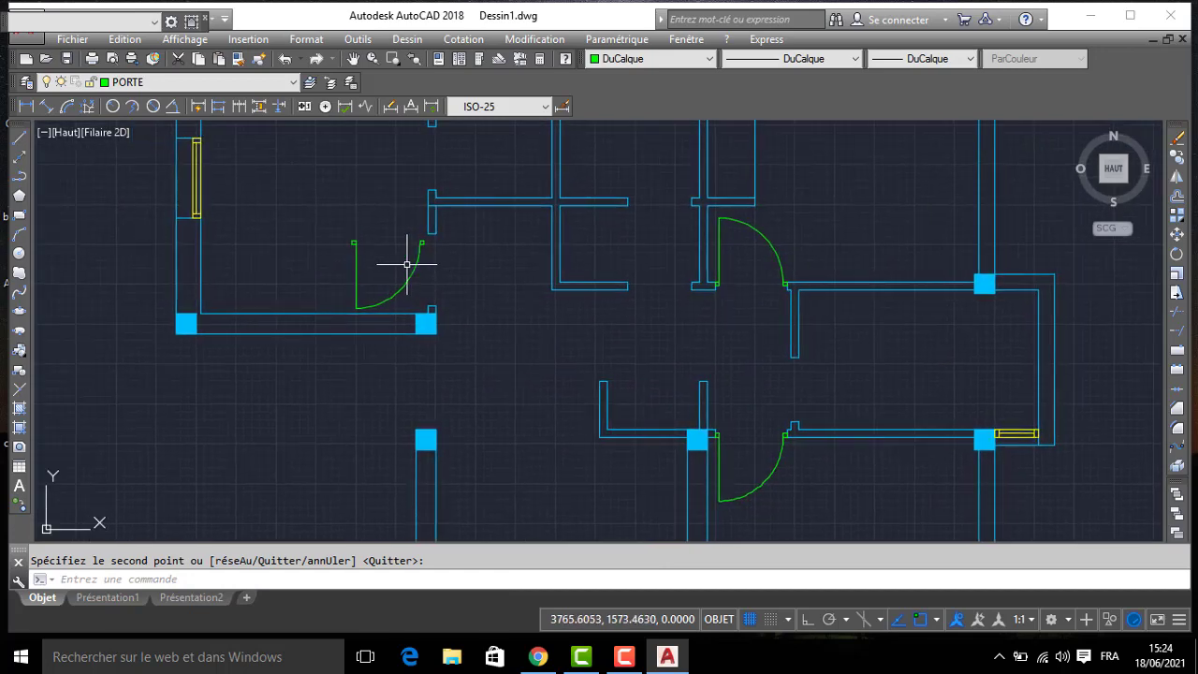
scroll(383, 254, up, 2)
click(366, 228)
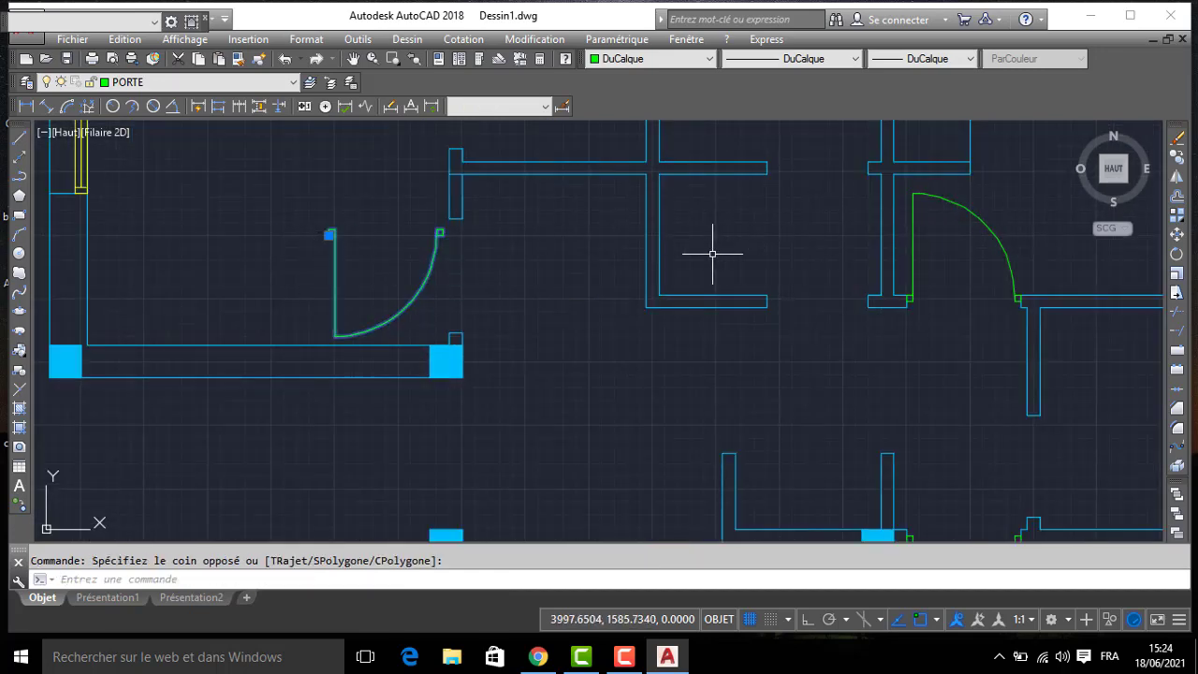
click(1176, 256)
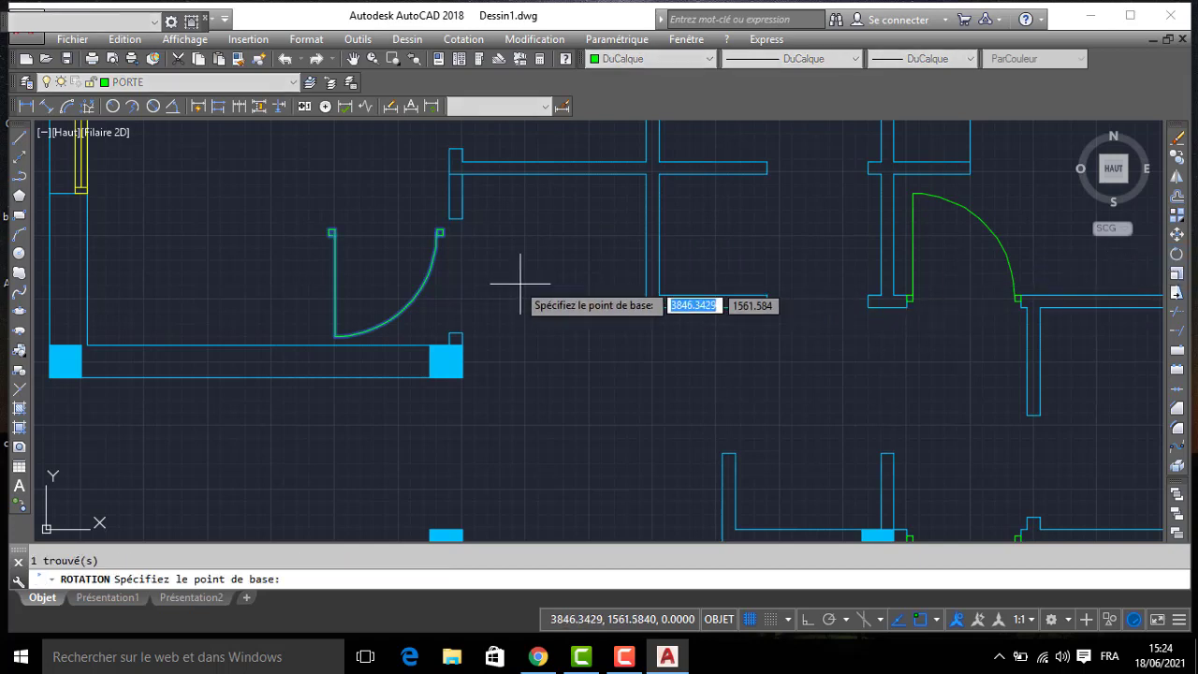
click(327, 233)
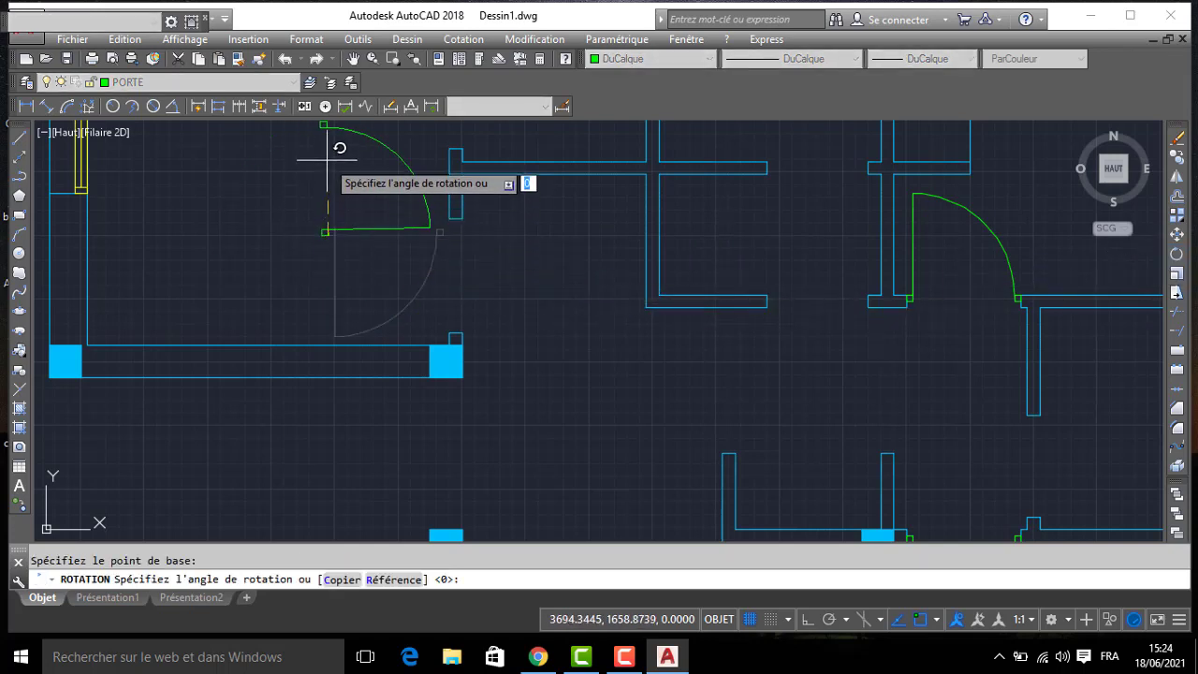
click(327, 161)
- Move the rotated door by its hinge-side frame square's southwest corner onto the northwest corner of the opening's south jamb
click(337, 181)
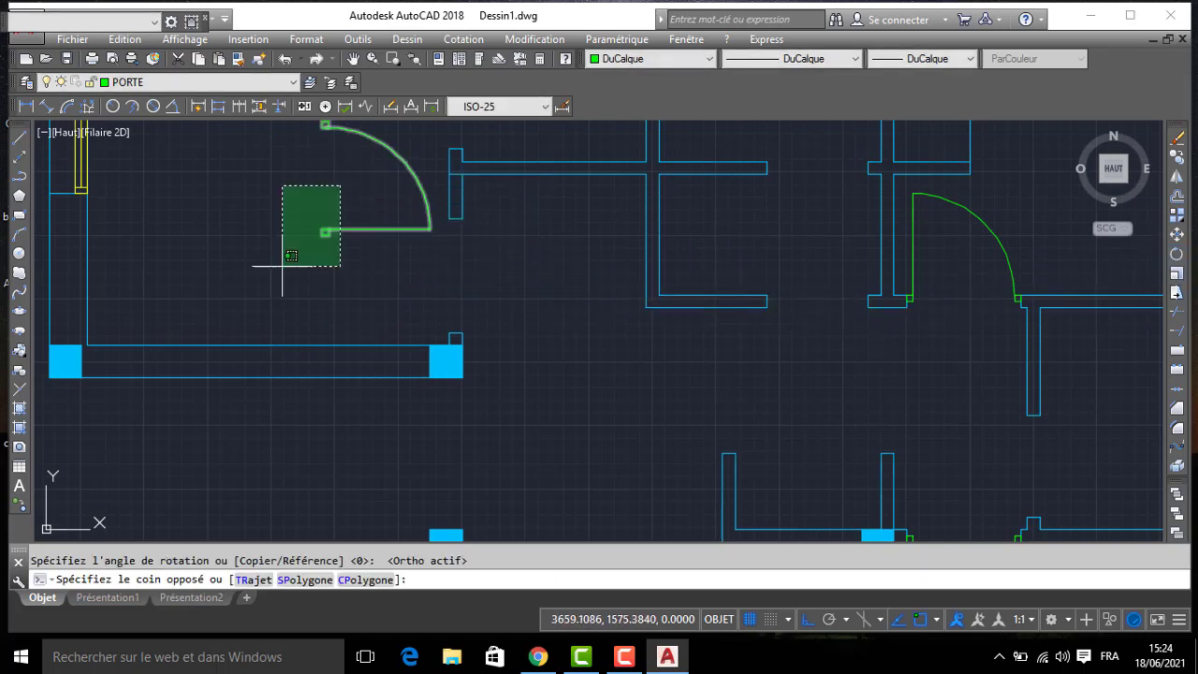
click(255, 292)
key(Return)
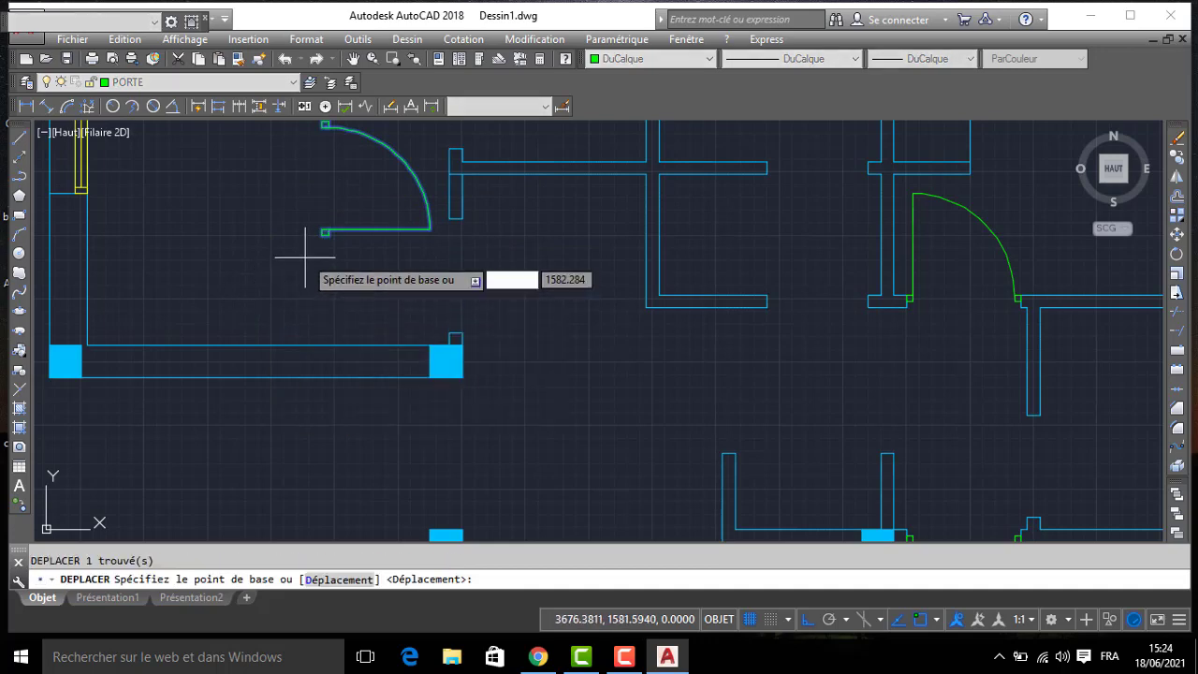
scroll(333, 234, up, 3)
click(333, 222)
click(529, 381)
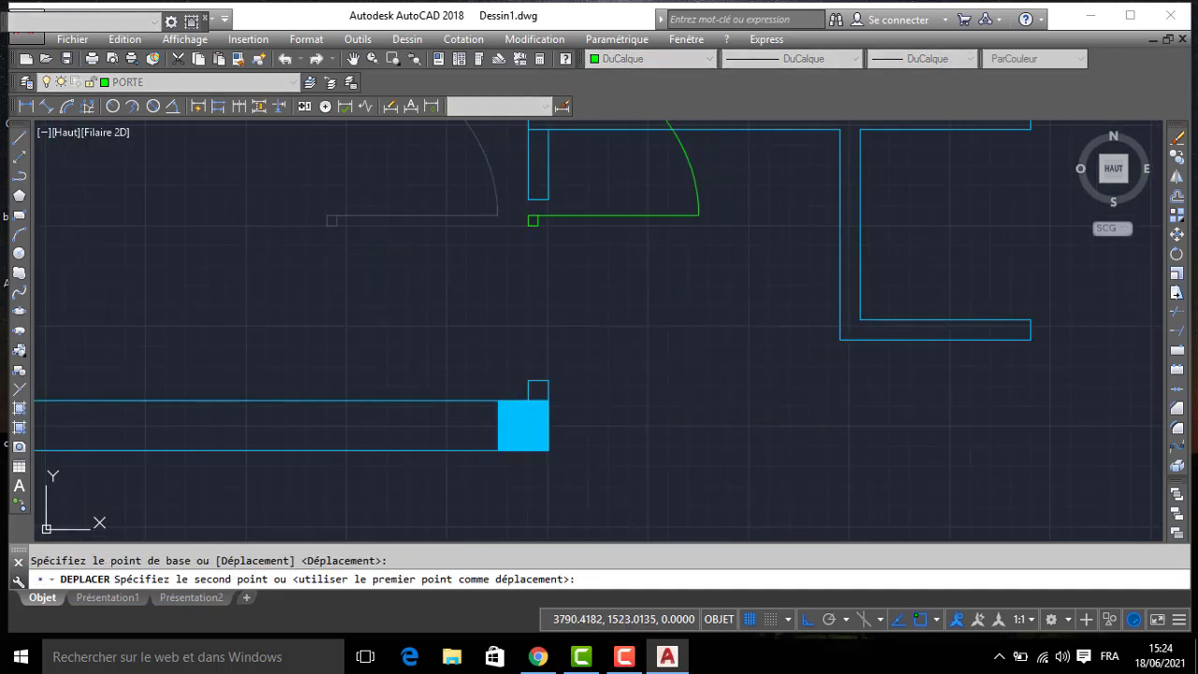
- Mirror the door across a vertical axis through the middle of its hinge-side frame square, erasing the source so it swings west
click(584, 379)
click(584, 393)
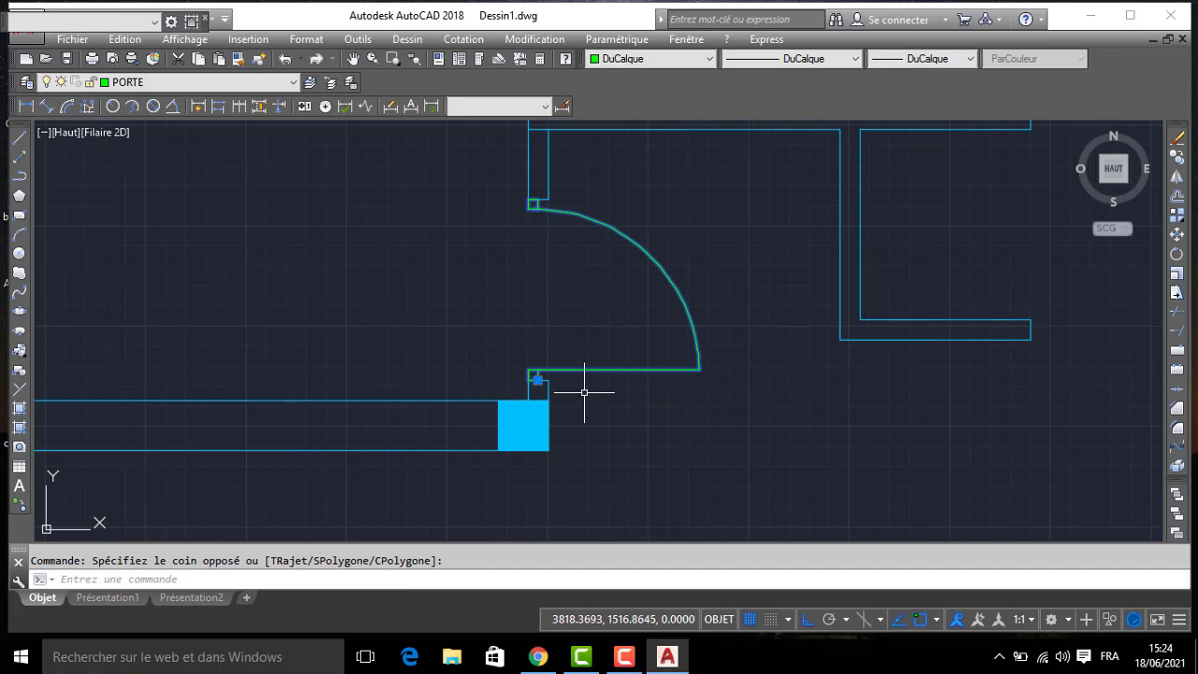
key(Return)
scroll(534, 375, up, 2)
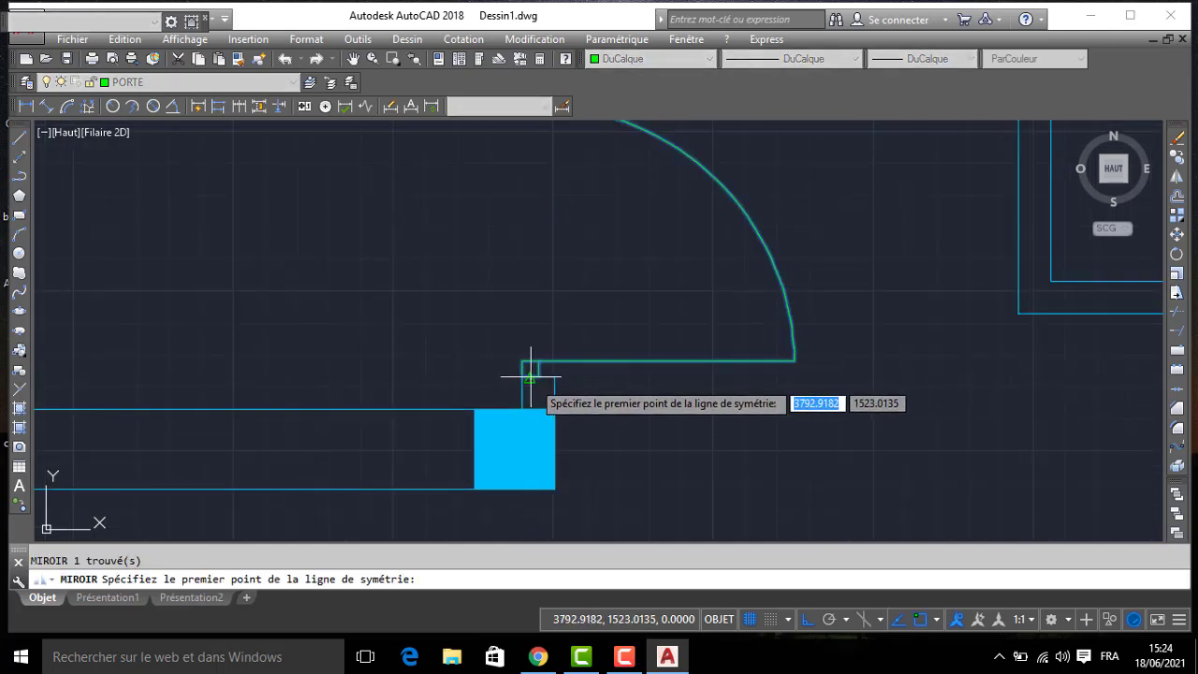
click(530, 372)
click(520, 267)
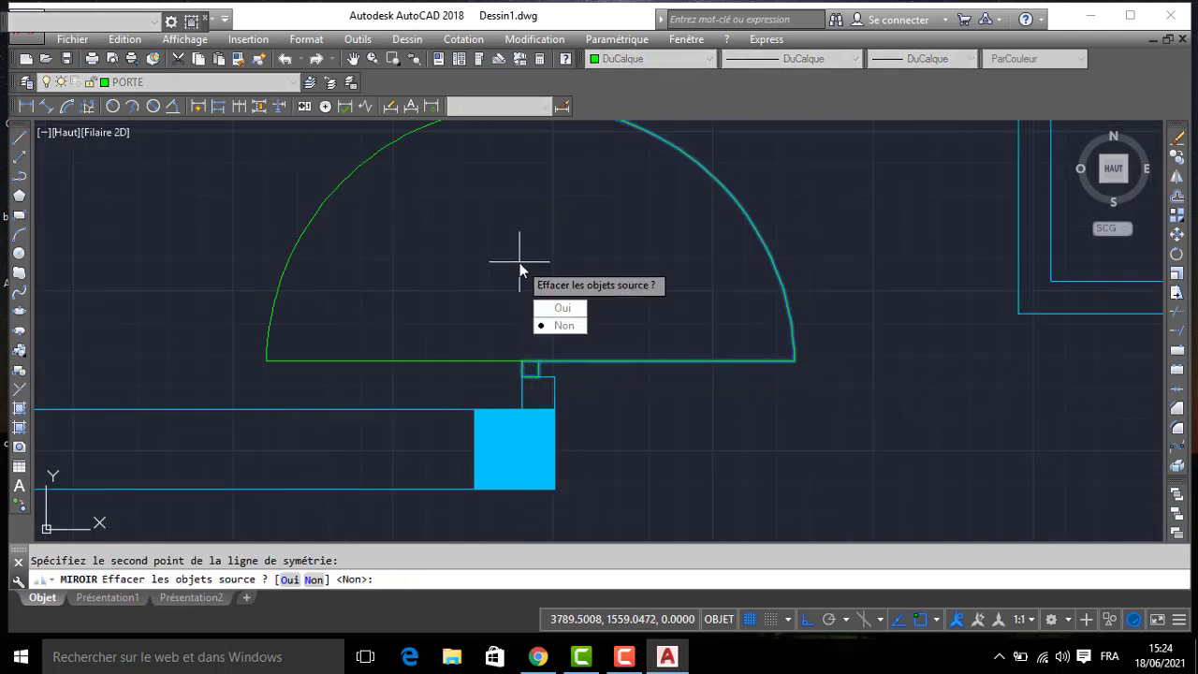
text(O)
key(Return)
scroll(516, 262, down, 4)
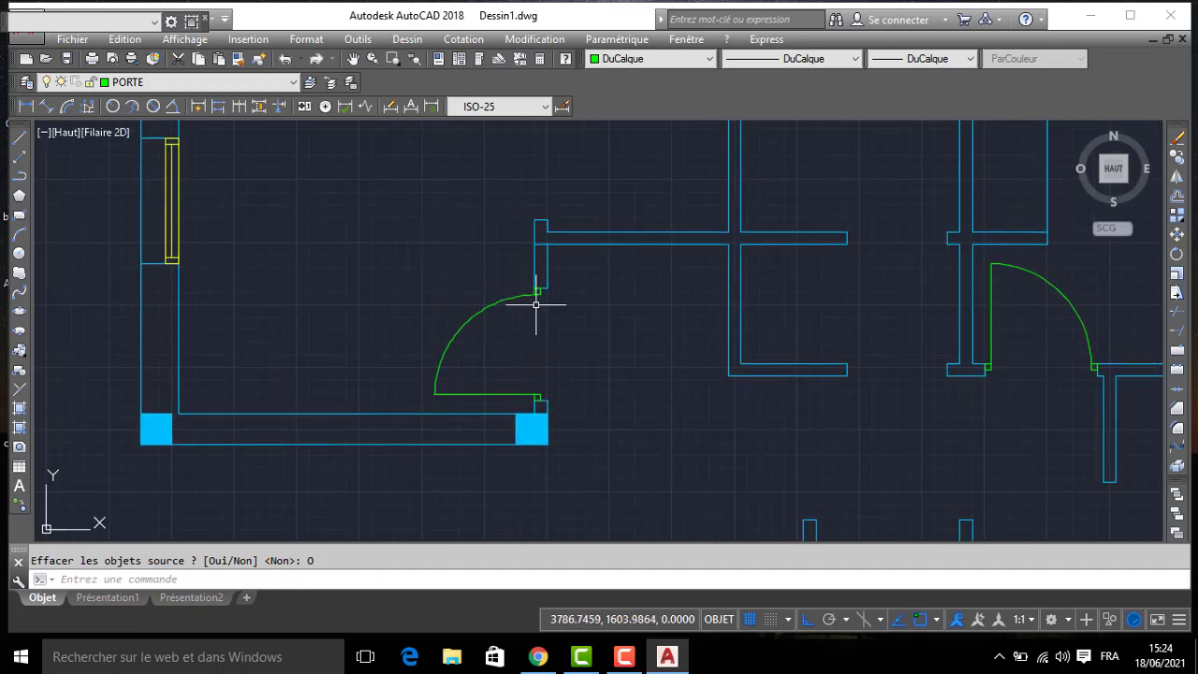
- Draw a 5 by 5 frame square on the south jamb of the next opening northward, starting at the jamb's northeast corner
middle_drag(544, 300, 555, 335)
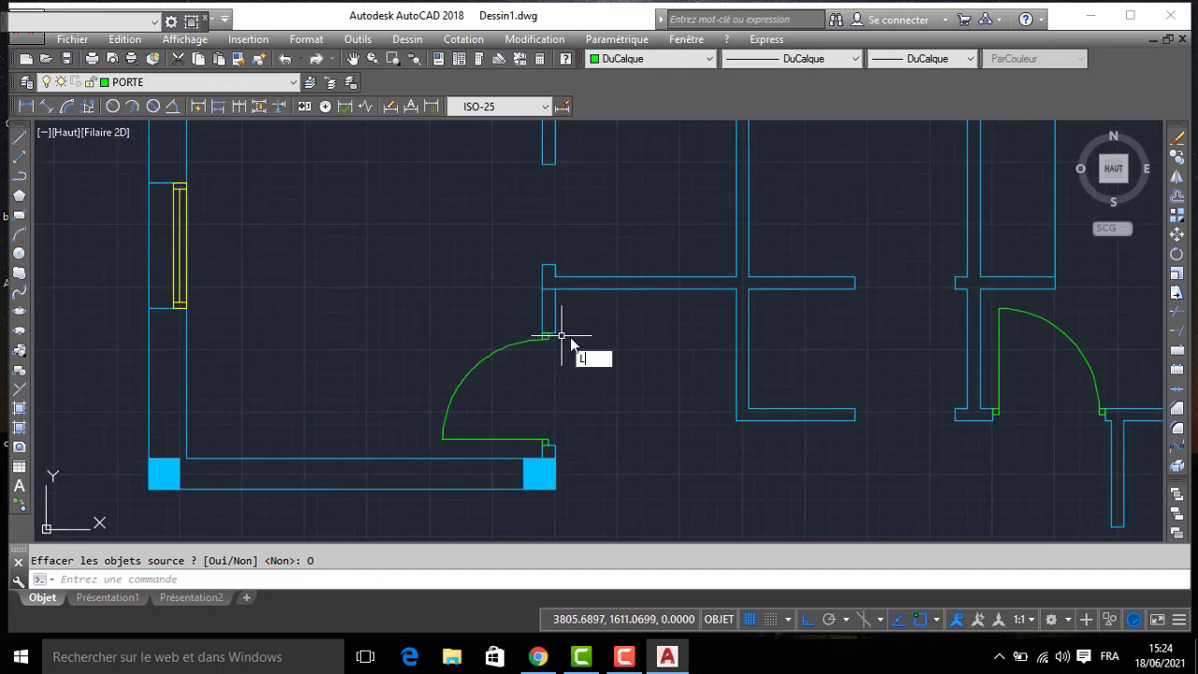
key(Return)
scroll(546, 249, up, 3)
click(514, 262)
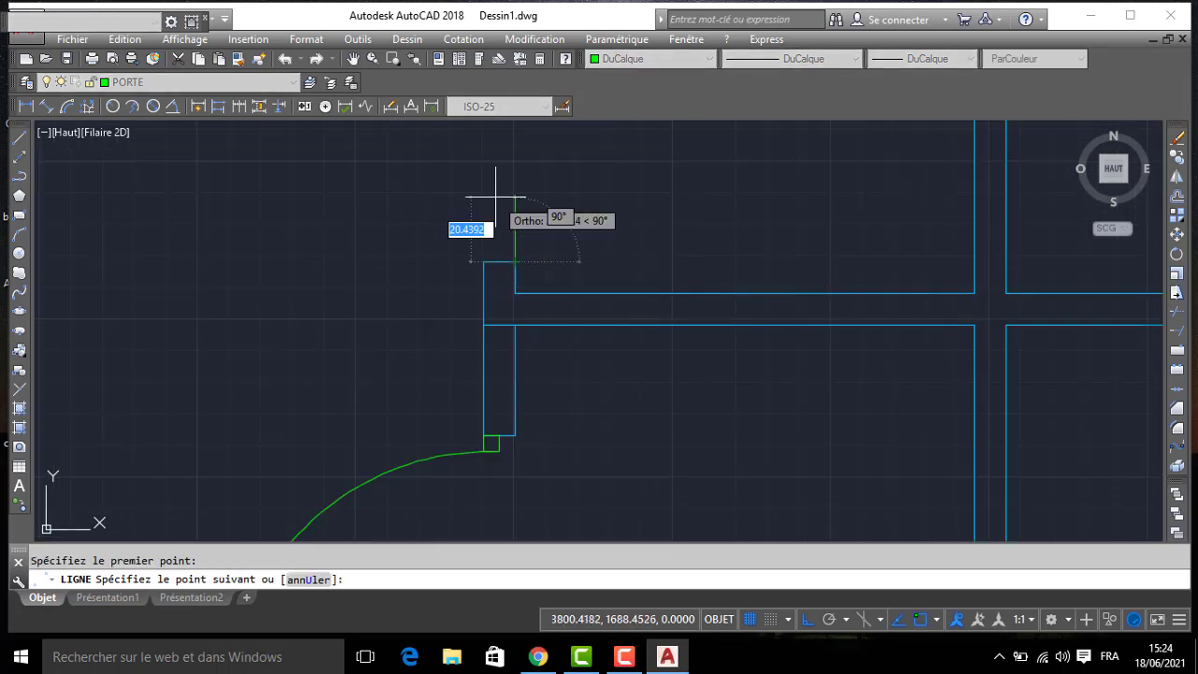
key(Return)
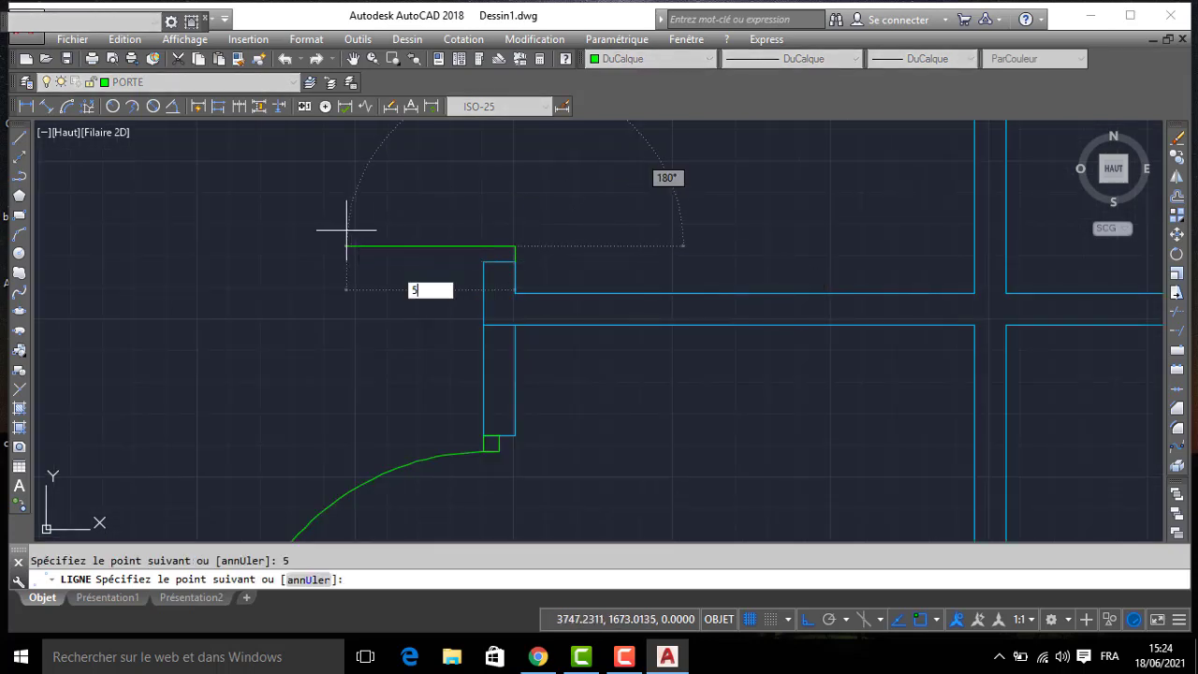
key(Return)
key(Return)
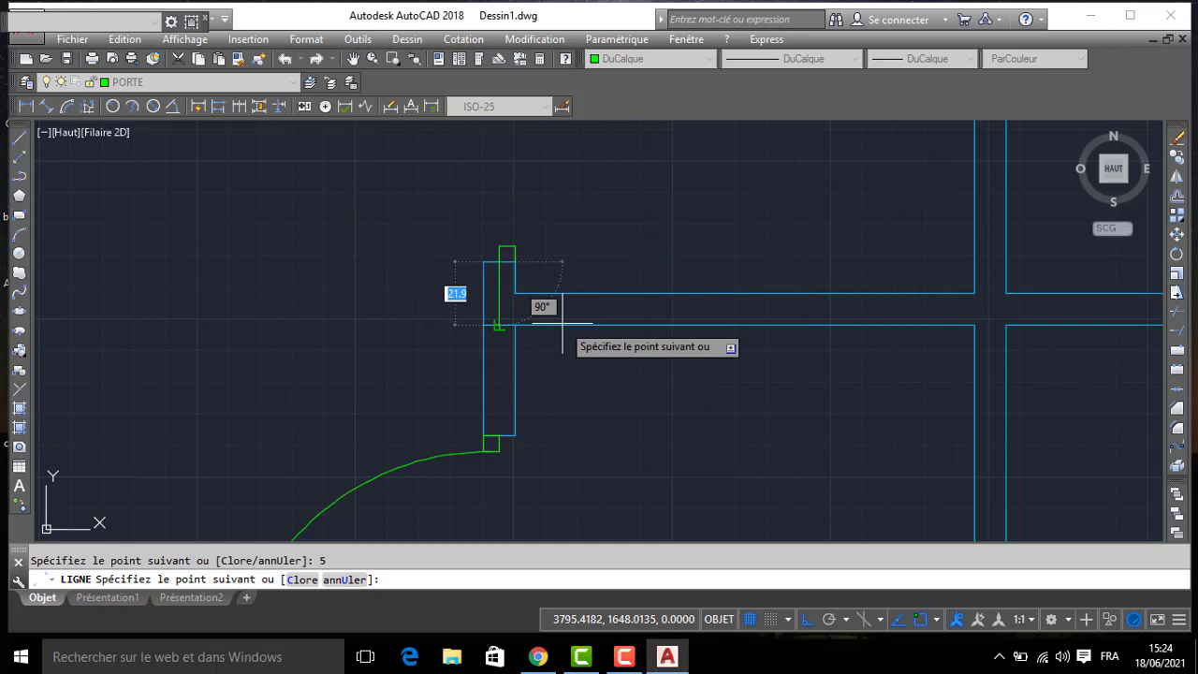
click(514, 262)
key(Escape)
- Copy the new frame square by its northeast corner to the southeast corner of the opening's north jamb
click(495, 242)
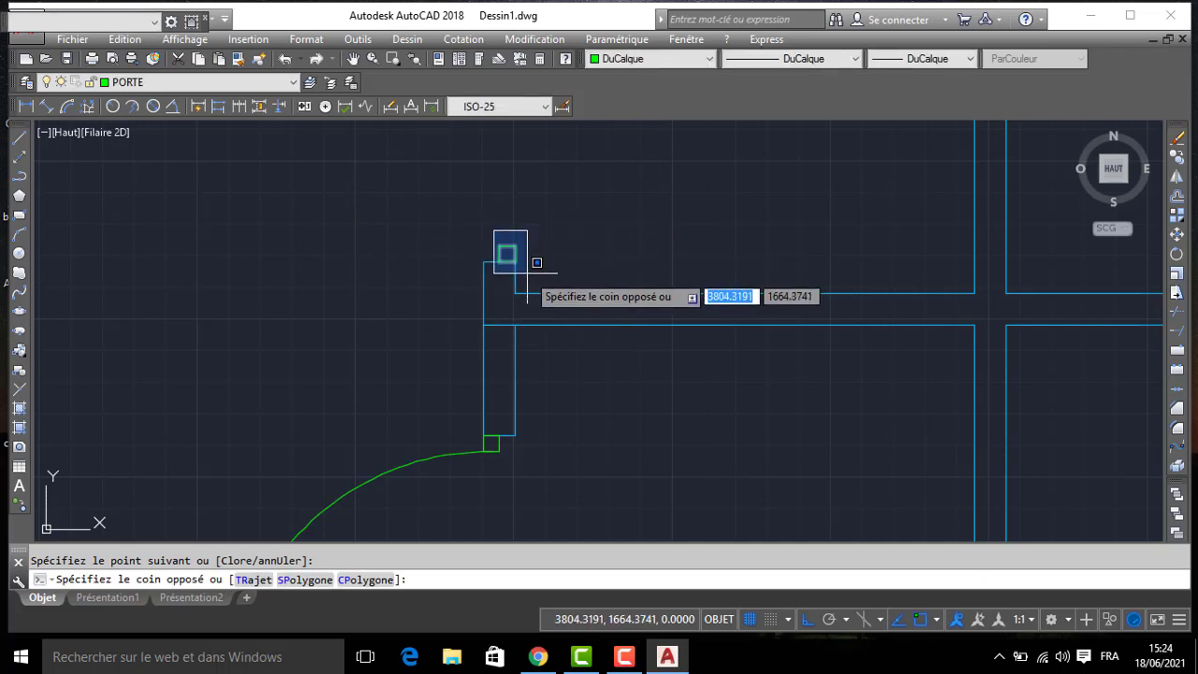
text(CO)
key(Return)
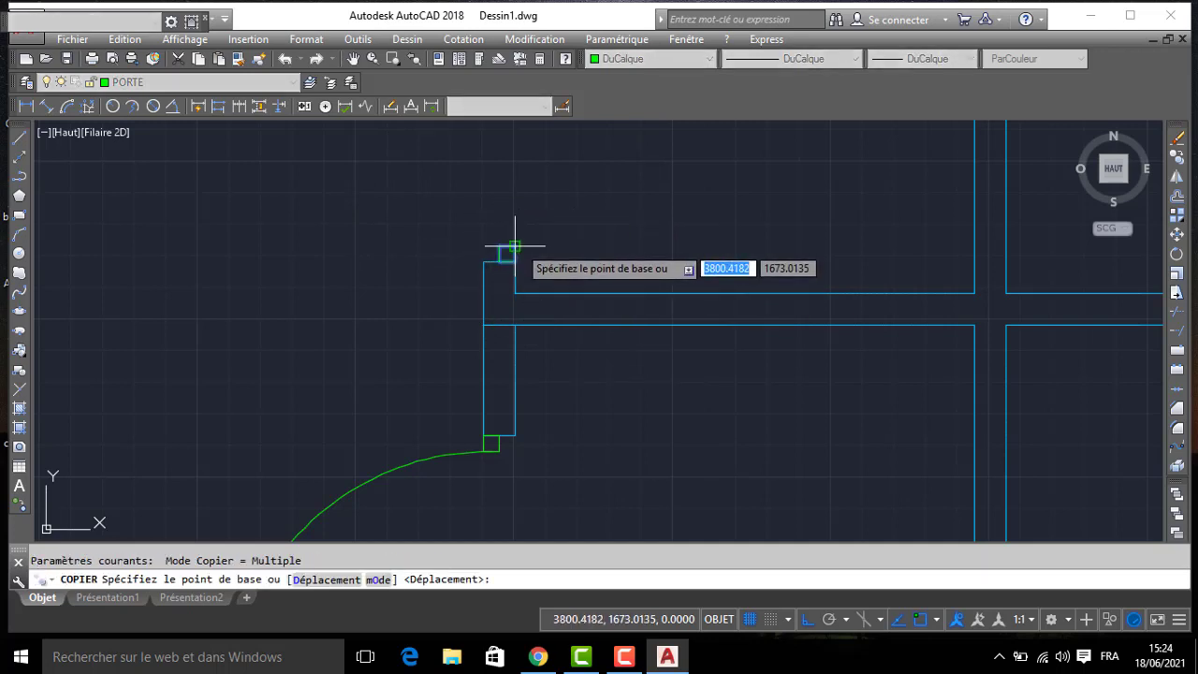
click(515, 246)
middle_drag(503, 173, 523, 337)
click(534, 172)
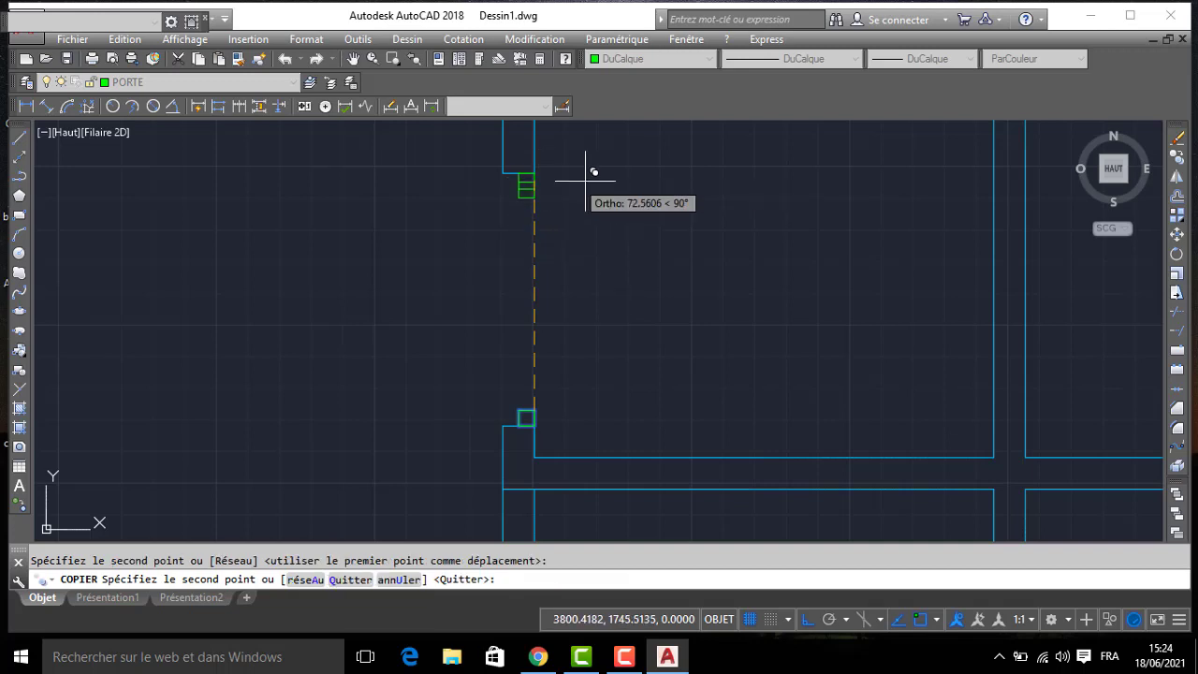
key(Return)
- Draw the door leaf as a 70-unit line running east from the south frame square's northeast corner
text(L)
key(Return)
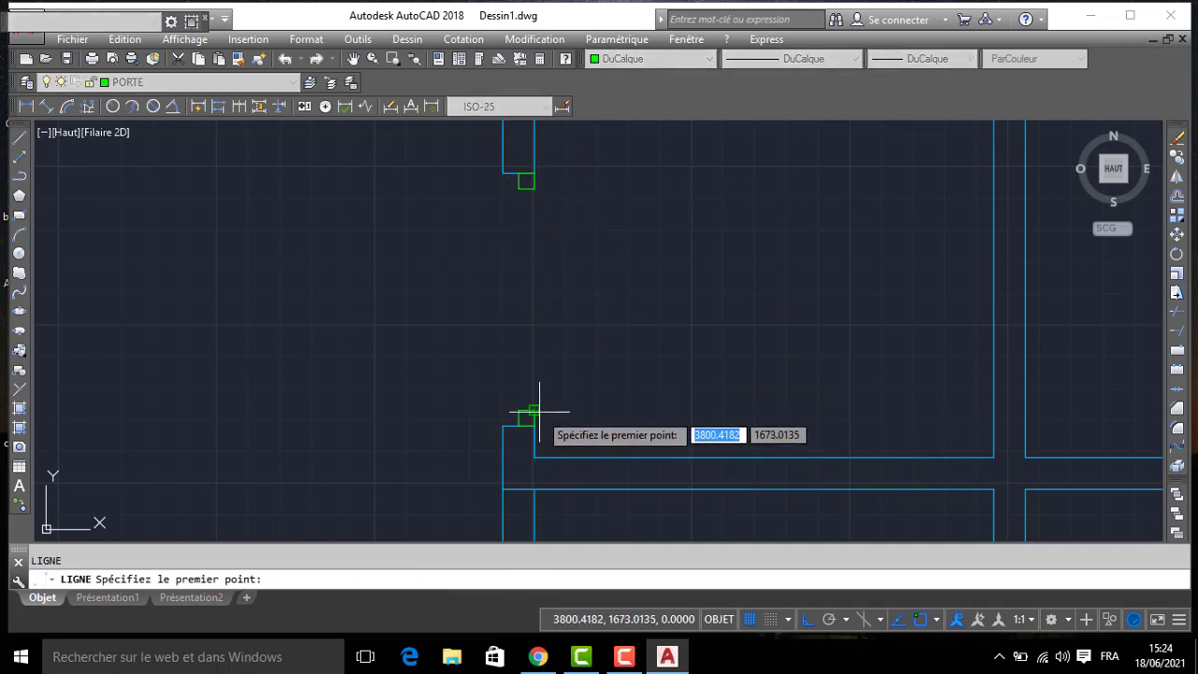
click(535, 410)
text(70)
key(Return)
key(Return)
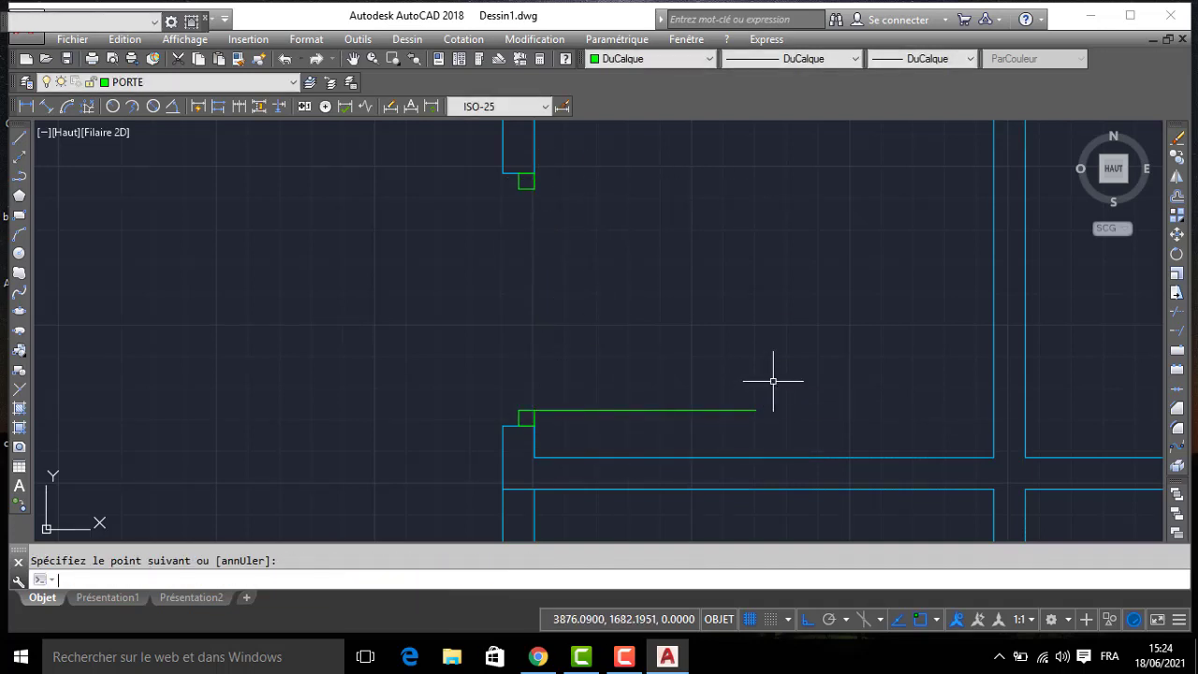
- Draw the swing arc from the leaf's east end to the north frame square's southeast corner
key(Return)
click(756, 409)
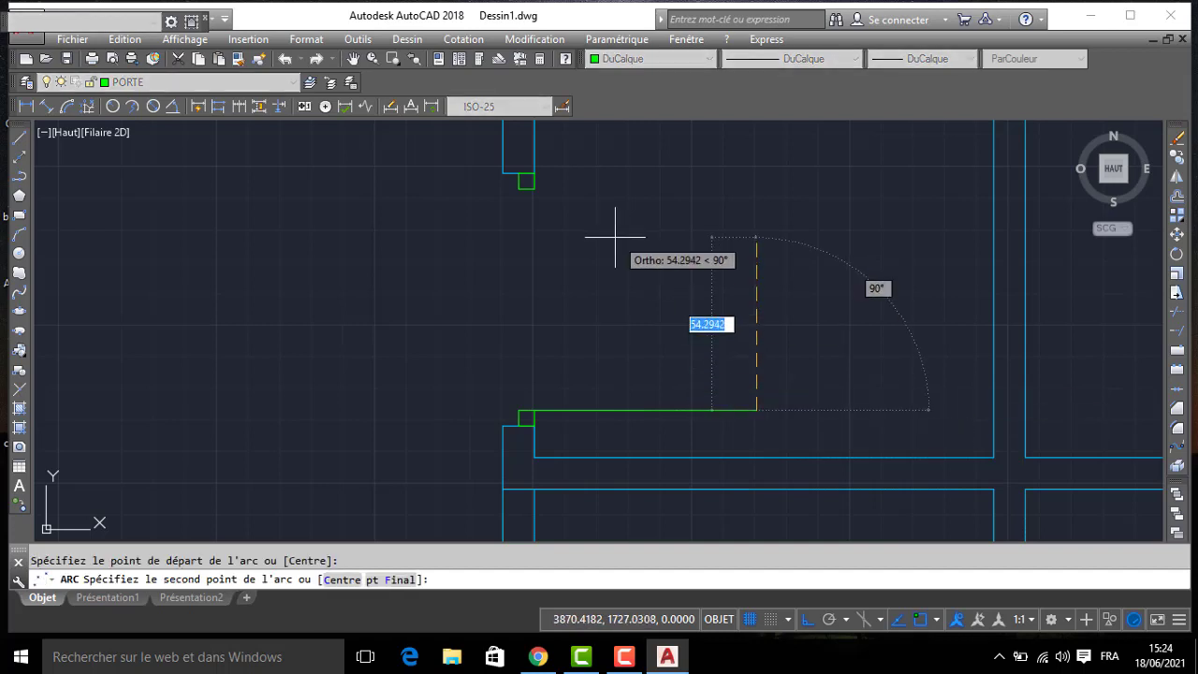
click(534, 189)
click(527, 189)
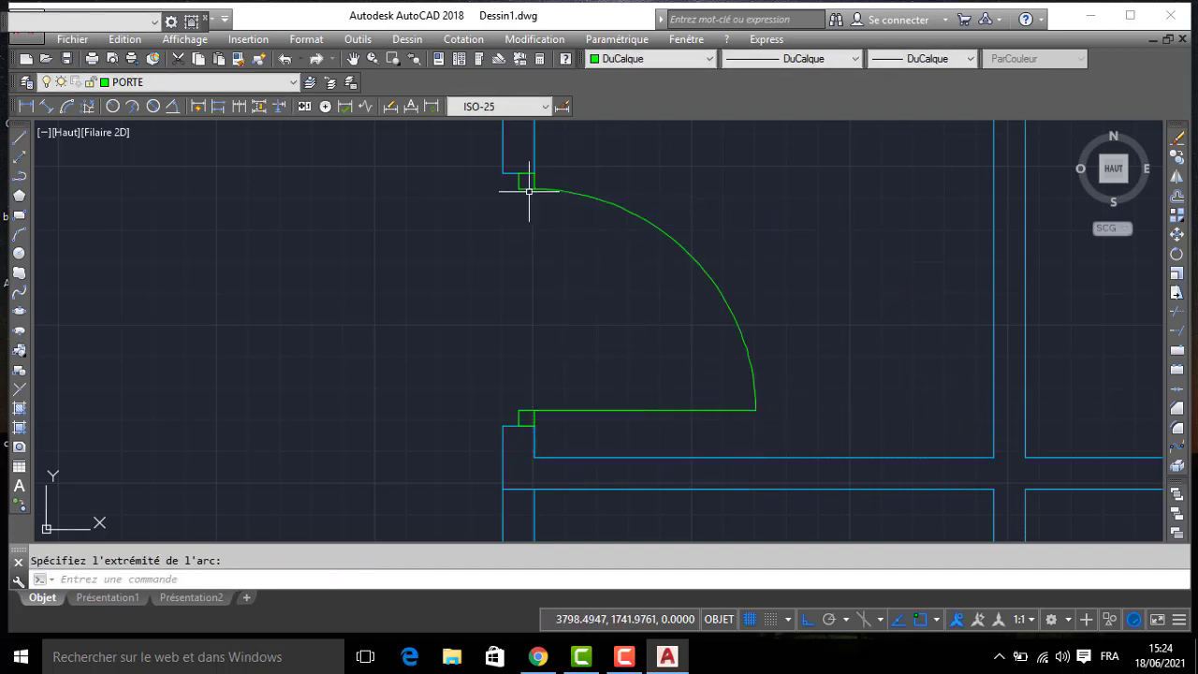
- Copy the 70-unit door with its leaf, arc and both frame squares straight east into the room beside the next opening
scroll(579, 222, down, 2)
middle_drag(804, 356, 771, 278)
scroll(630, 270, down, 2)
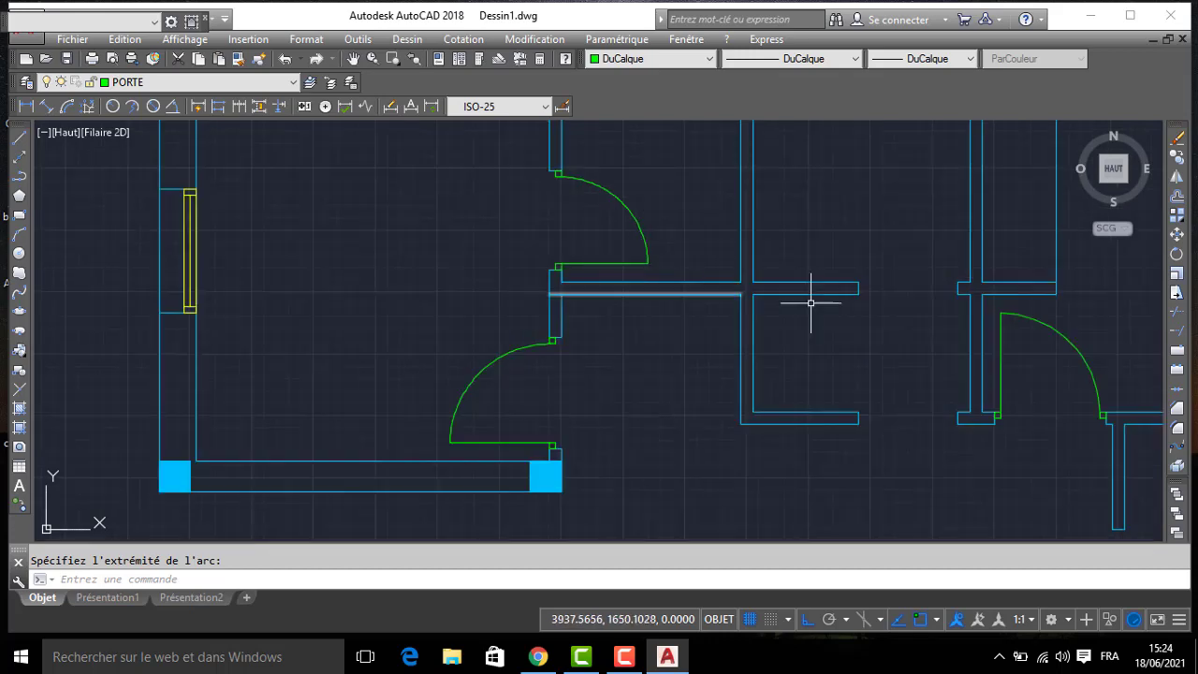
middle_drag(906, 317, 804, 326)
scroll(445, 174, up, 2)
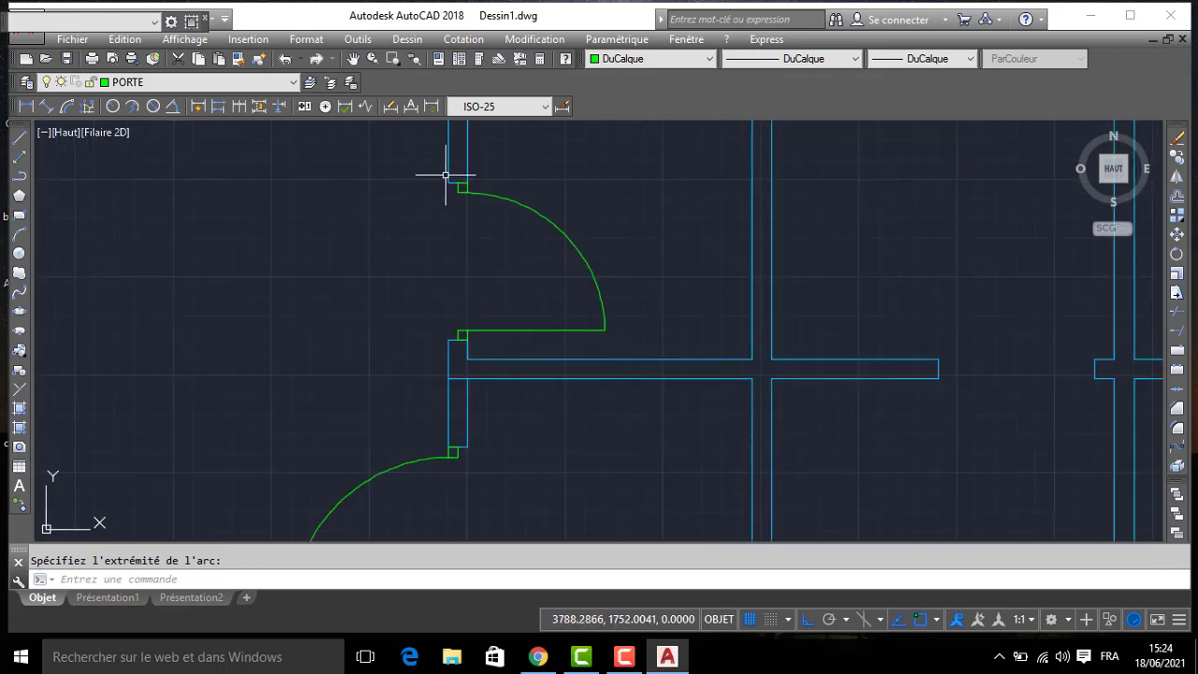
click(458, 179)
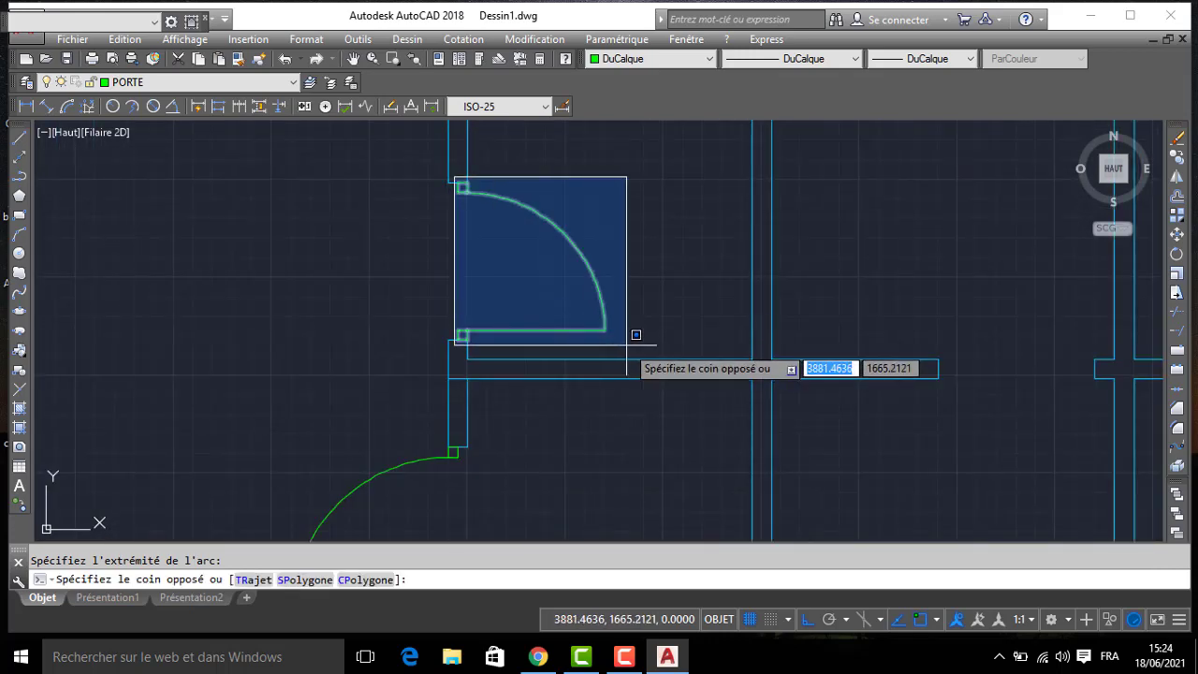
click(626, 344)
text(COP)
key(Return)
click(526, 303)
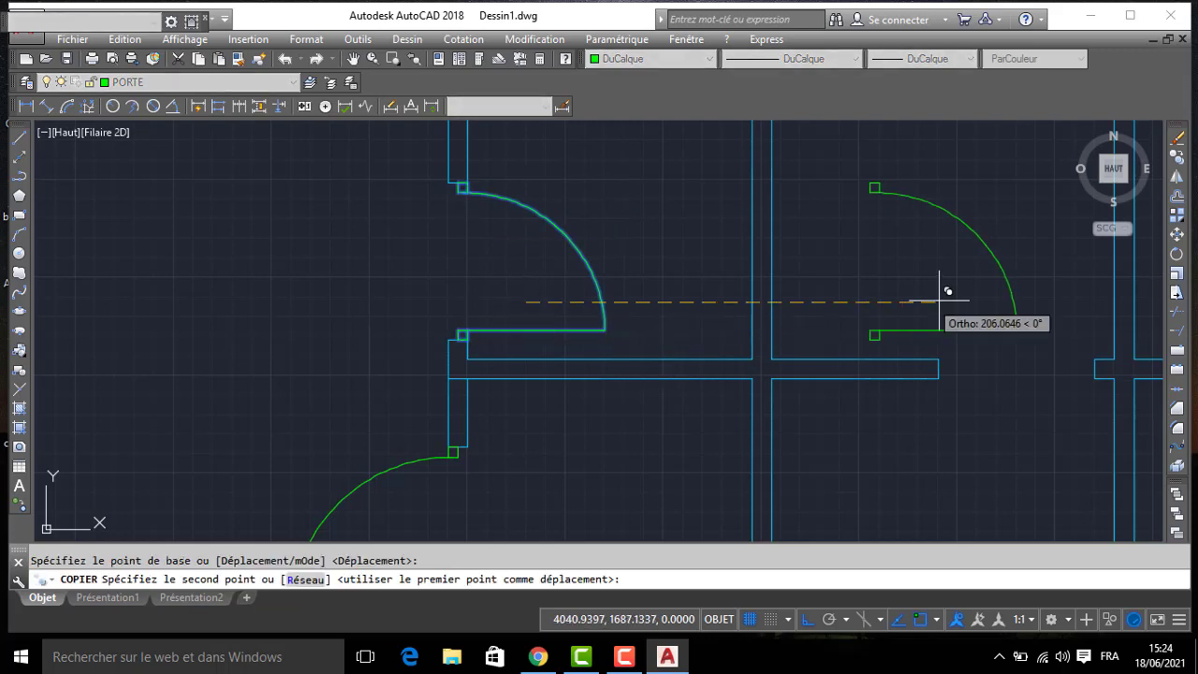
middle_drag(949, 296, 717, 308)
click(746, 301)
key(Escape)
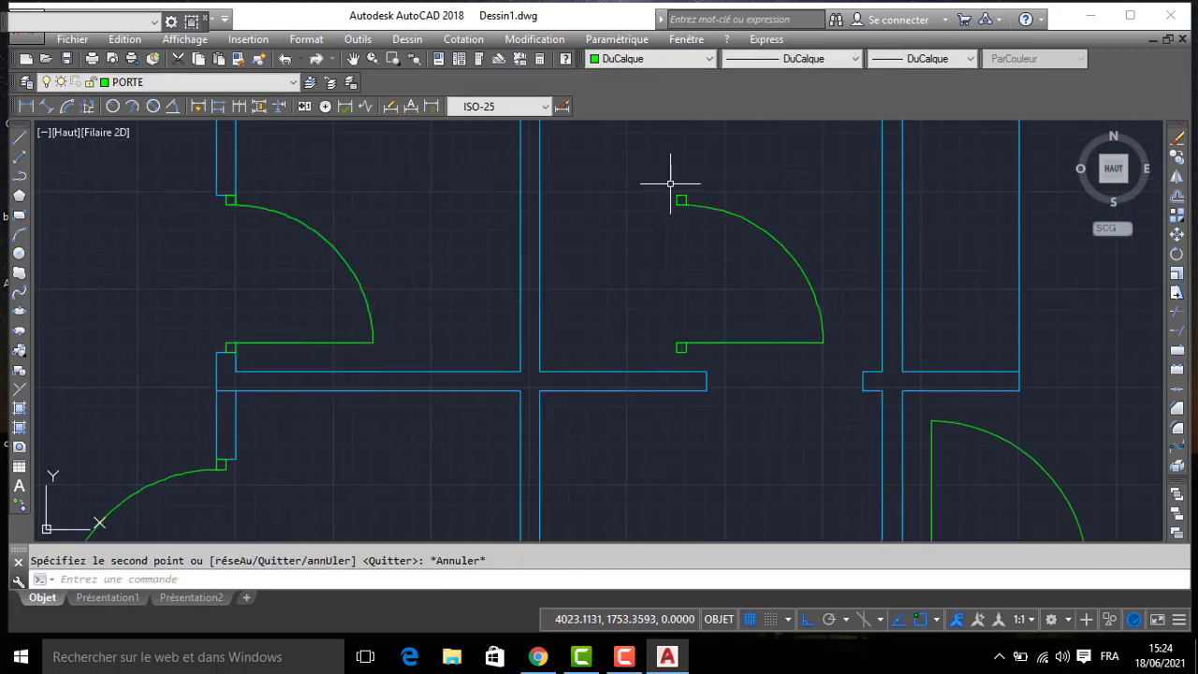
- Rotate the copied 70-unit door 90° counterclockwise so its leaf points north and its frame squares line up horizontally
click(646, 180)
click(853, 351)
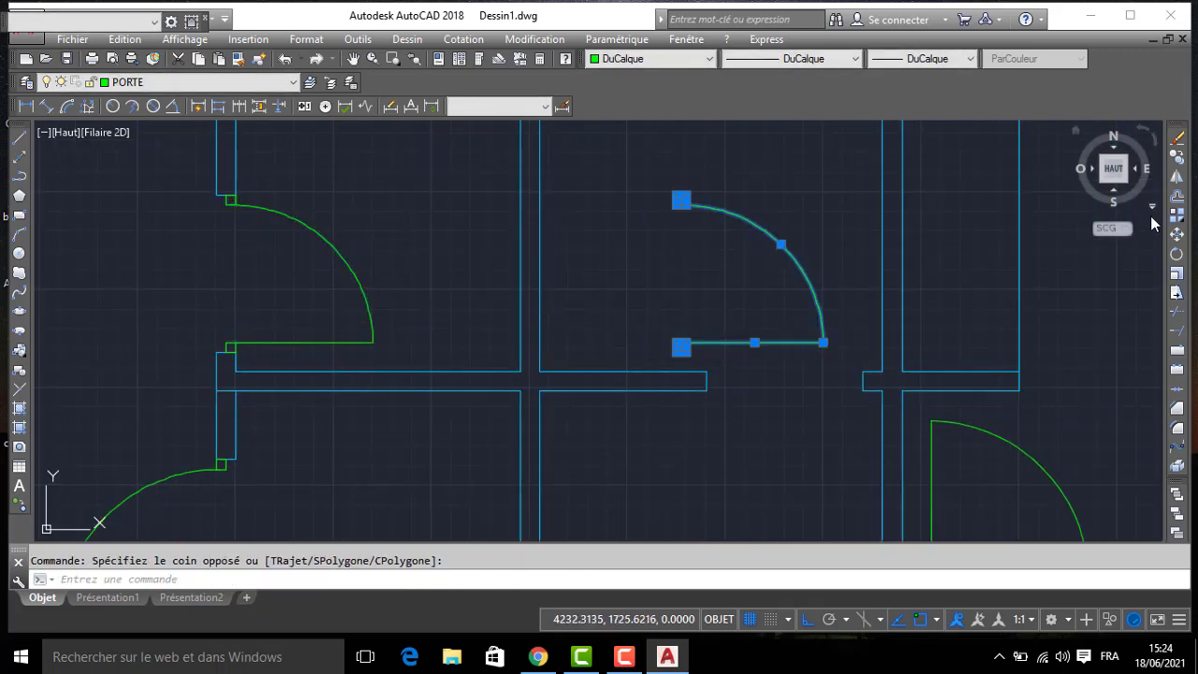
click(1176, 256)
click(682, 344)
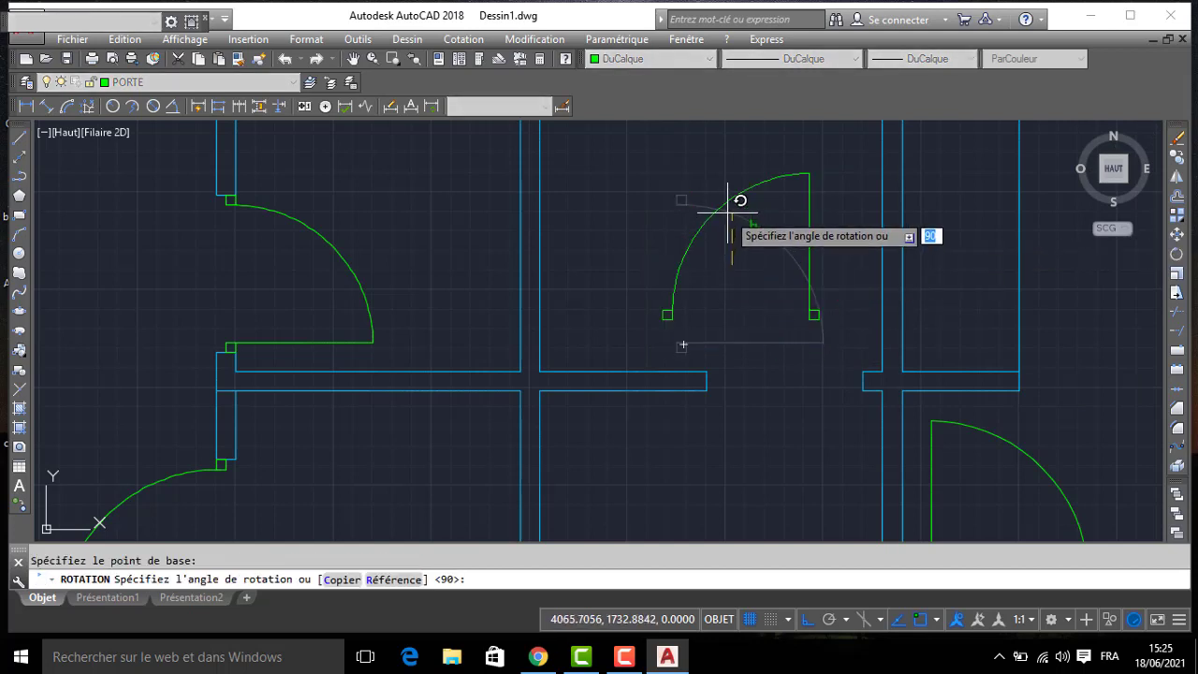
click(725, 172)
- Move the rotated 70-unit door down into the horizontal wall's opening, aligning its east frame square with the wall end
click(642, 153)
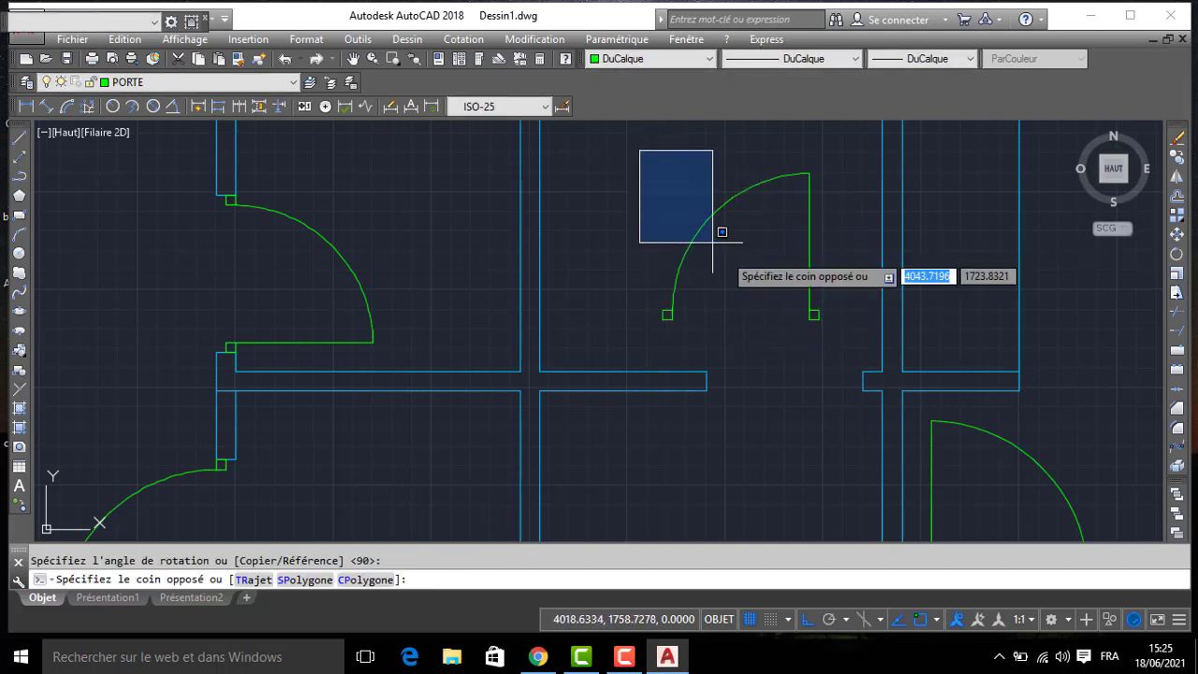
click(869, 340)
key(Return)
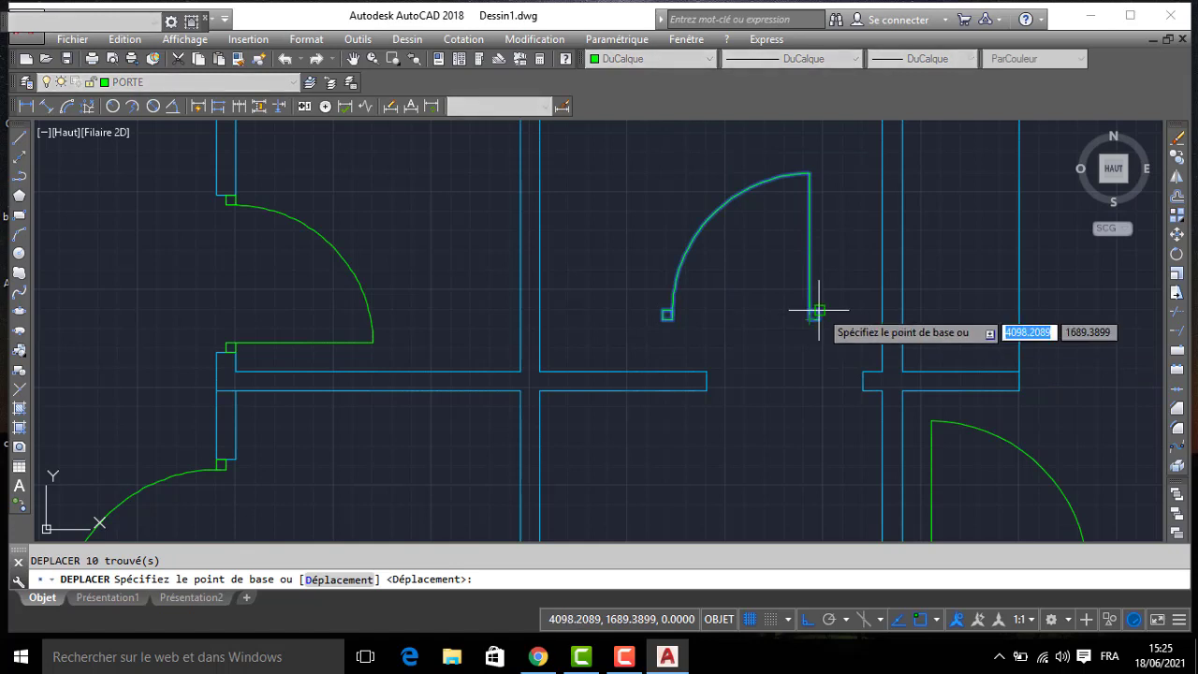
click(814, 314)
click(855, 370)
- Copy the placed 70-unit door straight south into the matching opening of the next horizontal wall
click(612, 184)
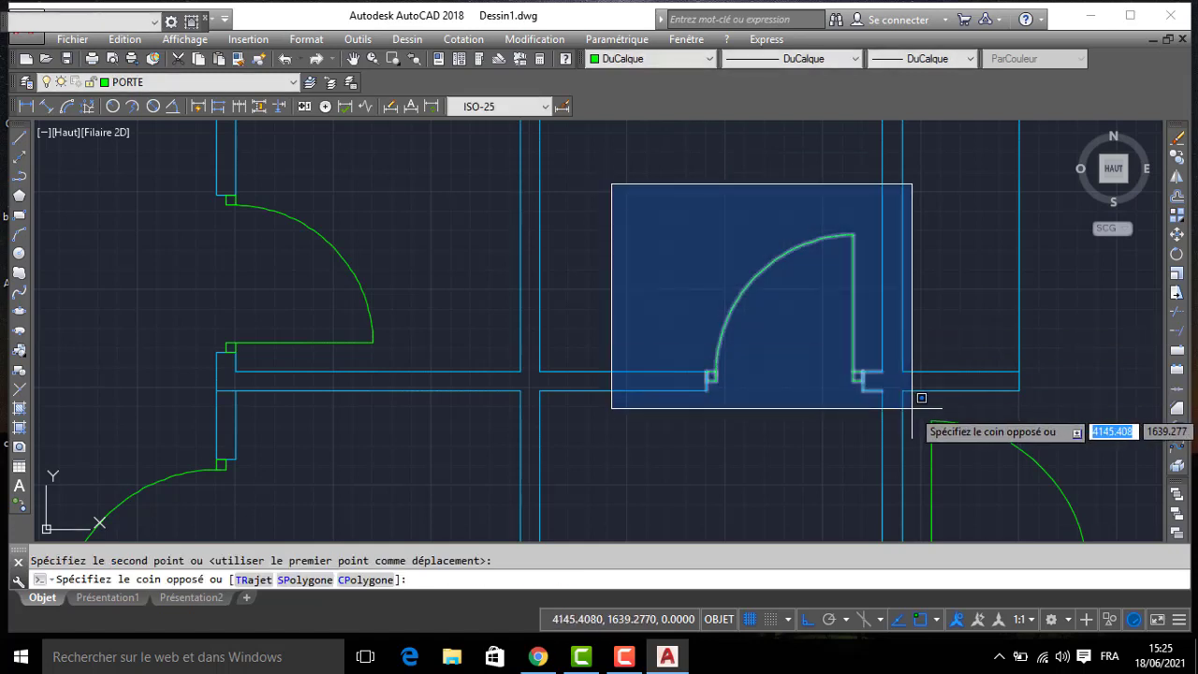
click(862, 380)
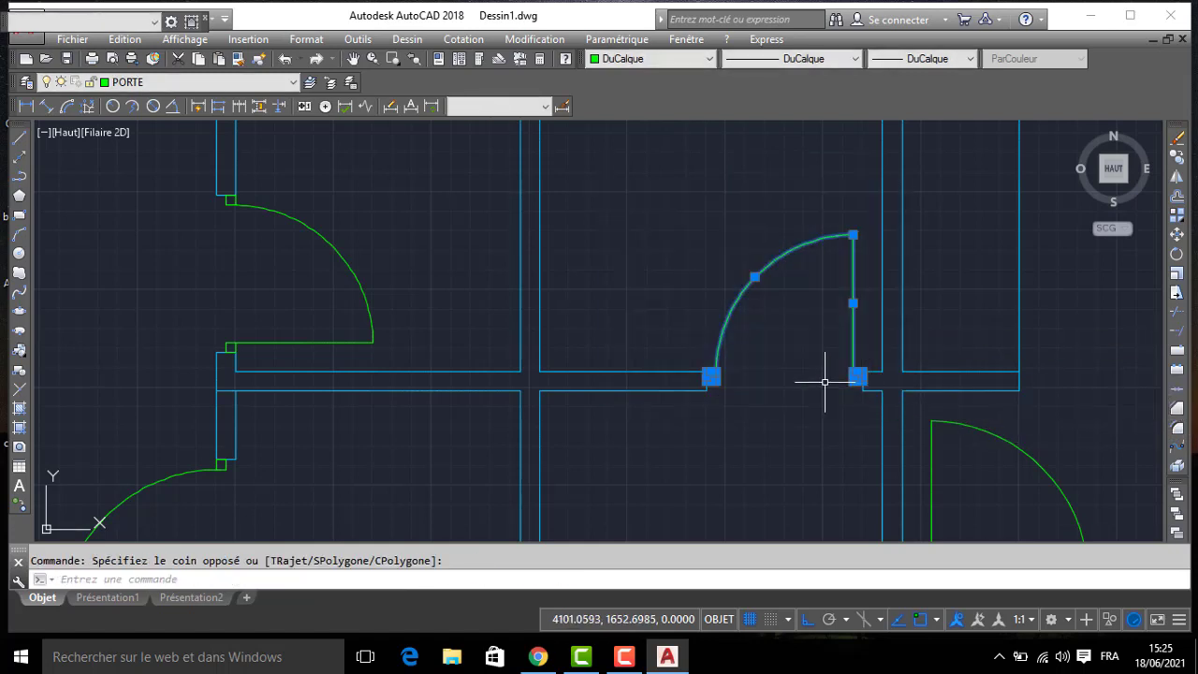
text(O)
key(Return)
click(859, 378)
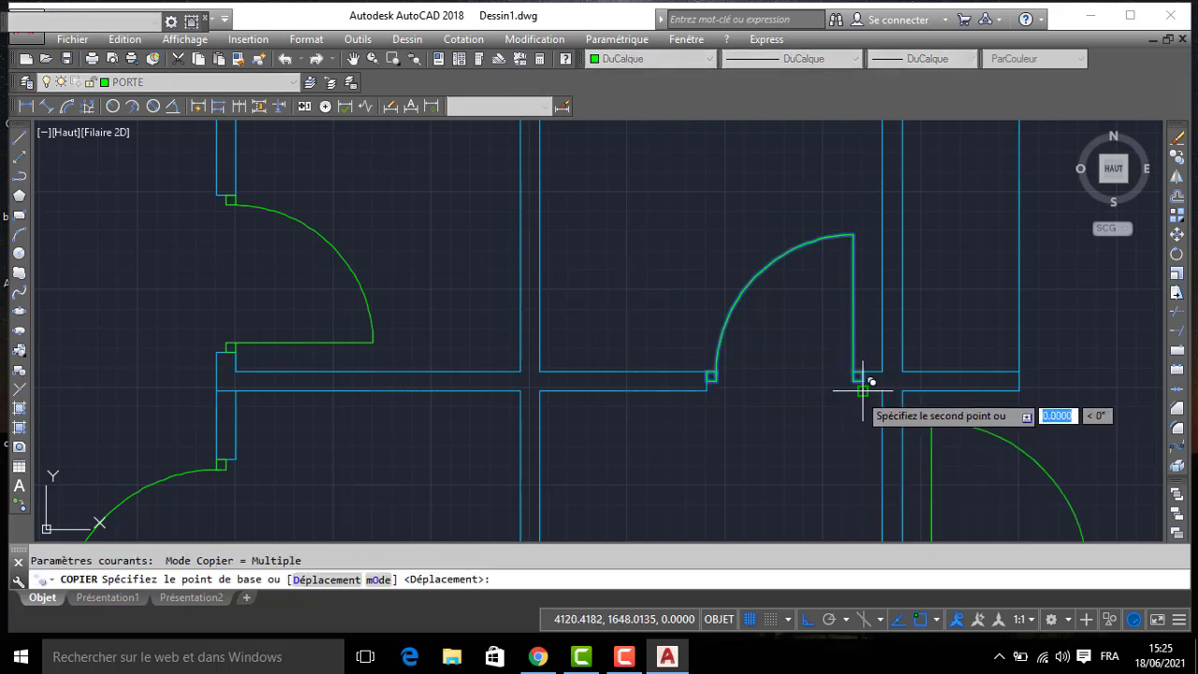
middle_drag(861, 380, 822, 218)
click(821, 409)
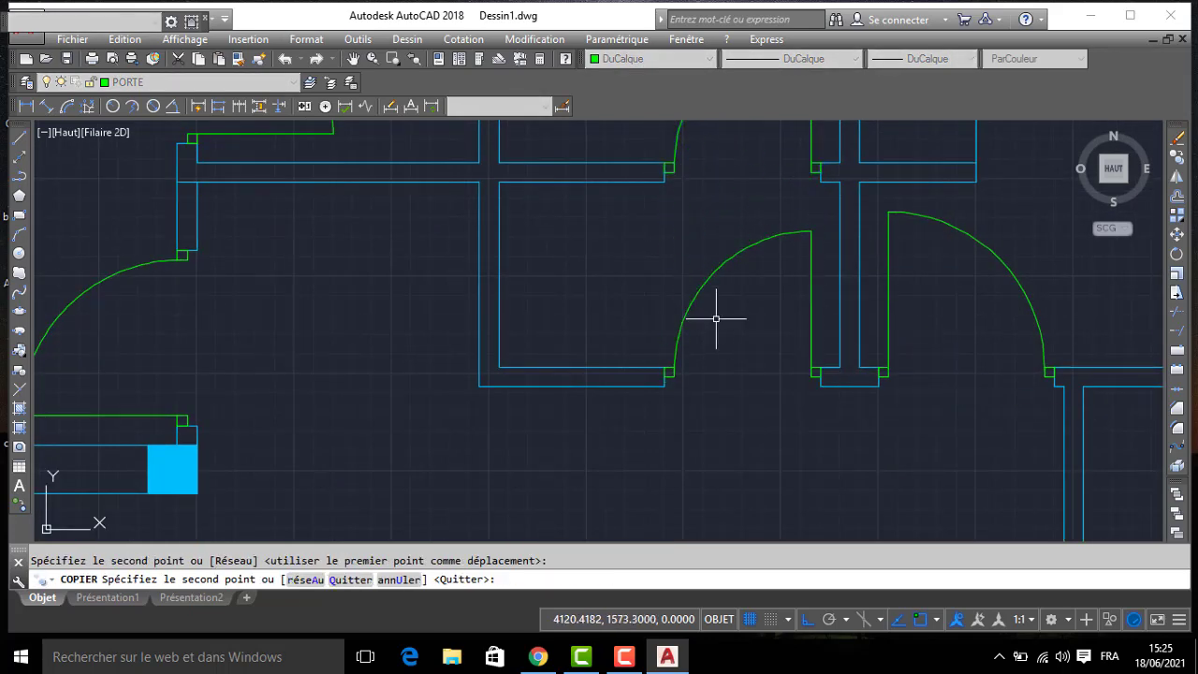
key(Return)
- Copy the upper 70-unit door with its frame squares into the small east room, beside the opening in its west wall
scroll(702, 316, down, 3)
middle_drag(738, 349, 711, 275)
middle_drag(651, 206, 651, 215)
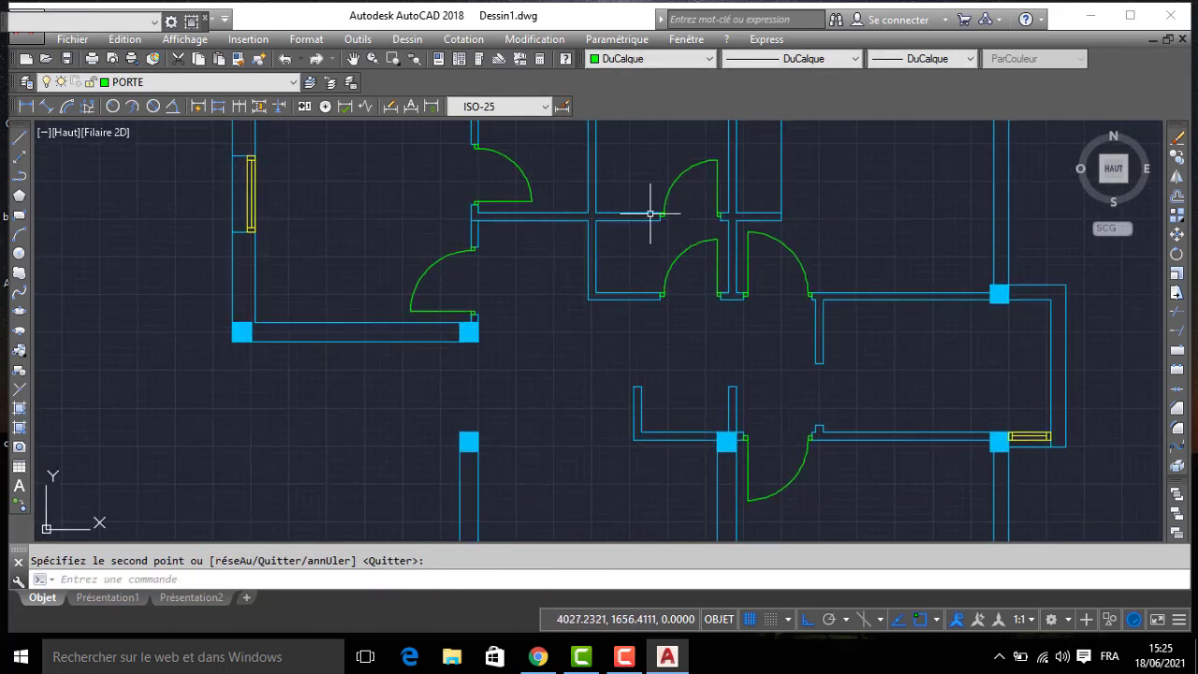
scroll(641, 145, up, 3)
click(648, 142)
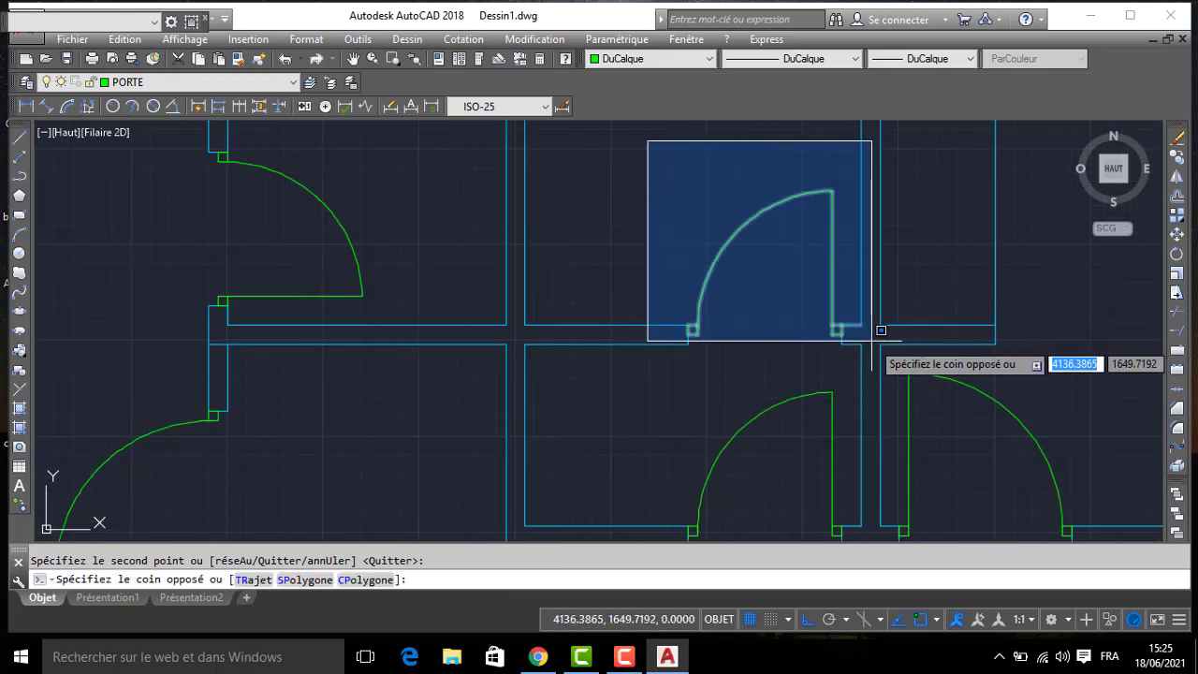
click(854, 340)
key(Return)
click(779, 328)
middle_drag(894, 436, 523, 129)
key(F8)
middle_drag(767, 300, 603, 86)
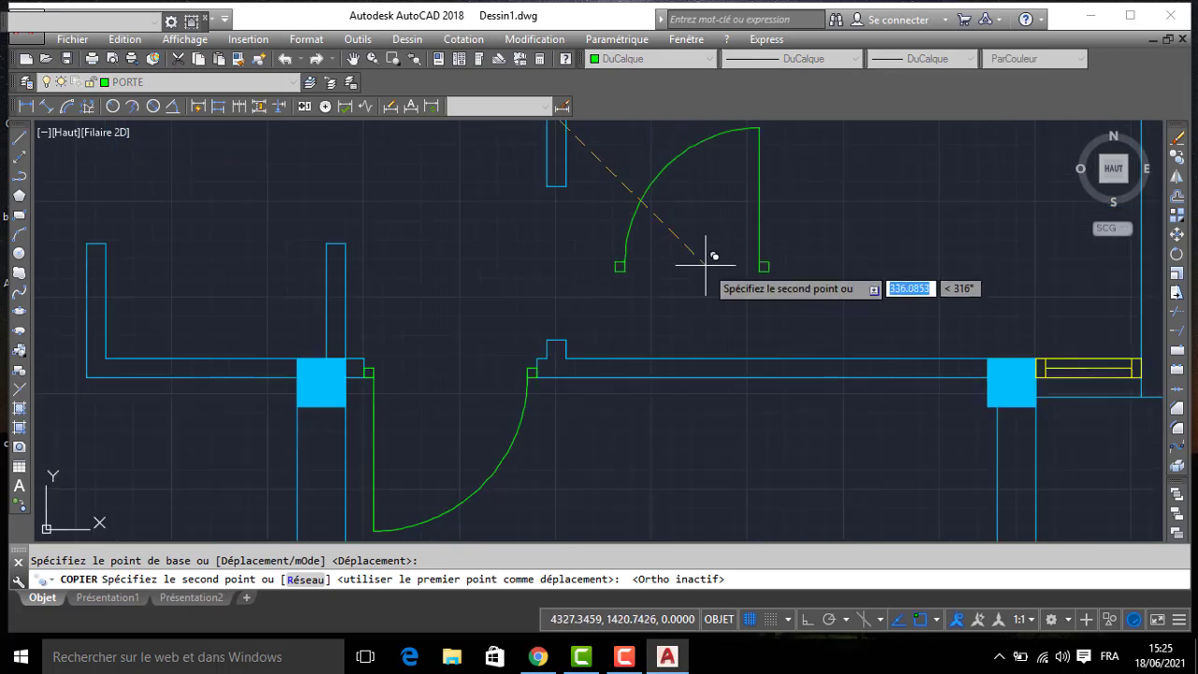
click(627, 227)
key(Escape)
- Rotate the copied door in the east room 90° clockwise so its leaf points east and its frame squares line up vertically
click(582, 124)
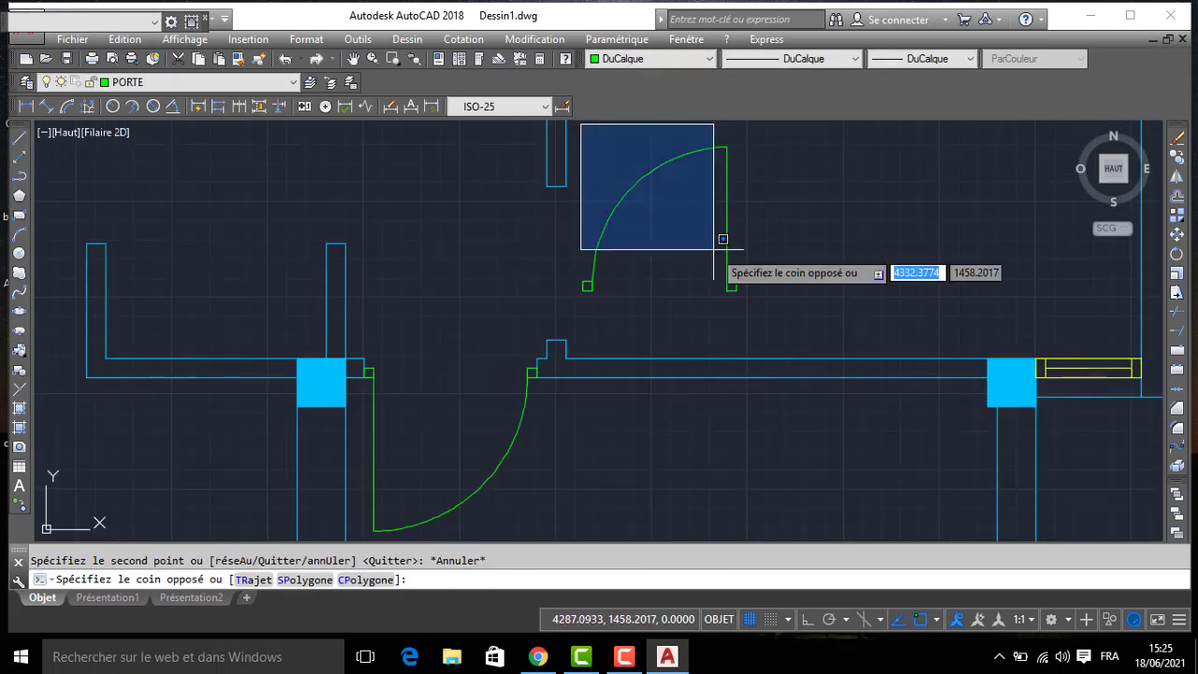
click(792, 338)
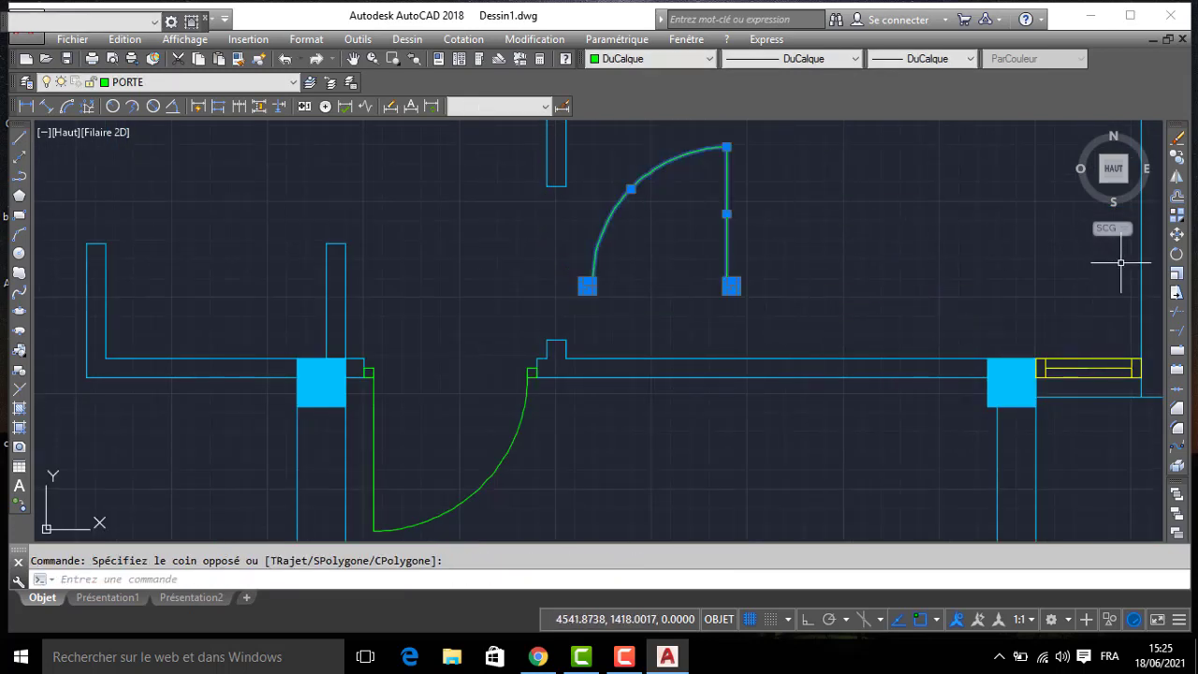
click(1177, 256)
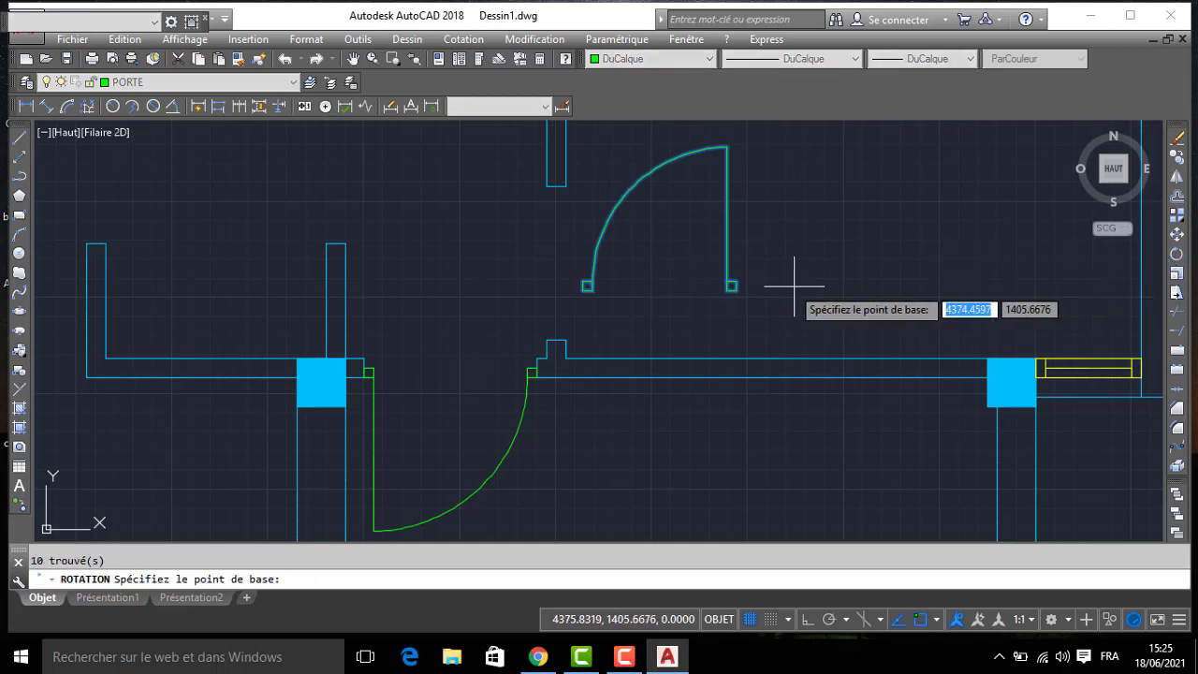
click(652, 250)
key(F8)
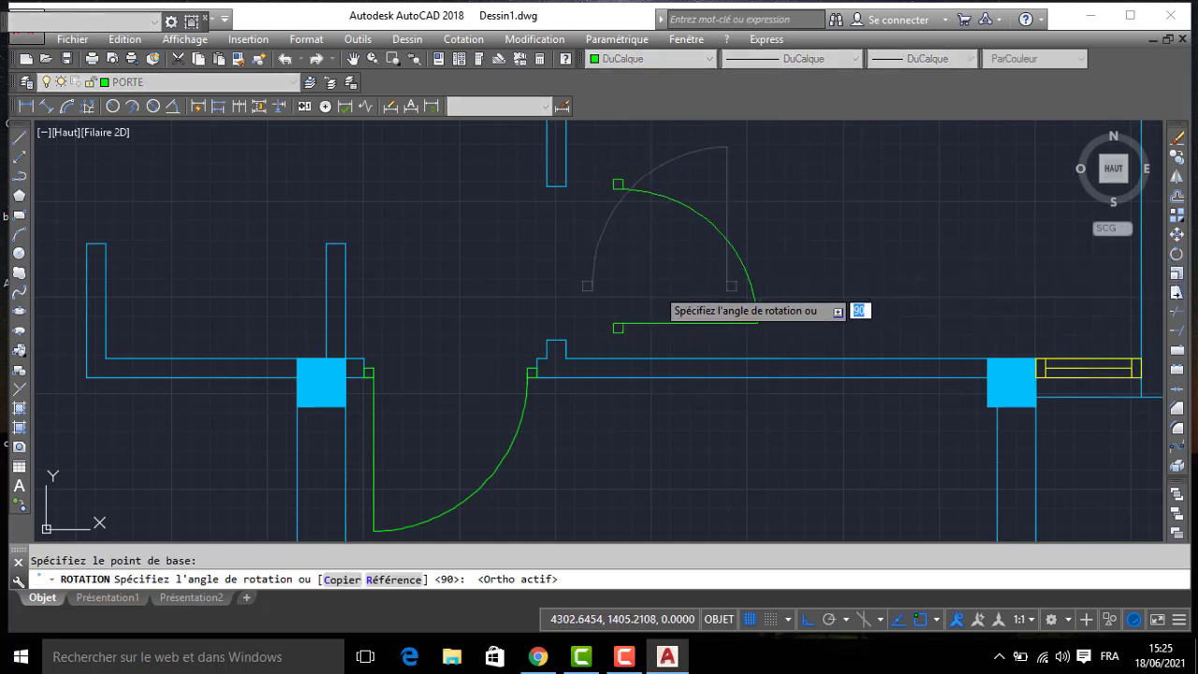
click(640, 266)
- Move the rotated door into the opening of the east room's west wall, seating its frame squares against the wall ends
click(590, 154)
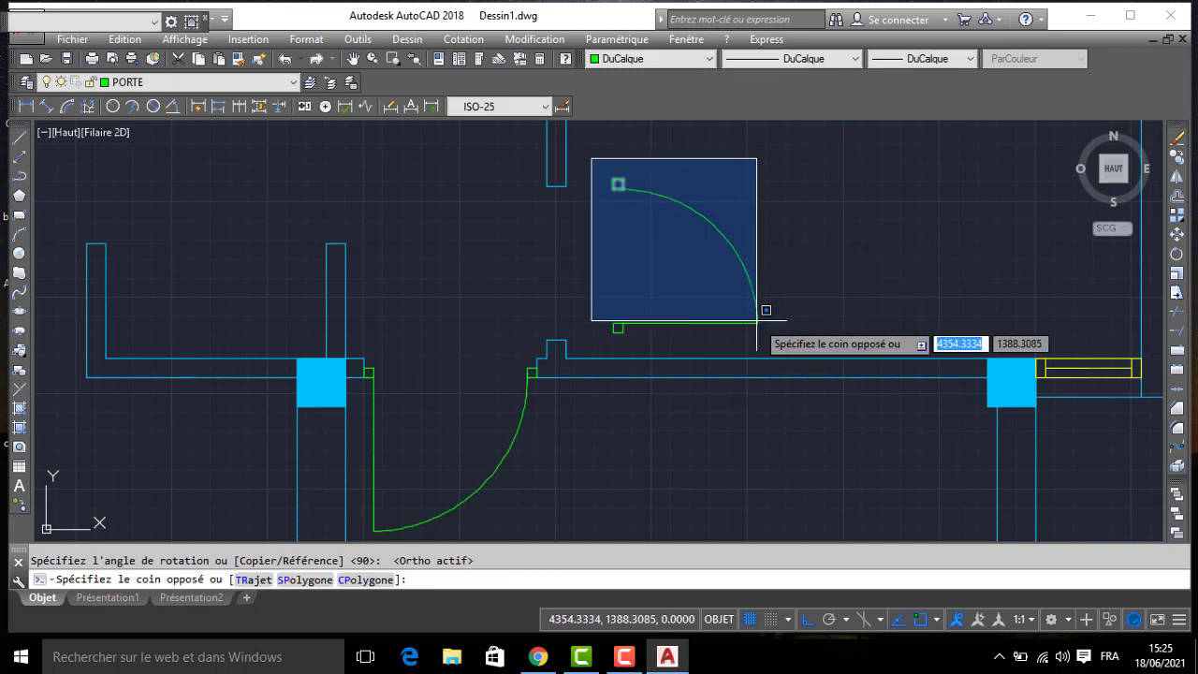
click(776, 341)
text(DP)
key(Return)
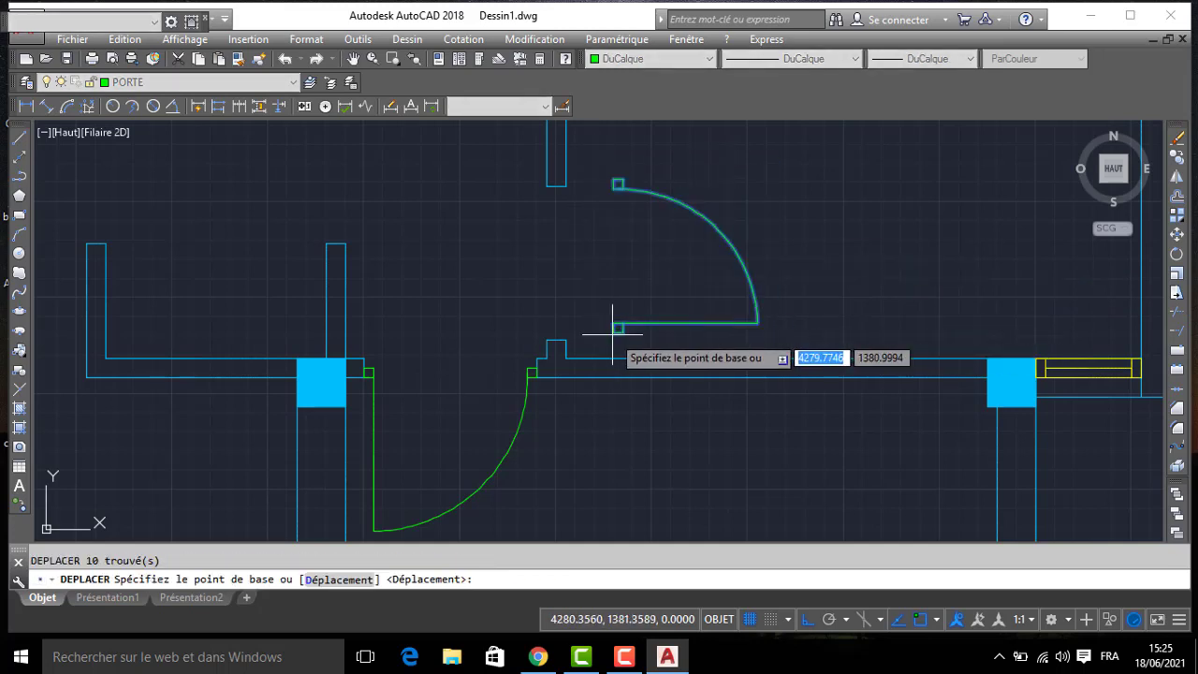
click(618, 326)
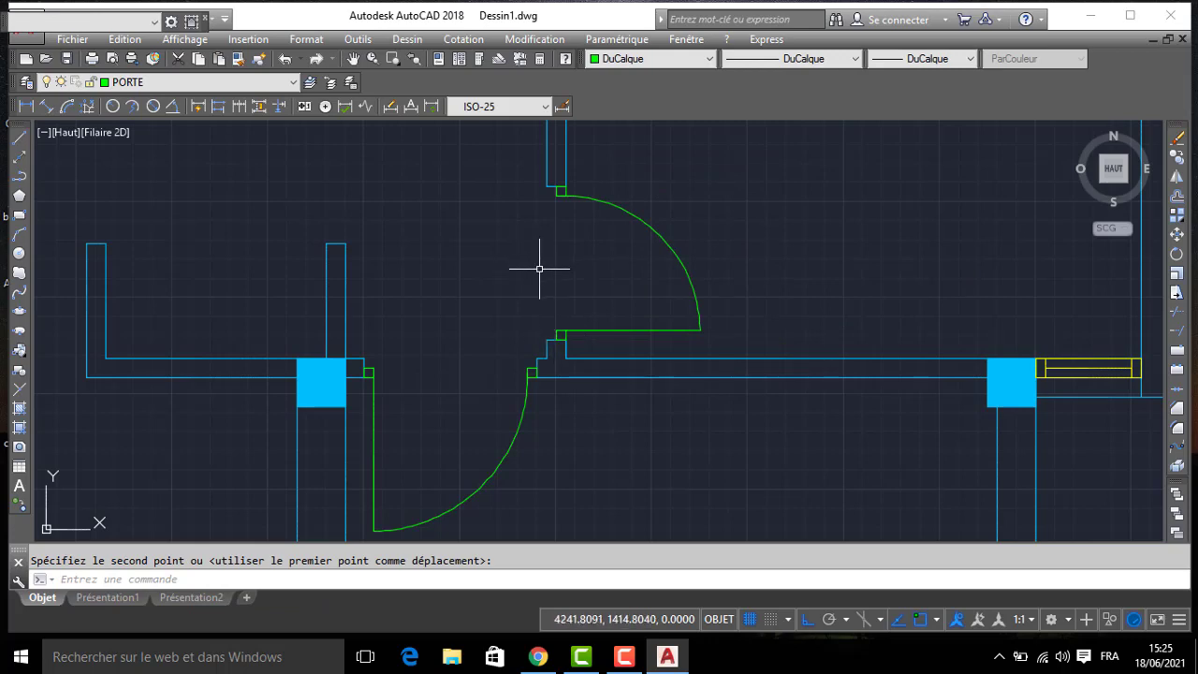
- Draw a 5-unit door frame square on layer PORTE below the southeast corner of the column north of the 120-unit entrance opening
scroll(541, 269, down, 4)
scroll(530, 270, down, 2)
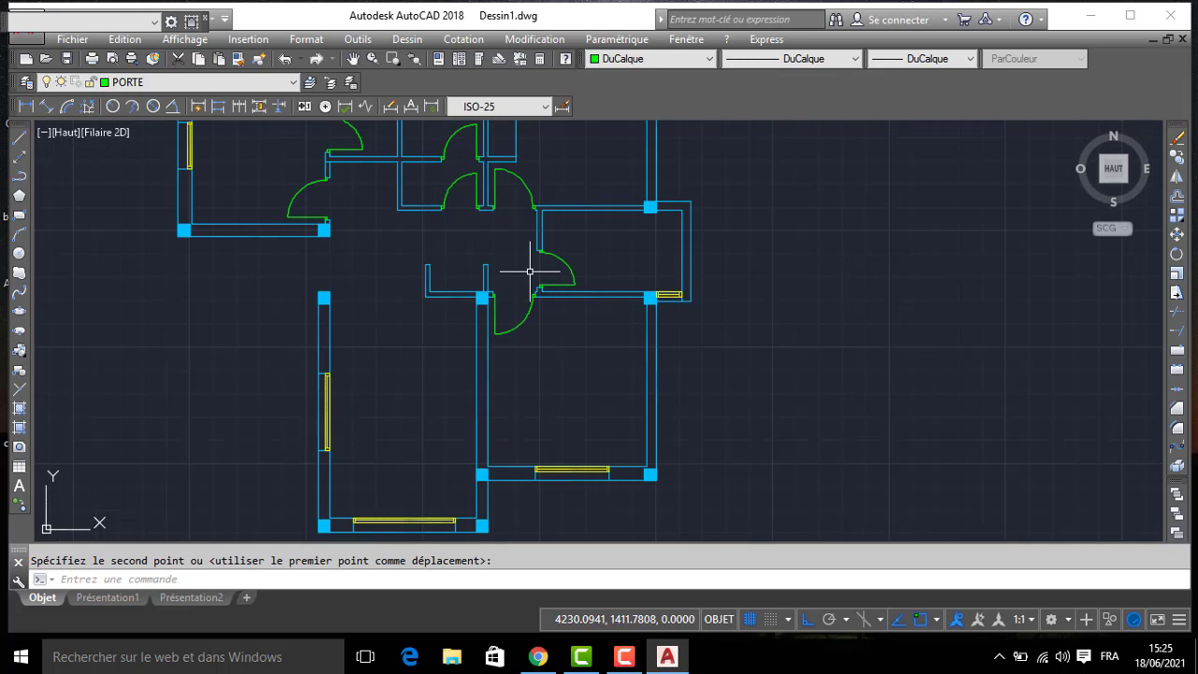
mouse_move(380, 253)
middle_down()
mouse_move(436, 253)
mouse_move(556, 334)
mouse_move(569, 327)
middle_up()
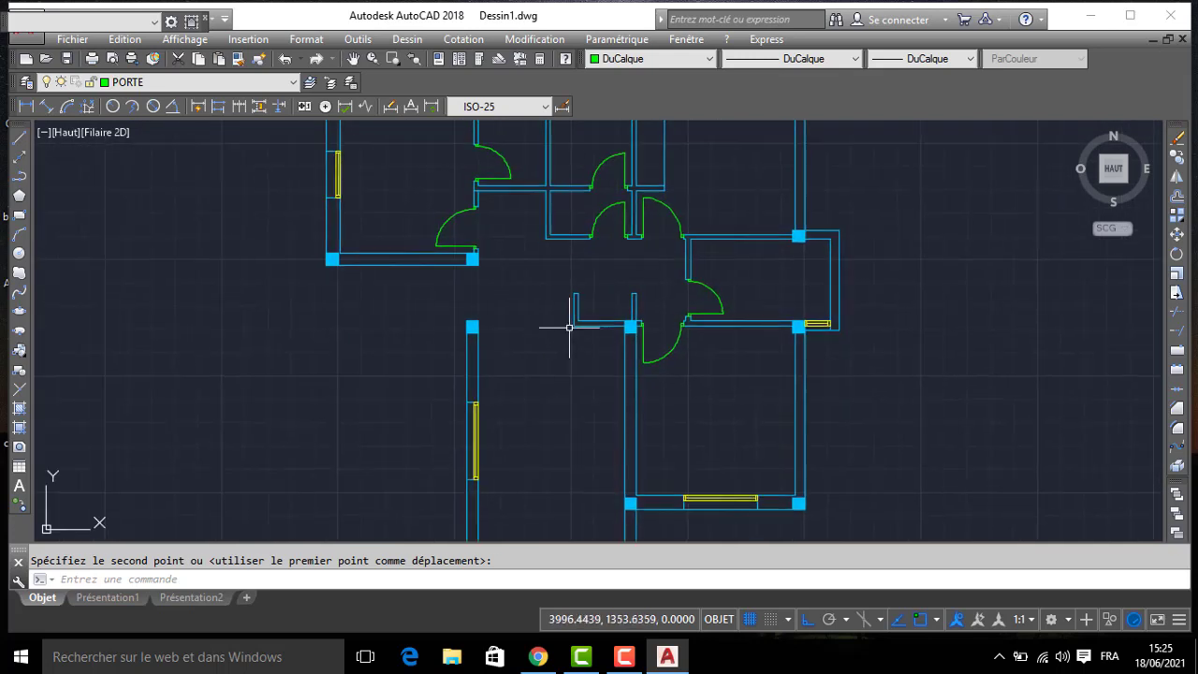
click(146, 85)
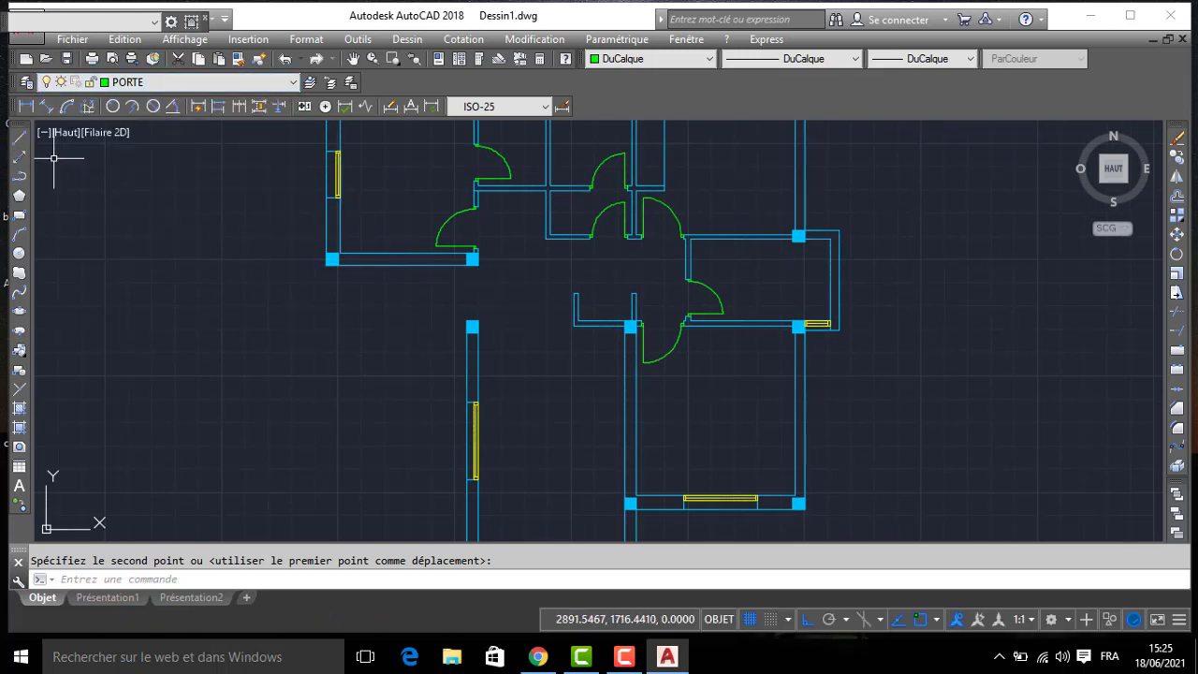
click(20, 139)
scroll(529, 307, up, 2)
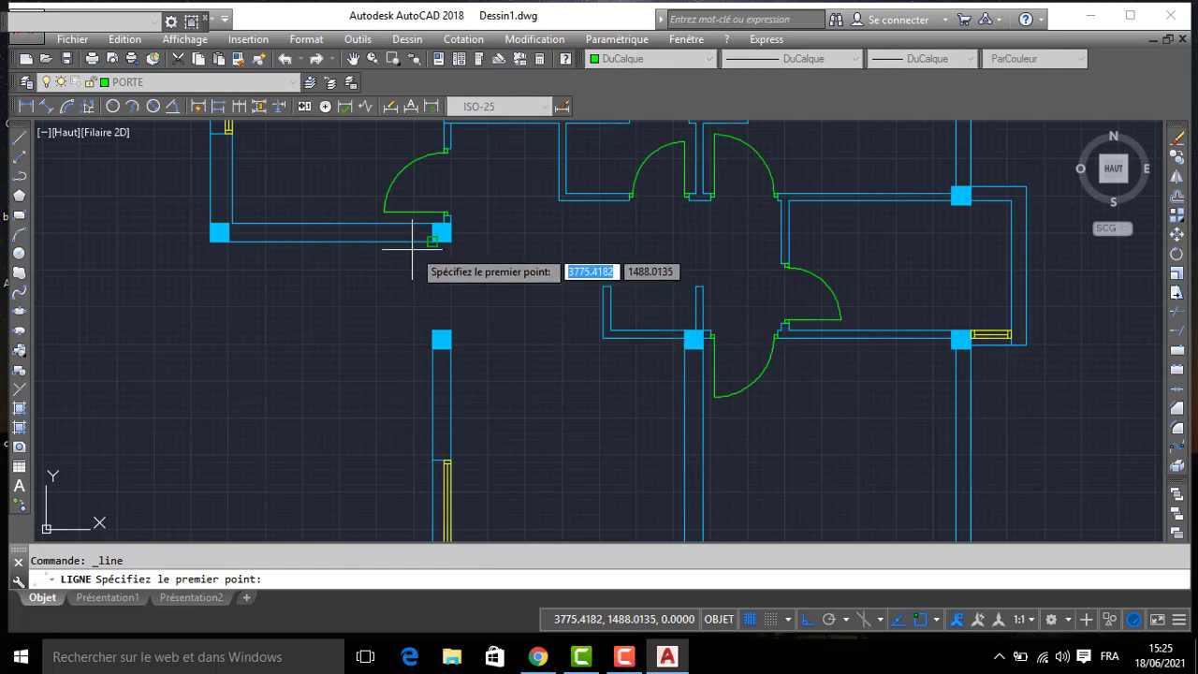
click(450, 242)
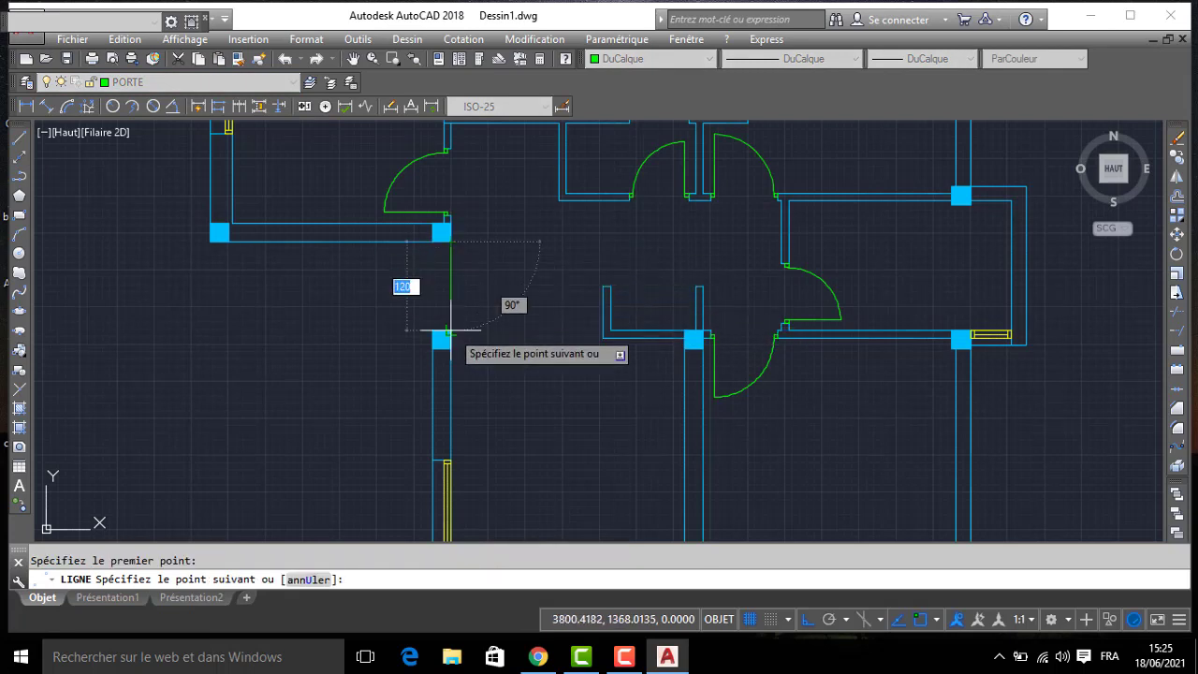
scroll(449, 319, up, 2)
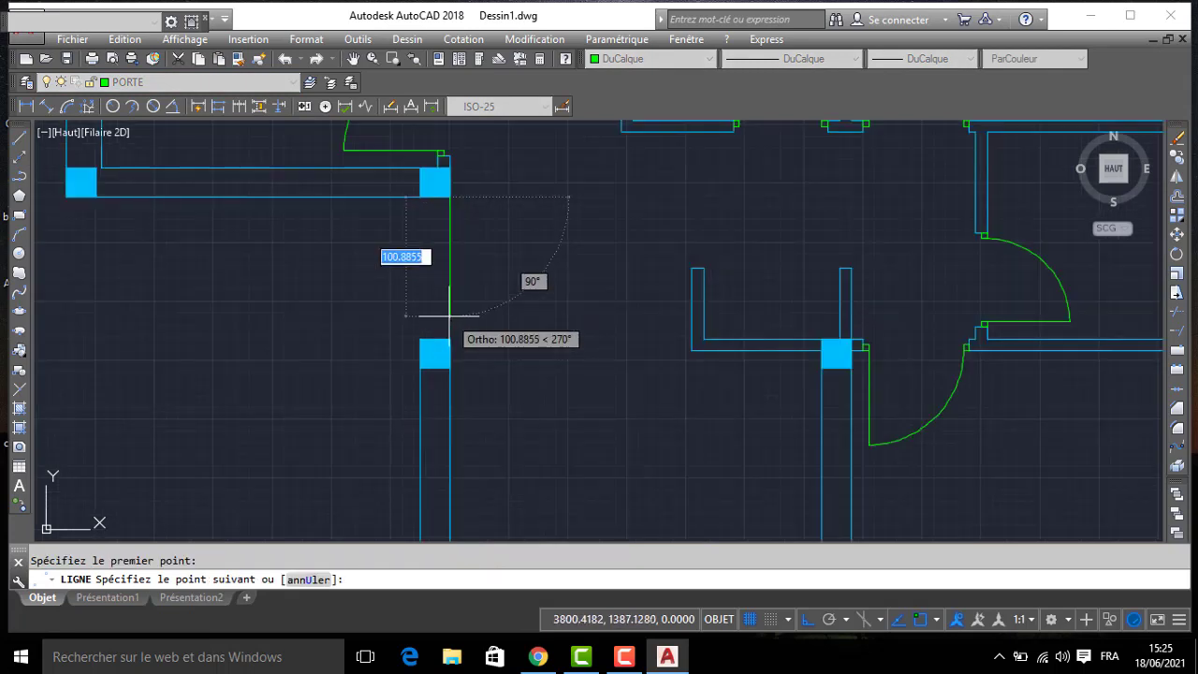
text(5)
key(Return)
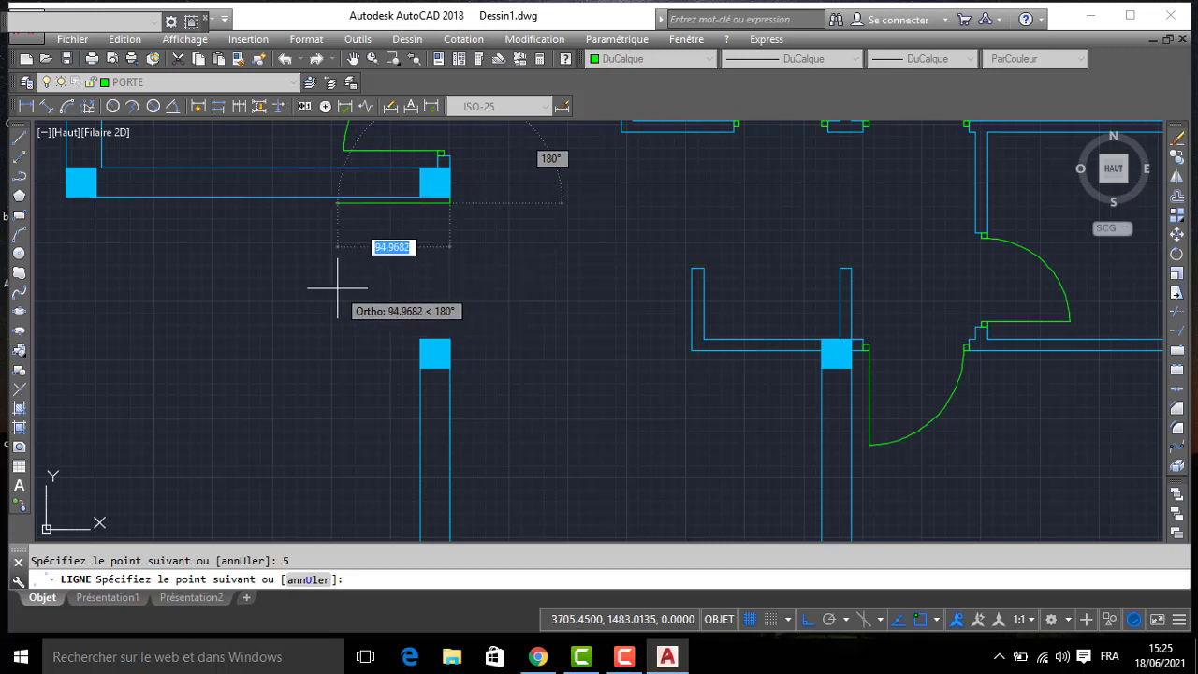
text(5)
key(Return)
text(5)
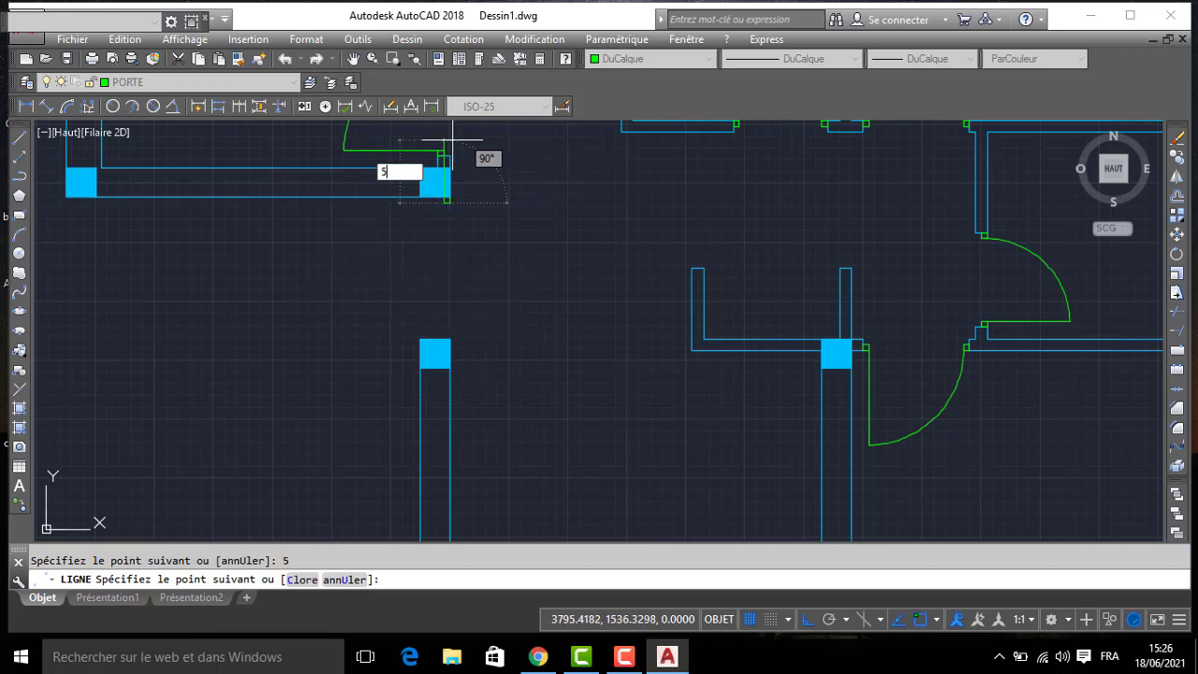
key(Return)
key(Return)
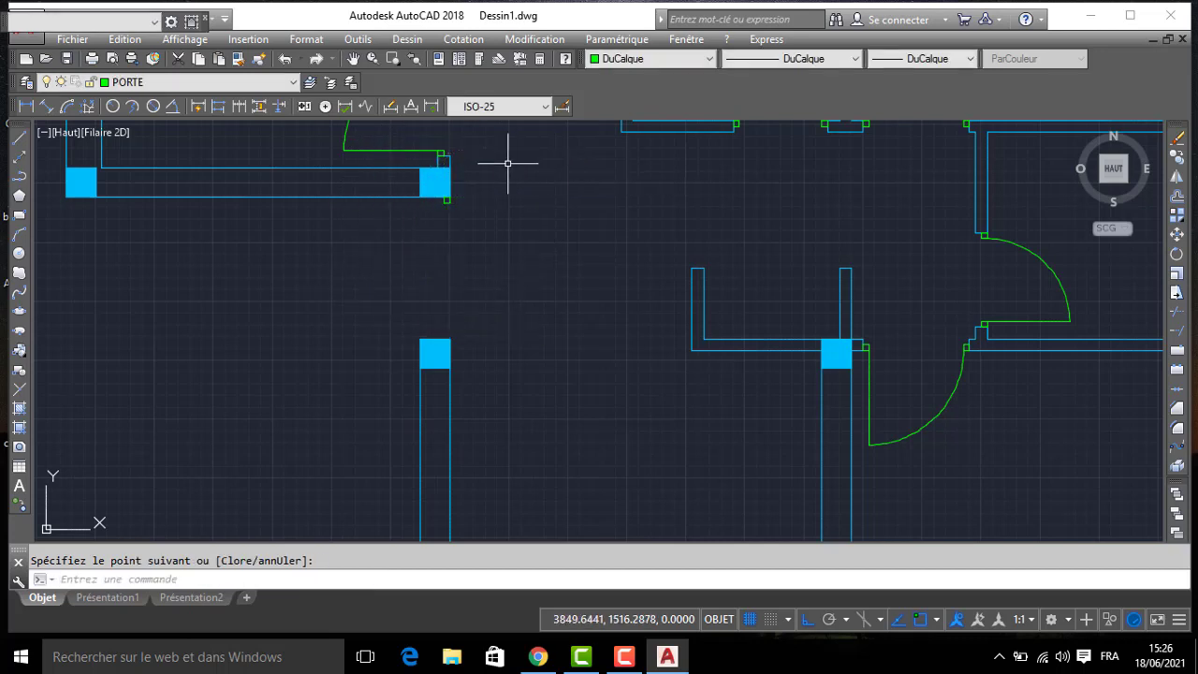
- Copy the 5-unit frame square straight south onto the northeast corner of the column across the entrance opening
scroll(435, 201, up, 3)
click(456, 193)
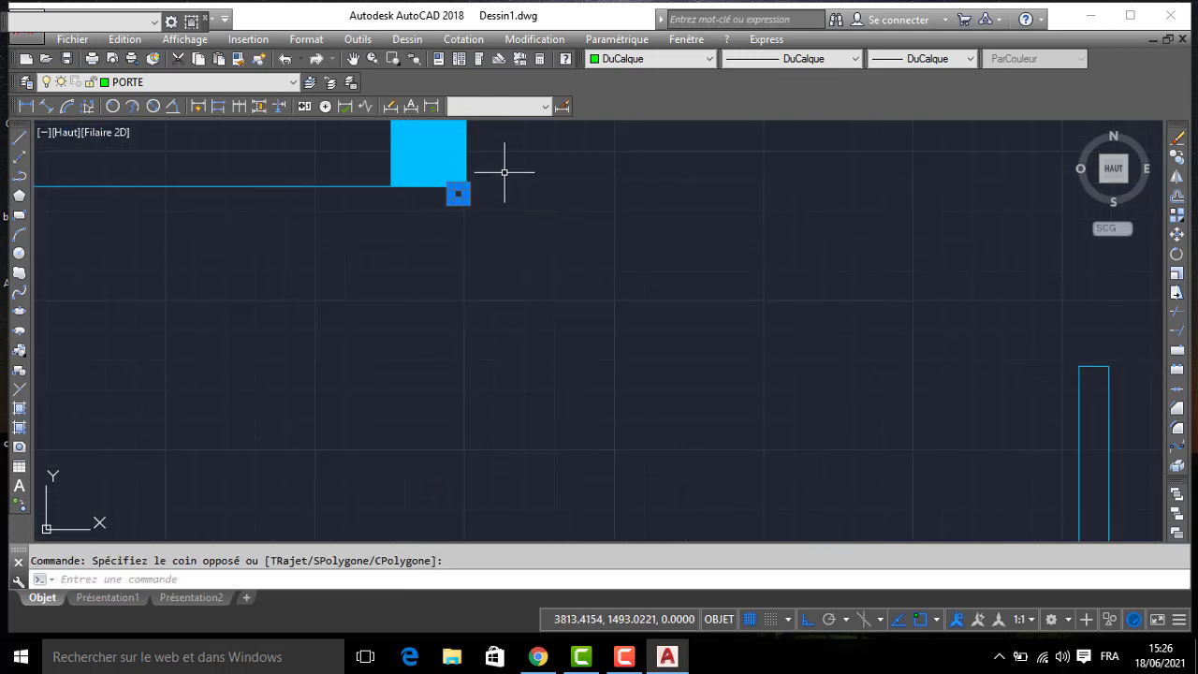
text(CO)
key(Return)
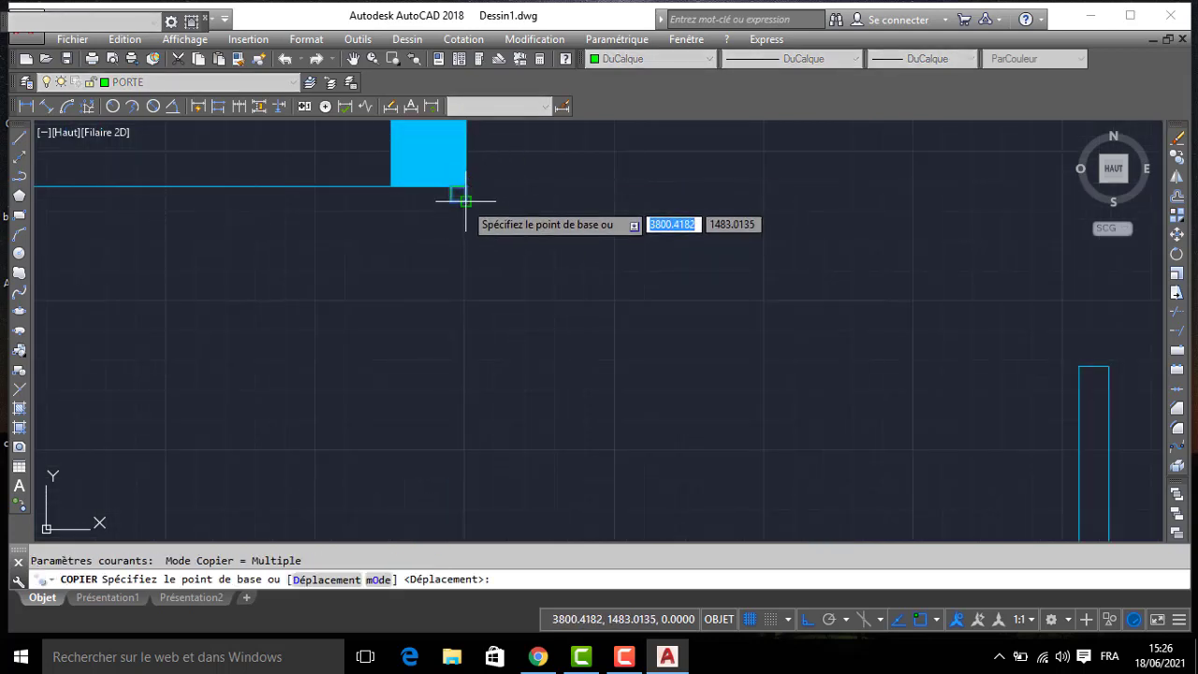
click(465, 200)
middle_drag(502, 326, 489, 197)
click(455, 416)
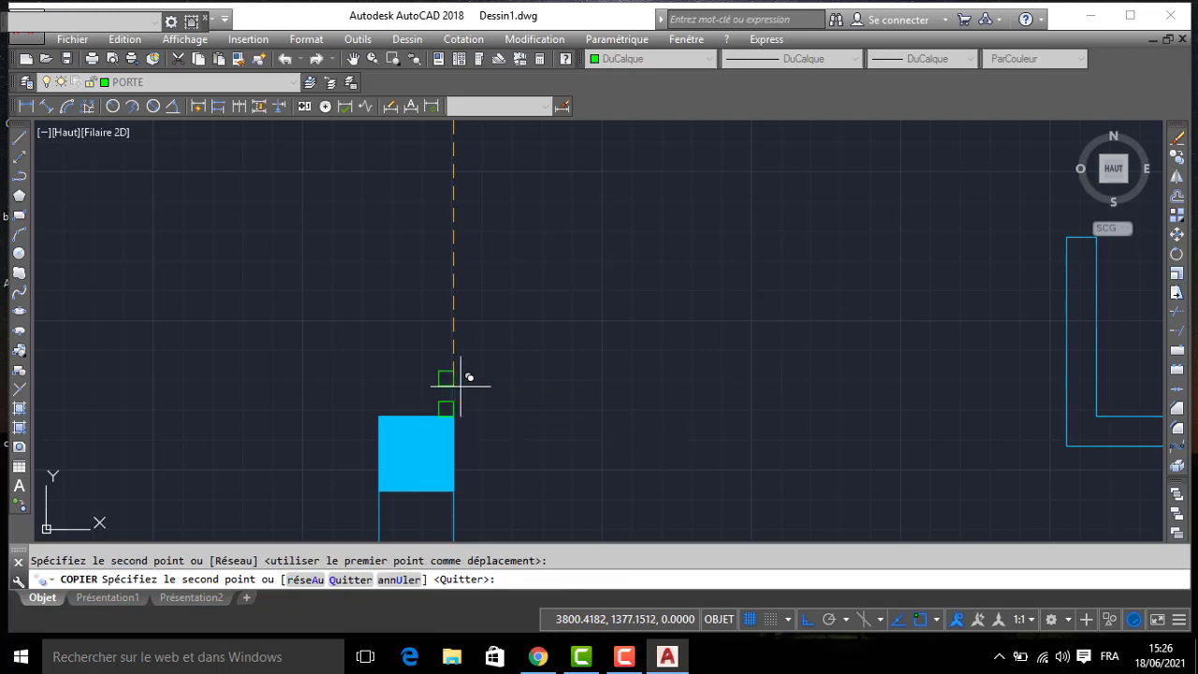
key(Return)
- Draw the entrance door leaf as a 110 by 5 rectangle running east from the north frame square's southeast corner
text(L)
key(Return)
middle_drag(448, 106, 455, 209)
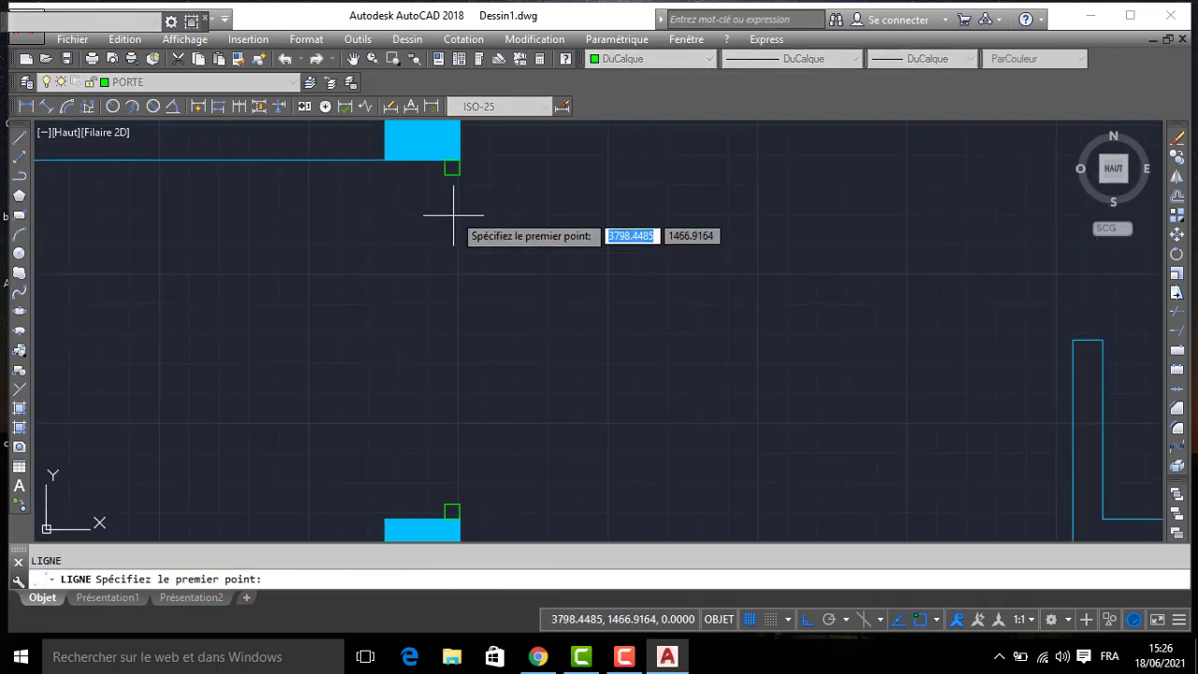
click(458, 162)
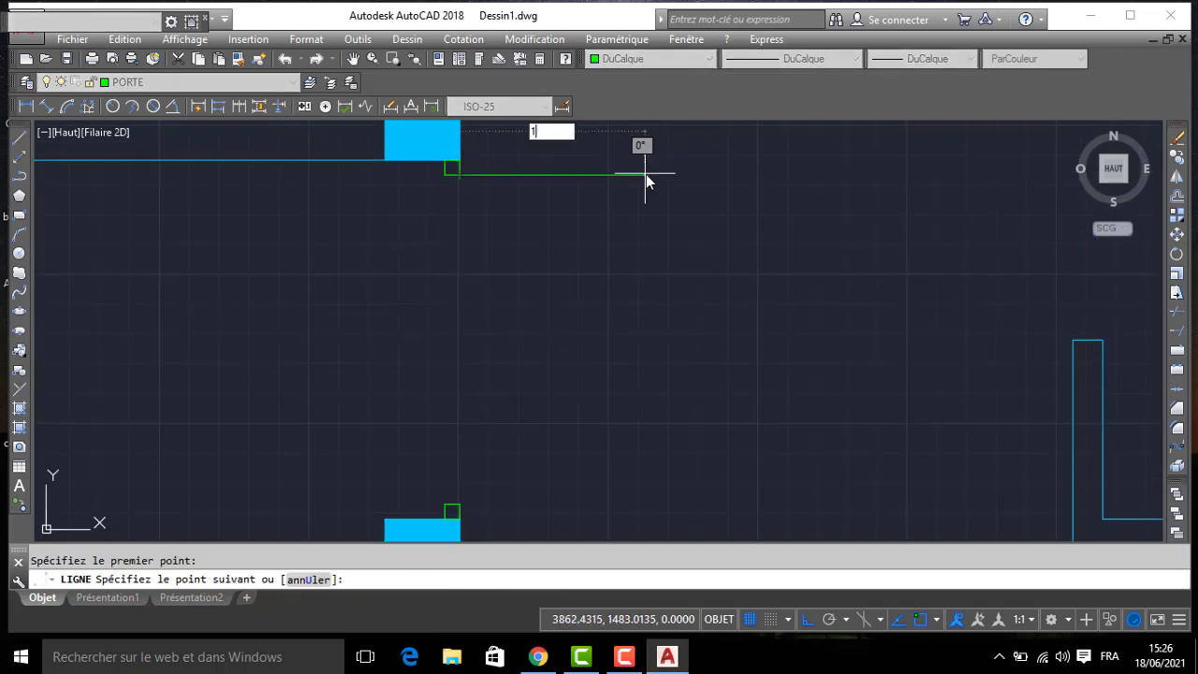
text(110)
key(Return)
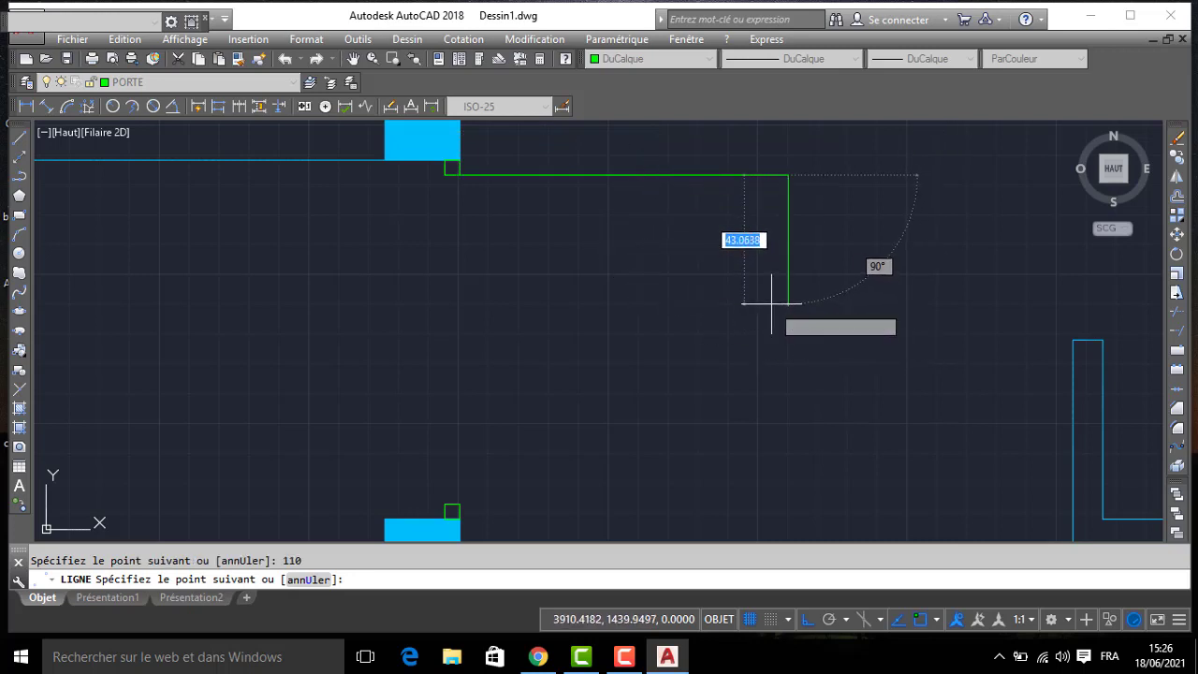
text(5)
key(Return)
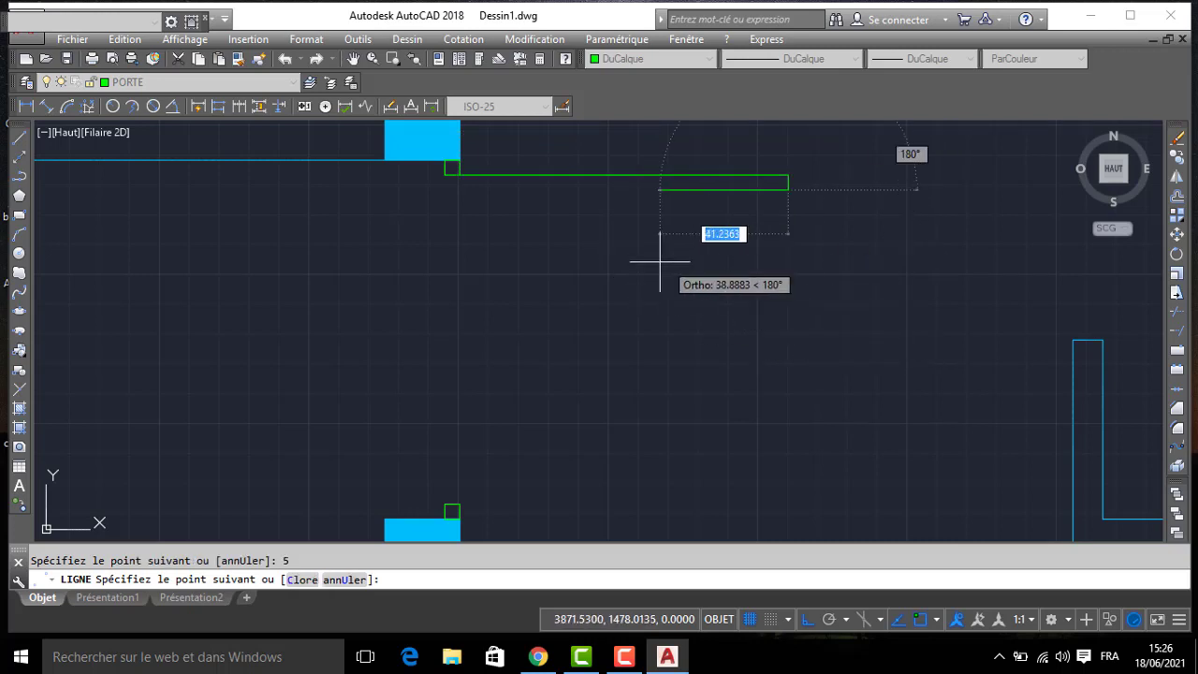
click(460, 190)
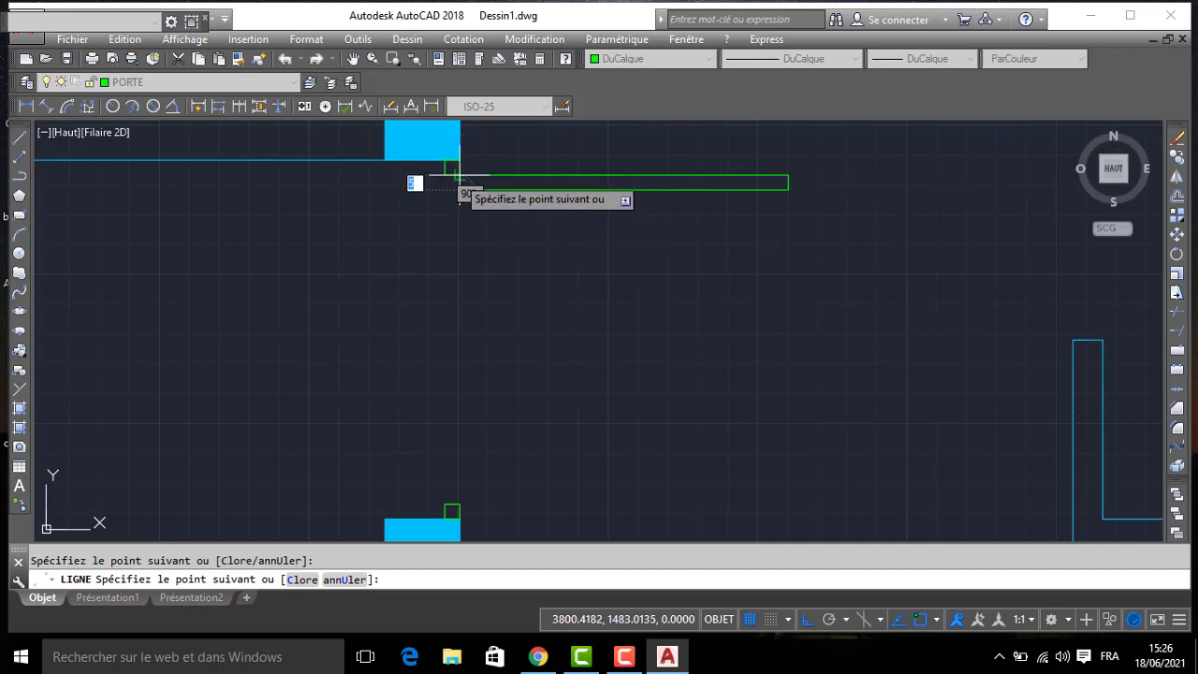
key(Return)
- Draw the entrance door's swing arc from the leaf's southeast corner to the frame square on the south column
text(a)
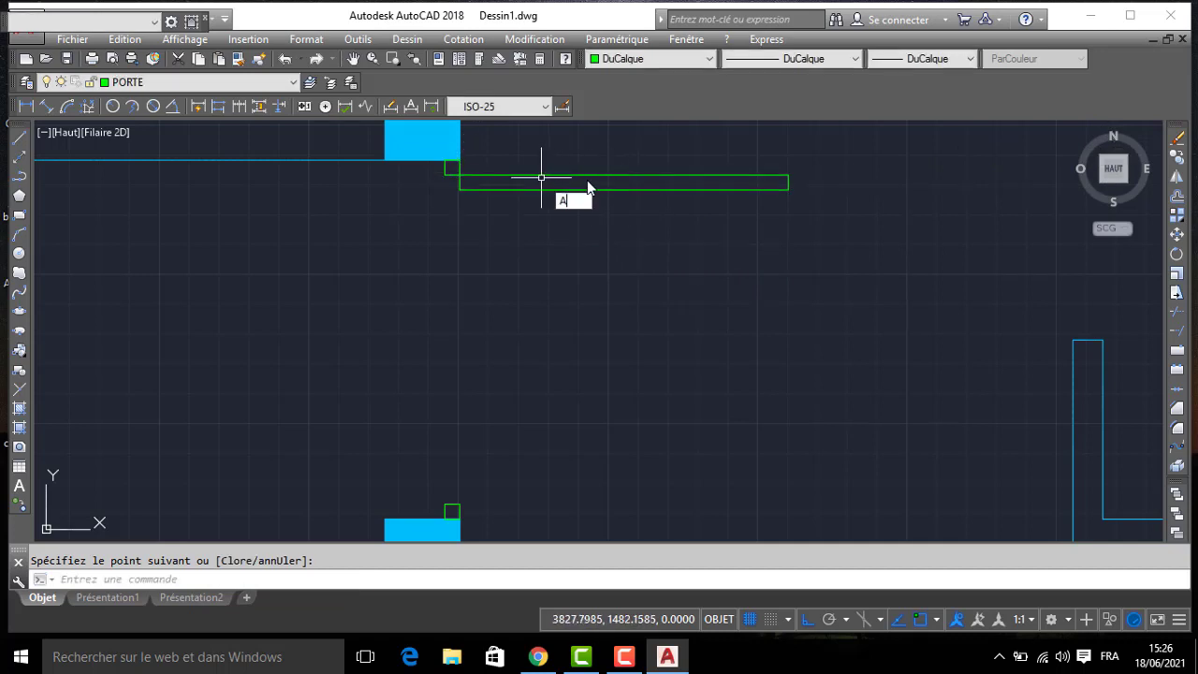
key(Return)
click(788, 190)
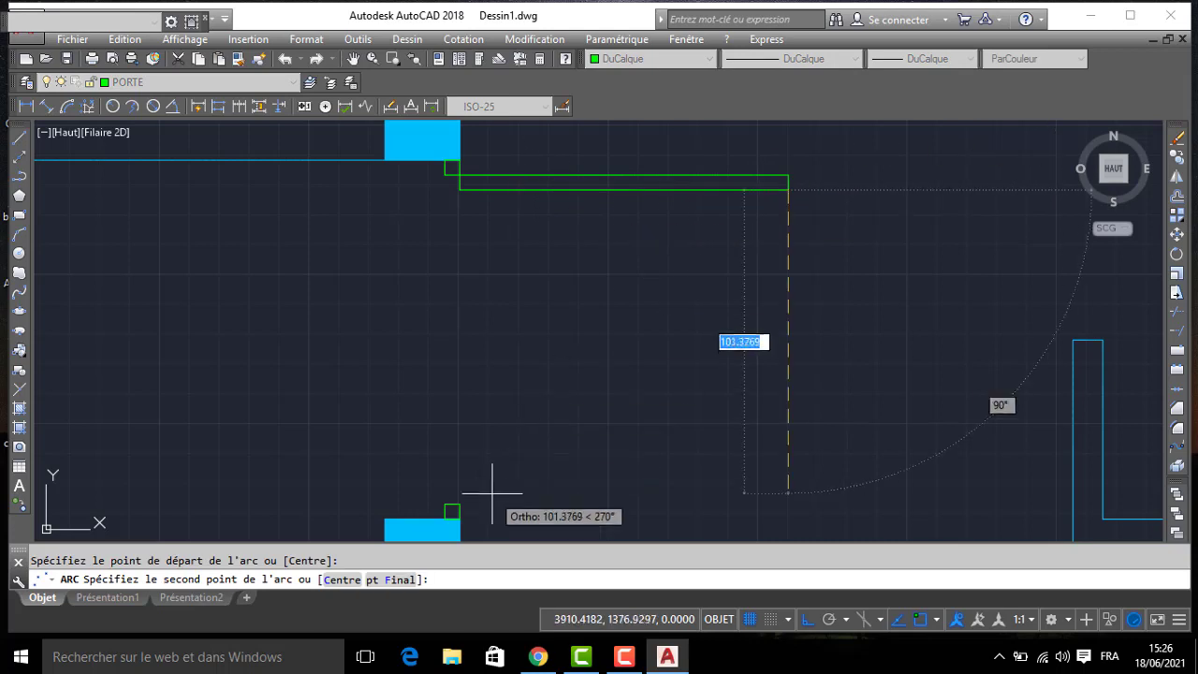
click(455, 508)
click(453, 510)
- On layer MUR, draw a horizontal line closing the open north side of the small closet southeast of the entrance door
scroll(448, 418, down, 4)
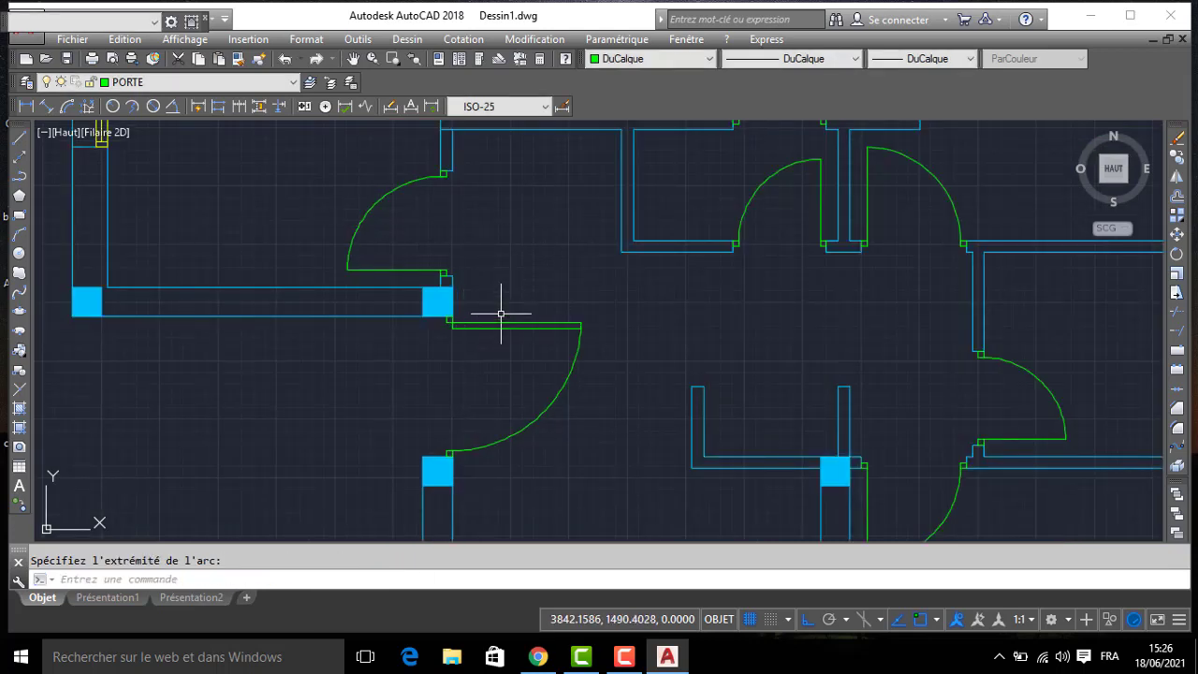
middle_drag(572, 372, 567, 294)
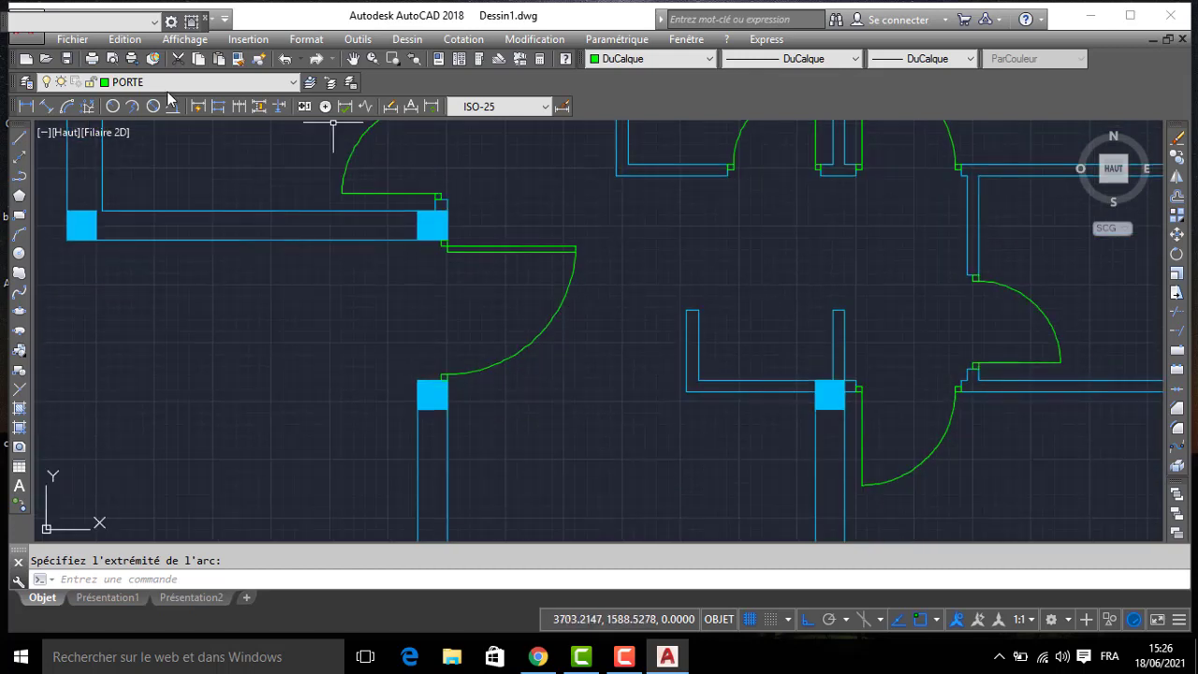
click(215, 82)
click(178, 143)
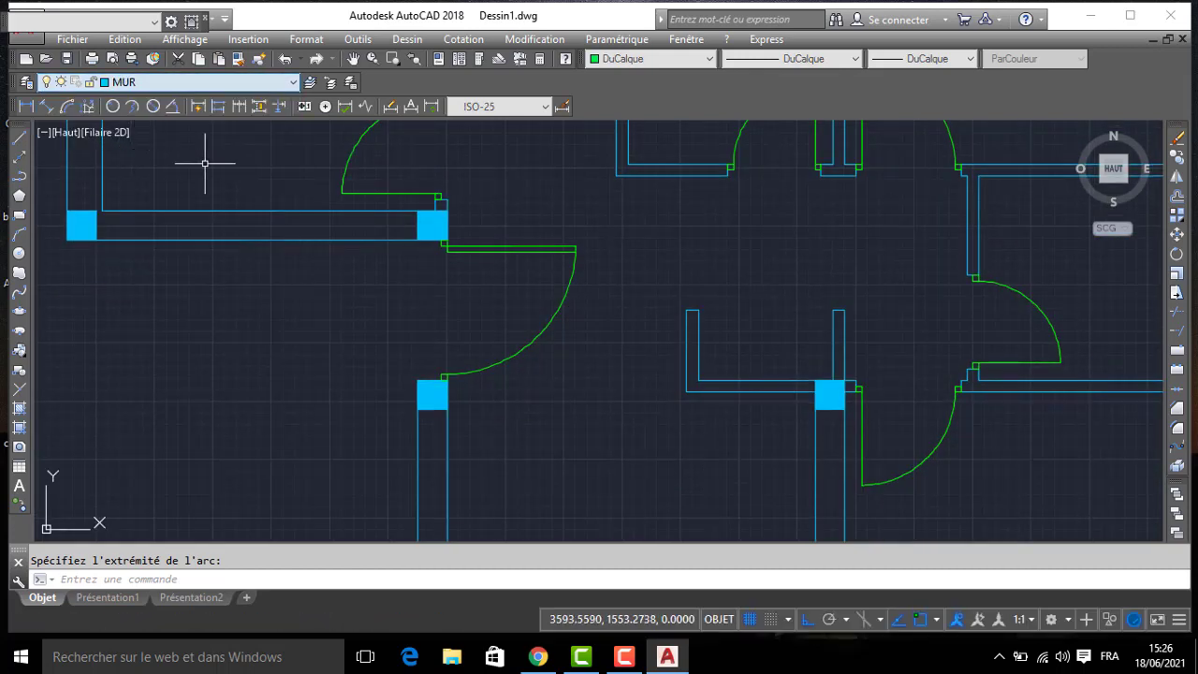
key(l)
key(Return)
click(698, 309)
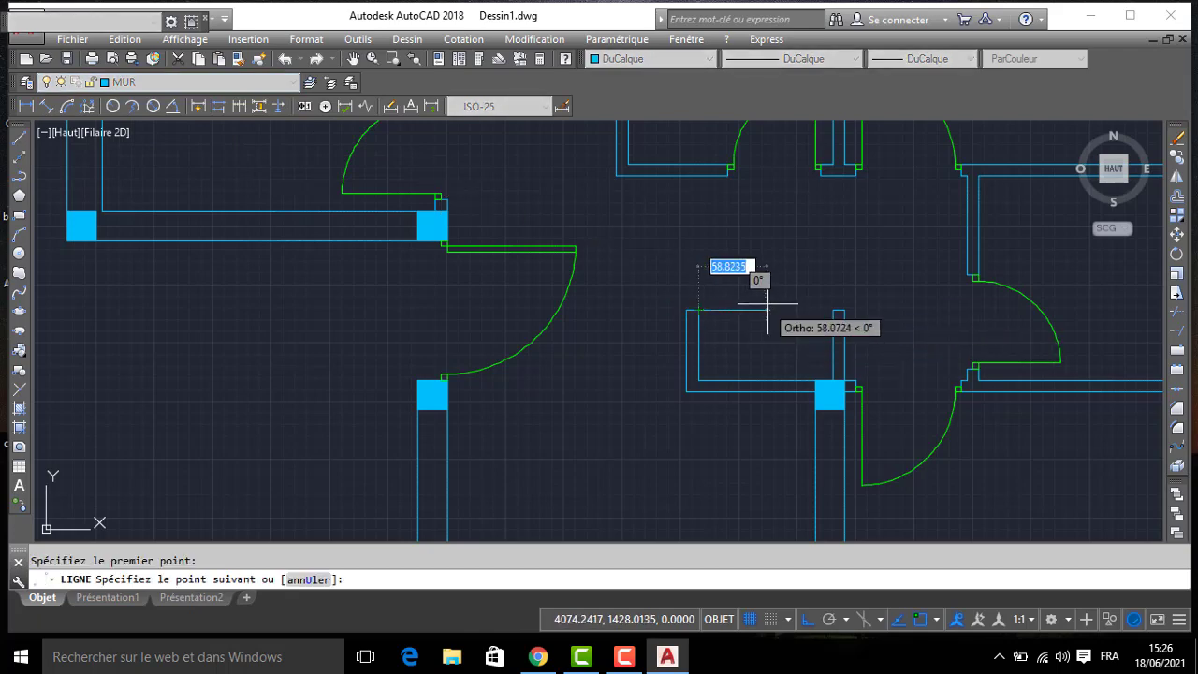
click(835, 305)
key(Return)
- Add the multiline text SALON at height 20 on layer TEXTE inside the large room south of the entrance
scroll(738, 309, down, 4)
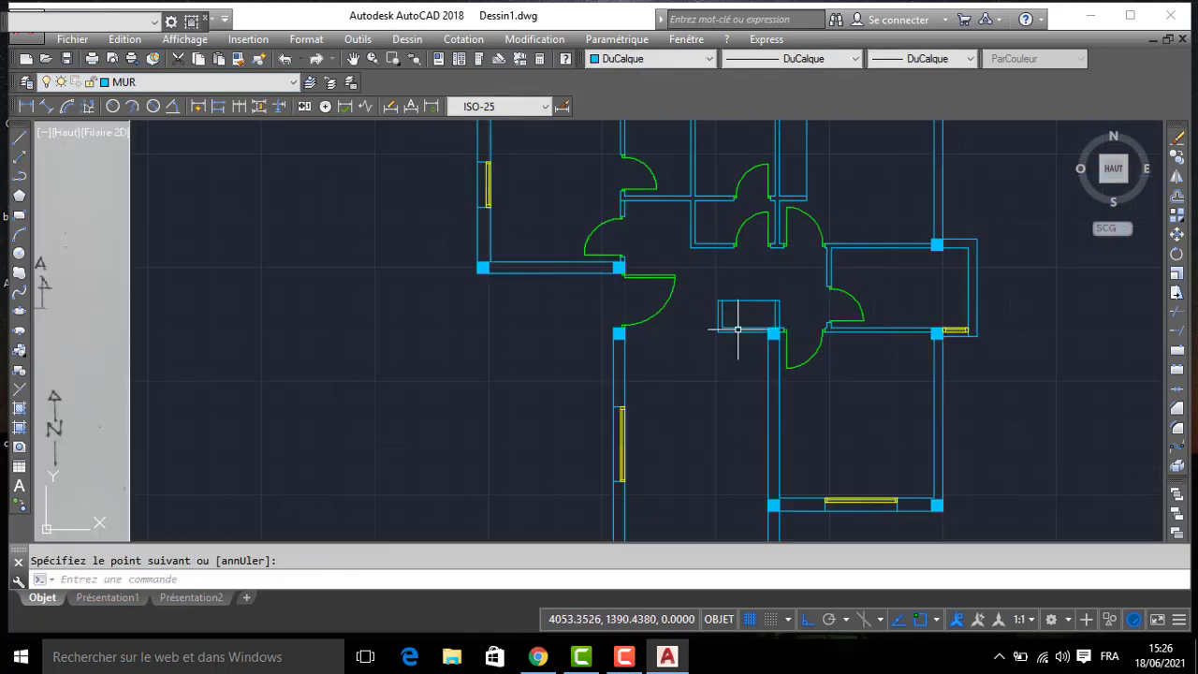
middle_drag(737, 330, 644, 260)
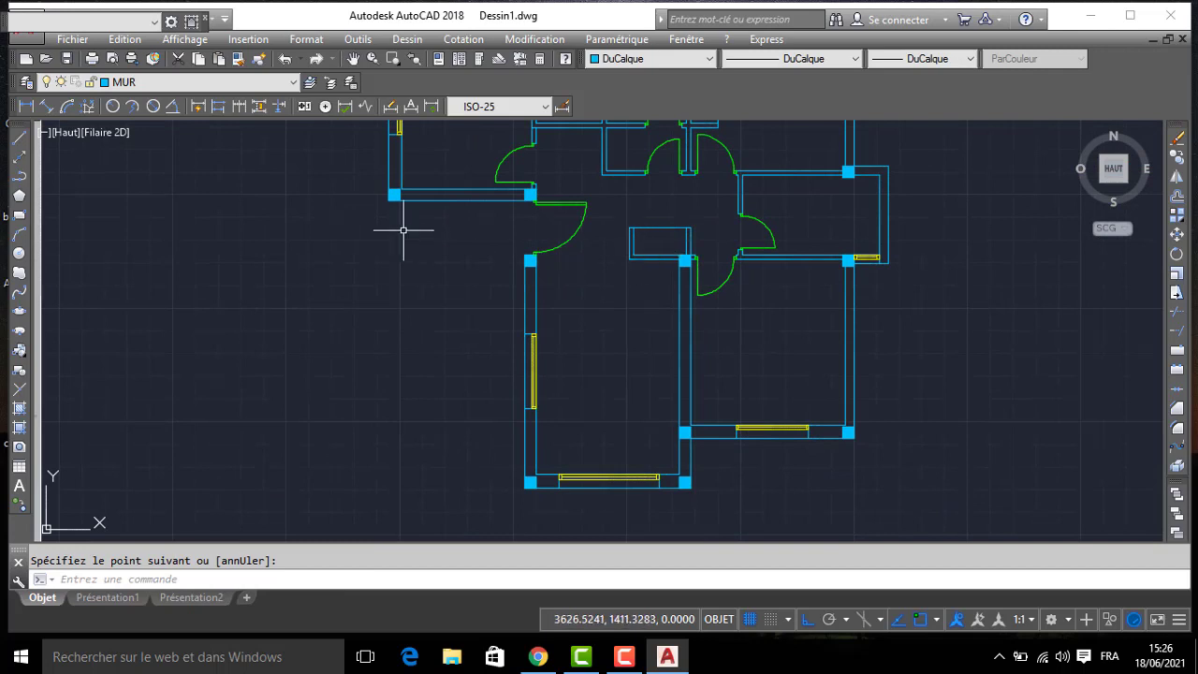
click(186, 82)
click(139, 183)
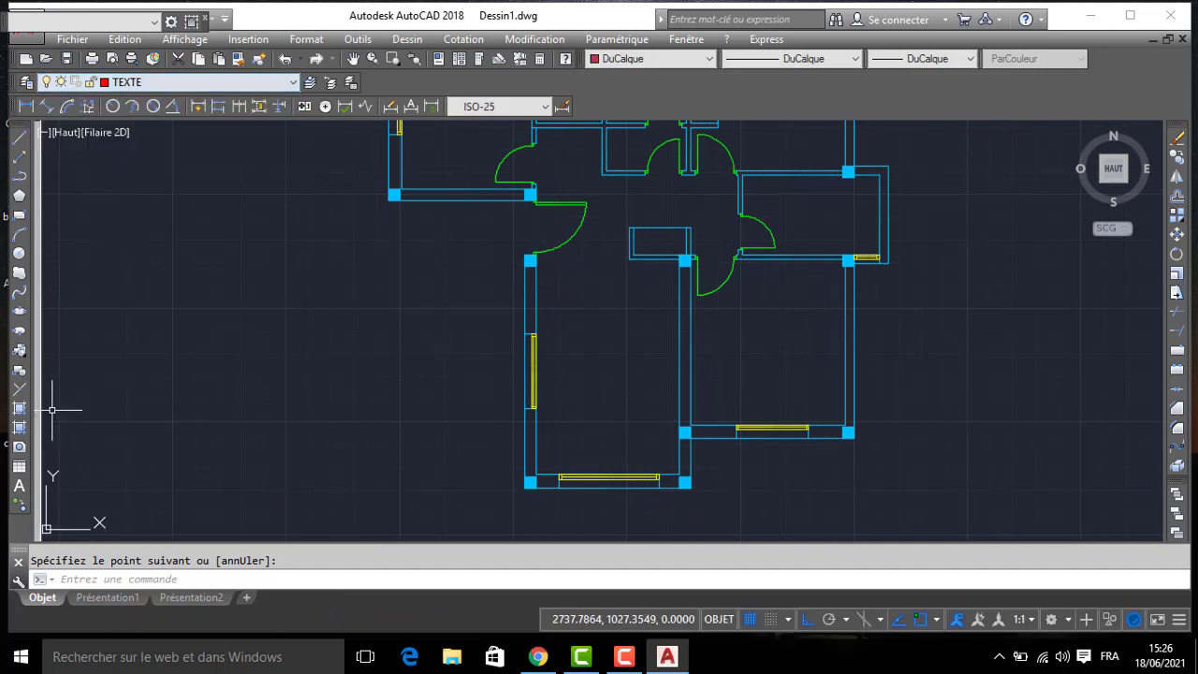
click(581, 394)
click(619, 382)
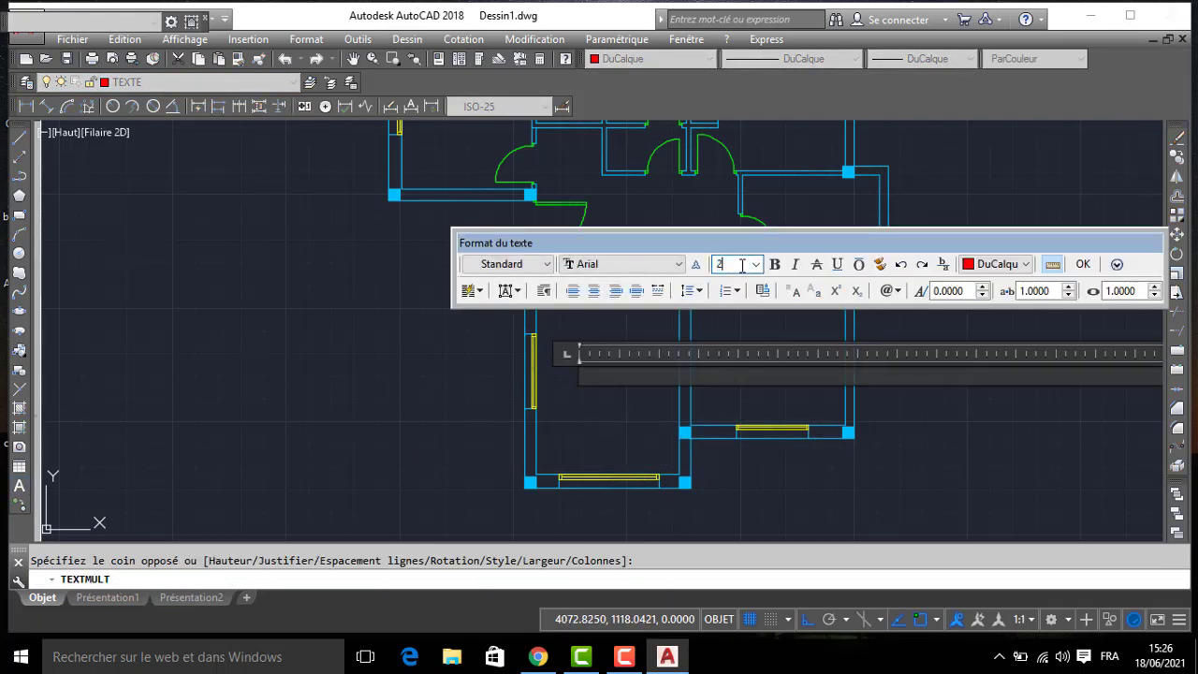
click(676, 374)
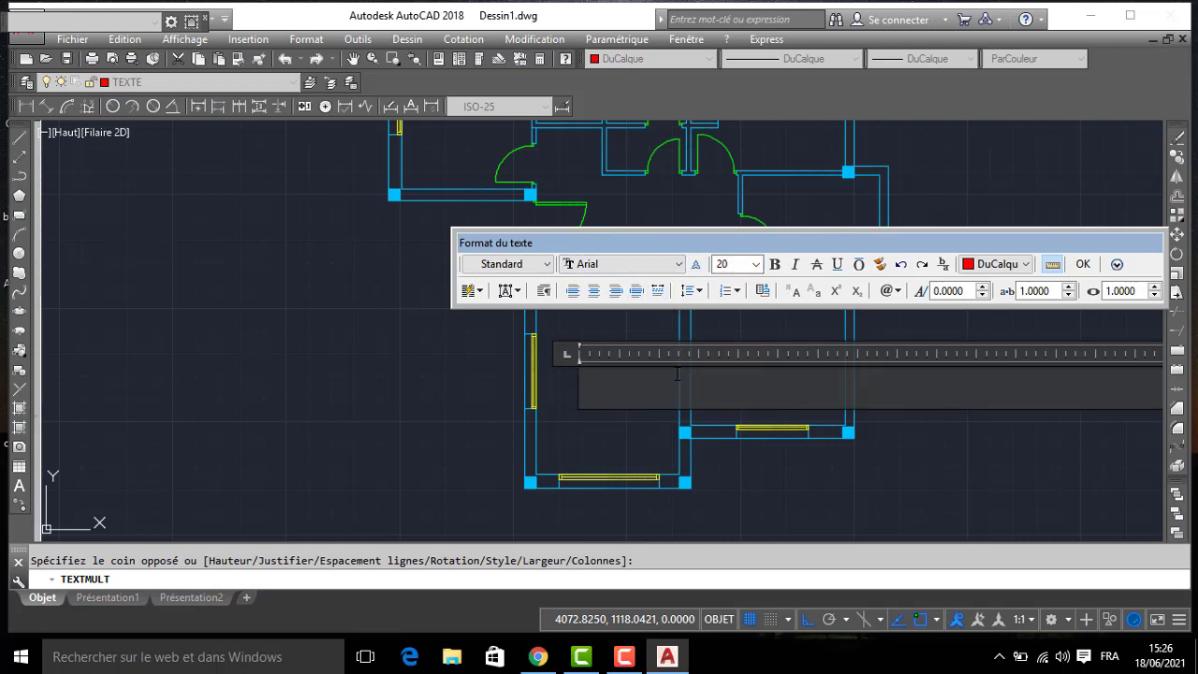
text(SALON)
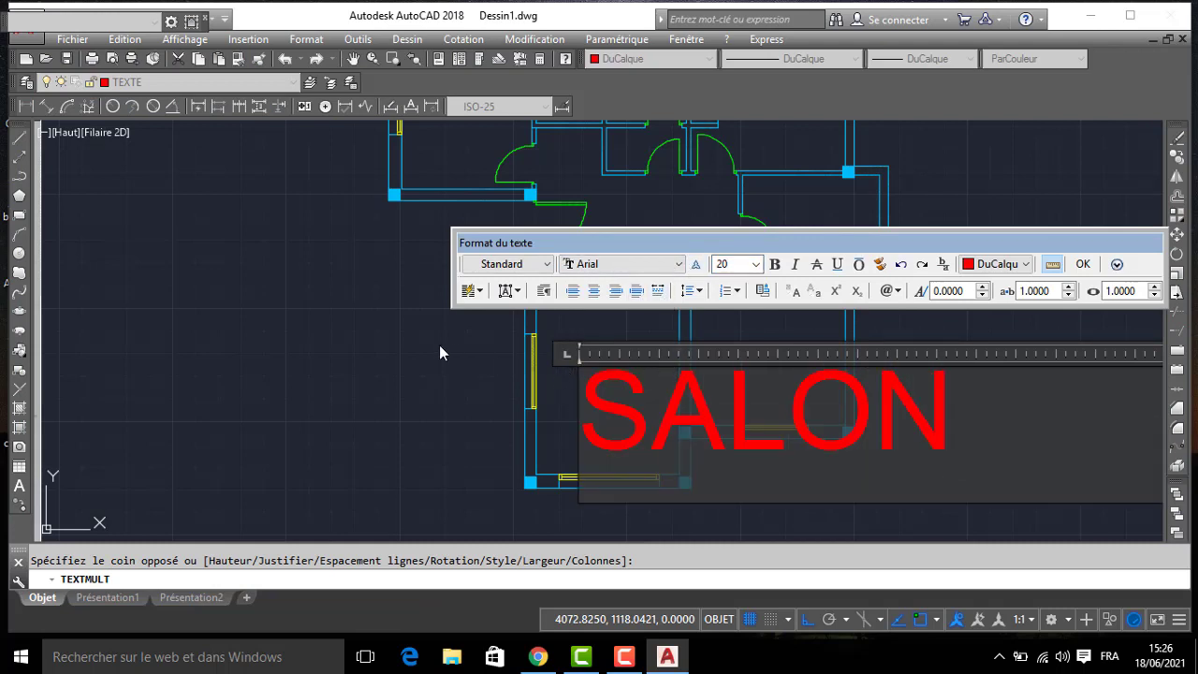
click(441, 347)
key(Escape)
- Copy the SALON label into the southeast room and into the small east room north of it
text(C)
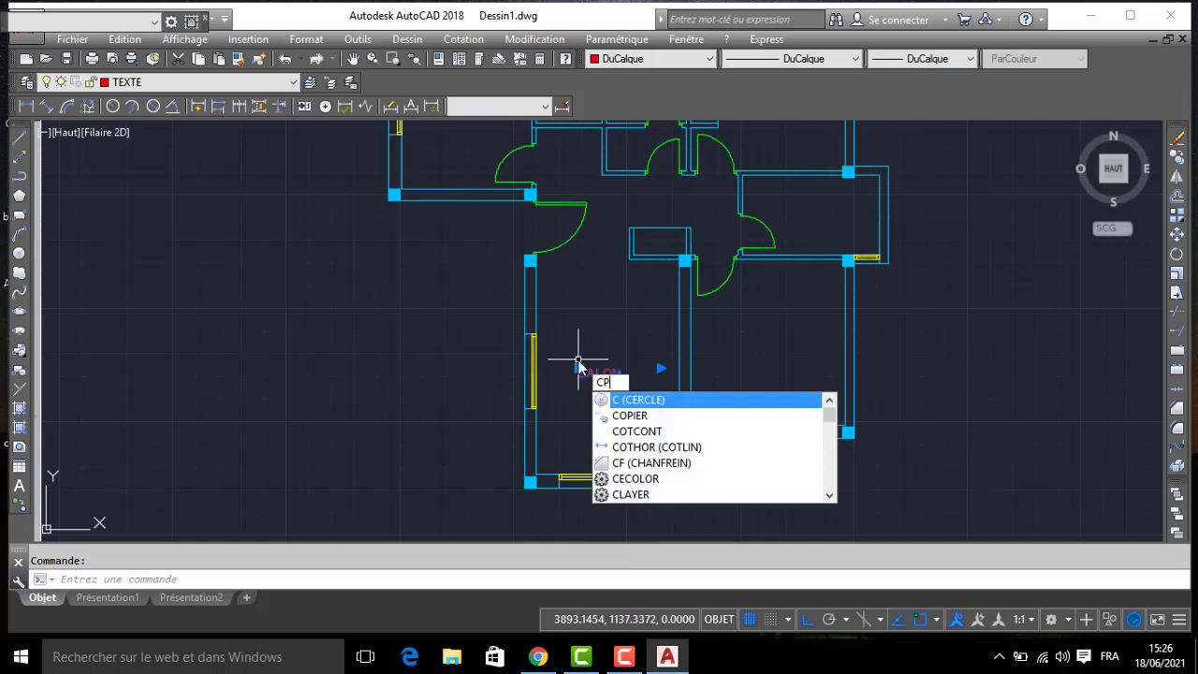
text(P)
key(Return)
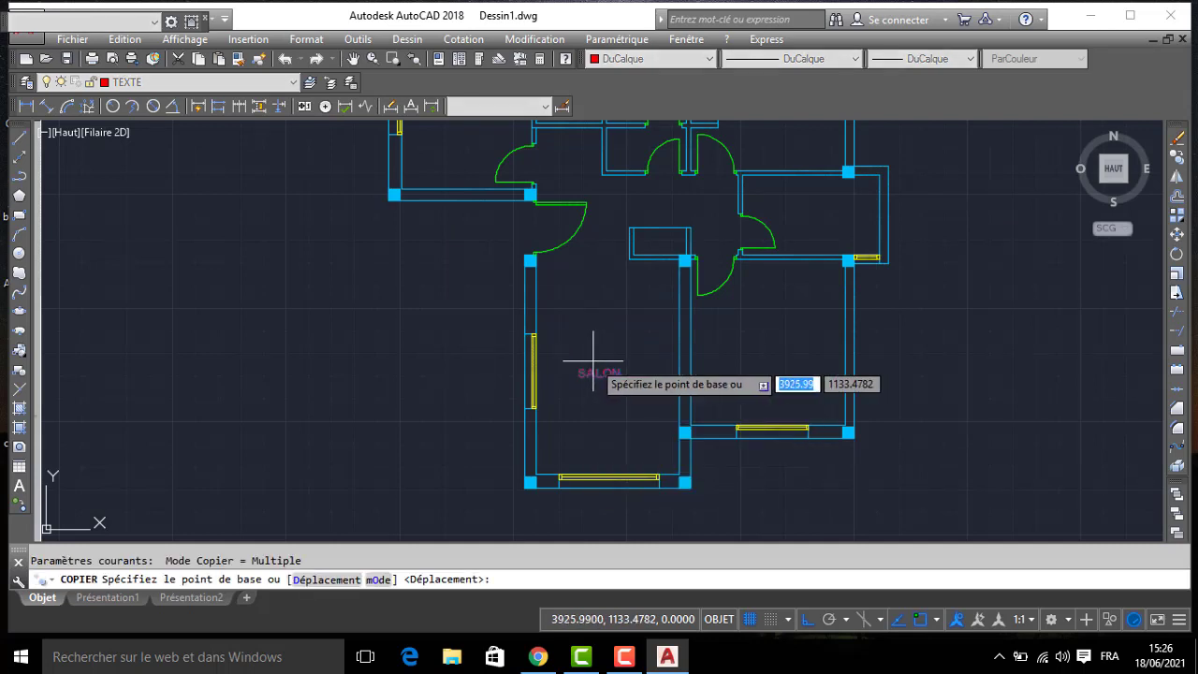
click(599, 371)
click(769, 345)
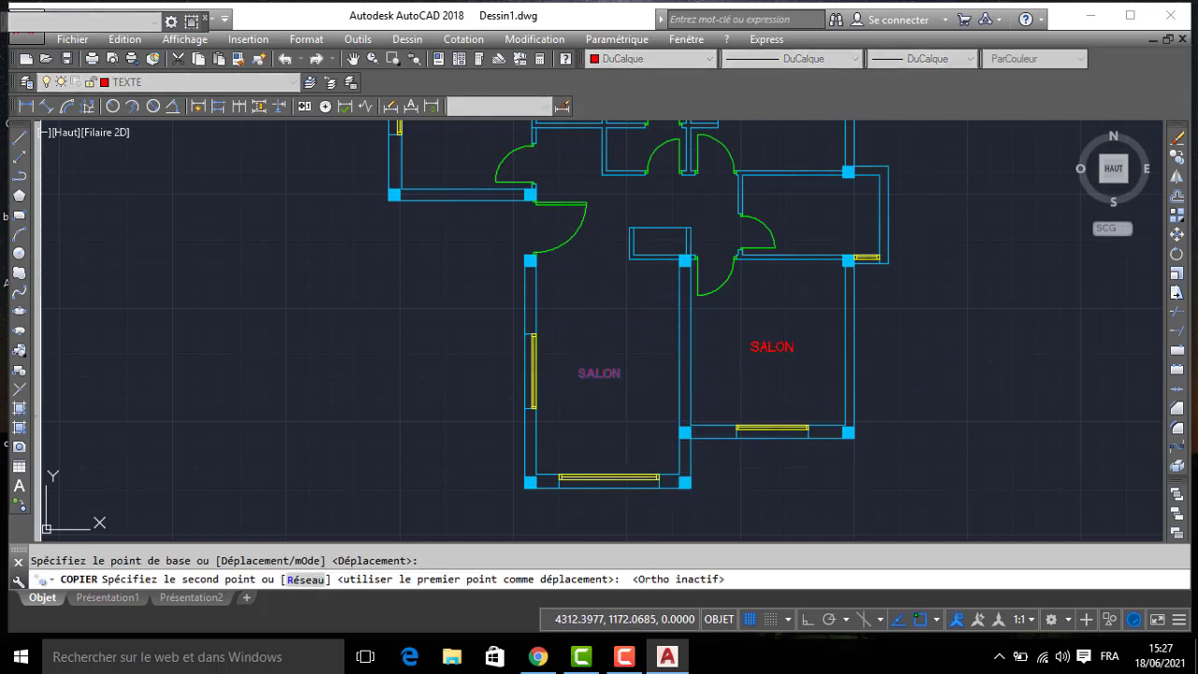
click(818, 212)
- Place further copies of the SALON label in the northeast room, the two small north rooms and the northwest room
middle_drag(790, 177, 802, 301)
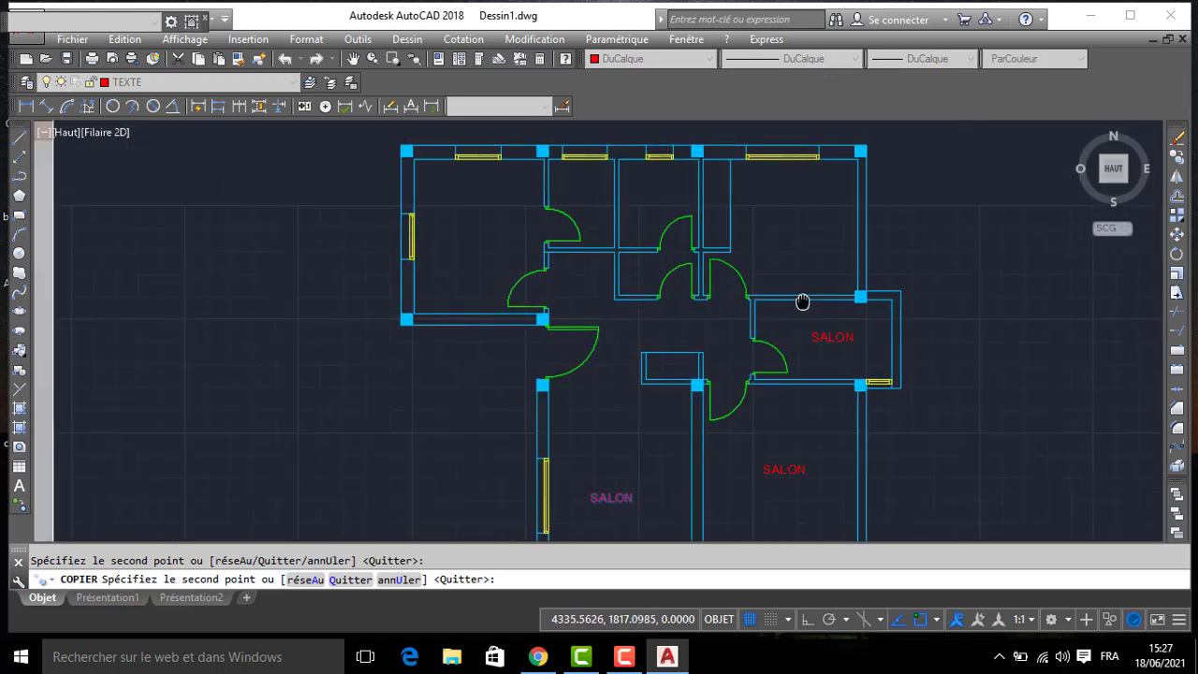
click(799, 215)
click(665, 187)
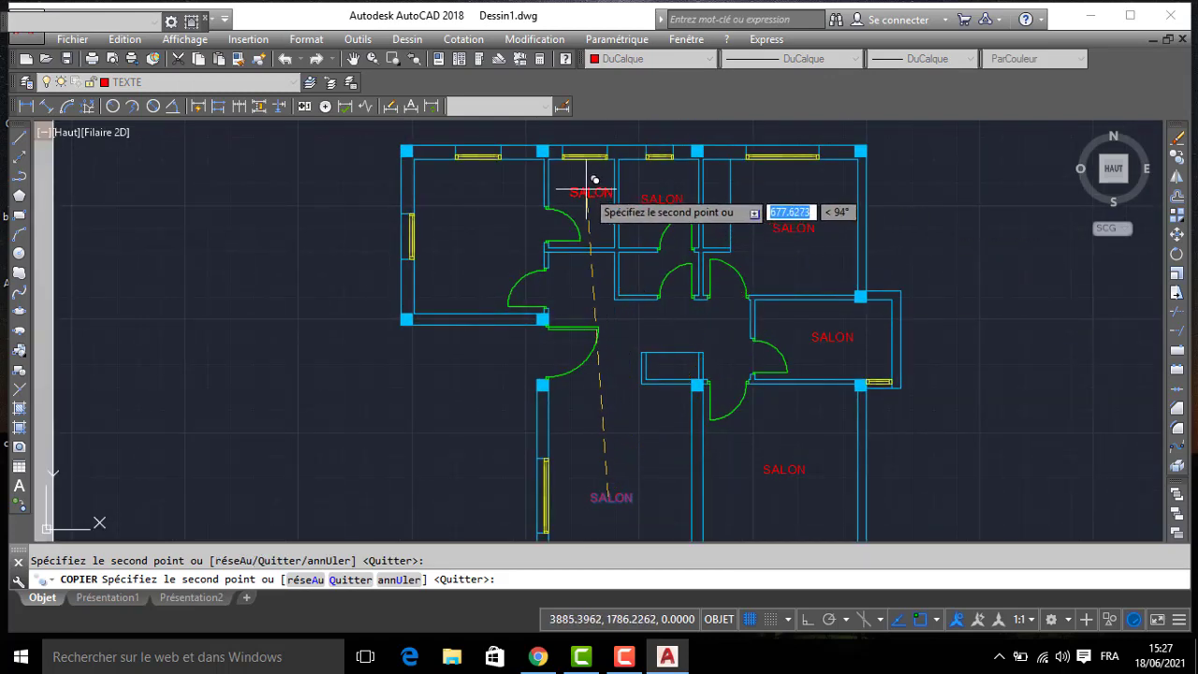
click(583, 177)
click(468, 215)
- Place SALON label copies in the closet southeast of the entrance and the narrow closet beside the northeast room, and end the copying
scroll(708, 360, up, 4)
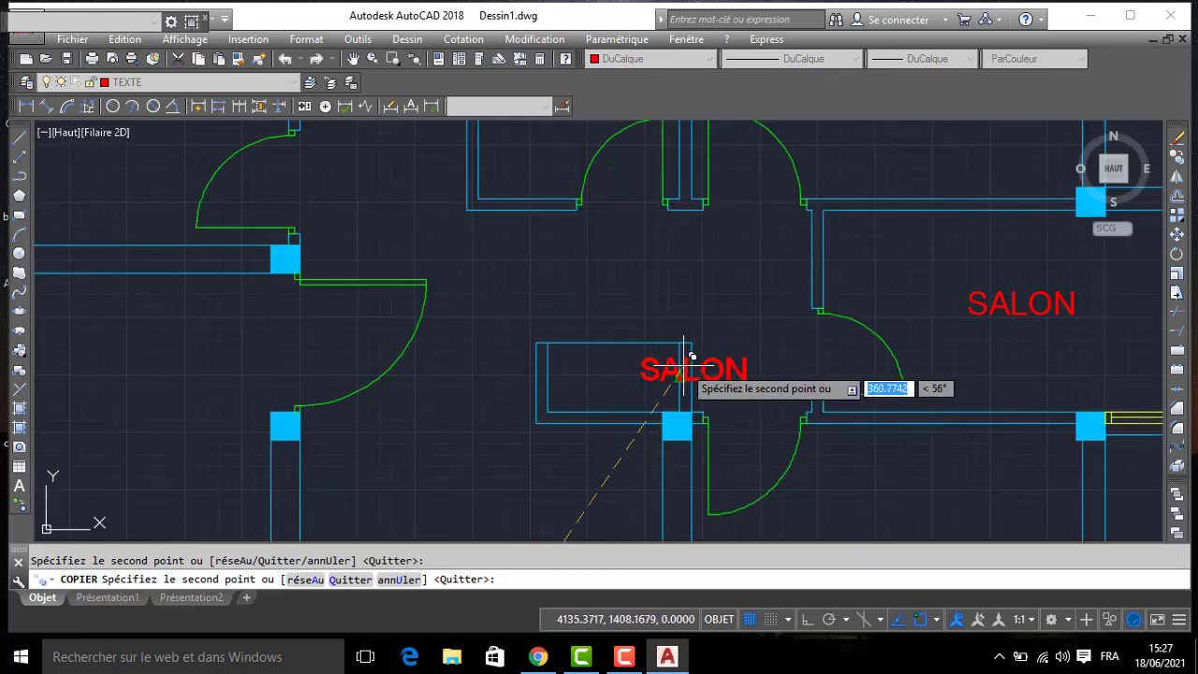
click(596, 369)
middle_drag(754, 157, 780, 408)
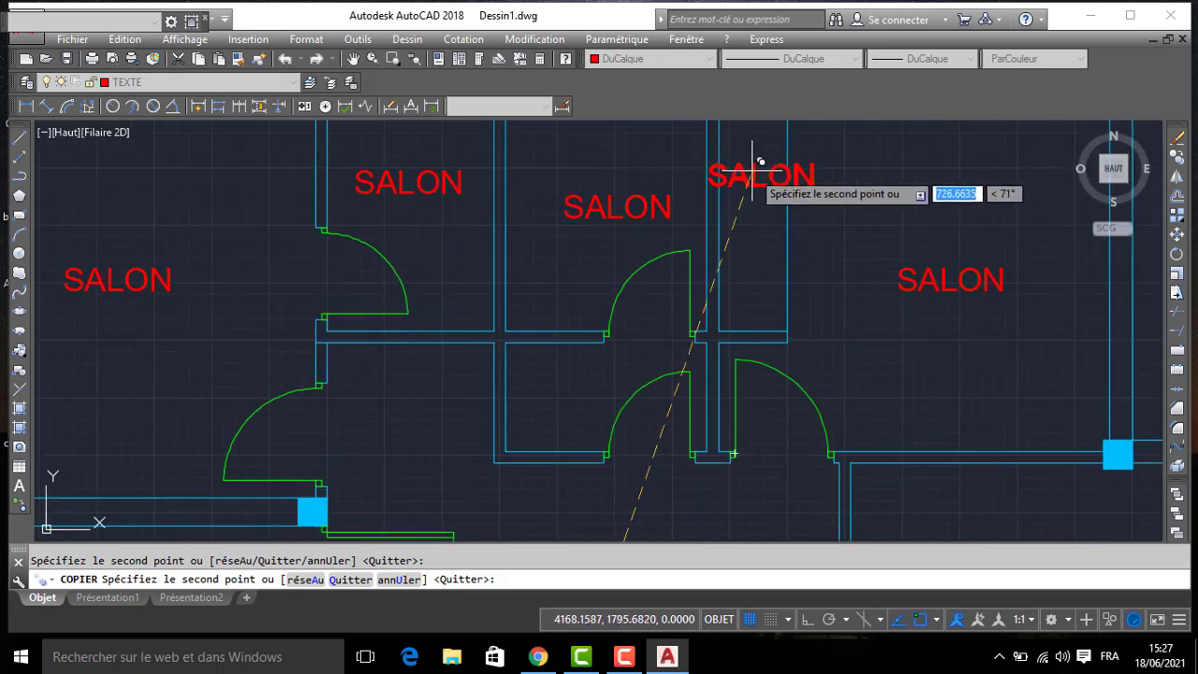
click(767, 163)
scroll(757, 174, down, 4)
key(Escape)
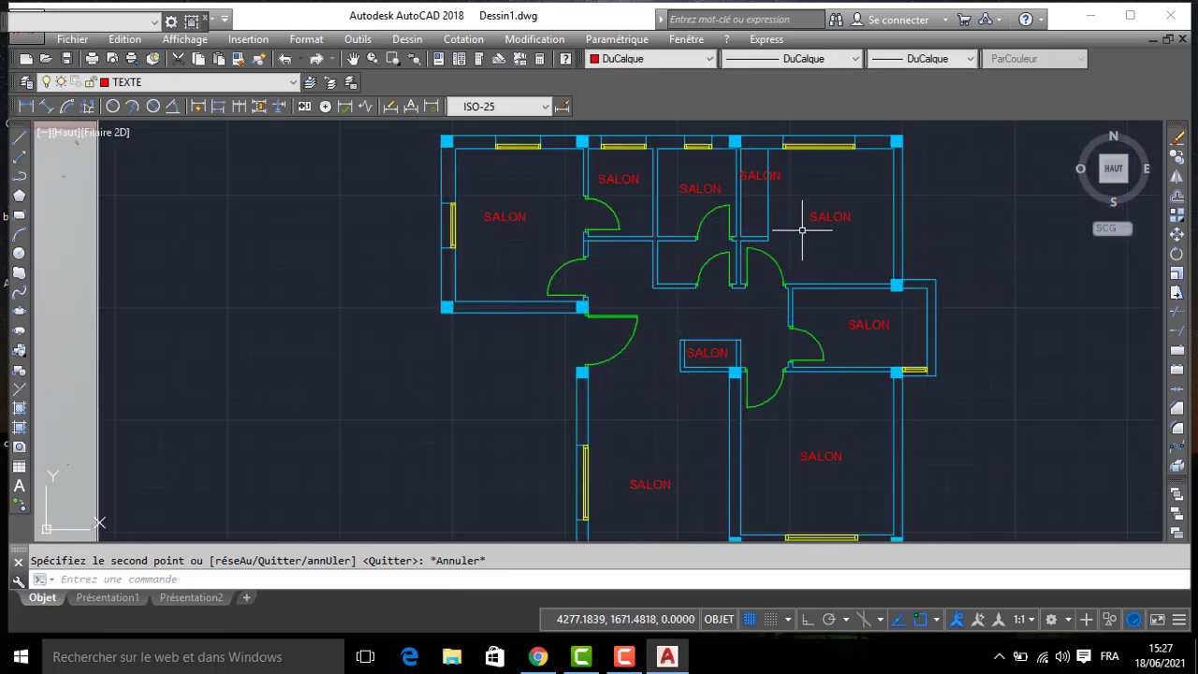
- Change the labels of the northeast and southeast rooms to CHAMBRE
double_click(829, 216)
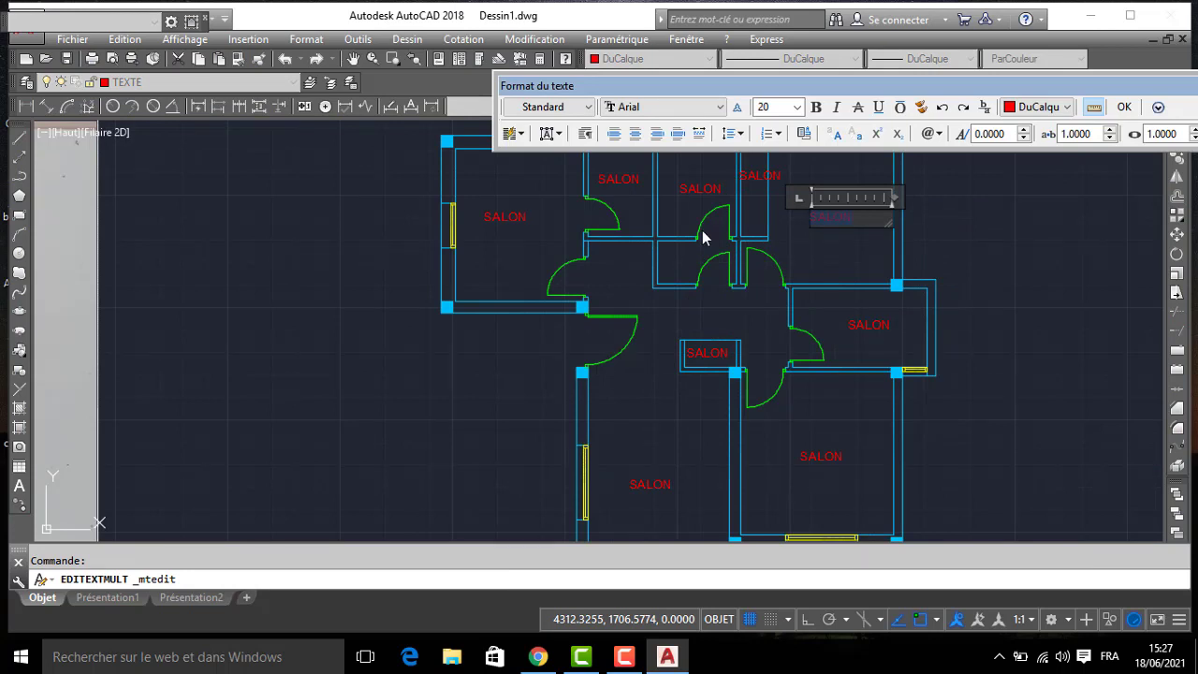
text(CHAMBRE)
click(793, 292)
double_click(818, 457)
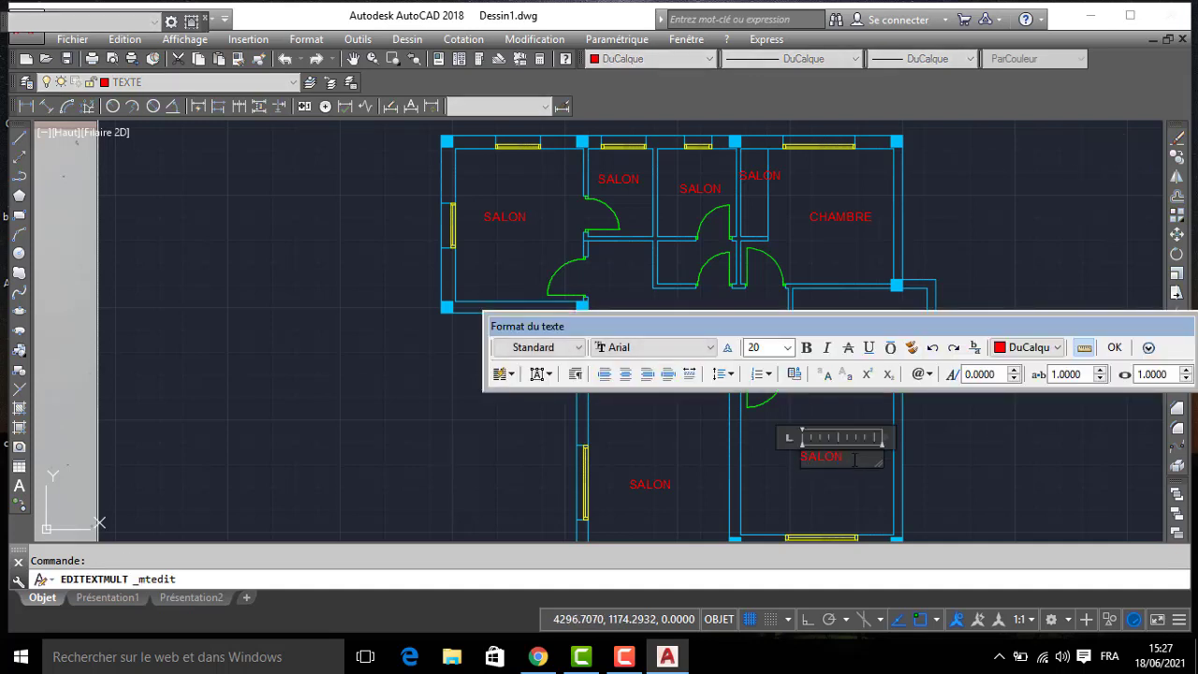
text(CHAMBRE)
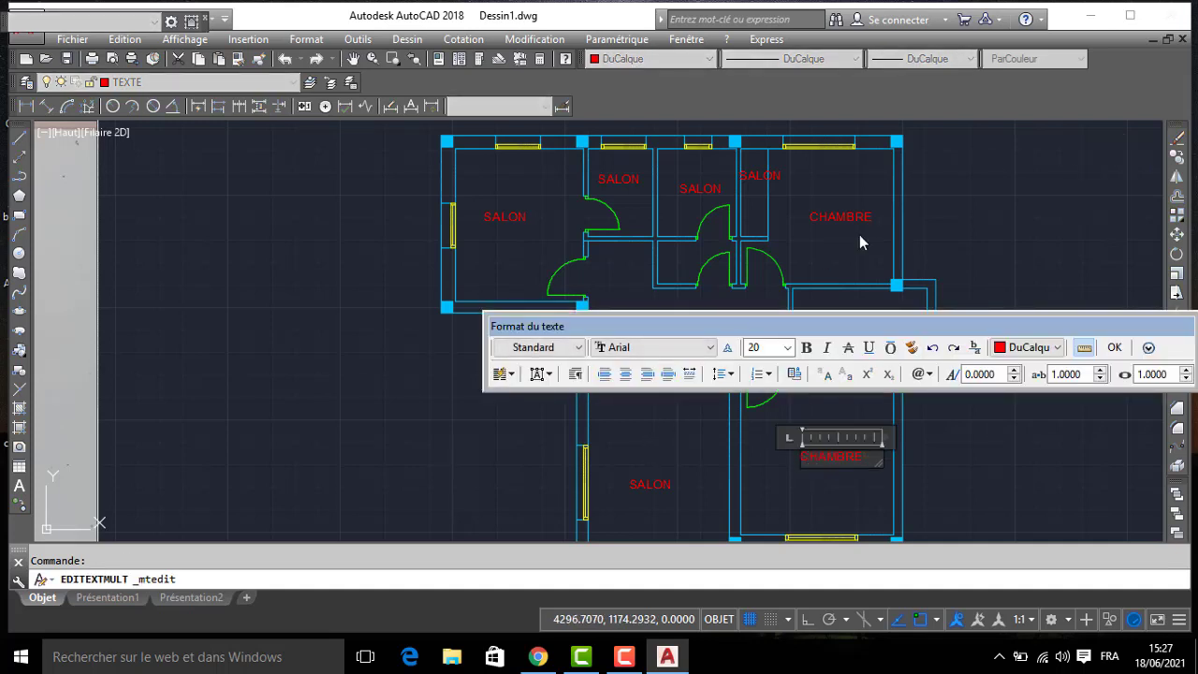
click(859, 242)
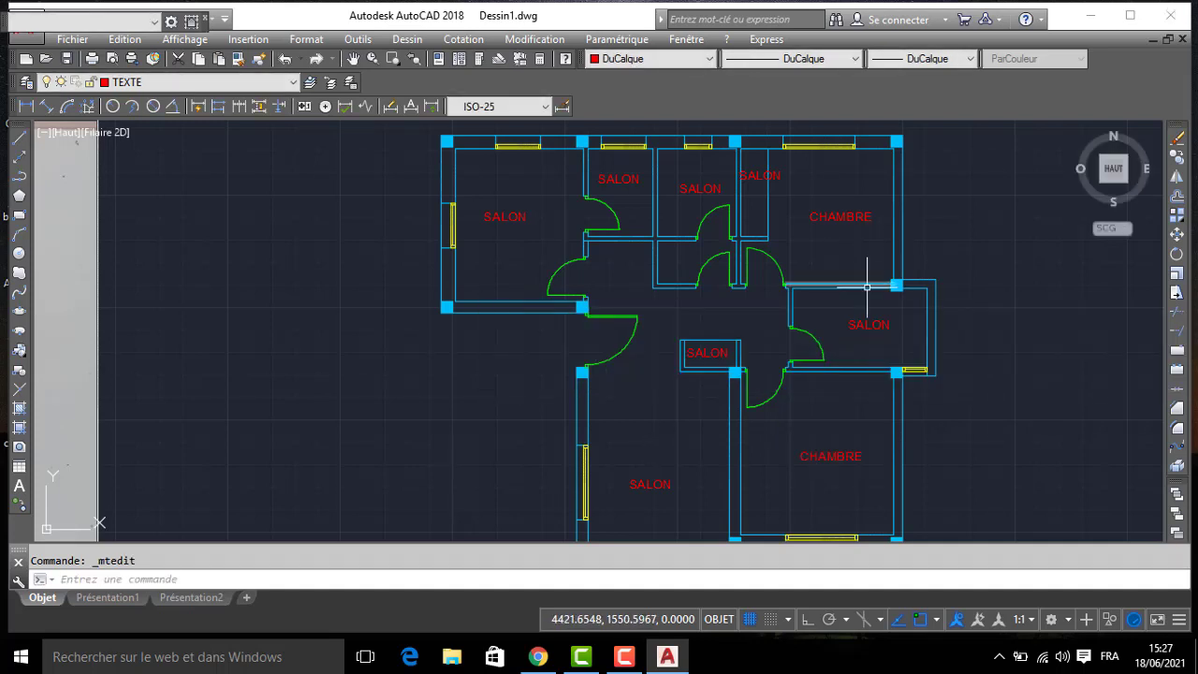
- Change the label of the small east room between the two bedrooms to SDB
double_click(863, 322)
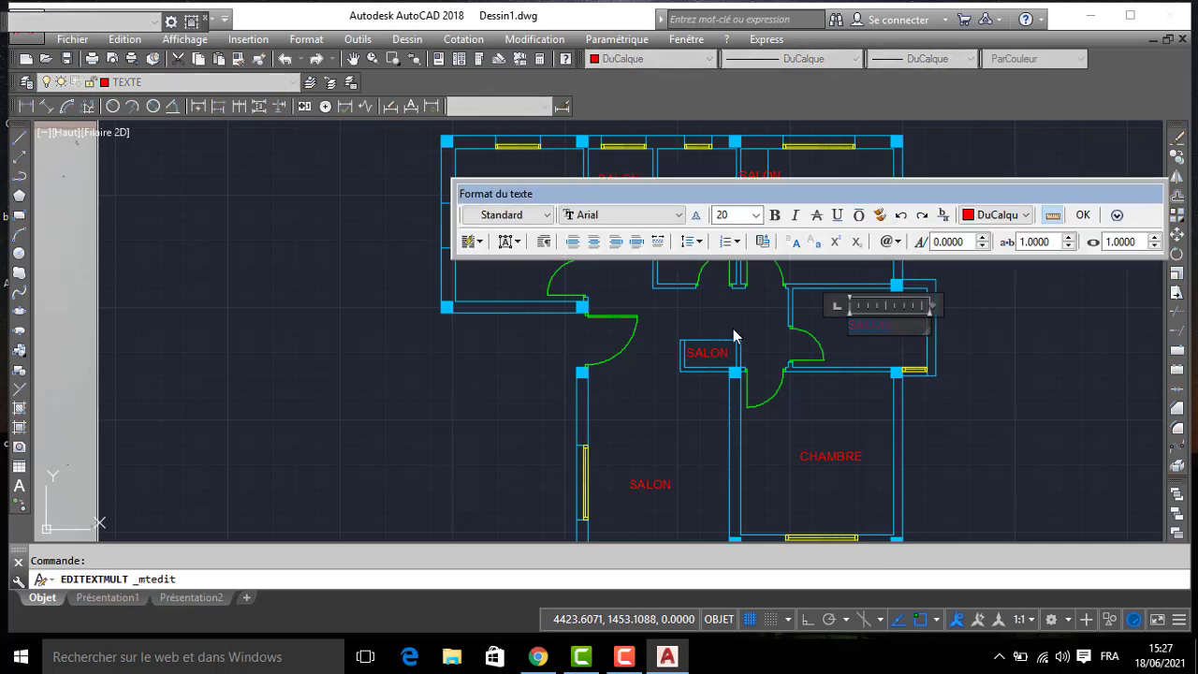
text(SDB)
click(693, 337)
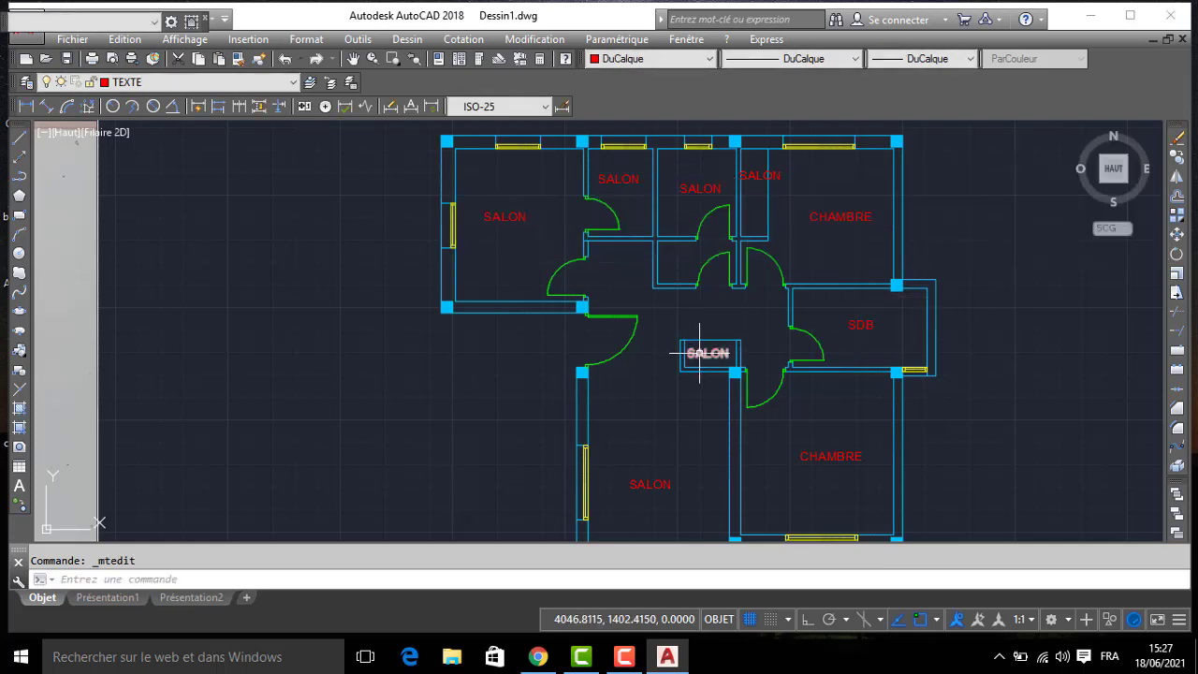
- Change the label of the closet southeast of the entrance to PL and move it toward the closet's centre
double_click(699, 353)
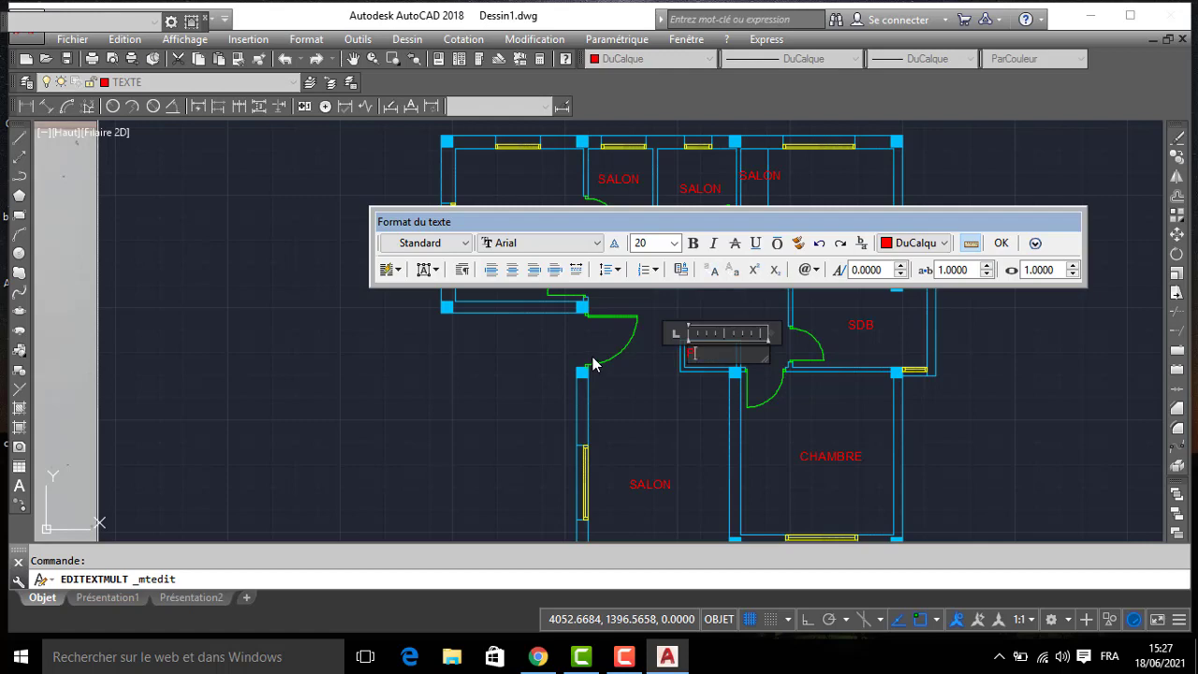
click(636, 382)
click(693, 357)
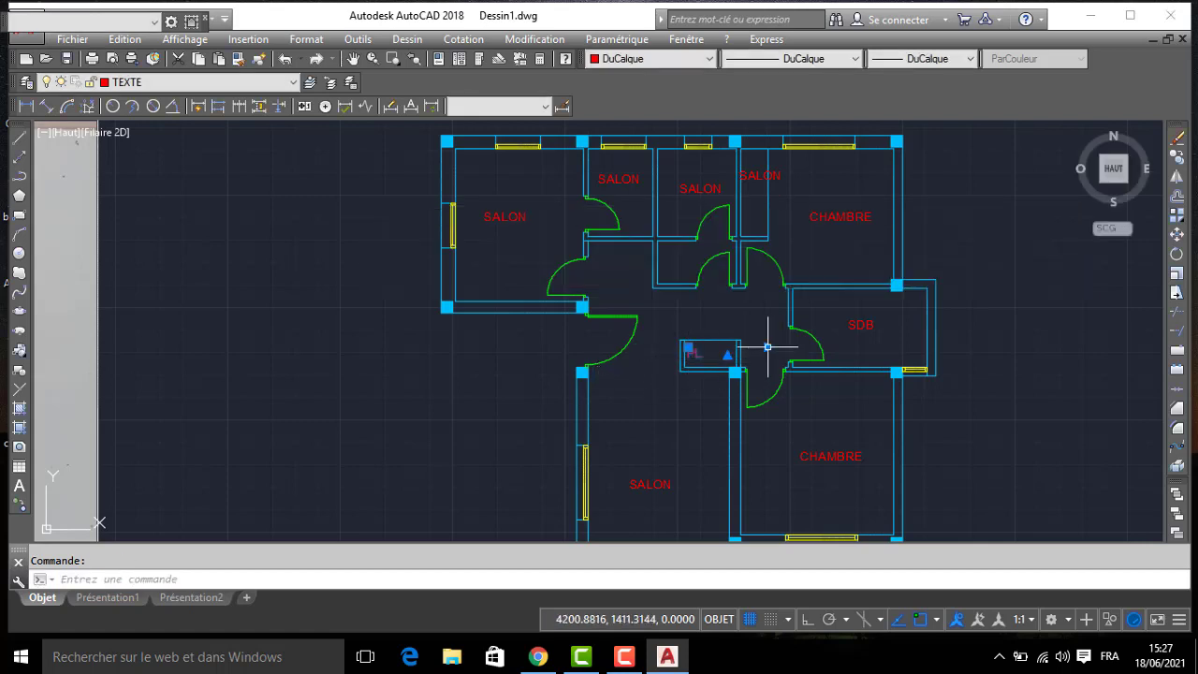
click(767, 346)
scroll(708, 355, up, 2)
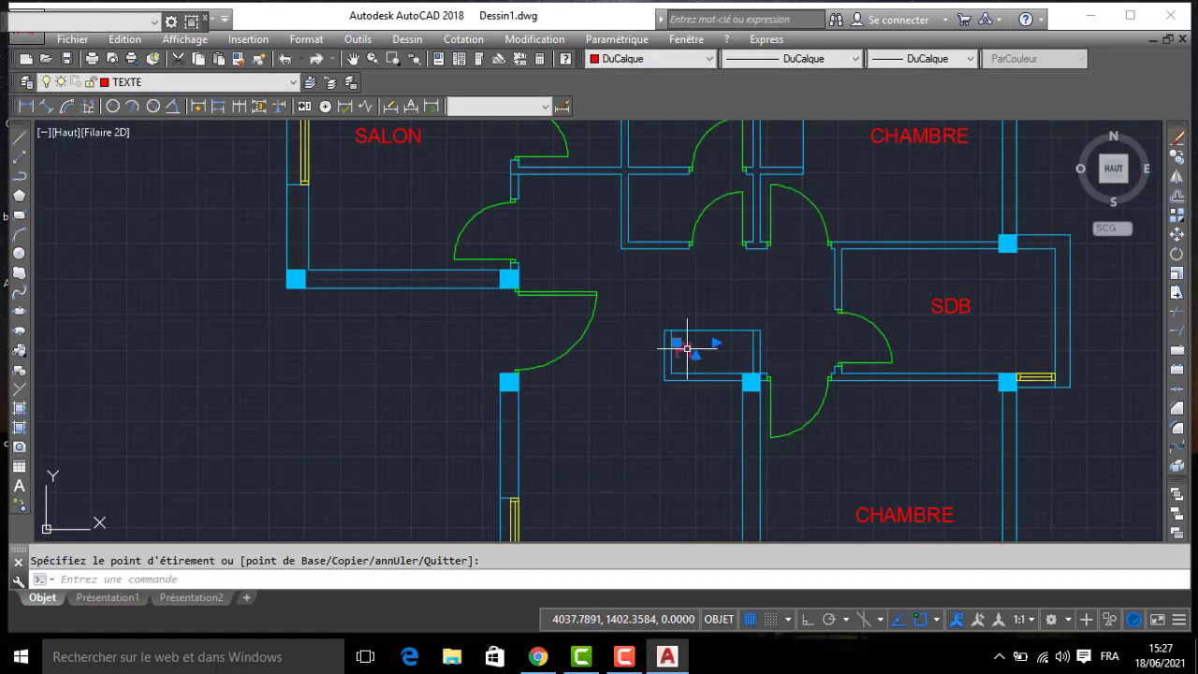
click(688, 349)
- Change the labels of the two small north rooms to SDB
scroll(703, 356, down, 4)
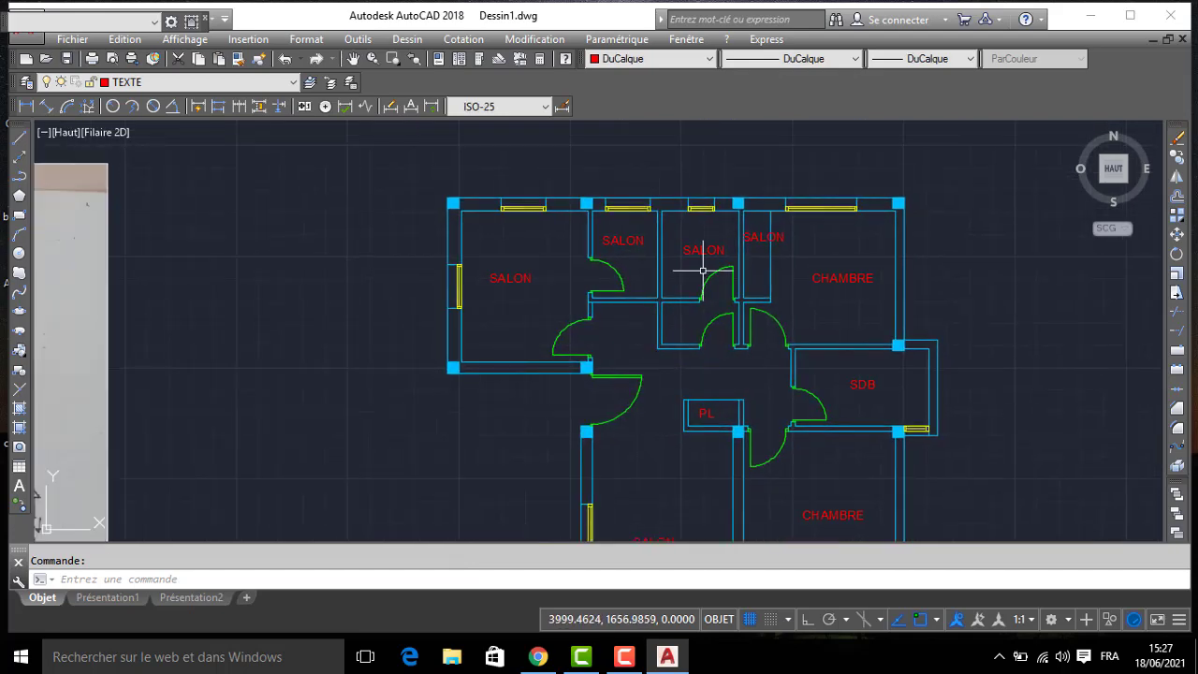
double_click(704, 249)
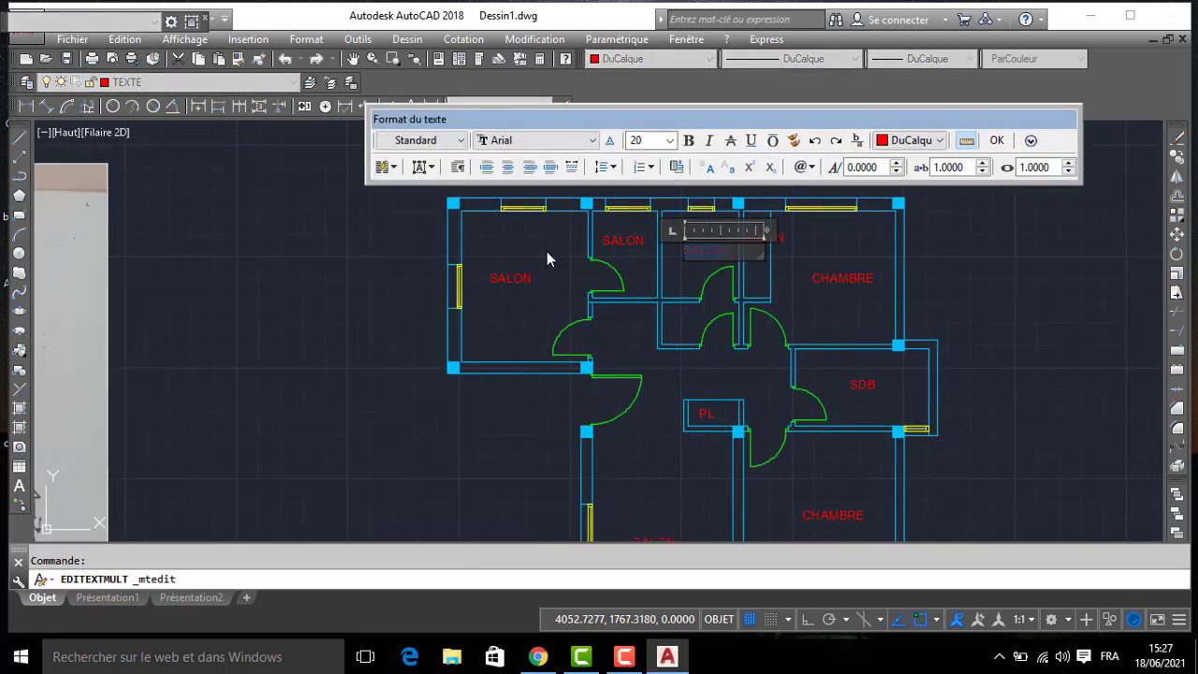
text(SDB)
click(512, 234)
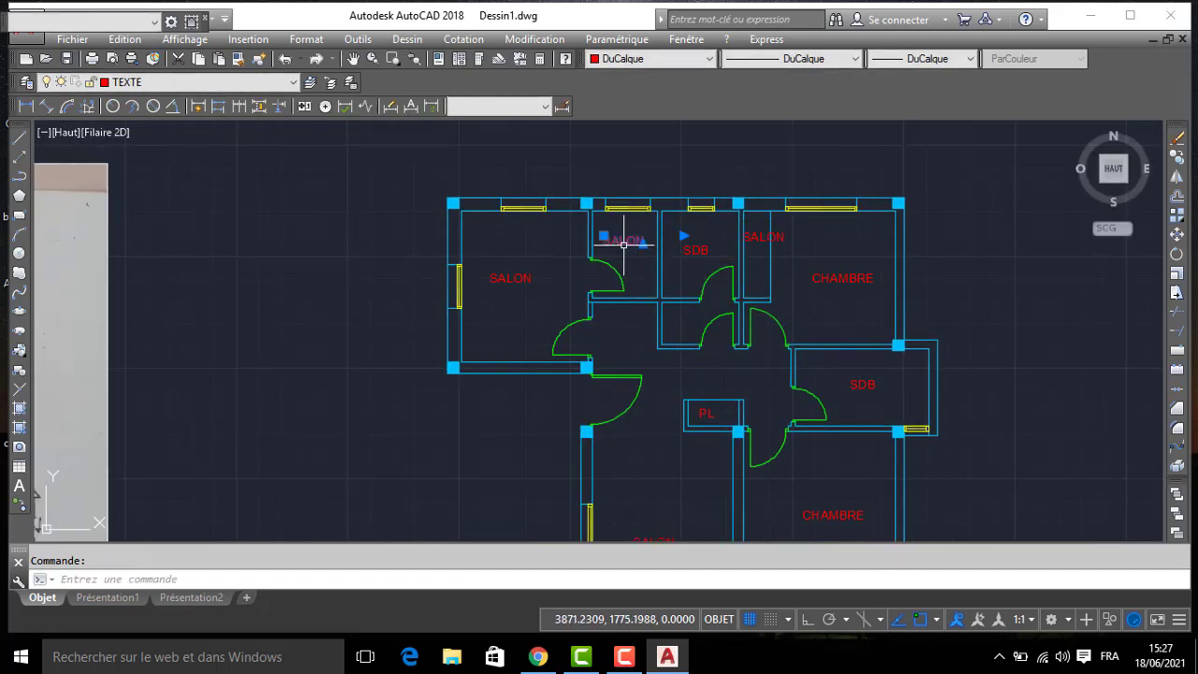
double_click(624, 240)
text(SDB)
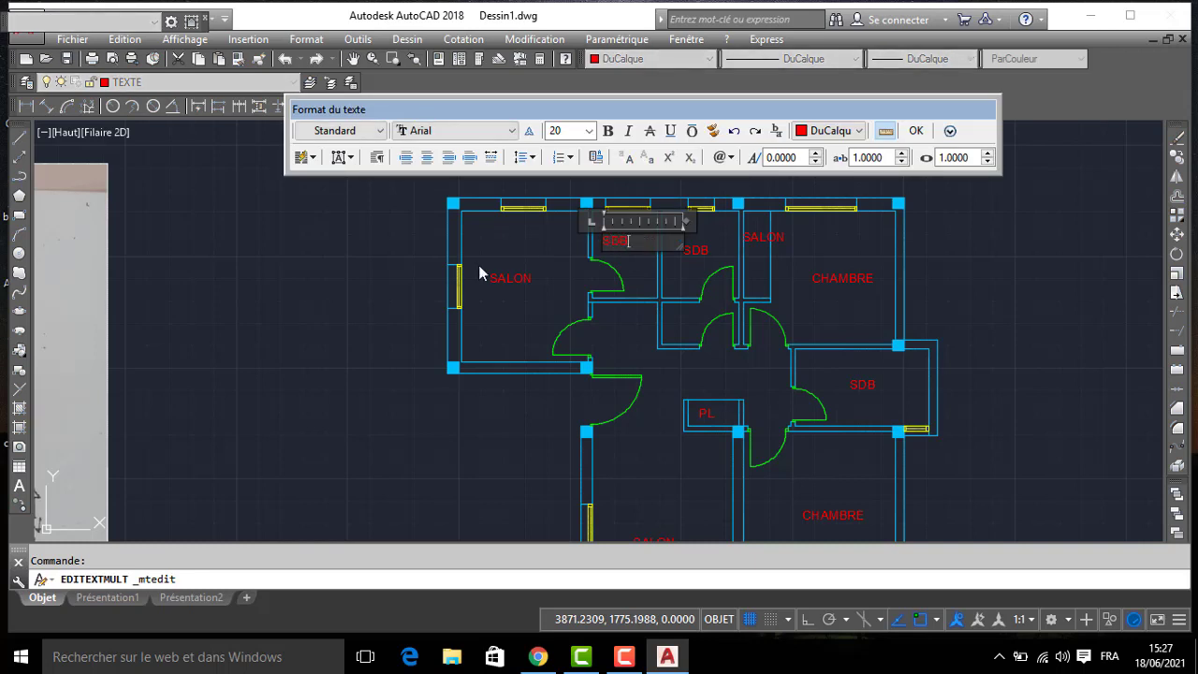
click(526, 295)
- Change the label of the northwest room to CHAMBRE
click(509, 267)
click(512, 279)
double_click(512, 279)
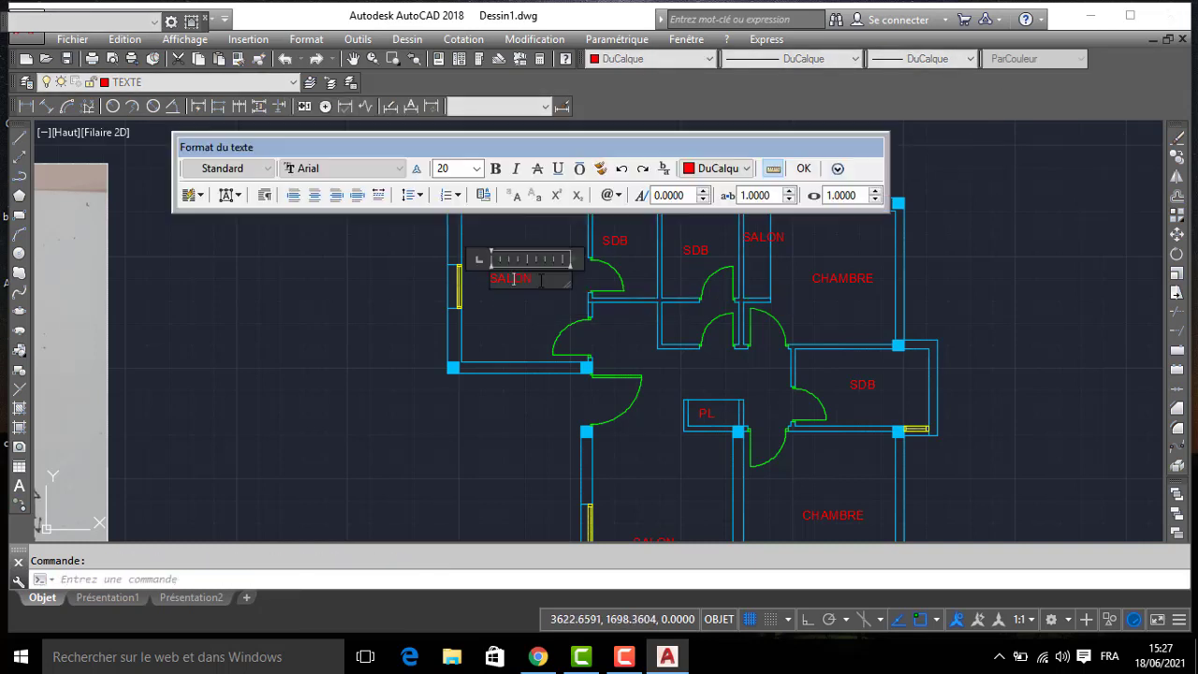
drag(540, 280, 349, 278)
text(CHAMBRE)
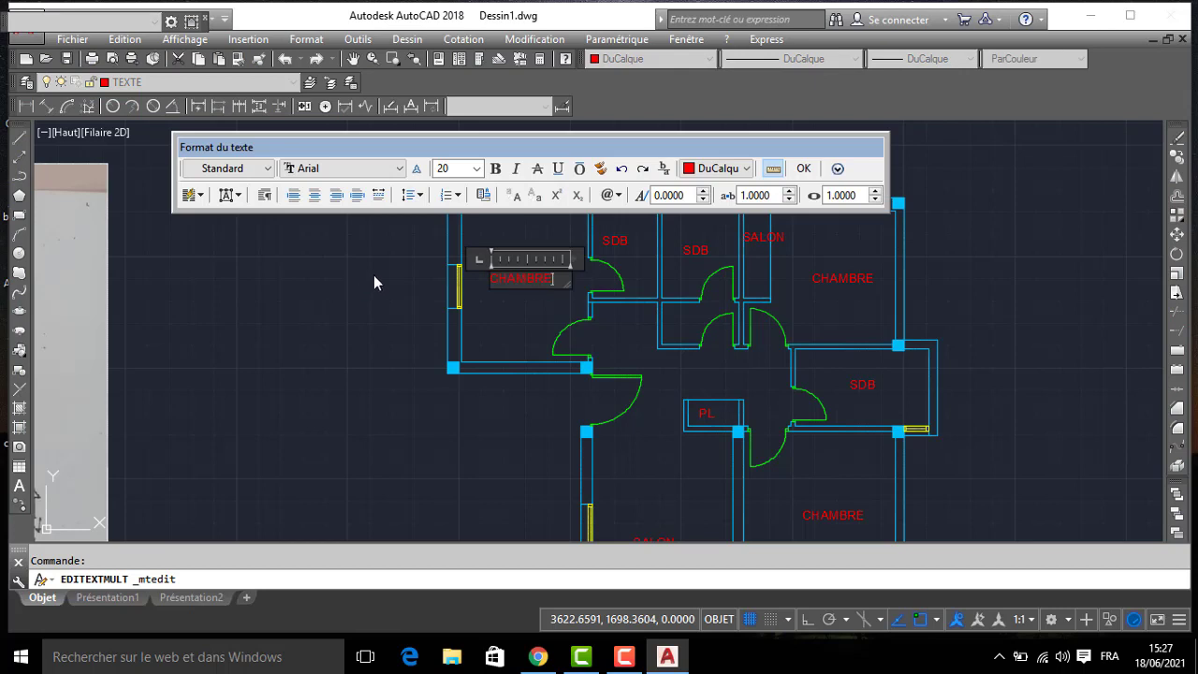
click(374, 283)
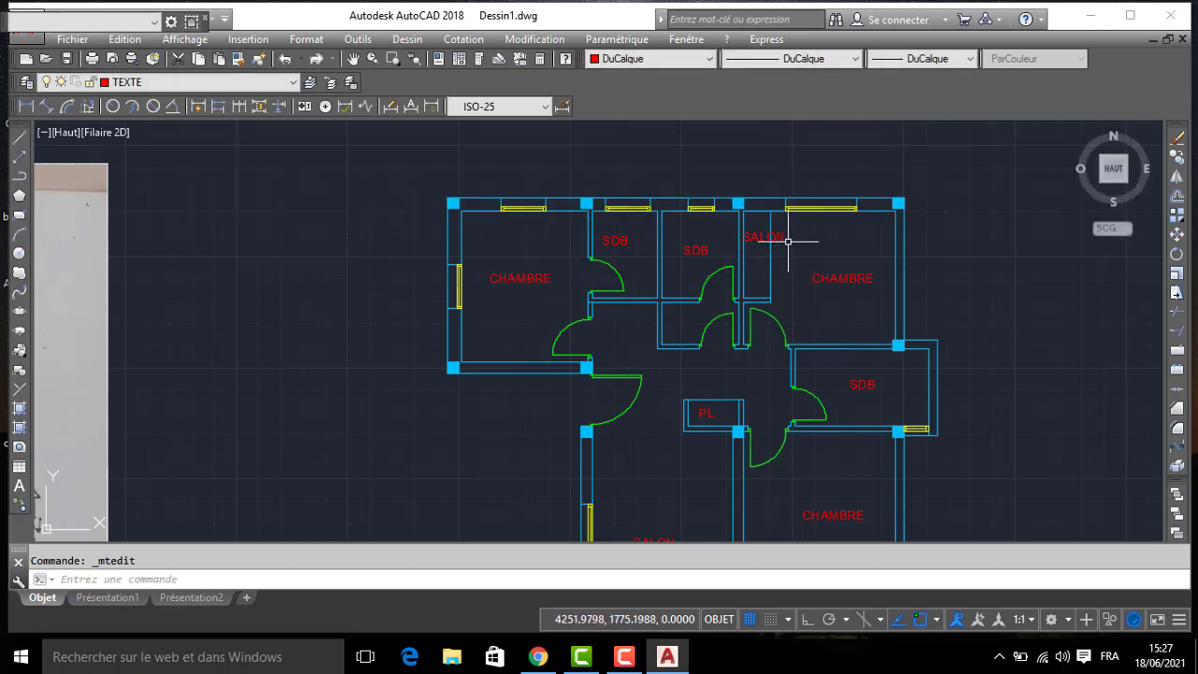
- Change the northwest room's label to CUISINE and the label of the small room east of it to BUAND
double_click(508, 280)
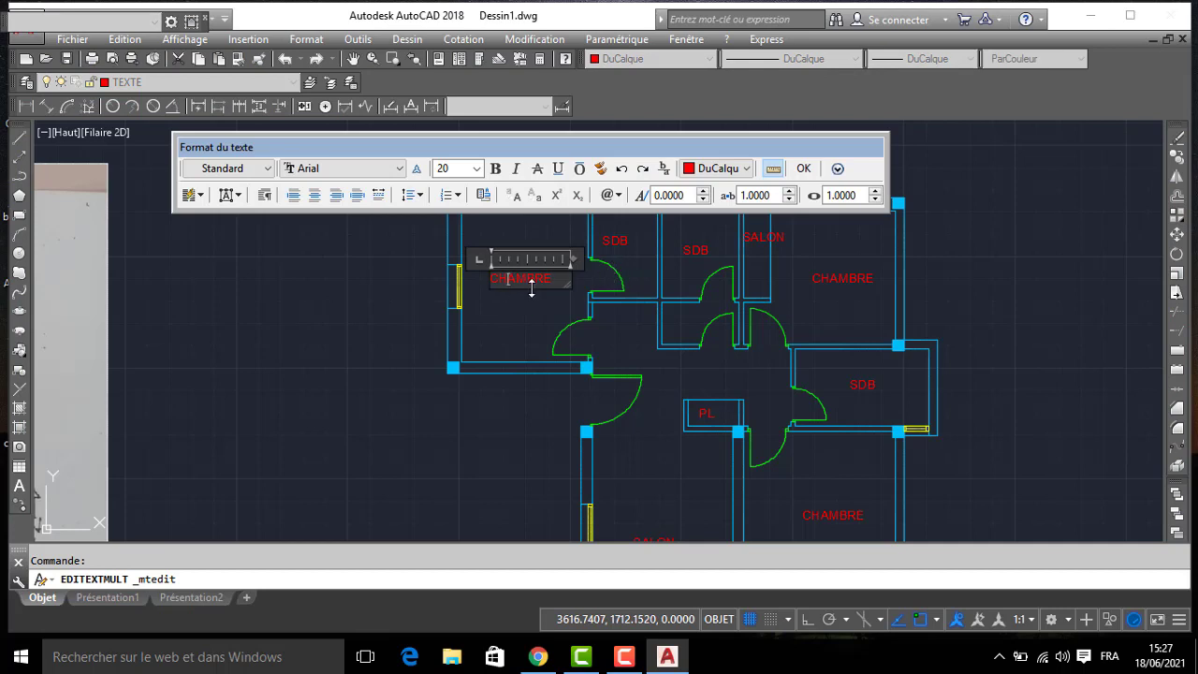
click(468, 297)
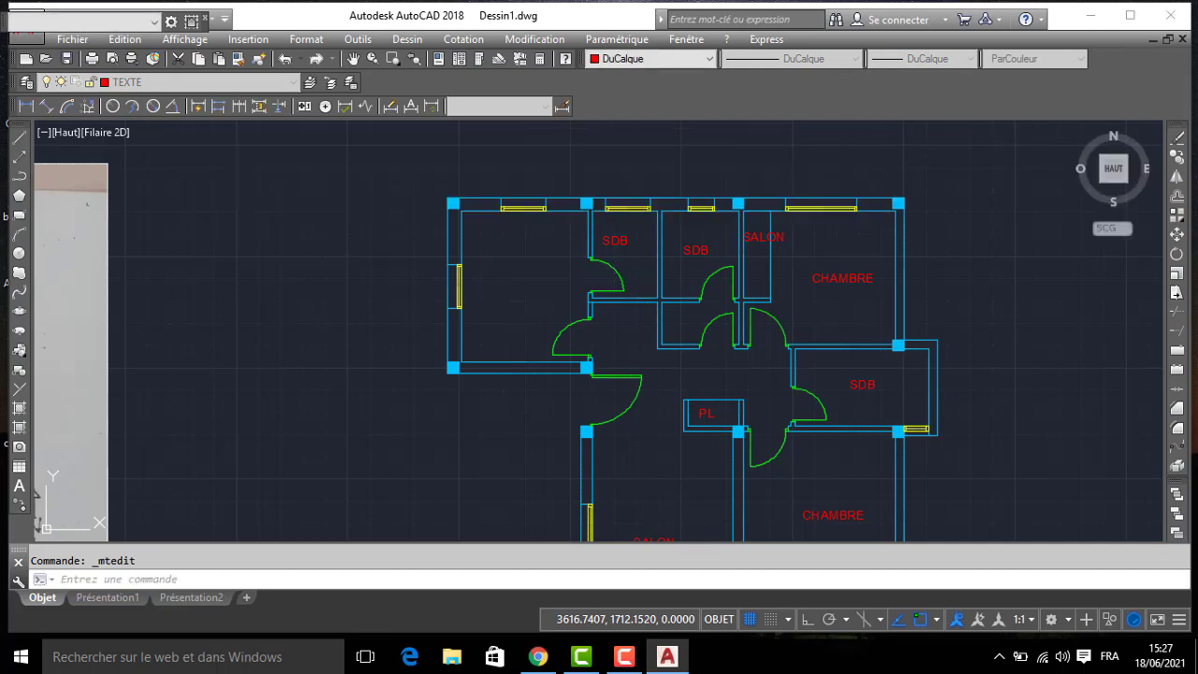
click(615, 241)
double_click(615, 240)
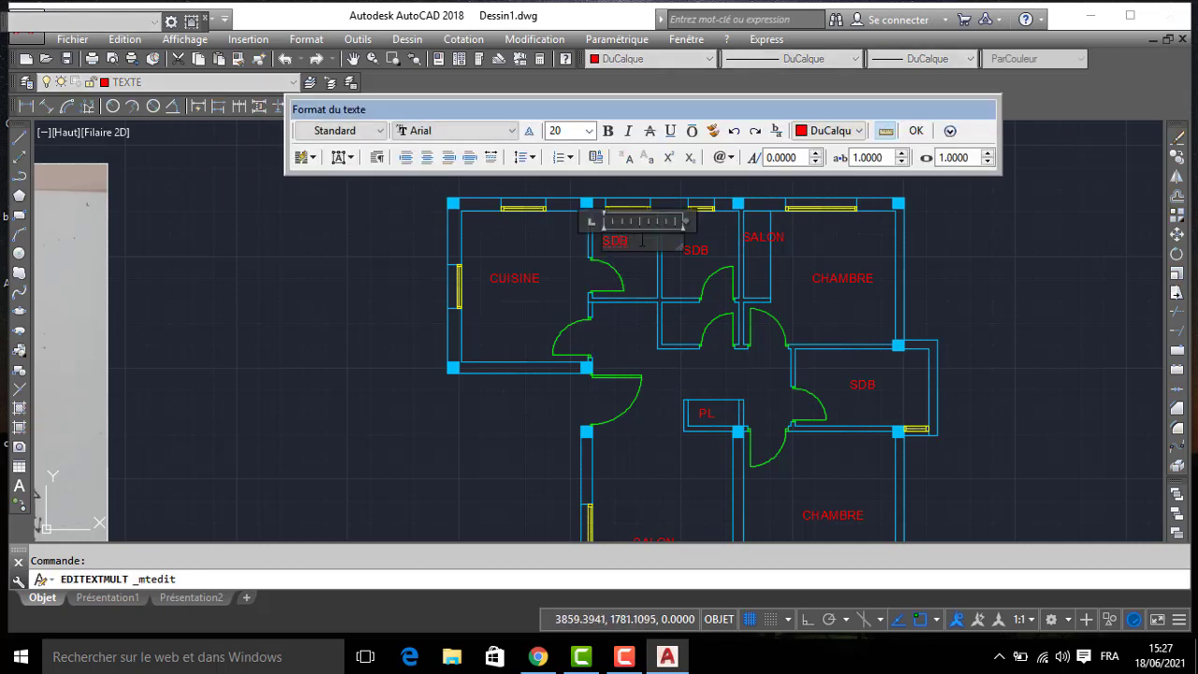
text(BUAND)
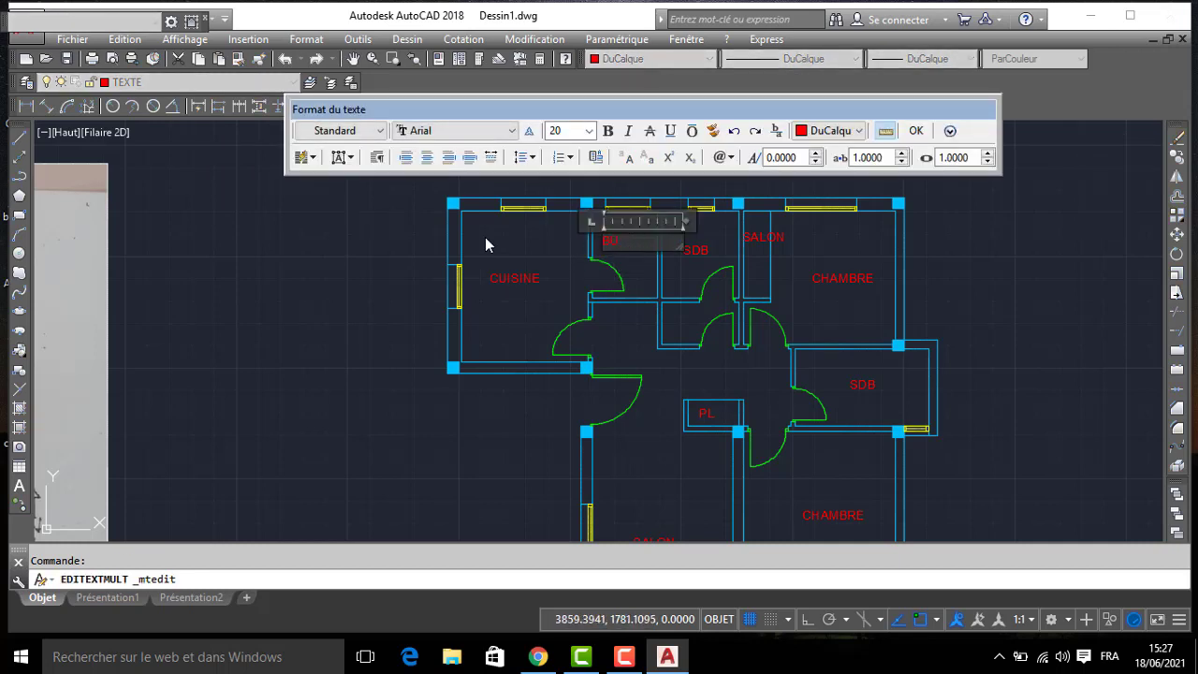
click(513, 316)
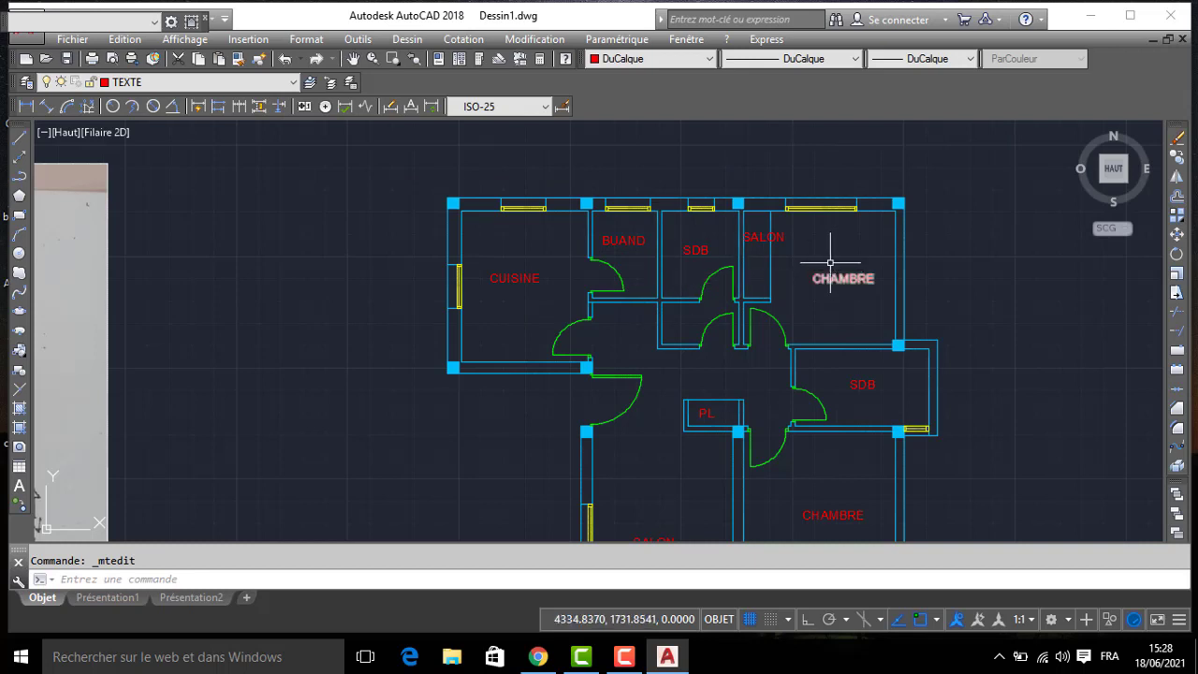
- Change the label of the narrow closet beside the northeast bedroom to PL and move it inside the closet
double_click(762, 240)
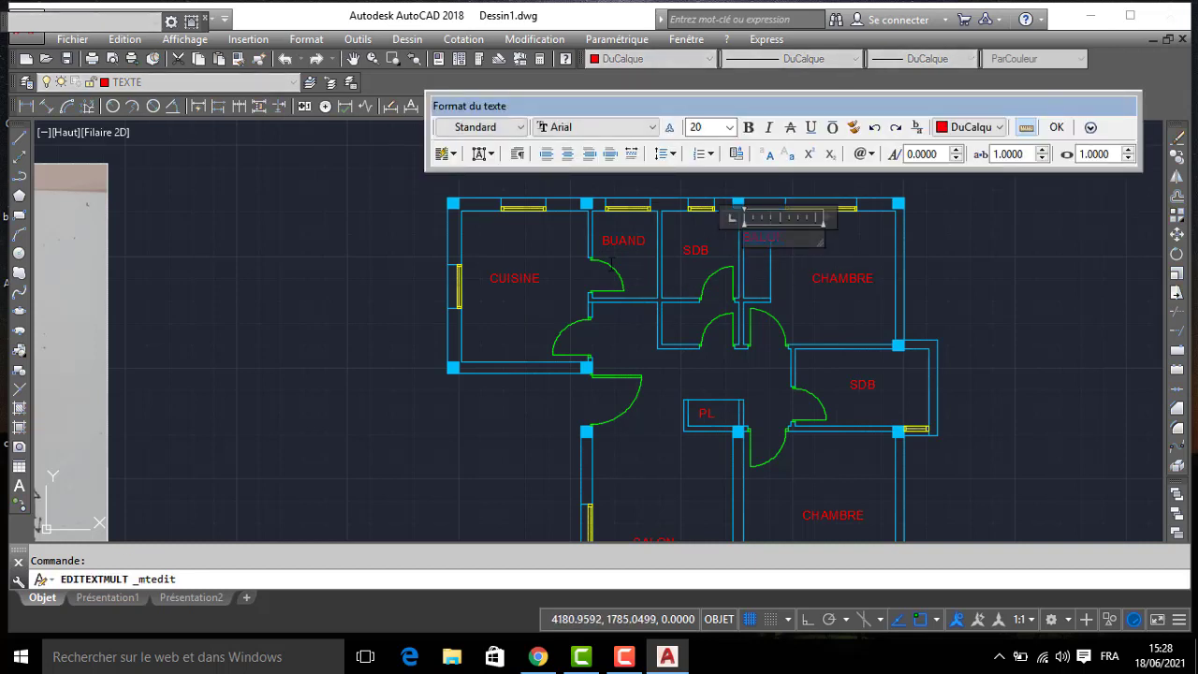
click(638, 309)
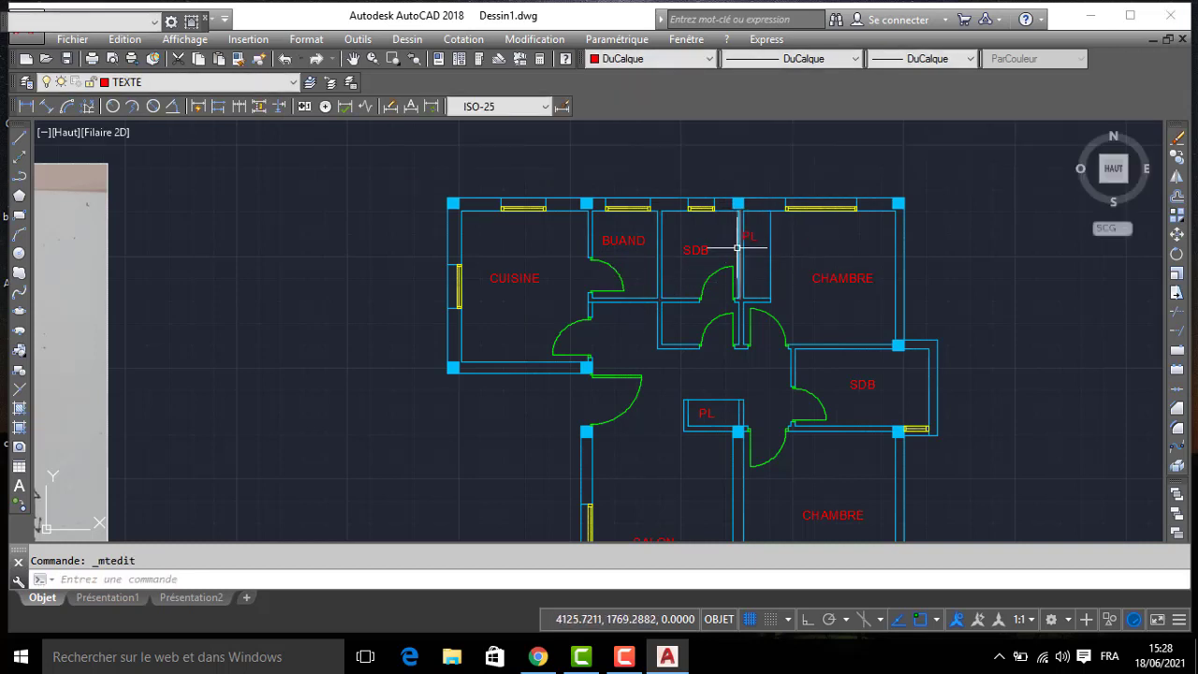
drag(754, 242, 762, 268)
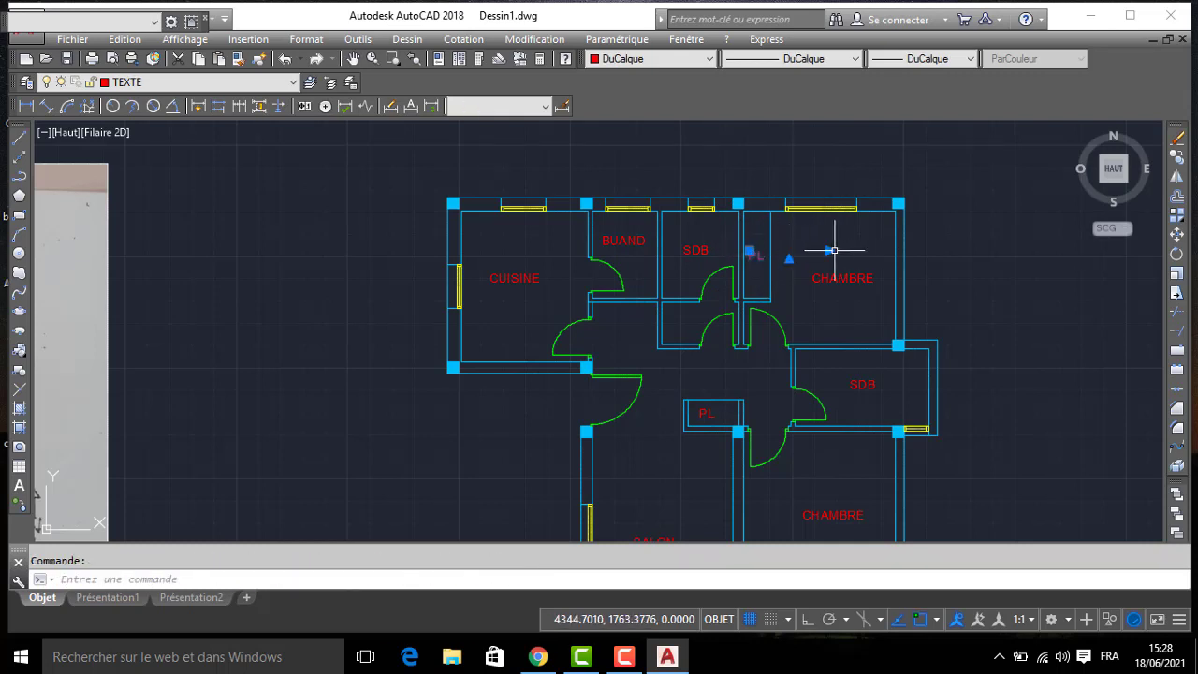
click(749, 251)
scroll(753, 251, up, 3)
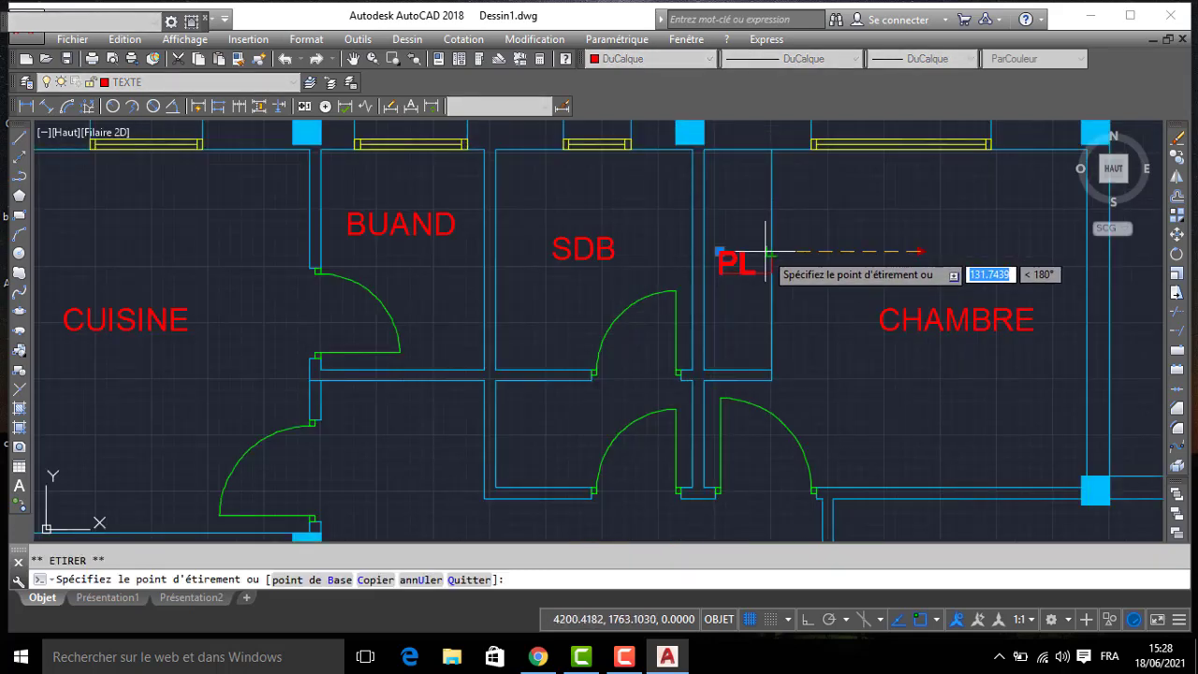
key(Escape)
scroll(676, 266, down, 4)
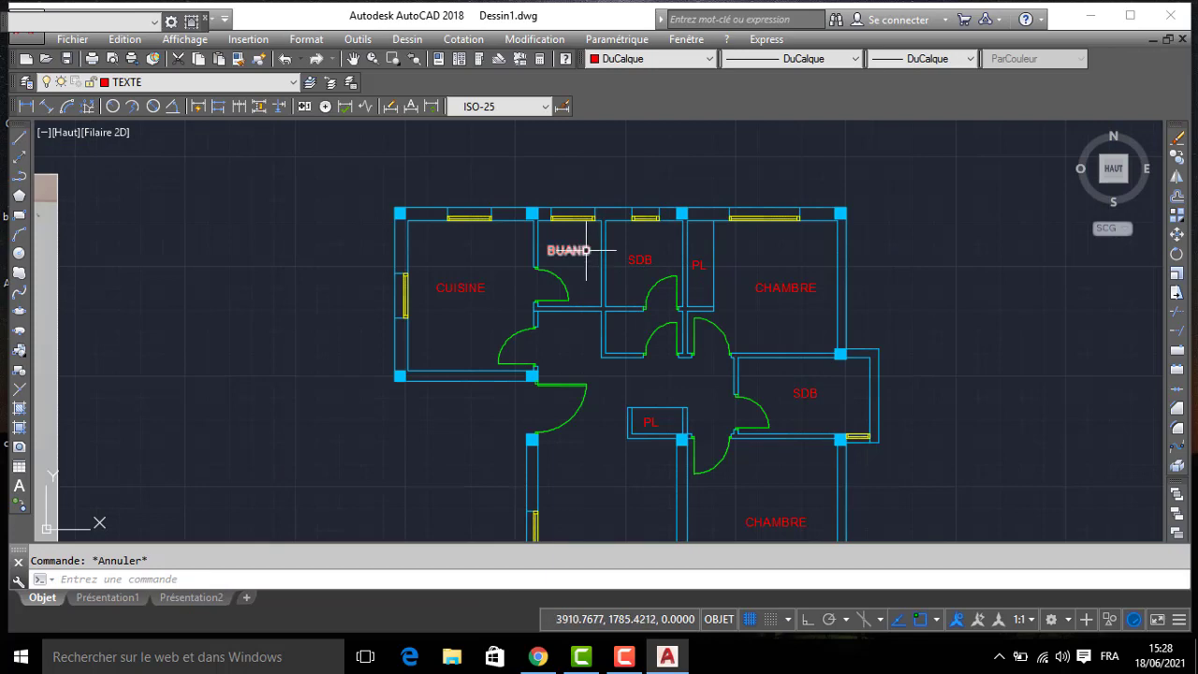
- Check the room labels across the plan and the area outside the entrance door
scroll(582, 255, up, 4)
scroll(593, 260, down, 4)
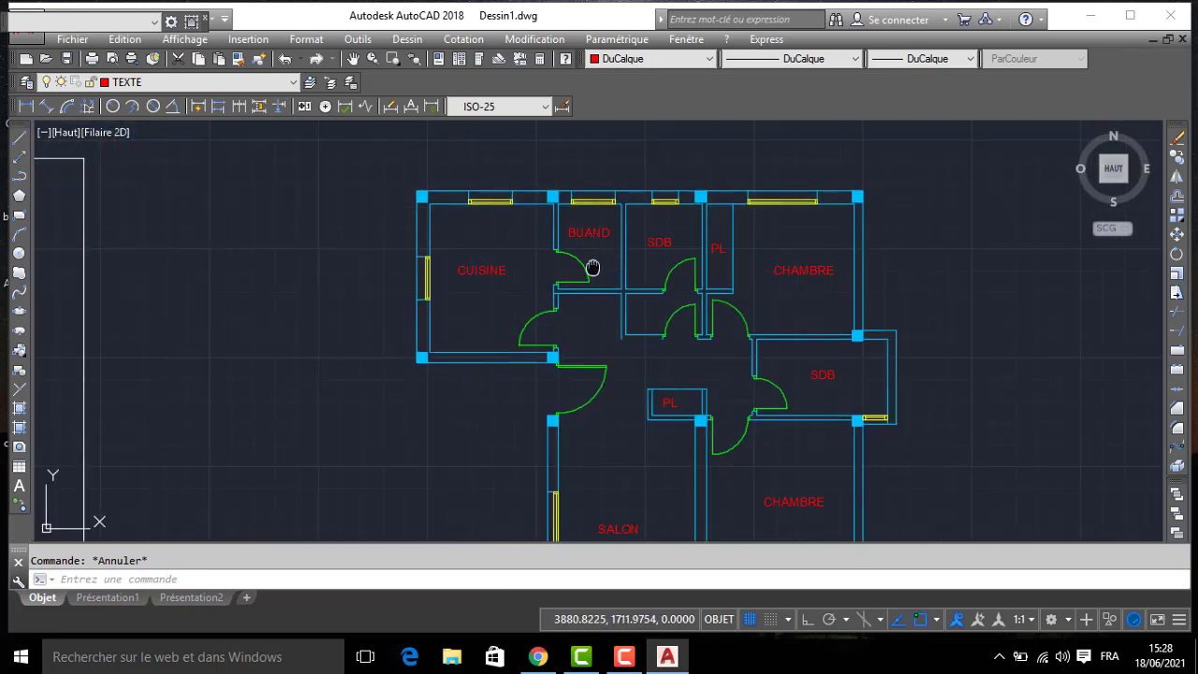
middle_drag(592, 267, 595, 248)
scroll(532, 259, up, 2)
middle_drag(564, 385, 557, 273)
scroll(581, 326, down, 4)
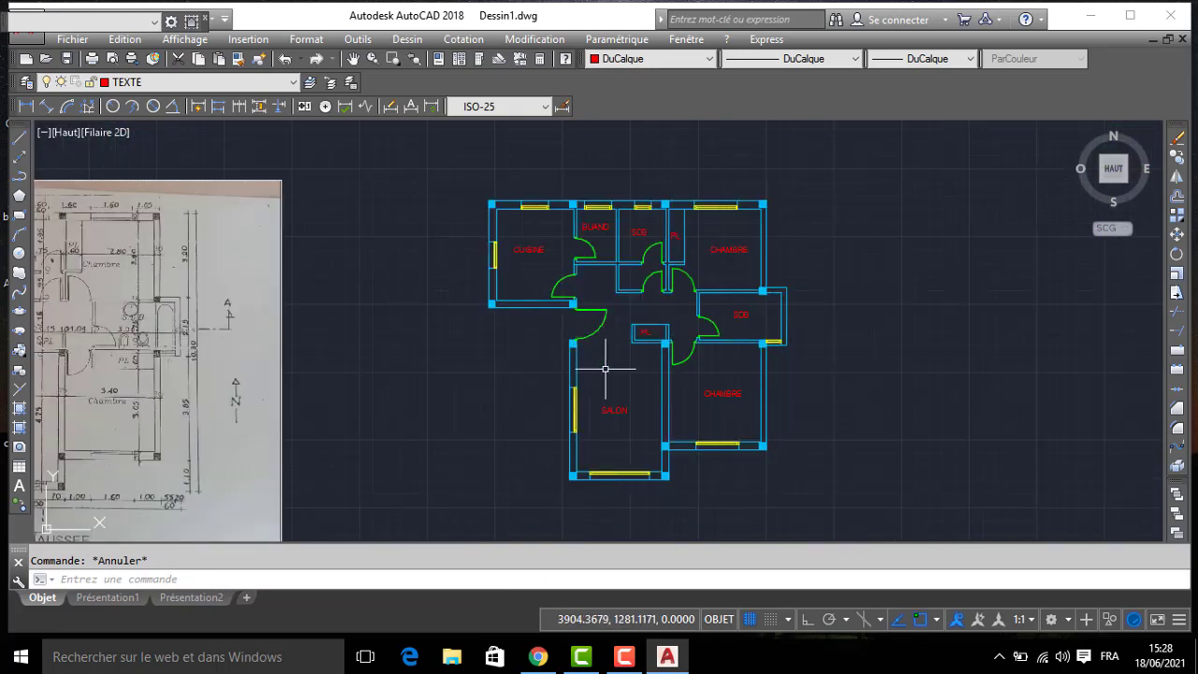
scroll(714, 356, up, 2)
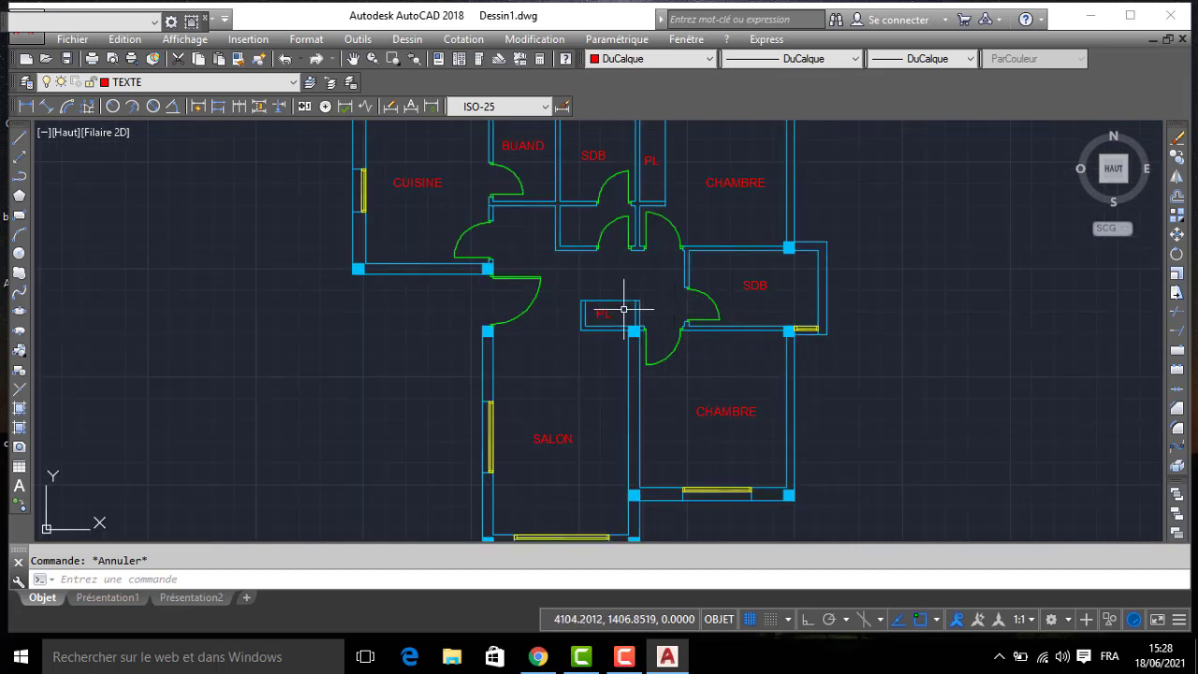
middle_drag(623, 309, 647, 274)
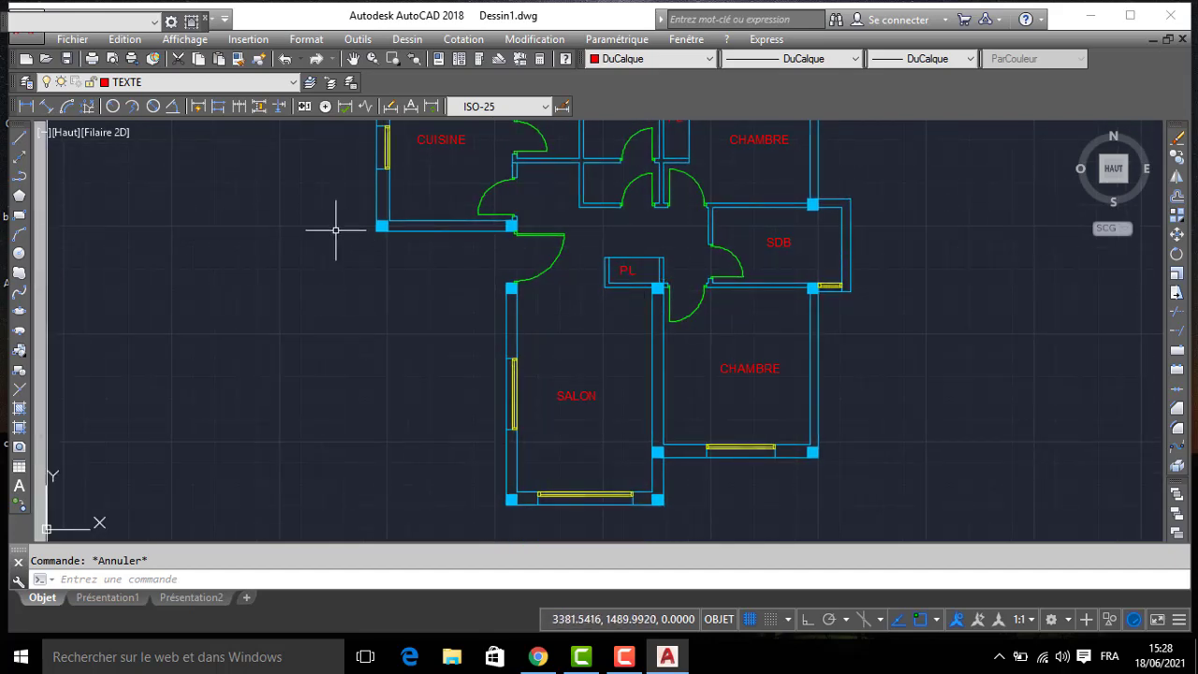
- Create a new layer named ESCALIER
click(27, 83)
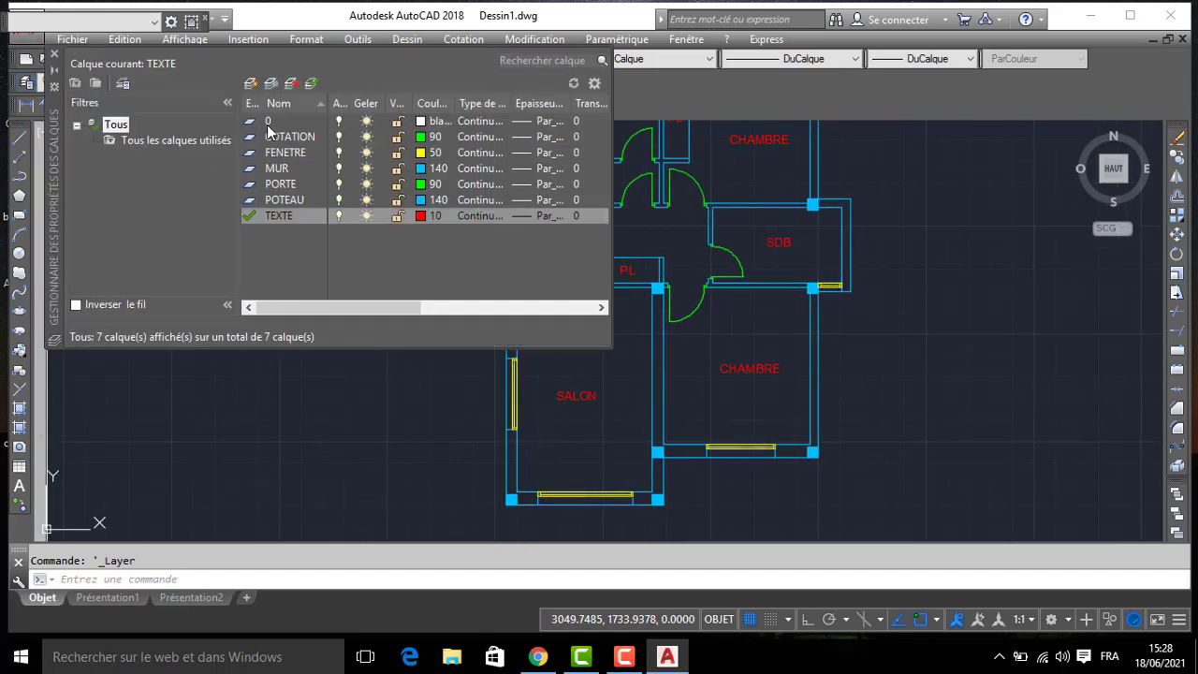
click(250, 84)
text(ESCALIER)
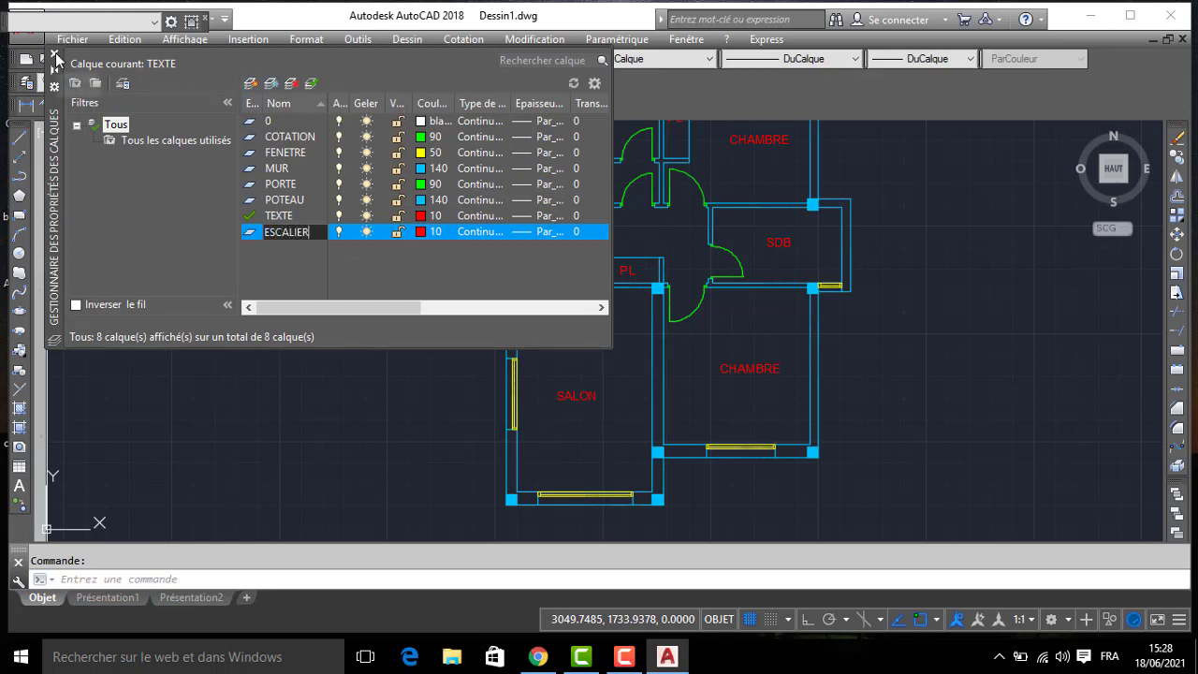
click(54, 54)
- Draw an L-shaped line with Ortho on, 300 south from the kitchen's southwest corner, then east to the salon's west wall
click(19, 138)
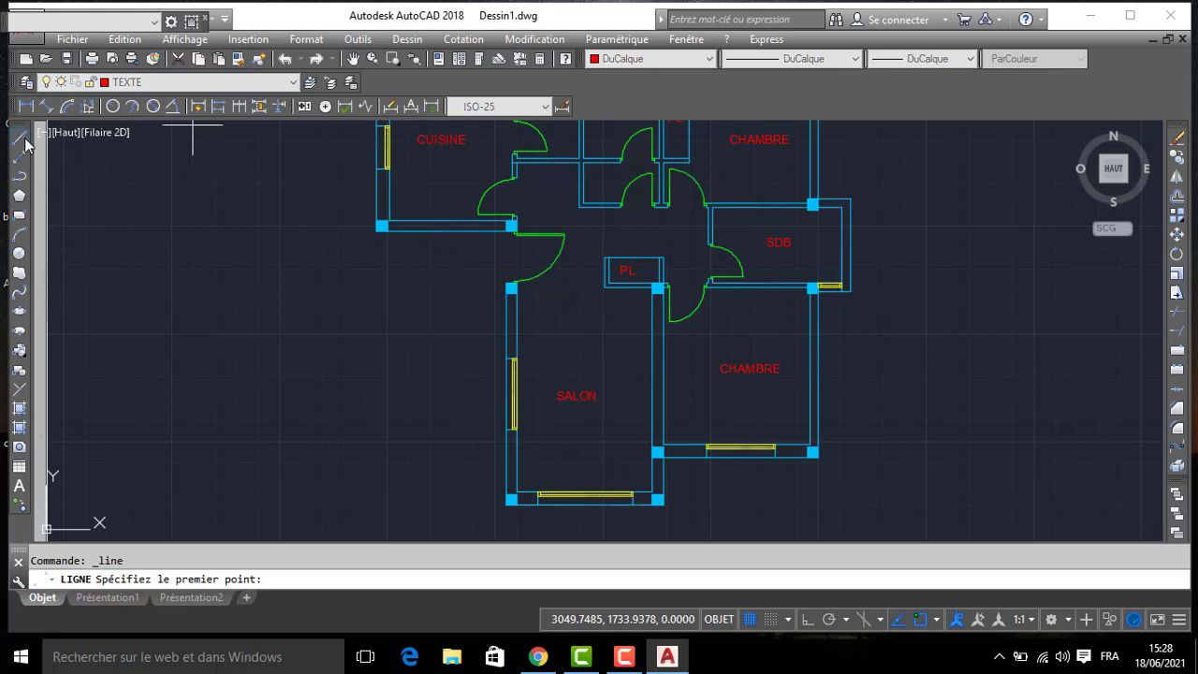
click(378, 230)
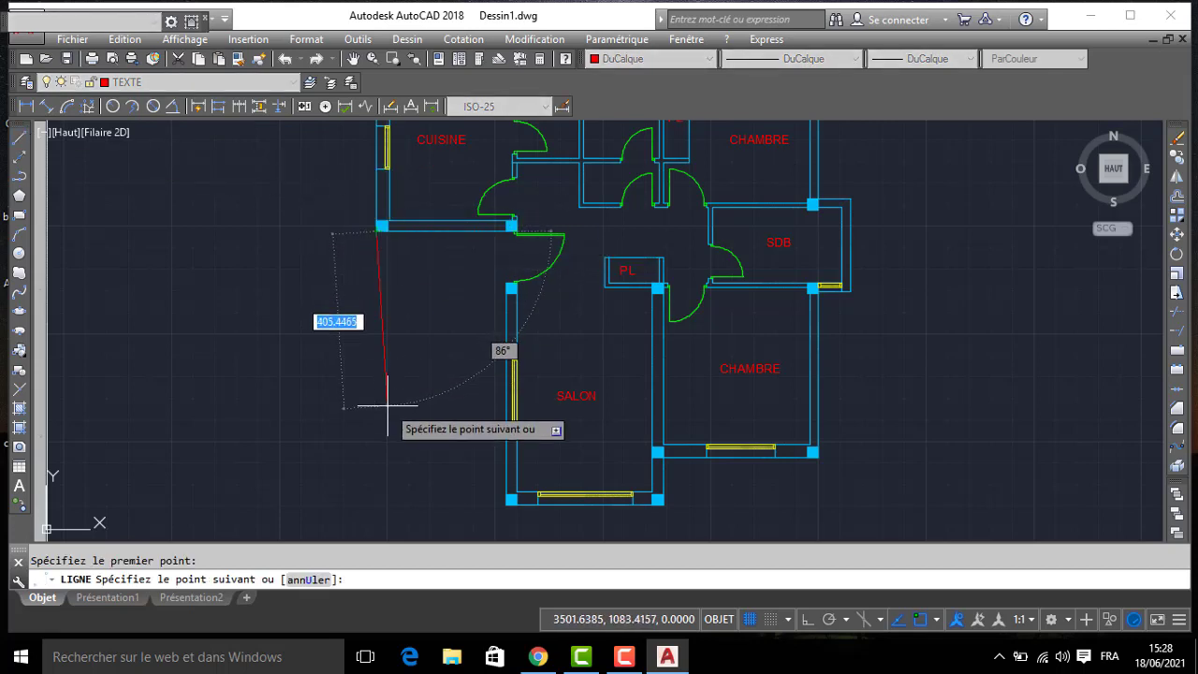
key(F8)
text(300)
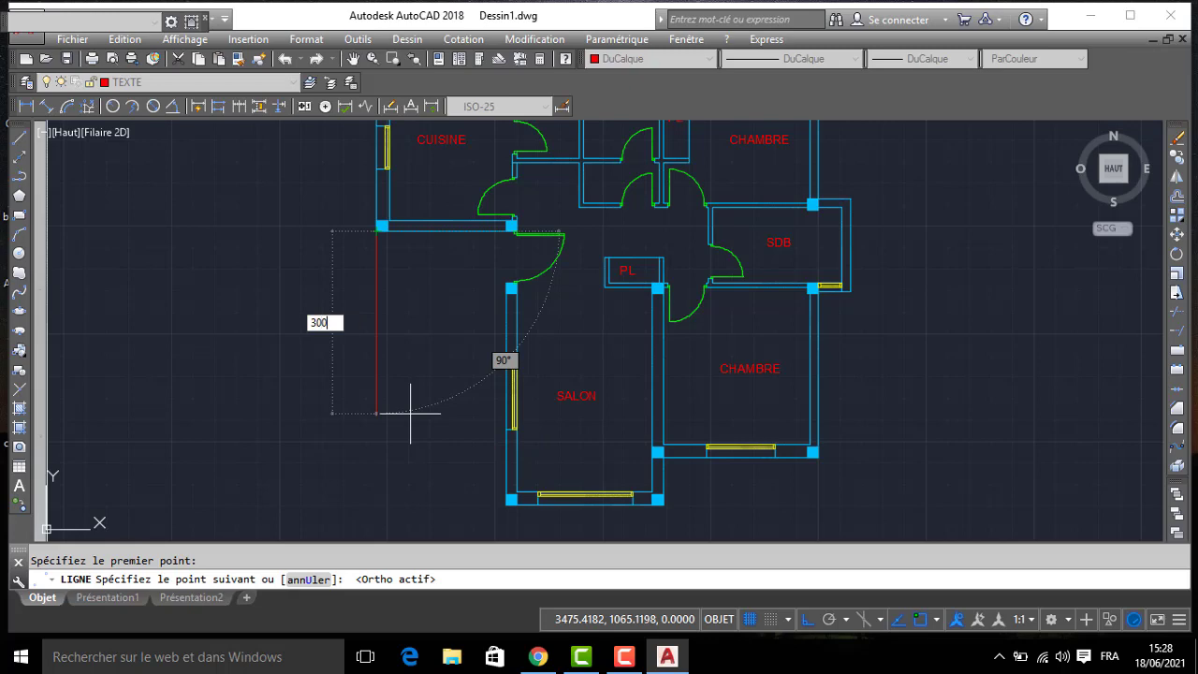
key(Return)
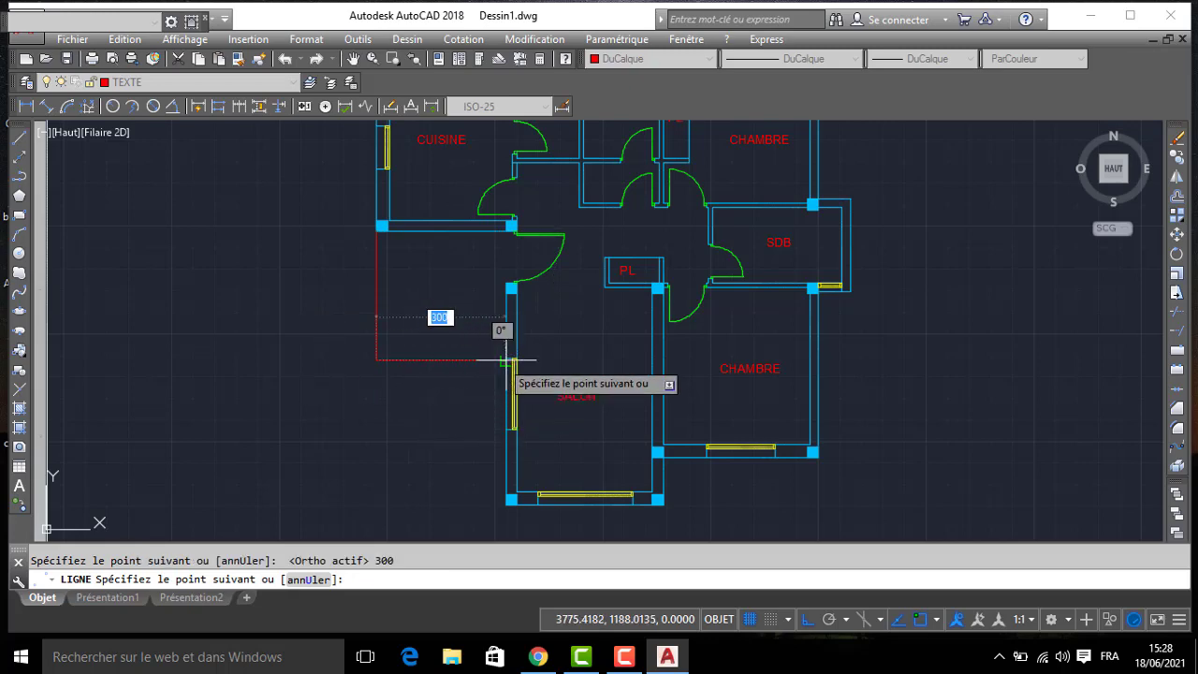
scroll(502, 359, up, 4)
click(503, 364)
scroll(476, 364, down, 3)
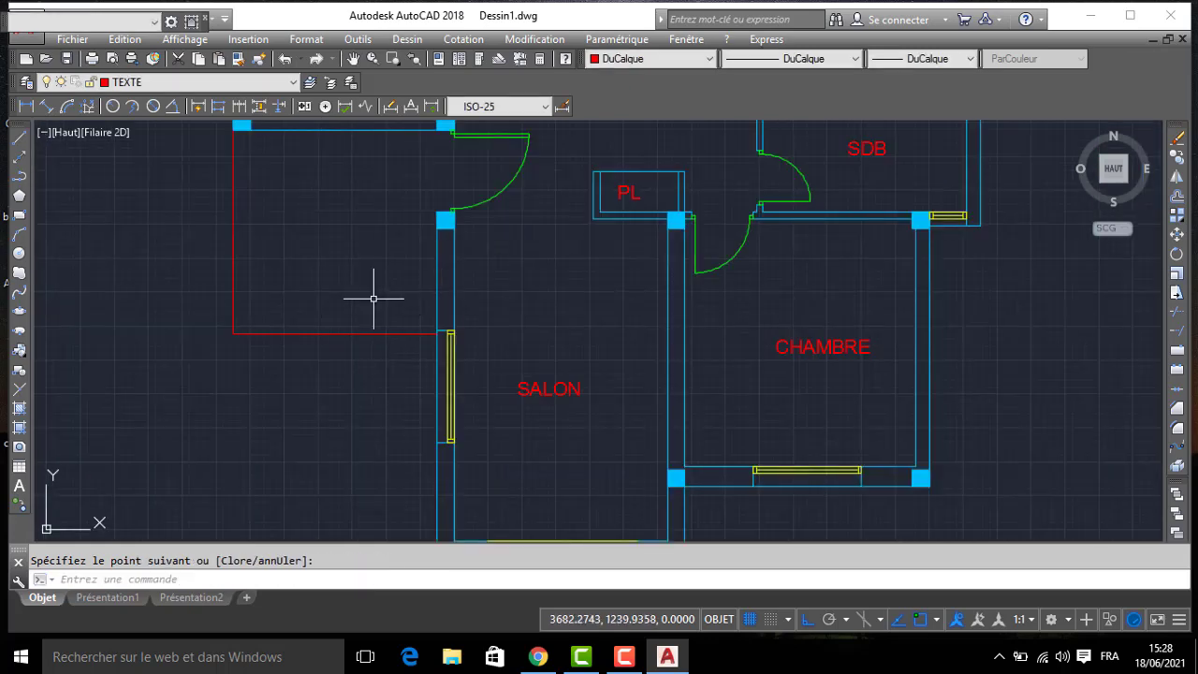
middle_drag(375, 302, 505, 308)
text(C)
key(Return)
key(Escape)
- Offset both lines of the L-shaped entrance outline inward twice at a distance of 30
text(dc)
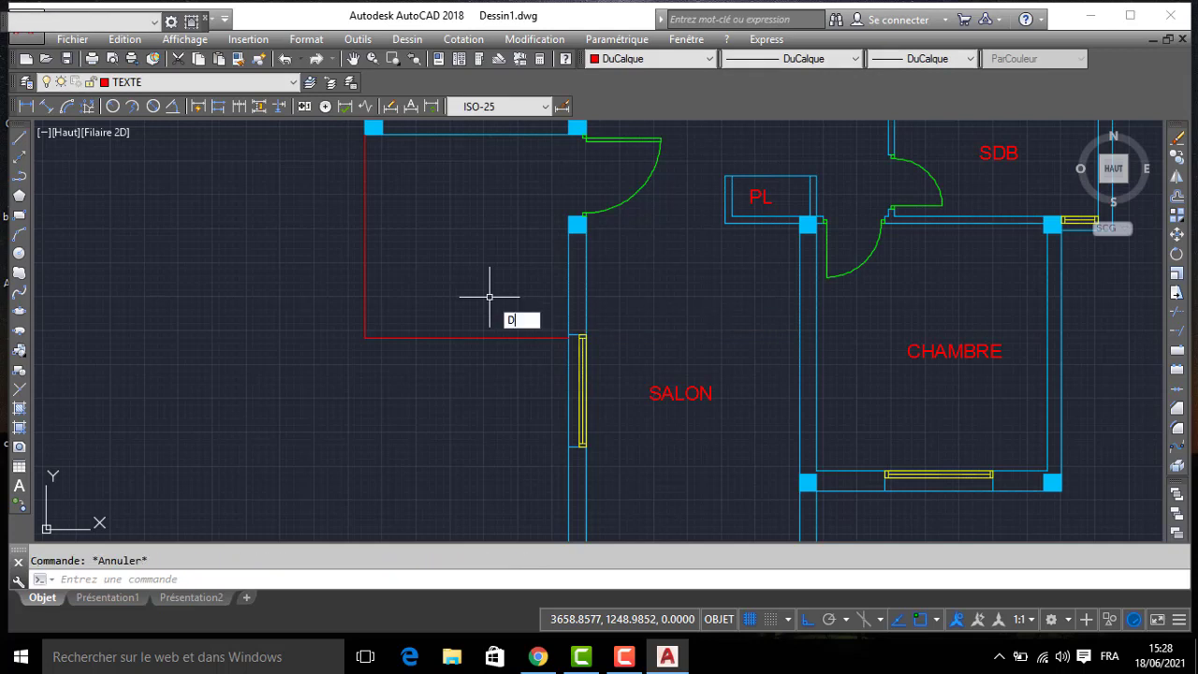
key(Return)
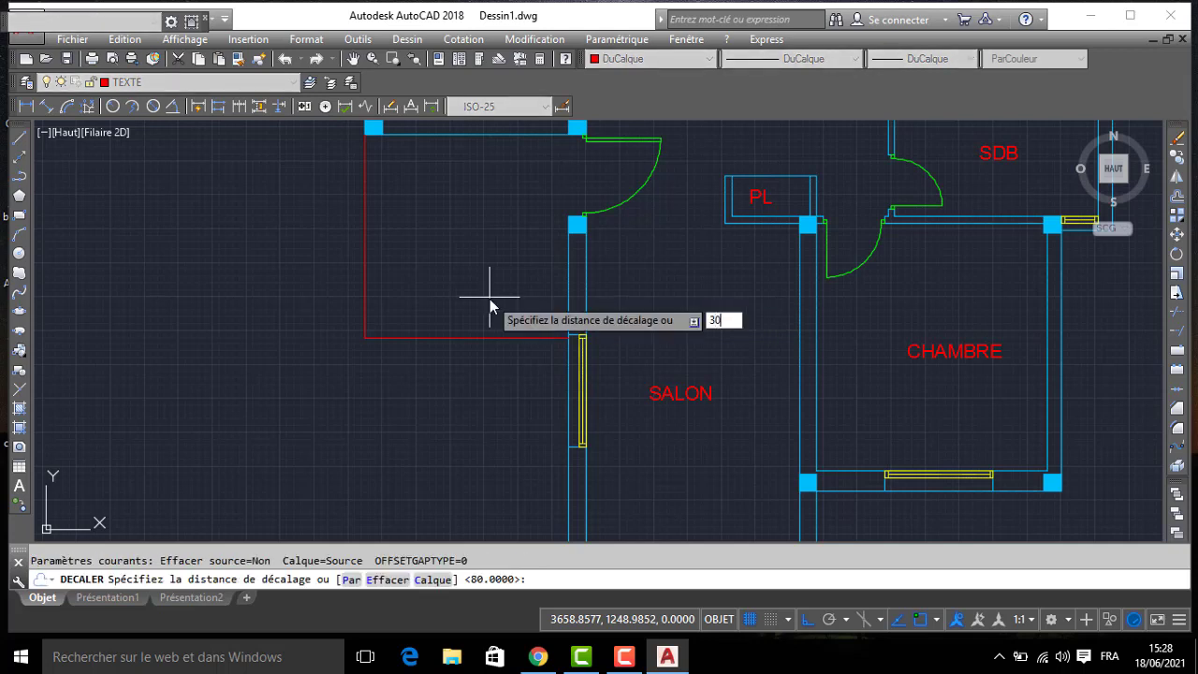
text(30)
key(Return)
click(458, 339)
click(439, 318)
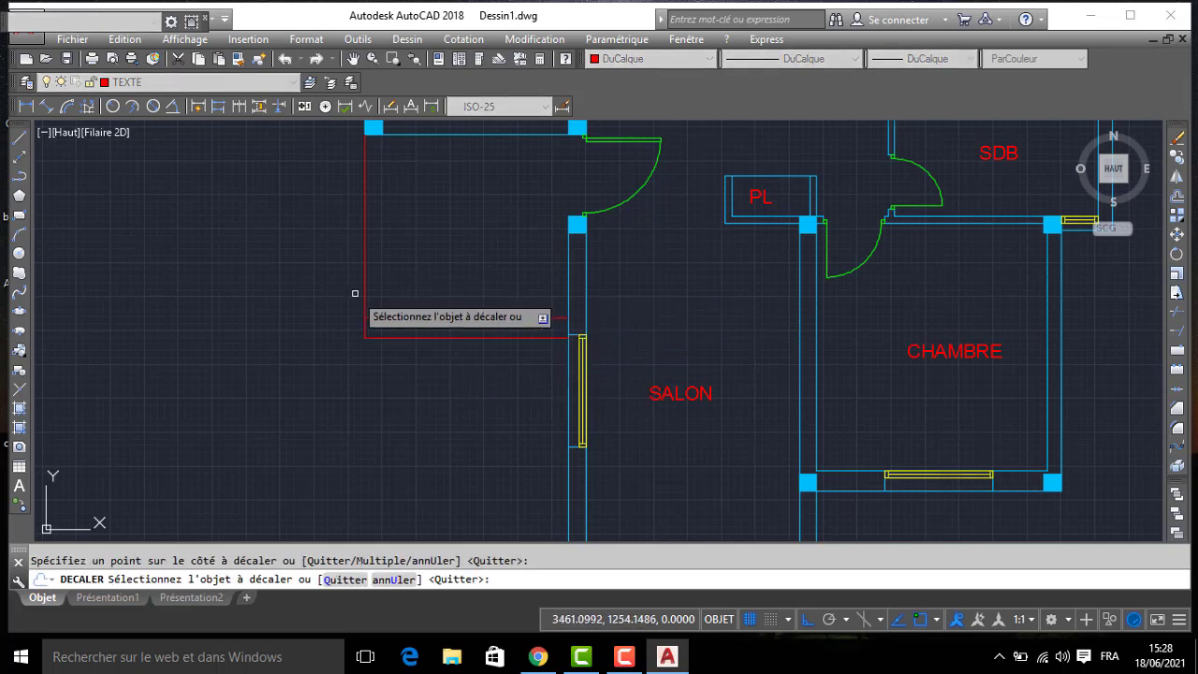
click(363, 294)
click(383, 309)
click(401, 319)
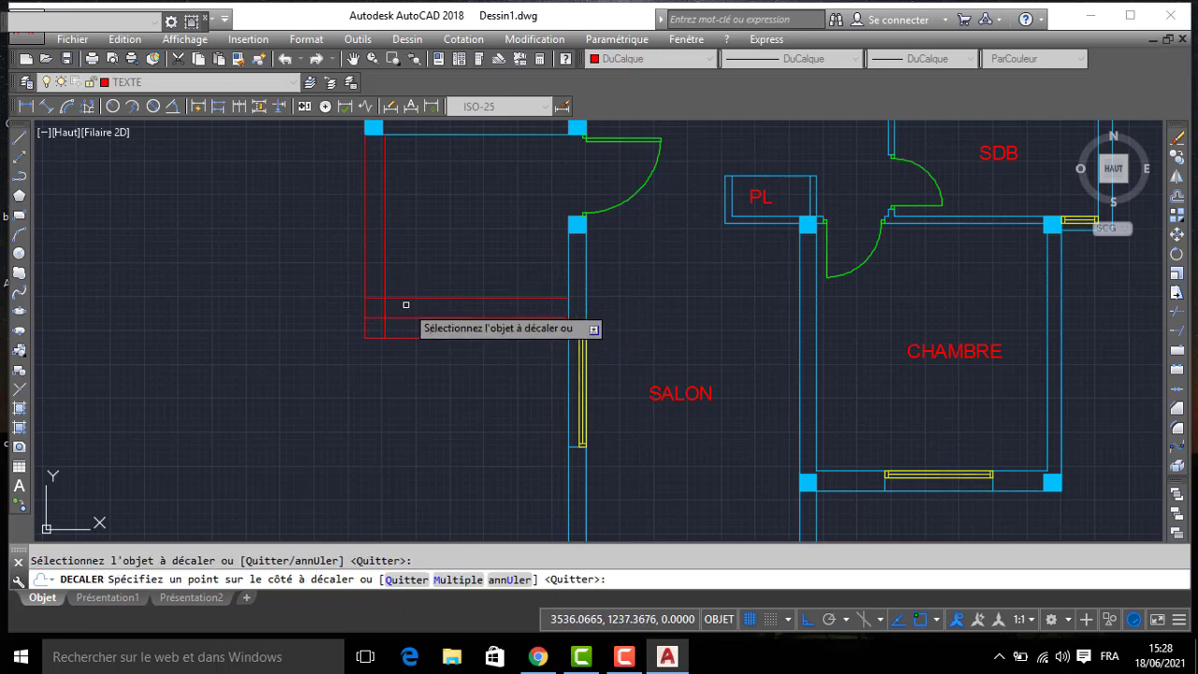
click(405, 304)
click(384, 287)
click(412, 279)
key(Return)
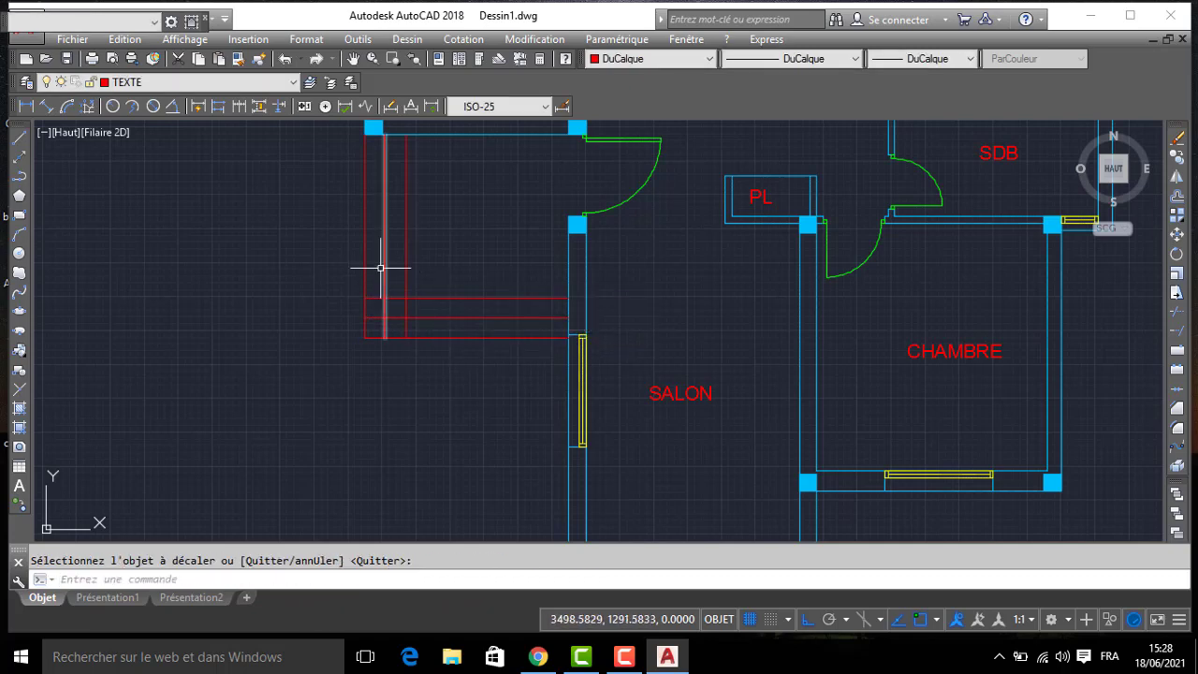
- Trim the crossing ends of the offset step lines at their southwest corner
text(AJ)
key(Return)
key(Return)
scroll(396, 332, up, 2)
click(435, 314)
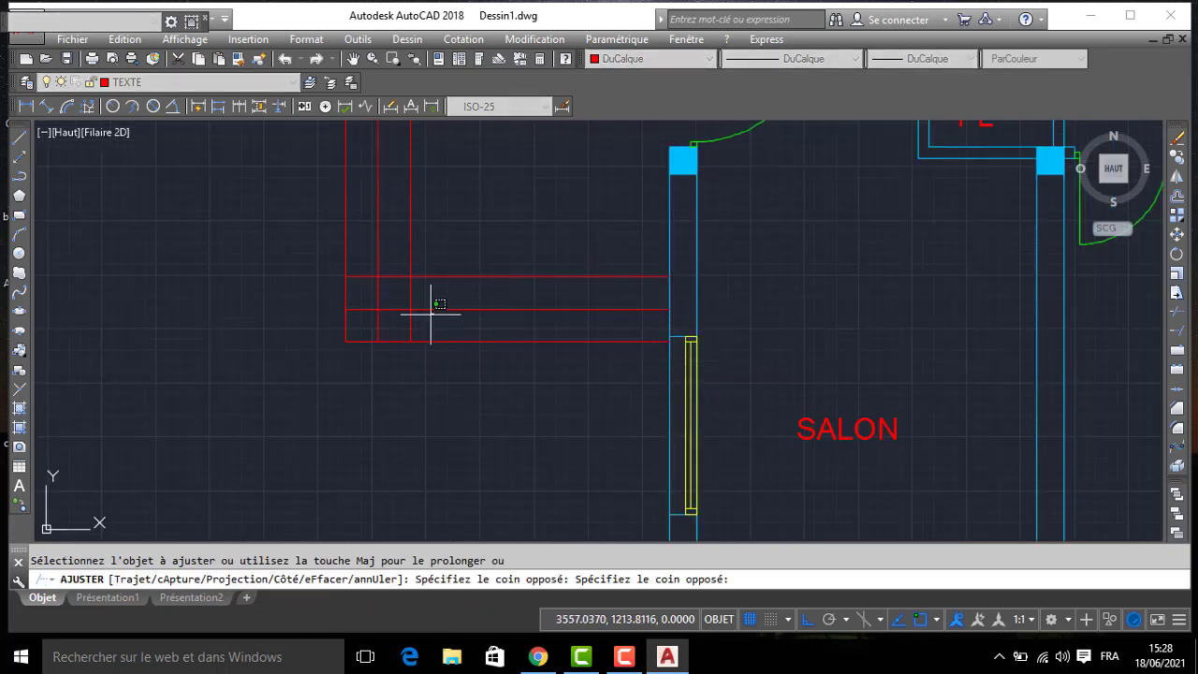
click(348, 268)
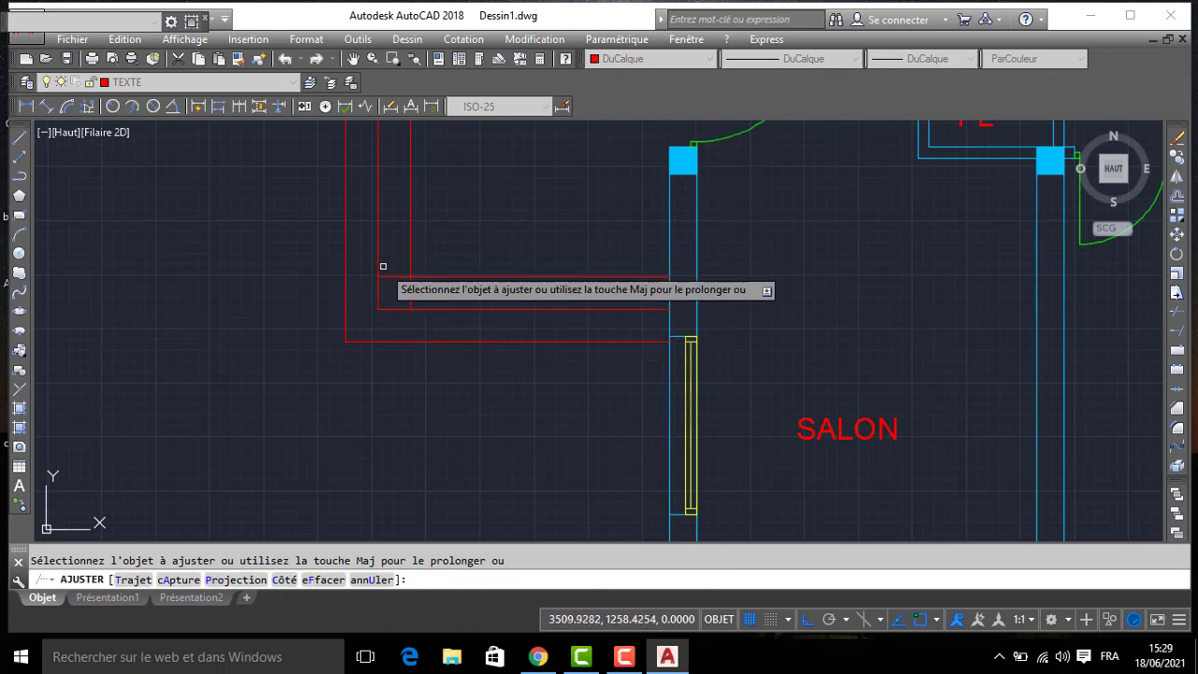
key(Return)
scroll(393, 291, down, 5)
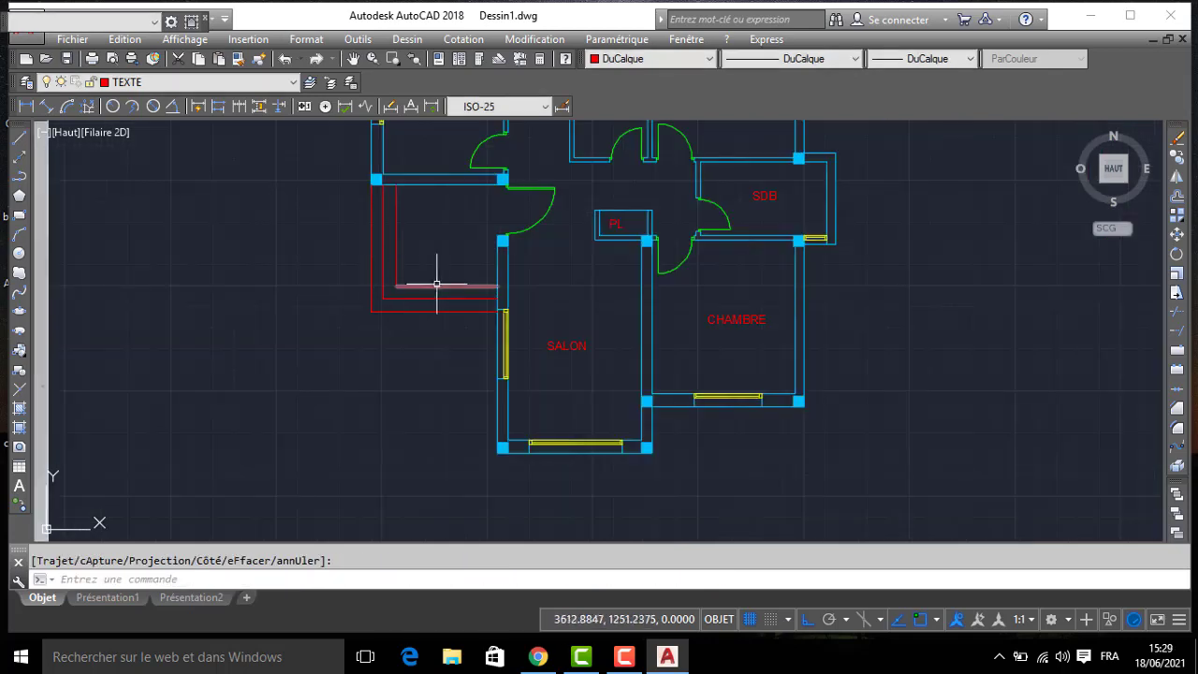
- Draw lines along the kitchen's south wall from its southwest corner, then south along the salon's west wall, enclosing the entrance steps
text(l)
key(Return)
scroll(458, 277, up, 2)
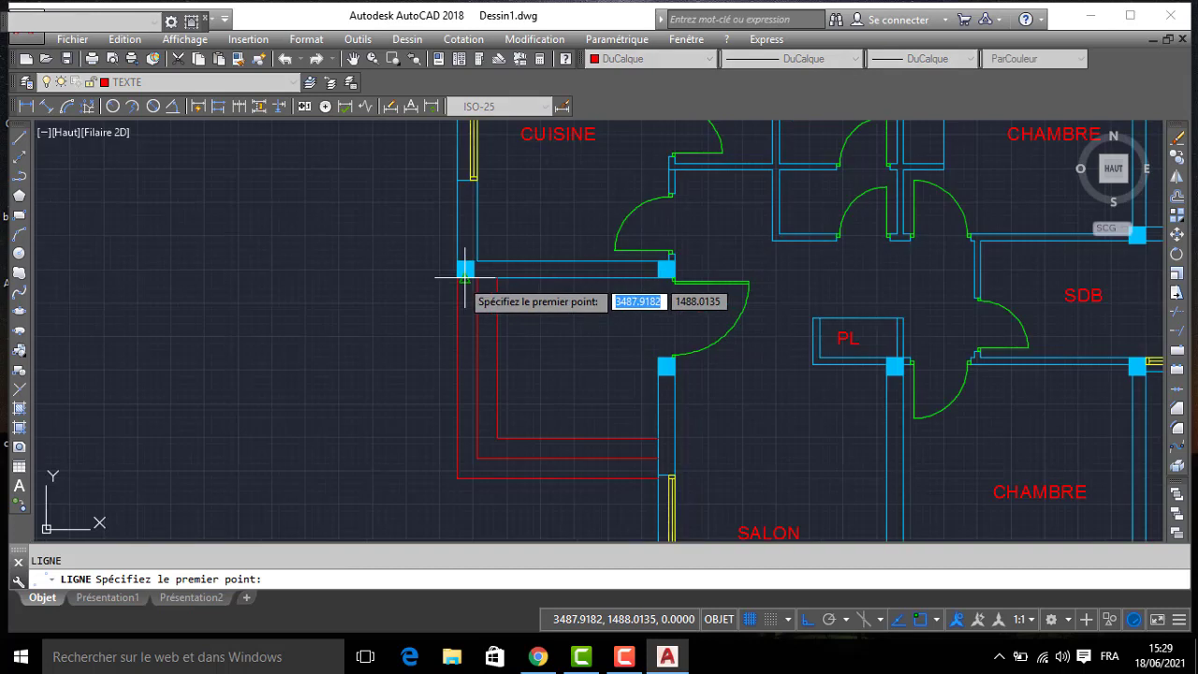
click(461, 275)
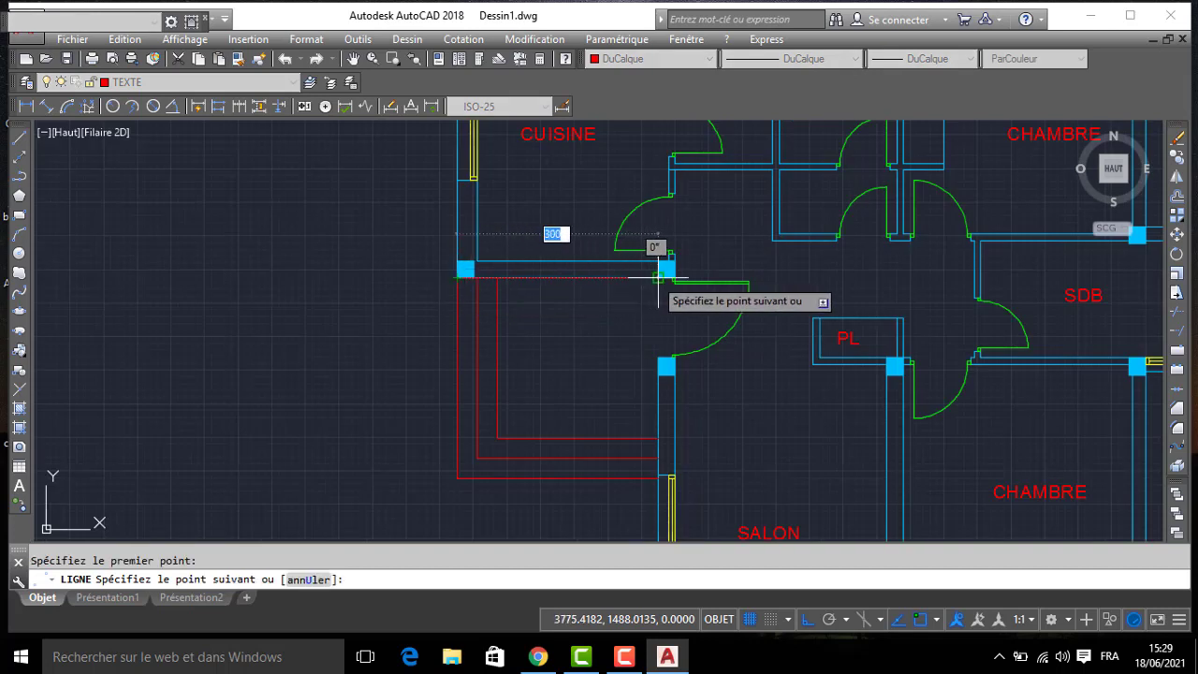
click(658, 276)
click(661, 464)
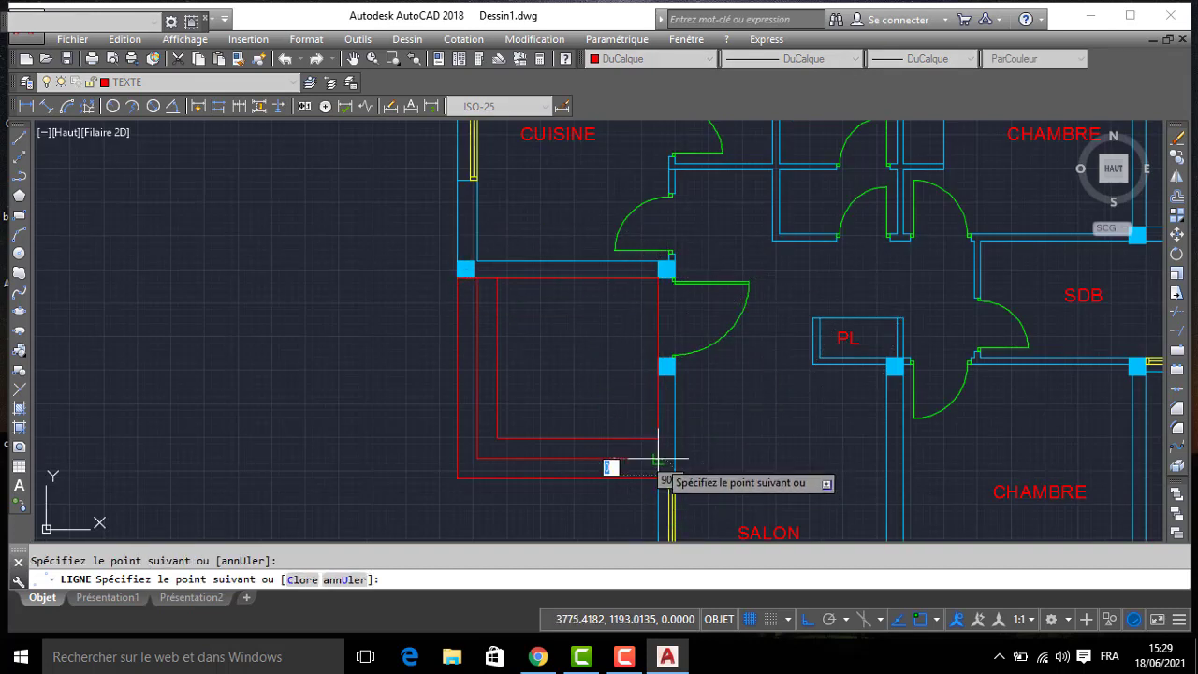
key(Return)
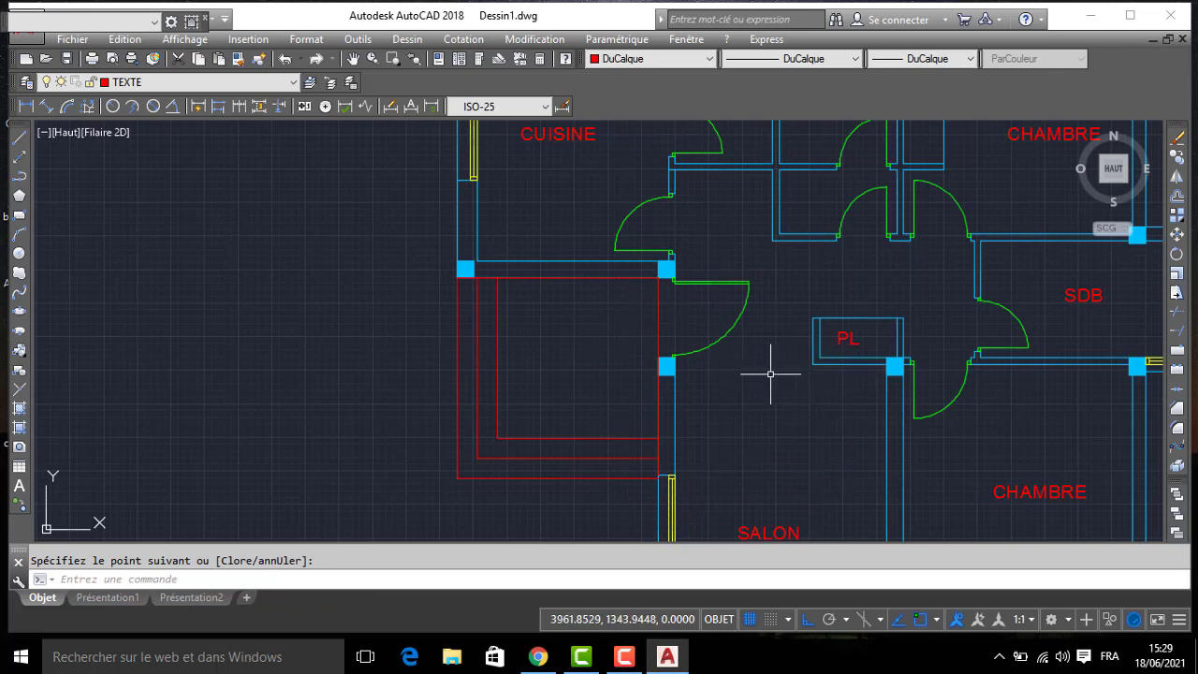
- Select all the entrance step lines and assign them to the ESCALIER layer
scroll(440, 485, up, 3)
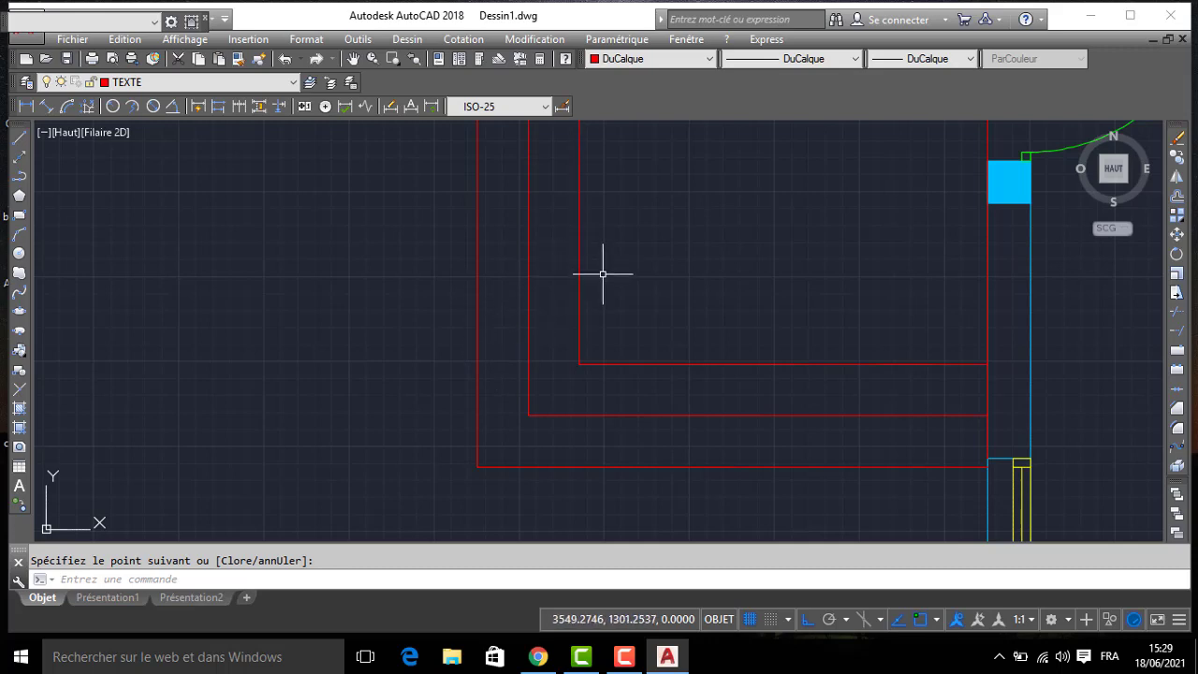
scroll(608, 272, down, 2)
middle_drag(687, 215, 615, 477)
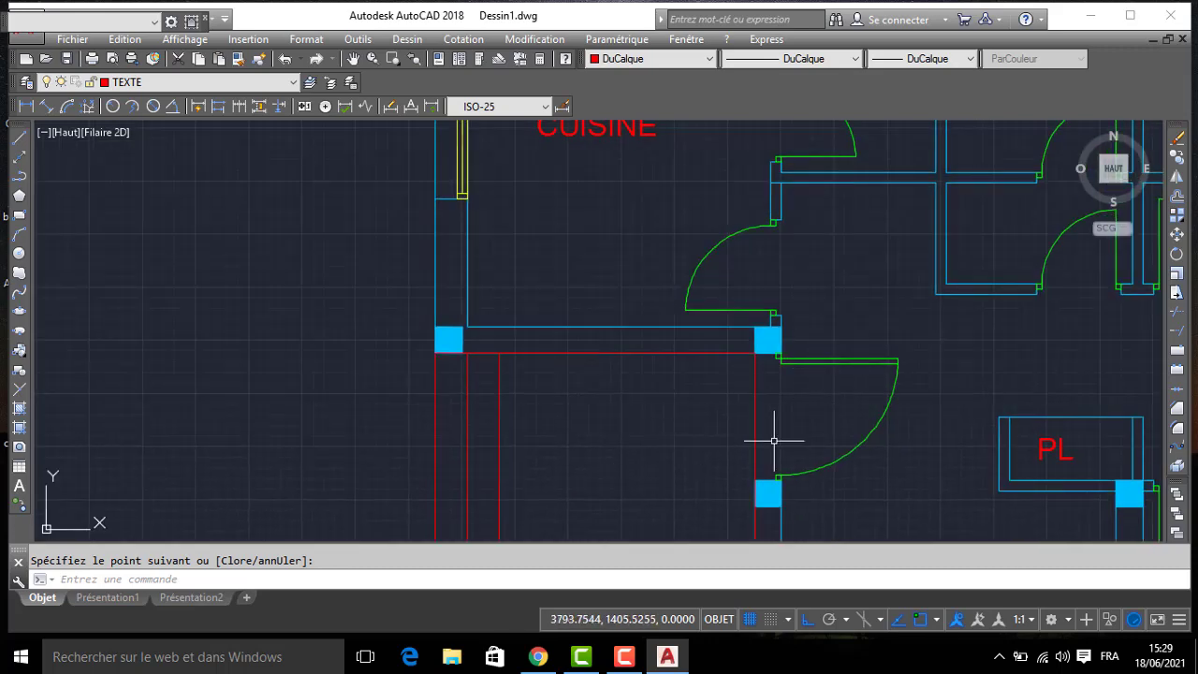
scroll(774, 435, down, 2)
scroll(775, 412, down, 2)
middle_drag(774, 413, 670, 206)
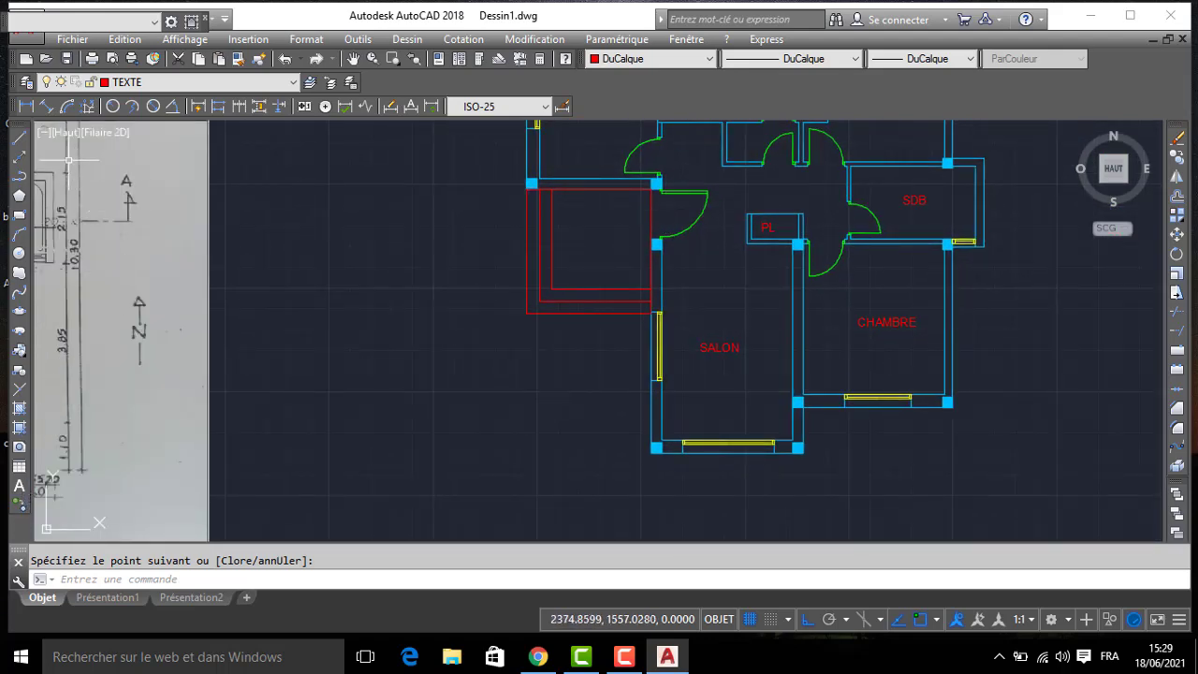
click(574, 260)
click(477, 352)
click(651, 210)
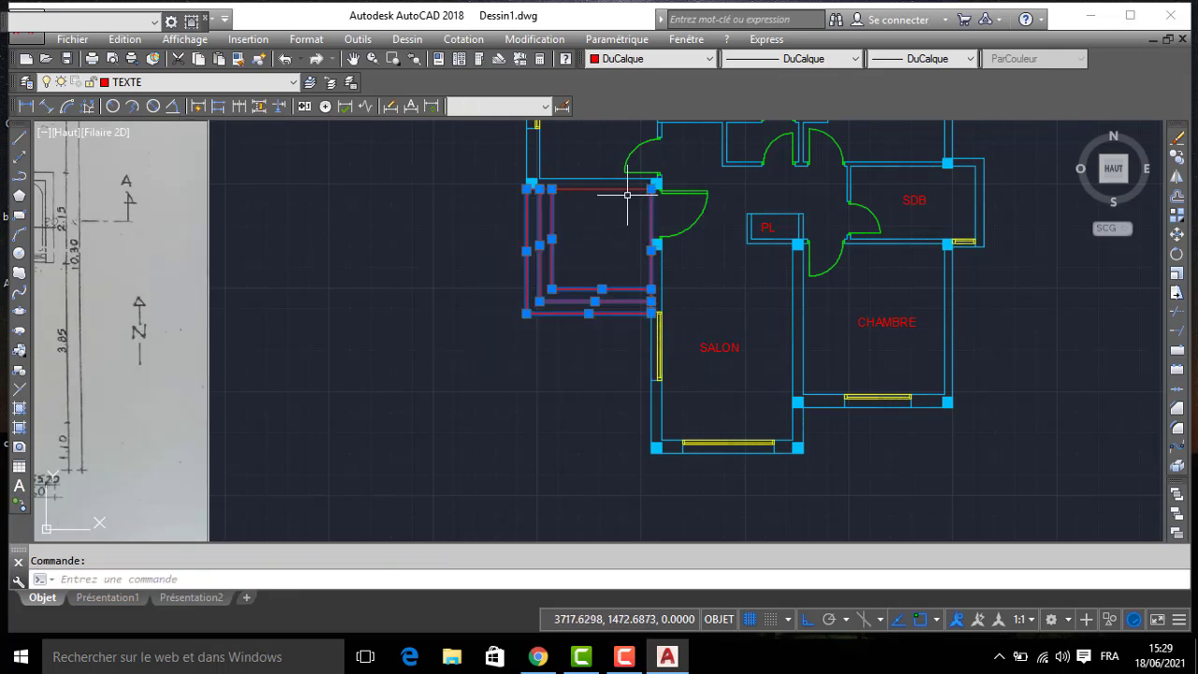
click(128, 82)
click(181, 141)
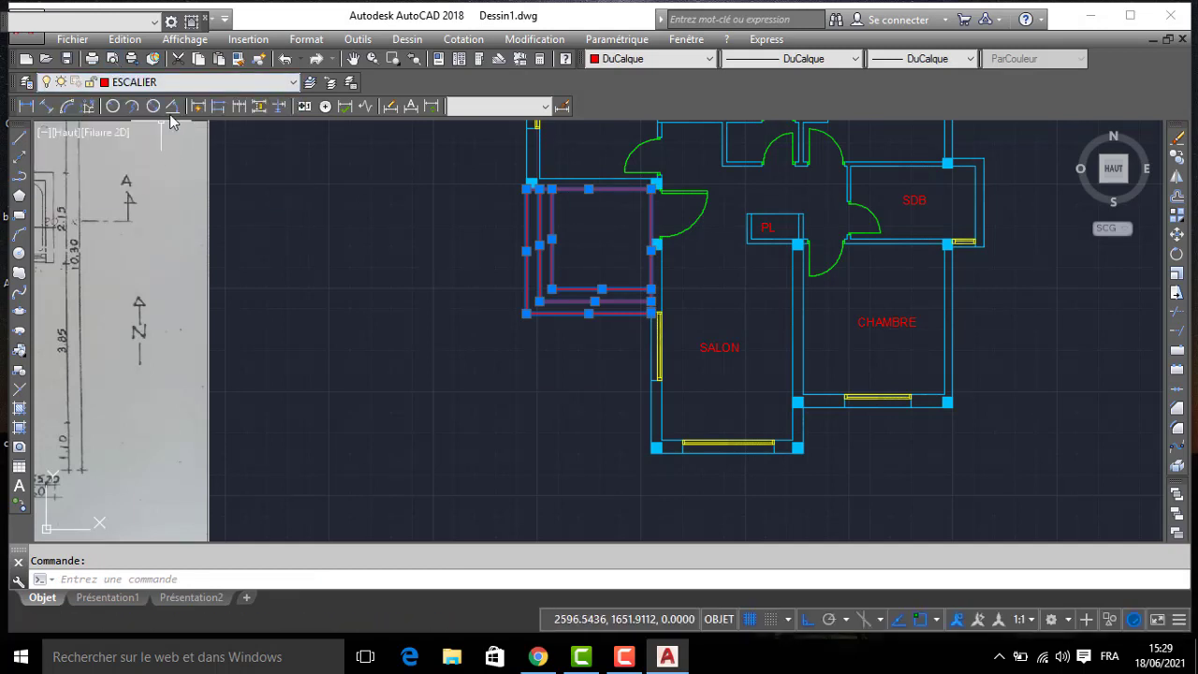
key(Escape)
- Draw a circle of radius 50 in the northern part of the salon, above the SALON label
key(Return)
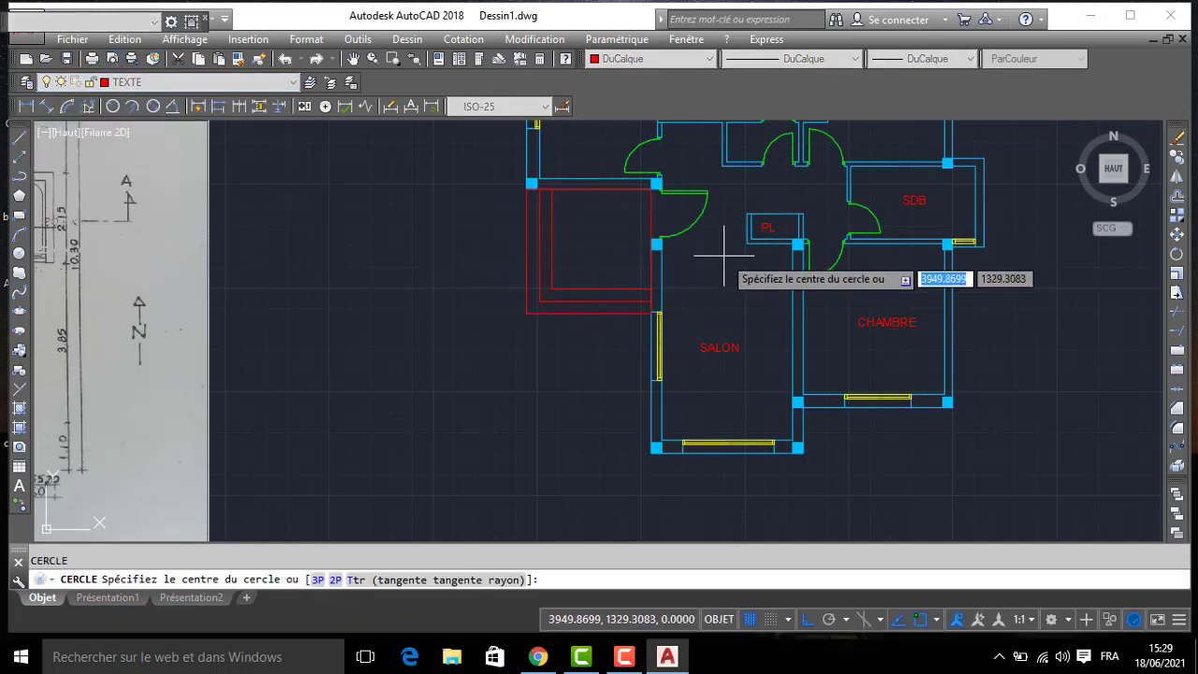
click(713, 262)
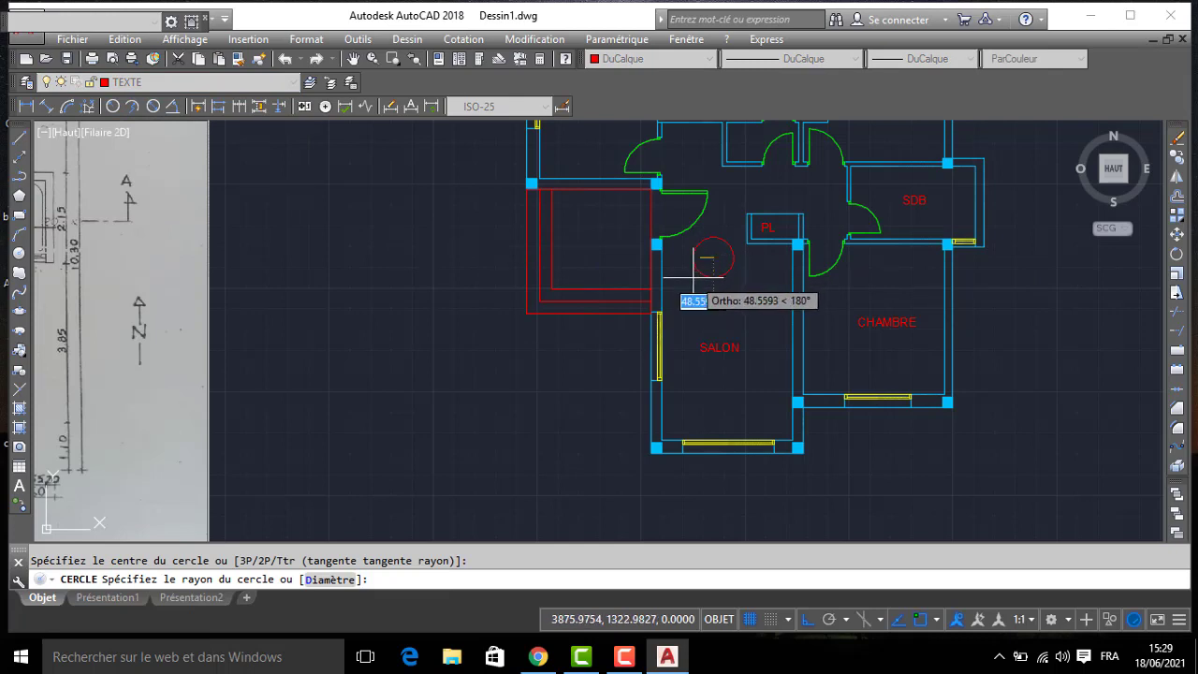
text(5)
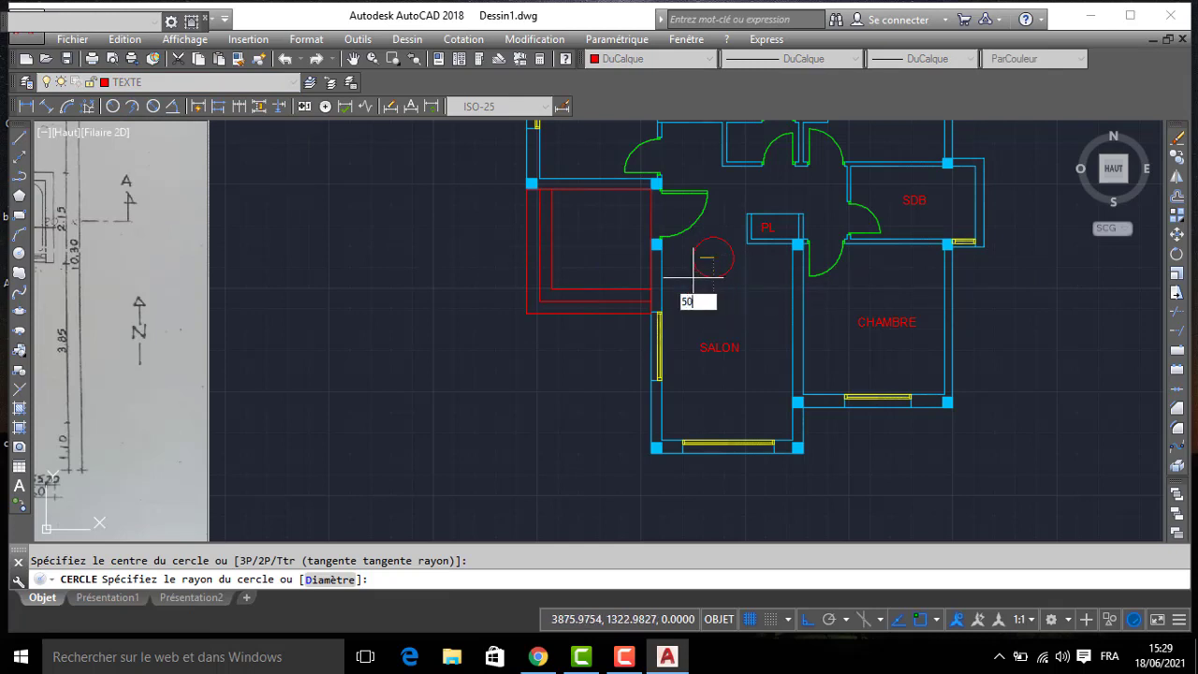
text(0)
key(Return)
- Draw a horizontal line from the circle's centre to its west quadrant and extend it east into a full diameter
scroll(693, 273, up, 4)
text(l)
key(Return)
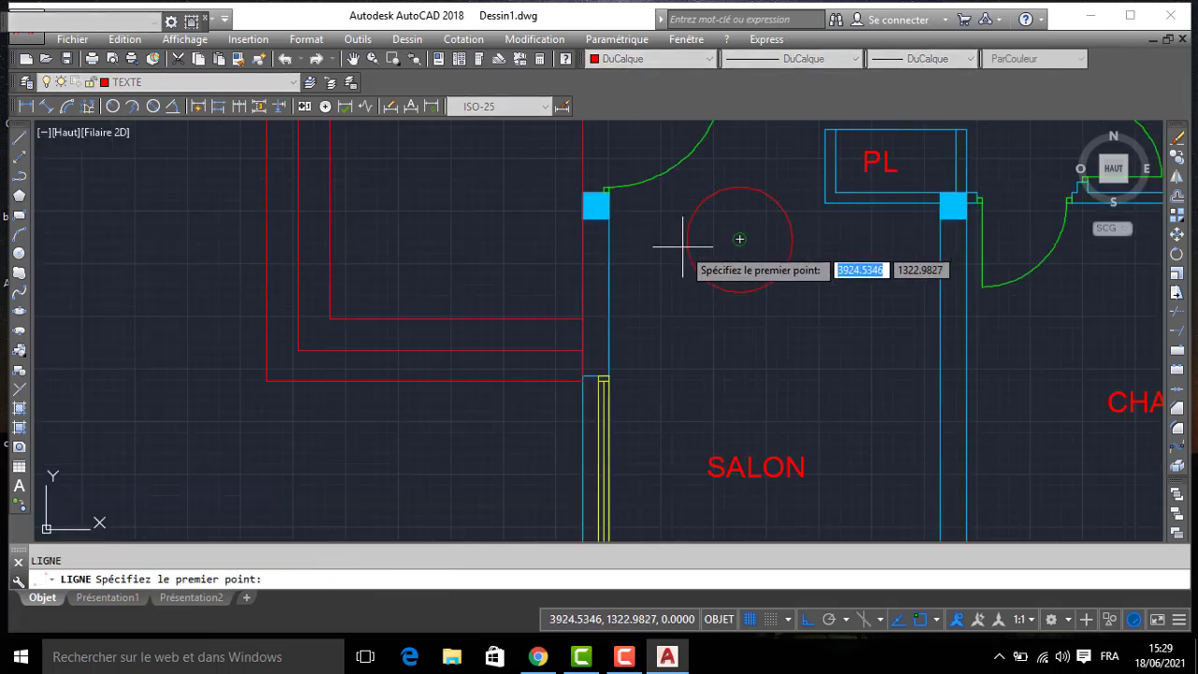
click(738, 241)
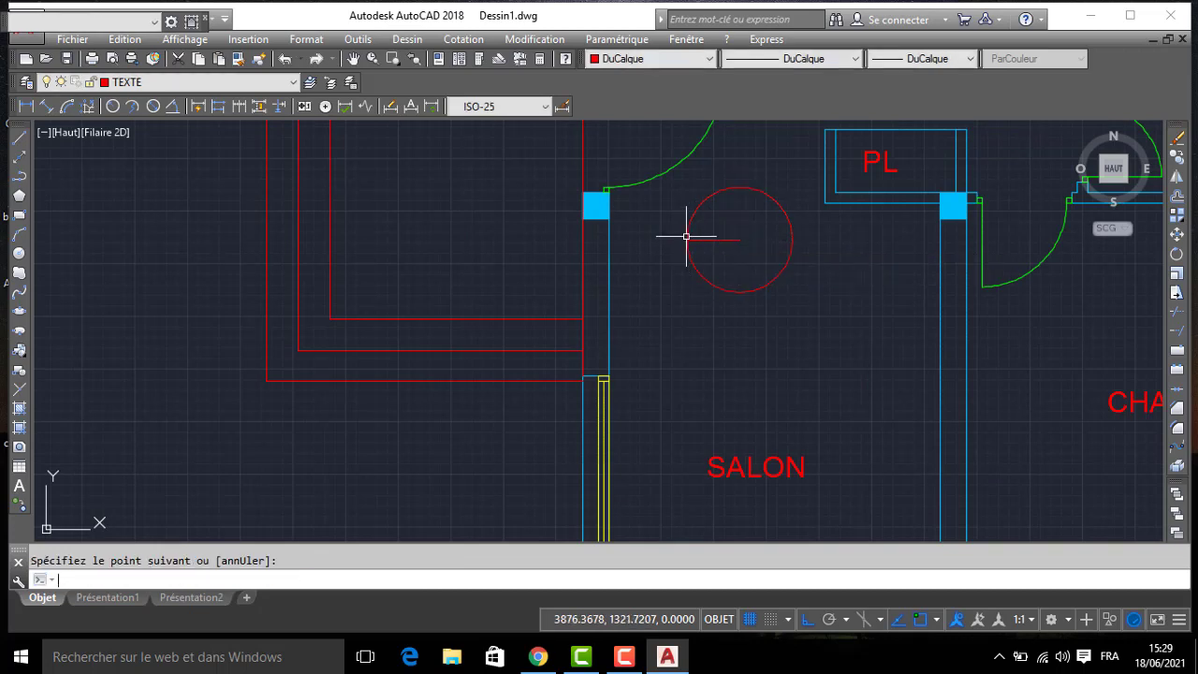
key(Return)
key(Return)
click(738, 242)
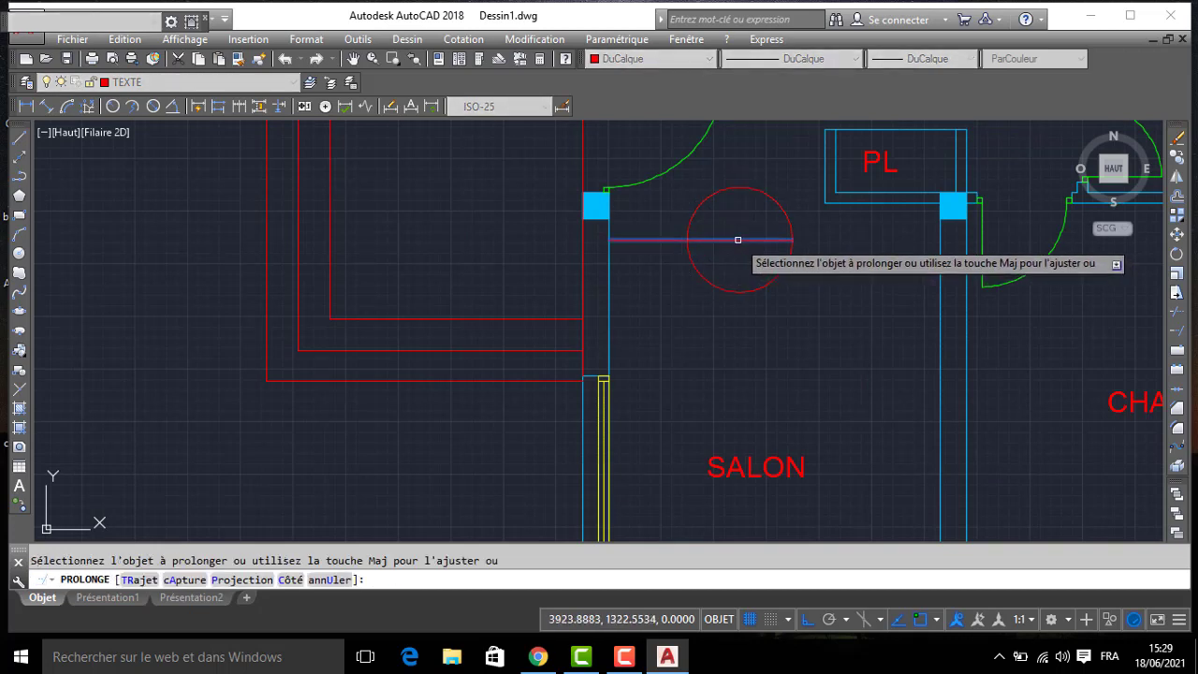
key(Return)
- Copy the SALON text into the upper and lower halves of the circle with Ortho off
middle_drag(732, 227, 725, 278)
click(763, 505)
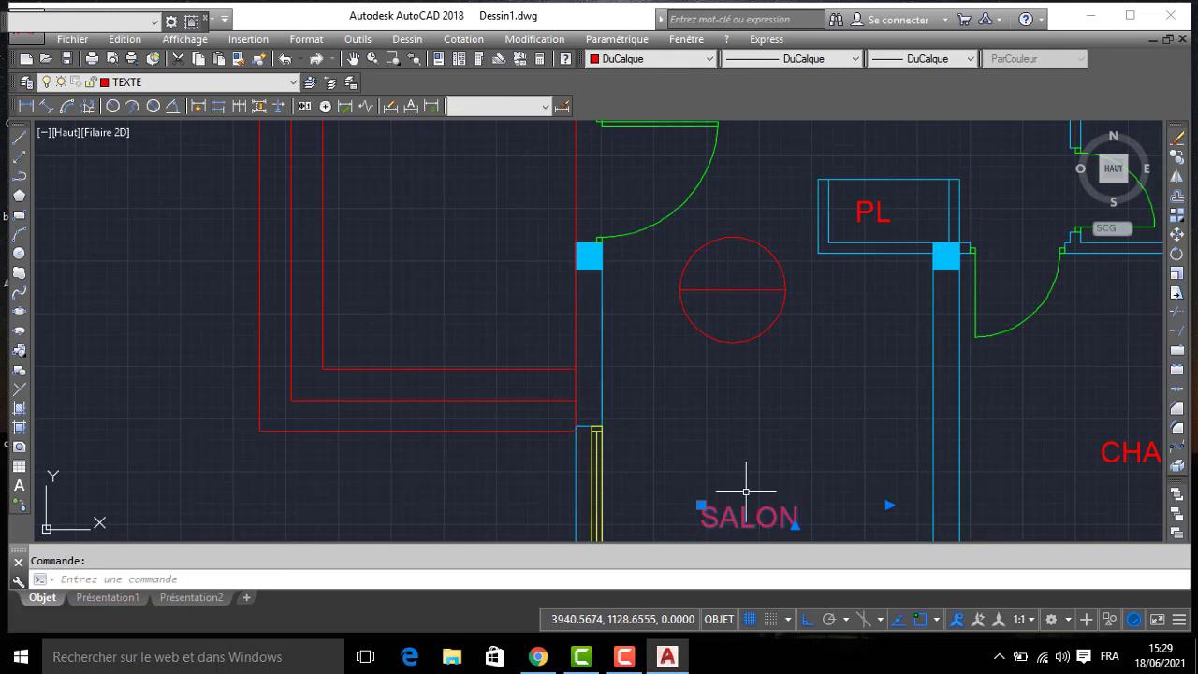
text(co)
key(Return)
click(739, 513)
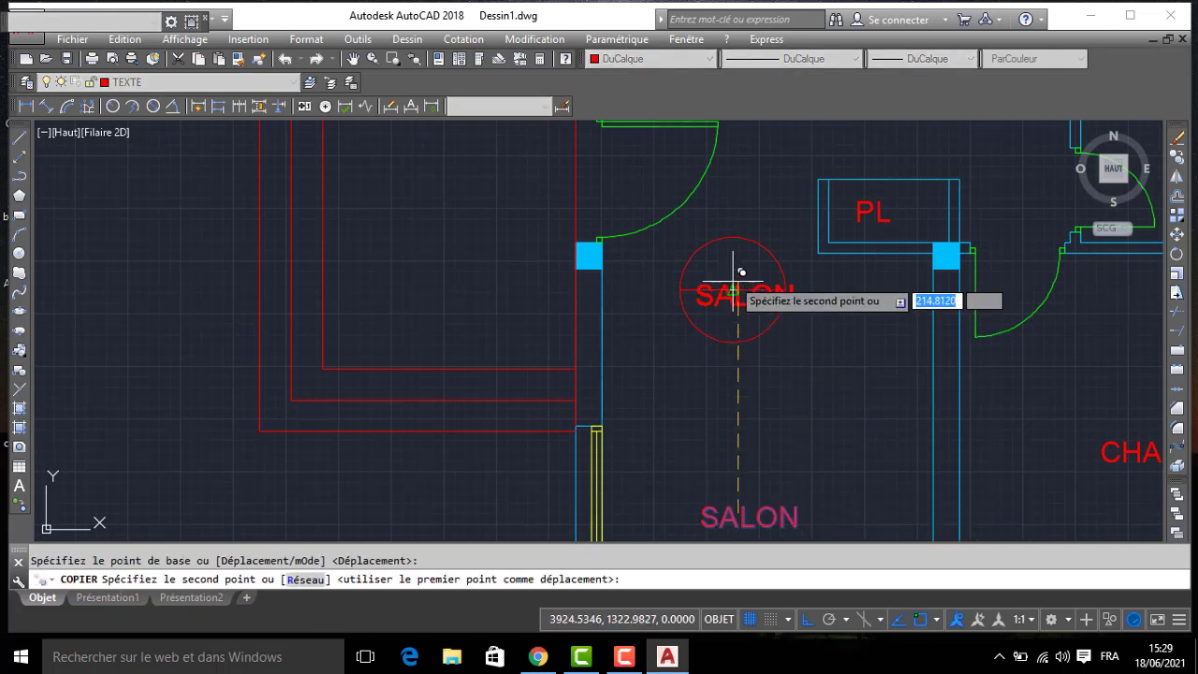
scroll(728, 270, up, 4)
key(F8)
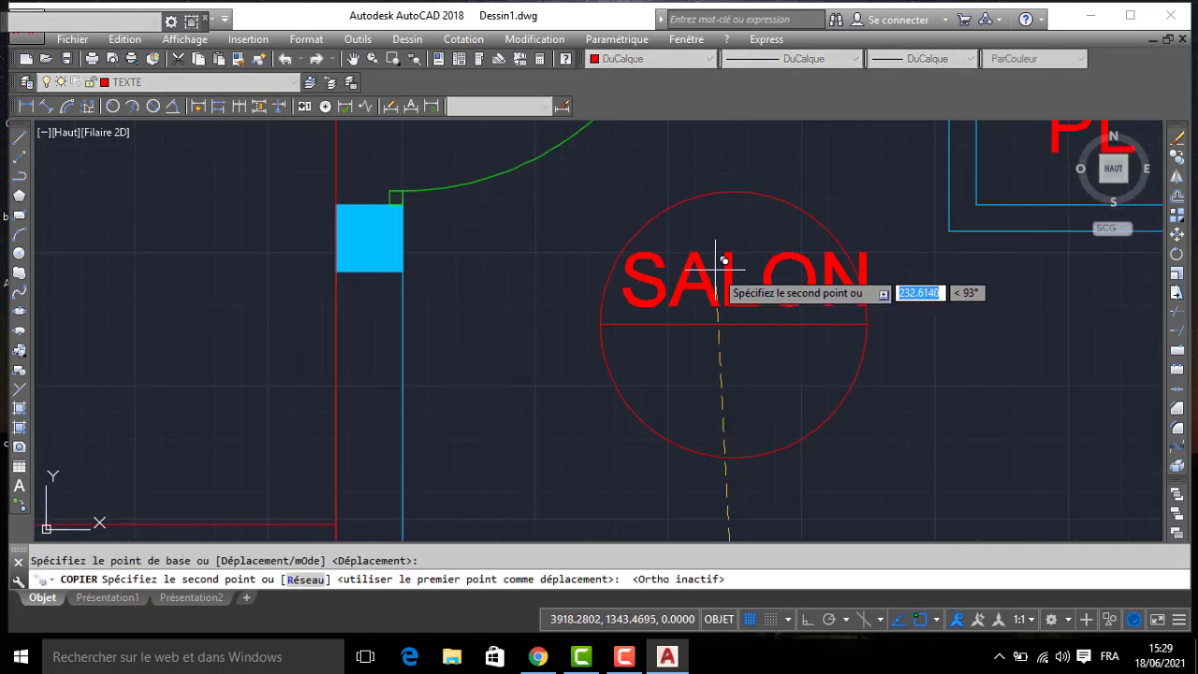
click(709, 279)
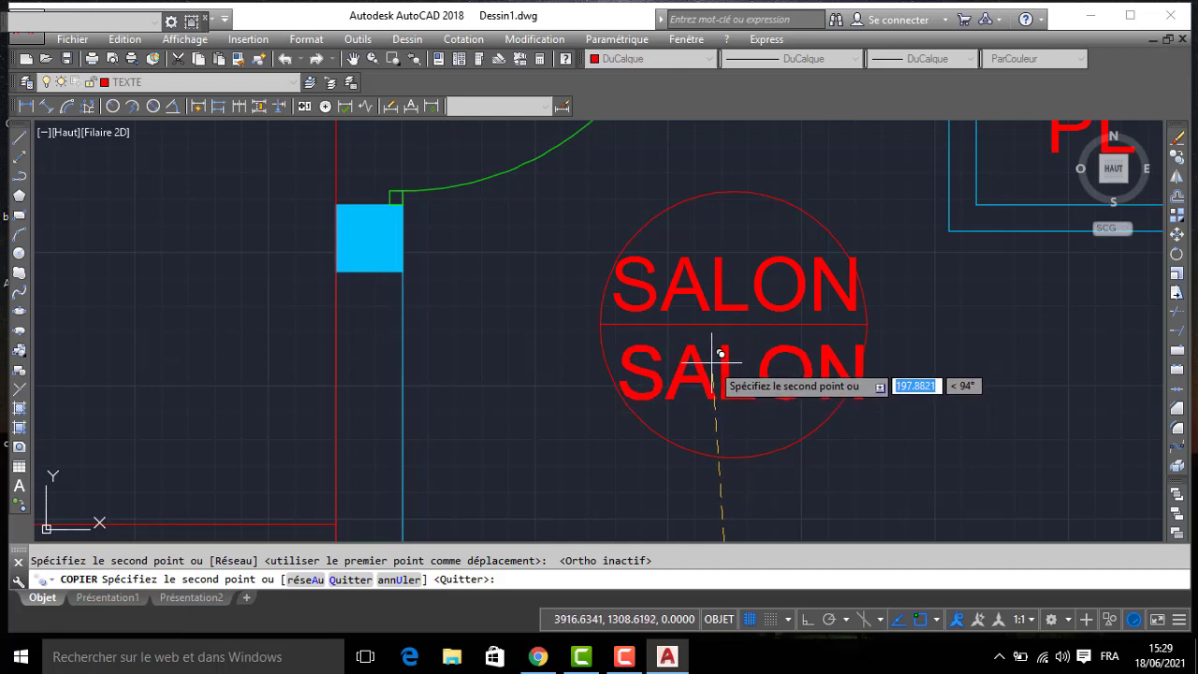
key(Escape)
- Change the SALON text in the circle's lower half to +0,60
double_click(720, 371)
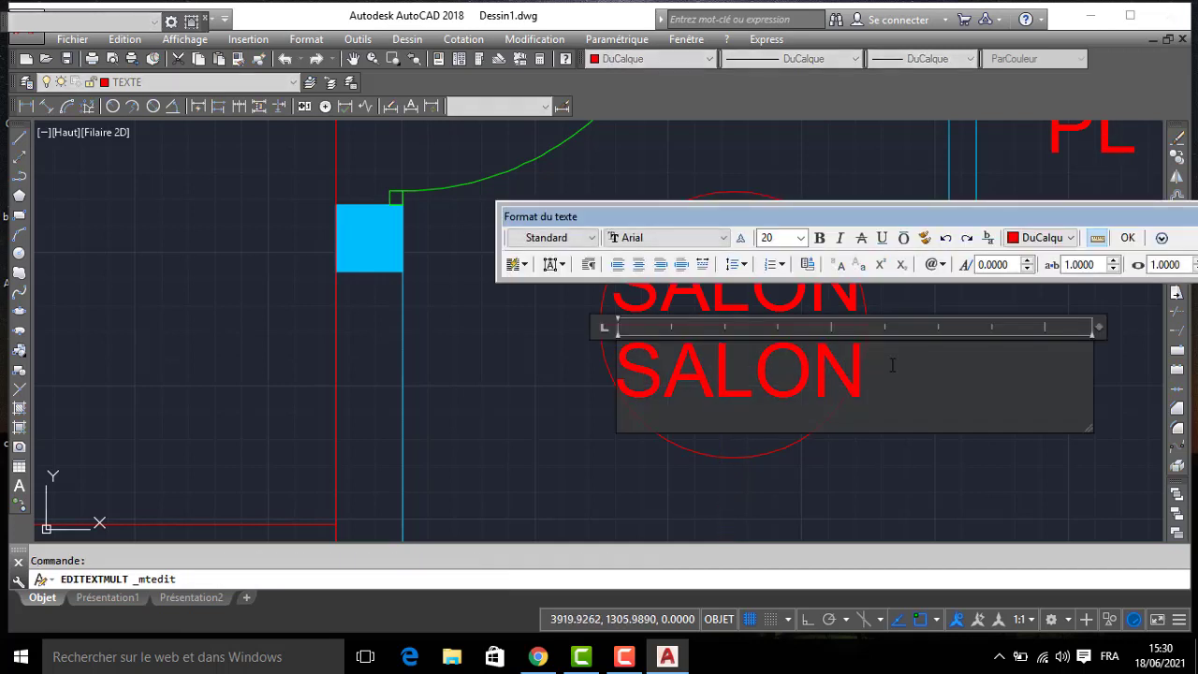
text(+60)
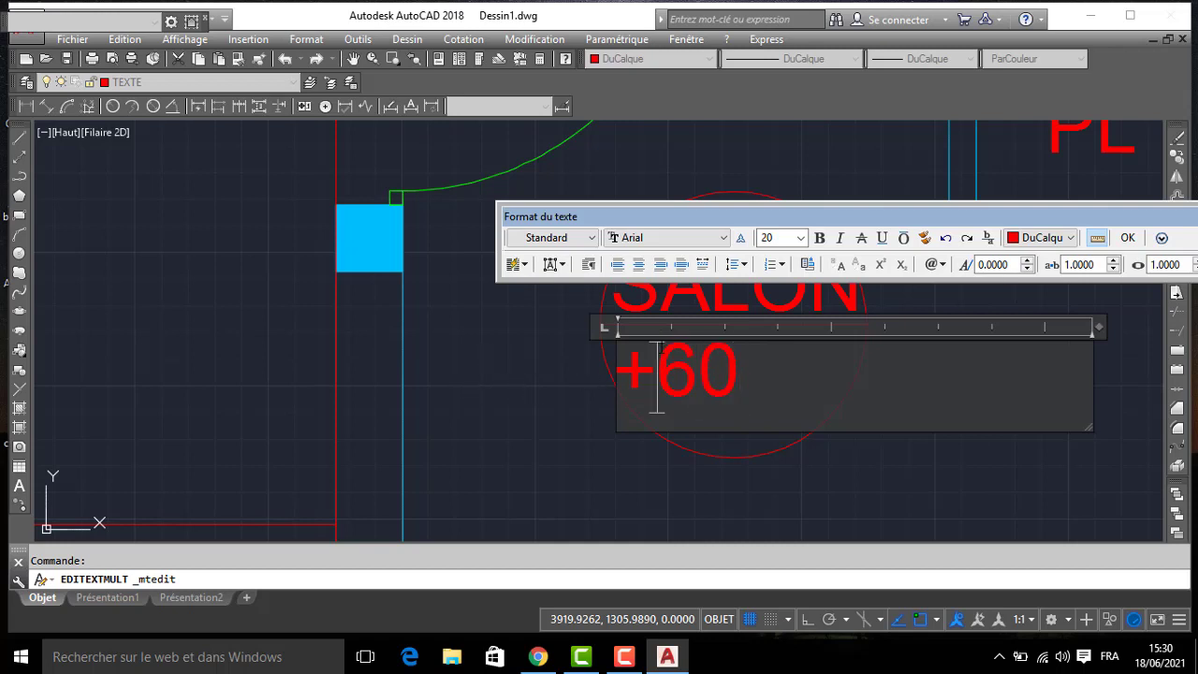
text(,)
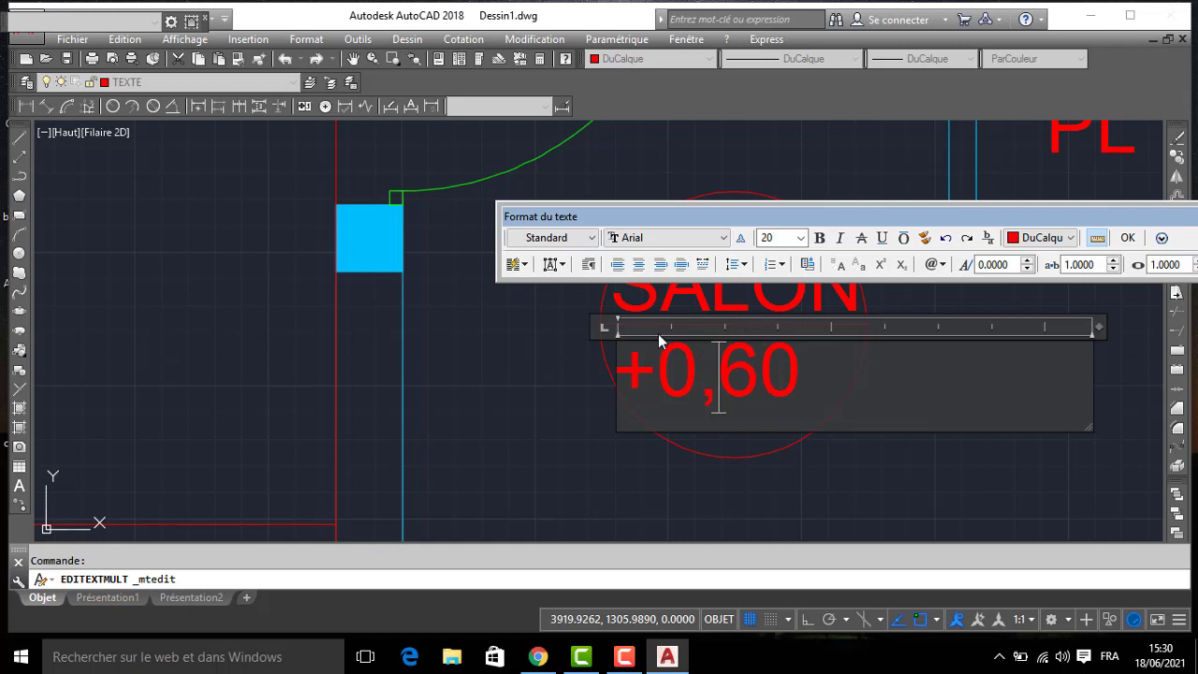
click(522, 363)
- Change the SALON text in the circle's upper half to 3,00 and centre it within that half
click(659, 296)
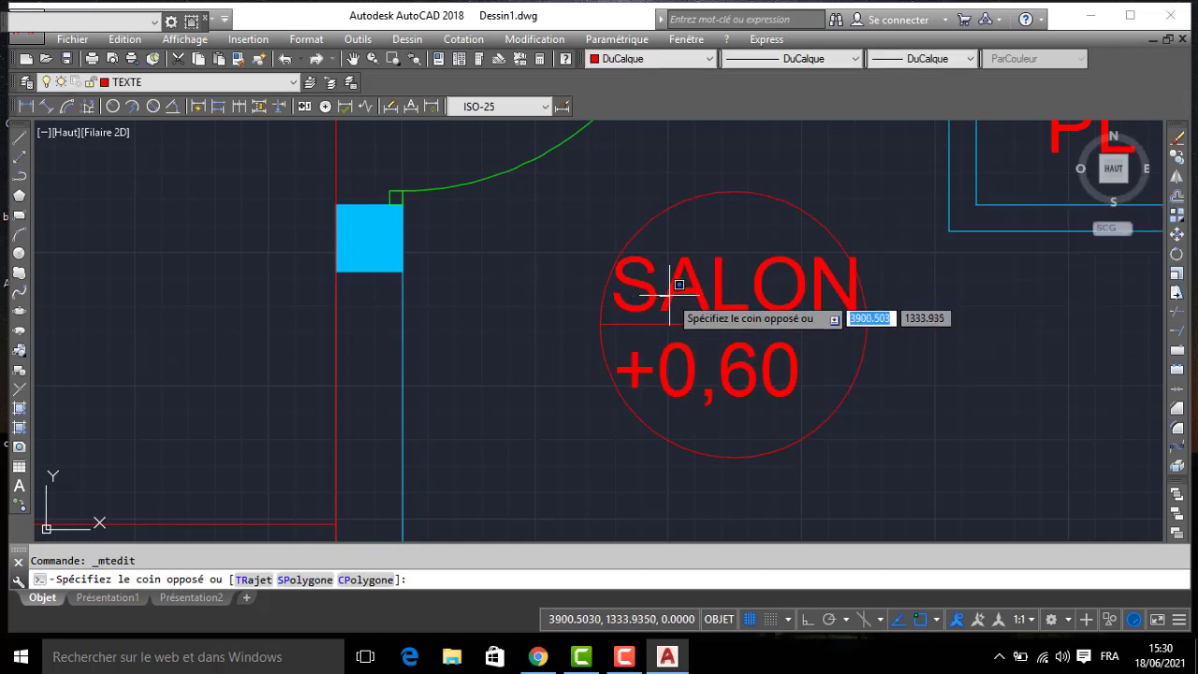
click(669, 295)
click(749, 290)
click(819, 292)
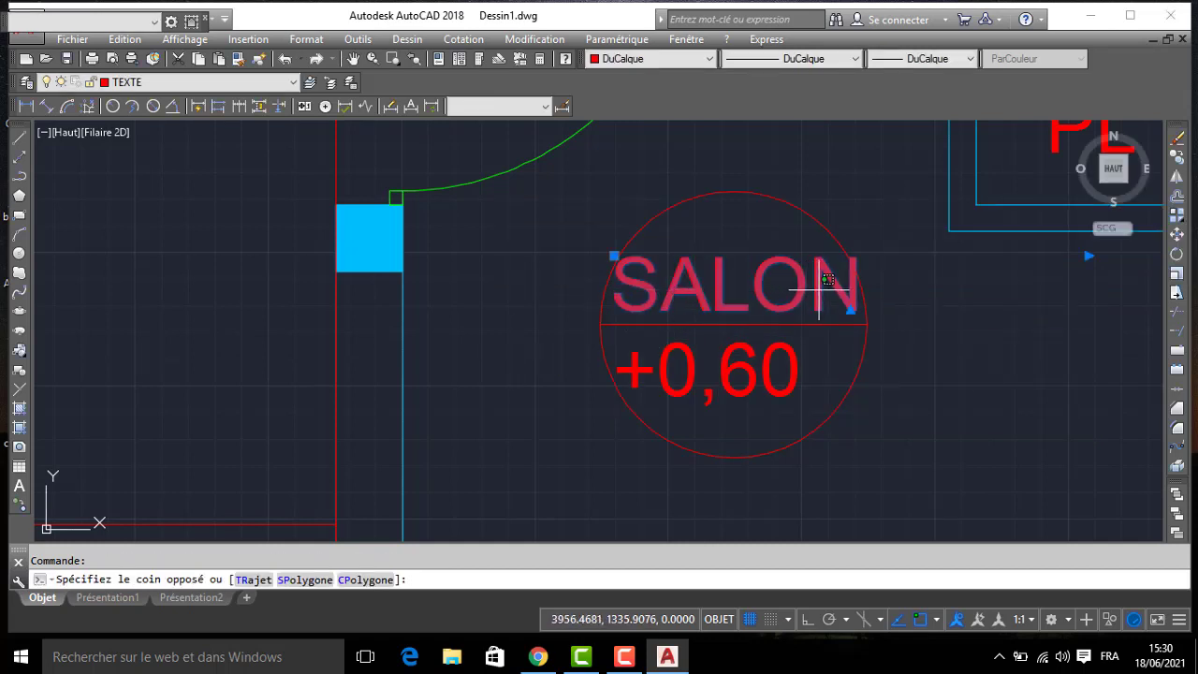
key(Escape)
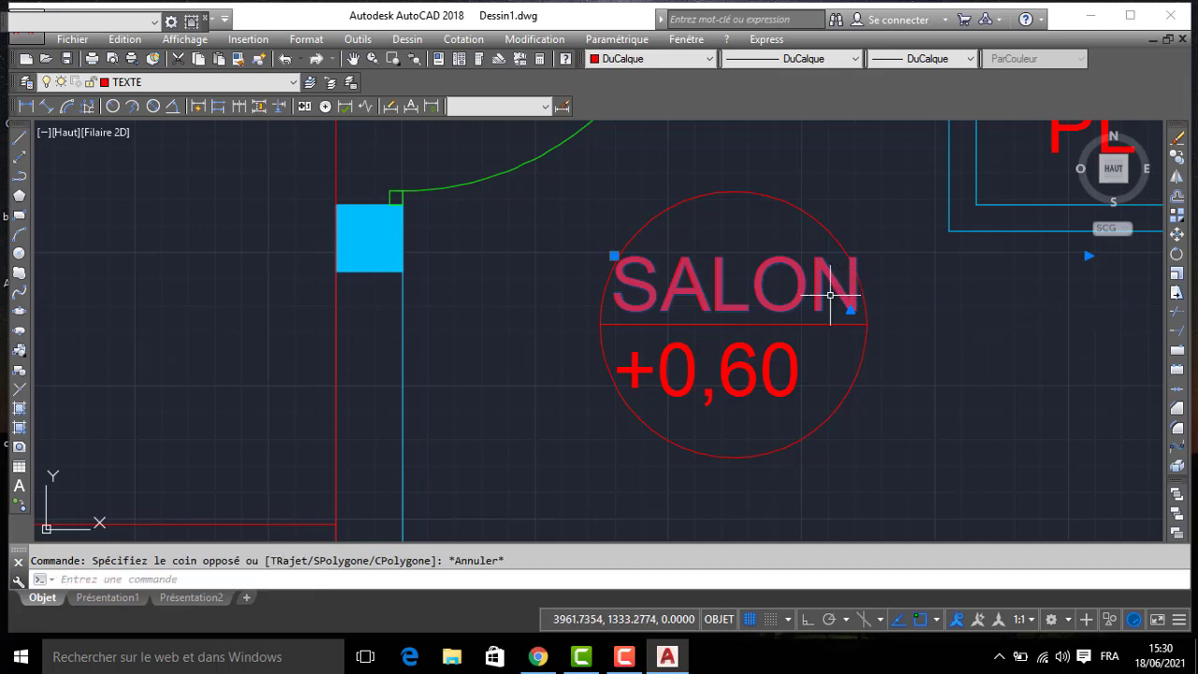
click(818, 288)
key(Escape)
double_click(769, 302)
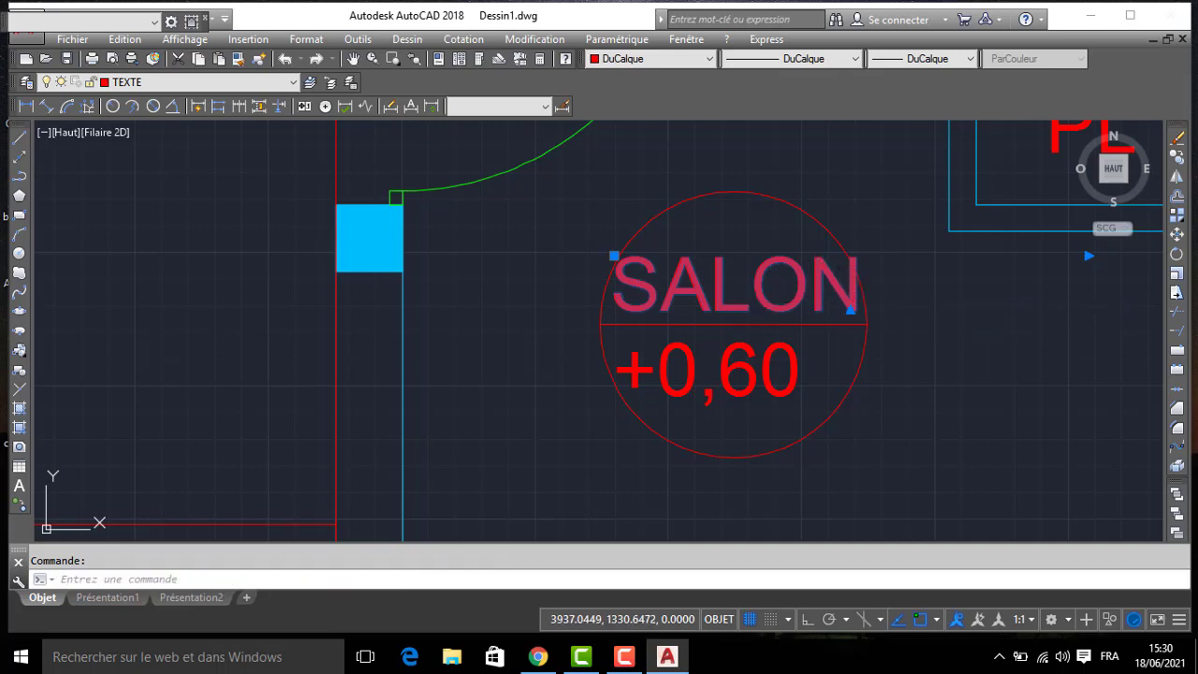
text(3)
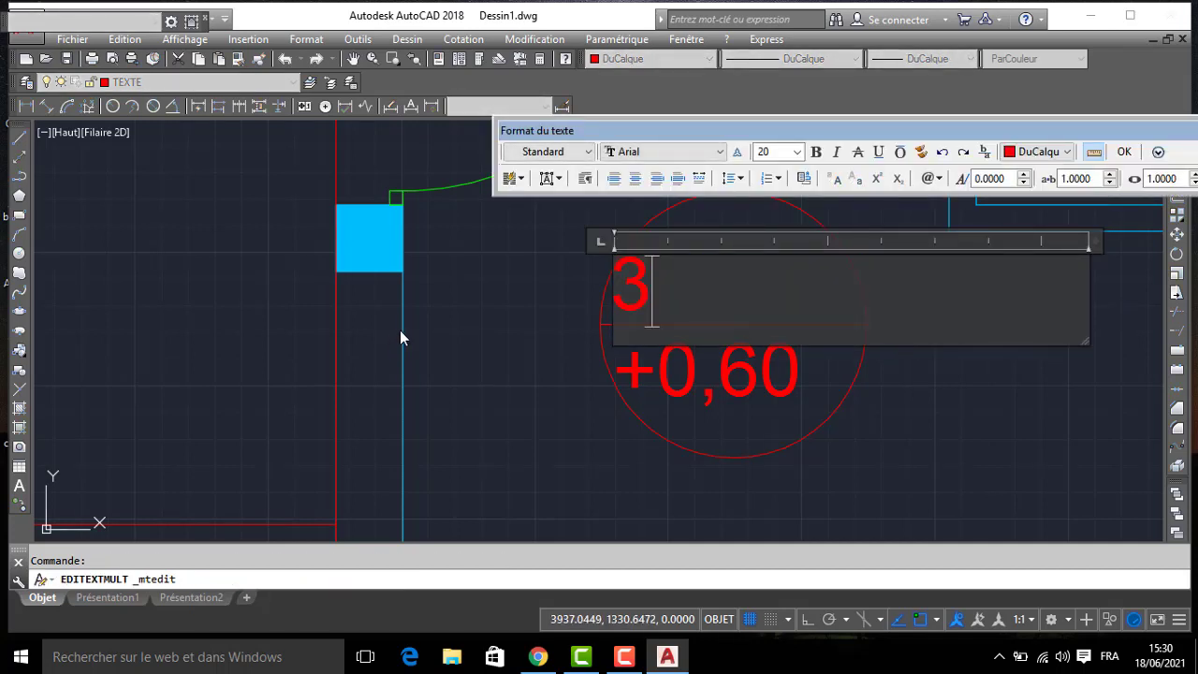
text(,00)
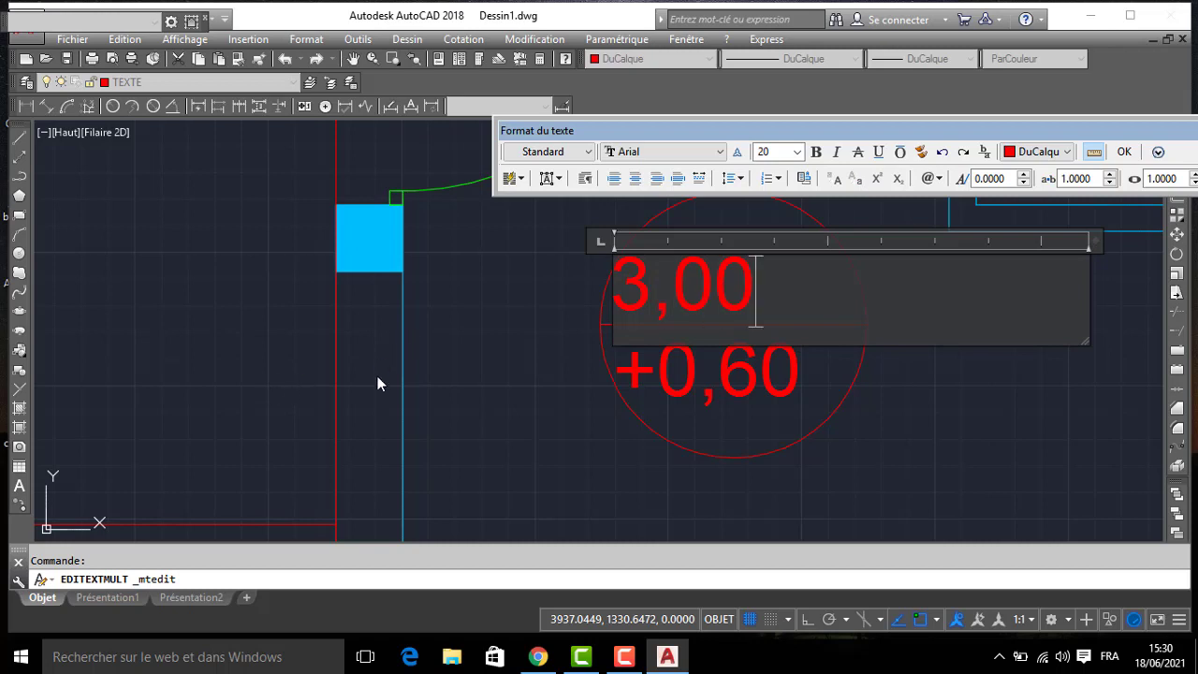
click(515, 342)
click(629, 303)
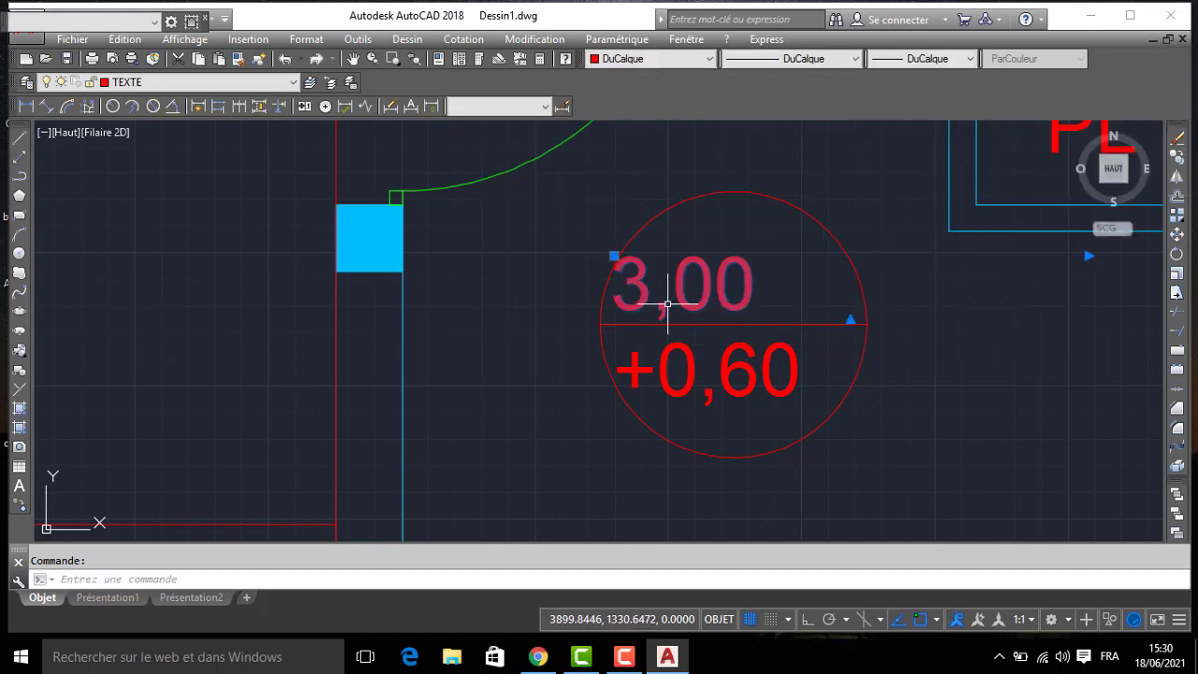
mouse_move(668, 304)
mouse_down()
mouse_move(719, 298)
mouse_move(676, 295)
mouse_up()
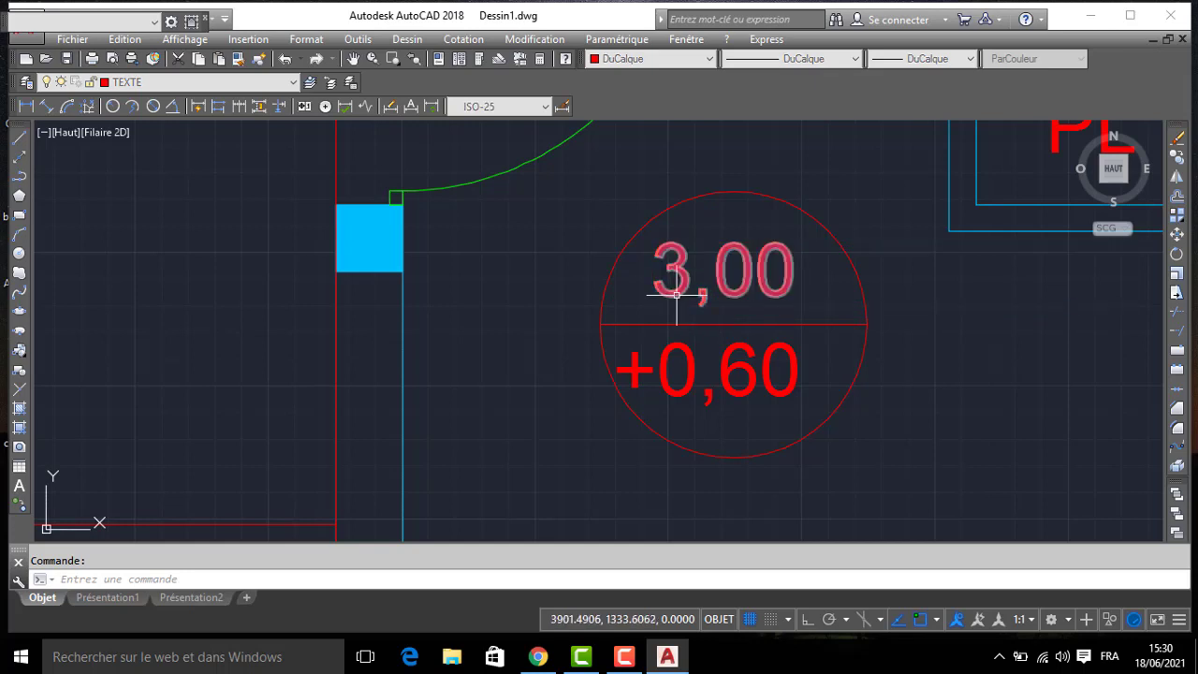
- Try to narrow the text frame of the 3,00 label inside the circle
click(765, 288)
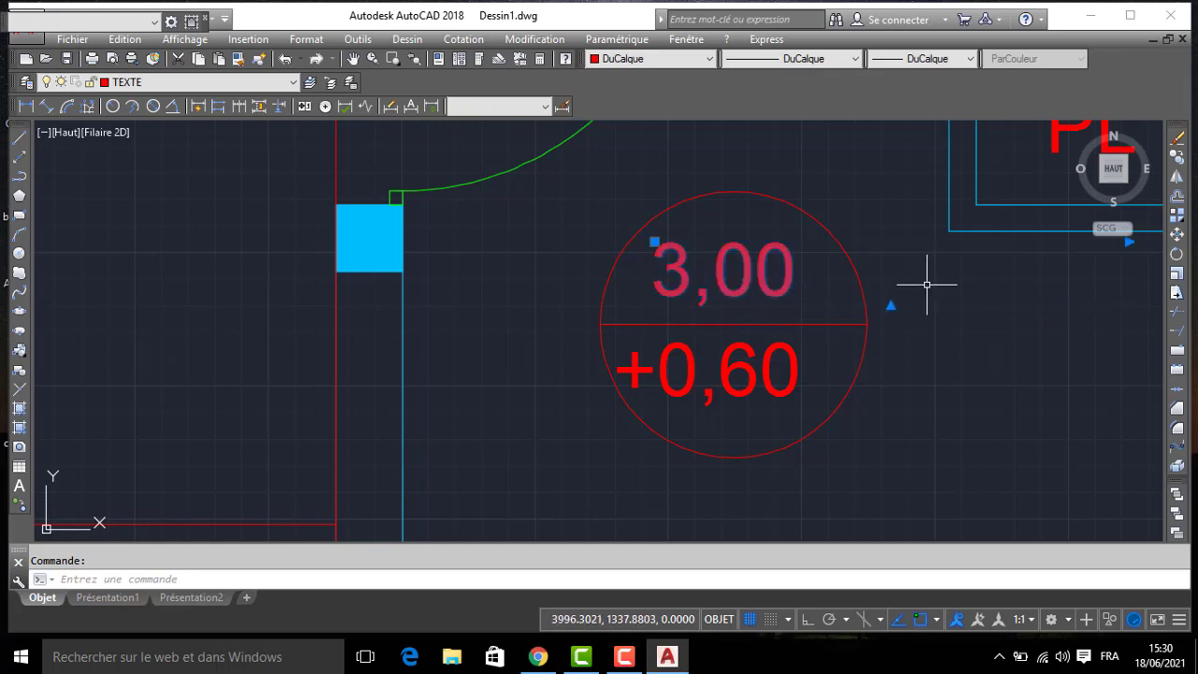
click(1114, 229)
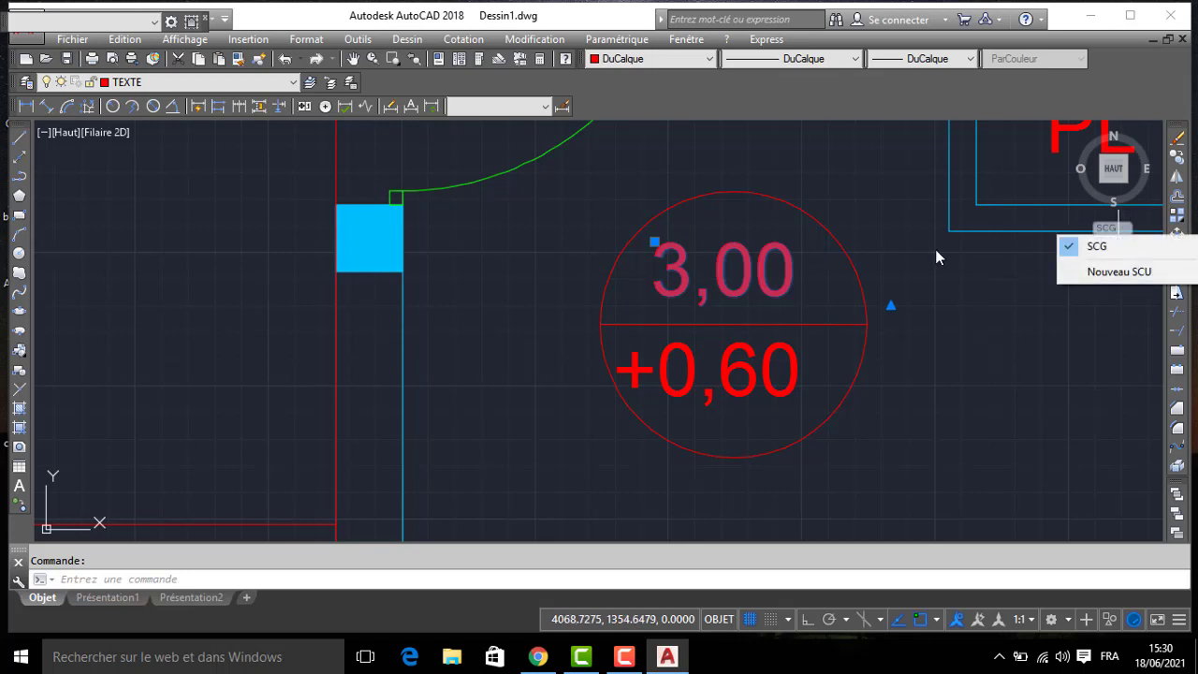
click(892, 278)
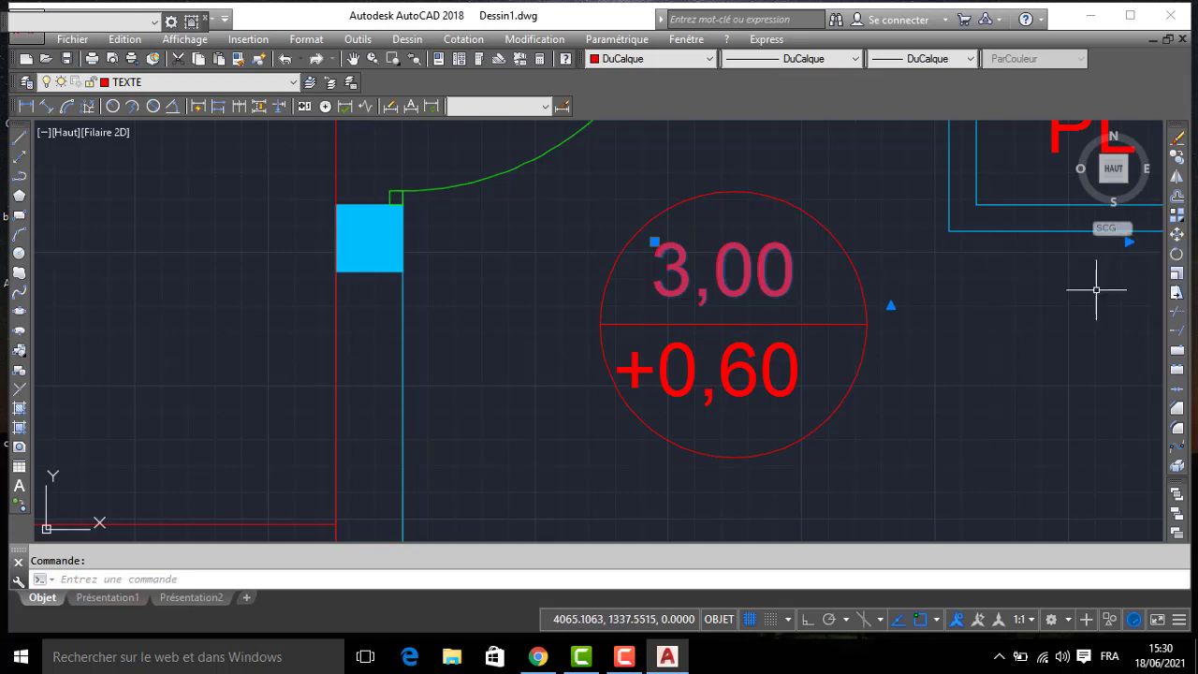
middle_drag(1096, 290, 973, 318)
click(989, 283)
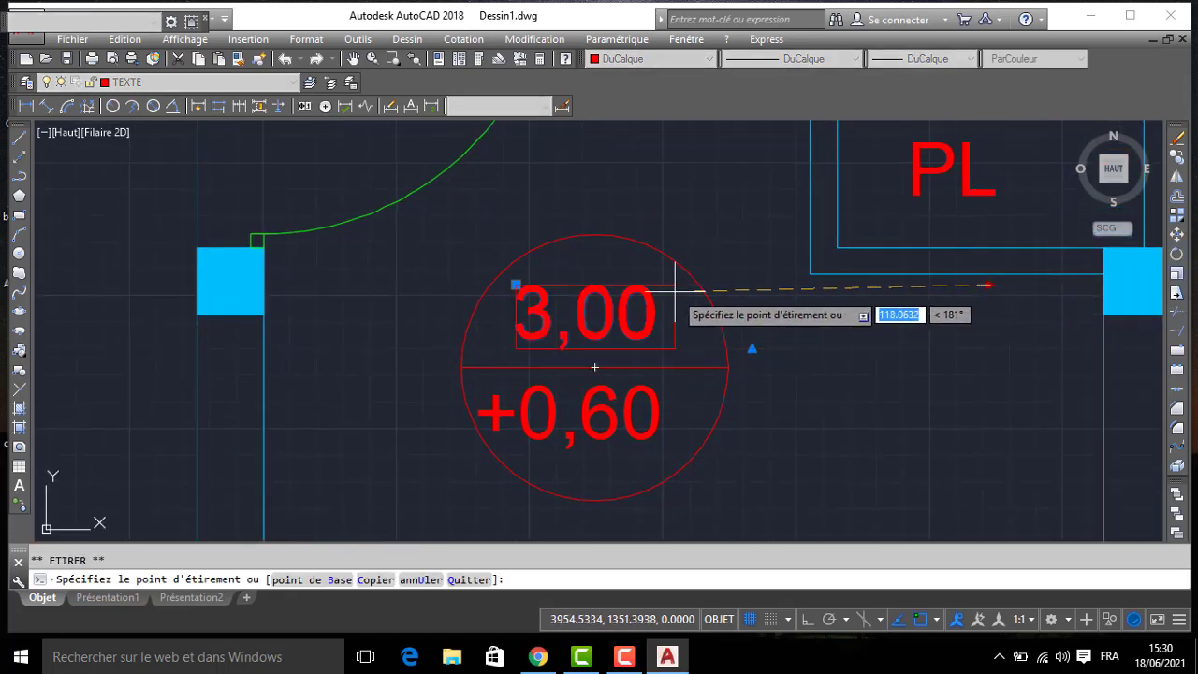
key(Escape)
key(Escape)
scroll(667, 294, down, 6)
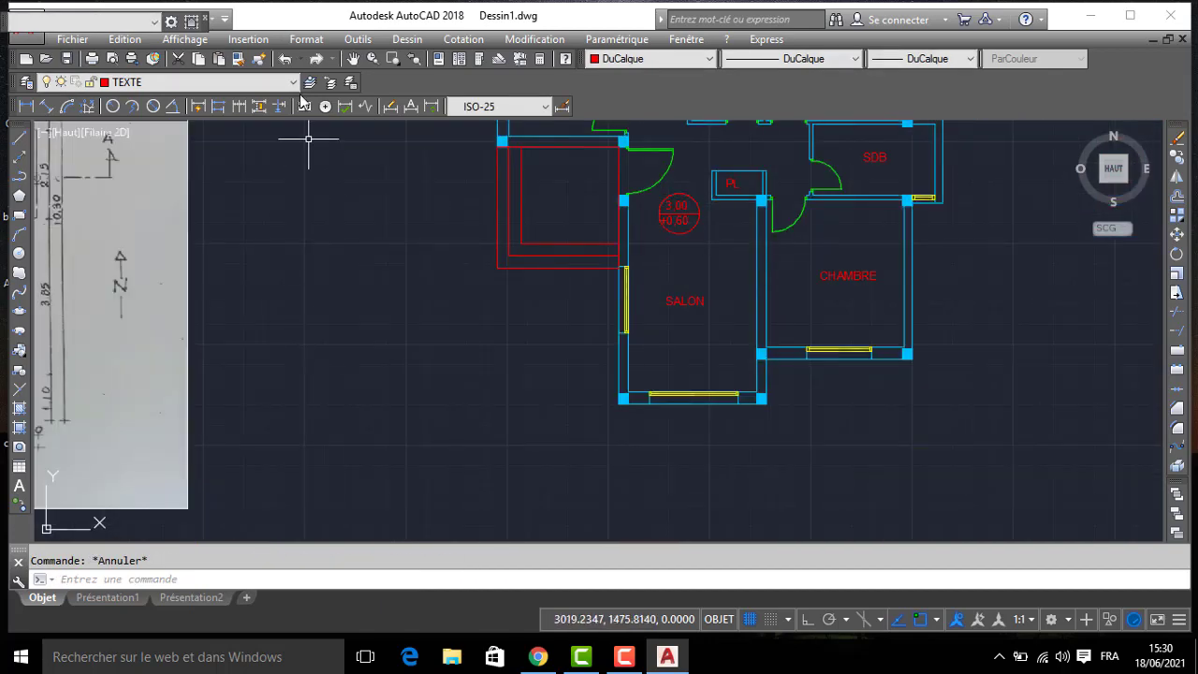
- Make COTATION the current layer and increase the text height of the ISO-25 dimension style
click(140, 82)
click(140, 112)
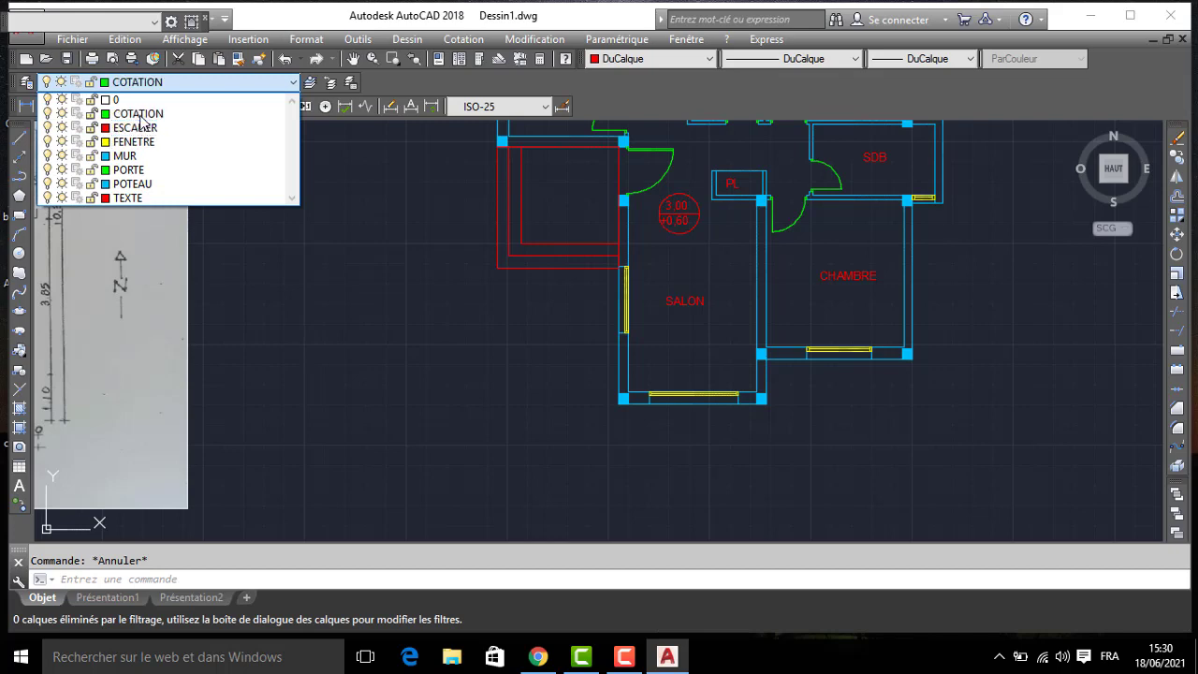
click(562, 108)
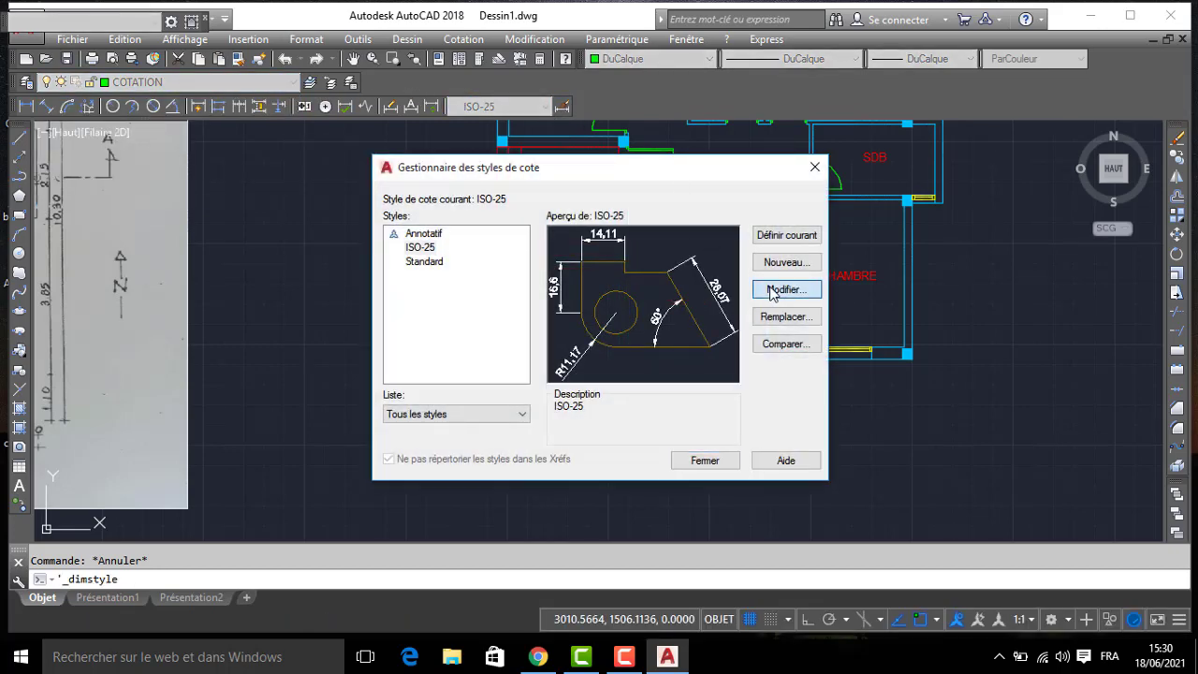
click(773, 292)
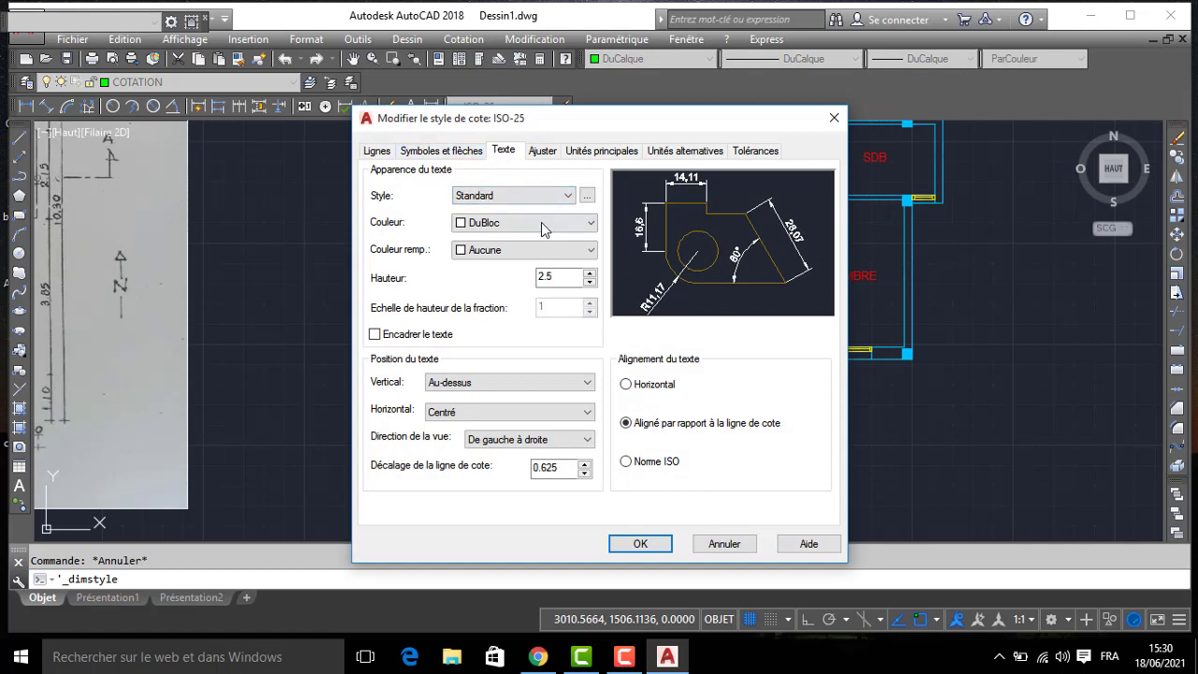
double_click(552, 276)
- Set the first and second arrowheads of the ISO-25 dimension style to Marque architecturale
click(455, 152)
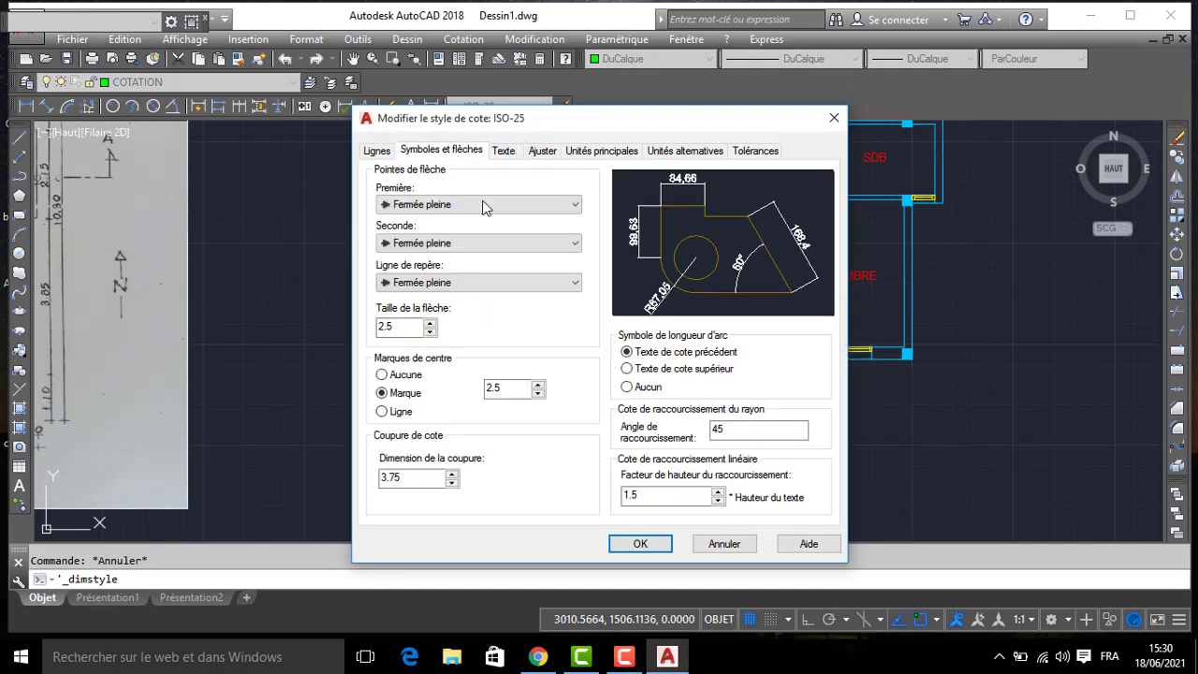
click(458, 206)
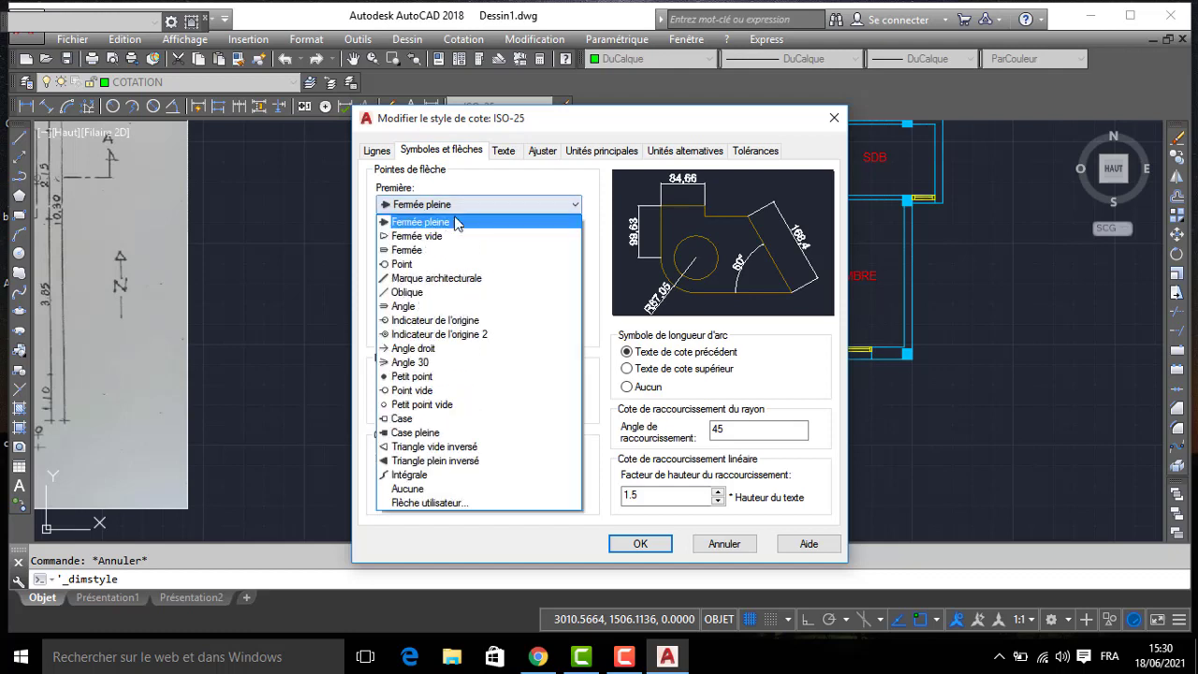
click(430, 286)
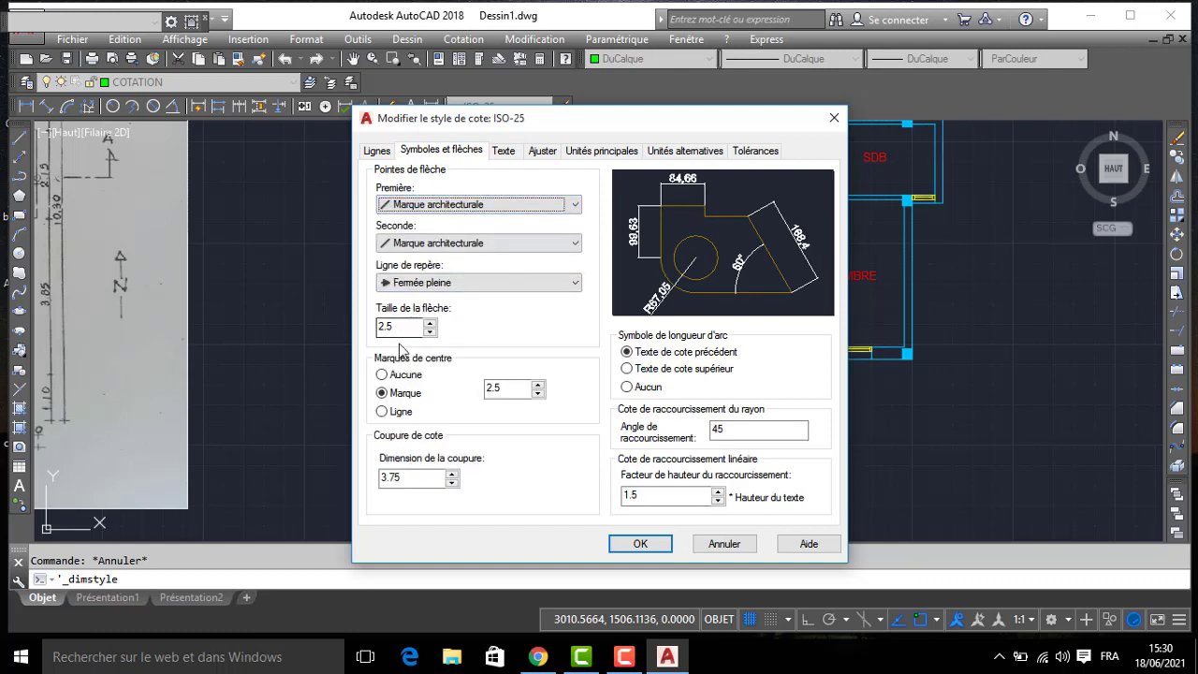
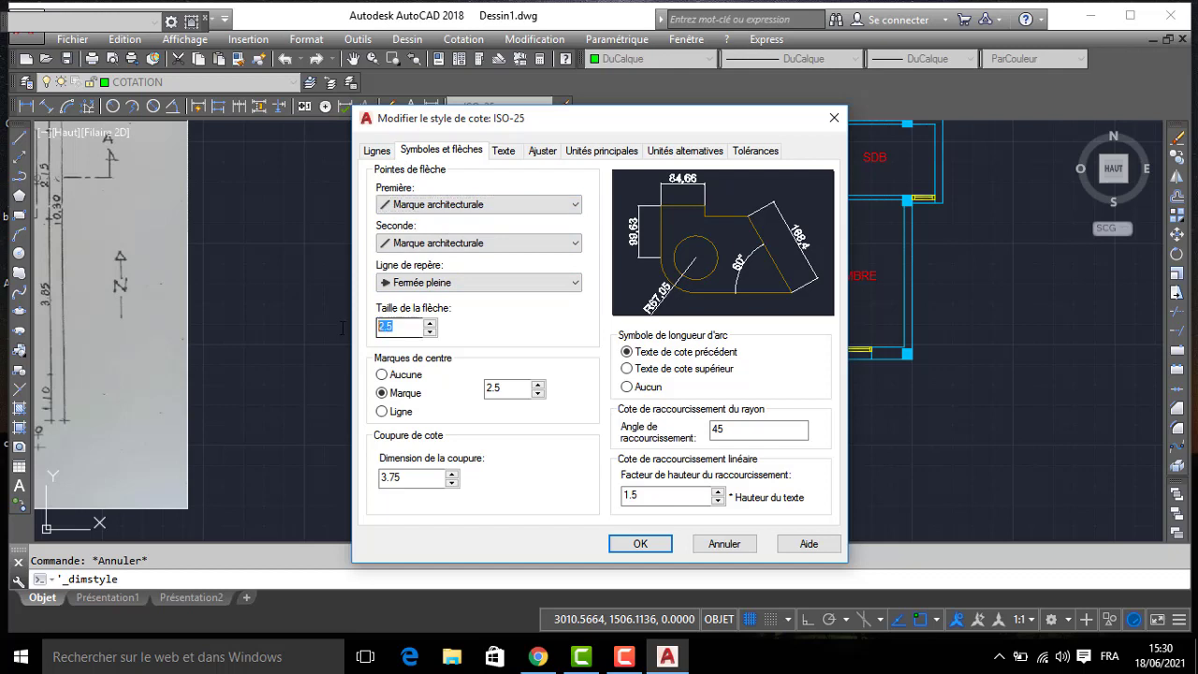
- Suppress both extension lines (Ligne d'attache 1 and 2) in the ISO-25 dimension style and save the style
click(379, 153)
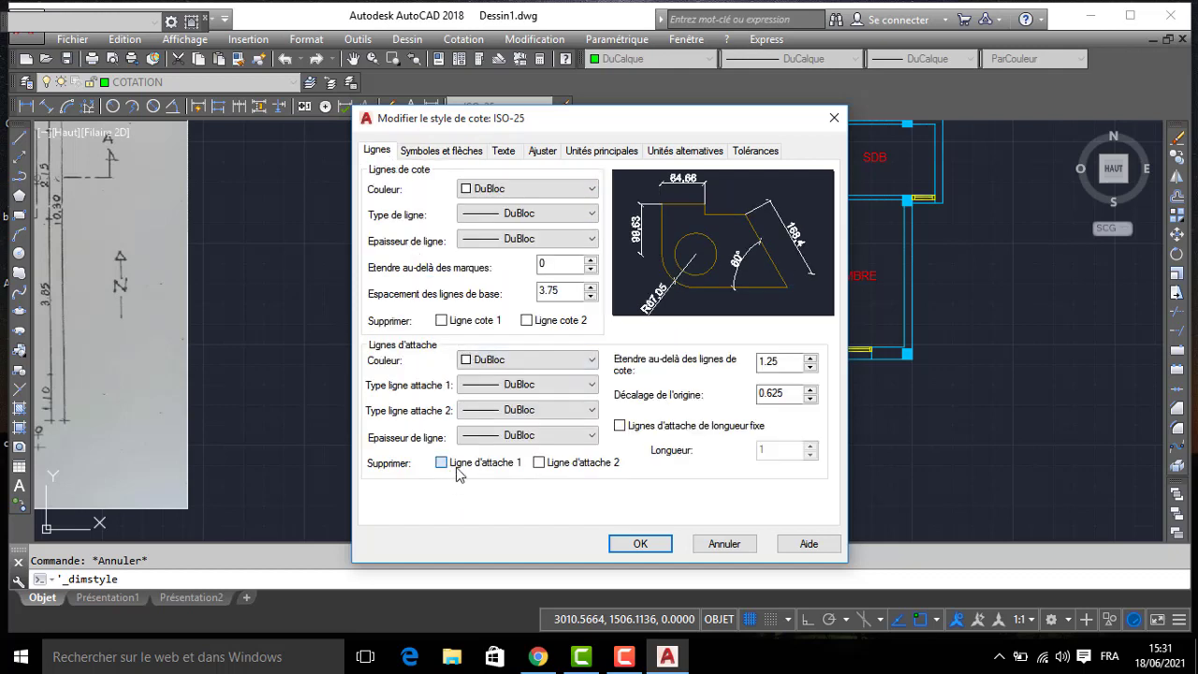
click(543, 466)
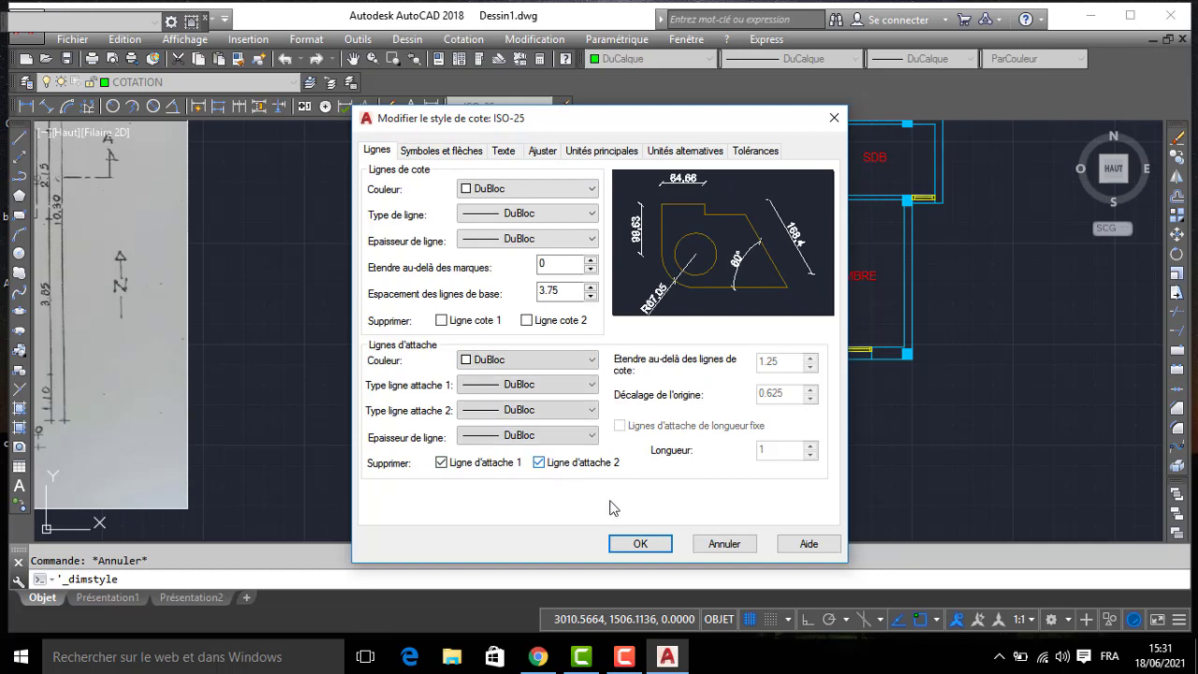
click(637, 544)
click(704, 460)
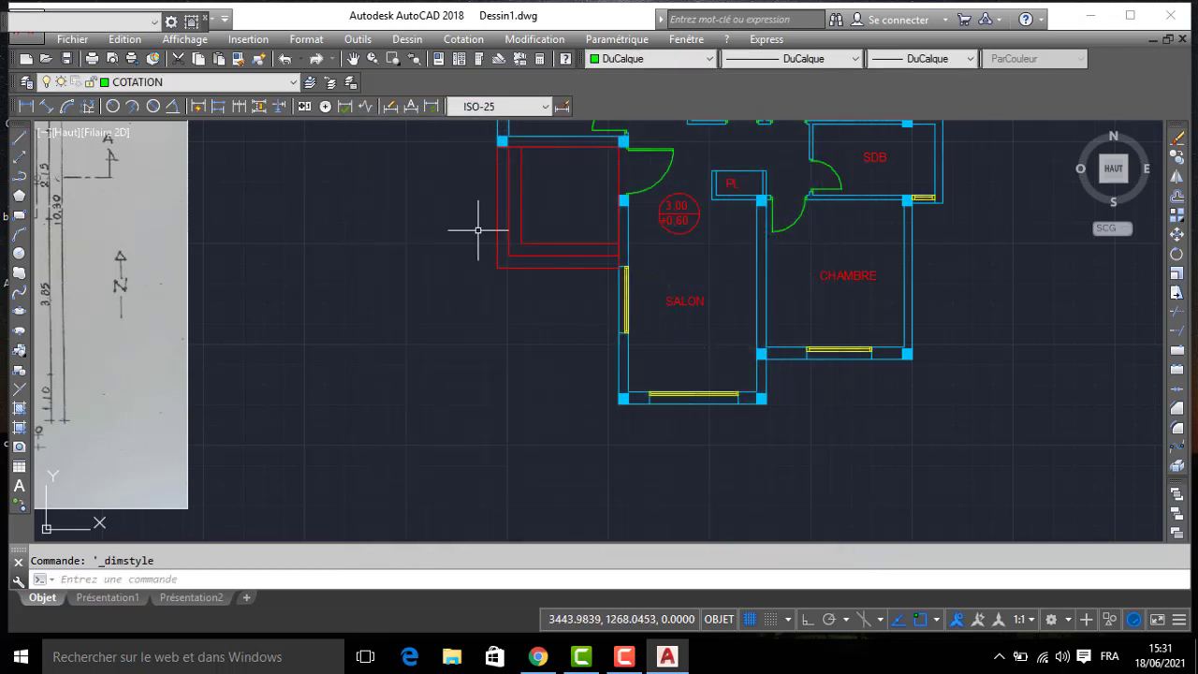
- Add a linear dimension for the outer wall thickness of the projecting SDB, placed below the plan
click(27, 107)
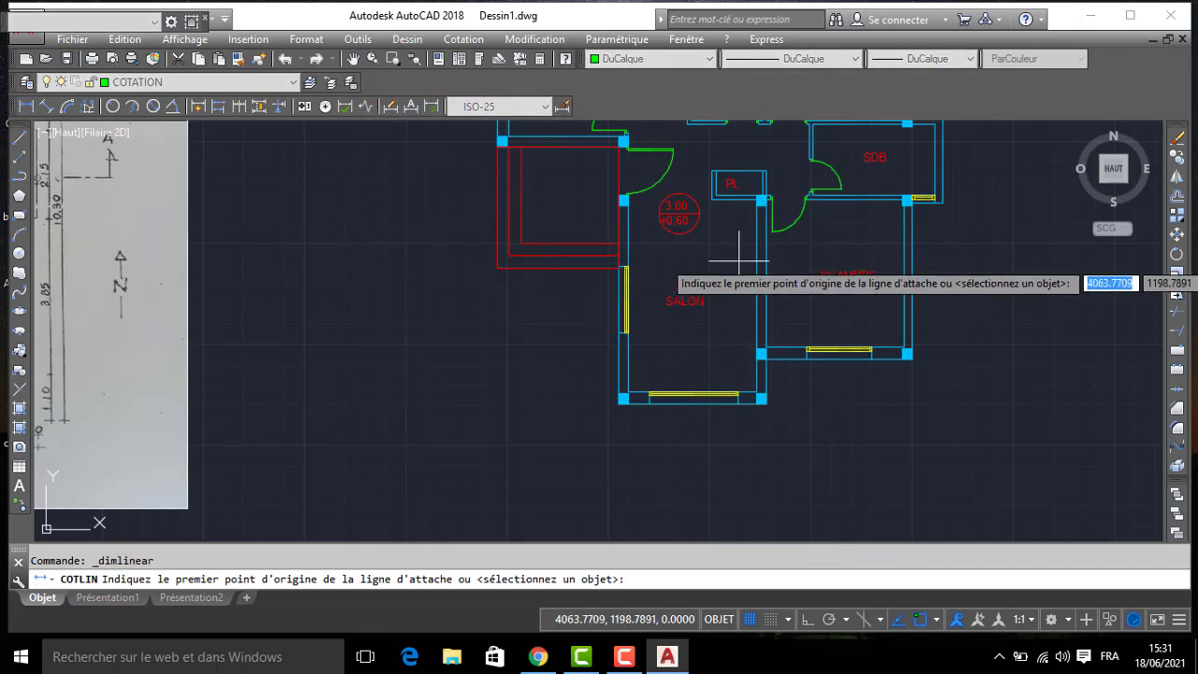
scroll(930, 192, up, 2)
click(931, 197)
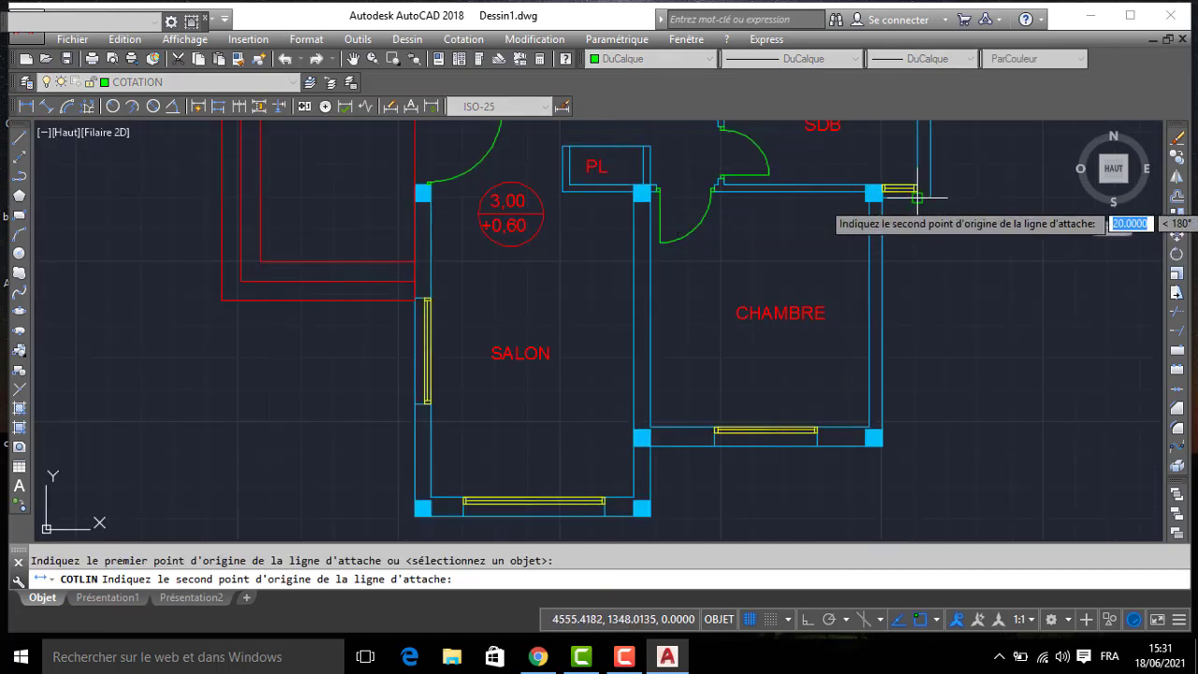
click(918, 197)
middle_drag(929, 500, 856, 276)
click(862, 345)
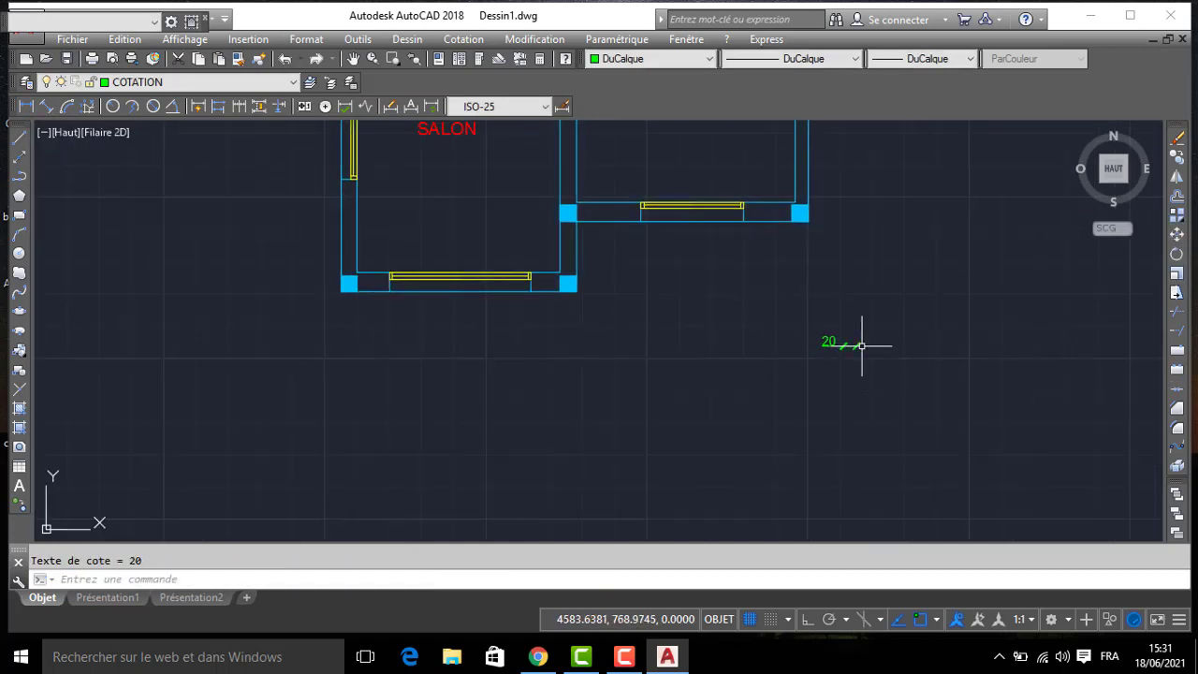
- Move the text of the SDB wall-thickness dimension so it sits centred above its dimension line
click(829, 342)
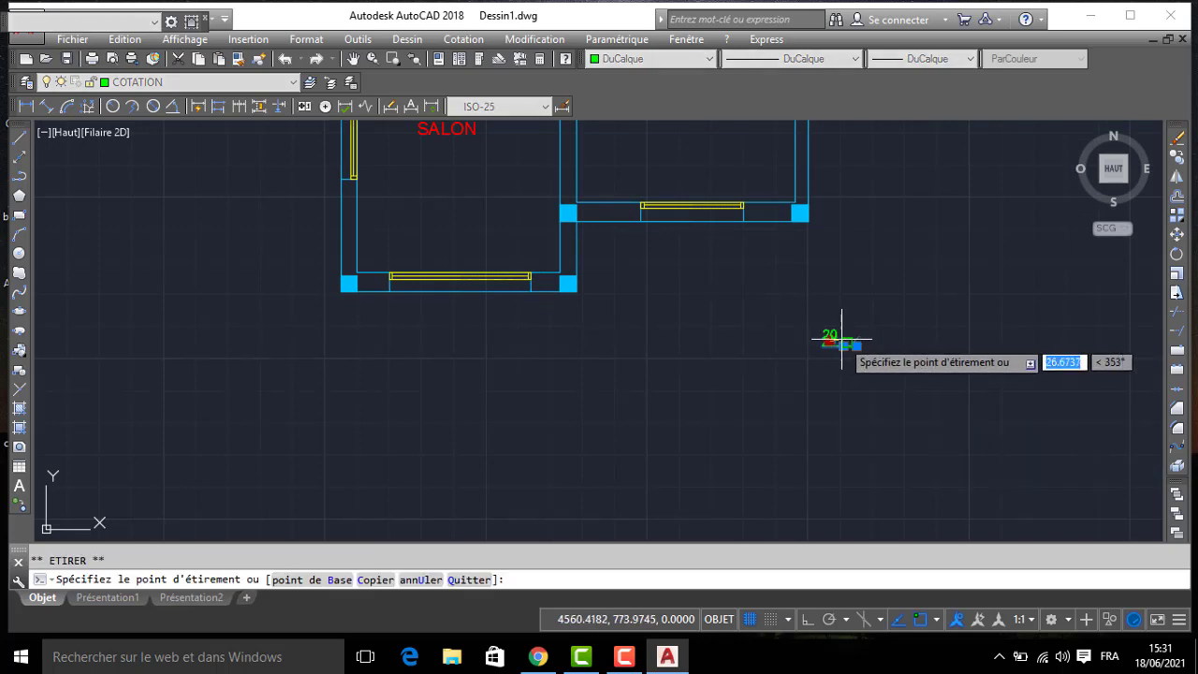
scroll(829, 342, up, 3)
scroll(829, 342, down, 3)
scroll(823, 285, down, 2)
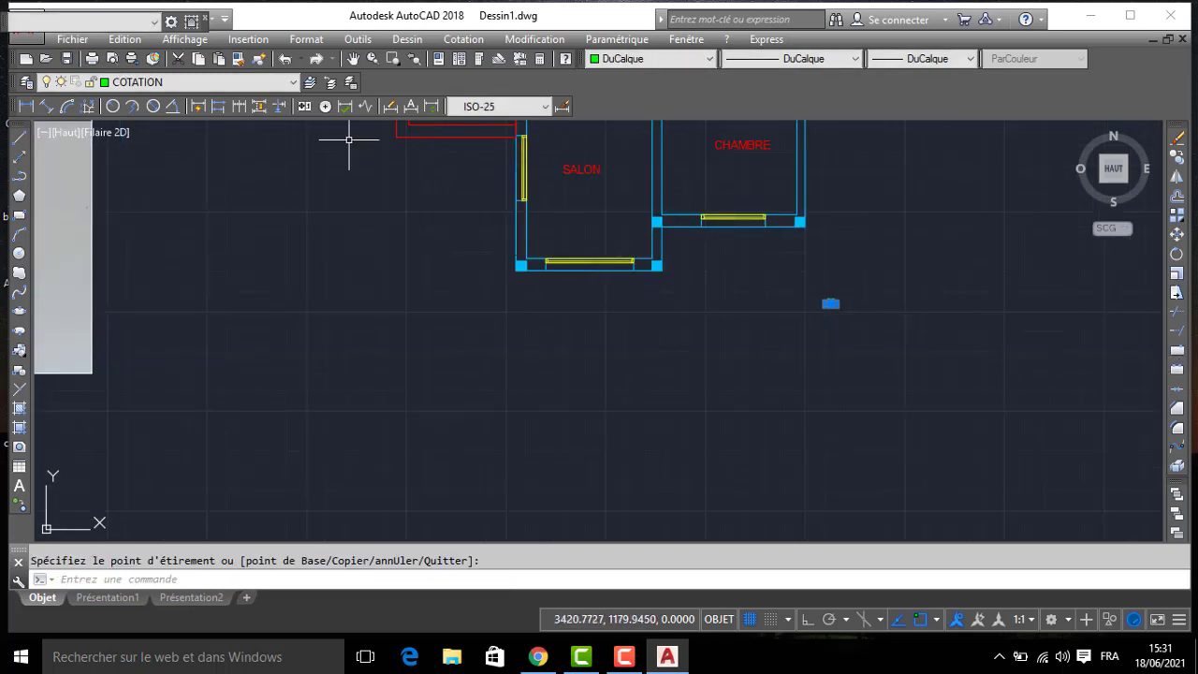
- Continue the lower dimension chain past the CHAMBRE corner and window, then the SALON corners and window
click(240, 108)
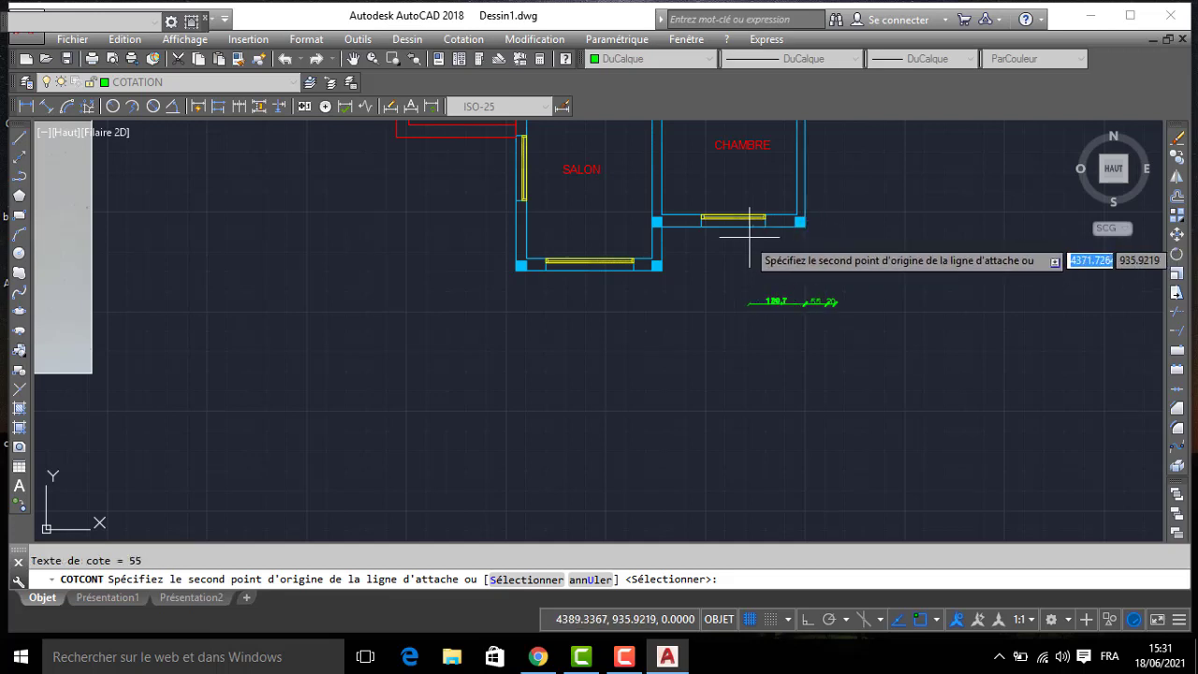
click(704, 239)
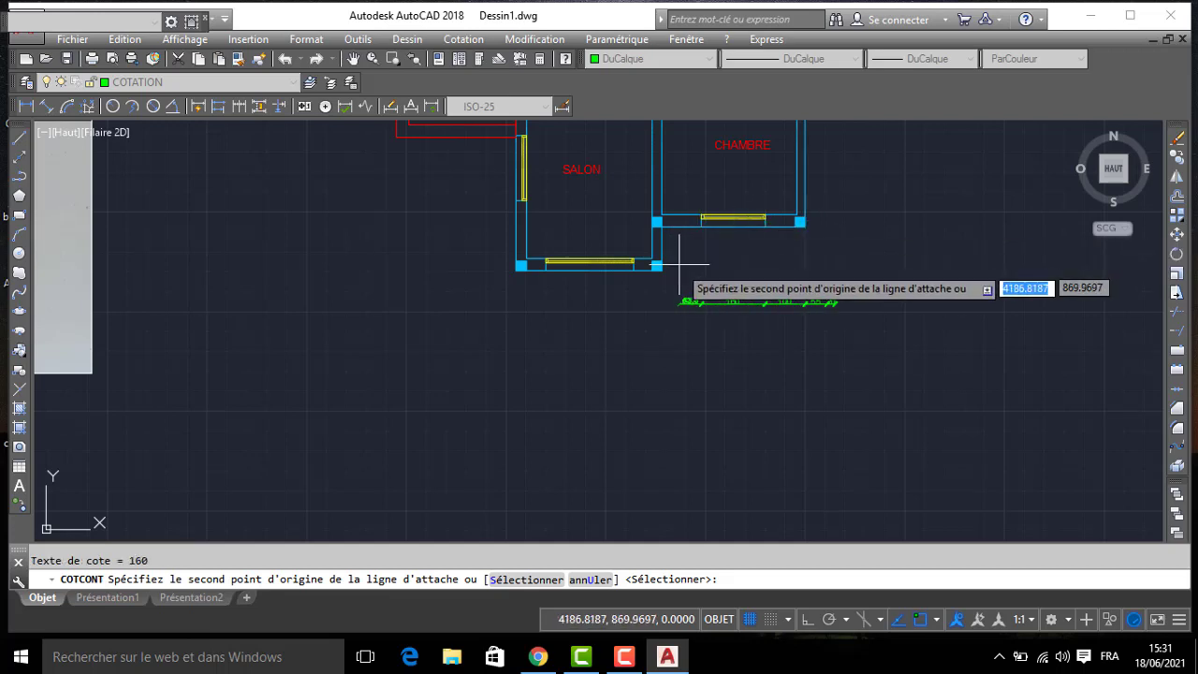
click(633, 265)
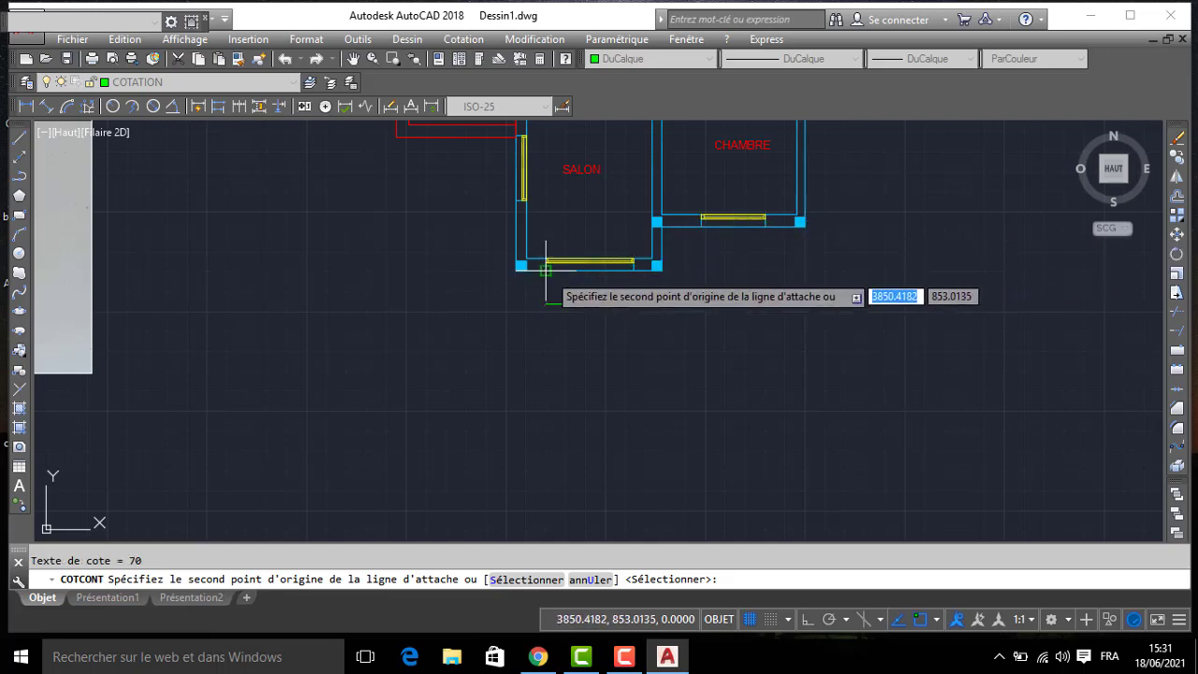
click(546, 270)
click(516, 265)
scroll(402, 235, down, 4)
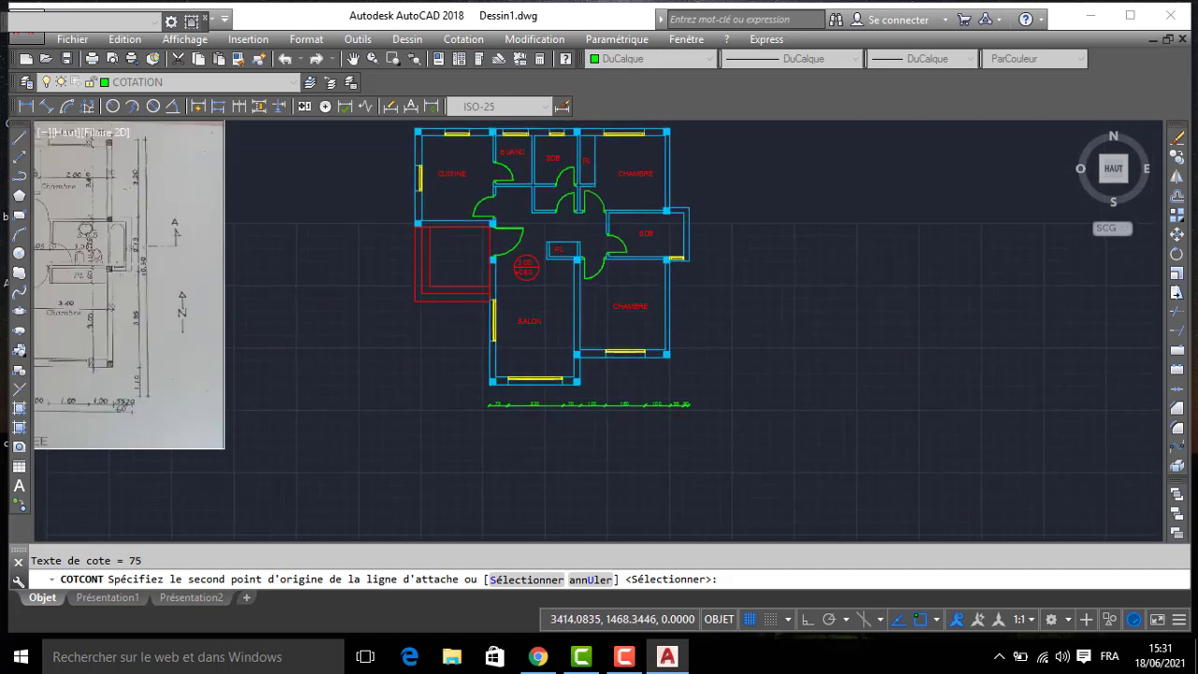
- Extend the lower dimension chain to the outer corner of CUISINE and end the continued dimension
scroll(409, 235, up, 4)
scroll(402, 233, down, 2)
click(411, 203)
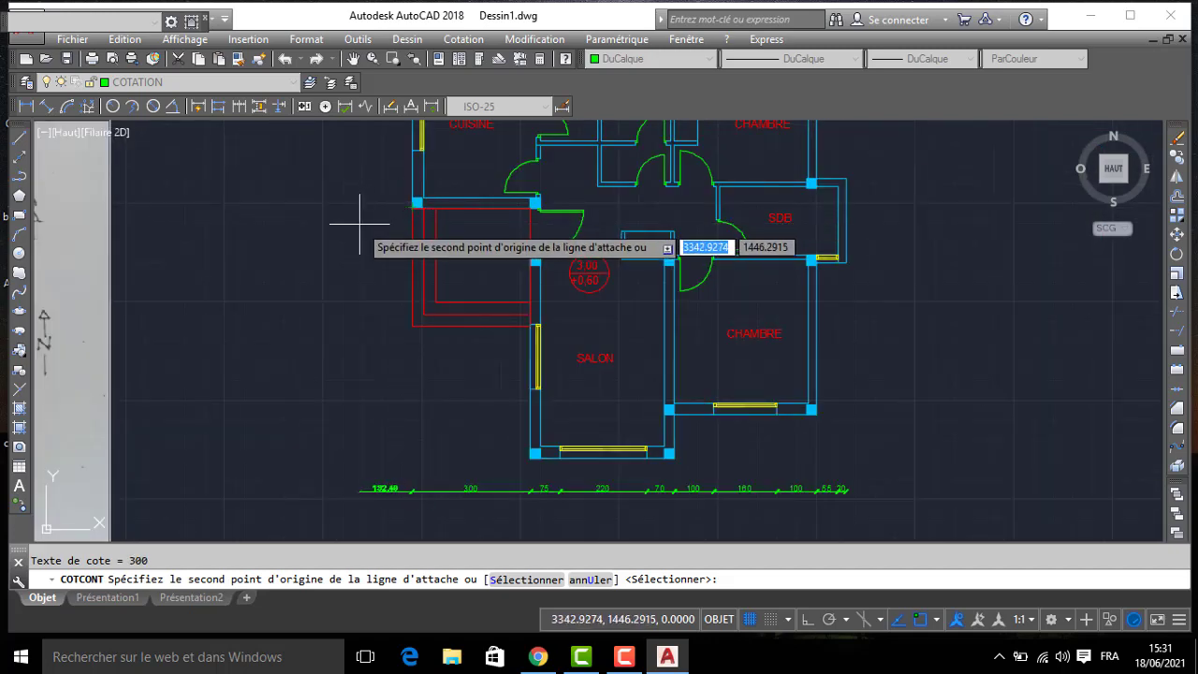
scroll(360, 224, down, 2)
middle_drag(356, 225, 372, 270)
key(Return)
middle_drag(331, 196, 350, 265)
key(Return)
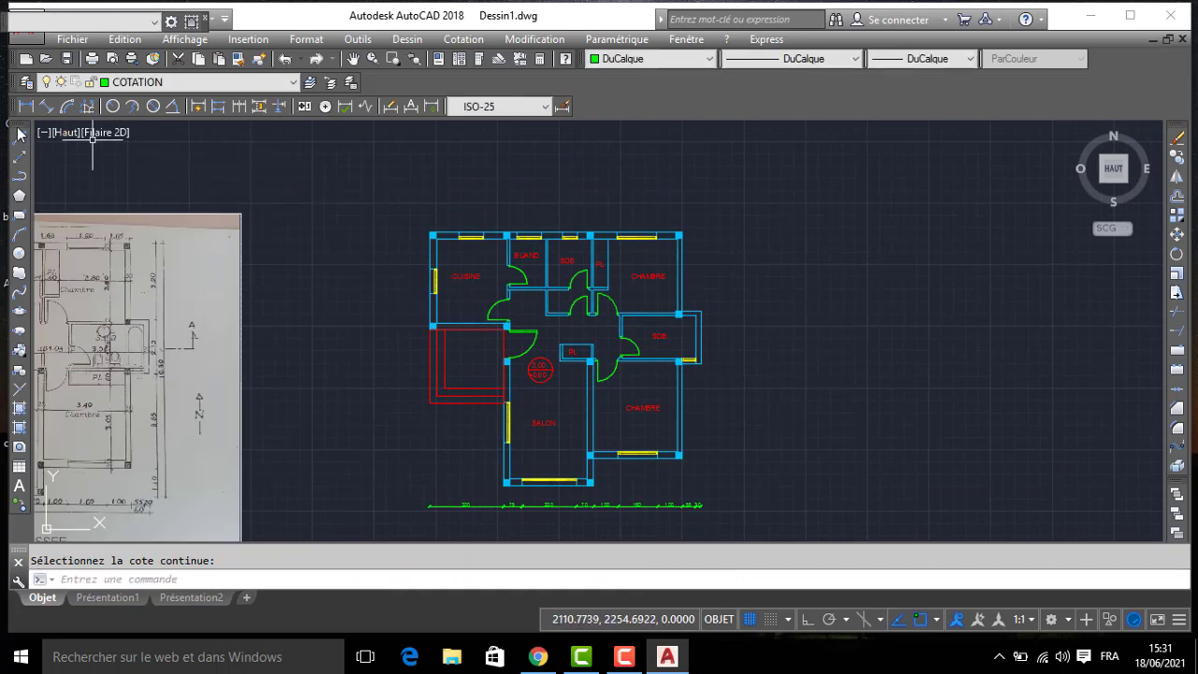
- Add a horizontal linear dimension above the plan from the upper outer corner of CUISINE to the near edge of its window
click(26, 106)
scroll(437, 233, up, 3)
click(441, 228)
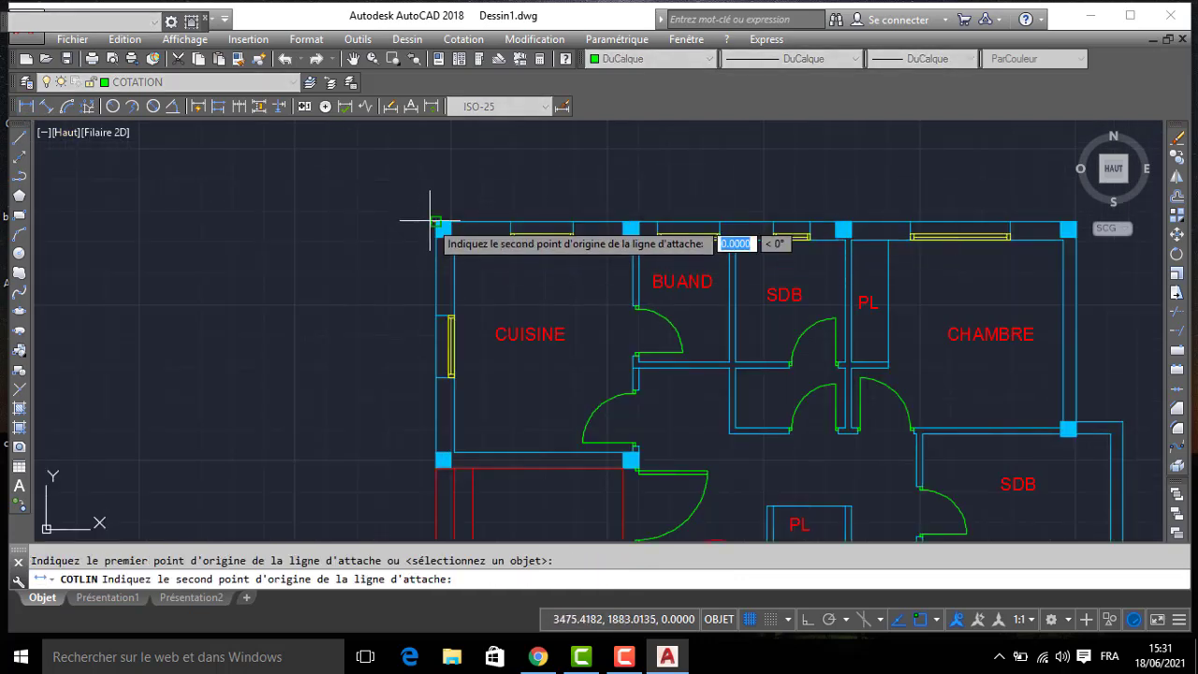
click(514, 224)
click(498, 193)
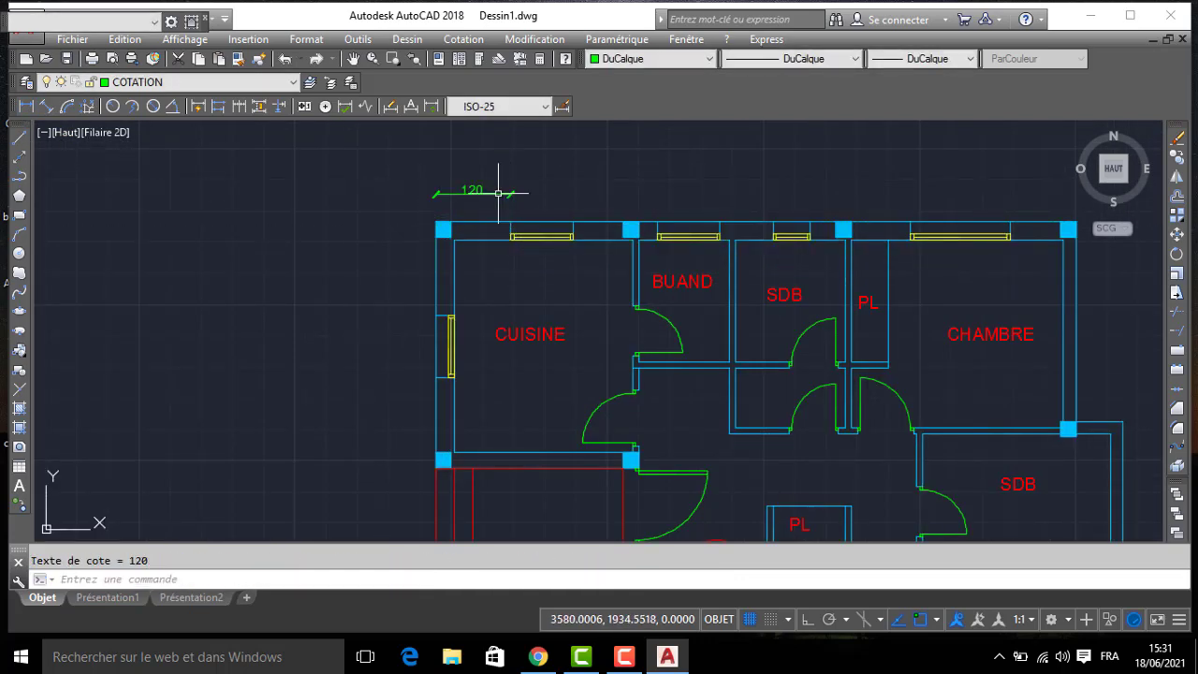
- Continue the dimension chain above the plan across the edges of the CUISINE, BUAND, SDB and CHAMBRE windows
click(237, 108)
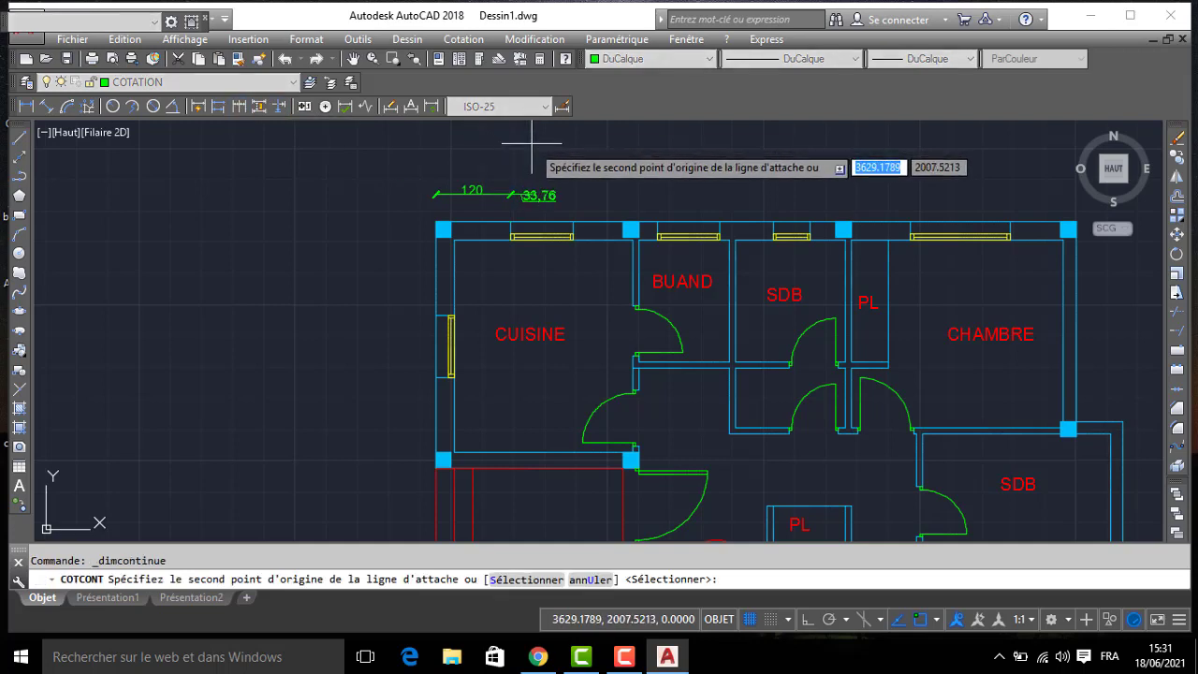
click(573, 227)
click(657, 222)
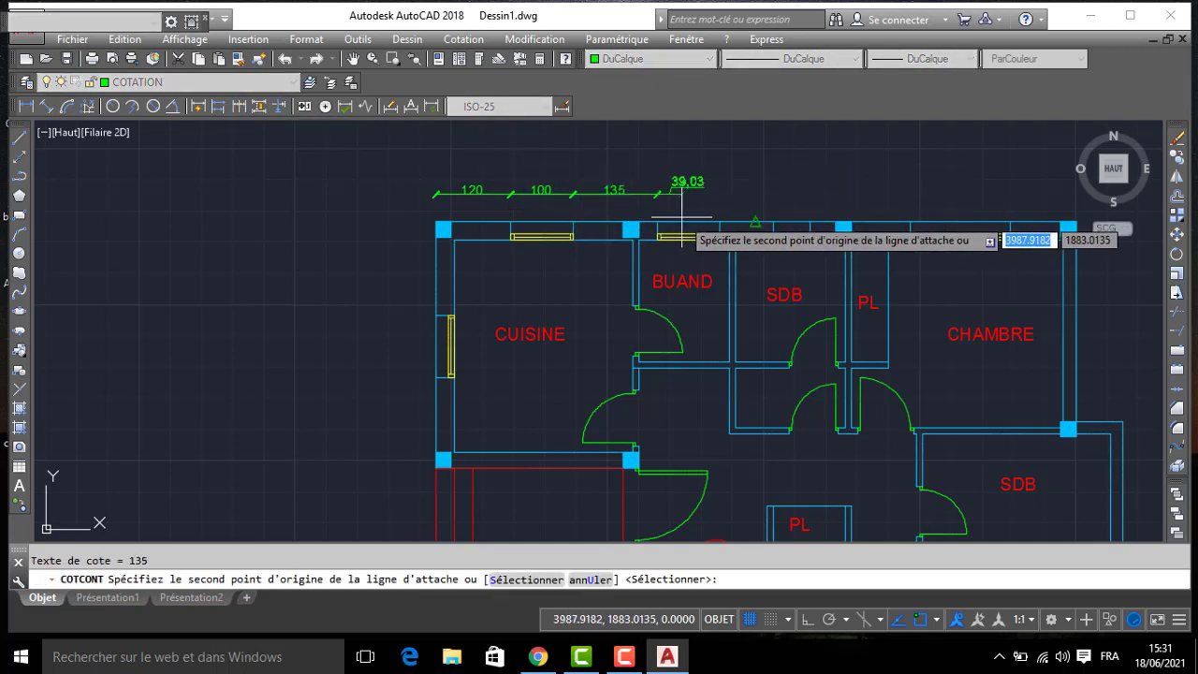
click(721, 228)
click(773, 225)
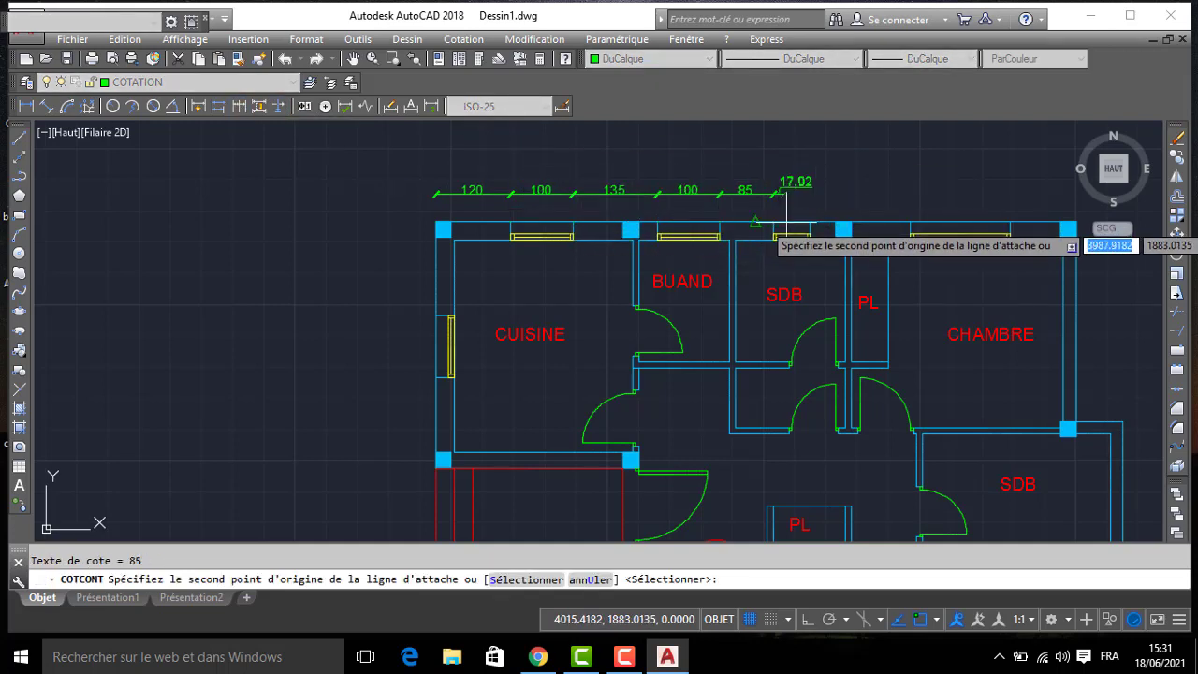
click(909, 225)
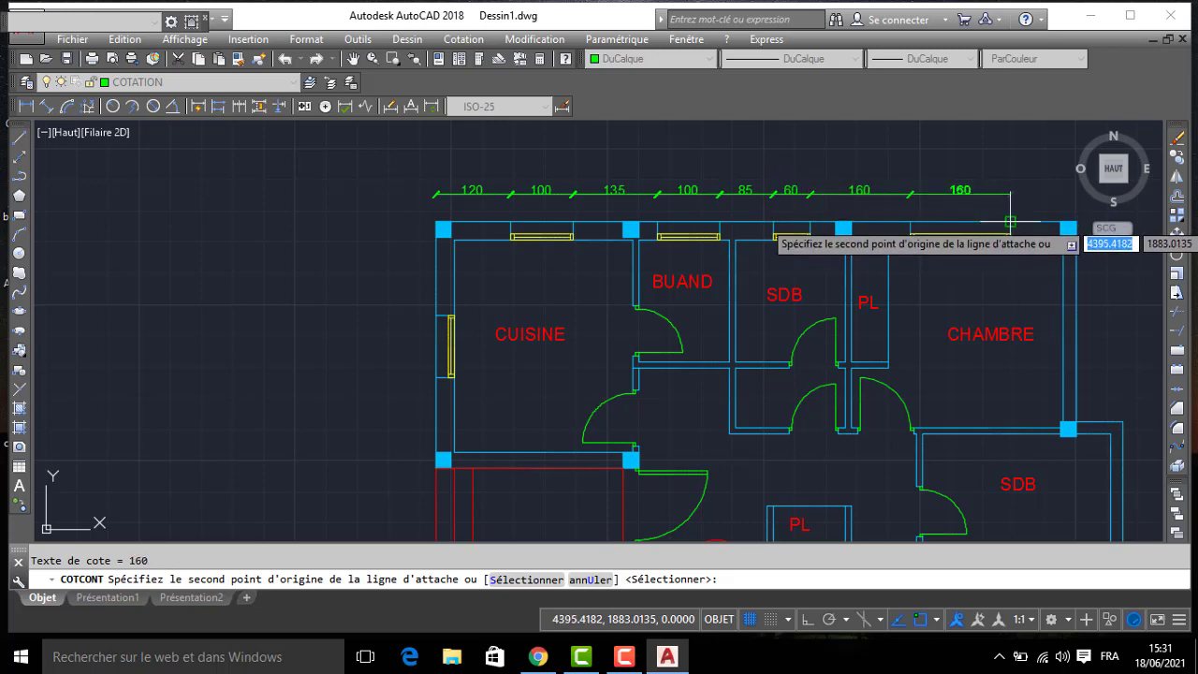
click(1011, 225)
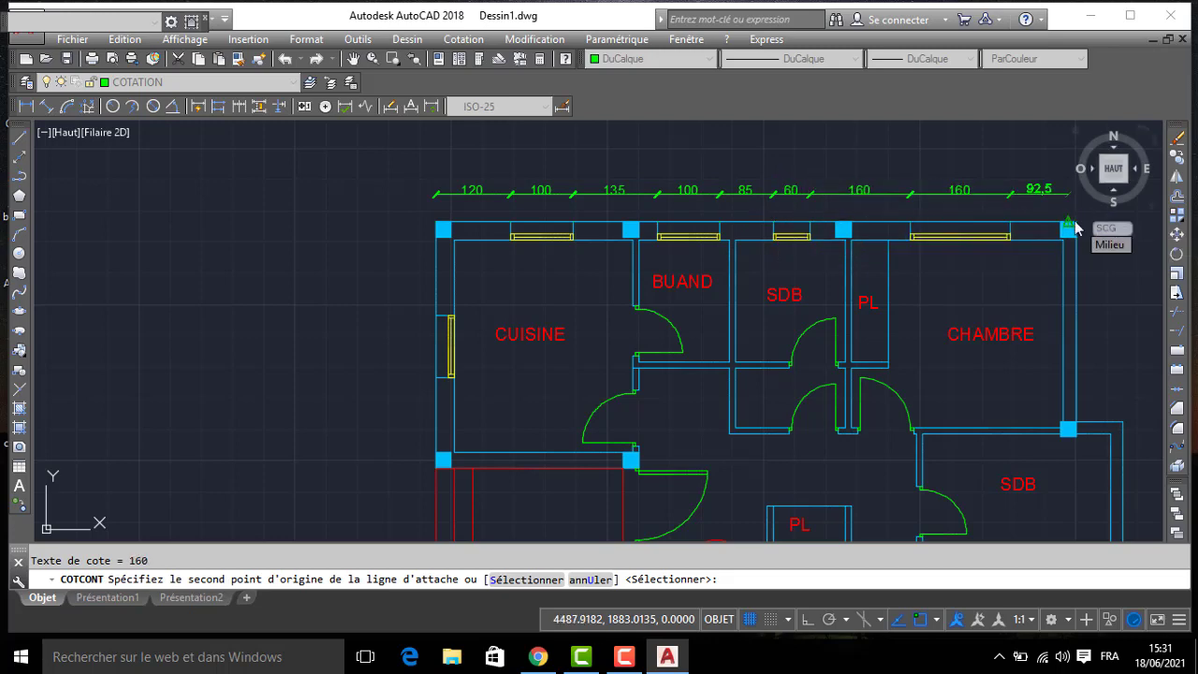
- Extend the upper dimension chain to the outer CHAMBRE corner and on to the outer edge of the projecting SDB
middle_drag(948, 225, 770, 211)
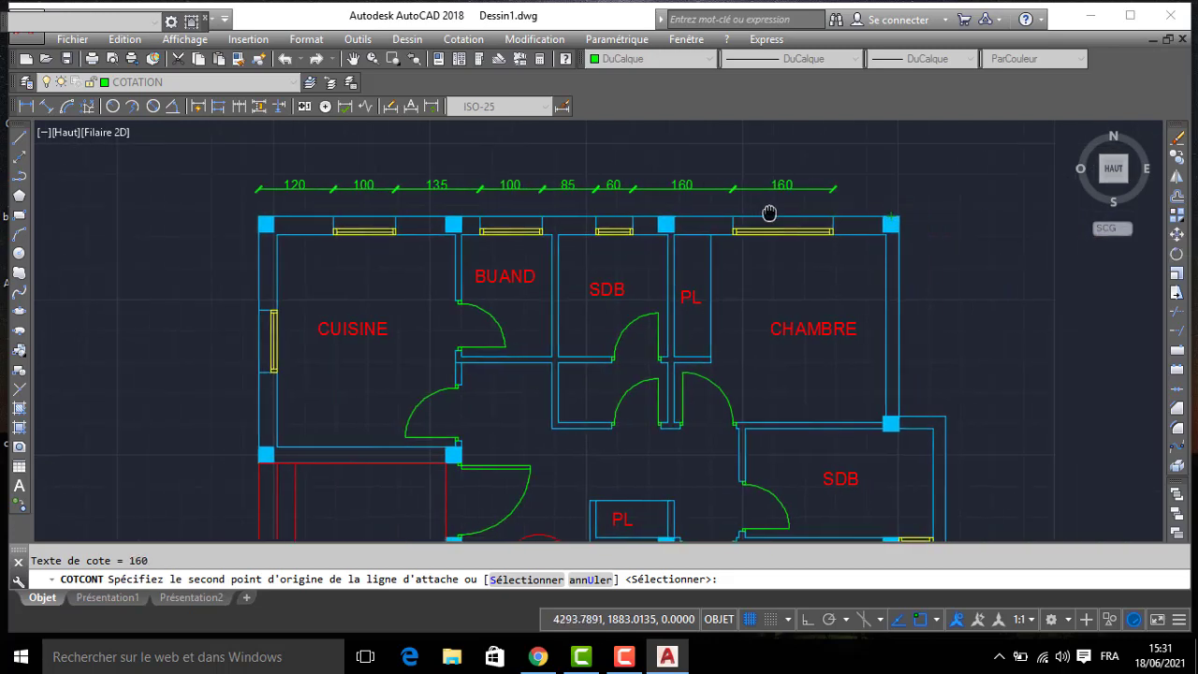
click(895, 216)
key(Return)
key(Return)
key(Return)
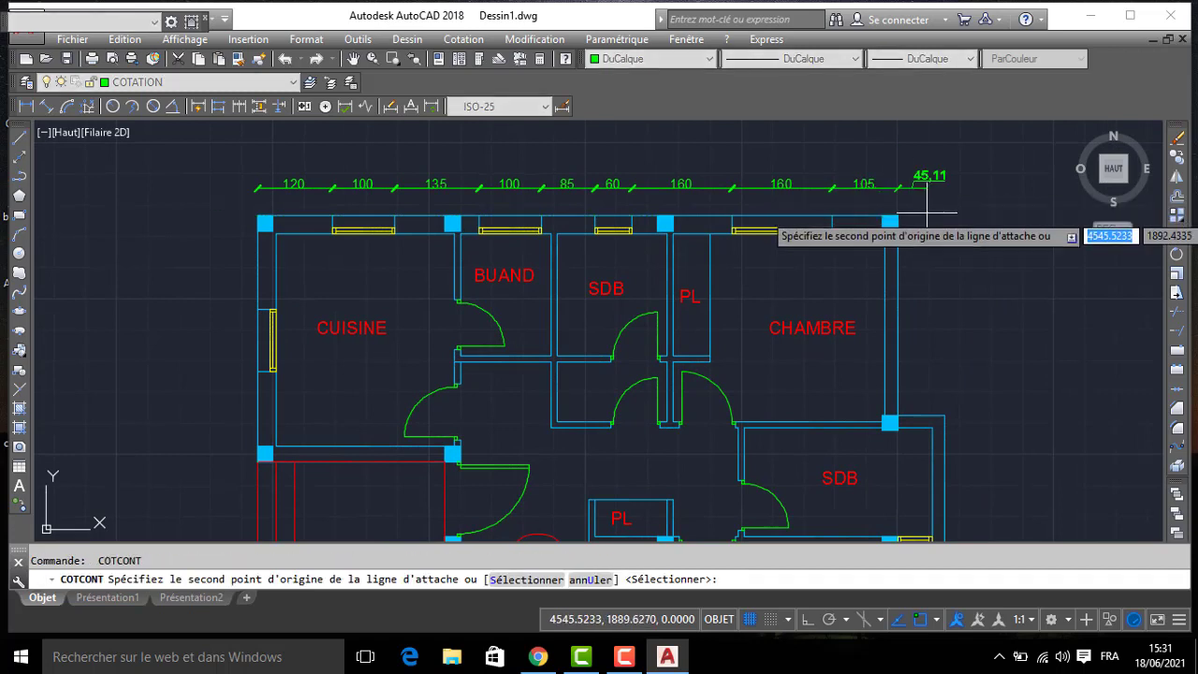
click(944, 416)
key(Return)
scroll(436, 170, down, 2)
middle_drag(344, 185, 348, 217)
key(Return)
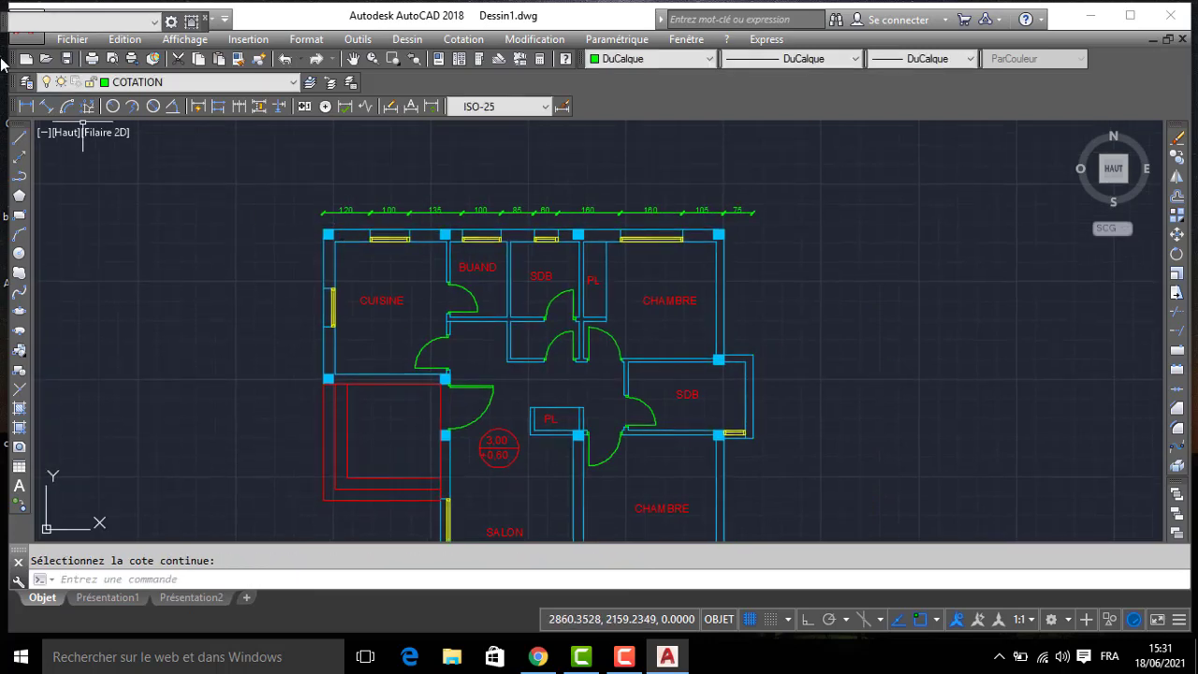
- Add an overall horizontal dimension above the chain, from the outer CUISINE corner to the outer CHAMBRE corner
click(25, 106)
click(327, 233)
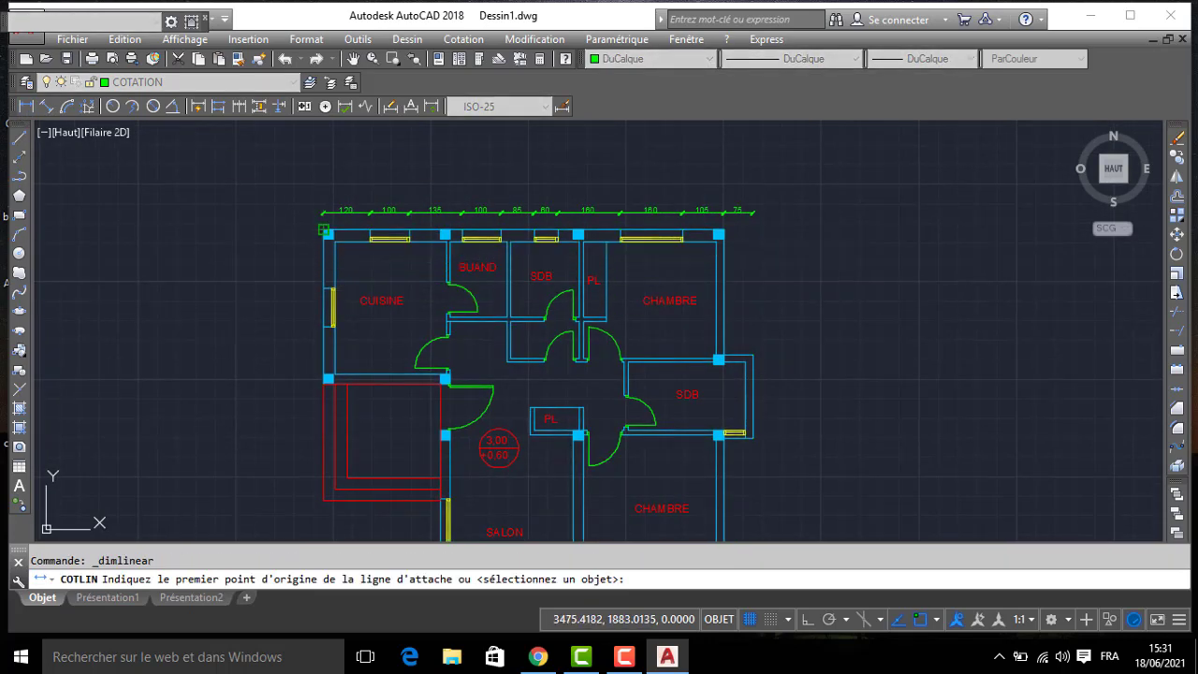
click(718, 233)
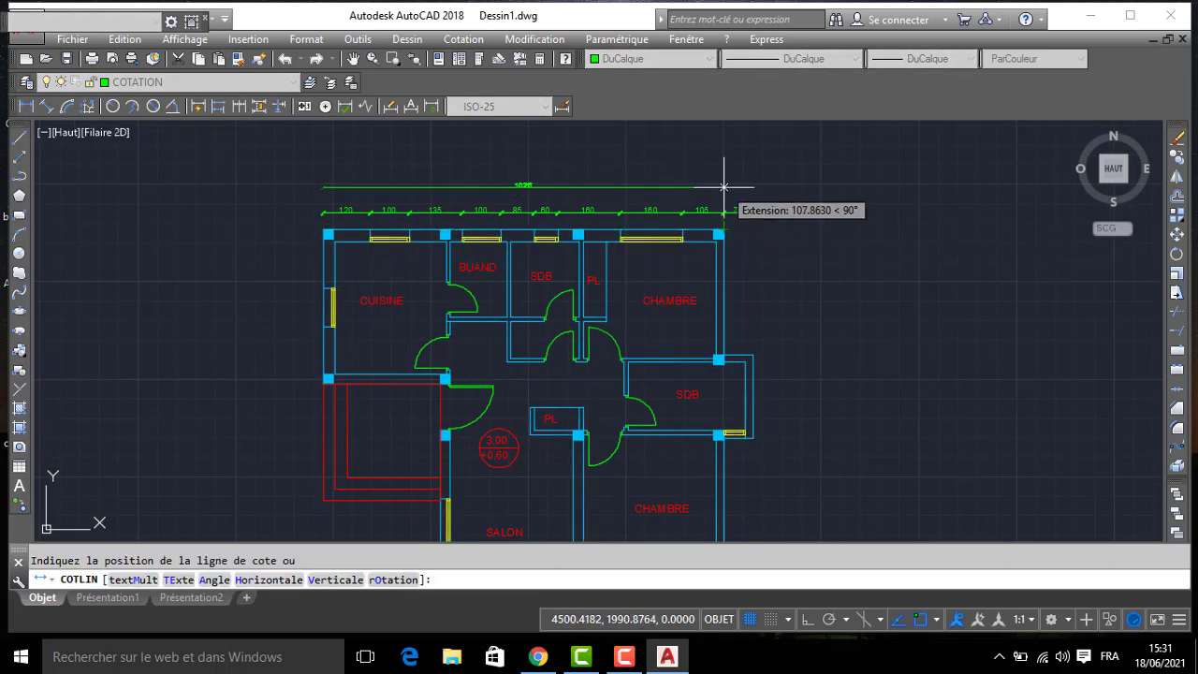
click(722, 188)
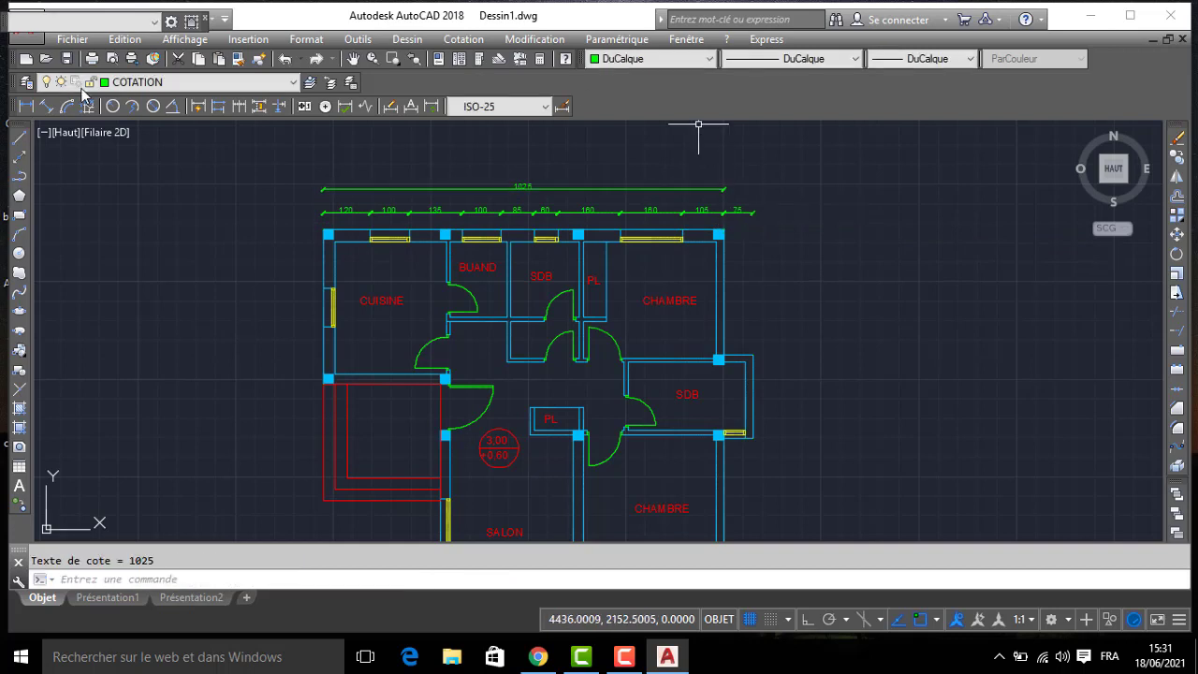
- Continue the overall upper dimension to the outer corner of the projecting SDB
click(260, 106)
click(752, 356)
key(Return)
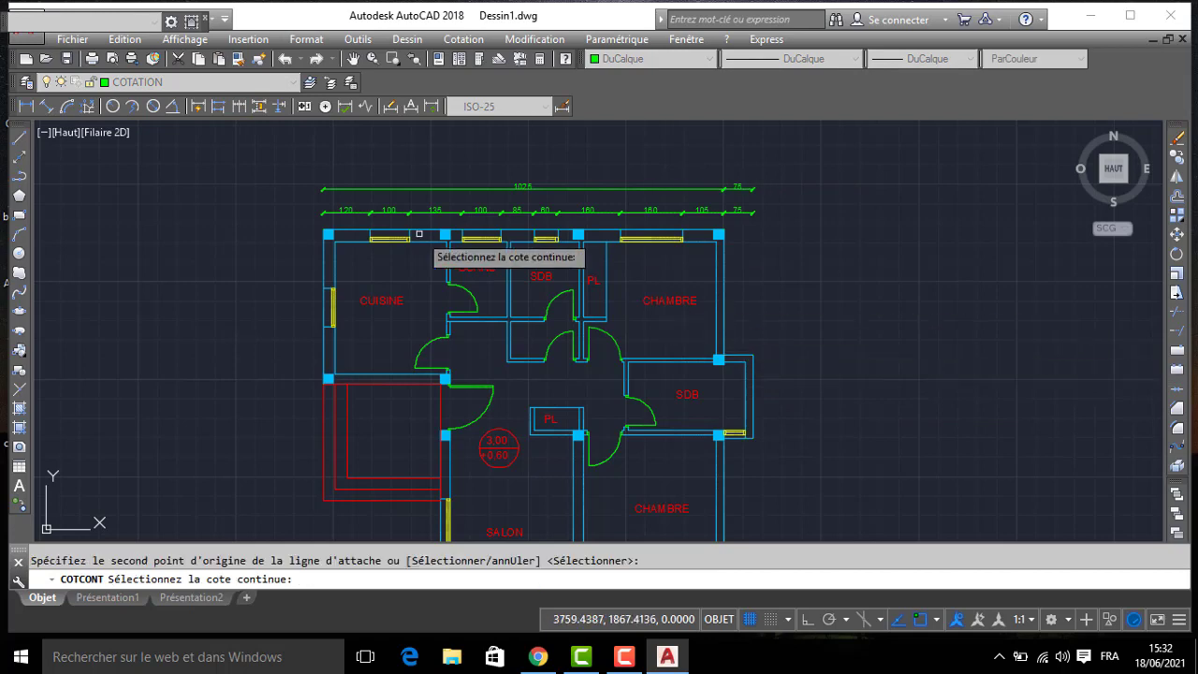
key(Return)
- Add a vertical linear dimension beside CUISINE from its upper outer corner to the near edge of its side window
click(26, 107)
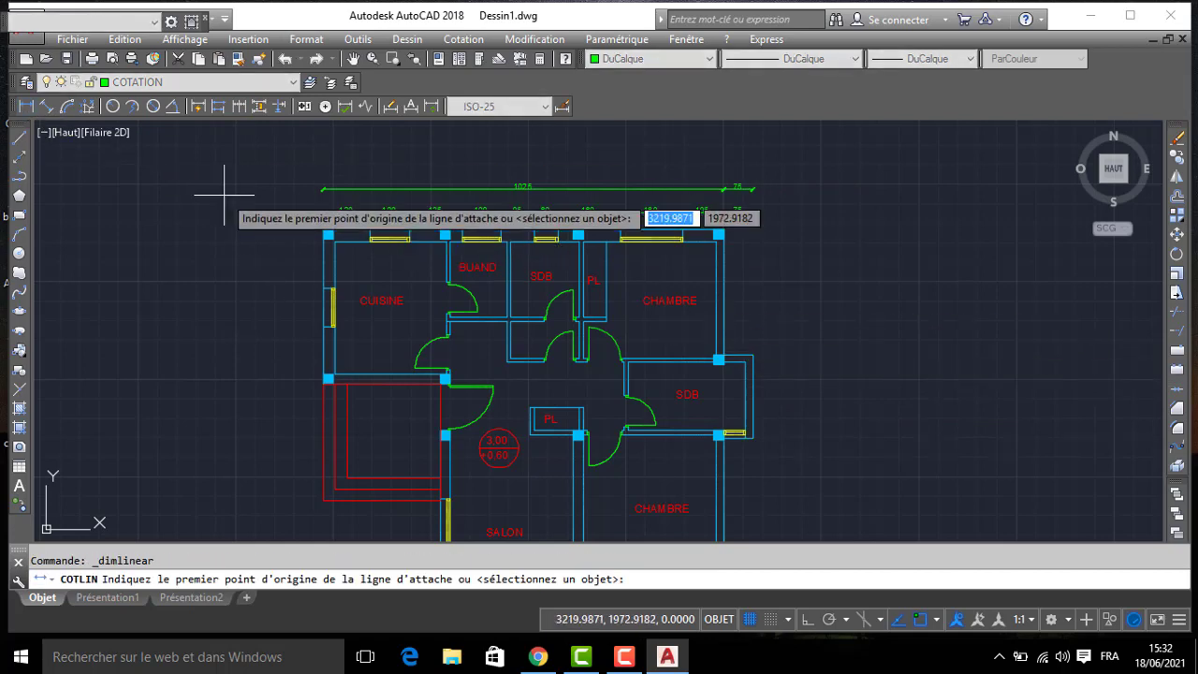
scroll(280, 206, up, 2)
click(357, 247)
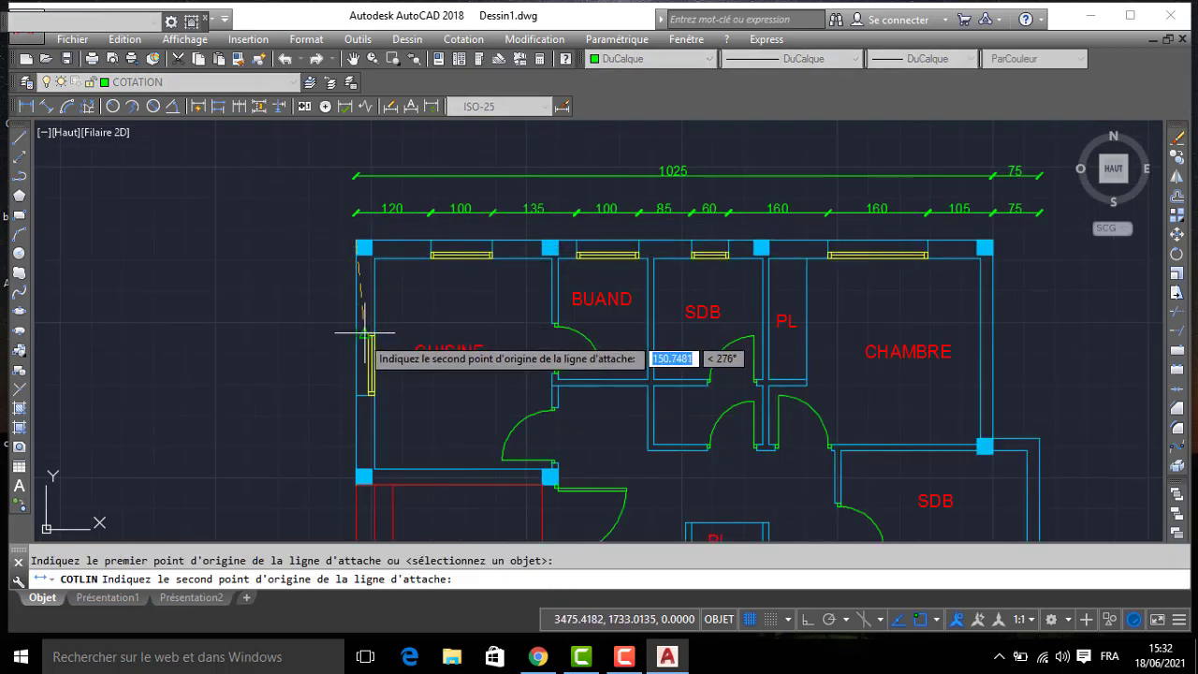
click(352, 335)
click(319, 300)
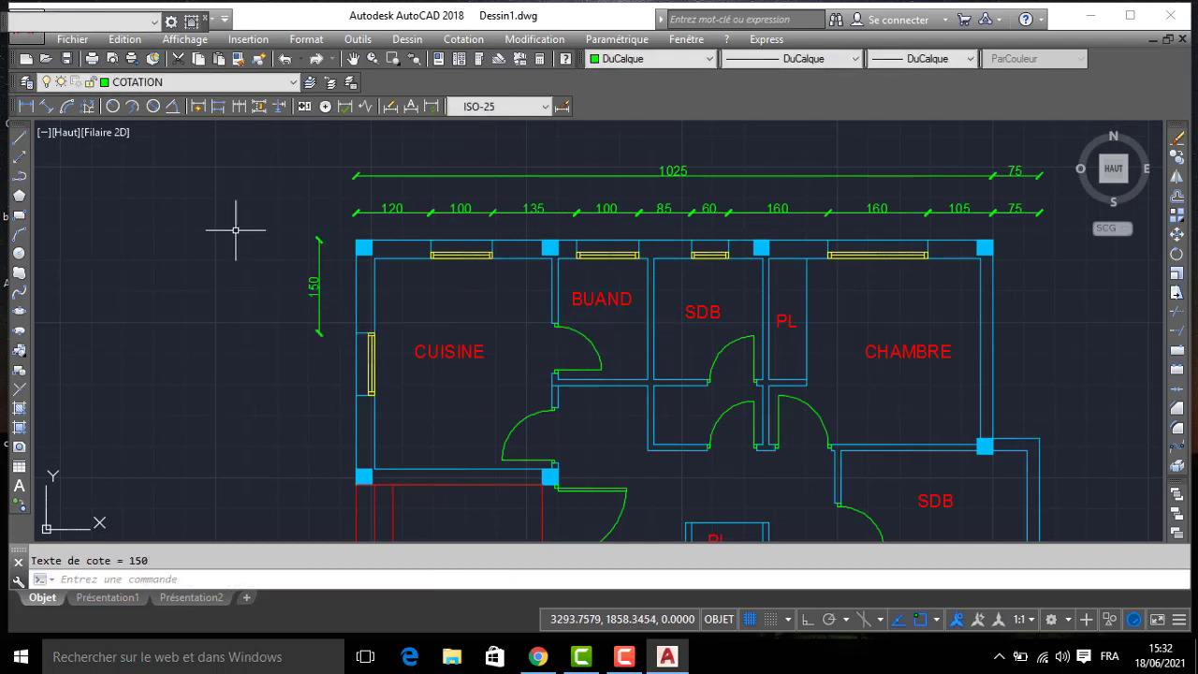
- Continue the vertical dimension chain to the far edge of the CUISINE side window and its lower outer corner
click(240, 107)
click(353, 393)
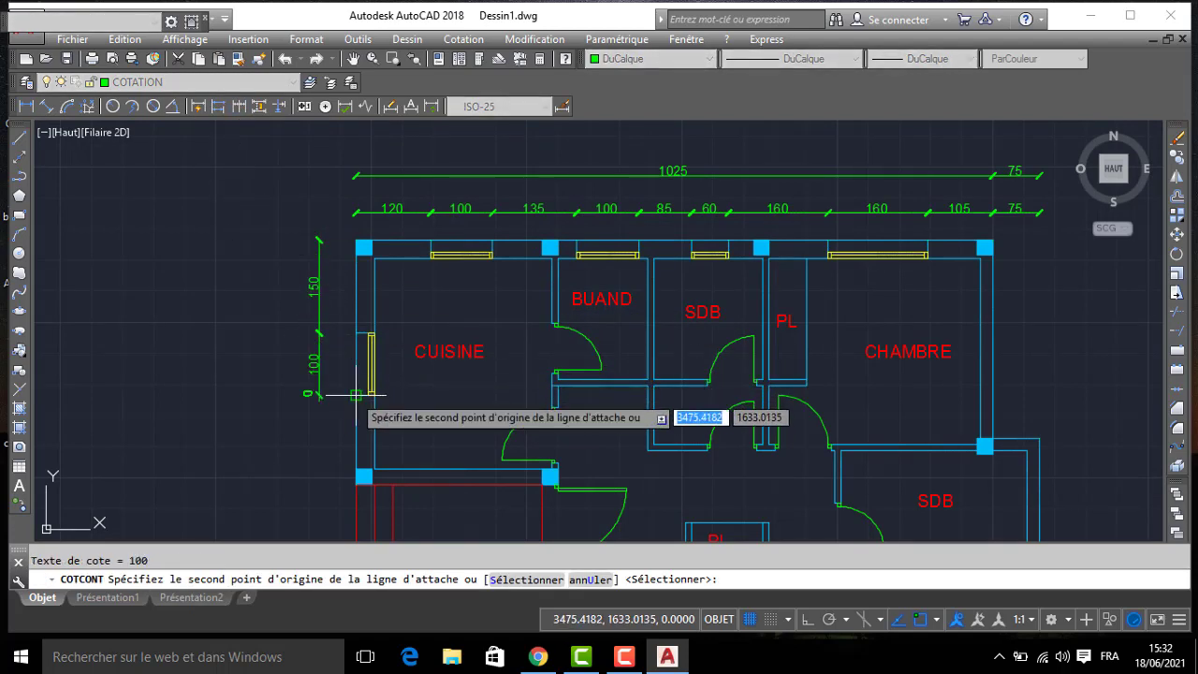
click(356, 481)
middle_drag(445, 515, 415, 249)
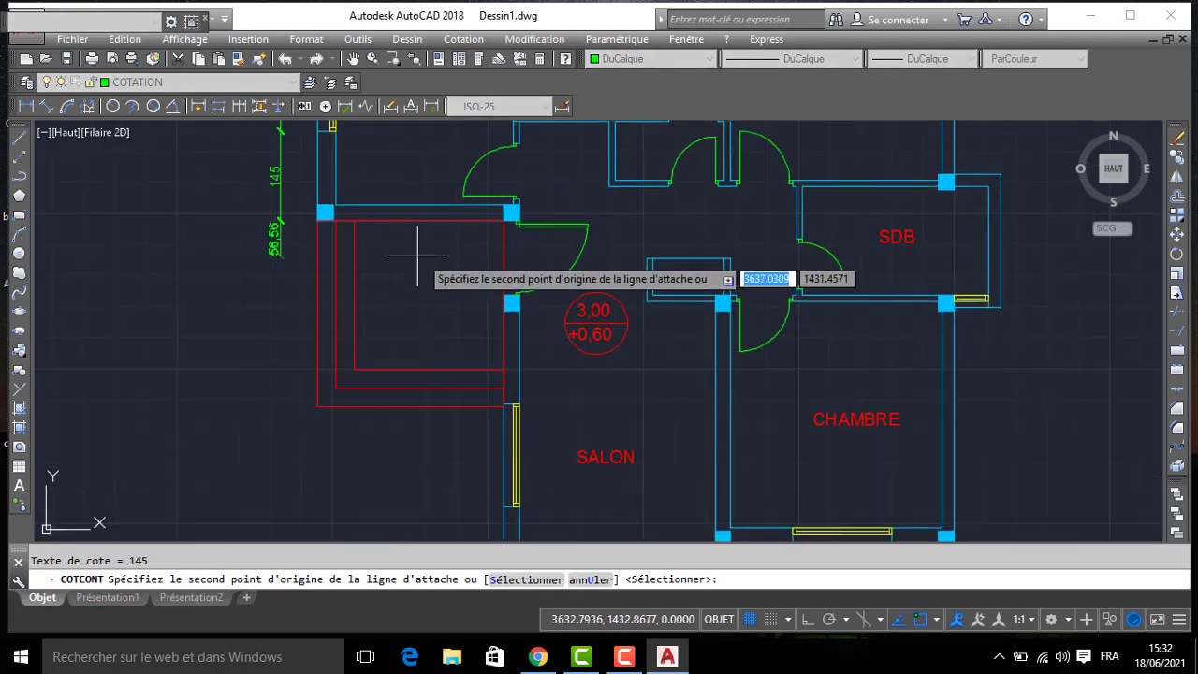
click(481, 306)
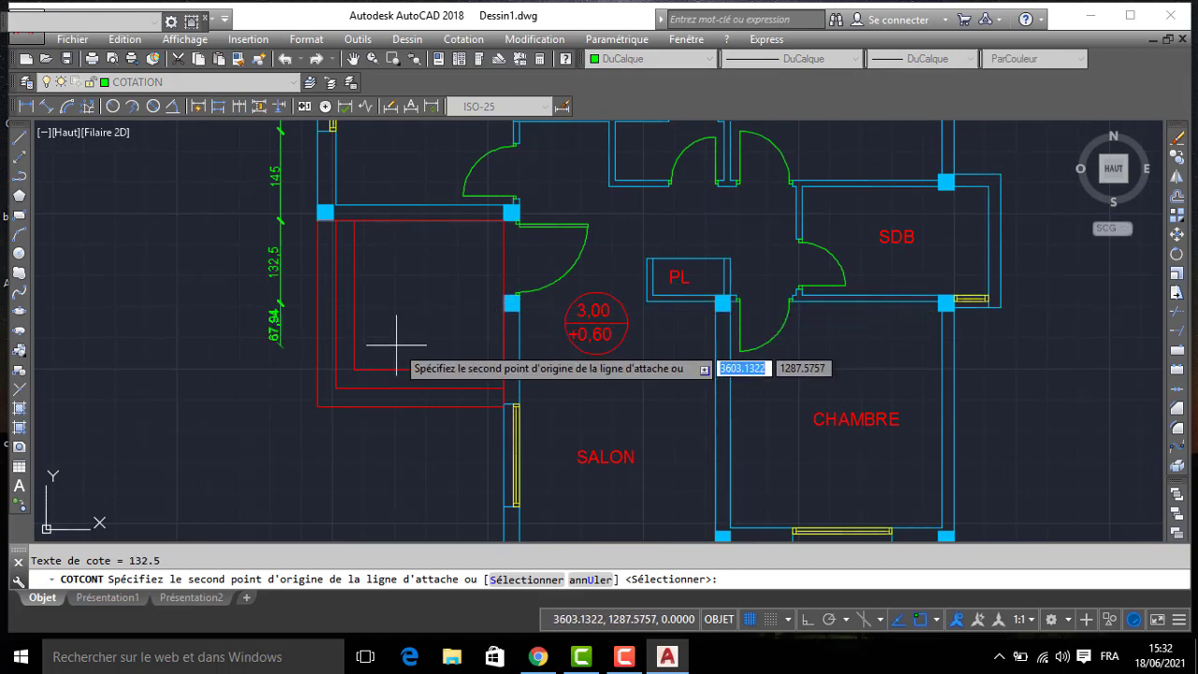
text(u)
key(Return)
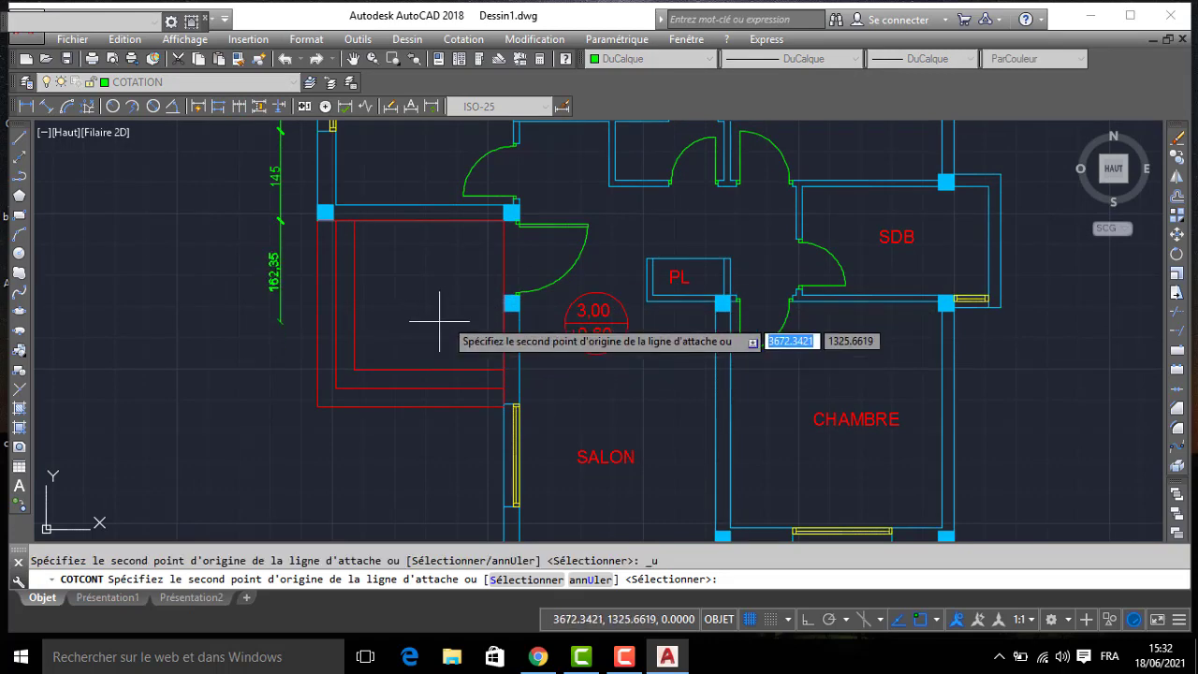
- Continue the outer vertical dimension chain past the entrance to both edges of the SALON side window and the SALON's lower outer corner
click(493, 296)
scroll(486, 391, up, 5)
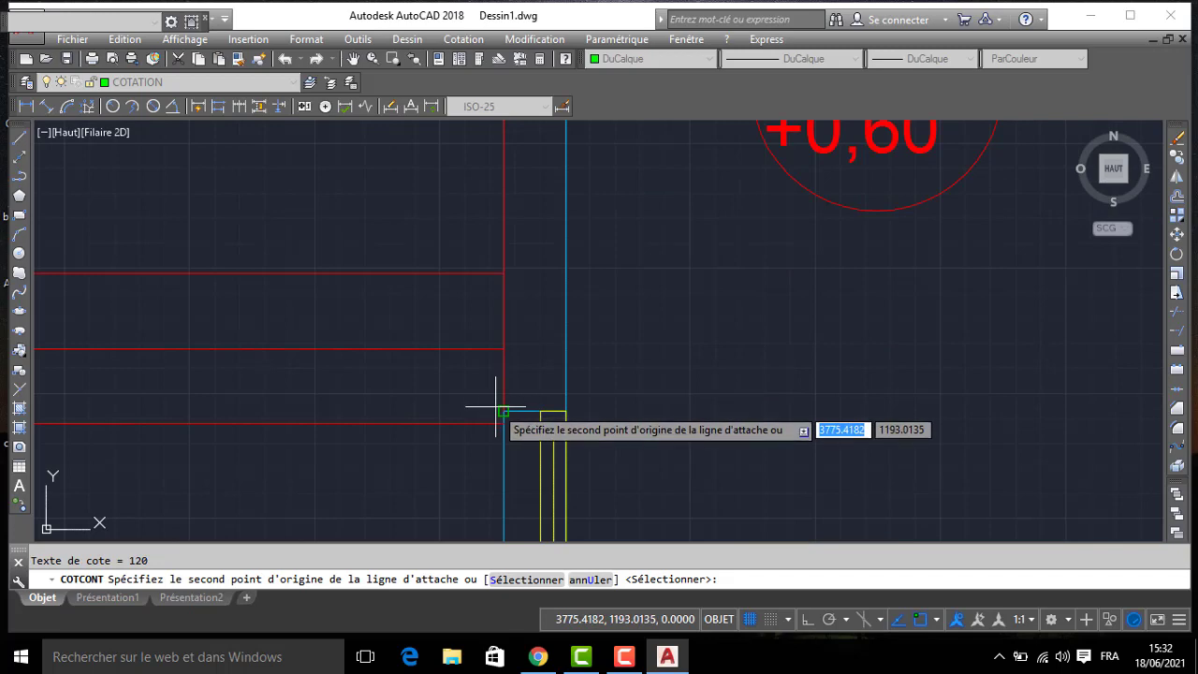
scroll(493, 409, down, 5)
click(465, 300)
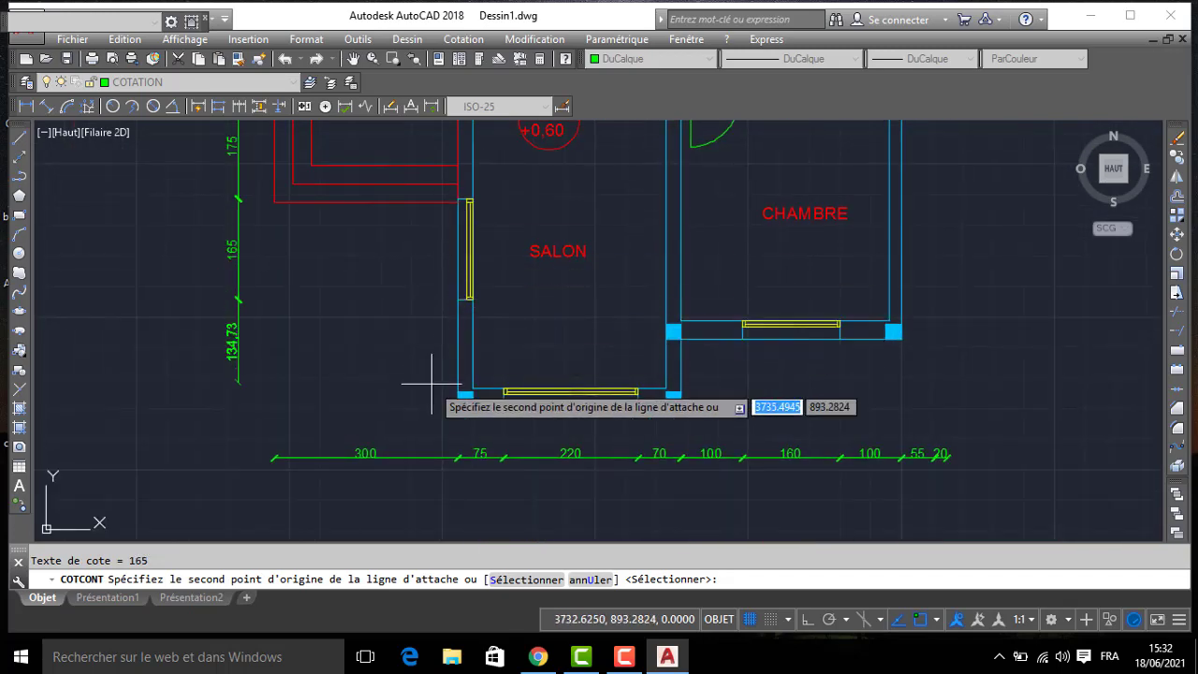
click(447, 402)
key(Return)
key(Return)
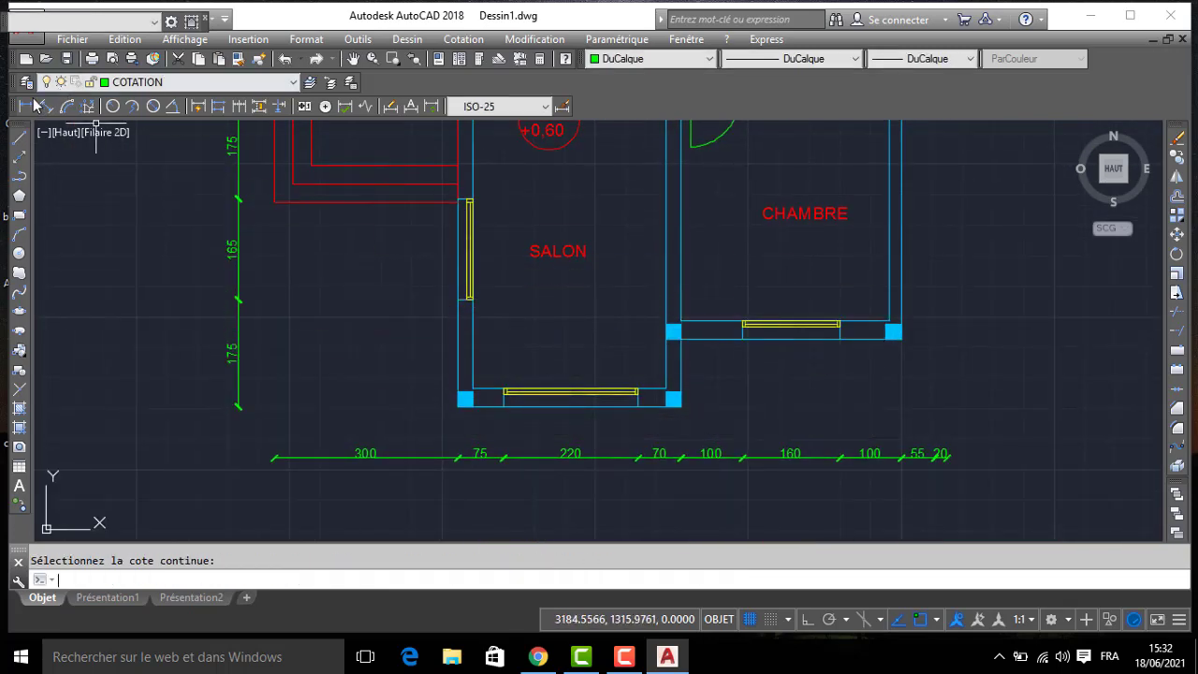
- Add a vertical linear dimension beyond the CHAMBRE side, from the SALON's lower corner up to the lower CHAMBRE wall line
click(27, 107)
click(680, 405)
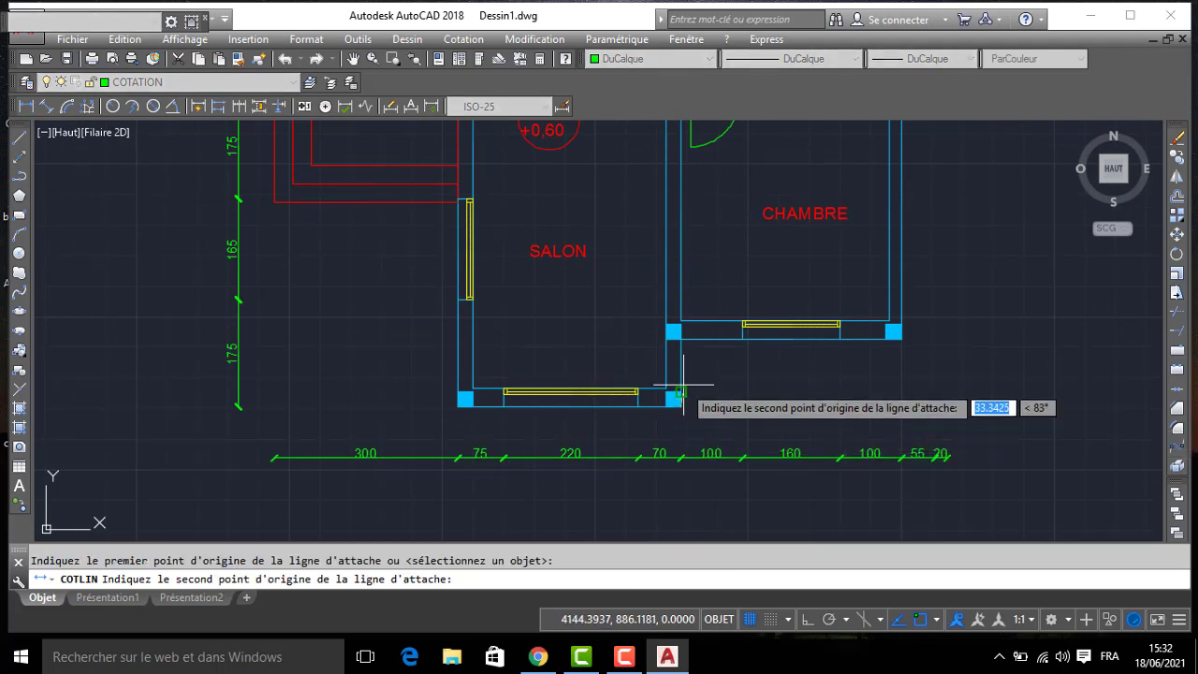
click(679, 339)
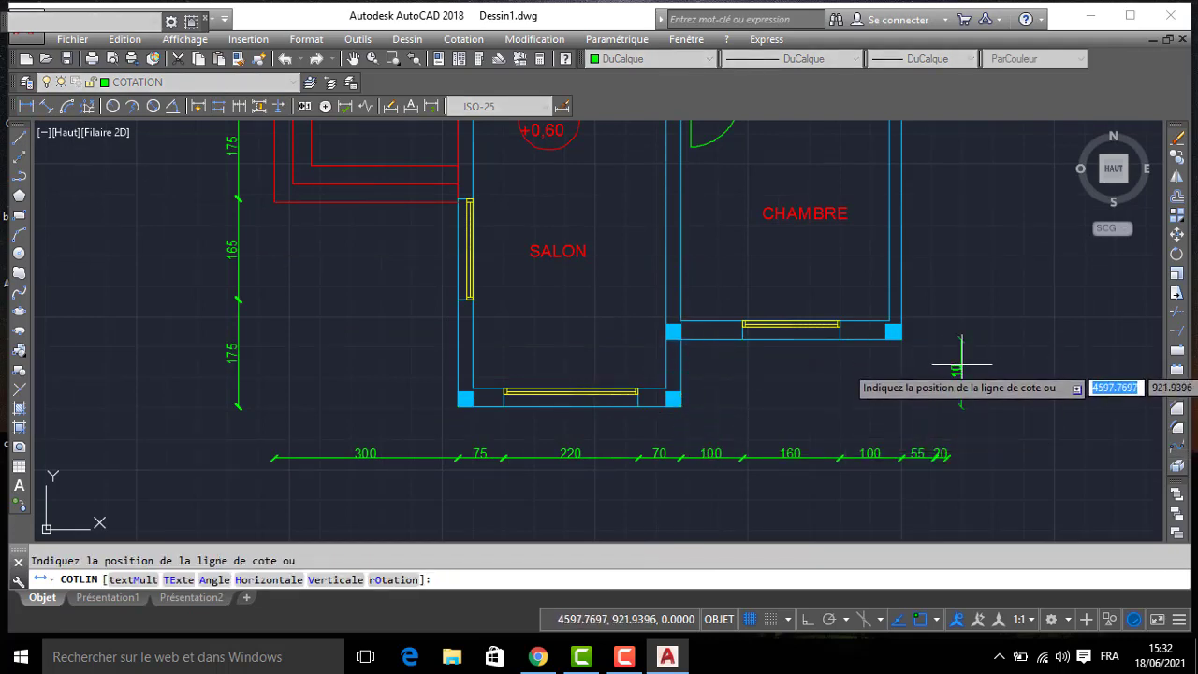
click(974, 367)
- Continue that vertical dimension to the lower and upper outer corners of the projecting SDB and the upper CHAMBRE corner
scroll(833, 363, down, 4)
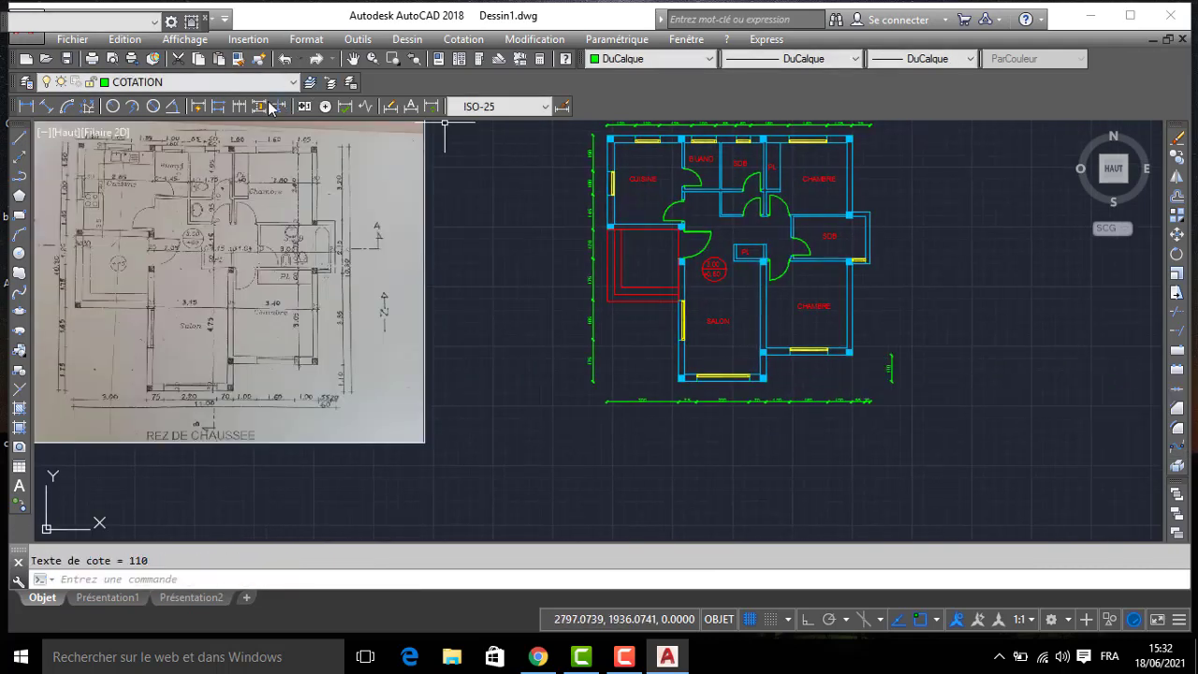
click(241, 109)
scroll(847, 309, up, 2)
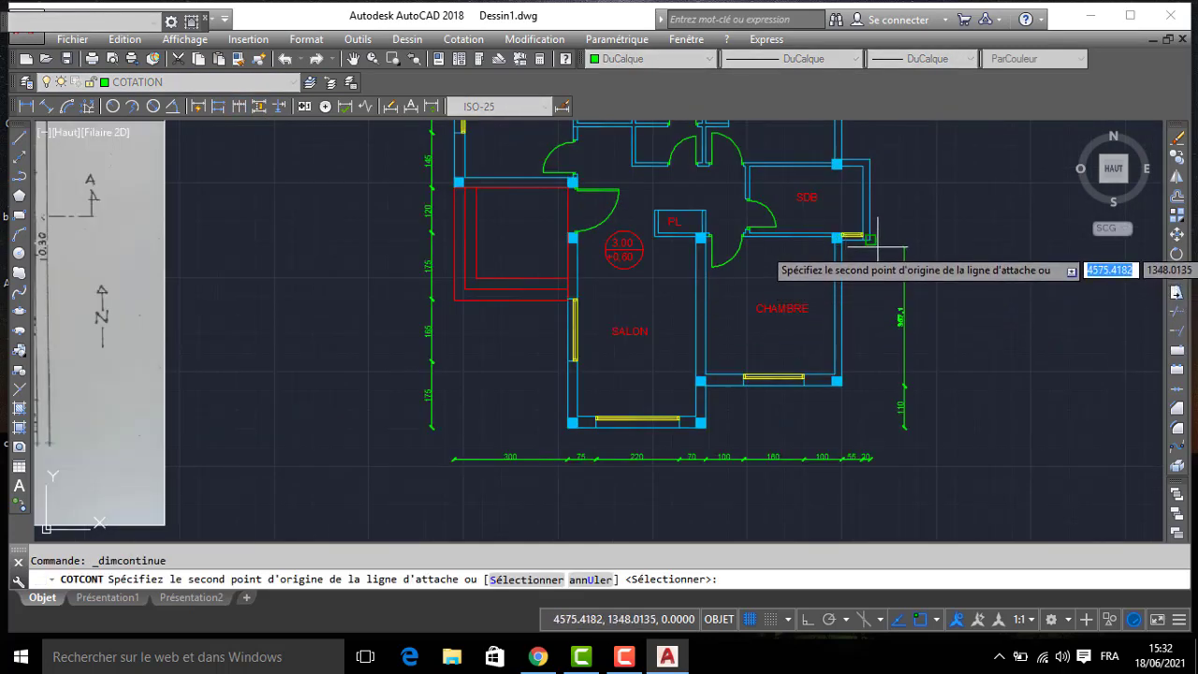
click(871, 240)
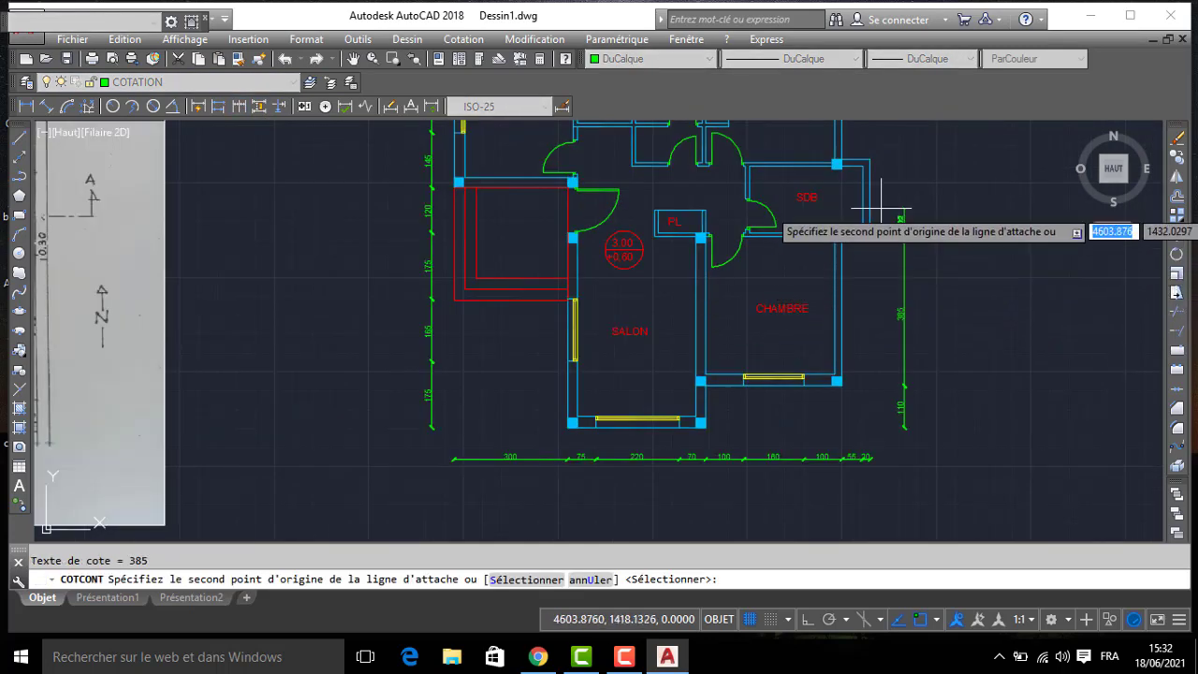
click(870, 159)
middle_drag(871, 159, 857, 399)
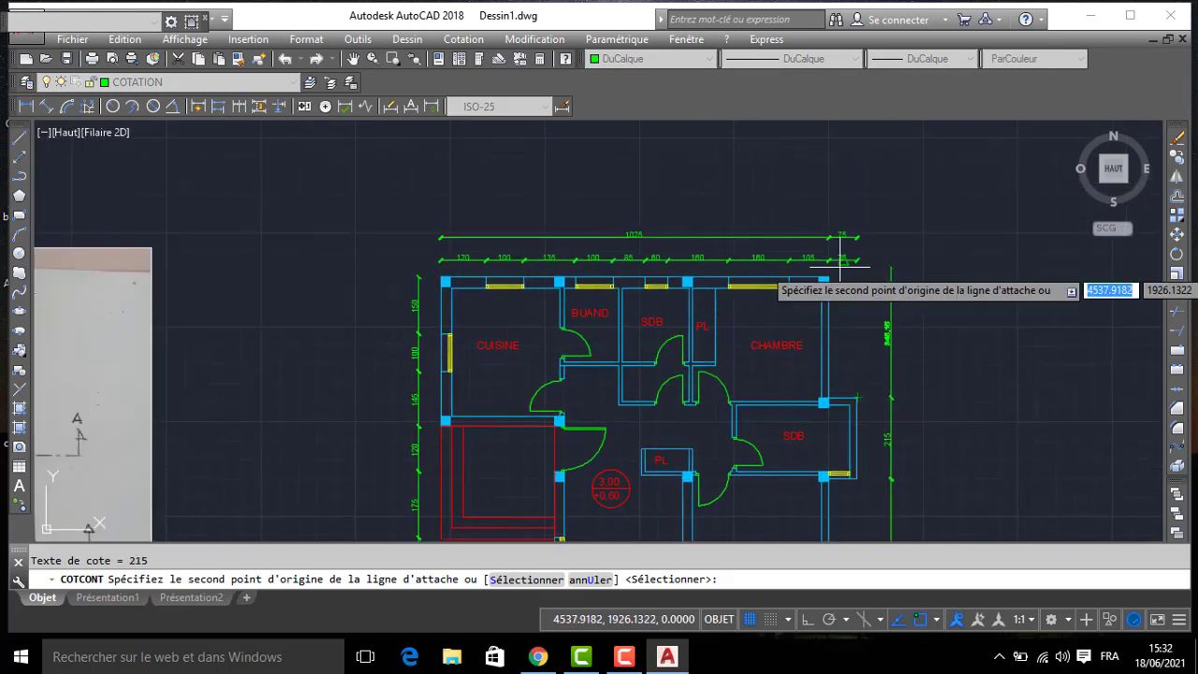
key(Return)
middle_drag(934, 463, 831, 247)
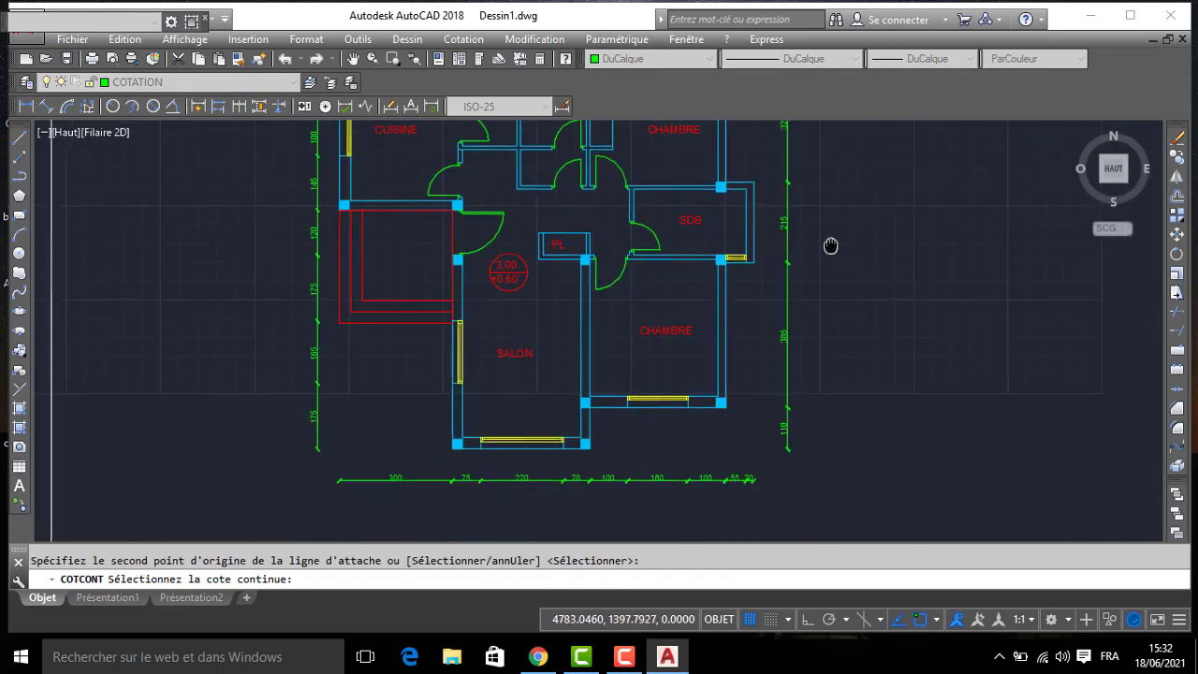
key(Return)
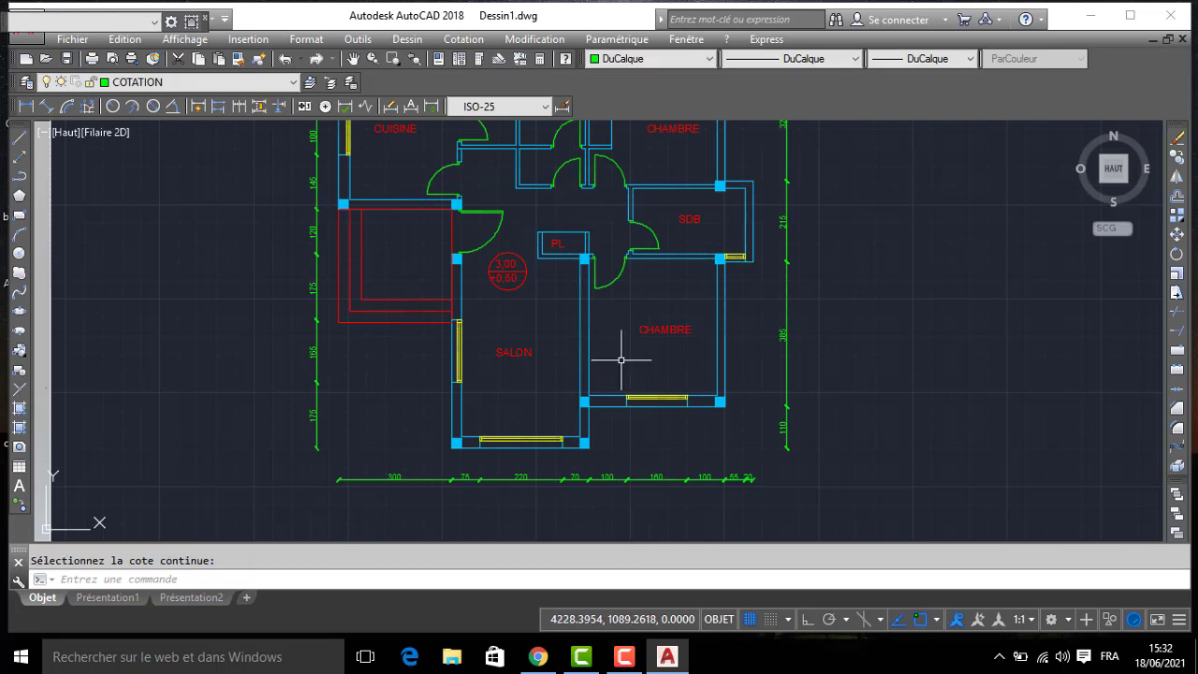
- Add a vertical dimension outside the CUISINE-side chain, from the CUISINE's upper outer corner to its lower outer corner
click(27, 109)
middle_drag(239, 210, 314, 316)
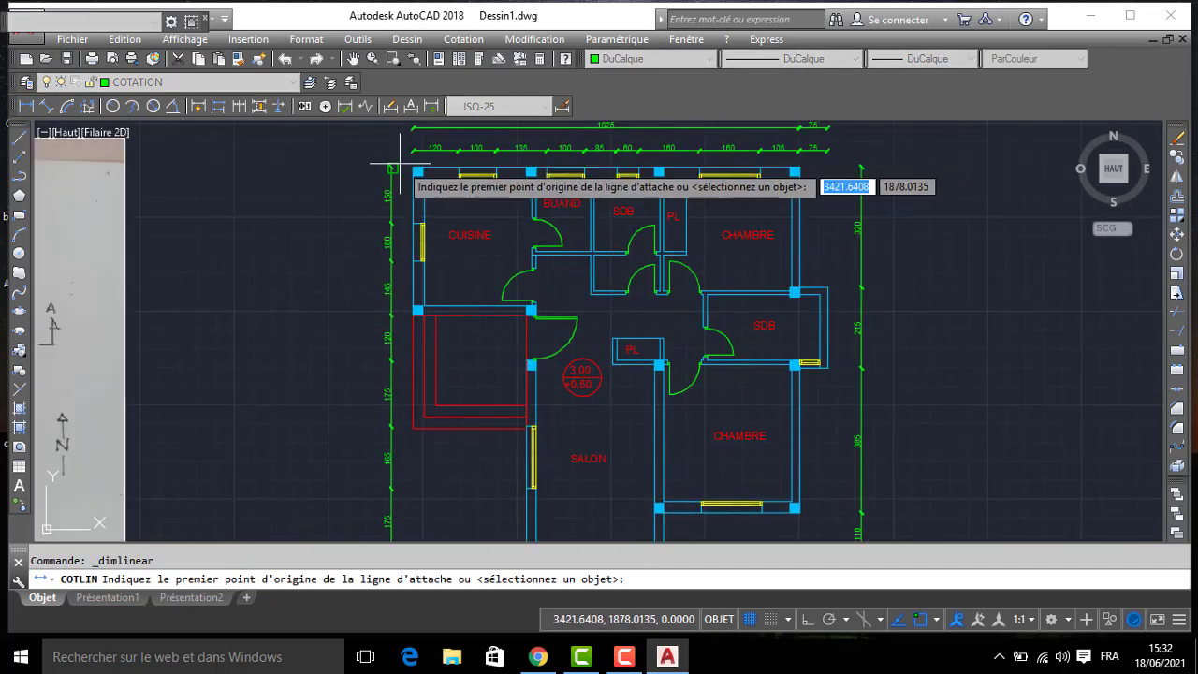
click(413, 169)
click(413, 315)
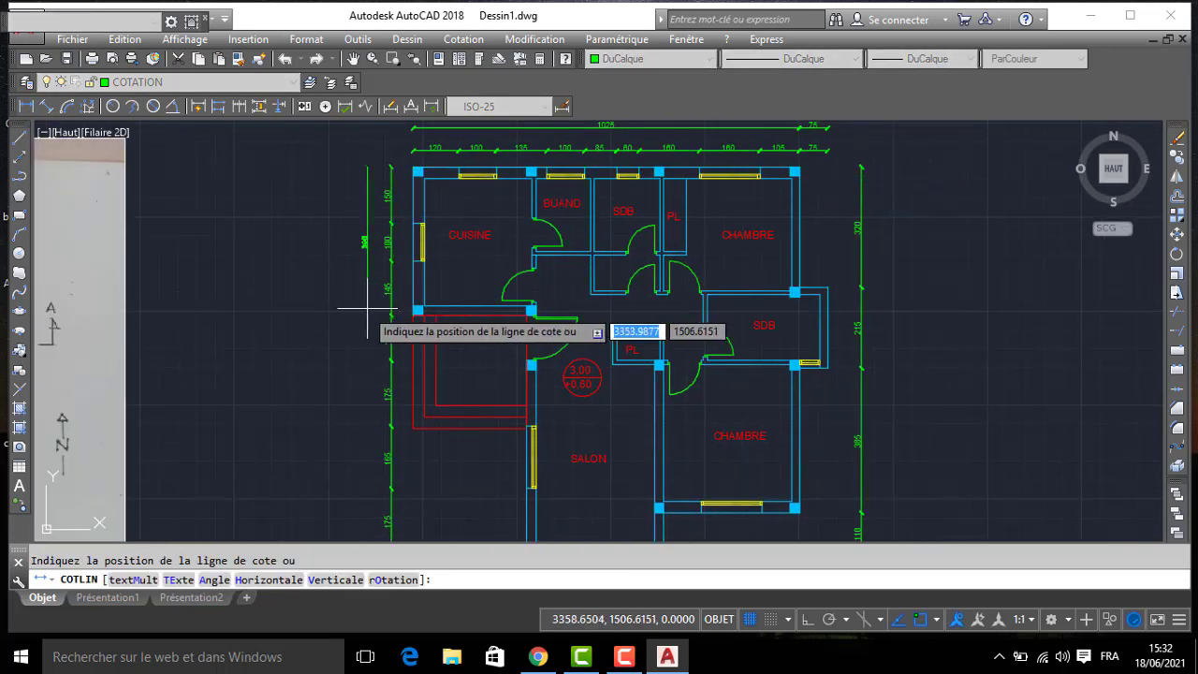
click(364, 309)
- Continue the second vertical dimension line from the CUISINE's lower corner to the SALON's lower outer corner
click(239, 108)
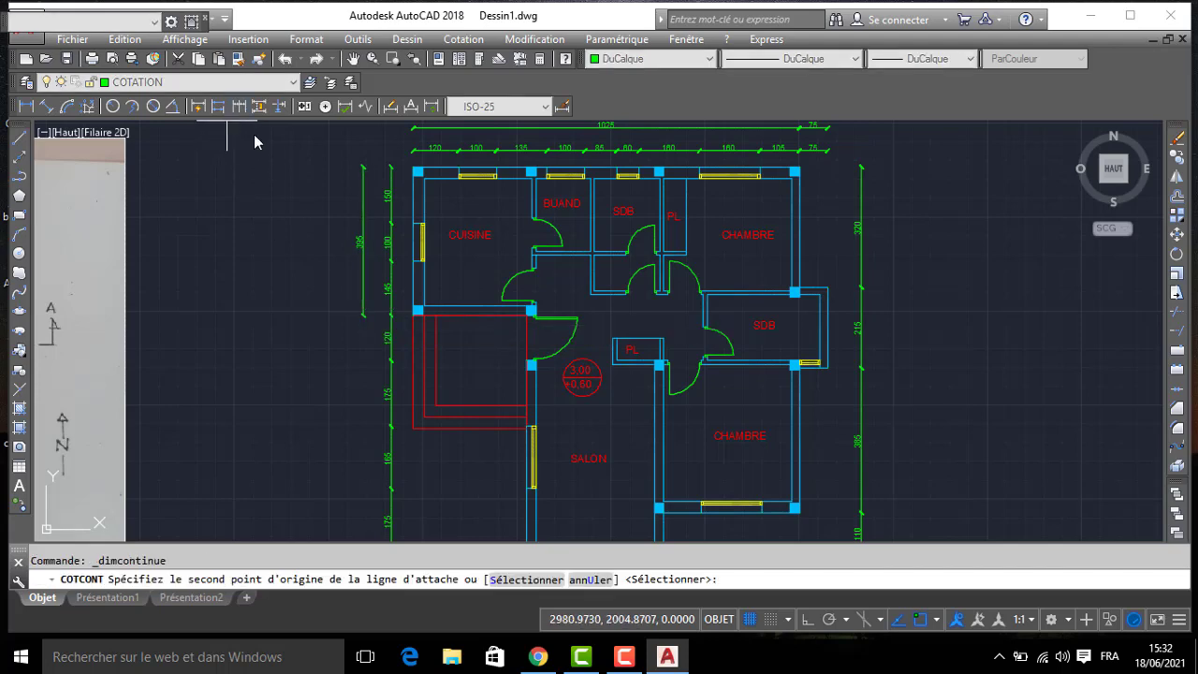
middle_drag(500, 376, 484, 234)
click(513, 409)
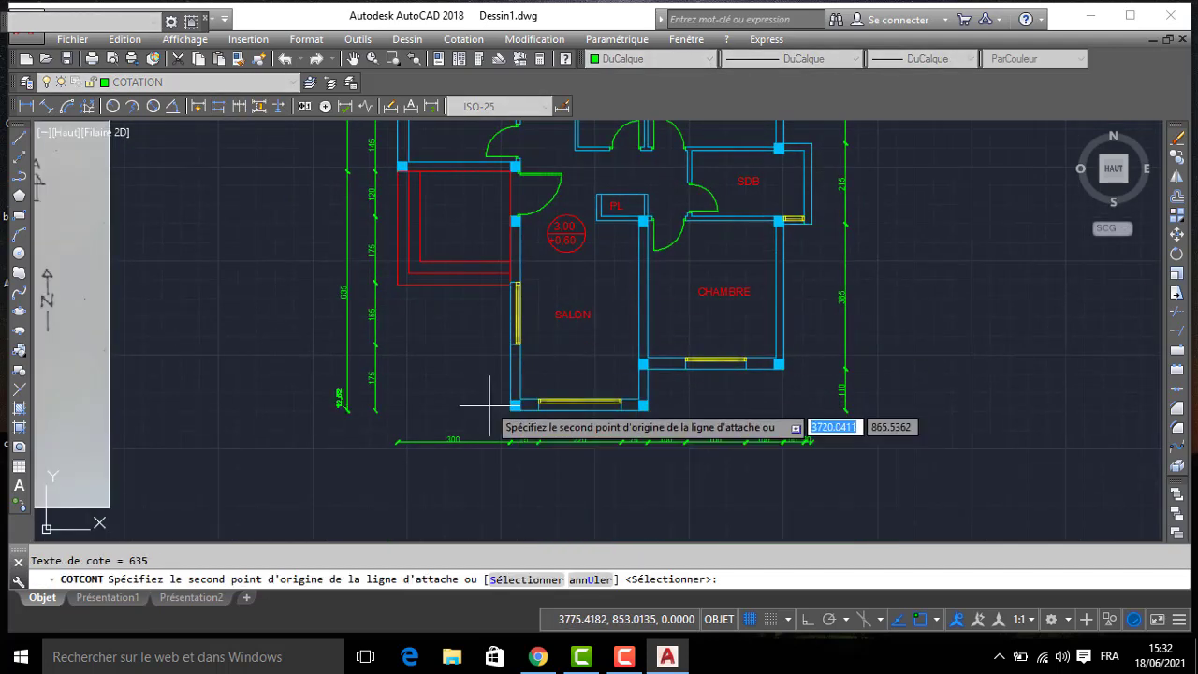
key(Return)
- Add an overall vertical dimension from the SALON's lower outer corner to the CUISINE's upper corner, outside the other two dimension lines
click(25, 106)
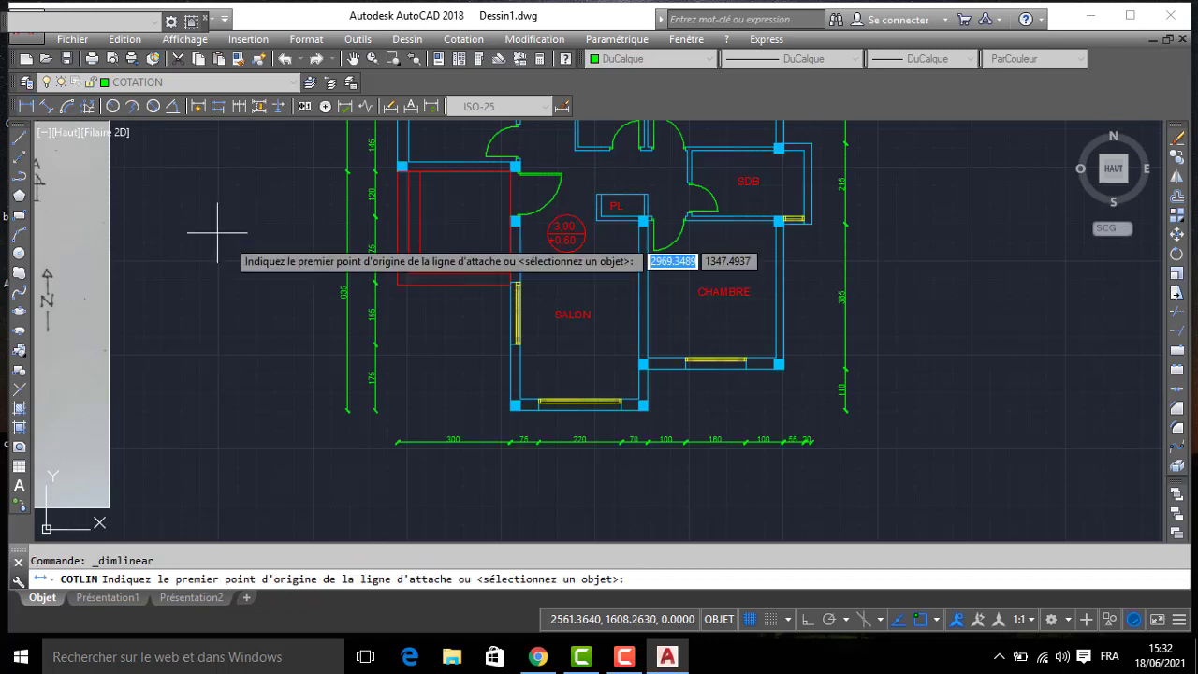
click(513, 407)
middle_drag(347, 227, 402, 359)
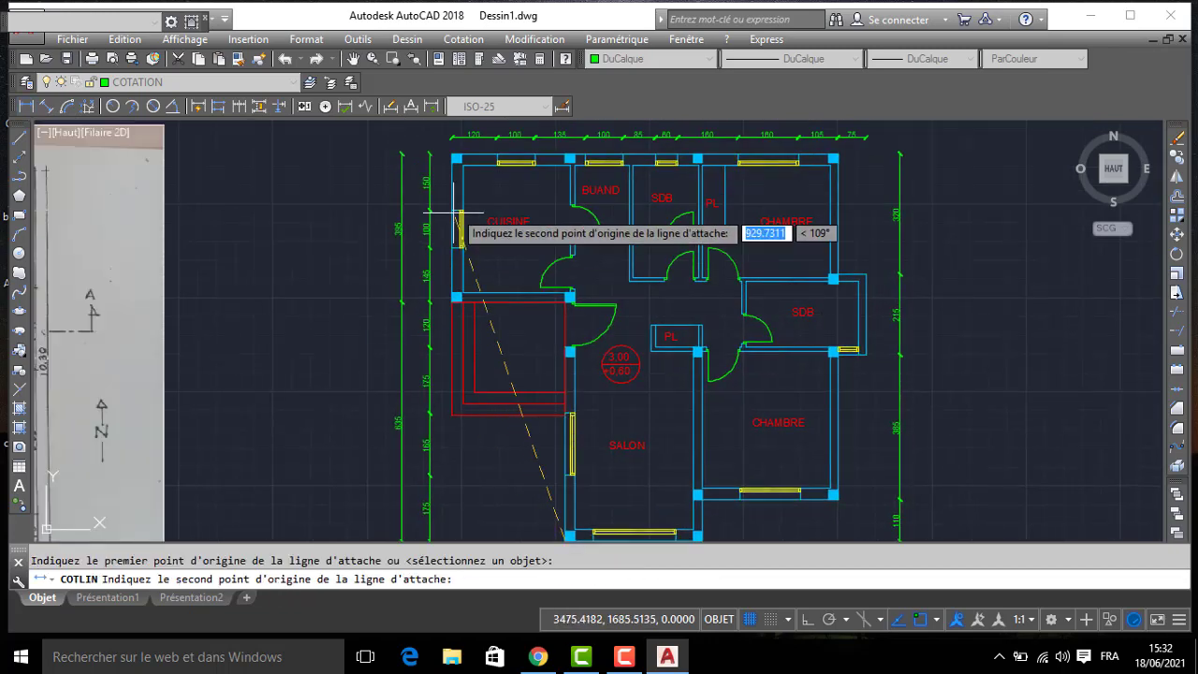
click(454, 156)
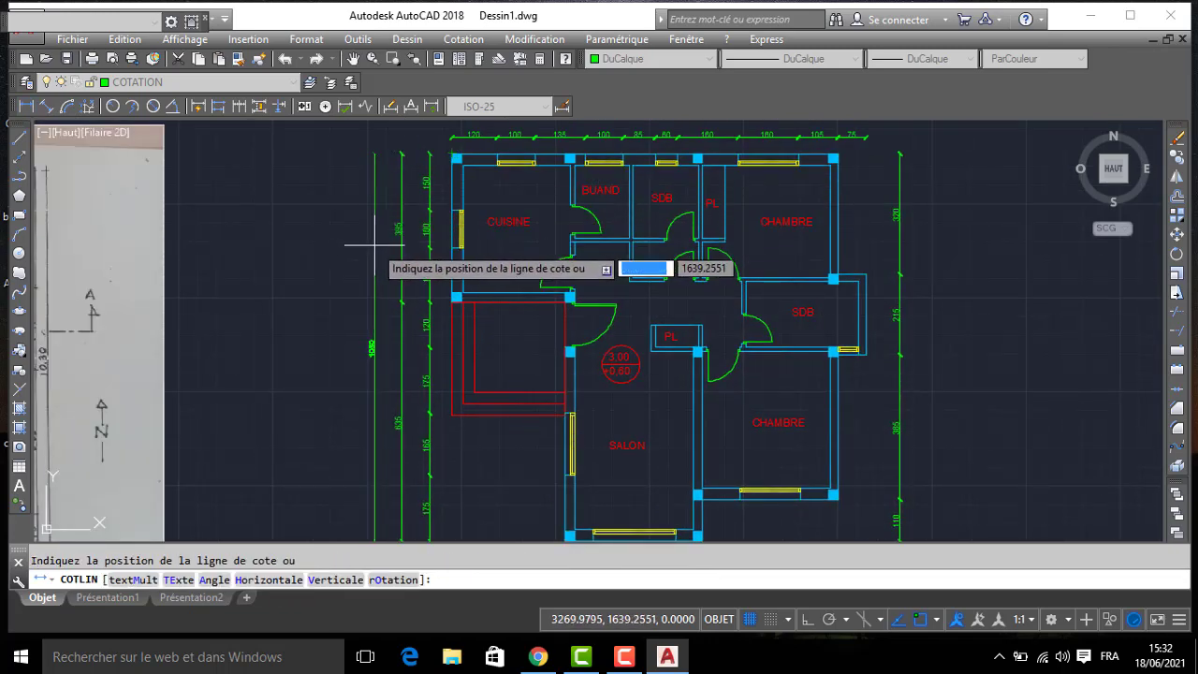
click(374, 246)
- Add an overall vertical dimension outside the CHAMBRE-side chain, from the upper CHAMBRE corner to the SALON's lower corner
key(Return)
click(833, 158)
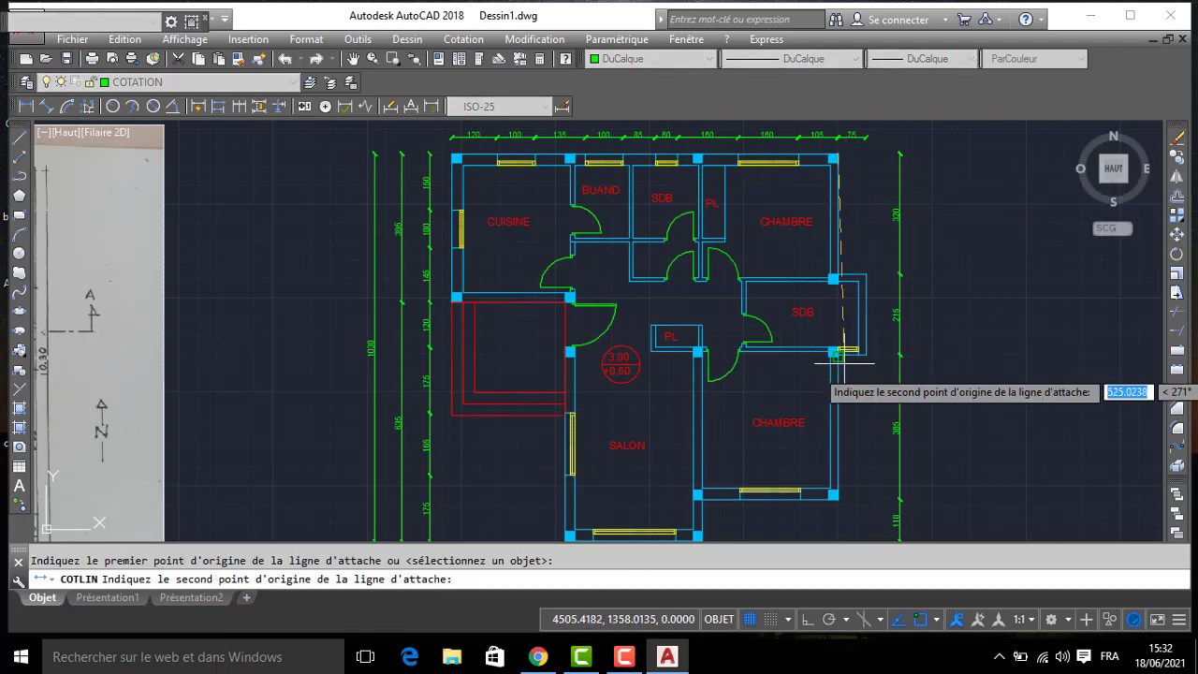
middle_drag(834, 524, 798, 353)
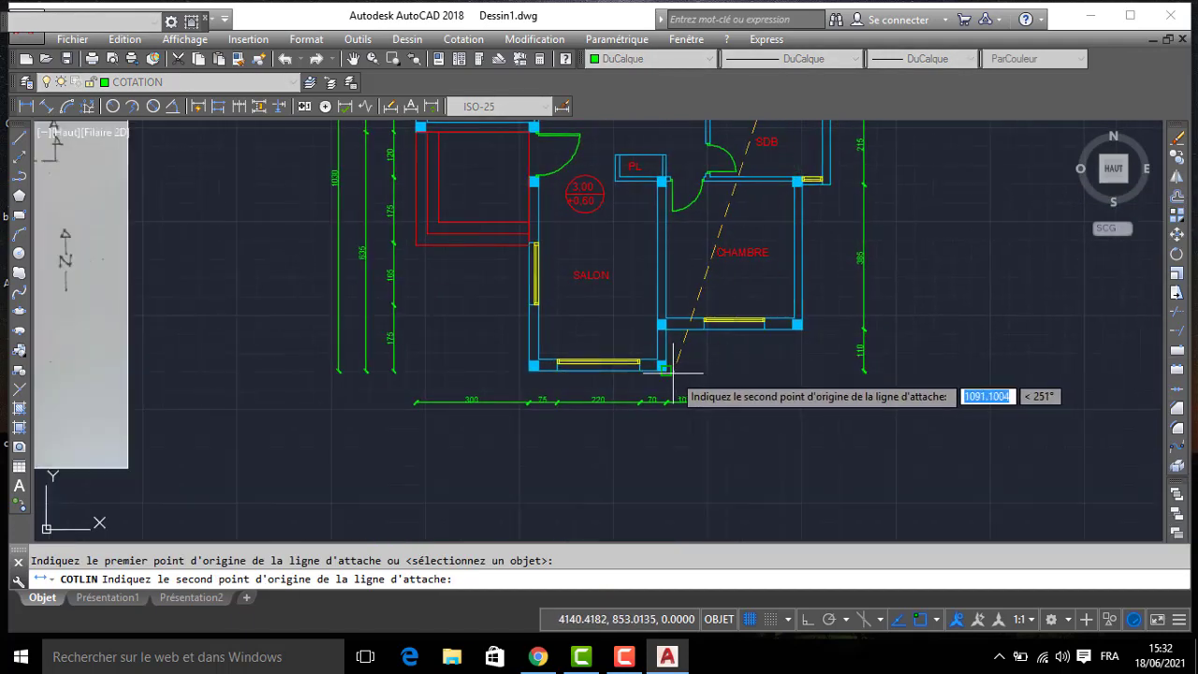
click(672, 372)
click(889, 371)
- Turn off the current COTATION layer, acknowledge the warning, and turn off the ESCALIER layer
scroll(861, 346, down, 6)
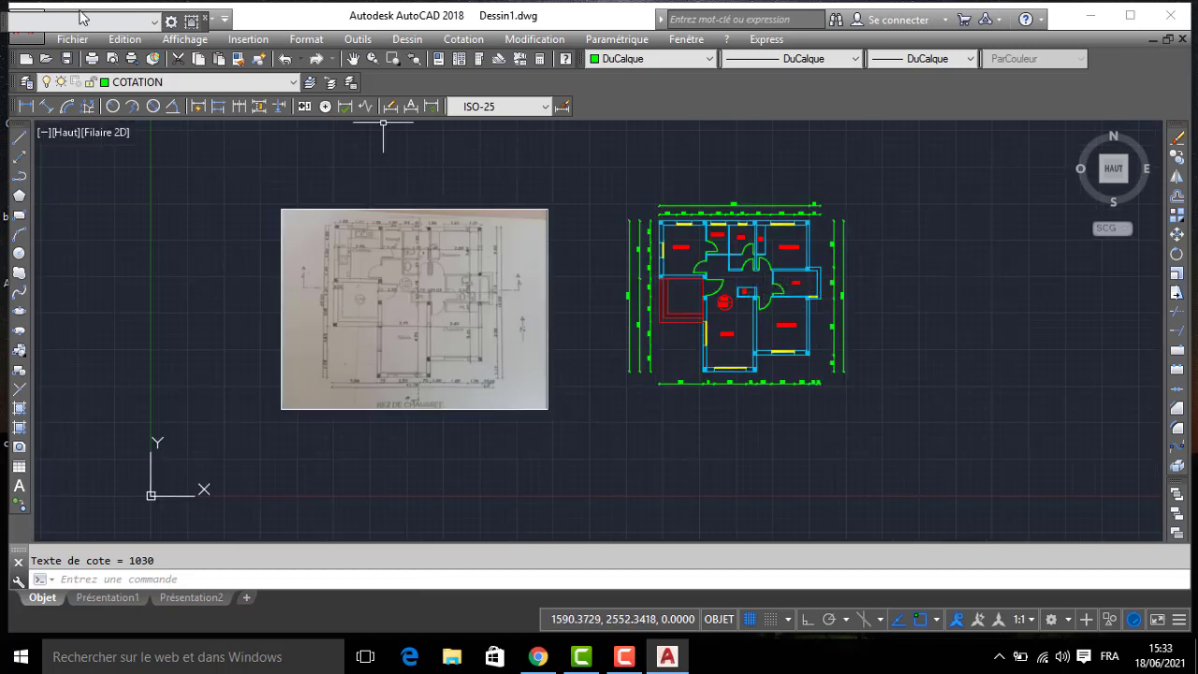
click(113, 83)
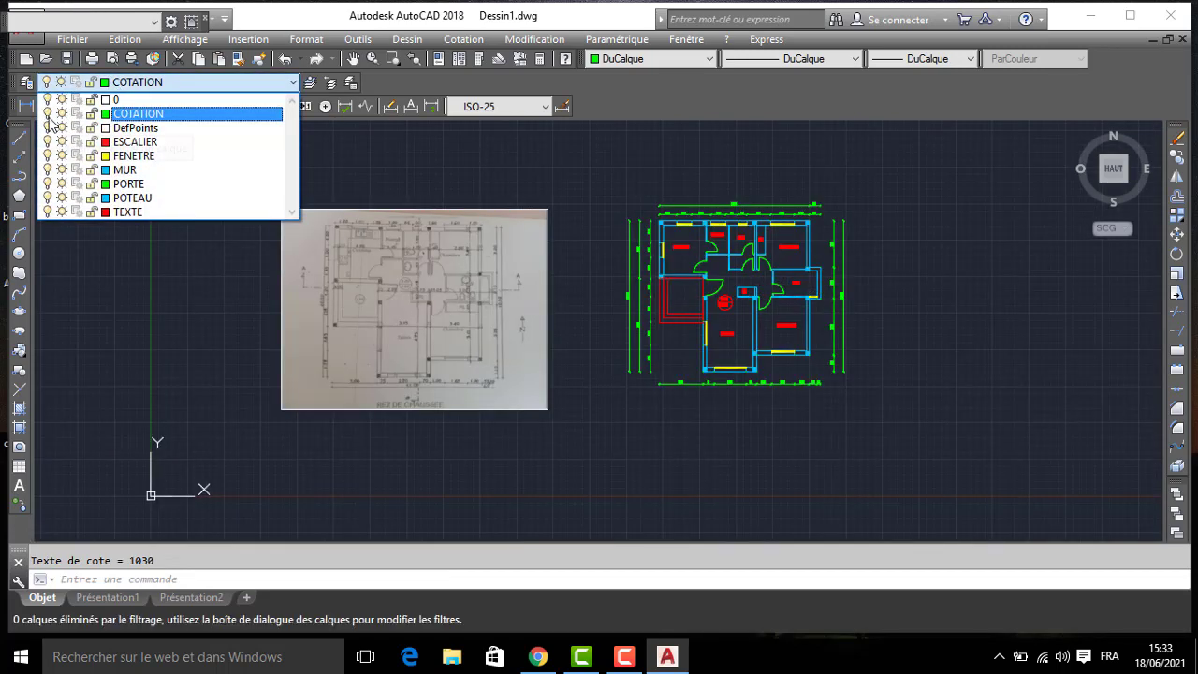
click(174, 288)
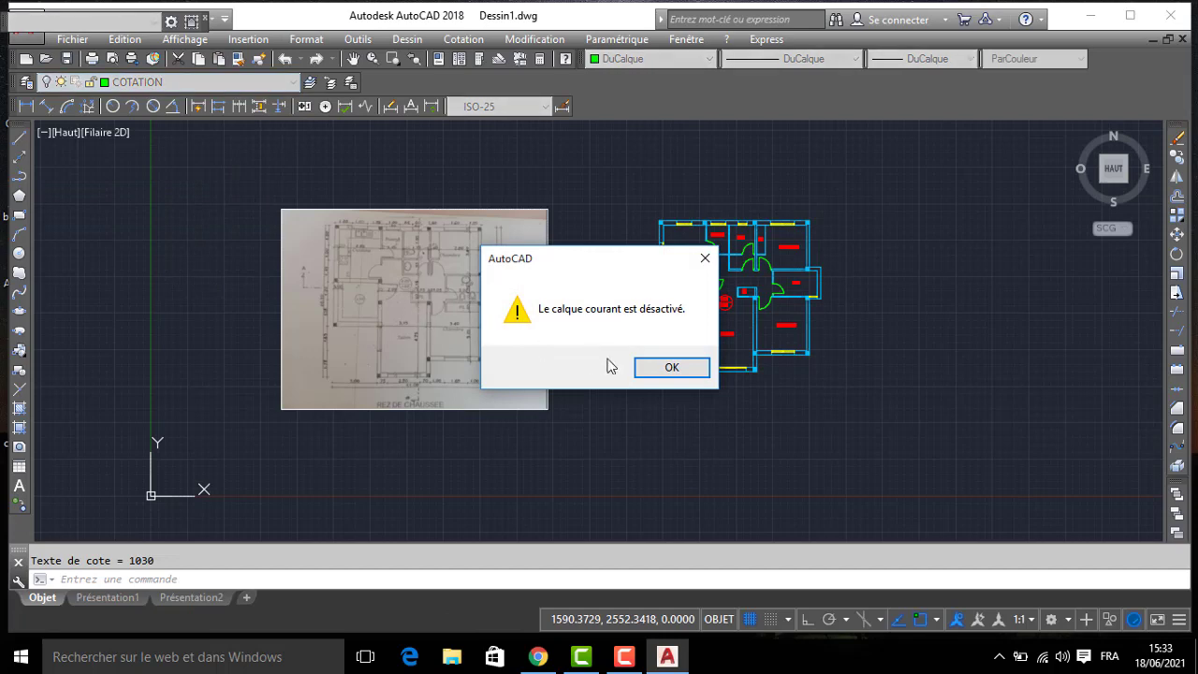
click(670, 368)
scroll(655, 355, up, 3)
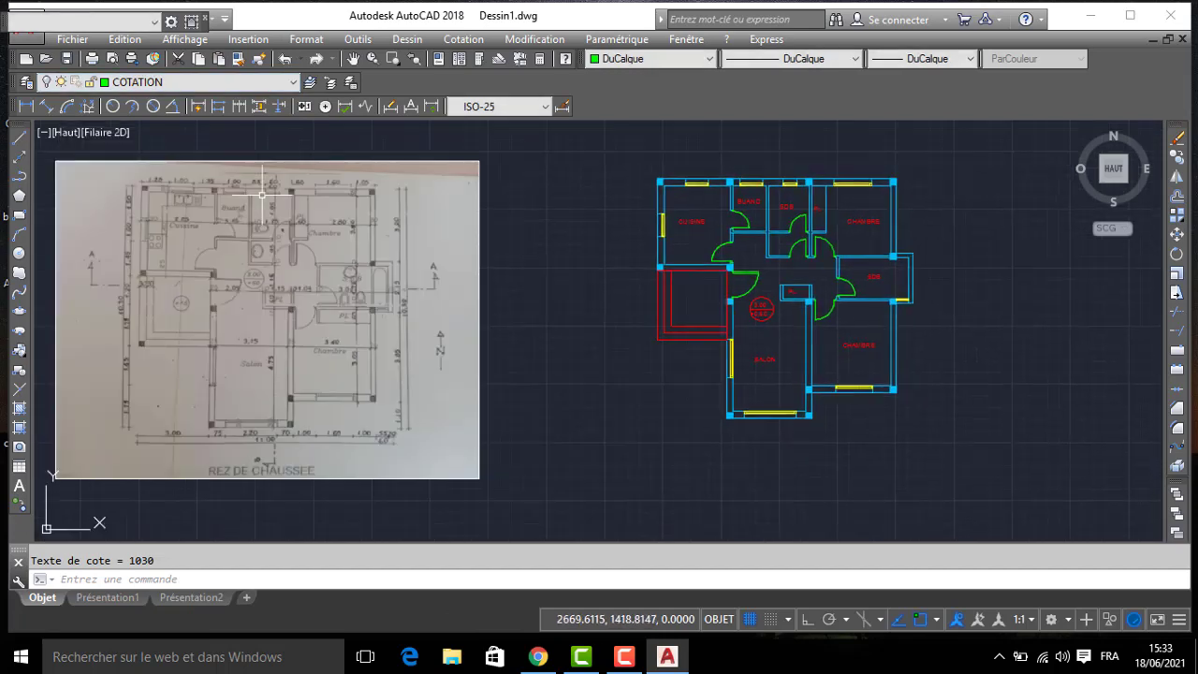
click(110, 84)
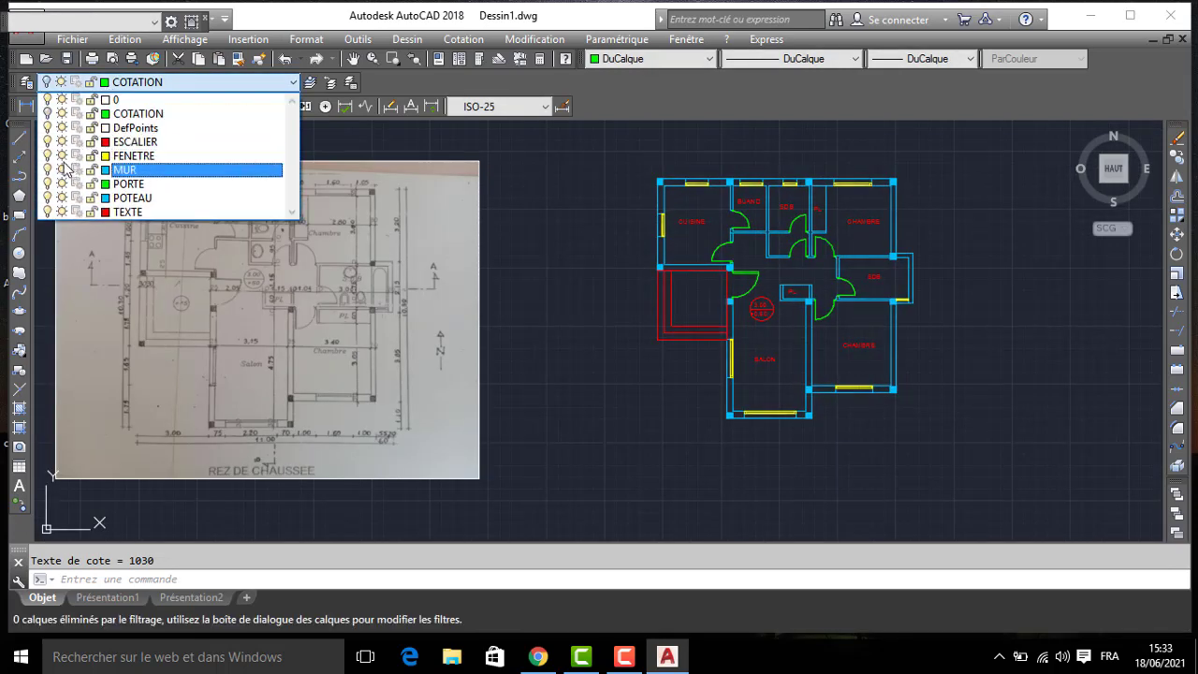
click(539, 320)
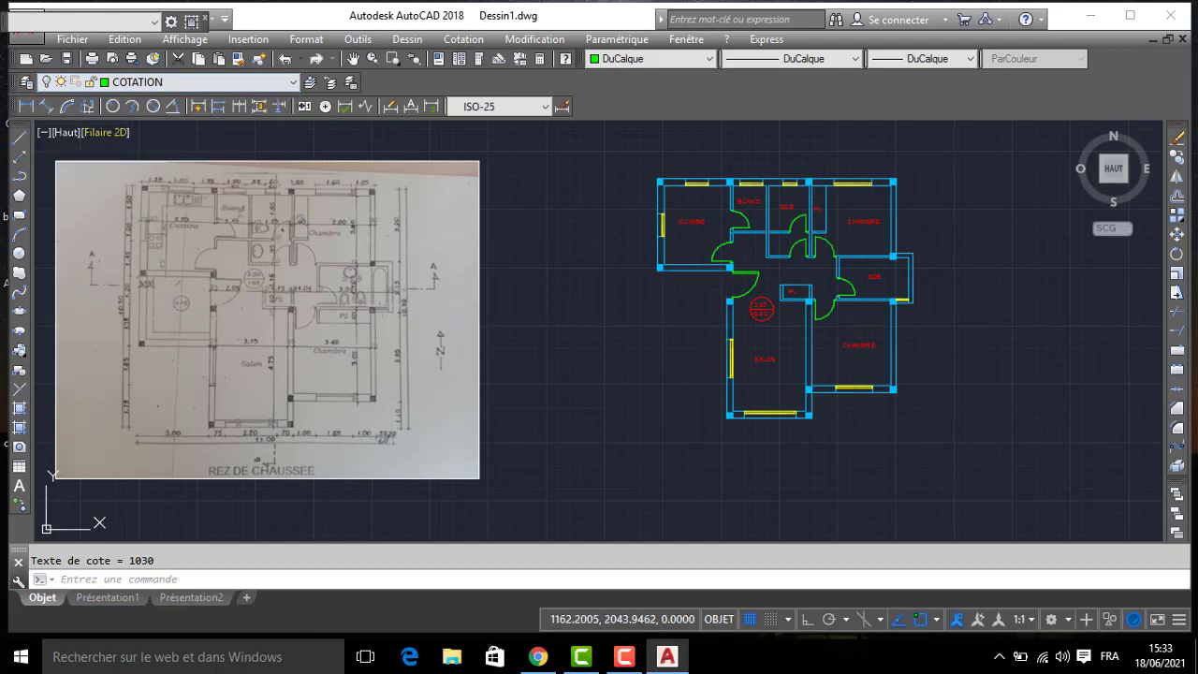
- Turn off the MUR layer and inspect the elements left on the plan
click(105, 84)
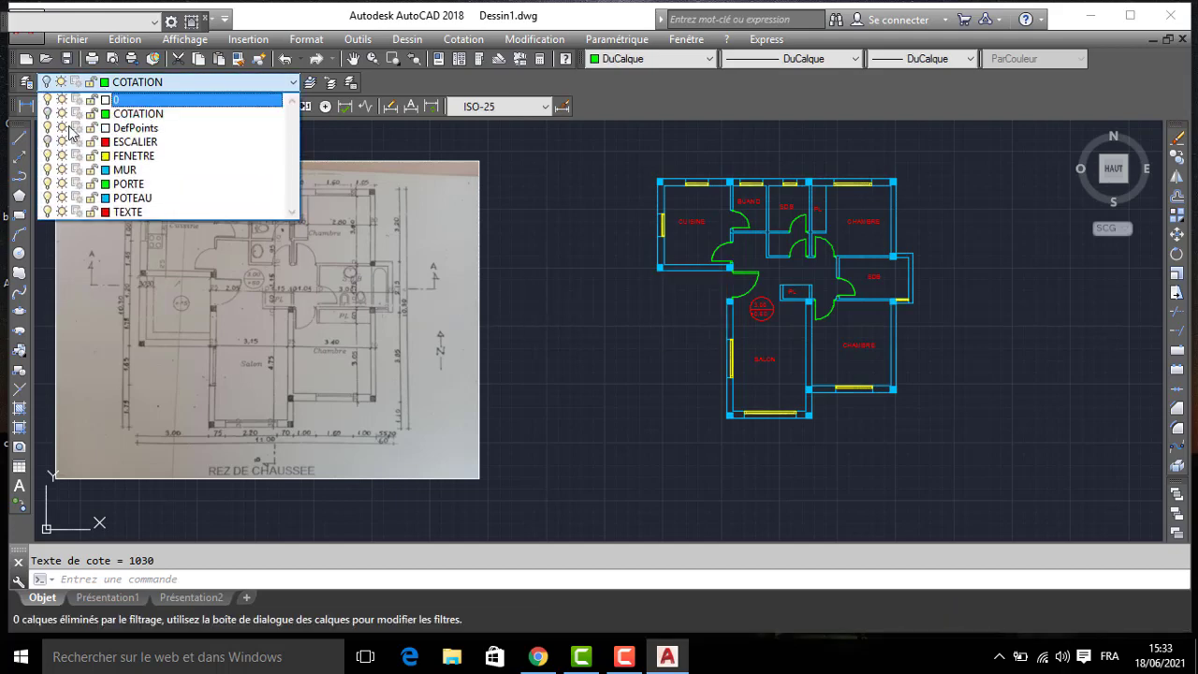
click(47, 170)
click(579, 227)
scroll(886, 238, up, 3)
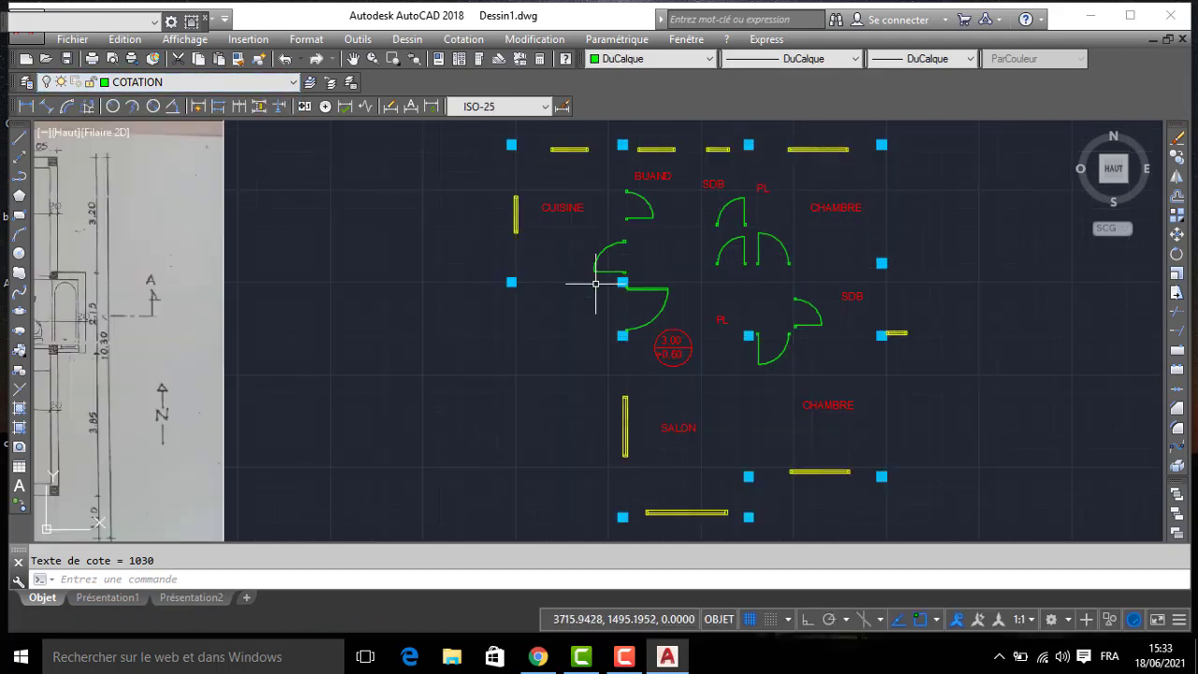
scroll(806, 382, up, 2)
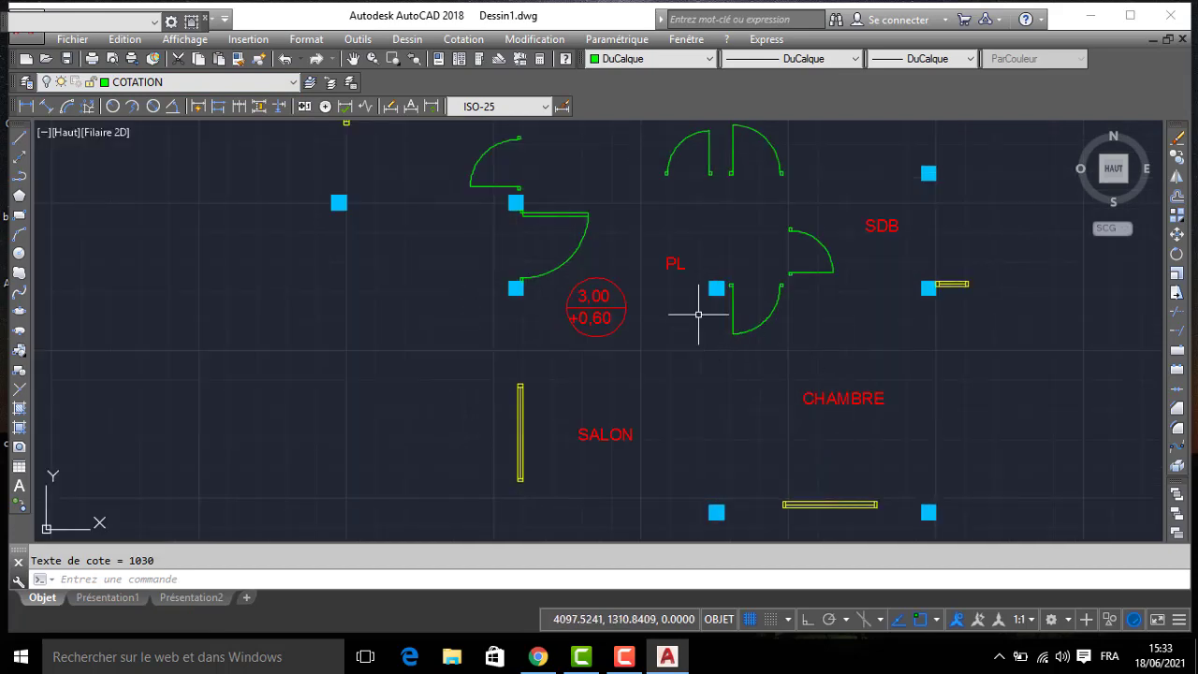
scroll(671, 297, down, 2)
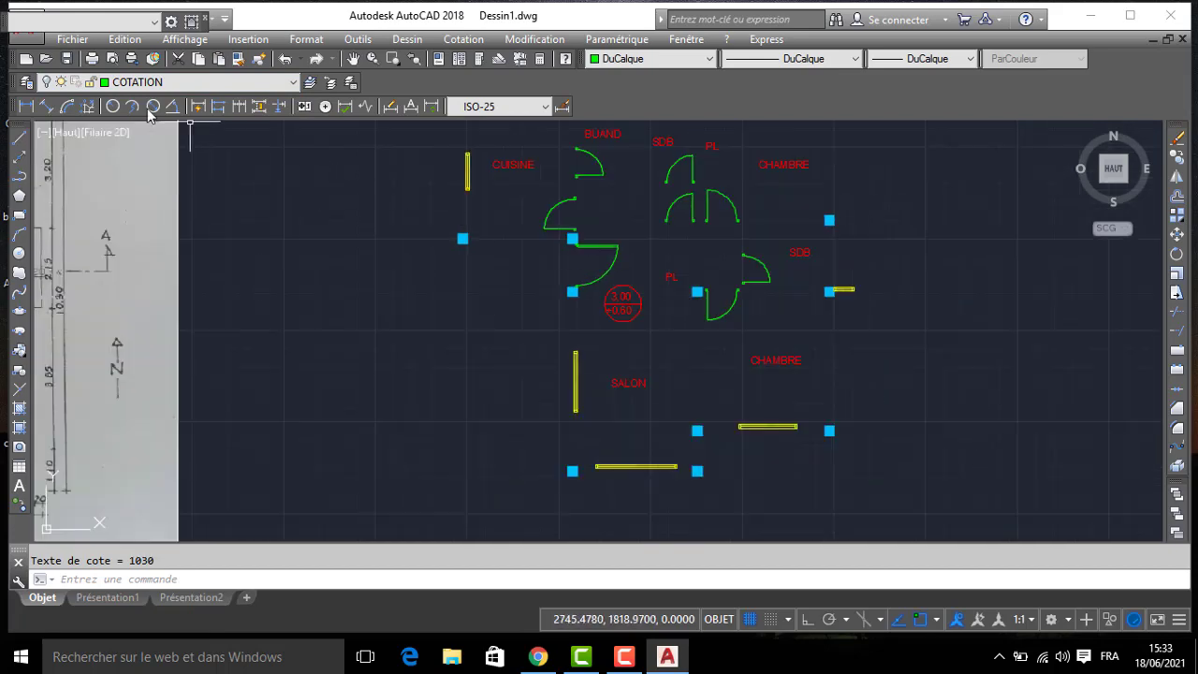
- Turn off the PORTE and TEXTE layers so only the windows and columns stay displayed
click(104, 84)
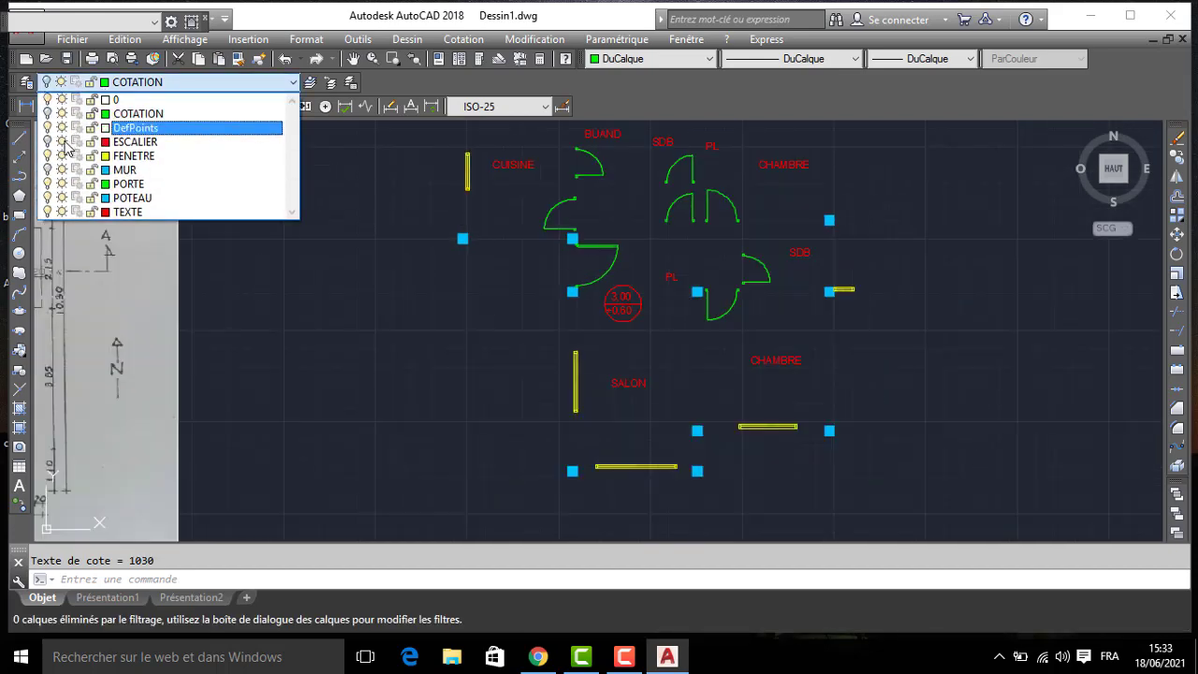
click(46, 184)
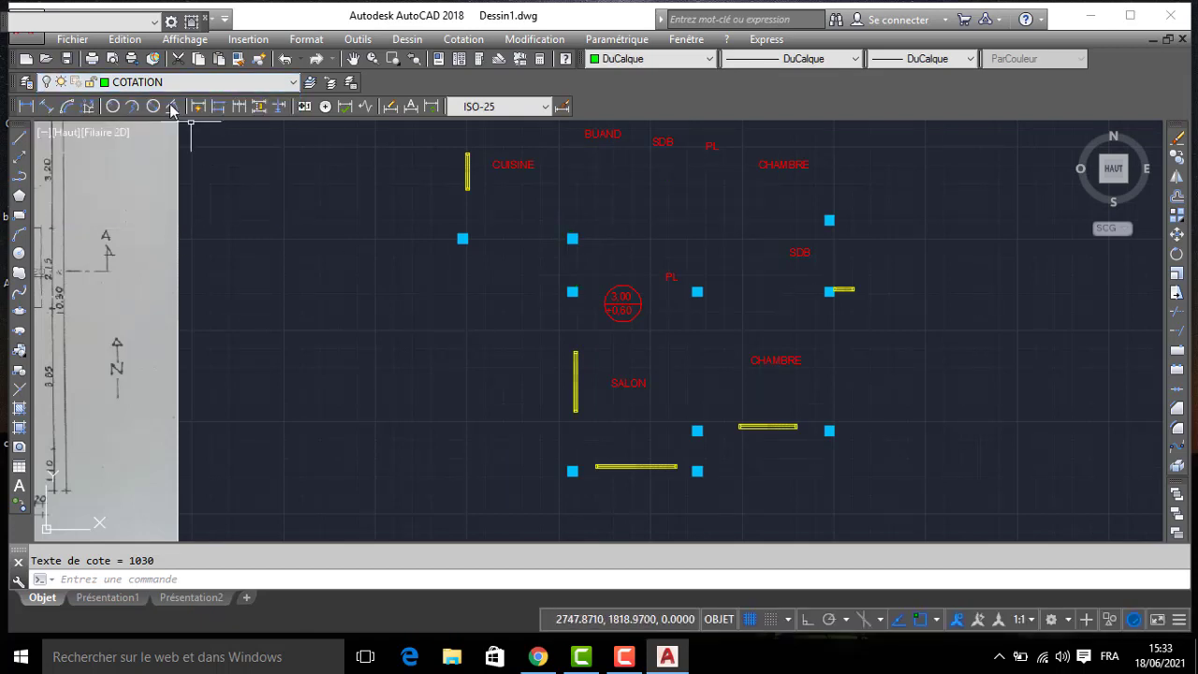
click(162, 82)
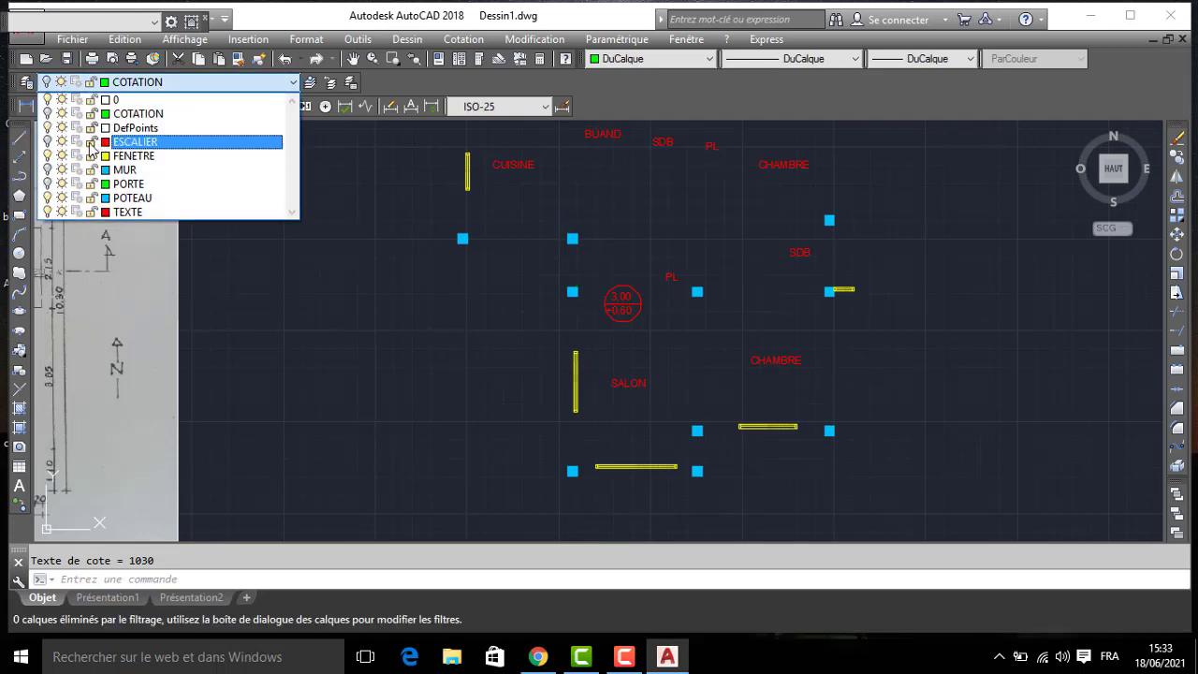
click(46, 213)
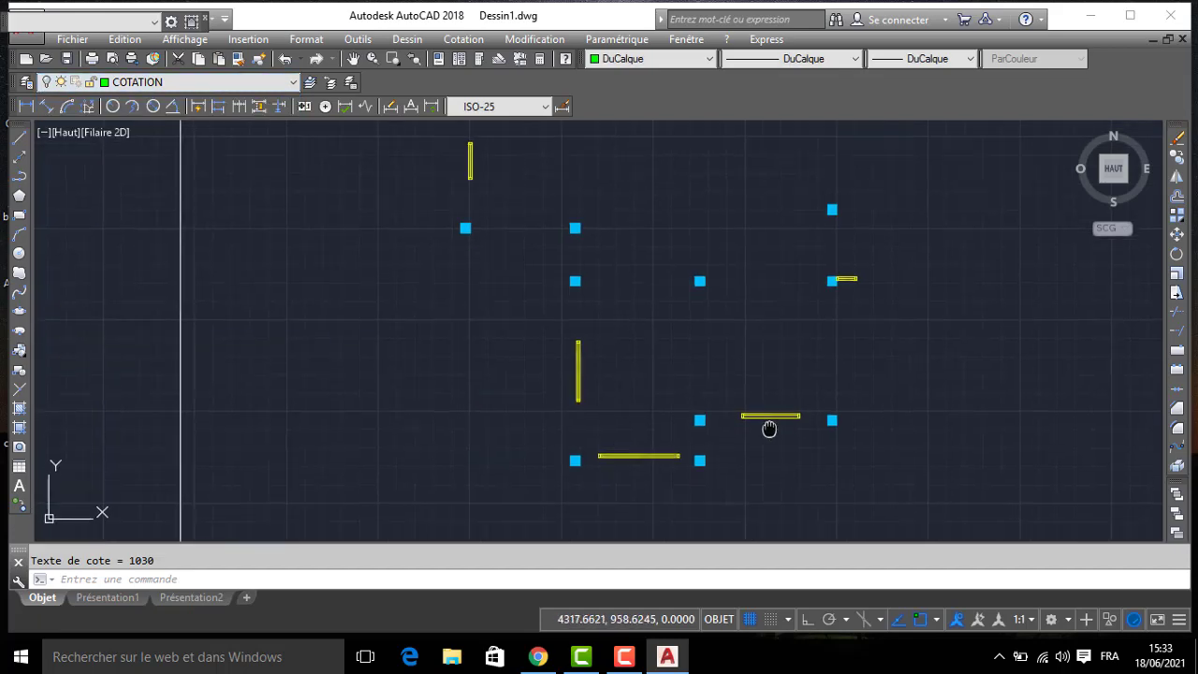
scroll(805, 412, up, 4)
scroll(836, 402, down, 6)
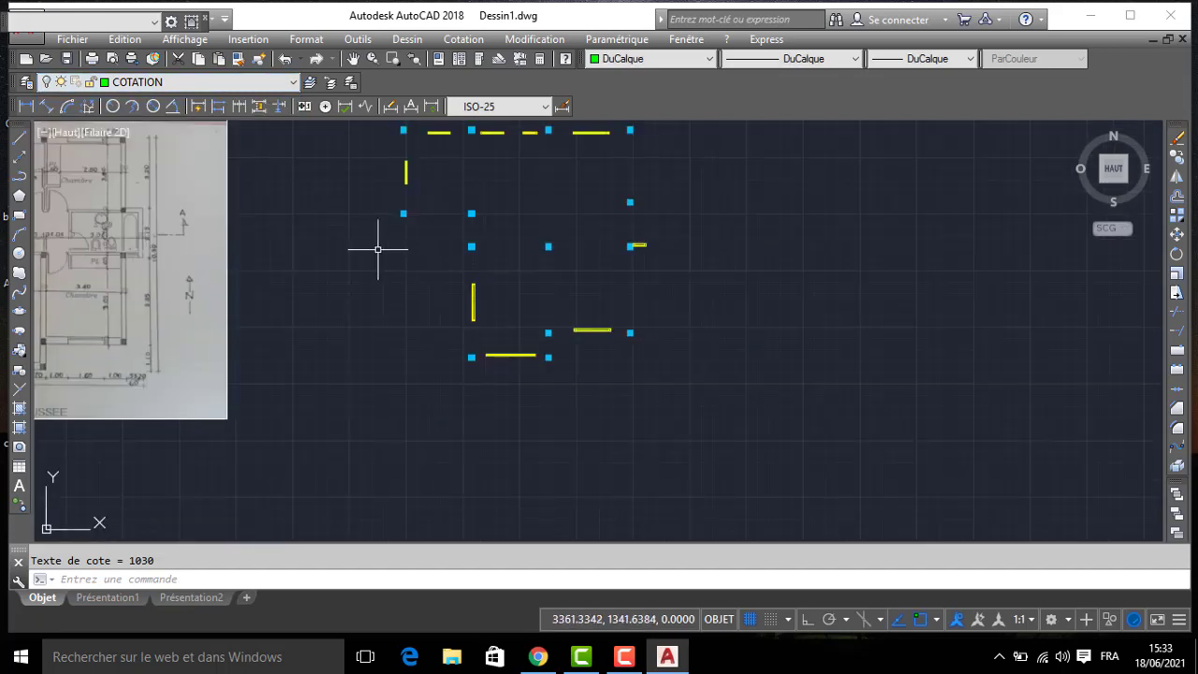
- Turn off the POTEAU and FENETRE layers to hide the columns and windows
click(84, 84)
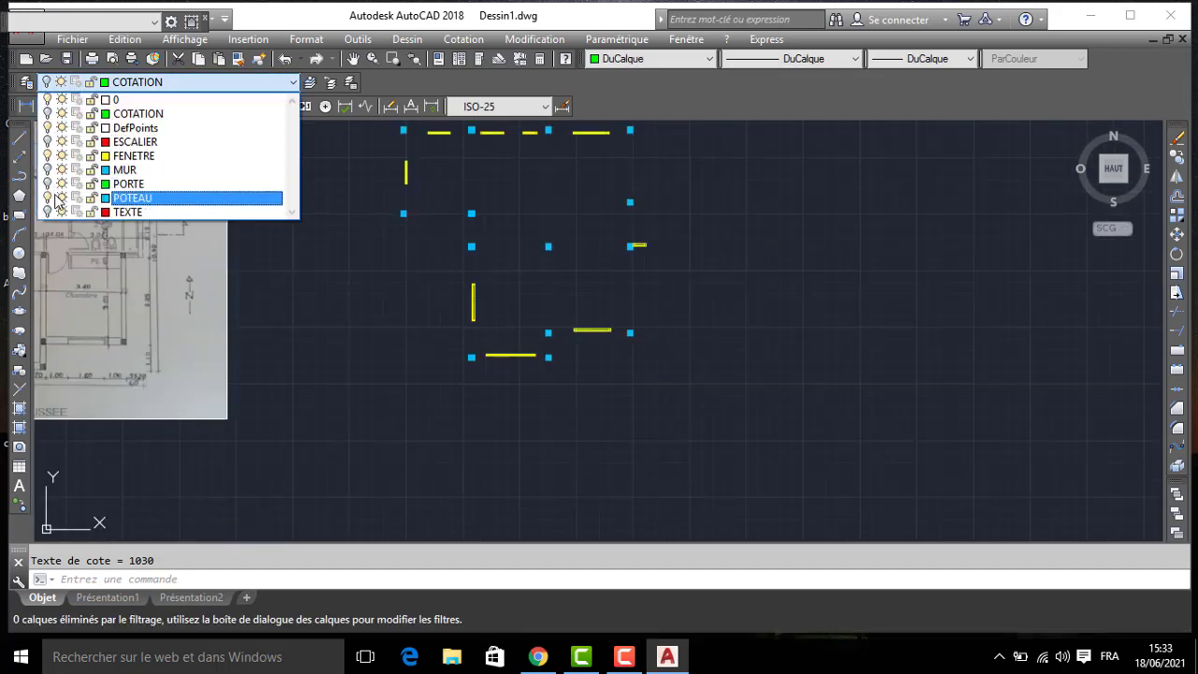
click(48, 197)
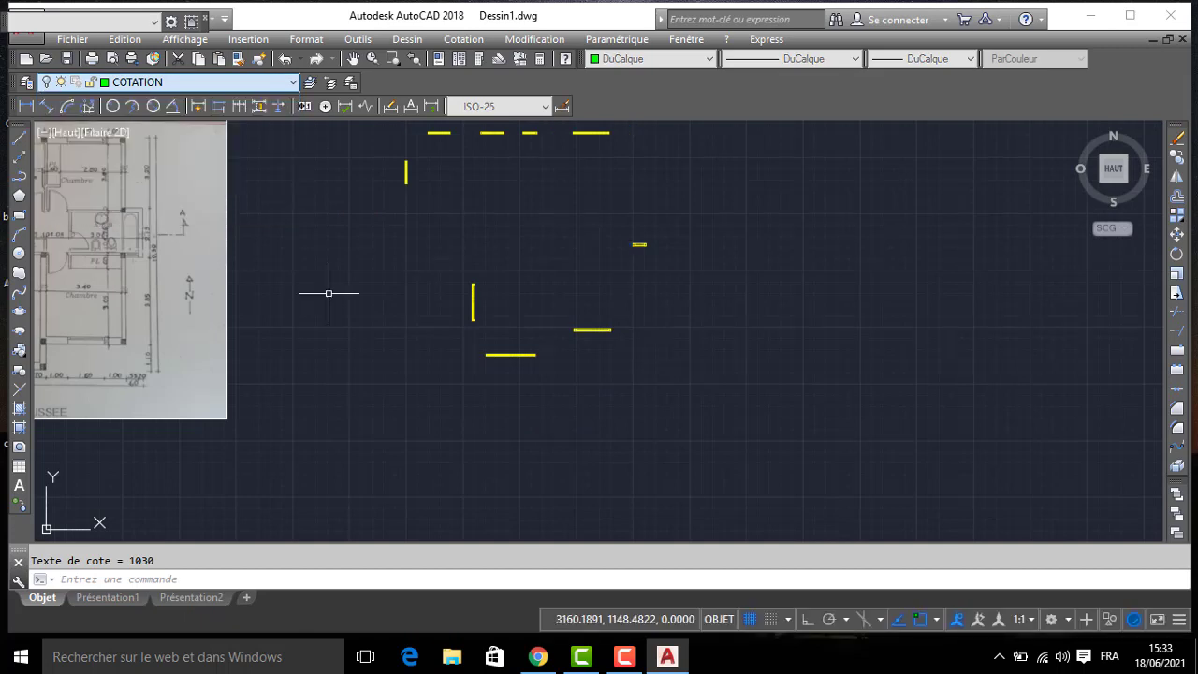
click(128, 83)
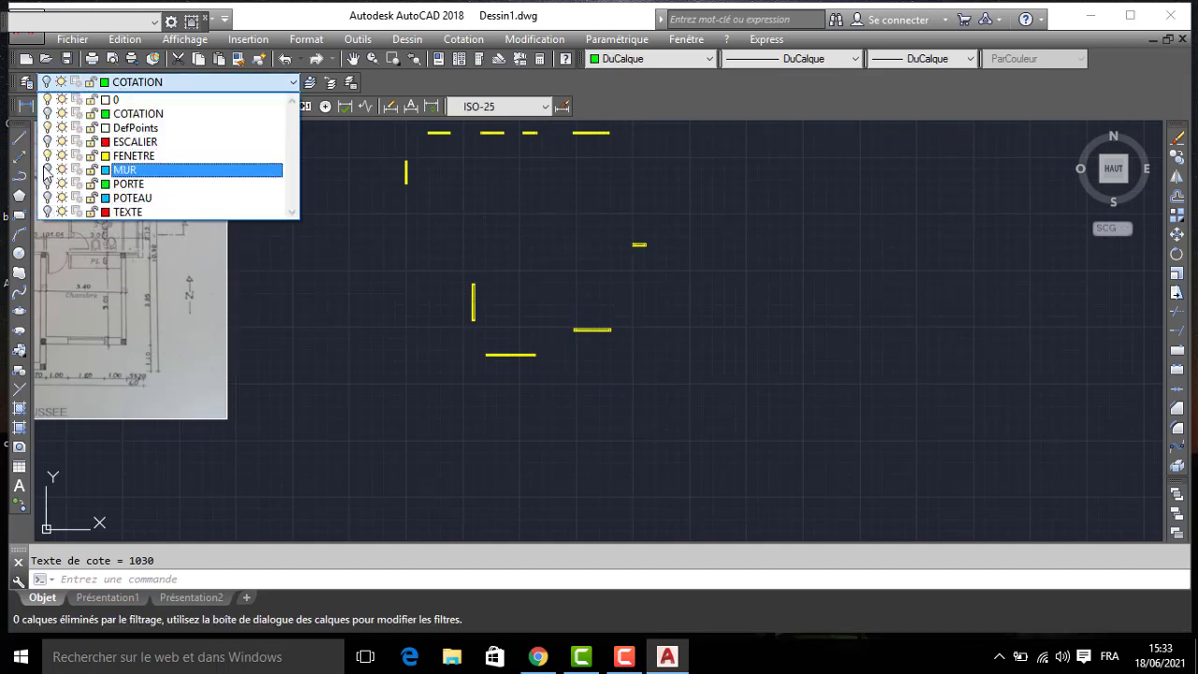
click(48, 155)
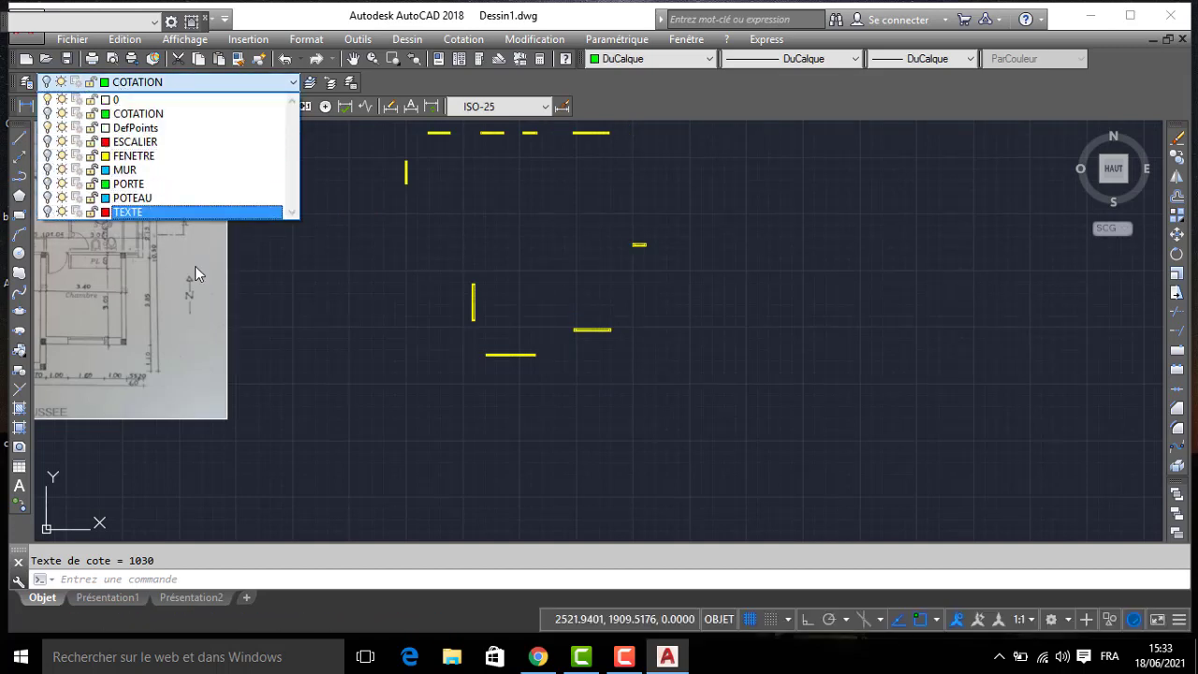
- Turn all the hidden layers back on to display the complete dimensioned plan
click(149, 81)
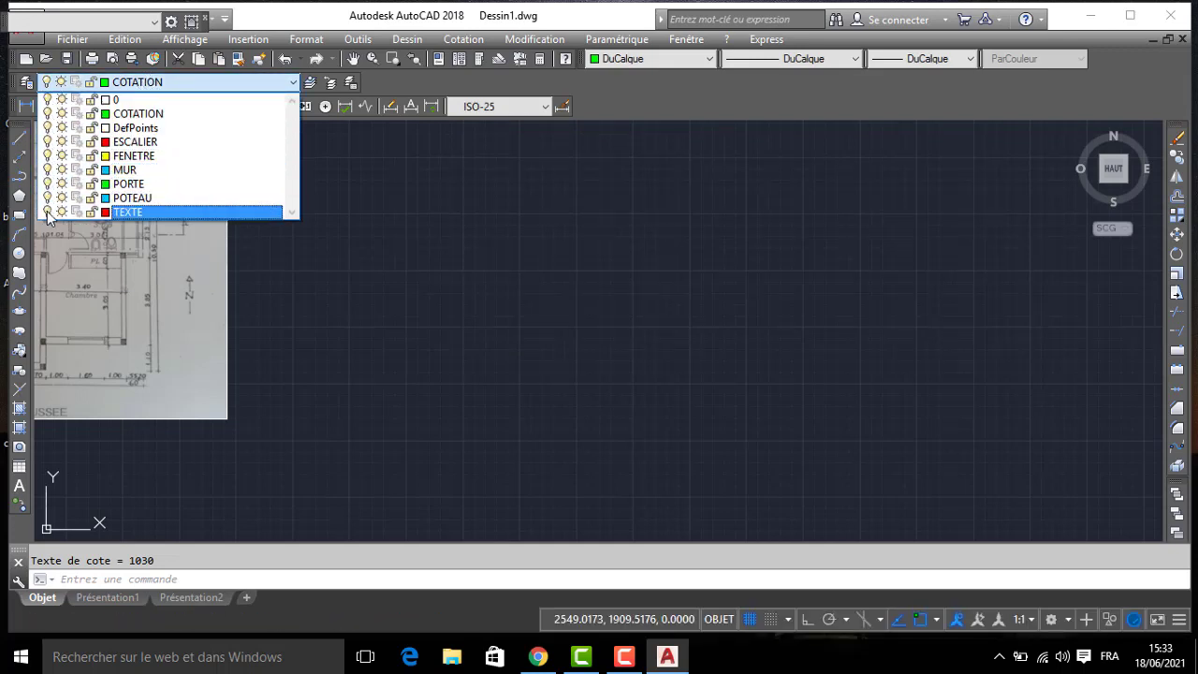
click(487, 305)
scroll(487, 297, down, 2)
middle_drag(486, 297, 637, 349)
scroll(637, 349, up, 2)
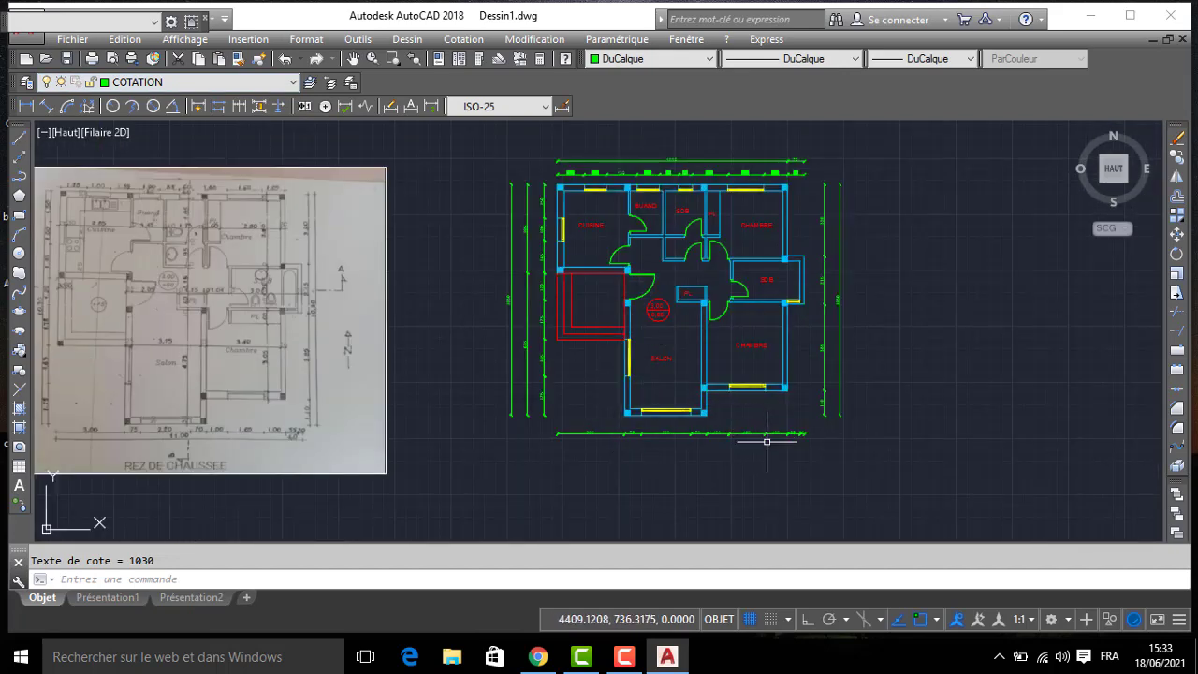
middle_drag(767, 441, 778, 318)
- Turn off the COTATION layer and make MUR the current layer
click(136, 83)
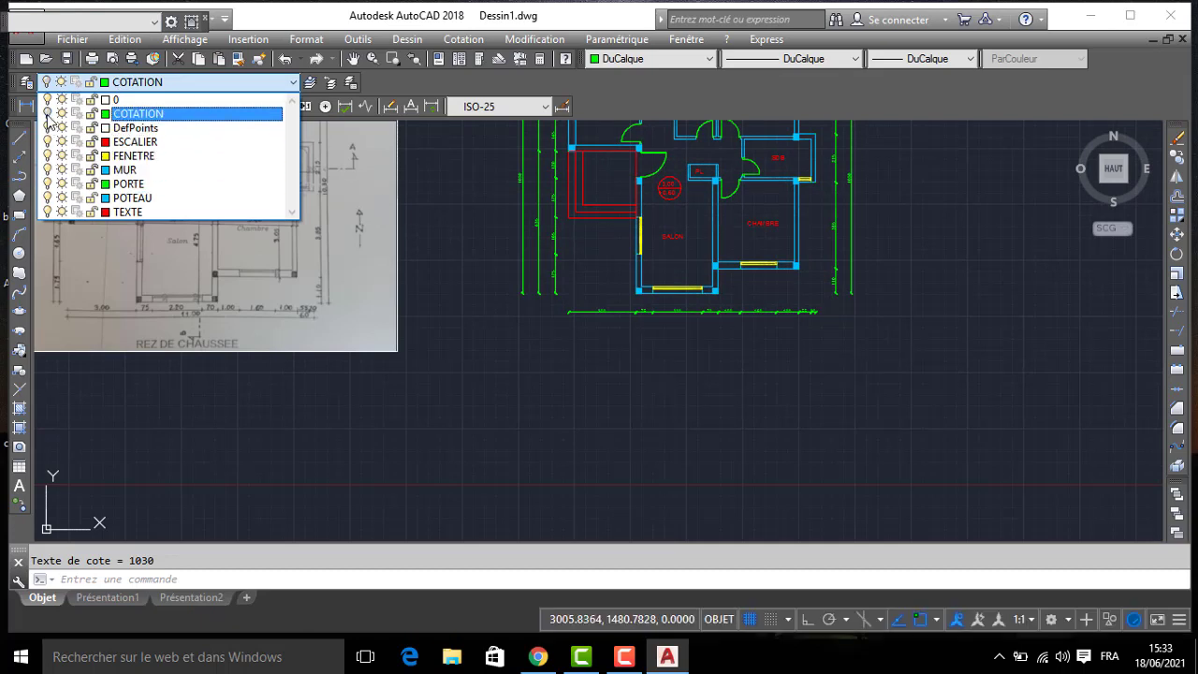
click(506, 285)
click(684, 368)
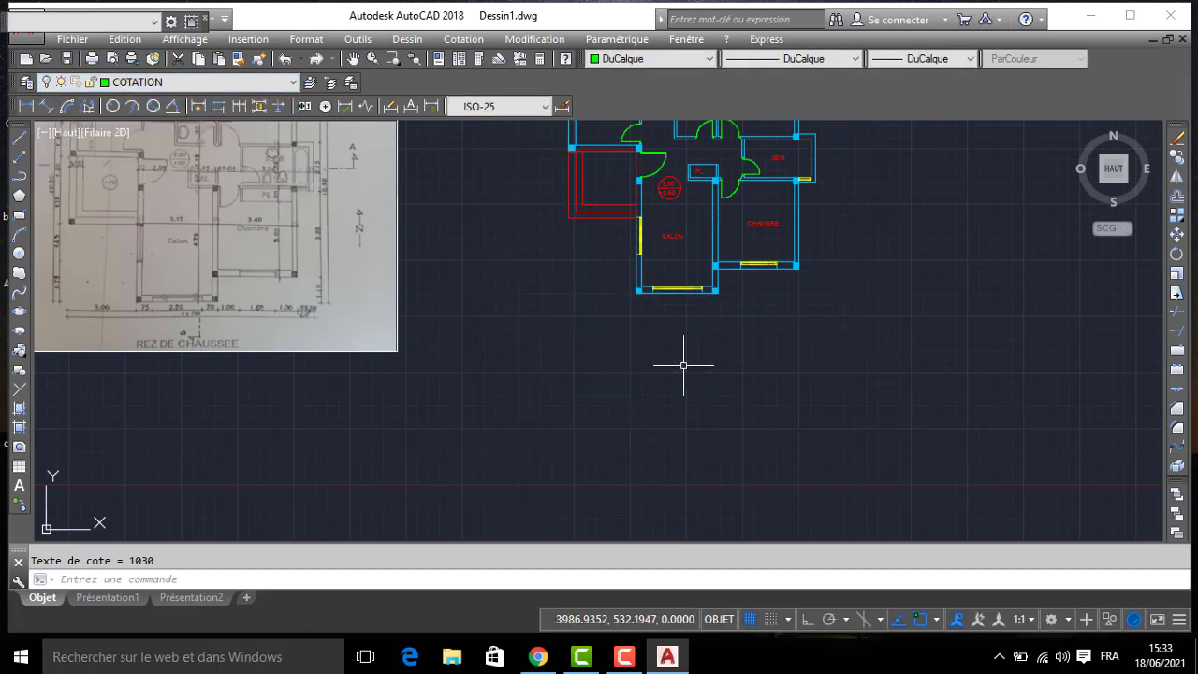
click(125, 84)
click(131, 169)
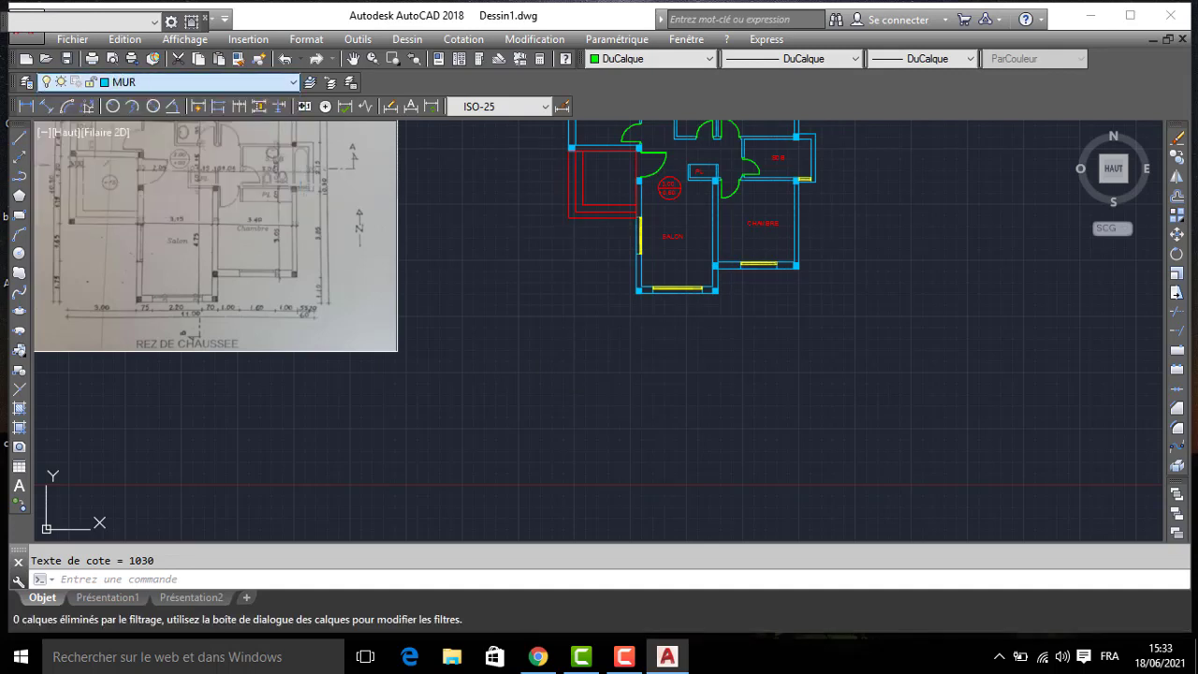
- With Ortho on, draw a vertical projection line about 1594 units long downward from the lower outer corner of the SDB
click(20, 139)
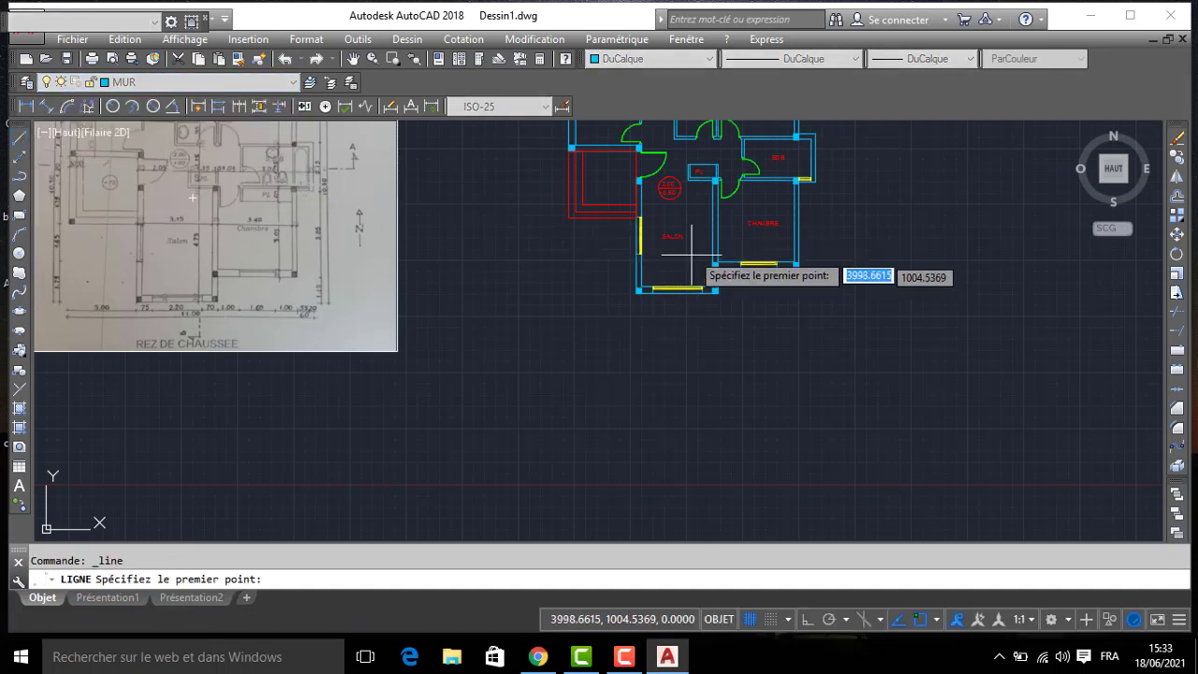
click(822, 179)
middle_drag(807, 379, 800, 207)
key(F8)
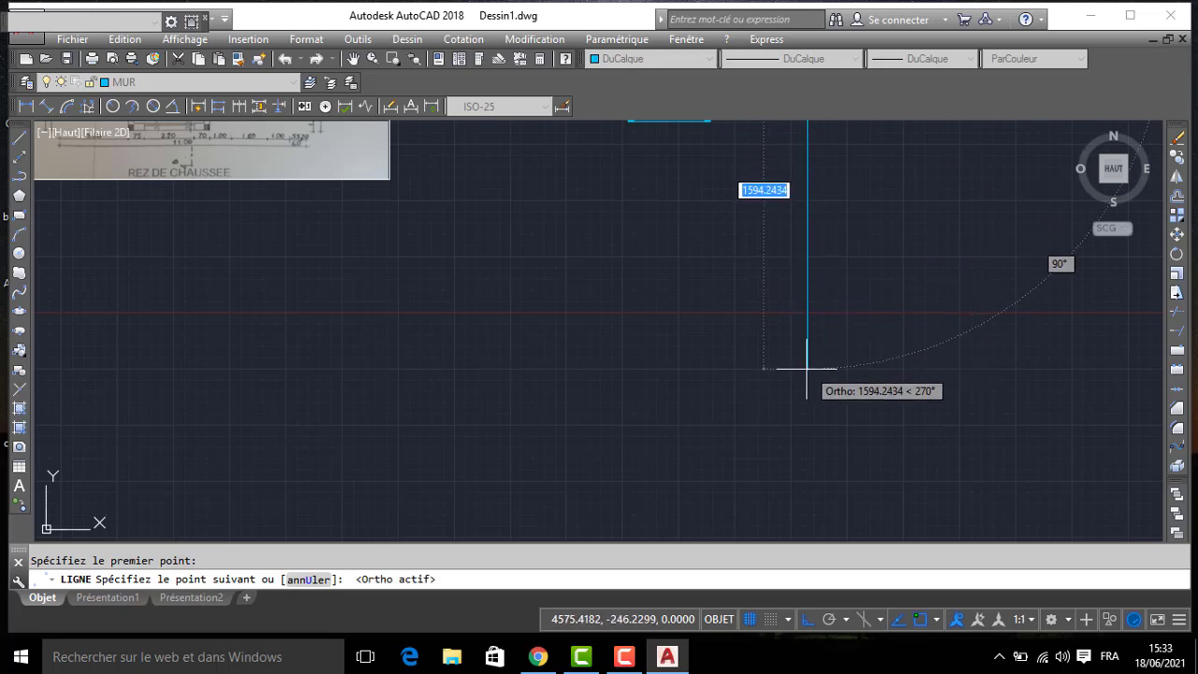
click(807, 369)
key(Return)
- Draw a vertical projection line downward from the lower outer corner of the CHAMBRE beside the SALON
scroll(709, 218, down, 2)
middle_drag(708, 215, 701, 232)
scroll(746, 172, up, 4)
key(Return)
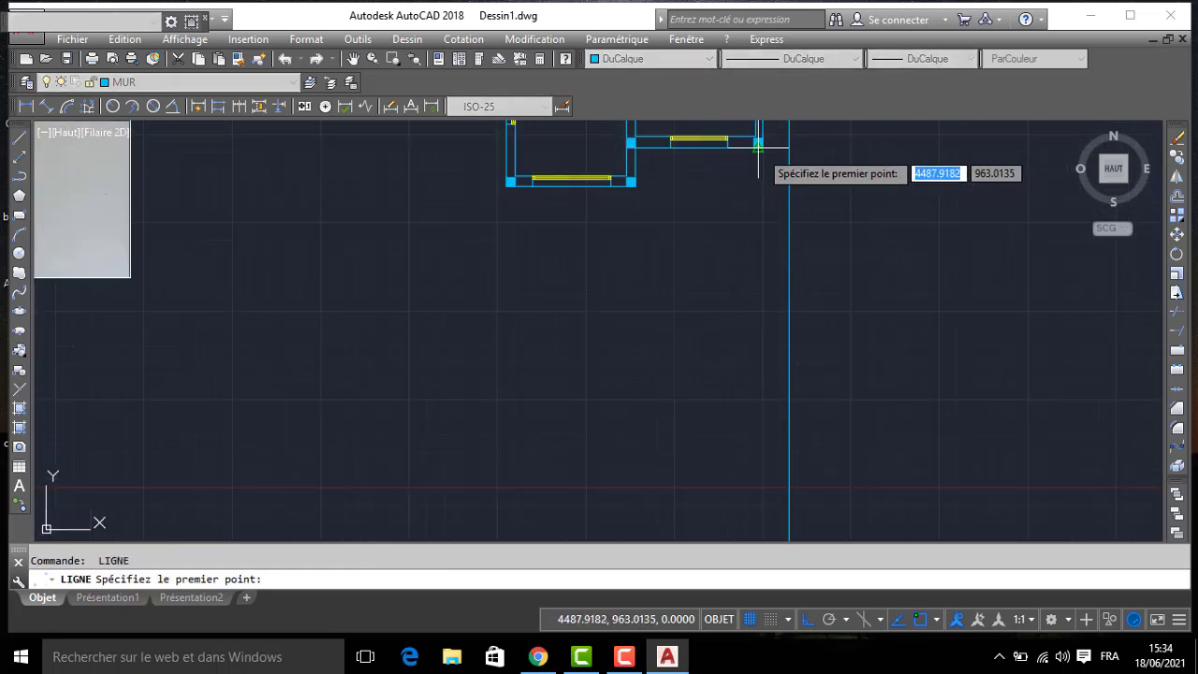
click(761, 146)
click(729, 488)
key(Return)
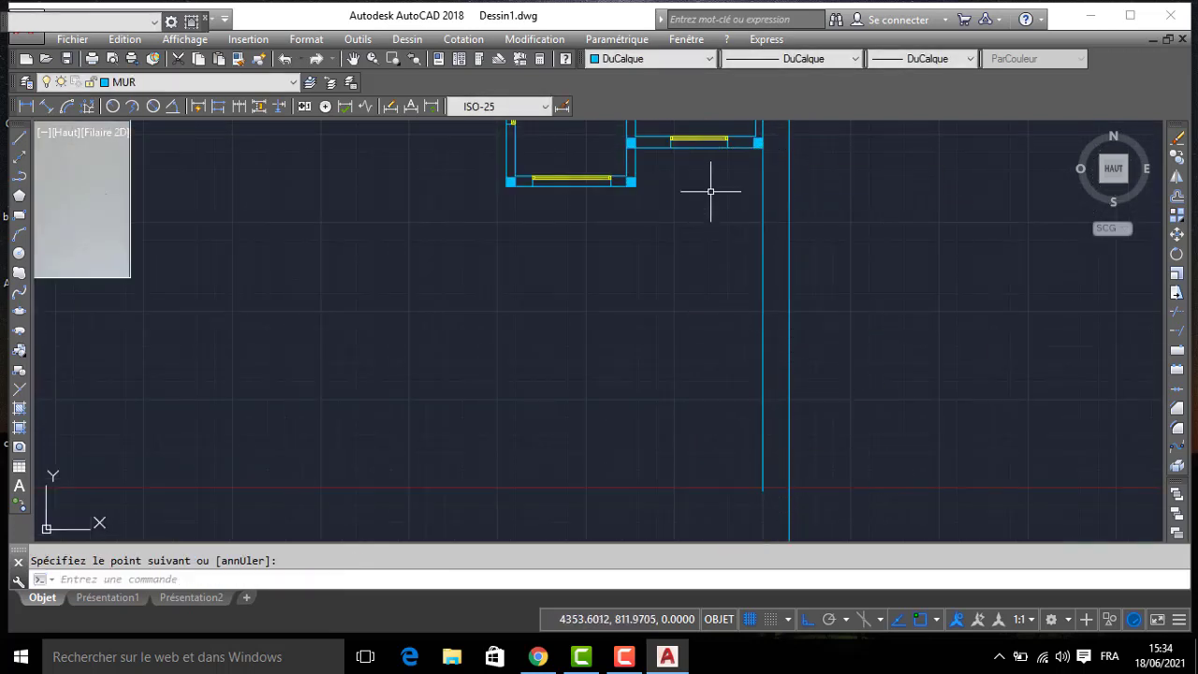
- Draw vertical projection lines downward from both edges of the lower CHAMBRE window
key(Return)
click(728, 147)
click(692, 509)
key(Return)
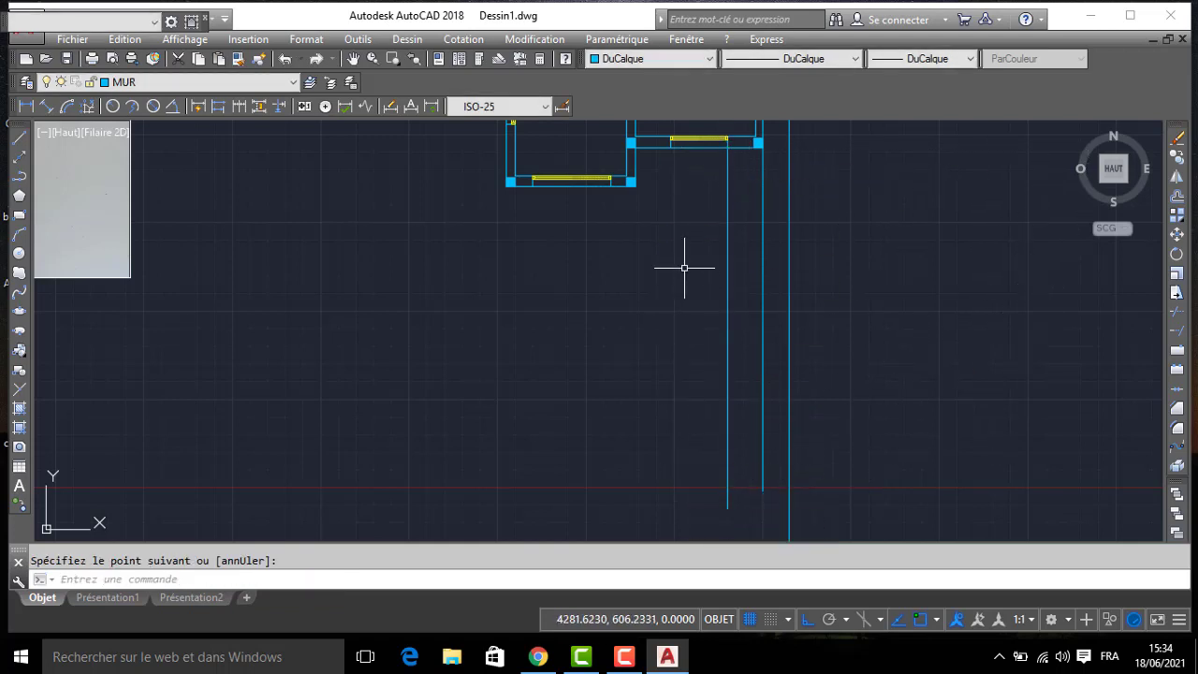
key(Return)
click(670, 141)
click(667, 490)
key(Return)
- Draw vertical projection lines downward from the SALON's lower-right corner and the right edge of its lower window
key(Return)
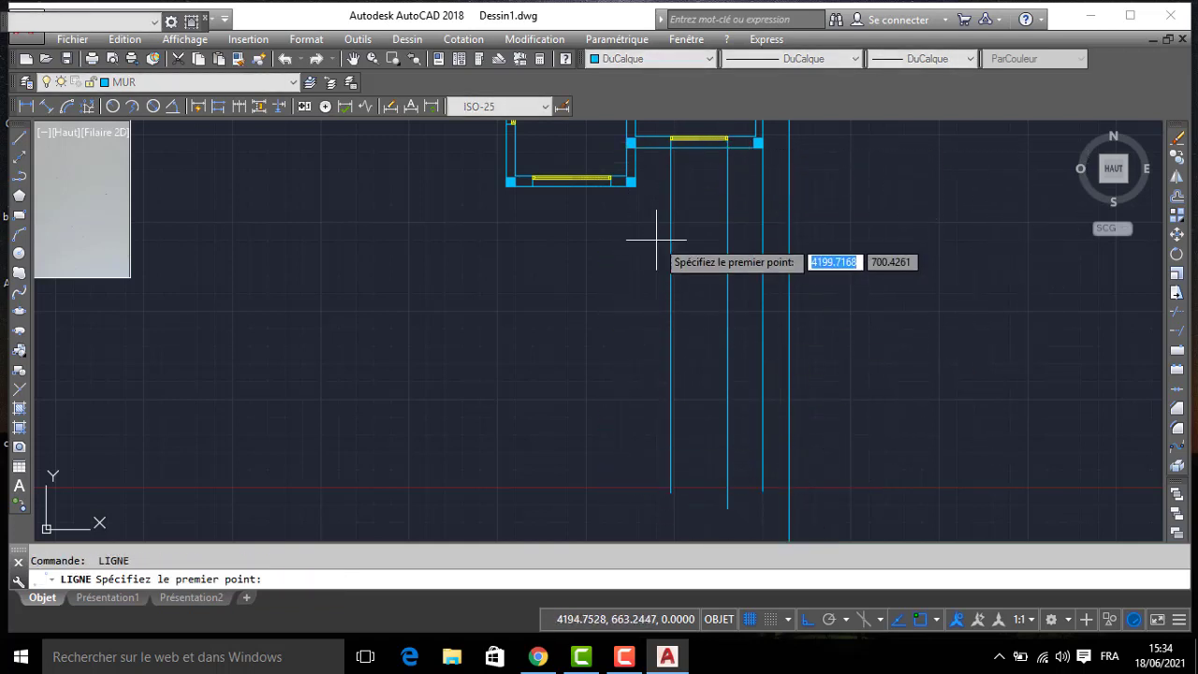
click(635, 184)
click(635, 493)
key(Return)
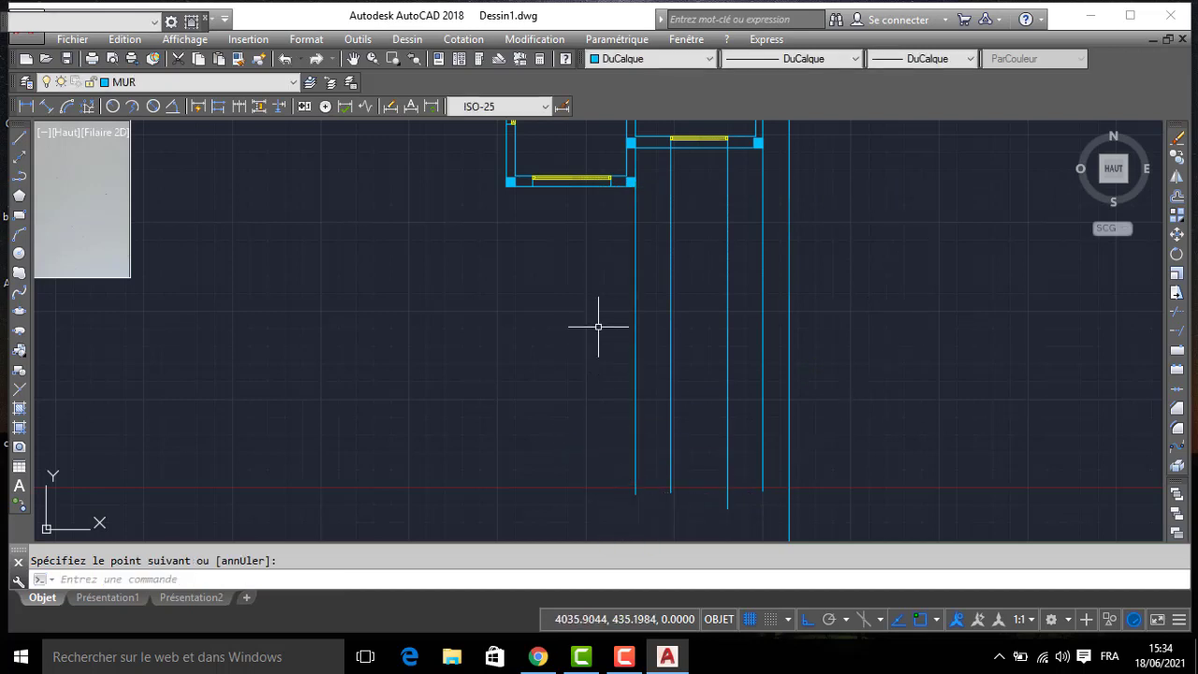
key(Return)
click(611, 184)
click(590, 486)
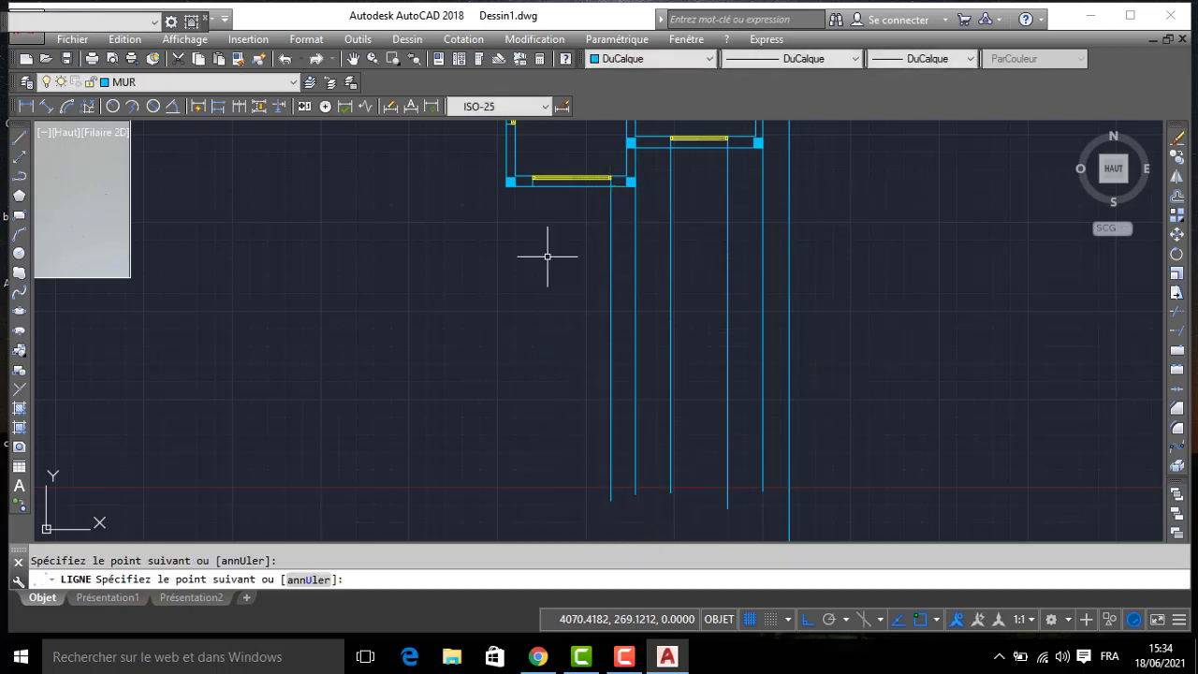
key(Return)
key(Return)
- Draw vertical projection lines downward from the left edge of the SALON's lower window and the SALON's lower-left corner
click(535, 220)
click(529, 510)
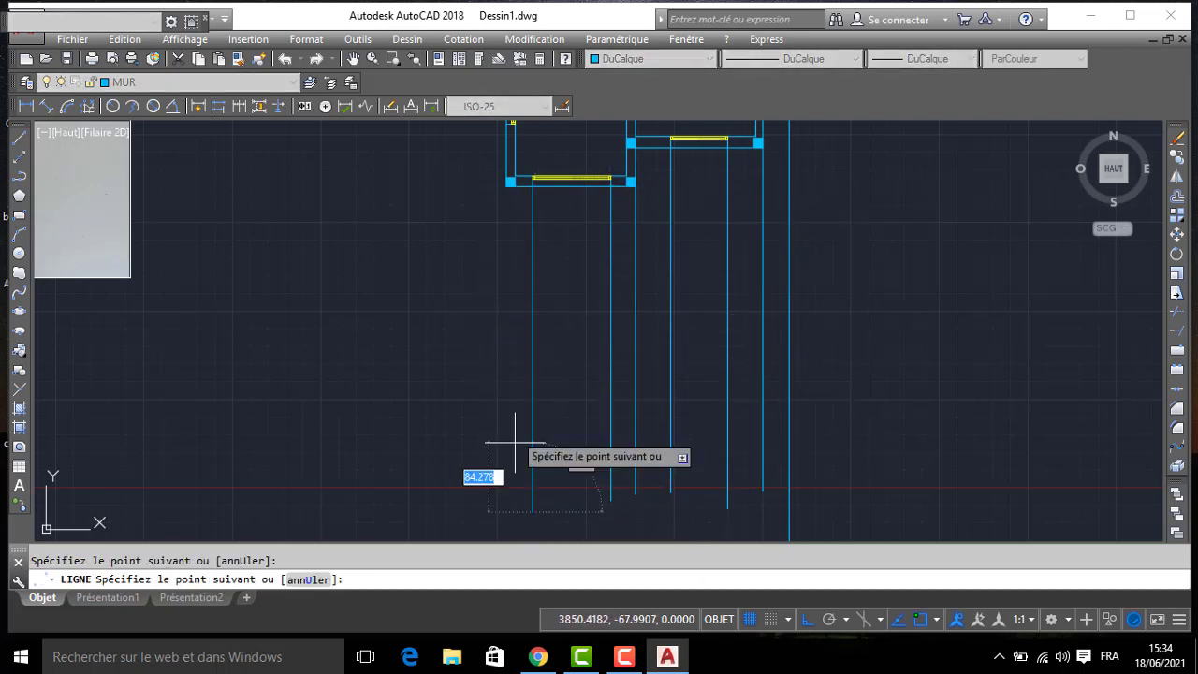
key(Return)
key(Return)
click(509, 182)
click(494, 507)
key(Return)
- Draw a vertical projection line from the CUISINE's lower-left outer corner down to the level of the other projection lines
scroll(394, 256, down, 6)
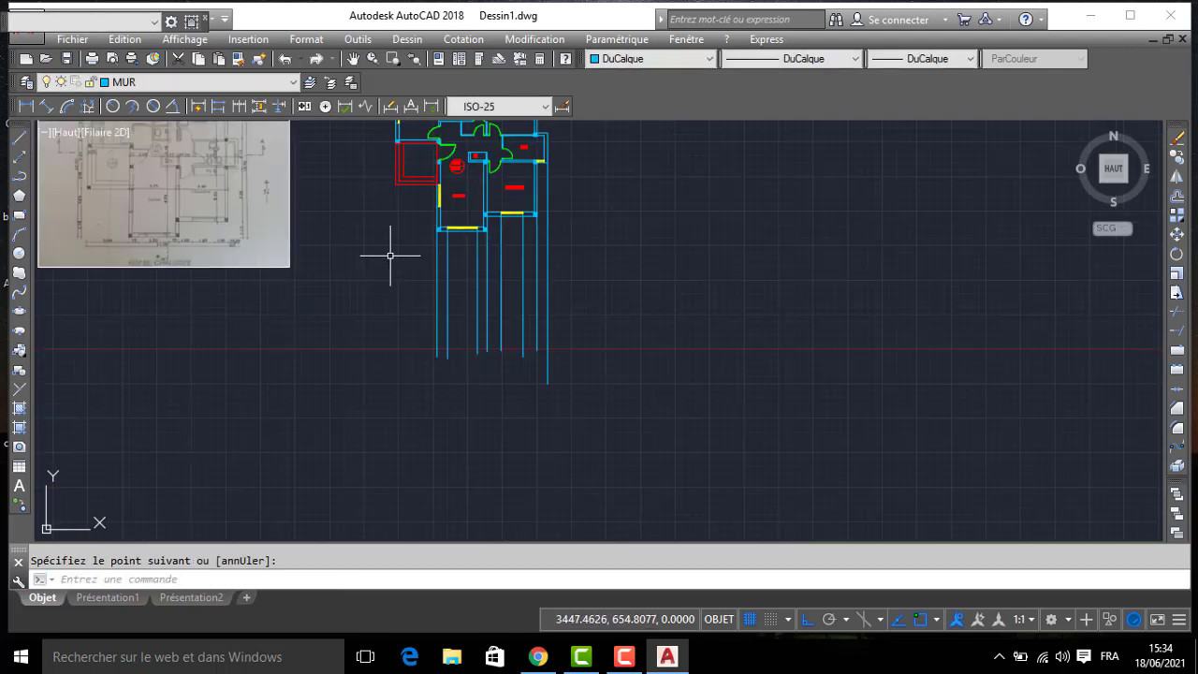
scroll(417, 219, up, 6)
key(Return)
click(405, 221)
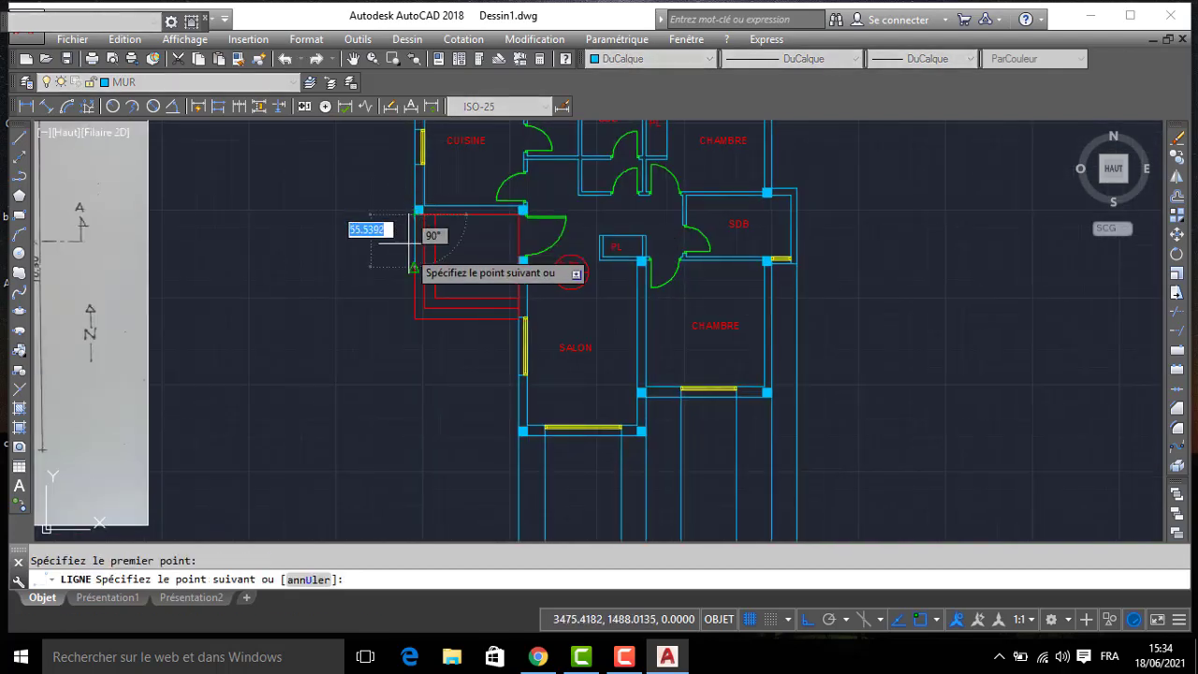
middle_drag(401, 453, 413, 43)
click(425, 368)
key(Return)
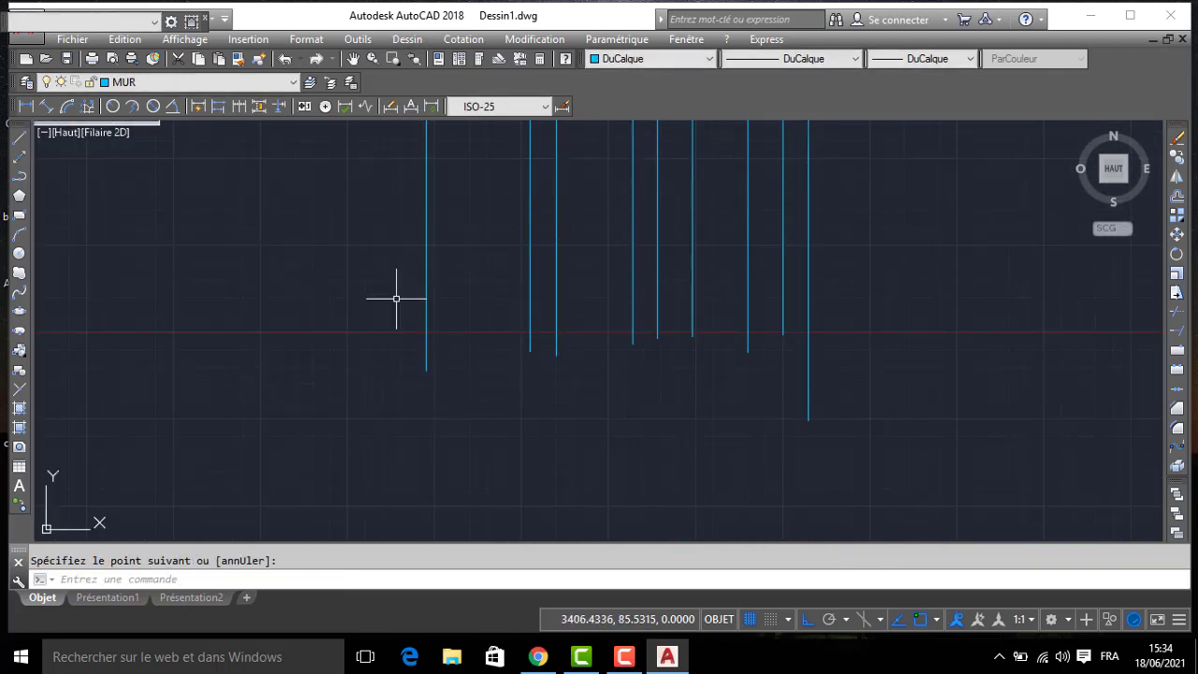
- Draw a horizontal line across all the vertical projection lines near their lower ends
key(Return)
click(388, 299)
click(880, 328)
key(Return)
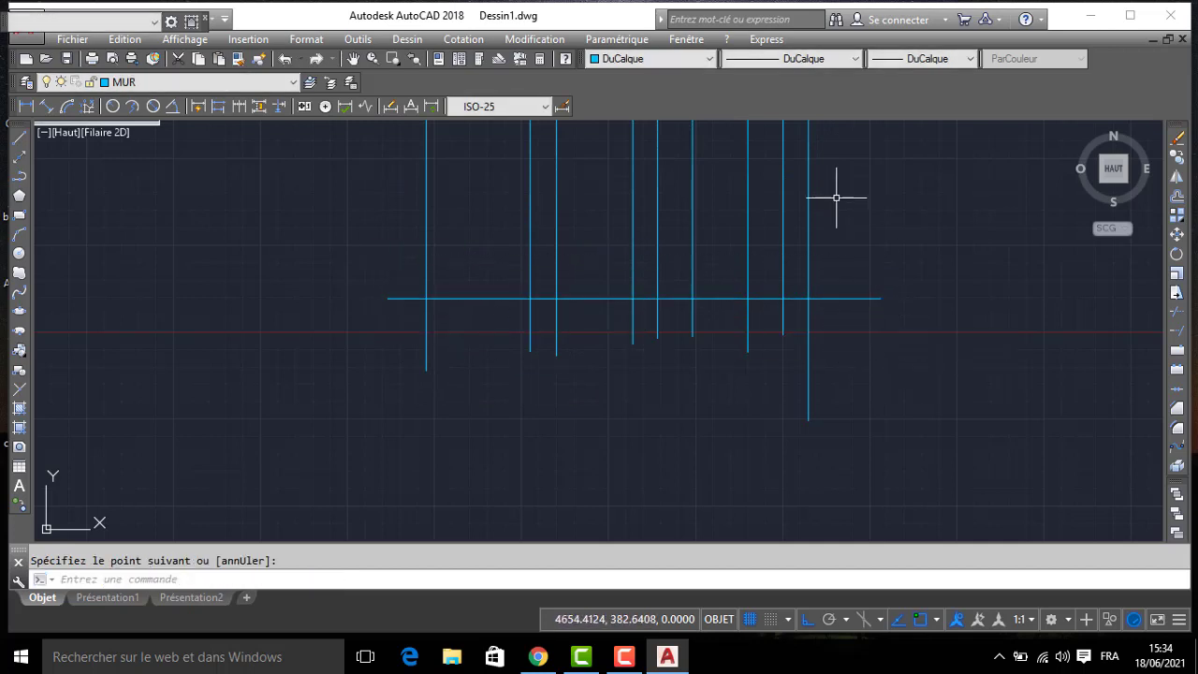
- Offset the horizontal line upward by 300
key(Return)
text(300)
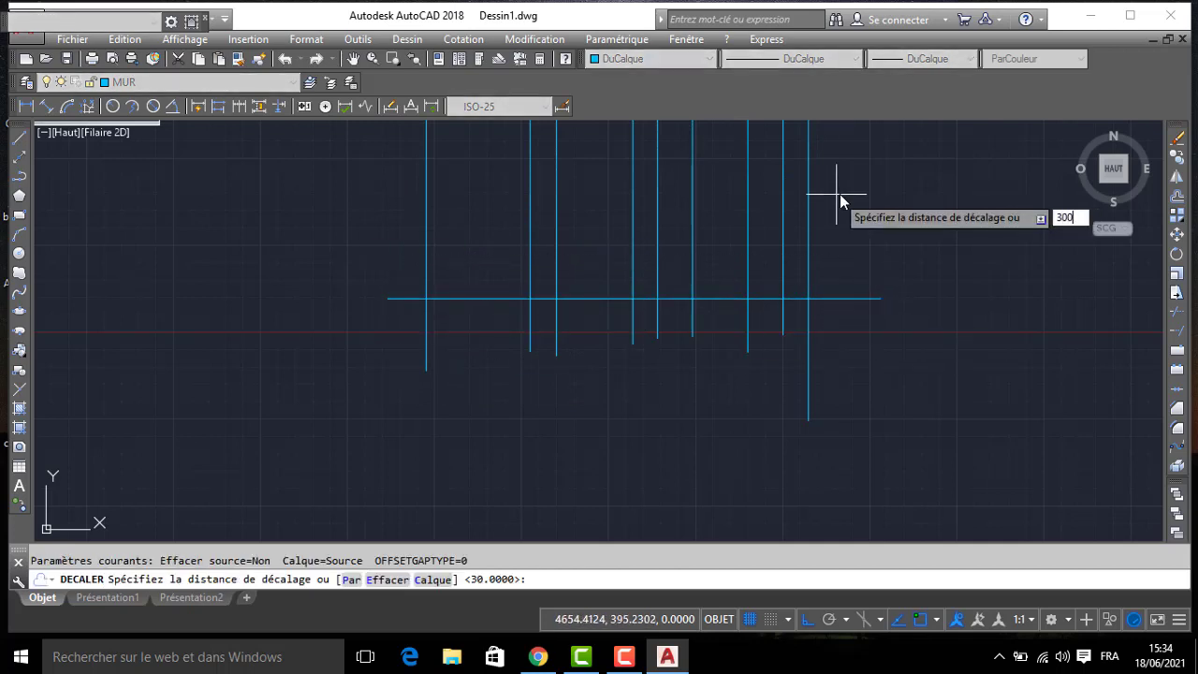
key(Return)
click(824, 299)
click(838, 265)
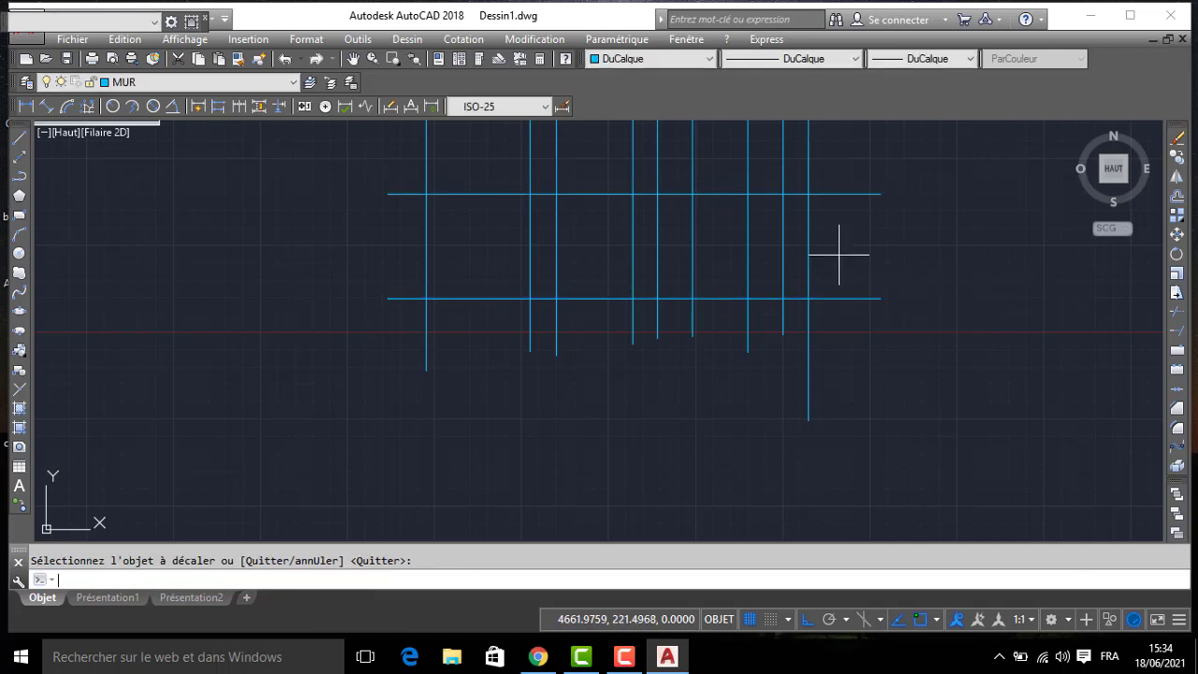
key(Return)
key(Return)
- Offset the upper horizontal line upward by 20
text(20)
key(Return)
click(836, 194)
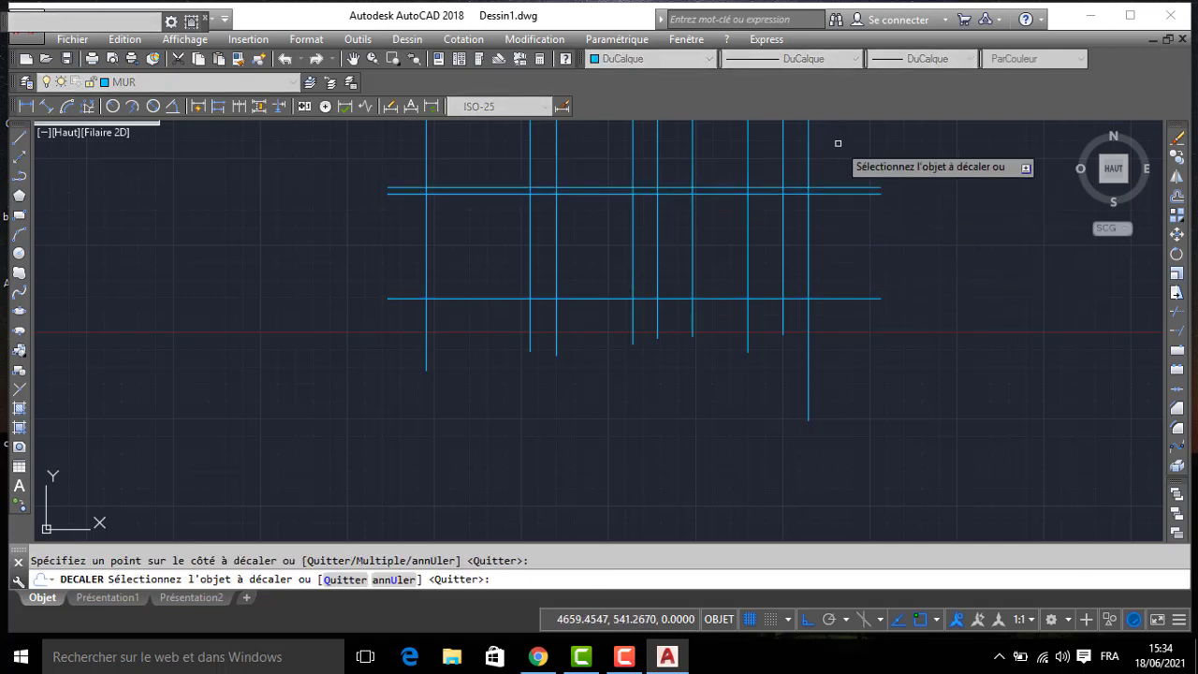
click(837, 145)
key(Return)
key(Return)
- Offset the topmost horizontal line upward by 50
text(5)
key(Return)
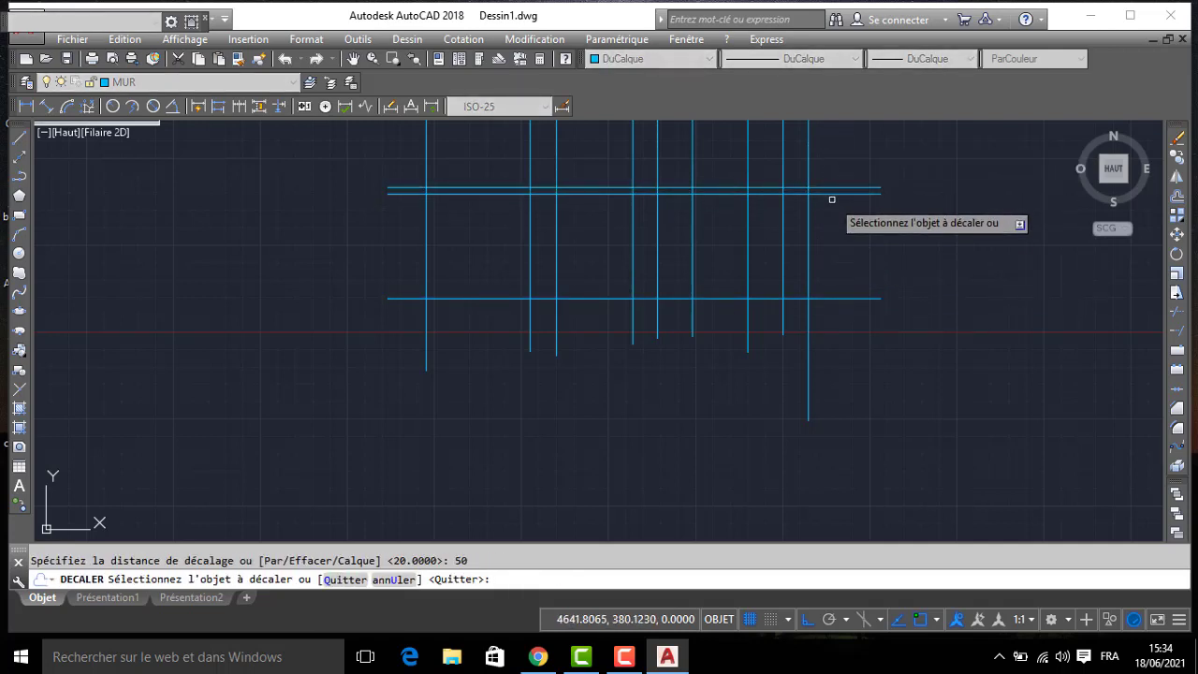
click(833, 186)
click(832, 178)
key(Return)
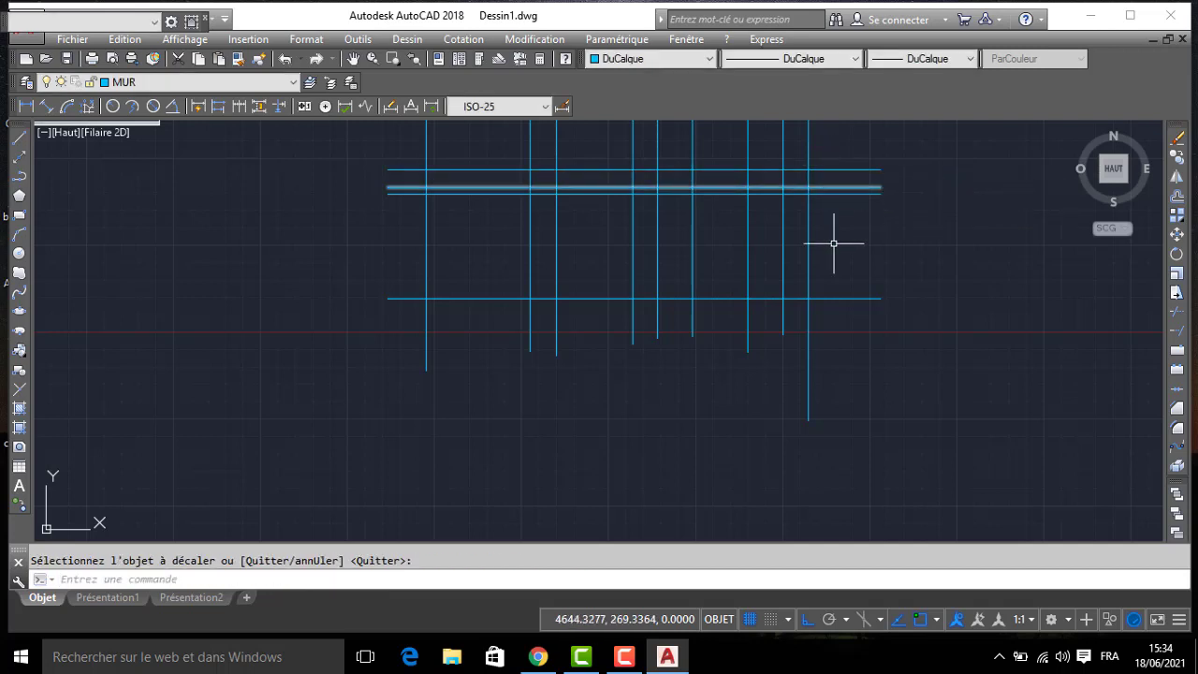
- Offset the original horizontal line downward by 60
key(Return)
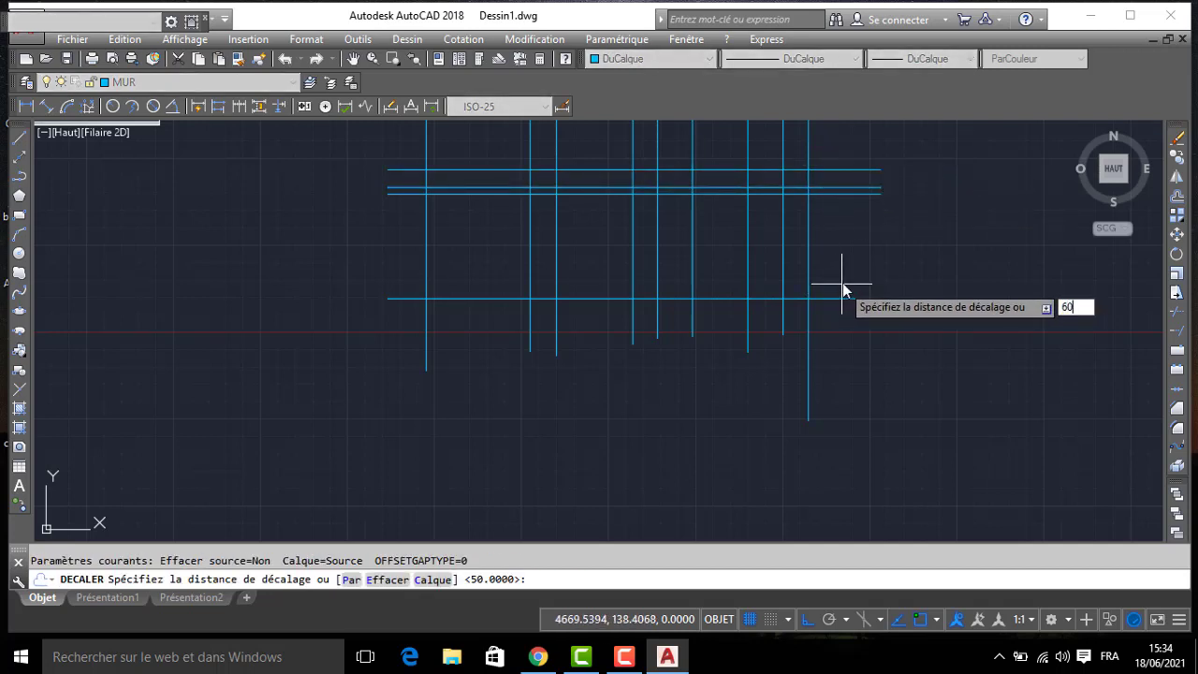
key(Return)
click(841, 300)
click(838, 323)
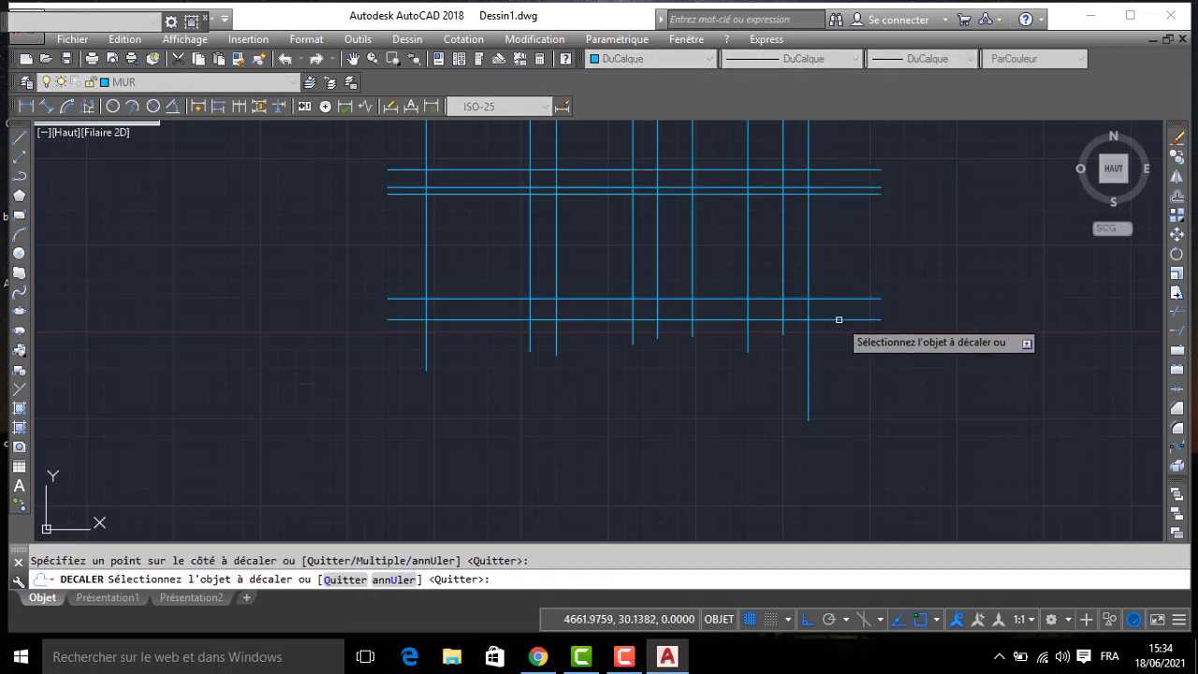
key(Return)
- Trim the horizontal lines to the outermost verticals and the vertical lines to the lowest horizontal line
text(AJ)
key(Return)
key(Return)
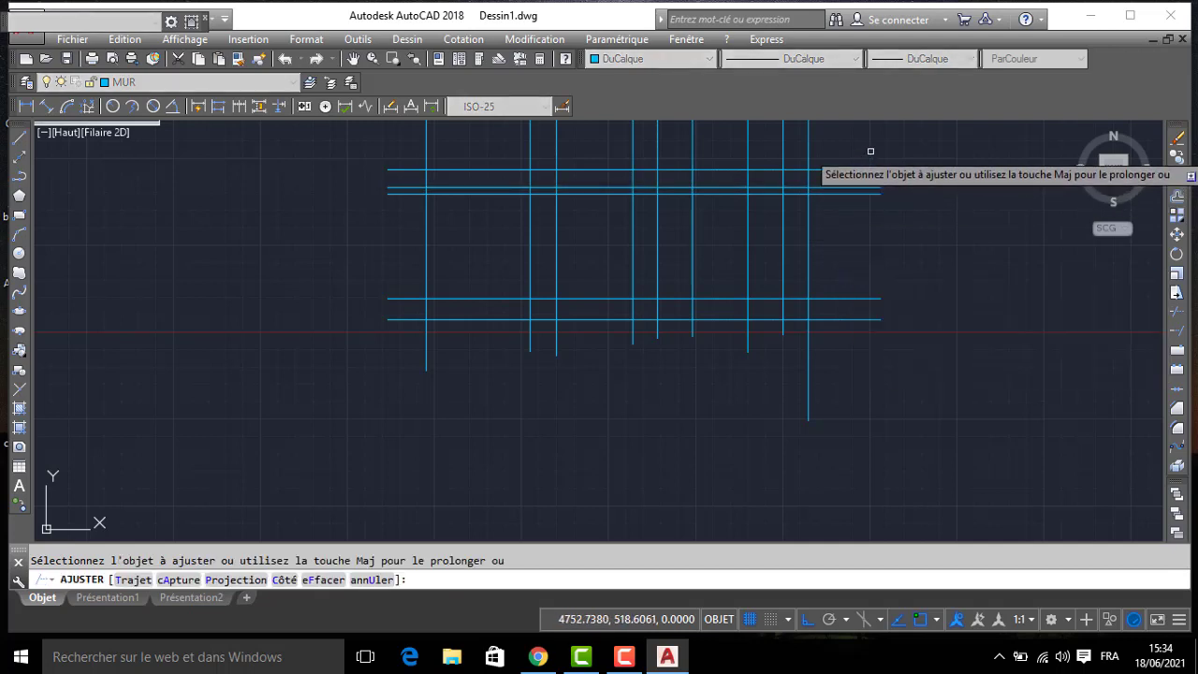
click(870, 151)
click(841, 352)
click(833, 326)
click(406, 397)
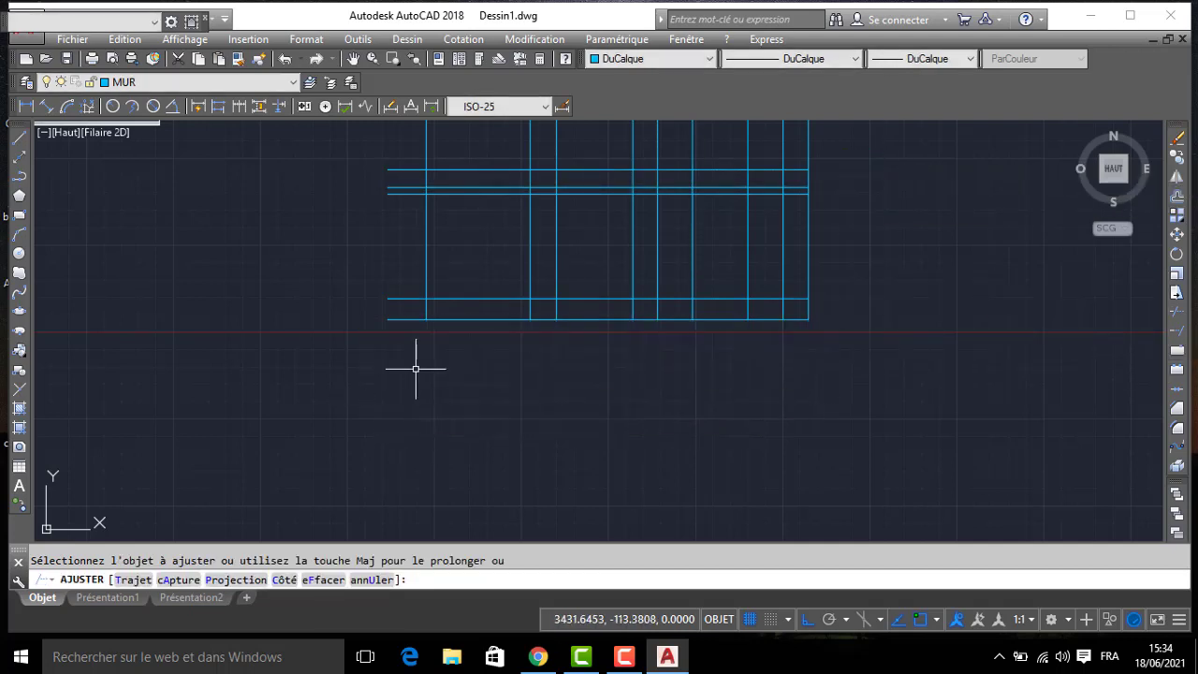
key(Return)
key(Return)
key(Return)
click(409, 344)
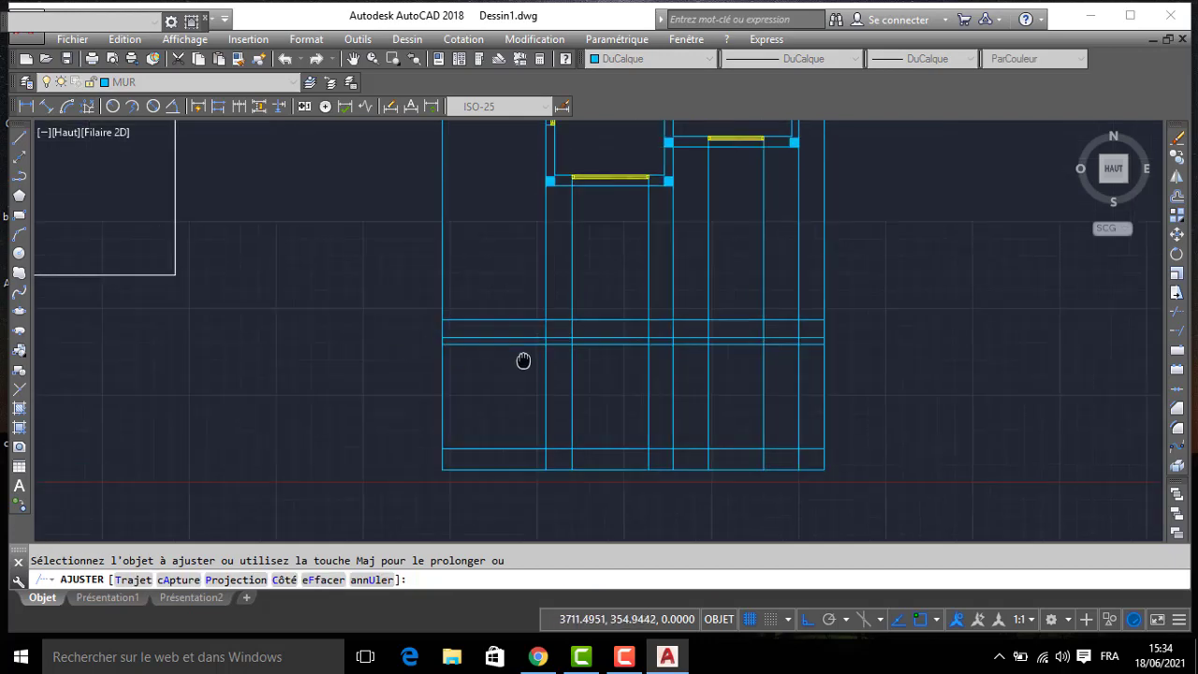
key(Return)
key(Return)
- Trim the vertical projection lines above the topmost horizontal line, using that line as the cutting edge
click(504, 366)
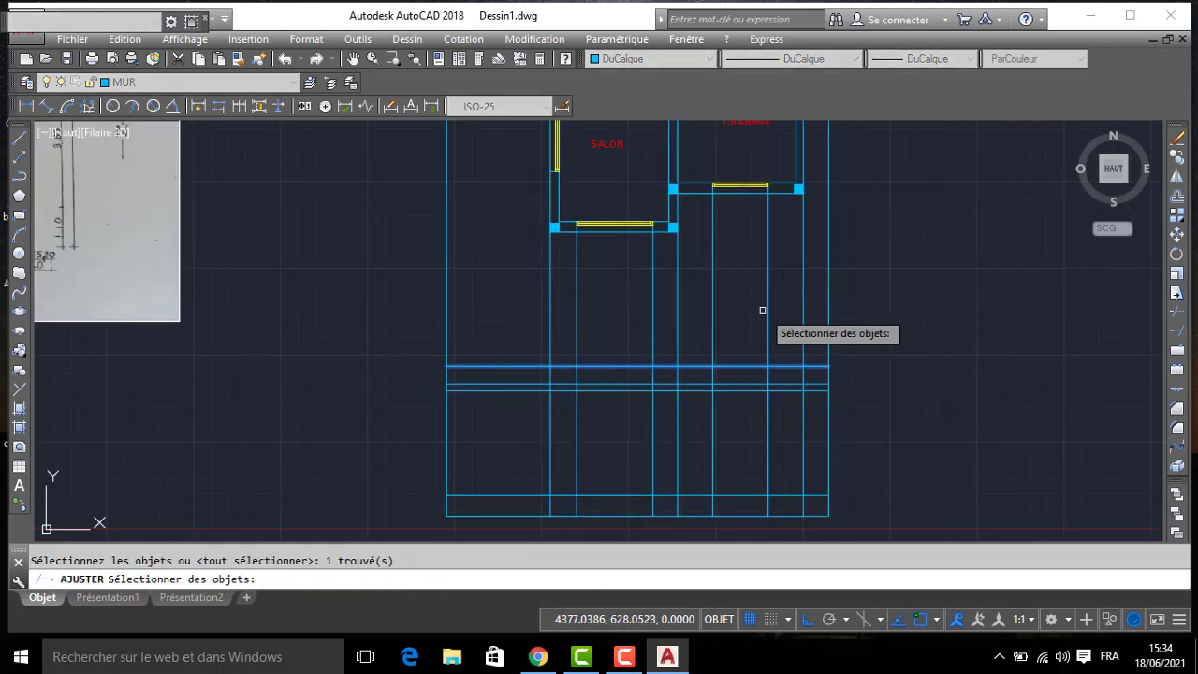
key(Return)
click(855, 297)
click(301, 302)
key(Return)
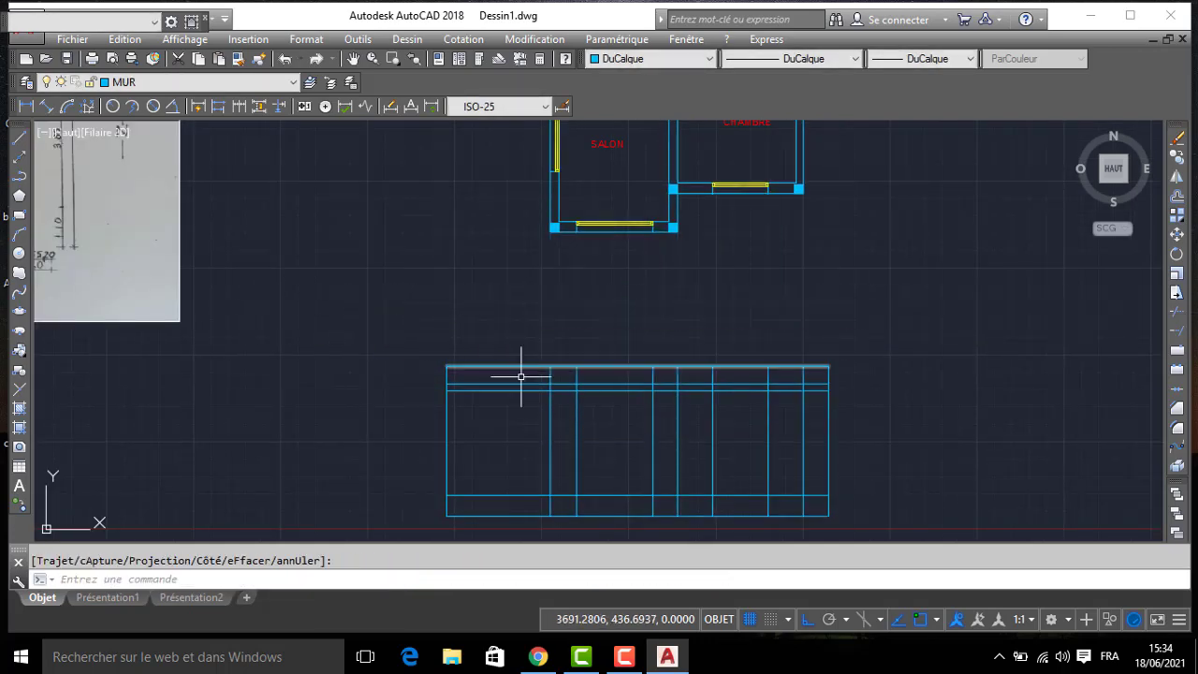
- Trim the interior vertical lines out of the band between the elevation's topmost horizontal line and the next one down
middle_drag(514, 374, 487, 315)
scroll(505, 318, up, 2)
key(Return)
key(Return)
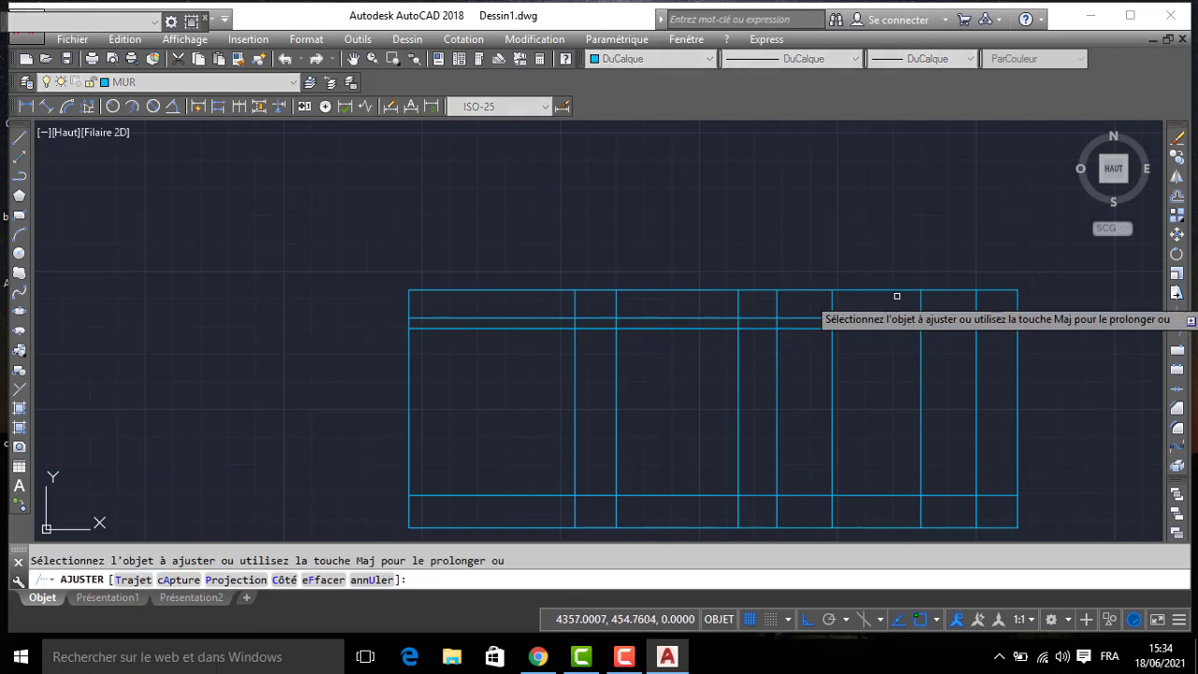
click(995, 302)
click(530, 312)
middle_drag(596, 411, 541, 338)
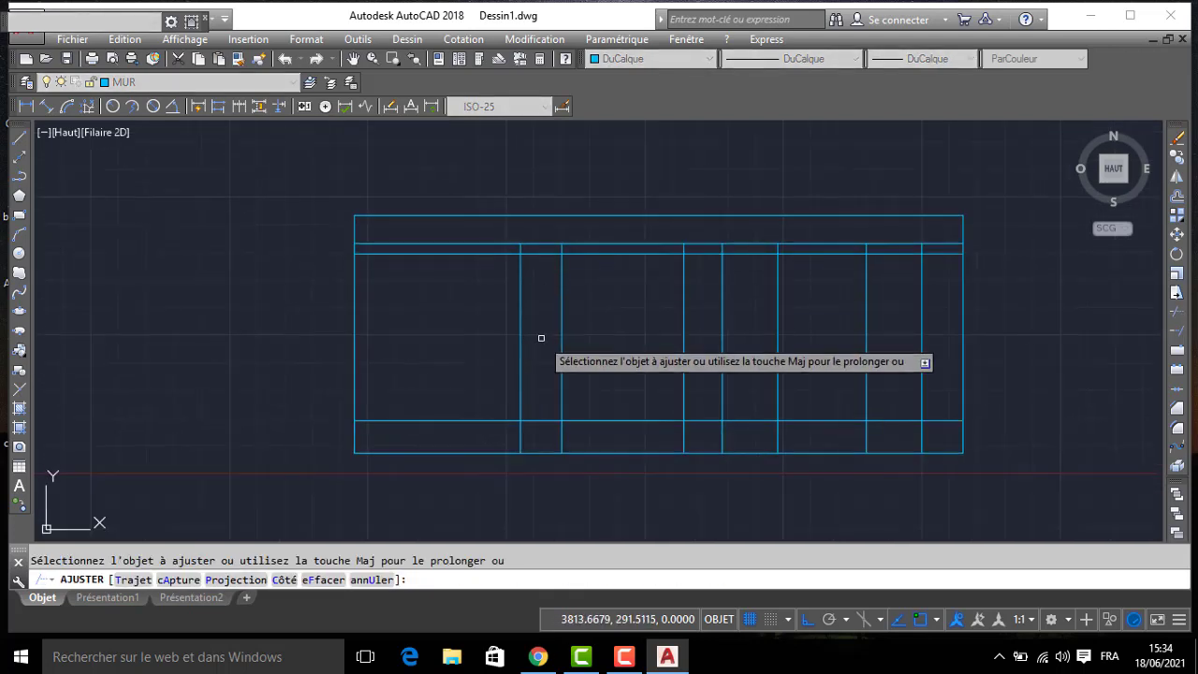
key(Return)
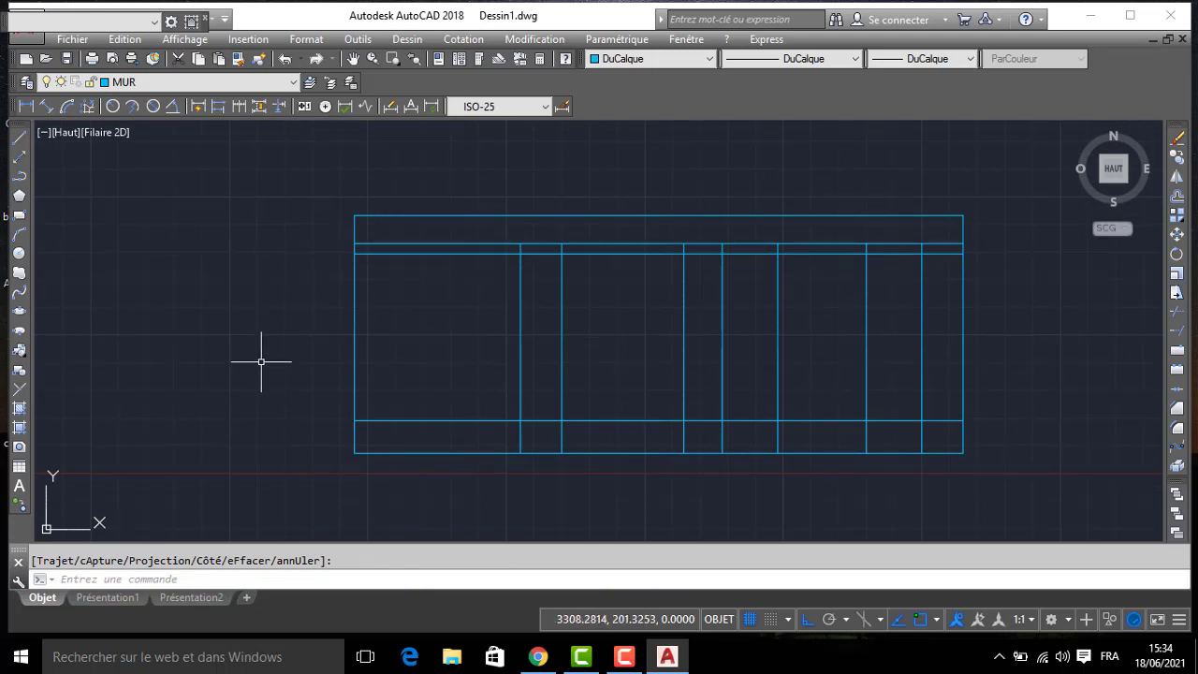
- Offset the elevation's lower horizontal line, just above the base line, upward by 100
text(DEC)
key(Return)
text(100)
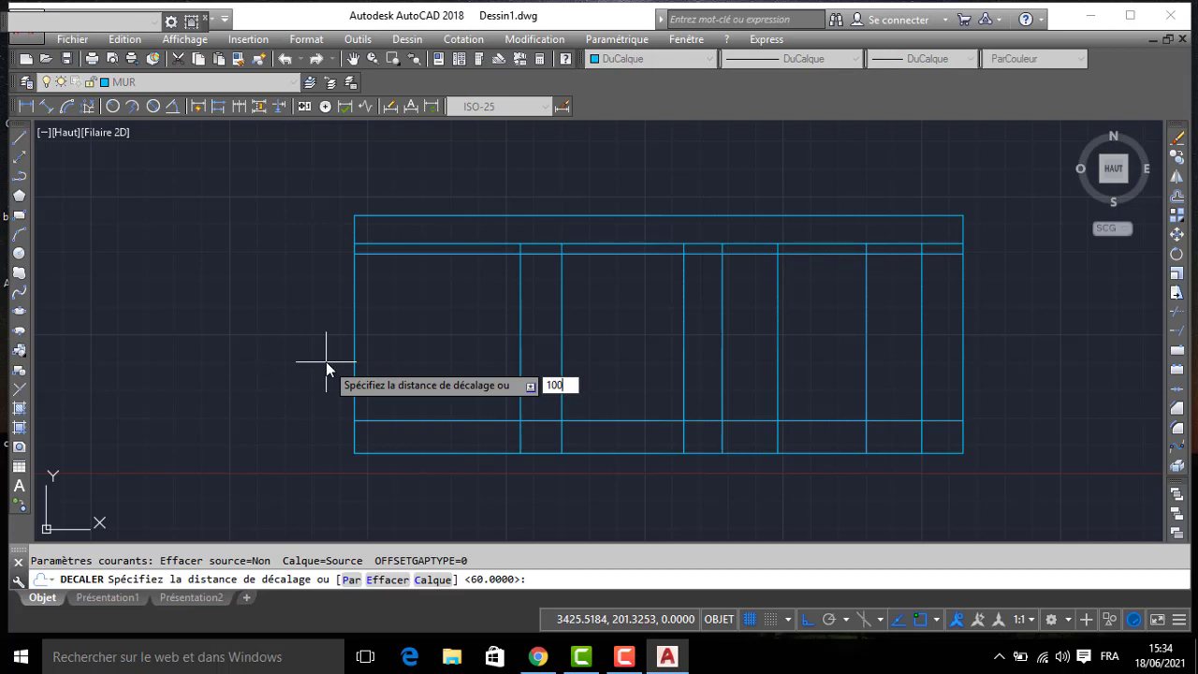
key(Return)
click(428, 421)
click(436, 374)
key(Return)
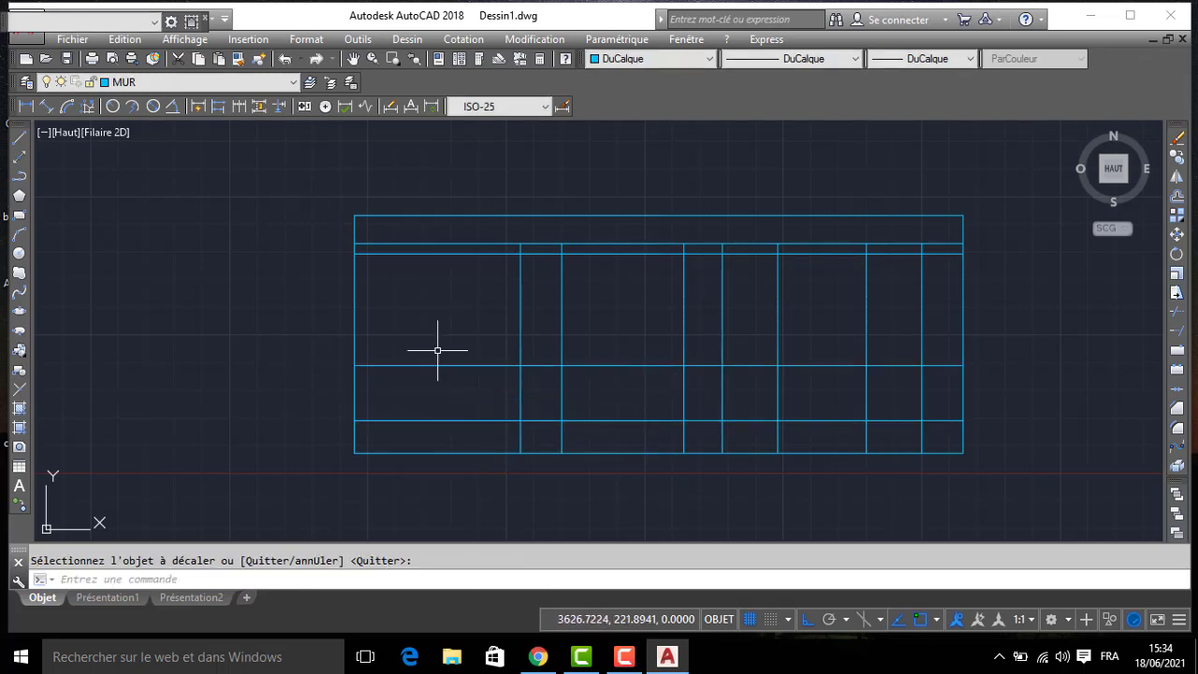
- Offset the new window sill line upward by 110 to create the window head line
key(Return)
text(110)
key(Return)
click(445, 366)
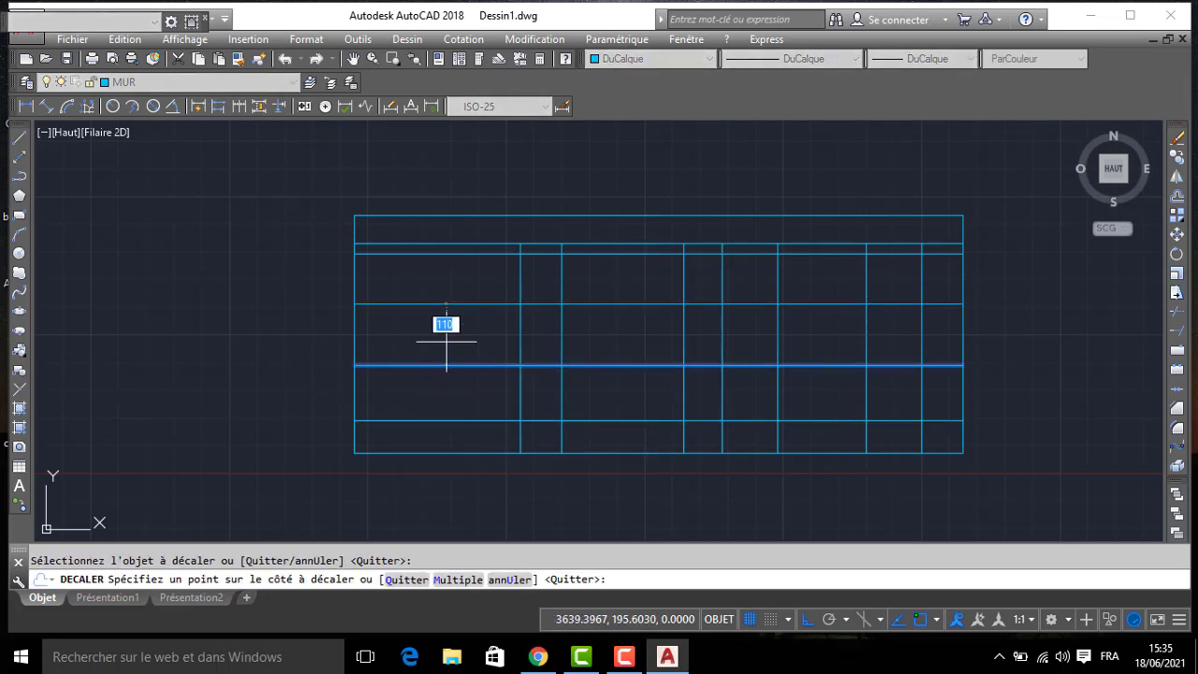
click(442, 292)
scroll(442, 295, down, 2)
middle_drag(442, 295, 445, 306)
key(Return)
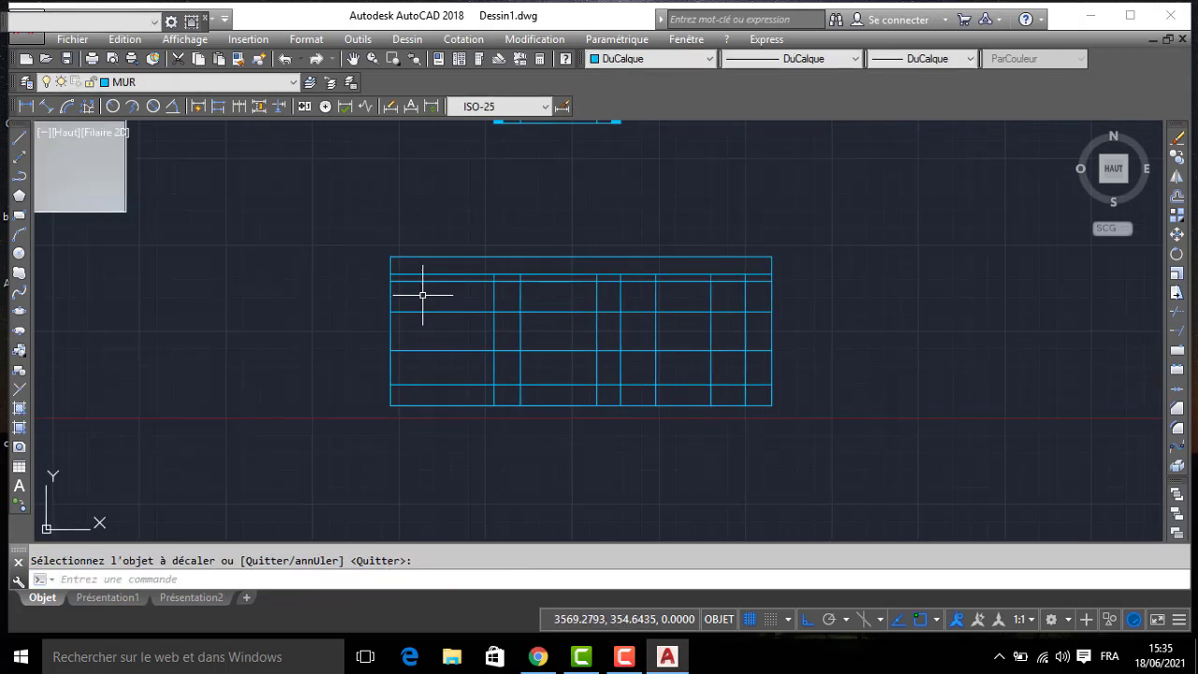
- Trim the head, sill and base-band horizontal lines out of the elevation's leftmost bay
text(AJ)
key(Return)
key(Return)
click(426, 299)
click(428, 391)
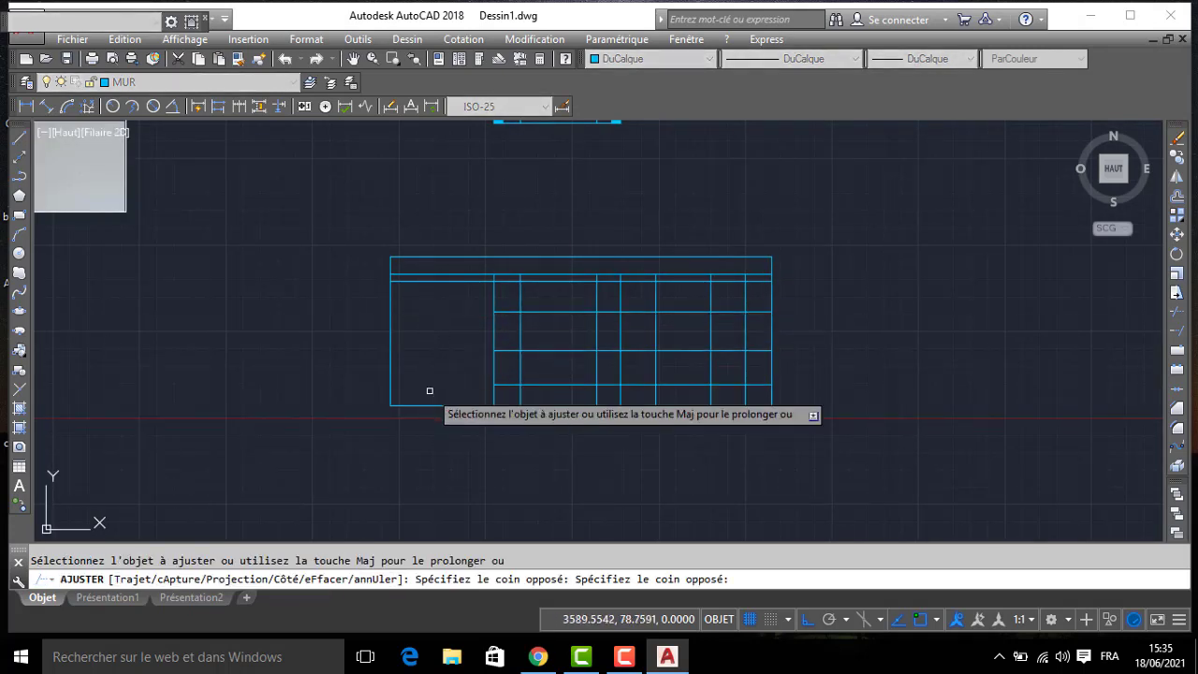
scroll(605, 291, up, 2)
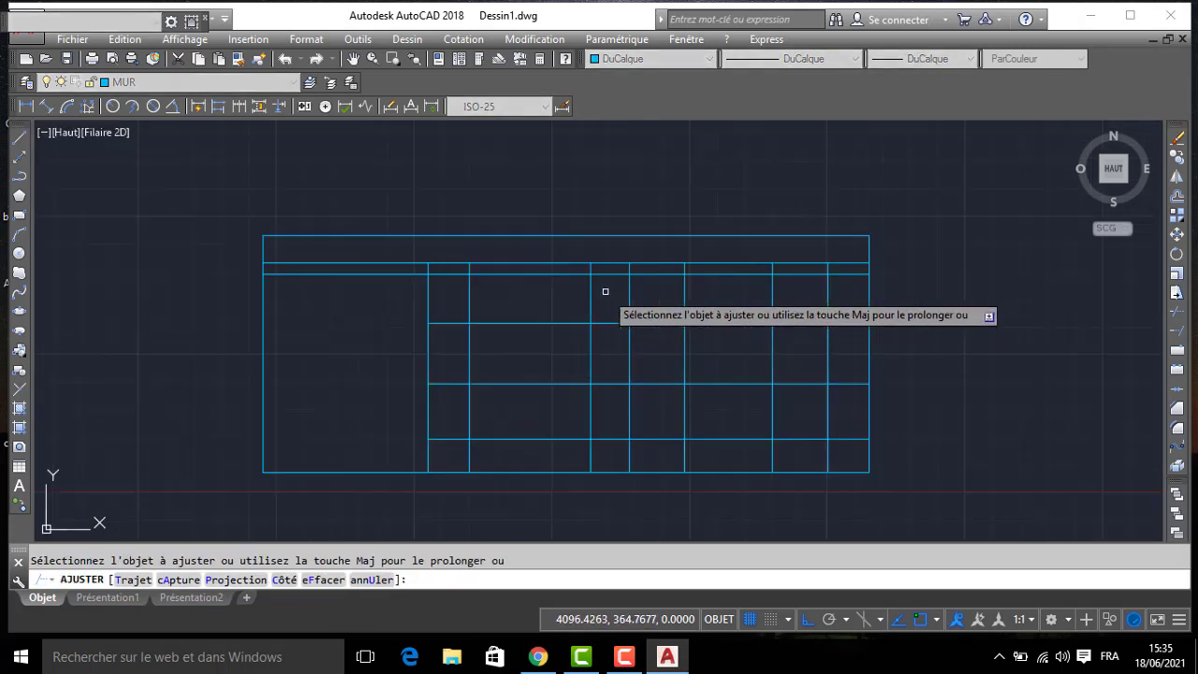
- Trim the line segments around the salon window in the second bay, leaving only its closed rectangle between base band and slab
click(605, 291)
click(459, 297)
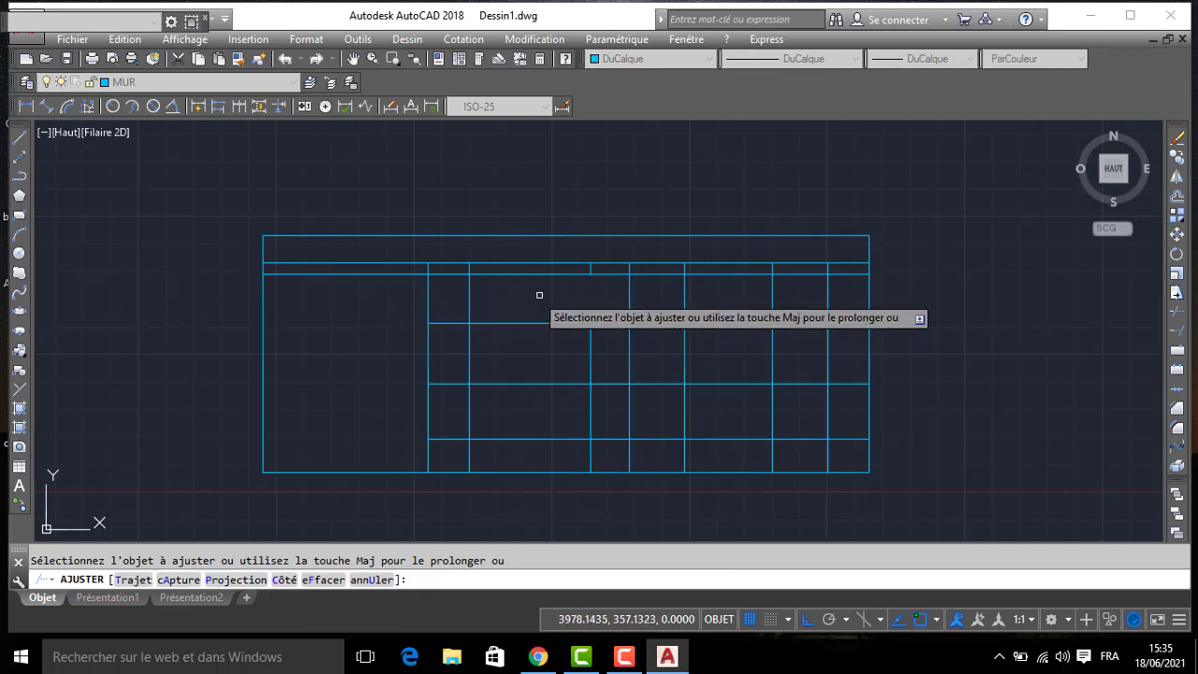
click(499, 291)
click(460, 297)
click(458, 295)
click(441, 412)
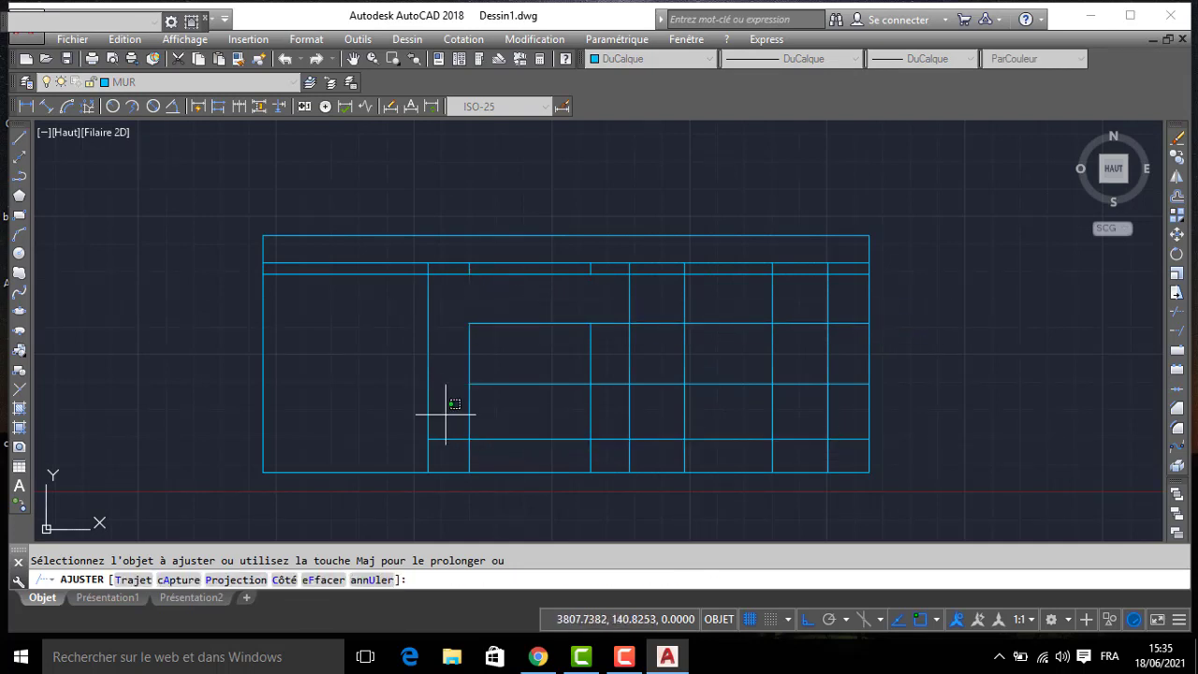
click(445, 414)
click(594, 412)
click(584, 406)
click(580, 414)
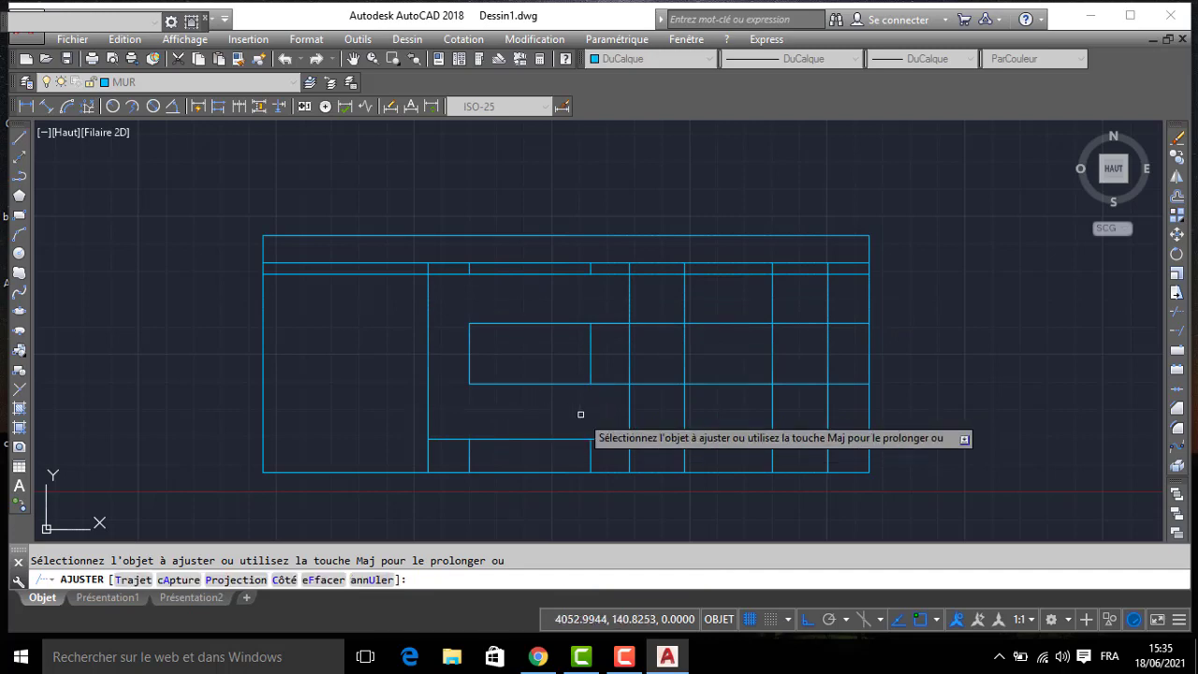
click(599, 408)
click(621, 296)
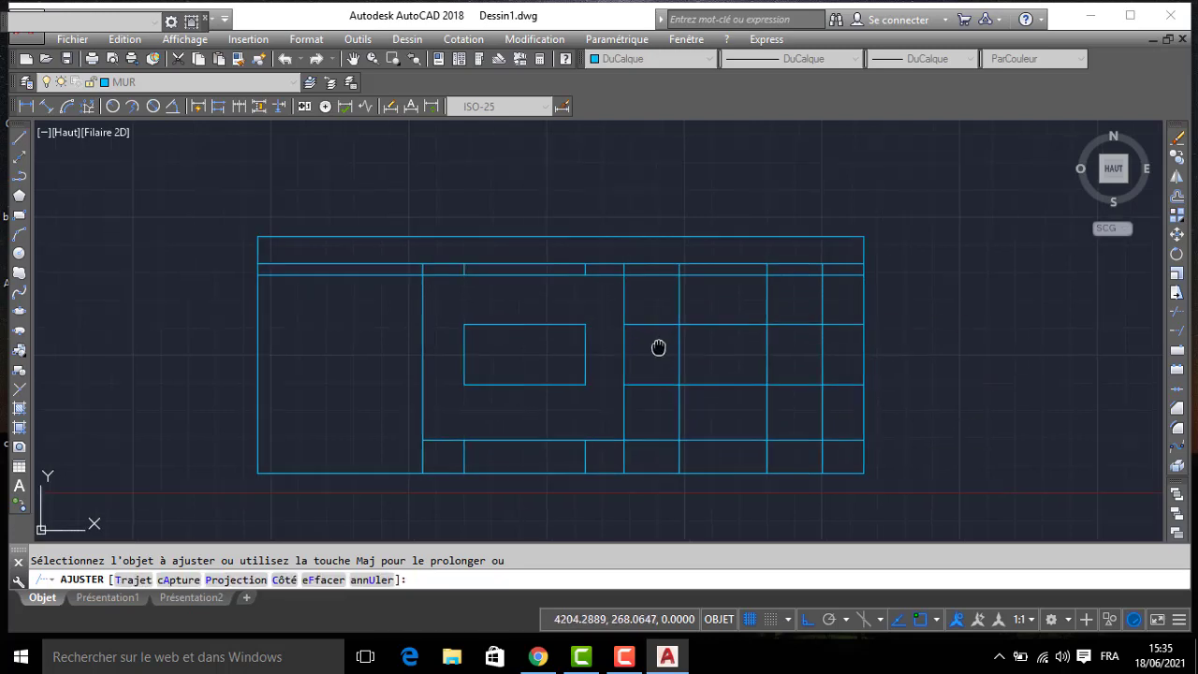
- Trim the line segments around the chambre window in the third bay, leaving only its closed rectangle
scroll(562, 347, down, 2)
scroll(608, 374, down, 2)
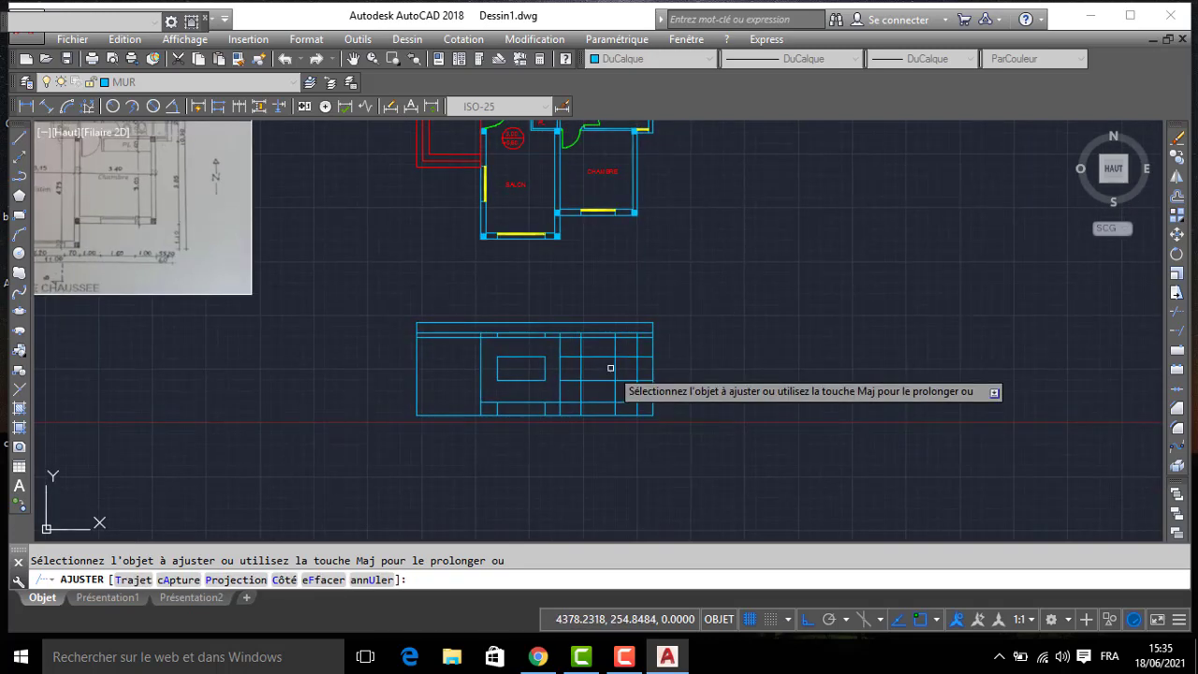
scroll(621, 350, up, 2)
click(617, 343)
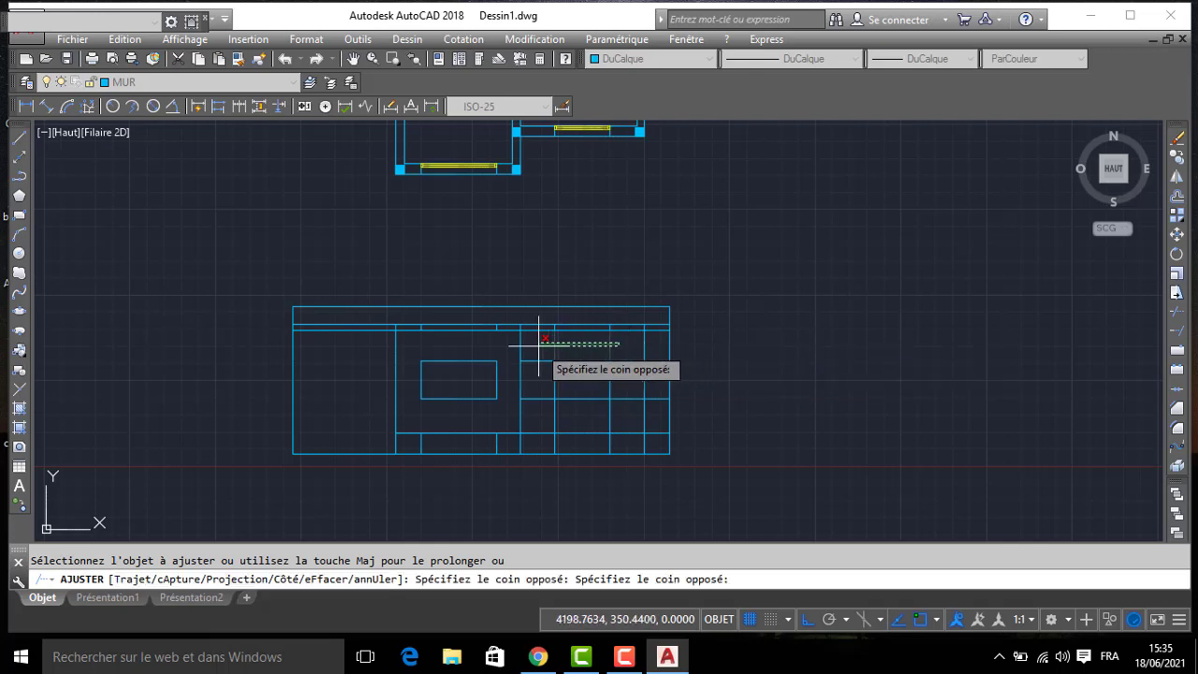
click(540, 346)
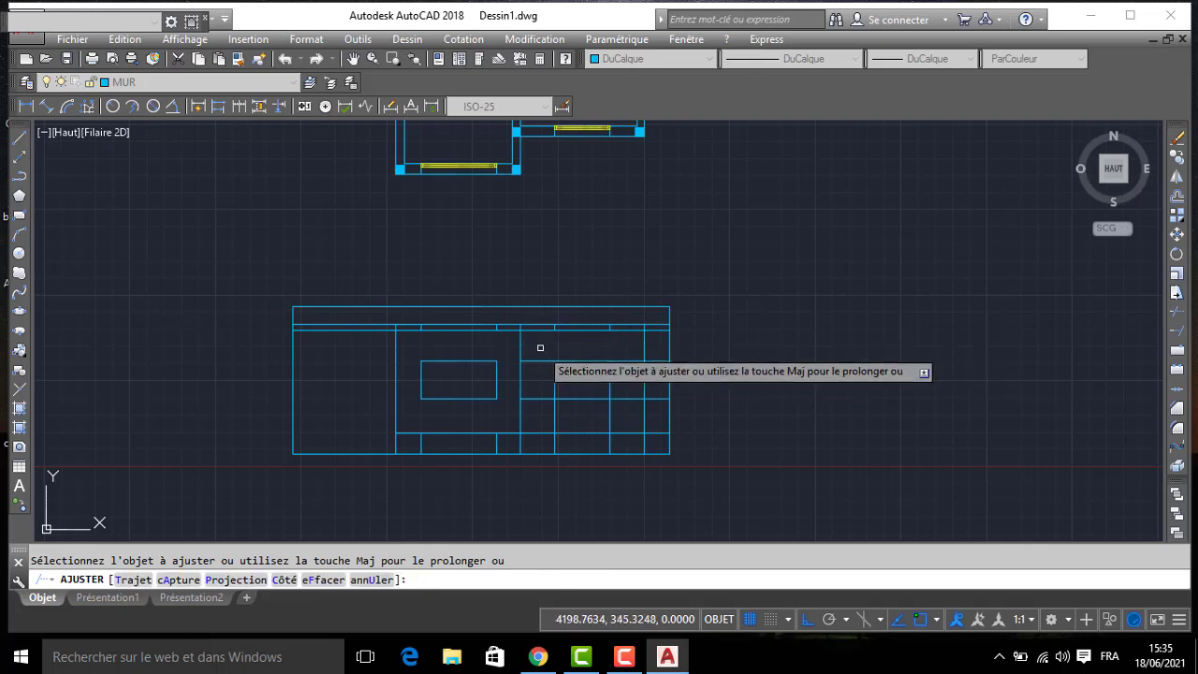
click(540, 348)
click(537, 413)
click(539, 412)
click(597, 412)
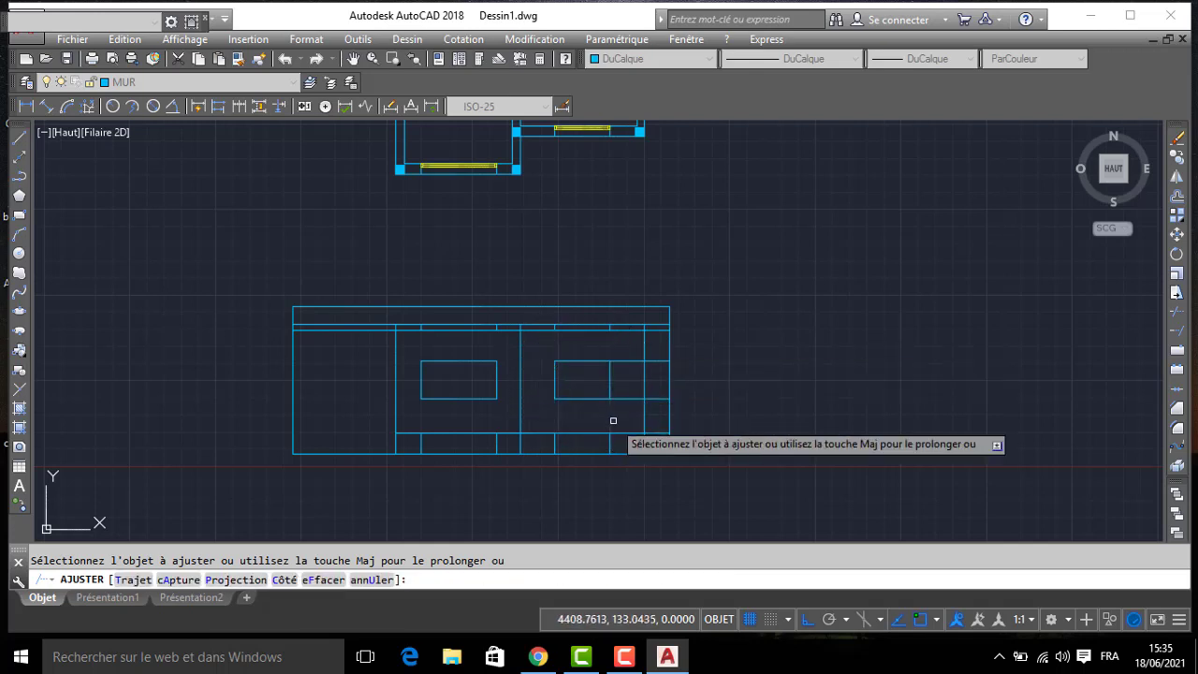
click(624, 414)
click(623, 361)
scroll(645, 370, down, 2)
middle_drag(645, 376, 644, 395)
scroll(649, 351, up, 2)
key(Return)
- Draw a vertical projection line from the SDB window edge in the plan down to the elevation's base line
middle_drag(644, 291, 642, 353)
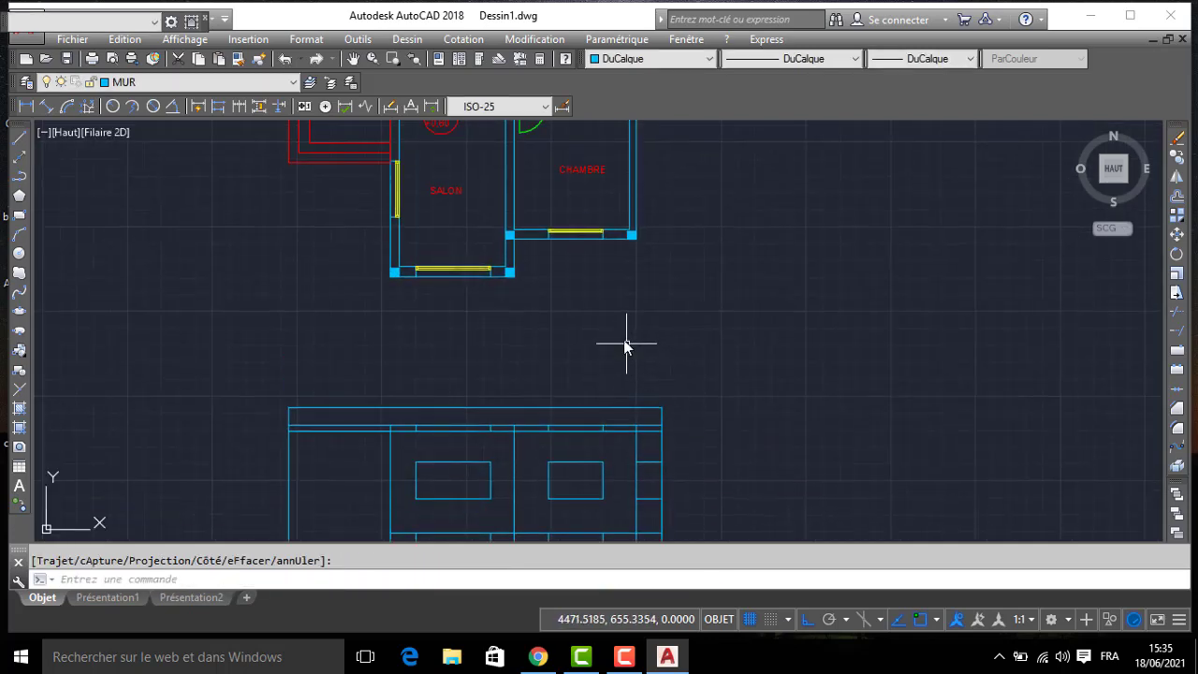
text(l)
key(Return)
scroll(640, 201, up, 2)
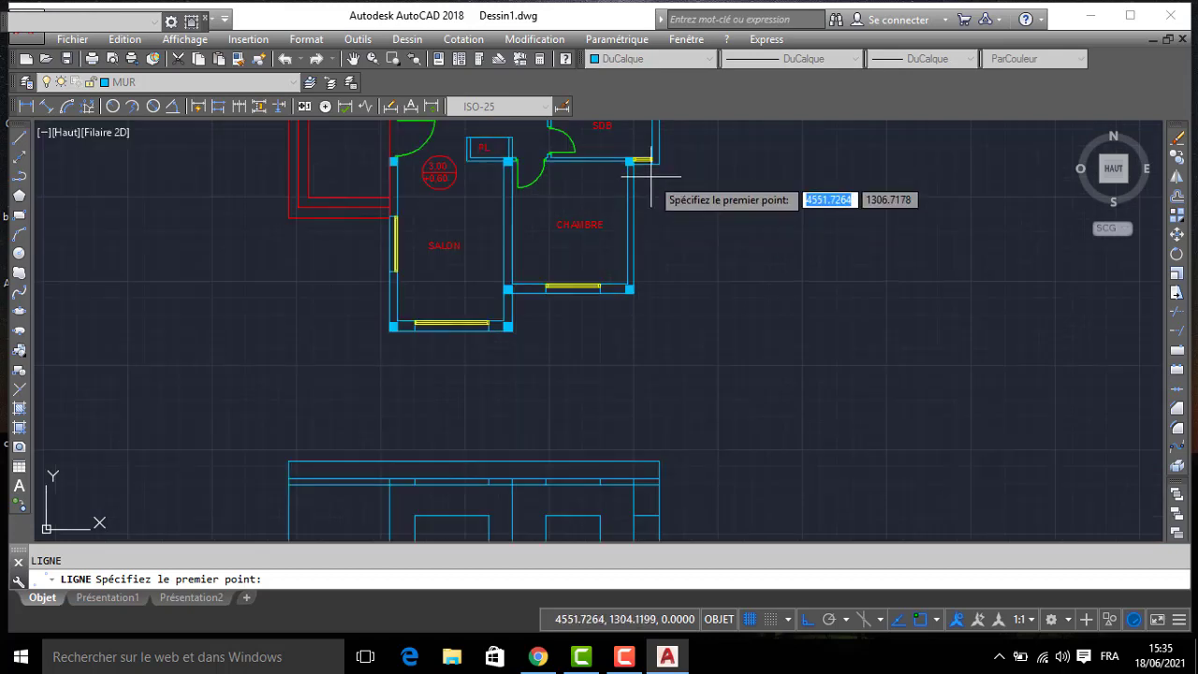
click(642, 161)
middle_drag(651, 469, 624, 222)
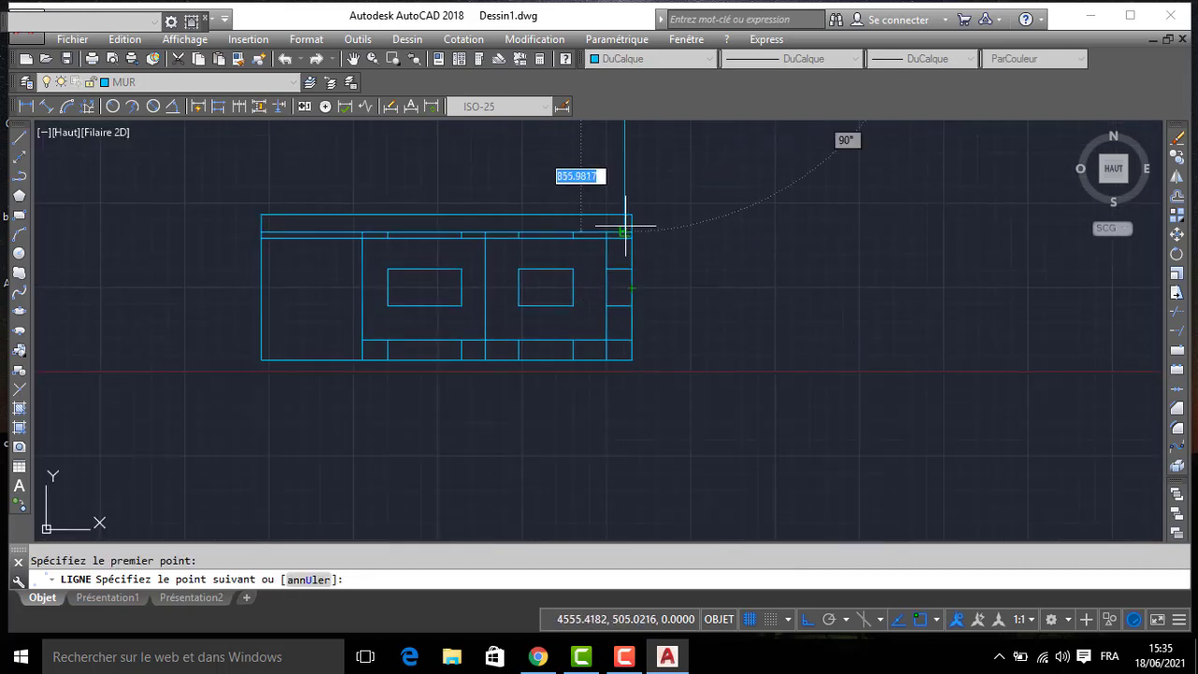
scroll(593, 312, up, 2)
- Trim the new projection line and the head and sill lines to leave a narrow window in the rightmost bay
text(A)
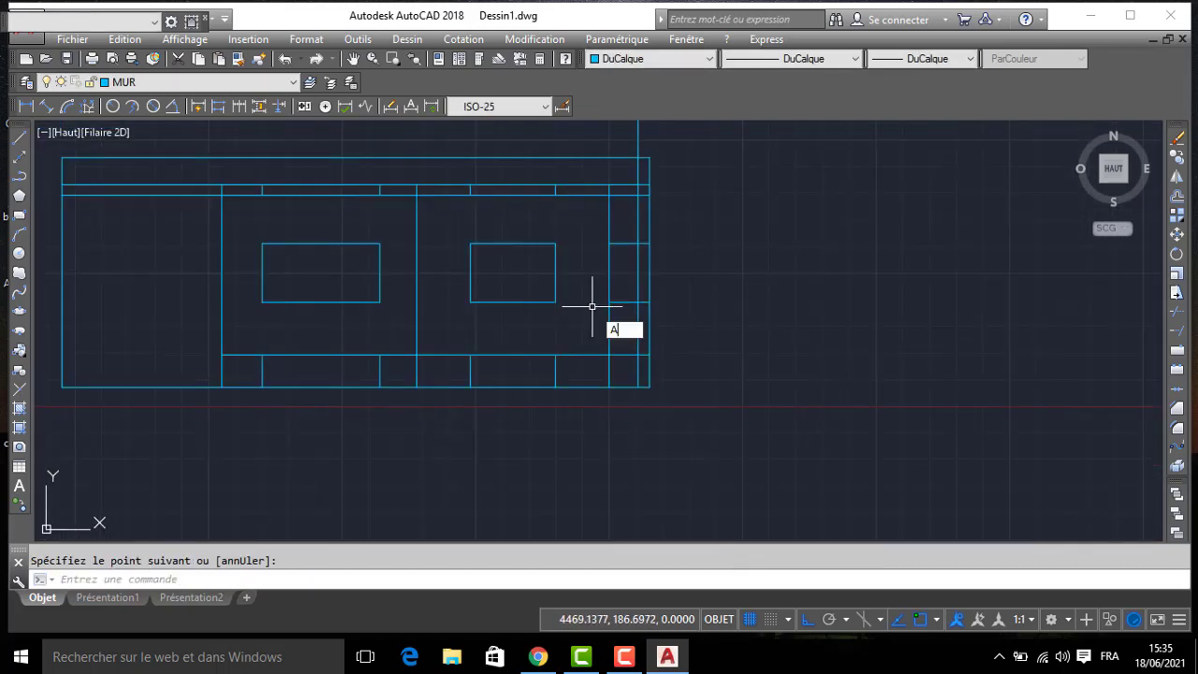
text(J)
key(Return)
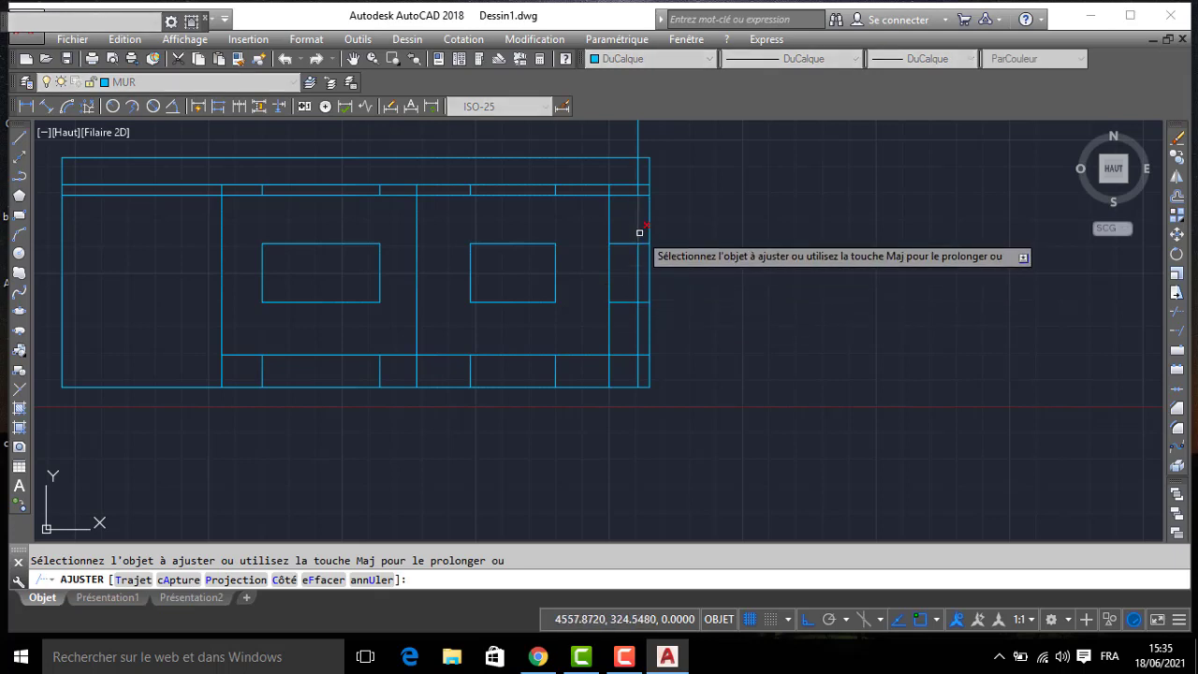
click(643, 239)
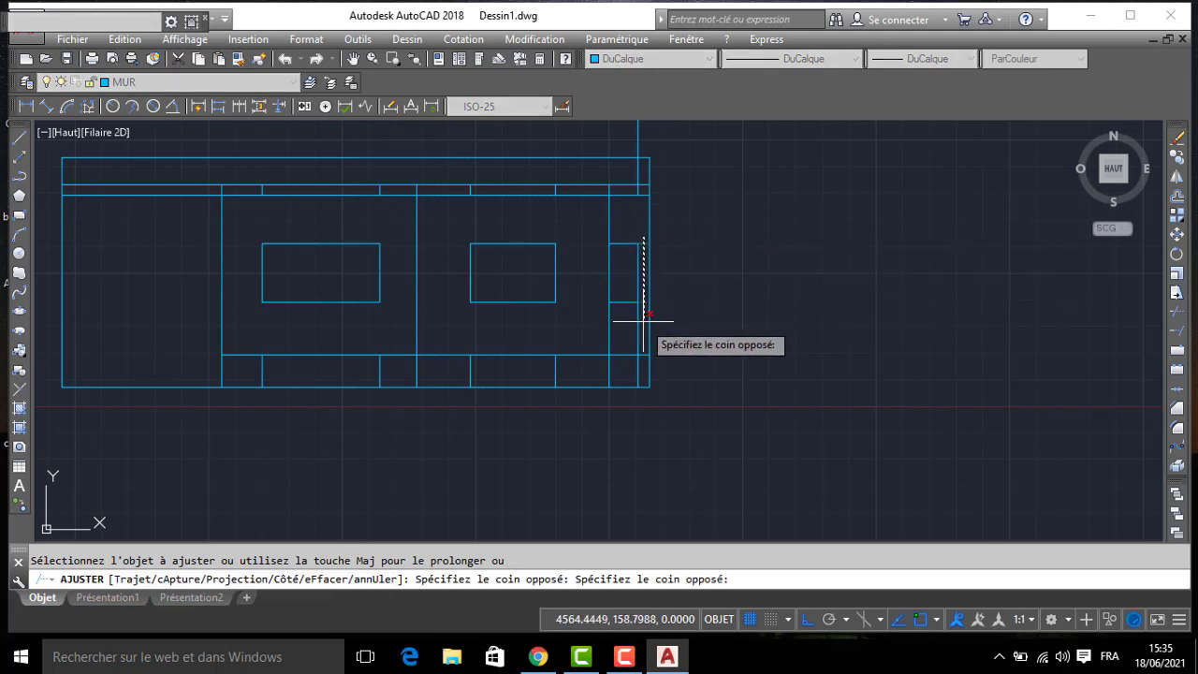
click(643, 336)
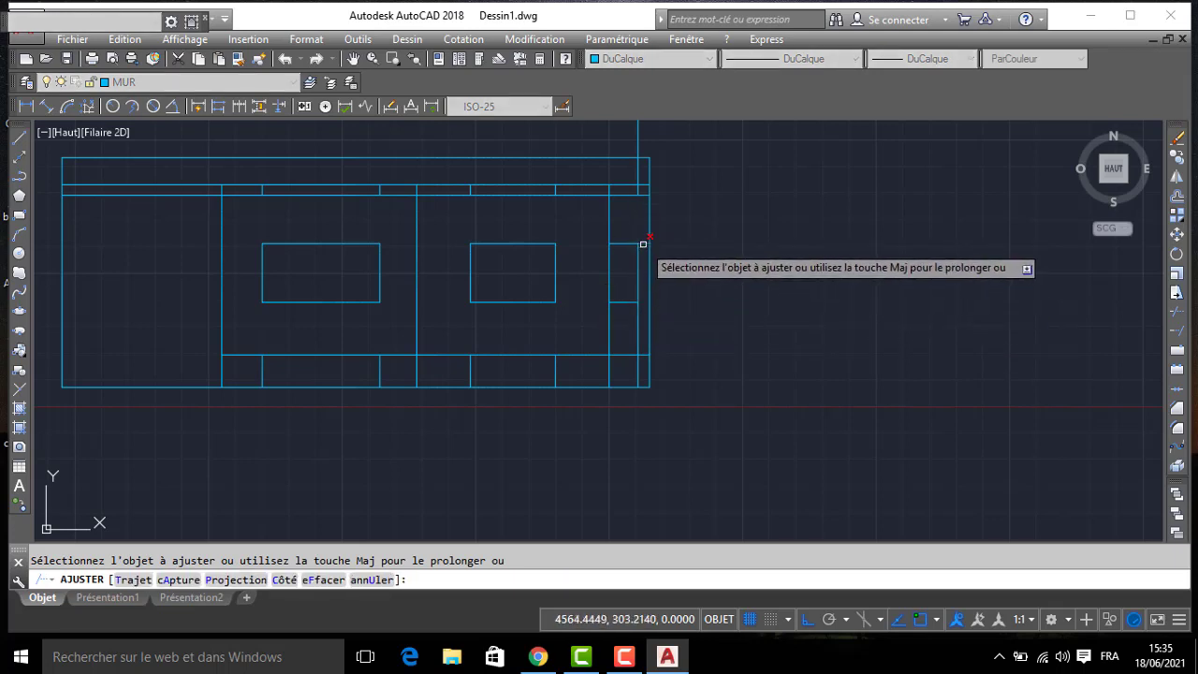
click(624, 332)
click(619, 331)
key(Return)
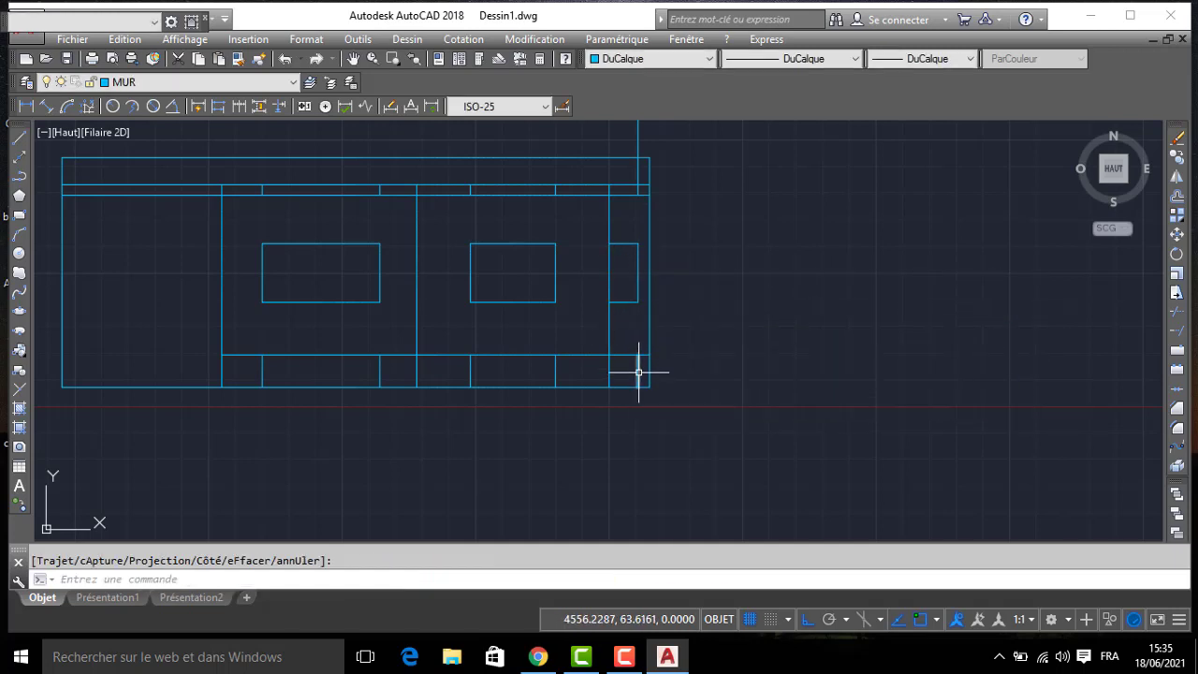
- Erase the leftover short vertical window-line segments inside the elevation's base band
click(642, 369)
click(633, 373)
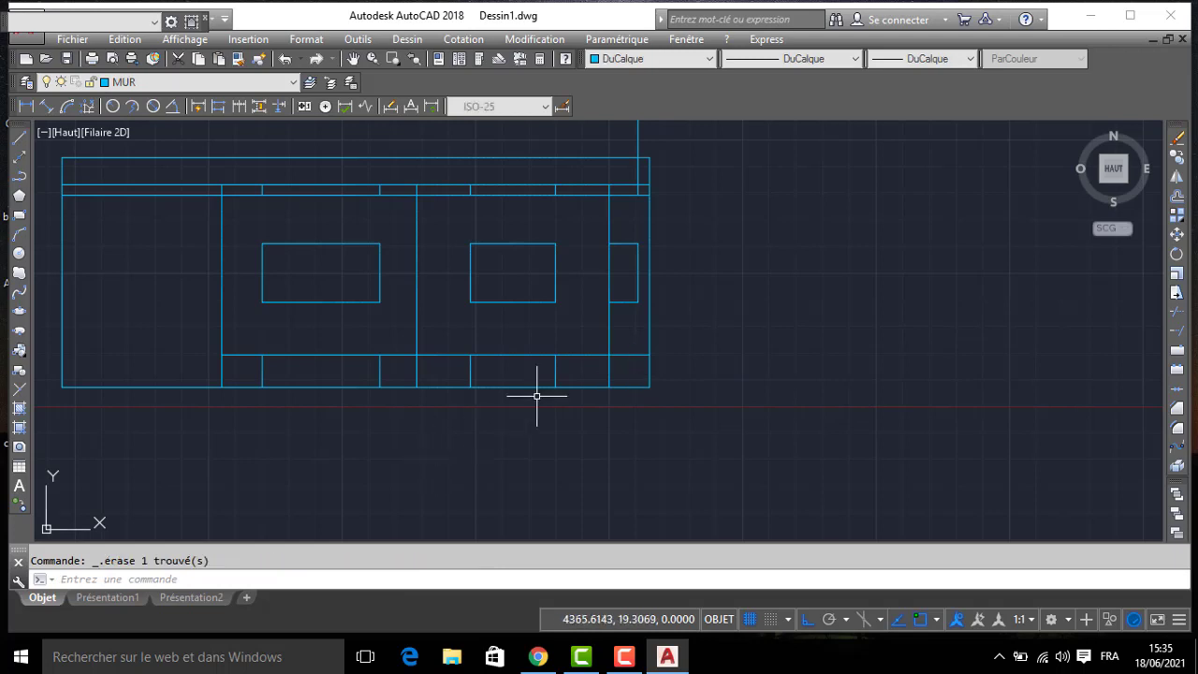
click(564, 366)
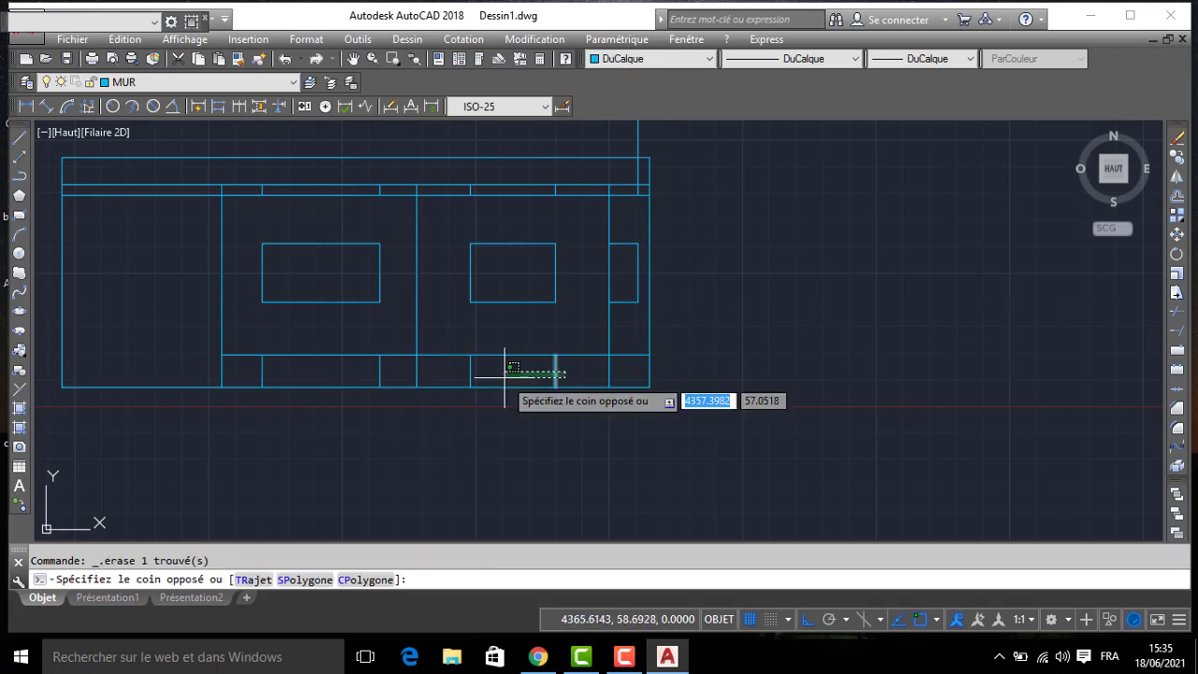
click(386, 372)
click(263, 378)
key(Delete)
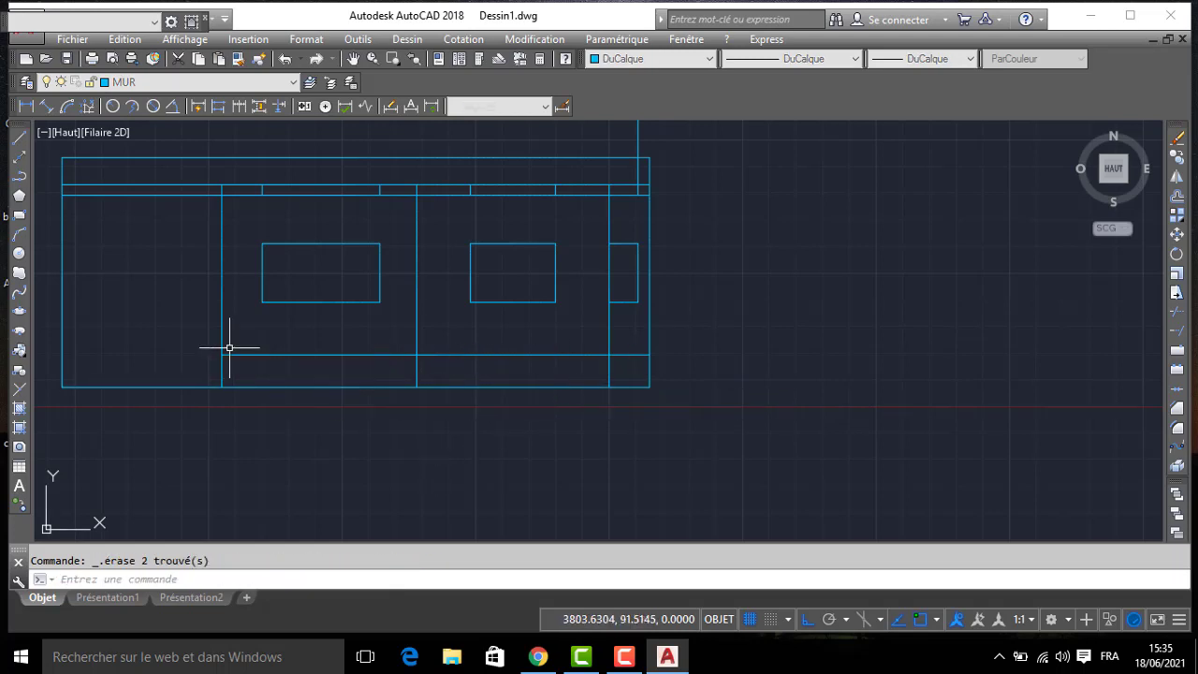
- Erase the leftover short vertical window-line segments between the two horizontal slab lines
click(249, 181)
click(388, 200)
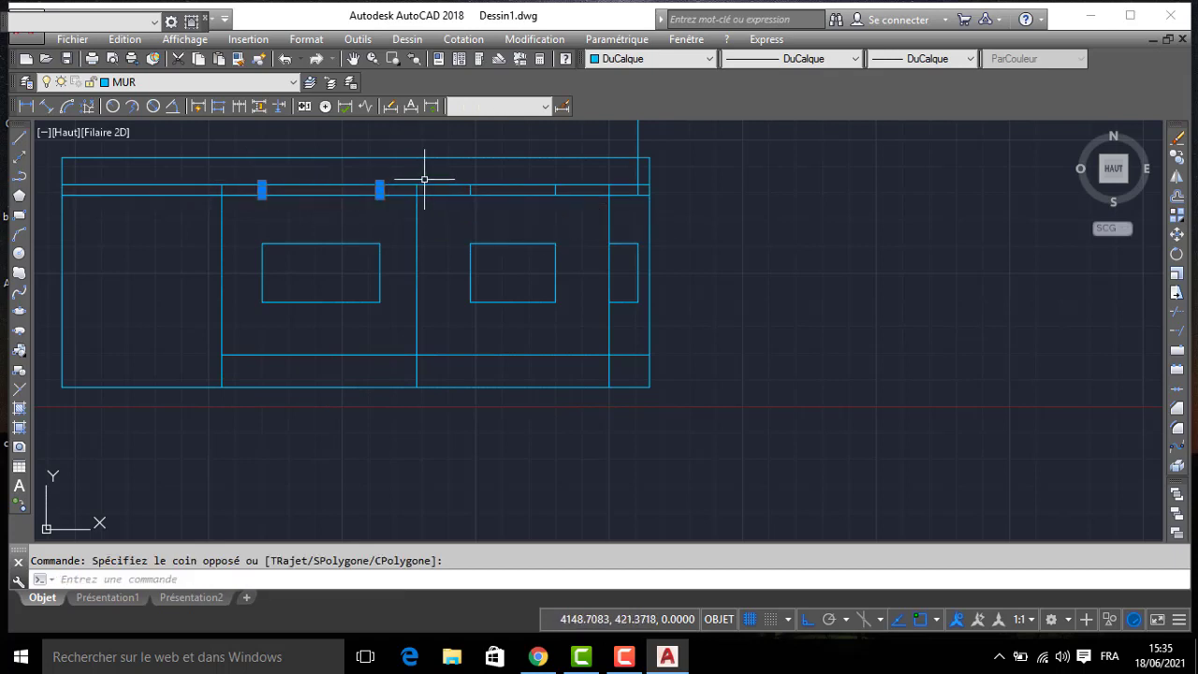
click(455, 171)
click(584, 204)
key(Delete)
- Erase the remaining vertical projection line above the narrow window in the rightmost bay
middle_drag(639, 167, 650, 308)
click(660, 248)
click(588, 259)
key(Delete)
- Draw short horizontal lines inward from the right ends of the upper and lower slab lines
middle_drag(243, 470, 461, 308)
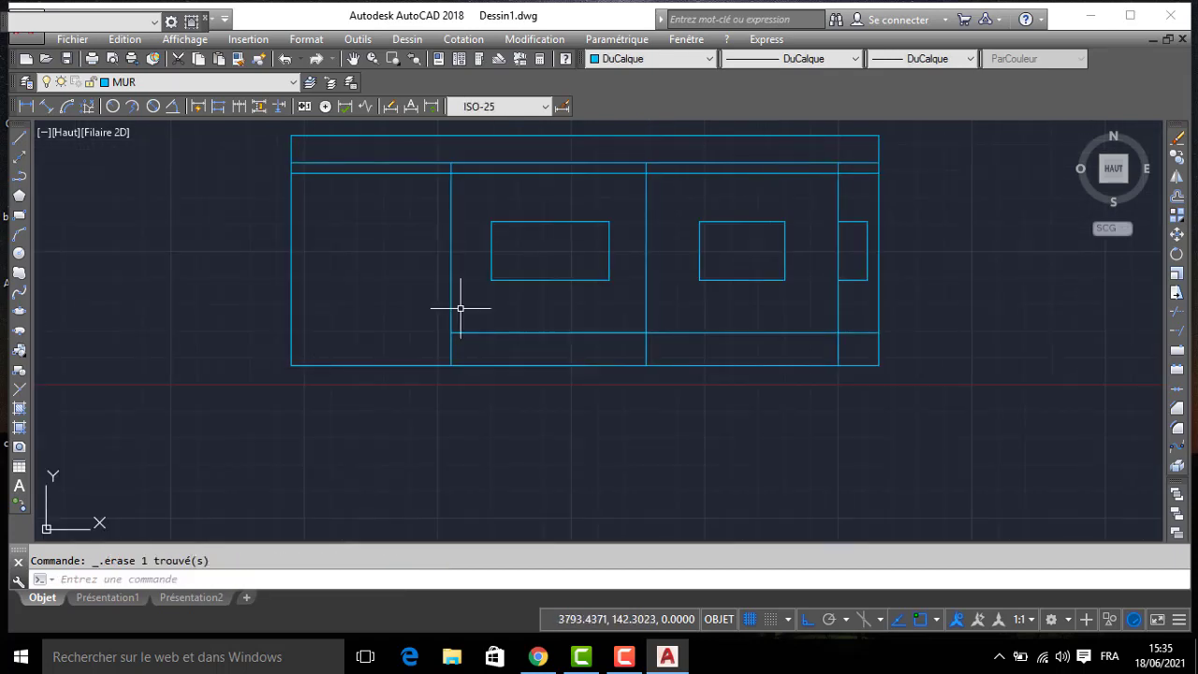
middle_drag(540, 315, 497, 361)
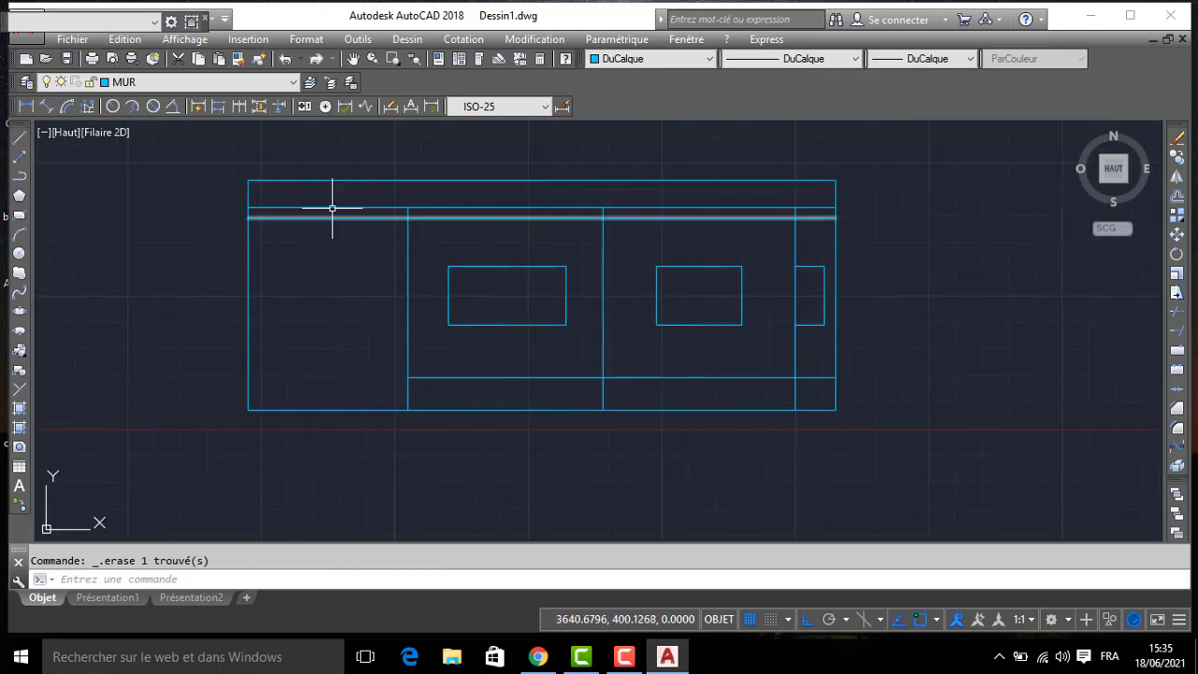
key(Return)
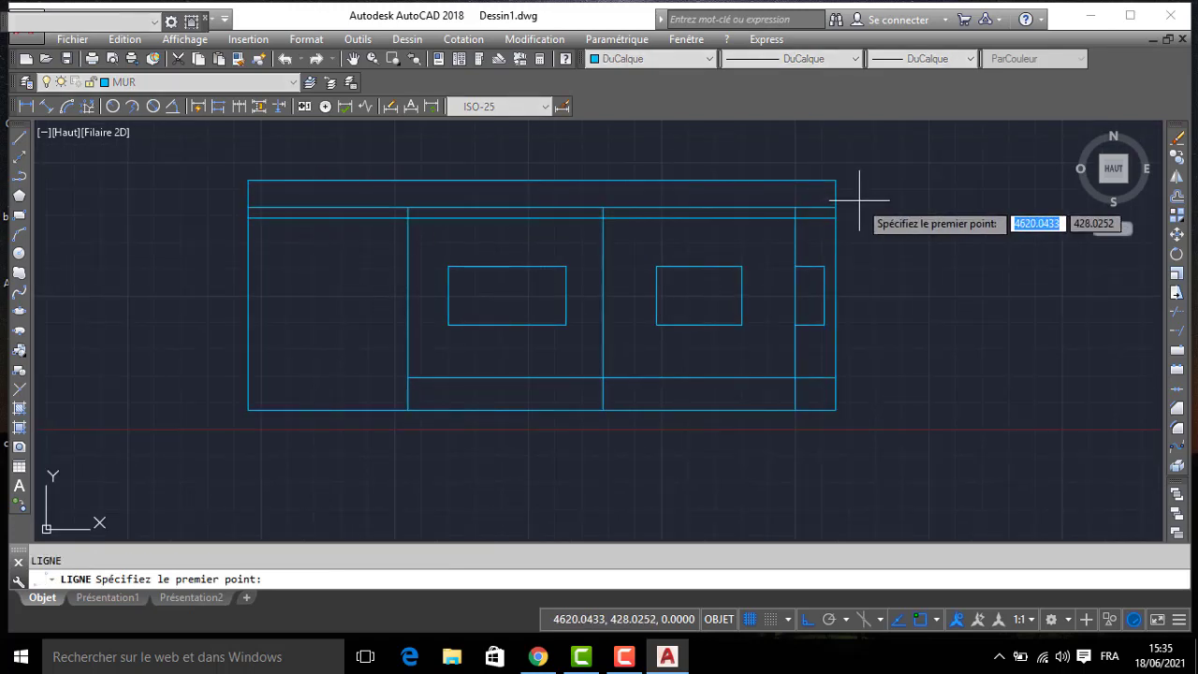
scroll(851, 198, up, 2)
click(820, 212)
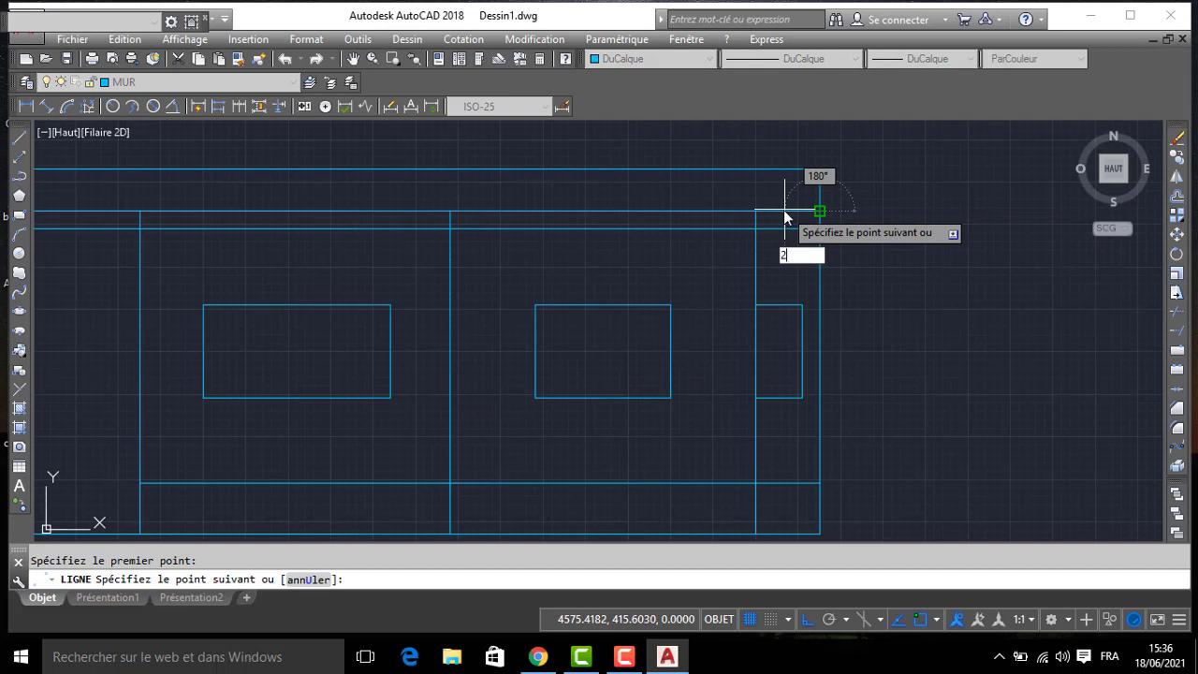
key(Return)
key(Return)
click(789, 227)
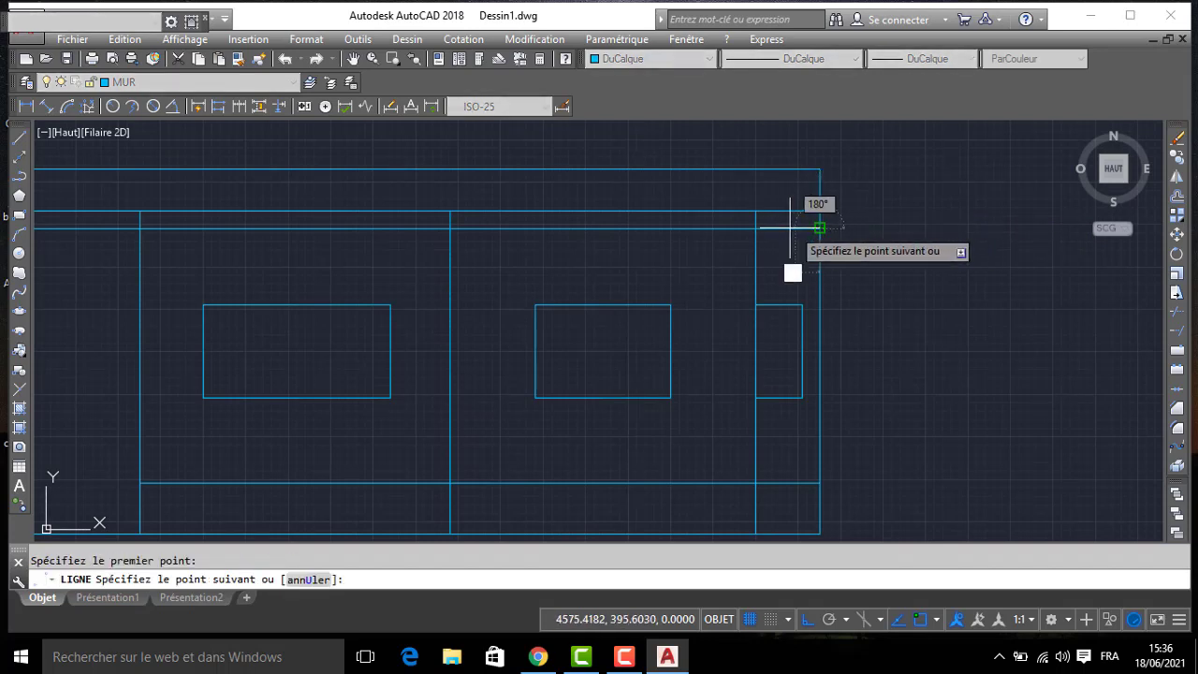
key(Return)
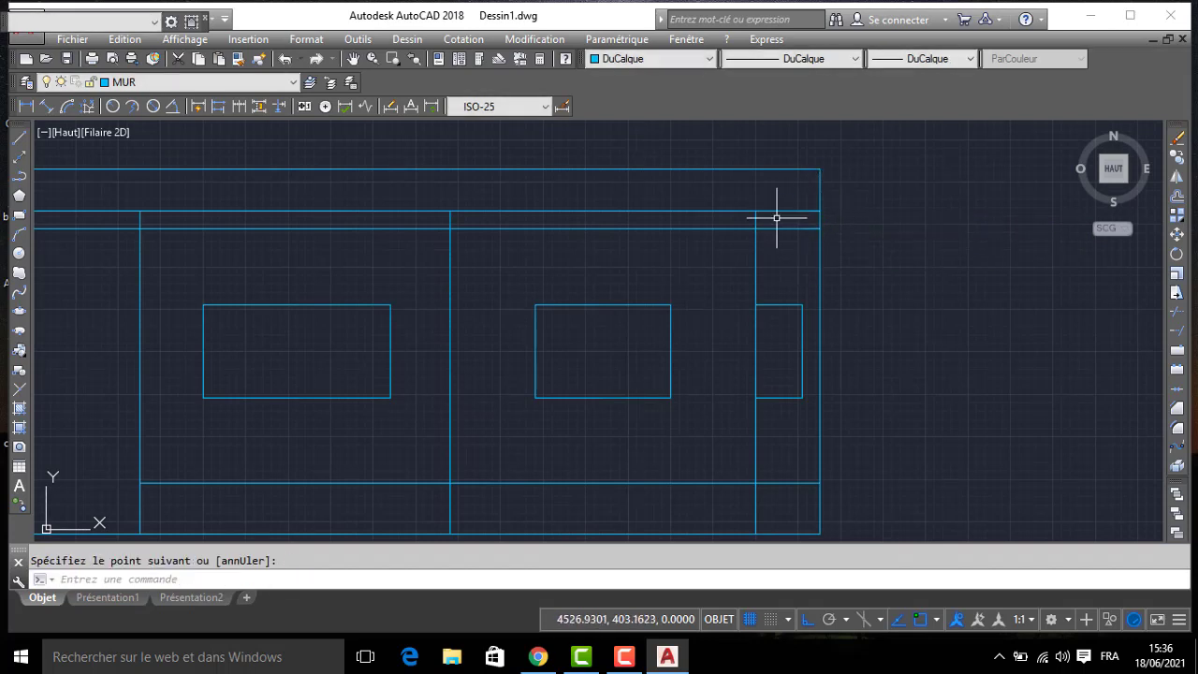
- Erase the two long horizontal slab lines across the upper part of the elevation, keeping the short end lines
click(783, 194)
click(776, 240)
key(Delete)
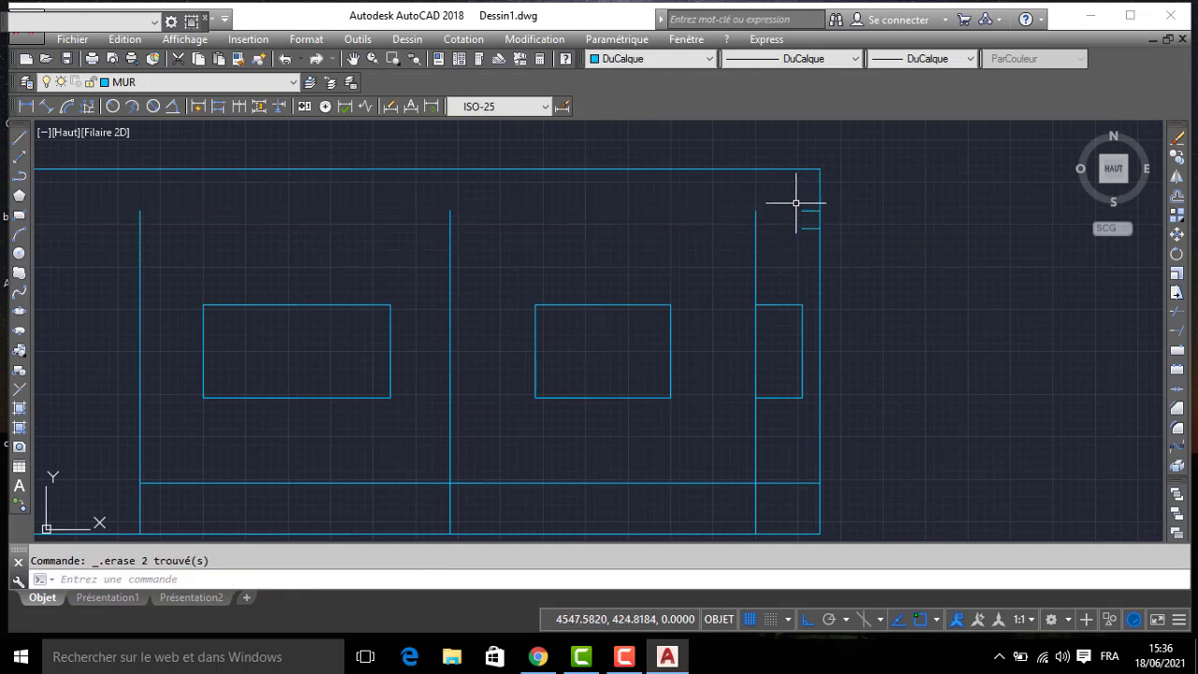
- Copy the two short slab end lines from the right wall to the inner side of the elevation's left wall
click(796, 202)
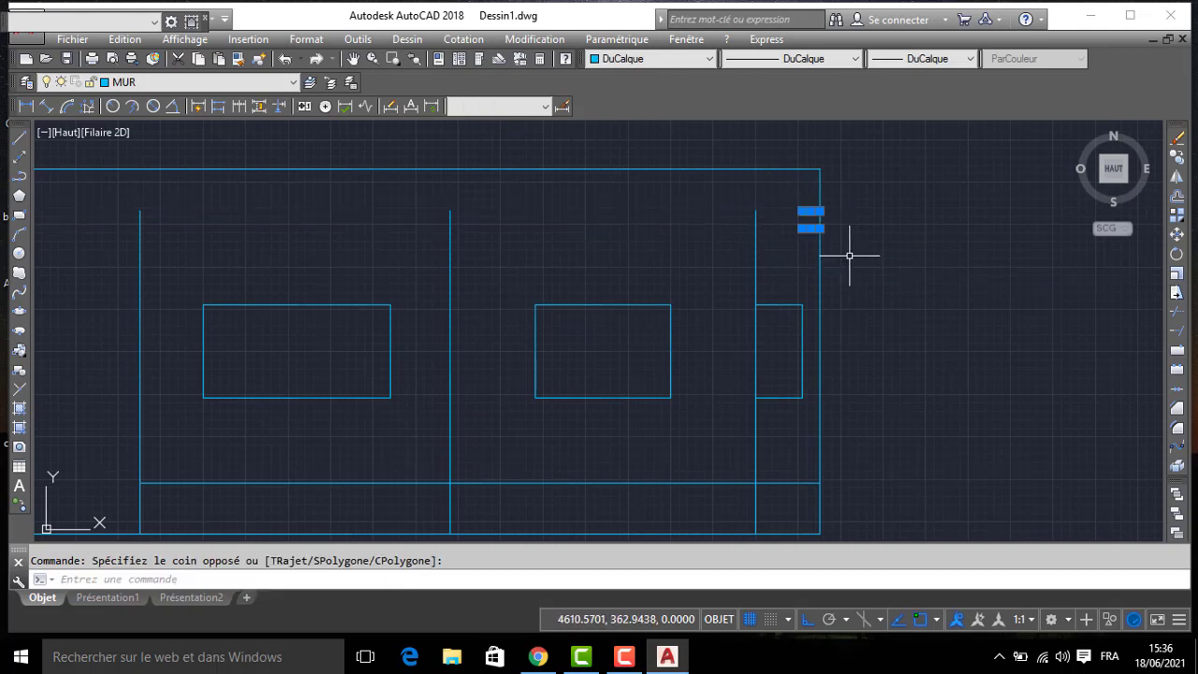
key(Return)
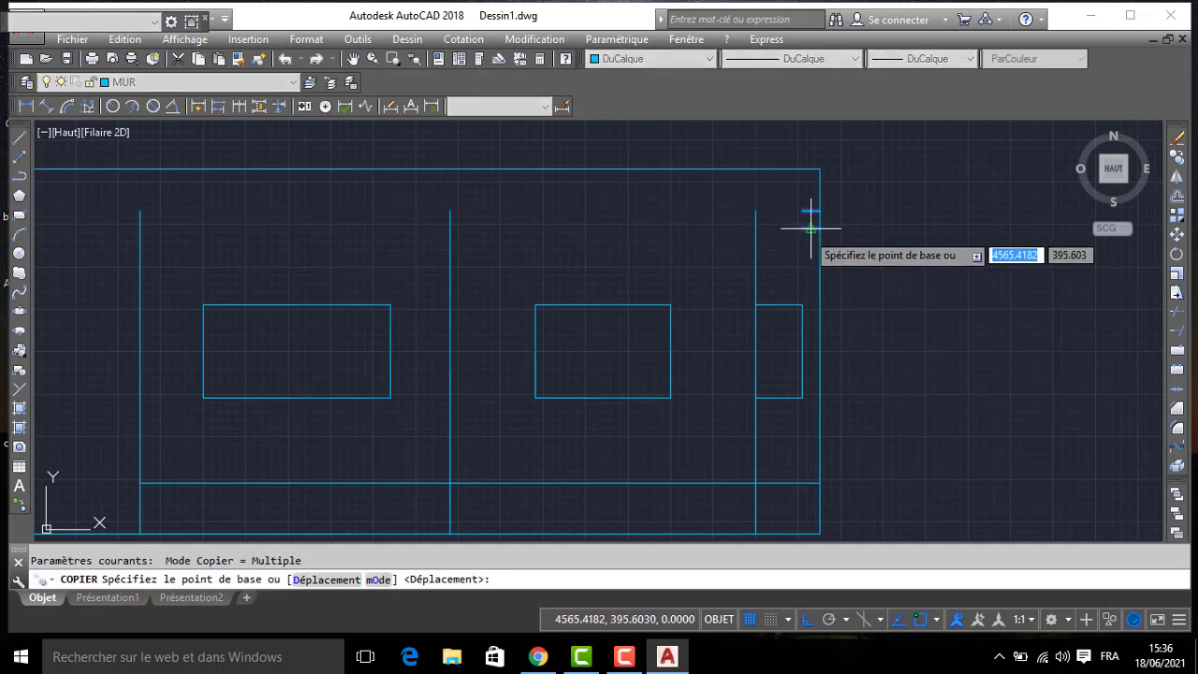
click(802, 229)
middle_drag(355, 277, 833, 262)
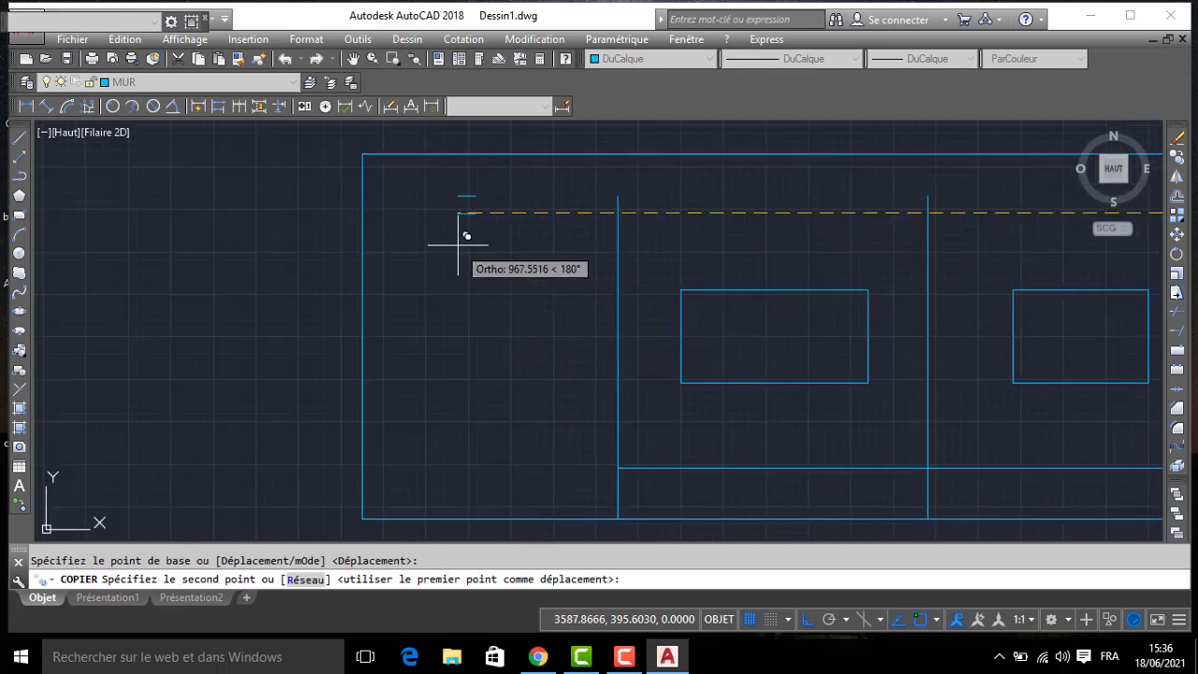
click(370, 210)
key(Return)
middle_drag(752, 230, 525, 253)
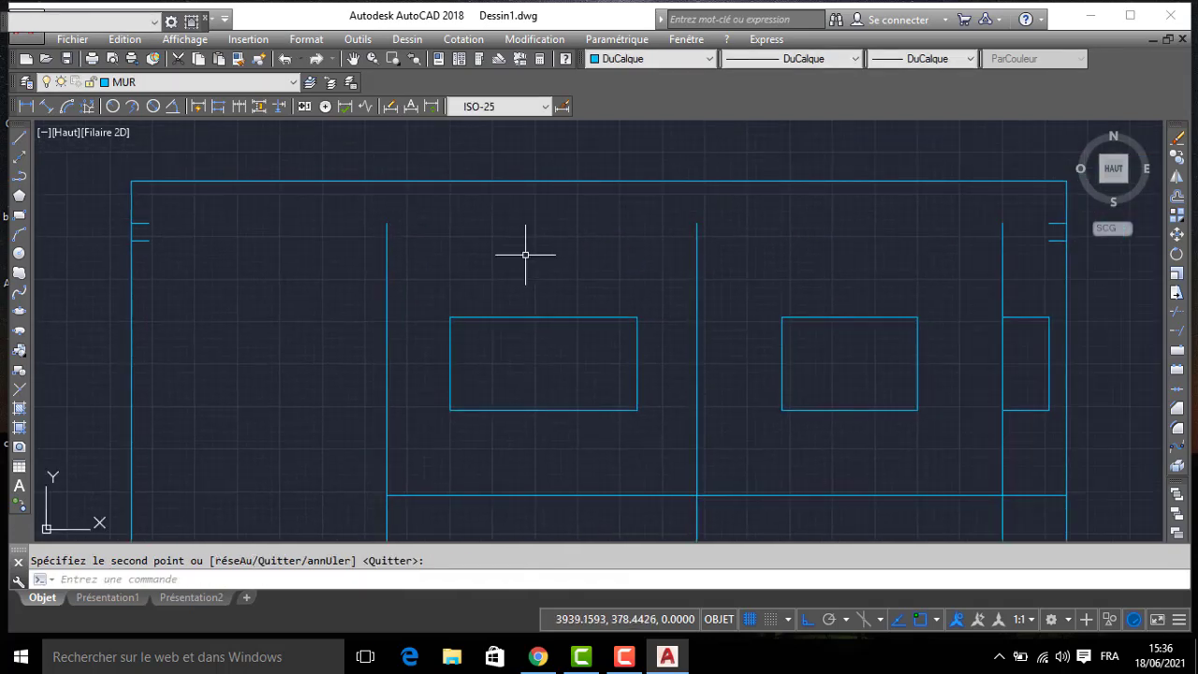
- Extend the three interior vertical wall lines up to the elevation's top line
text(PR)
key(Return)
key(Return)
click(1019, 240)
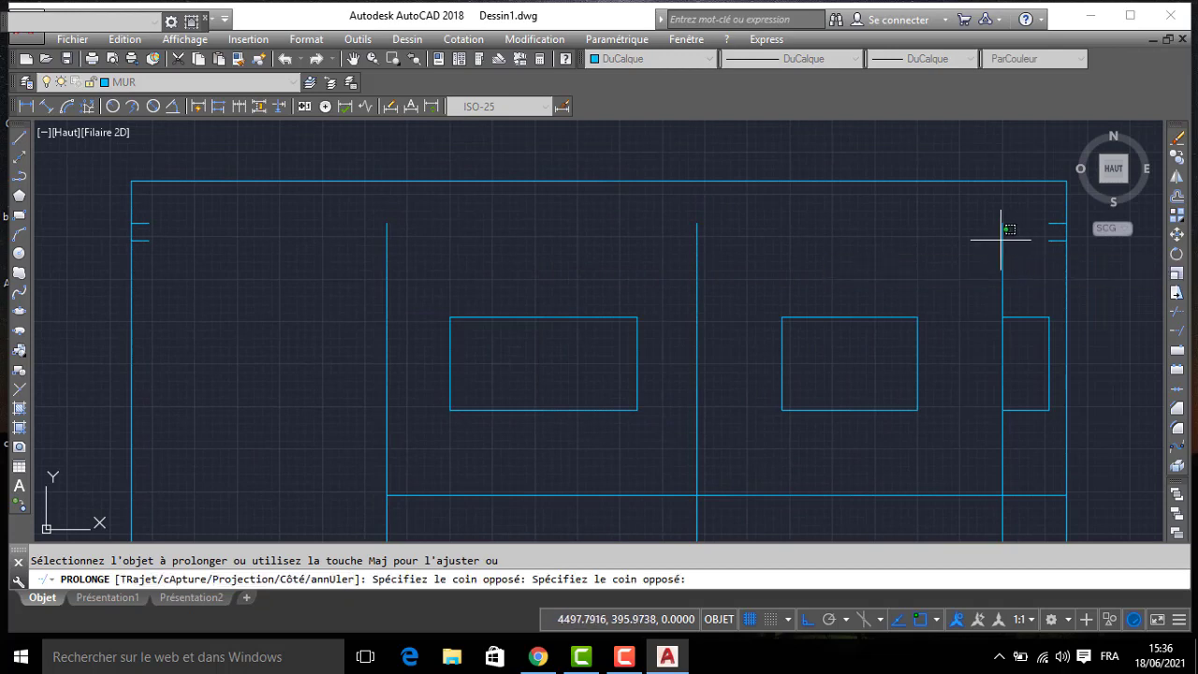
click(371, 257)
key(Return)
- Erase the horizontal base line running across the bays just above the elevation's bottom edge
scroll(403, 286, down, 4)
middle_drag(441, 312, 552, 300)
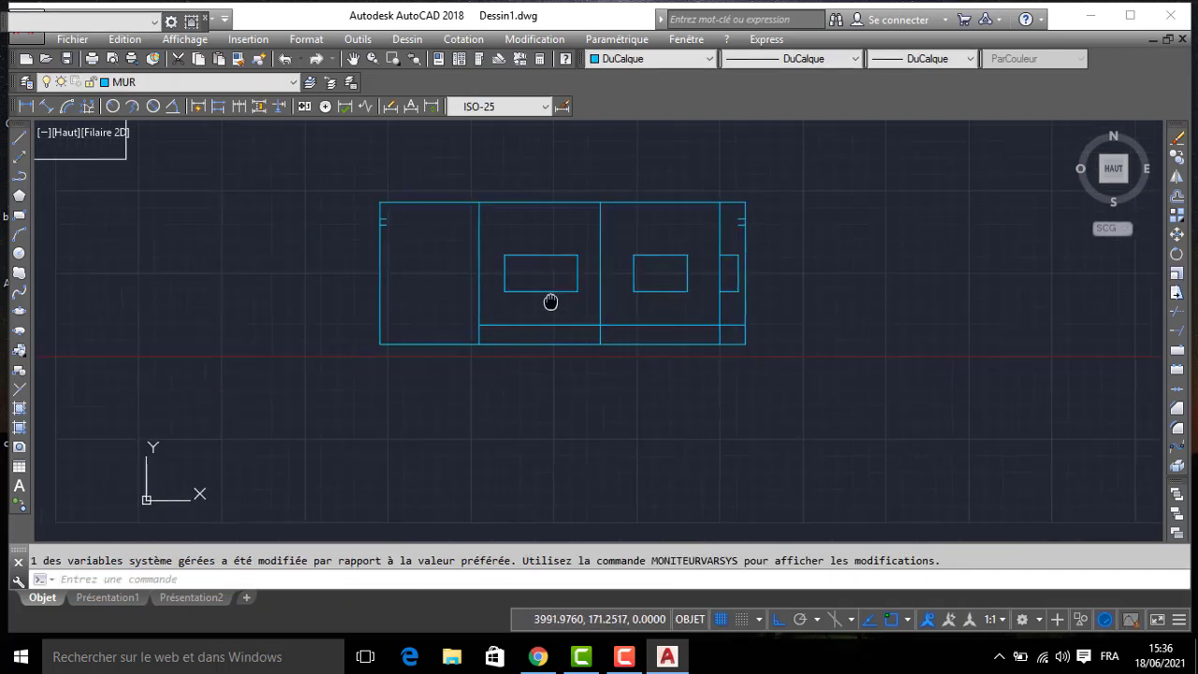
key(Delete)
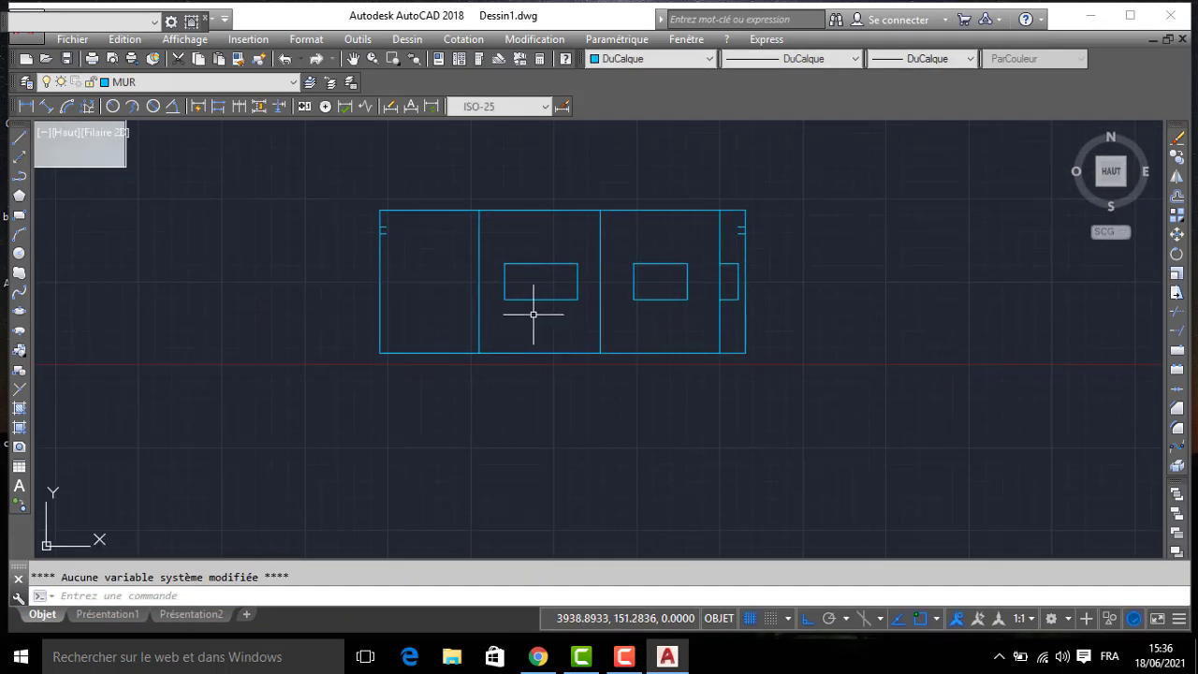
- Make FENETRE the current layer and trace rectangles over the outlines of the two wide windows
scroll(659, 262, up, 4)
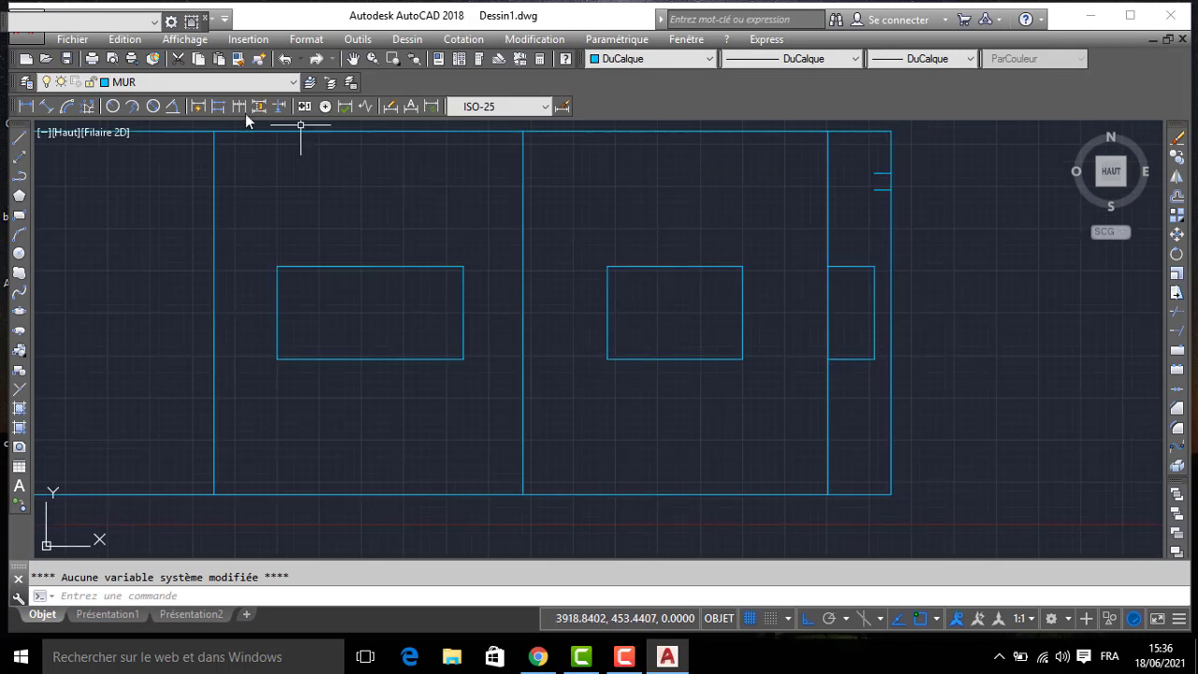
click(129, 84)
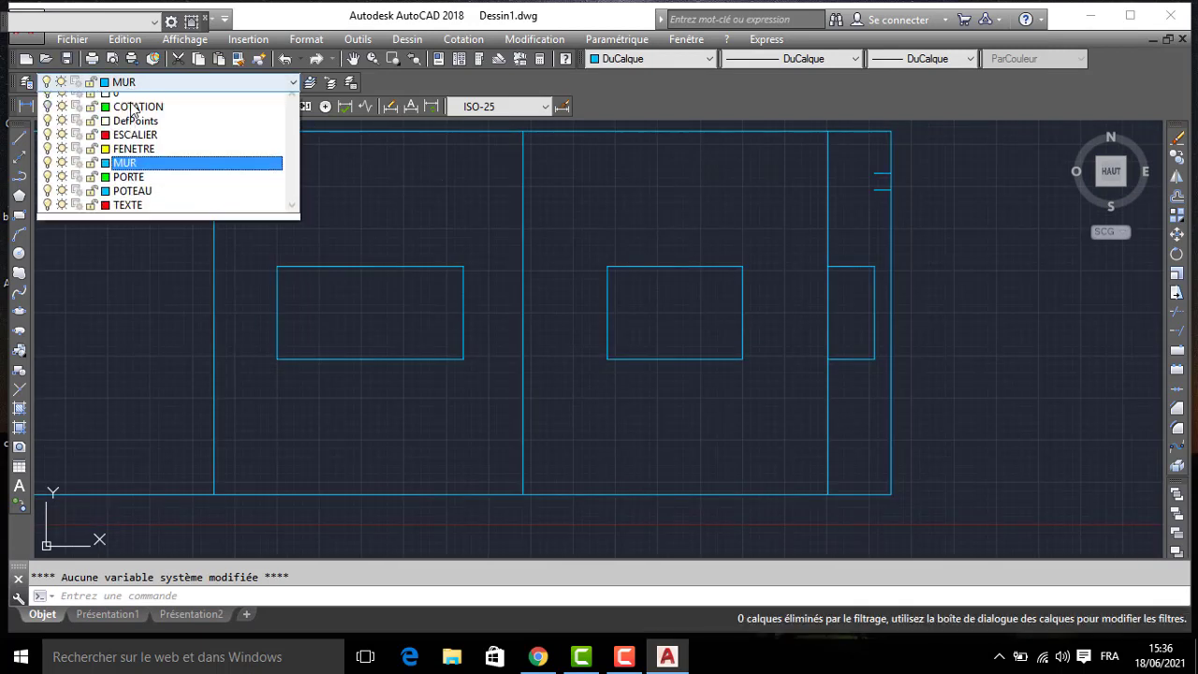
click(139, 157)
text(REC)
key(Return)
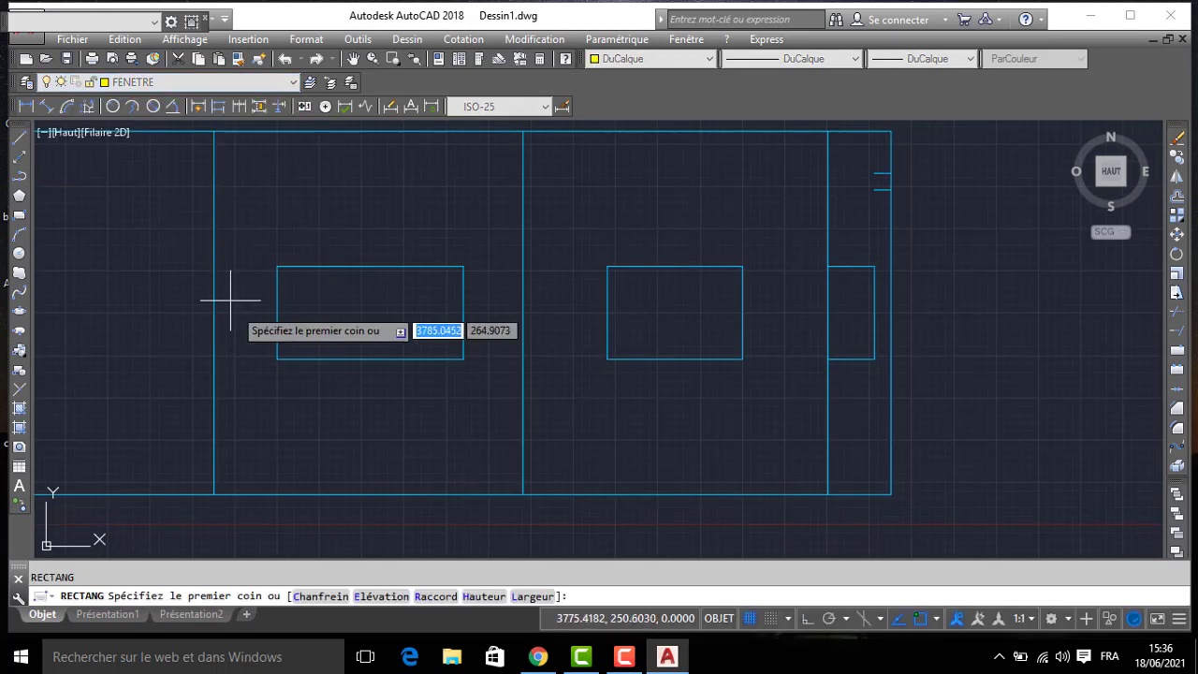
click(277, 358)
click(463, 266)
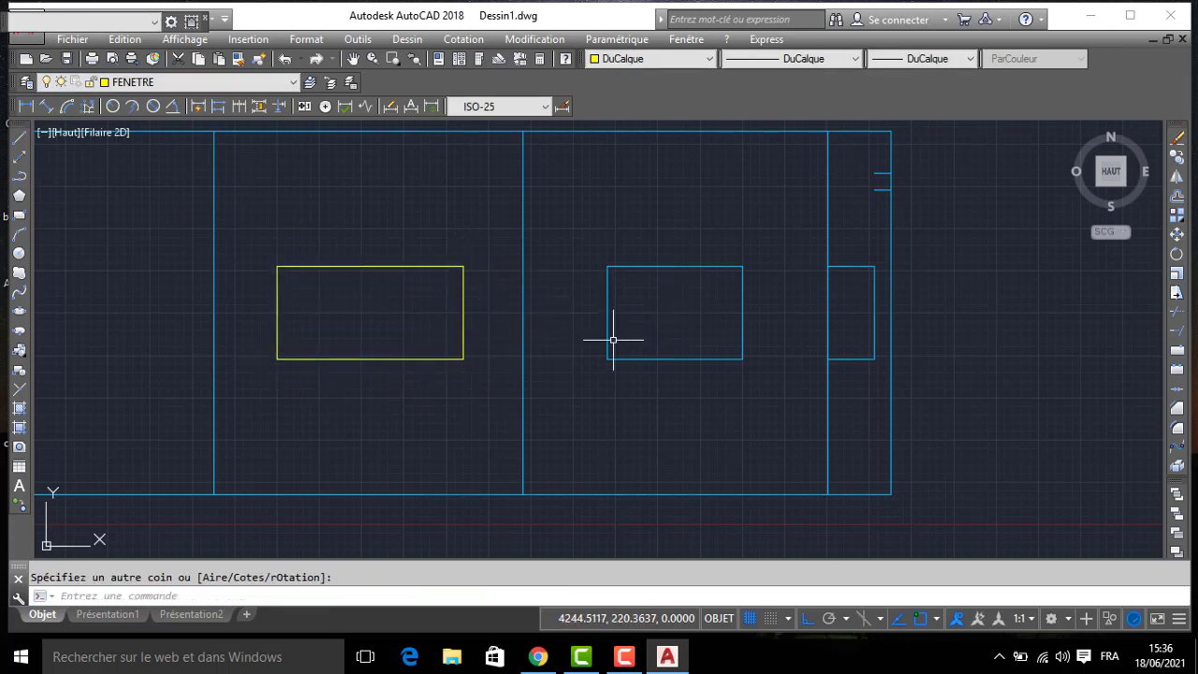
key(Return)
click(608, 359)
click(742, 267)
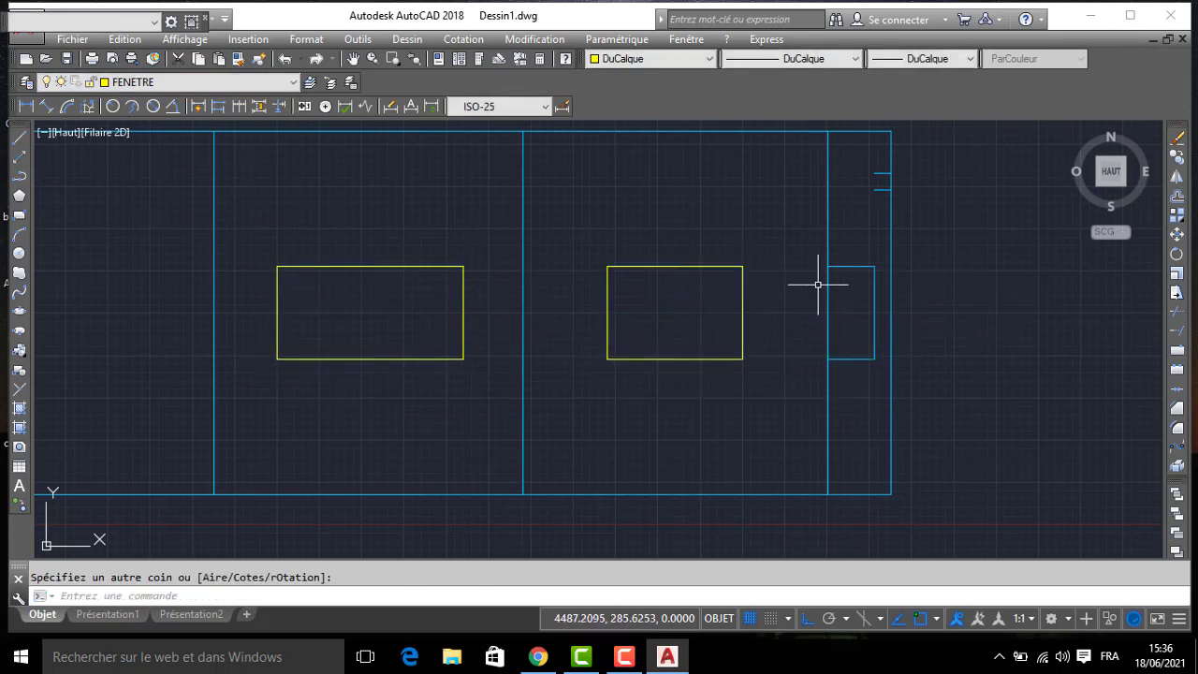
- Draw a square window rectangle over the upper half of the narrow window outline in the rightmost bay
key(Return)
click(828, 266)
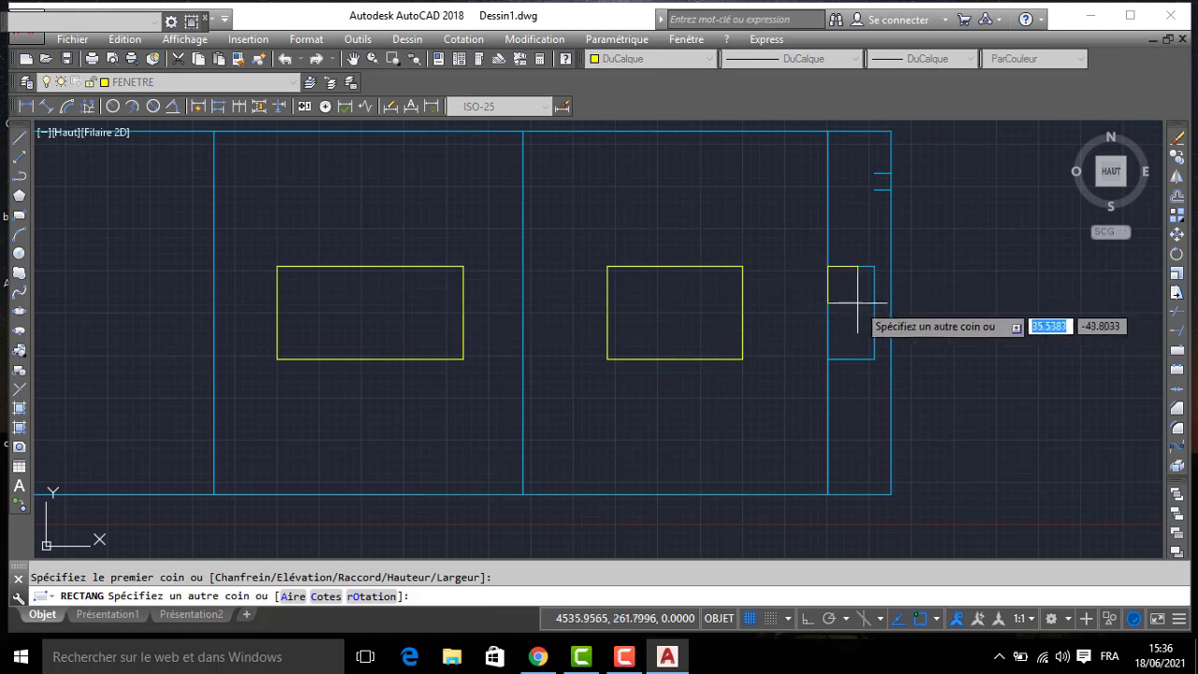
click(875, 315)
- Trim and erase the leftover wall-layer lines of the narrow window below the new square
text(A)
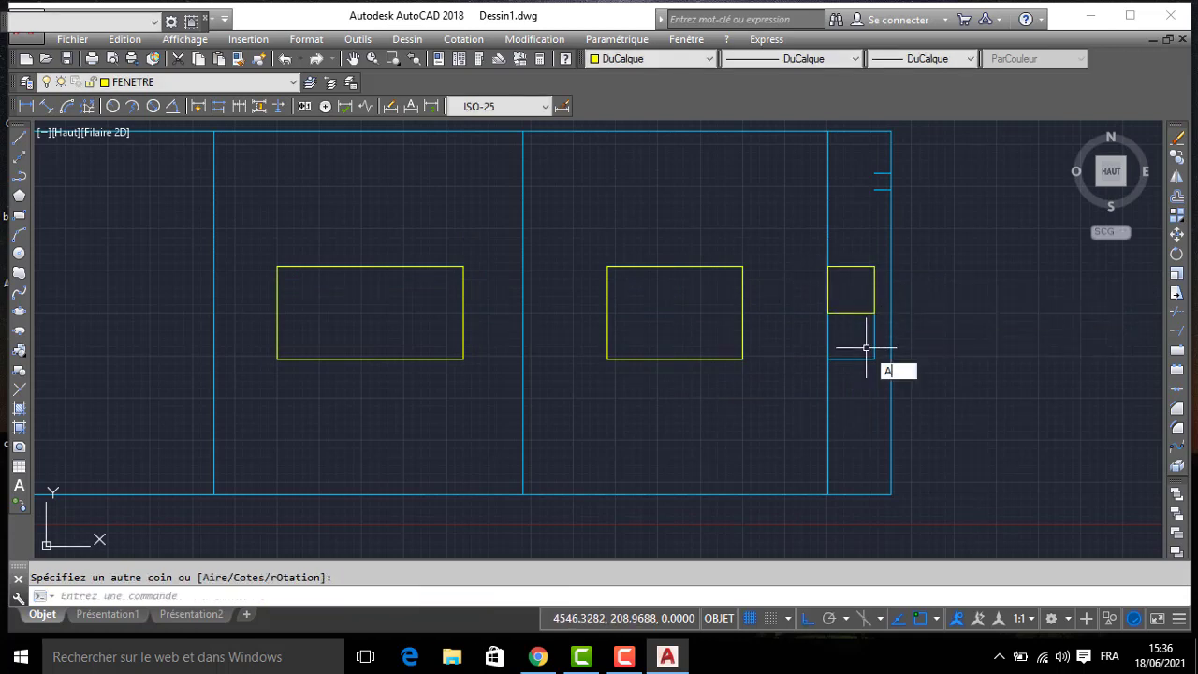
text(L)
key(BackSpace)
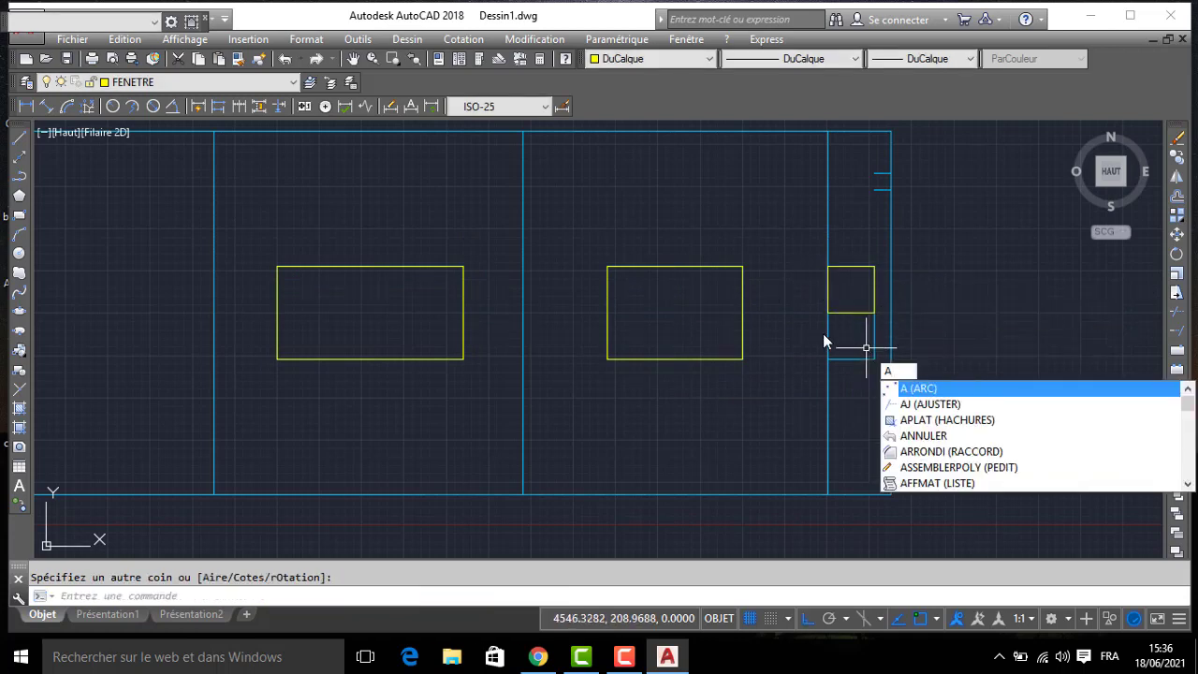
text(J)
key(Return)
key(Return)
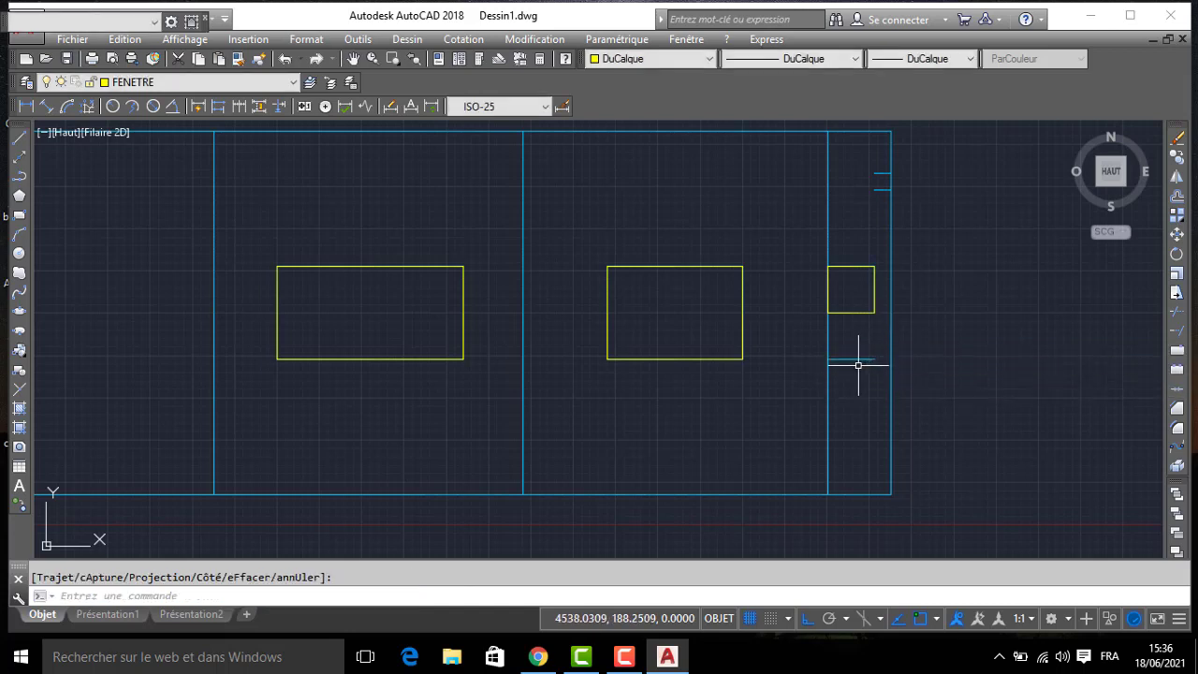
click(850, 359)
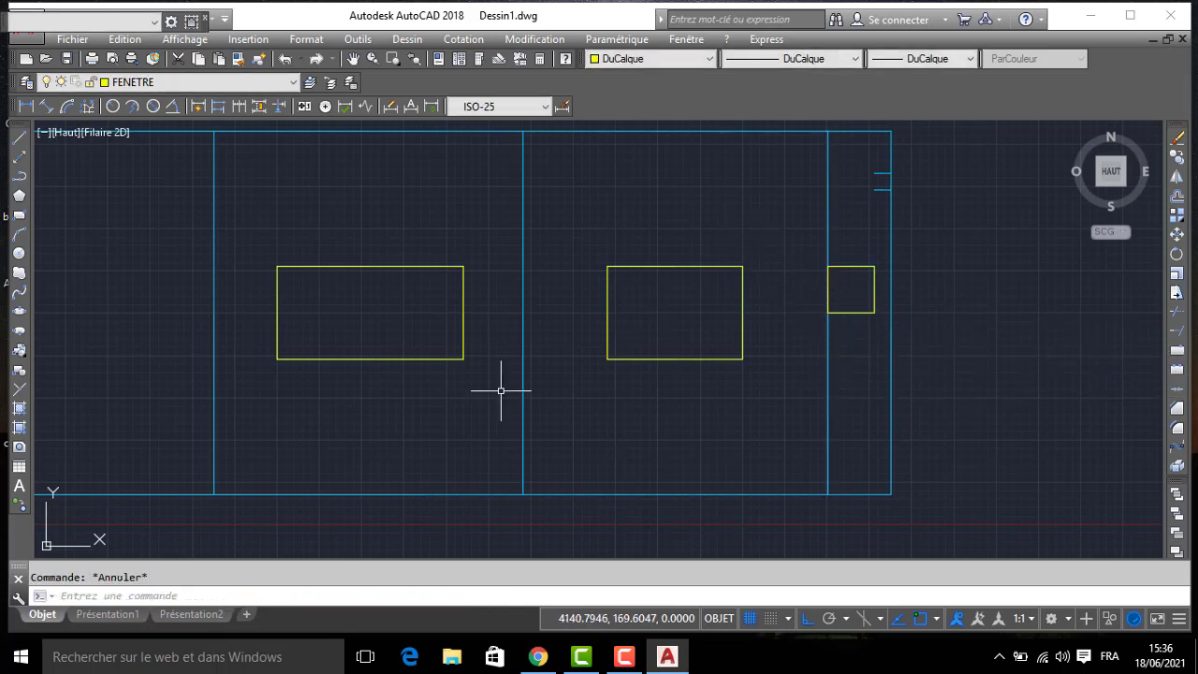
- Offset the widest window's rectangle inward twice, 5 units each time, to form its frame
middle_drag(501, 391, 527, 434)
text(DEC)
key(Return)
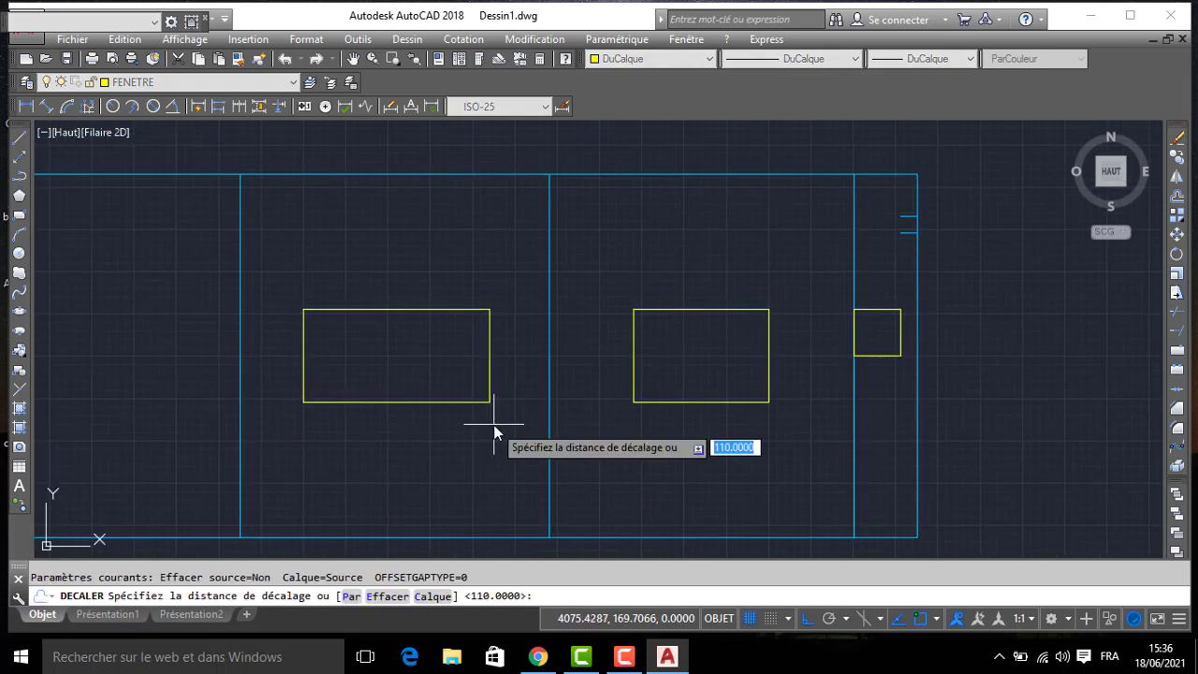
text(5)
key(Return)
click(409, 309)
click(407, 335)
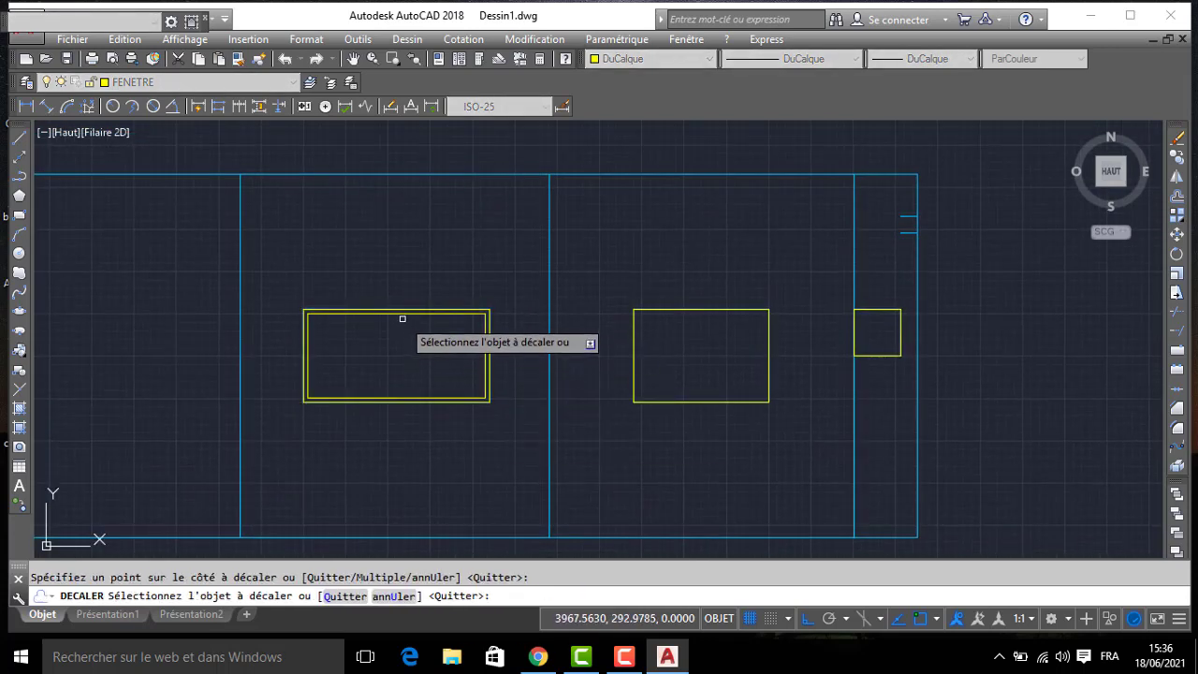
- Offset the middle window and the small square window inward twice at the same 5-unit distance
click(671, 309)
click(671, 326)
click(671, 315)
click(671, 341)
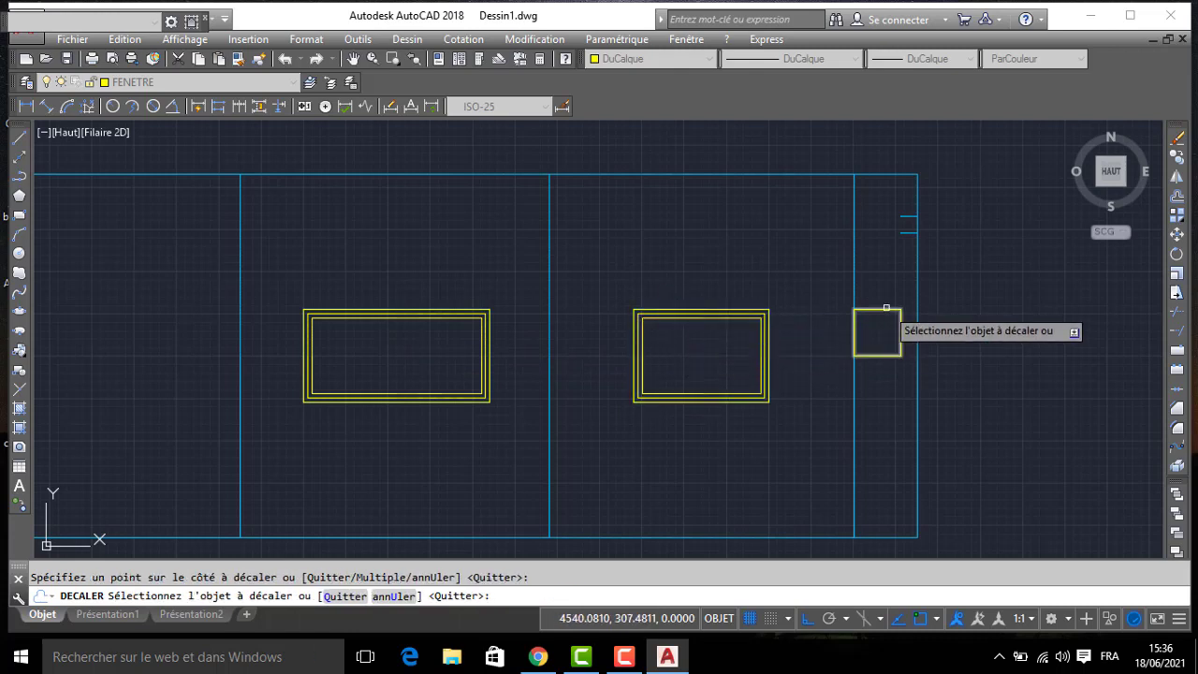
click(855, 328)
click(870, 333)
click(873, 315)
key(Escape)
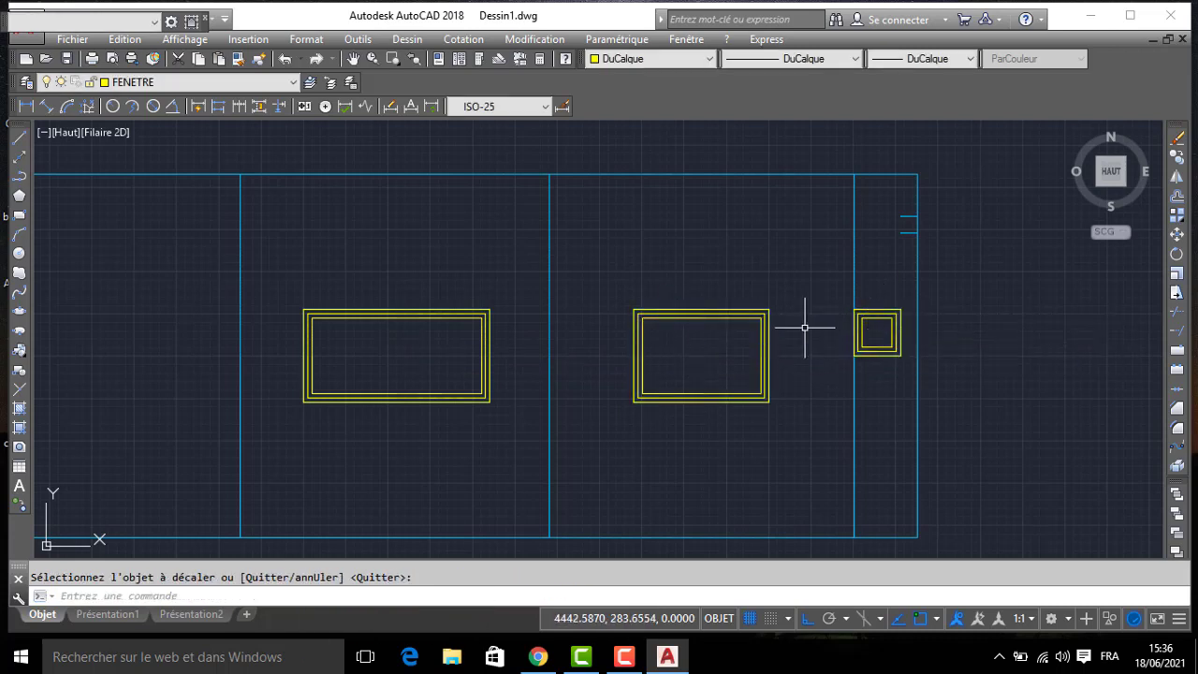
- Draw a vertical centre line between the inner frame midpoints of each of the two wide windows
key(Return)
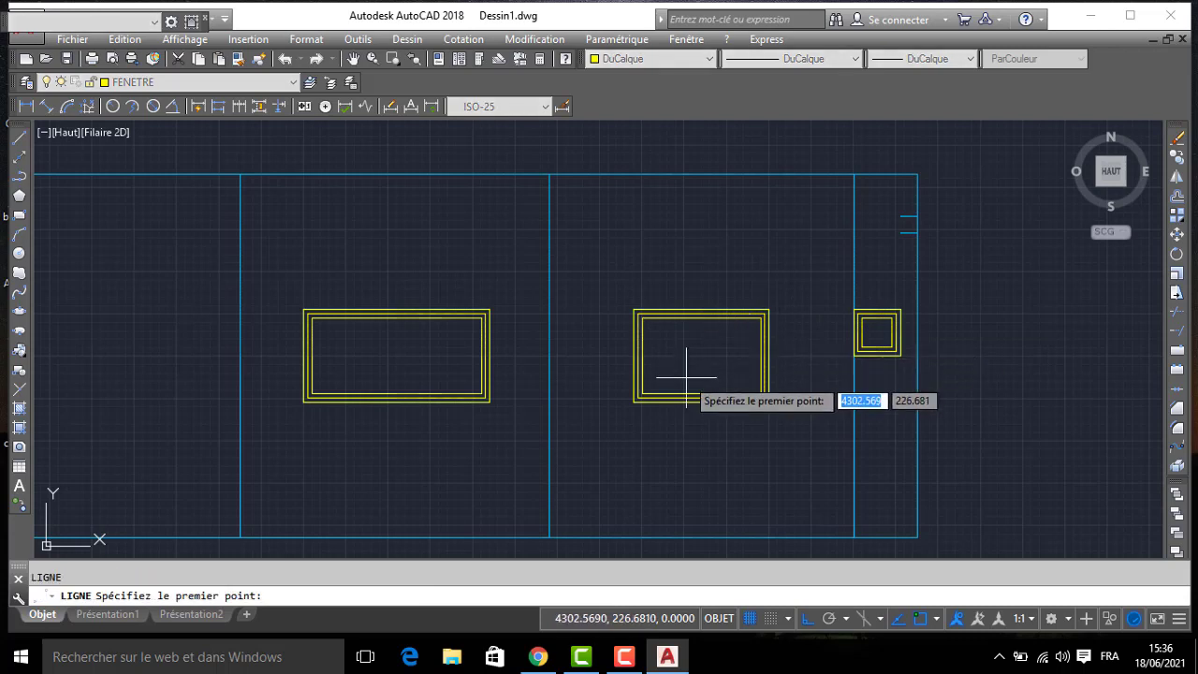
click(701, 393)
click(697, 320)
key(Return)
key(Return)
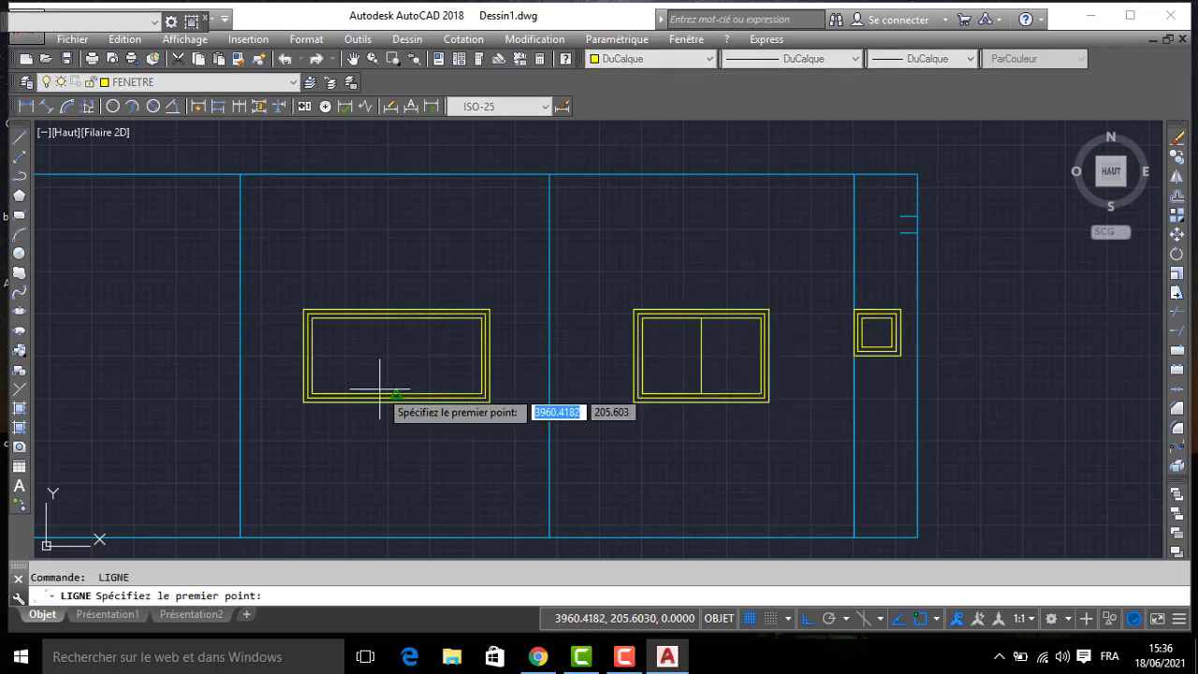
click(396, 394)
click(396, 321)
key(Return)
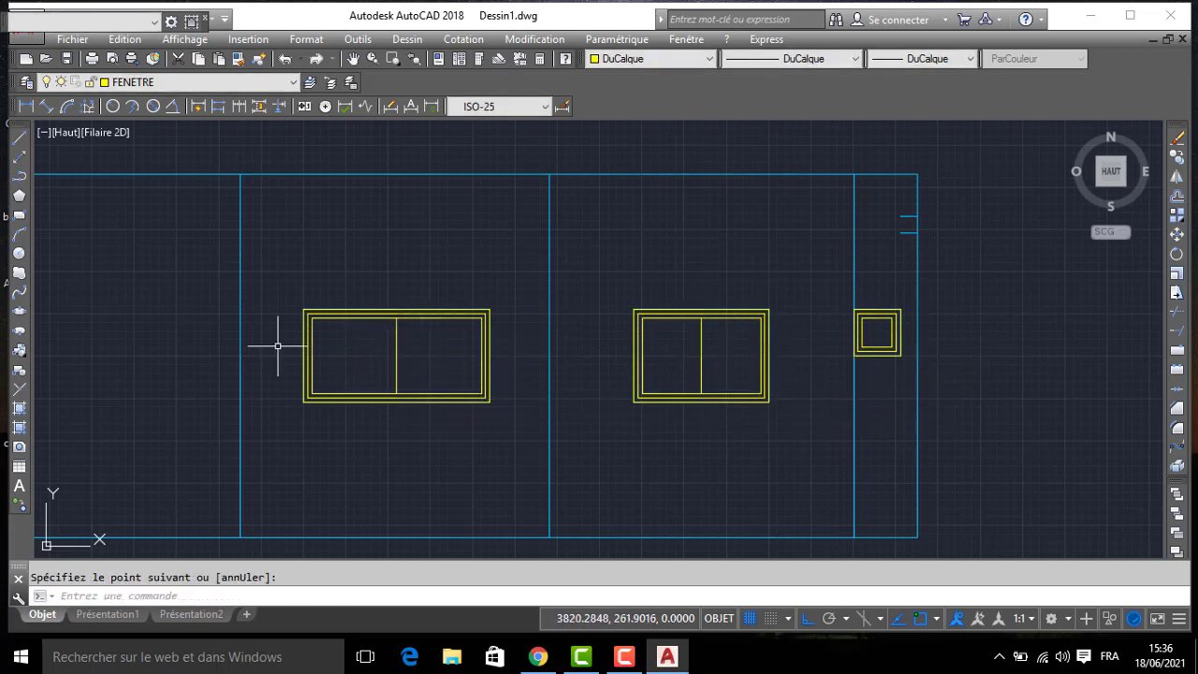
- Offset the widest window's vertical centre line 2.5 units to both sides
text(DC)
key(Return)
text(2.5)
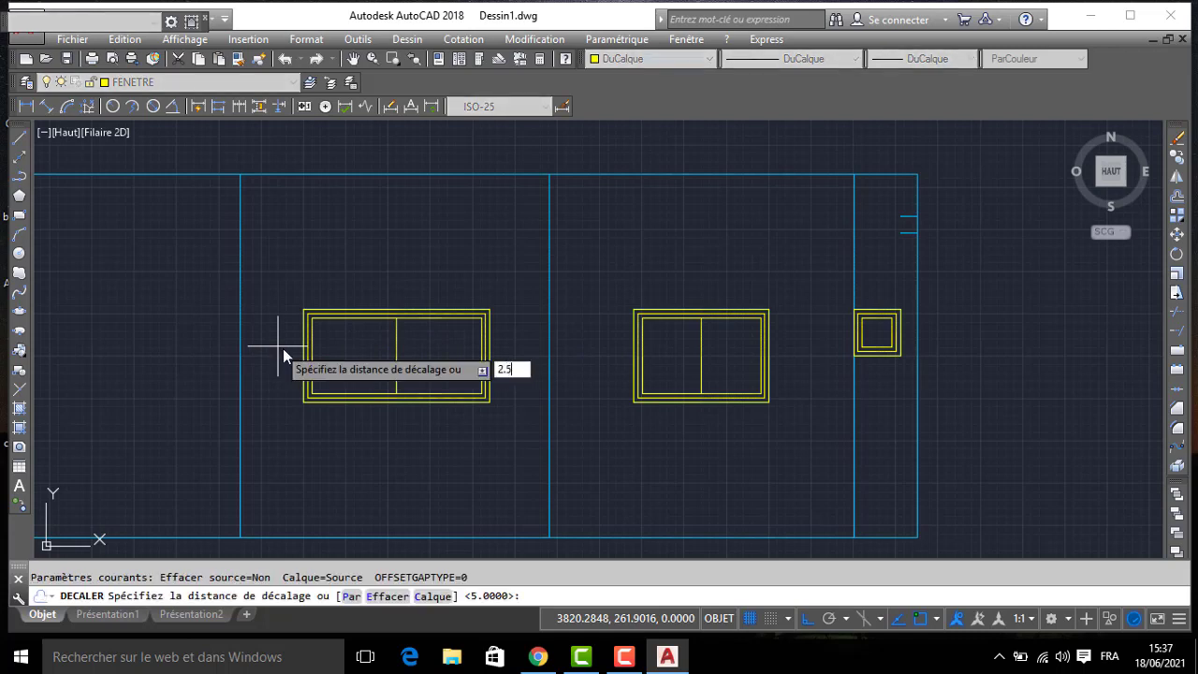
key(Return)
scroll(385, 347, up, 2)
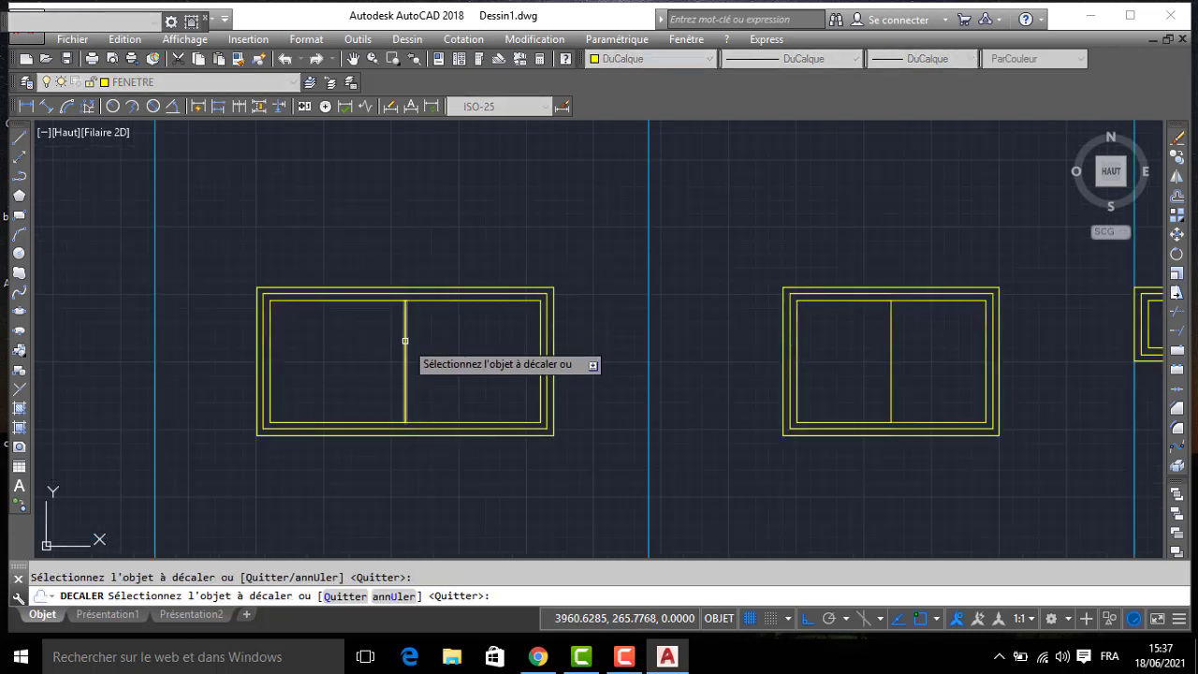
click(404, 340)
scroll(404, 339, up, 2)
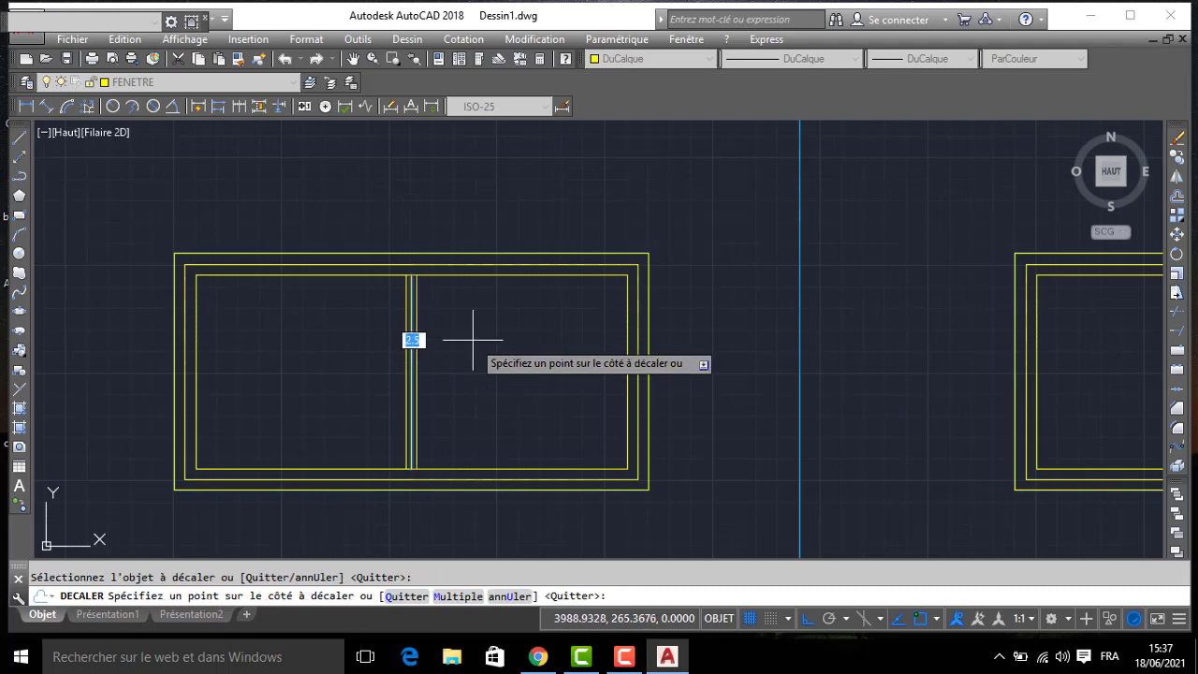
click(473, 340)
- Offset the middle window's vertical centre line to both sides by the same 2.5 units
middle_drag(802, 343, 189, 334)
click(574, 329)
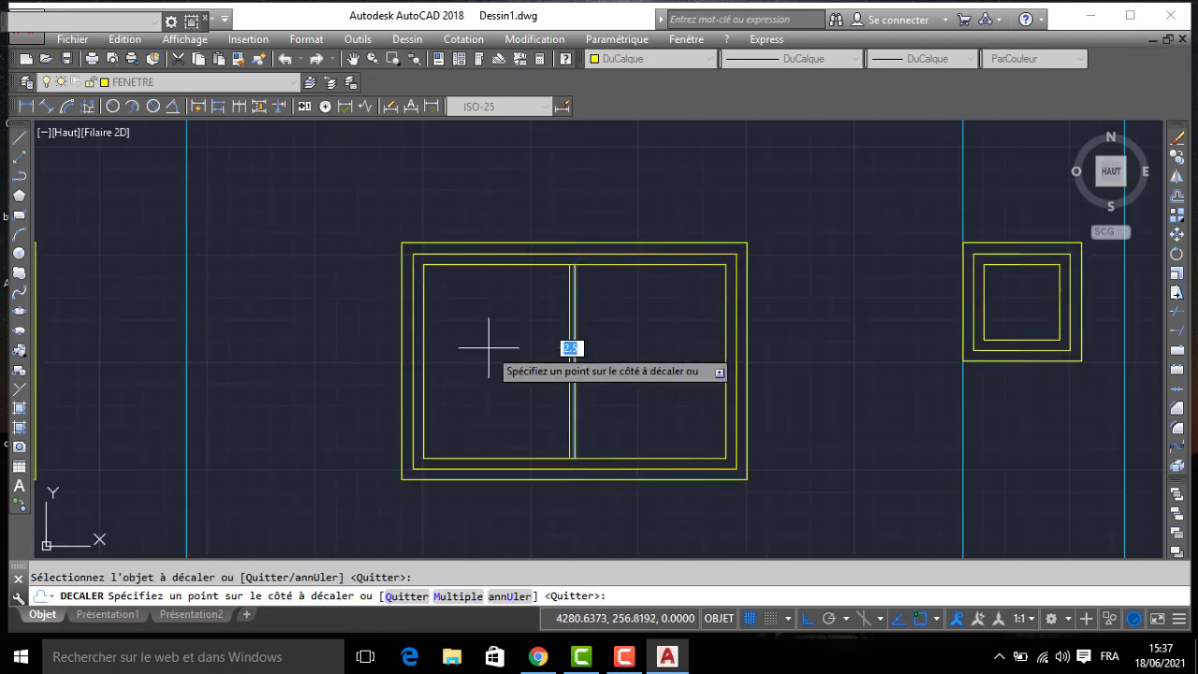
click(488, 347)
key(Return)
scroll(570, 331, down, 2)
middle_drag(499, 359, 702, 283)
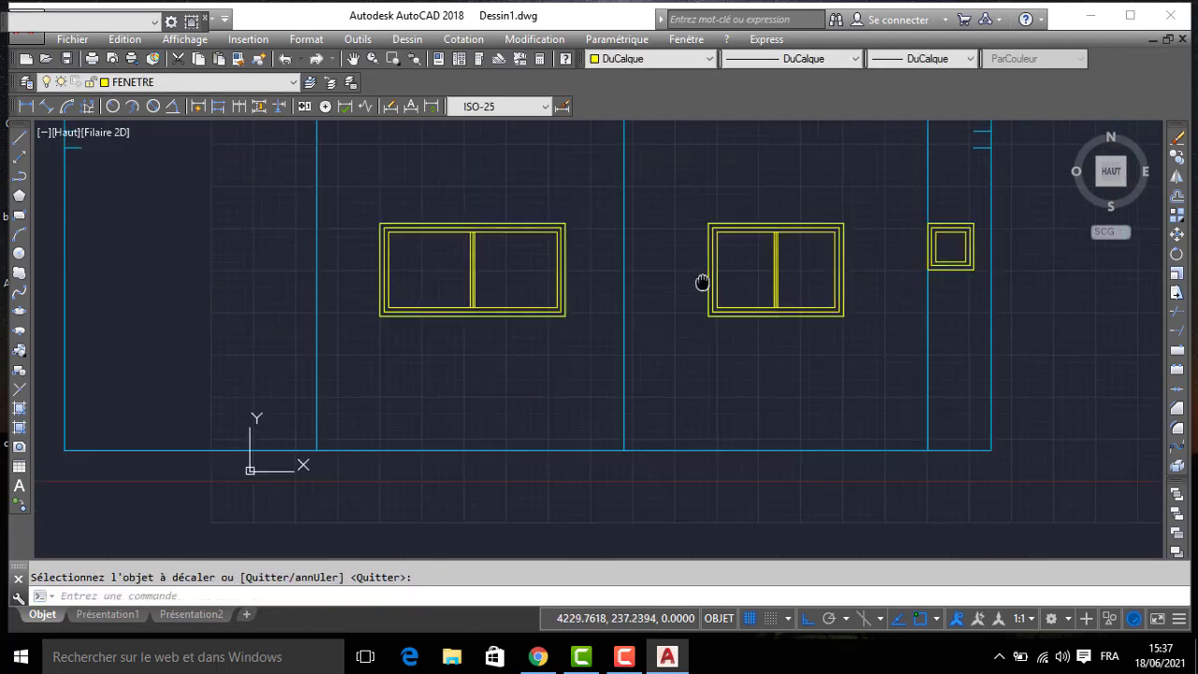
- Make ESCALIER the current layer
scroll(702, 283, down, 2)
middle_drag(82, 216, 303, 182)
click(164, 84)
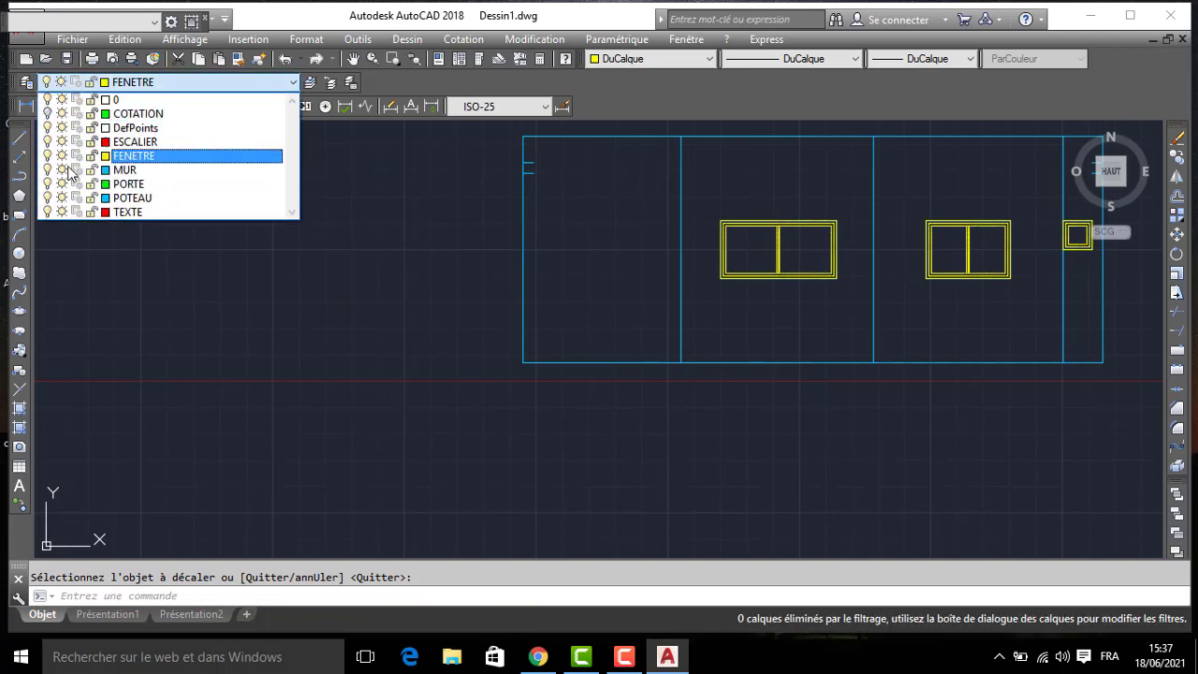
click(129, 143)
- Start the stair profile at the facade's lower-left corner with a 15-unit riser and a 30-unit tread
scroll(169, 157, down, 2)
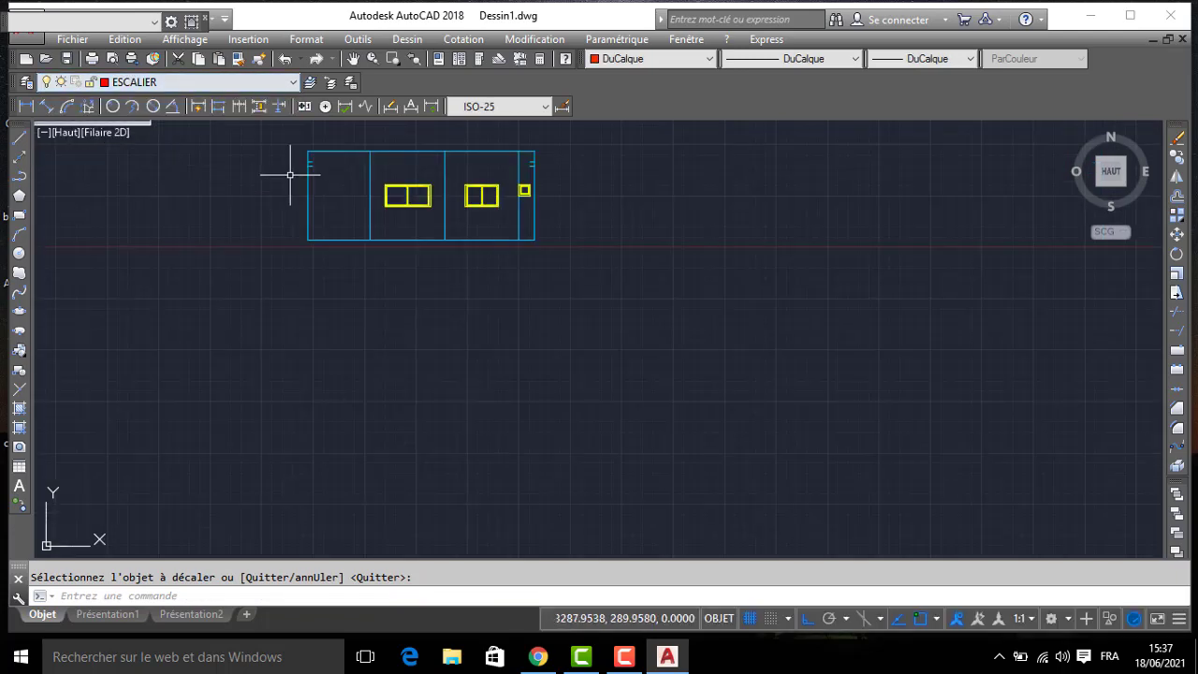
middle_drag(289, 177, 362, 407)
scroll(414, 187, up, 3)
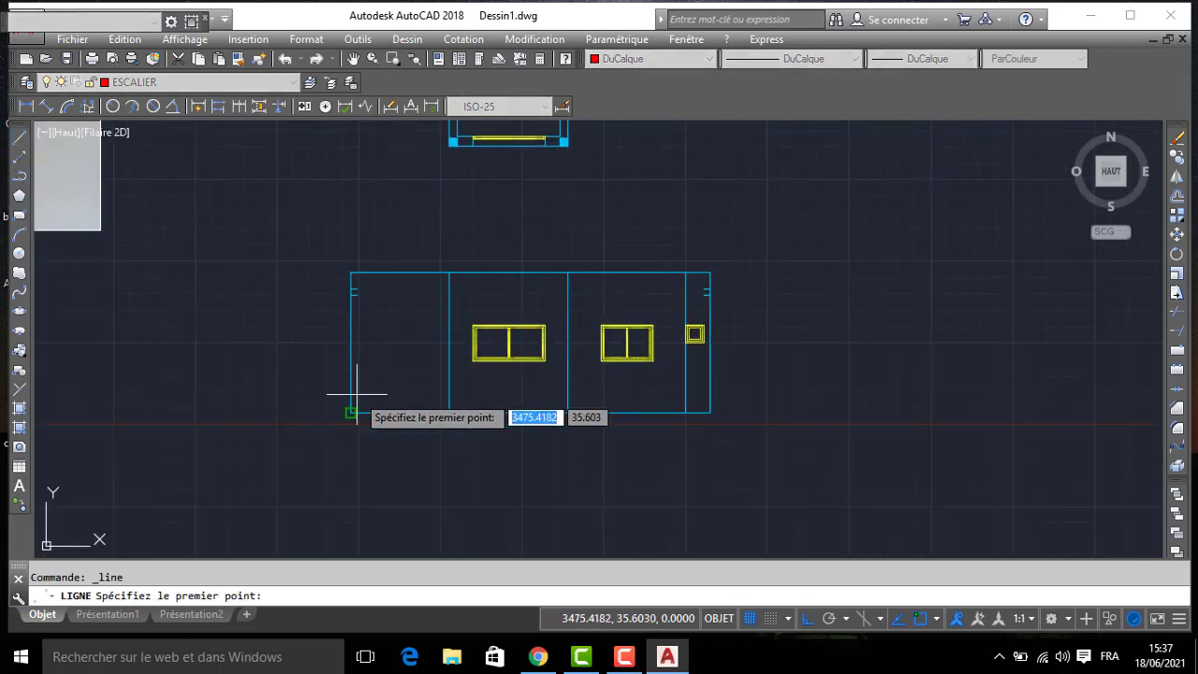
scroll(344, 412, up, 3)
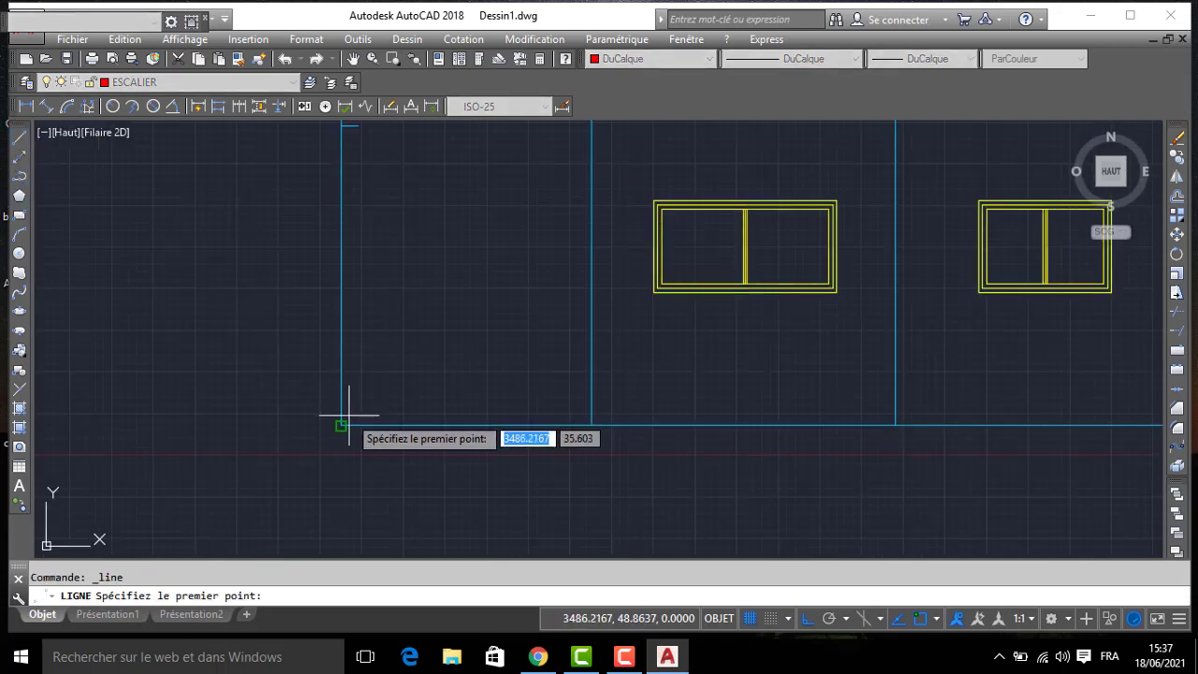
click(348, 415)
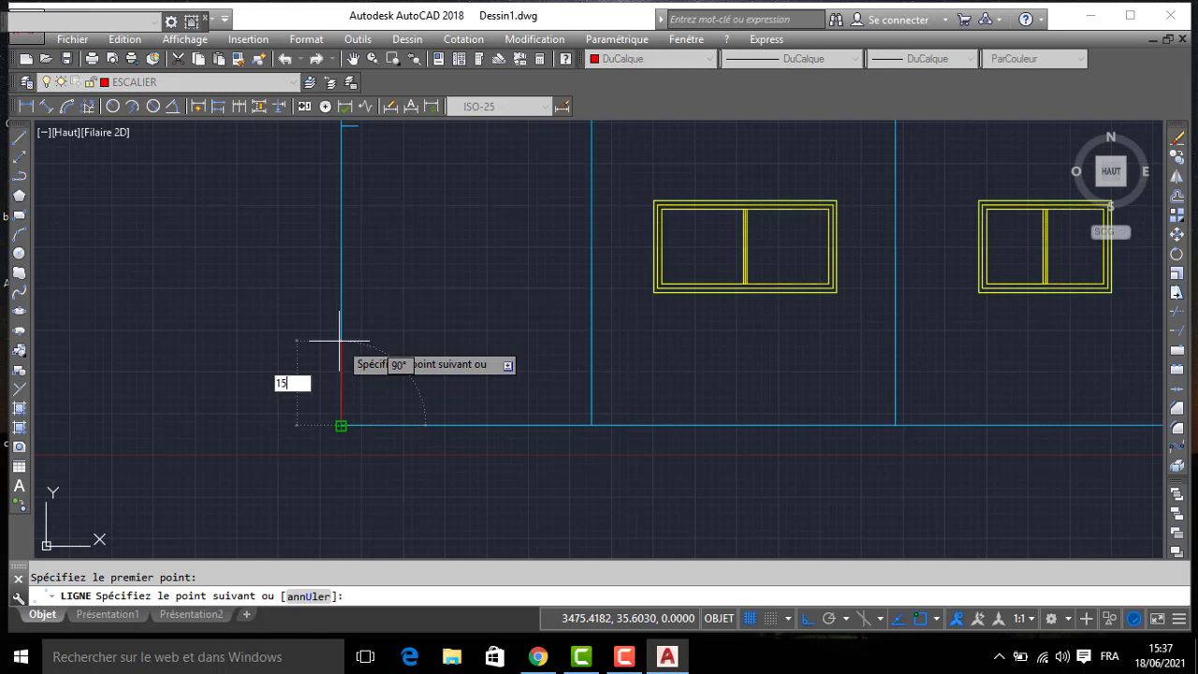
key(Return)
text(3)
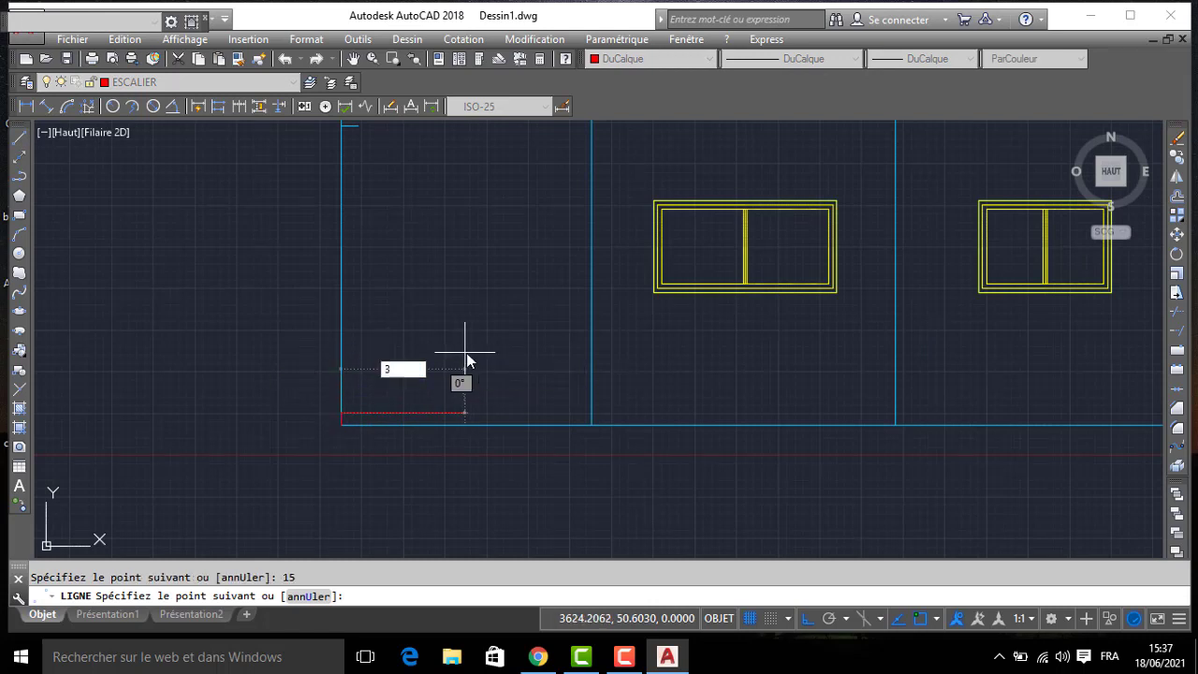
text(0)
key(Return)
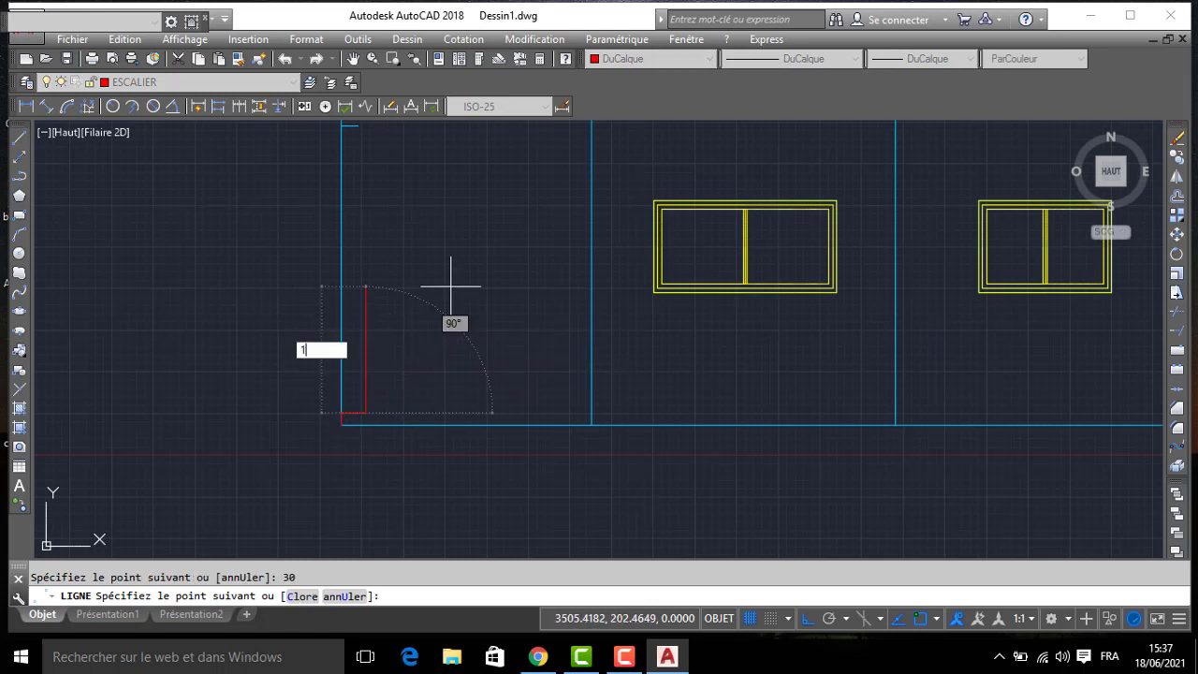
- Continue the stair profile with a 15-unit riser, a 30-unit tread, another 15-unit riser and a top line reaching the first inner wall line
key(Return)
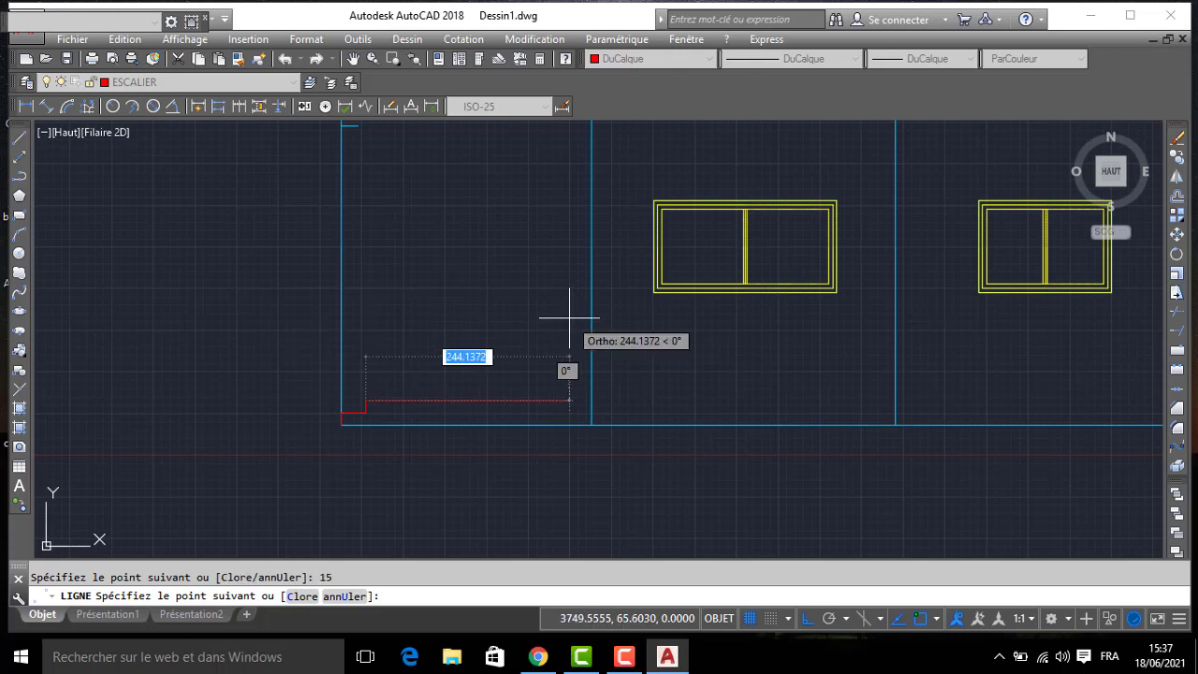
text(30)
key(Return)
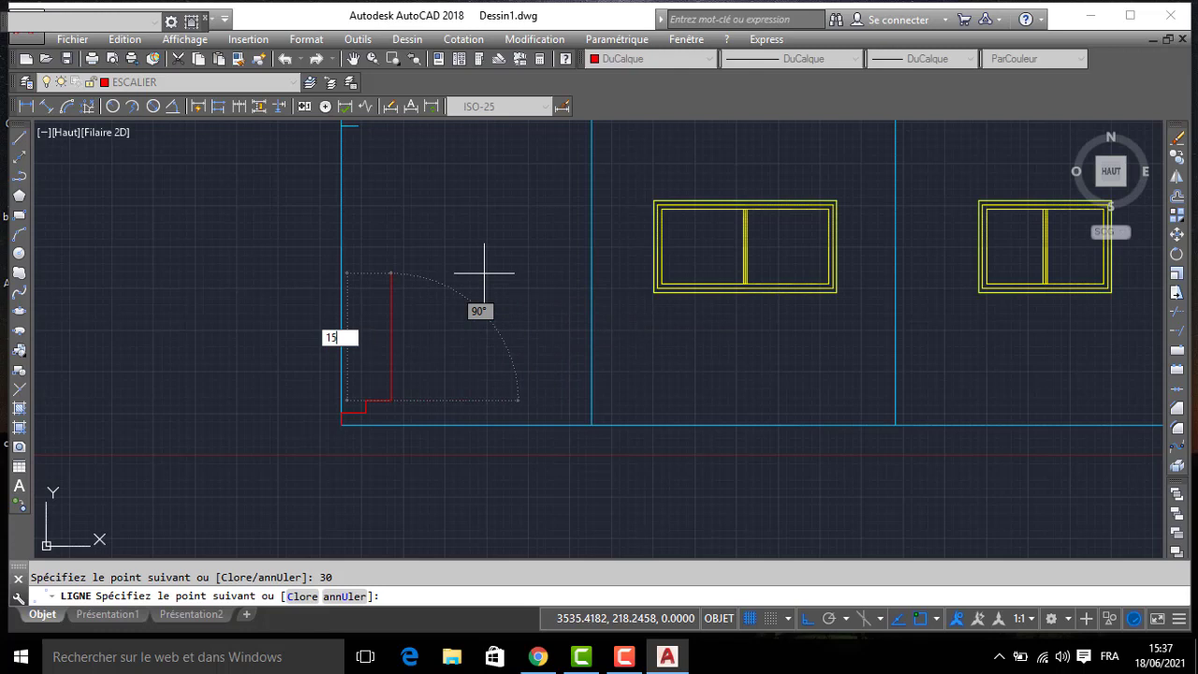
text(15)
key(Return)
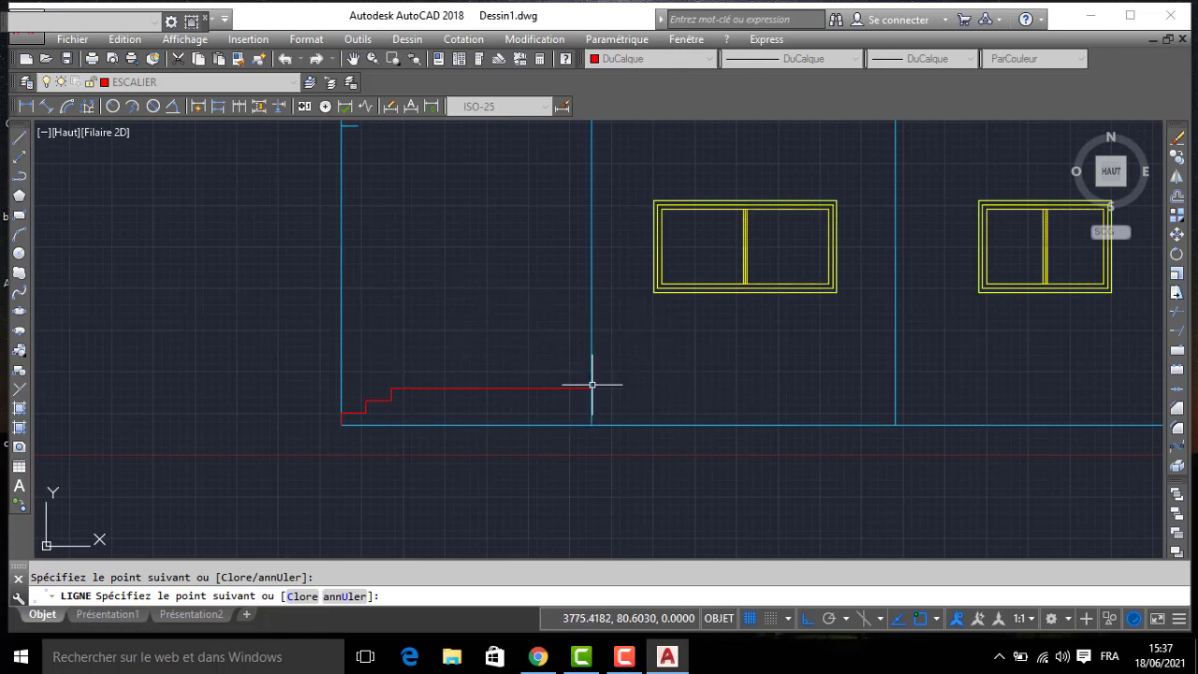
key(Return)
- Extend the two lower stair treads to the first inner vertical wall line
text(PR)
key(Return)
key(Return)
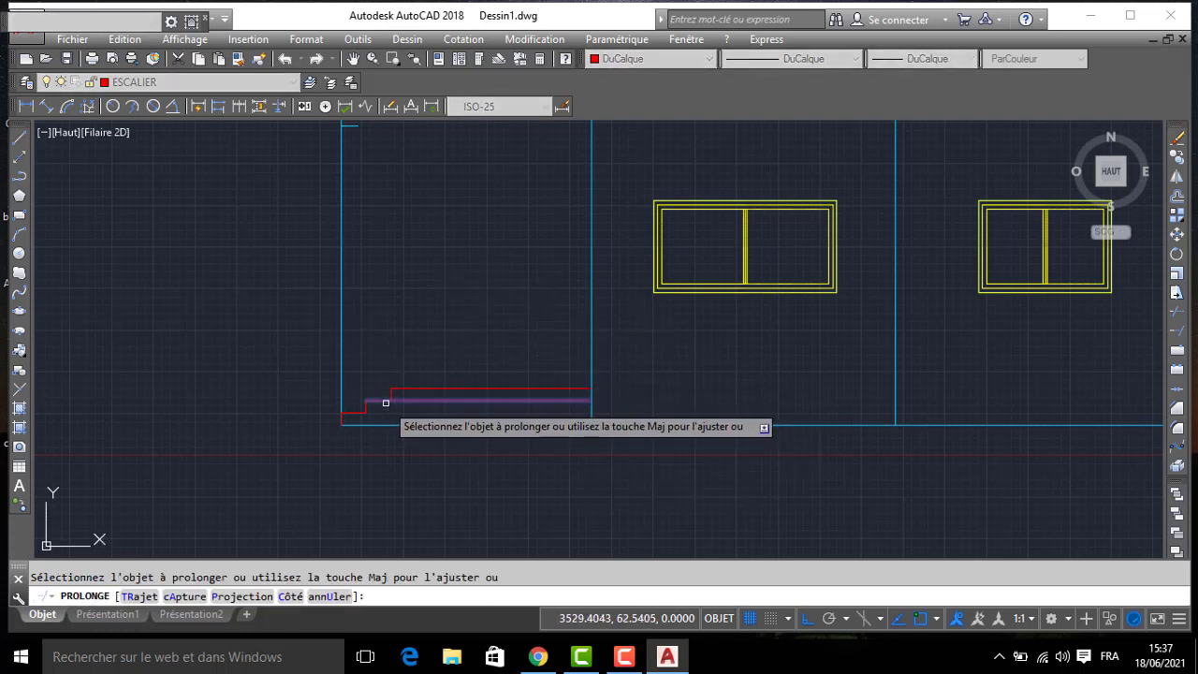
click(382, 403)
click(359, 411)
- Close the stair outline with a line down the wall edge to the ground and back to the facade's lower-left corner
key(Return)
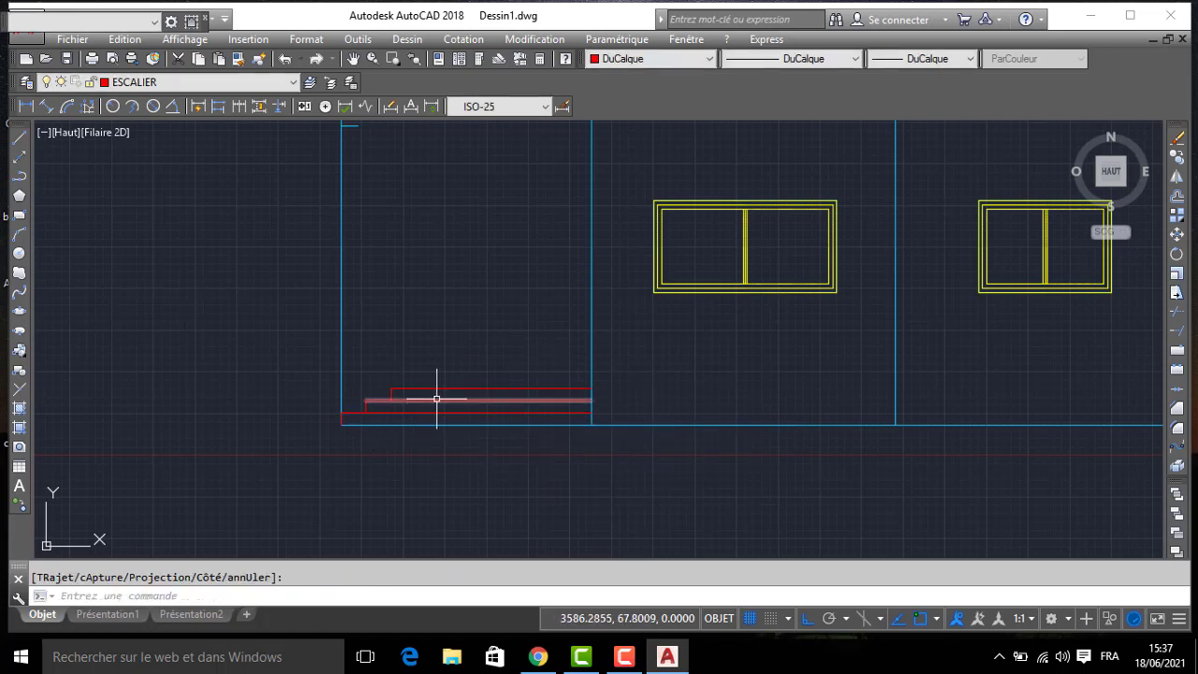
text(l)
key(Return)
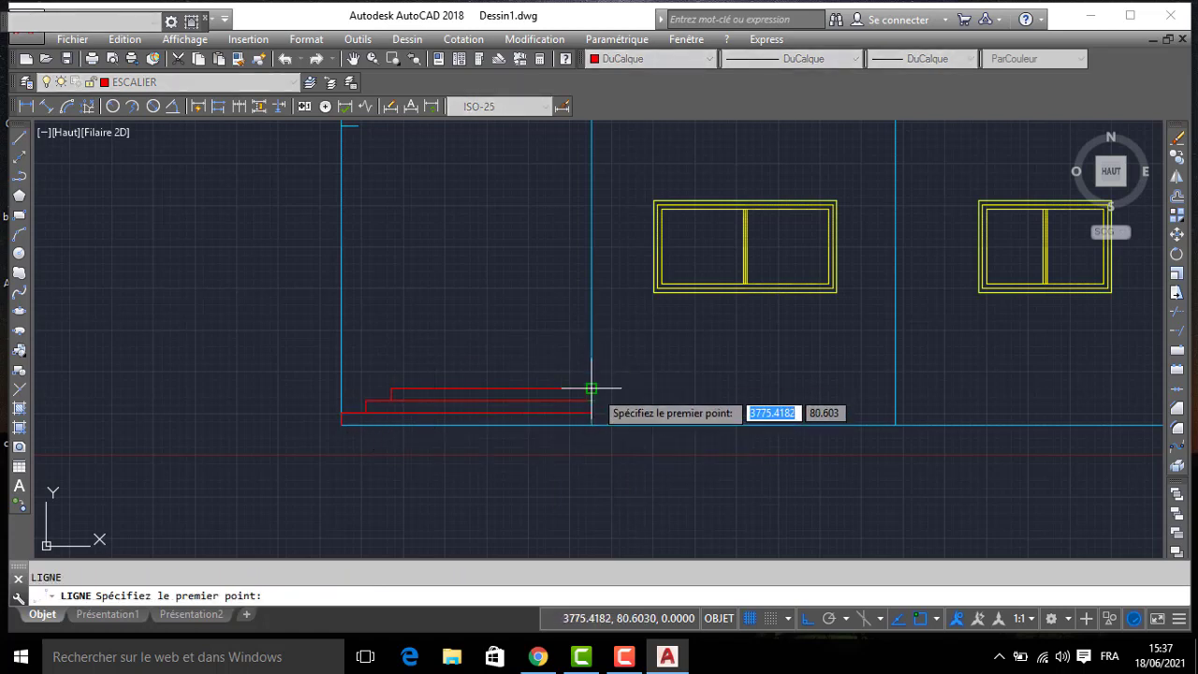
click(591, 387)
click(597, 425)
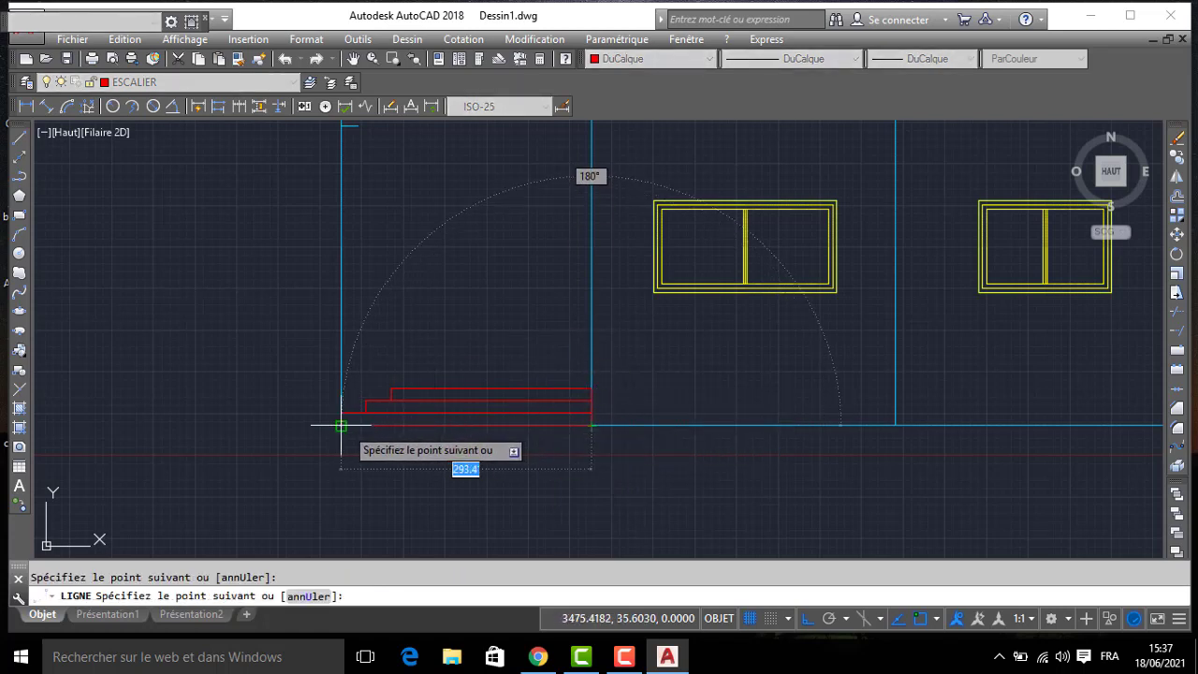
click(340, 425)
key(Return)
- Examine the facade elevation against the floor plan above it and the reference photo
scroll(402, 312, down, 4)
mouse_move(561, 316)
middle_down()
mouse_move(722, 328)
mouse_move(722, 371)
middle_up()
scroll(721, 327, down, 2)
middle_drag(667, 239, 669, 277)
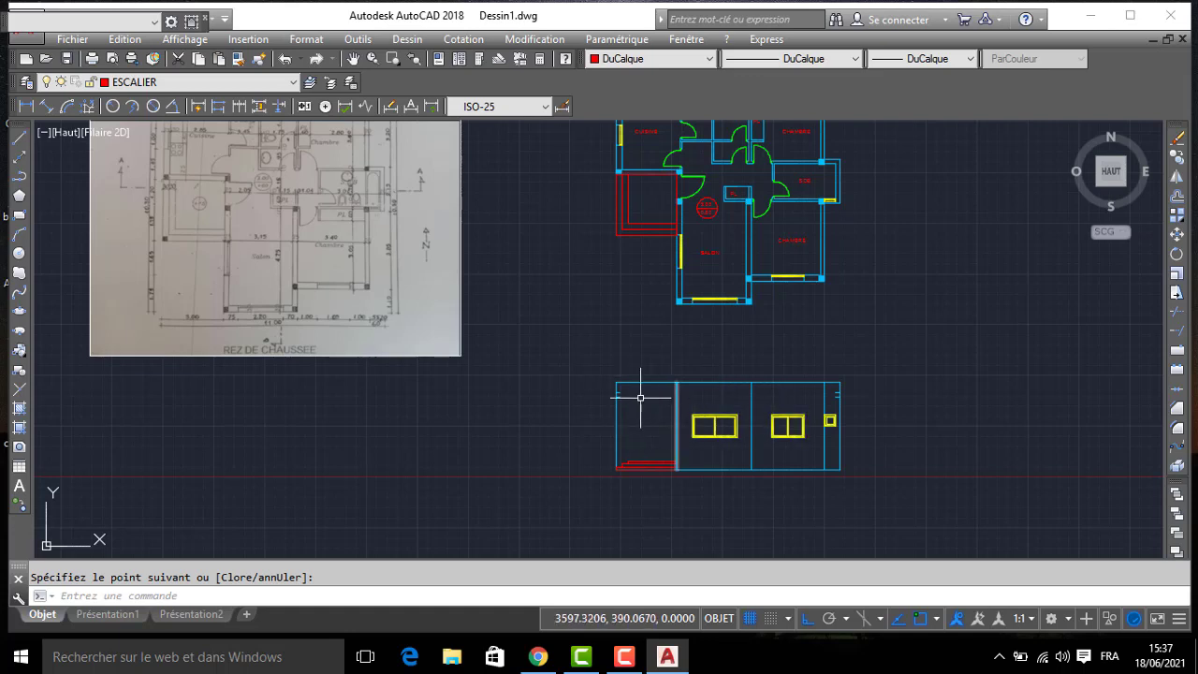
scroll(640, 398, up, 4)
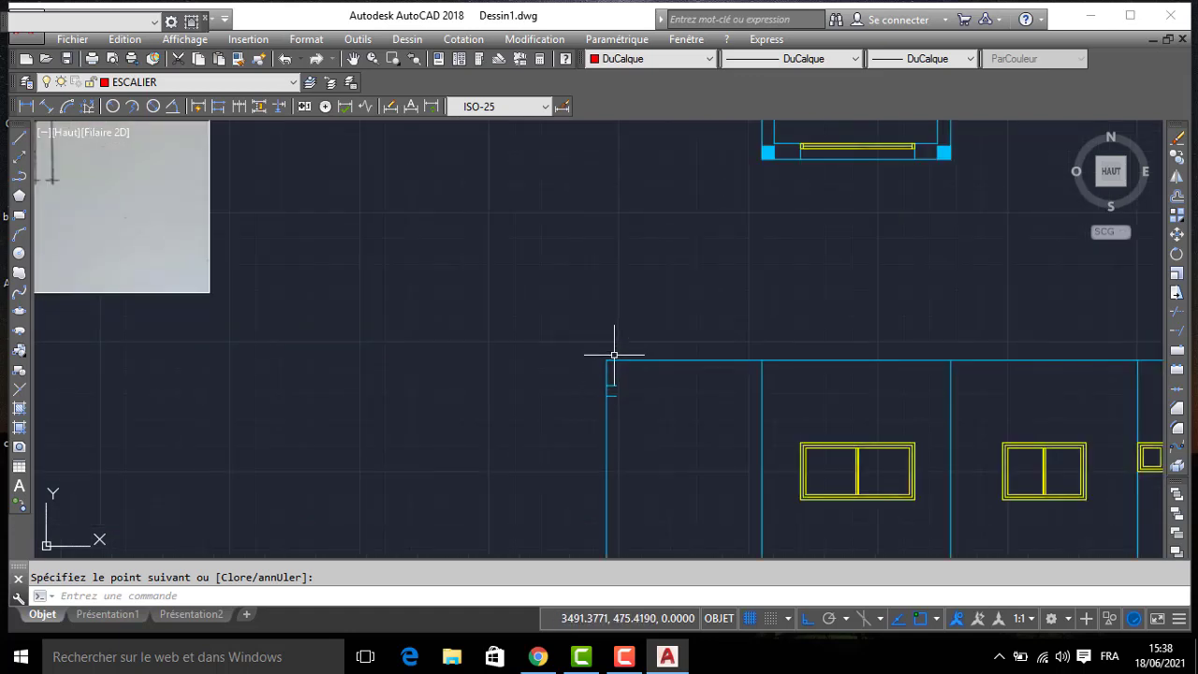
scroll(612, 348, down, 2)
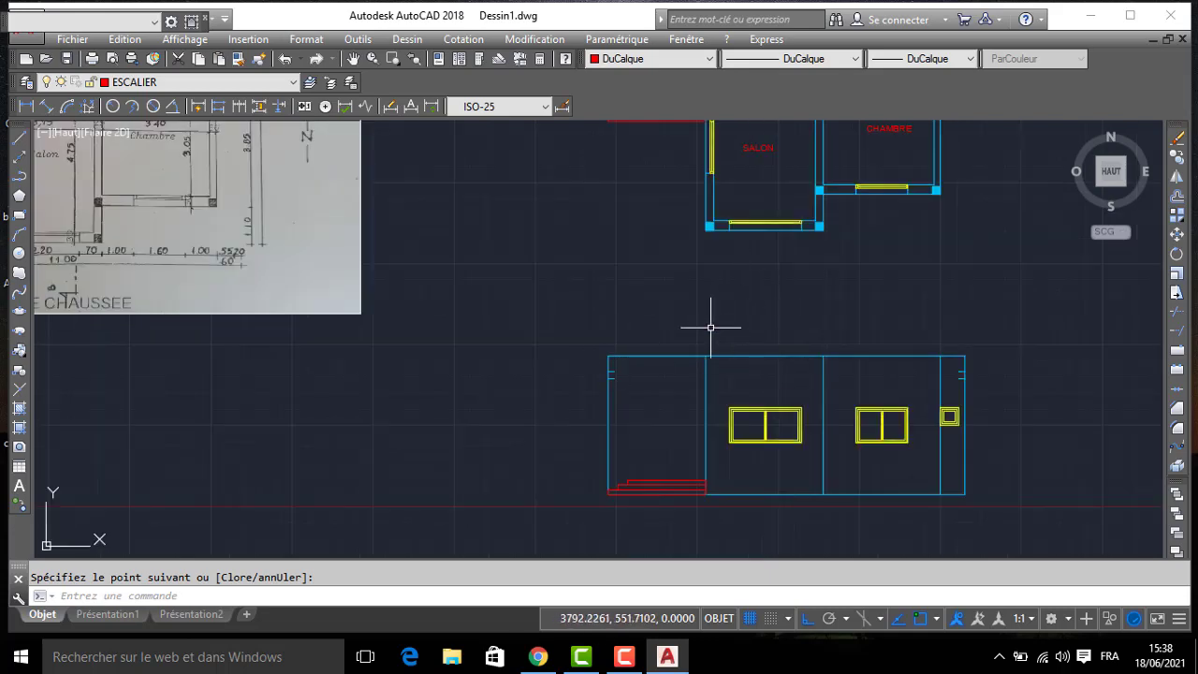
scroll(703, 325, down, 4)
key(Escape)
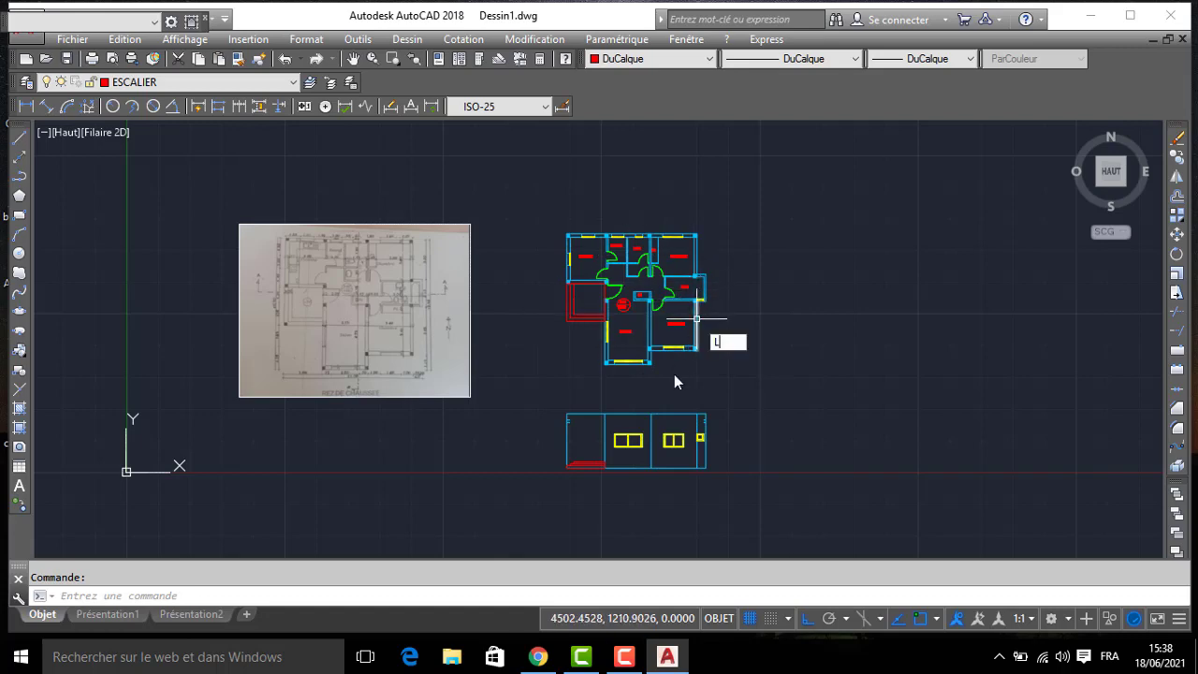
text(L)
key(Return)
scroll(646, 360, up, 3)
click(643, 343)
scroll(857, 356, down, 2)
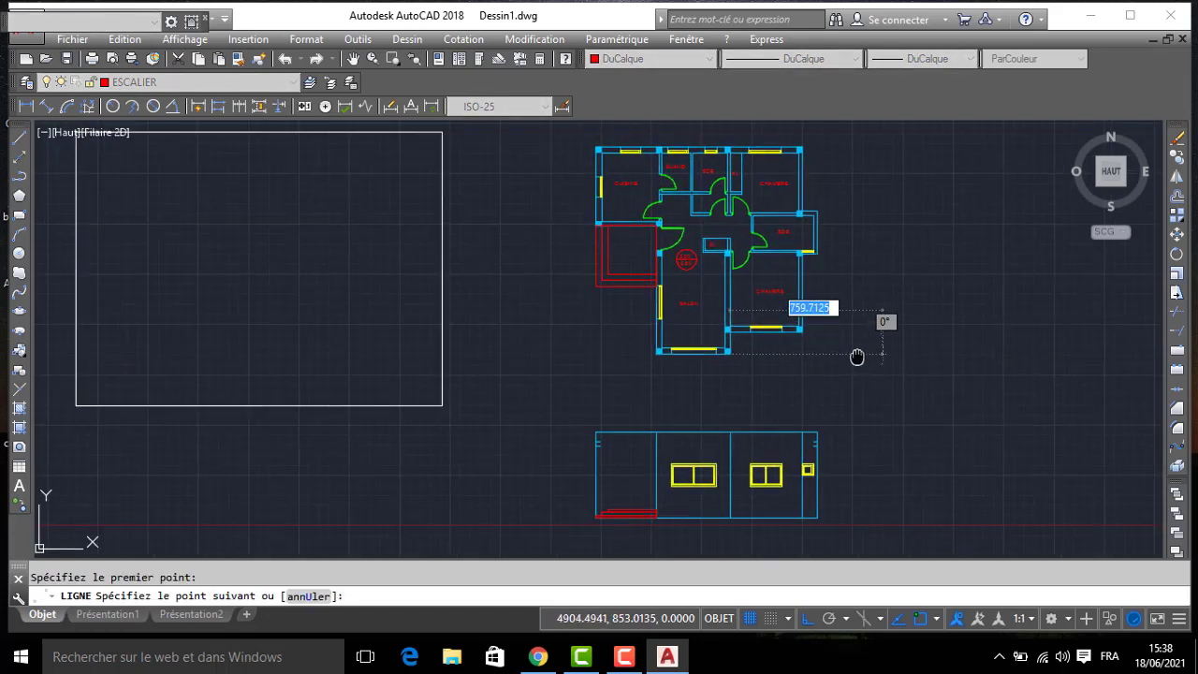
middle_drag(856, 356, 717, 356)
key(Escape)
- Make MUR the current layer
click(200, 84)
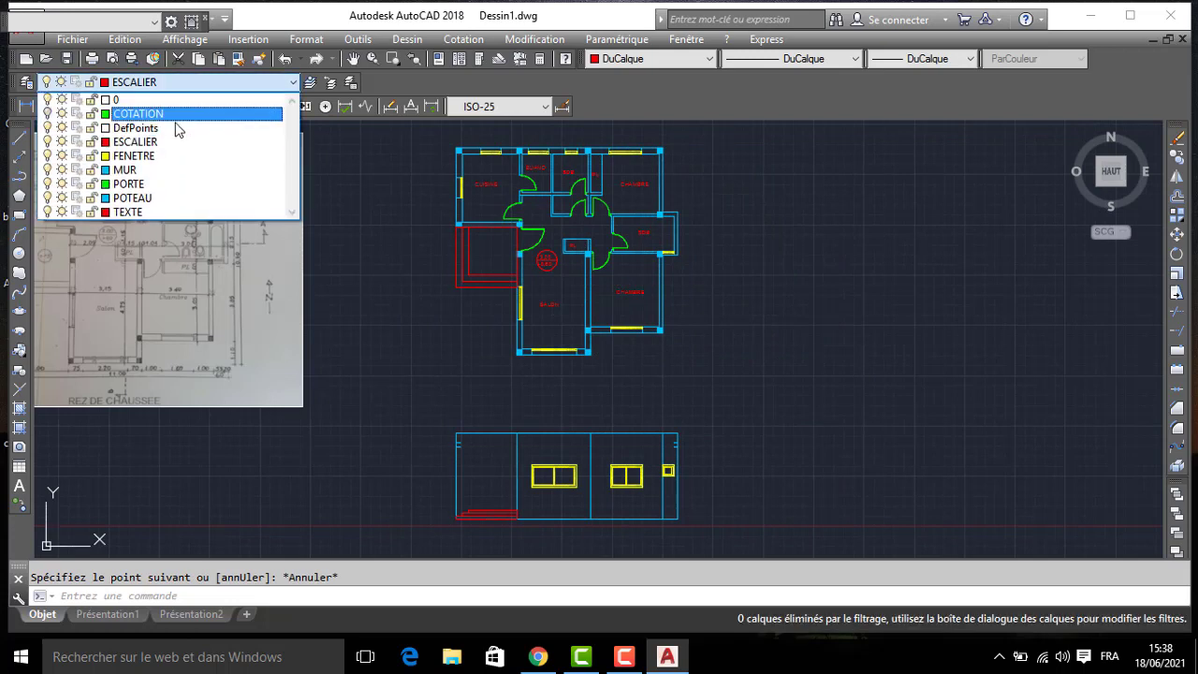
click(164, 171)
- Draw horizontal projection lines eastward from the plan's lower-right corners of the SALON, the lower CHAMBRE and the projecting SDB
text(l)
key(Return)
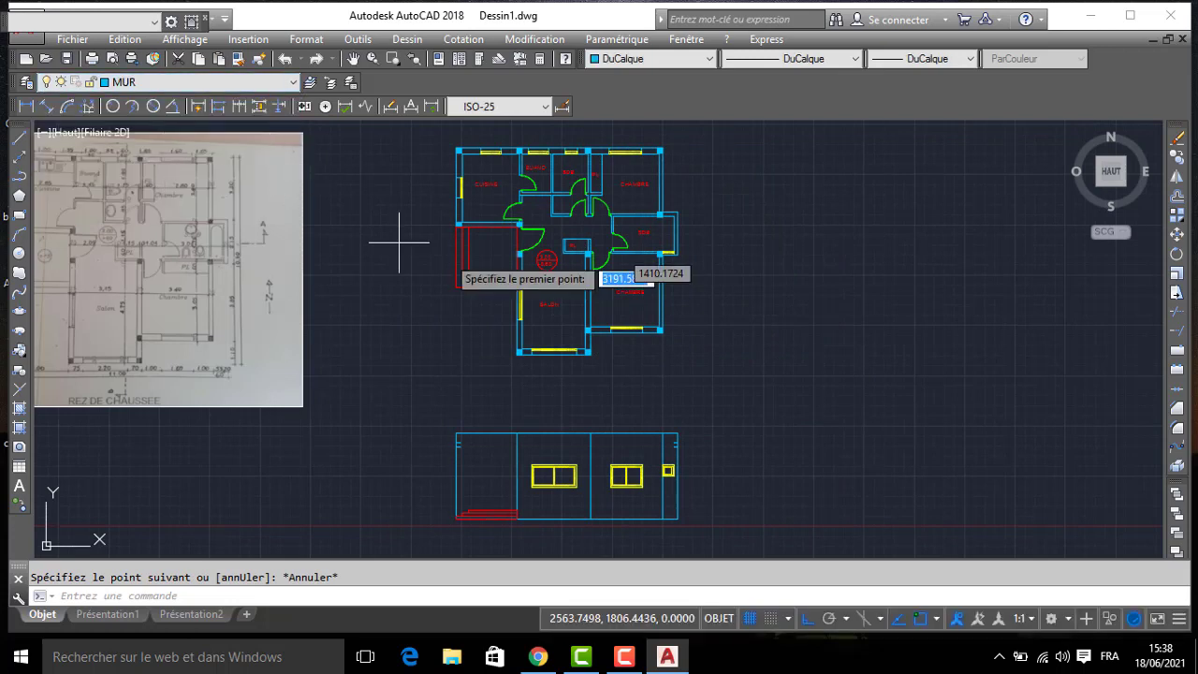
click(590, 353)
click(1029, 348)
key(Return)
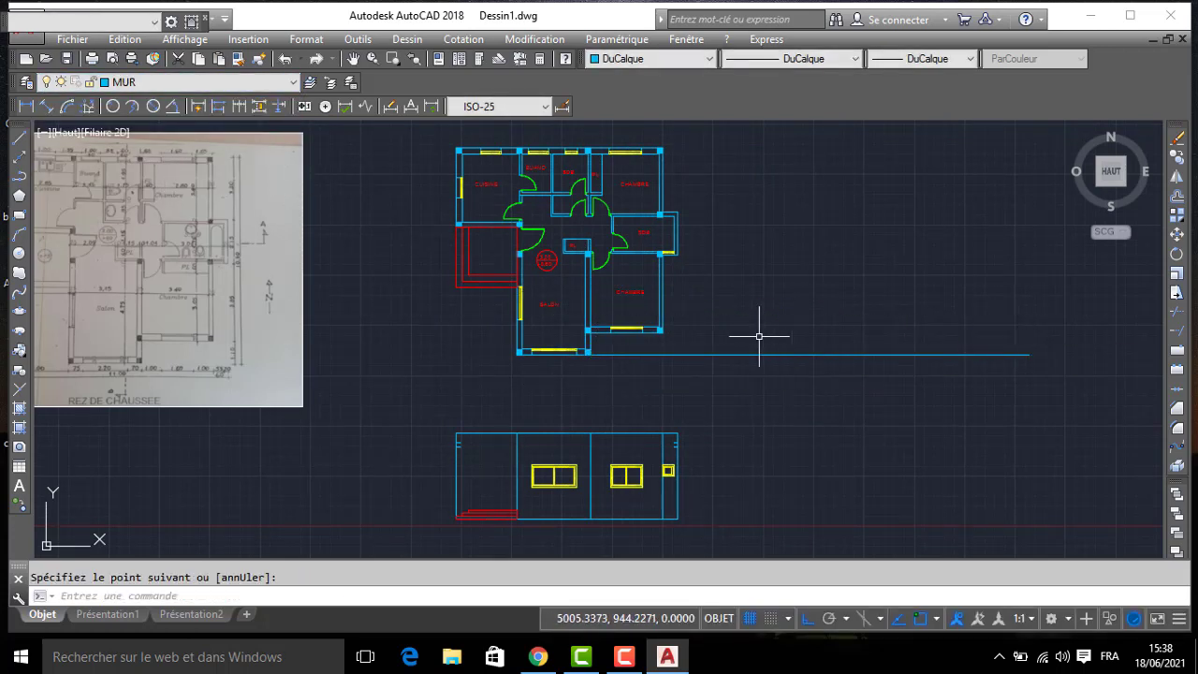
key(Return)
click(662, 330)
click(1000, 292)
key(Return)
key(Return)
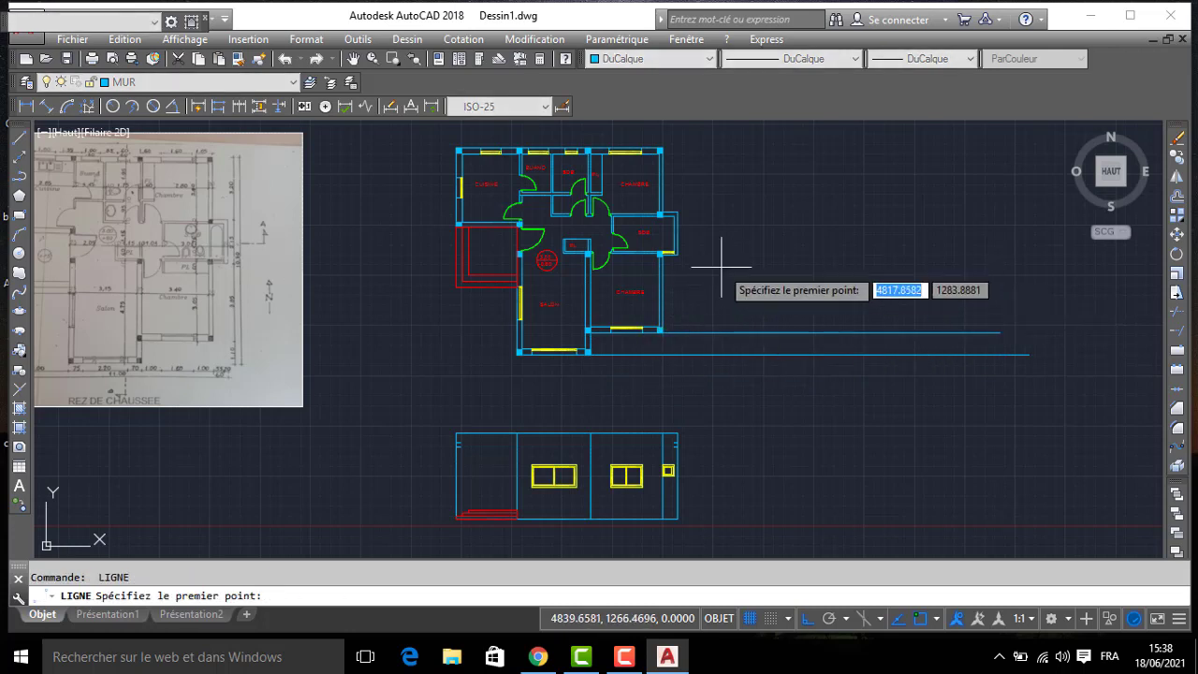
click(664, 254)
click(1028, 254)
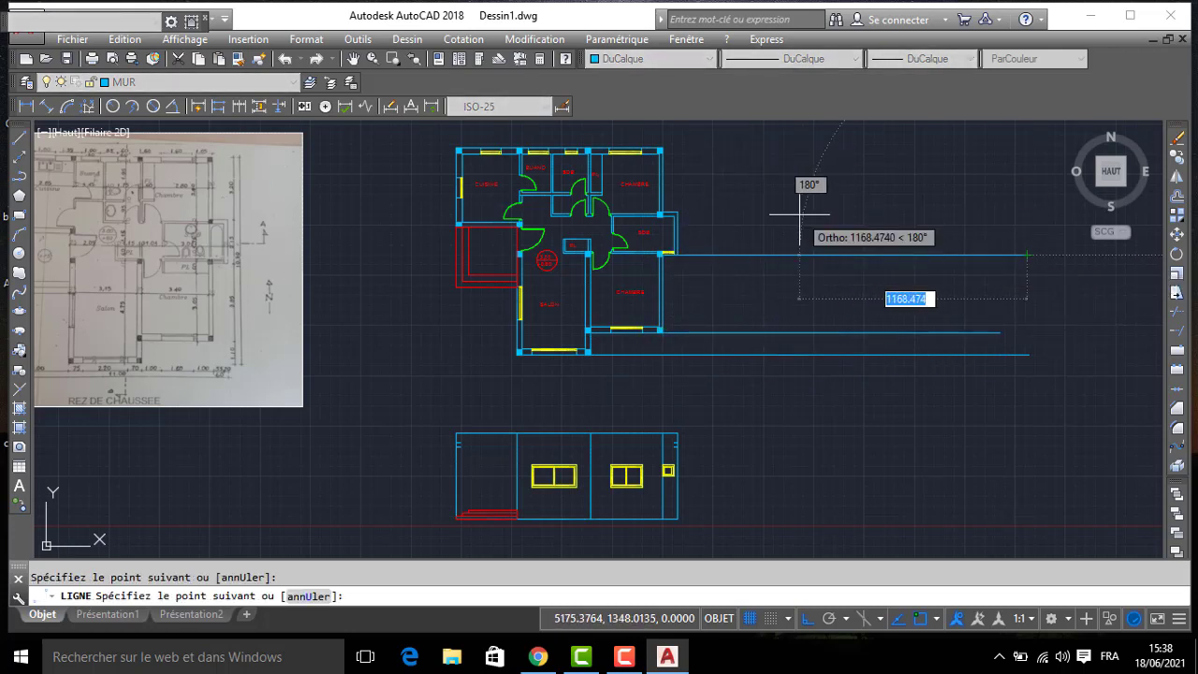
key(Return)
- Erase the three horizontal projection lines east of the plan
click(856, 178)
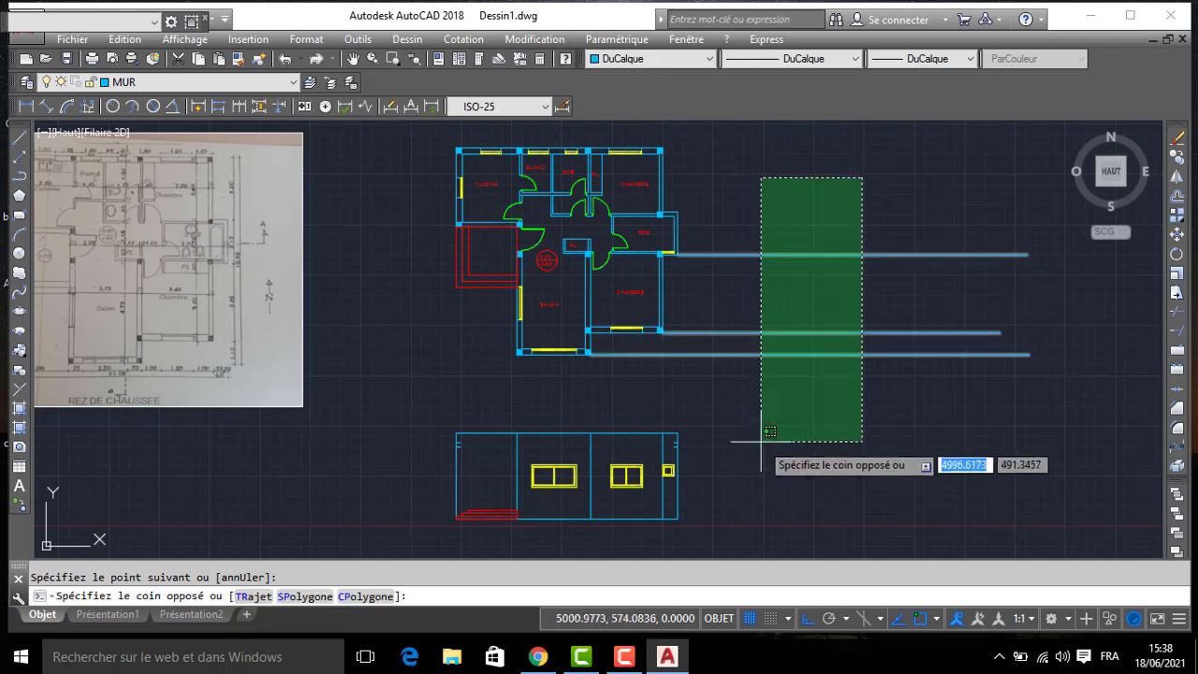
click(762, 430)
key(Delete)
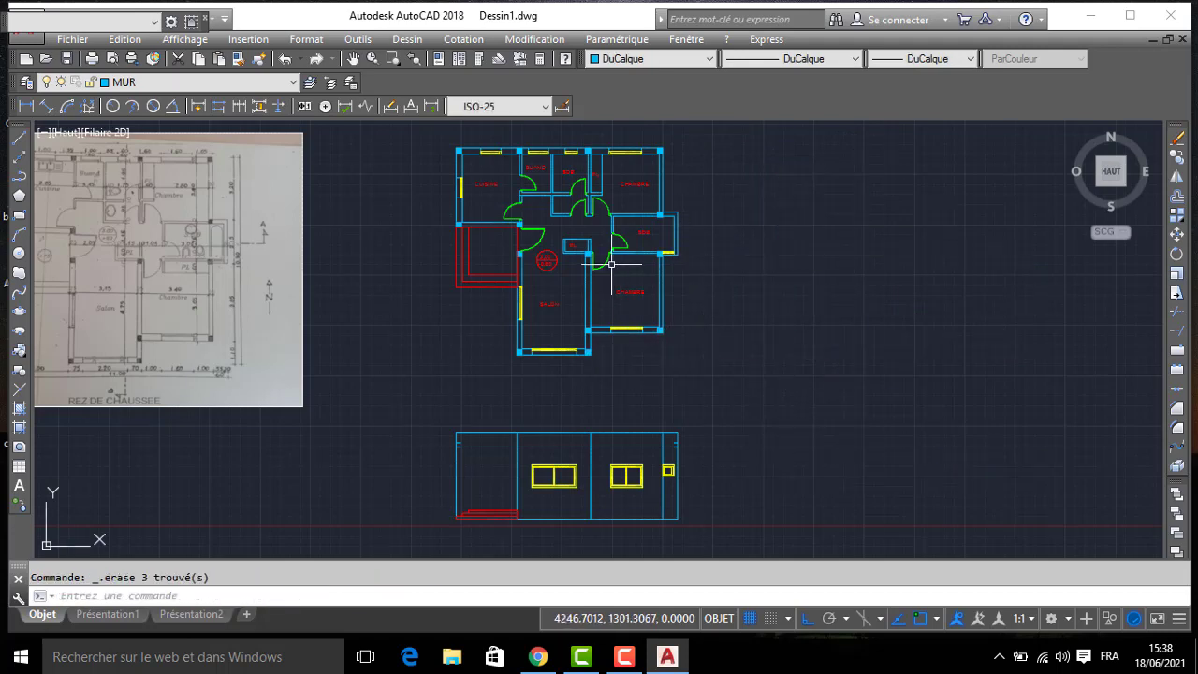
- Draw a long vertical projection line upward from the upper-right corner of the plan's projecting SDB
middle_drag(611, 264, 735, 395)
text(l)
key(Return)
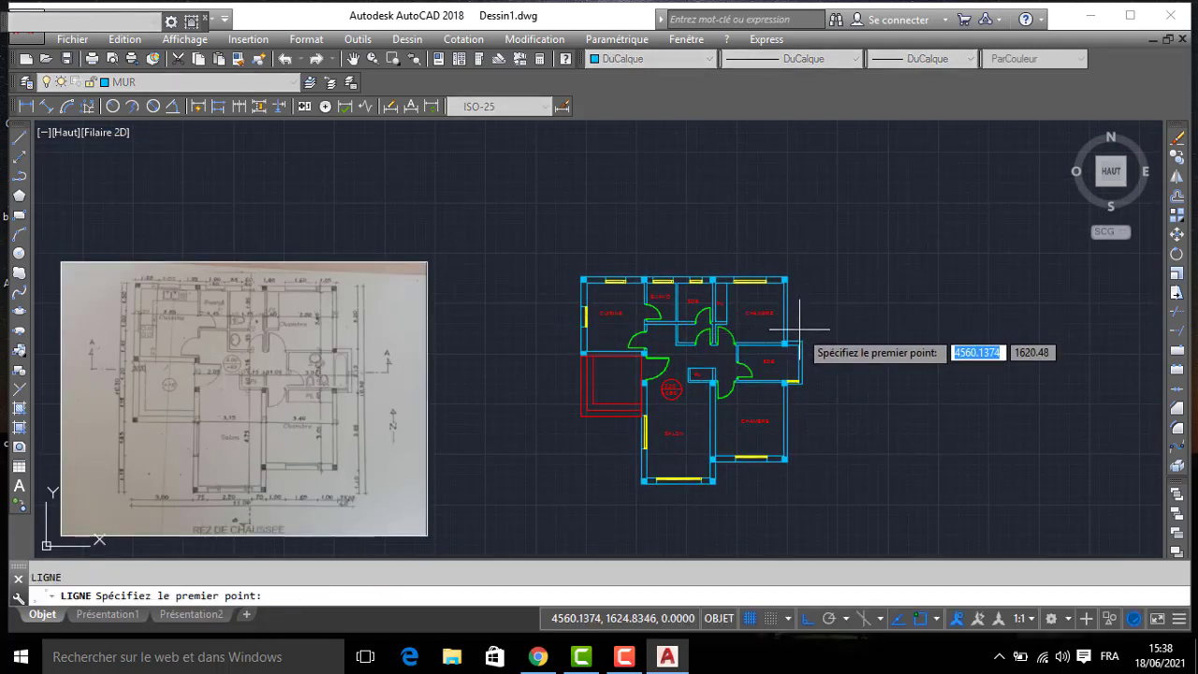
click(801, 339)
middle_drag(804, 93, 805, 279)
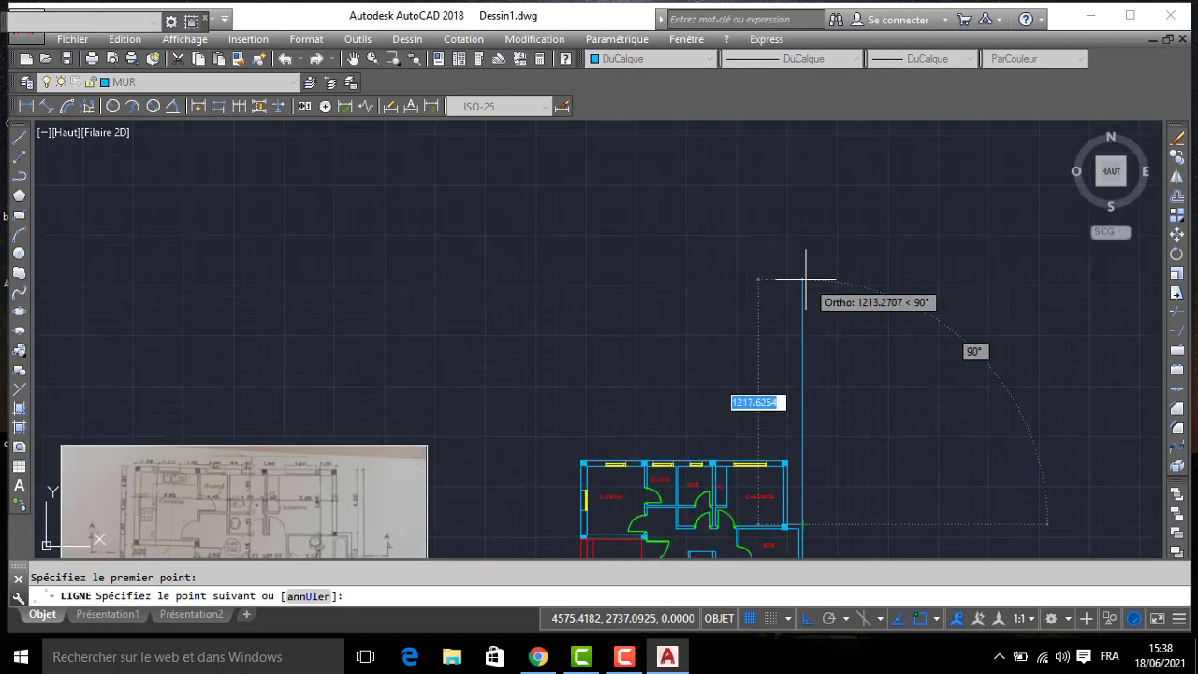
scroll(805, 271, down, 2)
click(802, 236)
key(Return)
- Draw a vertical projection line upward from the outer top-right corner of the upper CHAMBRE
scroll(786, 369, up, 4)
key(Return)
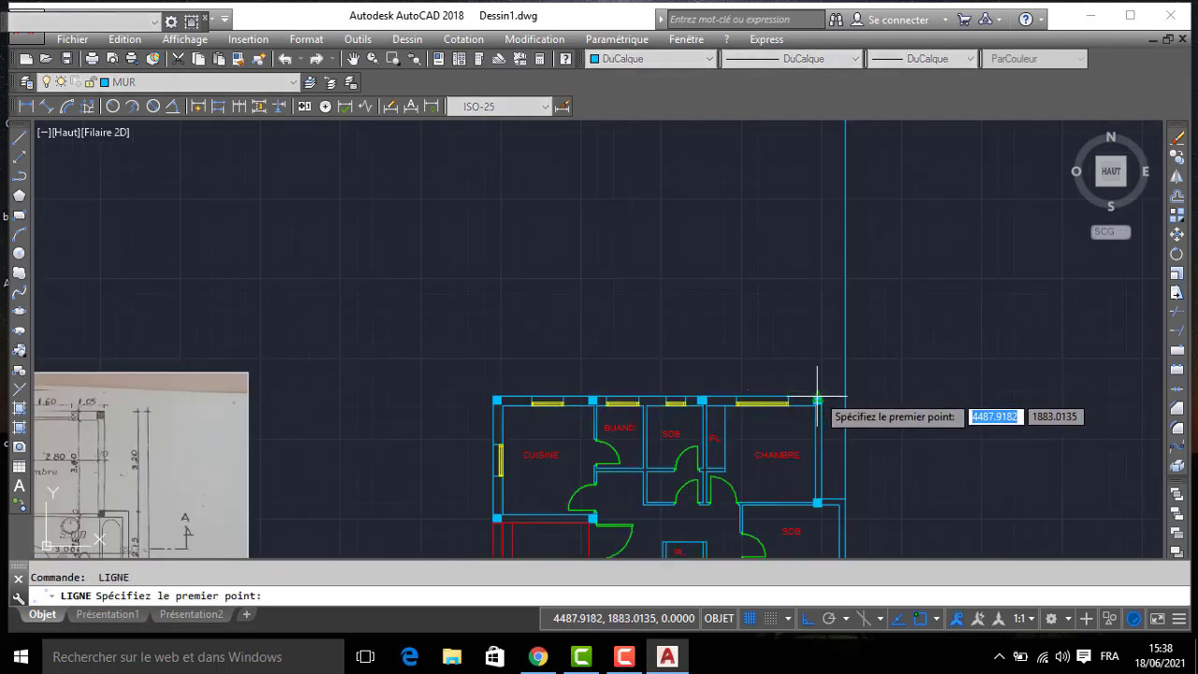
click(821, 398)
key(Return)
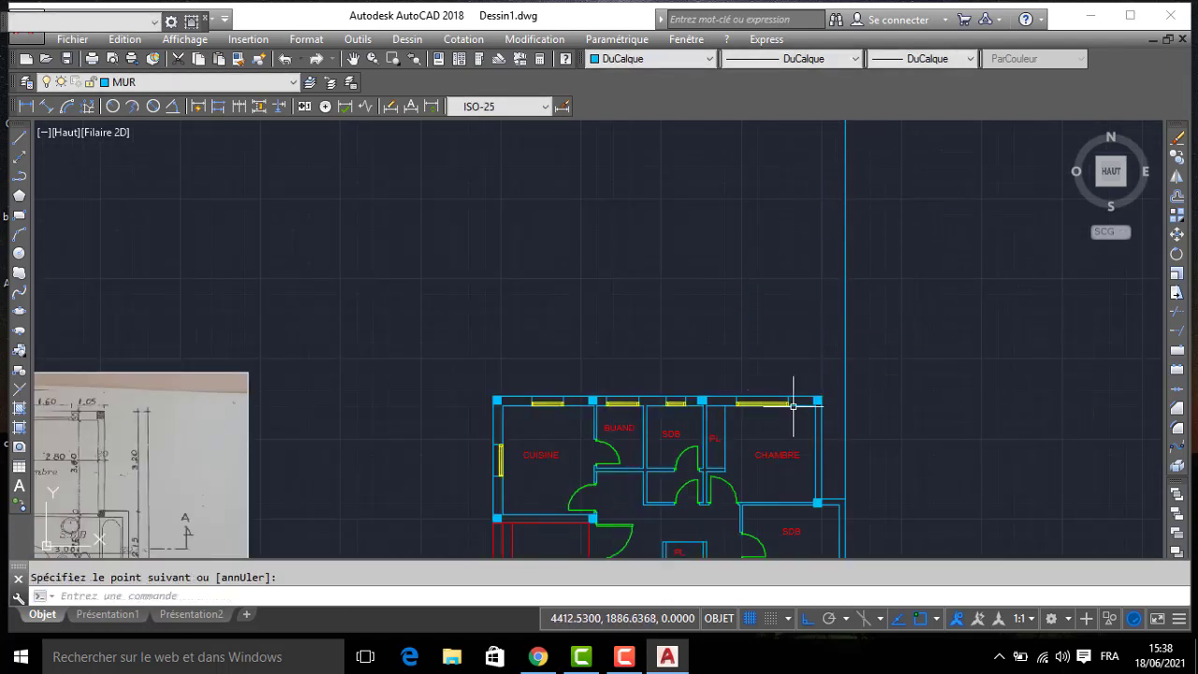
key(Return)
click(821, 401)
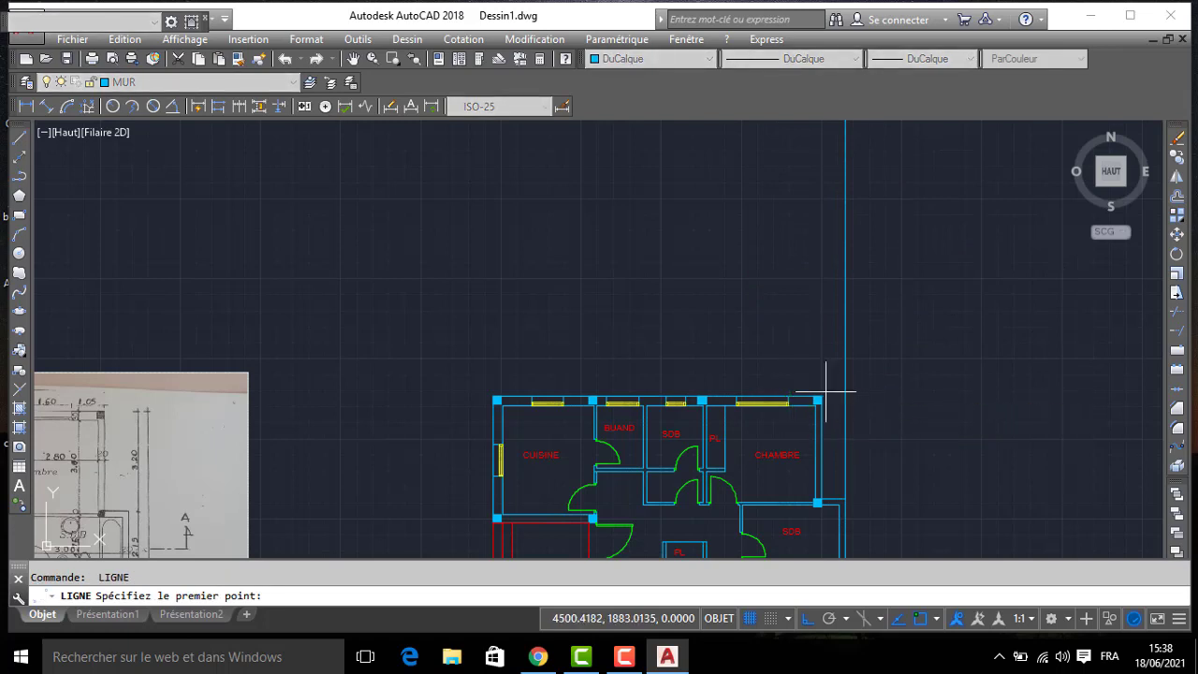
key(Return)
key(Return)
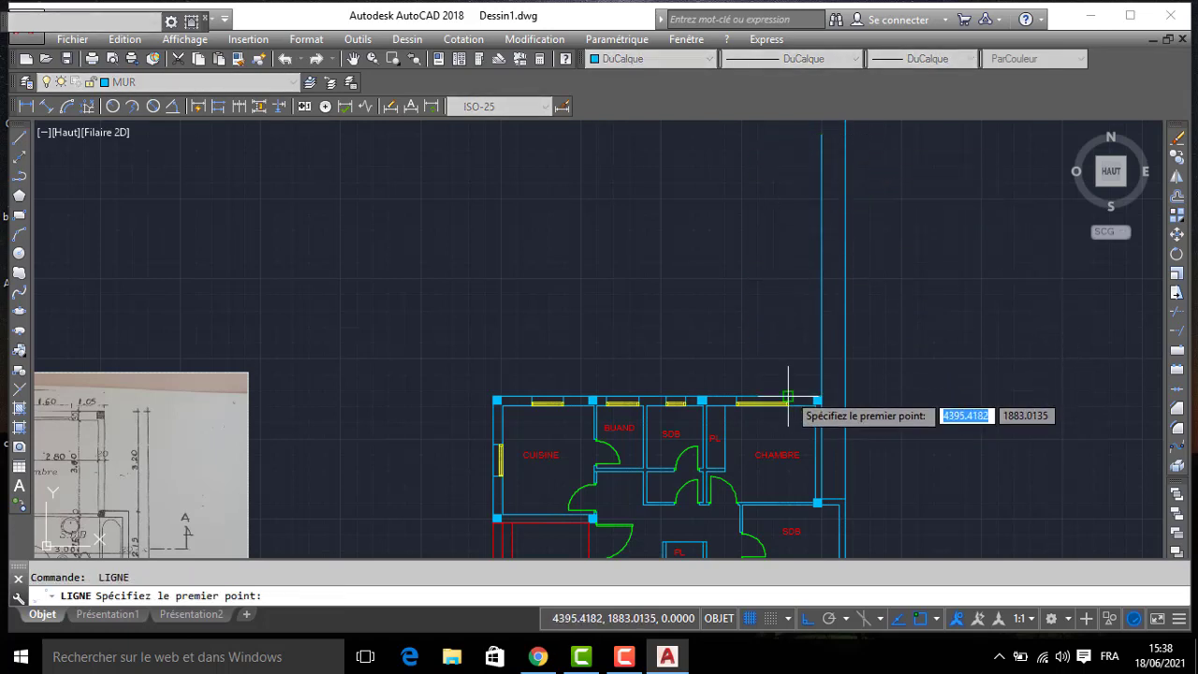
- Draw vertical projection lines upward from both edges of the upper CHAMBRE's window opening
click(788, 400)
click(775, 150)
key(Return)
key(Return)
click(735, 400)
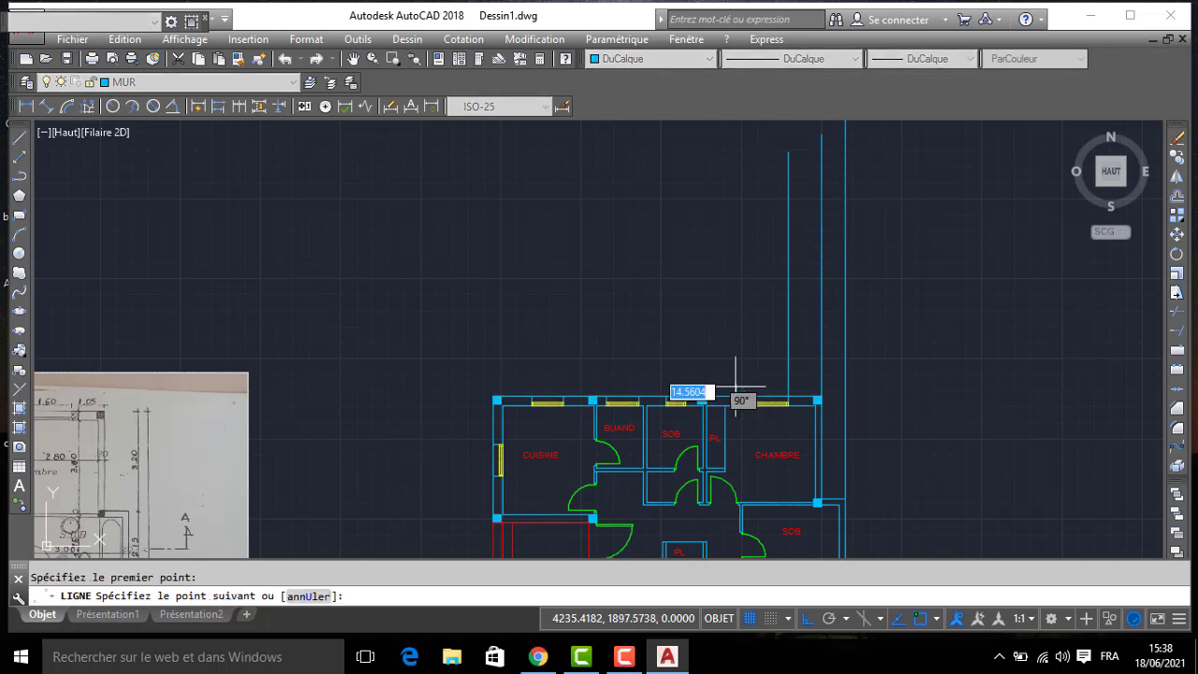
click(735, 161)
- Draw vertical projection lines upward from both edges of the window opening in the upper SDB
key(Return)
key(Return)
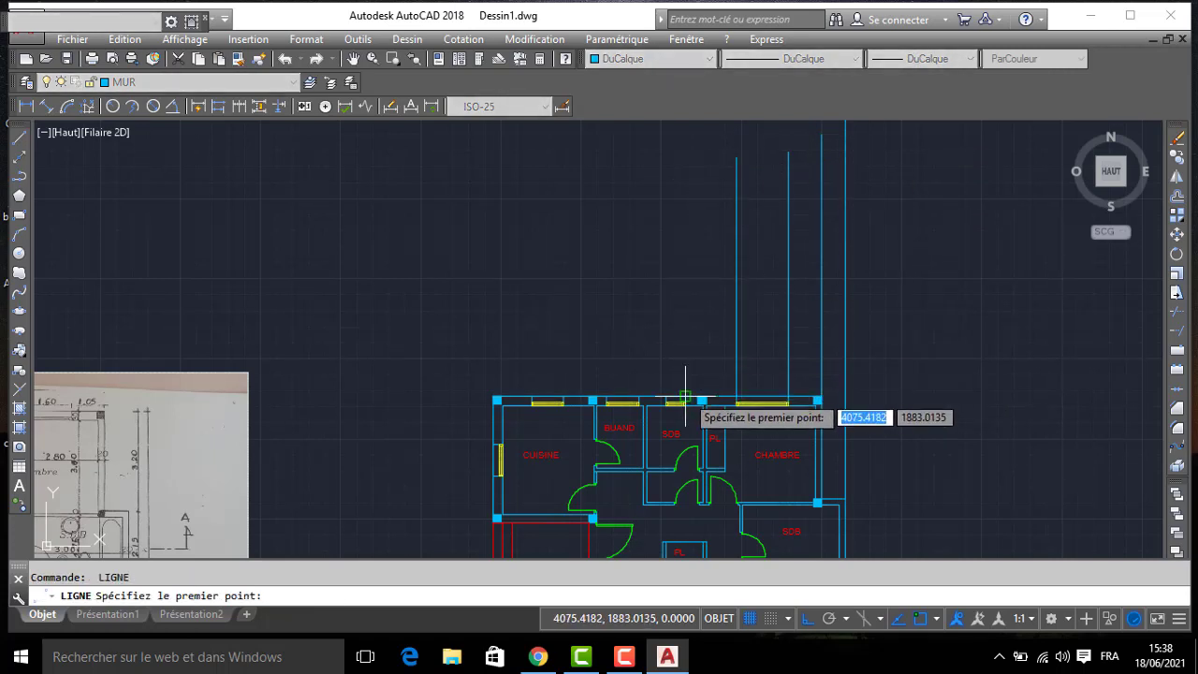
click(686, 400)
click(687, 159)
key(Return)
key(Return)
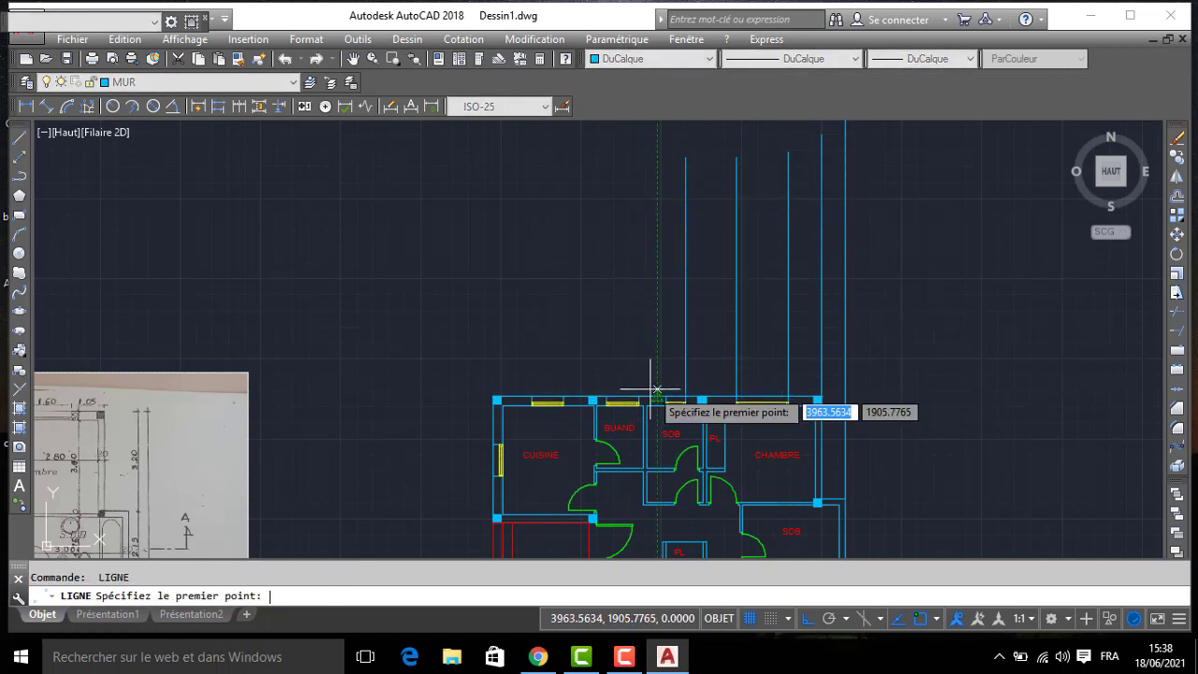
click(666, 400)
click(654, 152)
- Draw vertical projection lines upward from both edges of the window opening in the BUAND room
key(Return)
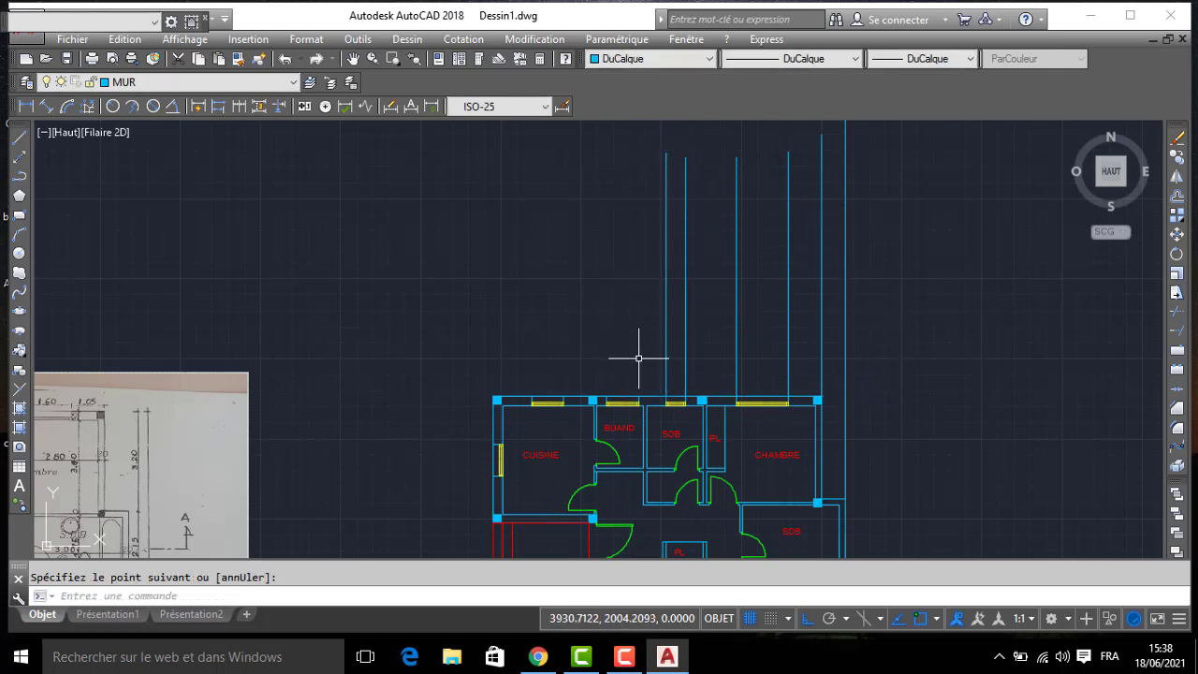
key(Return)
click(639, 393)
key(Return)
key(Return)
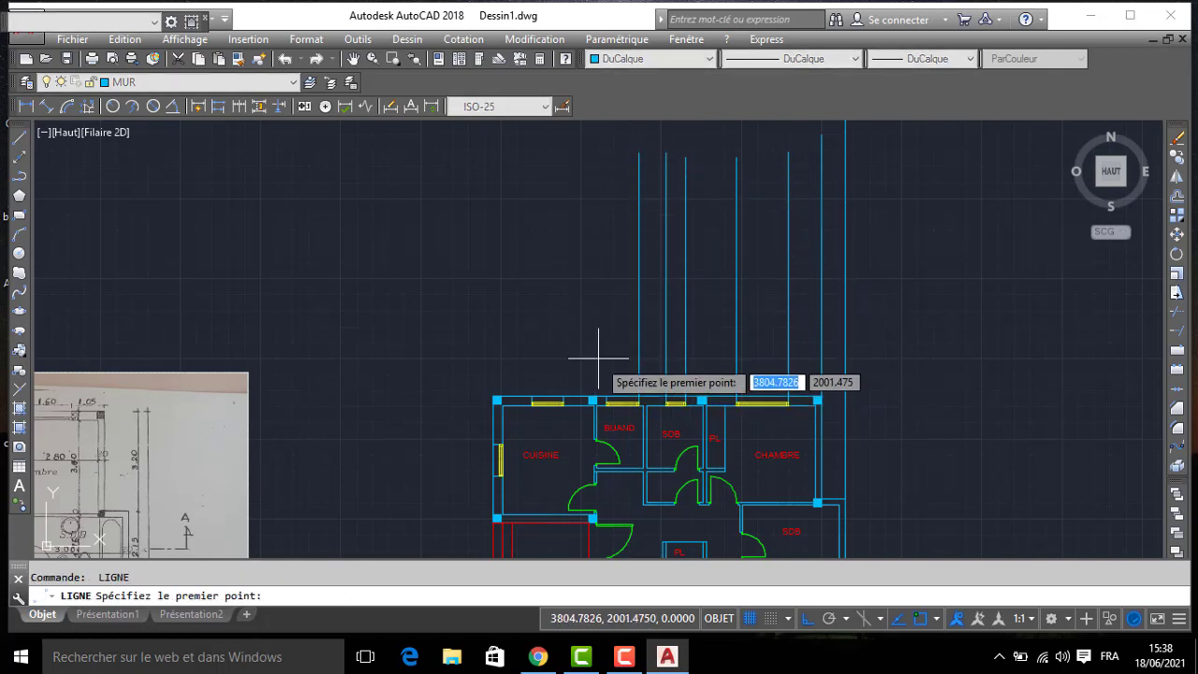
click(608, 392)
click(599, 174)
key(Return)
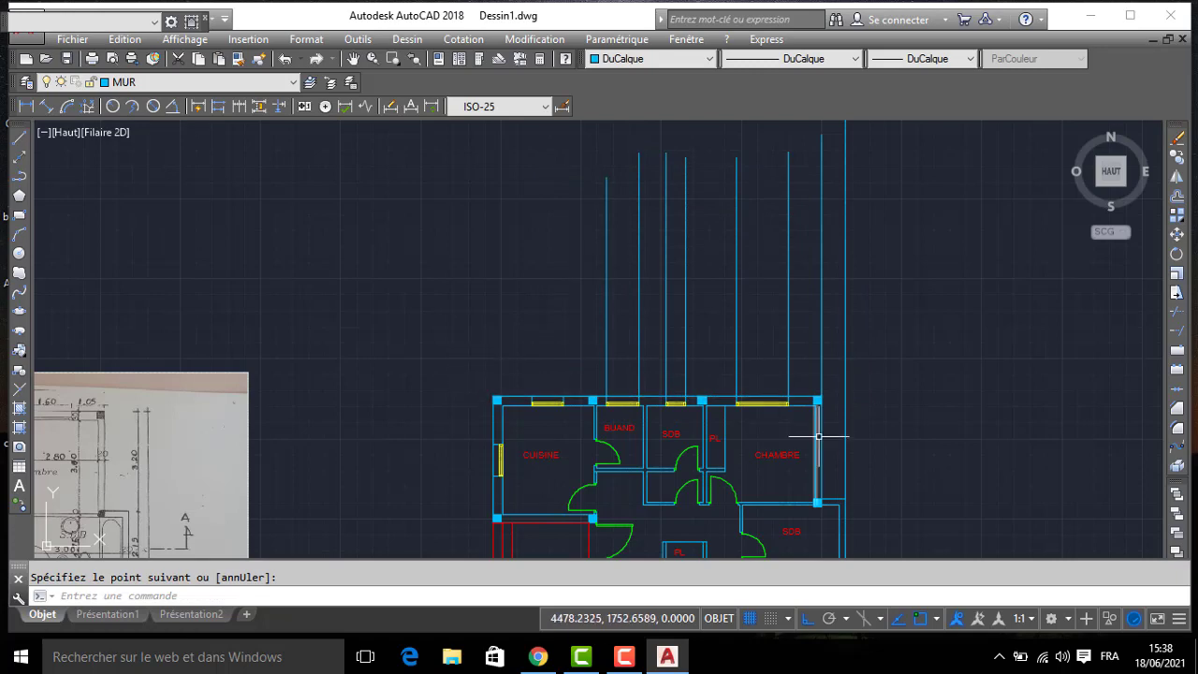
- Draw vertical projection lines upward from both edges of the window opening in the CUISINE's upper wall
scroll(580, 388, up, 1)
key(Return)
click(558, 401)
scroll(550, 148, down, 2)
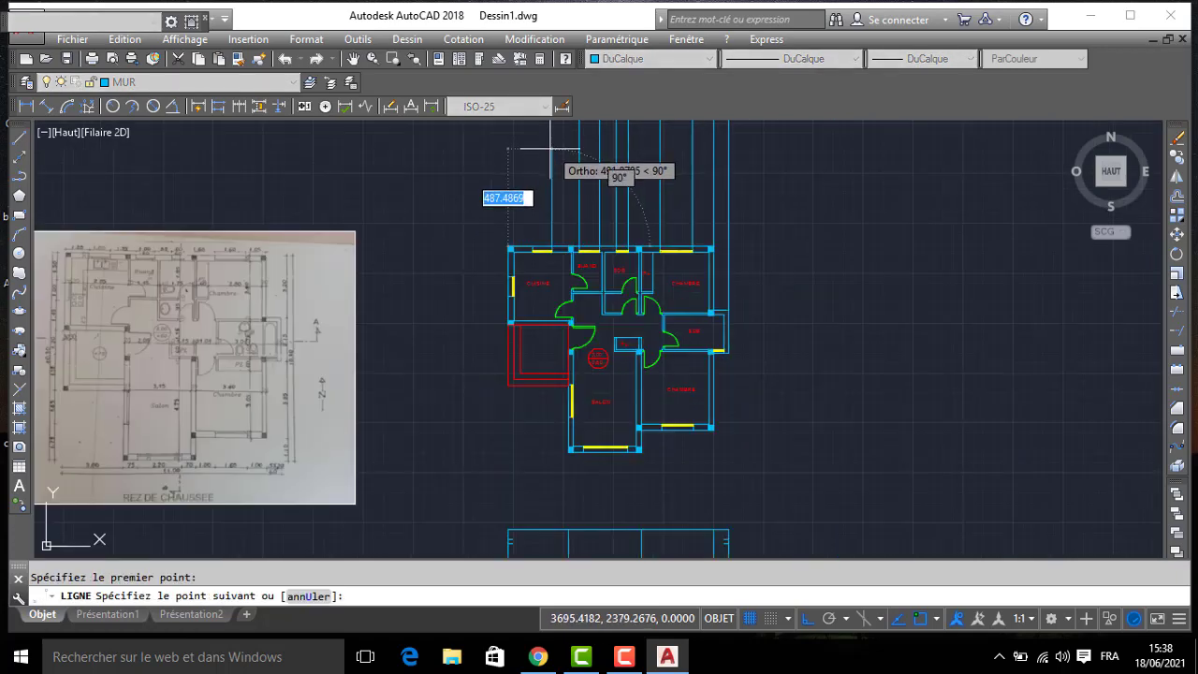
middle_drag(550, 147, 579, 377)
click(583, 298)
key(Return)
key(Return)
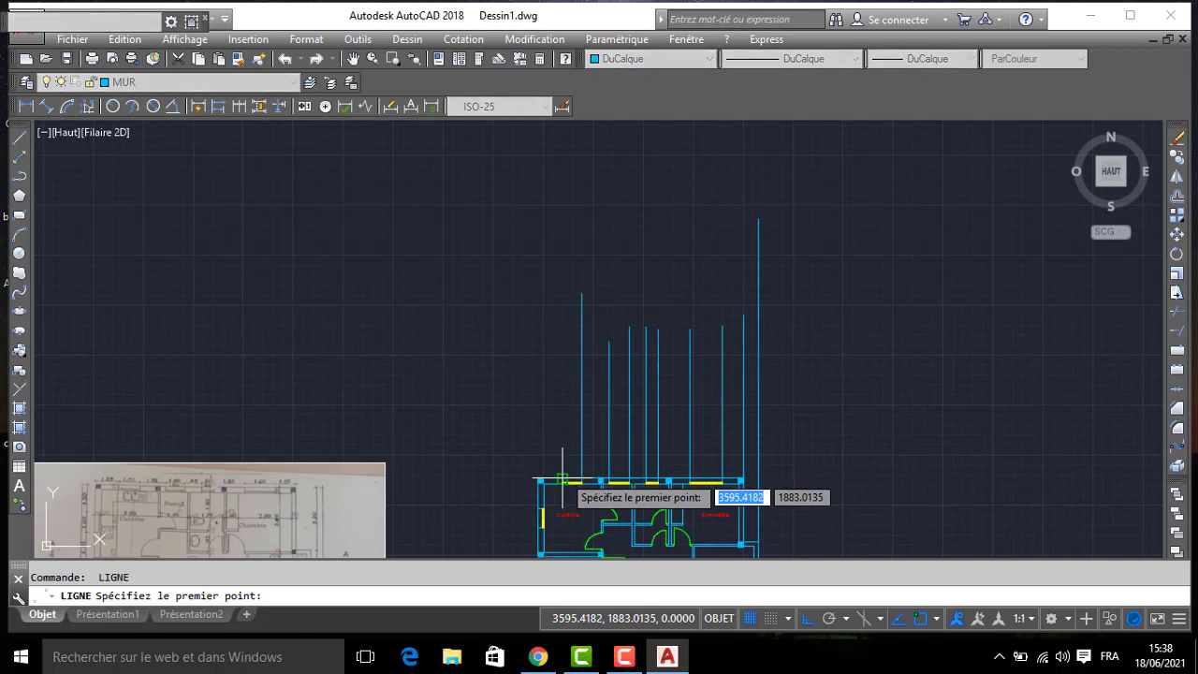
click(562, 481)
click(560, 260)
key(Return)
- Draw a vertical projection line upward from the plan's outer upper-left corner at the CUISINE
key(Return)
click(538, 480)
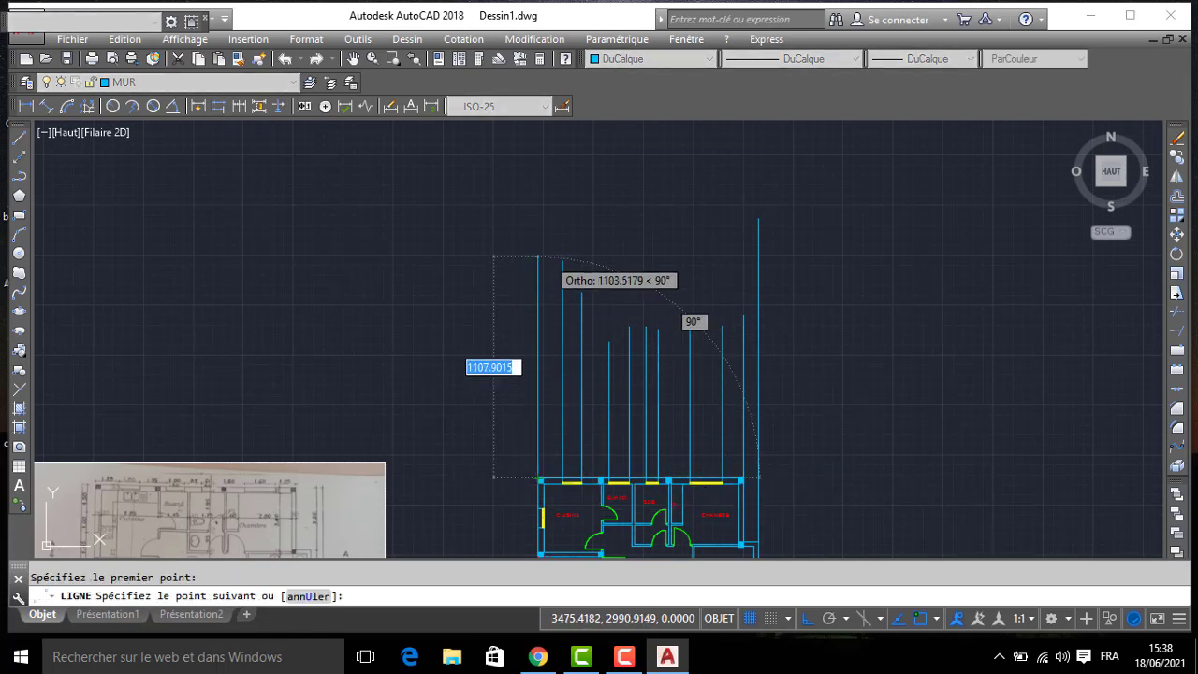
click(538, 254)
key(Return)
key(Return)
- Draw a horizontal base line above the plan, crossing all the vertical projection lines
click(512, 426)
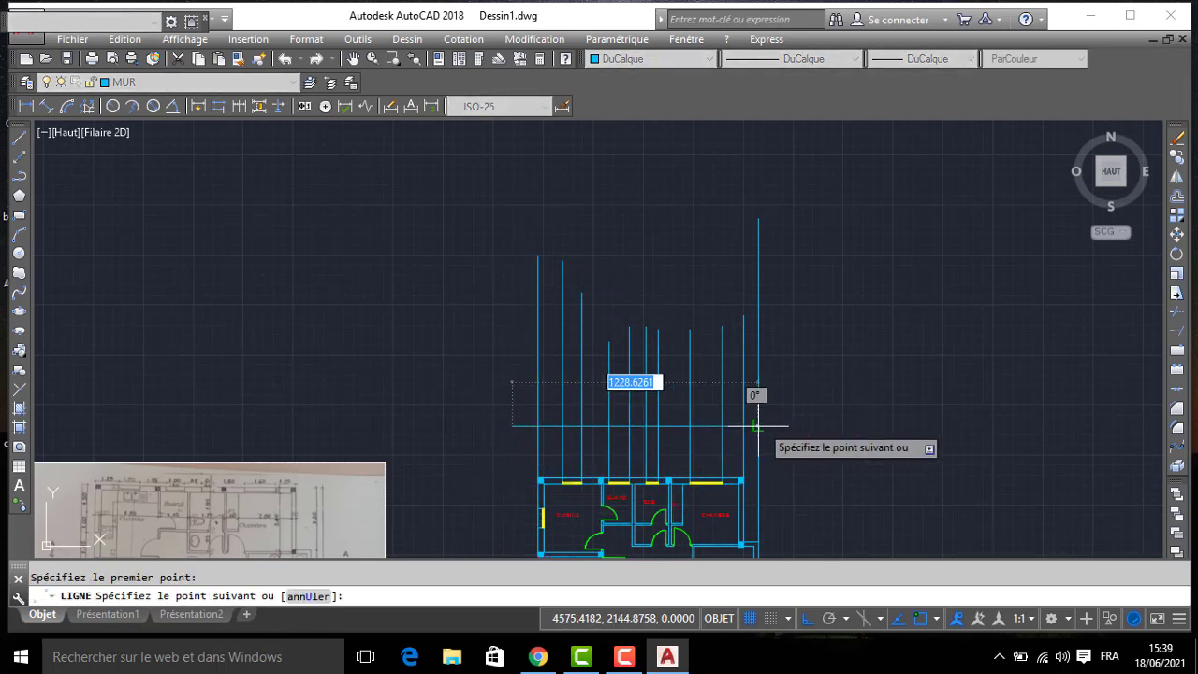
click(784, 426)
key(Return)
- Offset the horizontal base line upward by 300
key(Return)
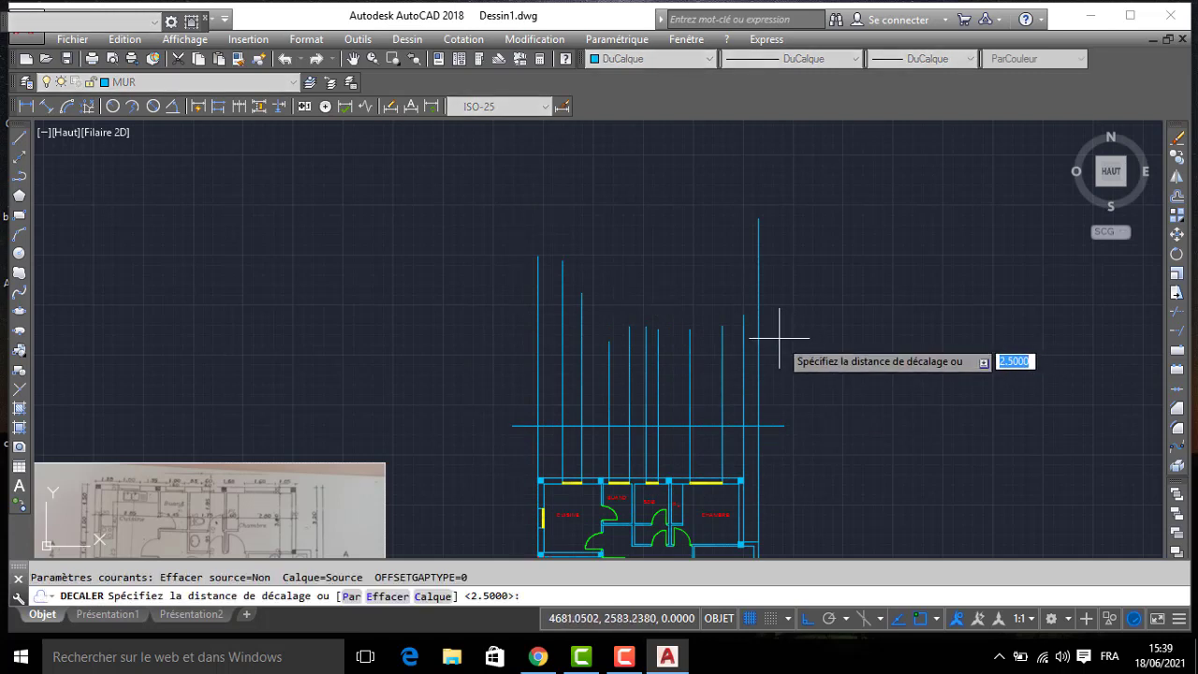
text(300)
key(Return)
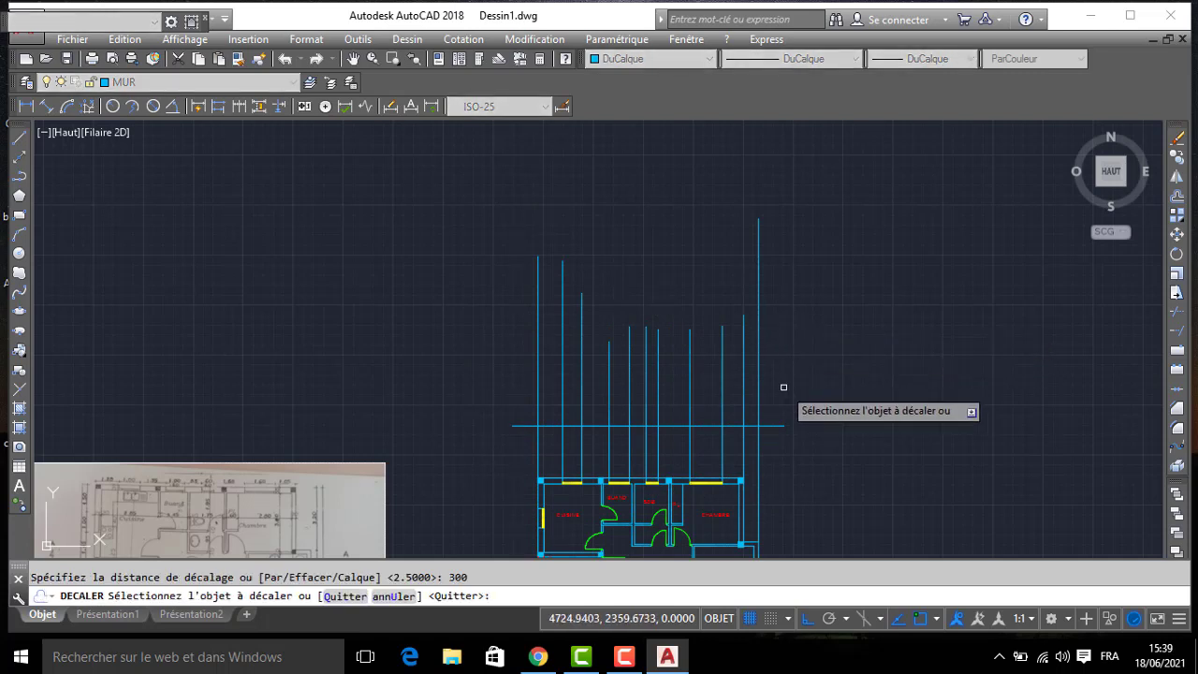
click(784, 426)
click(784, 344)
- Offset the upper horizontal line upward by 20 to form the slab thickness
key(Return)
key(Return)
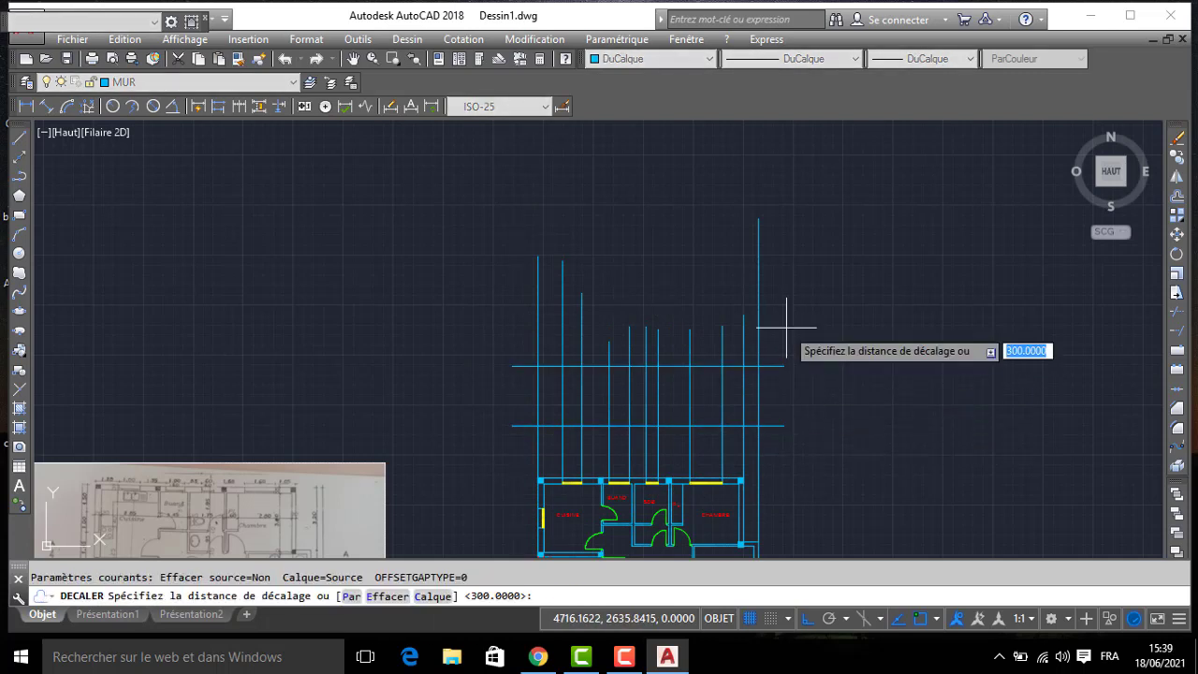
text(20)
key(Return)
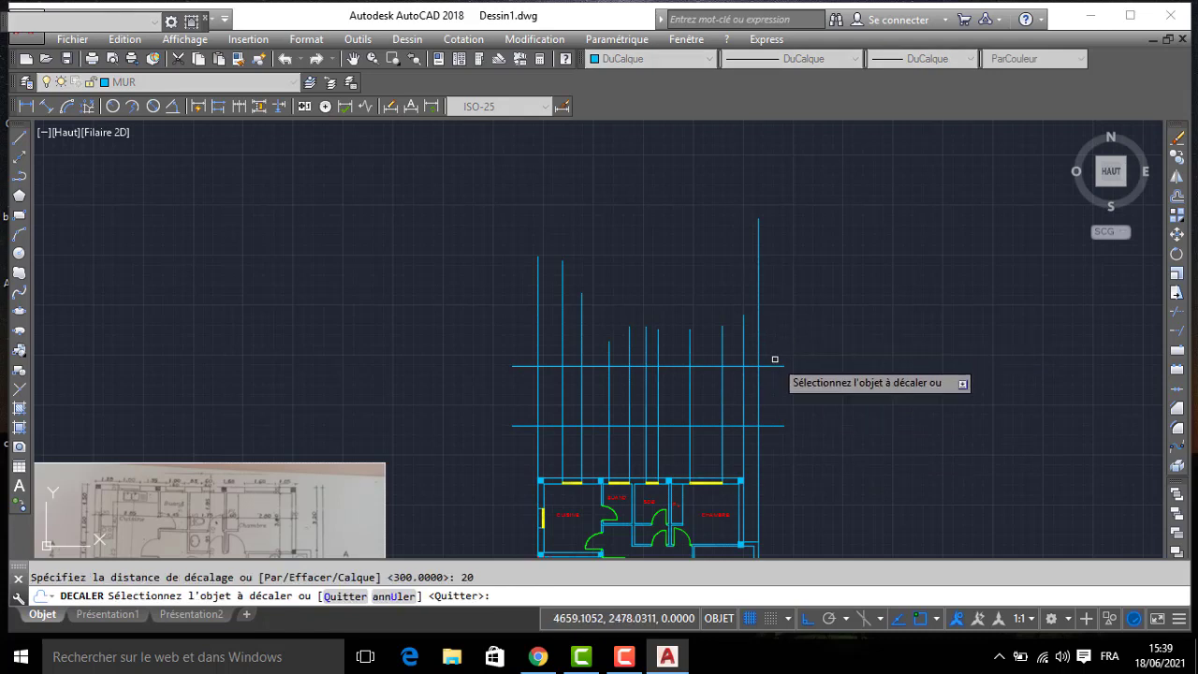
click(779, 365)
click(780, 278)
- Offset the top slab line upward by 50 to form the parapet
key(Return)
key(Return)
text(1)
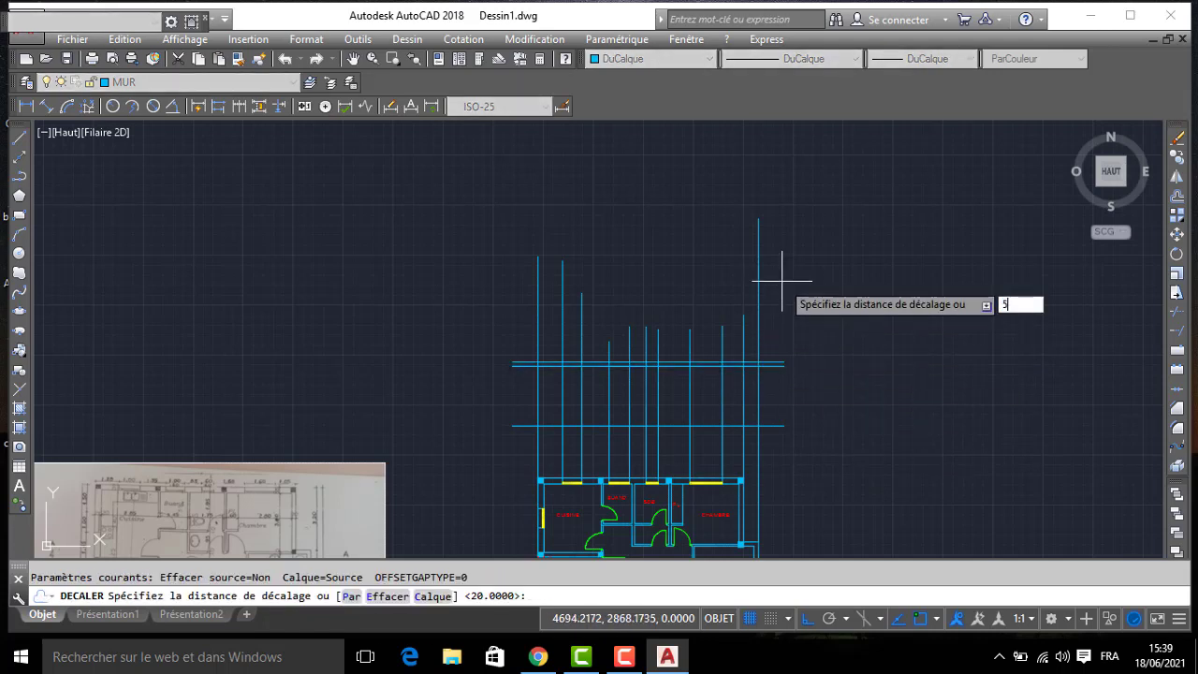
key(Return)
click(777, 362)
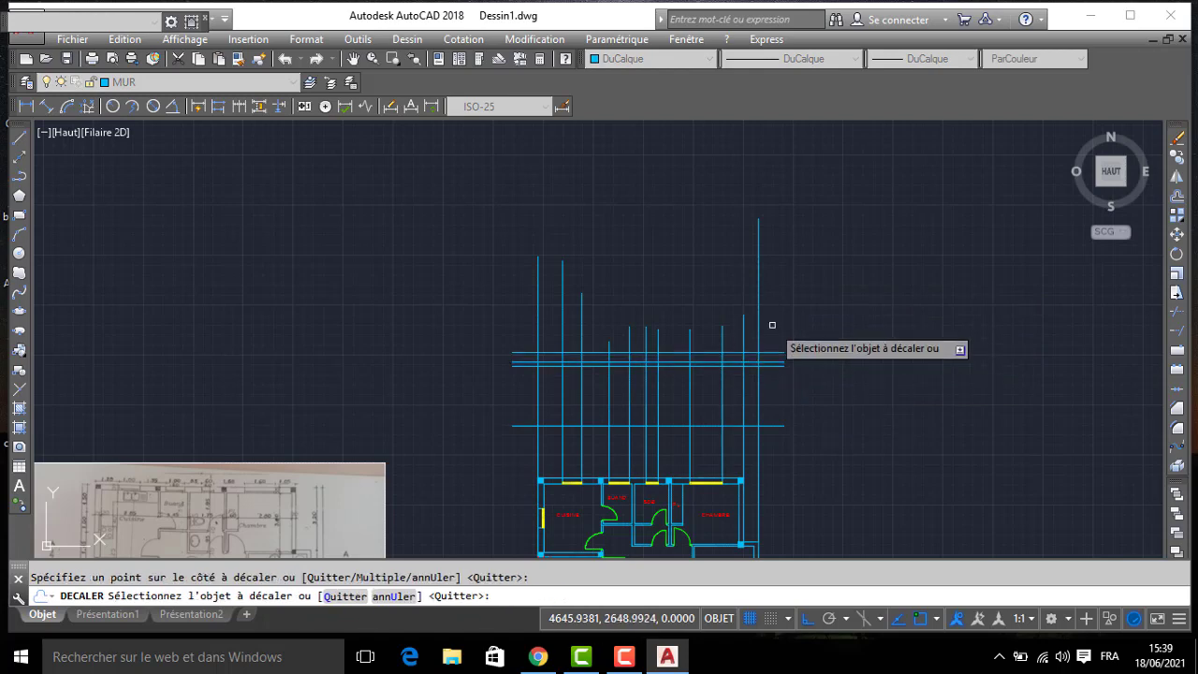
click(777, 343)
- Offset the original horizontal base line downward by 60
middle_drag(779, 419, 856, 356)
scroll(859, 350, up, 2)
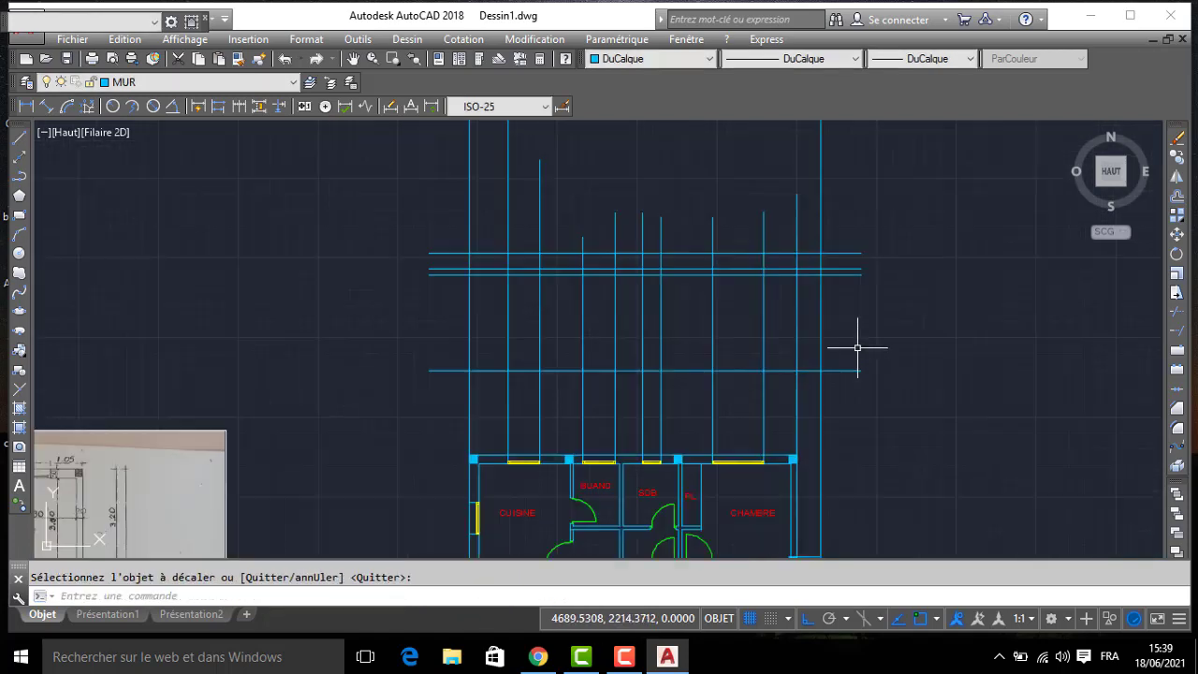
scroll(858, 347, down, 2)
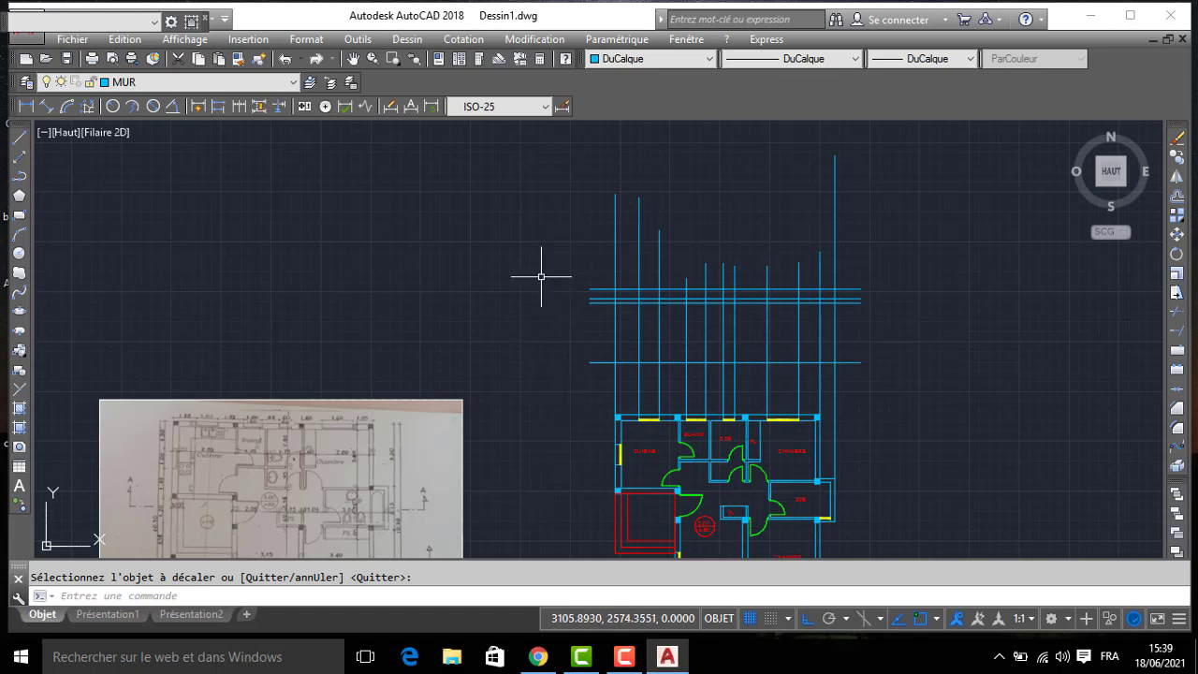
key(Return)
key(Return)
text(60)
key(Return)
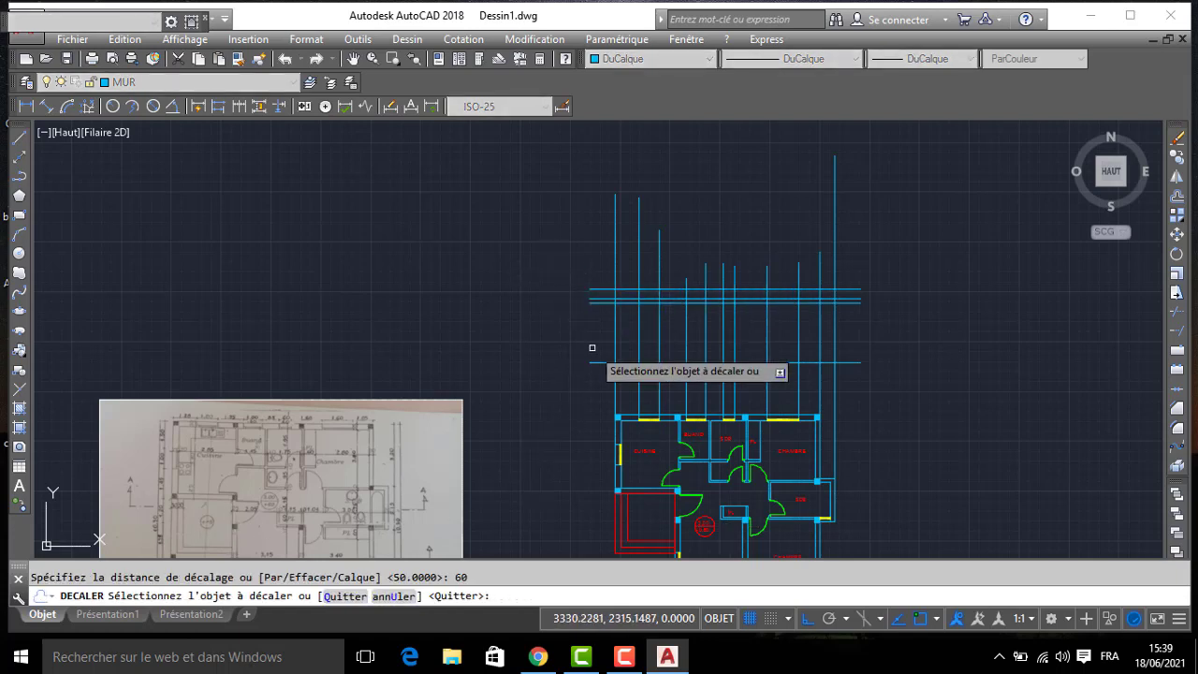
click(621, 362)
click(623, 384)
key(Return)
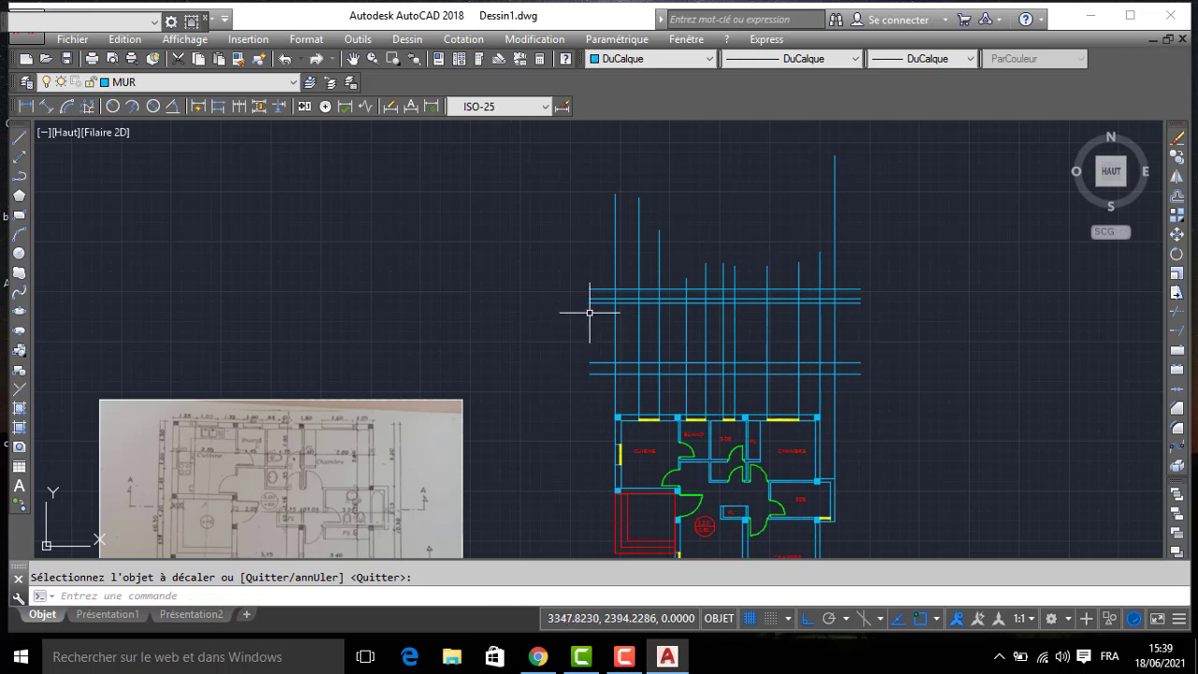
- Trim the vertical projection lines below the lowest horizontal line and above the highest one
text(AJ)
key(Return)
key(Return)
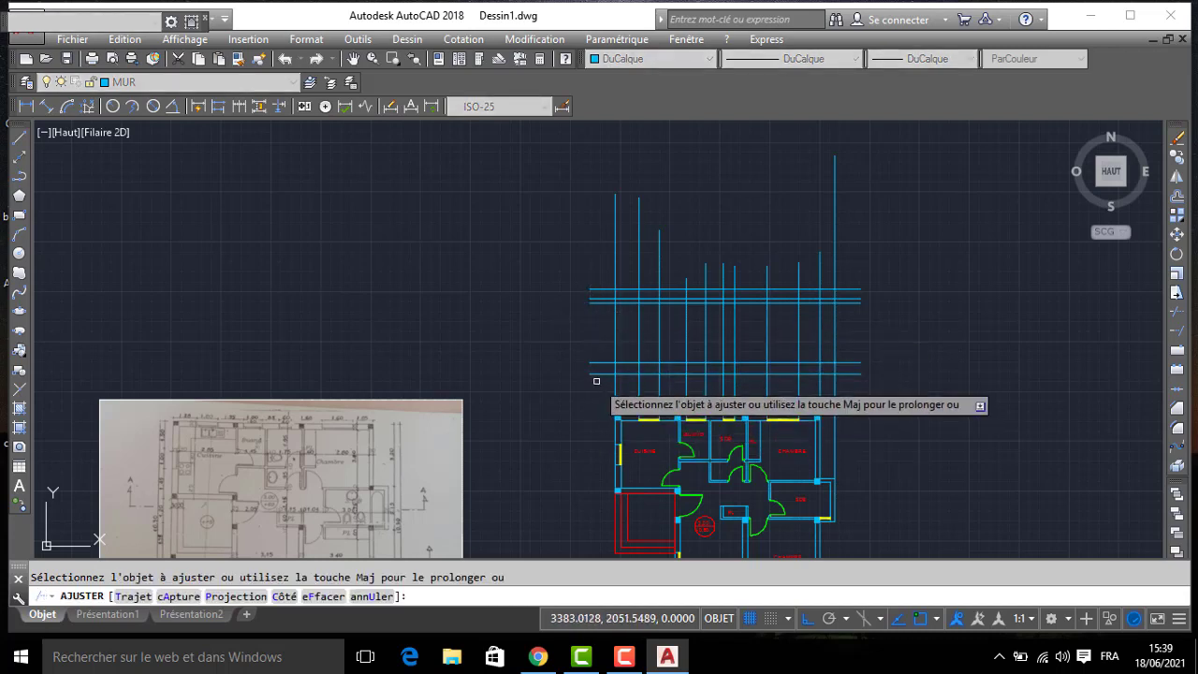
click(596, 382)
click(891, 398)
click(864, 207)
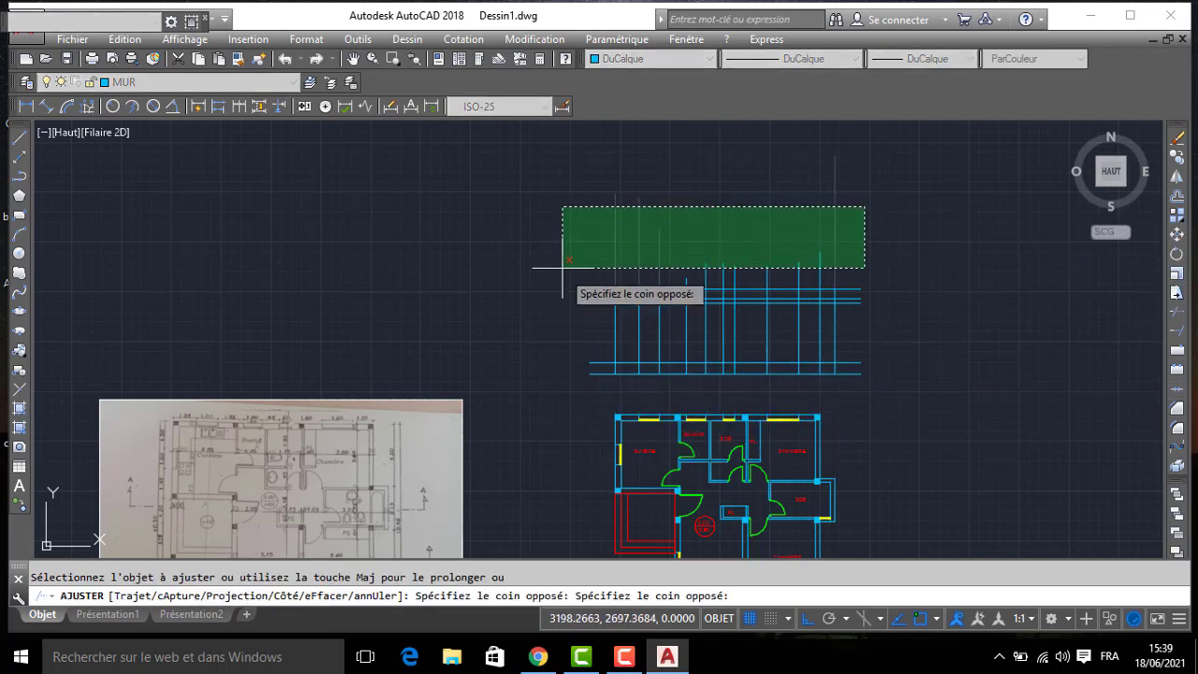
click(567, 290)
key(Return)
- Offset the floor line, second from the bottom of the new elevation, upward by 100 for the window sills
key(Return)
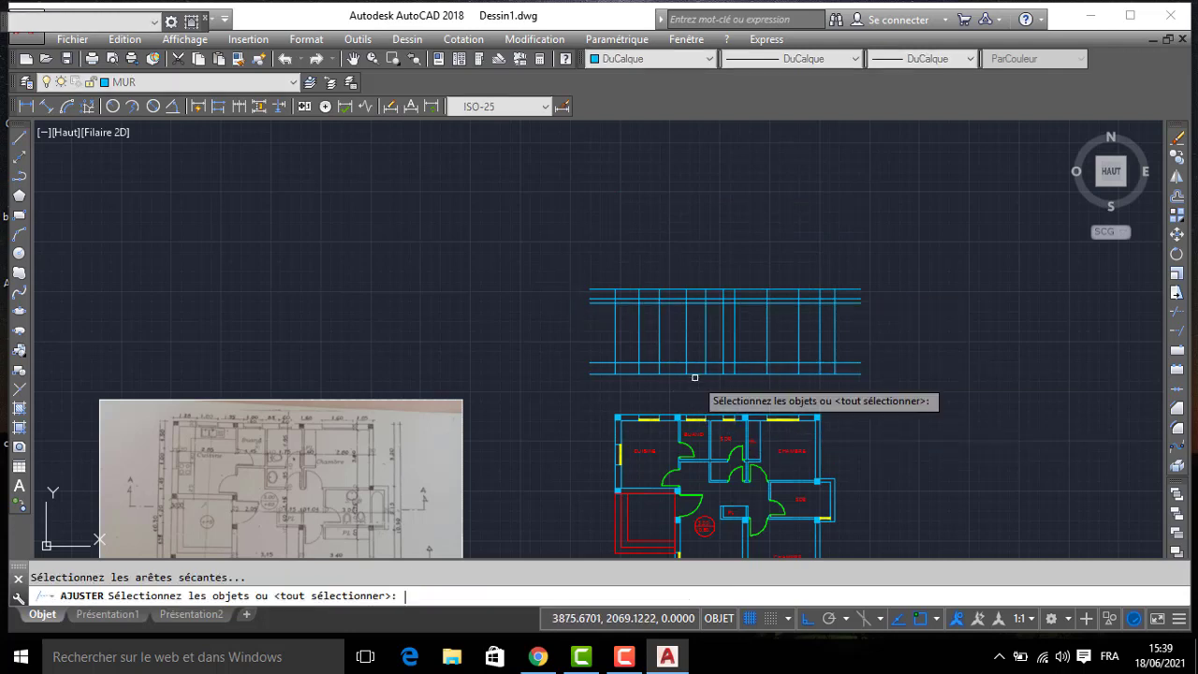
key(Escape)
text(DC)
key(Return)
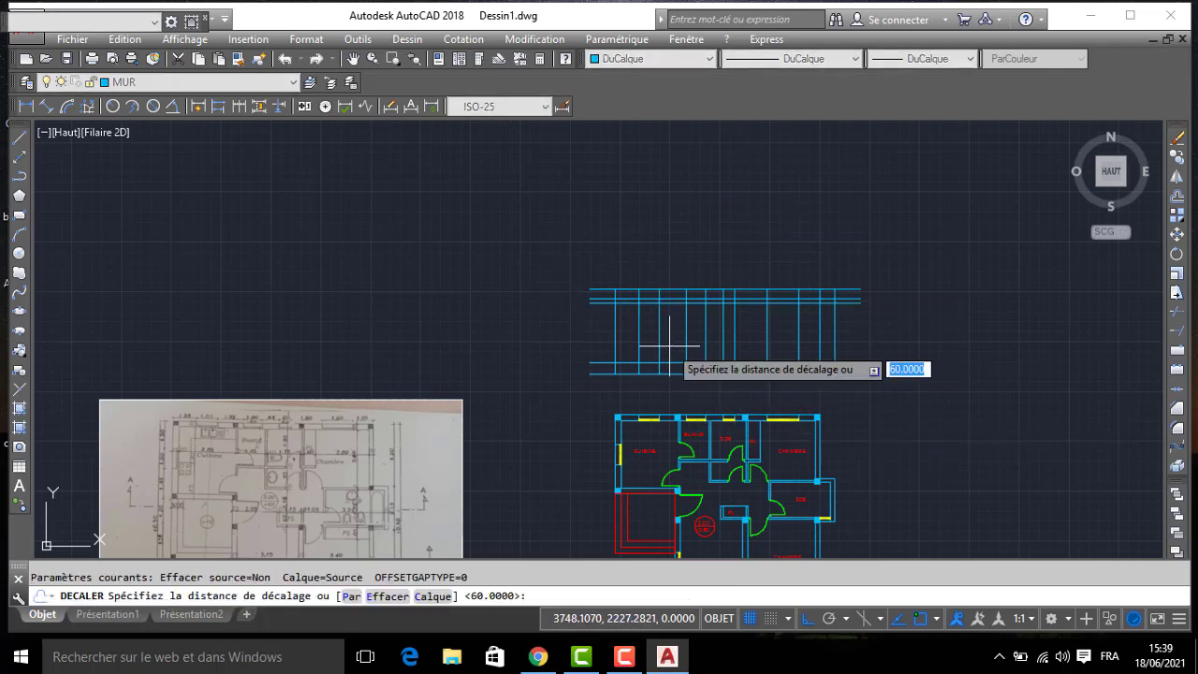
text(1)
key(Return)
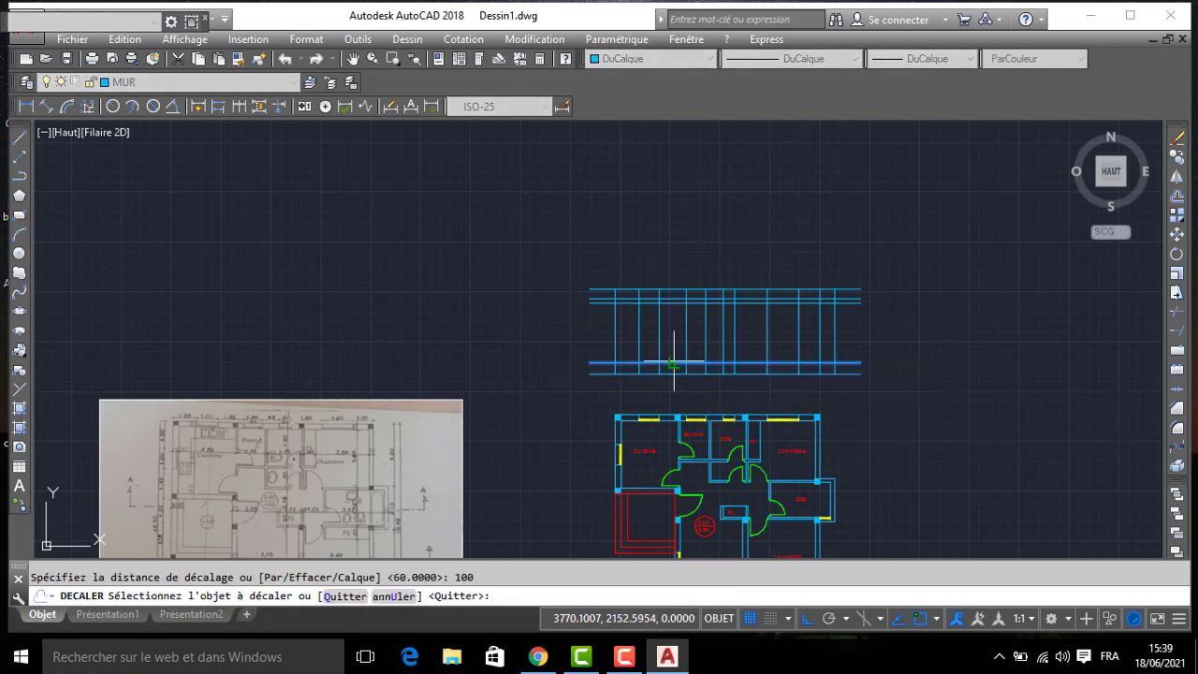
click(673, 363)
click(670, 330)
scroll(670, 329, up, 3)
- Offset the window sill line upward by 110 to mark the window heads
key(Return)
key(Return)
text(1)
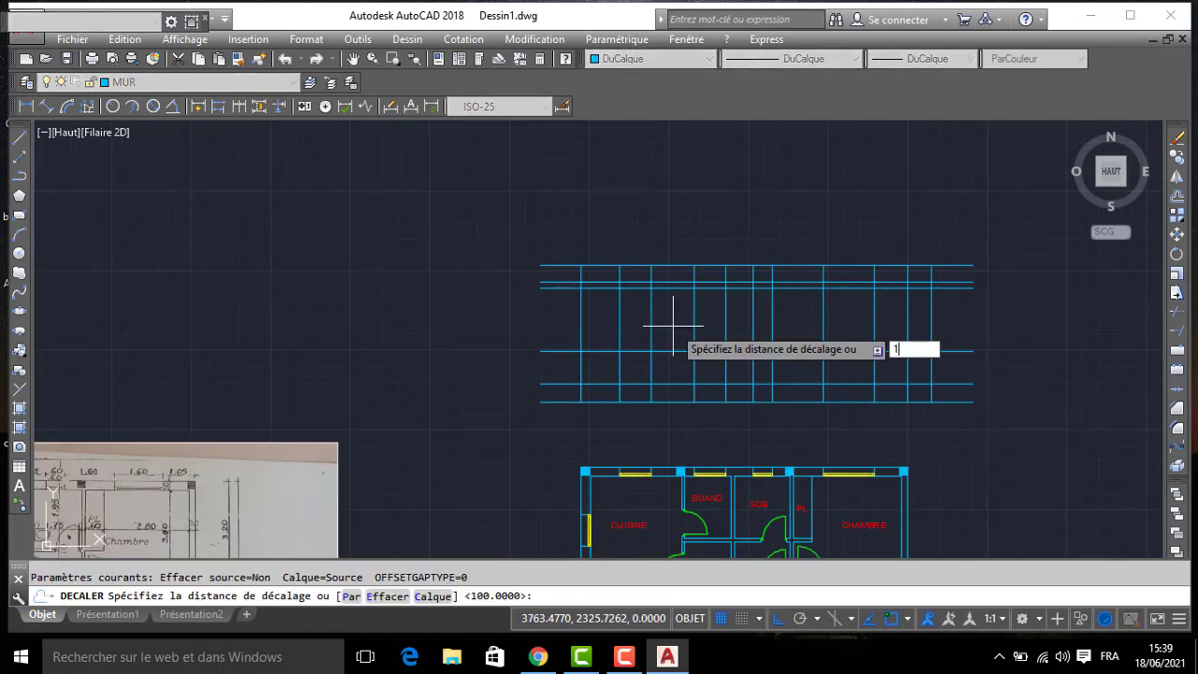
text(10)
key(Return)
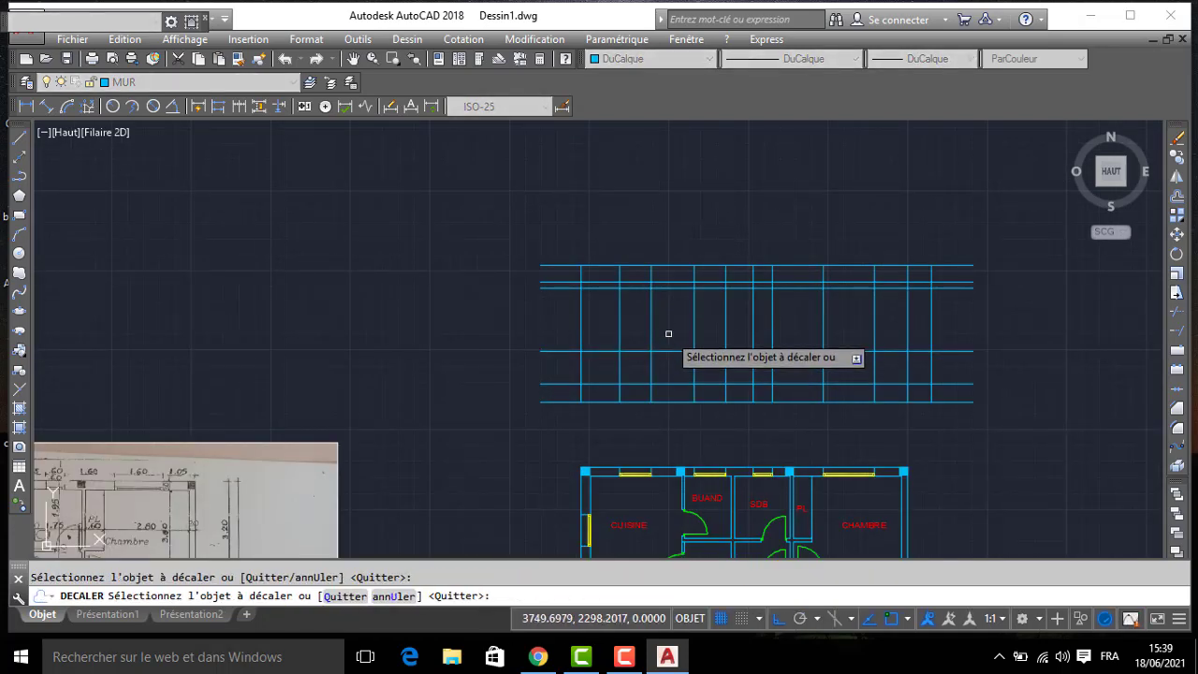
click(667, 351)
click(668, 316)
- Try trimming all vertical lines between the elevation's two lowest horizontal lines, and undo that trim
key(Return)
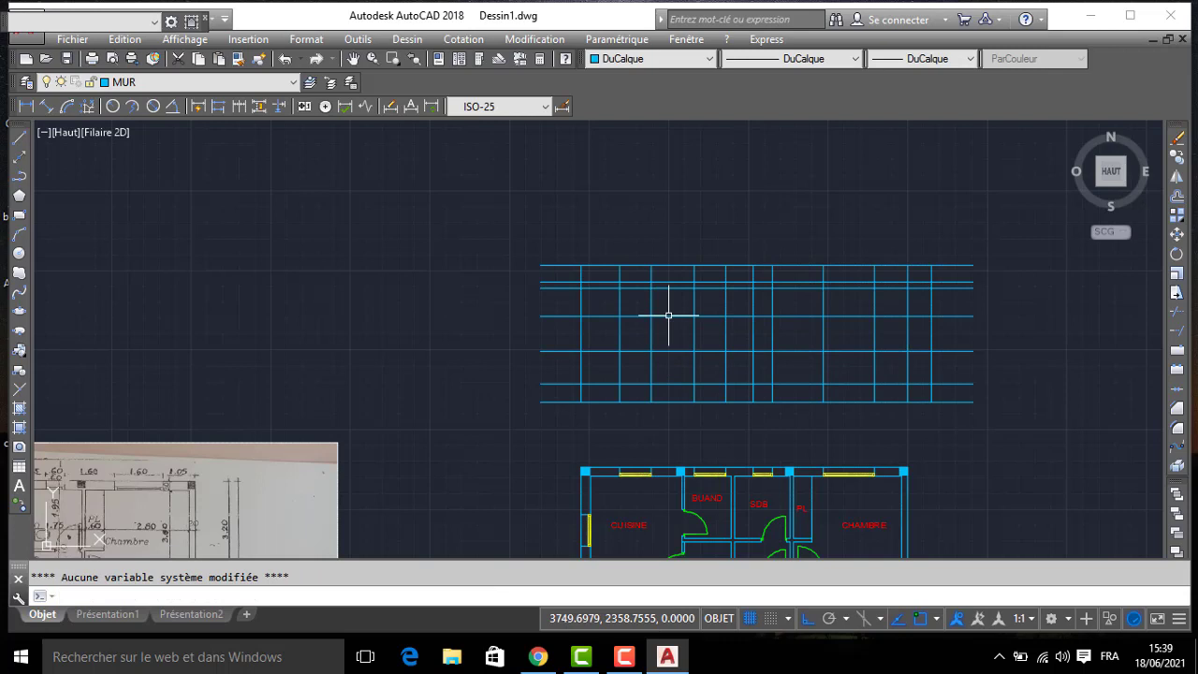
text(AJ)
key(Return)
key(Return)
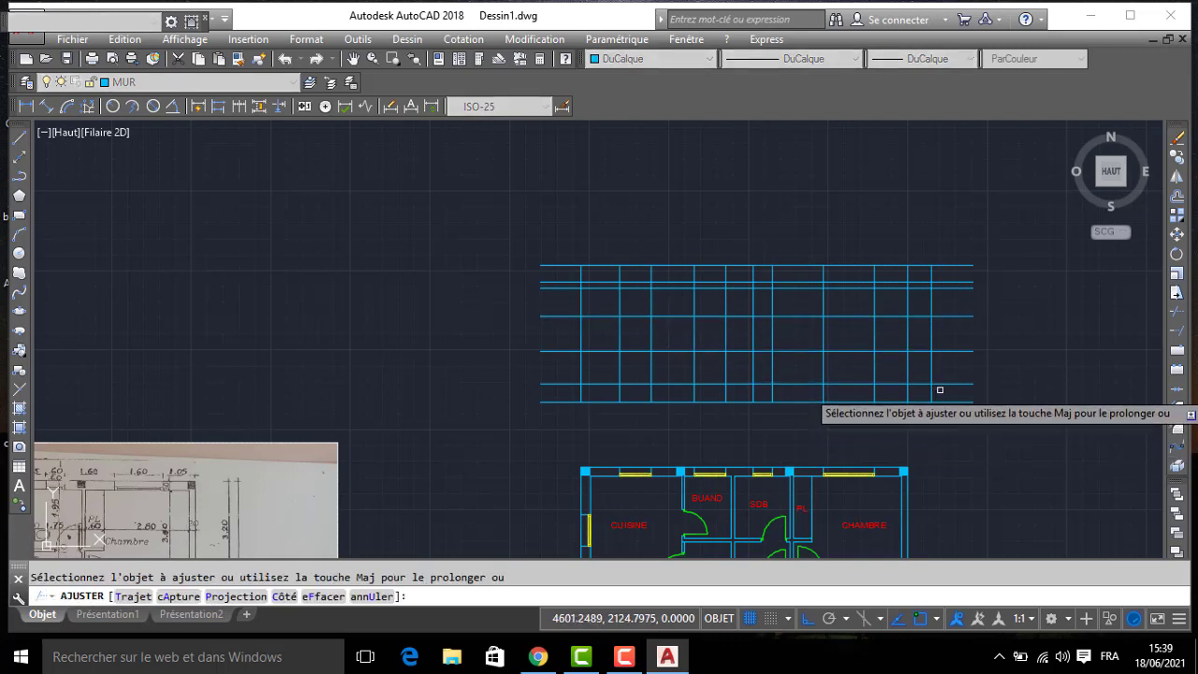
click(946, 391)
click(567, 410)
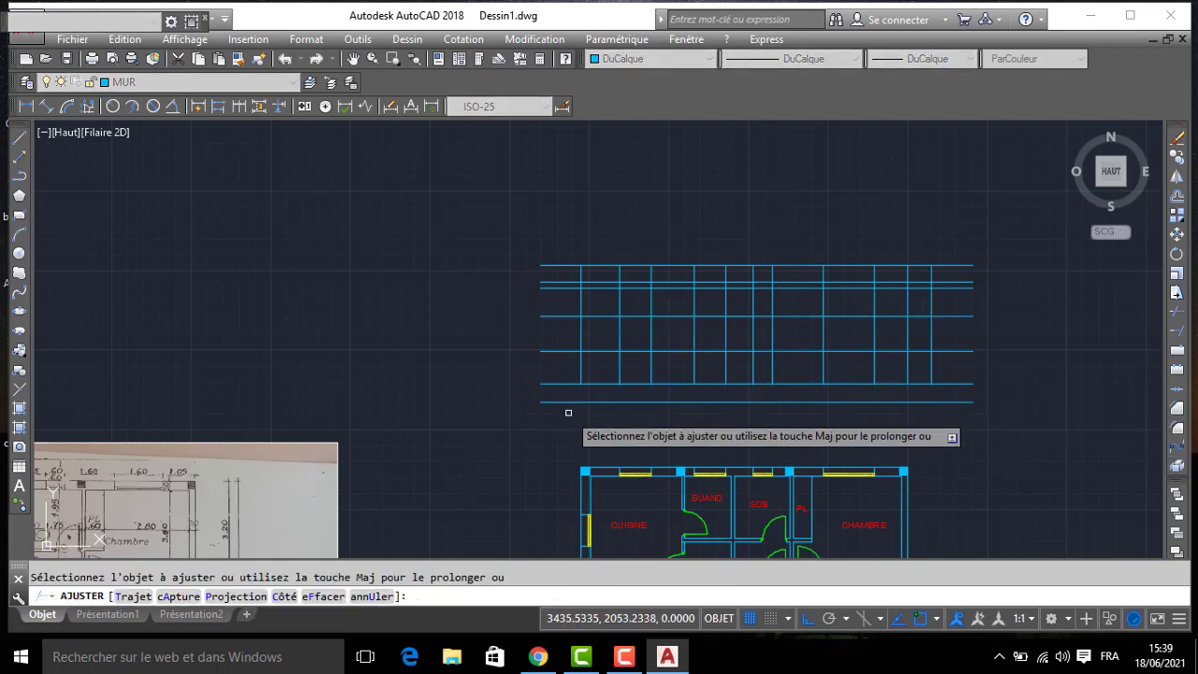
click(567, 411)
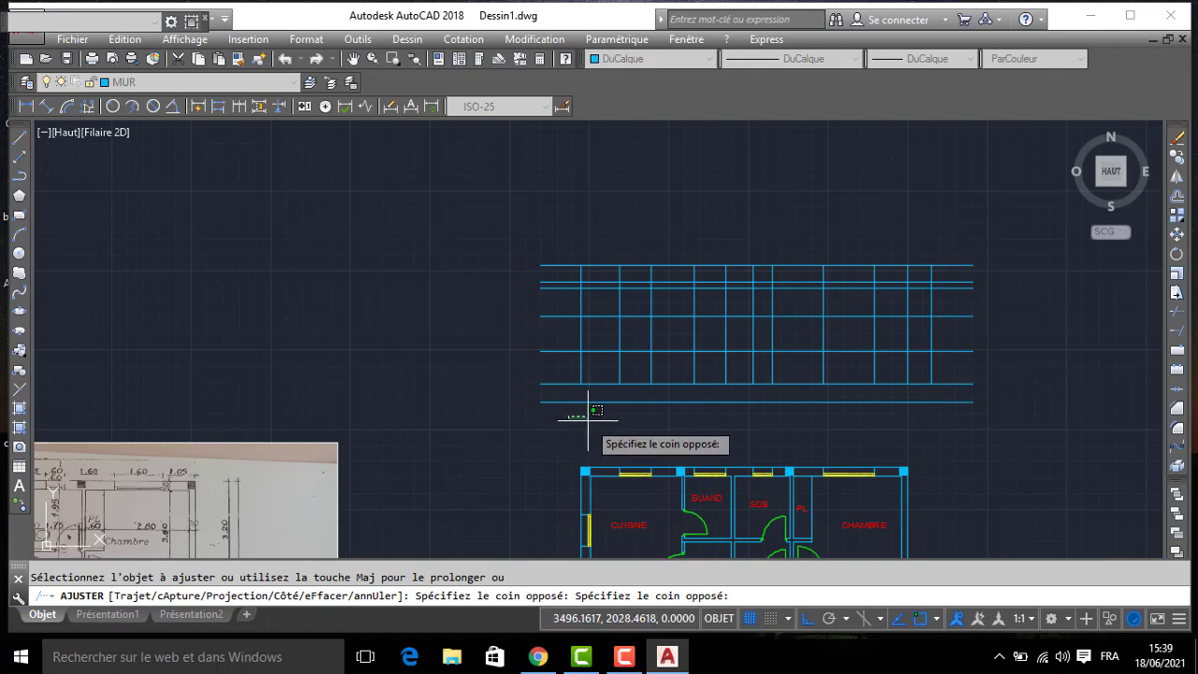
key(Escape)
key(ctrl+z)
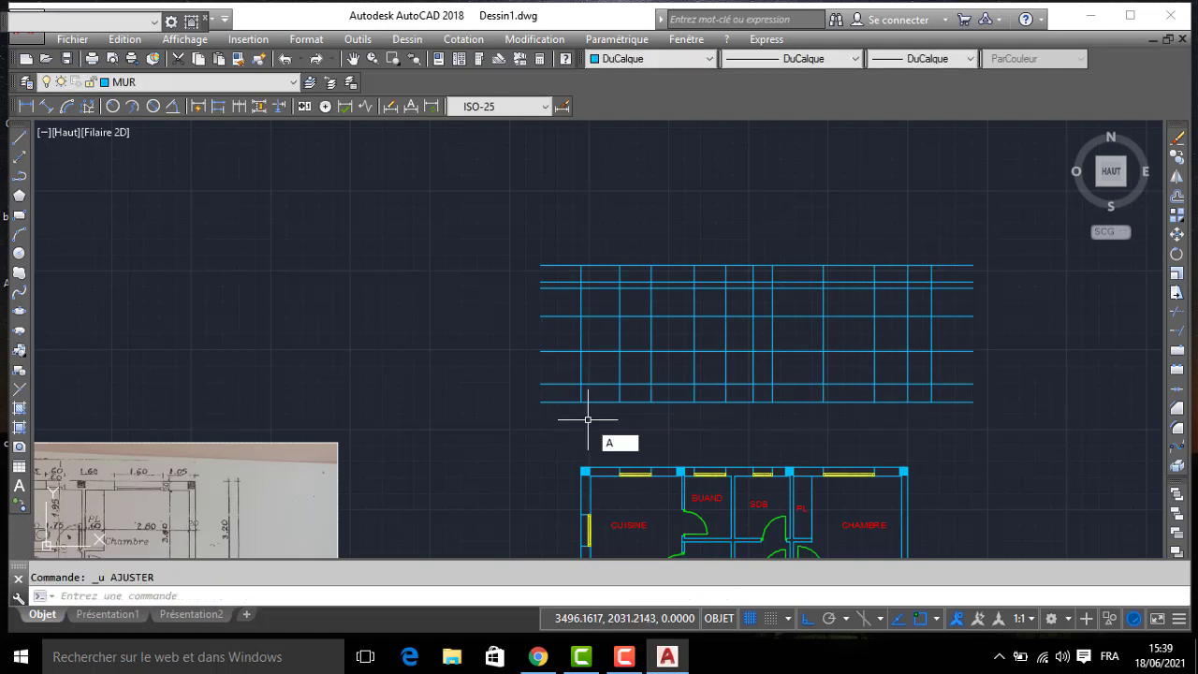
- Trim only the interior vertical lines between the two lowest horizontal lines, keeping the elevation's two outer edges
text(J)
key(Return)
key(Return)
click(928, 390)
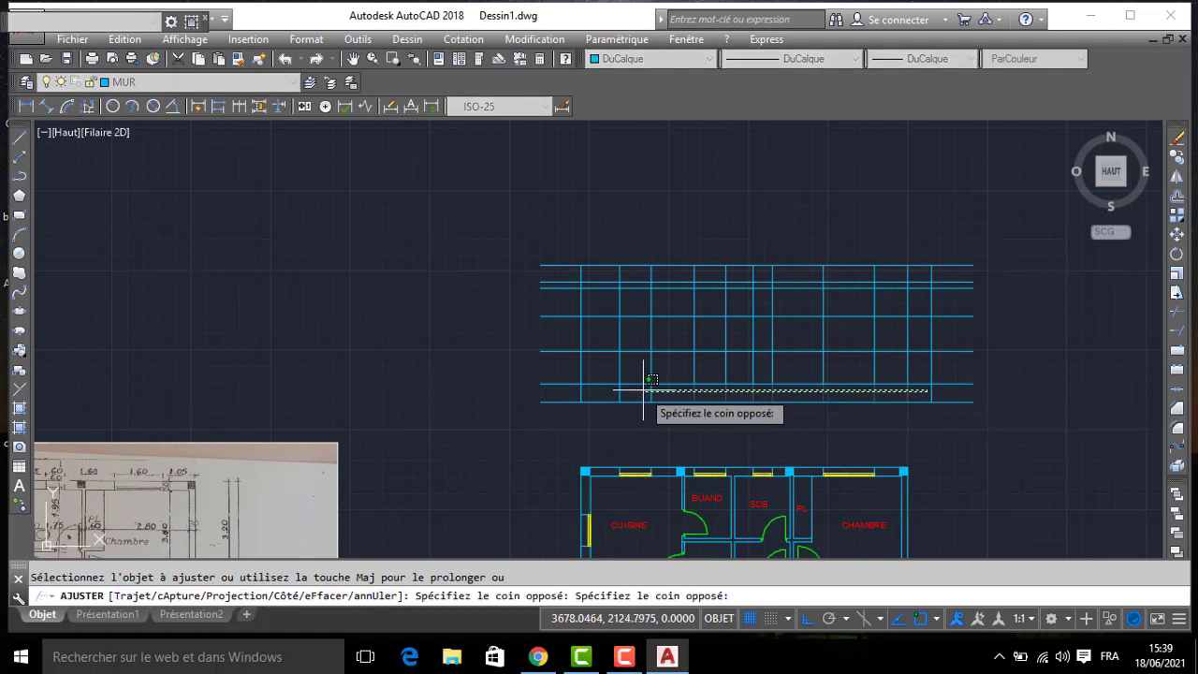
click(608, 391)
- Trim the horizontal line ends that extend beyond the elevation's two outer vertical edges
click(549, 407)
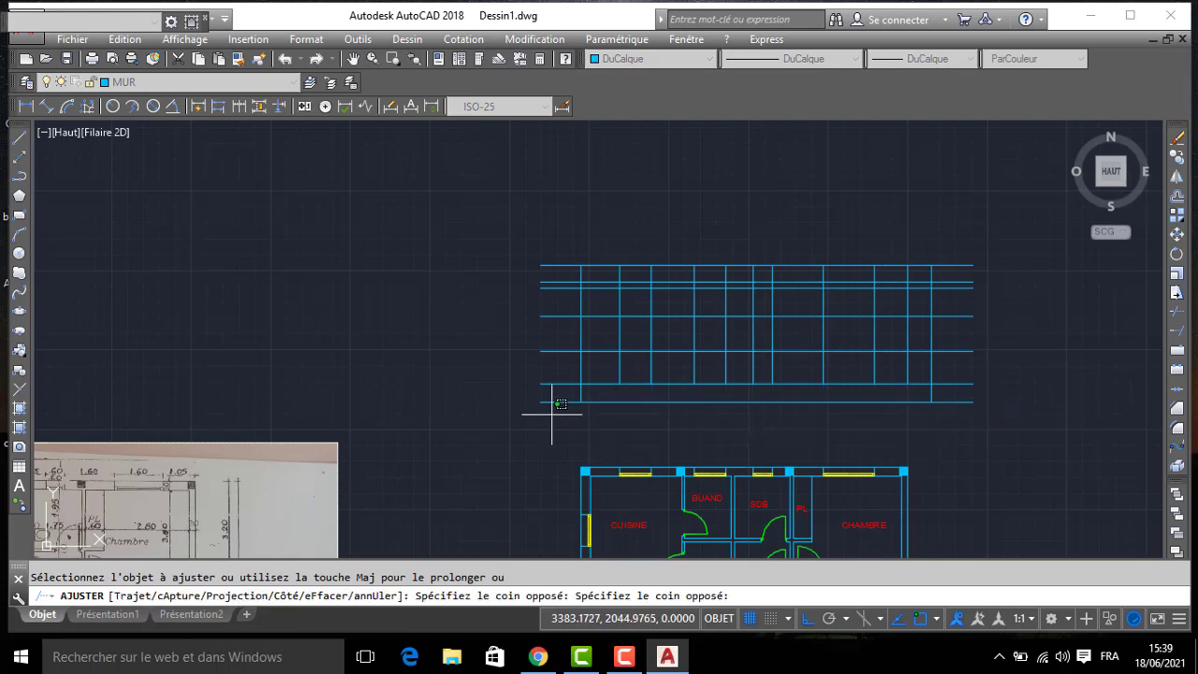
click(578, 245)
click(955, 247)
click(955, 412)
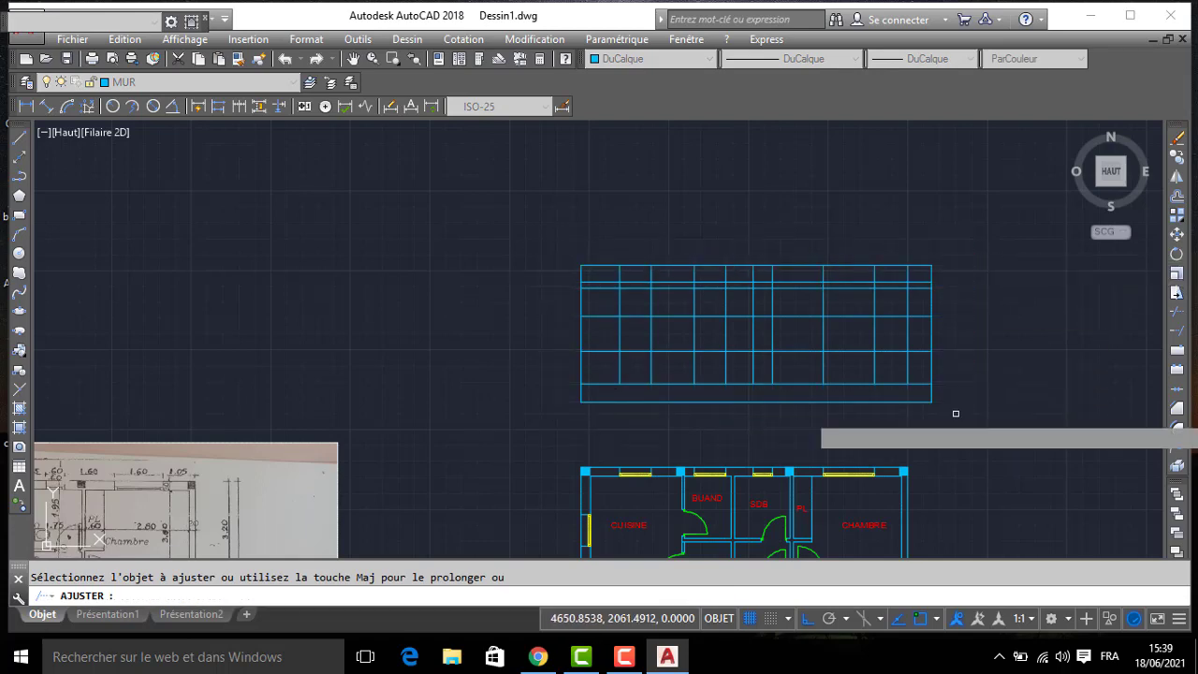
middle_drag(933, 385, 889, 323)
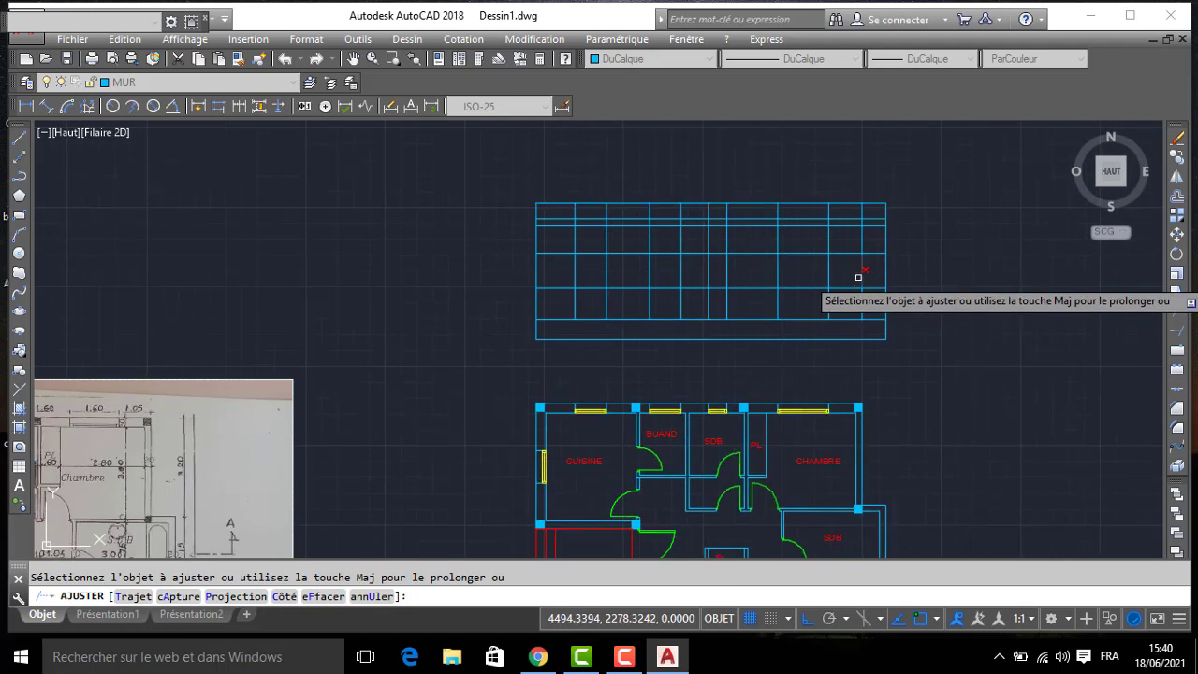
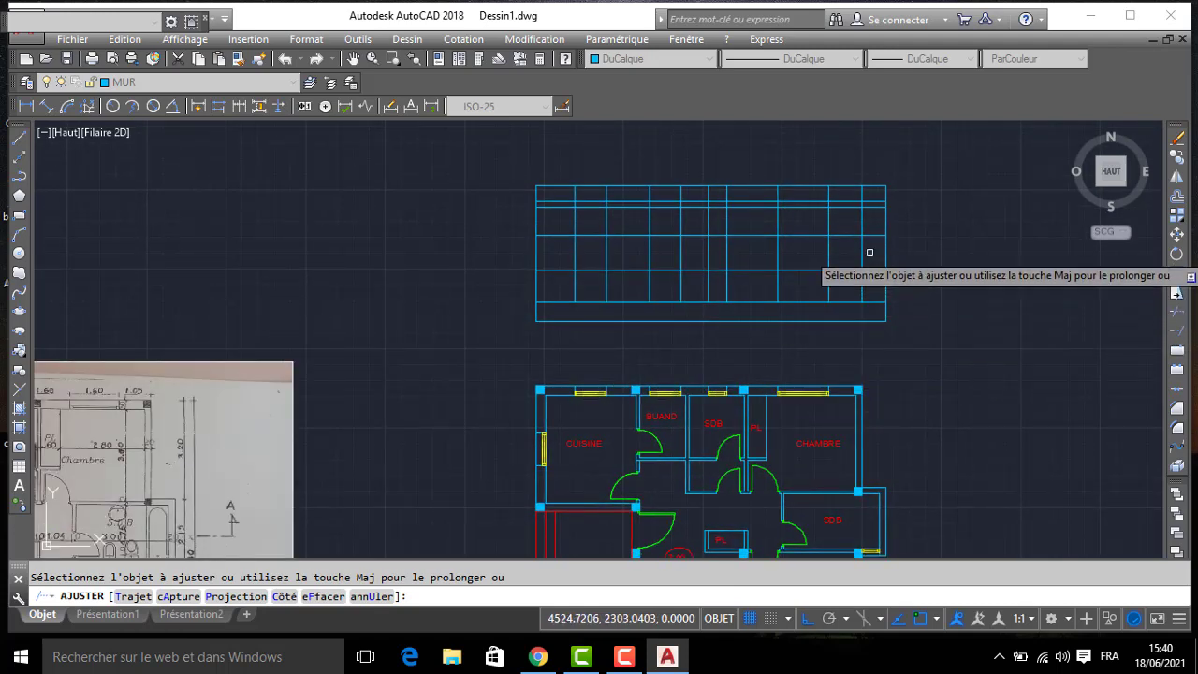
- Trim the construction grid lines around the window openings in the elevation's side margins, below the openings and in the strip beneath the upper edge
click(878, 195)
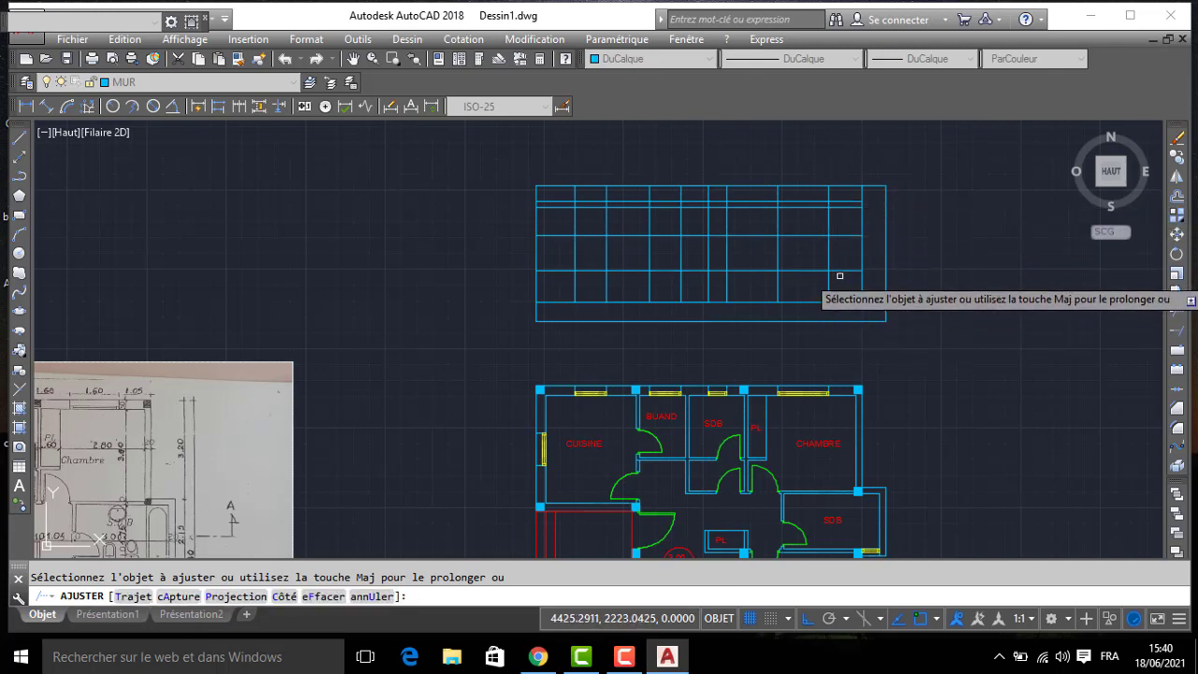
click(849, 196)
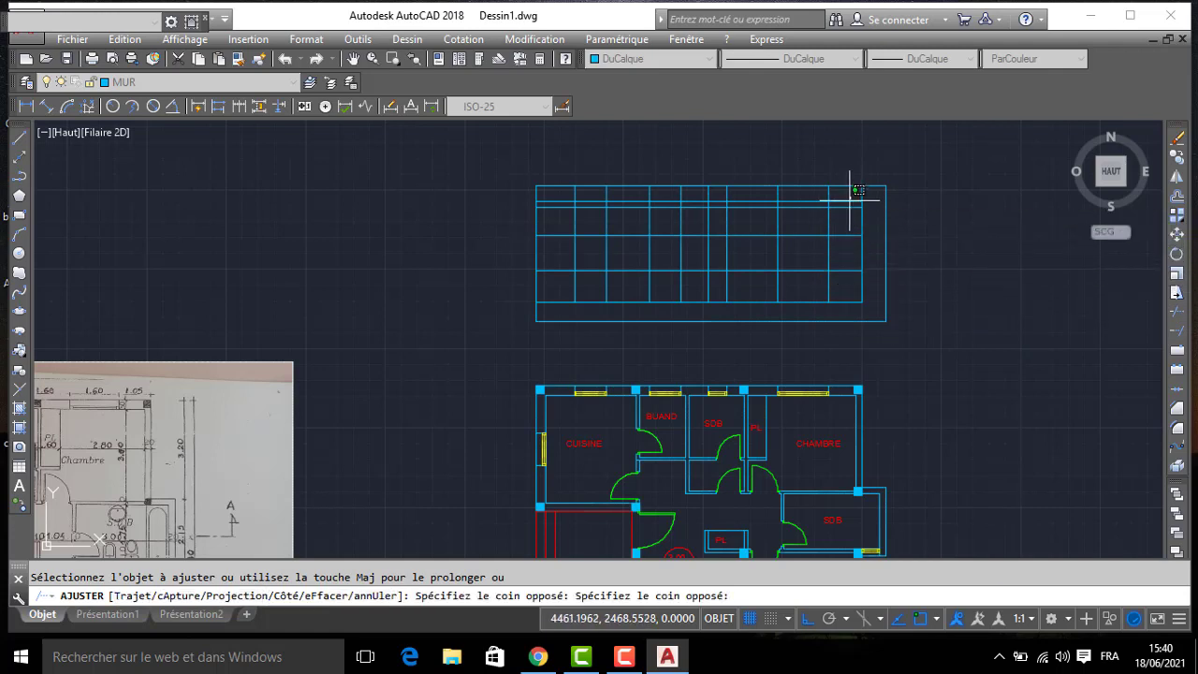
click(840, 304)
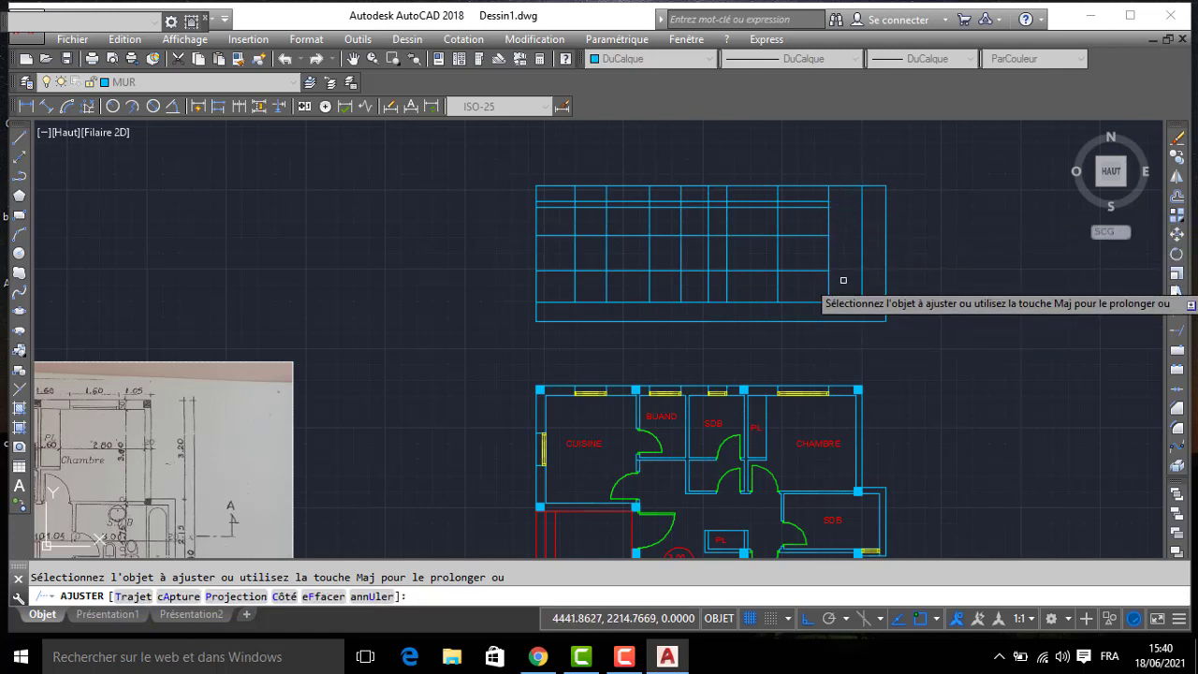
click(843, 278)
click(571, 279)
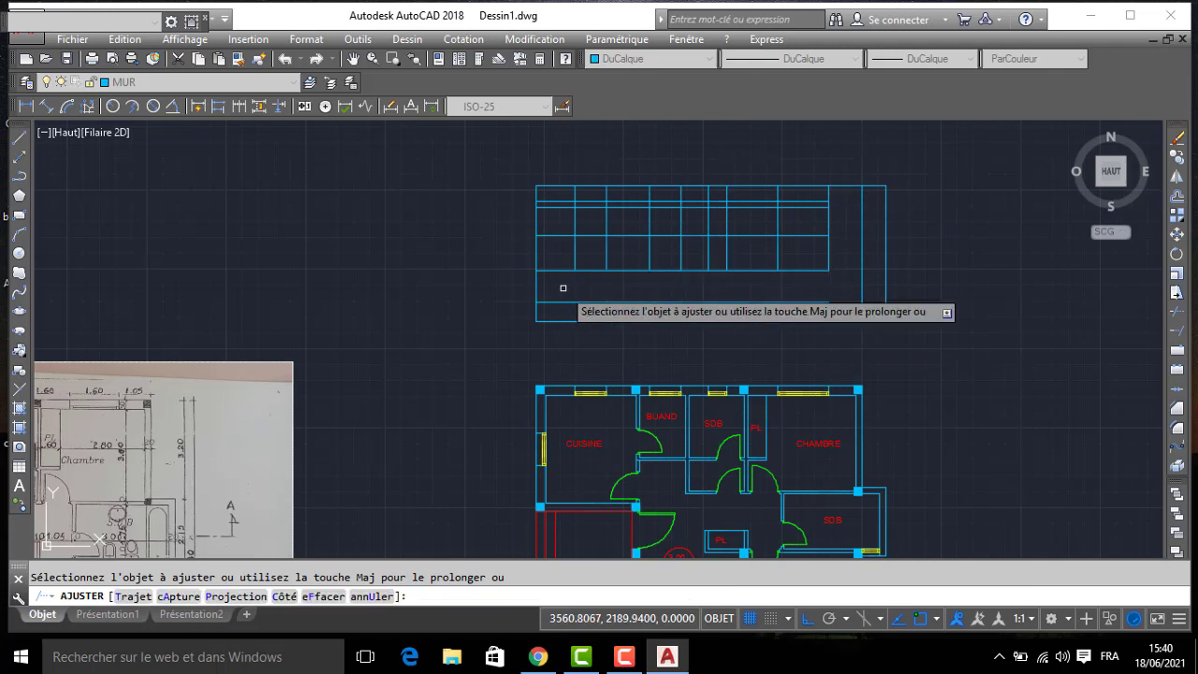
click(561, 286)
click(556, 192)
click(553, 194)
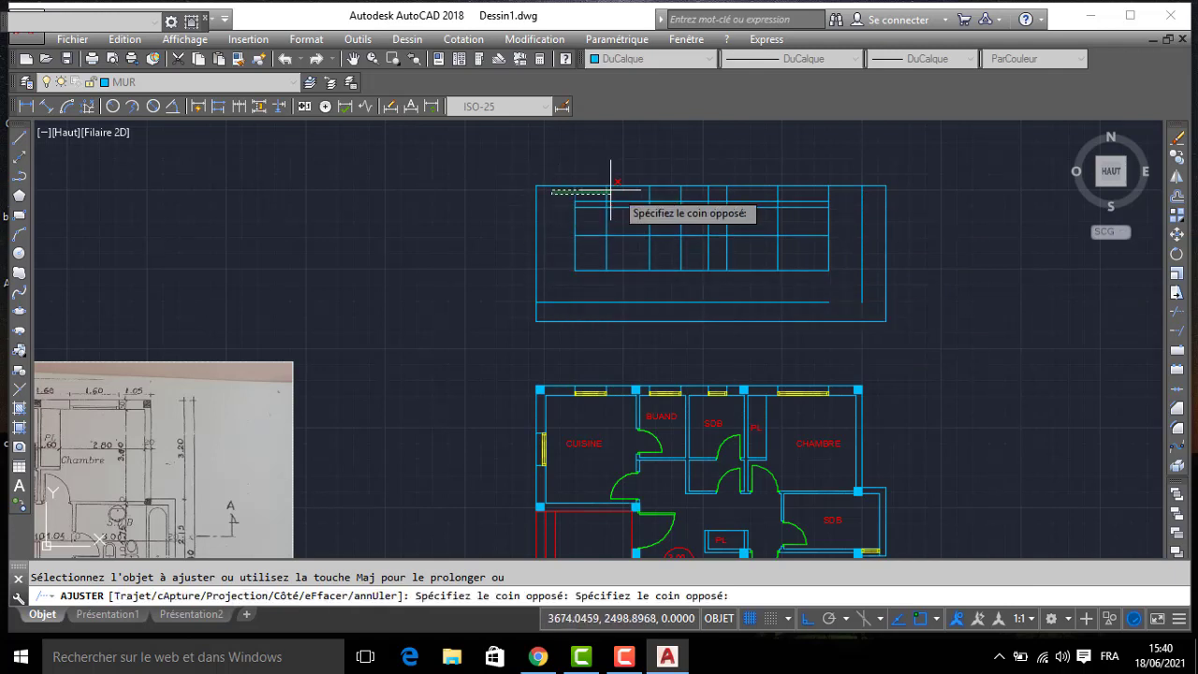
click(831, 194)
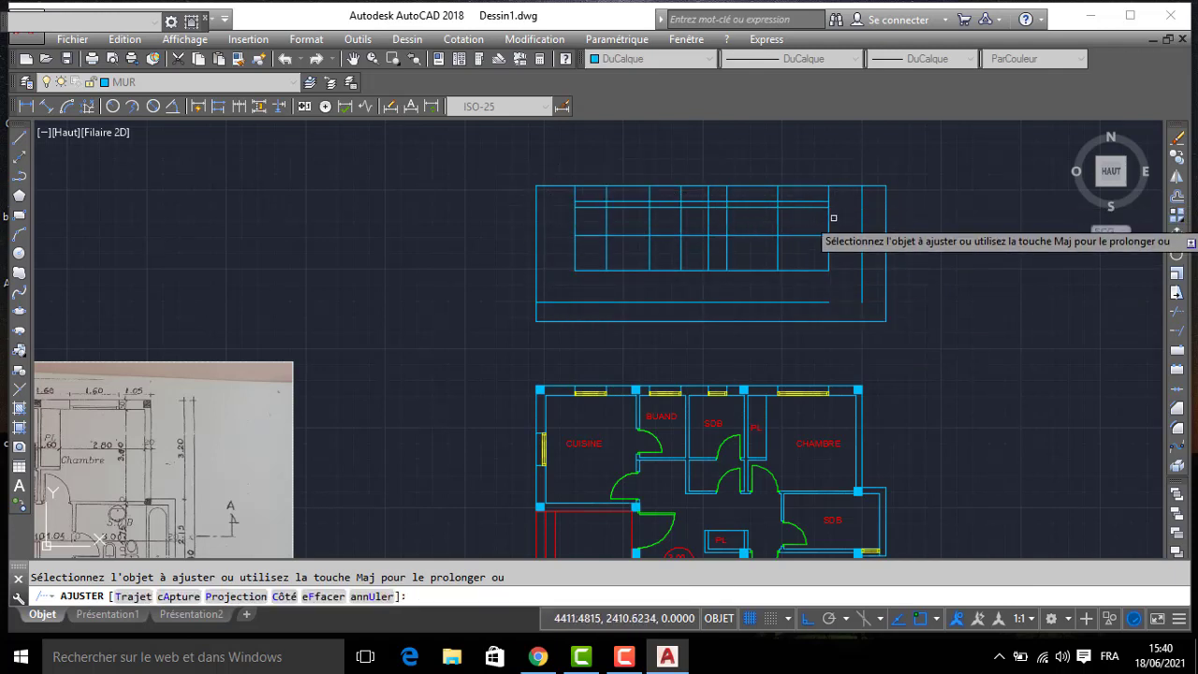
- Trim the grid lines above and between the four window openings, and erase the leftover segments near the elevation's upper edge
click(827, 216)
click(566, 226)
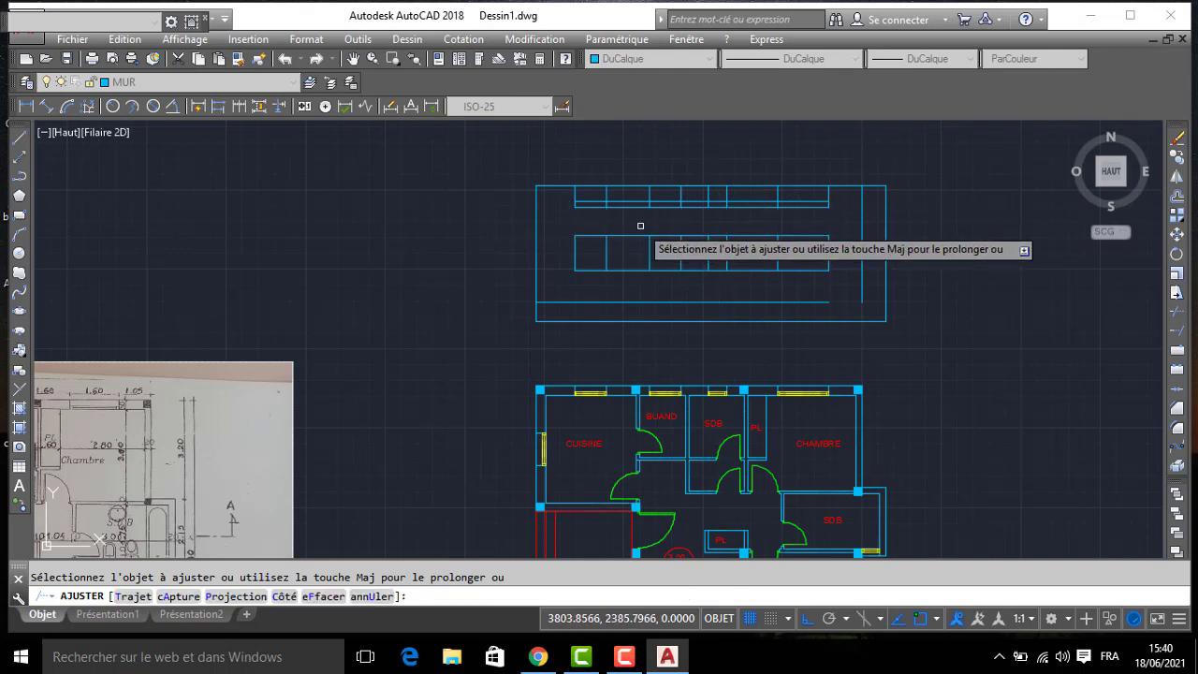
click(629, 226)
click(623, 276)
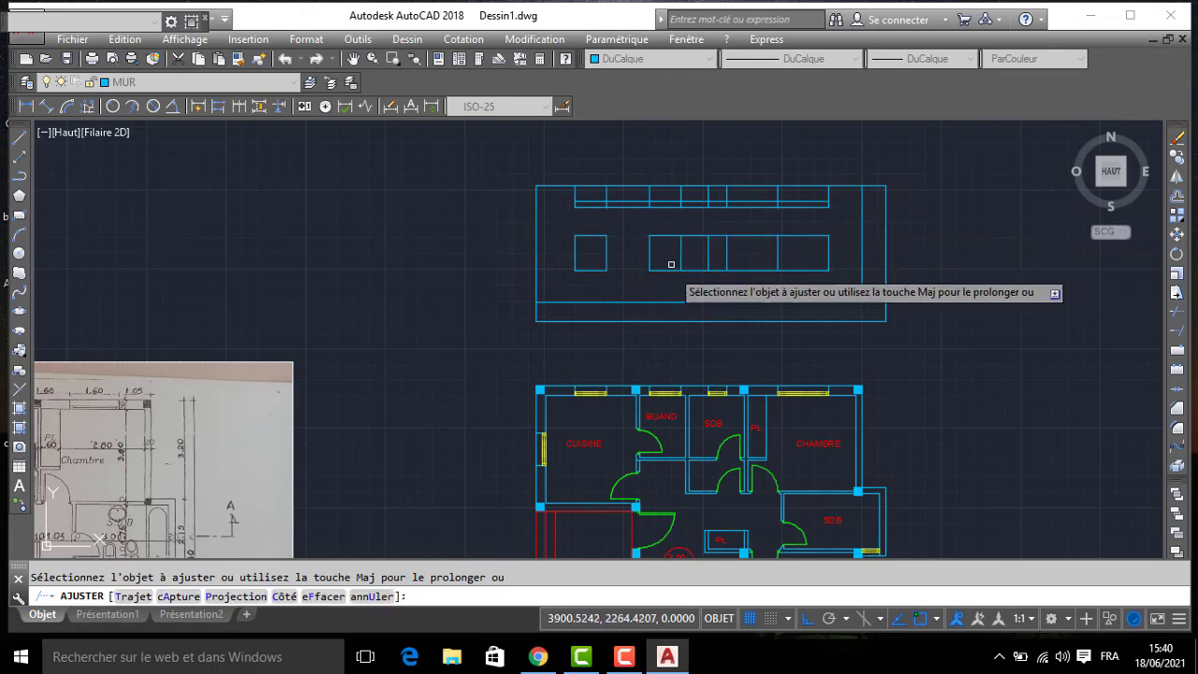
click(697, 230)
click(694, 285)
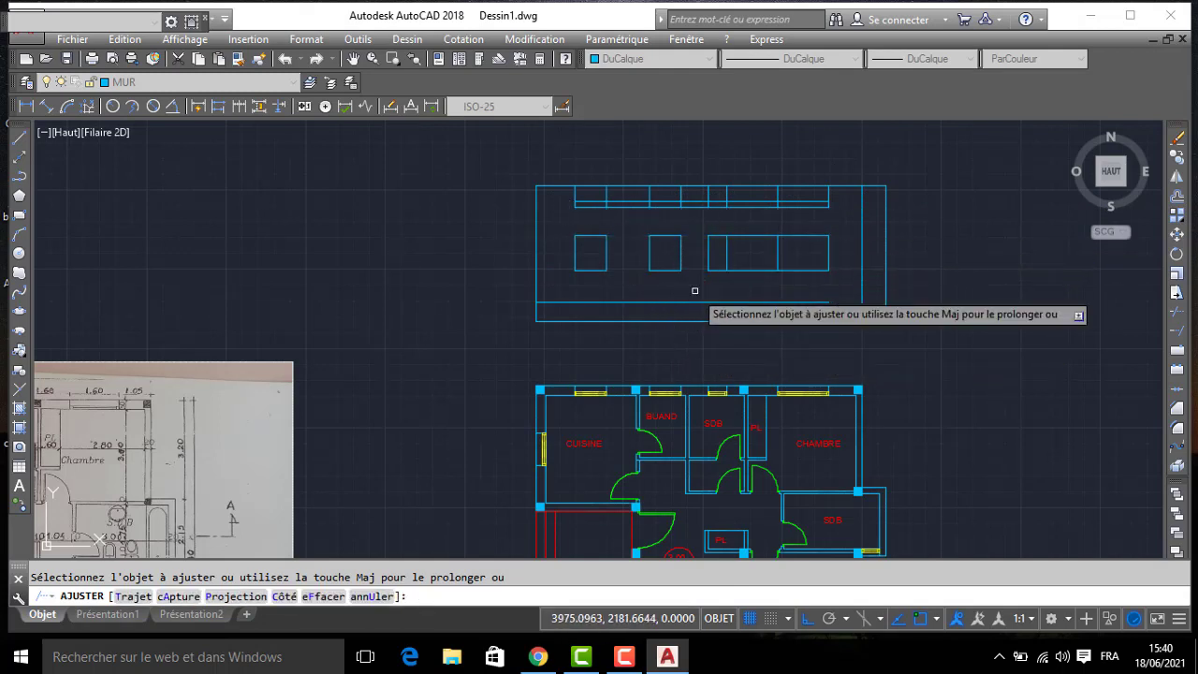
click(761, 229)
click(750, 277)
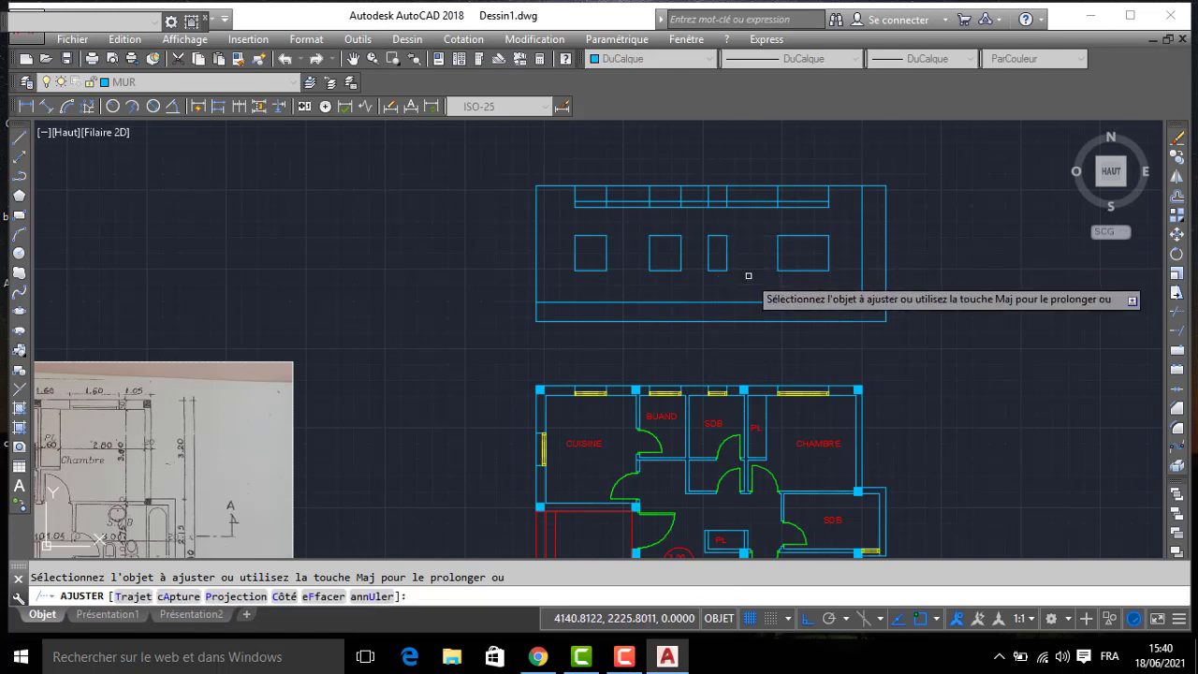
click(836, 195)
click(567, 211)
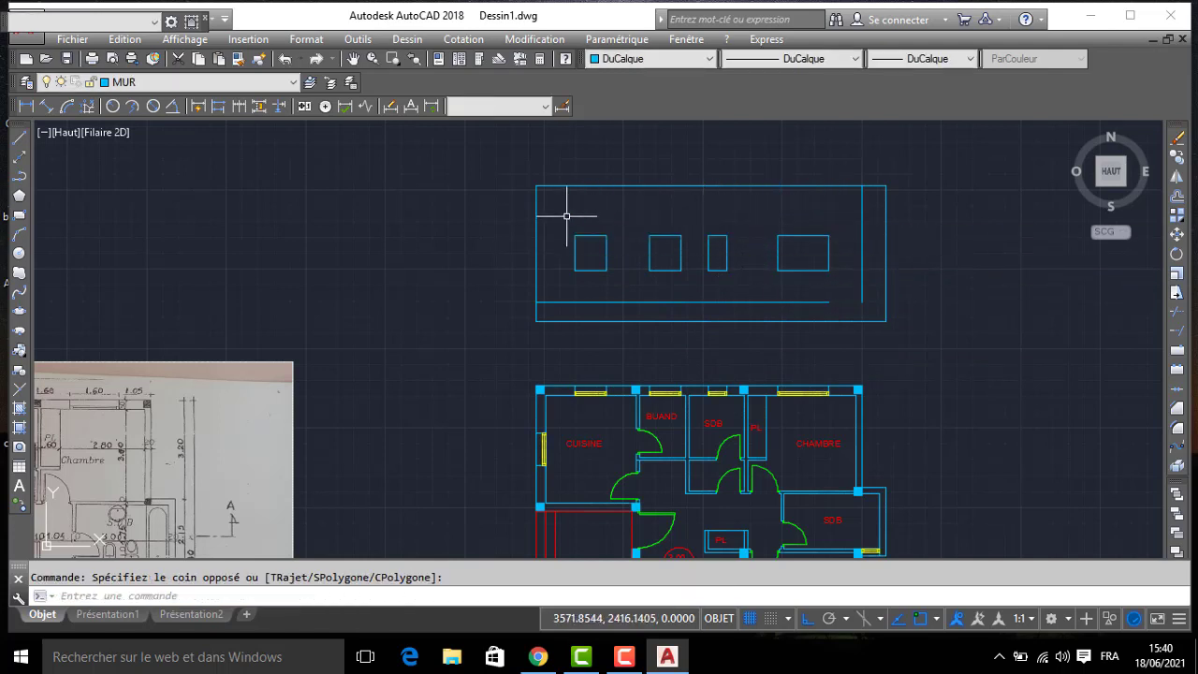
- Offset the elevation's upper edge downward by 50
text(dec)
key(Return)
text(50)
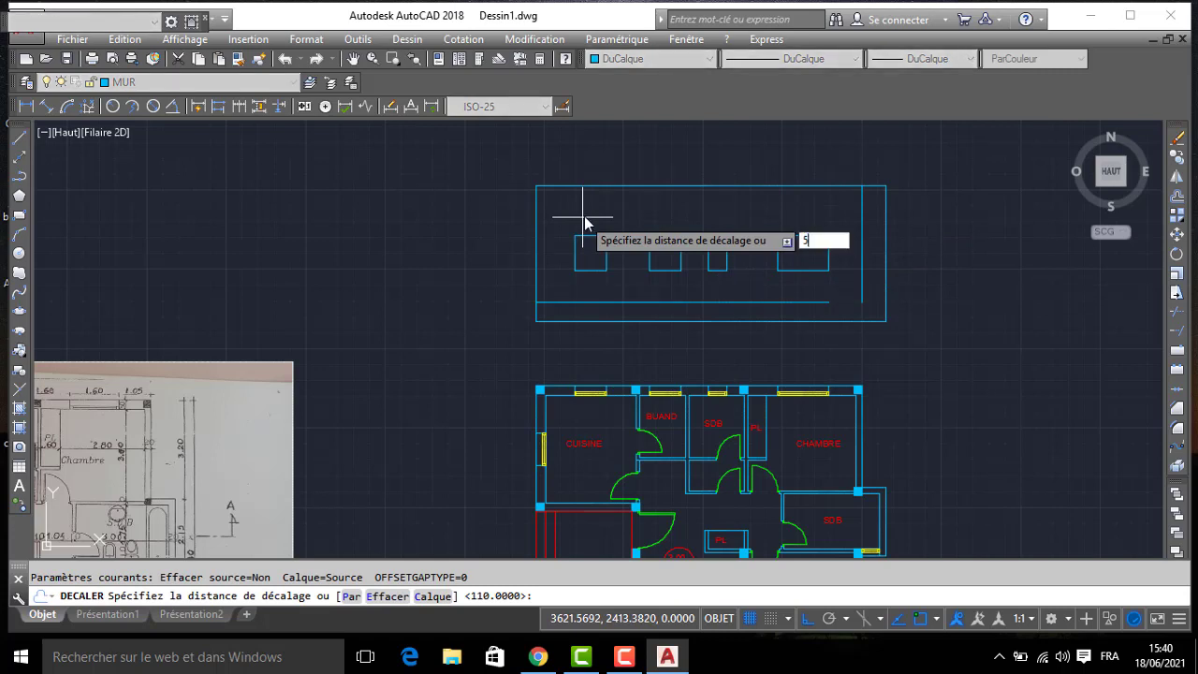
key(Return)
click(581, 186)
click(594, 210)
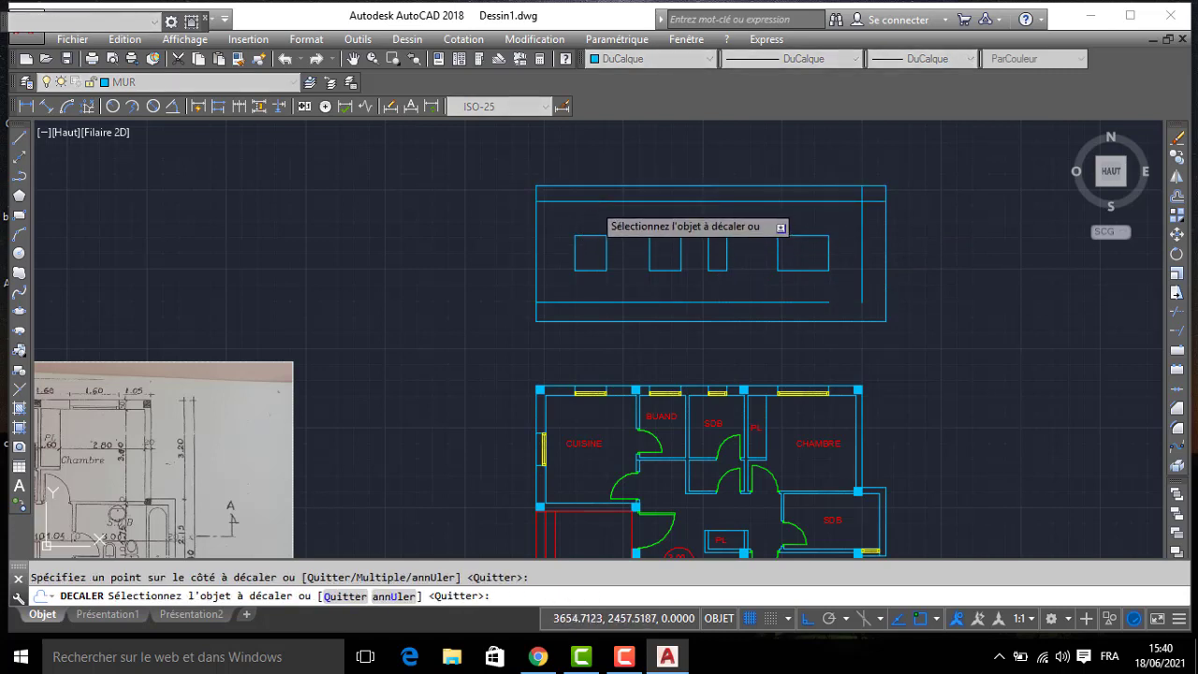
key(Return)
- Draw a short horizontal line inward from where the offset line meets the elevation's left edge
text(l)
key(Return)
scroll(535, 200, up, 2)
click(540, 203)
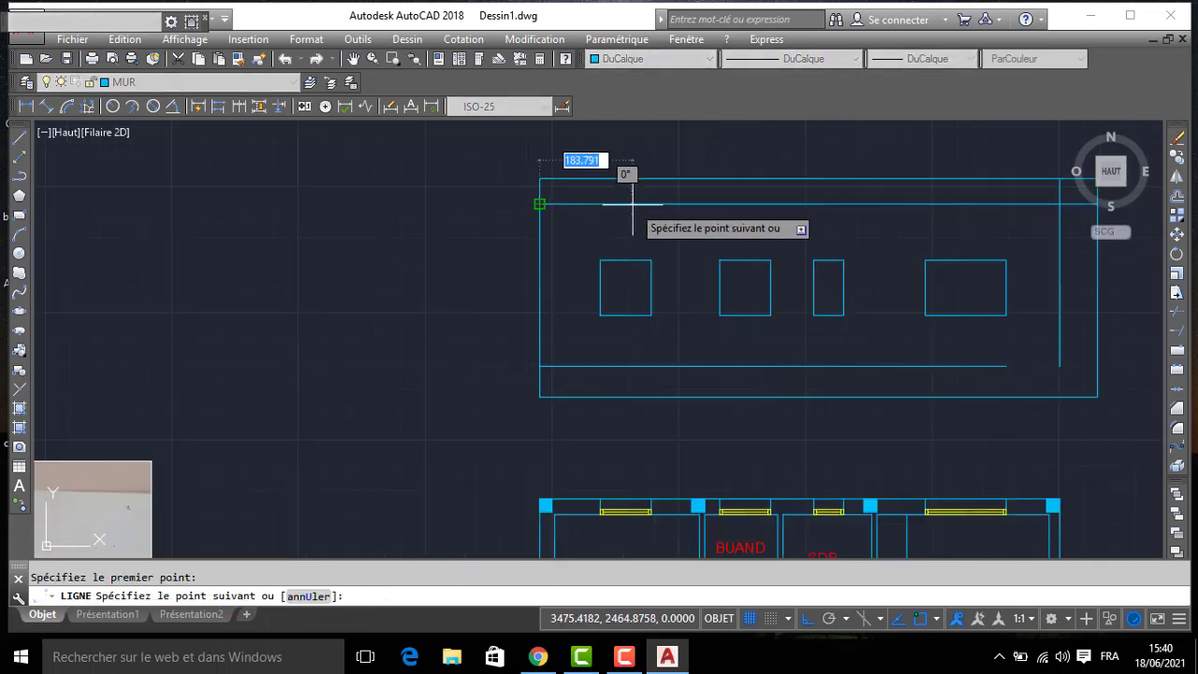
key(Escape)
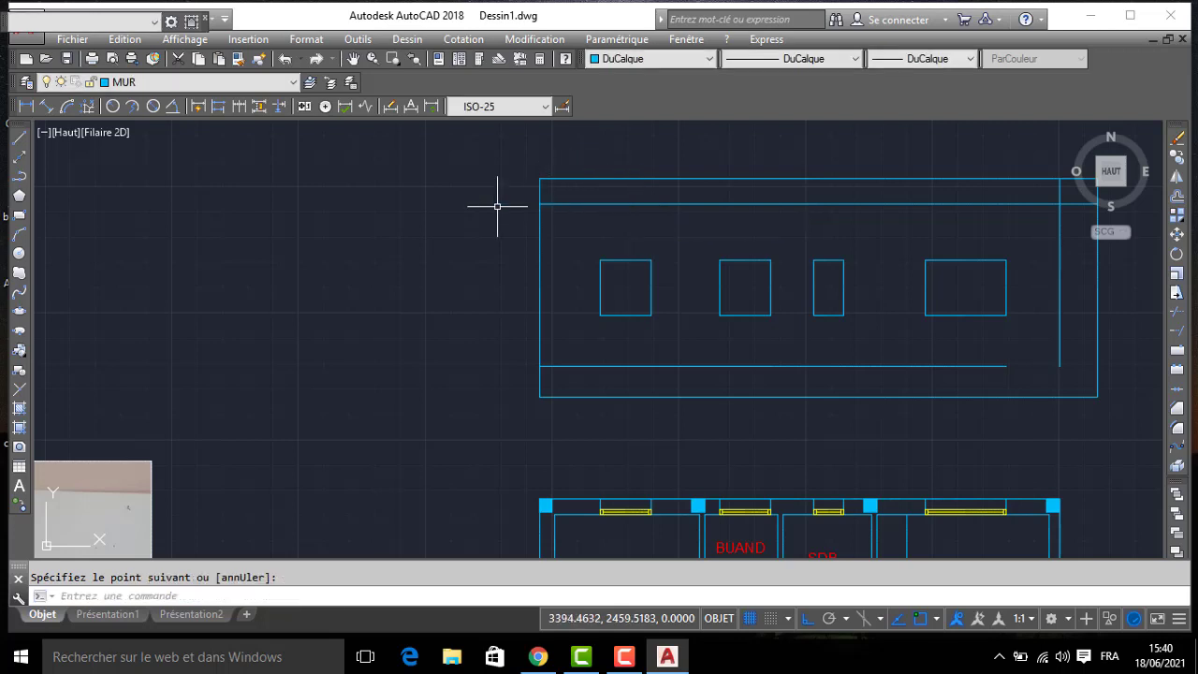
- Offset the short horizontal line downward to make a second parallel tick on the elevation's left edge
click(537, 202)
scroll(569, 211, up, 2)
text(dc)
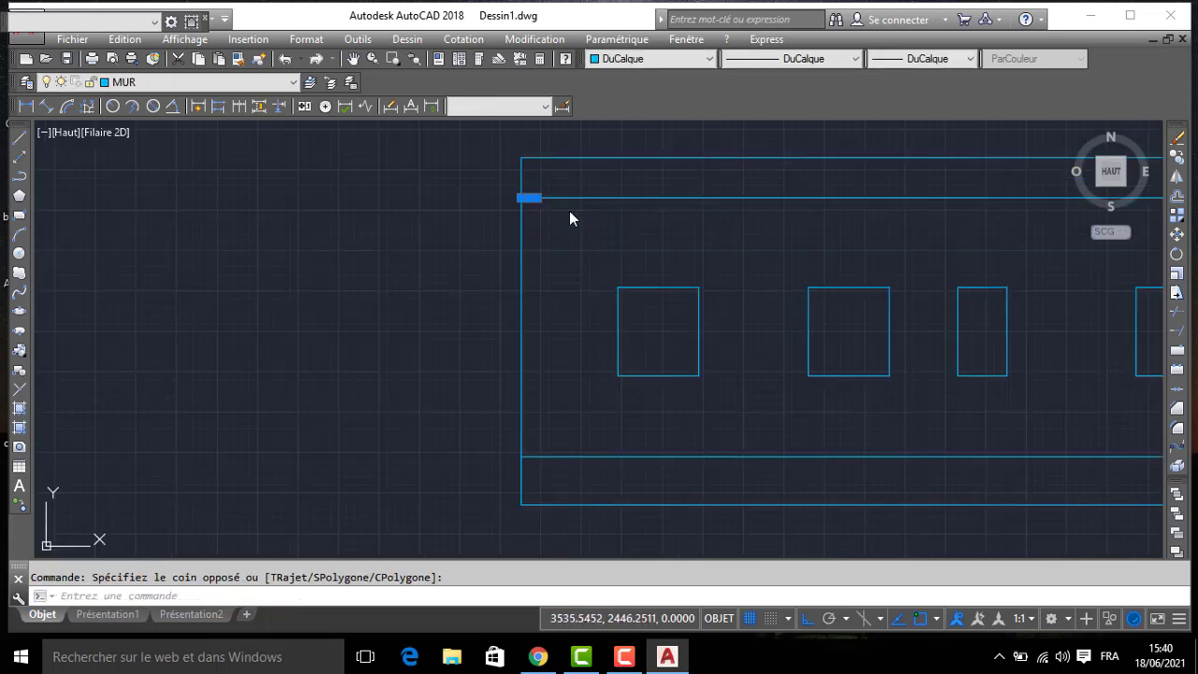
key(Return)
key(Return)
click(533, 197)
click(557, 229)
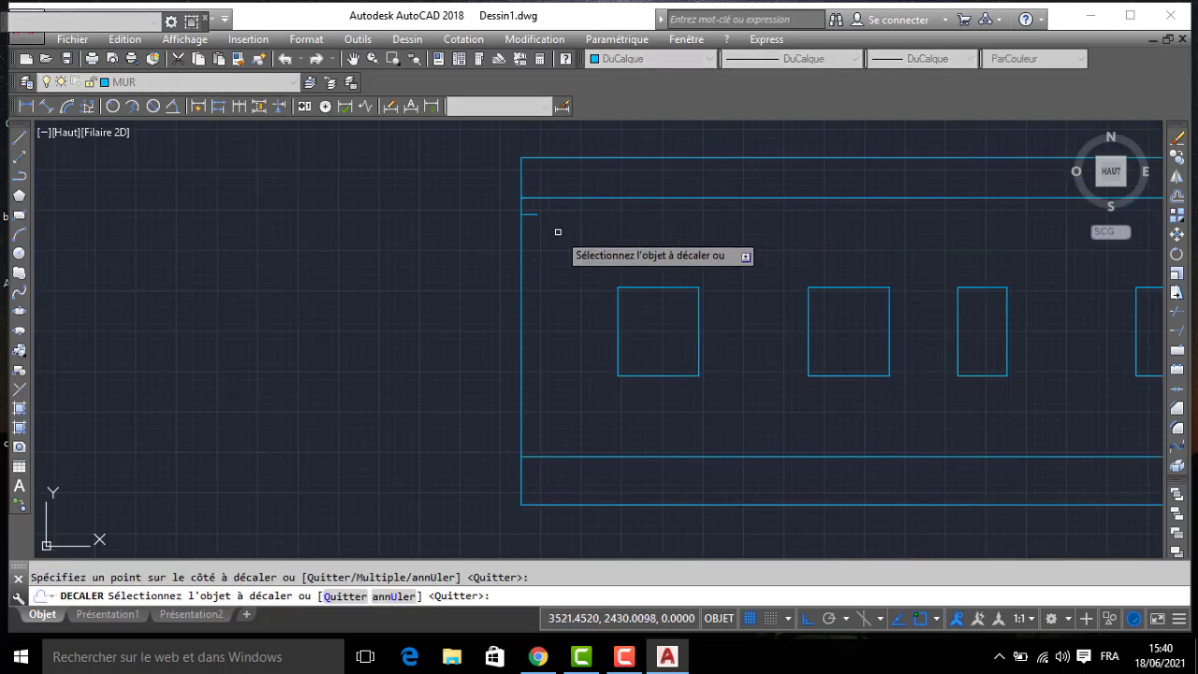
key(Return)
- Copy the two short ticks horizontally to the elevation's right edge, and erase the full-width guide line offset from the upper edge
click(491, 188)
click(572, 247)
text(C)
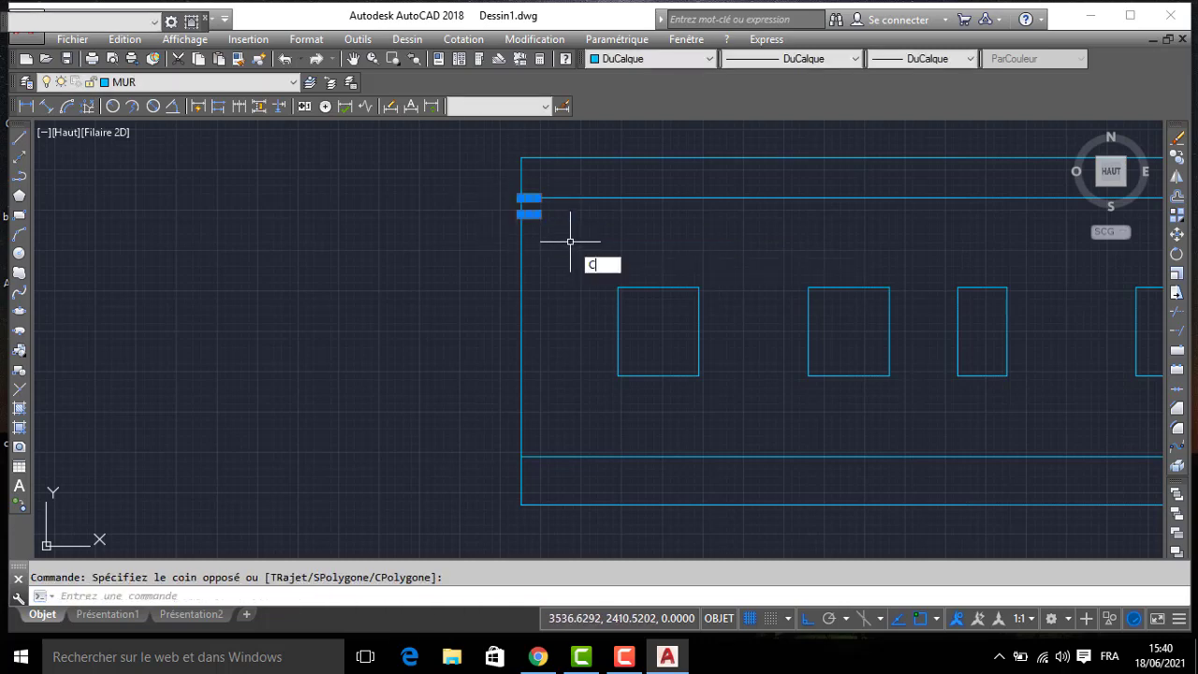
text(OP)
key(Return)
click(540, 196)
middle_drag(1028, 188, 564, 224)
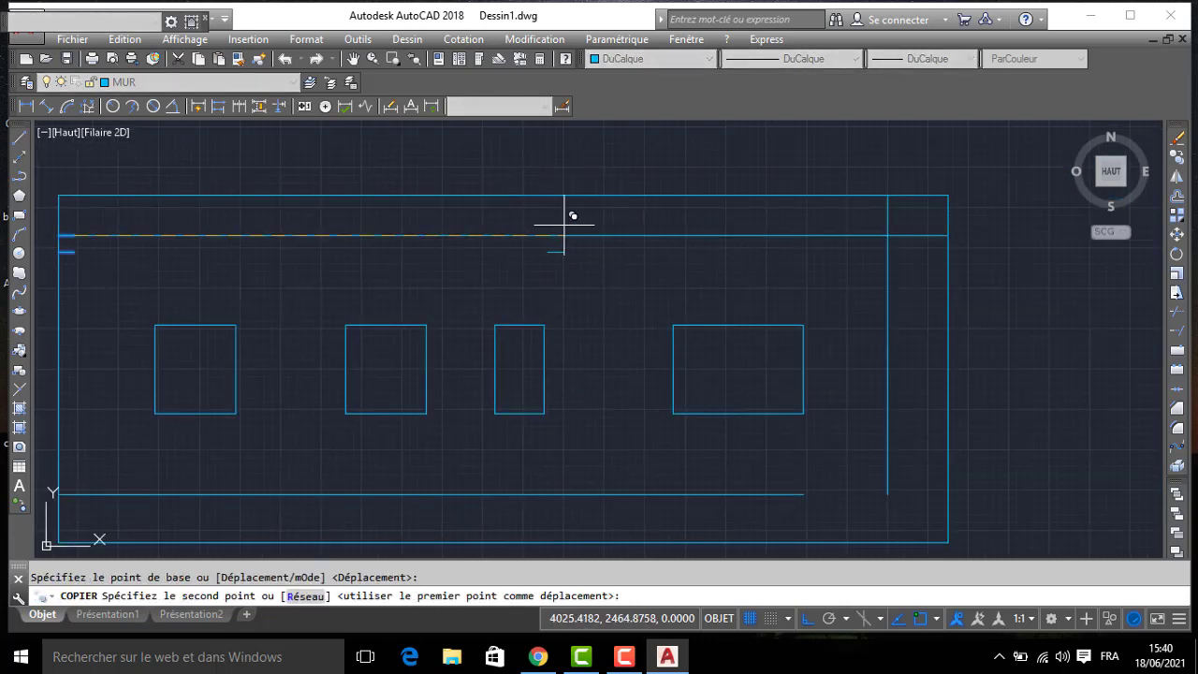
click(955, 228)
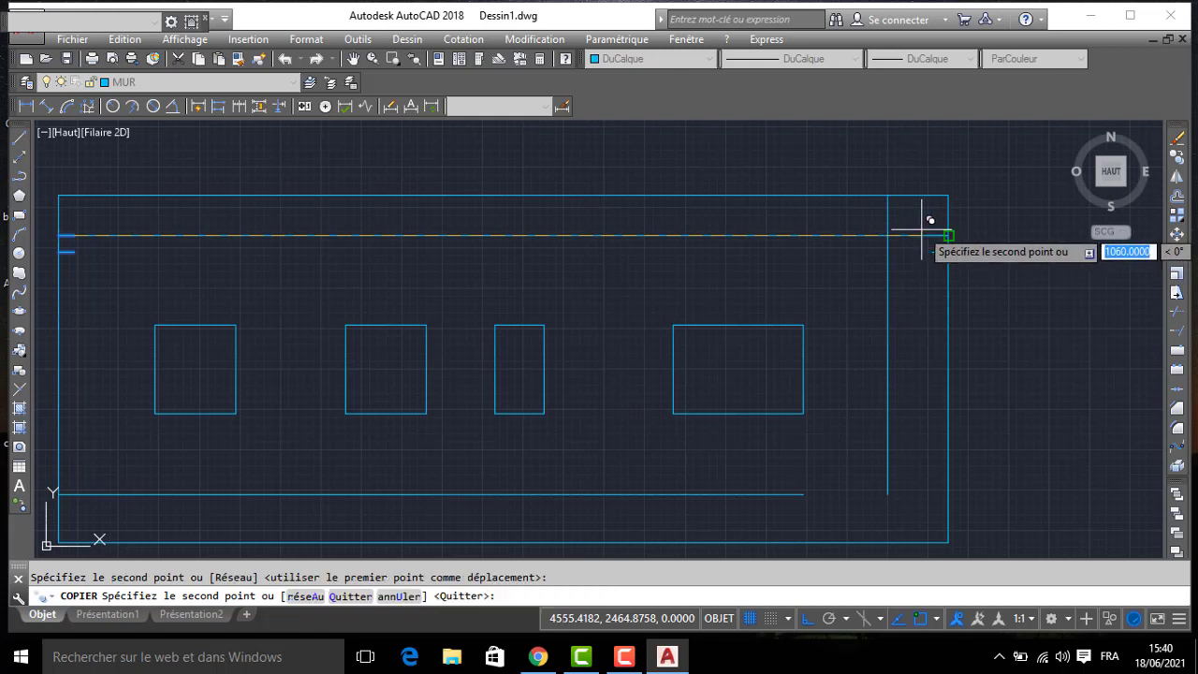
key(Return)
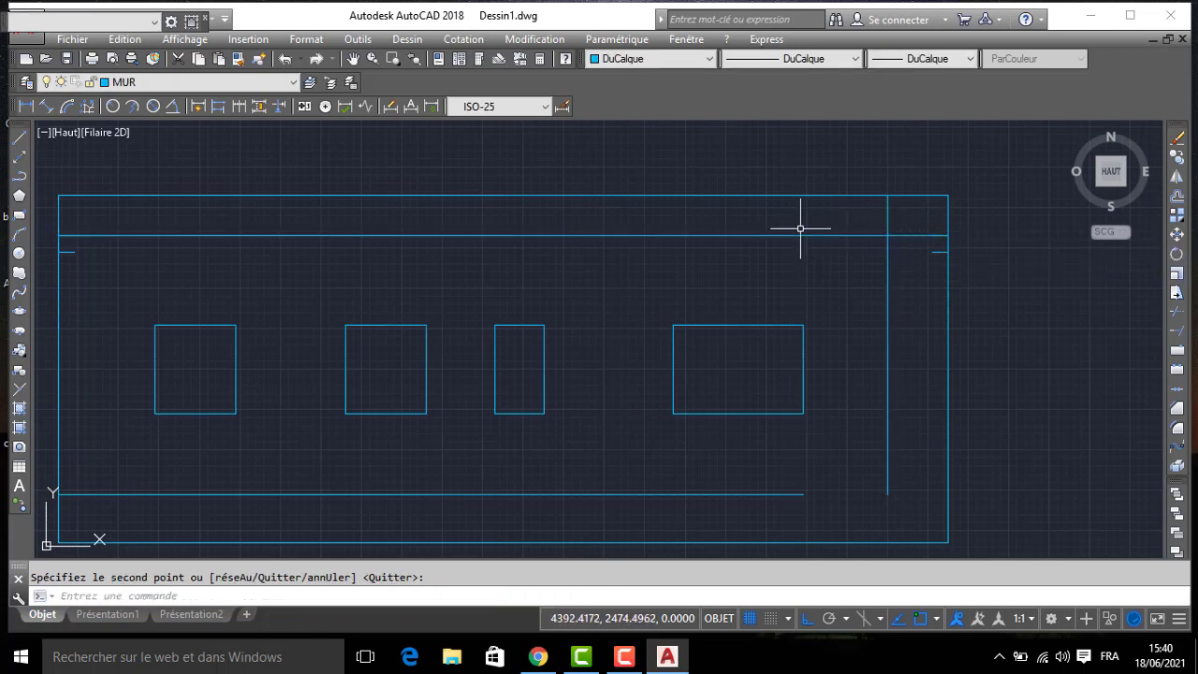
click(790, 235)
key(Delete)
- Extend the elevation's inner vertical line down to the base line, and erase the horizontal construction line just above the base
middle_drag(829, 275, 845, 242)
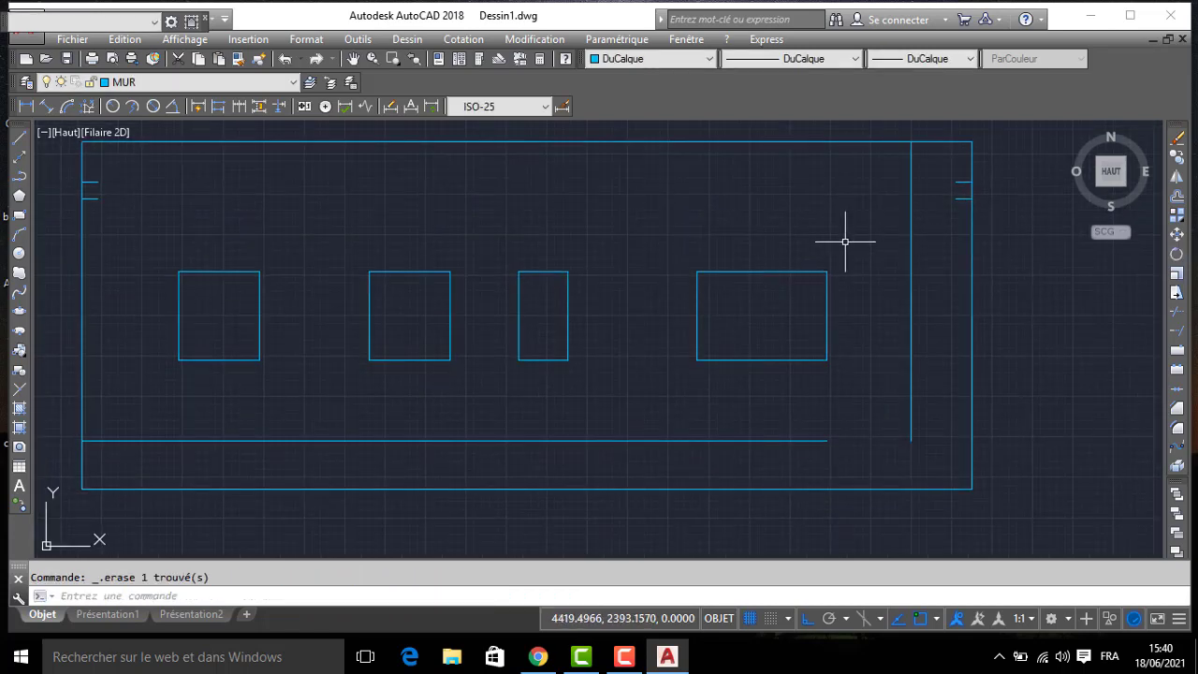
text(PR)
key(Return)
key(Return)
click(918, 412)
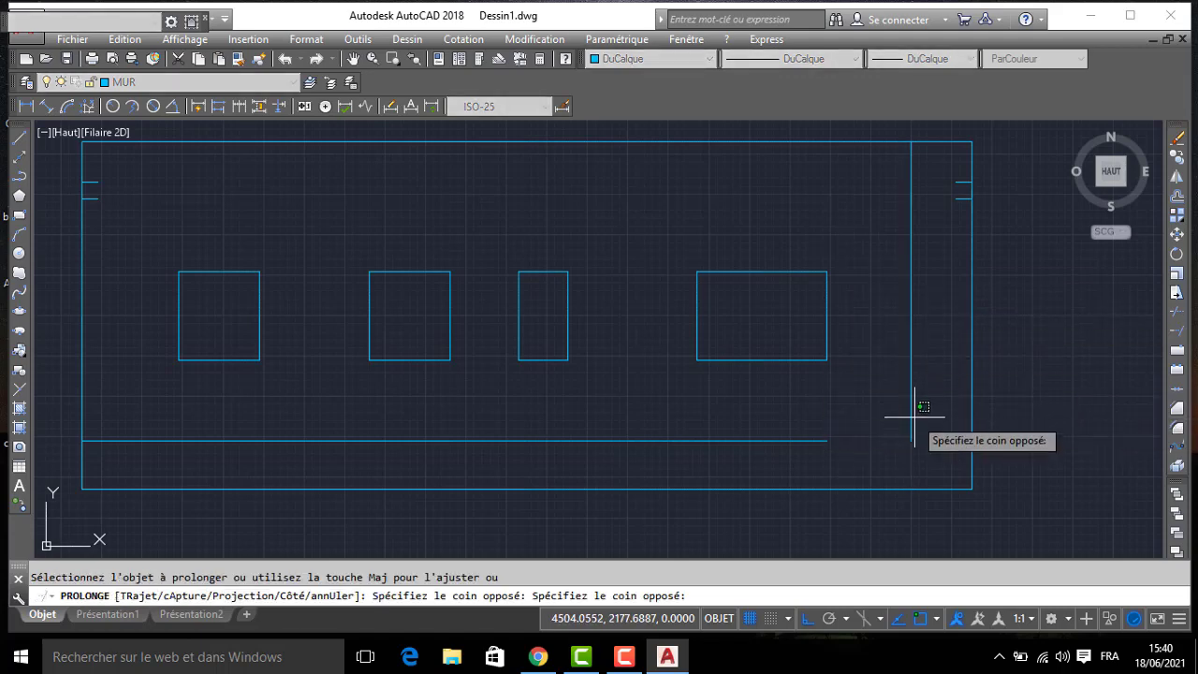
click(907, 425)
key(Escape)
click(708, 439)
key(Delete)
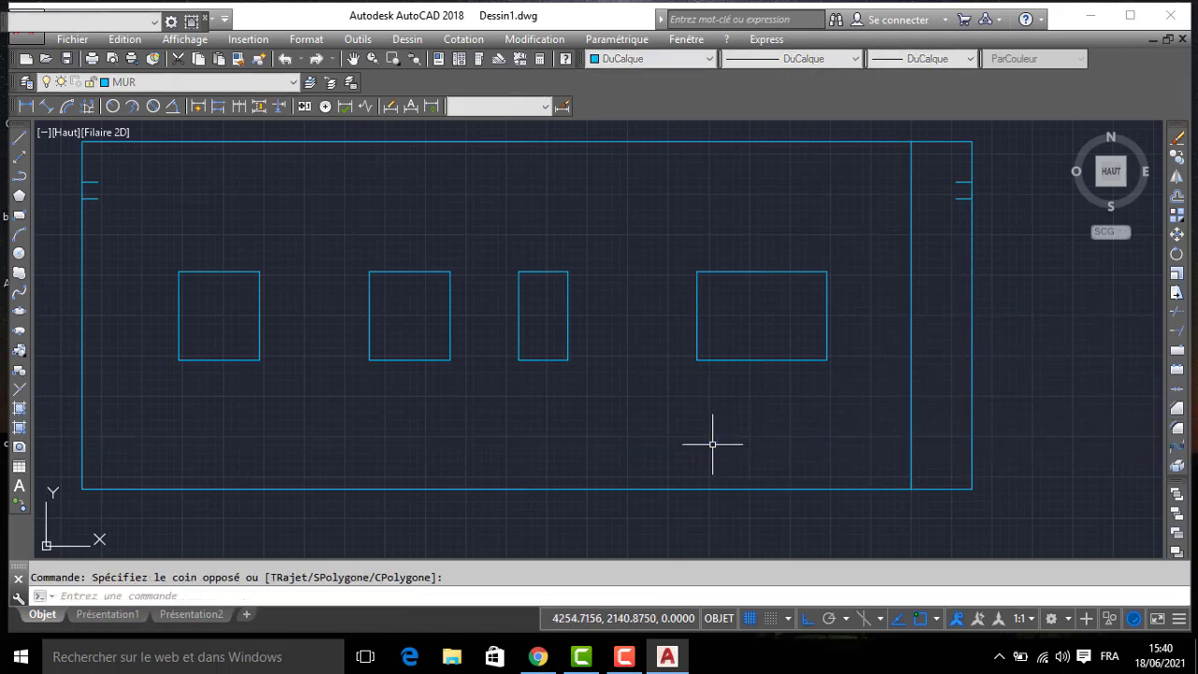
- Move the lower edges of the two middle window openings (BUAND and SDB) straight up by 55
scroll(715, 420, down, 2)
mouse_move(703, 410)
middle_down()
mouse_move(864, 390)
mouse_move(730, 278)
middle_up()
scroll(845, 380, down, 2)
scroll(712, 294, up, 4)
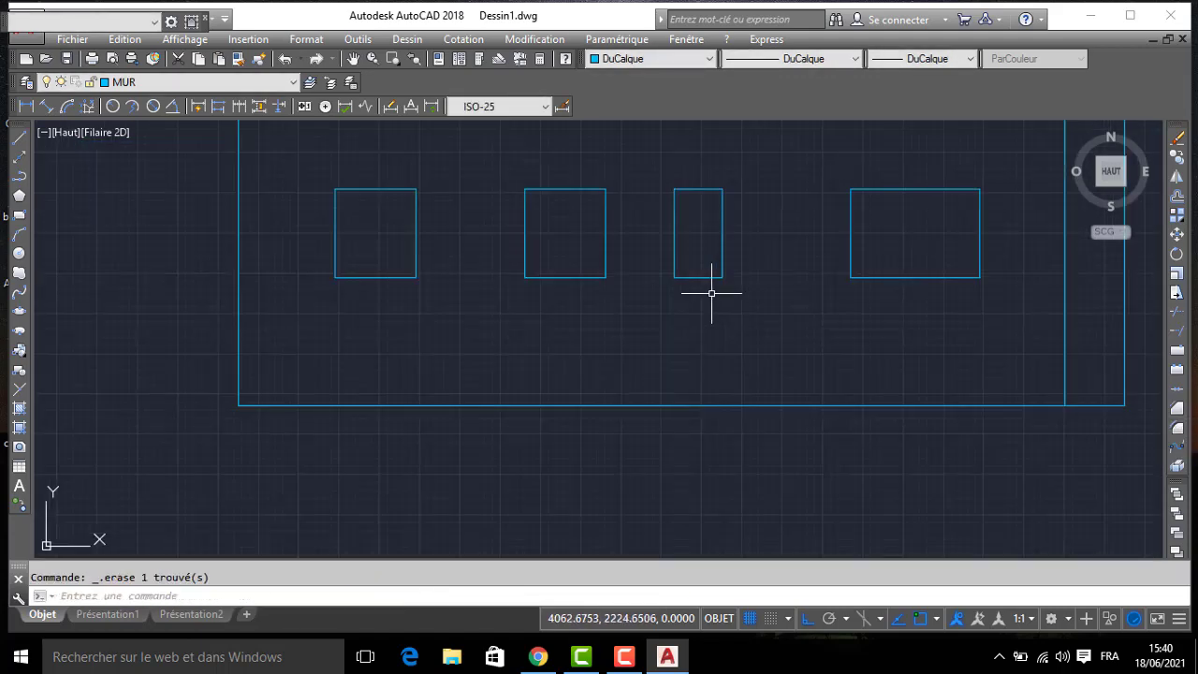
scroll(712, 307, down, 2)
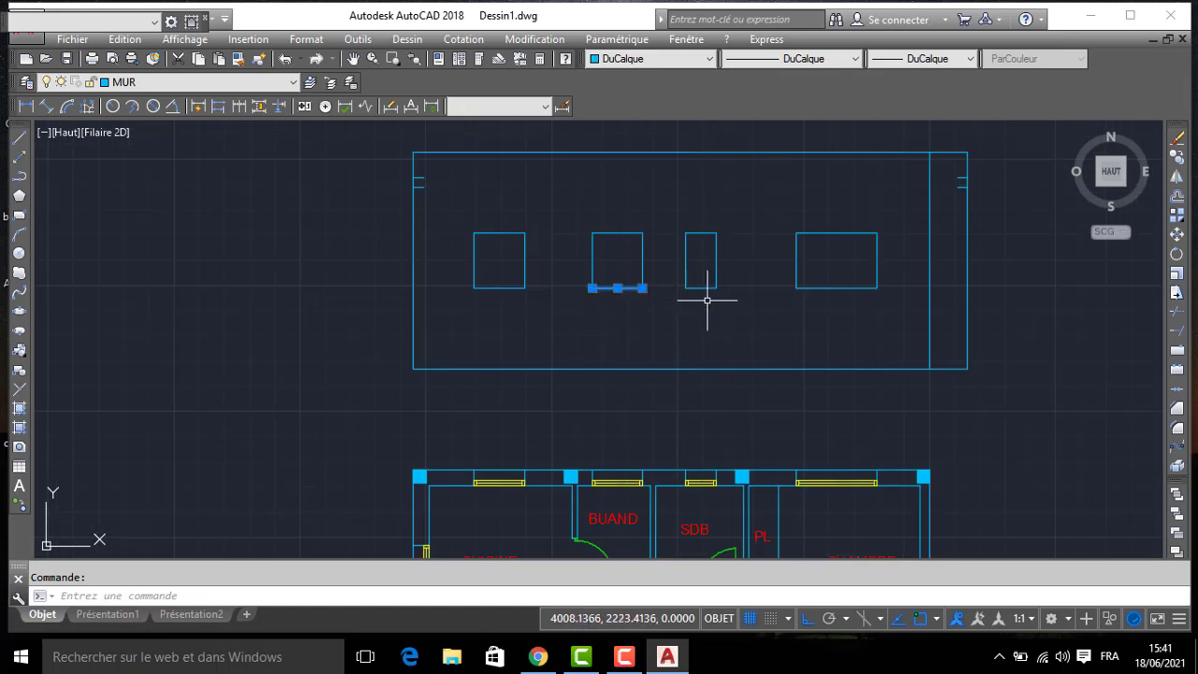
key(Return)
click(658, 315)
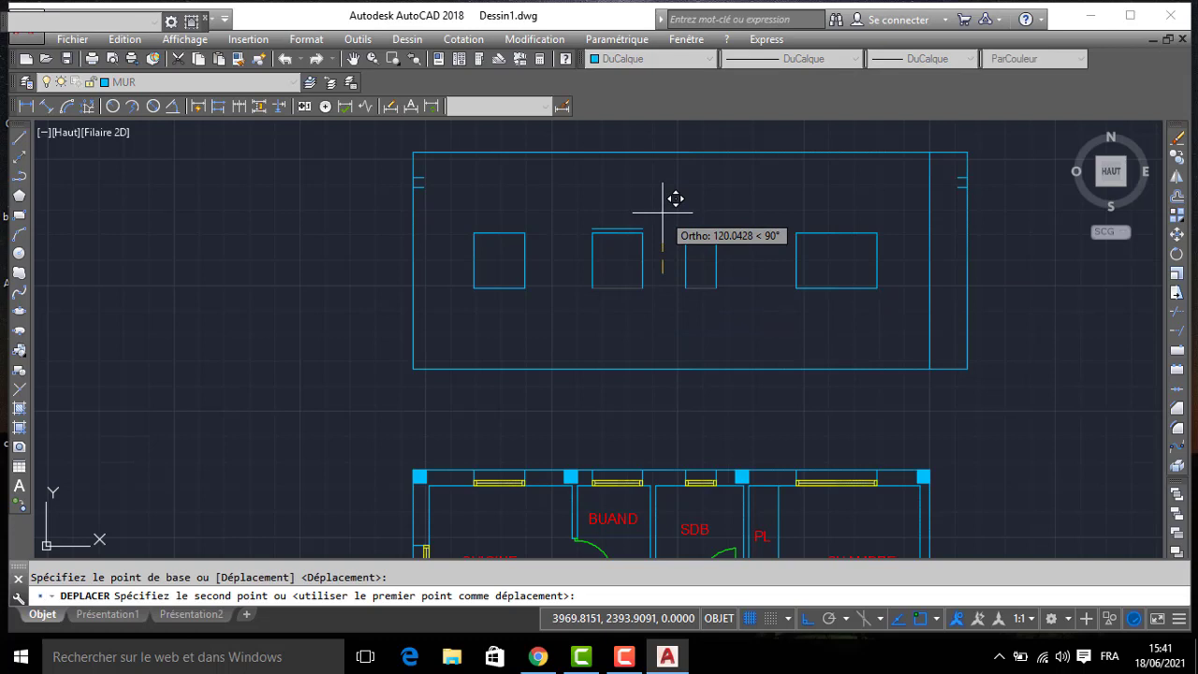
text(55)
key(Return)
- Trim the vertical line ends hanging below the raised sills of the two middle window openings
text(A)
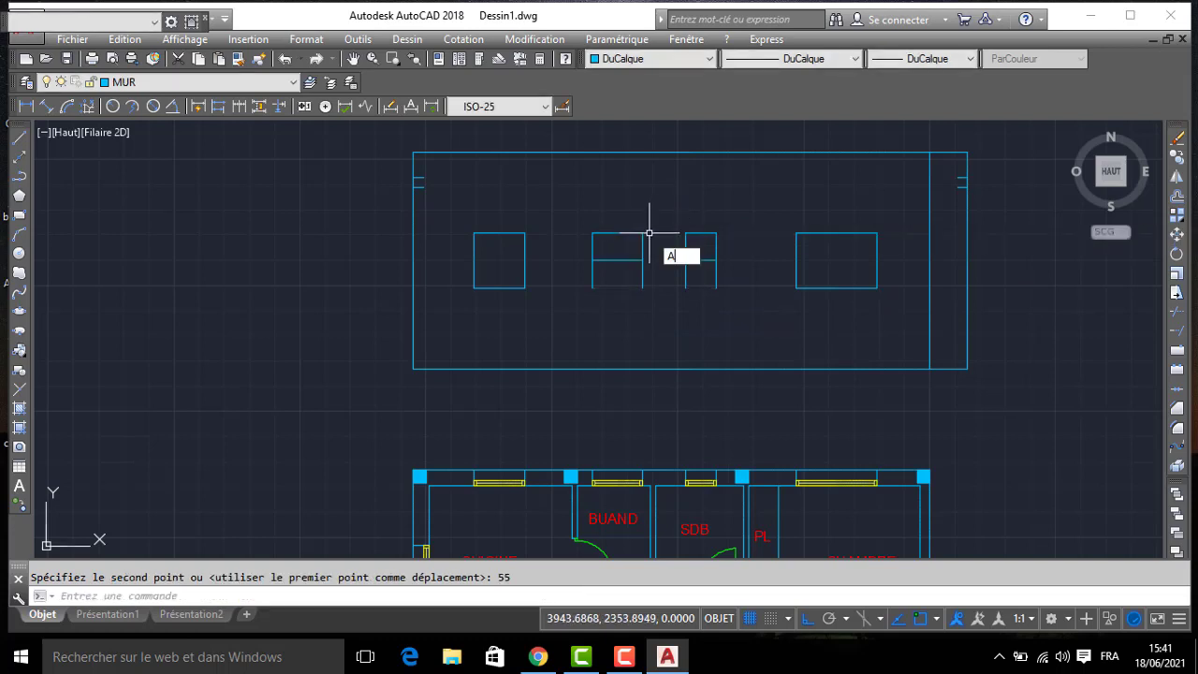
text(J)
key(Return)
key(Return)
click(727, 271)
click(554, 337)
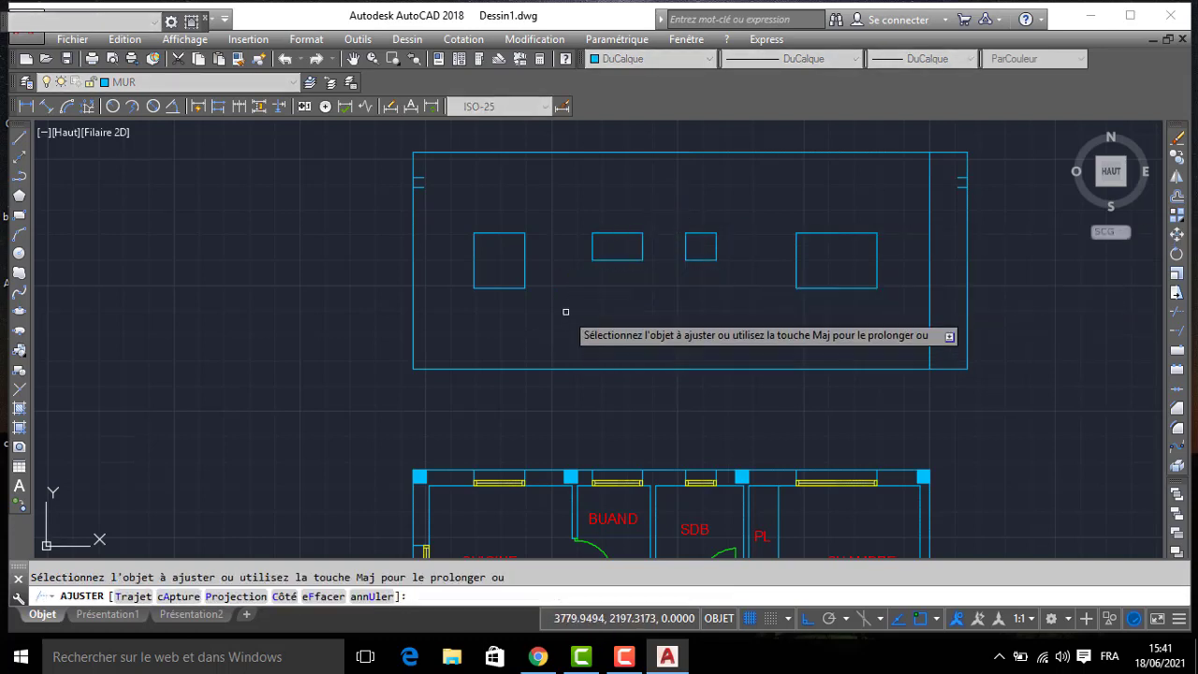
key(Return)
- Make FENETRE the current layer and draw a 100 by 110 rectangle over the window opening above CUISINE
click(186, 84)
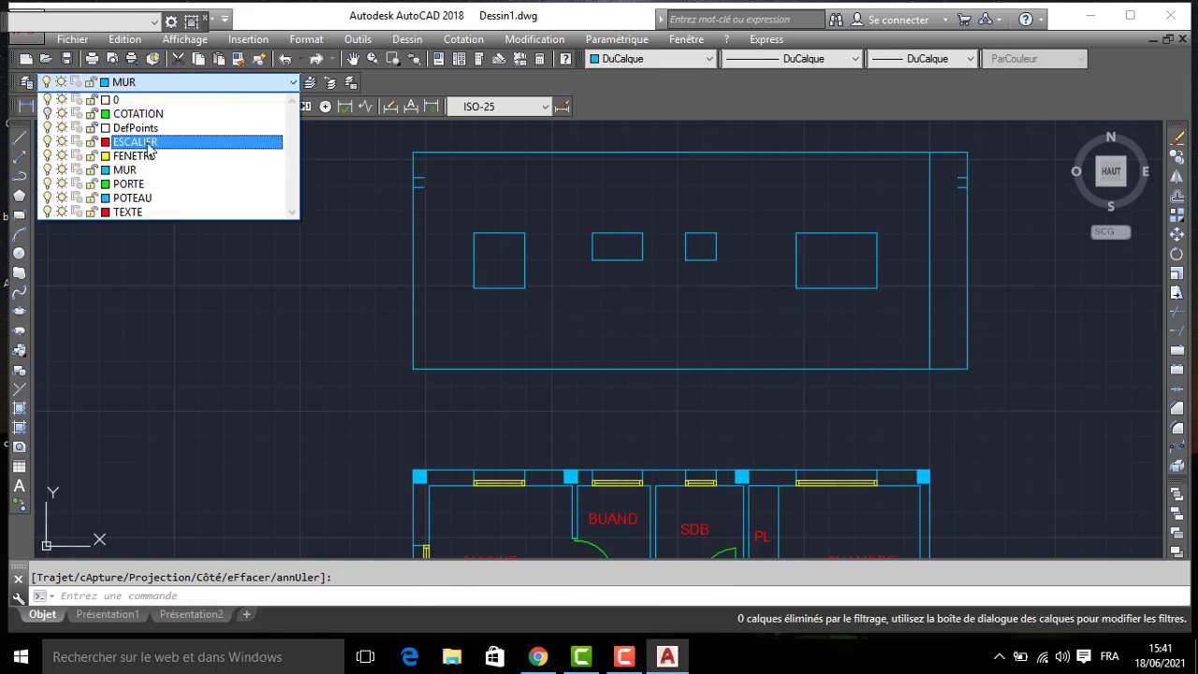
click(149, 156)
text(REC)
key(Return)
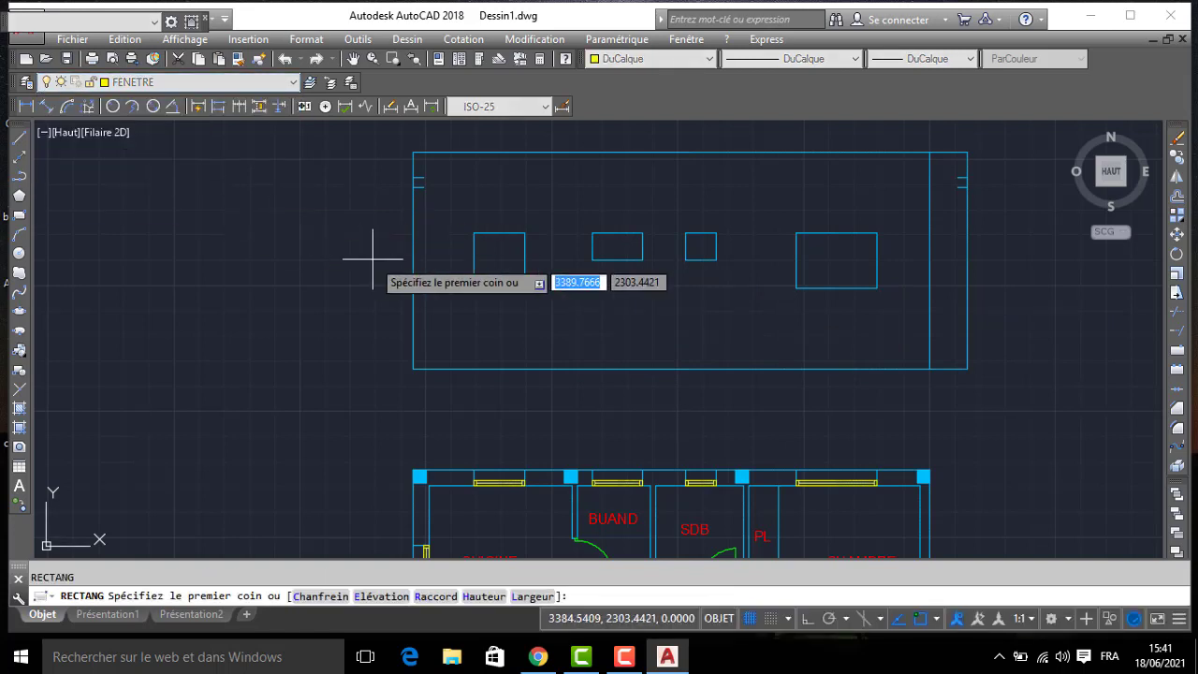
click(474, 289)
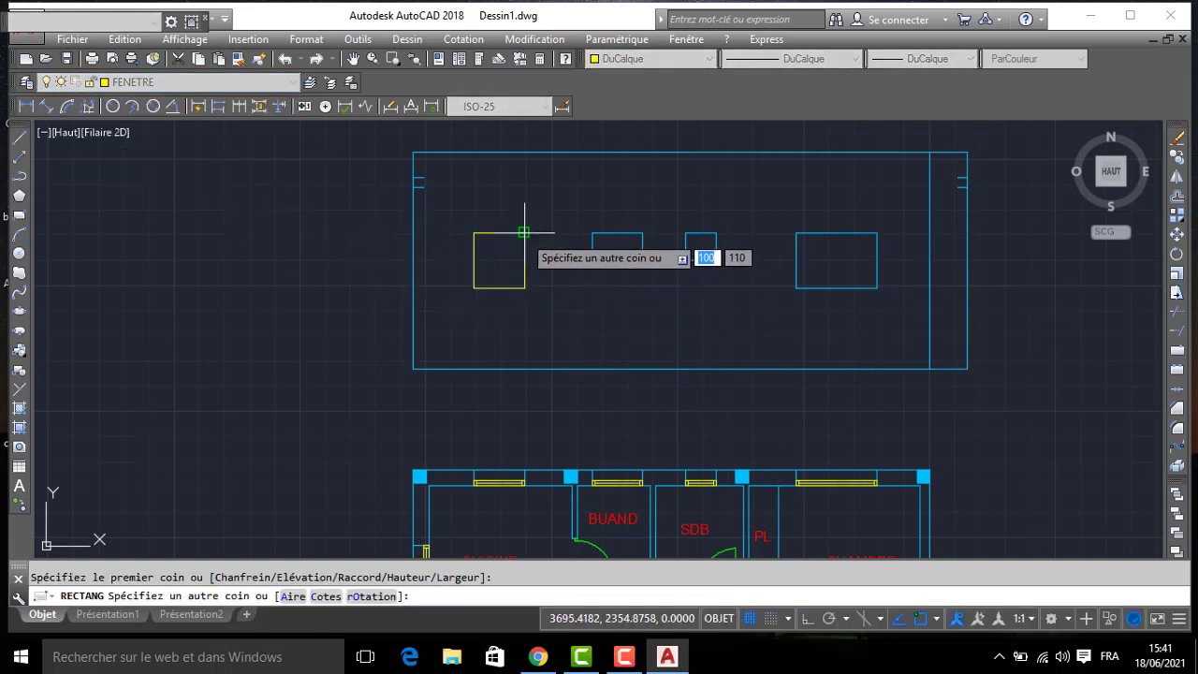
click(525, 232)
- Draw rectangles over the three remaining window openings: 100 by 55 above BUAND, one above SDB, and 160 by 110 above CHAMBRE
key(Return)
click(592, 260)
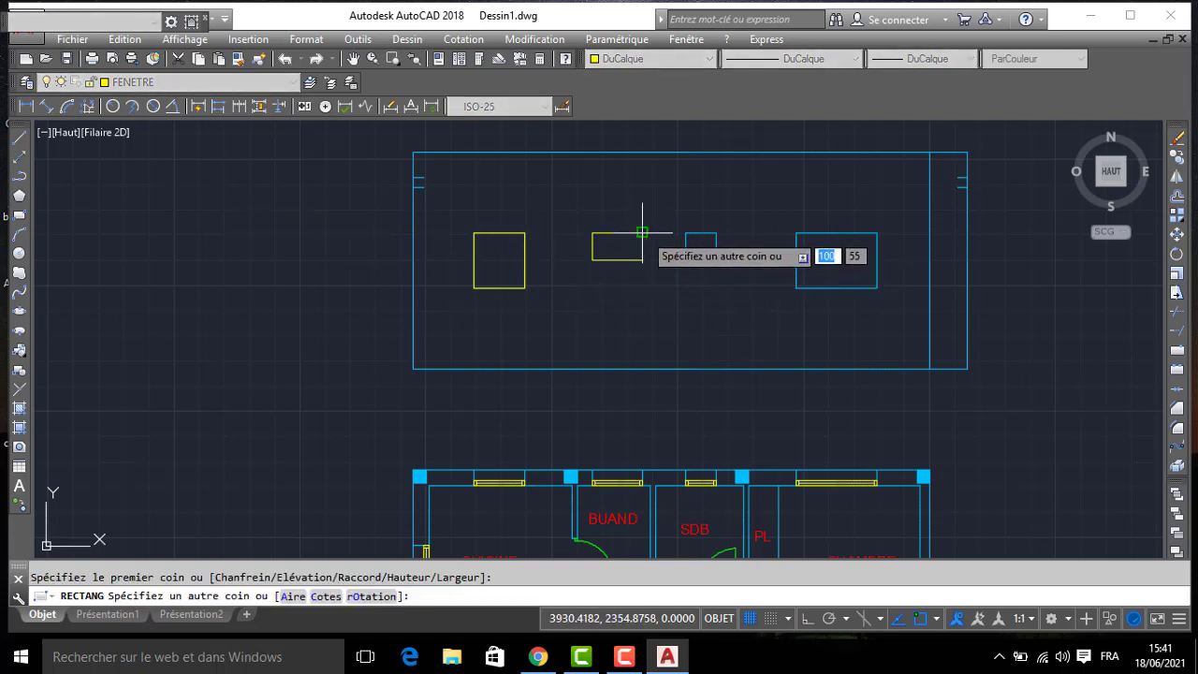
click(642, 232)
key(Return)
click(685, 260)
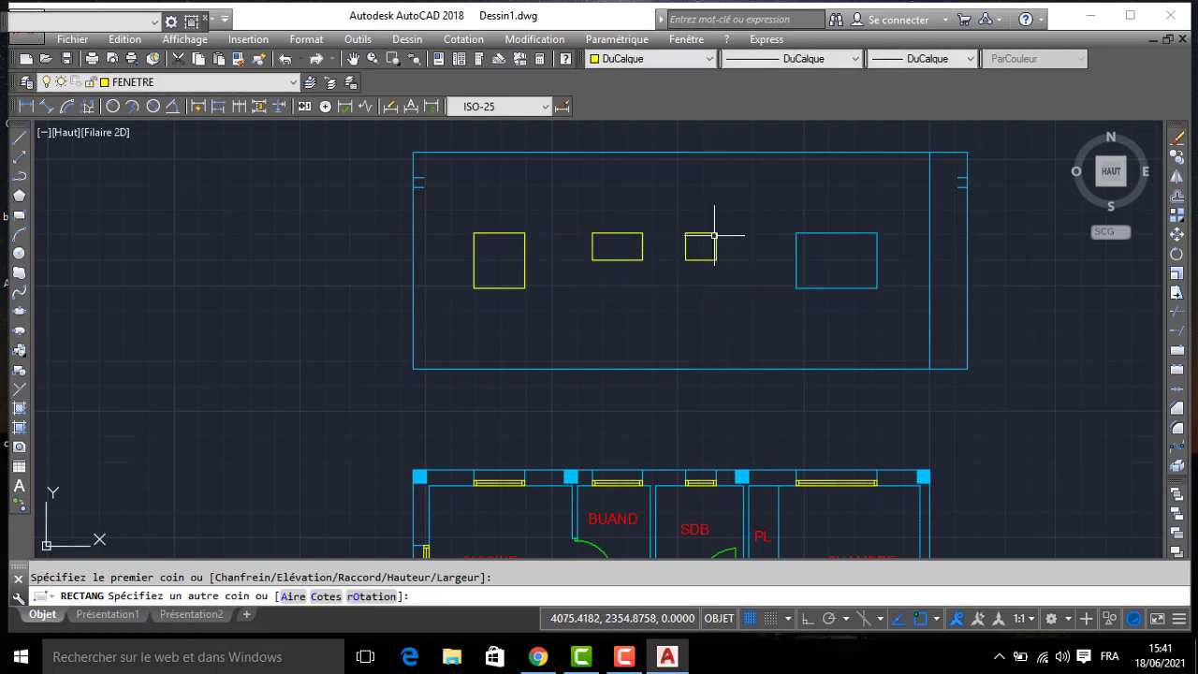
click(716, 232)
key(Return)
click(796, 288)
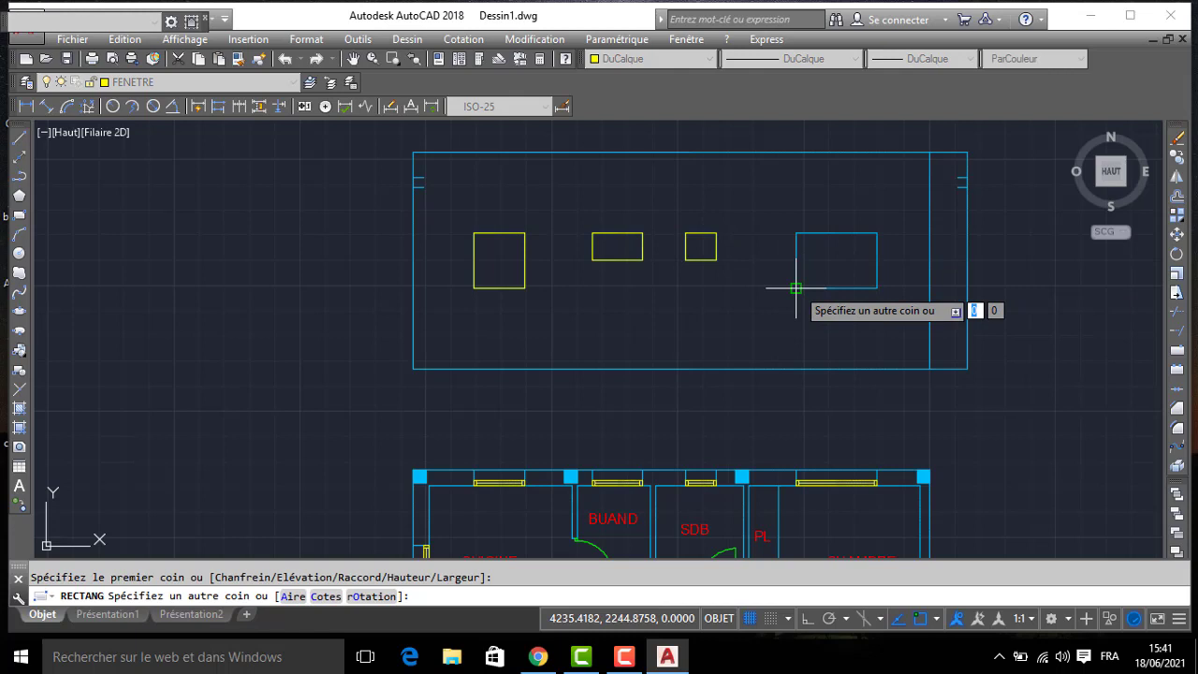
click(878, 232)
- Offset the rectangle of the large CHAMBRE window inward by 5, twice in succession, to form its nested frames
text(DC)
key(Return)
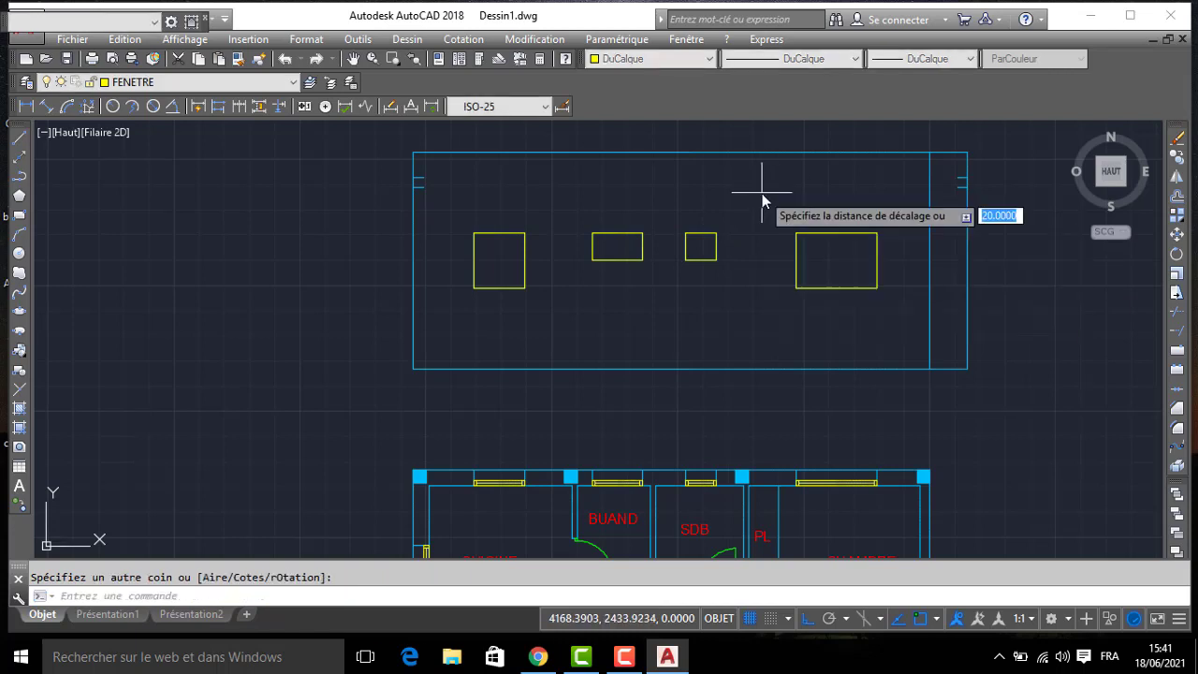
text(5)
key(Return)
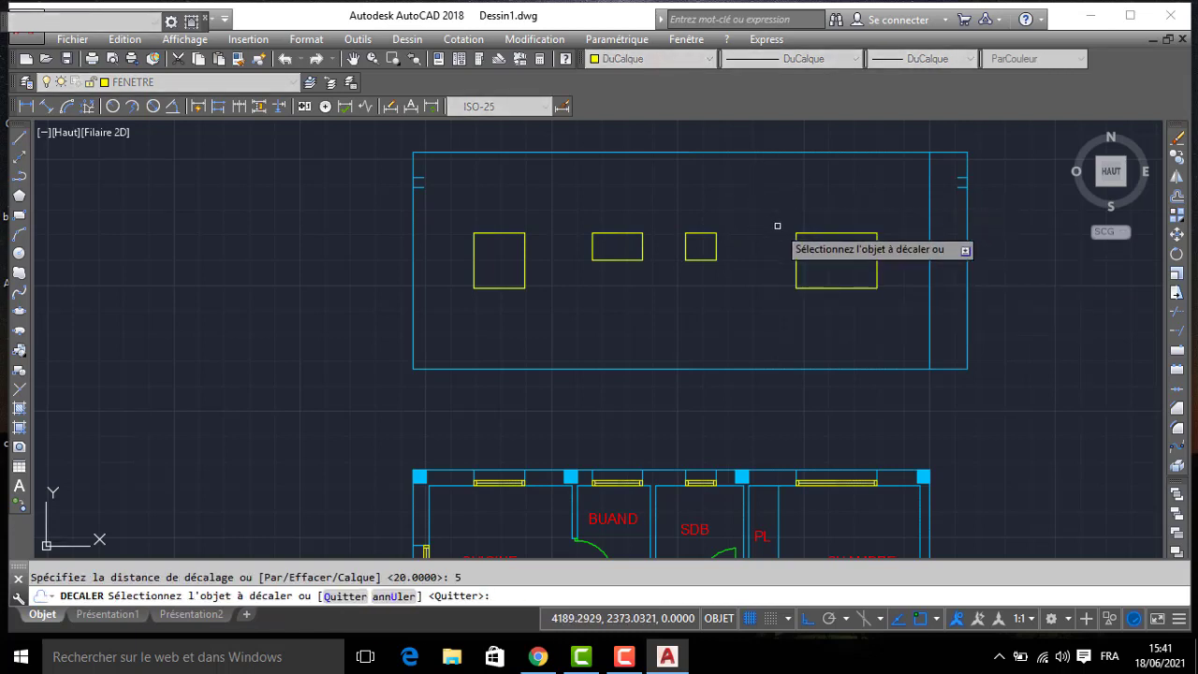
click(809, 232)
click(825, 245)
scroll(824, 245, up, 2)
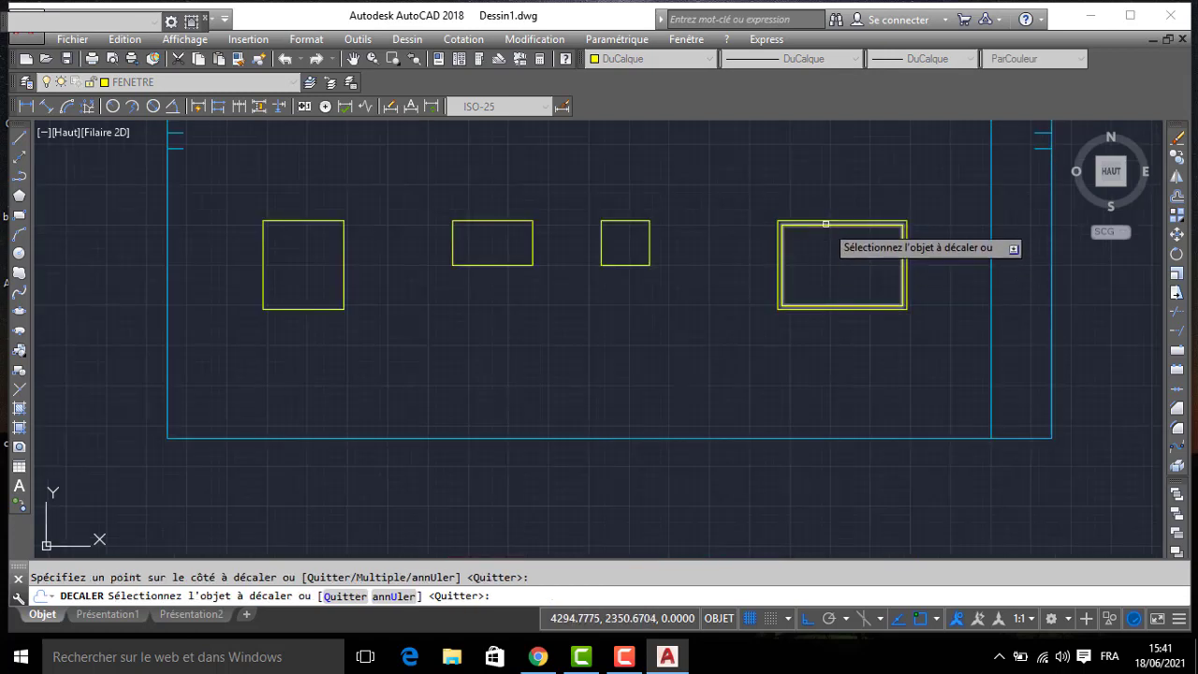
click(823, 225)
click(829, 240)
- Offset the rectangles of the two middle windows (SDB and BUAND) inward by 5, twice each
click(628, 222)
click(624, 232)
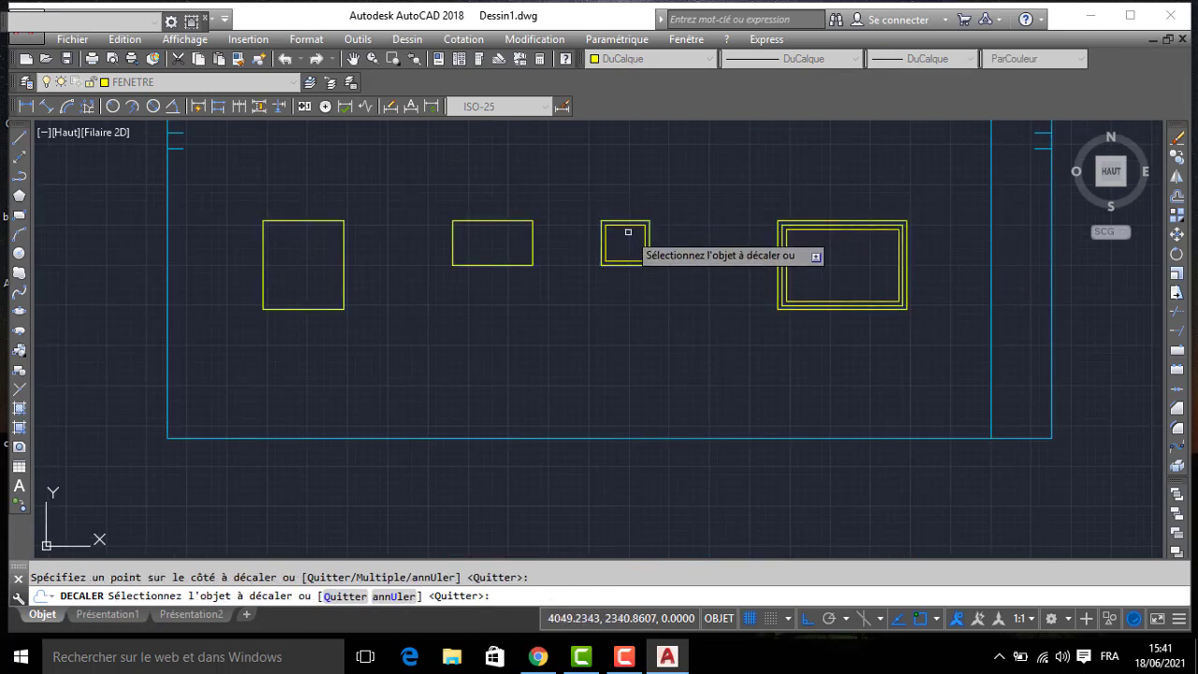
scroll(627, 222, up, 2)
click(626, 221)
click(624, 236)
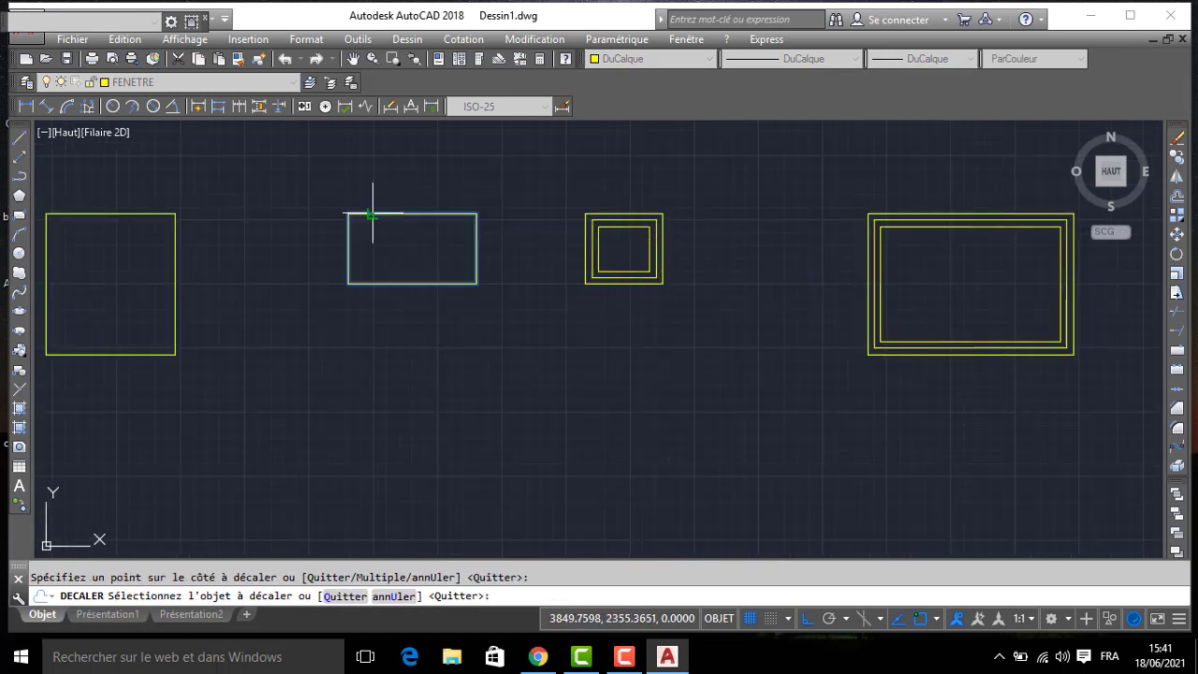
click(372, 215)
click(380, 230)
click(381, 221)
click(369, 232)
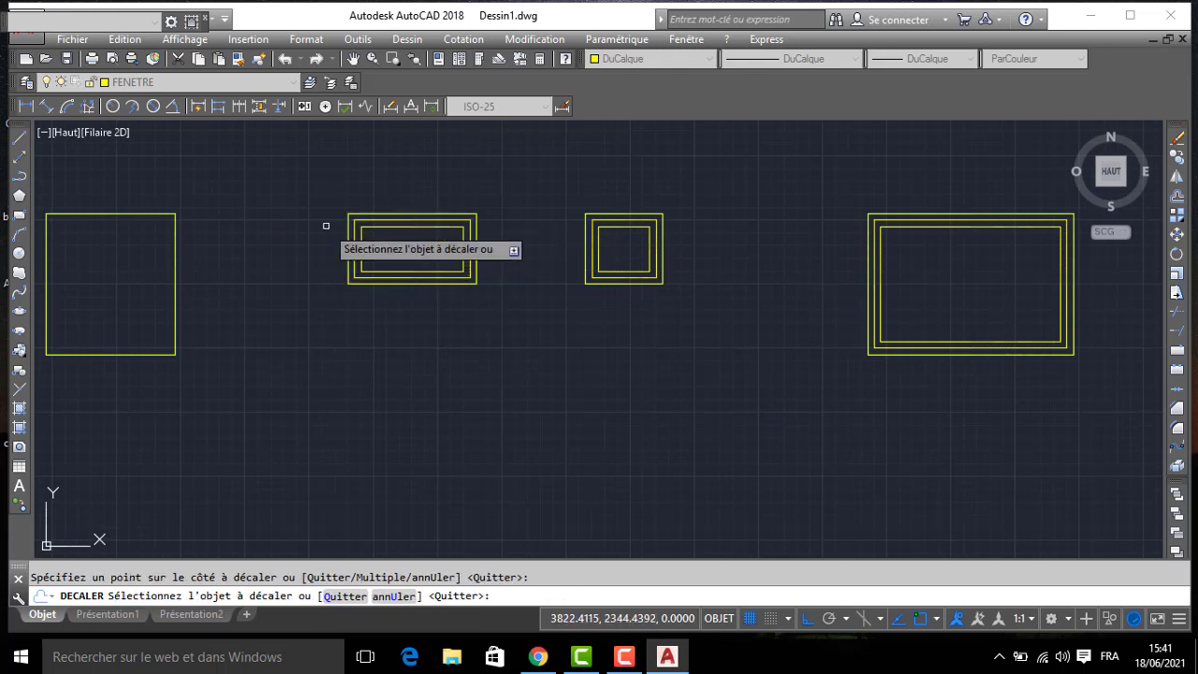
- Offset the rectangle of the CUISINE window inward by 5, twice in succession
click(138, 214)
click(131, 226)
click(145, 220)
click(126, 242)
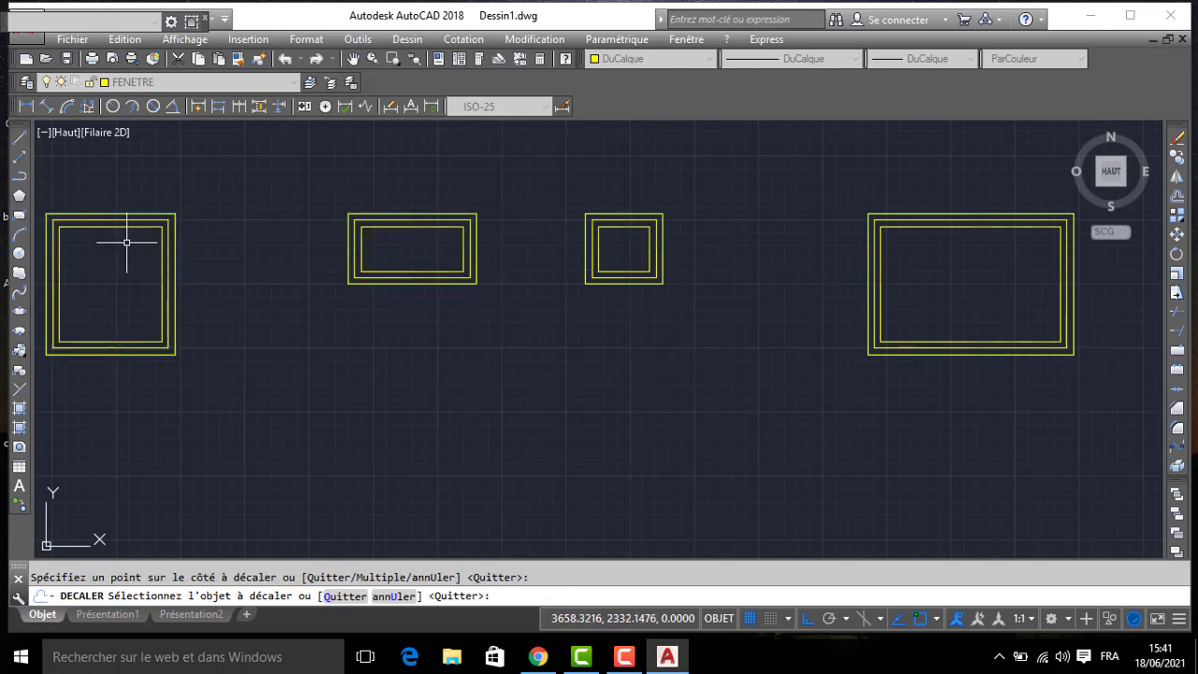
key(Escape)
- Draw a vertical centre line inside the CUISINE window between the midpoints of its innermost frame
text(l)
key(Return)
click(111, 226)
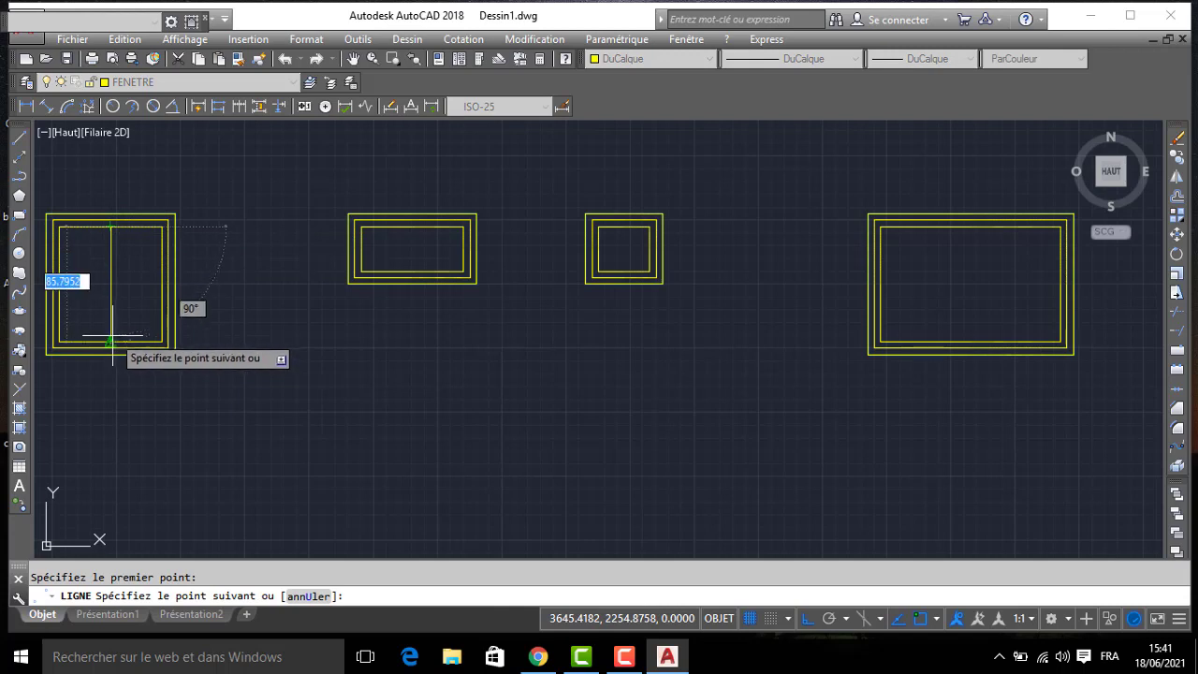
click(111, 340)
key(Return)
- Offset the CUISINE window's centre line by 2.5 to both sides
text(d)
key(Return)
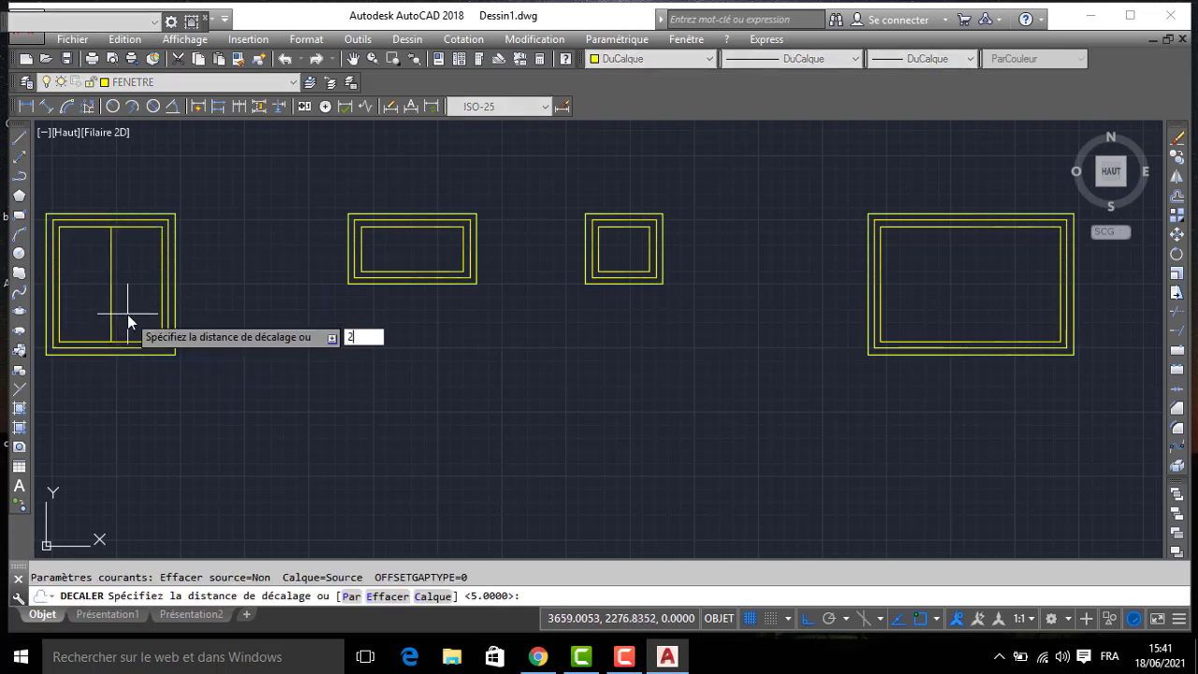
text(2.5)
key(Return)
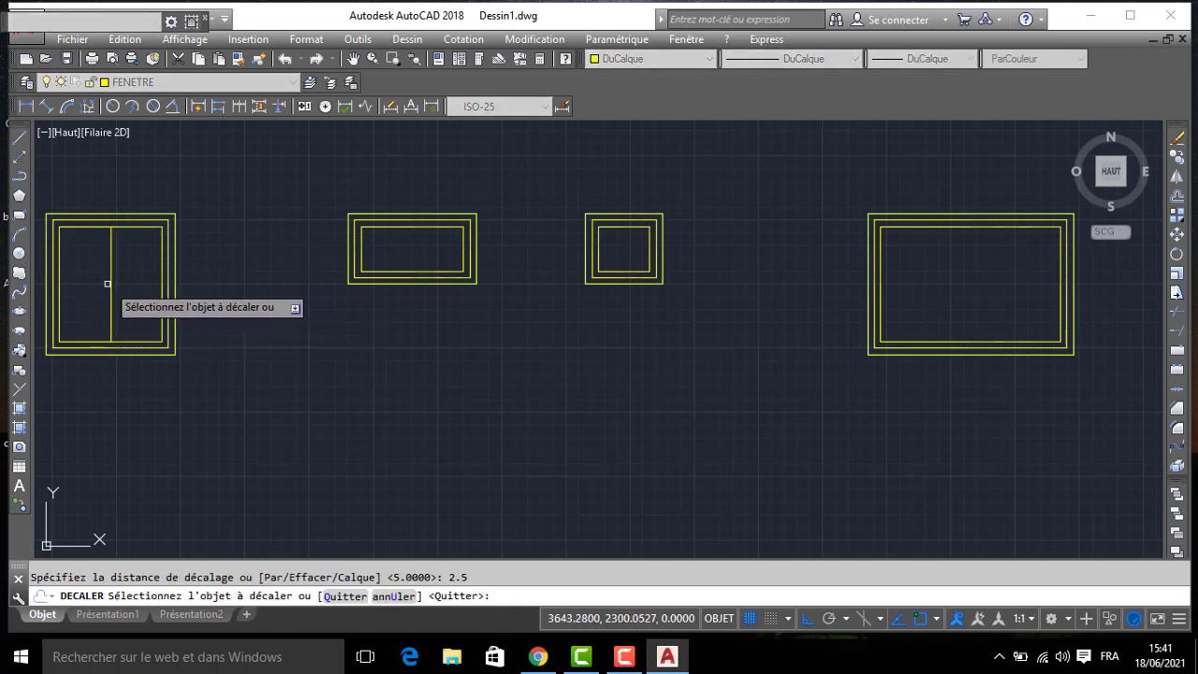
click(111, 281)
click(94, 279)
scroll(93, 279, up, 2)
click(122, 274)
click(166, 271)
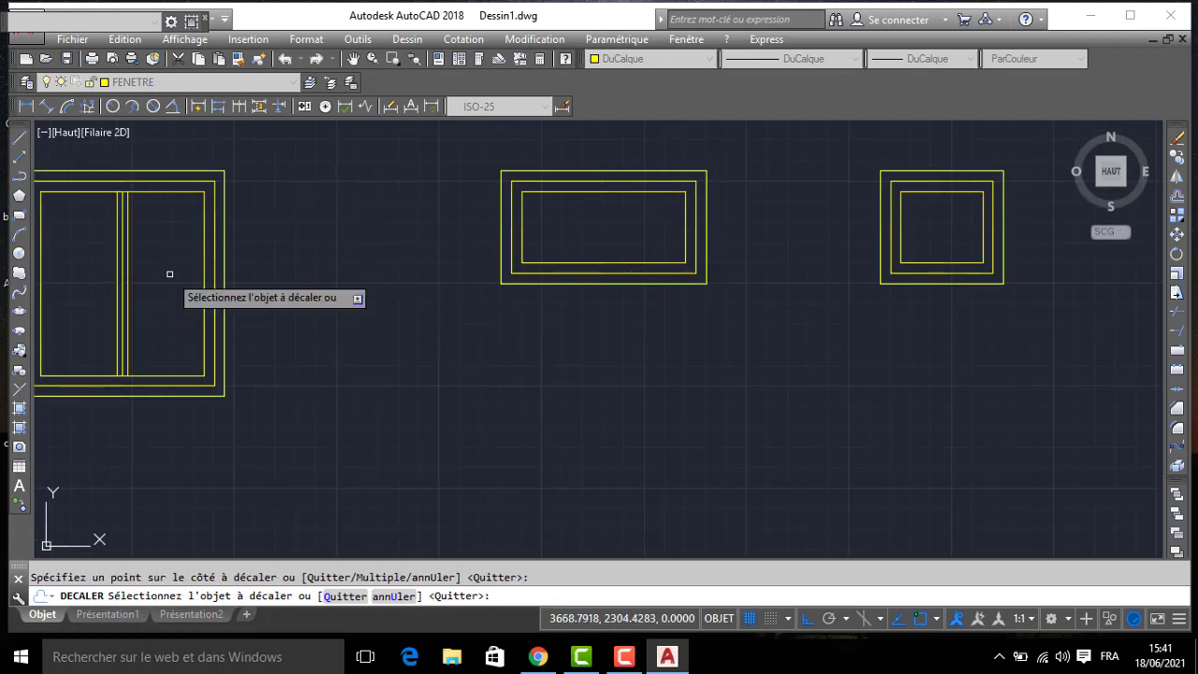
key(Return)
- Draw a vertical centre line inside the large CHAMBRE window between the midpoints of its innermost frame
text(l)
key(Return)
scroll(779, 241, down, 2)
middle_drag(868, 263, 421, 243)
scroll(506, 232, up, 1)
click(679, 181)
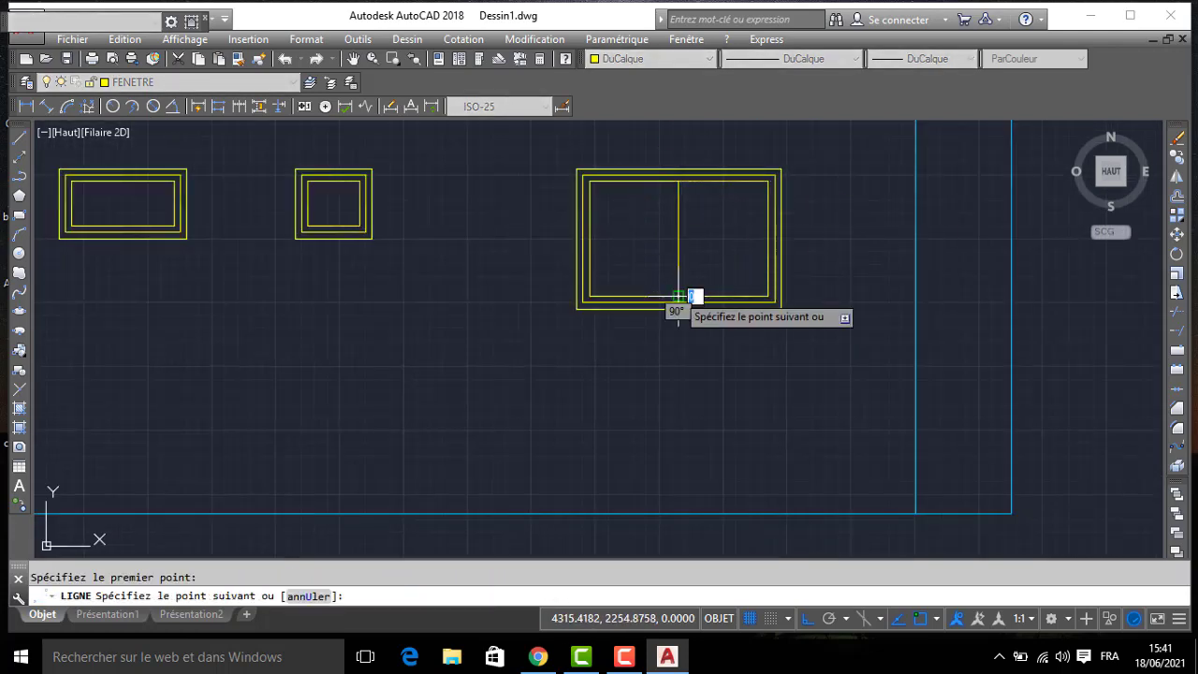
click(679, 297)
key(Return)
- Offset the large CHAMBRE window's centre line by 2.5 to form its middle post
text(DC)
key(Return)
key(Return)
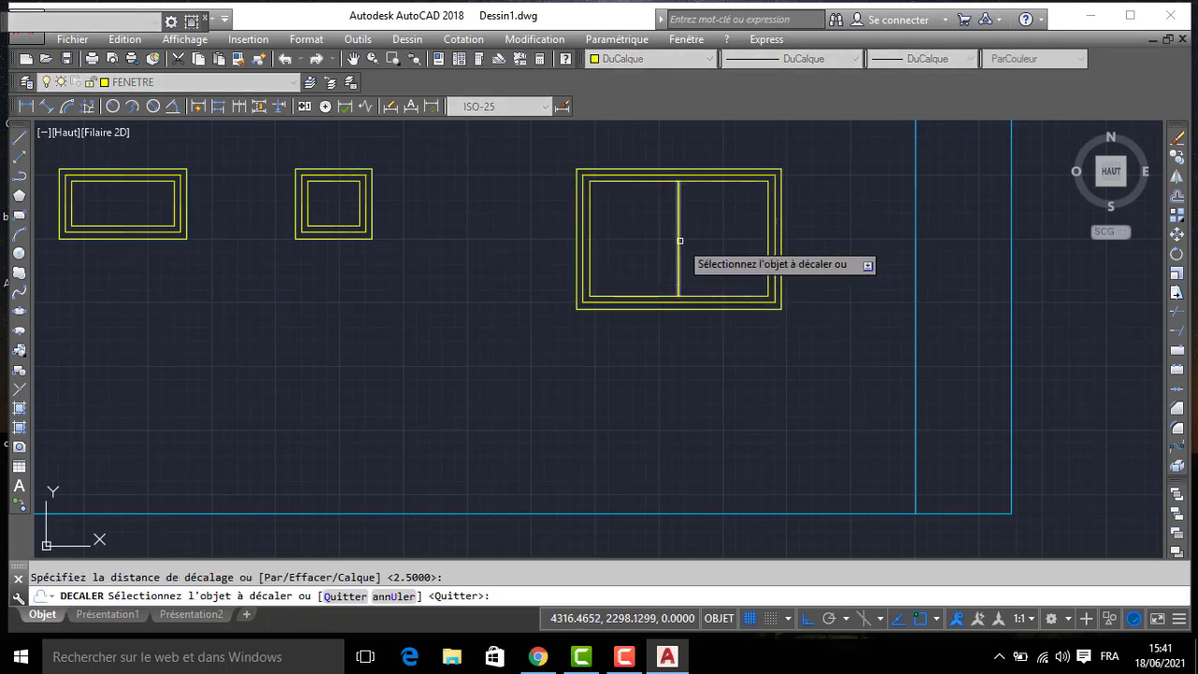
click(680, 240)
click(659, 236)
scroll(661, 245, down, 6)
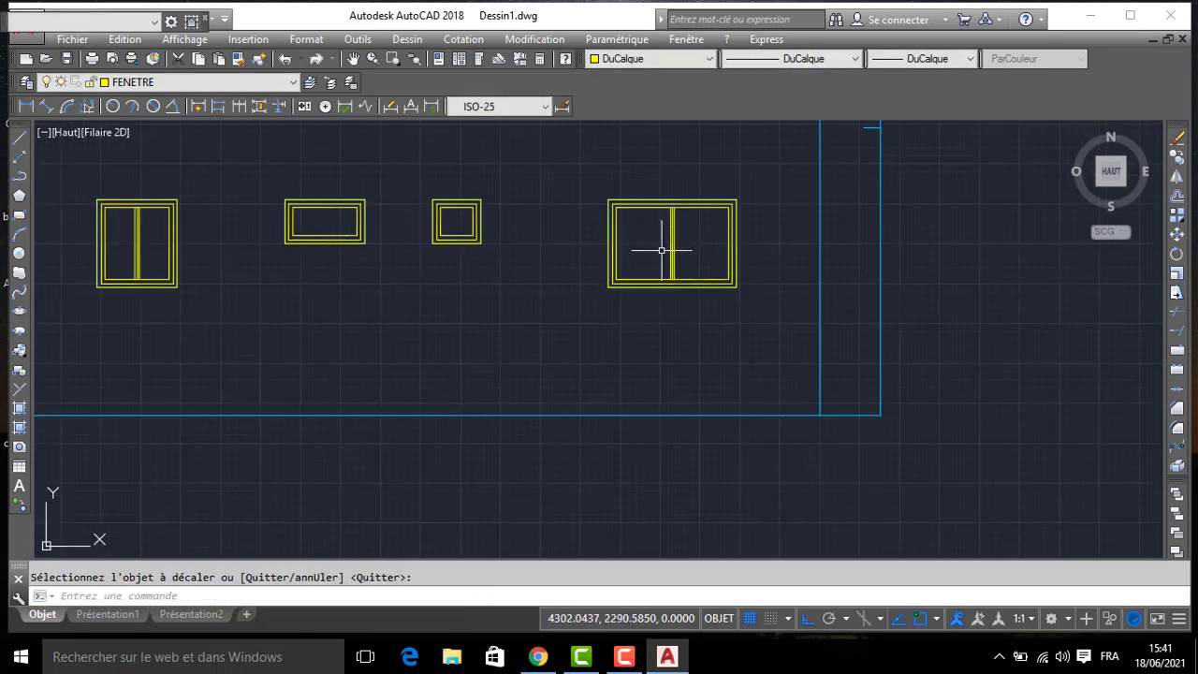
- Mirror the whole rear elevation about its outer vertical edge on the SDB side, erasing the source objects
click(286, 169)
click(685, 334)
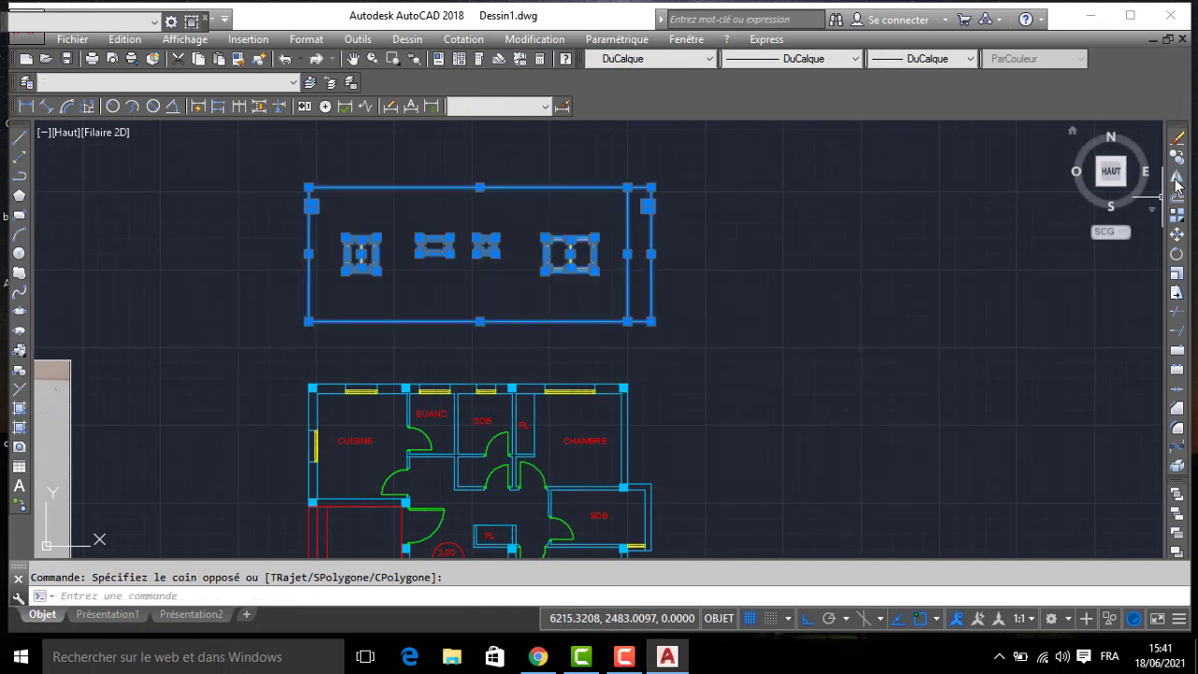
click(1176, 178)
click(652, 319)
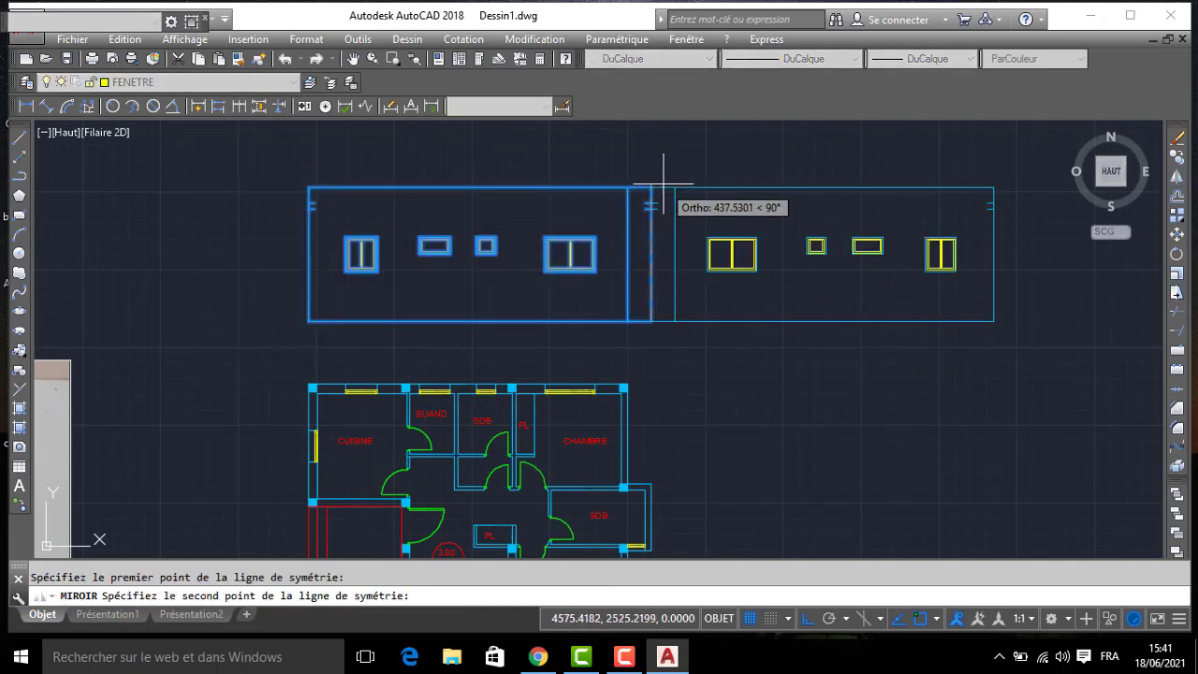
click(652, 188)
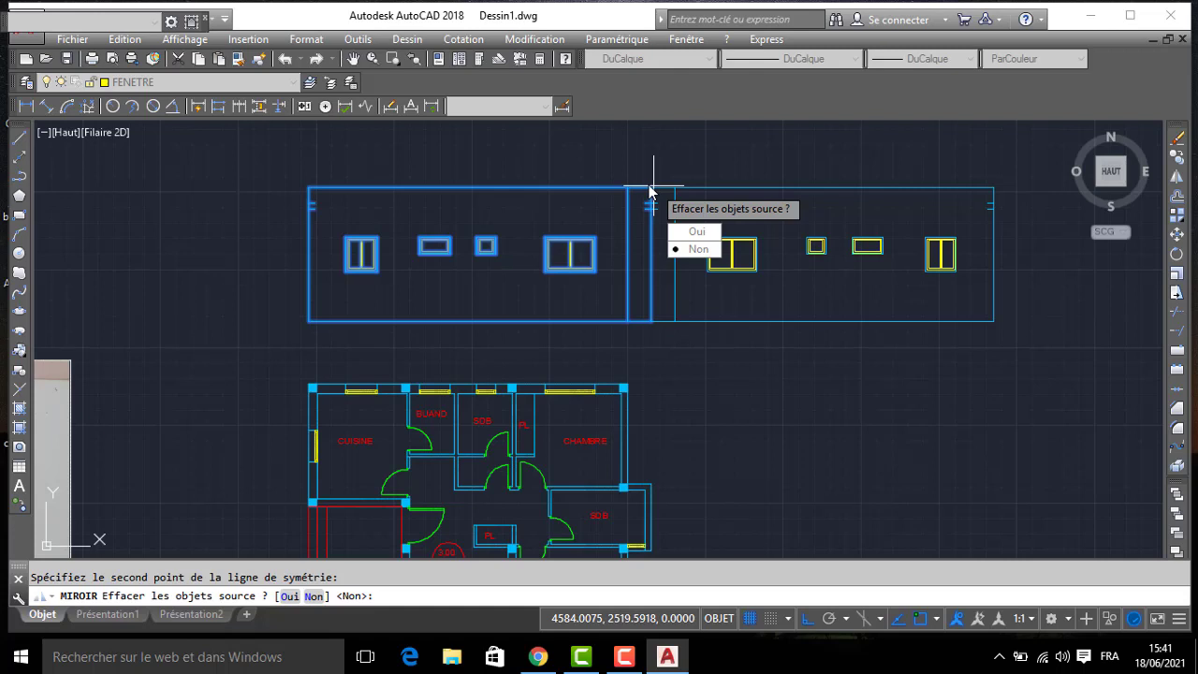
click(701, 237)
- Move the mirrored rear elevation beside the front elevation, aligned on its base line with a gap of about 194
scroll(571, 183, down, 2)
middle_drag(739, 209, 590, 206)
click(696, 277)
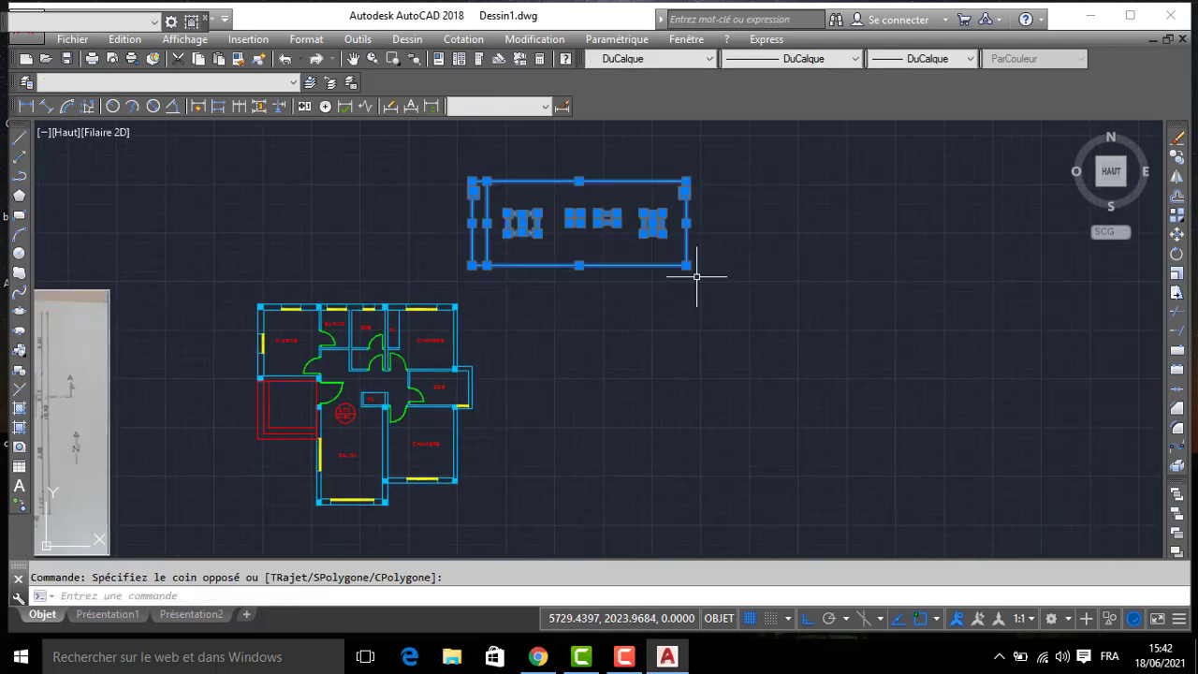
click(473, 267)
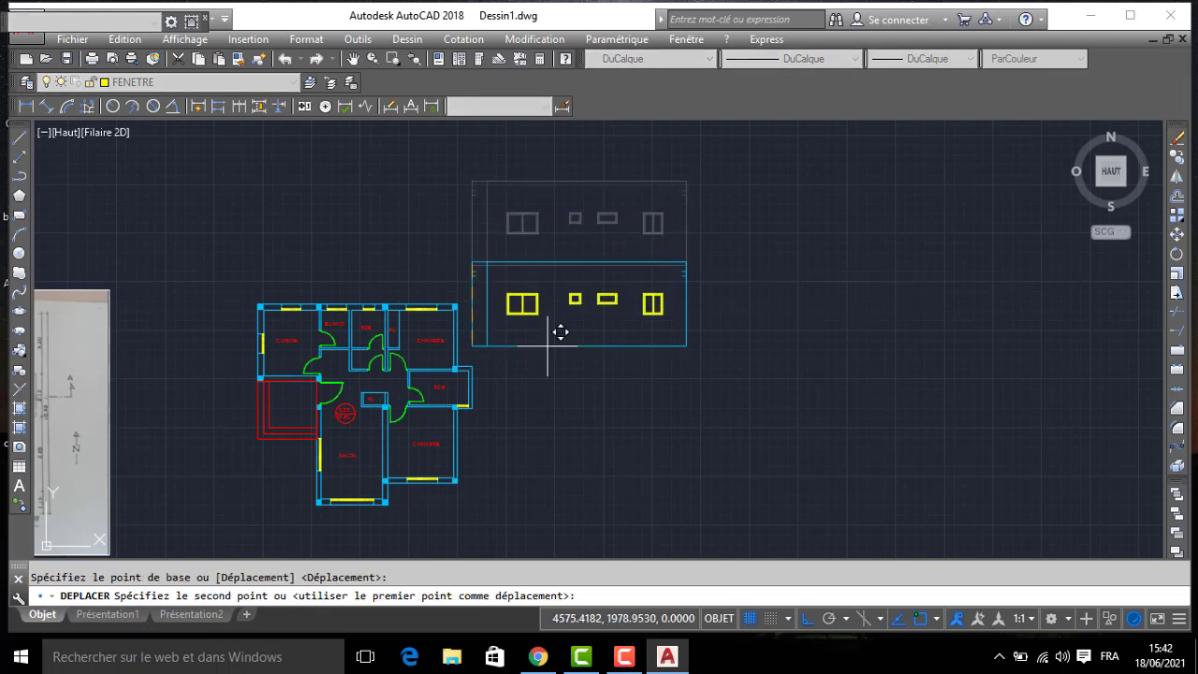
middle_drag(572, 387, 665, 19)
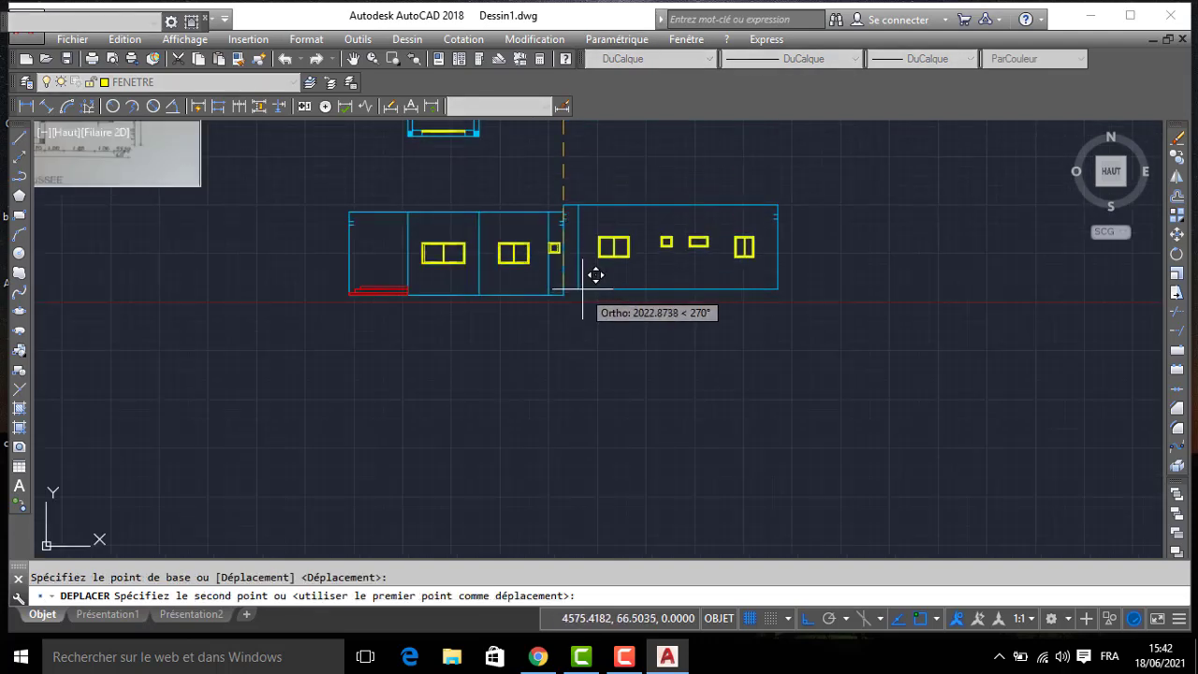
key(F8)
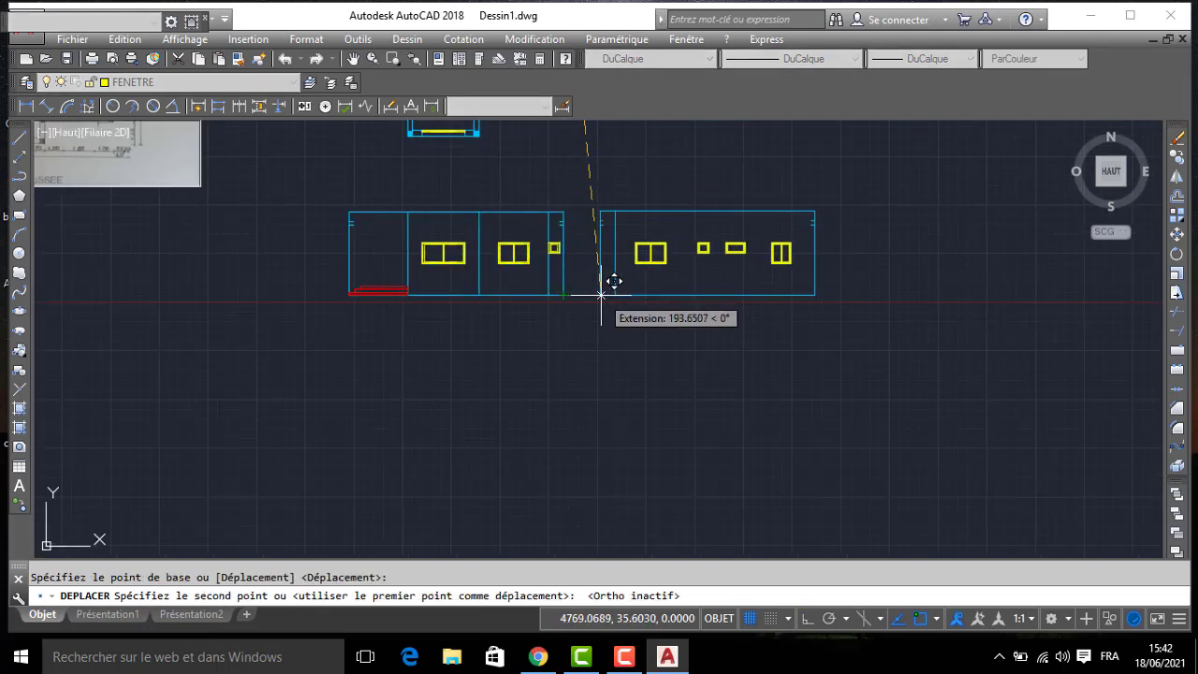
click(600, 295)
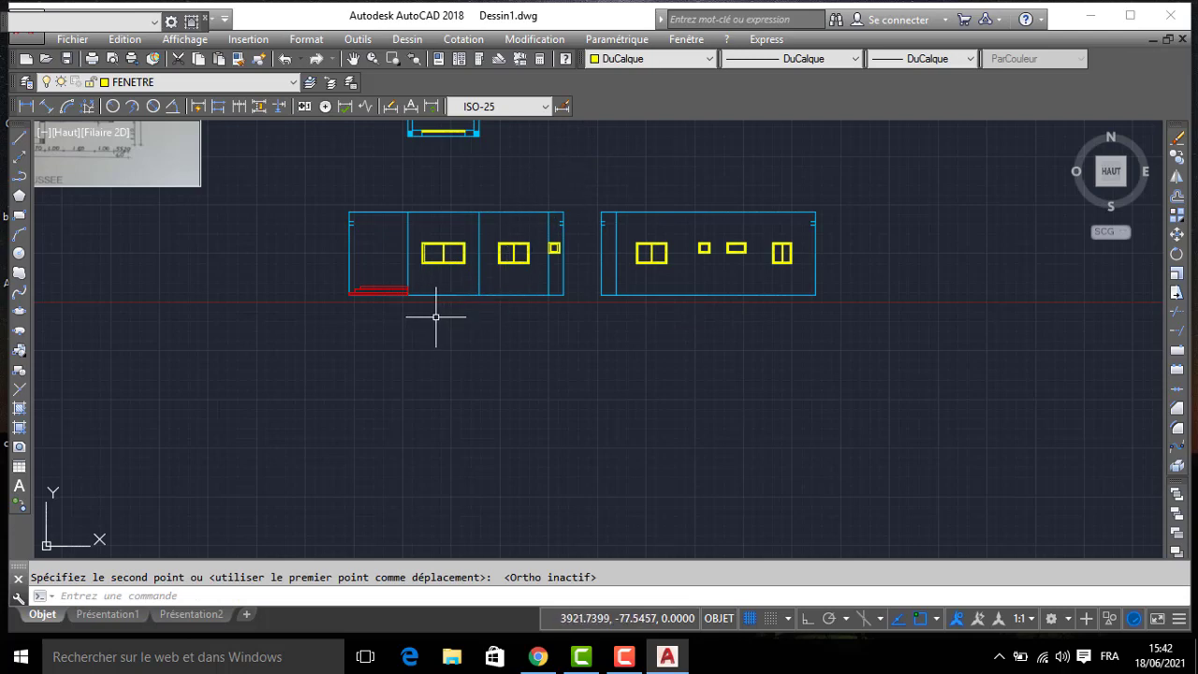
- Move the reference image of the ground floor plan to the left, clearing space beside the drawn plan
middle_drag(459, 312, 548, 354)
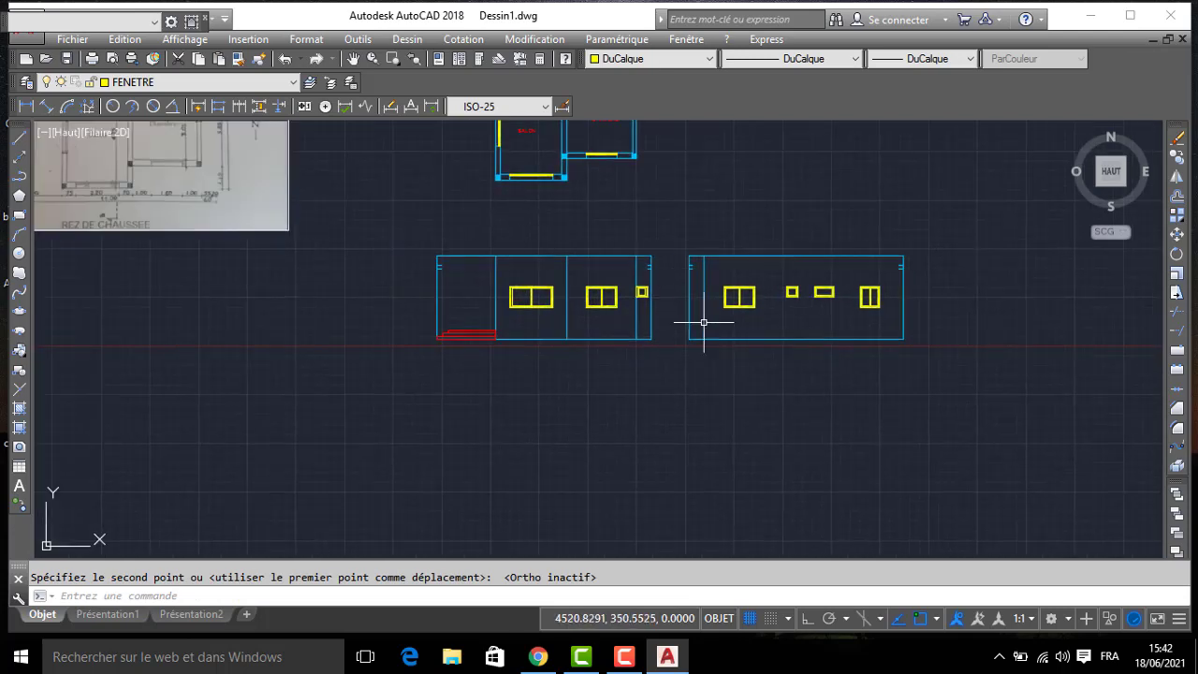
middle_drag(735, 276, 745, 384)
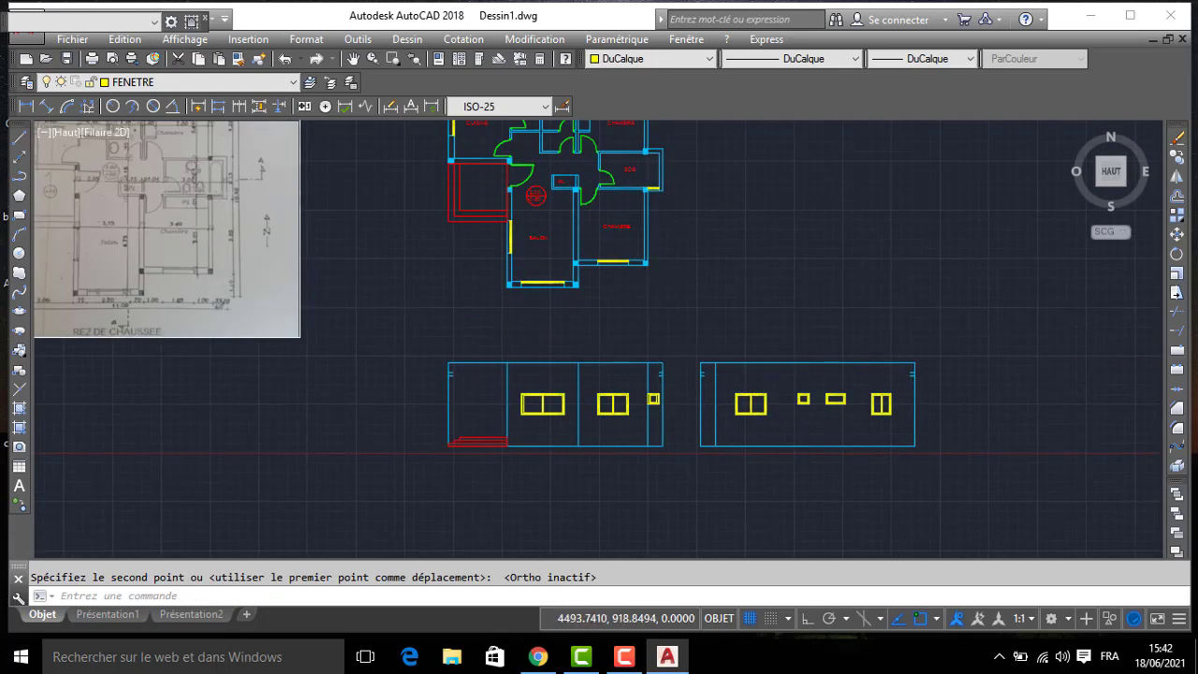
scroll(643, 274, down, 2)
middle_drag(639, 278, 645, 293)
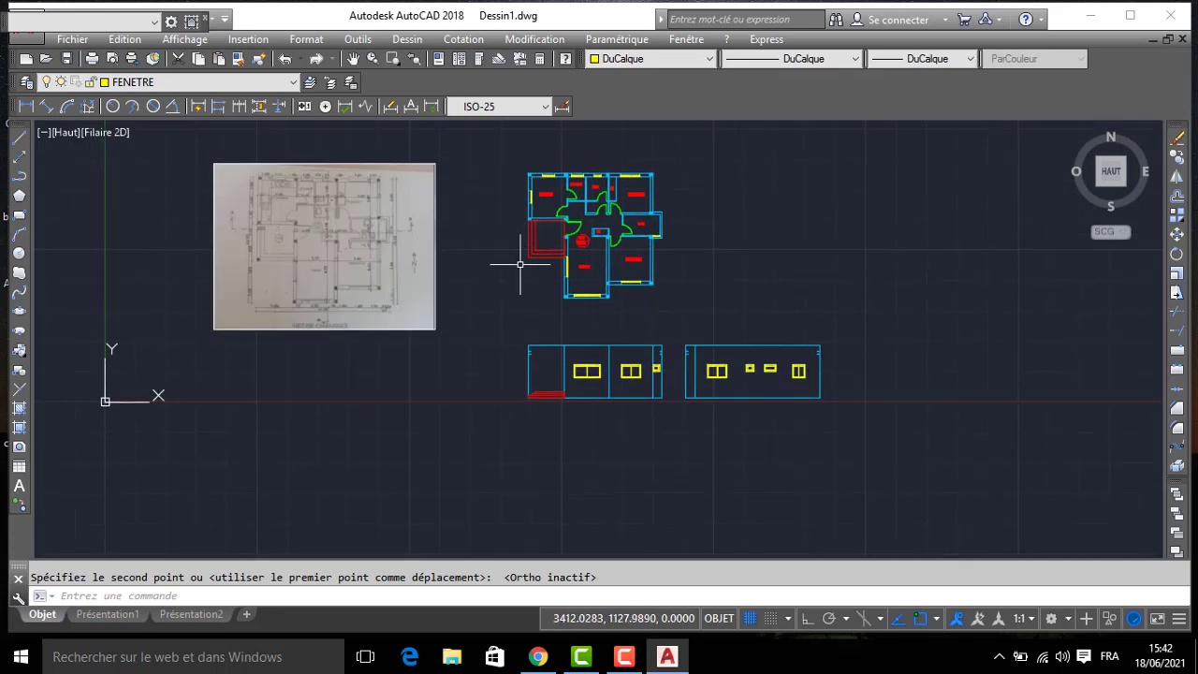
scroll(534, 275, up, 2)
middle_drag(534, 275, 649, 325)
click(506, 314)
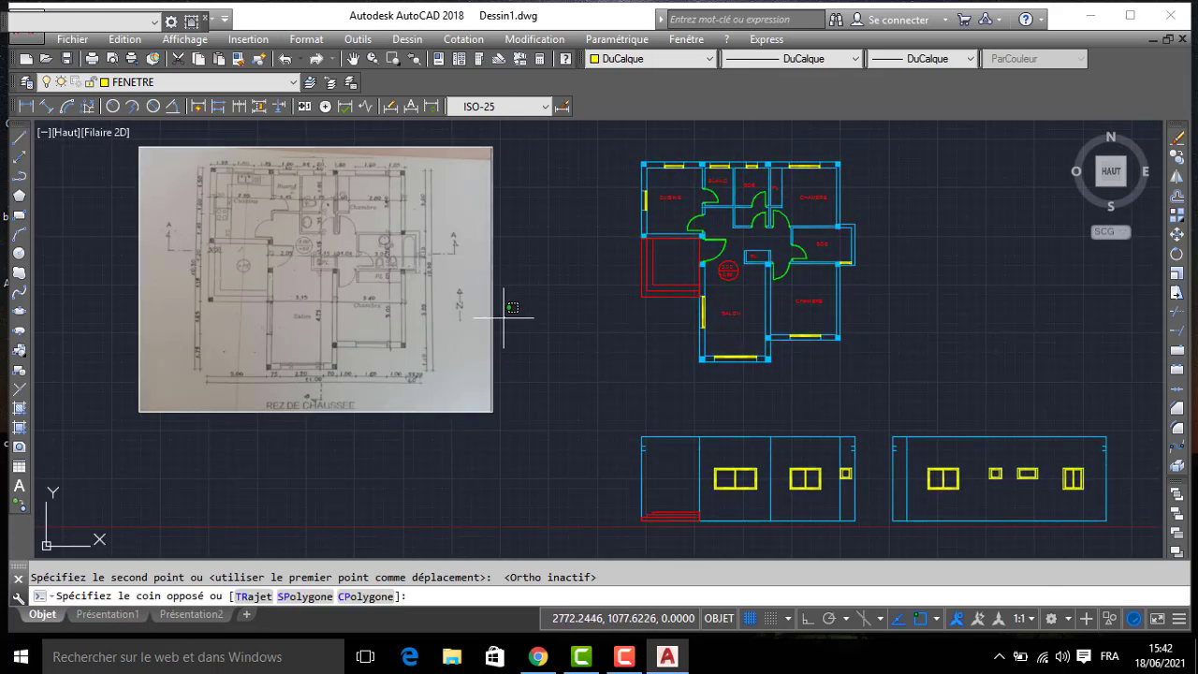
click(429, 344)
drag(400, 294, 310, 292)
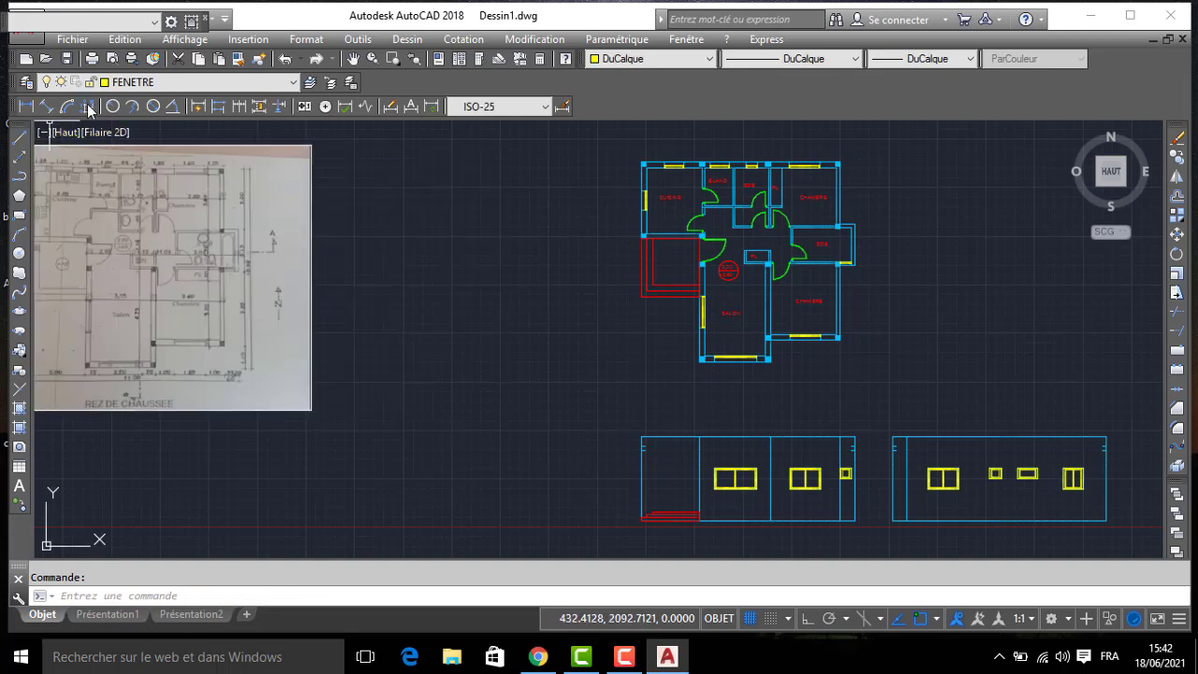
- Make MUR the current layer and draw a projection line about 1049 long leftward from the plan's outer CUISINE corner
click(125, 83)
click(129, 172)
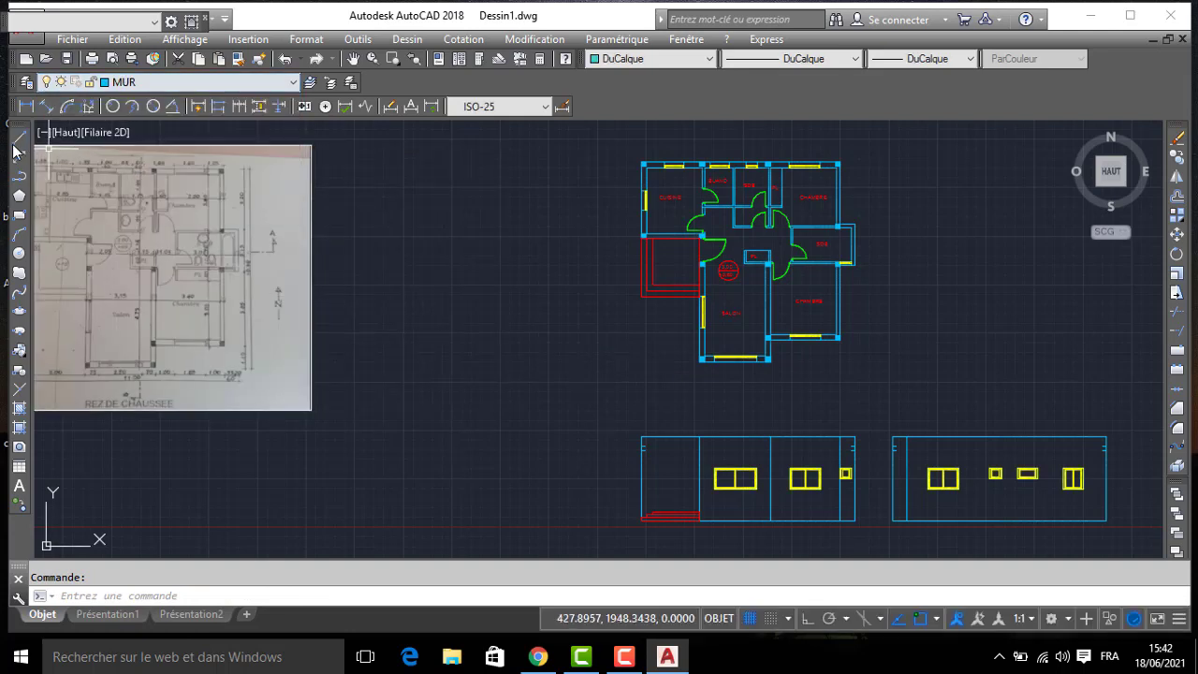
scroll(636, 159, up, 2)
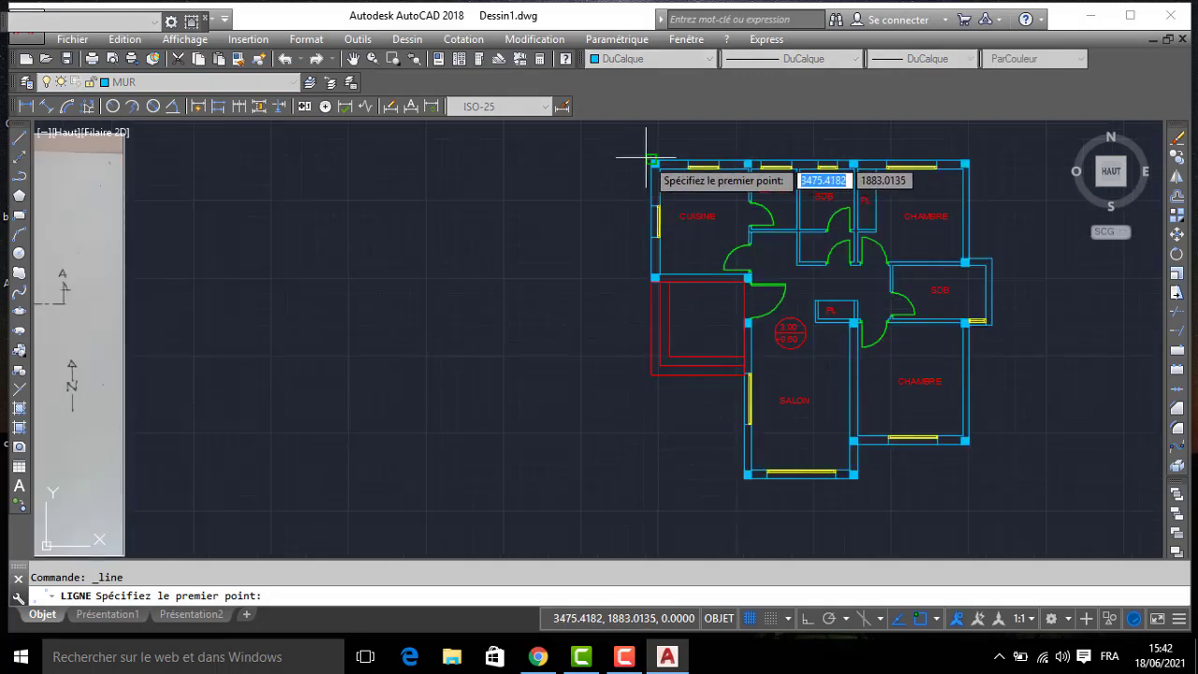
click(647, 159)
click(324, 159)
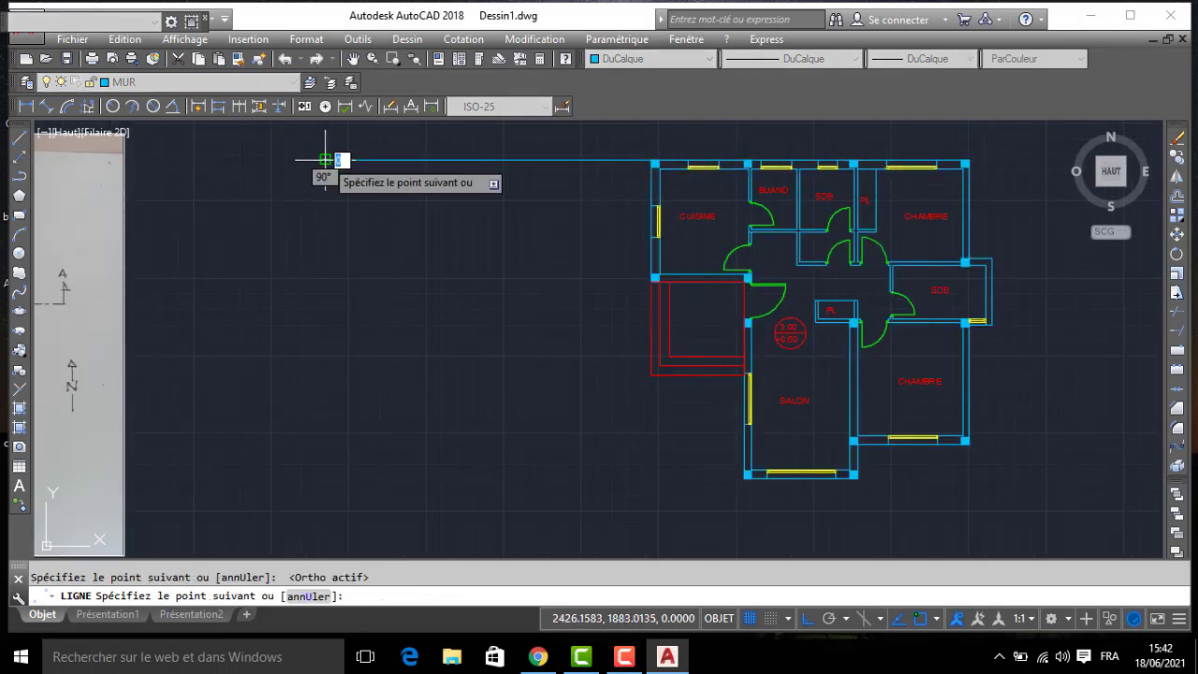
key(Return)
key(Return)
- Draw two projection lines leftward from the upper and lower ends of the CUISINE's outer window
click(653, 205)
click(379, 205)
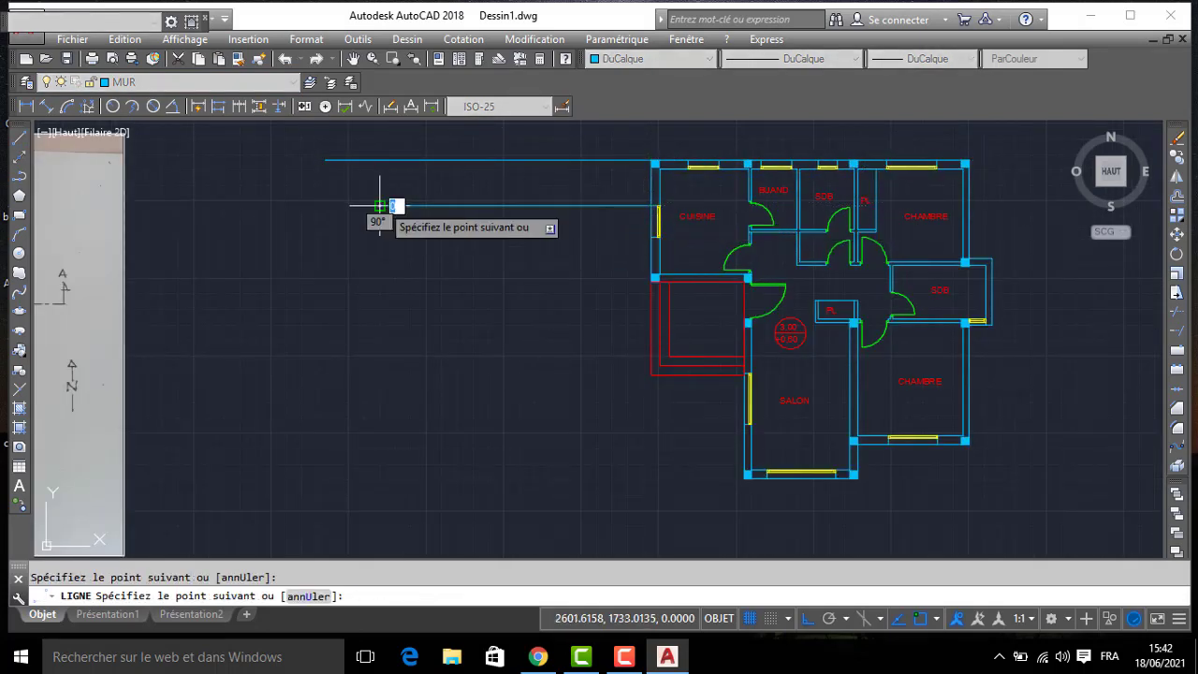
key(Return)
key(Return)
click(651, 236)
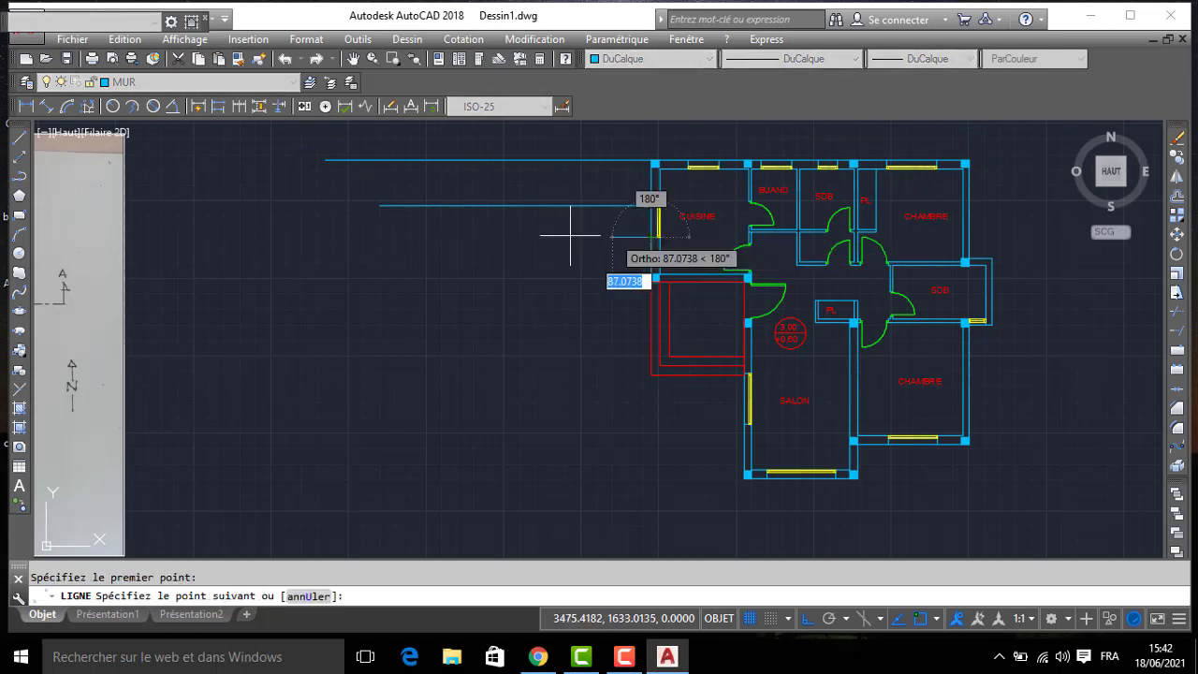
click(335, 237)
key(Return)
key(Return)
- Draw projection lines leftward from the CUISINE's lower outer corner and from the SALON wall's upper outer corner at the entrance
click(652, 278)
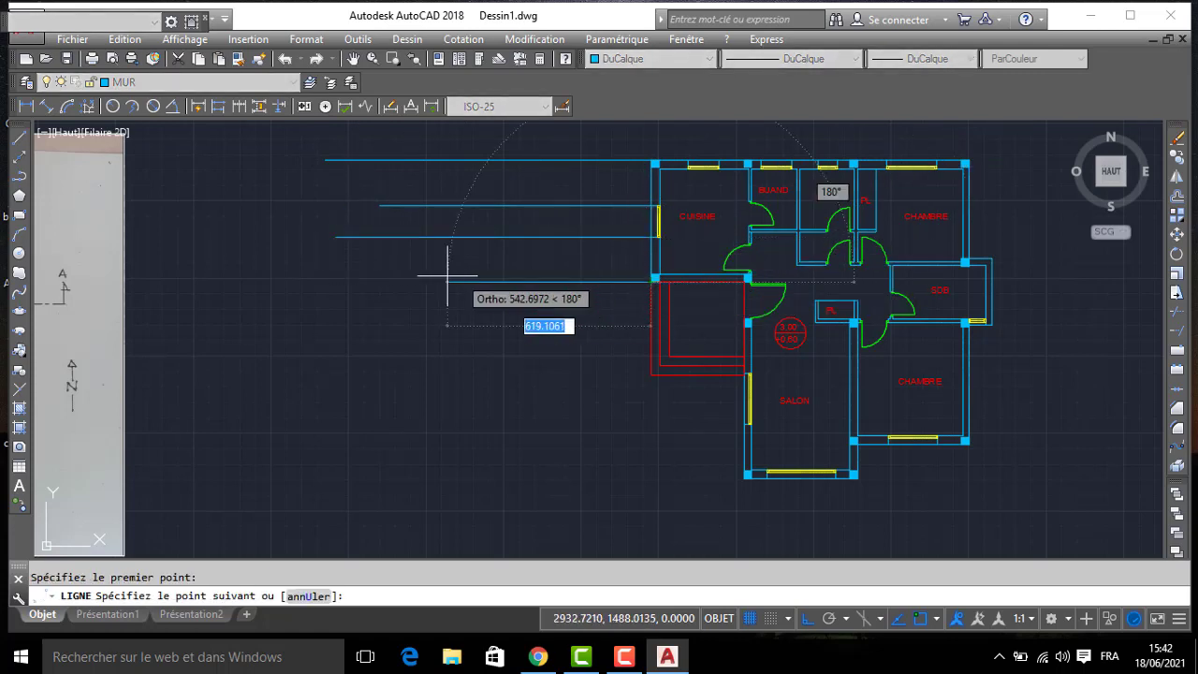
click(307, 281)
key(Return)
key(Return)
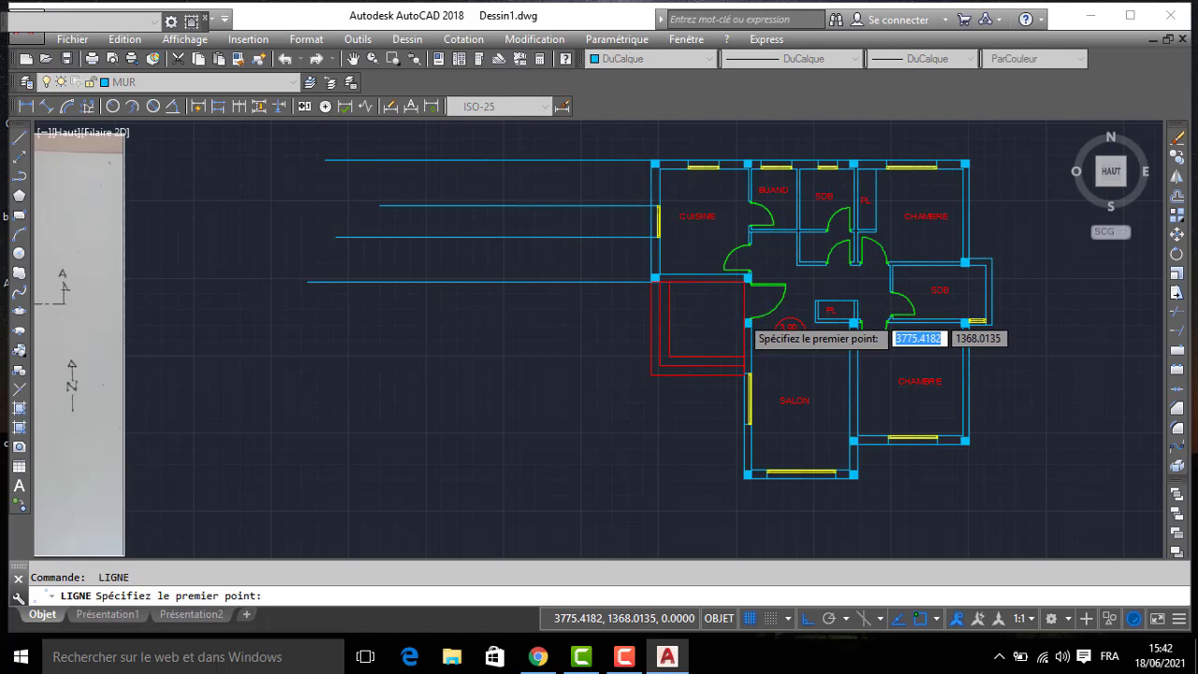
scroll(747, 323, up, 4)
click(752, 328)
middle_drag(198, 314, 892, 206)
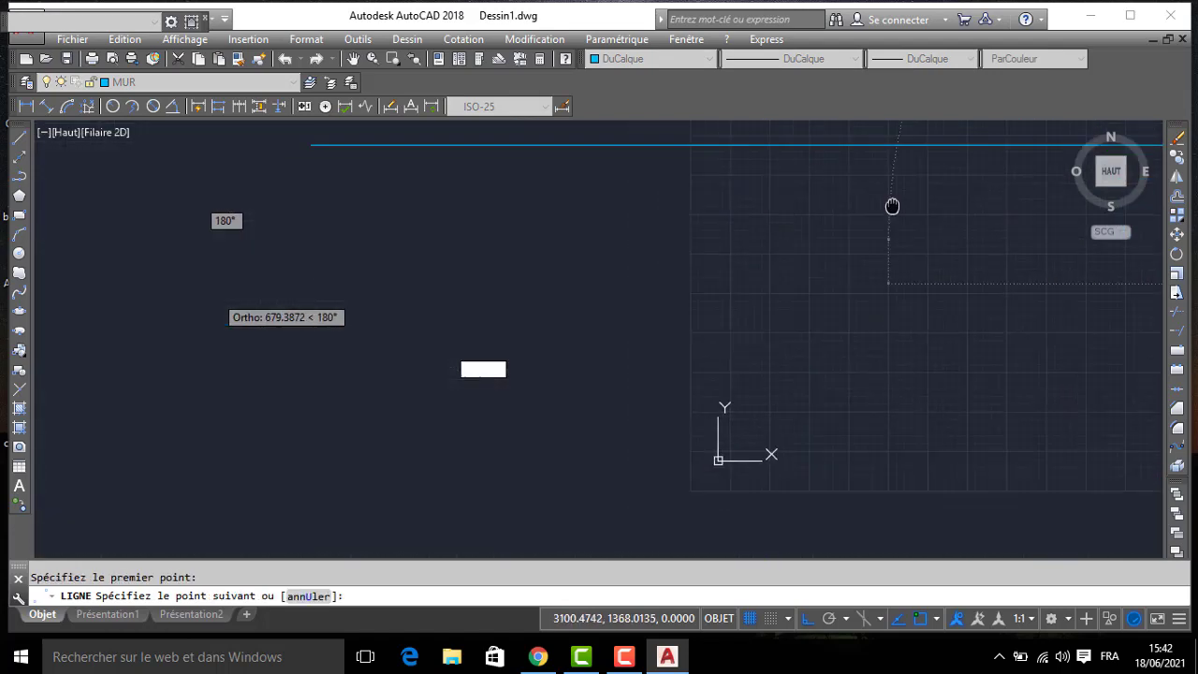
scroll(829, 211, down, 4)
key(Return)
key(Return)
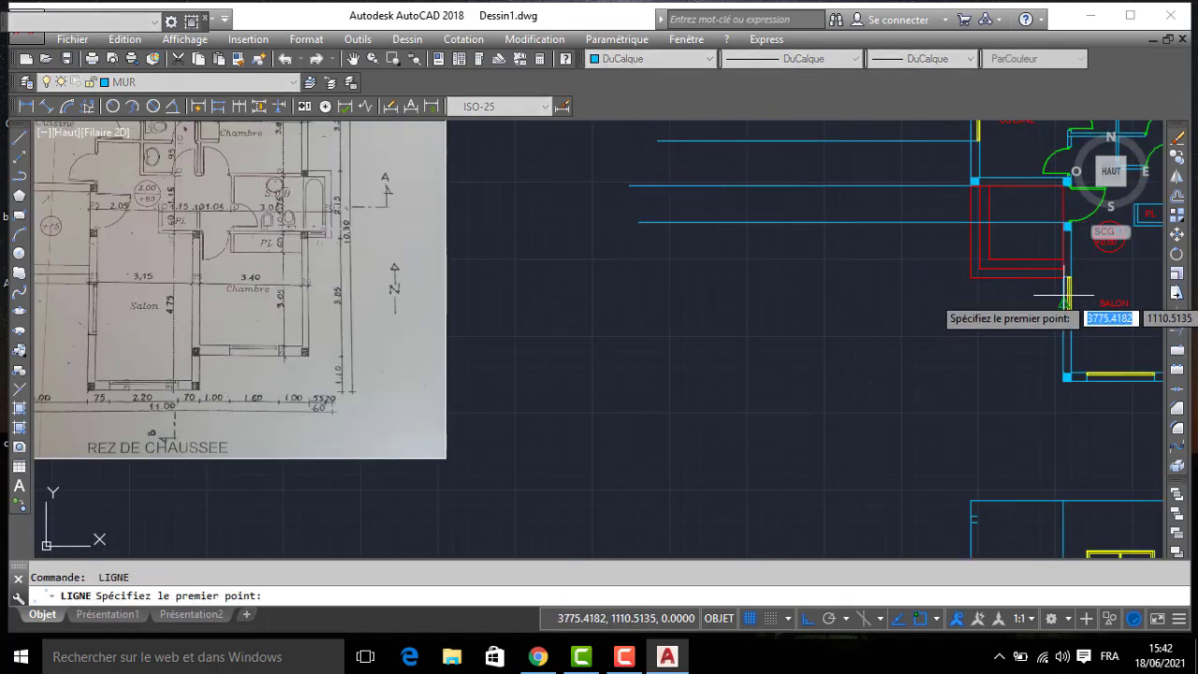
- Draw two projection lines leftward from the upper and lower ends of the SALON's side window
scroll(1064, 299, up, 5)
click(1048, 219)
scroll(655, 238, down, 5)
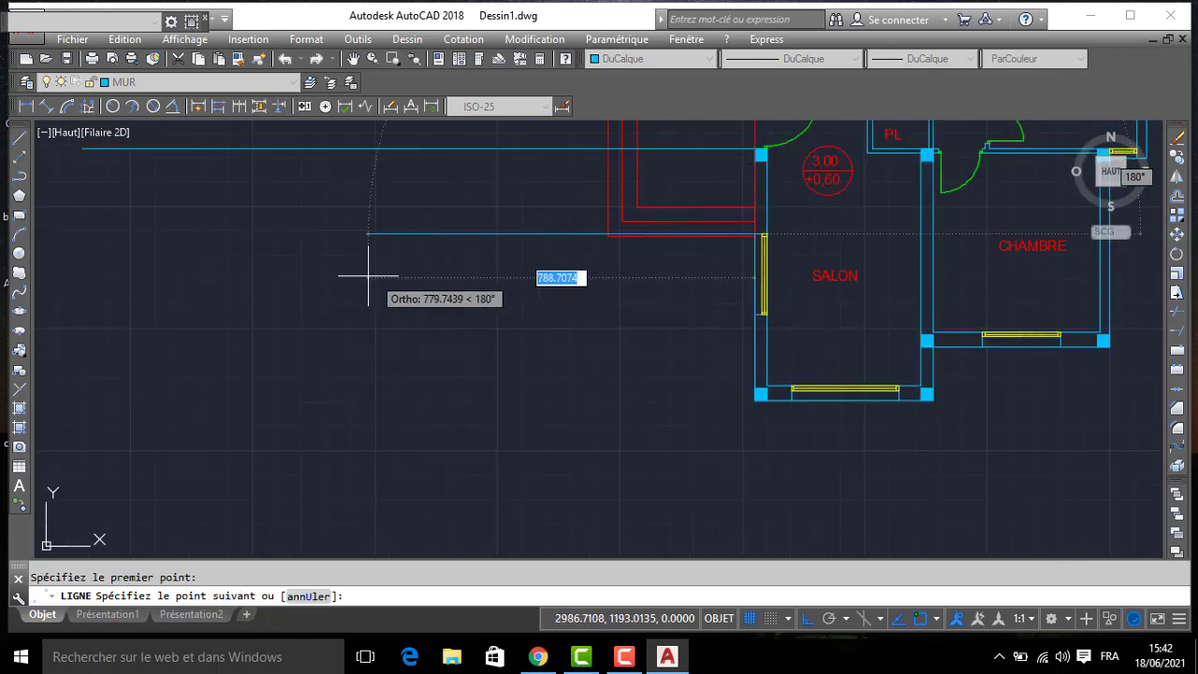
click(108, 245)
key(Return)
key(Return)
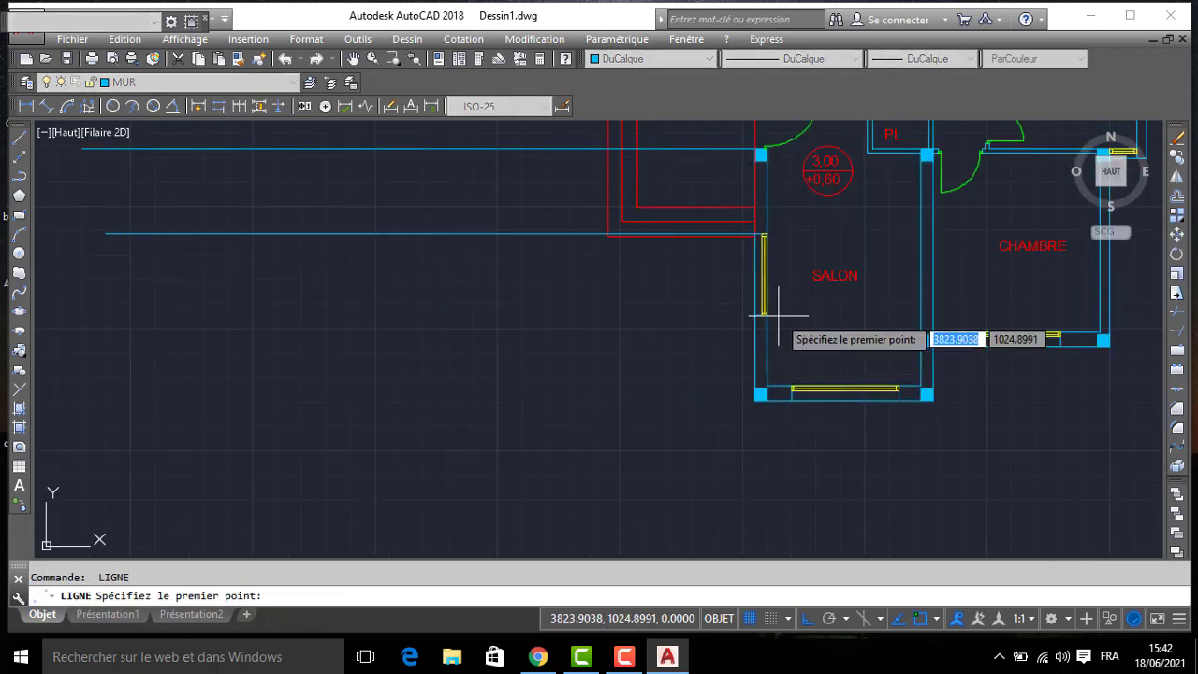
click(760, 314)
click(99, 331)
key(Return)
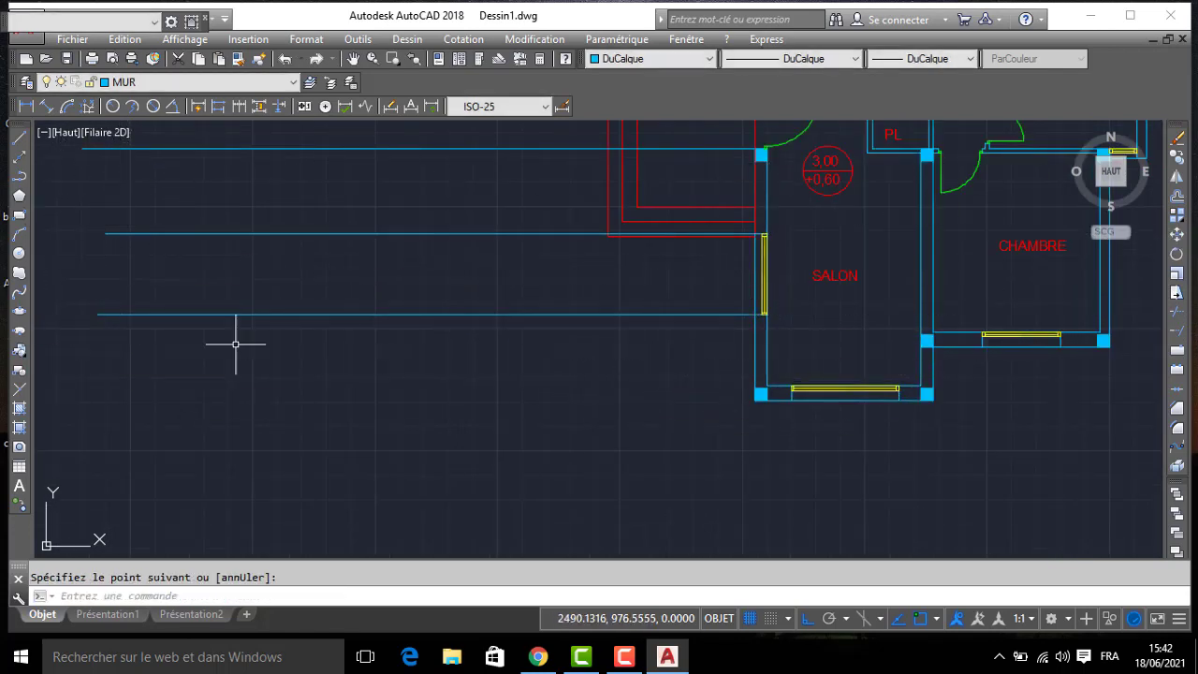
- Draw a projection line leftward from the SALON's lower outer corner and a vertical line crossing all the projection lines
key(Return)
click(749, 402)
scroll(455, 406, down, 4)
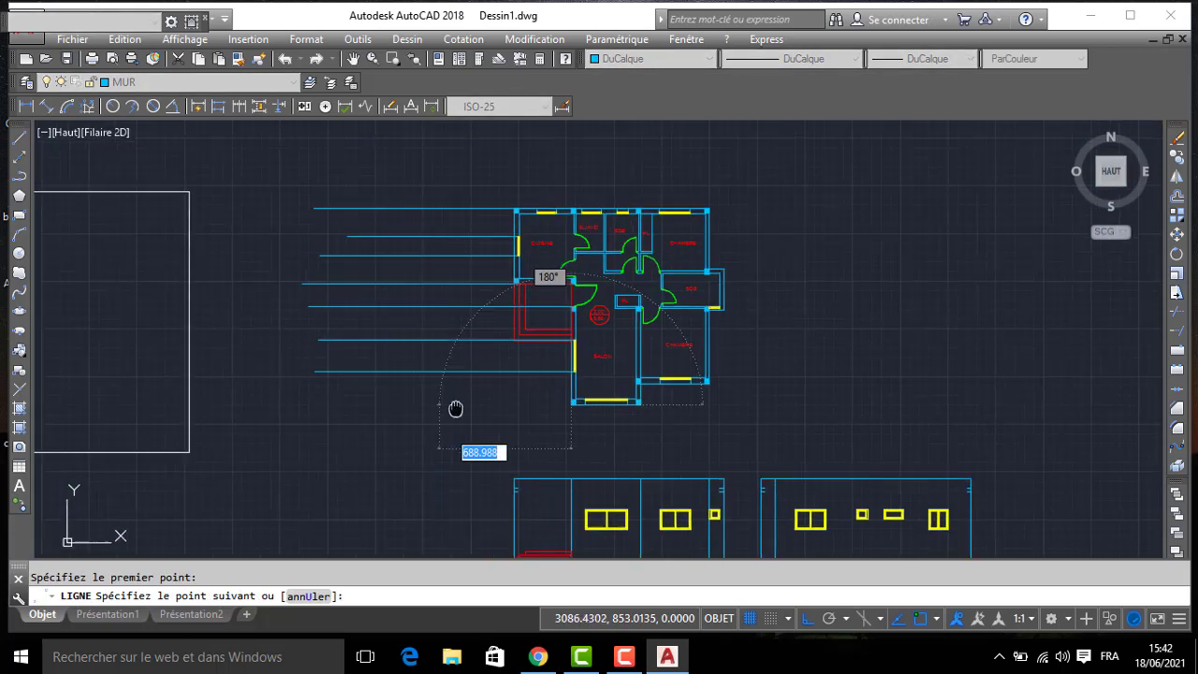
key(Return)
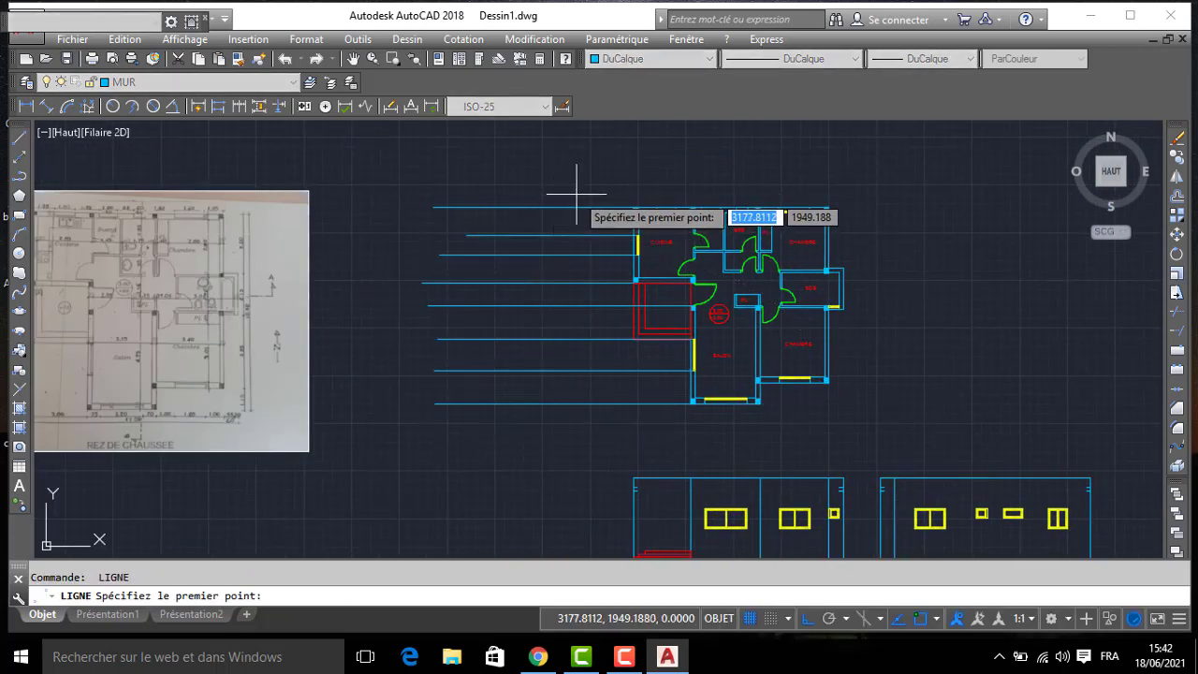
click(587, 188)
- Offset the vertical line 50 to the left
text(dc)
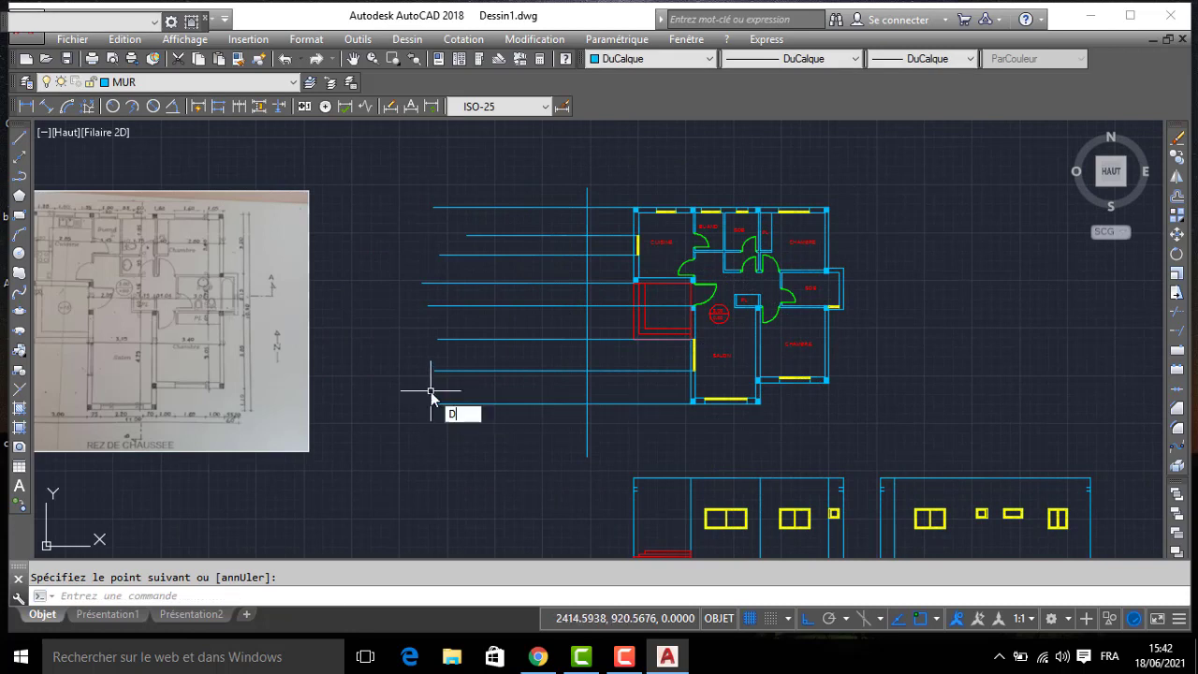
key(Return)
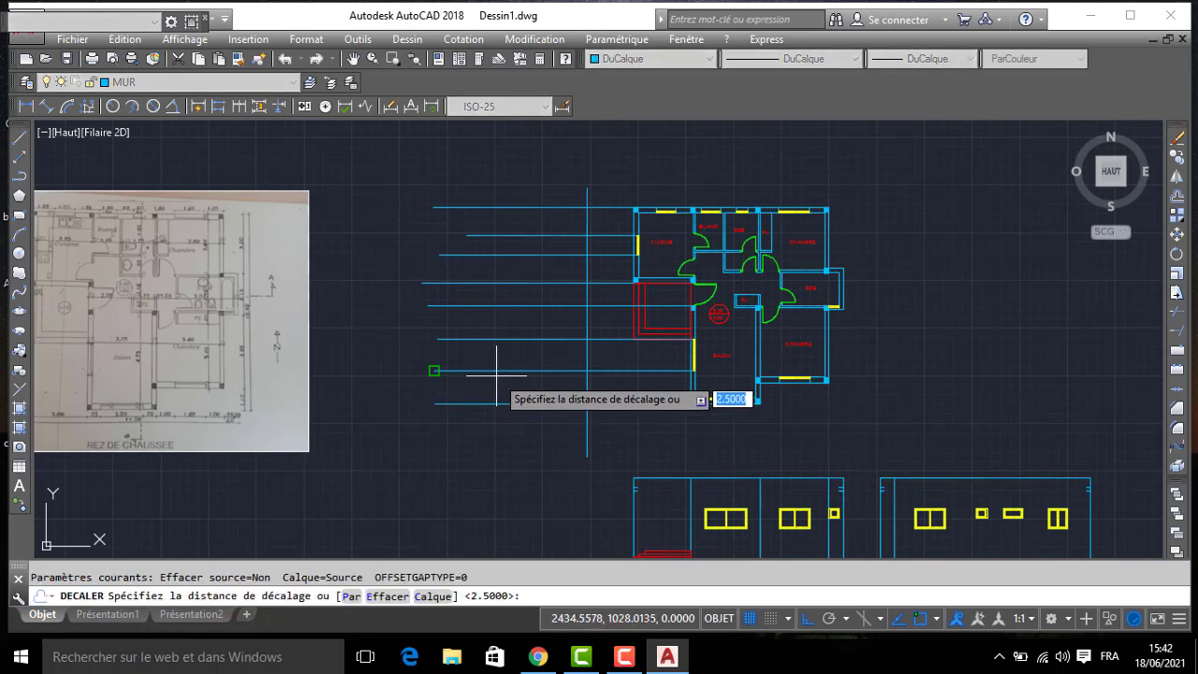
text(50)
key(Return)
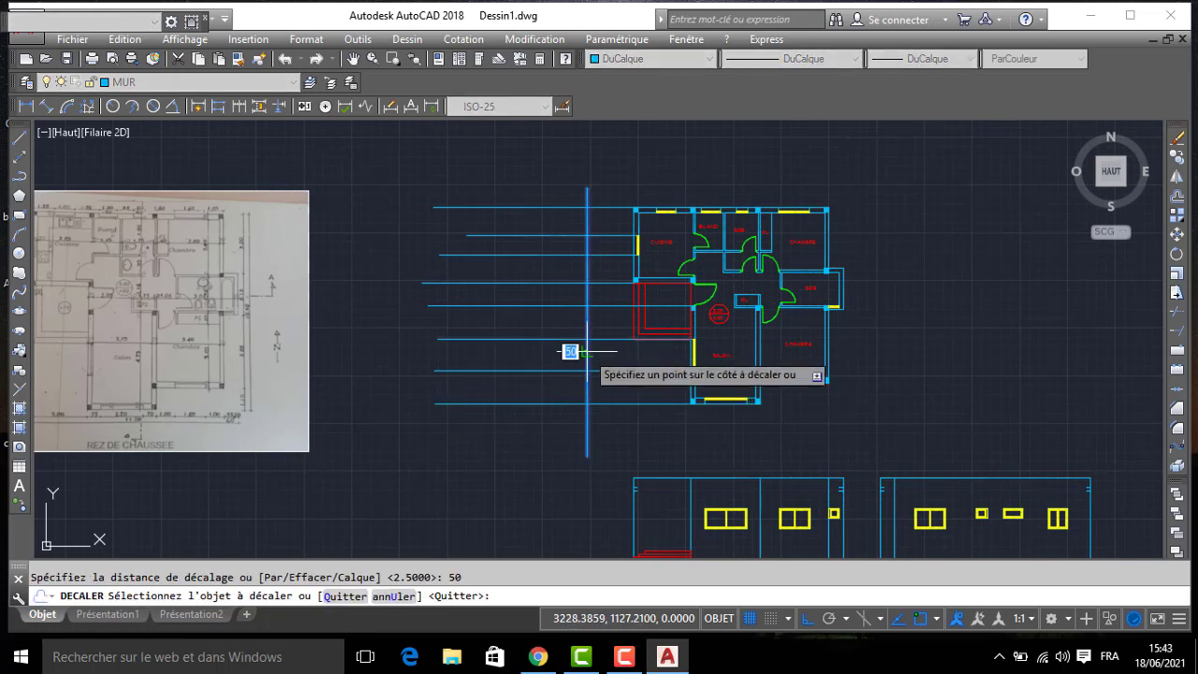
click(552, 356)
key(Return)
key(Return)
- Offset the leftmost vertical line 20 to the left
text(20)
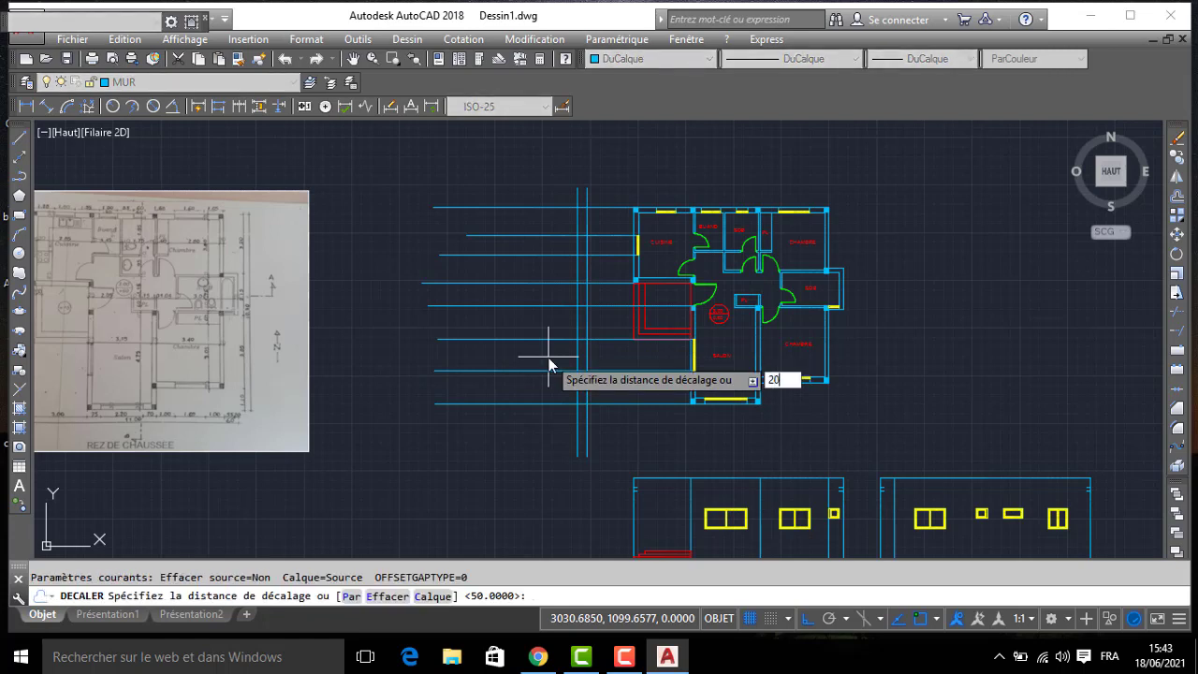
key(Return)
click(573, 353)
click(554, 354)
key(Return)
key(Return)
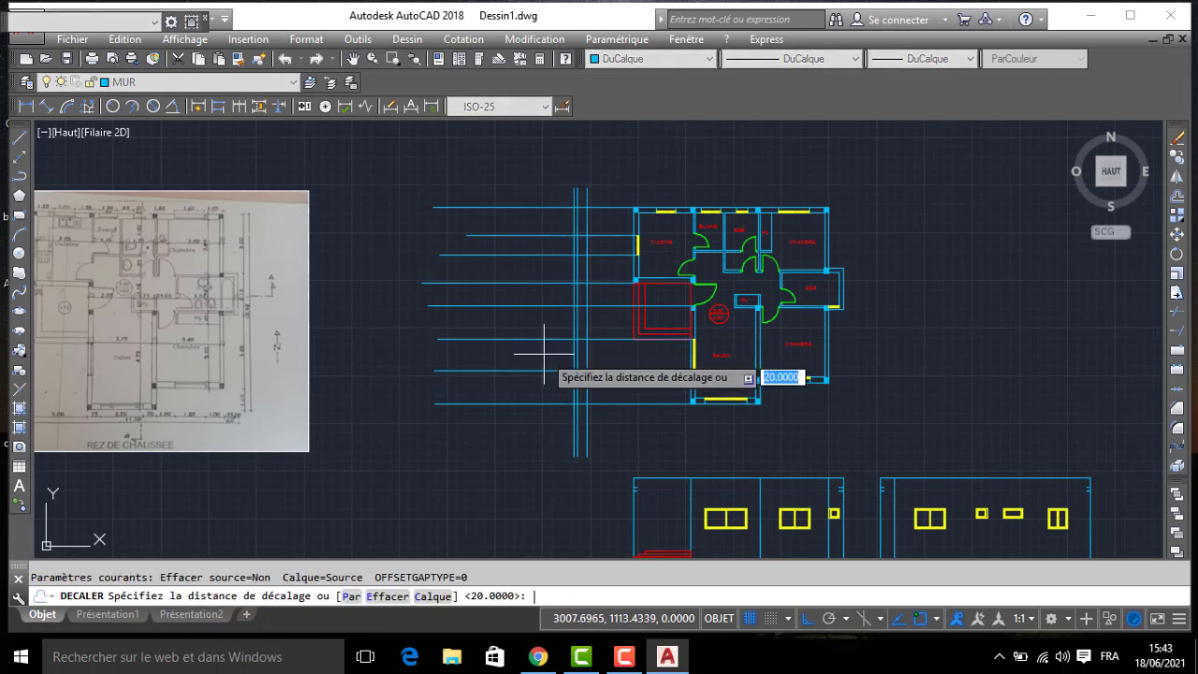
- Offset the leftmost vertical line 300 to the left to set the wall height
text(300)
key(Return)
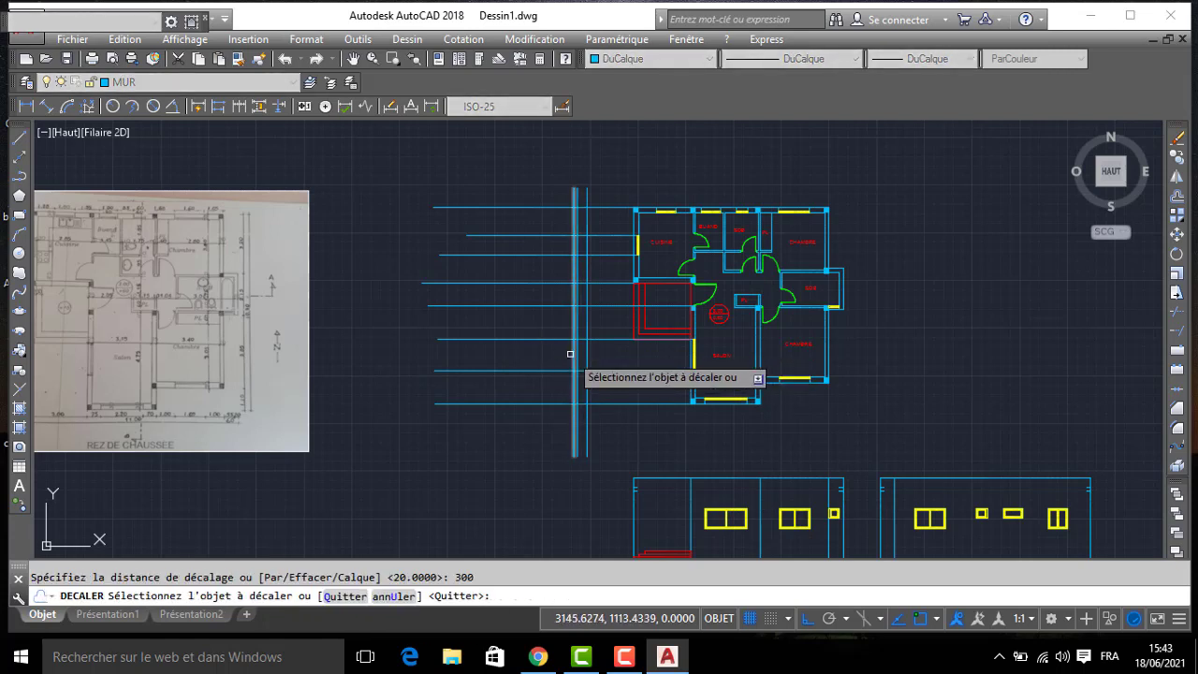
click(572, 354)
click(524, 355)
key(Return)
- Offset the leftmost vertical line 60 to the left to set the base height
key(Return)
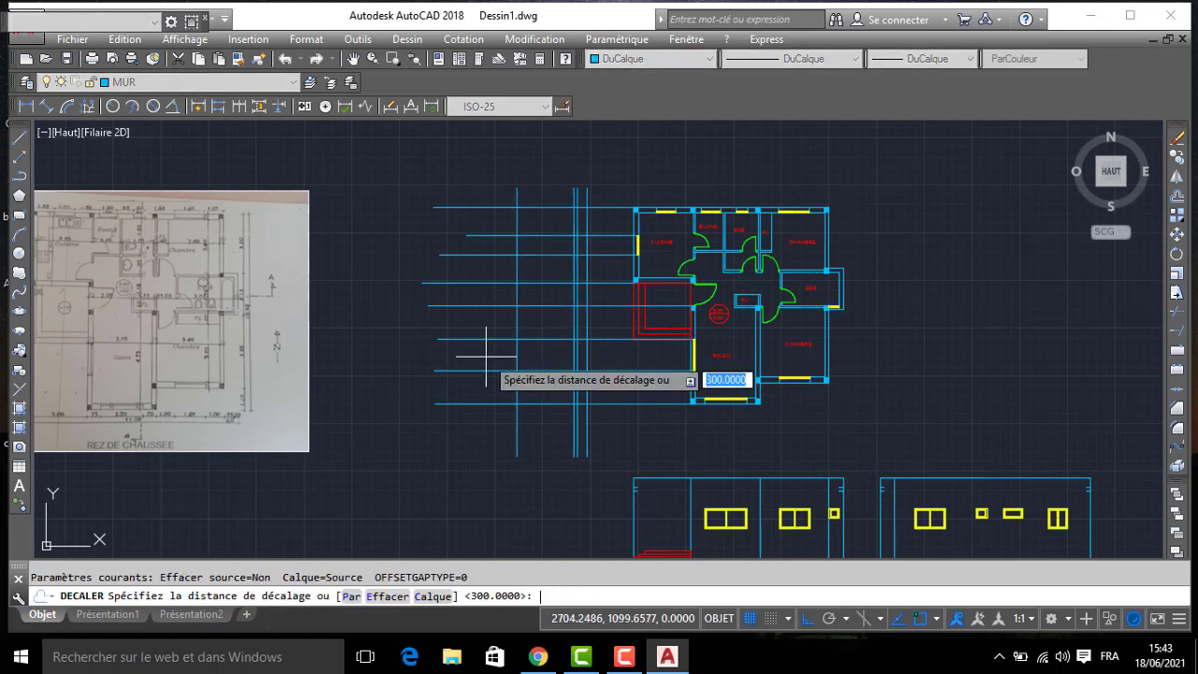
text(60)
key(Return)
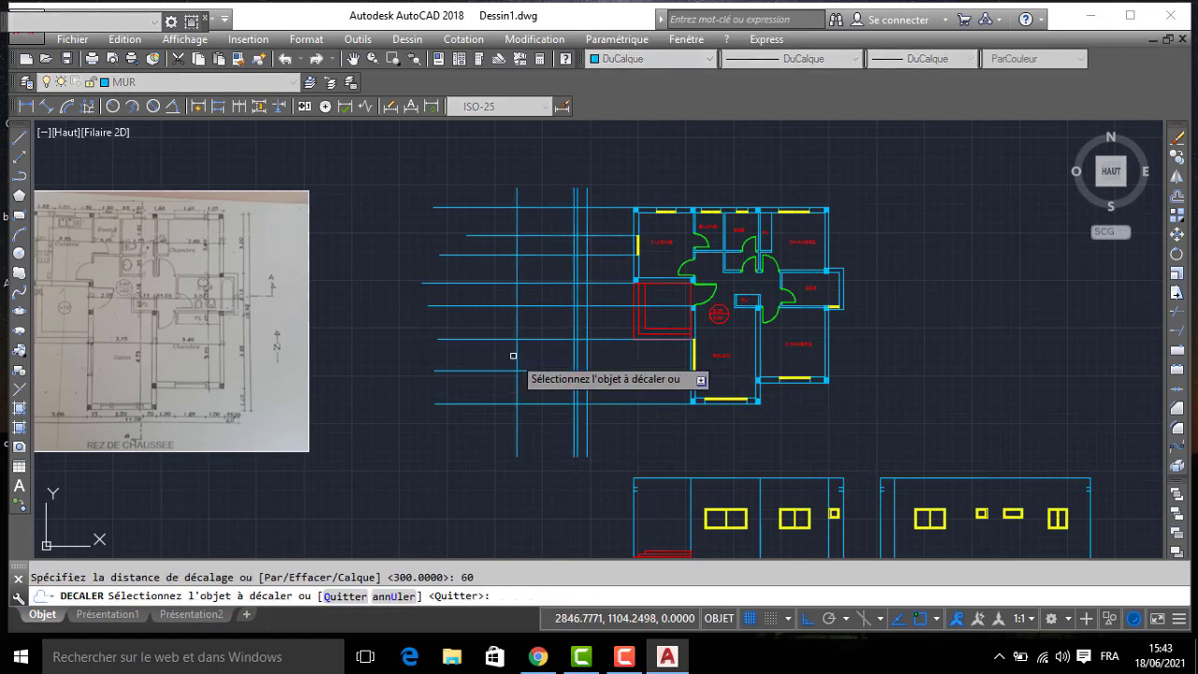
click(514, 356)
click(482, 354)
key(Return)
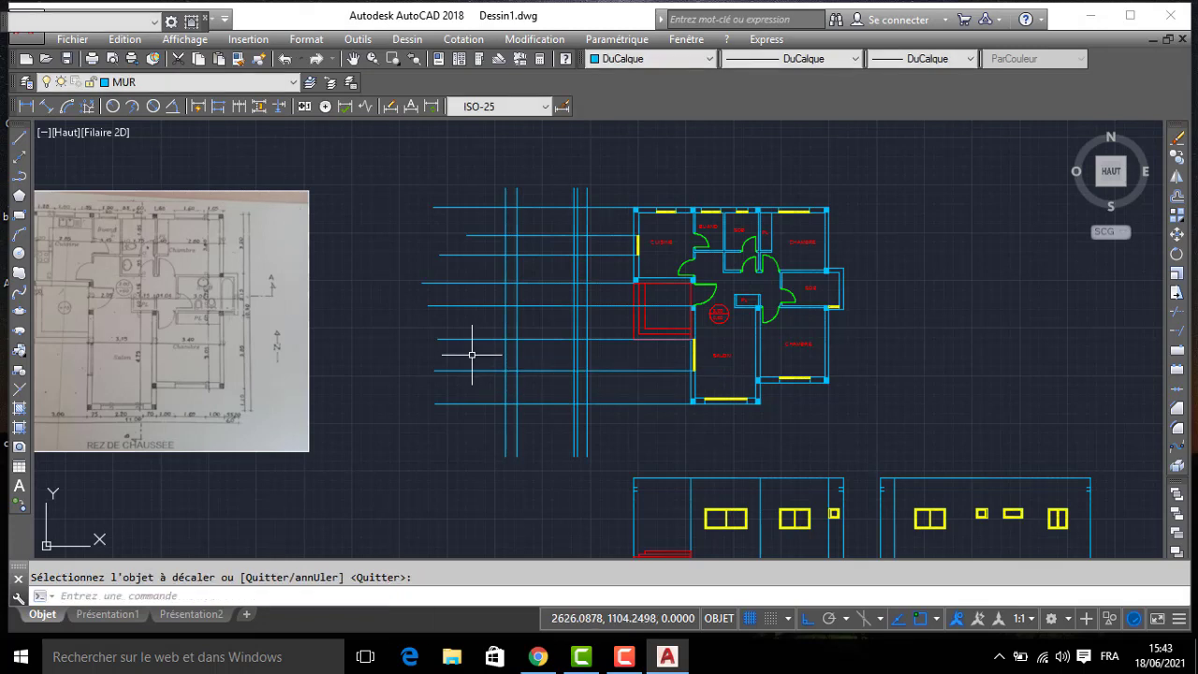
- Trim all the projection lines on both sides, using the two outermost vertical lines as cutting edges
text(aj)
key(Return)
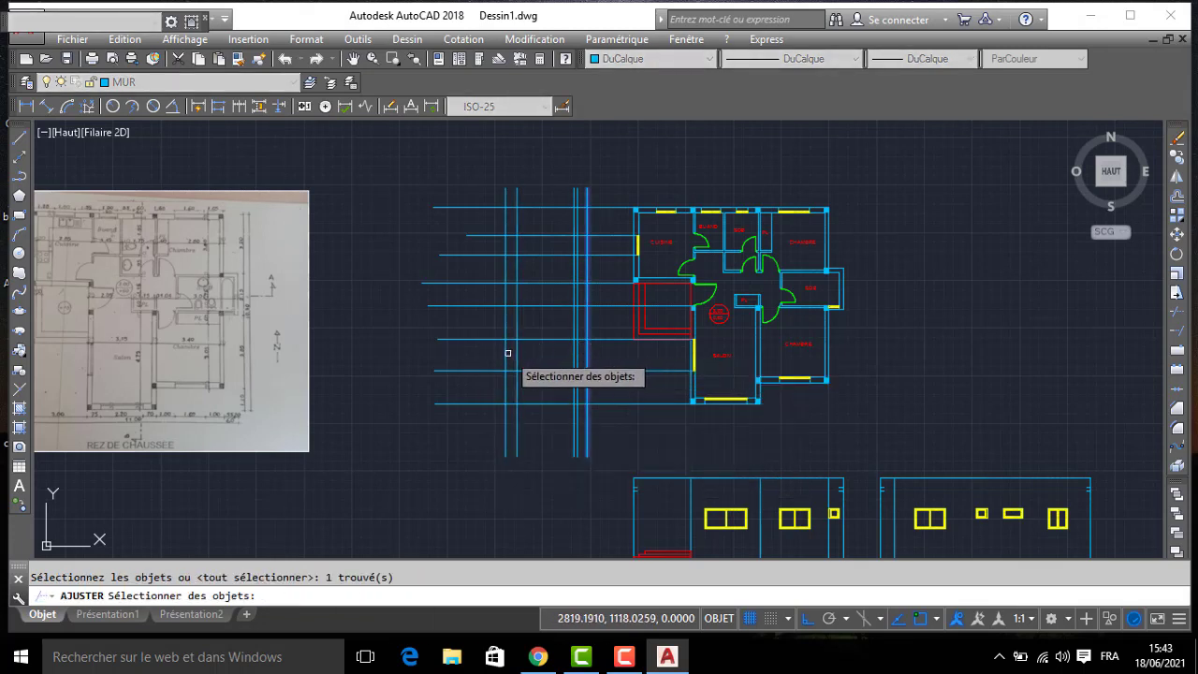
key(Return)
click(610, 193)
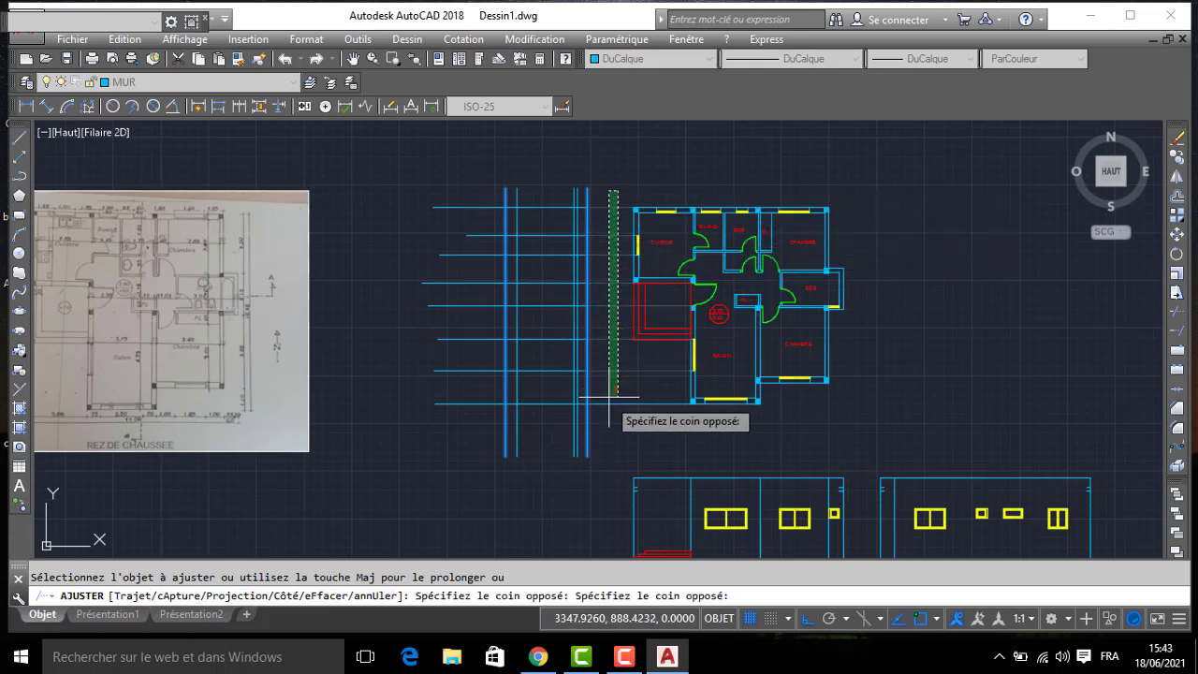
click(607, 419)
click(464, 166)
click(393, 473)
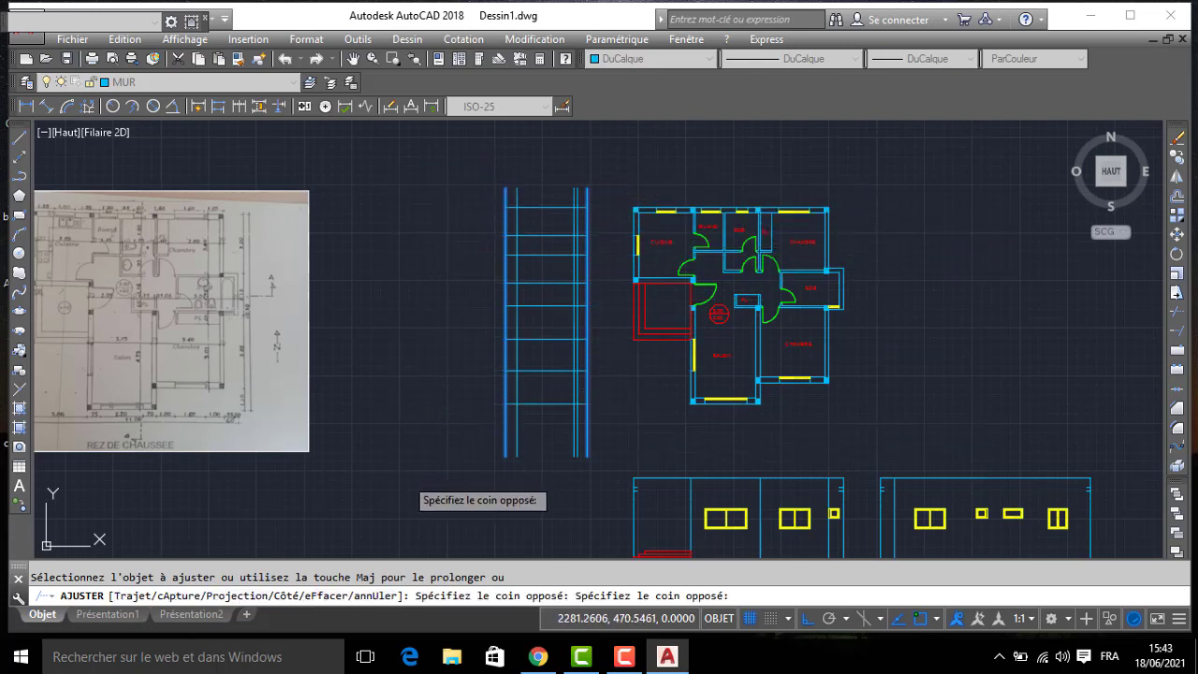
key(Return)
key(Return)
- Trim the ends of the vertical lines above the uppermost and below the lowermost projection line
click(447, 435)
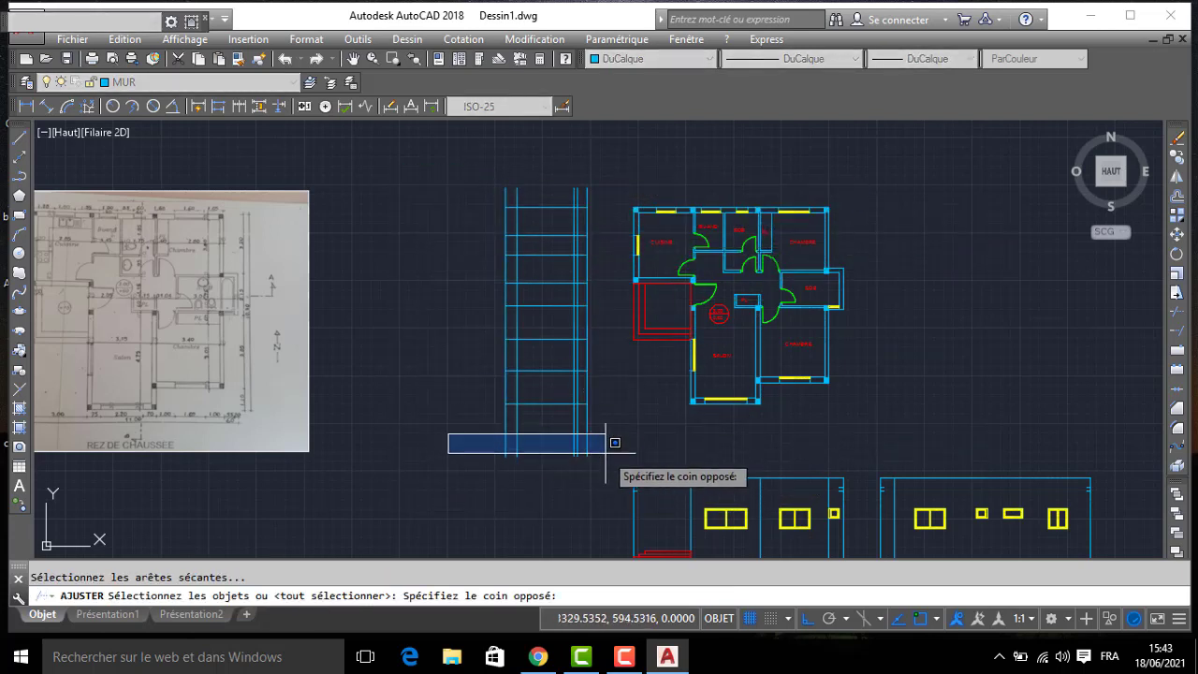
click(614, 444)
key(Return)
click(615, 428)
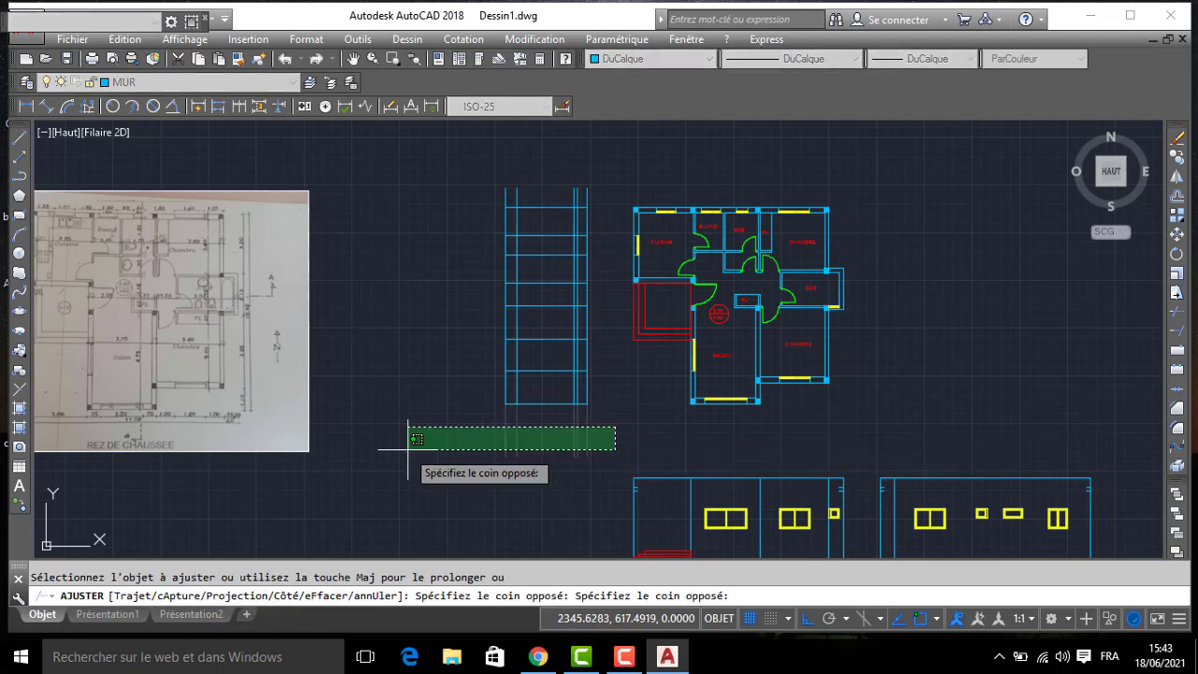
click(415, 449)
click(586, 172)
click(458, 197)
key(Return)
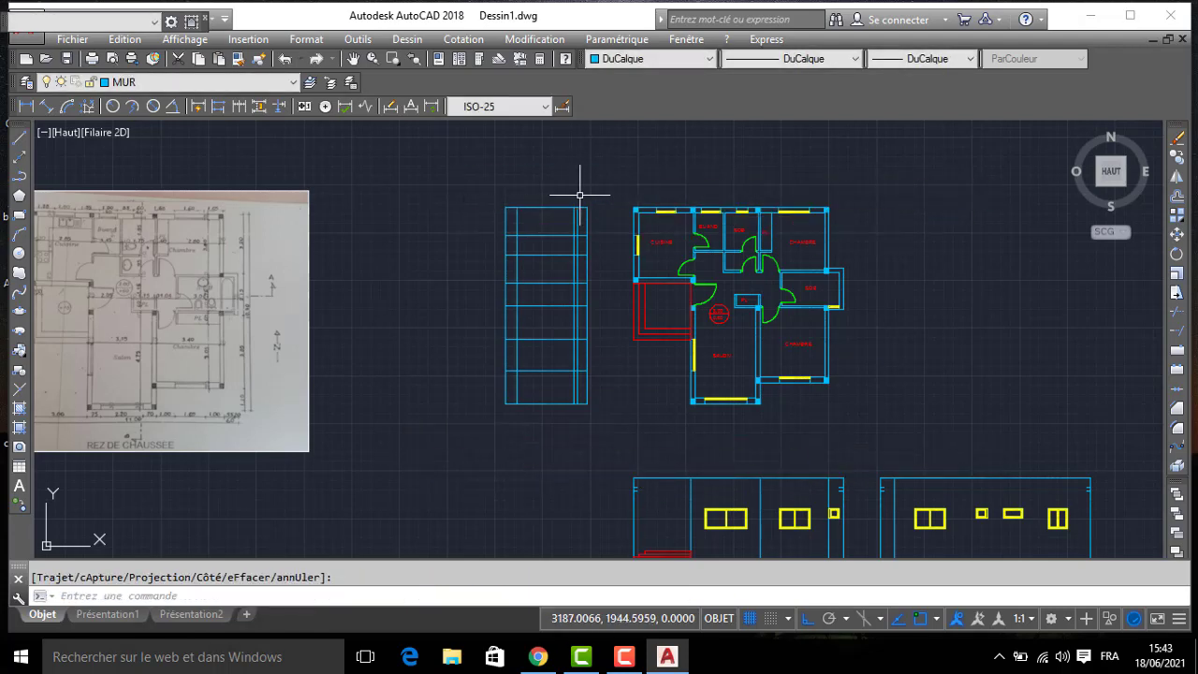
- Rotate the whole trimmed line grid a quarter turn counterclockwise about a point inside it, making the facade horizontal
click(569, 199)
click(420, 501)
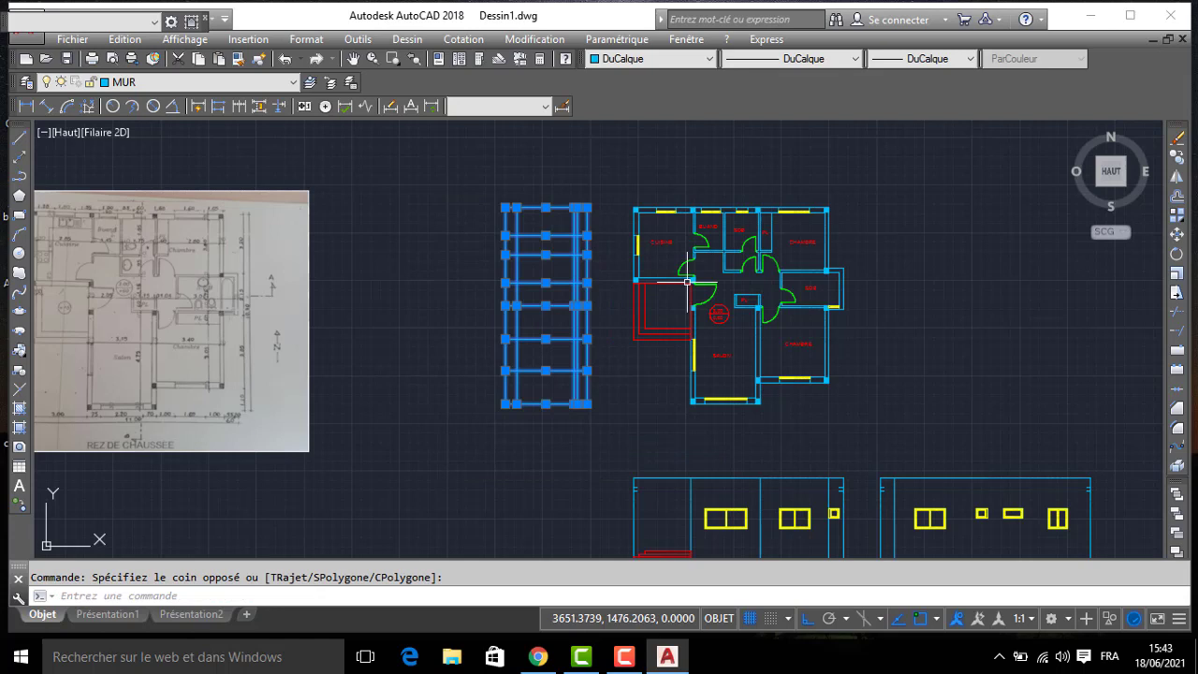
click(1175, 254)
click(538, 322)
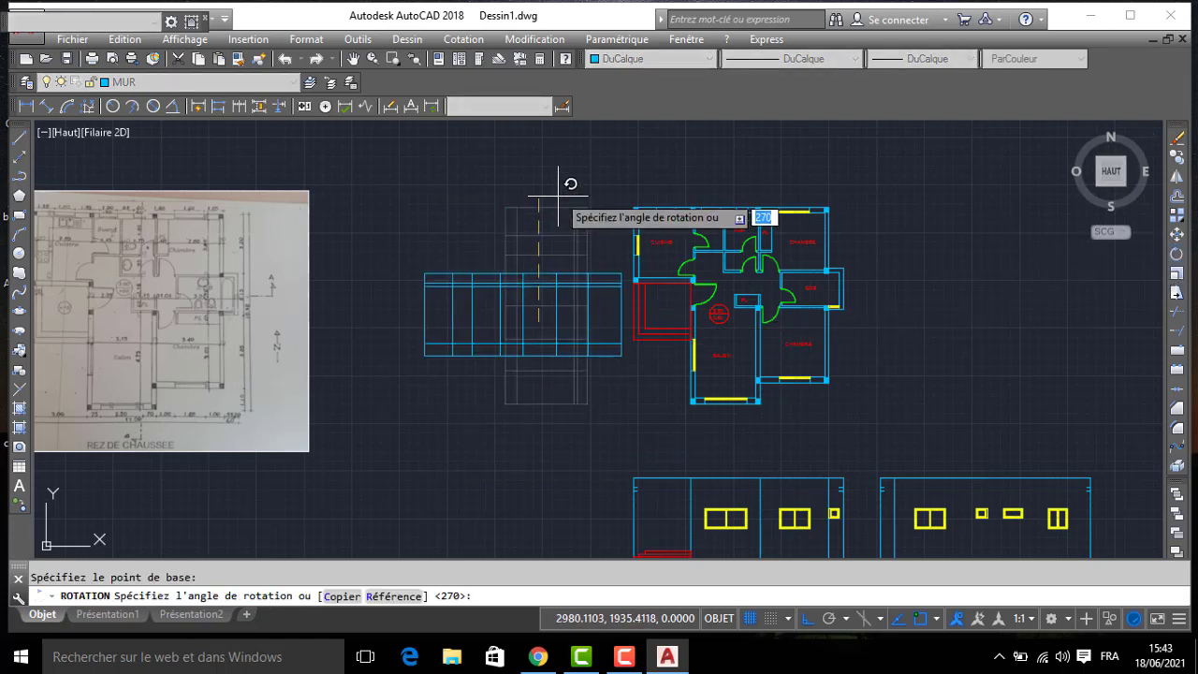
click(556, 194)
scroll(540, 340, up, 2)
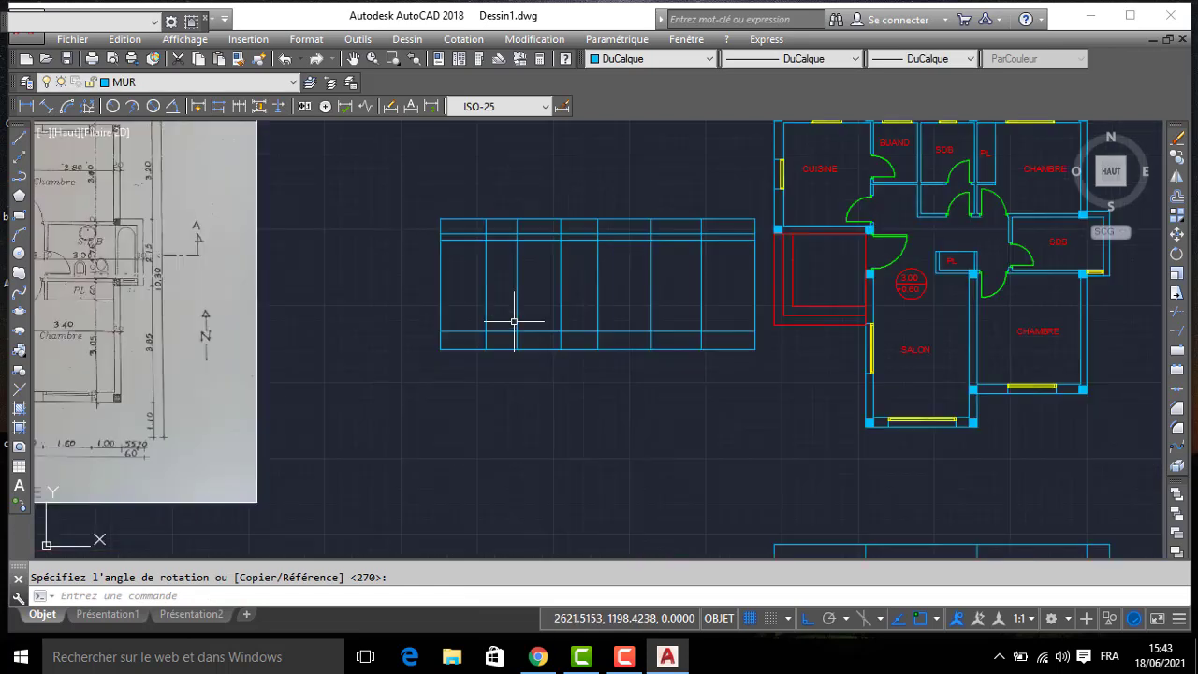
- Offset the facade's floor line, the one just above the base line, 100 upward for the window sills
key(Return)
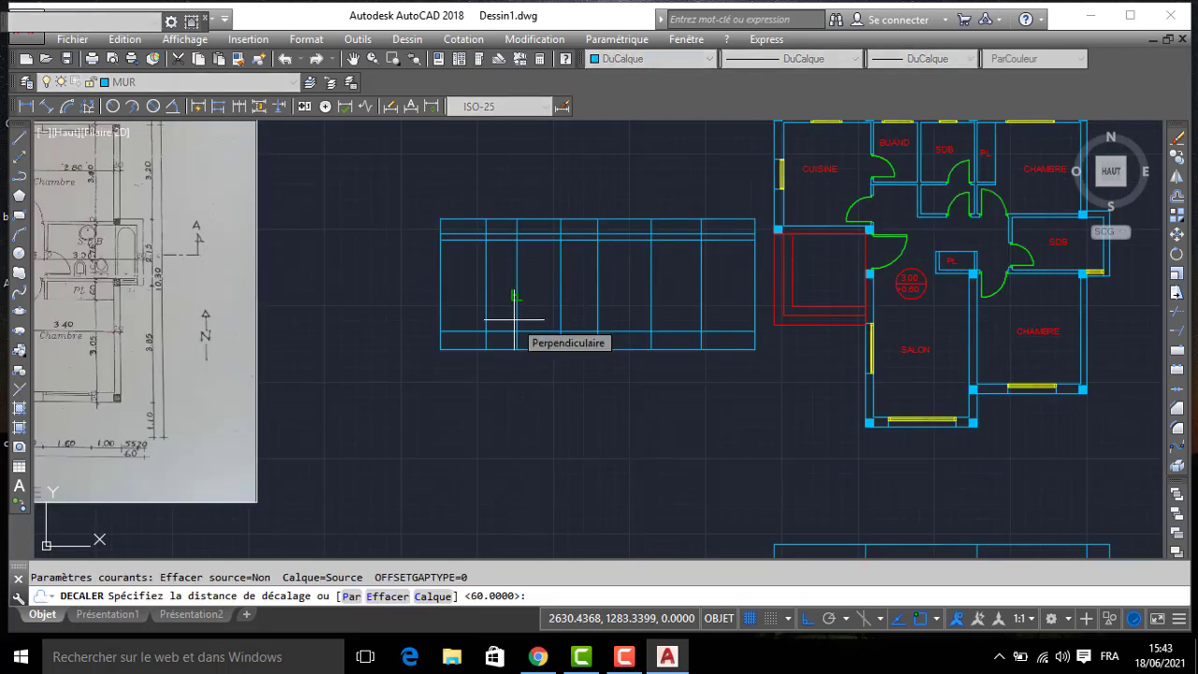
click(534, 330)
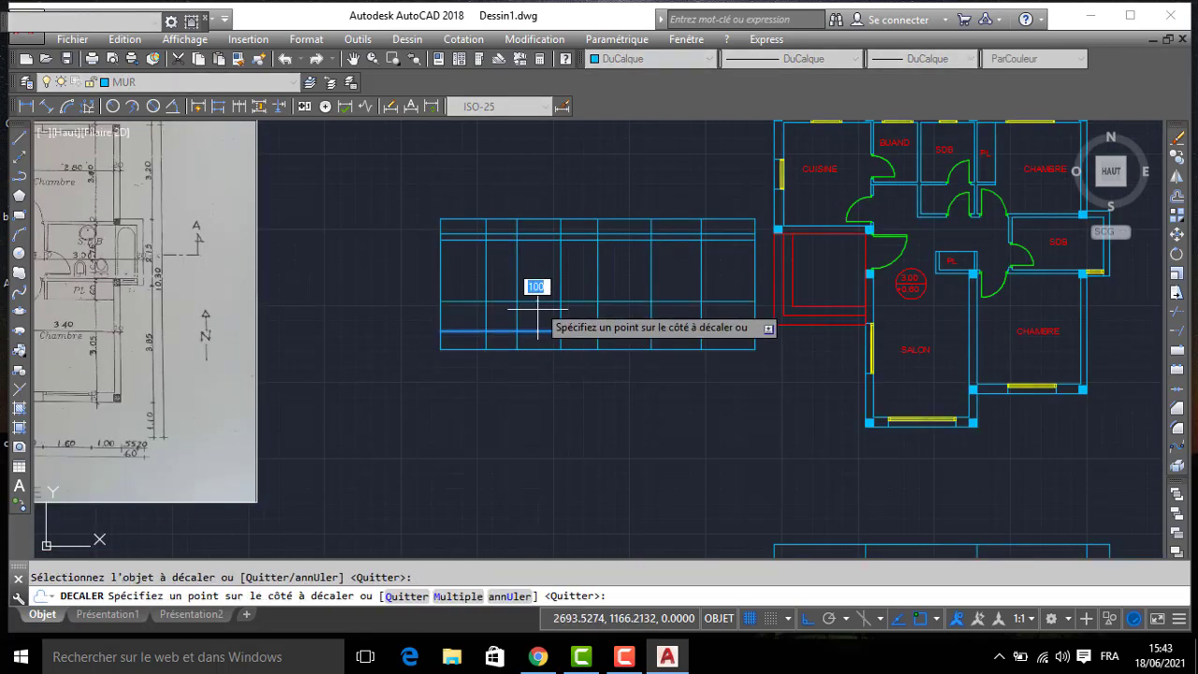
click(537, 279)
key(Return)
key(Return)
- Offset the window sill line 110 upward to set the top of the windows
text(1)
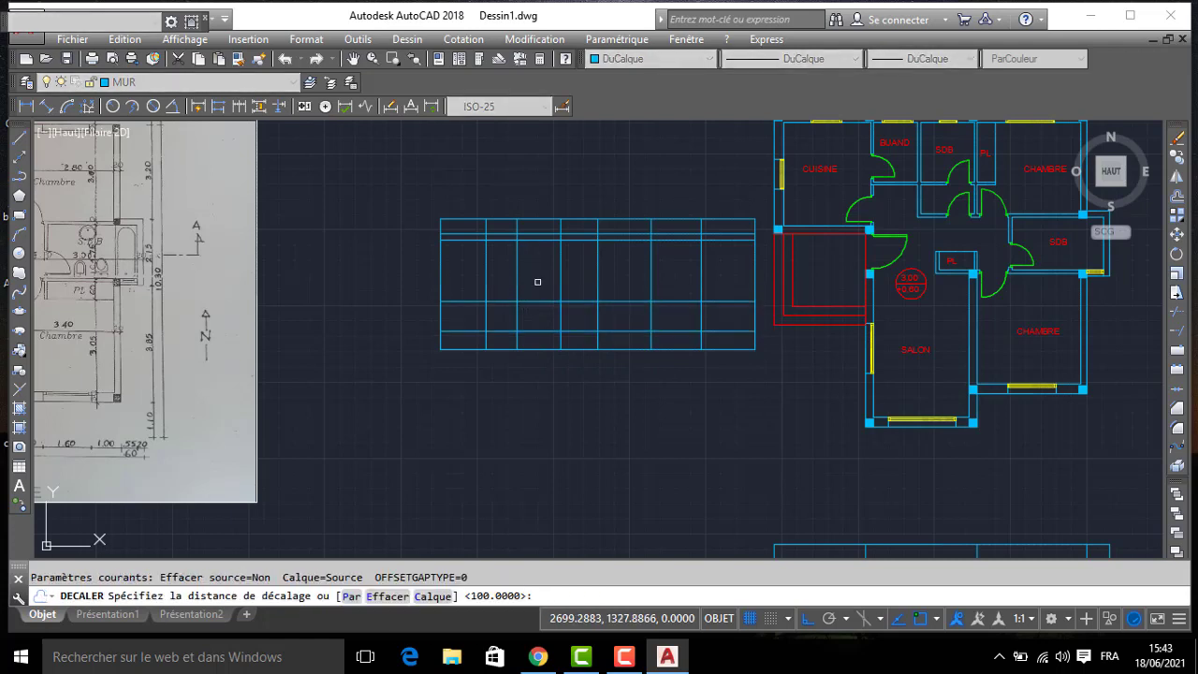
text(10)
key(Return)
click(537, 302)
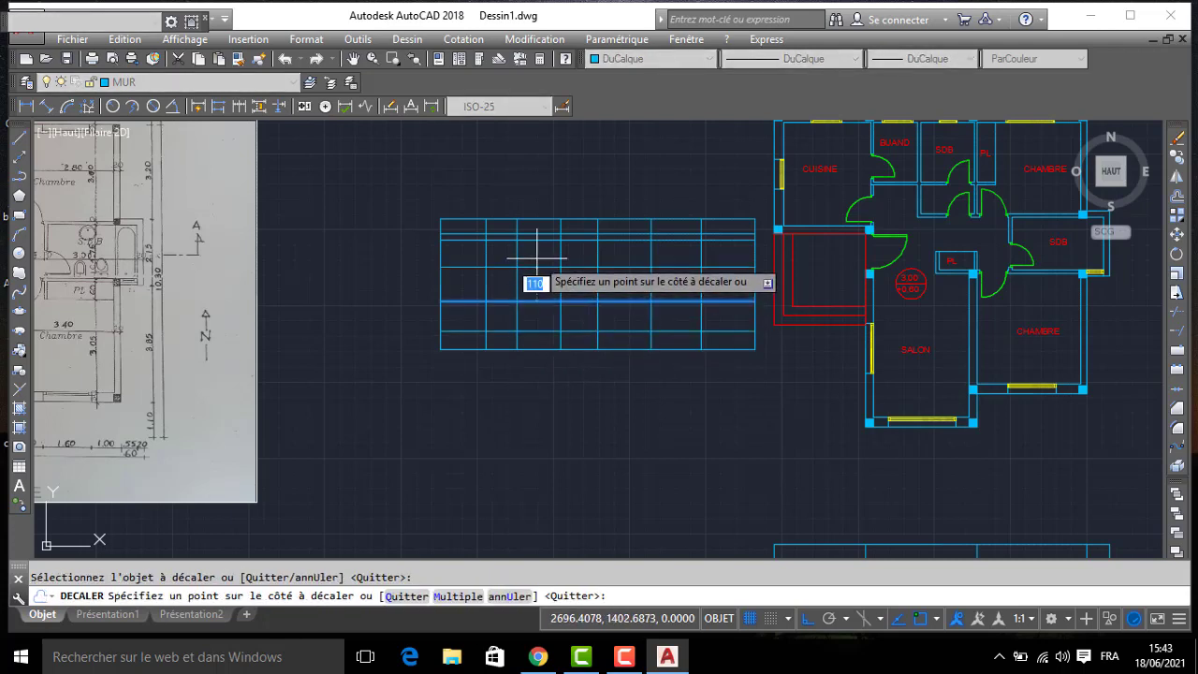
click(537, 256)
- Trim the grid lines on both sides of the right-hand window opening and the vertical lines below and above it
text(AJ)
key(Return)
key(Return)
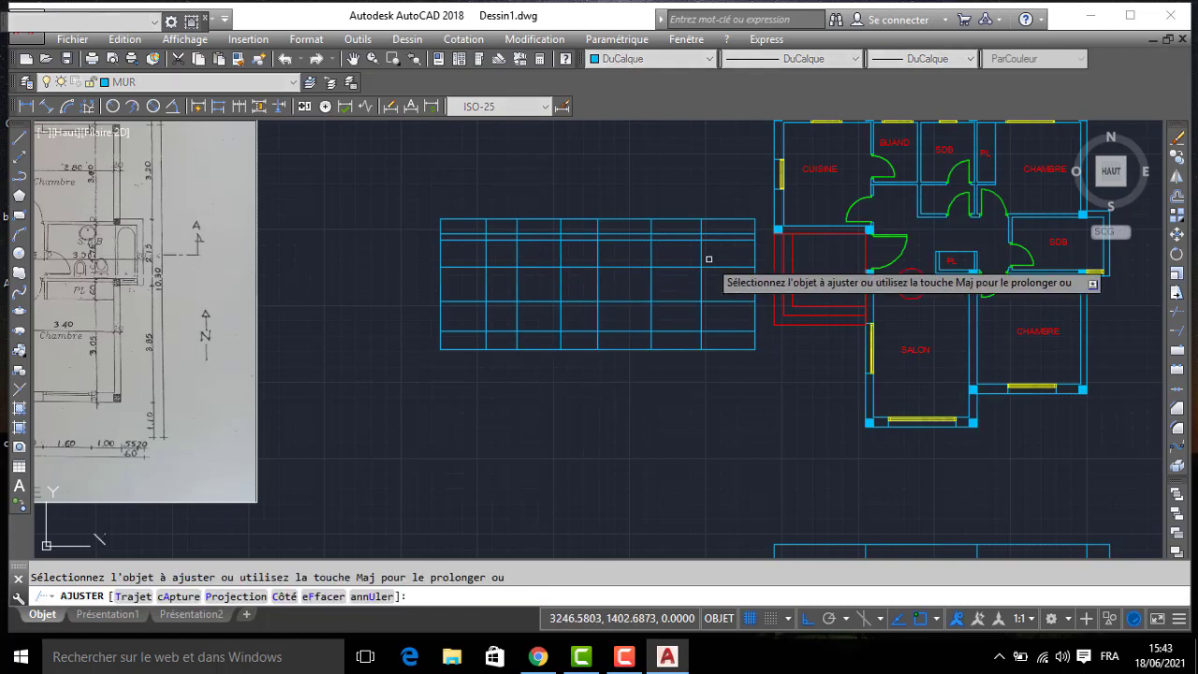
click(733, 255)
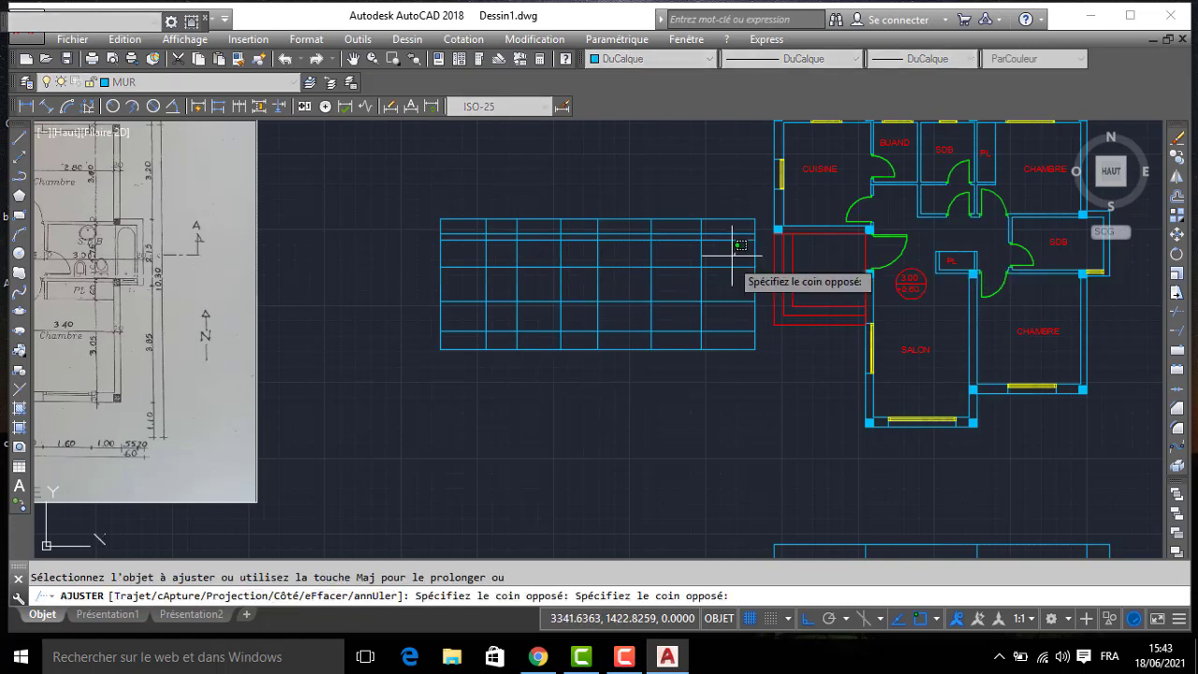
click(716, 333)
click(714, 337)
click(628, 335)
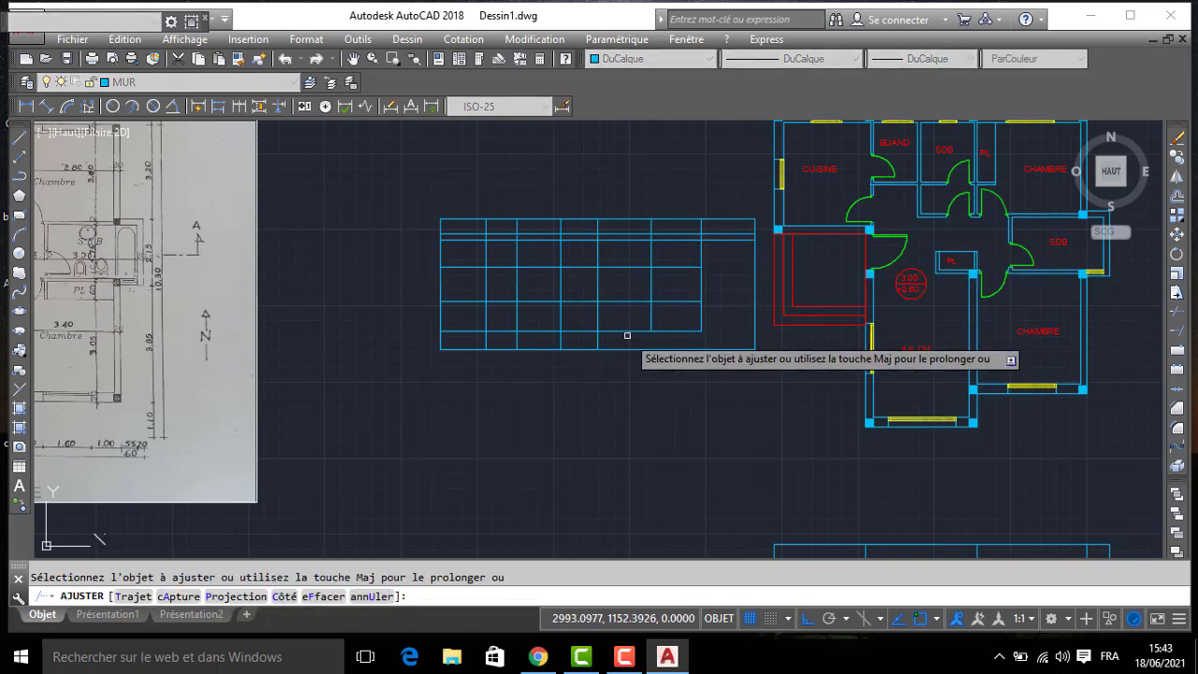
click(629, 336)
click(633, 255)
click(630, 250)
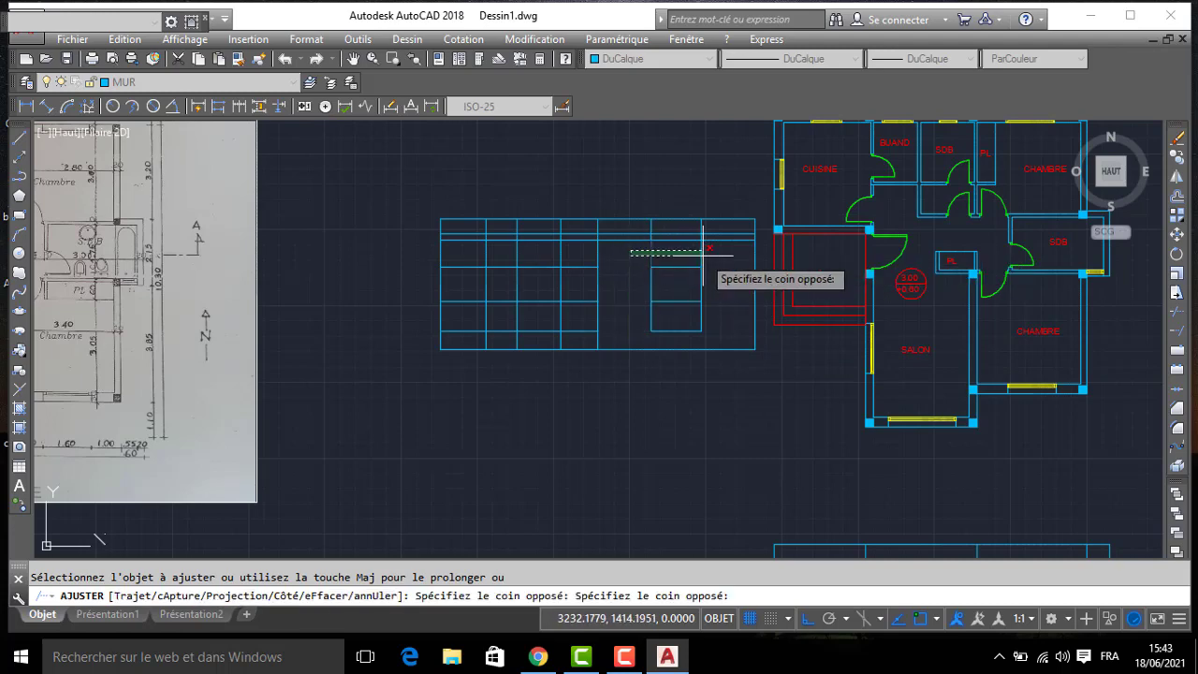
click(709, 259)
- Trim the two lower horizontal lines inside the door opening and all three between the door and the left-hand window
middle_drag(617, 287, 645, 289)
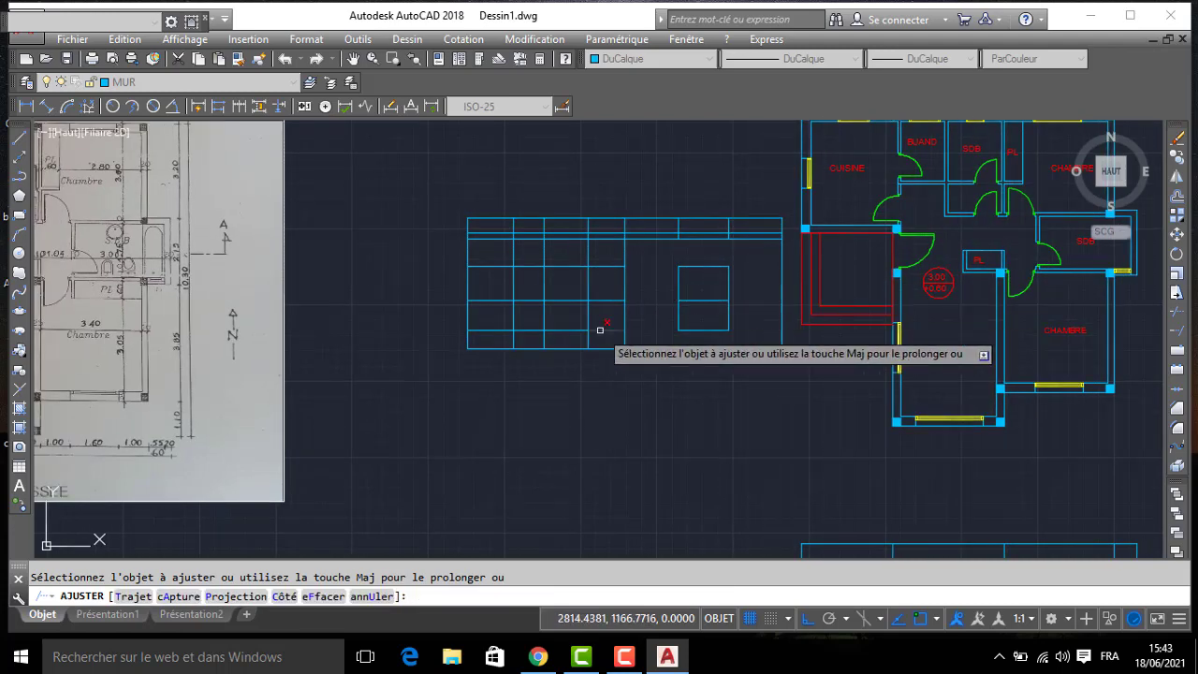
scroll(593, 301, up, 2)
click(621, 284)
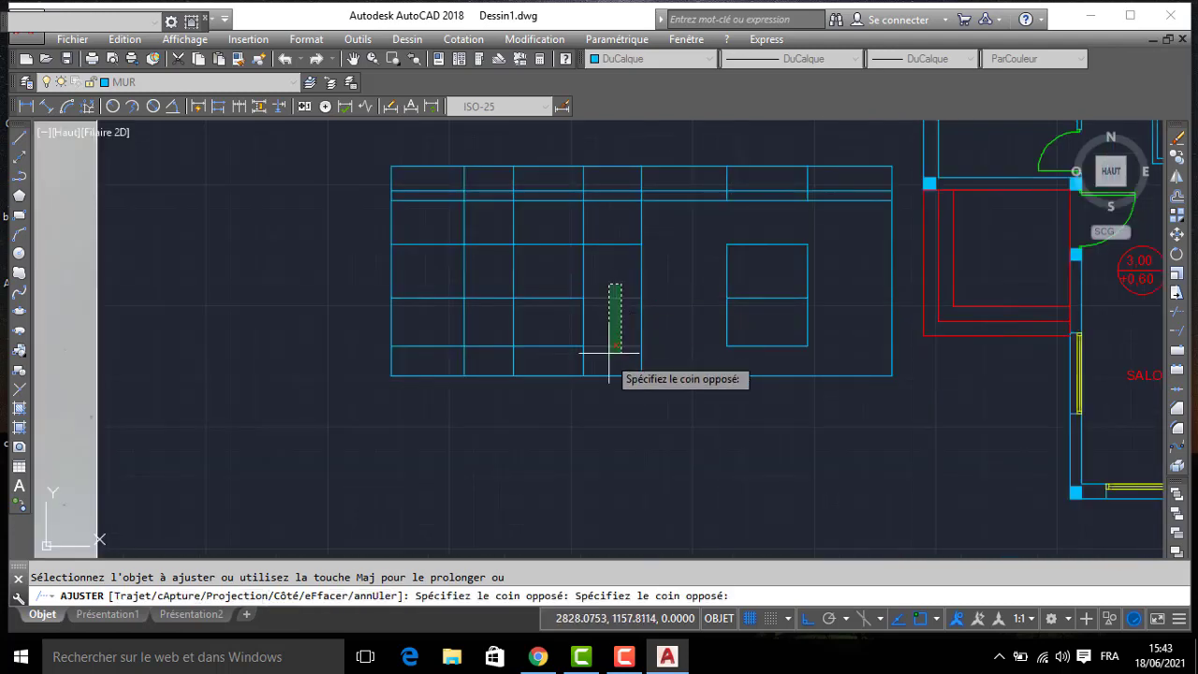
click(606, 355)
middle_drag(551, 310, 567, 343)
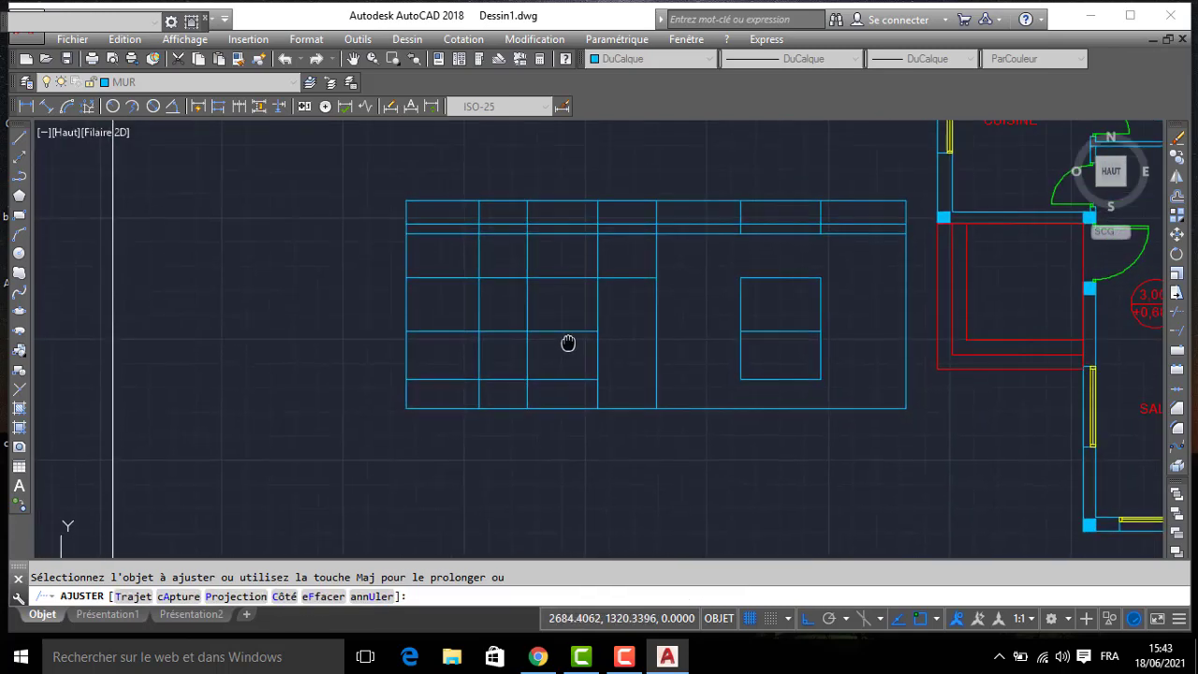
click(566, 254)
click(560, 398)
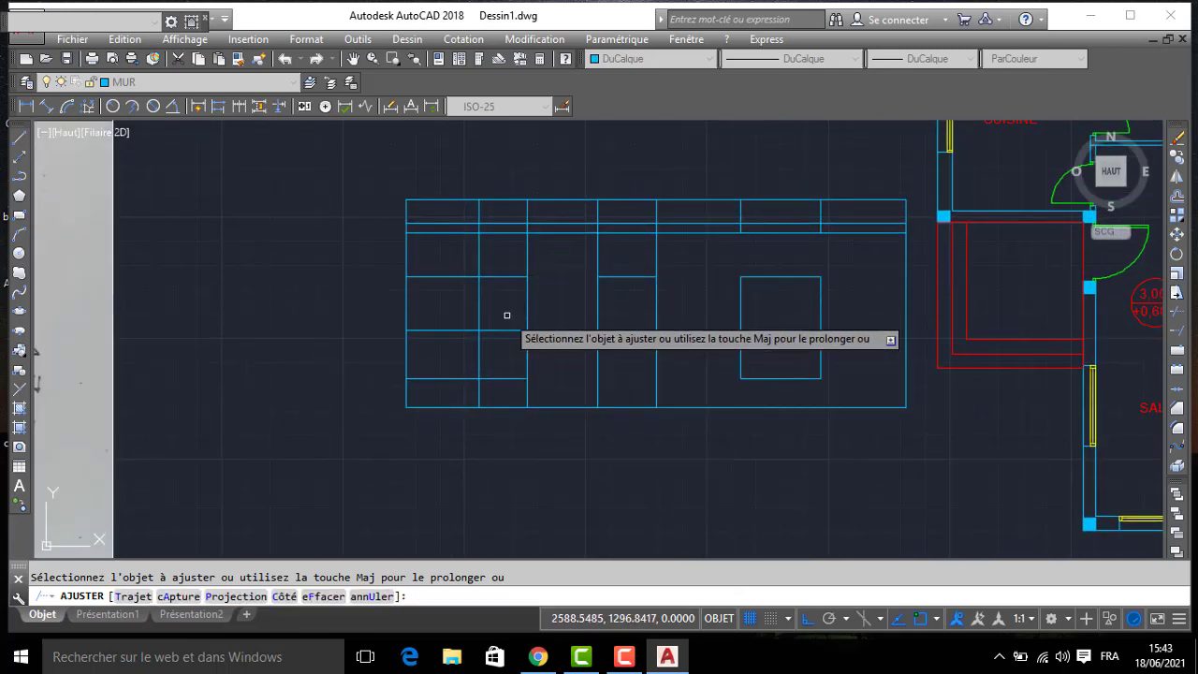
- Trim the grid lines around the left-hand window opening and erase the leftover segments below it
middle_drag(492, 309, 495, 356)
click(549, 393)
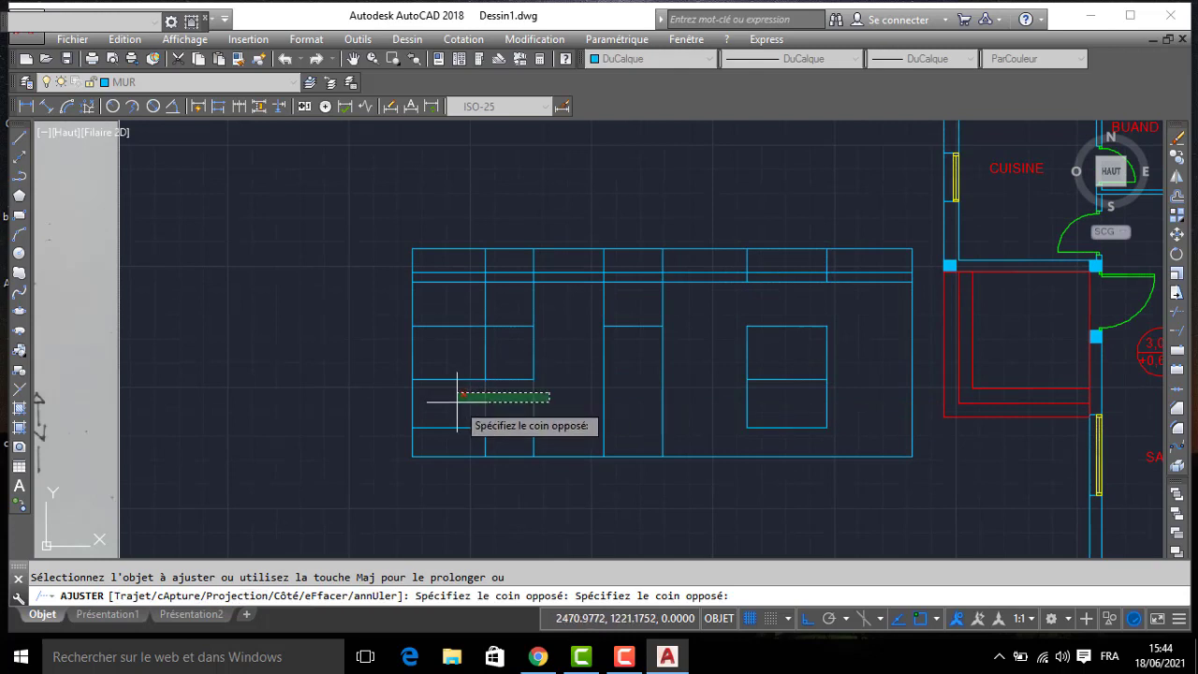
click(432, 420)
click(462, 301)
click(429, 398)
click(471, 274)
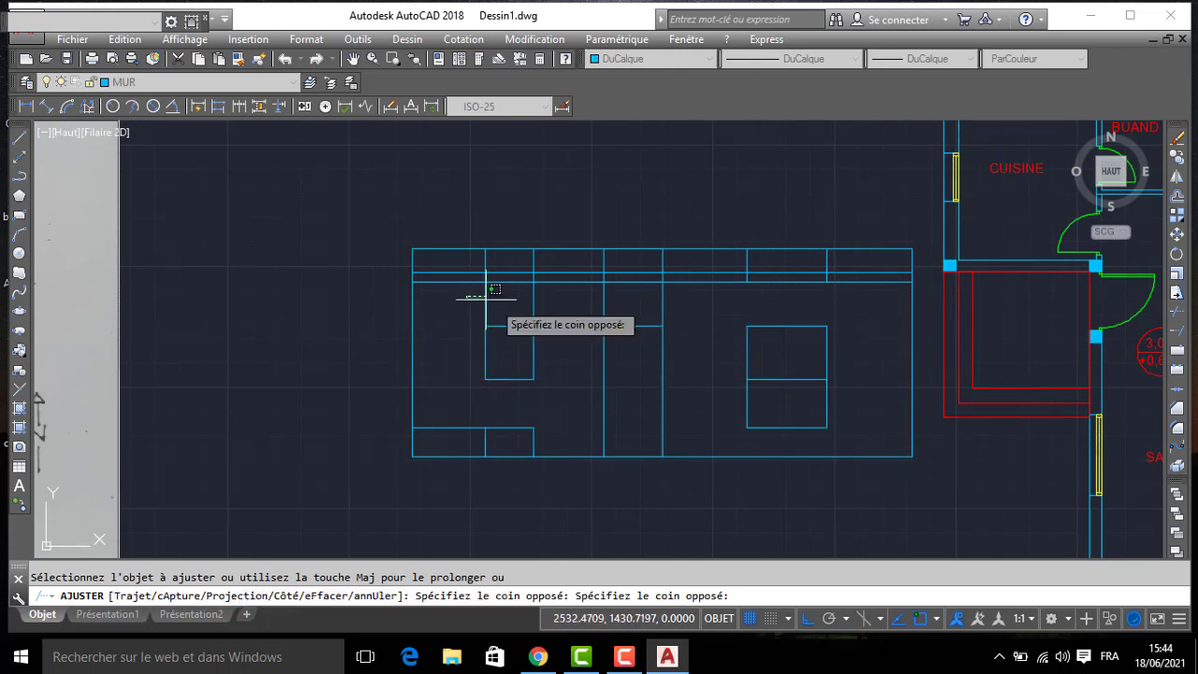
click(546, 330)
key(Escape)
click(548, 432)
click(480, 422)
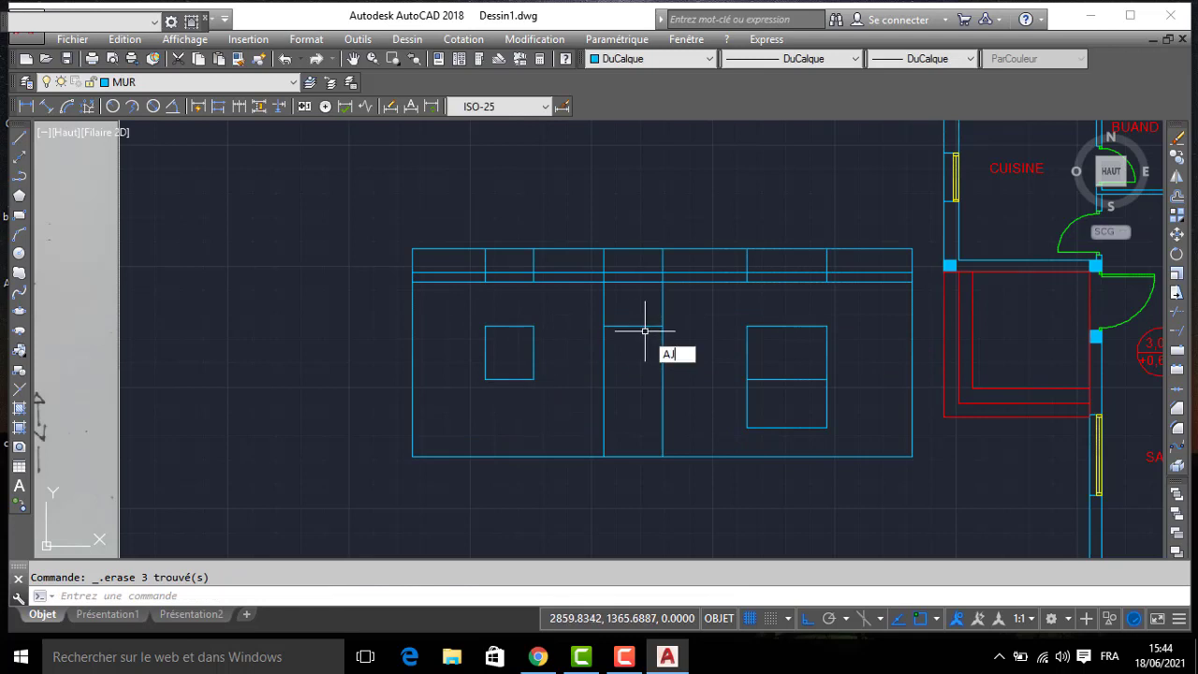
- Trim the door's right jamb line above the lintel and the two vertical lines below the right-hand window
key(Return)
click(662, 305)
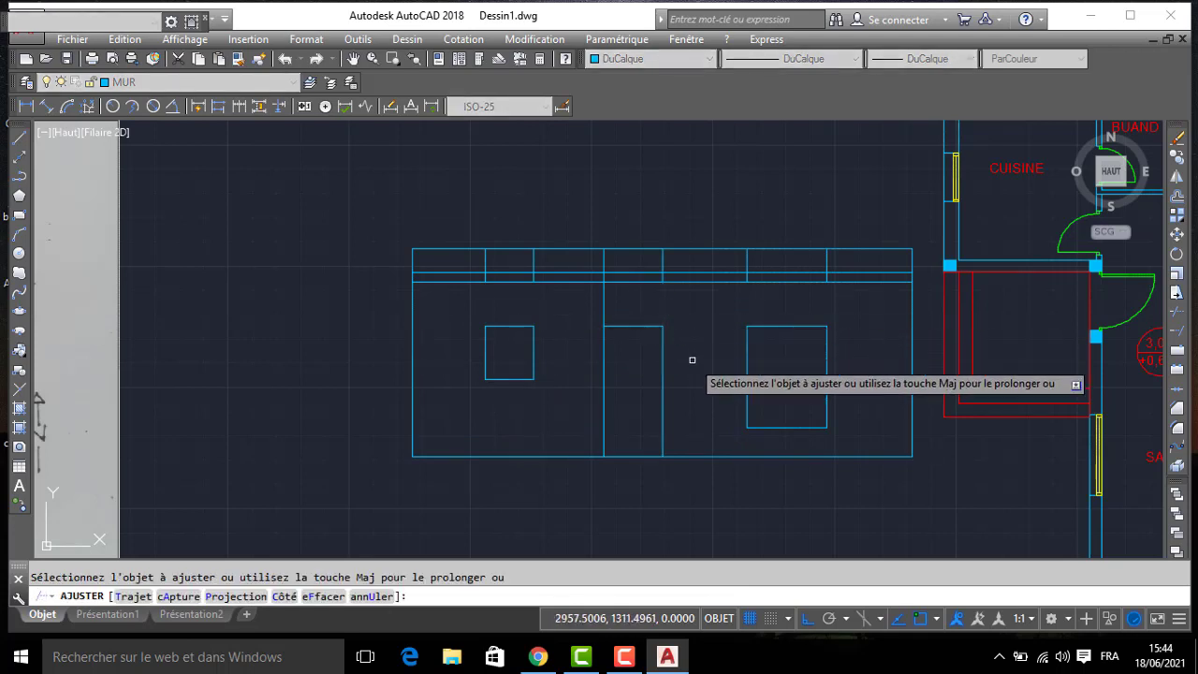
click(842, 399)
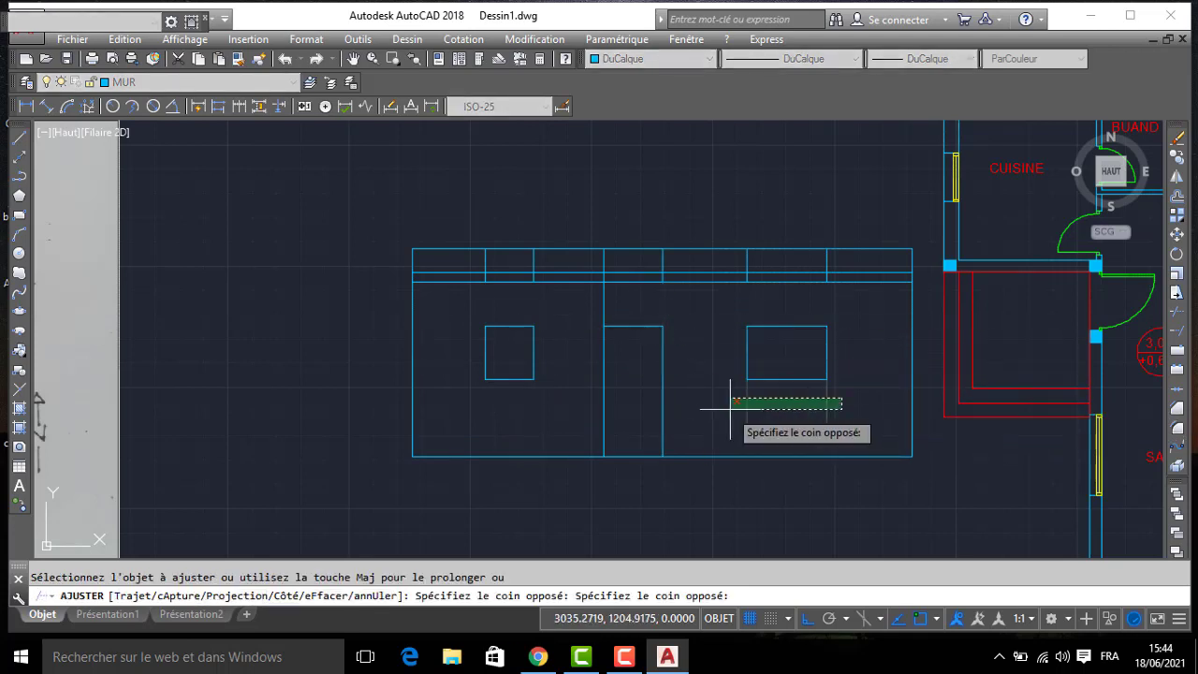
click(730, 409)
key(Return)
- Erase the leftover short vertical segments in the roof band, keeping the full-height wall line beside the door
middle_drag(813, 289, 807, 315)
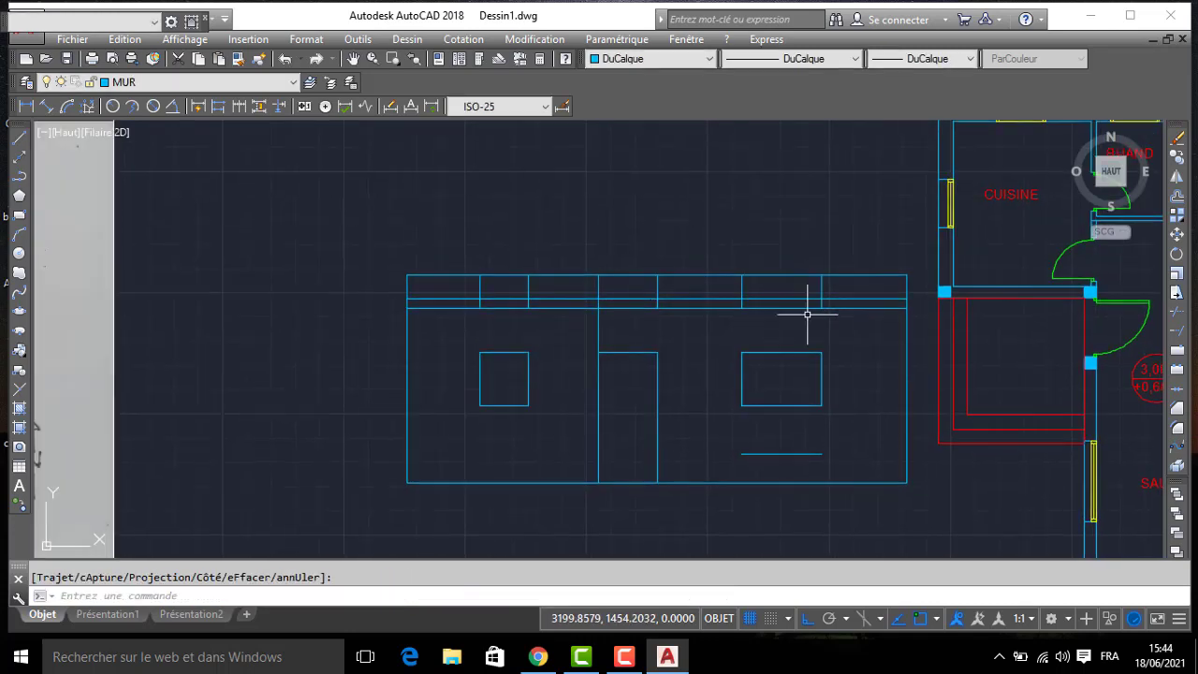
click(847, 290)
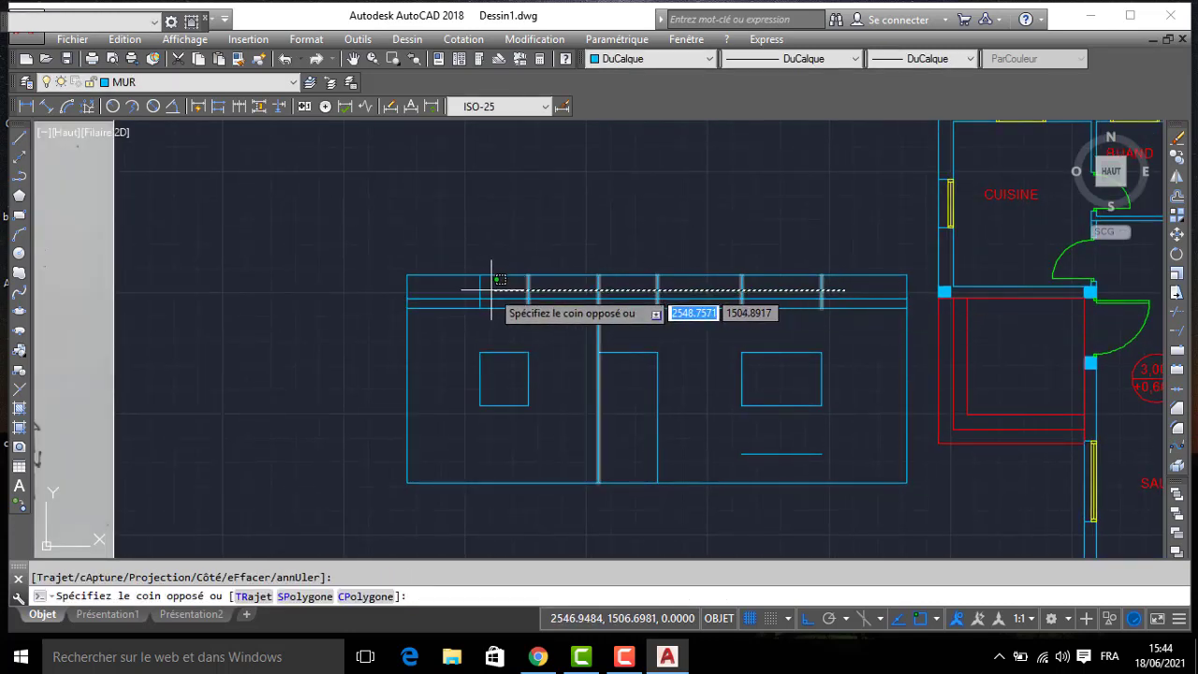
click(644, 278)
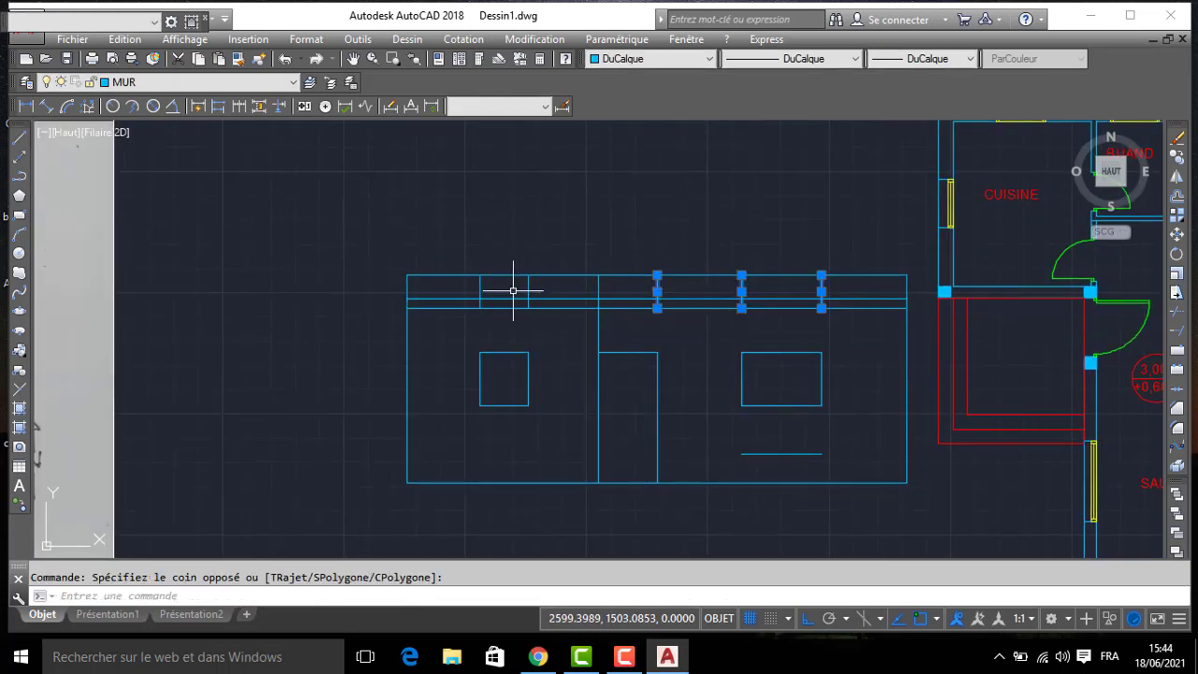
click(434, 285)
key(Delete)
- Draw a 20-long horizontal tick inward from the left facade edge at each of the two slab lines
key(Return)
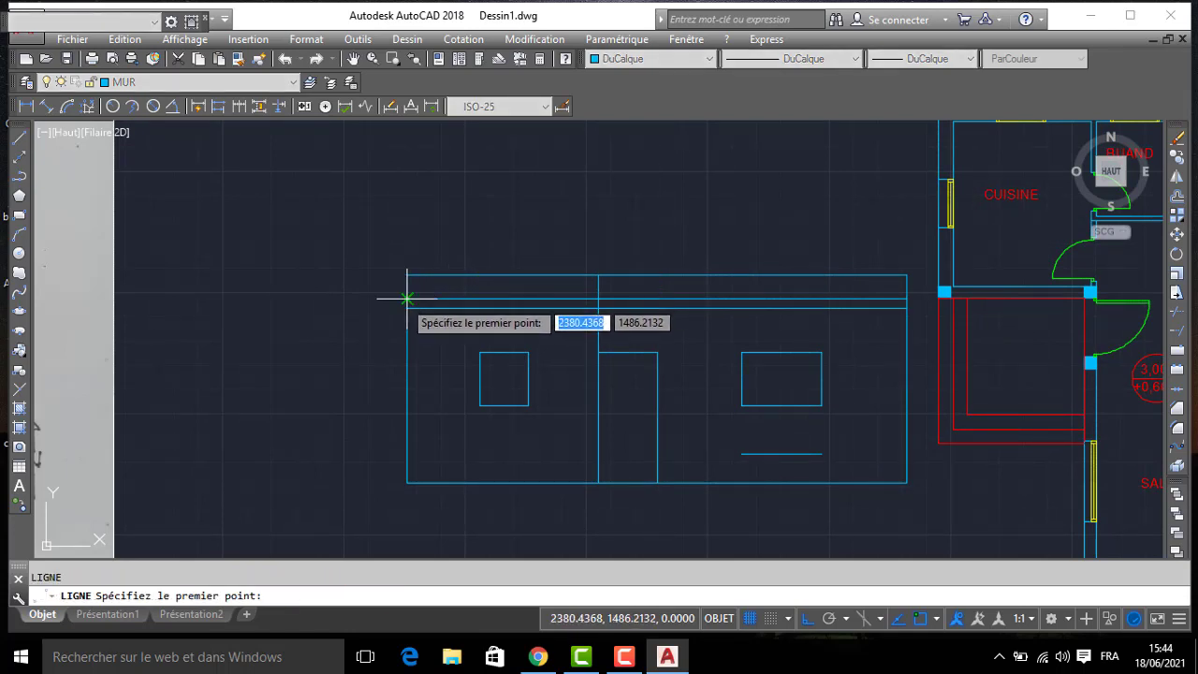
click(407, 298)
key(Return)
key(Return)
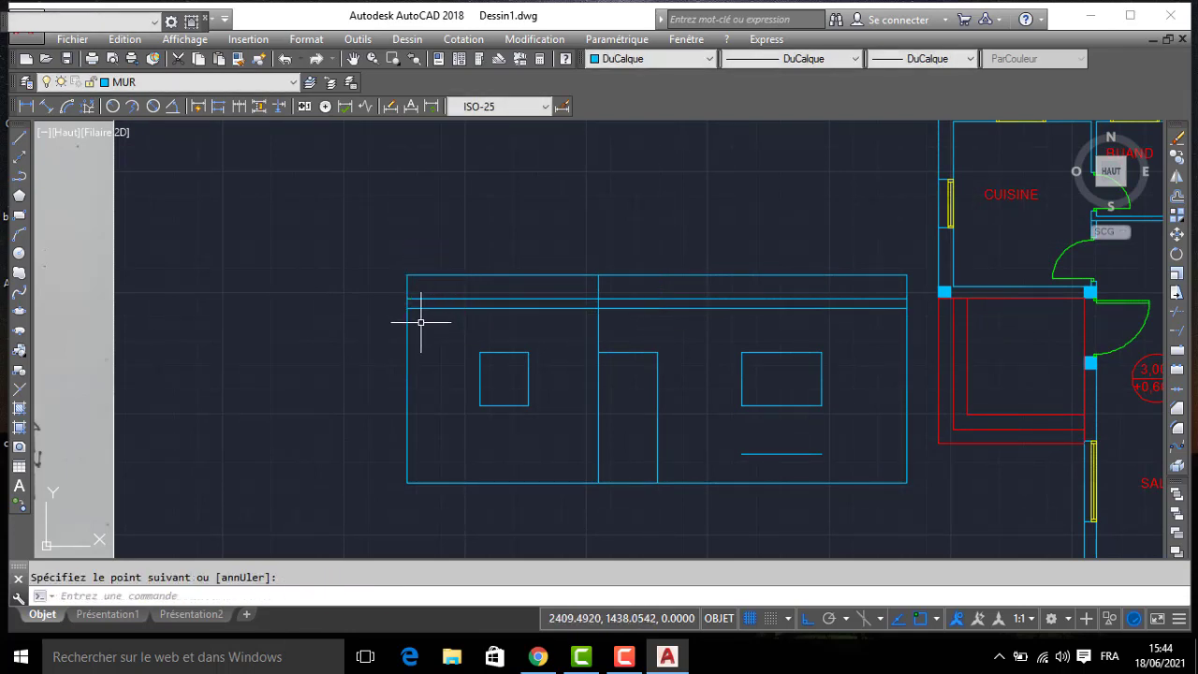
key(Return)
click(407, 310)
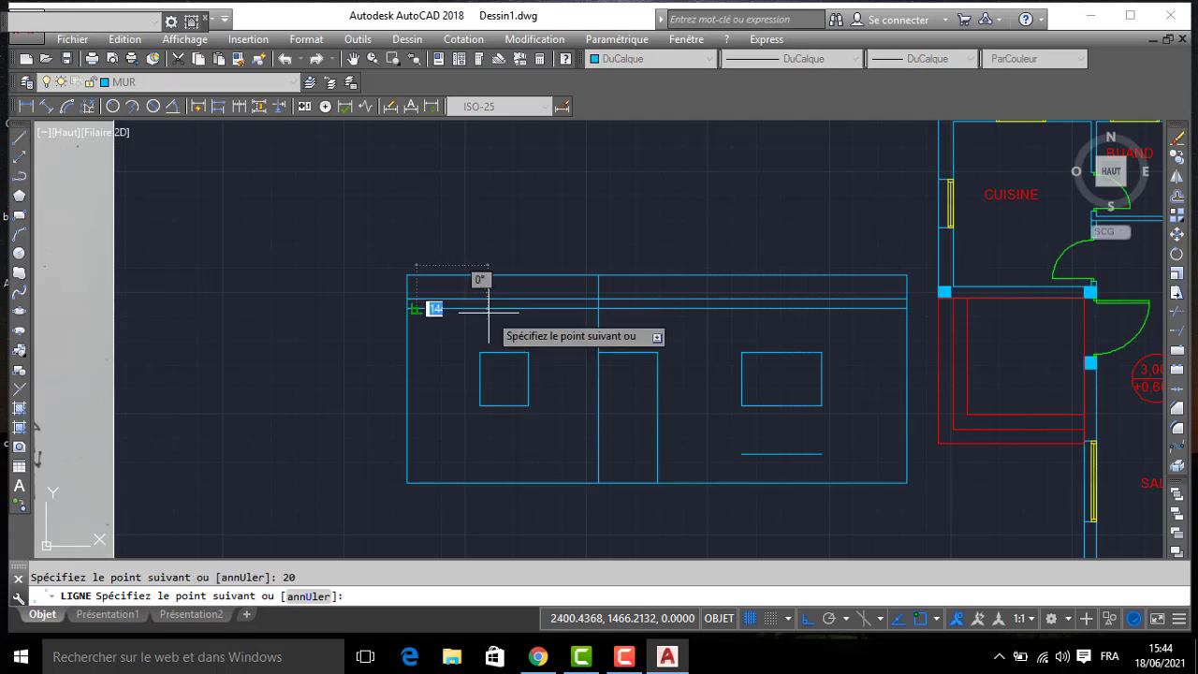
key(Return)
- Copy the two short slab ticks to the facade's right edge
click(388, 294)
click(444, 329)
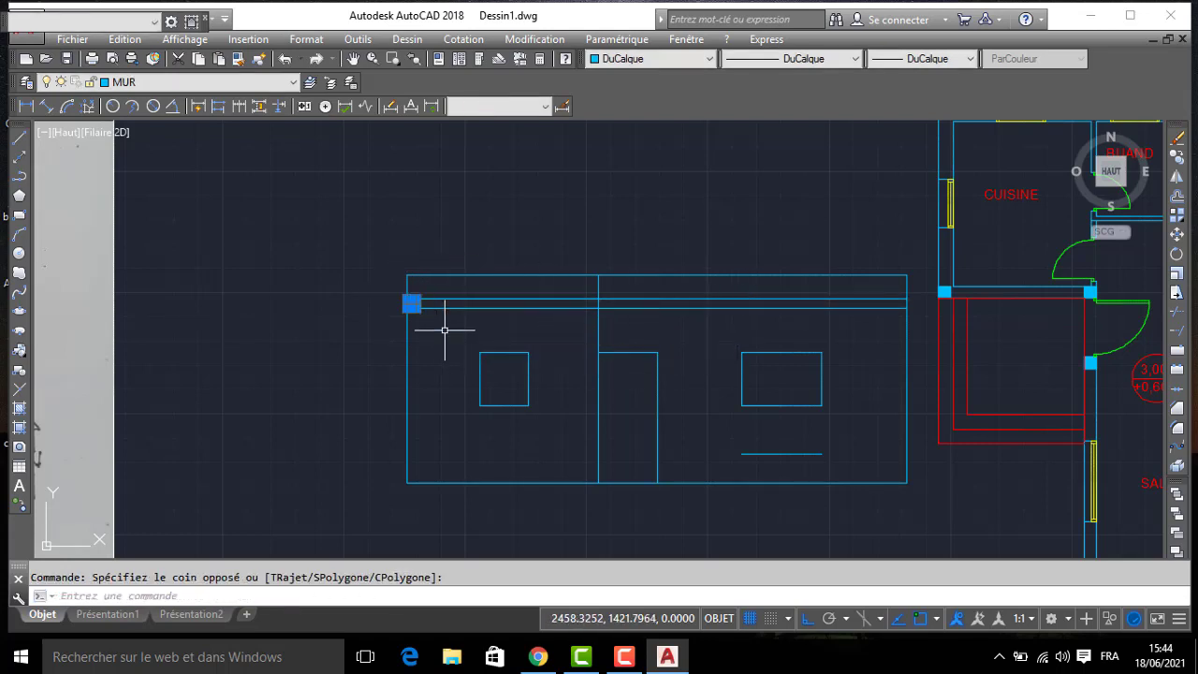
text(co)
key(Return)
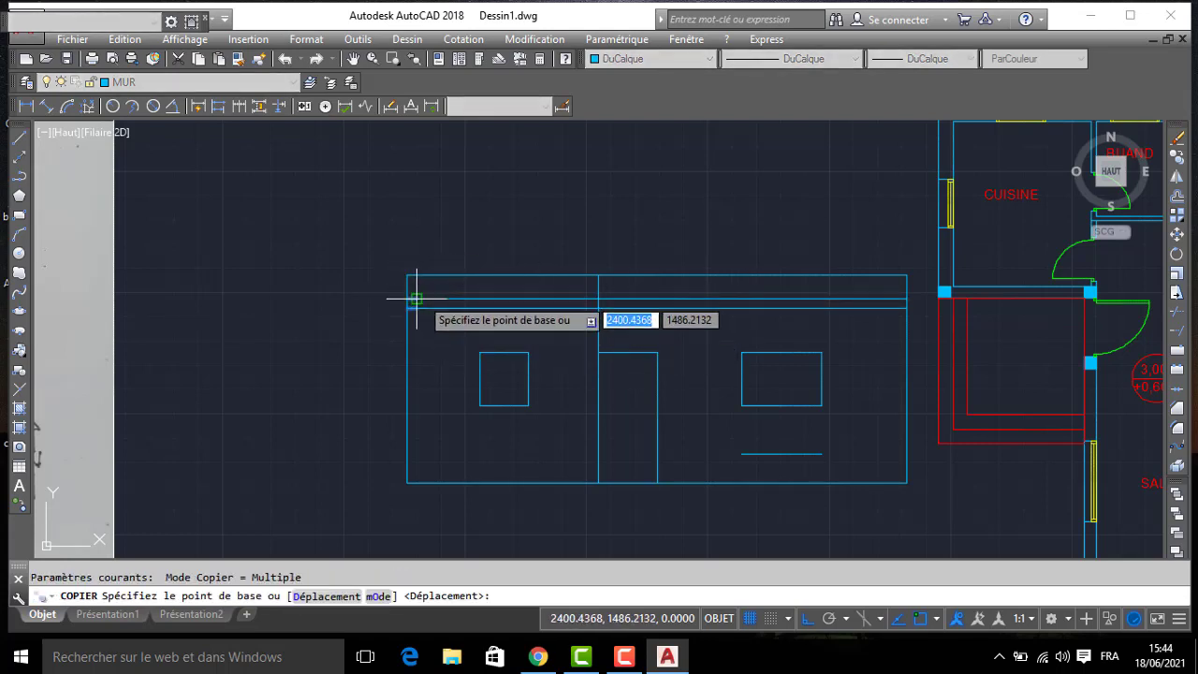
click(412, 301)
click(894, 289)
key(Return)
- Erase the two full-length slab lines and the stray horizontal line below the right-hand window
click(775, 297)
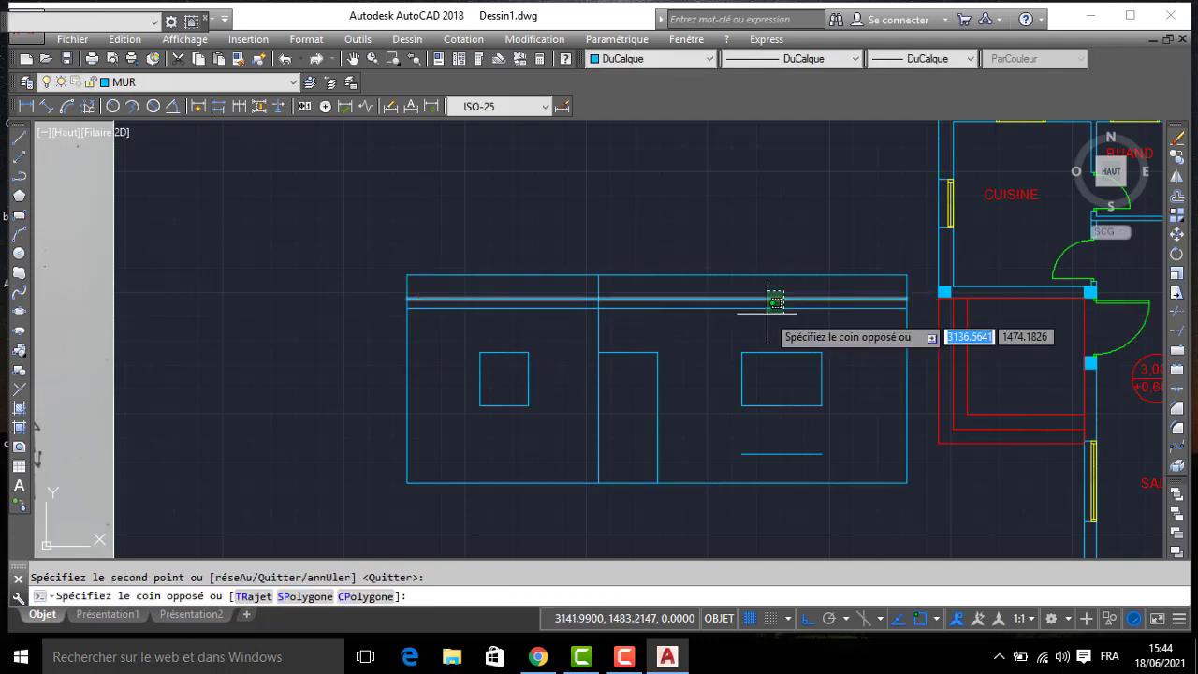
click(747, 324)
key(Delete)
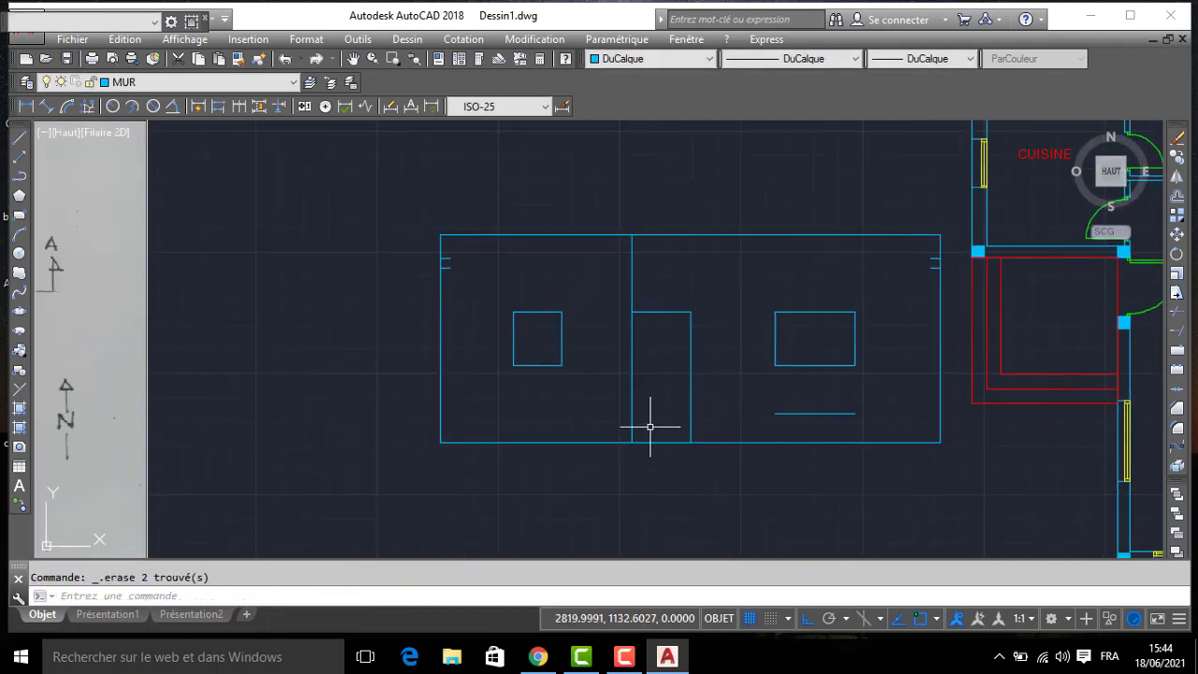
click(848, 432)
click(774, 401)
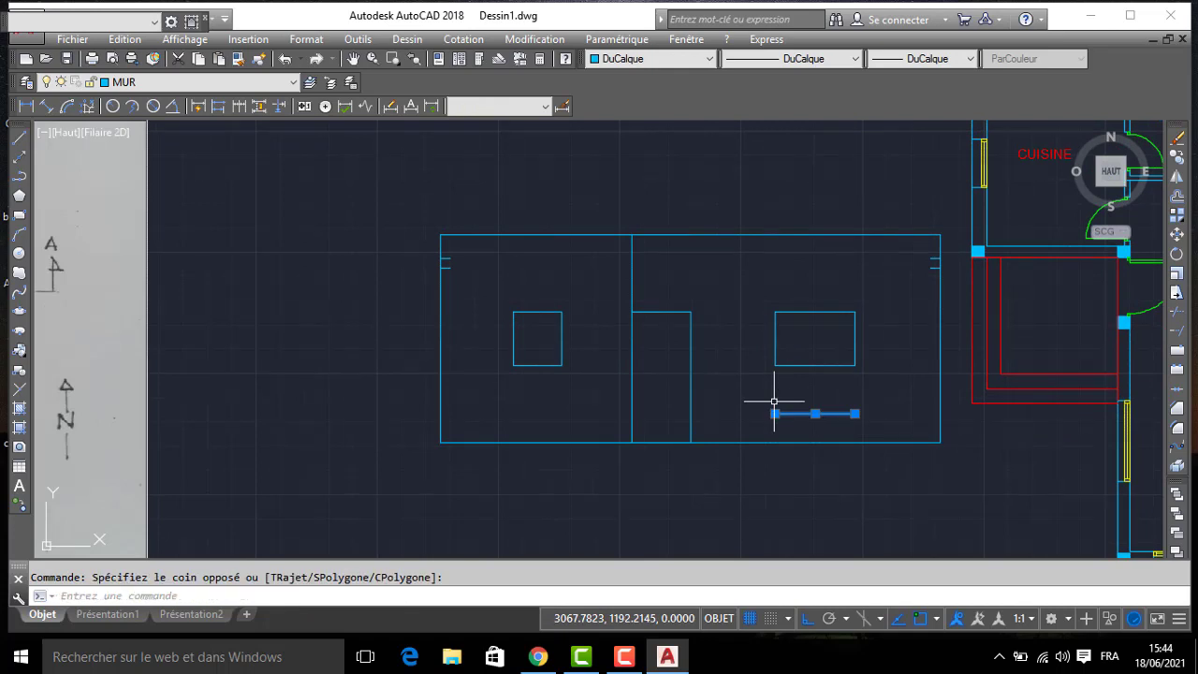
- On the ESCALIER layer, draw the bottom stair step as a rectangle of lines 300 long and 15 high from the door's lower left corner
click(187, 84)
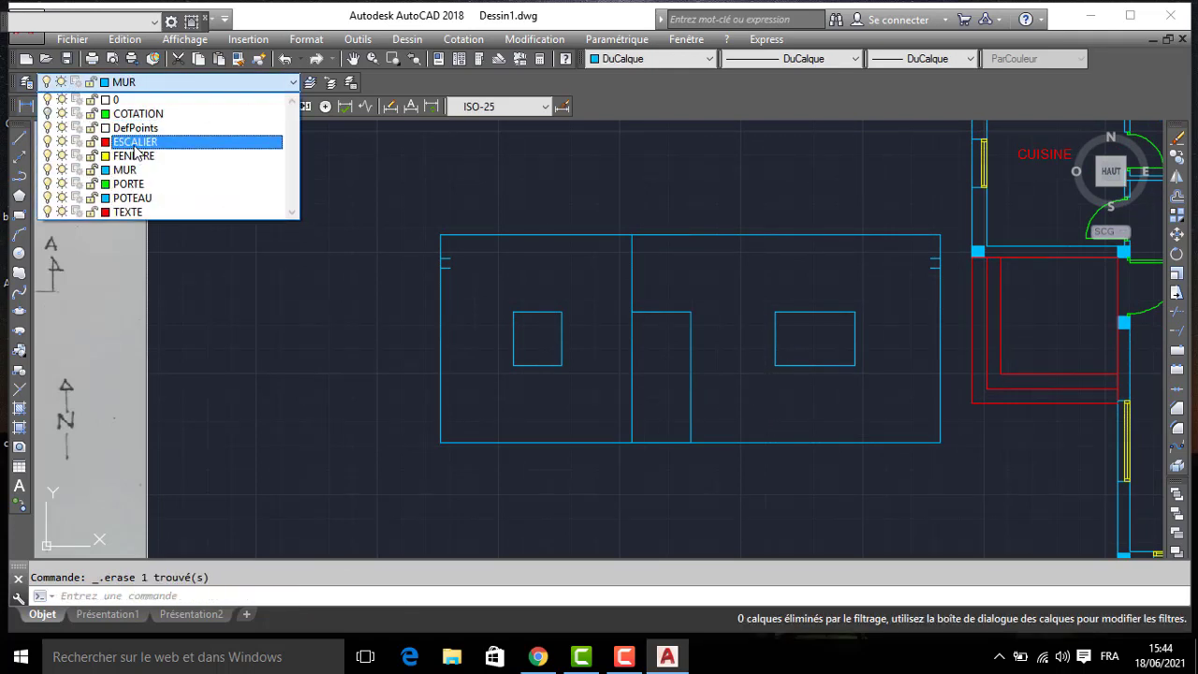
click(135, 143)
click(18, 141)
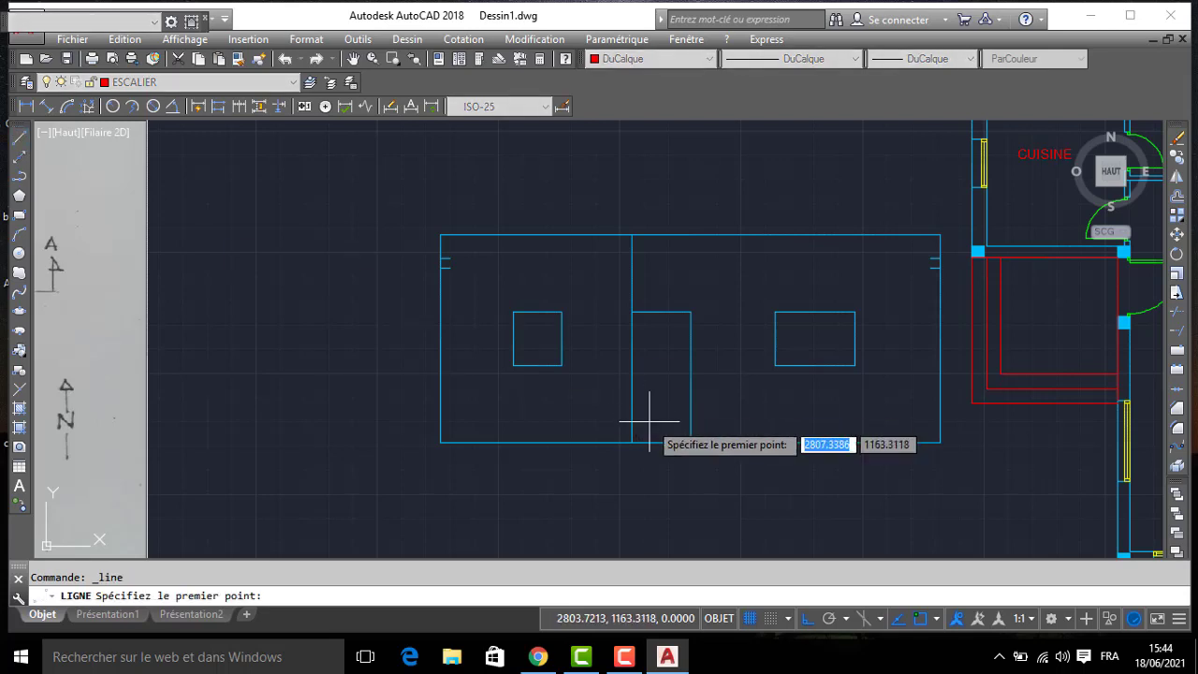
click(633, 442)
text(30)
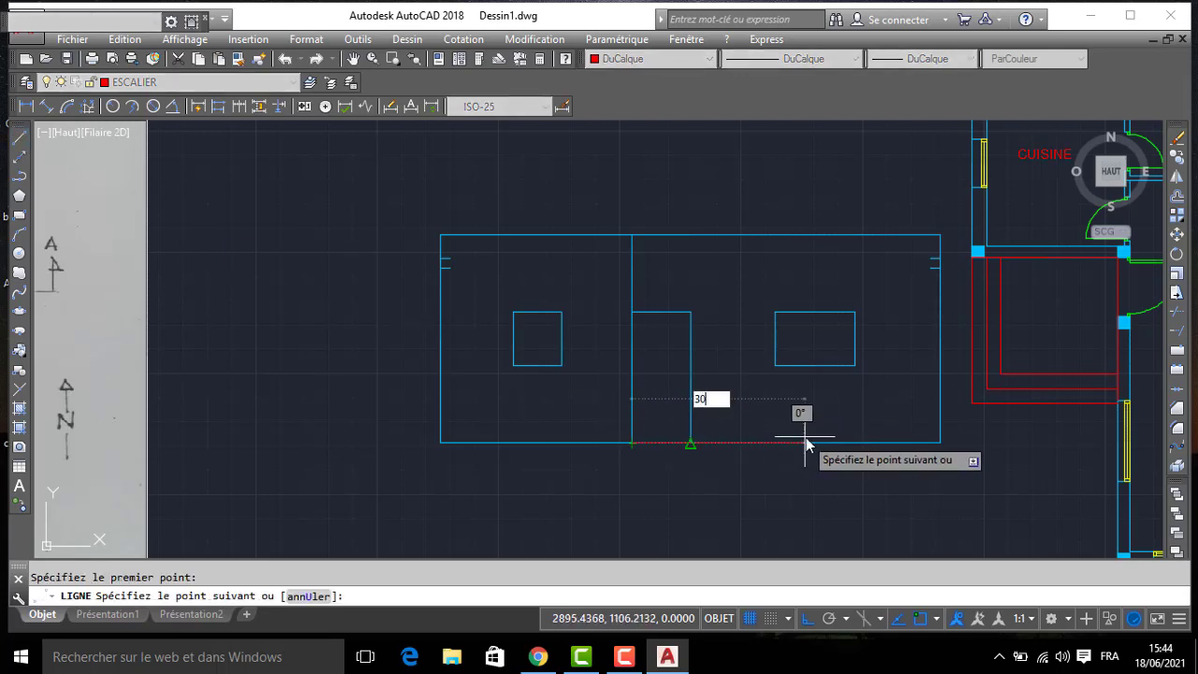
text(0)
key(Return)
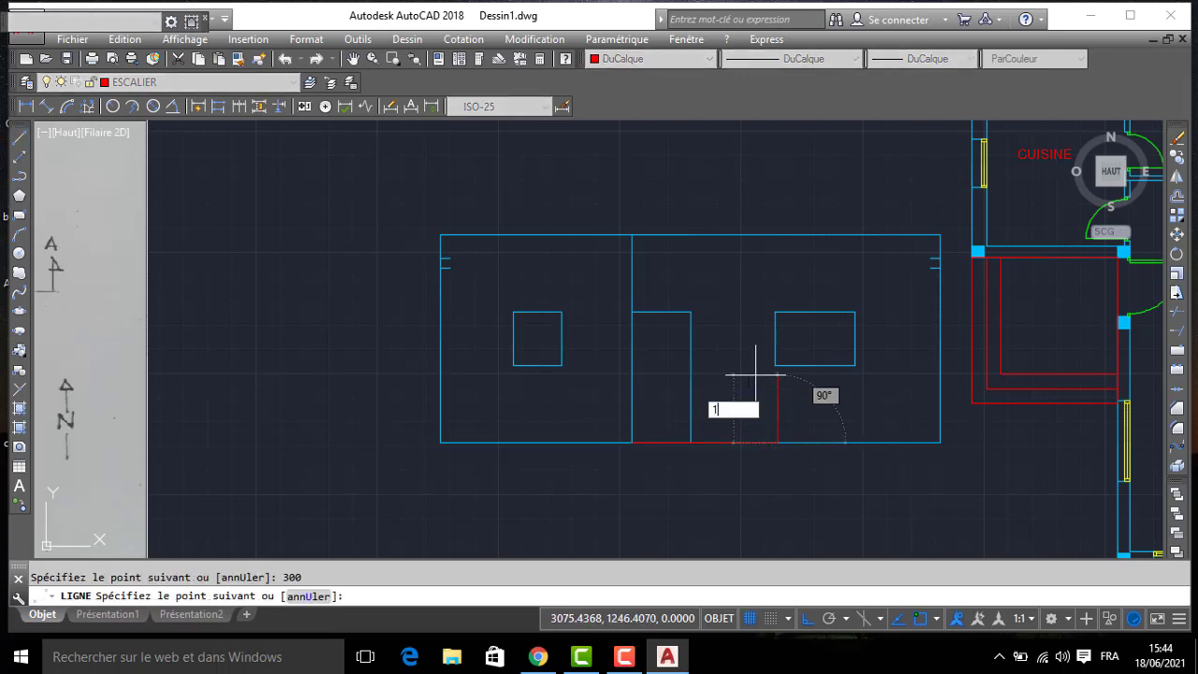
key(Return)
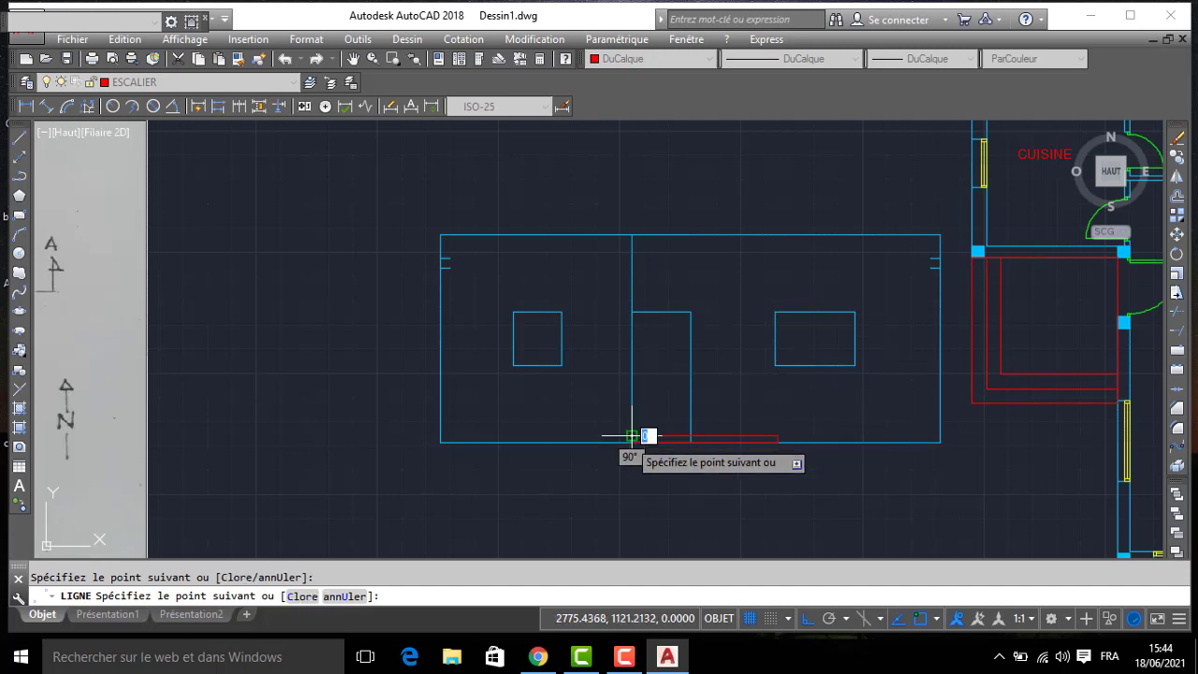
click(633, 440)
key(Return)
- Offset the top line of the first step upward three times at 15 spacing for the remaining steps
scroll(645, 419, up, 2)
text(DC)
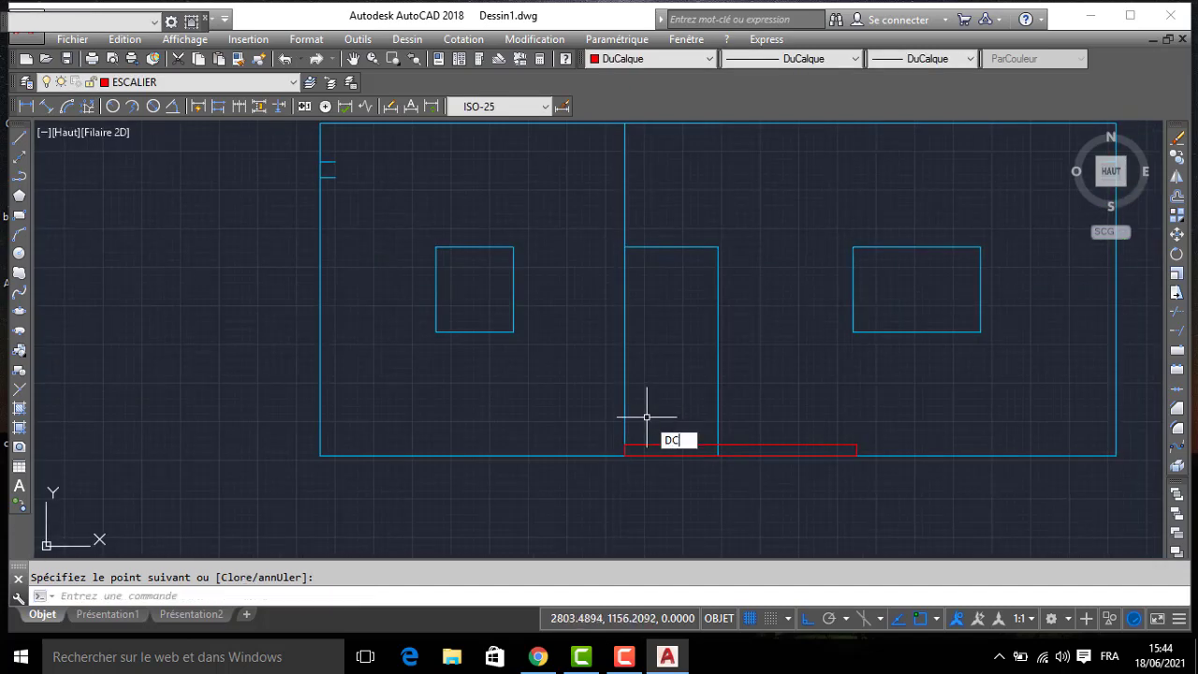
key(Return)
text(1)
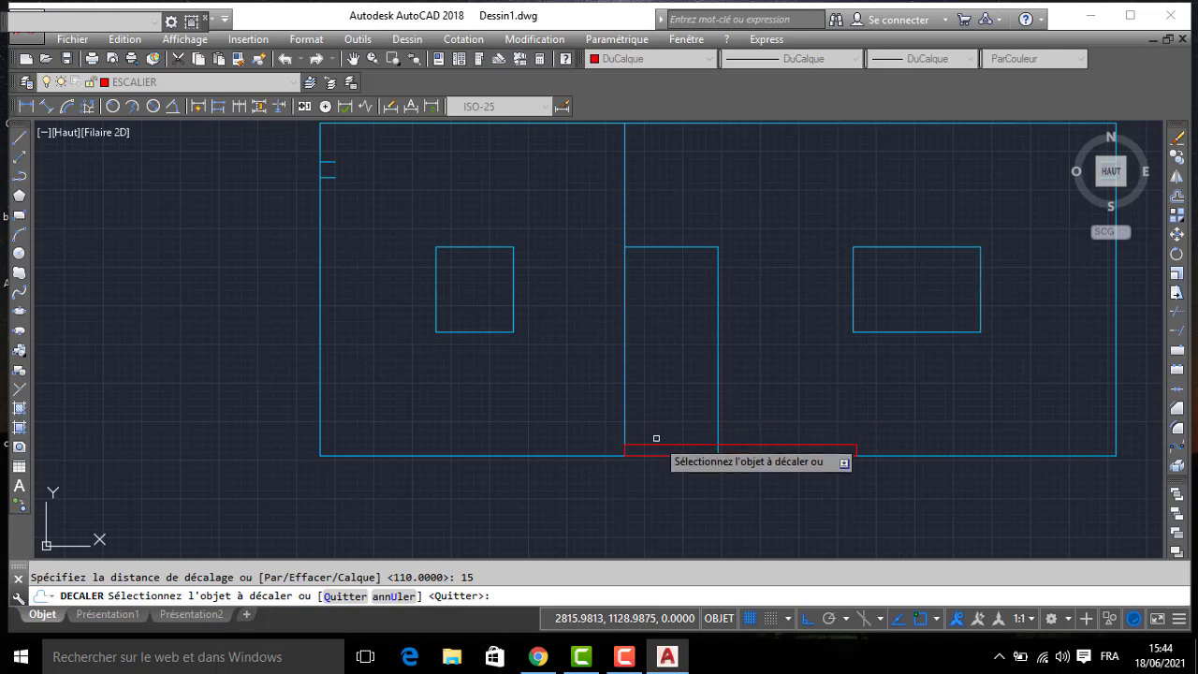
click(658, 443)
click(658, 428)
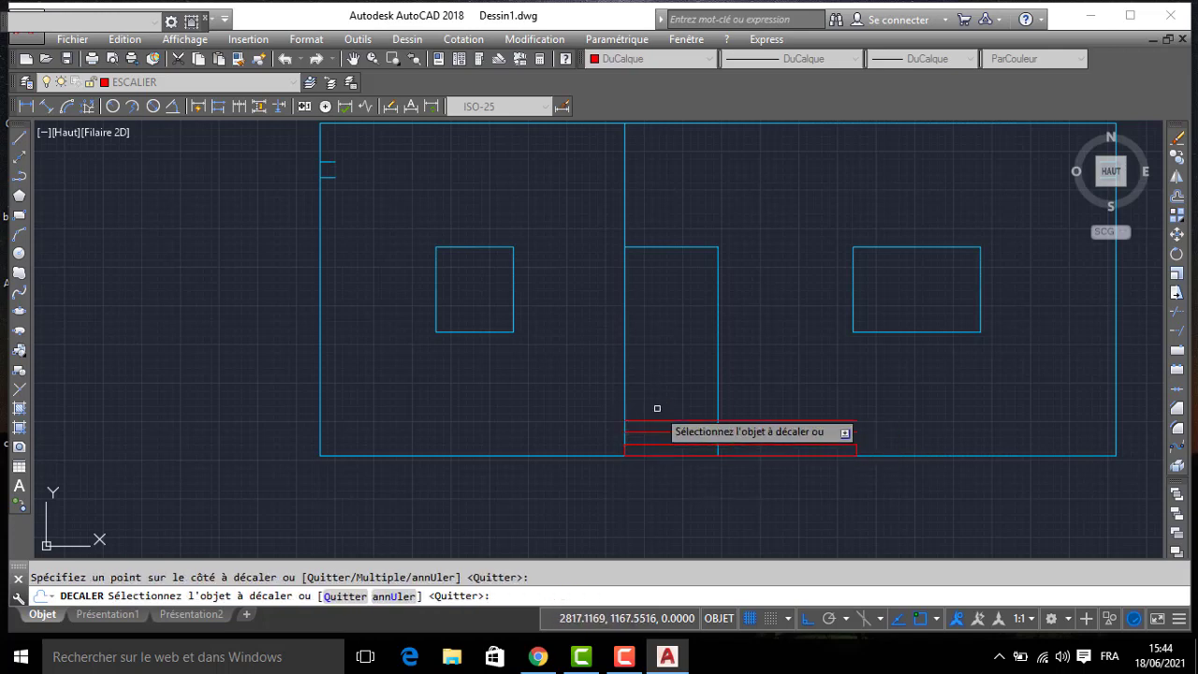
click(652, 420)
click(644, 398)
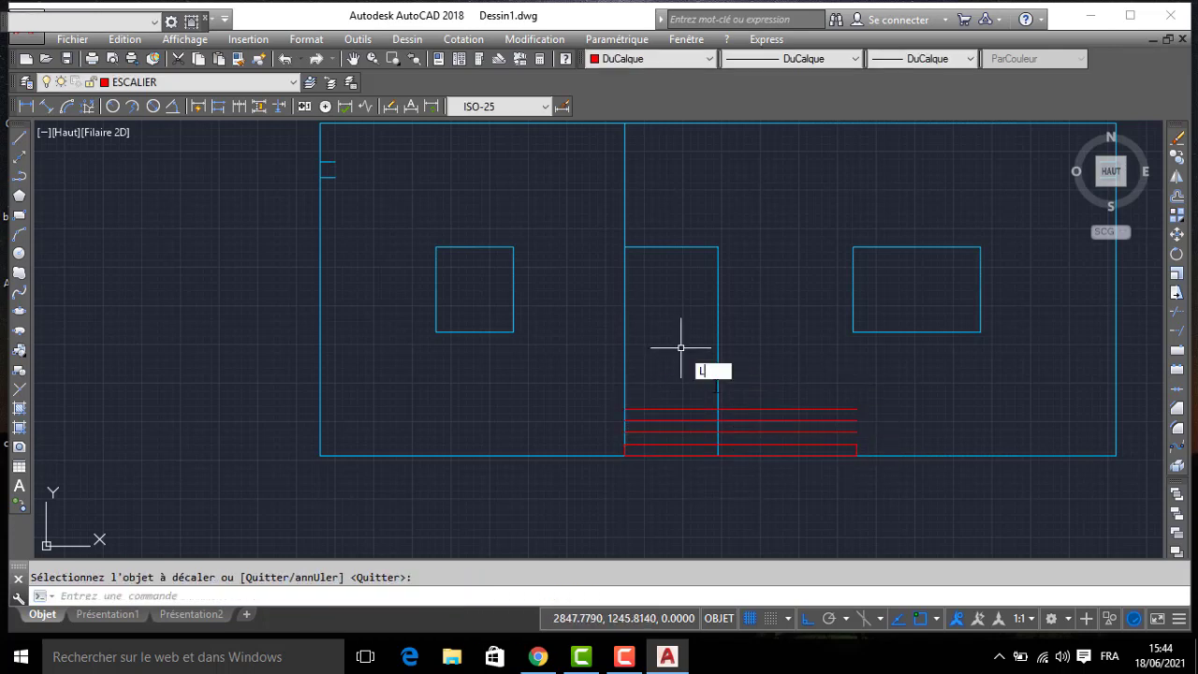
- Draw the risers of the second and third stair steps, each set back 30 and rising 15 from the first step's outer corner
key(Return)
click(856, 445)
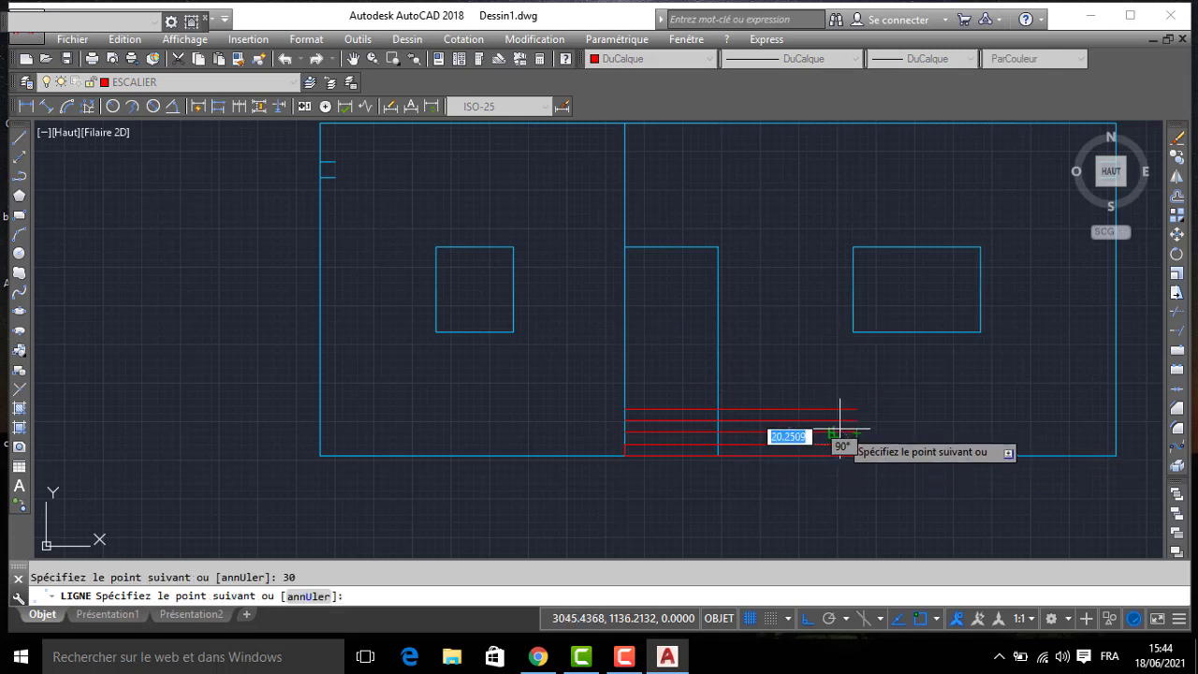
click(833, 432)
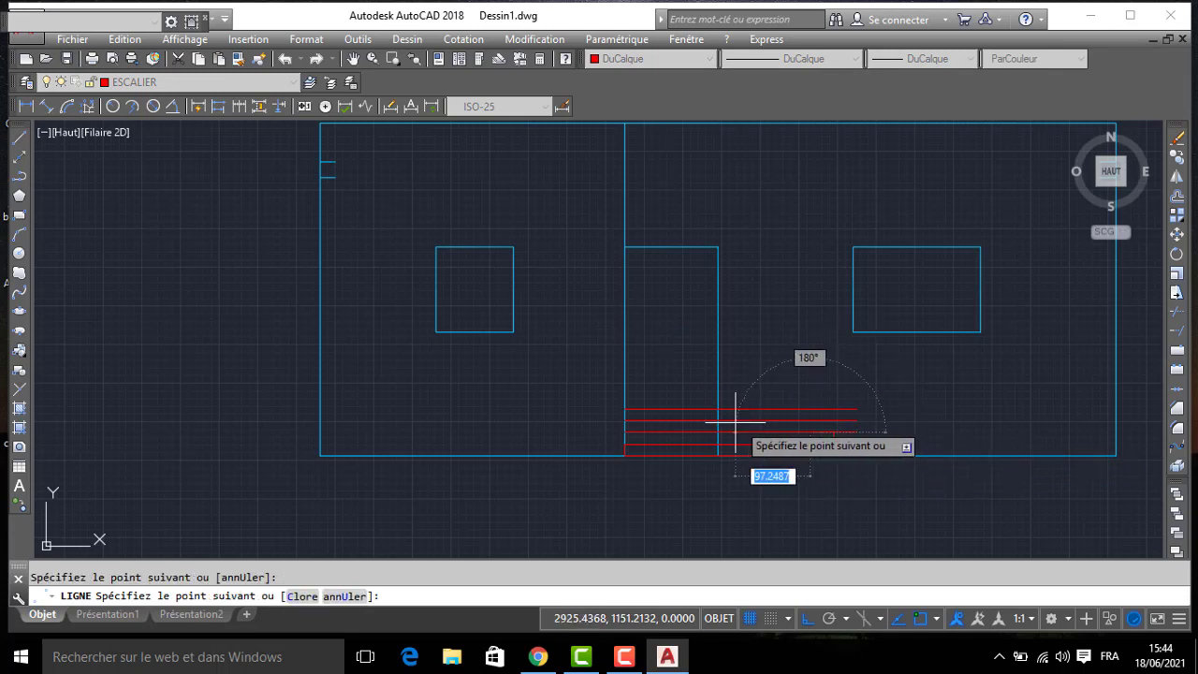
text(30)
key(Return)
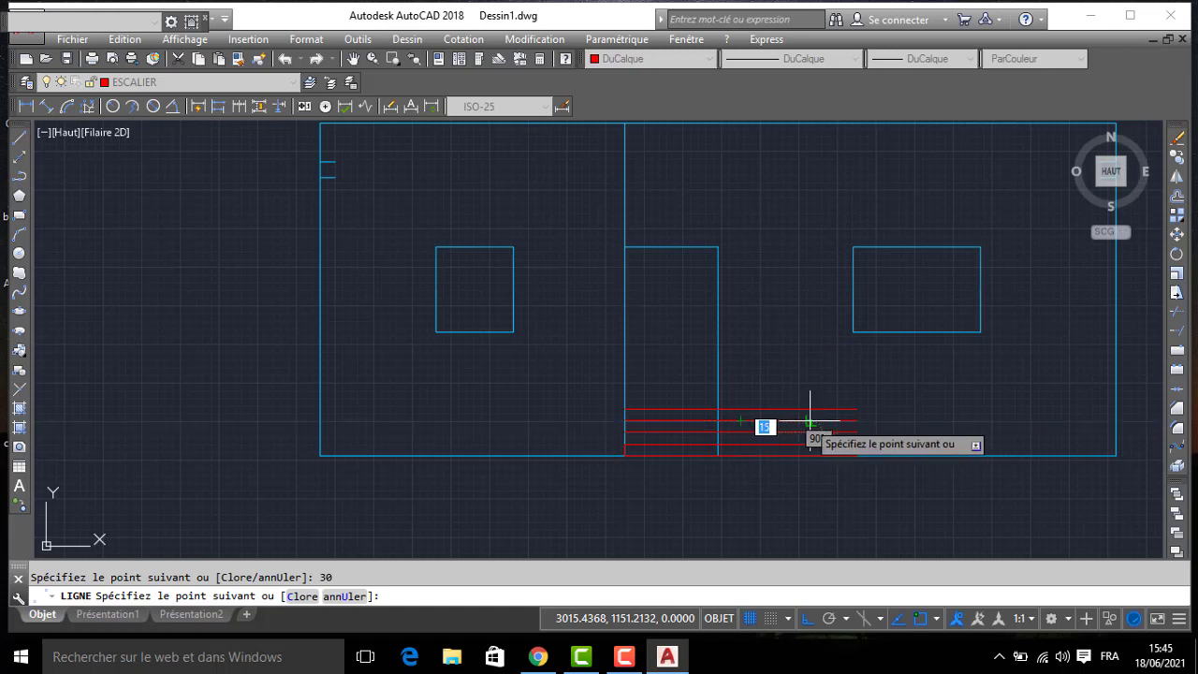
key(Return)
scroll(722, 412, up, 1)
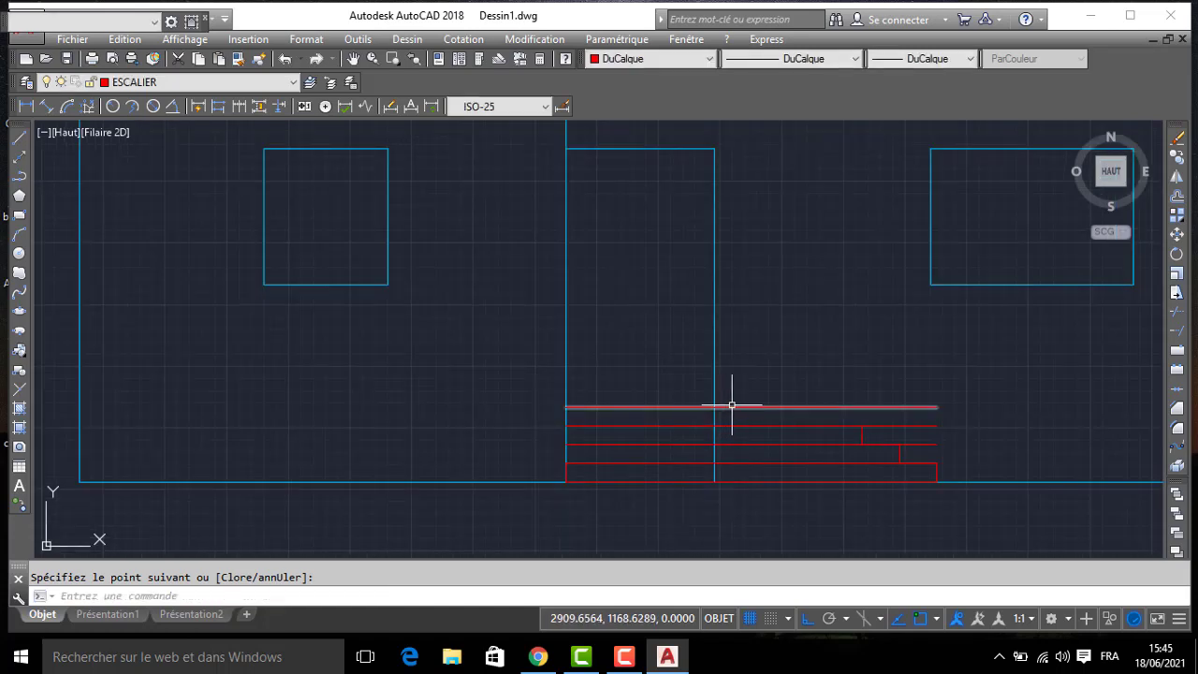
- Trim the stair lines back to their risers, the top one to the door's width, and the door's side line below the top step
key(Return)
key(Return)
click(902, 401)
click(889, 418)
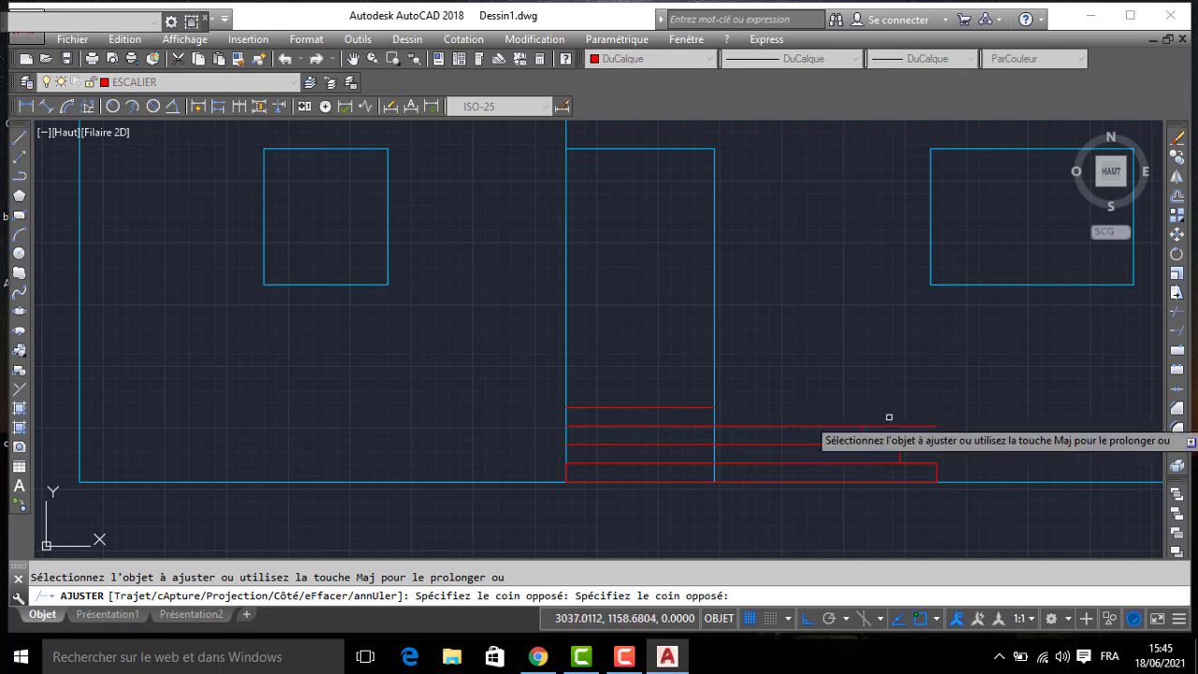
click(908, 420)
click(920, 446)
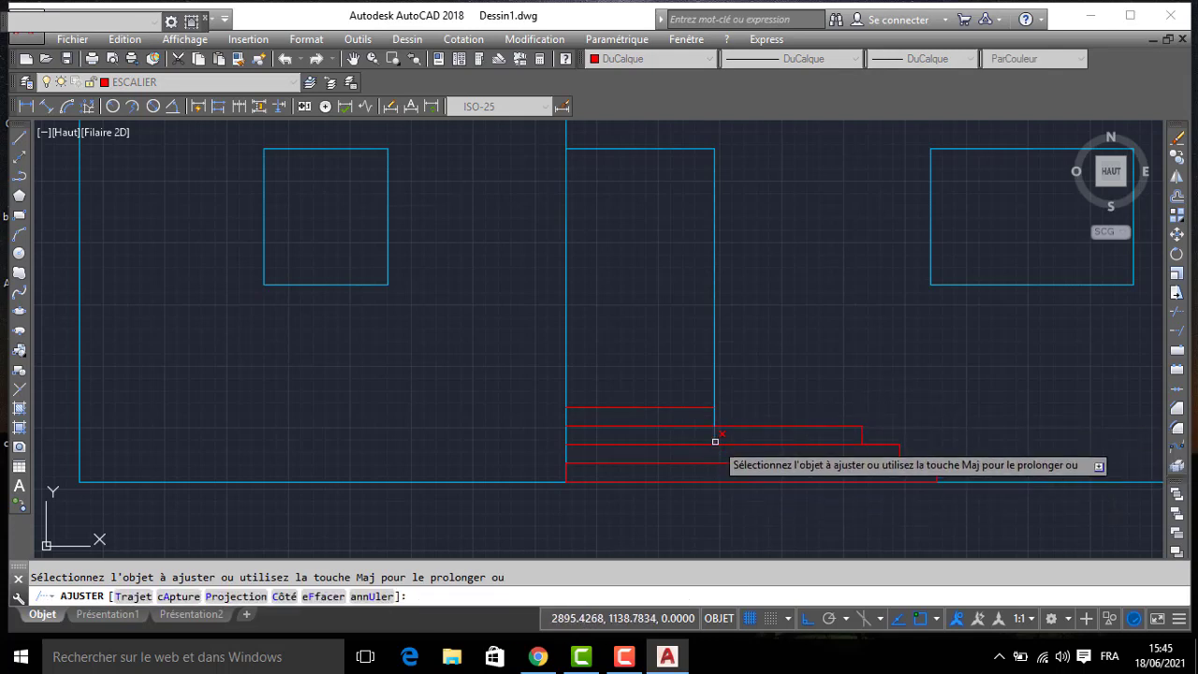
key(Return)
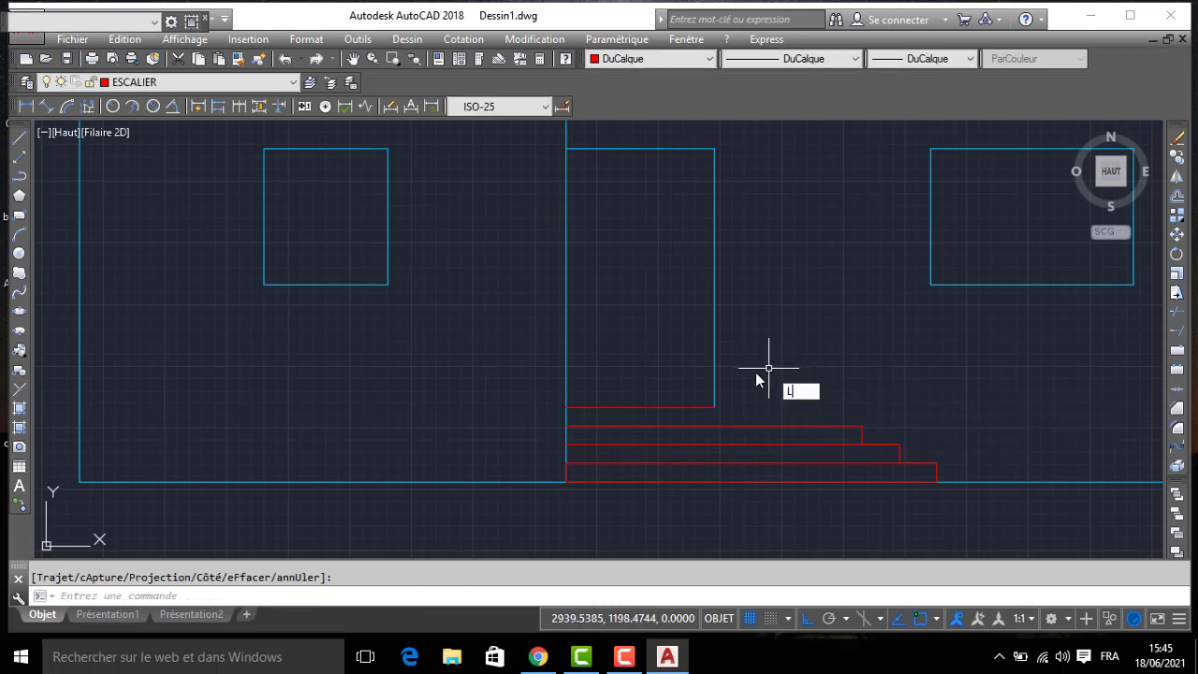
- Close the stair profile with a vertical line under the door's right corner and another down its left edge to the first step
key(Return)
click(715, 407)
click(714, 426)
key(Return)
key(Return)
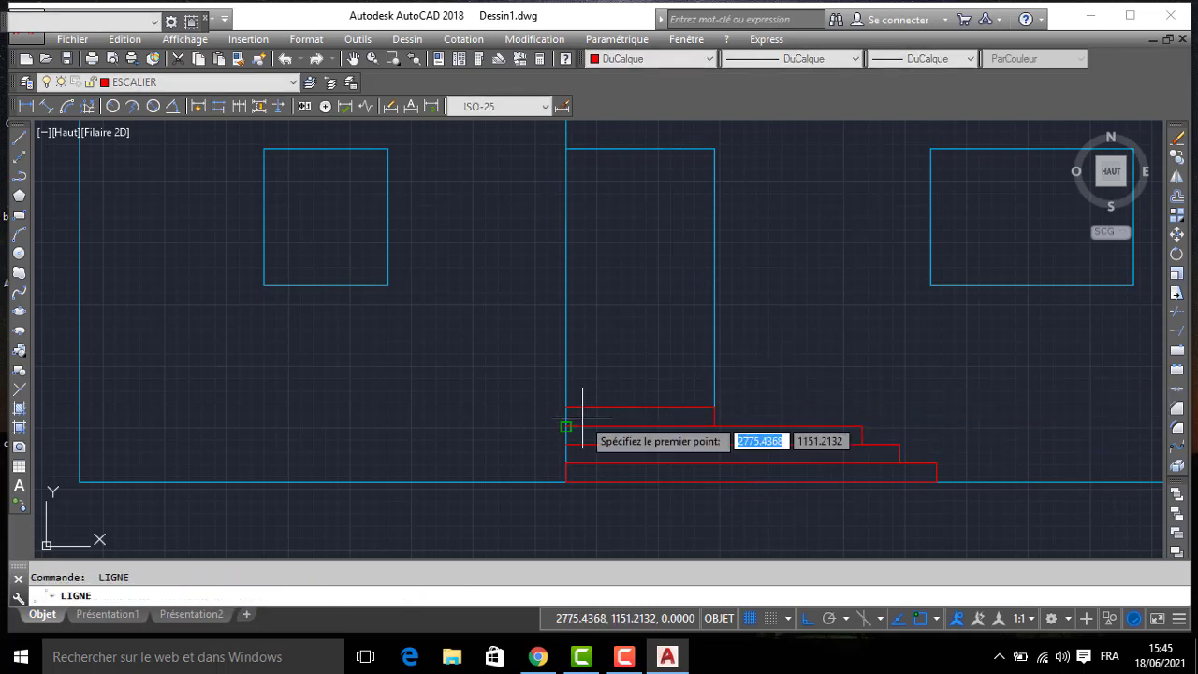
click(565, 408)
click(566, 463)
key(Return)
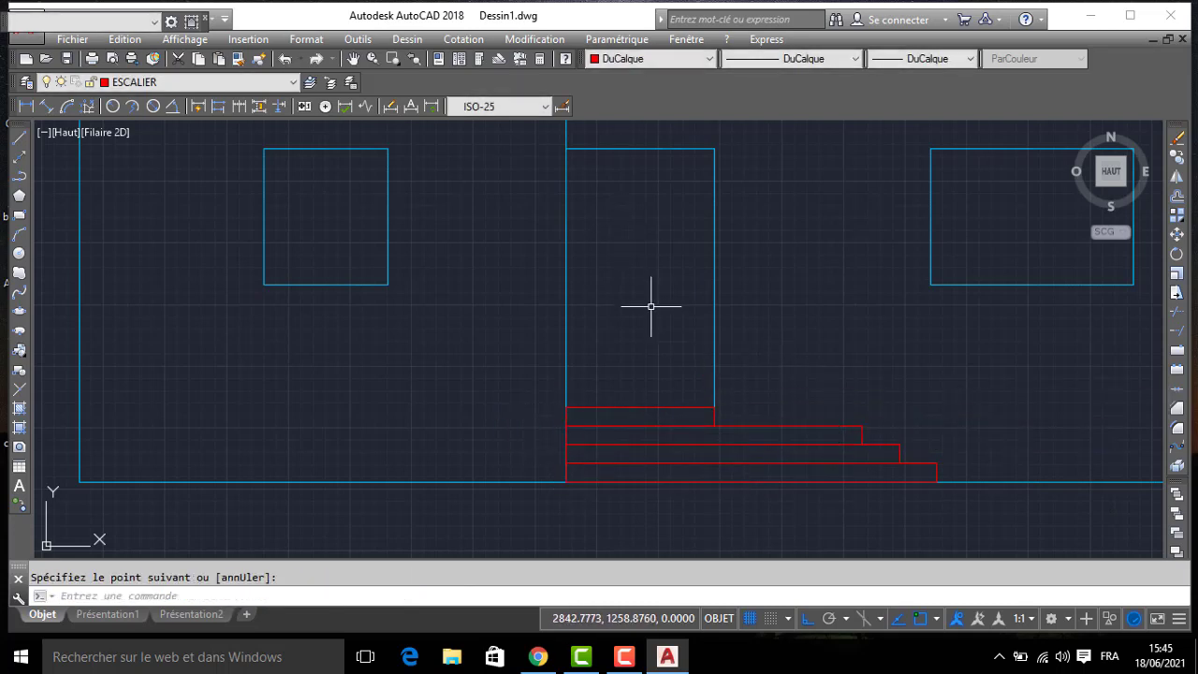
- On the PORTE layer, trace the left side, top and right side of the door opening with a polyline
click(140, 82)
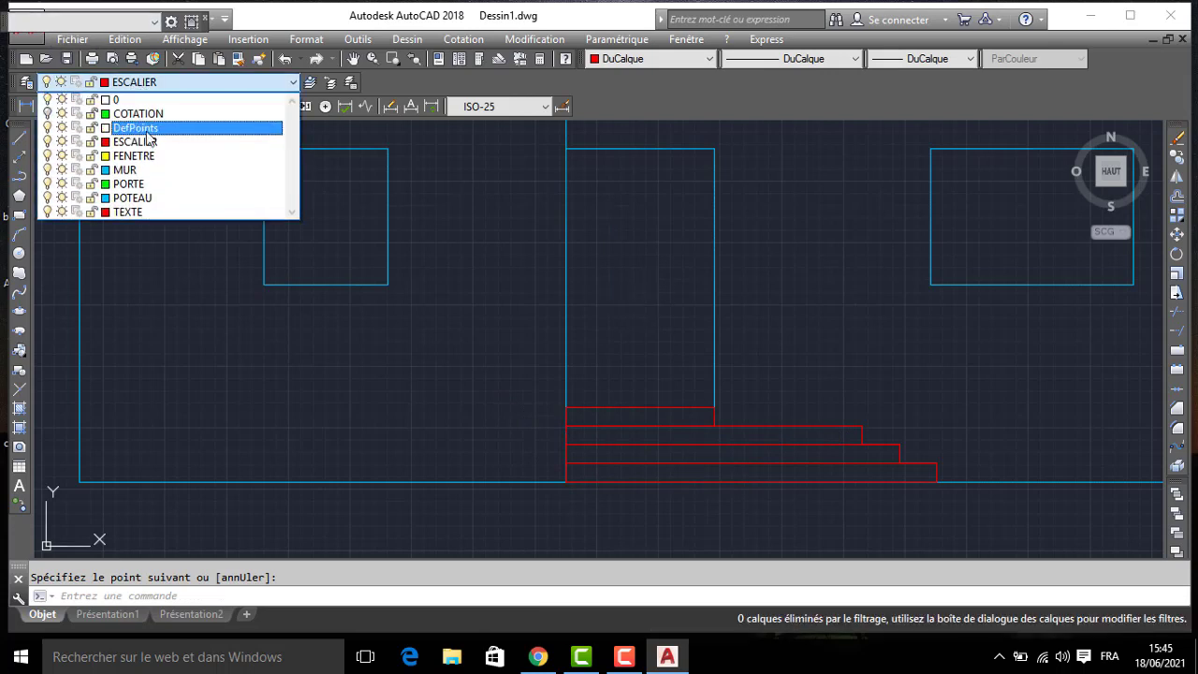
click(140, 188)
text(POL)
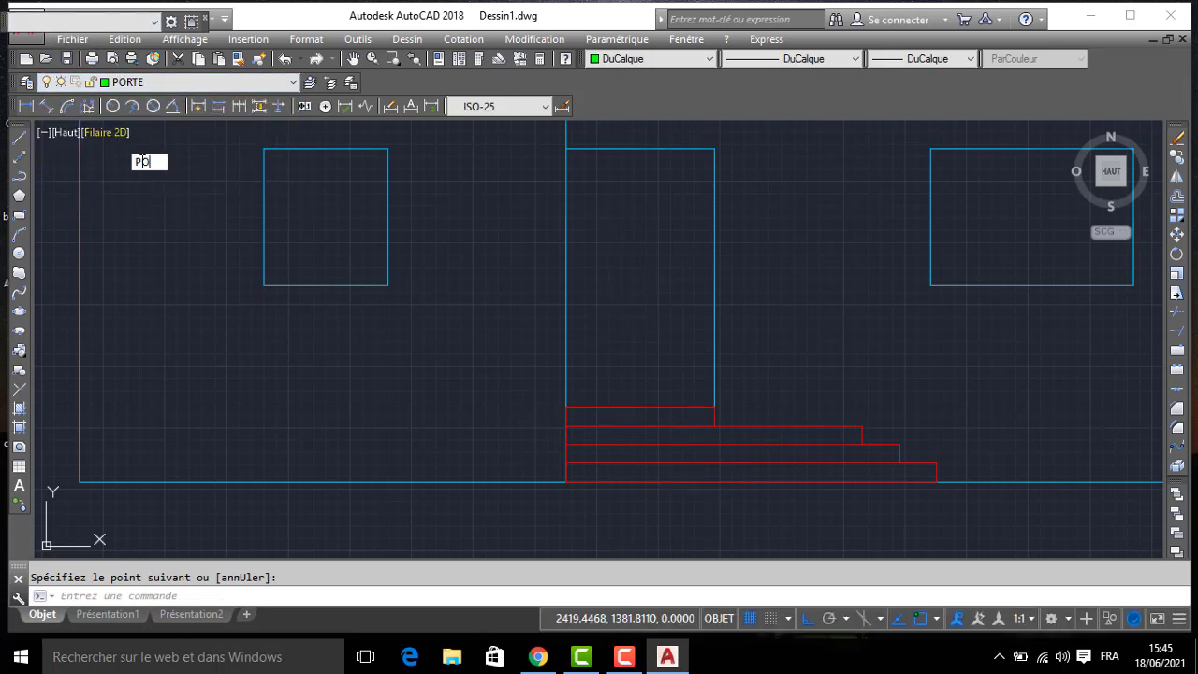
key(Return)
click(566, 407)
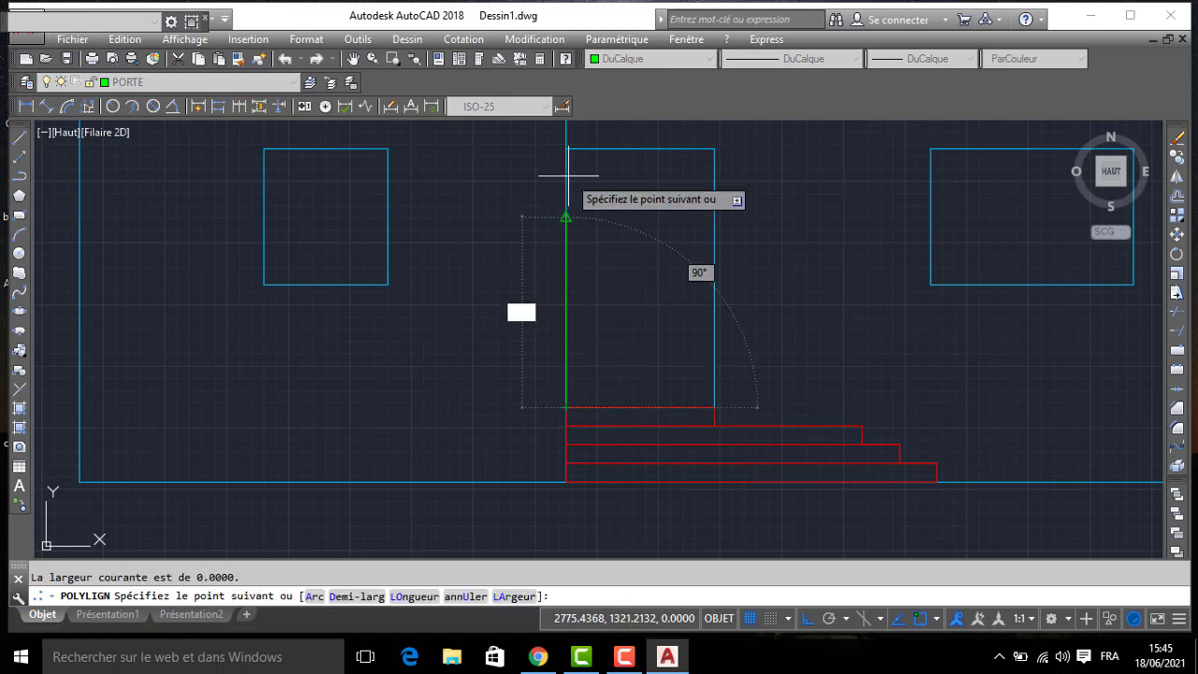
click(565, 148)
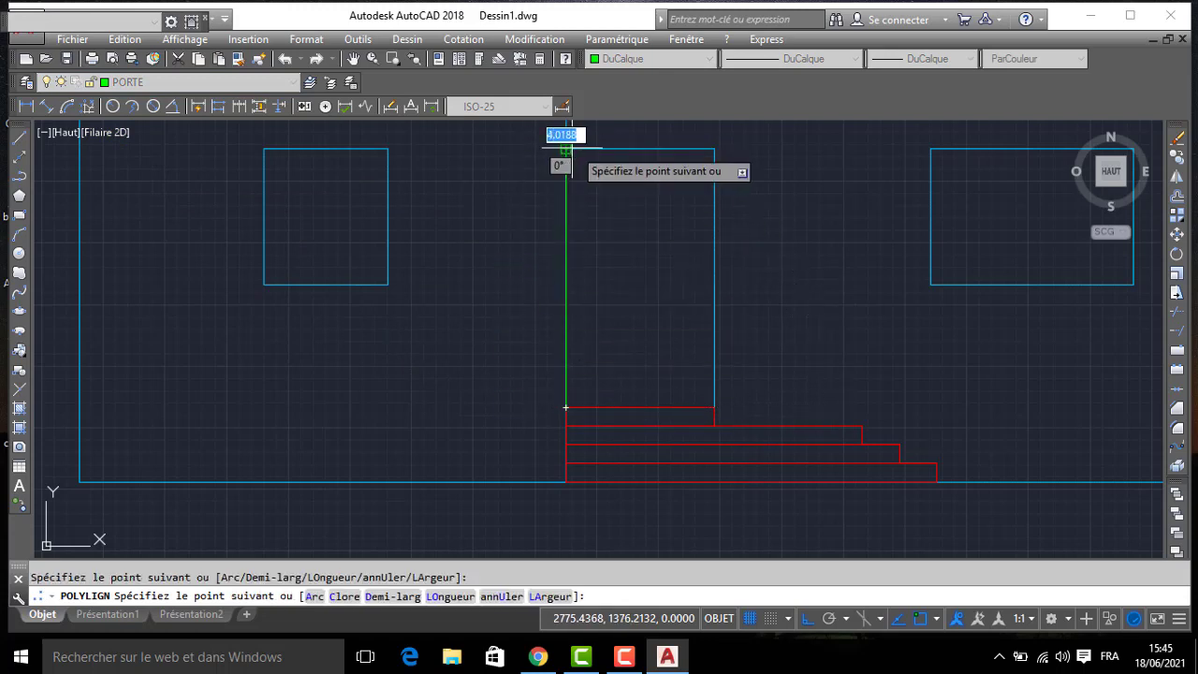
click(715, 147)
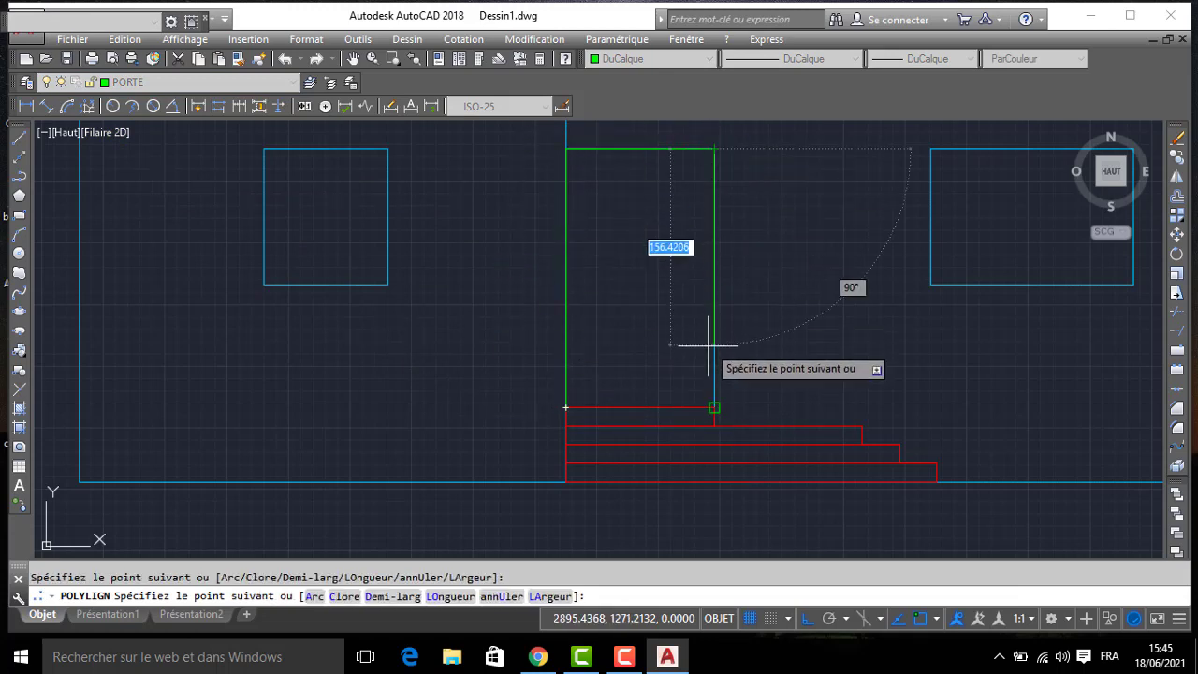
click(714, 407)
key(Return)
- Offset the door outline 5 inward to form the frame
text(D)
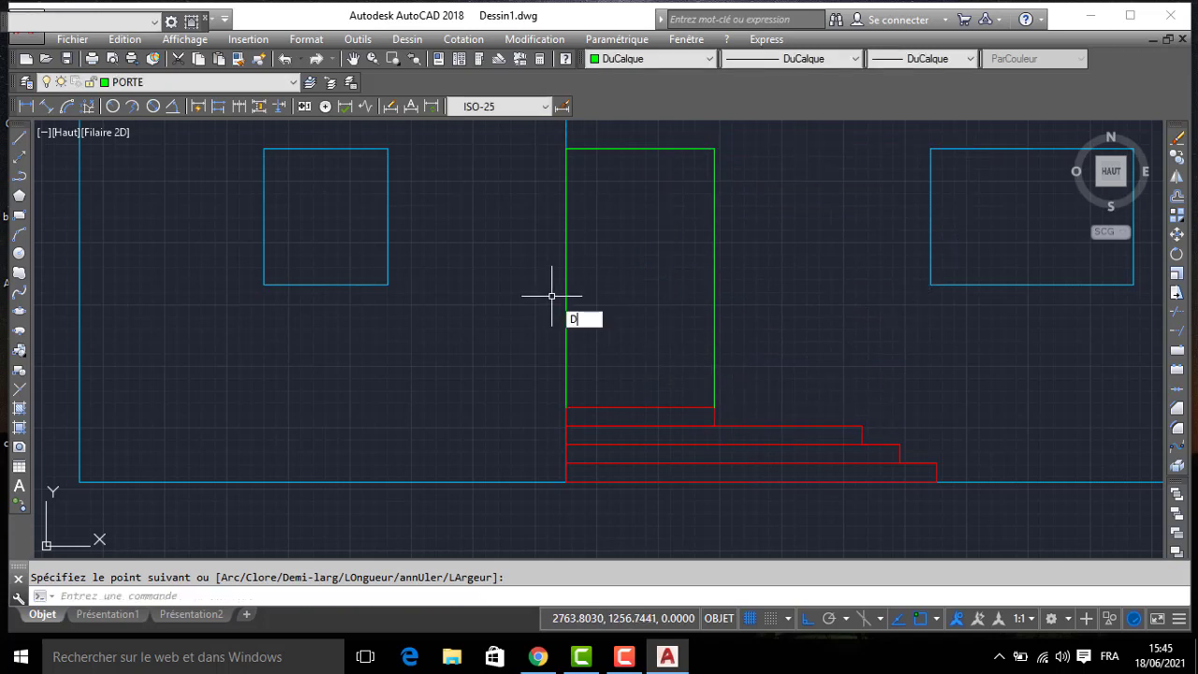
text(EC)
key(Return)
text(5)
key(Return)
click(713, 275)
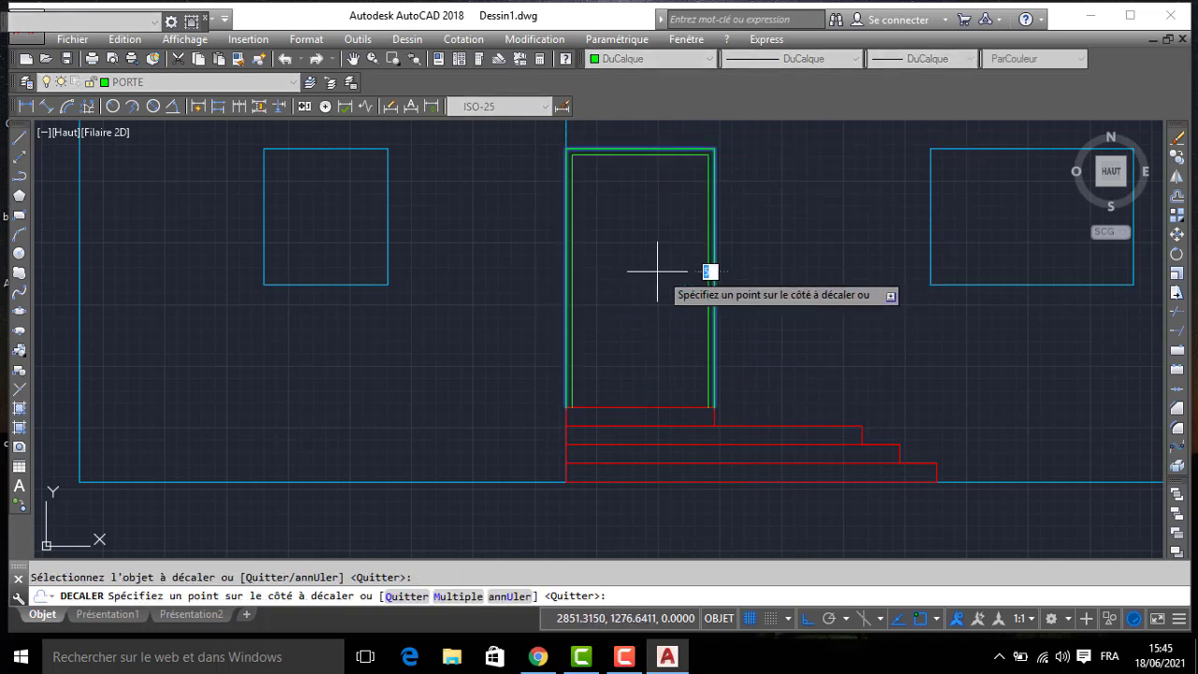
click(646, 270)
key(Return)
- Draw the door's two opening-direction diagonals from the left inner corners to the right side's midpoint, plus the threshold line
text(l)
key(Return)
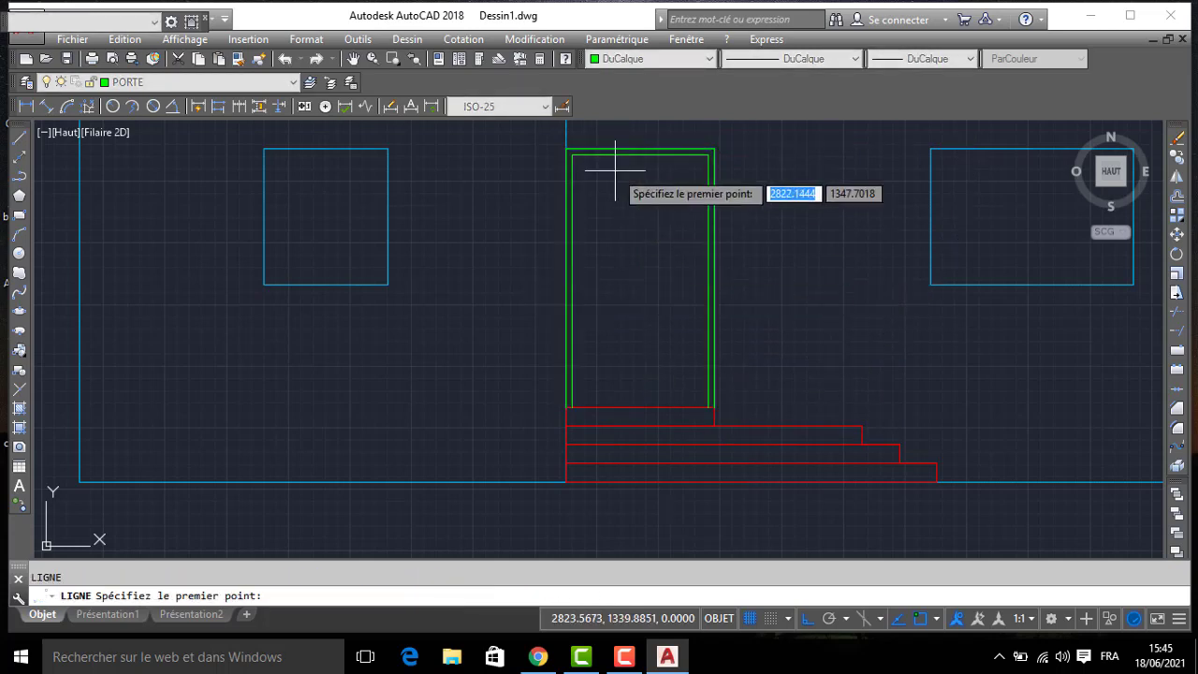
click(568, 150)
click(709, 280)
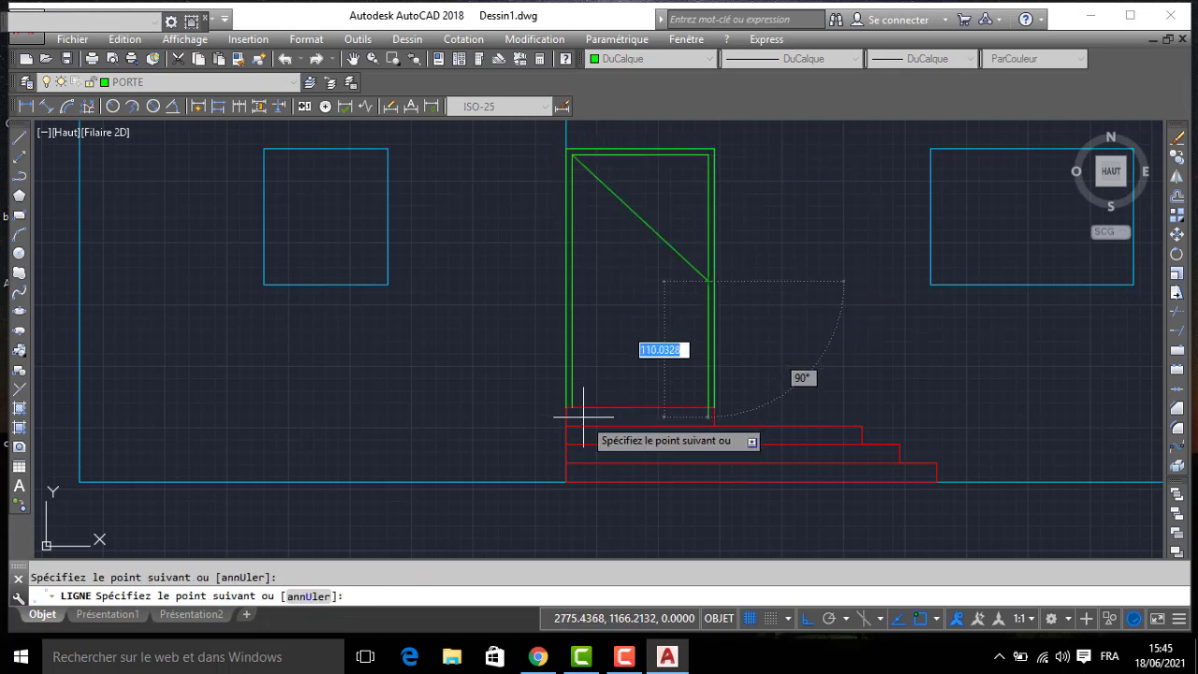
click(569, 409)
key(Return)
key(Return)
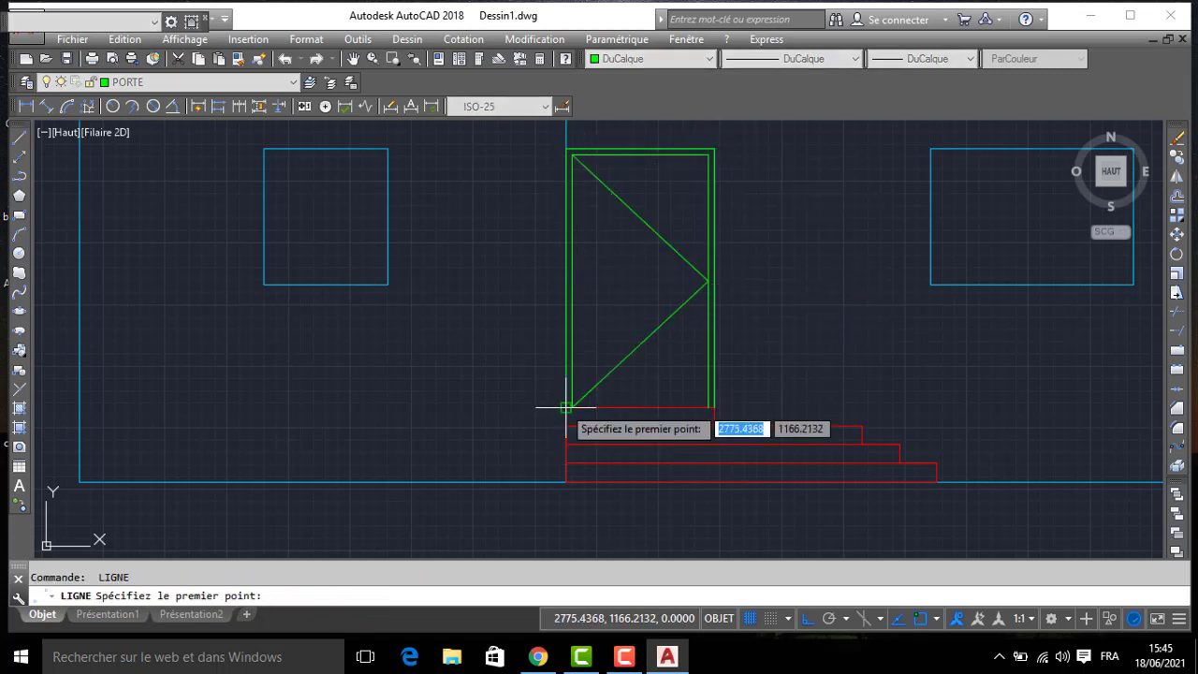
click(570, 409)
key(Return)
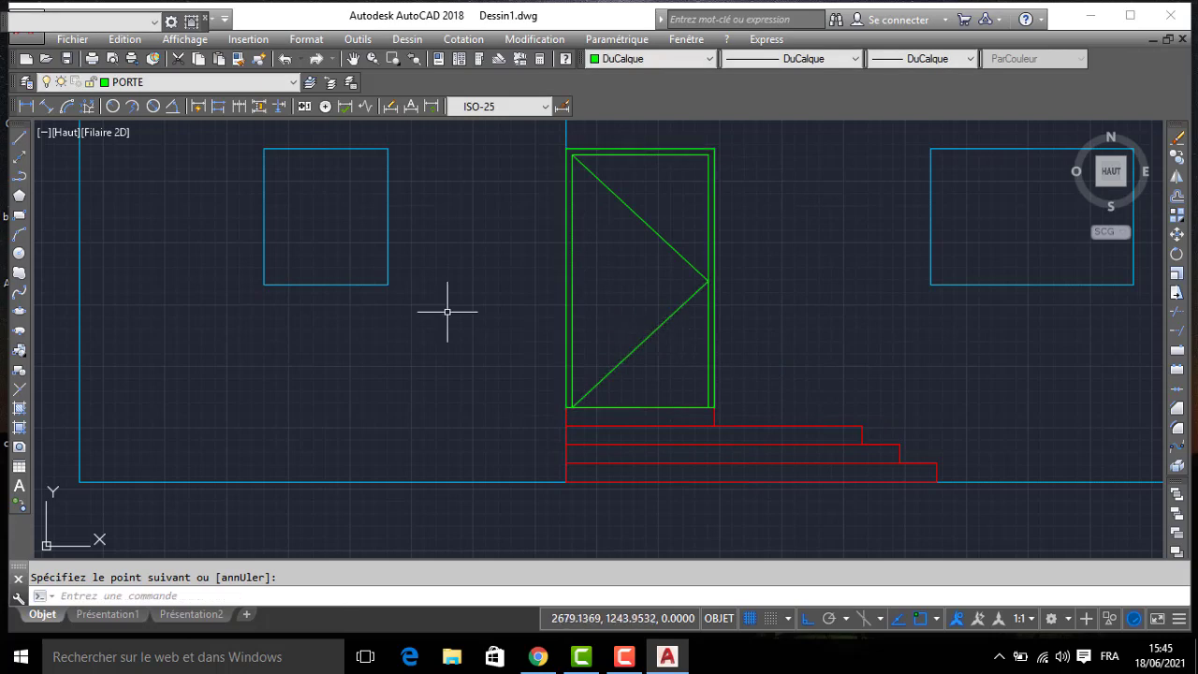
- On the FENETRE layer, draw a rectangle over the left window opening from corner to corner
middle_drag(267, 187, 357, 284)
click(136, 83)
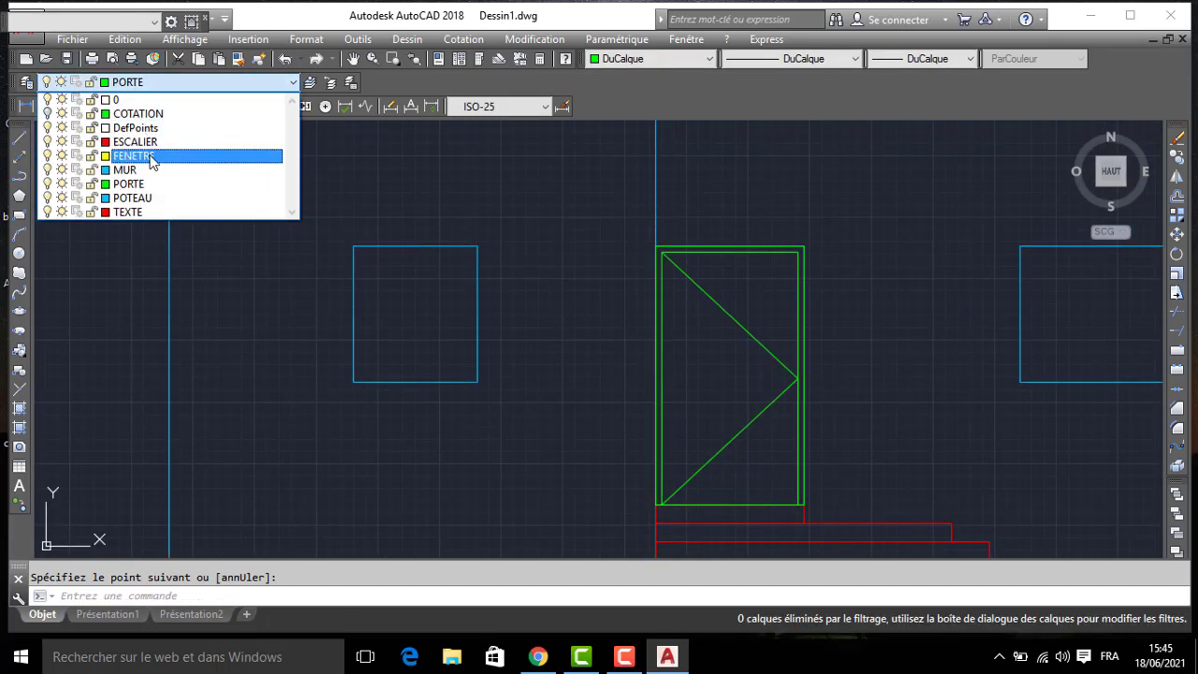
click(138, 154)
text(REC)
key(Return)
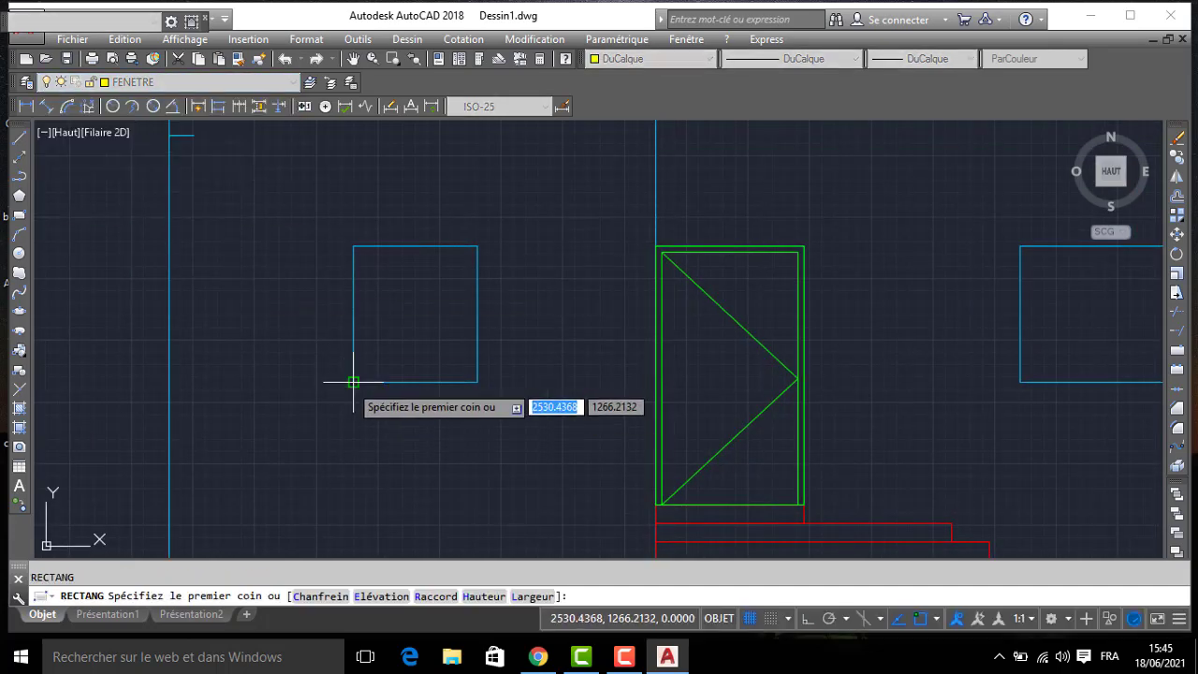
click(353, 382)
click(478, 246)
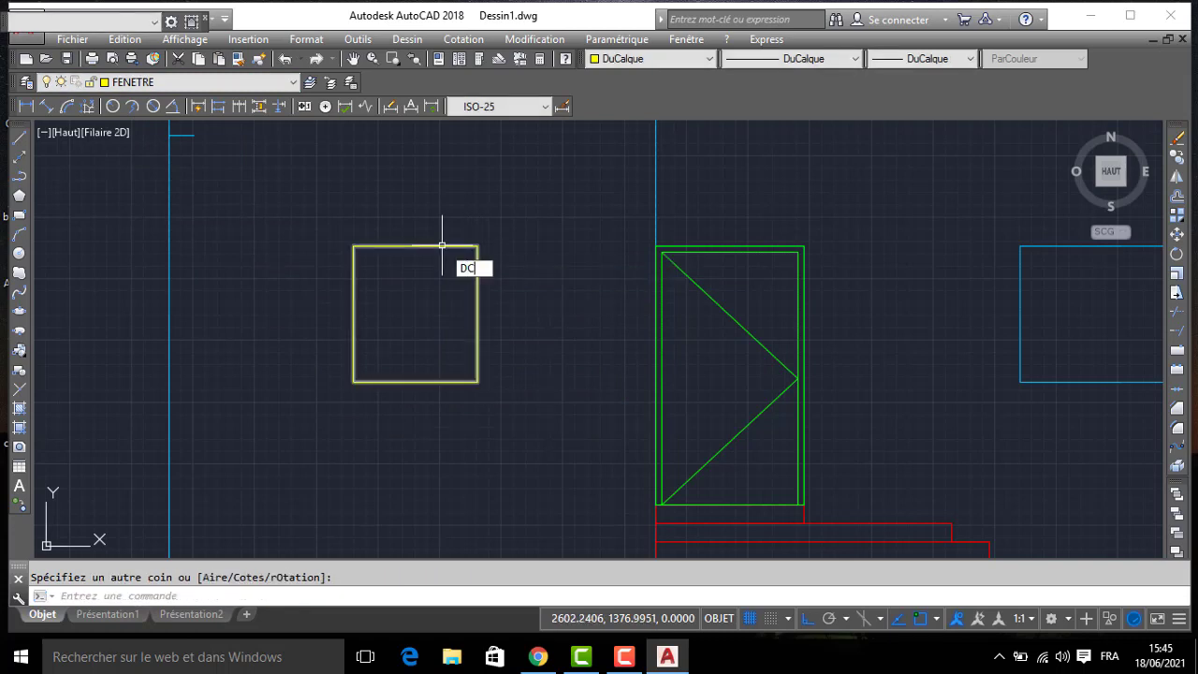
- Offset the left window's rectangle inward twice at 5 spacing
text(DC)
key(Return)
key(Return)
click(415, 246)
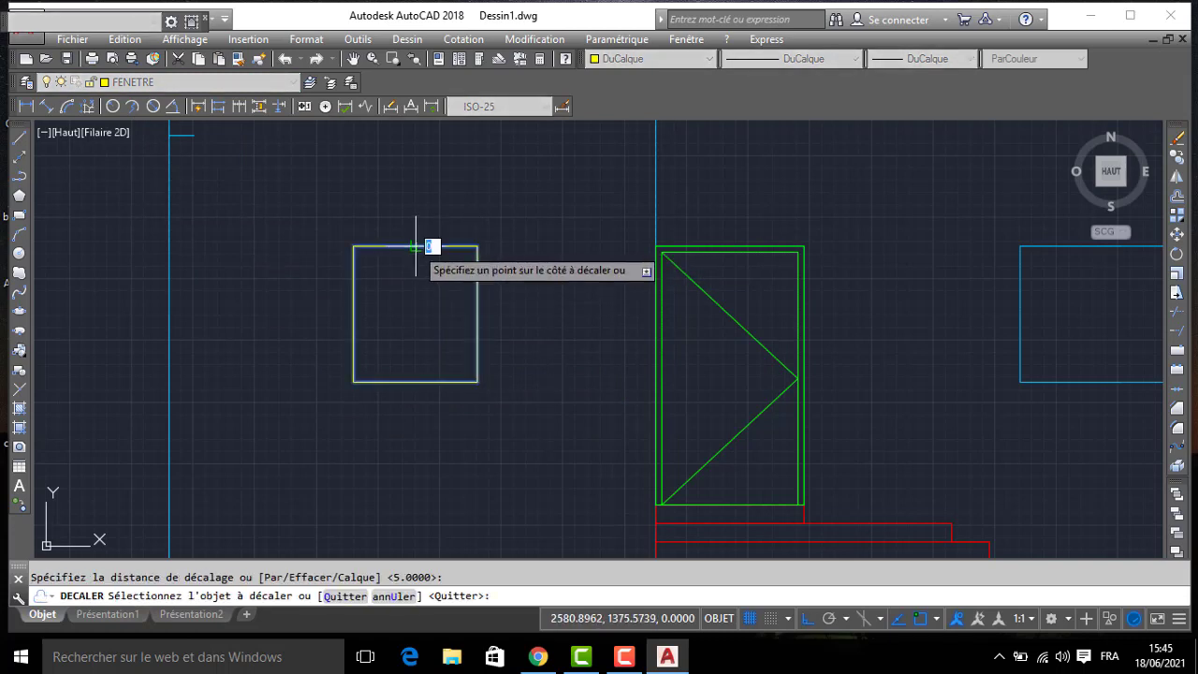
click(412, 259)
click(412, 253)
click(412, 273)
- Draw a vertical centre line between the top and bottom midpoints of the left window's innermost rectangle
key(Return)
text(L)
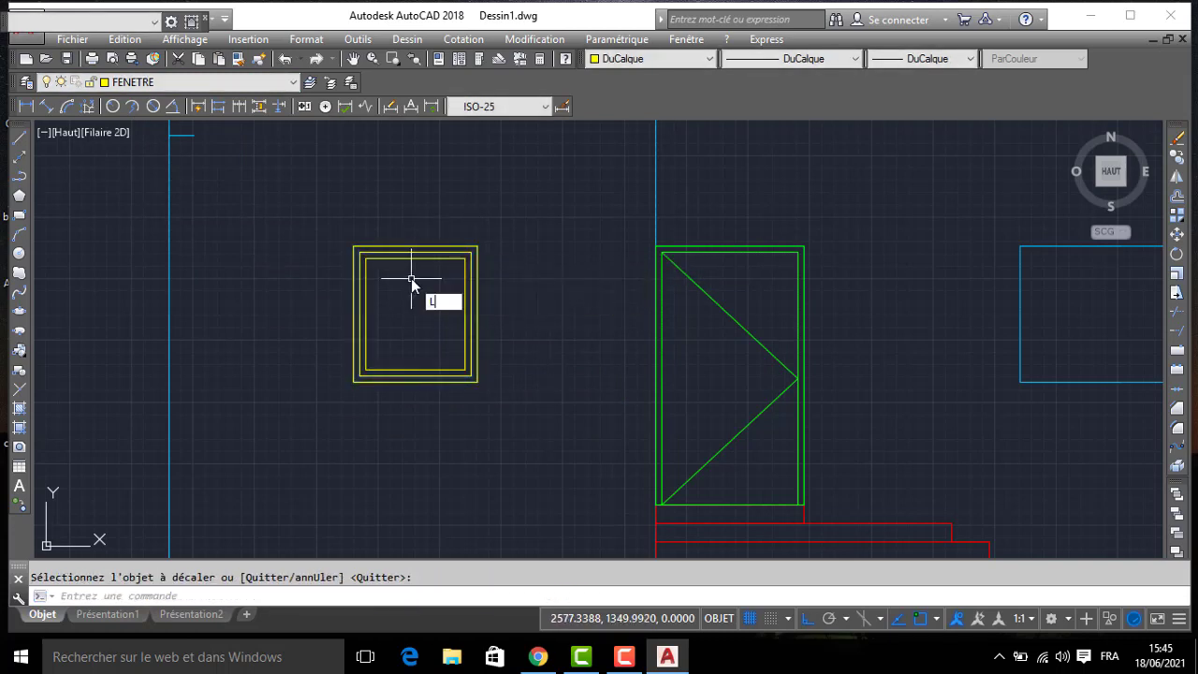
key(Return)
click(416, 259)
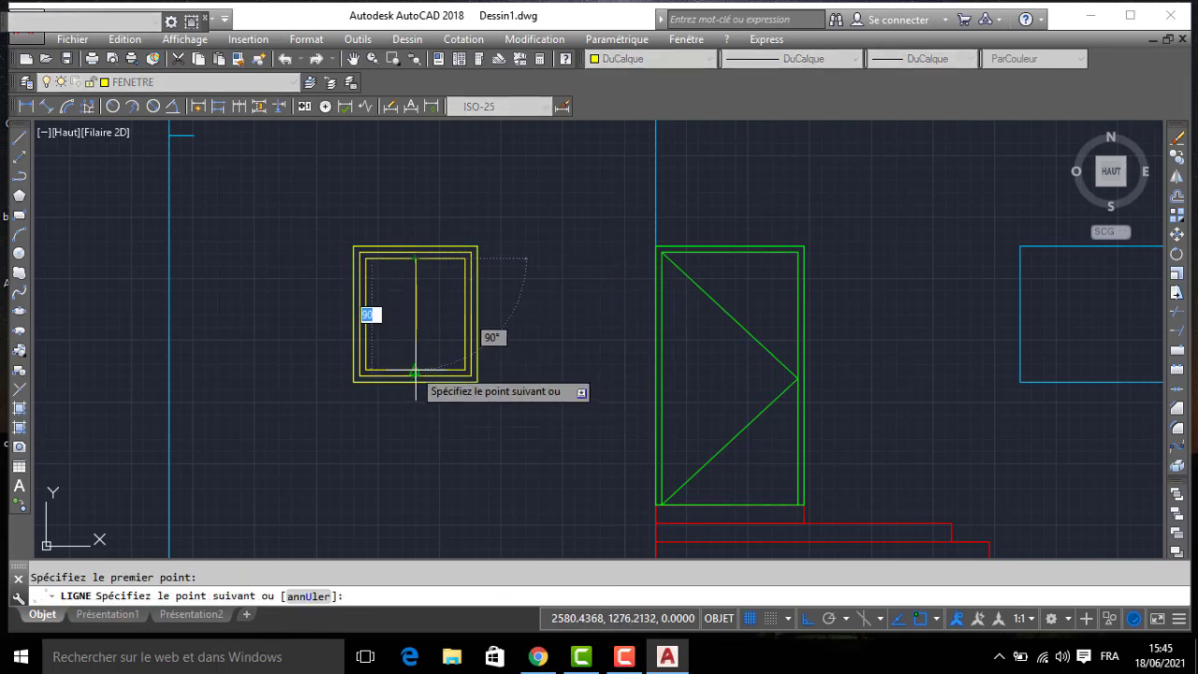
click(416, 371)
key(Return)
- Offset the left window's centre line 2.5 to each side
text(DC)
key(Return)
text(2.)
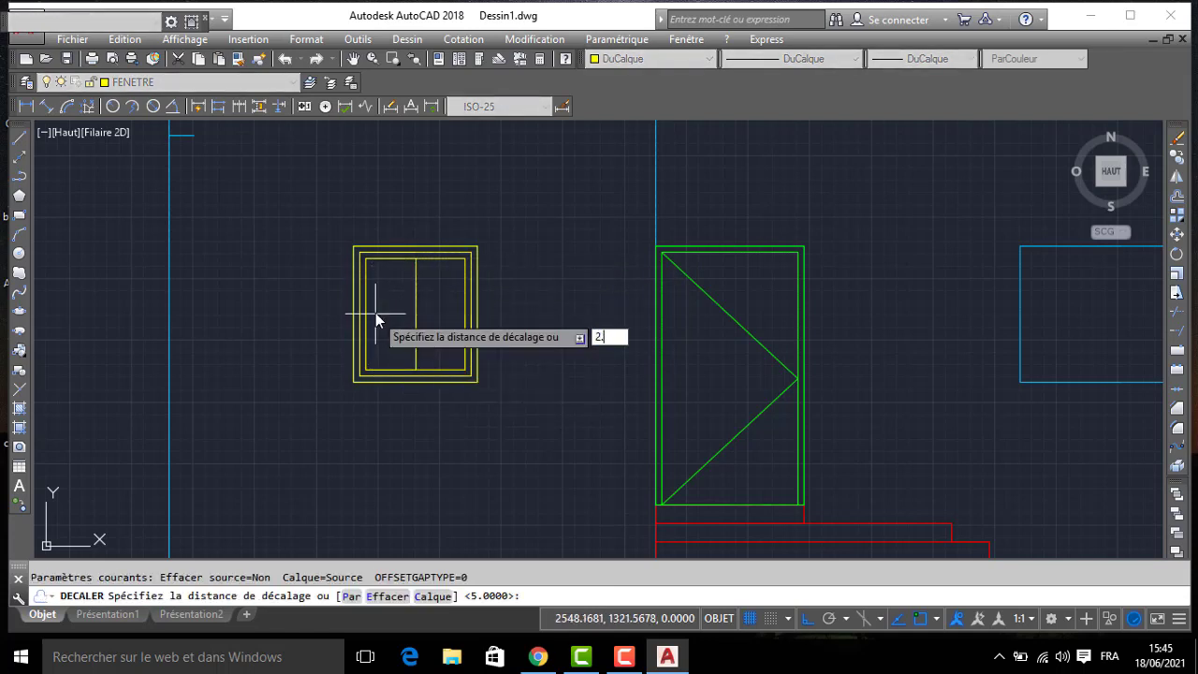
text(5)
key(Return)
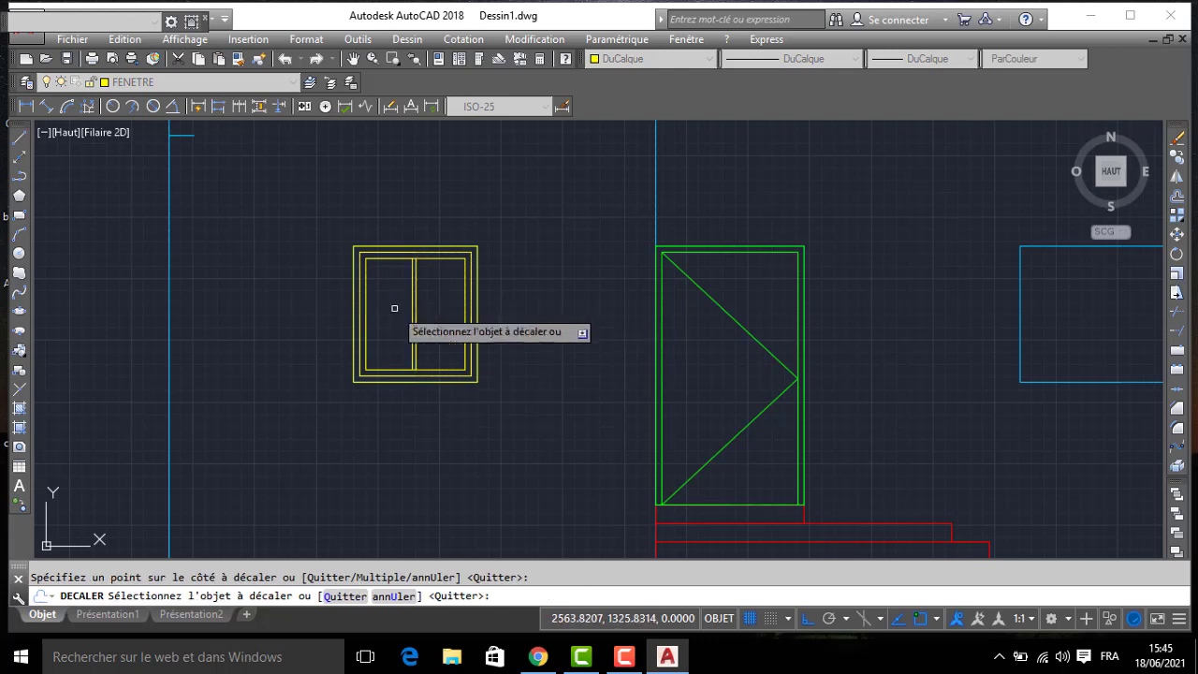
scroll(413, 304, up, 4)
click(415, 302)
click(465, 309)
scroll(472, 308, down, 5)
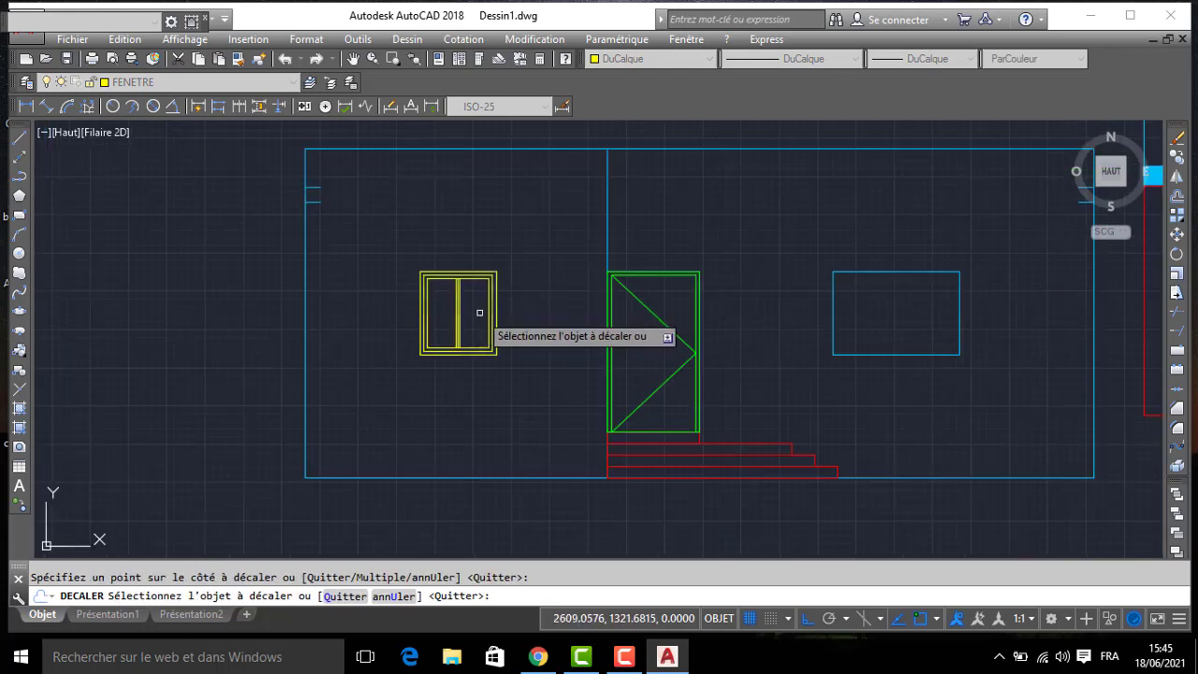
middle_drag(717, 340, 533, 336)
key(Return)
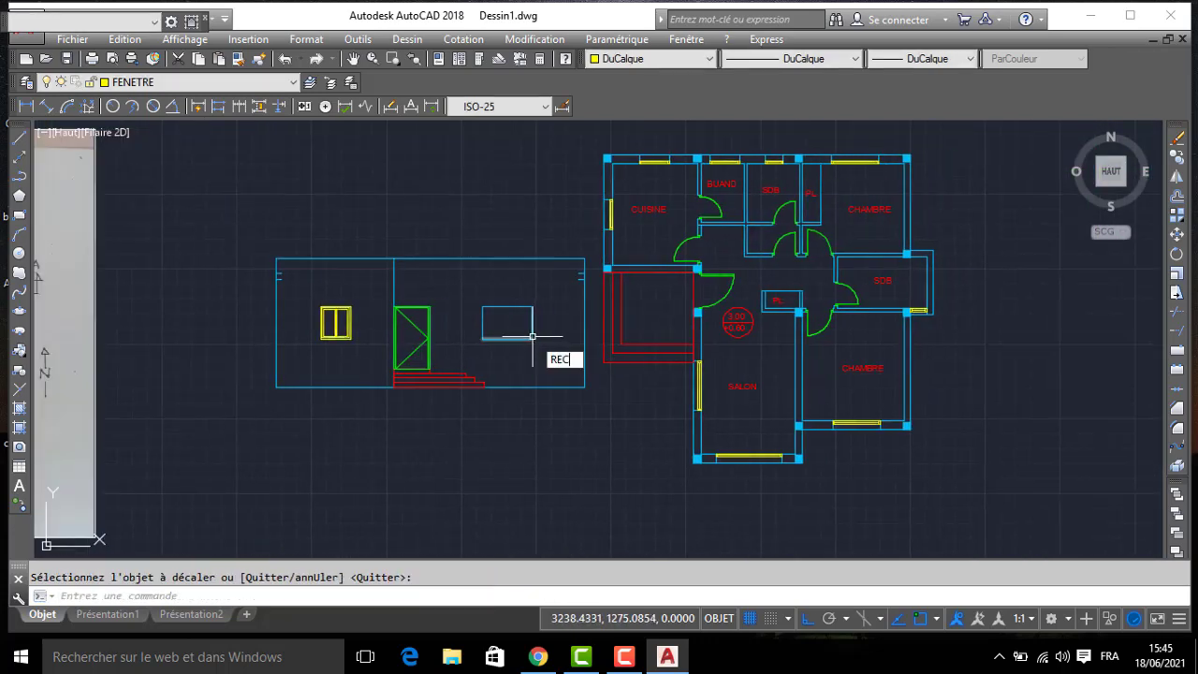
- Draw a rectangle over the right window opening from corner to corner
text(REC)
key(Return)
click(532, 339)
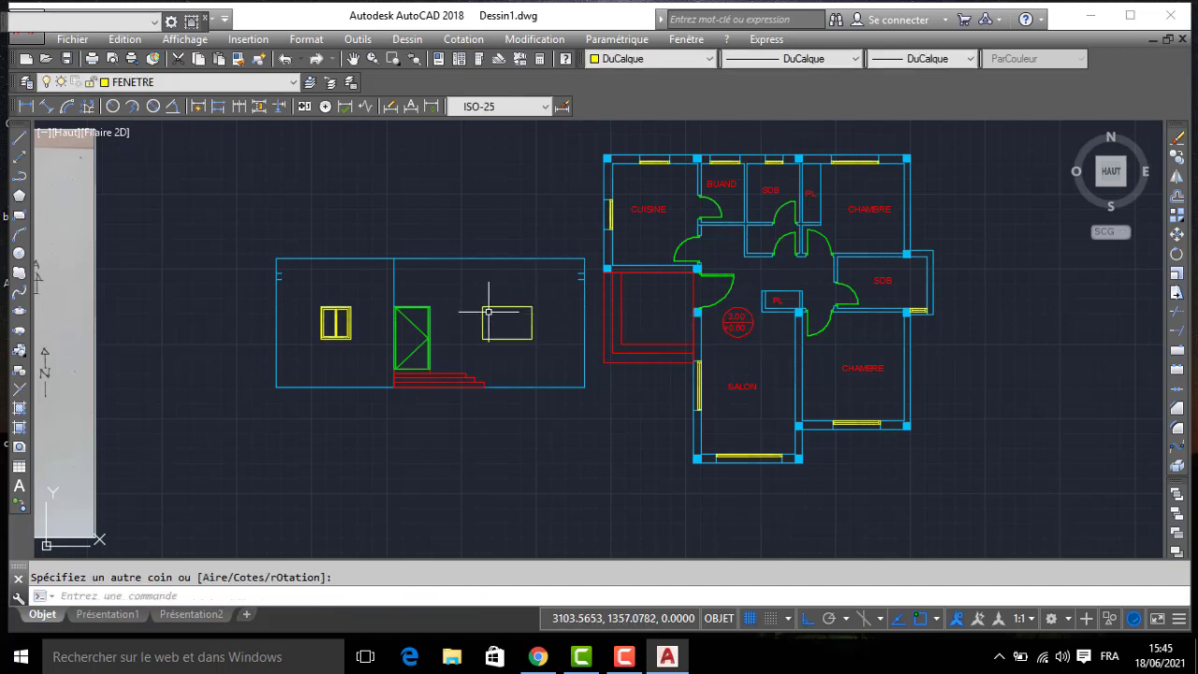
- Offset the right window's rectangle inward twice at 5 spacing
text(DC)
key(Return)
text(5)
key(Return)
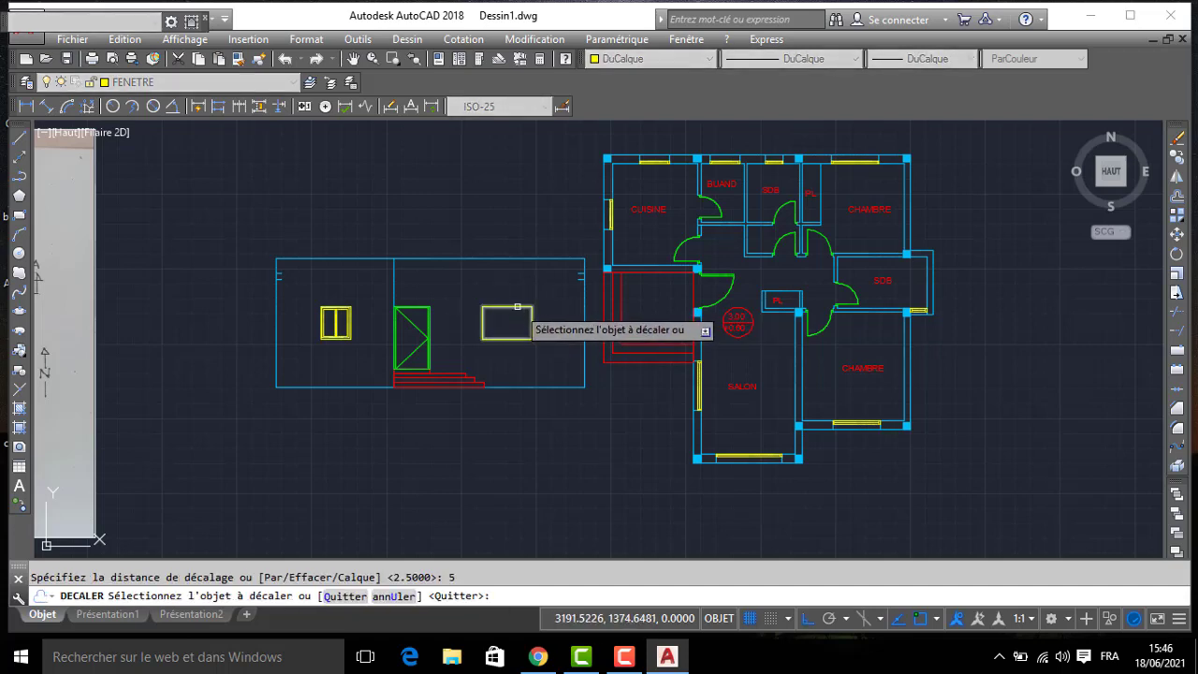
click(517, 307)
click(501, 315)
scroll(507, 316, up, 2)
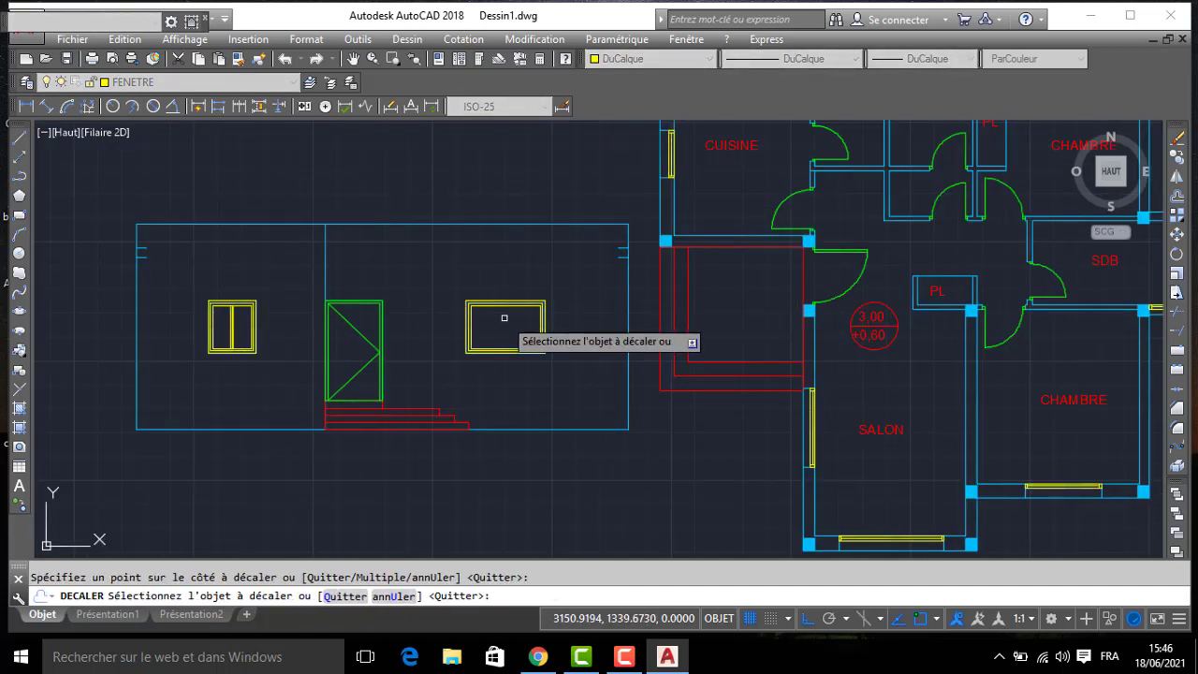
- Draw a vertical centre line between the top and bottom midpoints of the right window's innermost rectangle
scroll(504, 318, up, 2)
key(Escape)
key(Return)
click(506, 296)
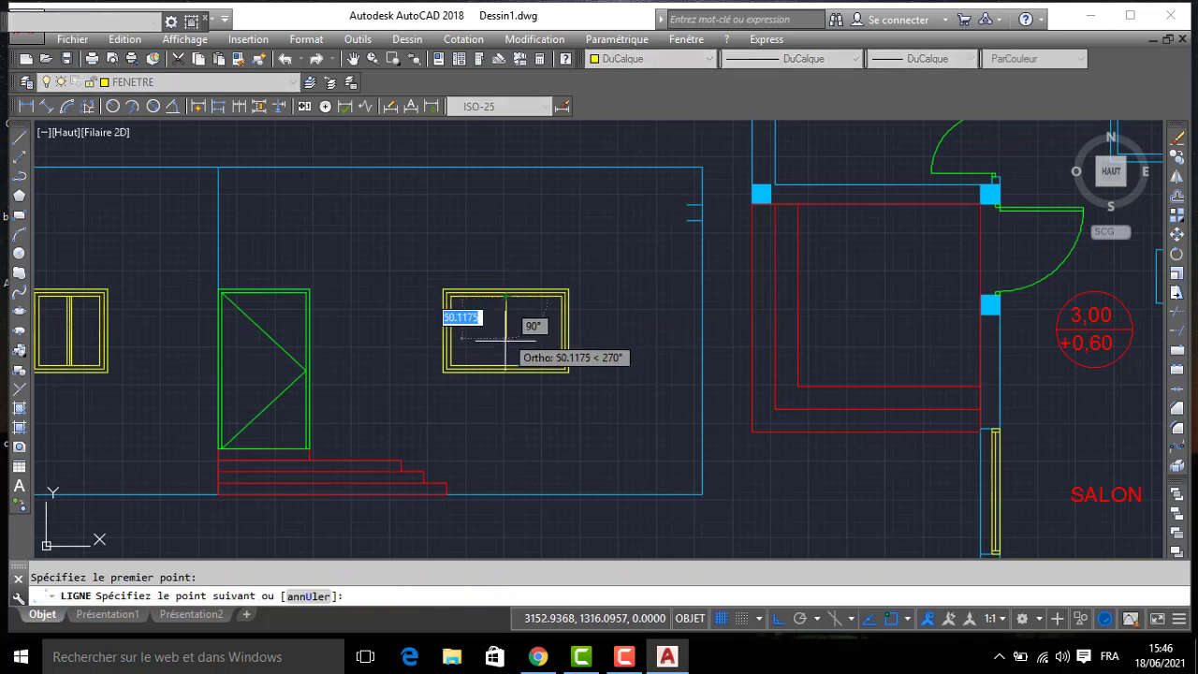
key(Escape)
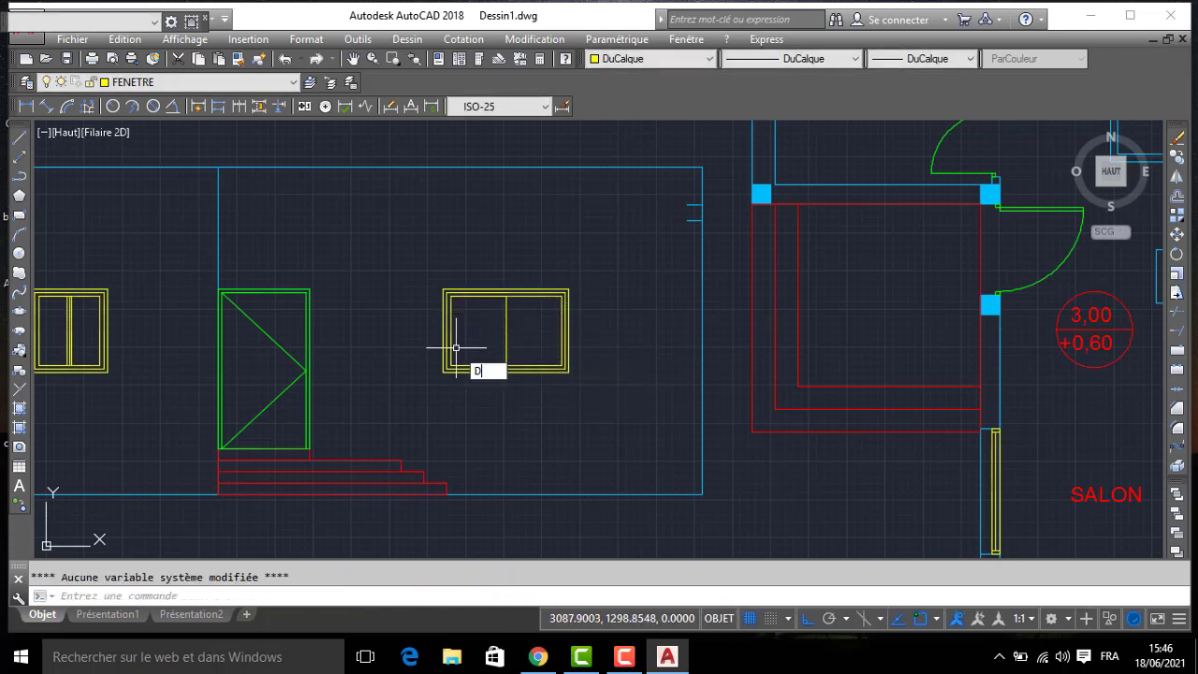
- Offset the right window's centre line 2.5 to each side
text(dec)
key(Return)
text(2.5)
key(Return)
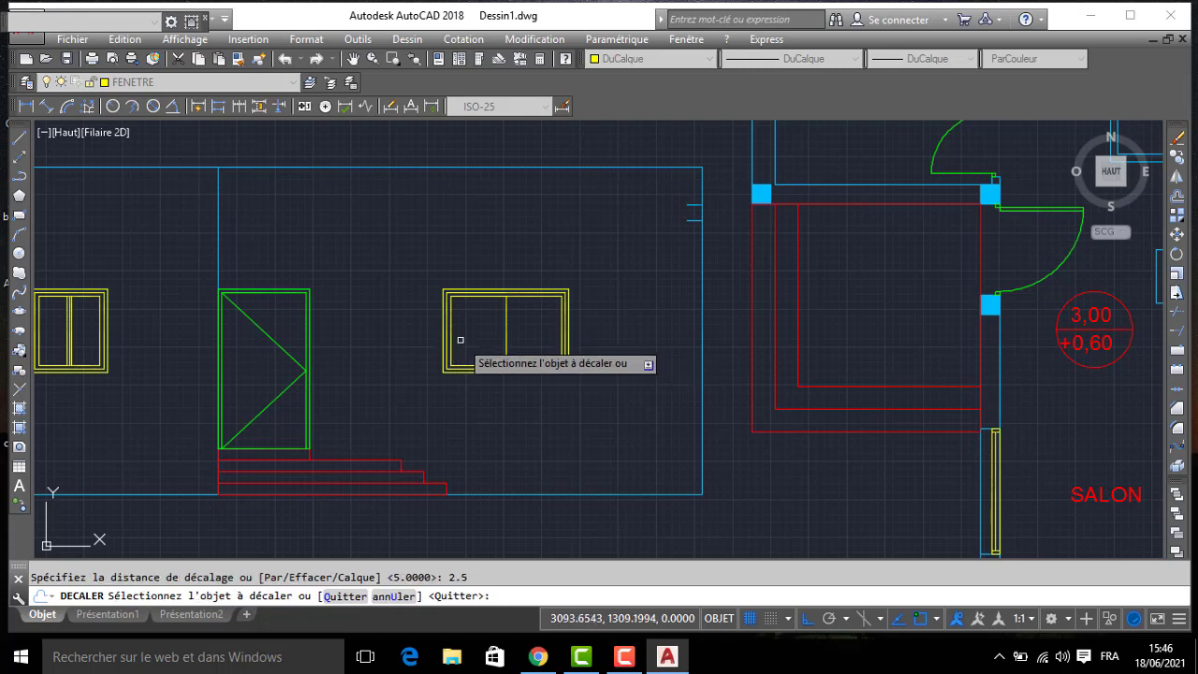
scroll(460, 343, up, 2)
click(532, 314)
click(543, 326)
scroll(545, 323, up, 2)
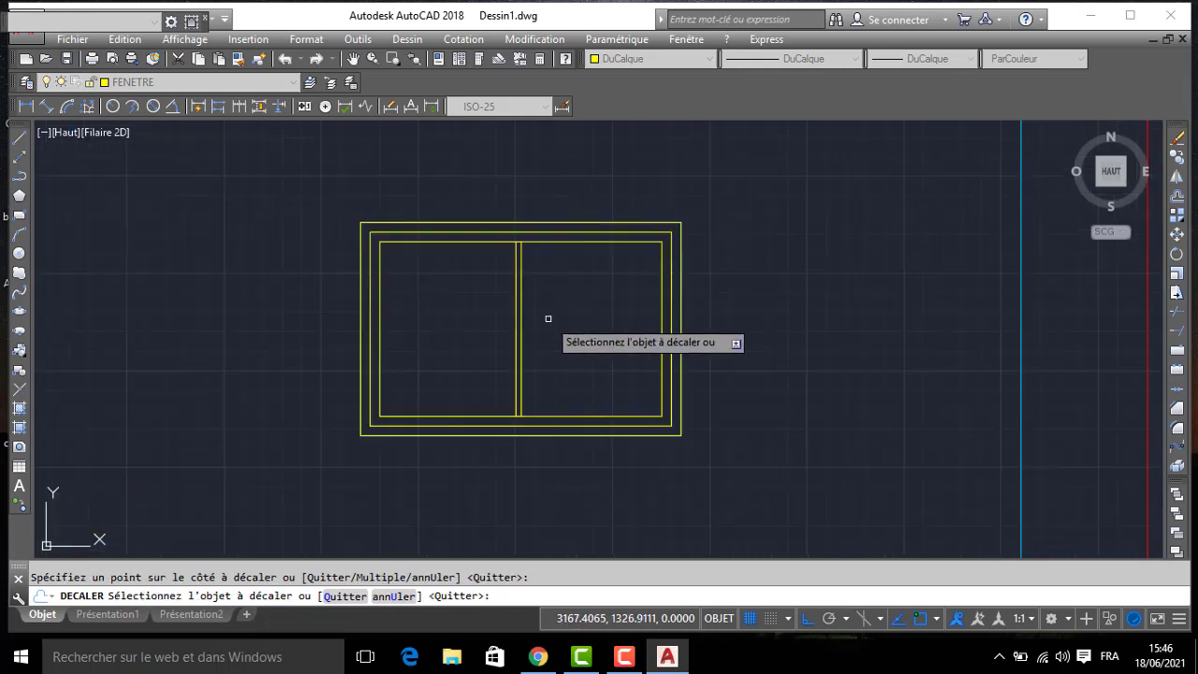
click(521, 318)
click(562, 318)
scroll(571, 323, down, 3)
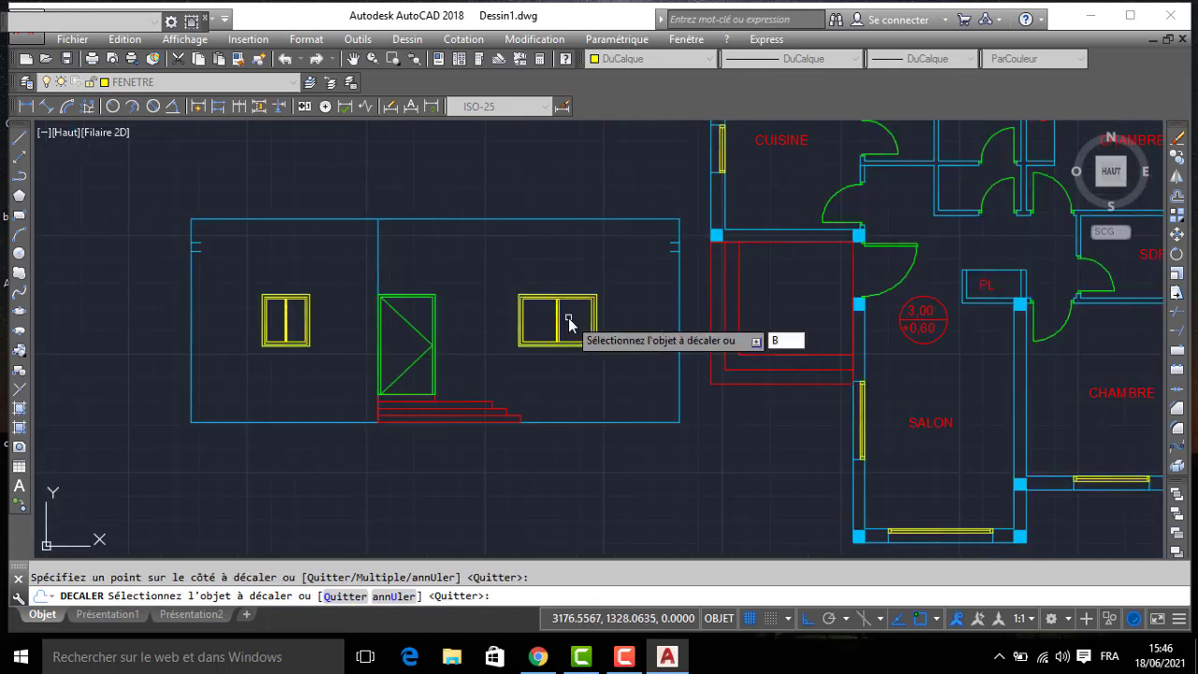
key(Escape)
- Move the whole door-and-steps elevation straight down until its base aligns with the ground line of the other elevations
scroll(649, 211, down, 2)
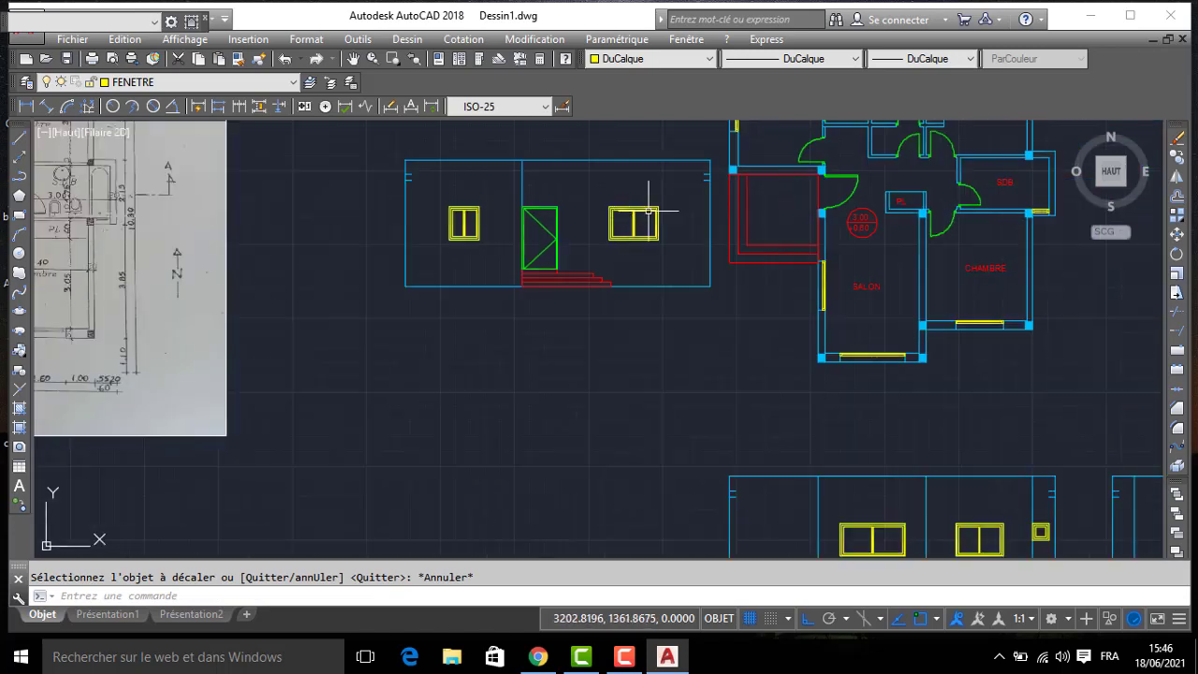
click(711, 304)
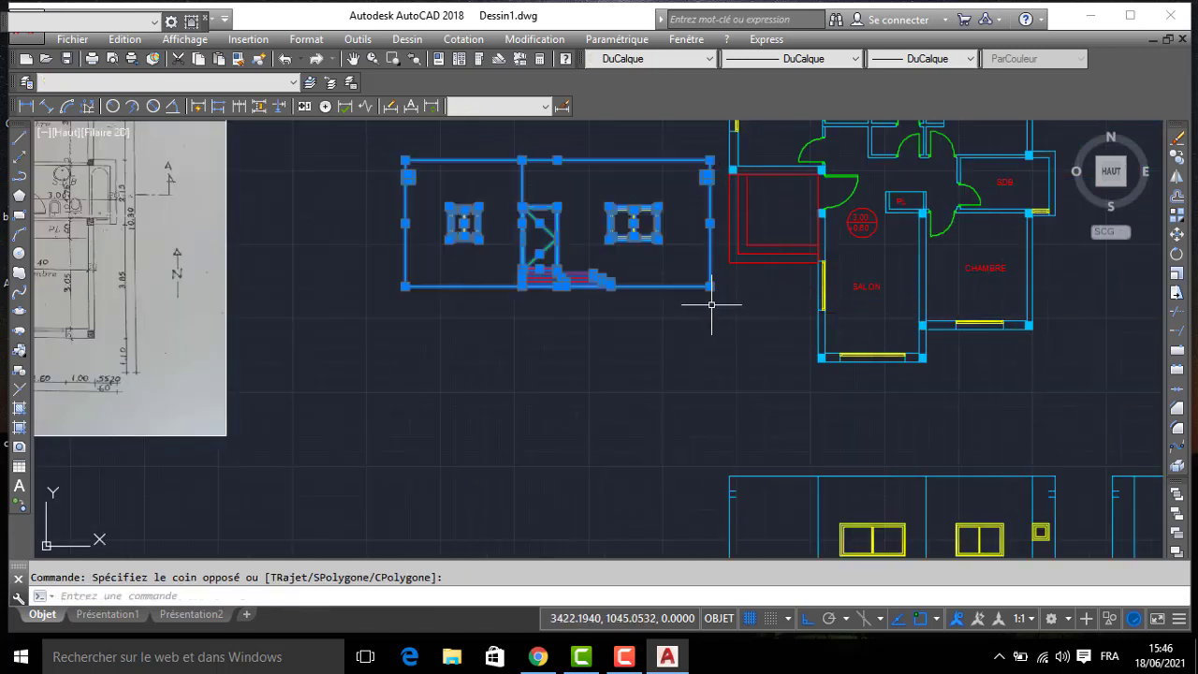
text(dp)
key(Return)
click(709, 286)
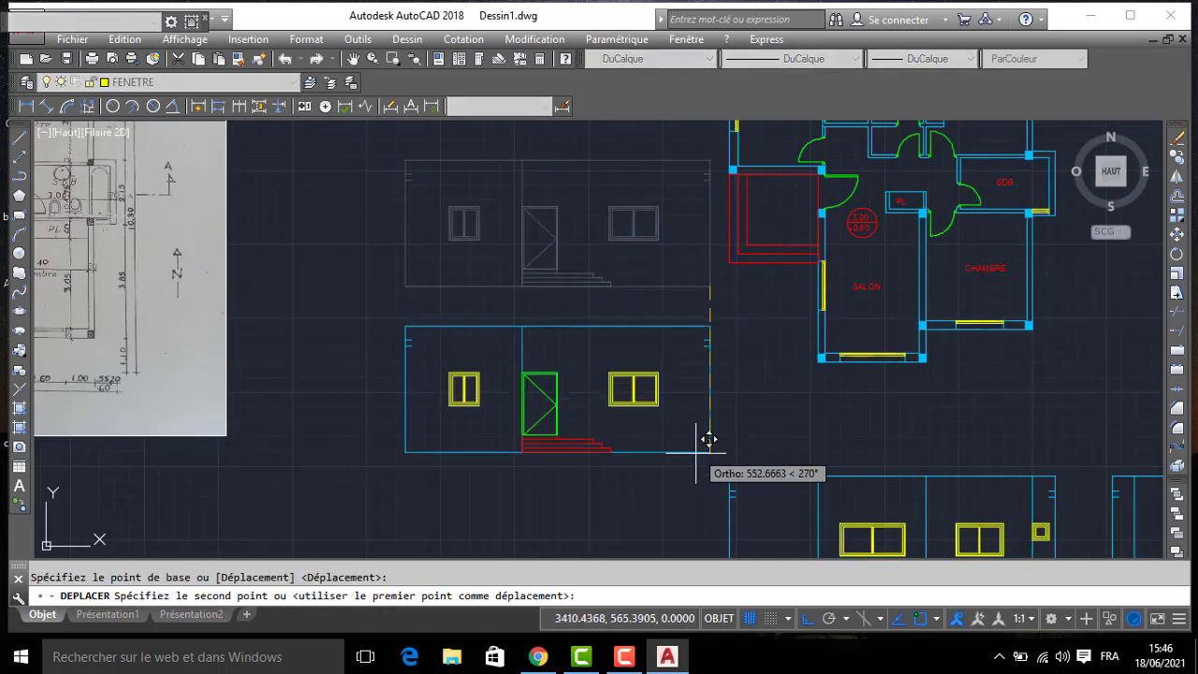
middle_drag(700, 483, 686, 313)
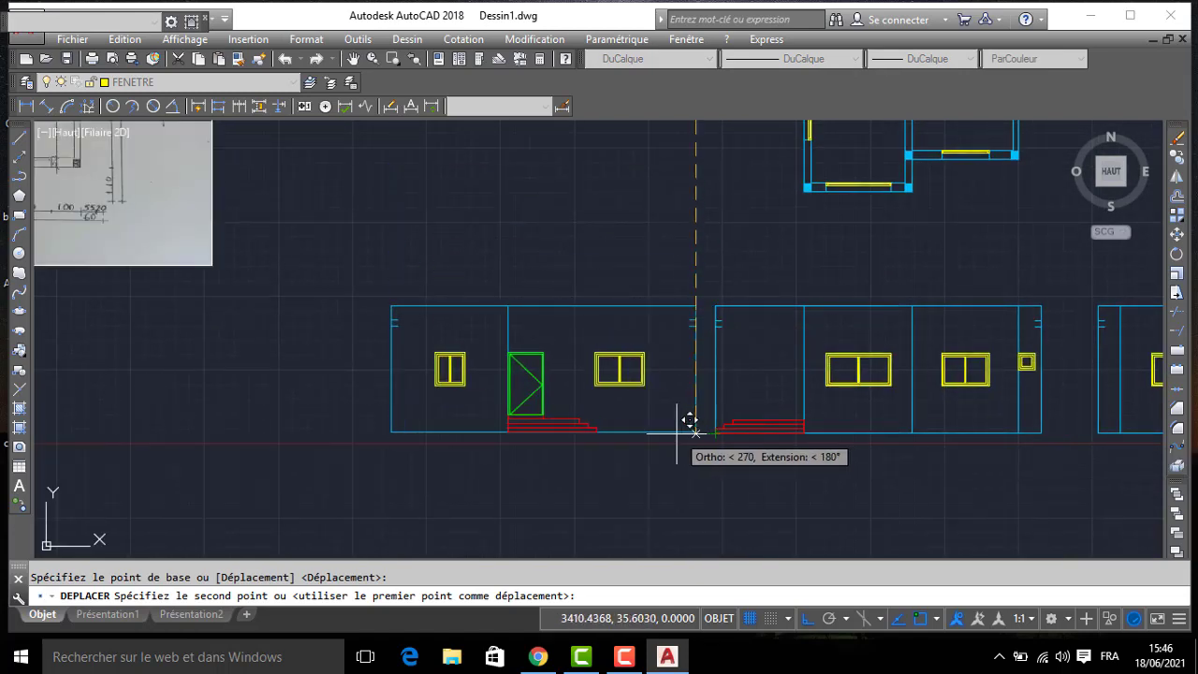
click(695, 434)
- Copy the SALON room label from the plan to below each of the three facade elevations
scroll(465, 365, down, 2)
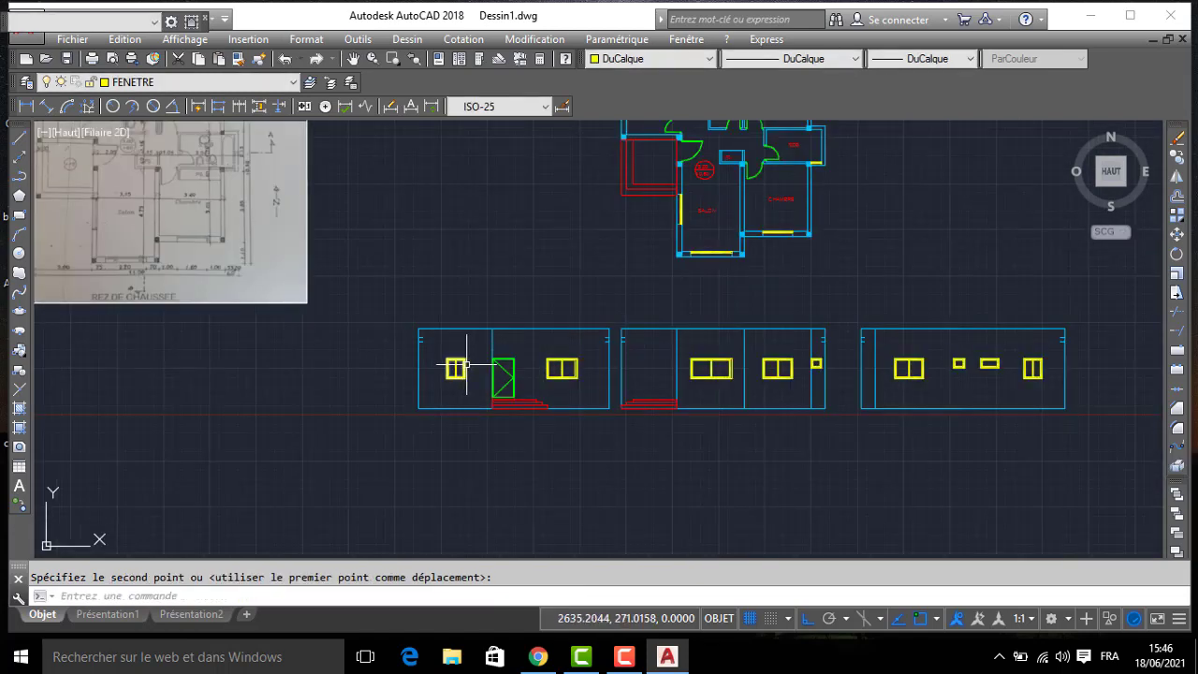
key(Return)
click(705, 213)
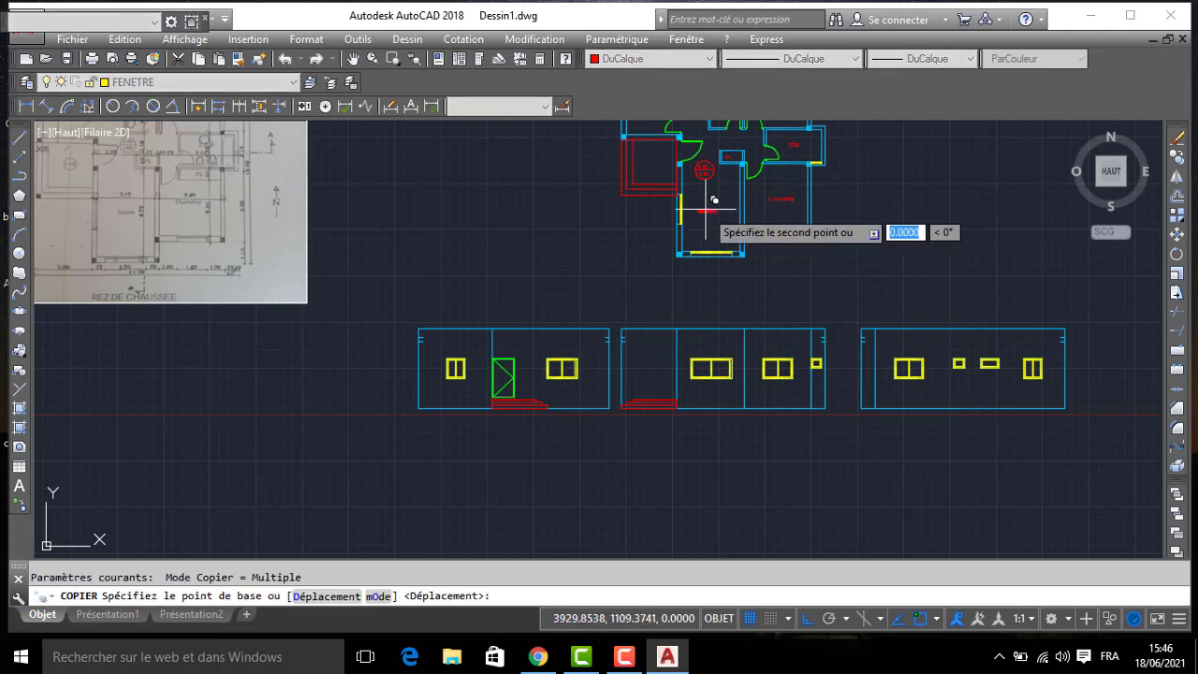
key(F8)
scroll(497, 451, up, 2)
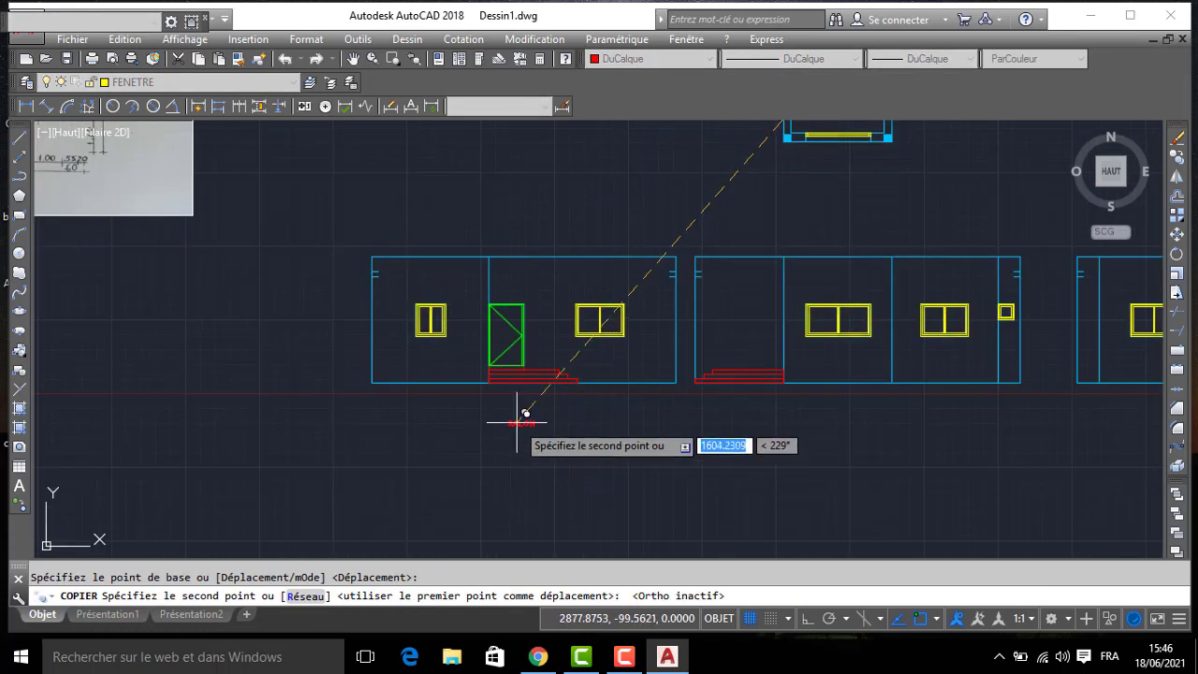
click(521, 410)
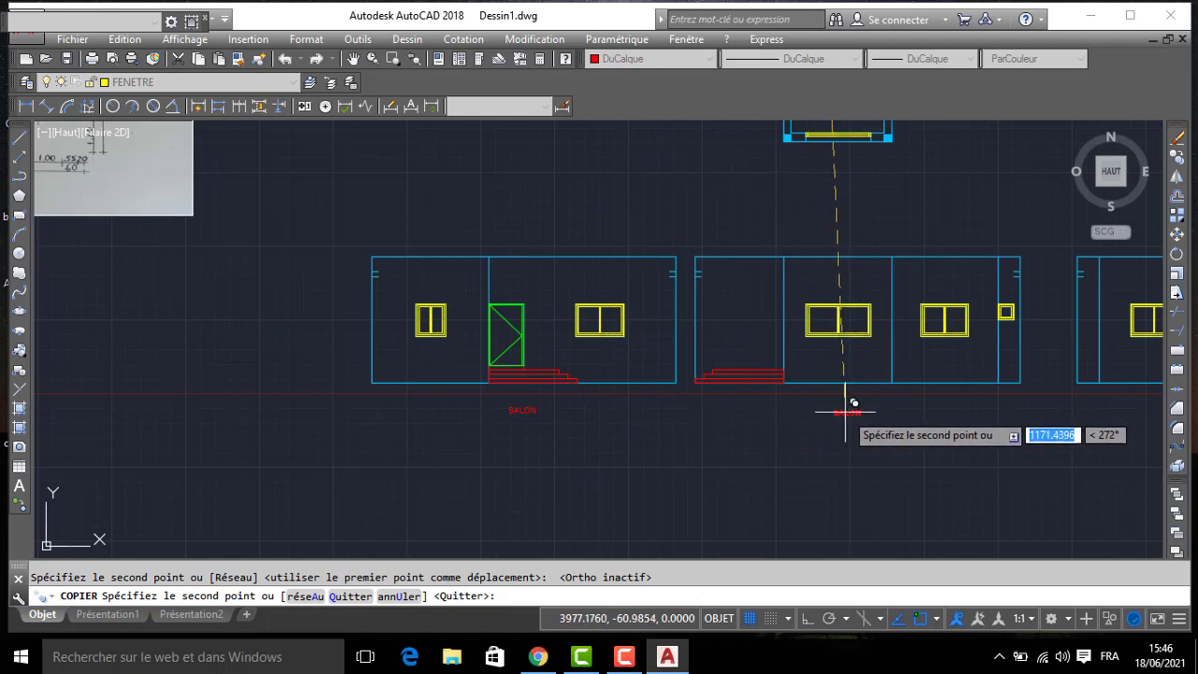
click(854, 408)
middle_drag(855, 406, 517, 387)
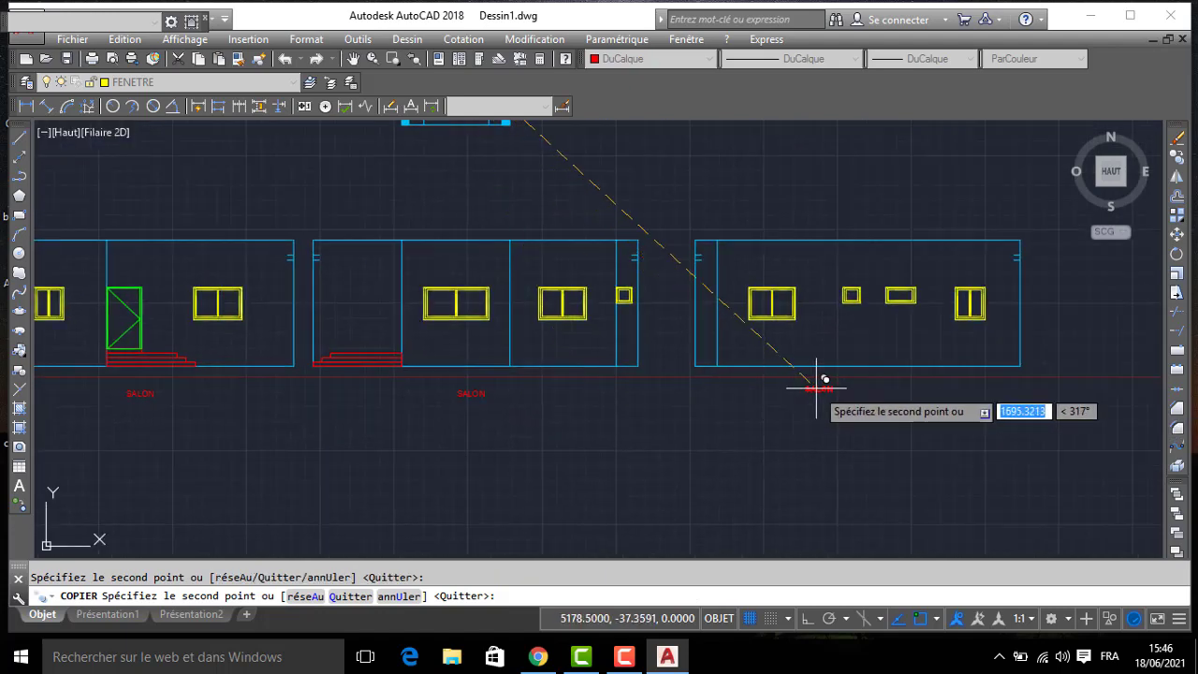
click(870, 392)
key(Return)
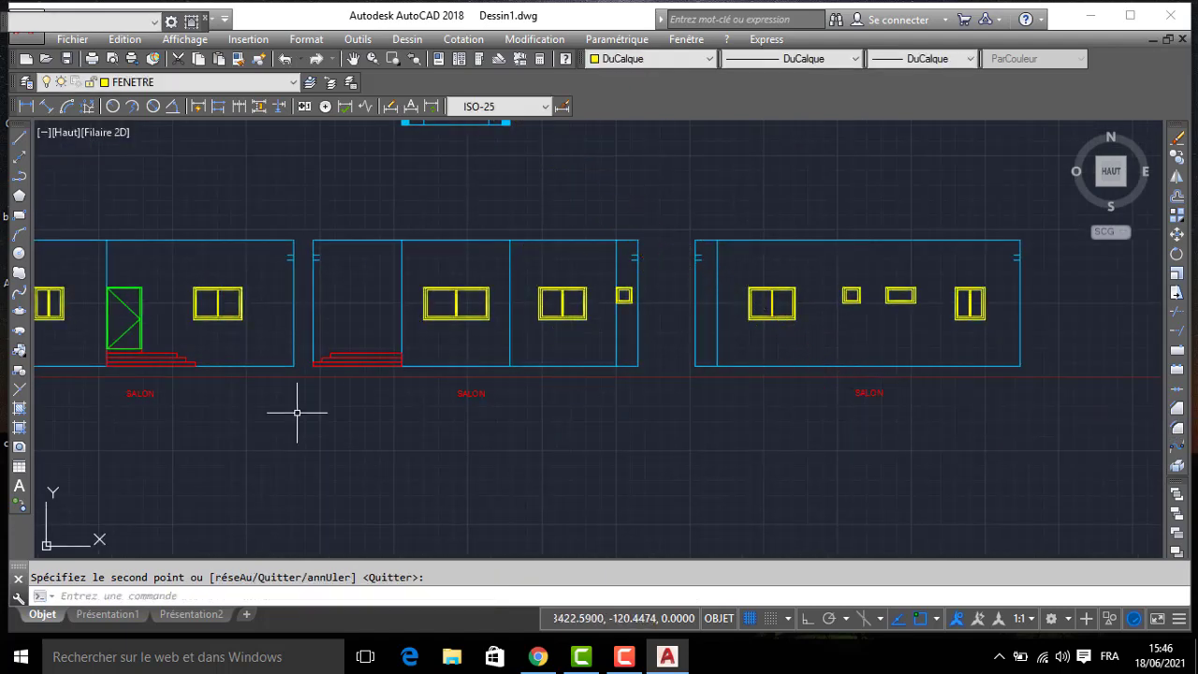
- Change the label under the door elevation to FAÇADE PRINCEPAL and widen its text box to fit one line
double_click(150, 393)
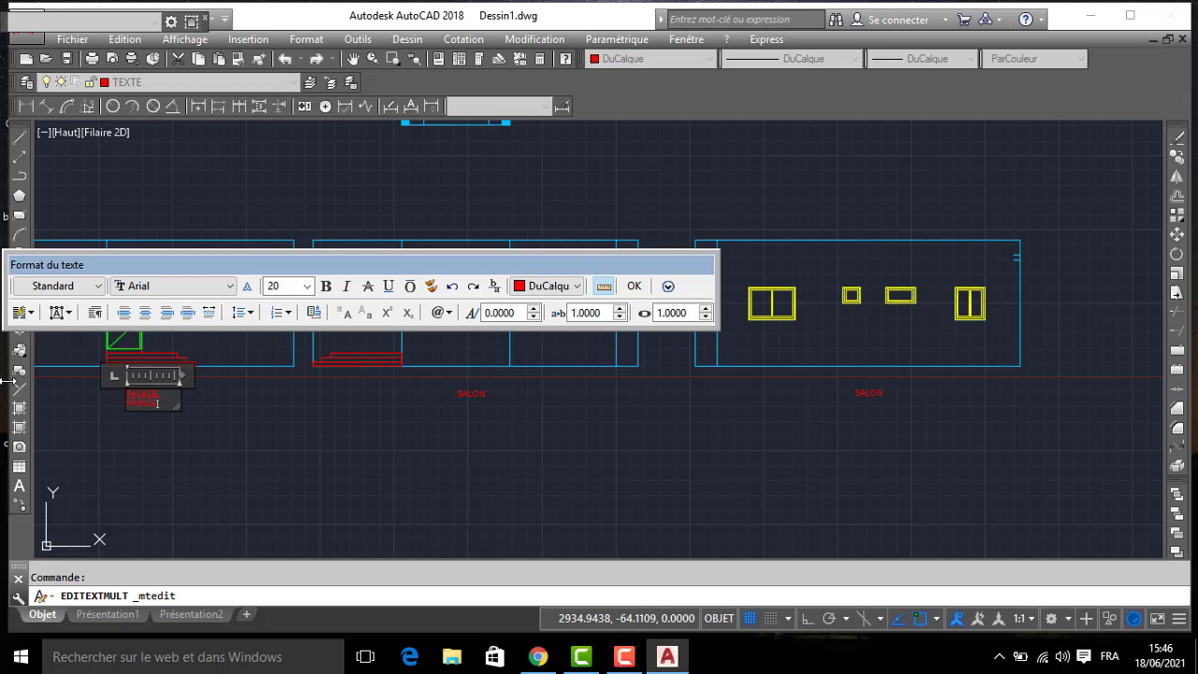
click(370, 421)
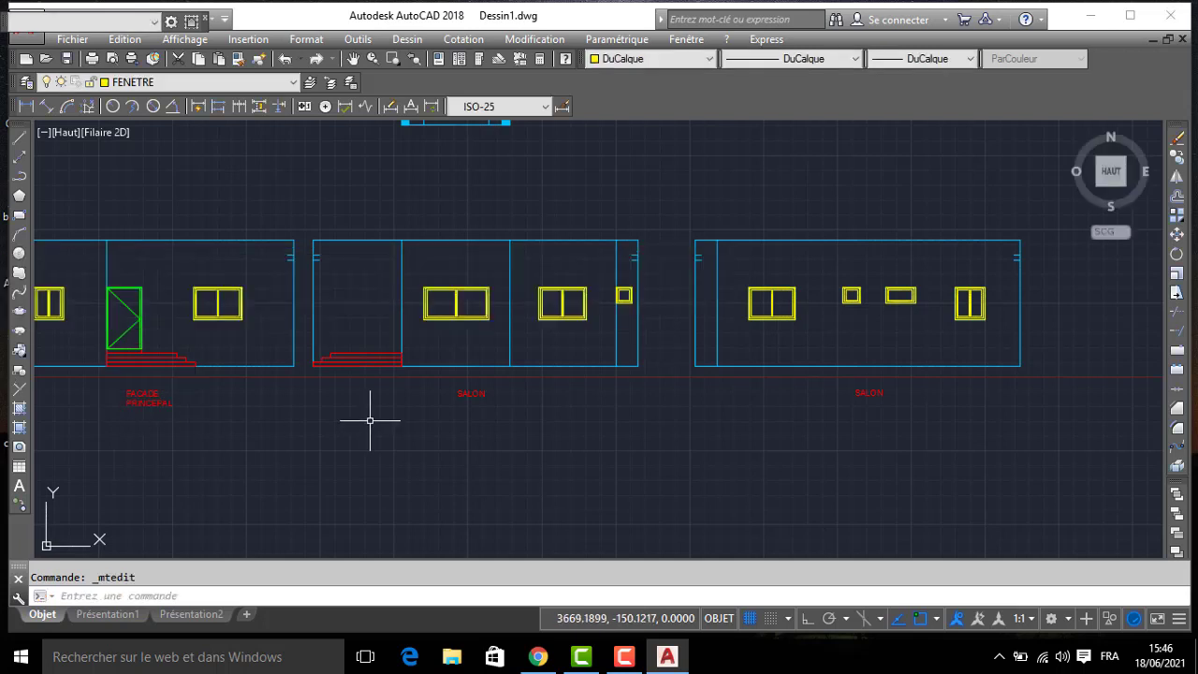
click(119, 401)
click(146, 407)
click(139, 403)
click(182, 391)
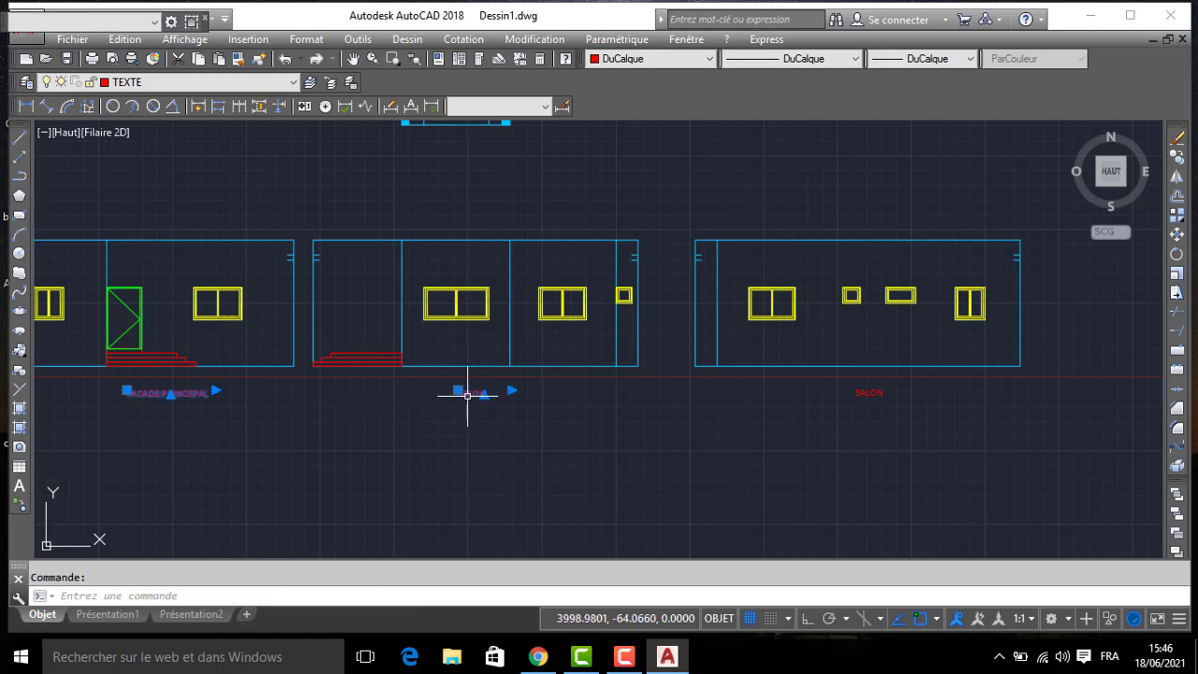
- Change the middle elevation's label to FACADE DROITE and widen its text box to fit one line
double_click(469, 395)
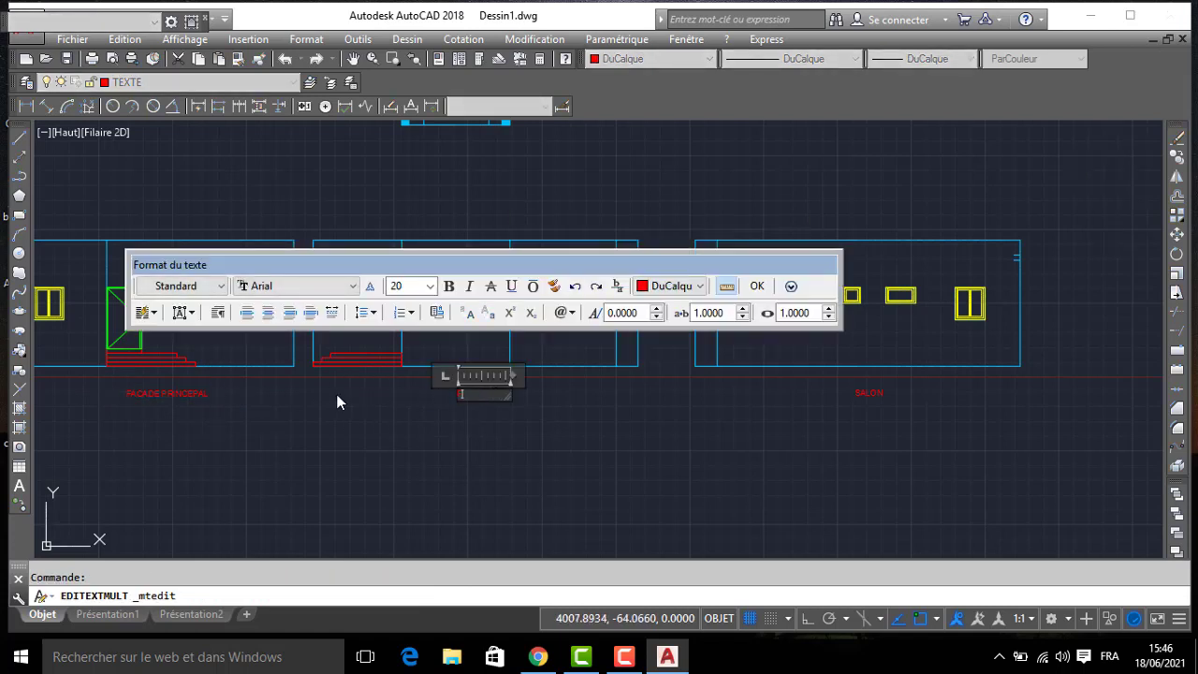
text(FACADE)
text( CO)
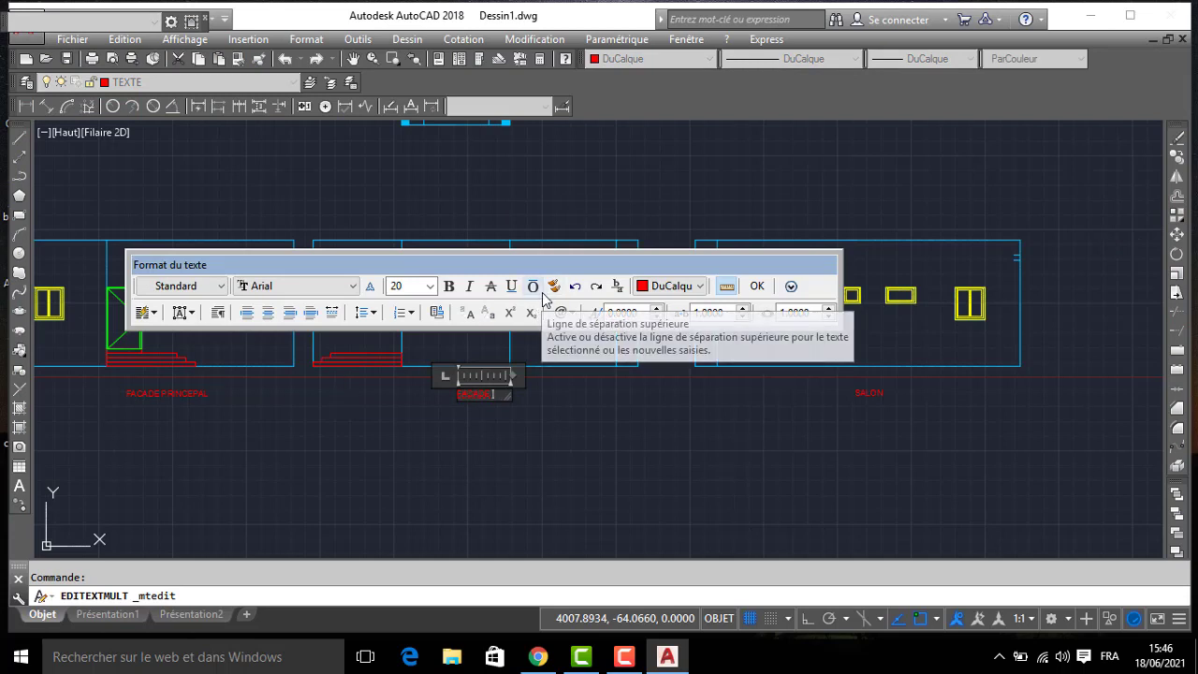
click(520, 423)
click(511, 389)
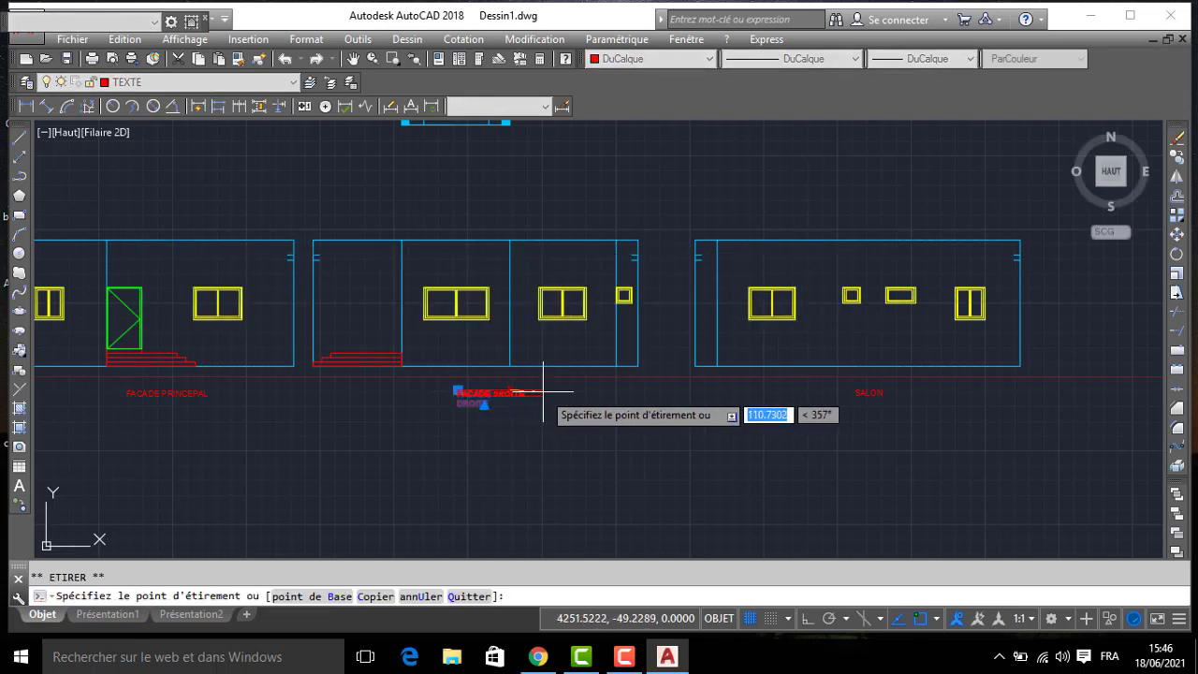
key(Escape)
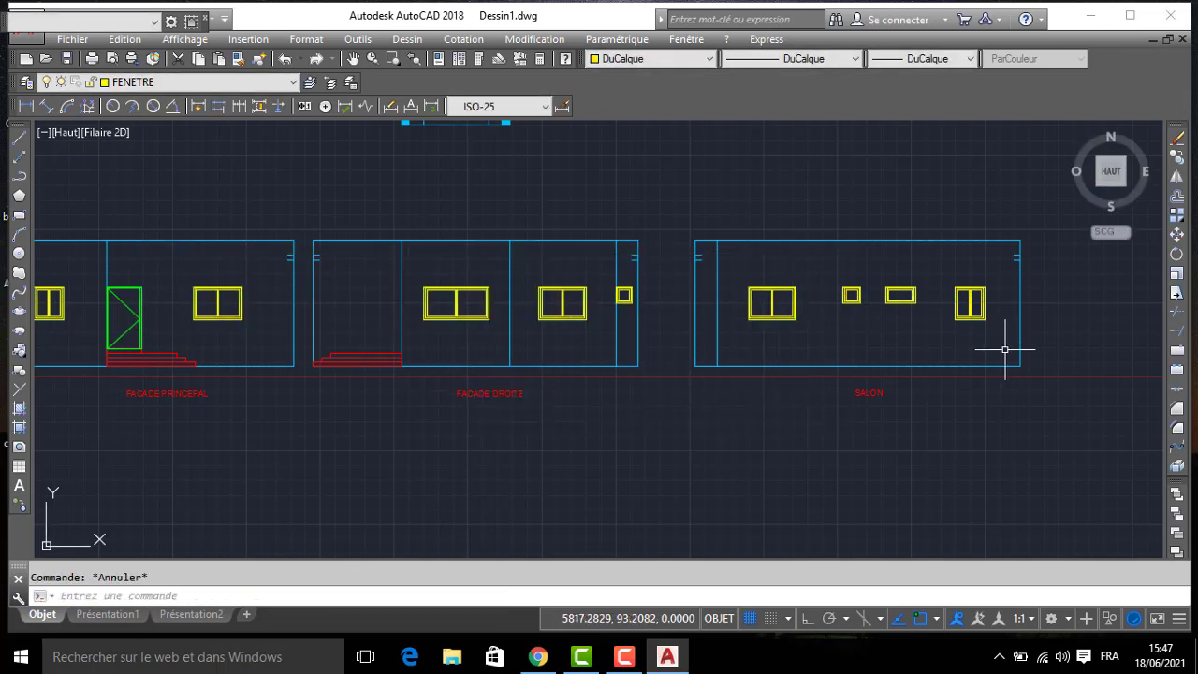
- Change the third elevation's label to FACADE GAUCHE and widen its text box to fit one line
double_click(868, 392)
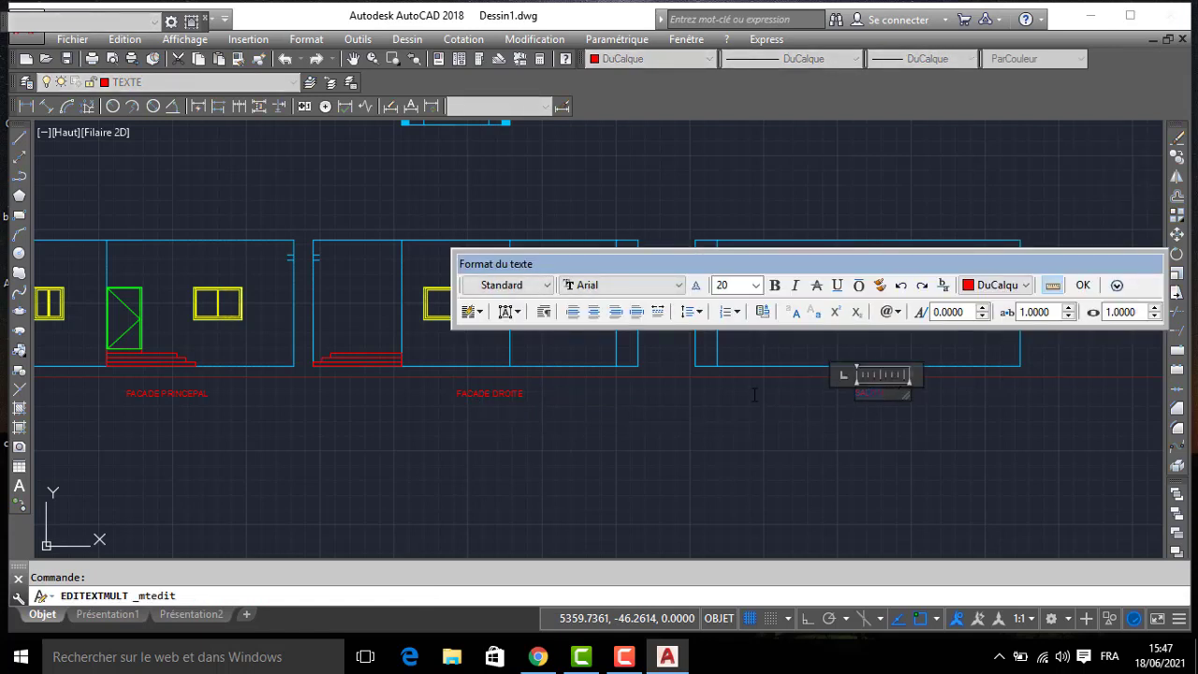
text(FACADE GAUCHE)
click(843, 454)
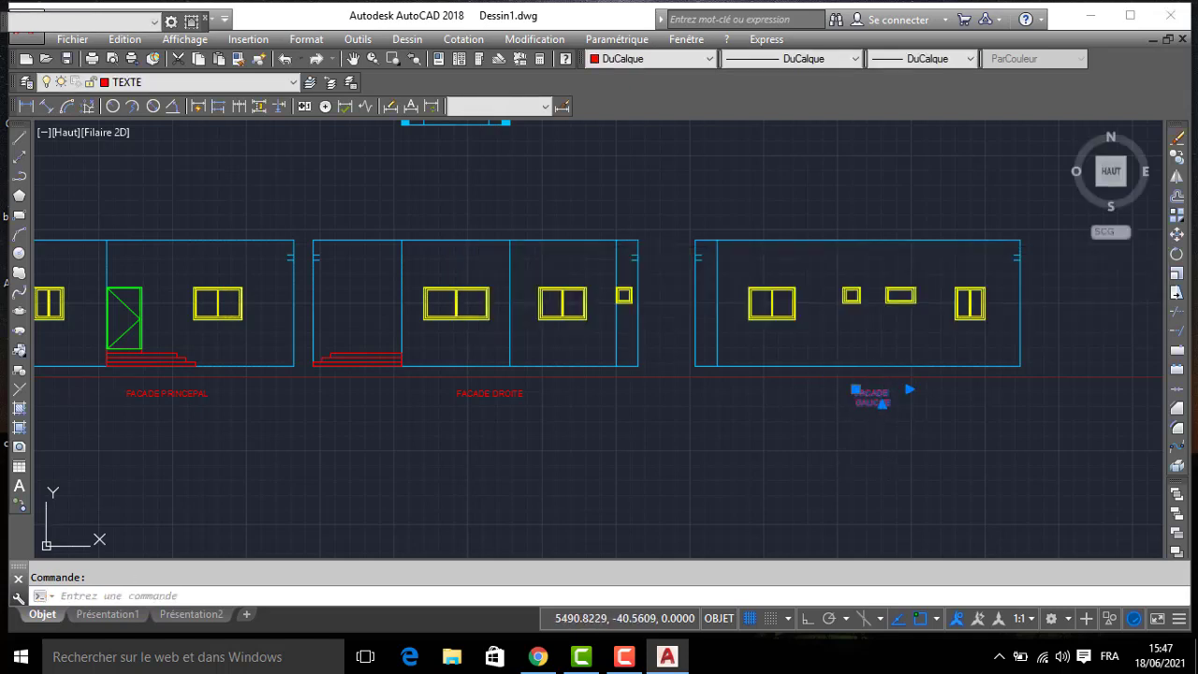
click(910, 388)
key(Escape)
key(Escape)
- Turn on the COTATION layer to display the floor plan's dimensions
scroll(715, 380, down, 4)
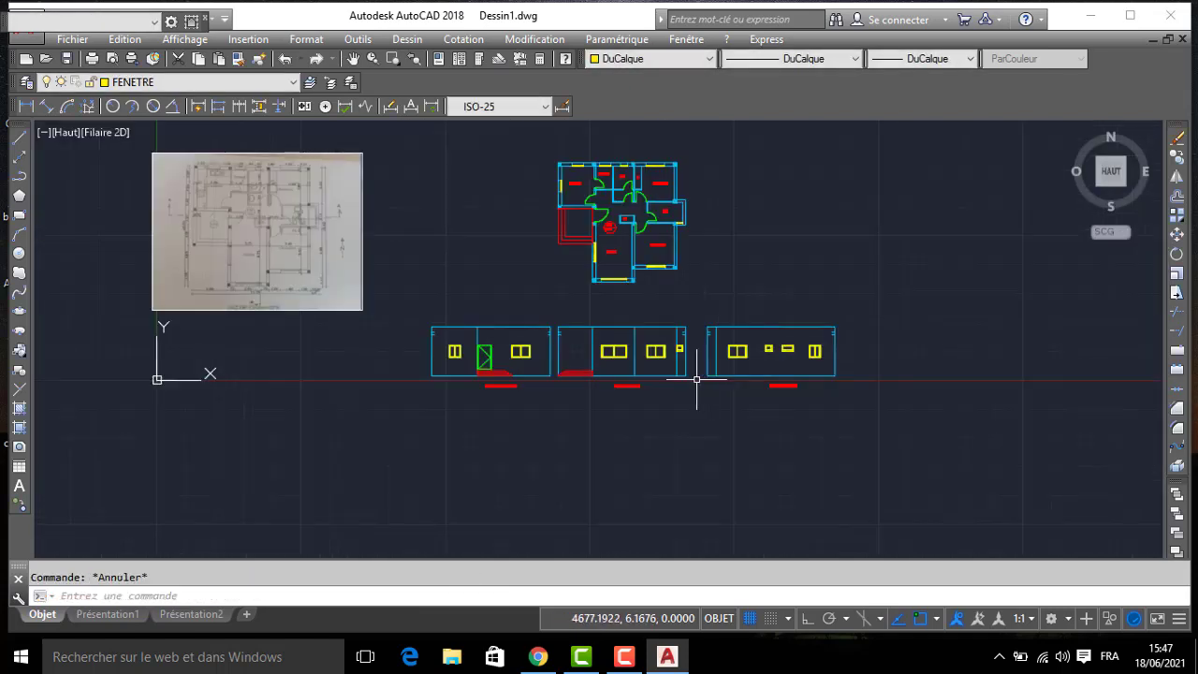
middle_drag(696, 379, 821, 377)
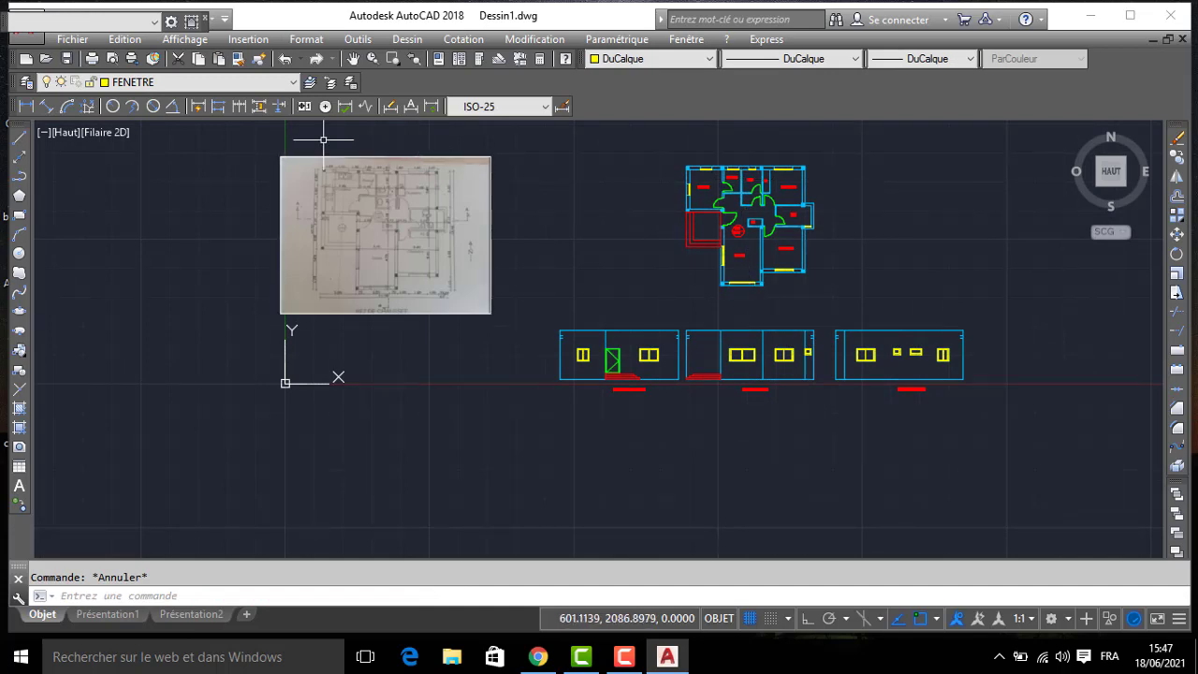
click(168, 83)
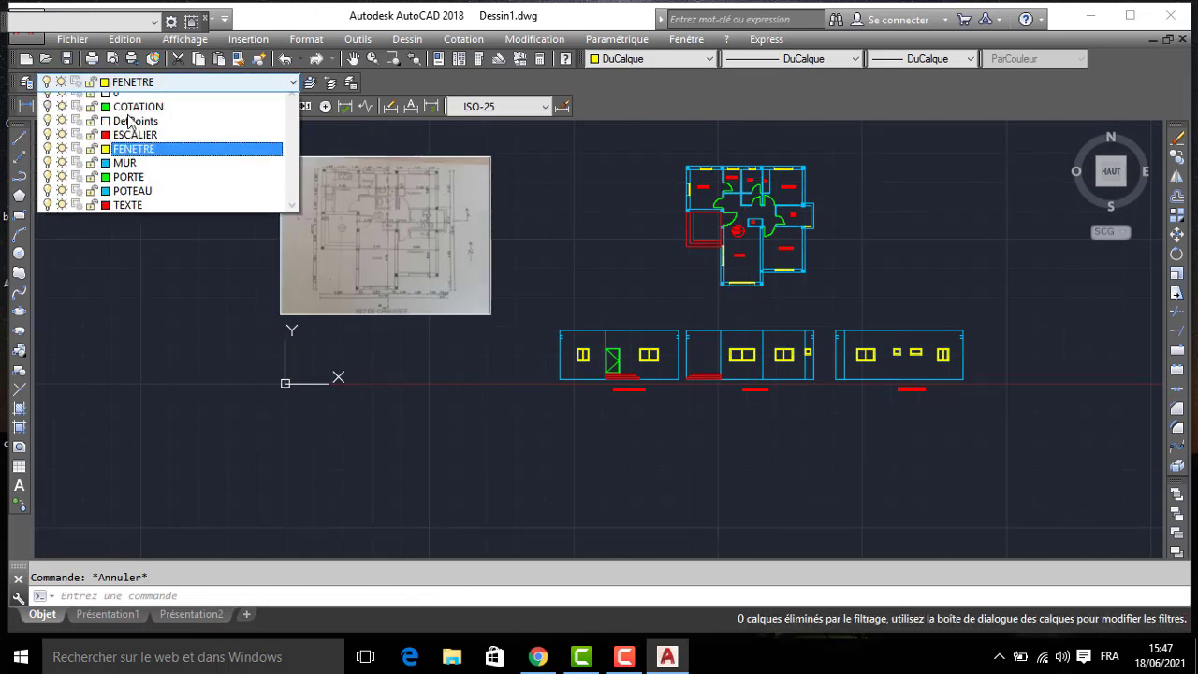
click(52, 113)
scroll(628, 260, up, 3)
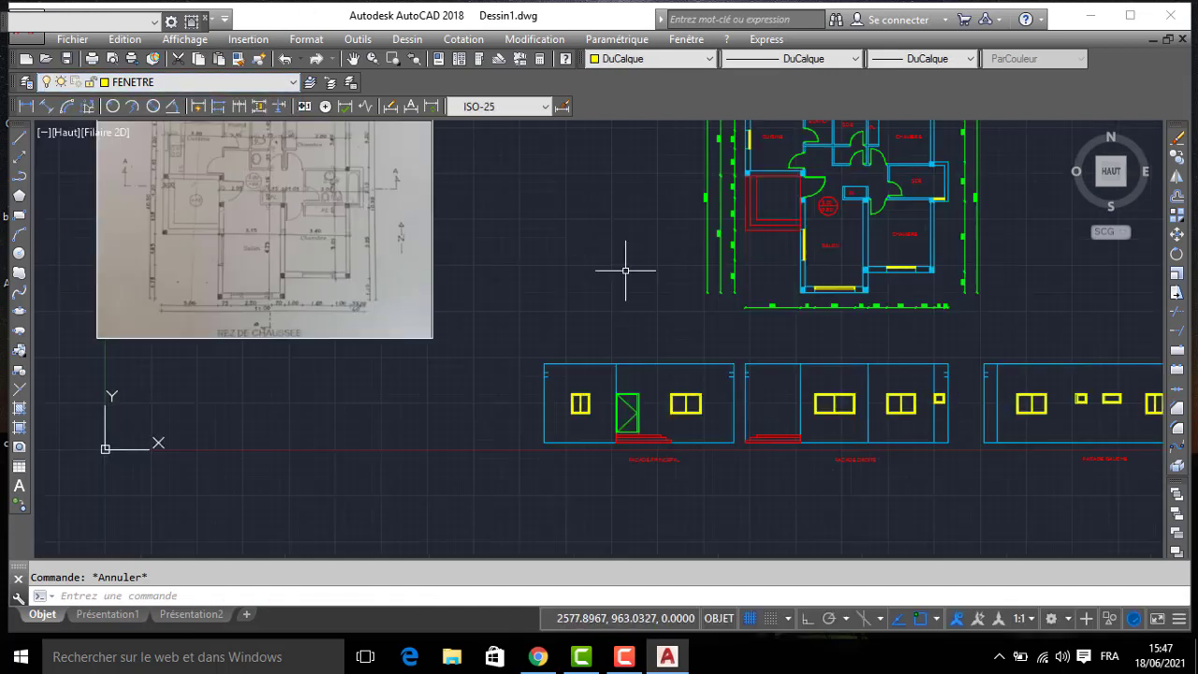
mouse_move(815, 318)
middle_down()
mouse_move(717, 337)
mouse_move(724, 353)
middle_up()
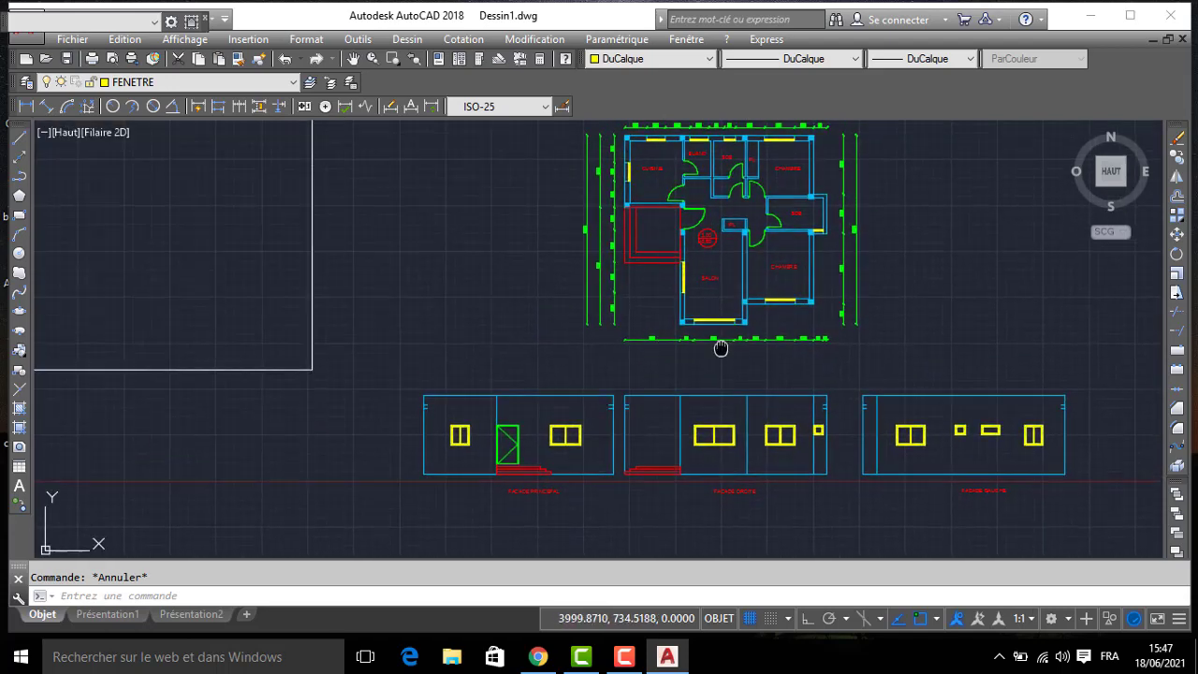
- Make layer 0 current and set the drawing colour to Rouge
click(182, 82)
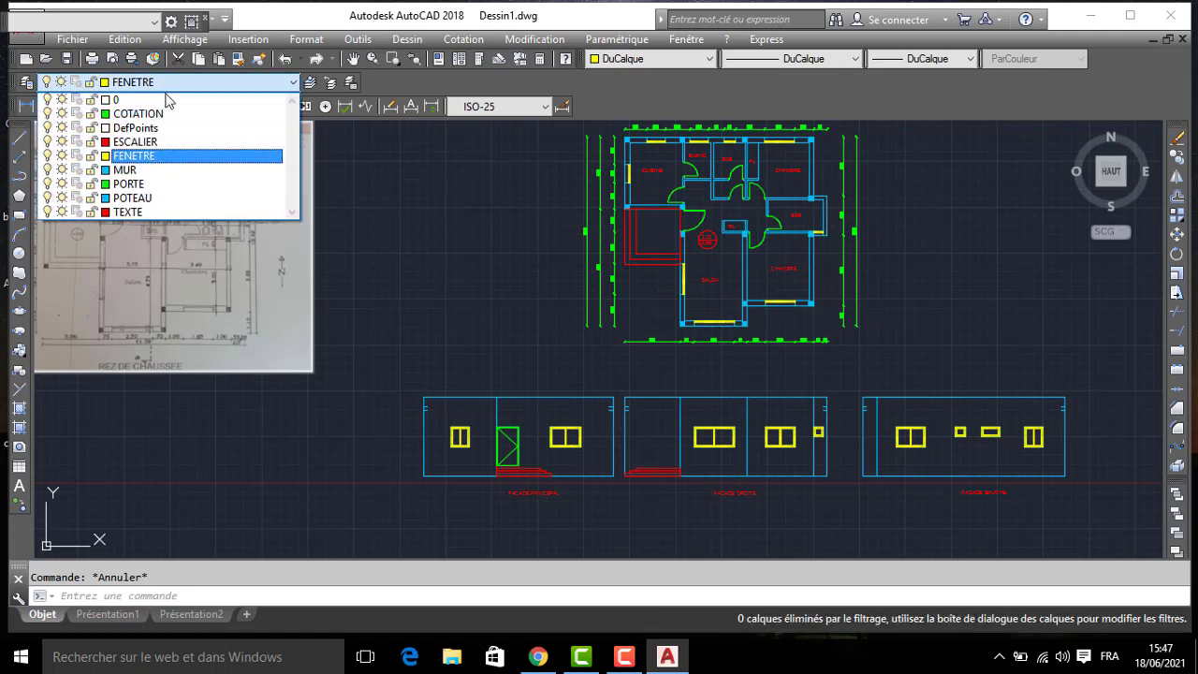
click(157, 101)
click(636, 60)
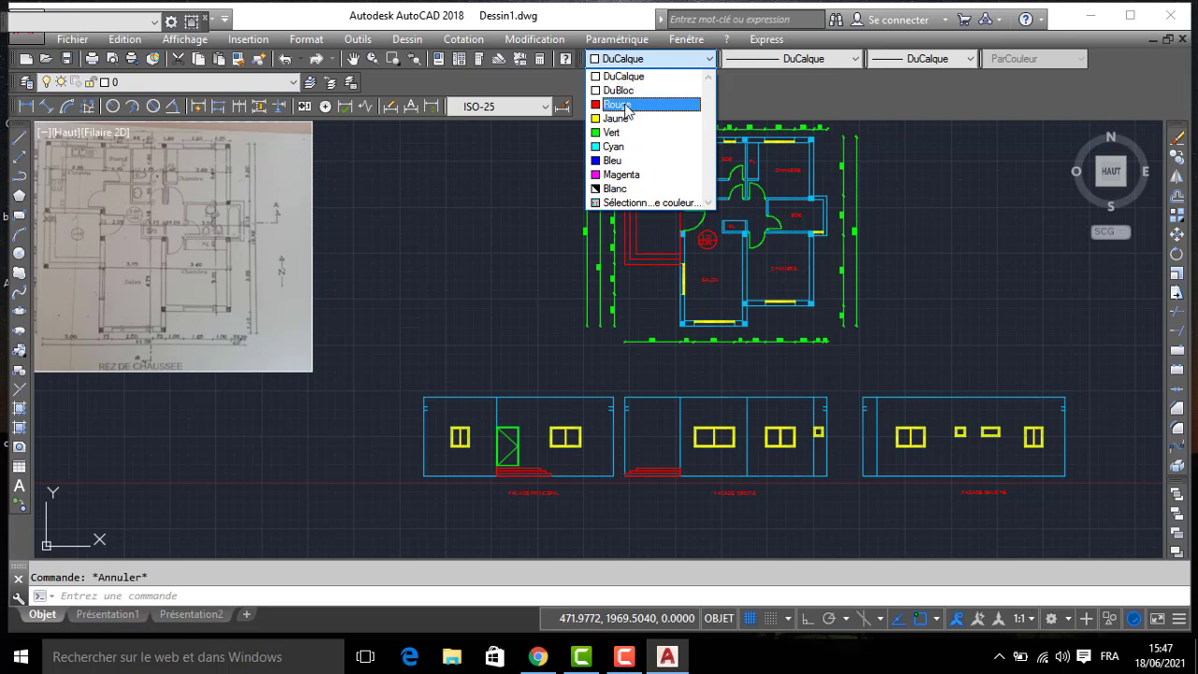
click(626, 105)
click(18, 141)
scroll(754, 248, up, 3)
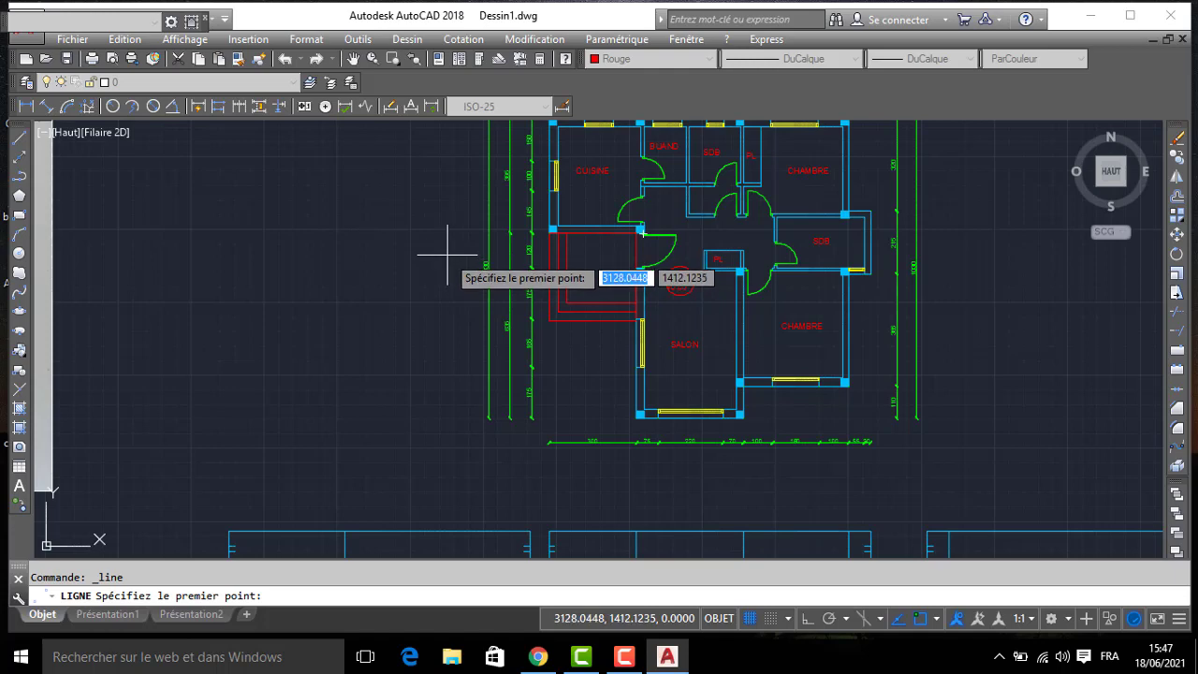
click(447, 253)
key(Escape)
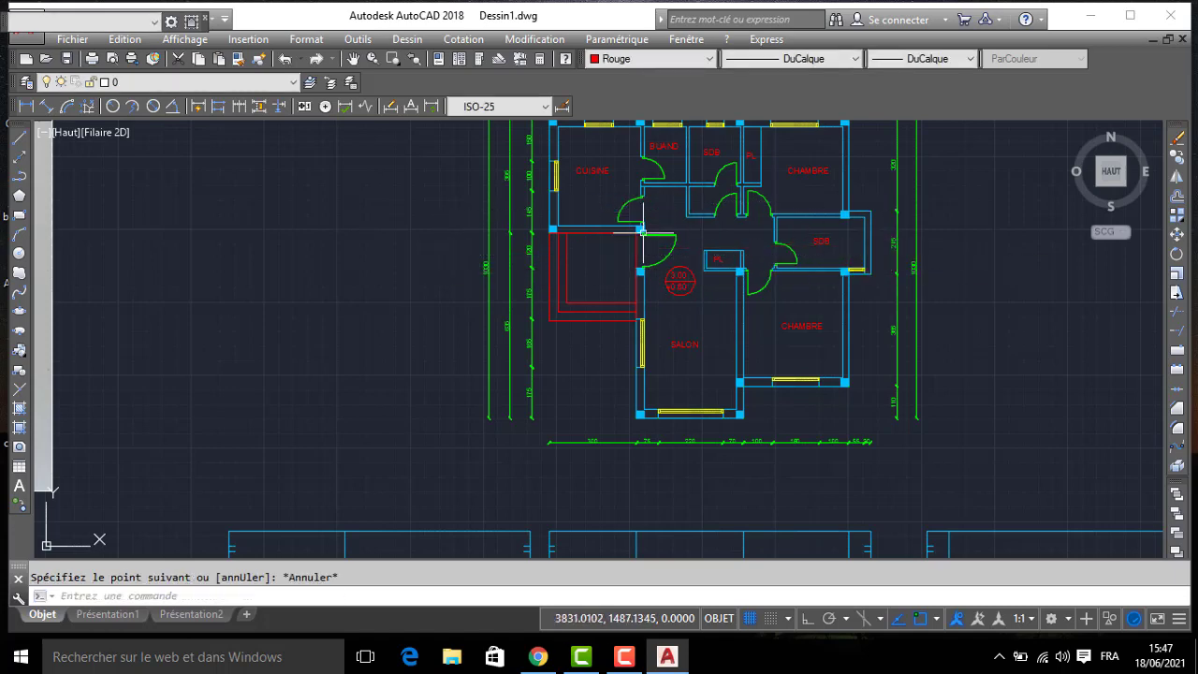
- Draw a horizontal section line about 1250 long from outside the entrance steps past the SDB's outer wall, ending with a short upward segment
scroll(530, 242, up, 4)
key(Return)
click(495, 233)
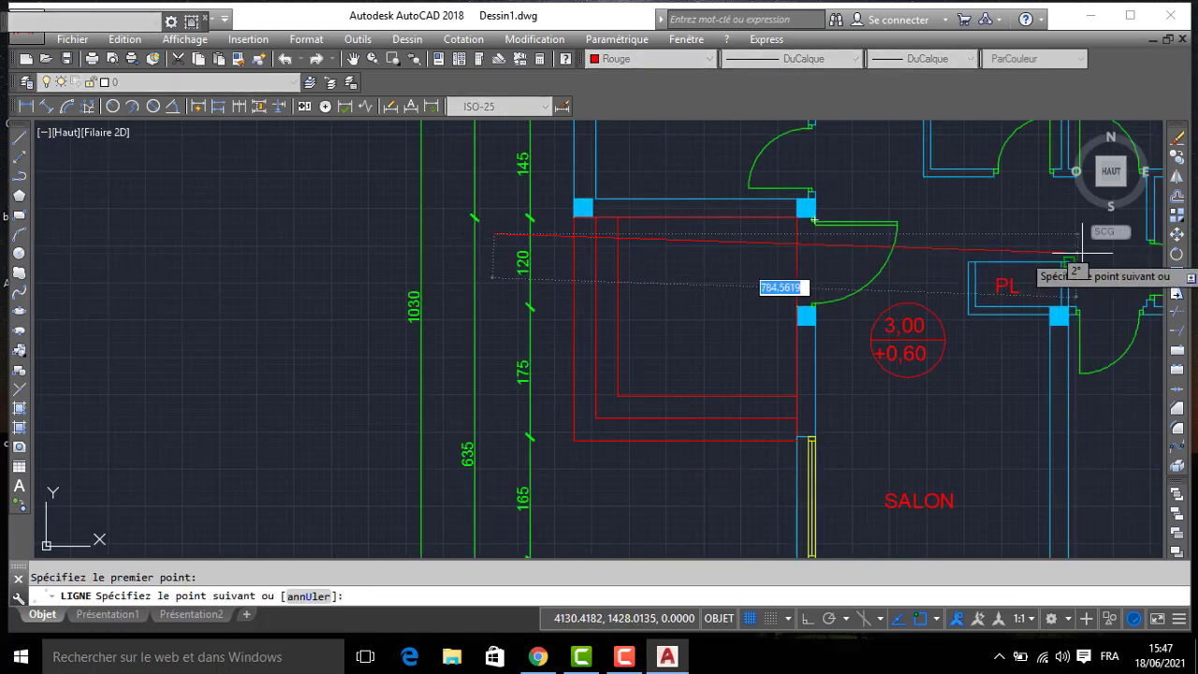
middle_drag(1138, 250, 593, 250)
key(F8)
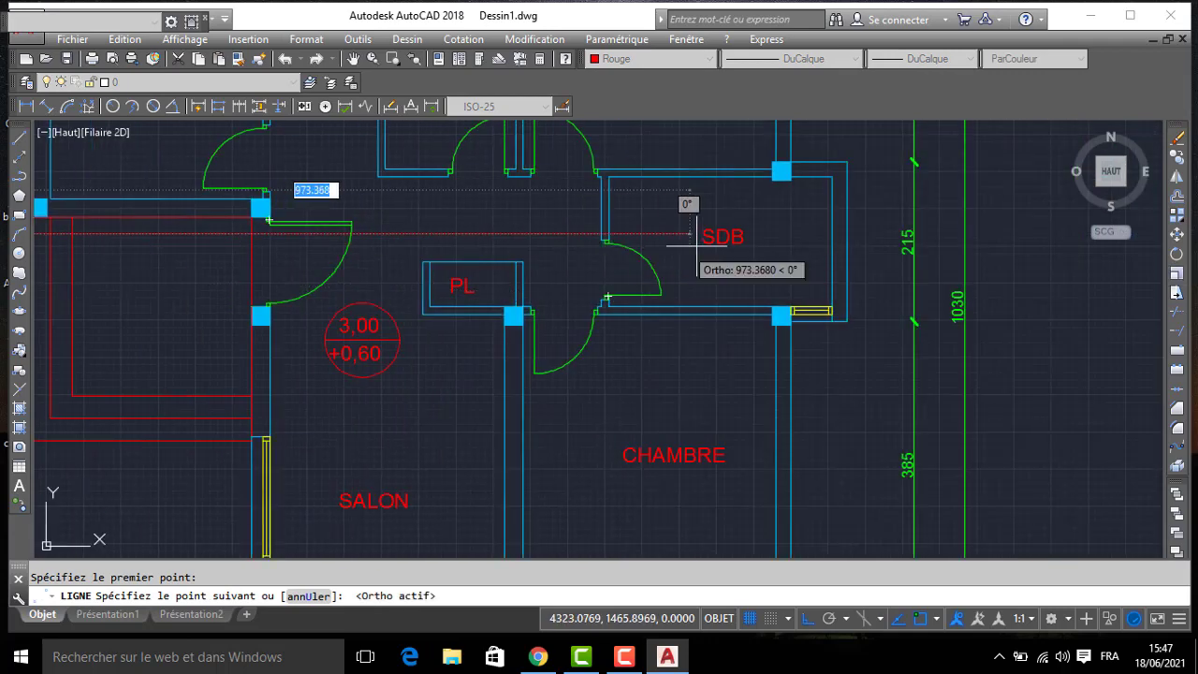
click(876, 233)
click(876, 176)
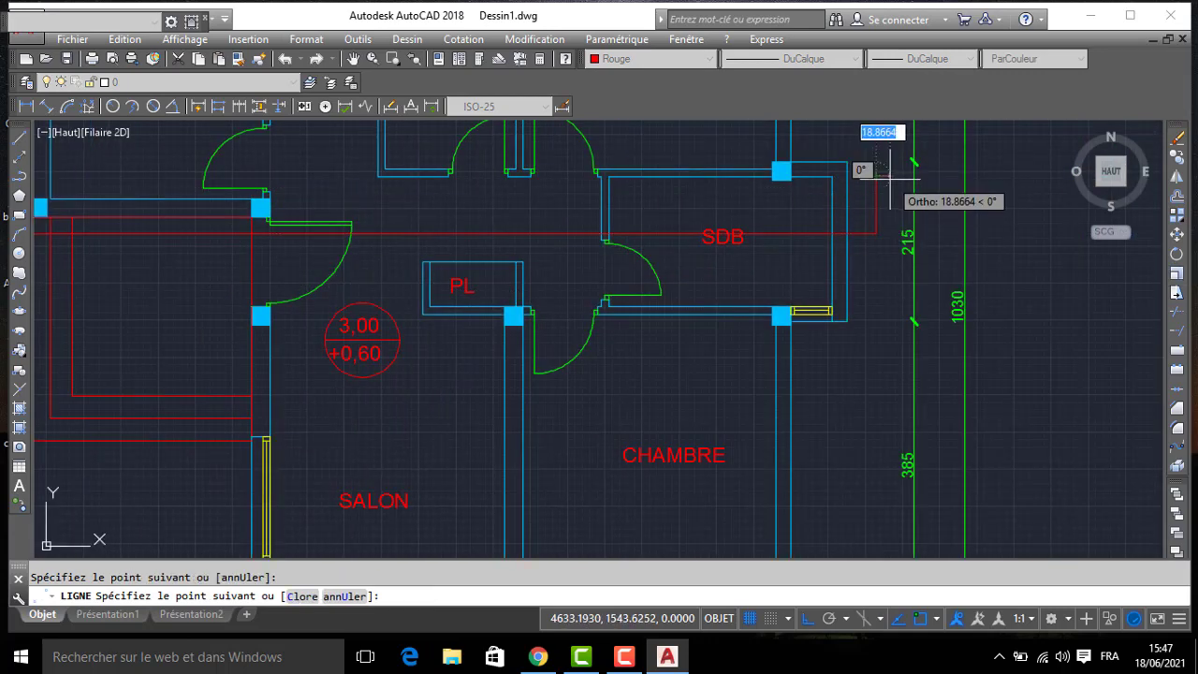
- Add a short slanted segment down from the upward segment's tip as half of the section arrowhead, with ortho off
scroll(896, 176, up, 2)
key(F8)
scroll(889, 187, up, 2)
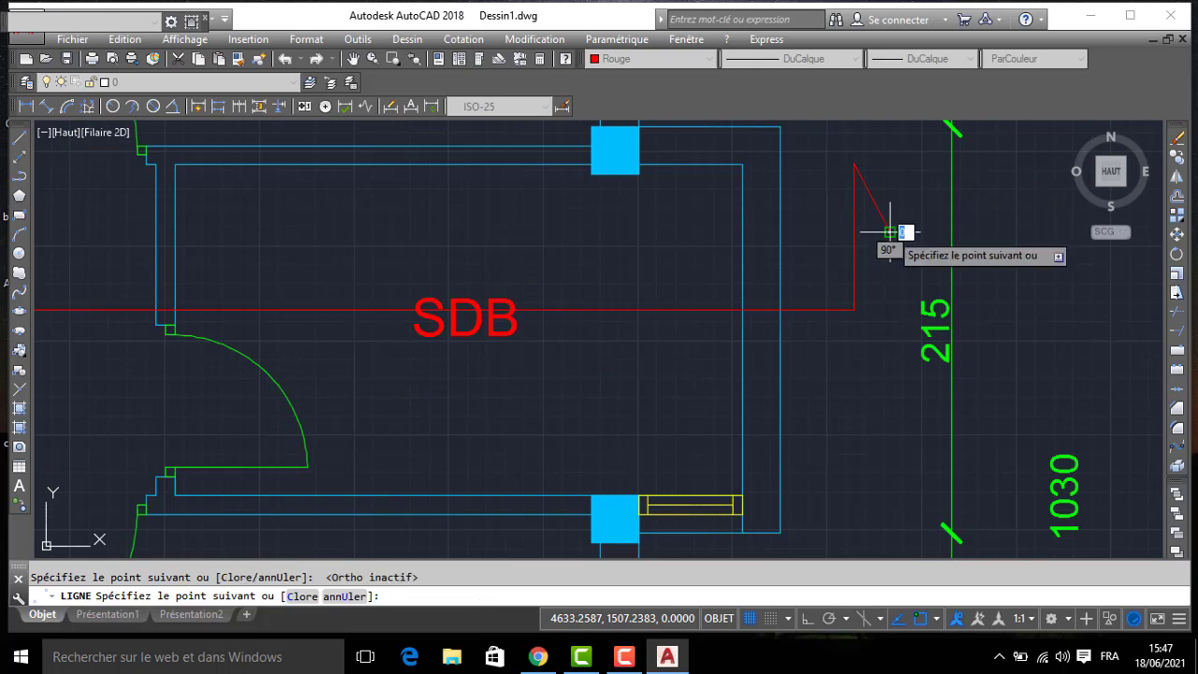
click(889, 231)
key(Return)
scroll(828, 232, down, 4)
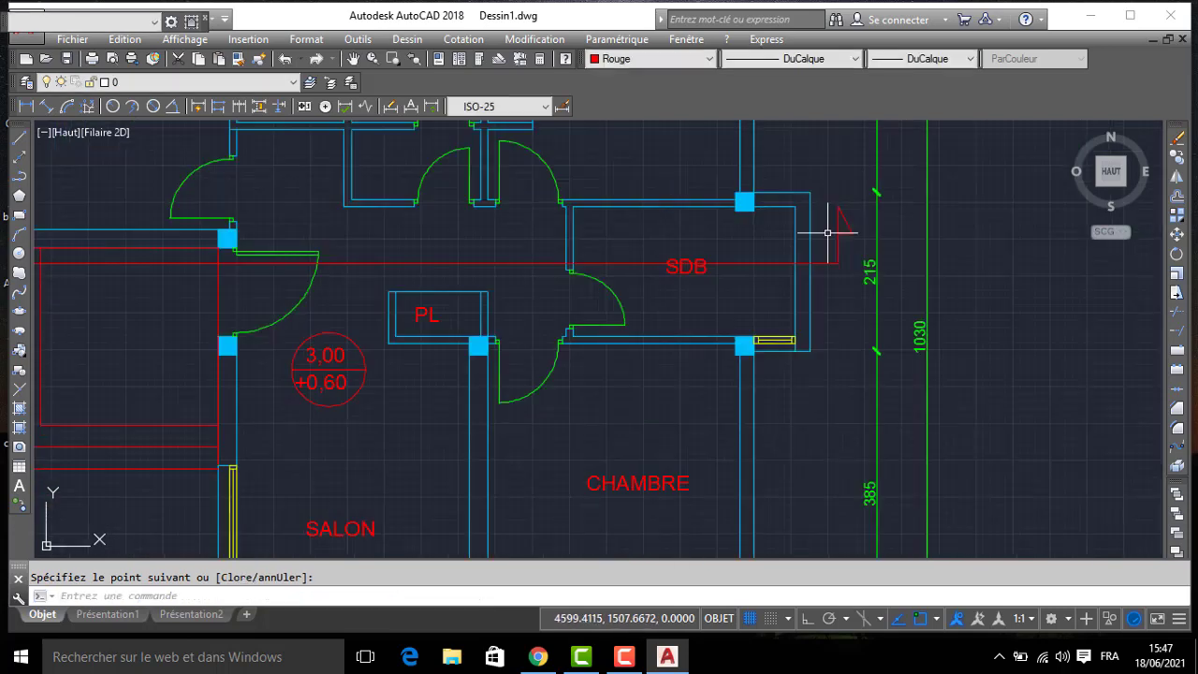
- Copy the arrowhead and its upward segment to the other end of the section line, outside the entrance steps
click(853, 213)
click(824, 236)
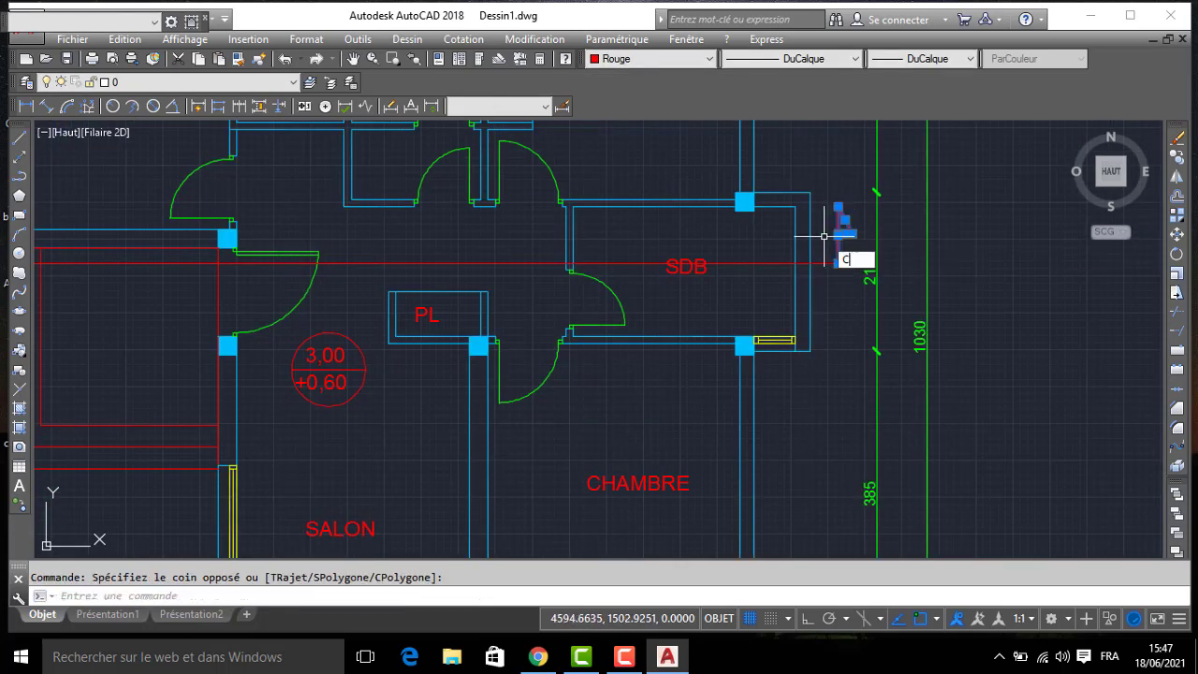
text(co)
key(Return)
click(838, 263)
middle_drag(290, 271, 862, 273)
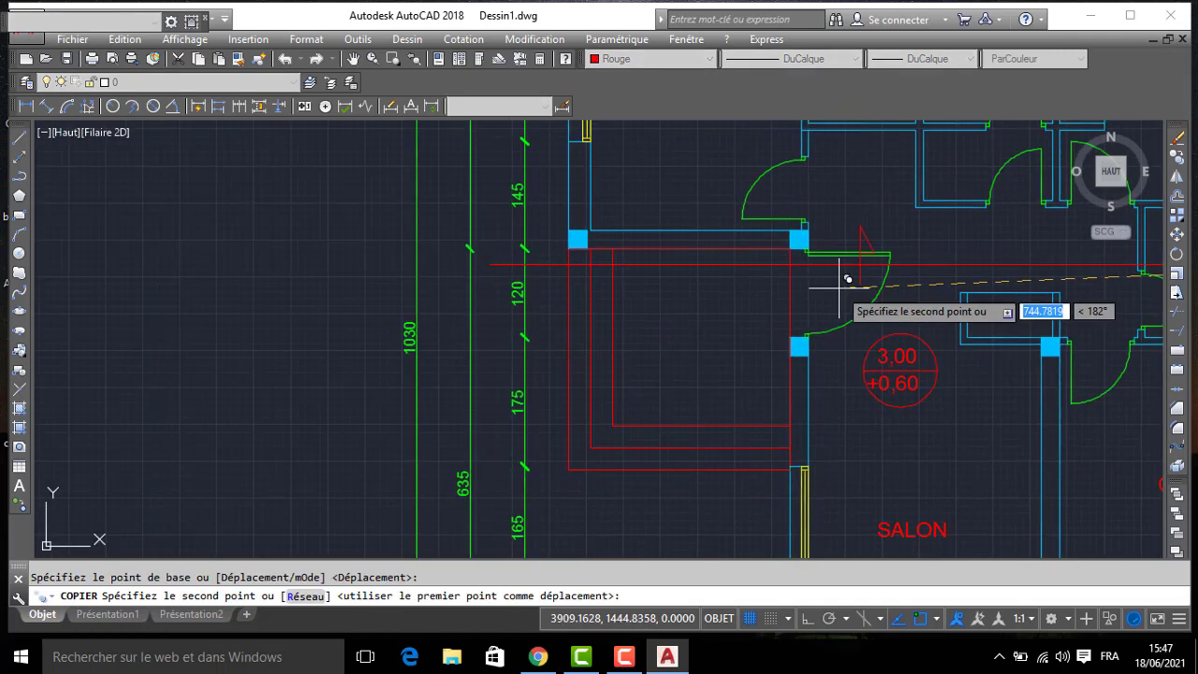
click(488, 261)
key(Escape)
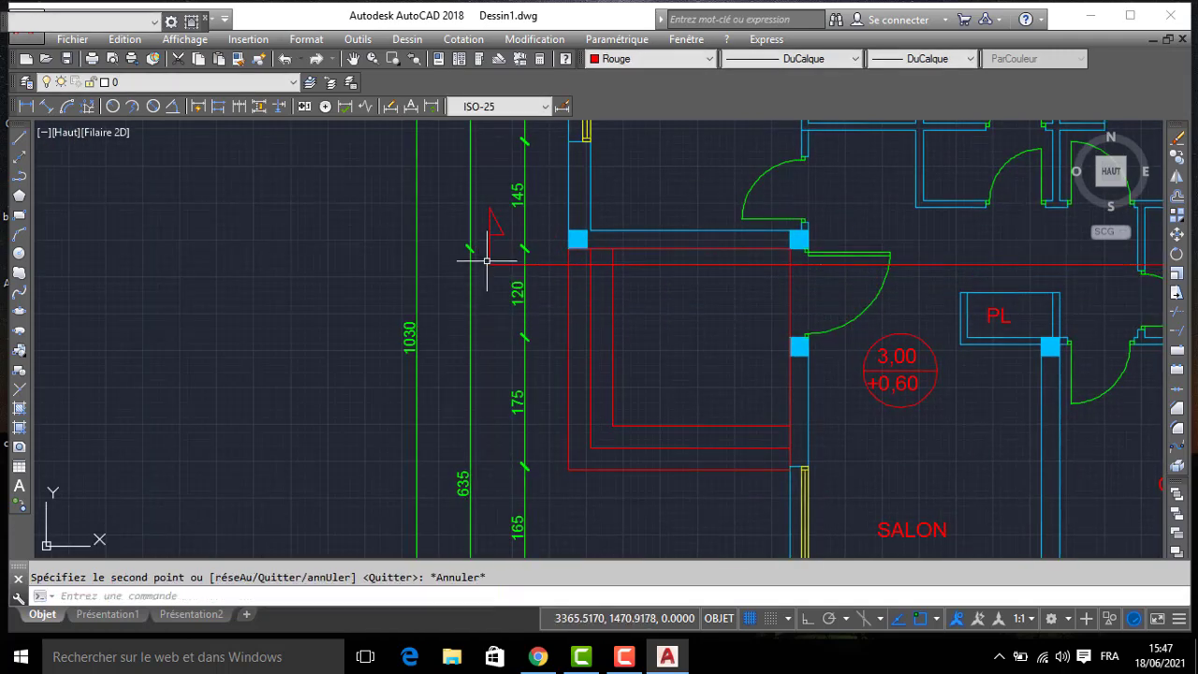
- Move the whole section line with both arrowheads about 17 units straight down
scroll(523, 247, down, 2)
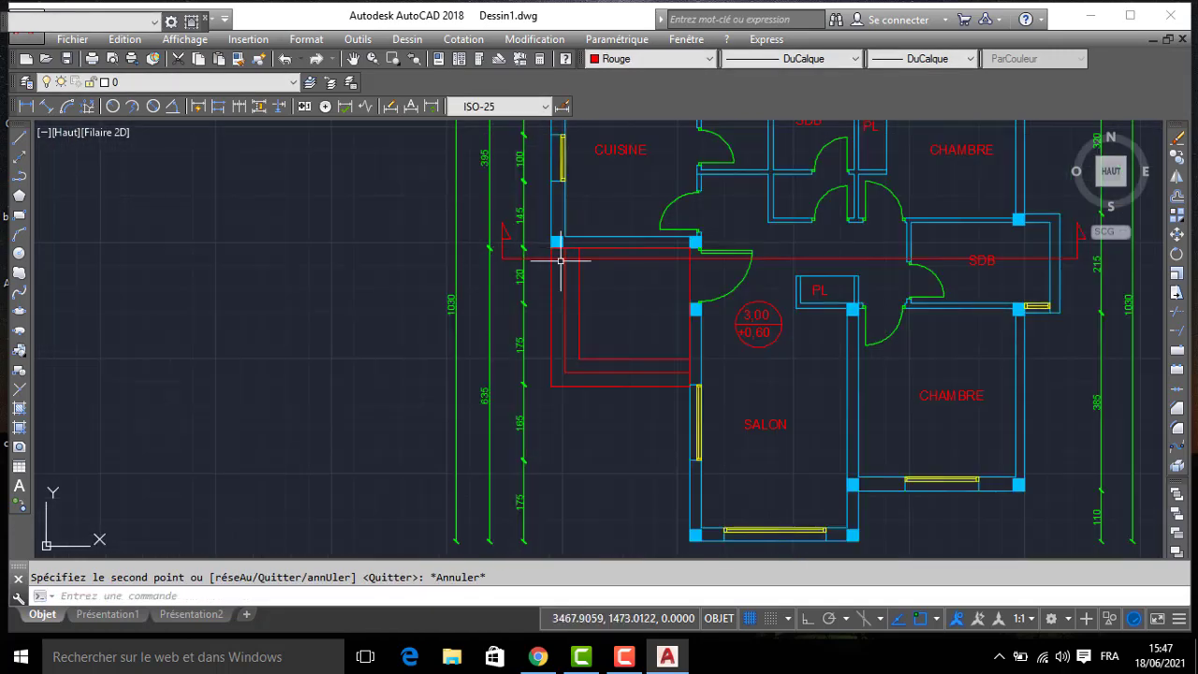
middle_drag(867, 297, 737, 296)
scroll(736, 295, up, 2)
middle_drag(975, 257, 824, 312)
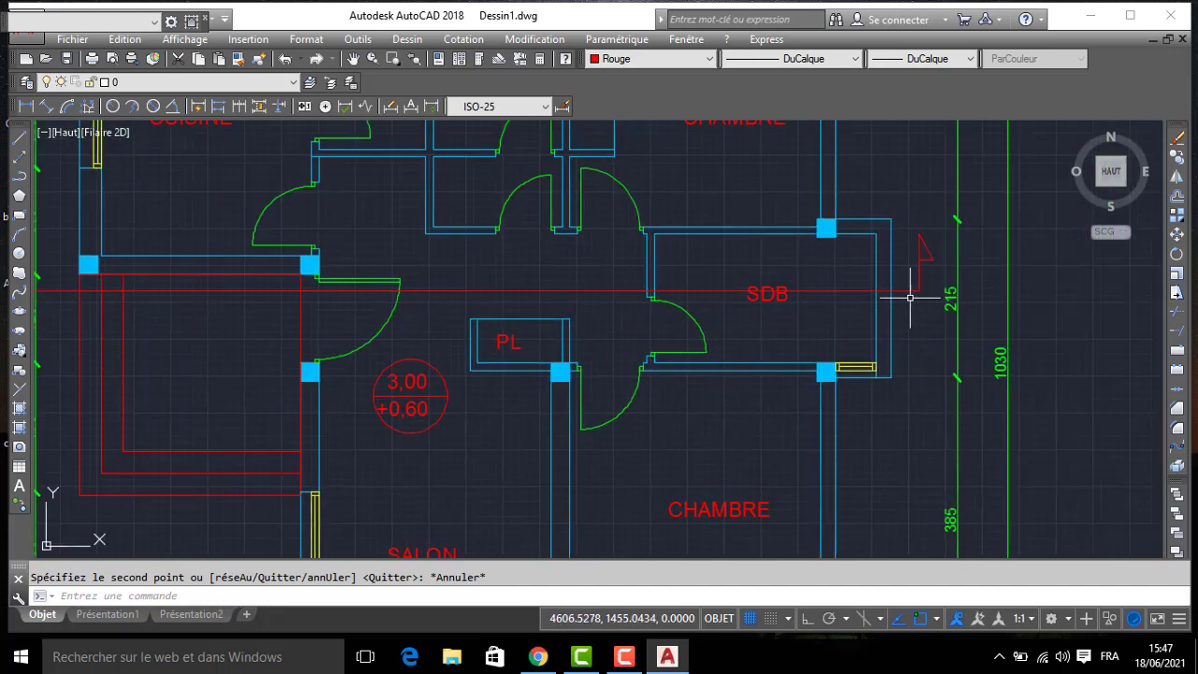
scroll(646, 277, up, 2)
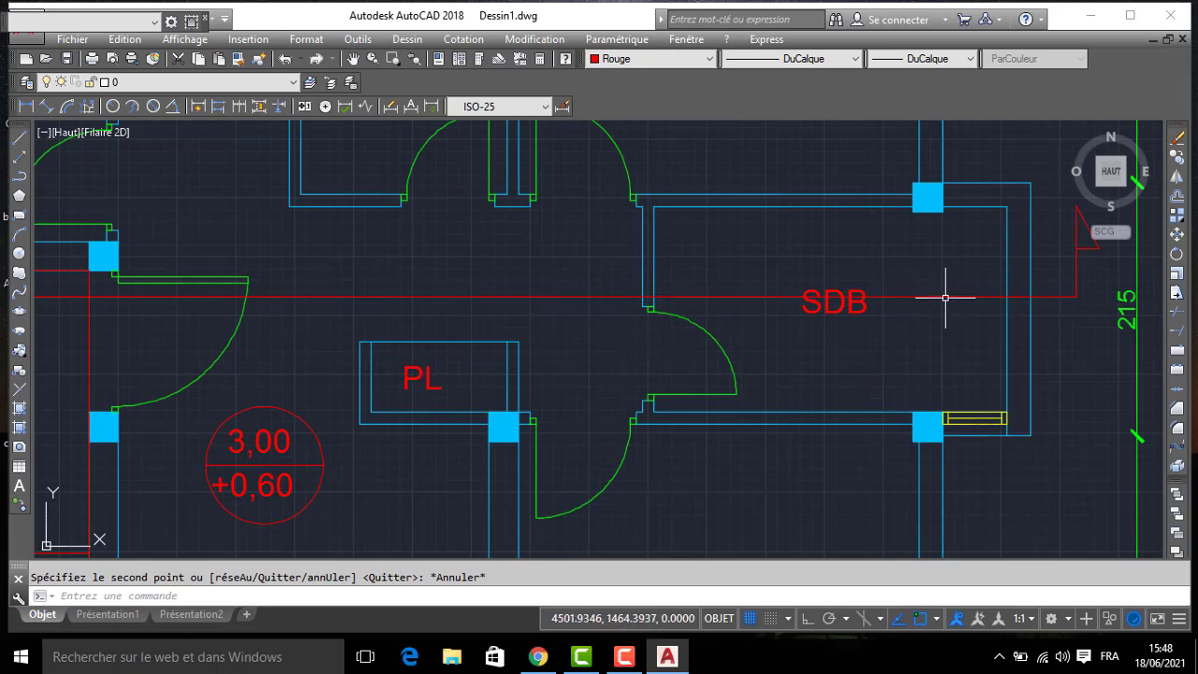
middle_drag(945, 298, 917, 276)
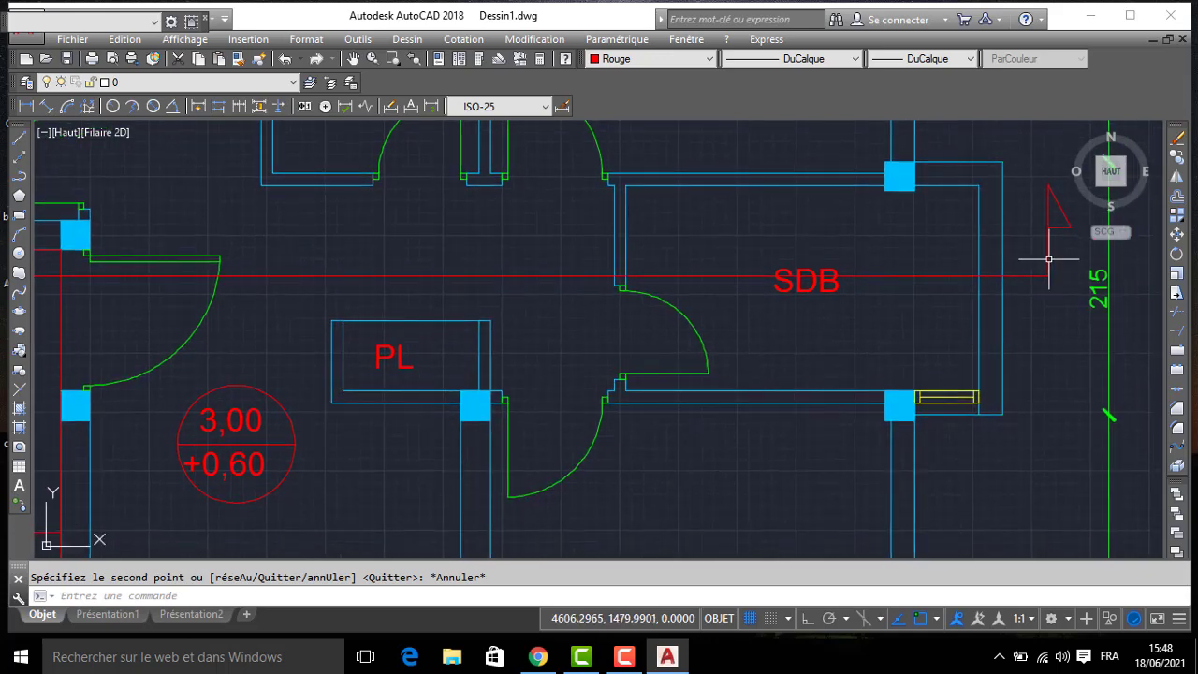
click(1056, 185)
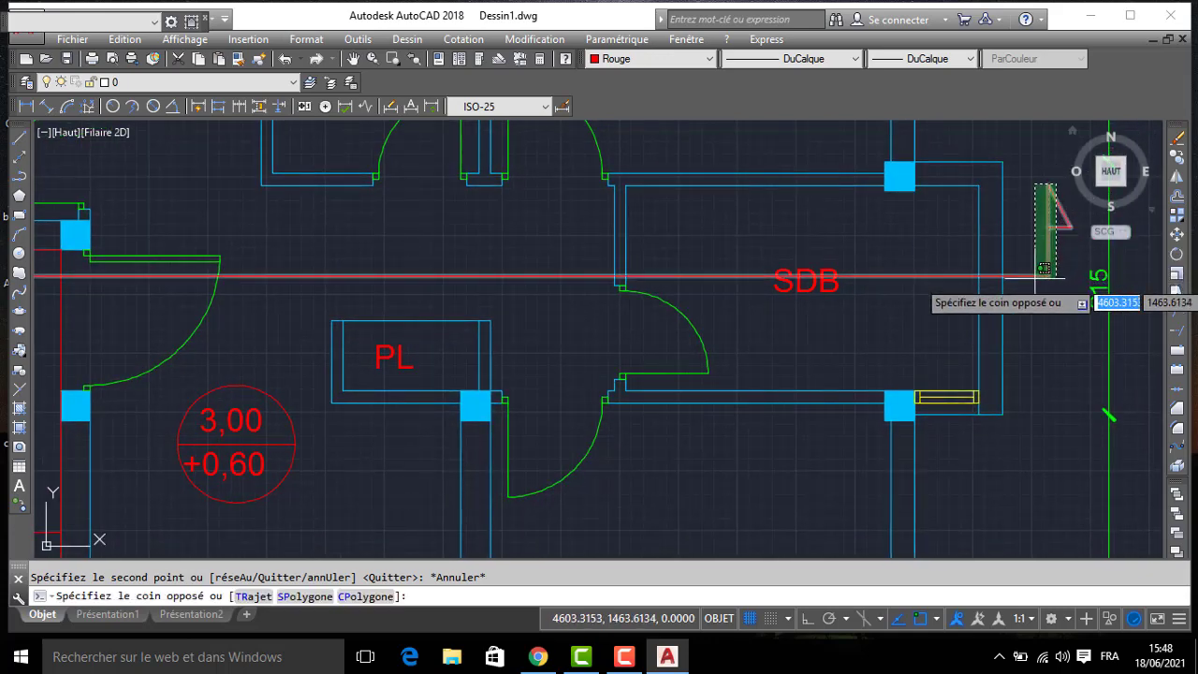
click(1034, 284)
middle_drag(337, 287, 792, 290)
middle_drag(39, 203, 428, 147)
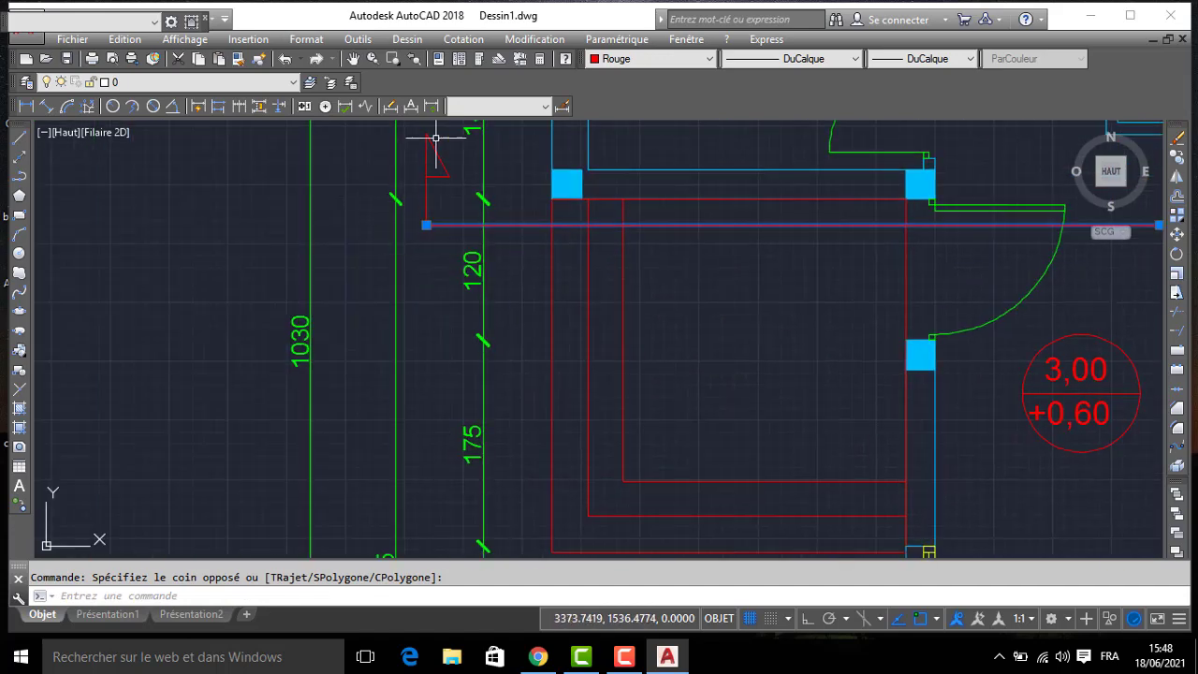
click(446, 141)
click(418, 236)
scroll(602, 267, down, 4)
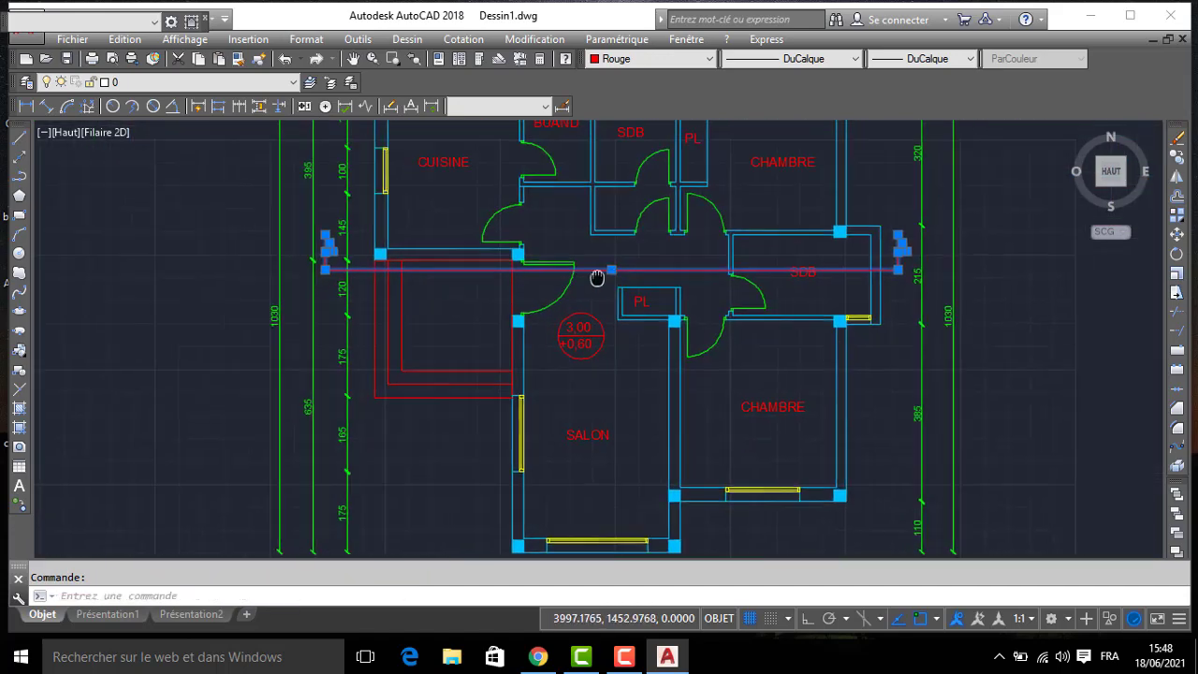
key(Return)
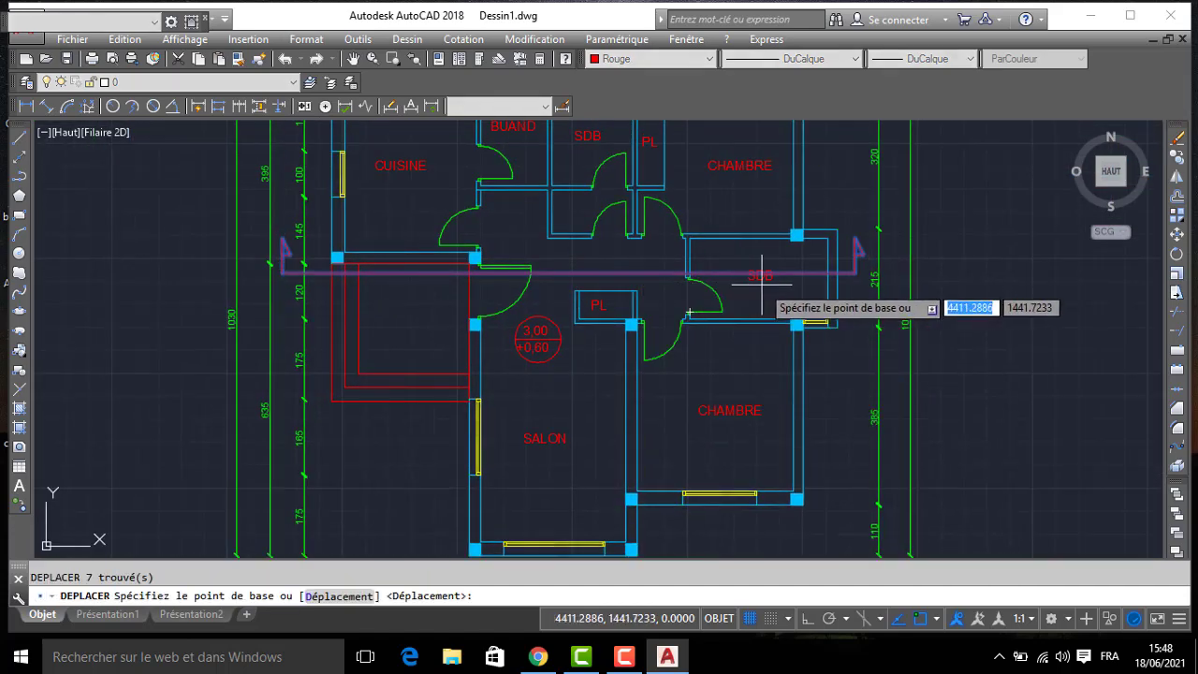
scroll(777, 277, up, 5)
click(794, 277)
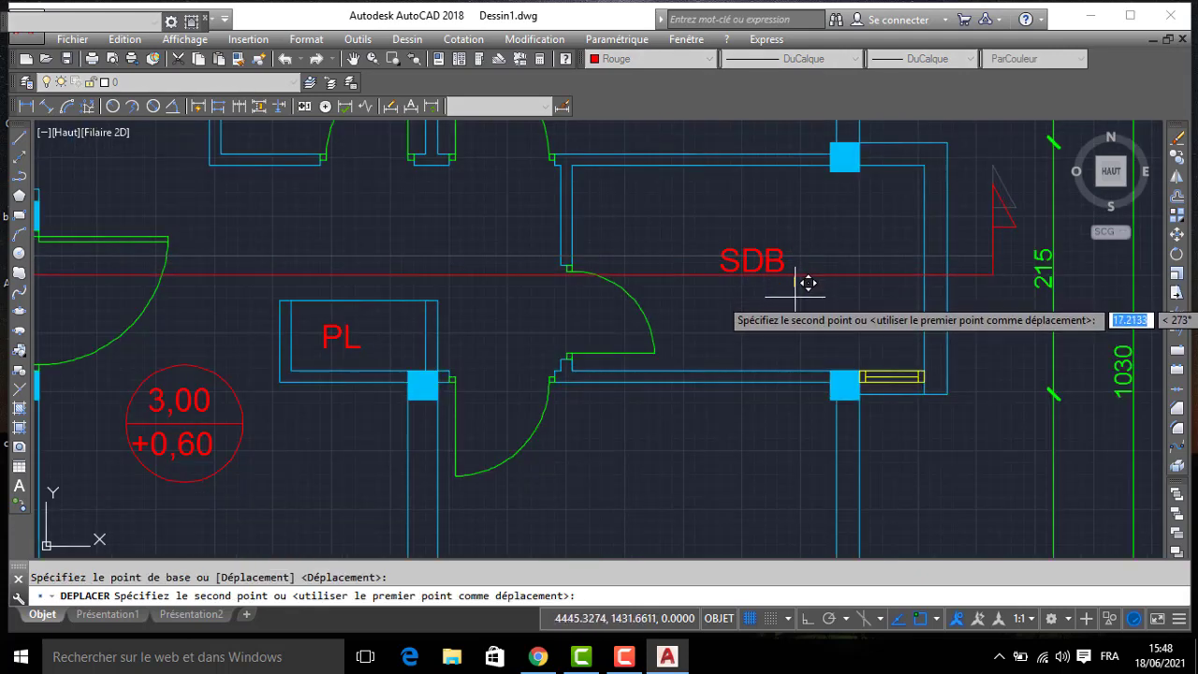
click(807, 284)
- Try a vertical projection line up from the SDB's outer corner on layer 0, and erase it
scroll(523, 156, down, 2)
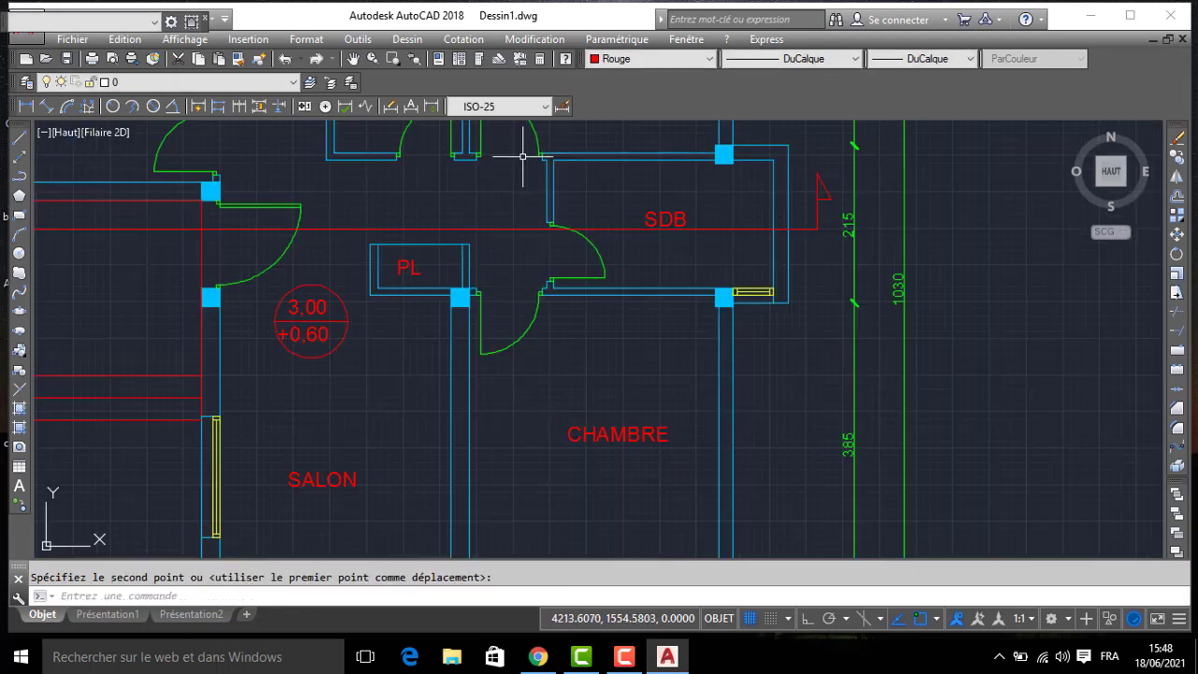
scroll(561, 225, down, 4)
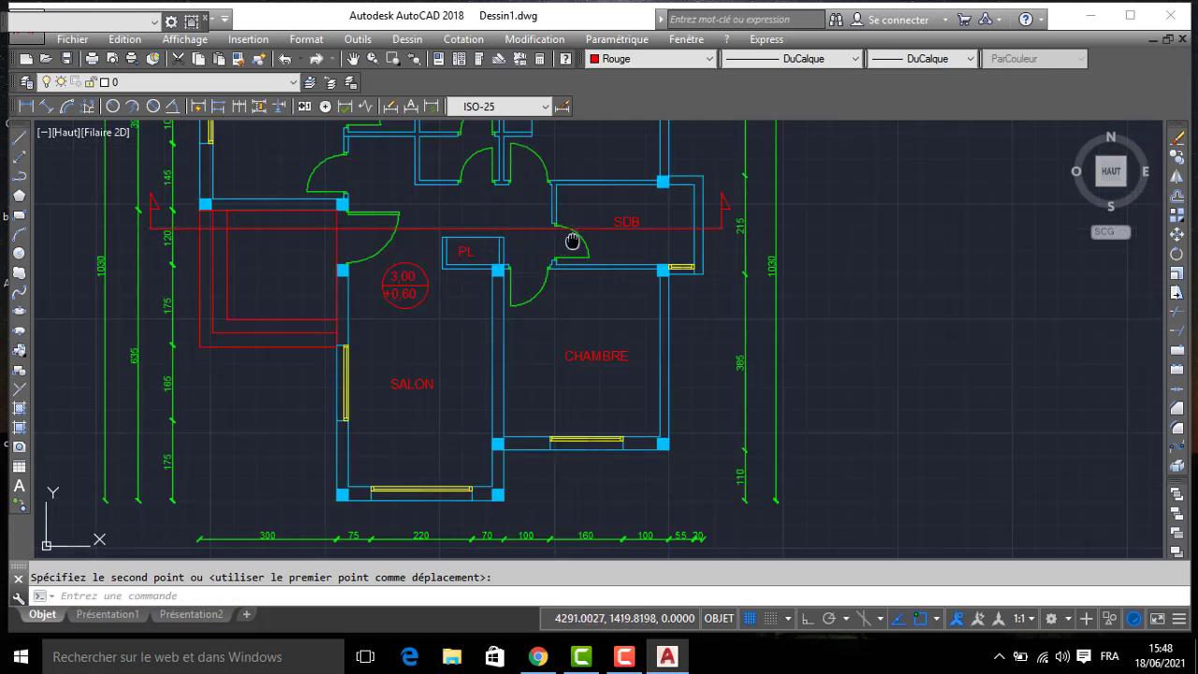
scroll(736, 227, up, 2)
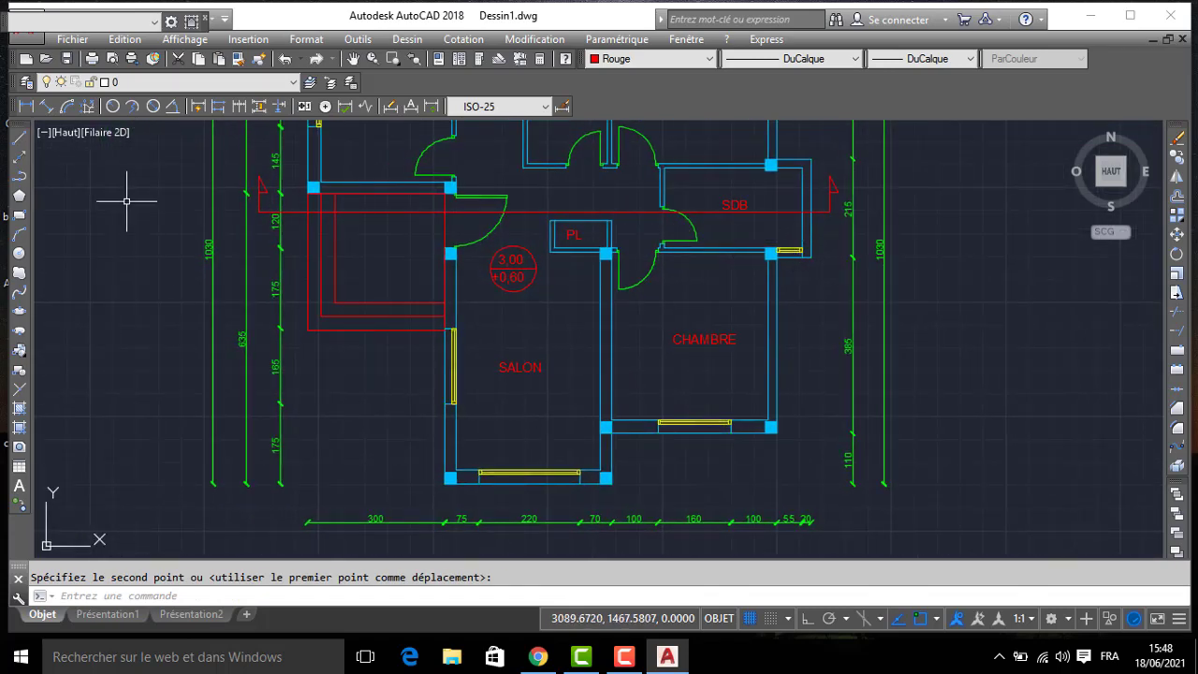
scroll(234, 224, down, 4)
mouse_move(338, 324)
middle_down()
mouse_move(370, 284)
mouse_move(415, 416)
middle_up()
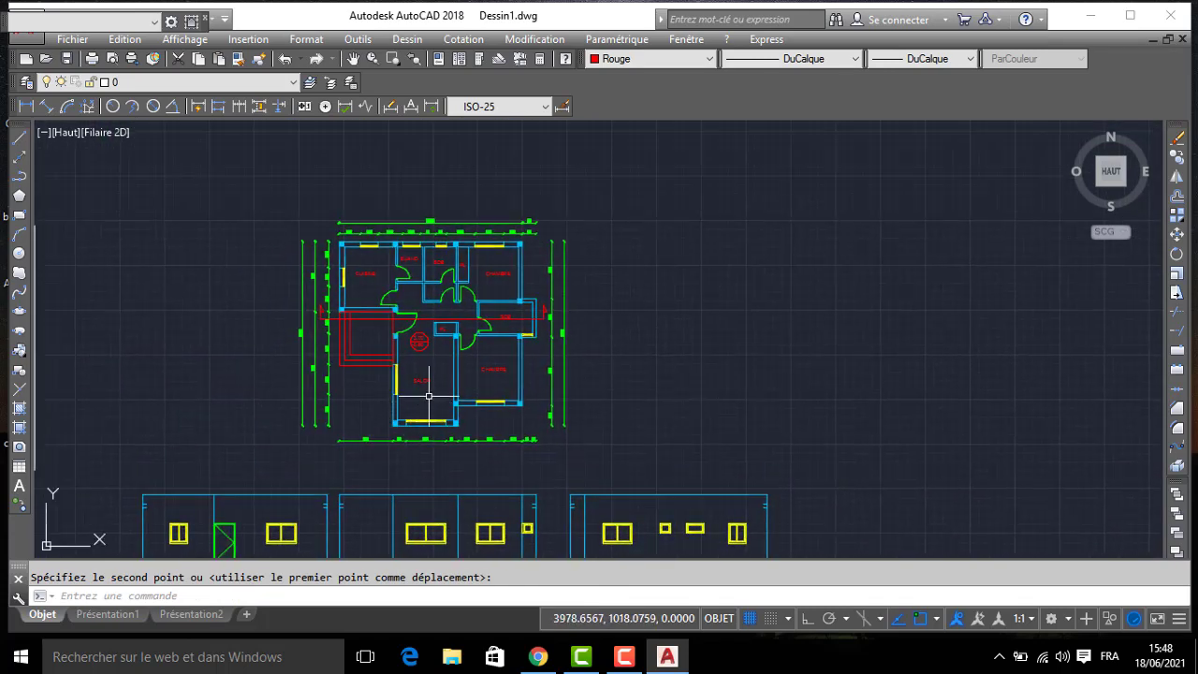
text(l)
key(Return)
scroll(549, 343, up, 2)
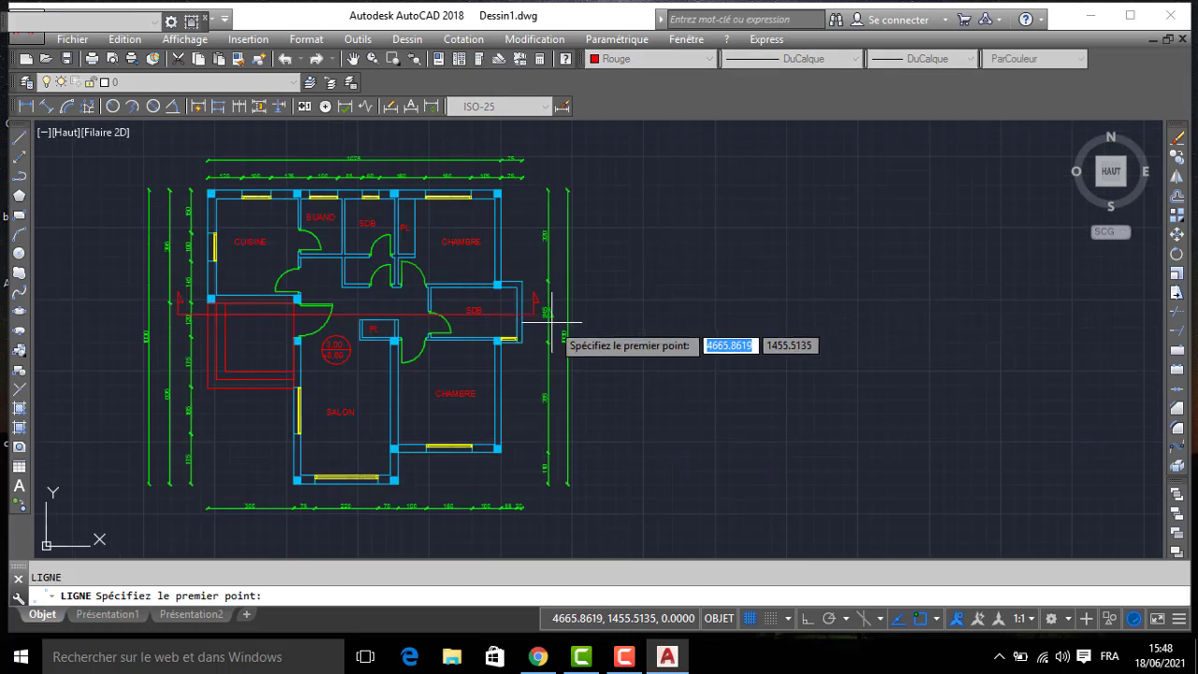
click(522, 281)
middle_drag(505, 191, 527, 391)
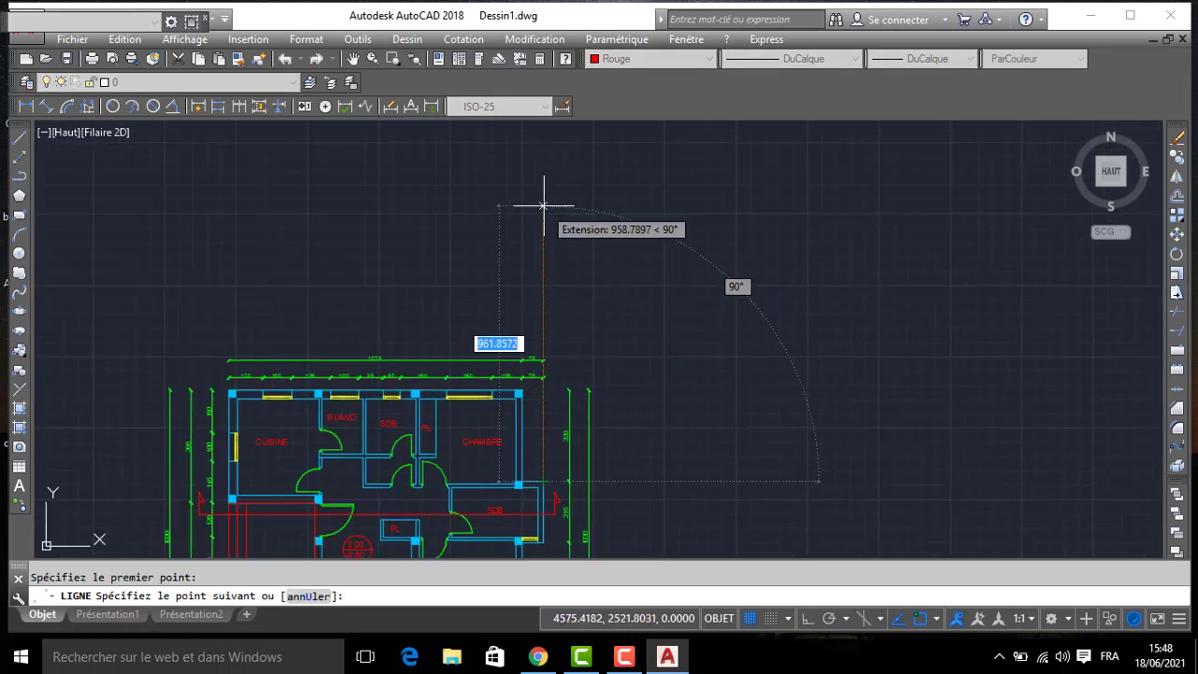
click(543, 203)
key(Return)
click(617, 214)
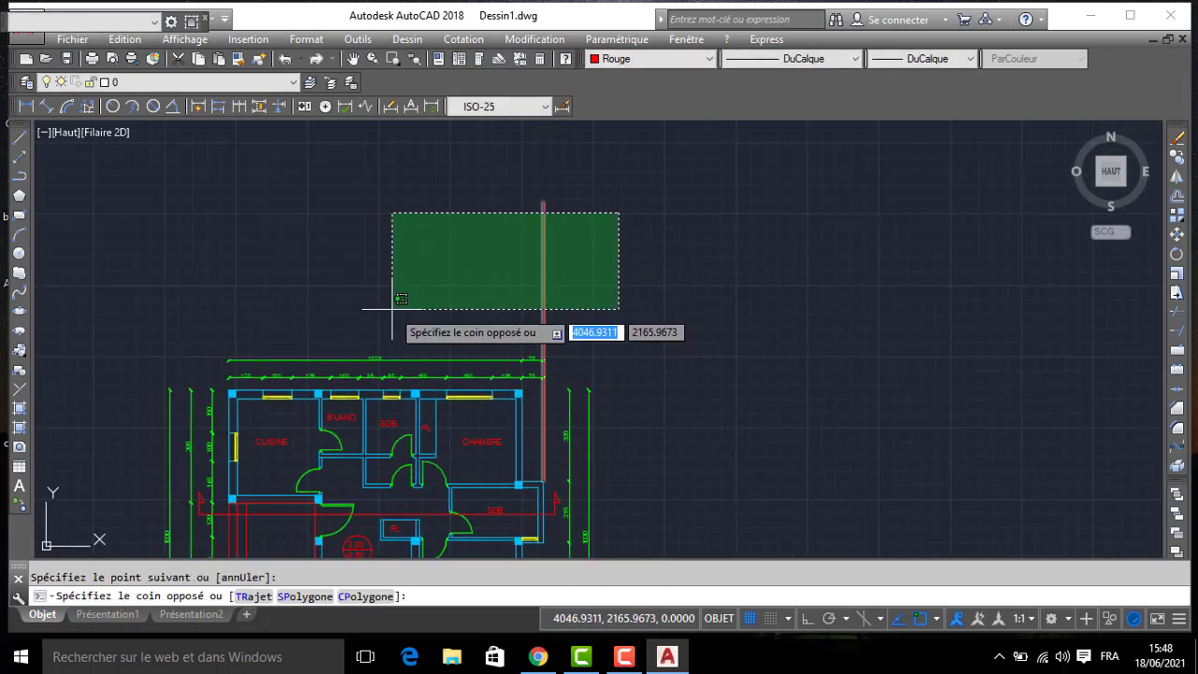
click(393, 318)
key(Delete)
- Make layer MUR current and draw a vertical projection line up above the plan from the SDB outer wall's outside corner, with ortho on
click(161, 84)
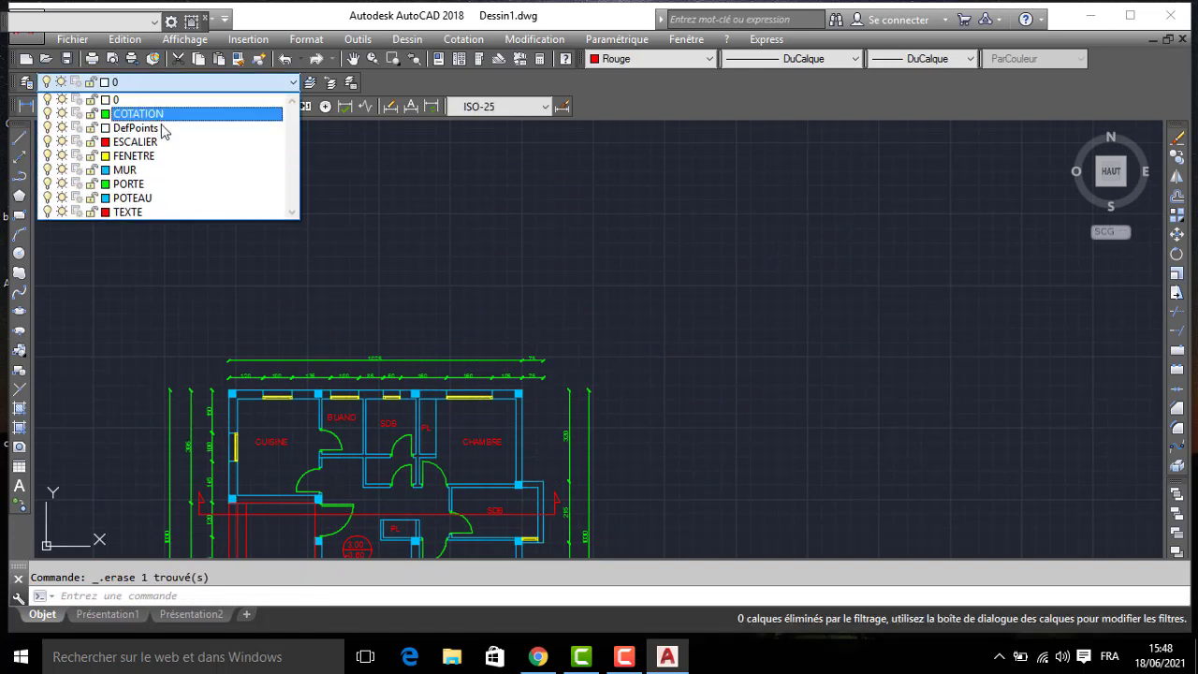
click(154, 155)
text(L)
key(Return)
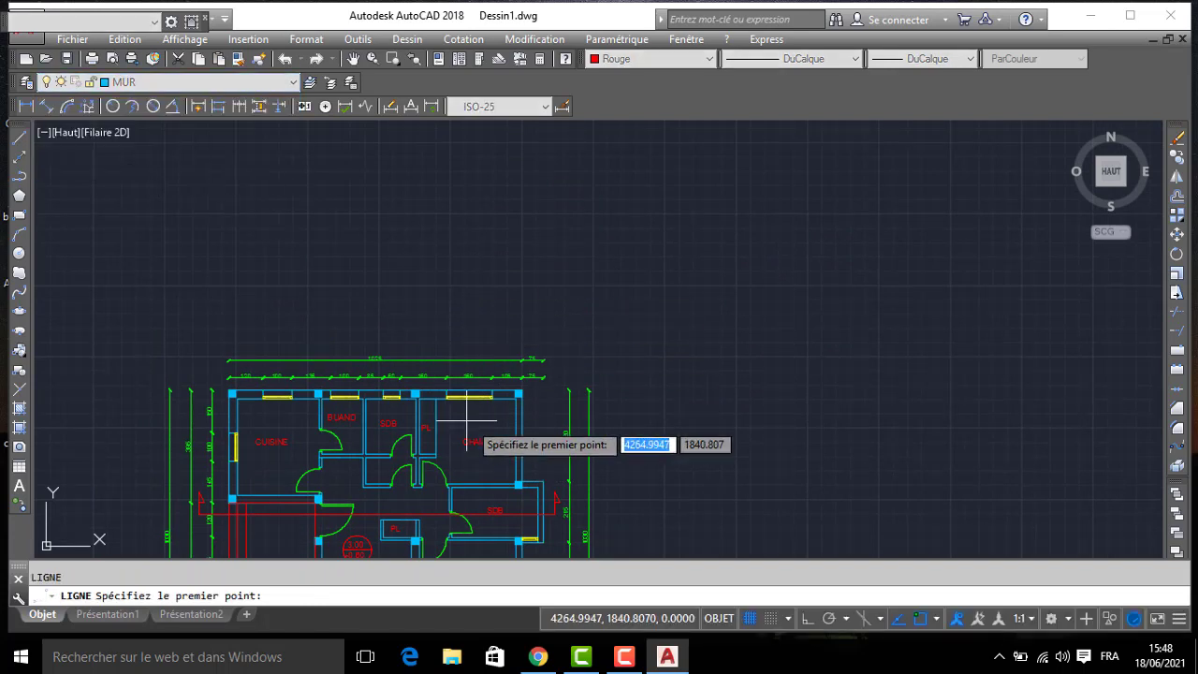
click(543, 483)
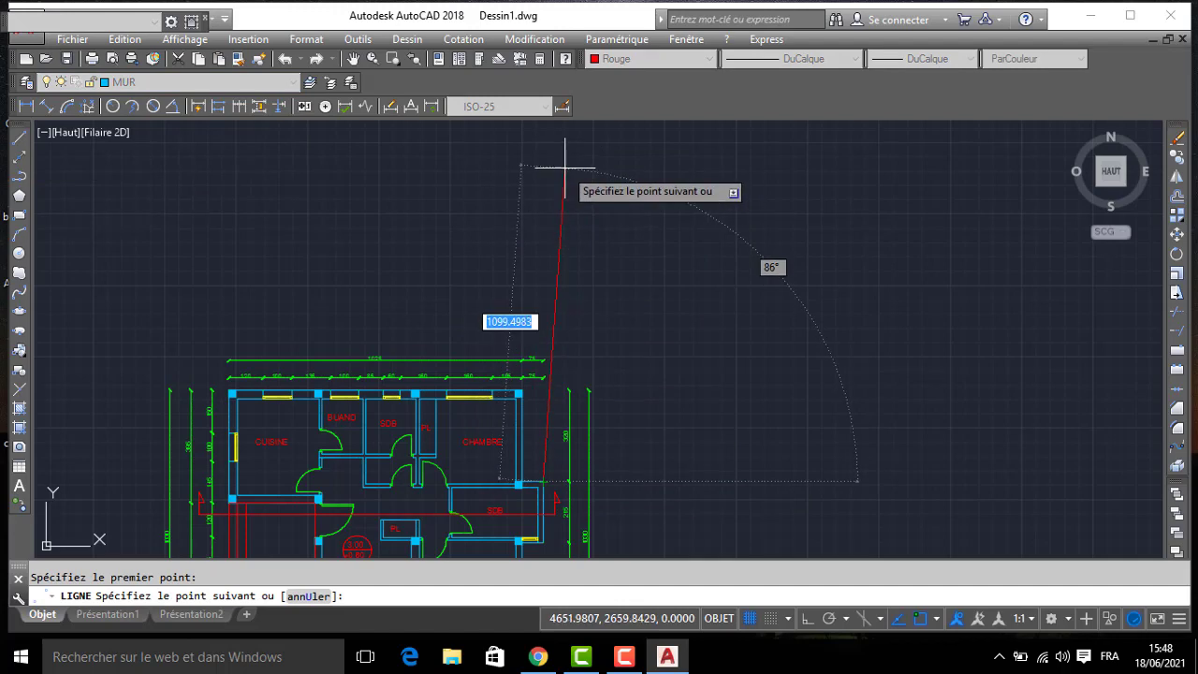
key(F8)
click(546, 139)
key(Return)
key(Return)
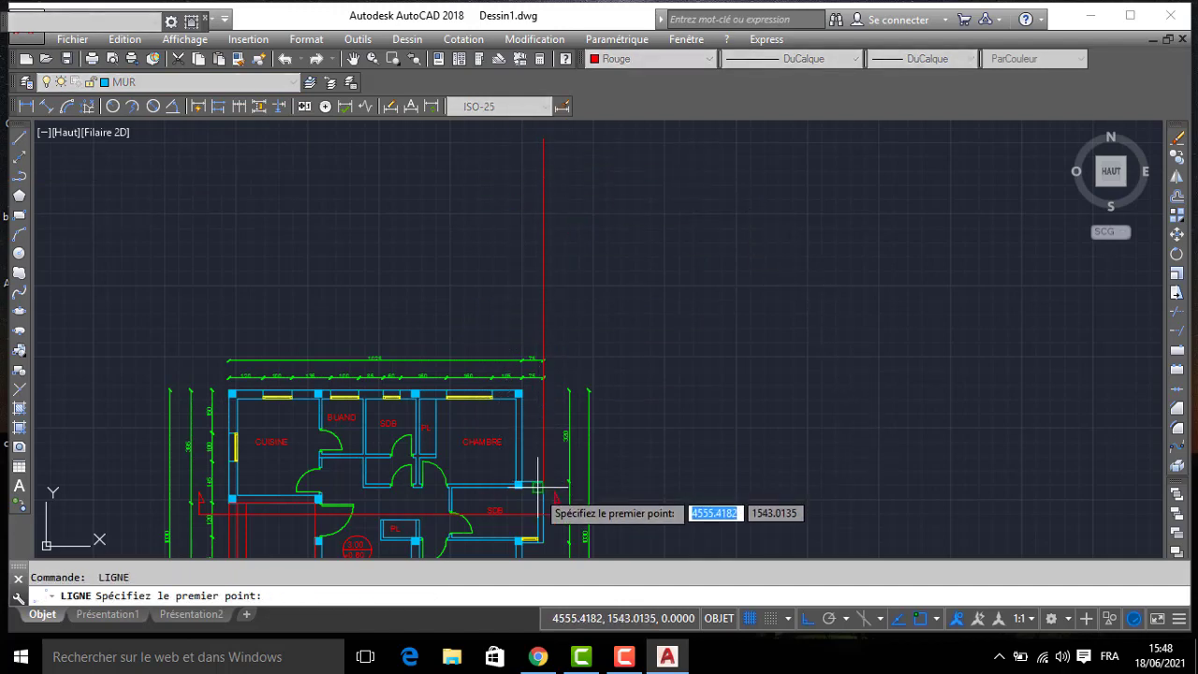
- Project the inner face of the SDB's outer wall upward with a second vertical line
click(539, 485)
click(497, 143)
key(Return)
- Draw a vertical projection line above the plan from the SDB-side face of the wall containing the SDB's door
middle_drag(456, 463, 462, 411)
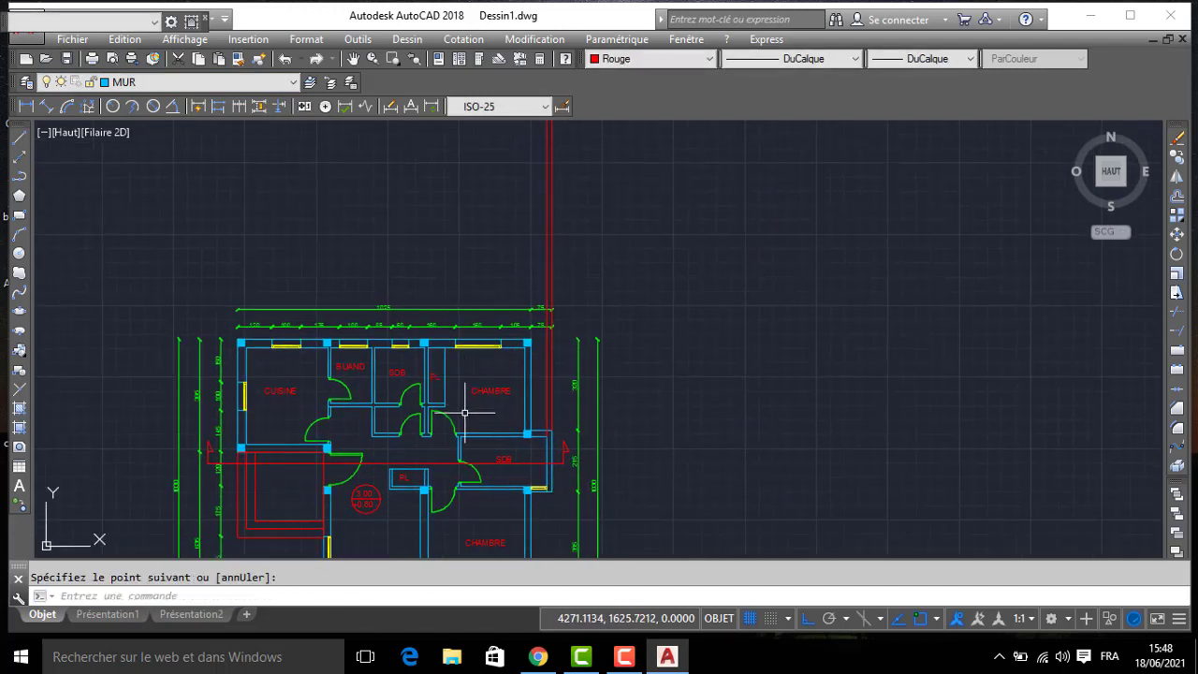
scroll(462, 421, up, 2)
key(Return)
click(461, 441)
middle_drag(422, 141, 433, 258)
click(459, 173)
key(Return)
middle_drag(442, 471, 404, 217)
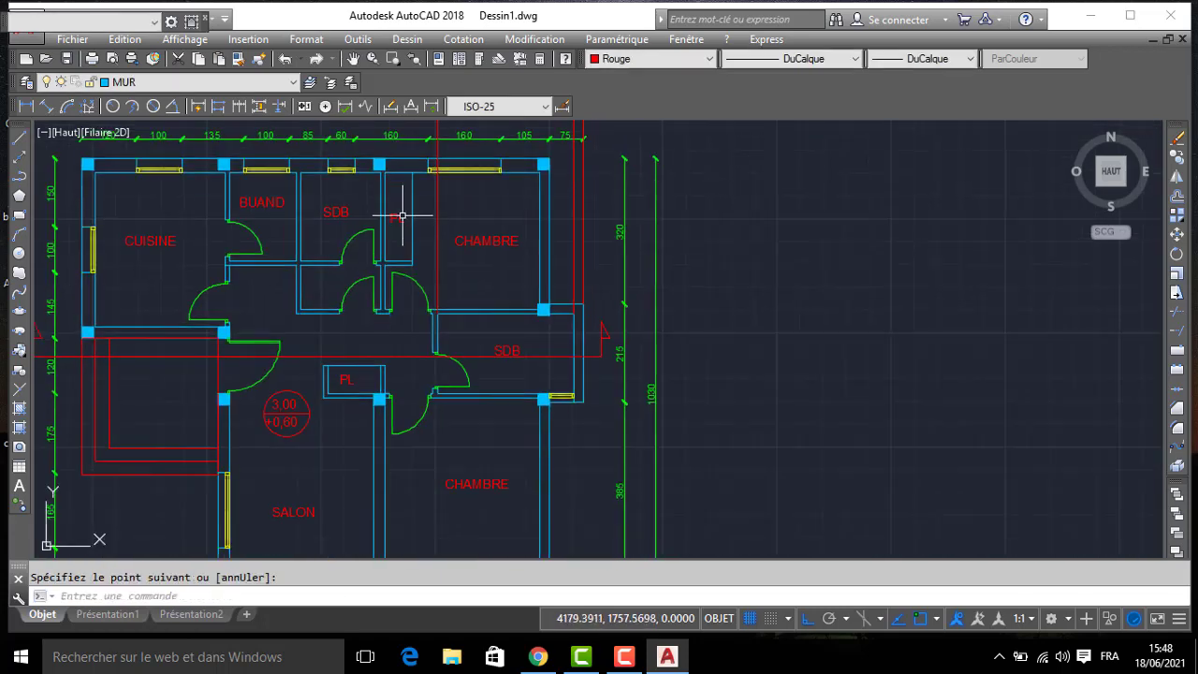
- Draw a vertical projection line above the plan from the hall-side face of the SDB's door wall
key(Return)
click(433, 352)
middle_drag(366, 169, 425, 410)
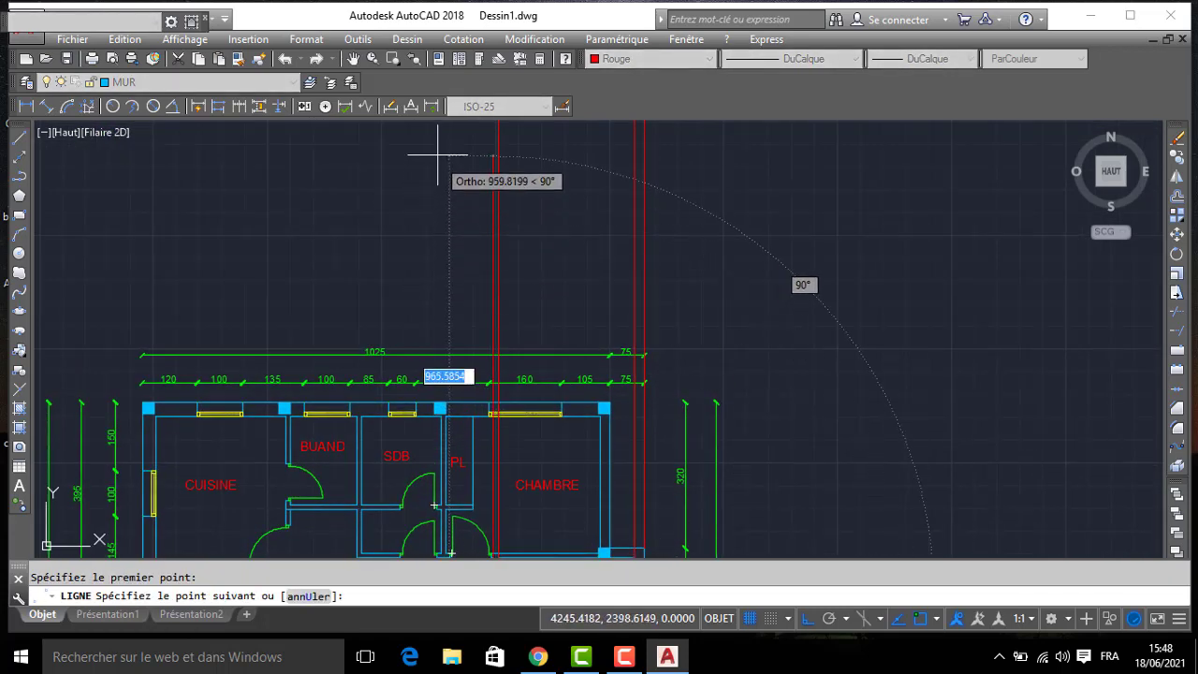
middle_drag(436, 152, 449, 346)
click(440, 196)
key(Return)
- Draw a vertical projection line above the plan from the upper CHAMBRE's door jamb nearest the SDB cut by the section
scroll(425, 259, down, 8)
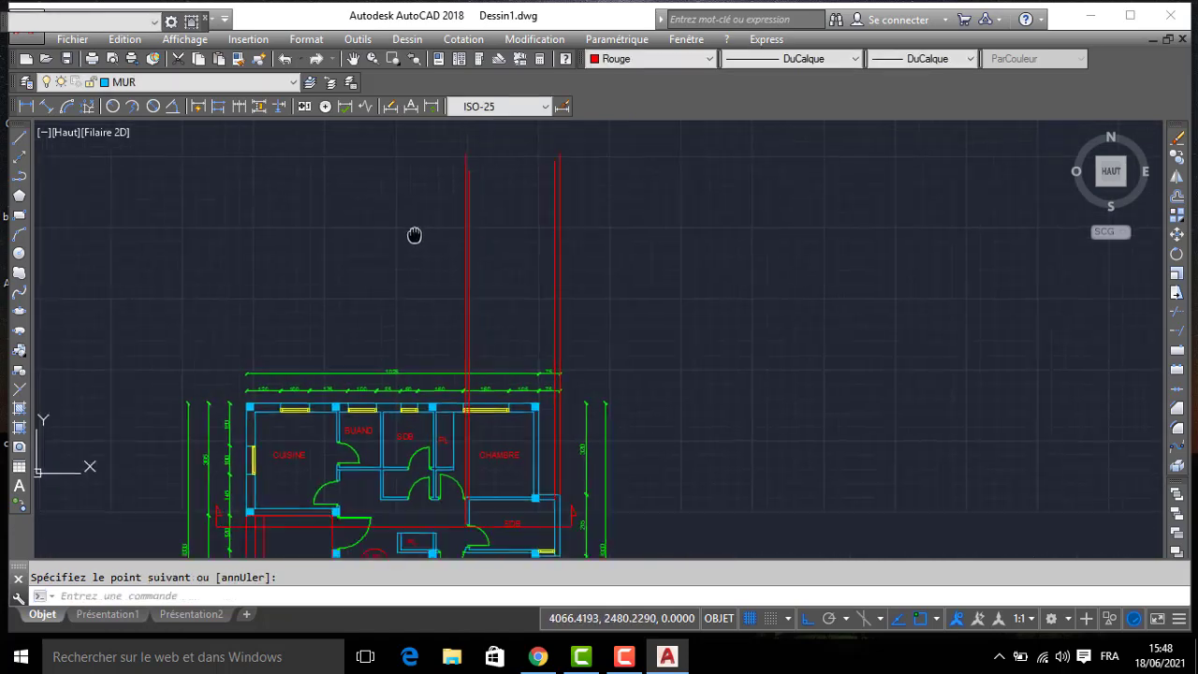
scroll(420, 347, up, 10)
key(Return)
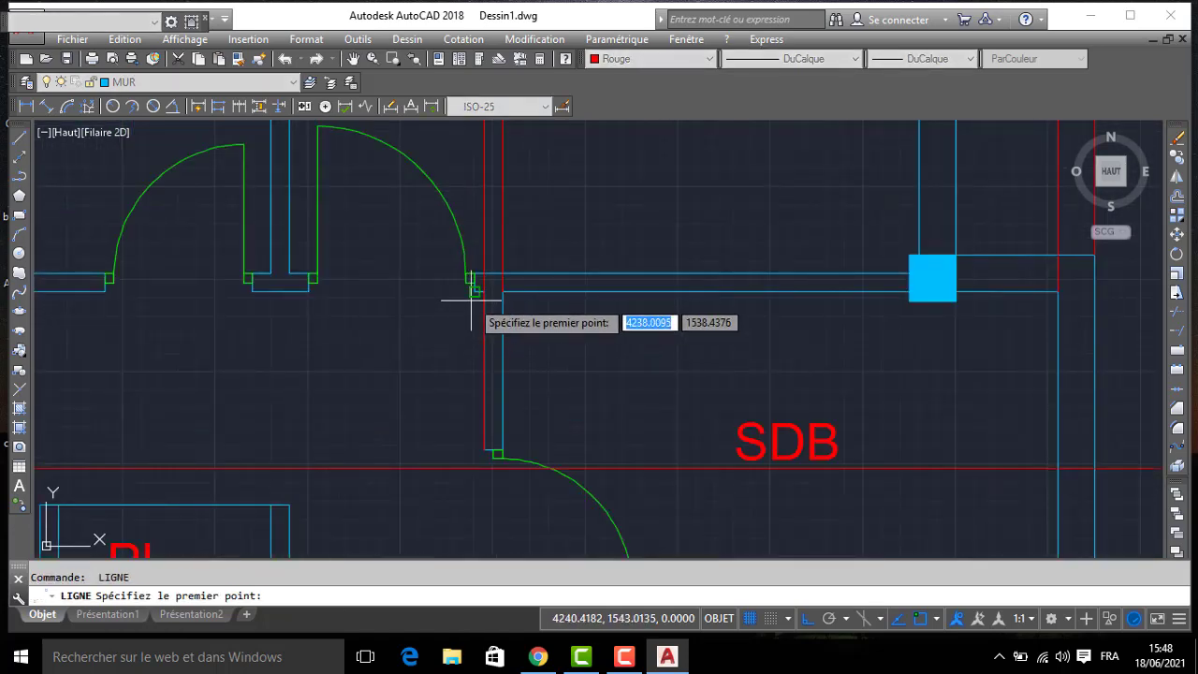
click(475, 292)
scroll(443, 291, down, 6)
middle_drag(357, 198, 385, 471)
scroll(447, 196, down, 2)
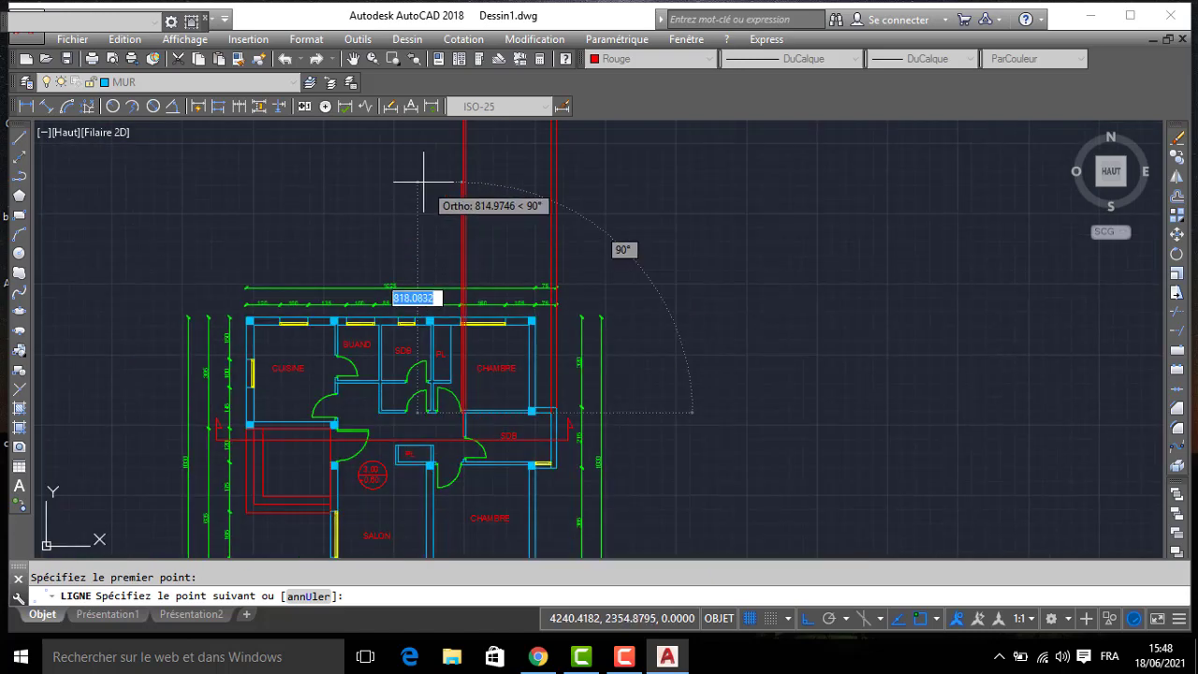
key(space)
- Draw a vertical projection line above the plan from the opposite jamb of the upper CHAMBRE's door opening
middle_drag(444, 486, 394, 168)
key(space)
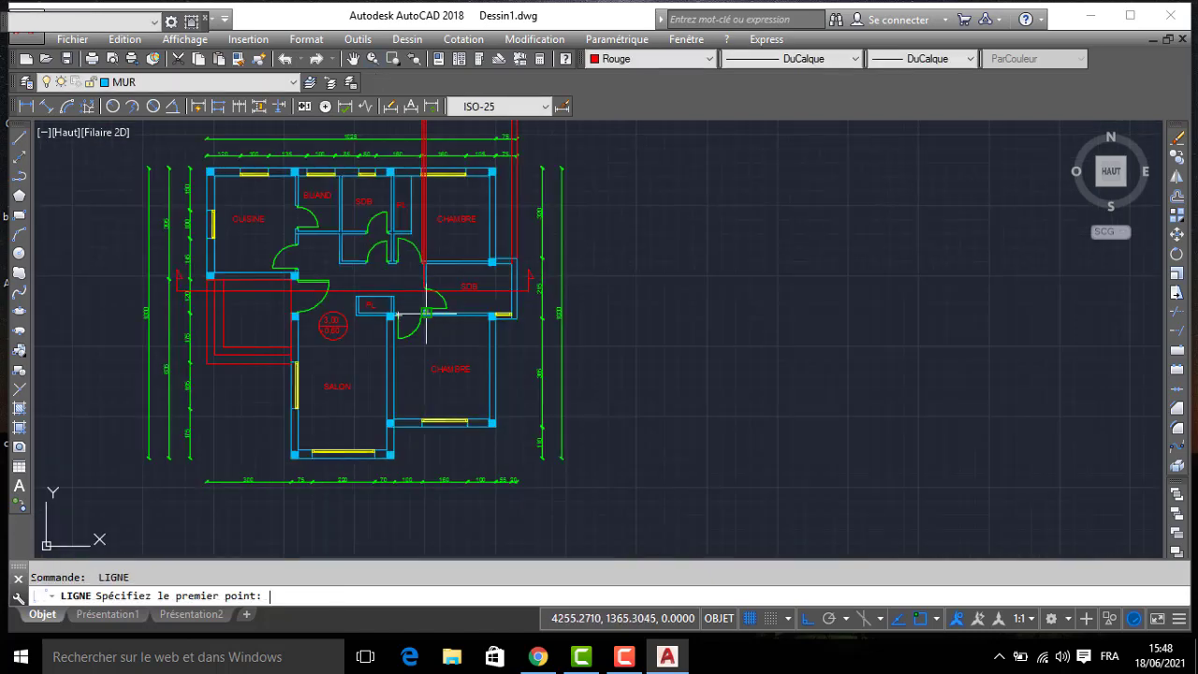
scroll(386, 243, up, 8)
click(440, 344)
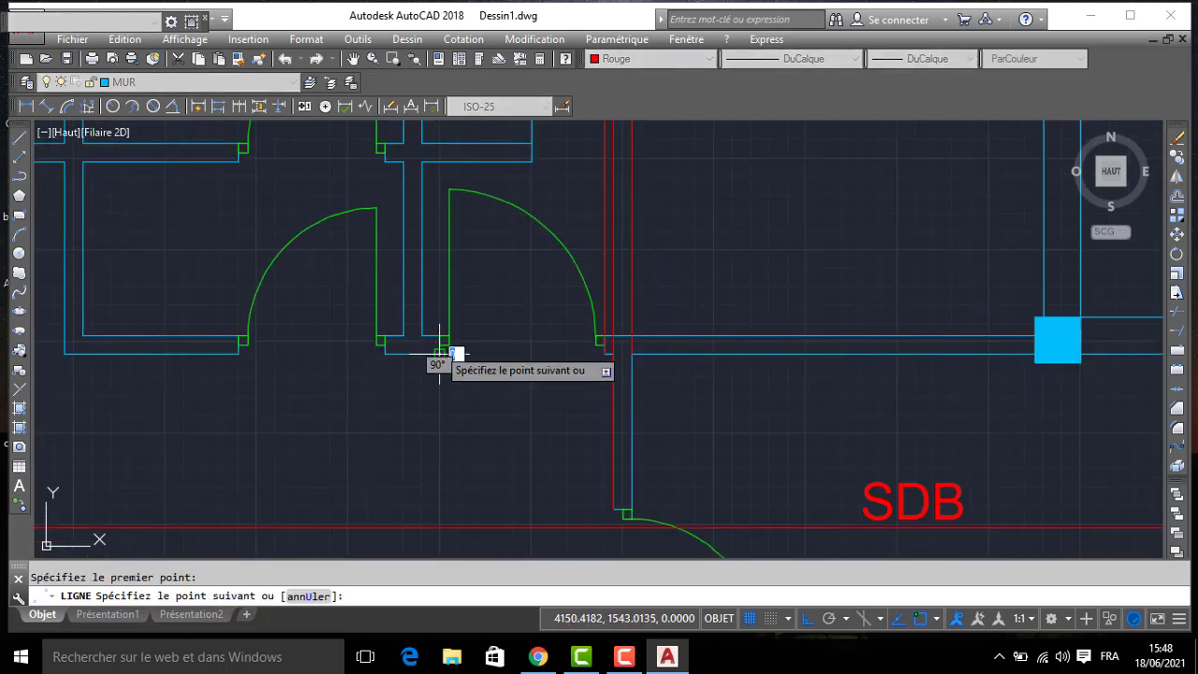
scroll(440, 346, down, 5)
click(435, 207)
key(space)
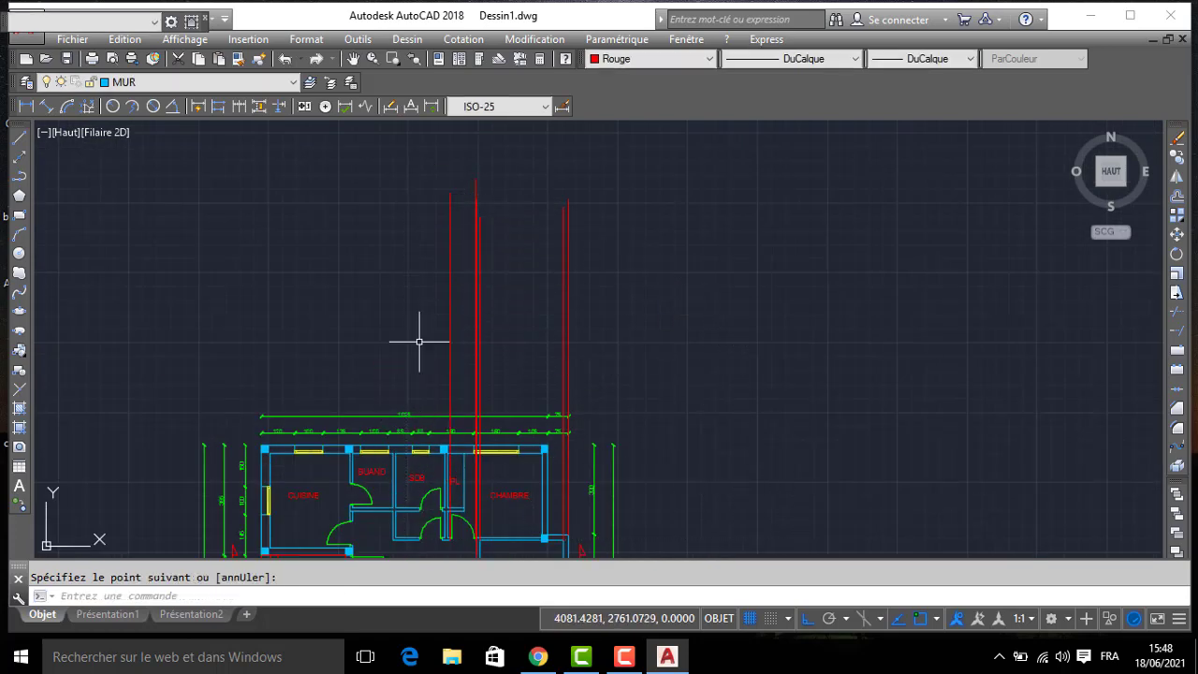
- Draw a vertical projection line above the plan from the neighbouring door's jamb, at the other end of the short wall piece between the doors
middle_drag(415, 479, 383, 249)
scroll(424, 346, up, 6)
key(space)
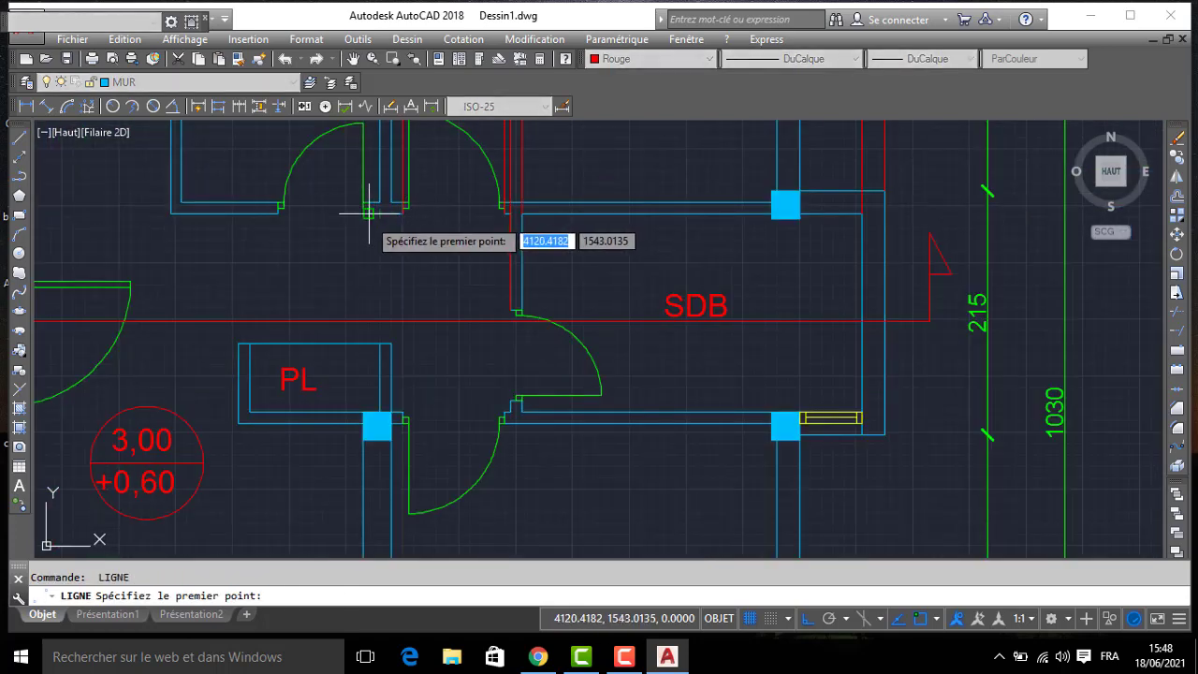
scroll(309, 173, down, 6)
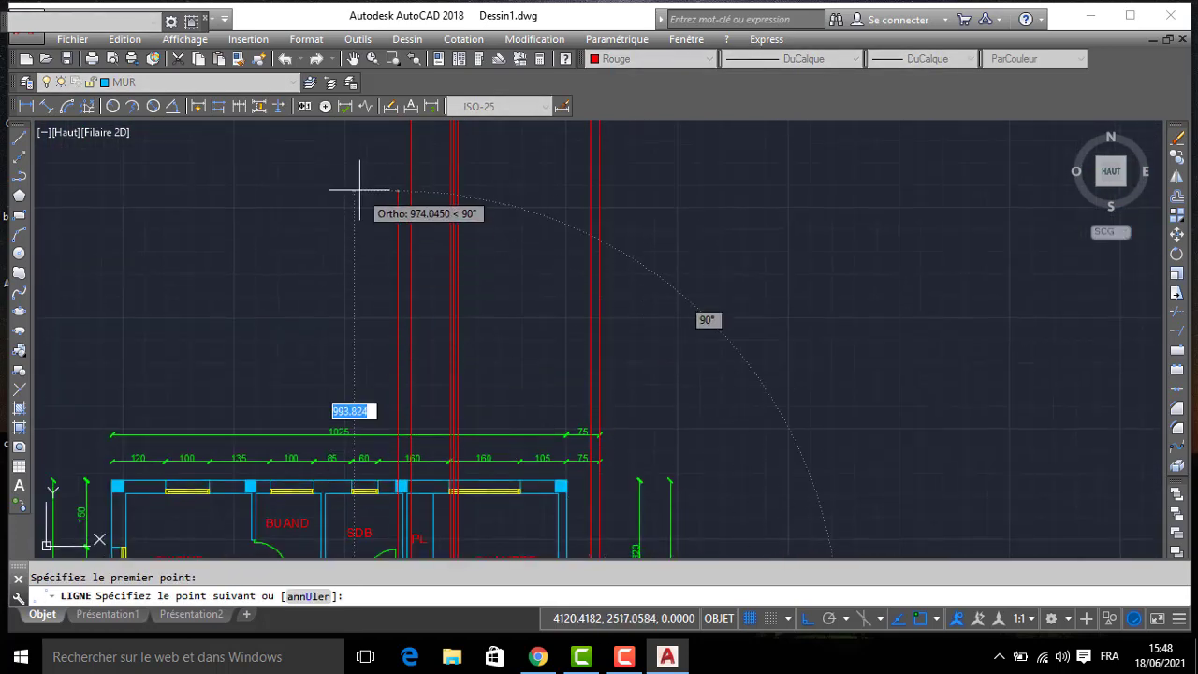
key(space)
scroll(313, 384, down, 2)
middle_drag(319, 488, 318, 223)
scroll(325, 269, up, 4)
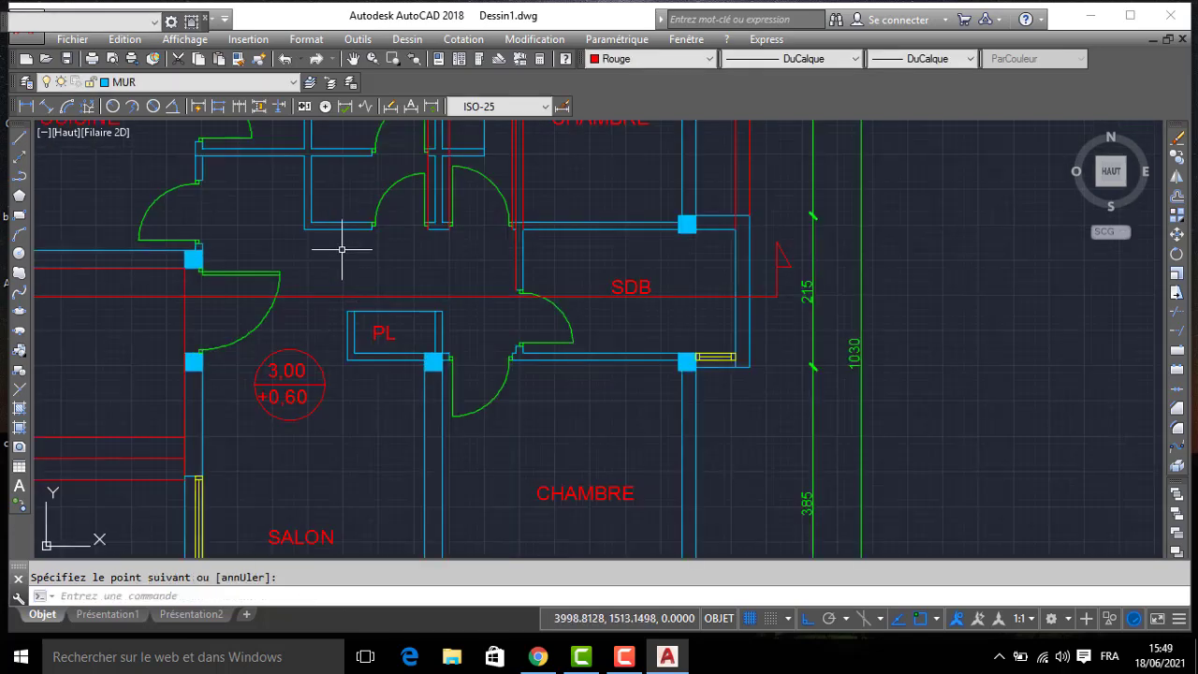
- Draw a vertical projection line above the plan from the opposite jamb of the hall door below the upper SDB
scroll(343, 248, up, 4)
key(space)
scroll(410, 196, down, 2)
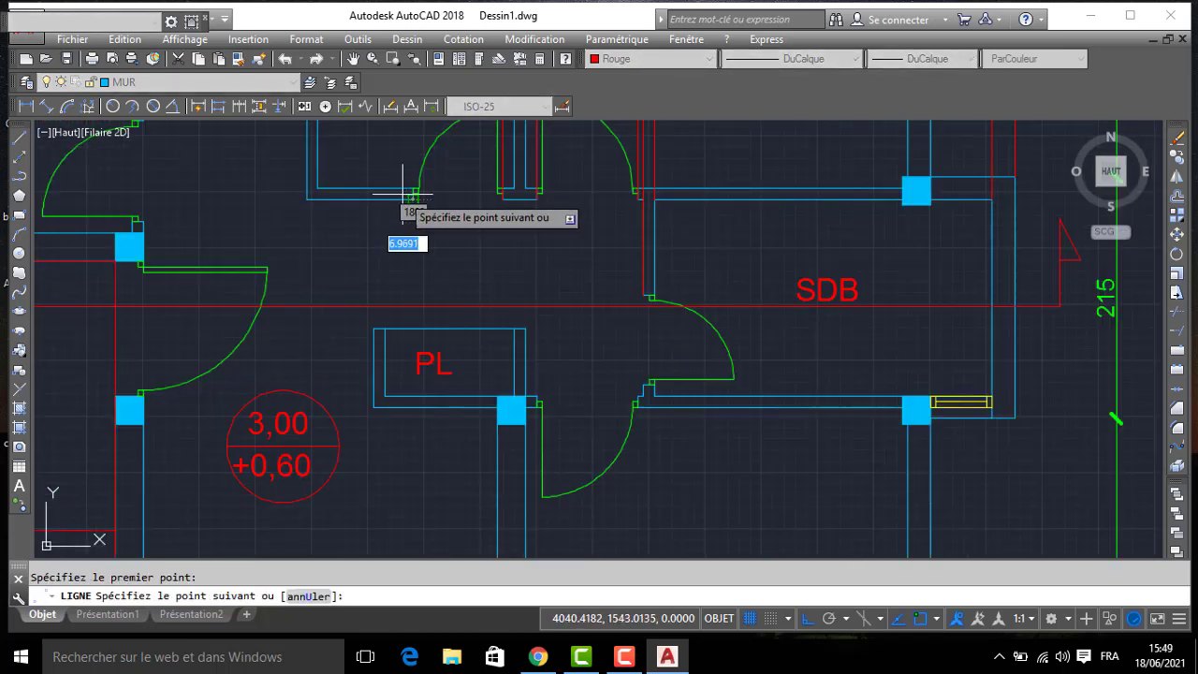
scroll(438, 529, up, 1)
middle_drag(388, 341, 418, 561)
scroll(379, 299, down, 5)
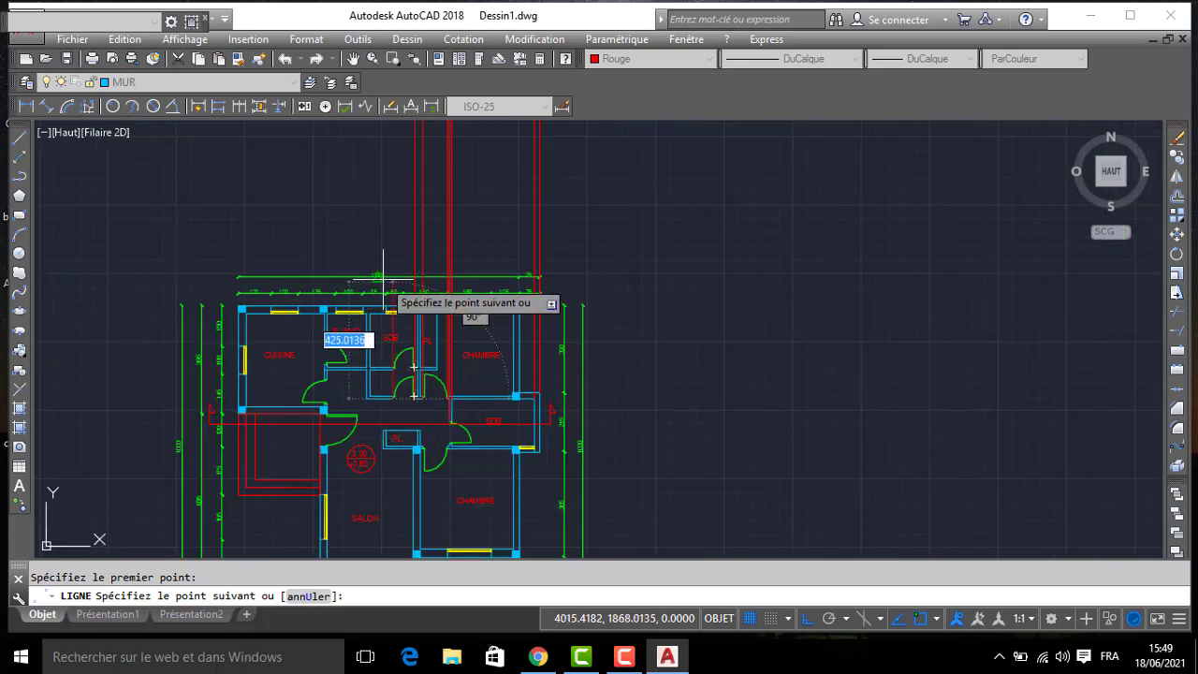
key(Escape)
scroll(366, 433, up, 4)
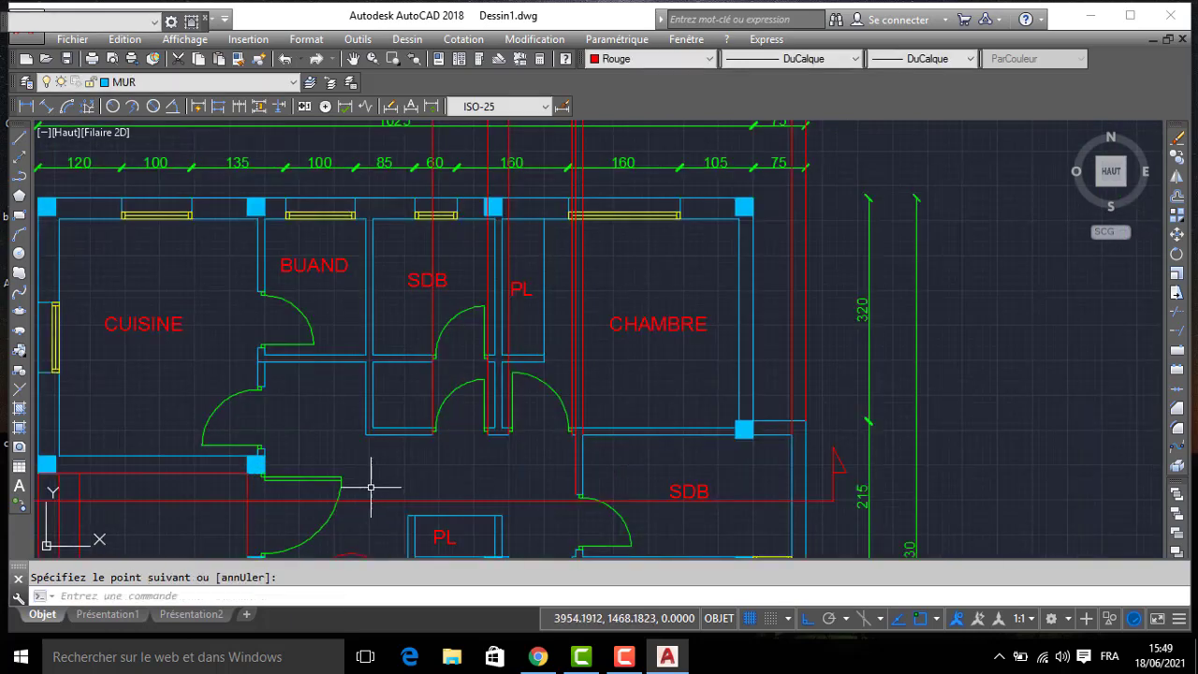
- Draw a vertical projection line above the plan from the outer corner where the hall-side wall below BUAND and the upper SDB ends
key(Return)
key(Return)
key(Return)
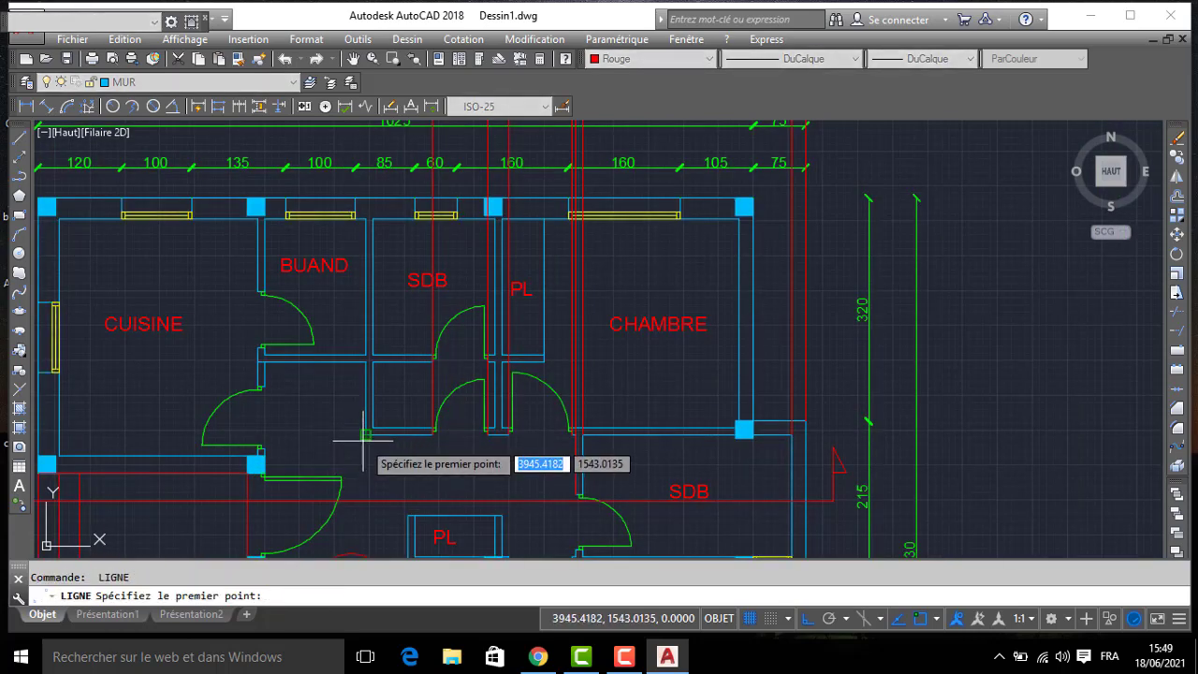
click(366, 436)
scroll(350, 338, down, 3)
middle_drag(350, 337, 355, 280)
key(Return)
- Draw a vertical projection line above the plan from the interior-side corner of the column beside the entrance door
scroll(356, 311, up, 8)
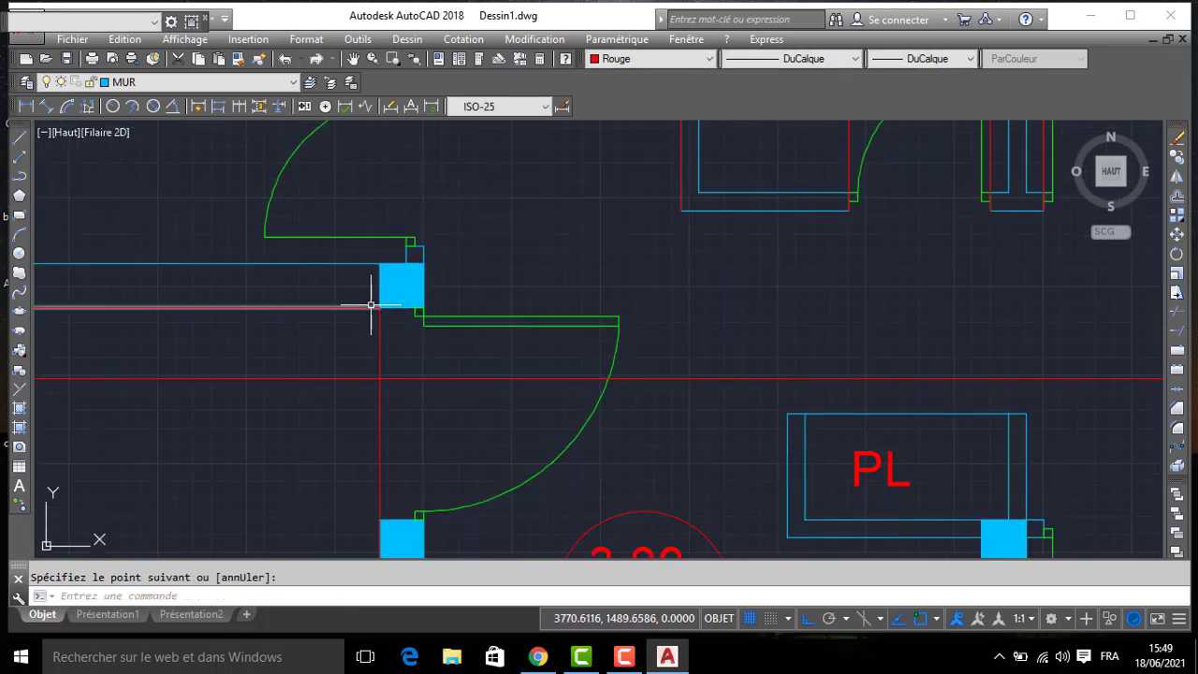
key(Return)
click(423, 307)
scroll(421, 300, down, 6)
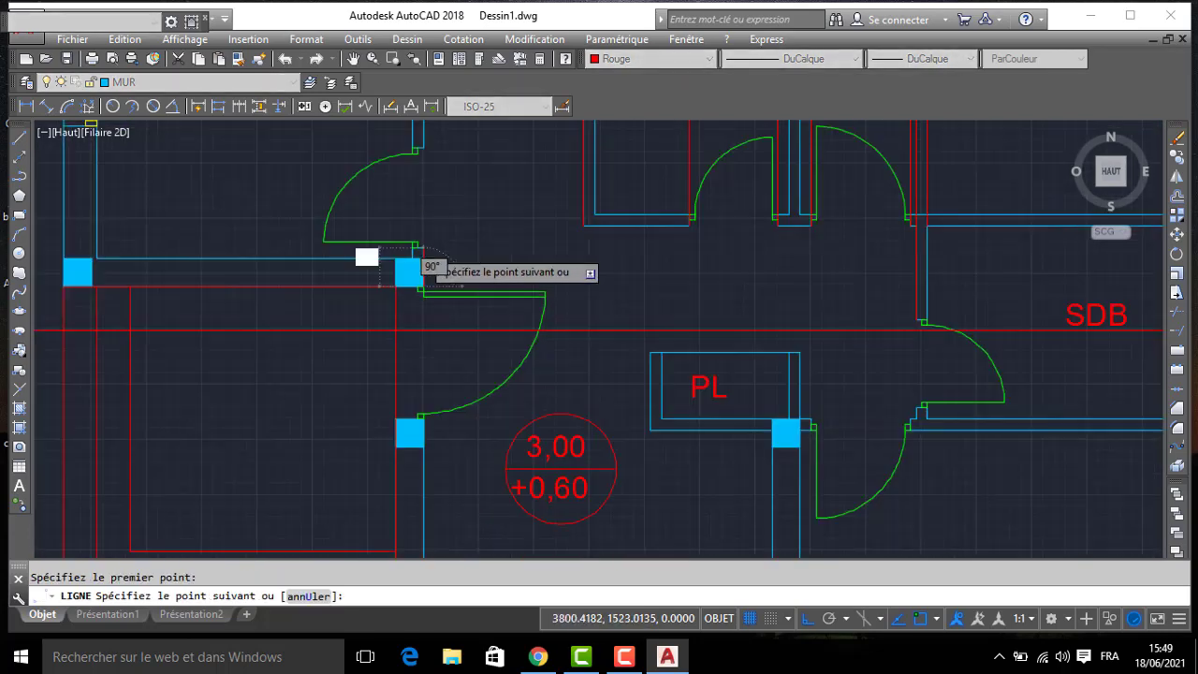
click(468, 147)
key(Return)
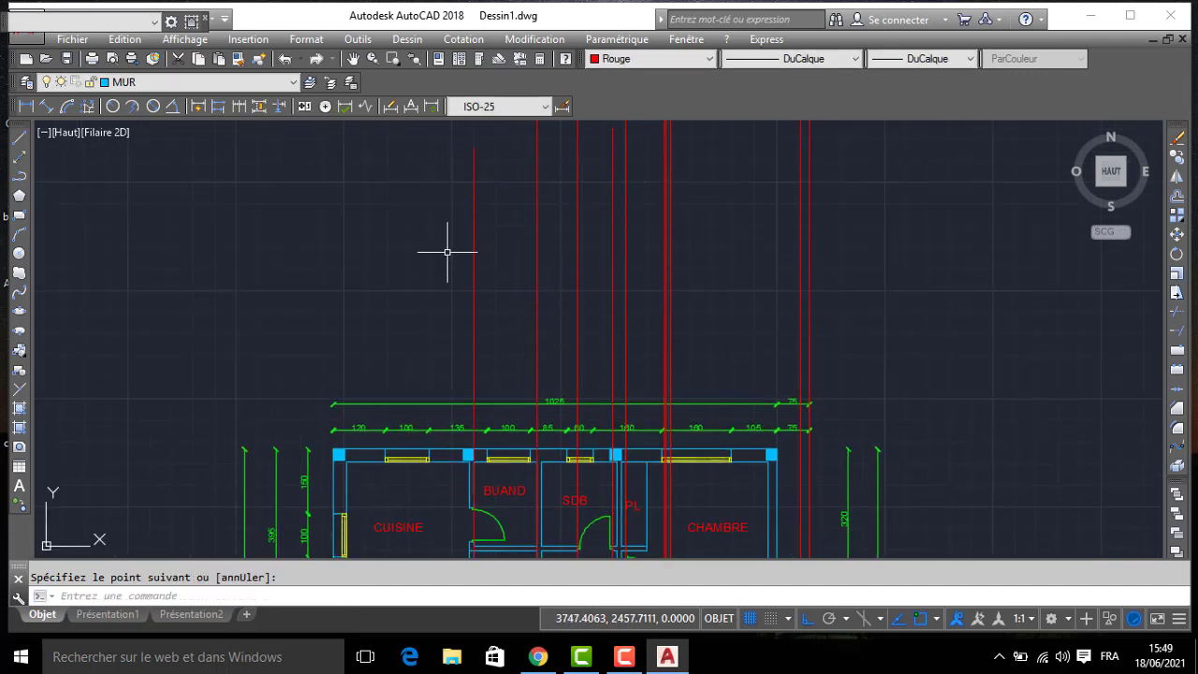
- Draw a vertical projection line above the plan from the terrace-side corner of the same entrance column
scroll(443, 334, down, 5)
scroll(442, 409, up, 5)
key(Return)
scroll(447, 524, up, 4)
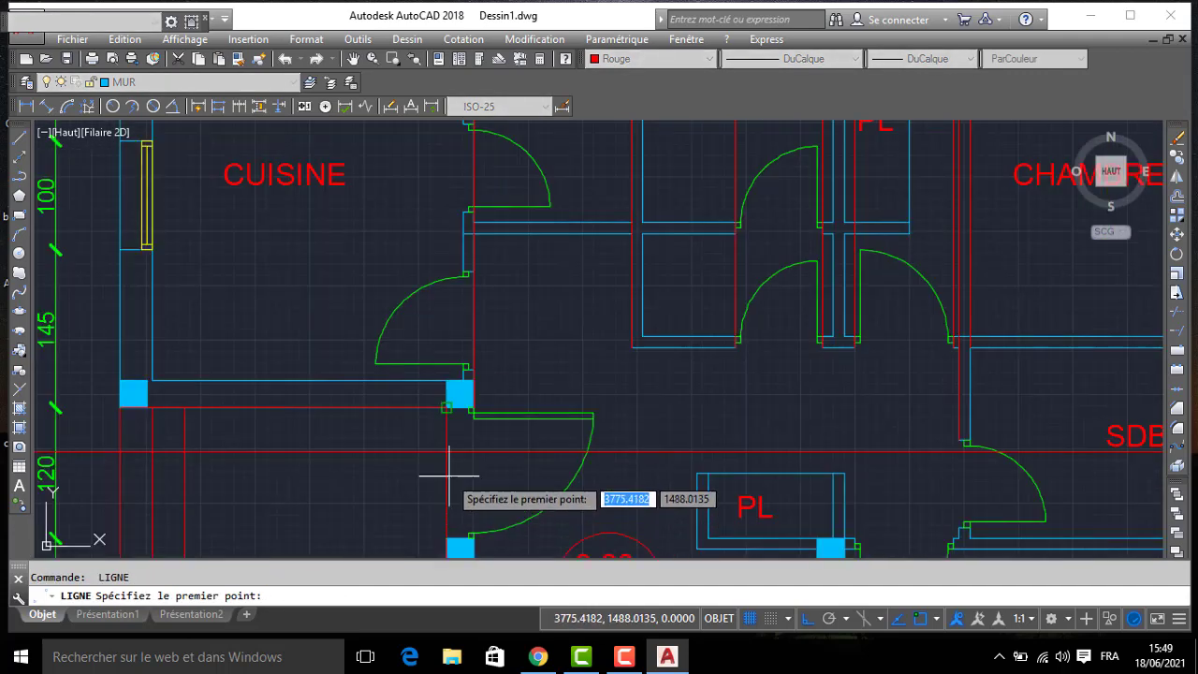
scroll(418, 351, down, 4)
middle_drag(384, 274, 416, 555)
click(447, 180)
key(Return)
- Draw a vertical projection line above the plan from the outer face of CUISINE's exterior side wall
scroll(405, 292, down, 2)
middle_drag(405, 421, 393, 251)
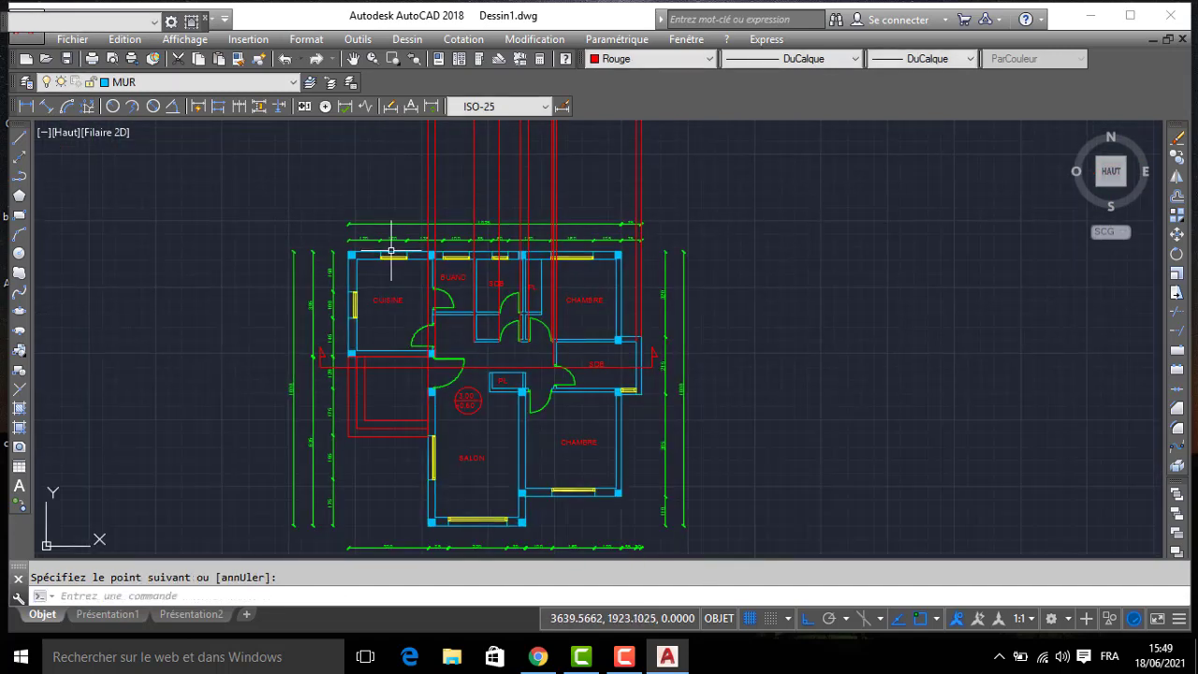
scroll(388, 342, up, 4)
key(Return)
click(290, 384)
scroll(259, 220, down, 6)
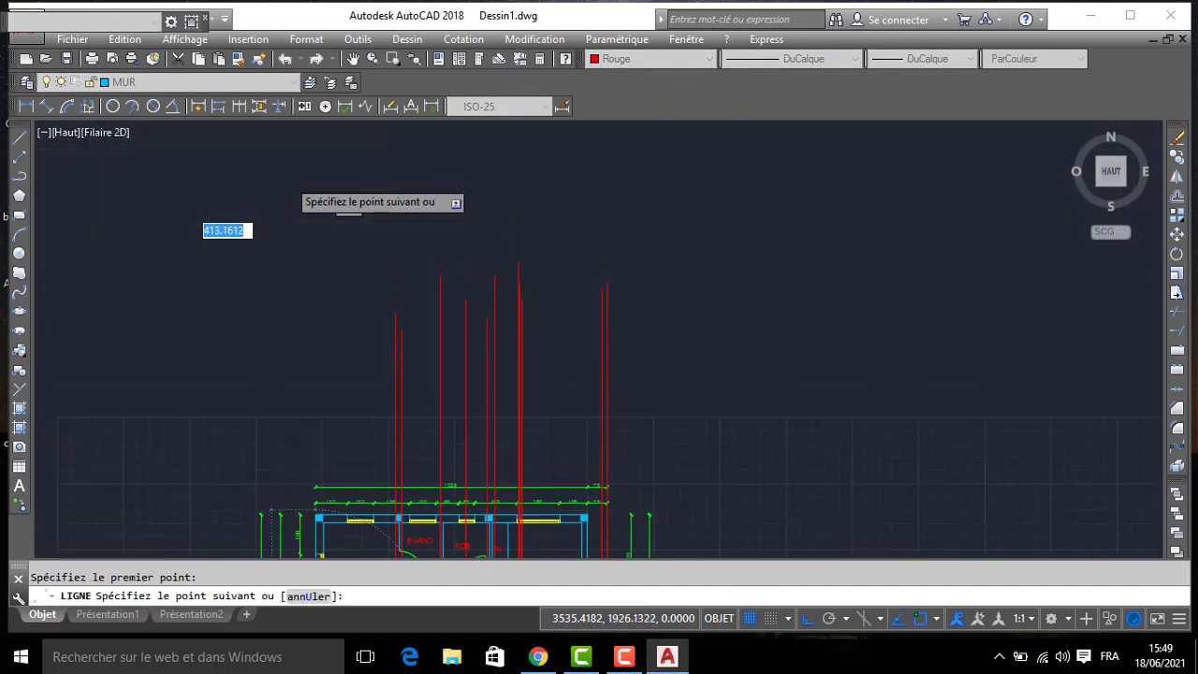
key(Return)
key(Return)
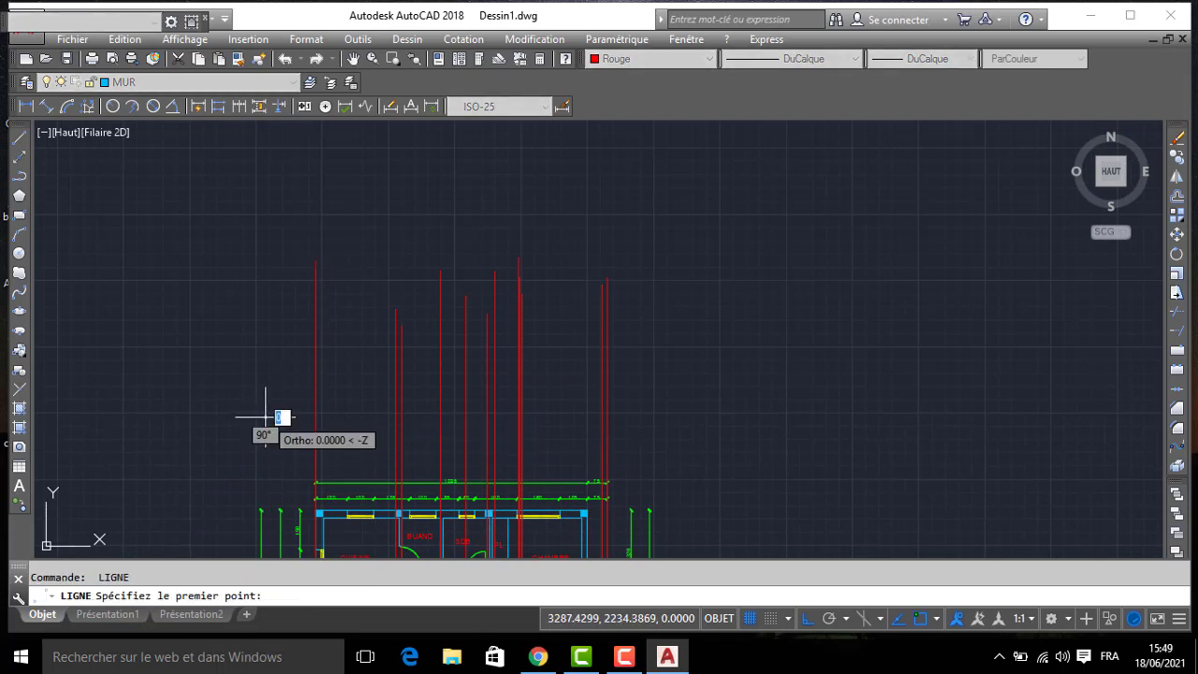
- Draw a horizontal line above the plan's dimensions that crosses all the vertical projection lines and extends past both outer ones
click(266, 416)
click(680, 416)
key(Return)
- Offset the horizontal line downward by 60
key(Return)
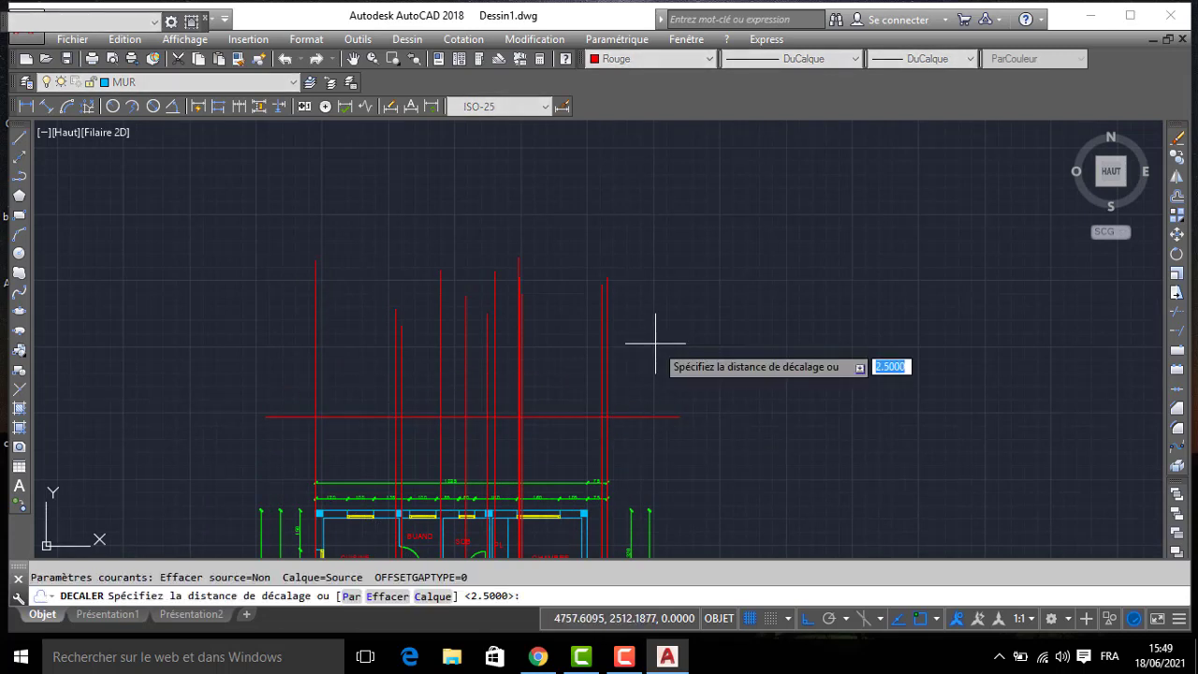
text(60)
key(Return)
click(647, 417)
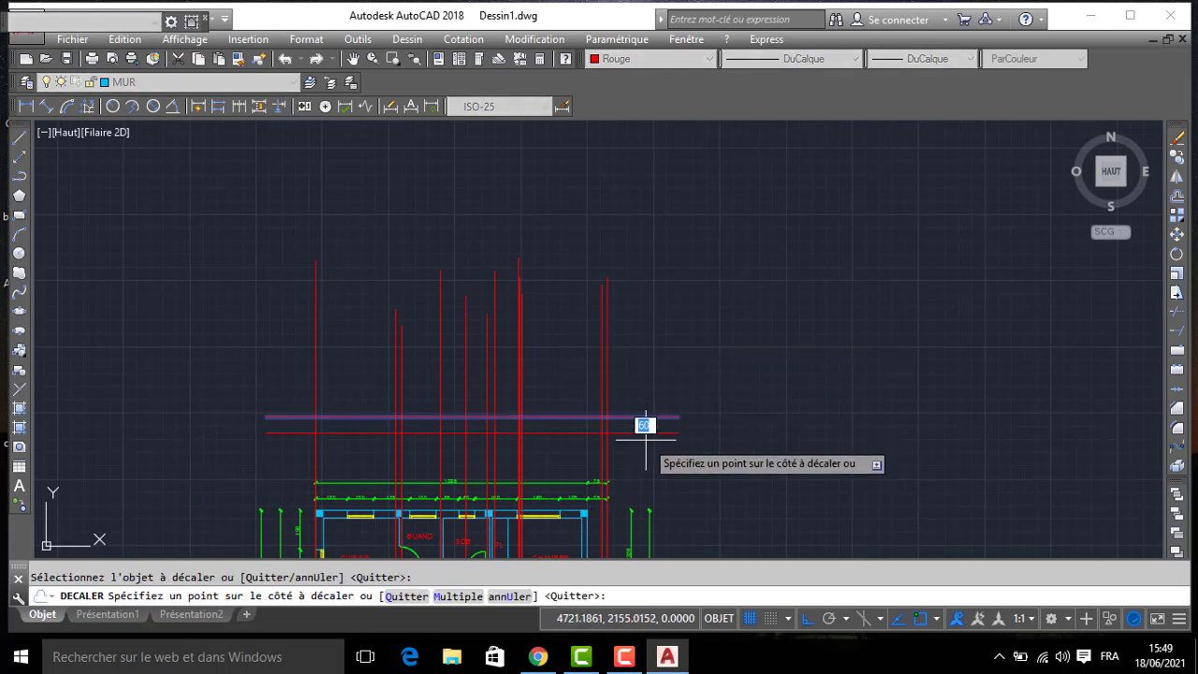
click(649, 426)
key(Return)
- Set the distance to 300 for a new offset
key(Return)
text(300)
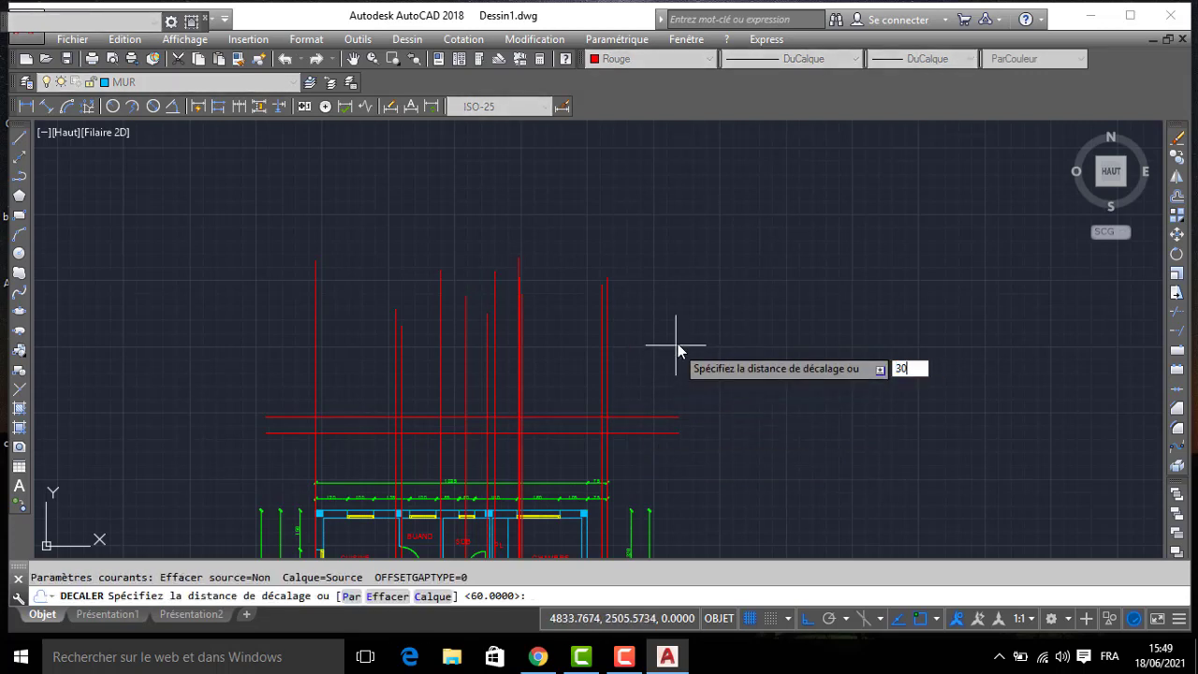
key(Return)
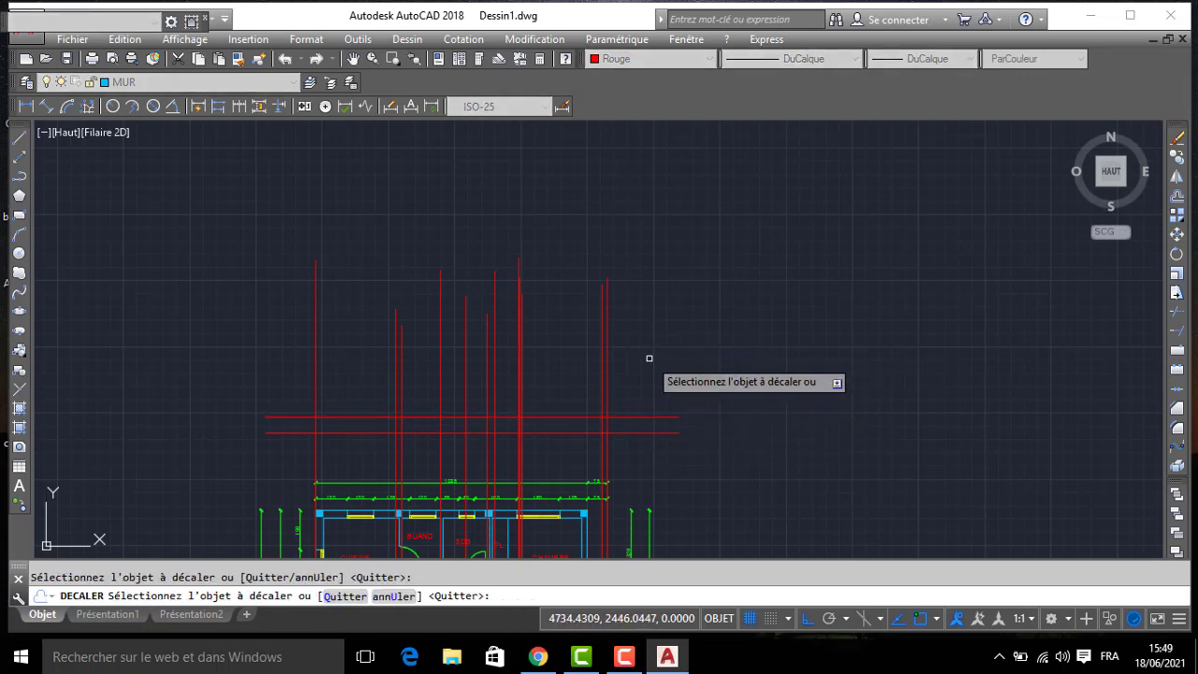
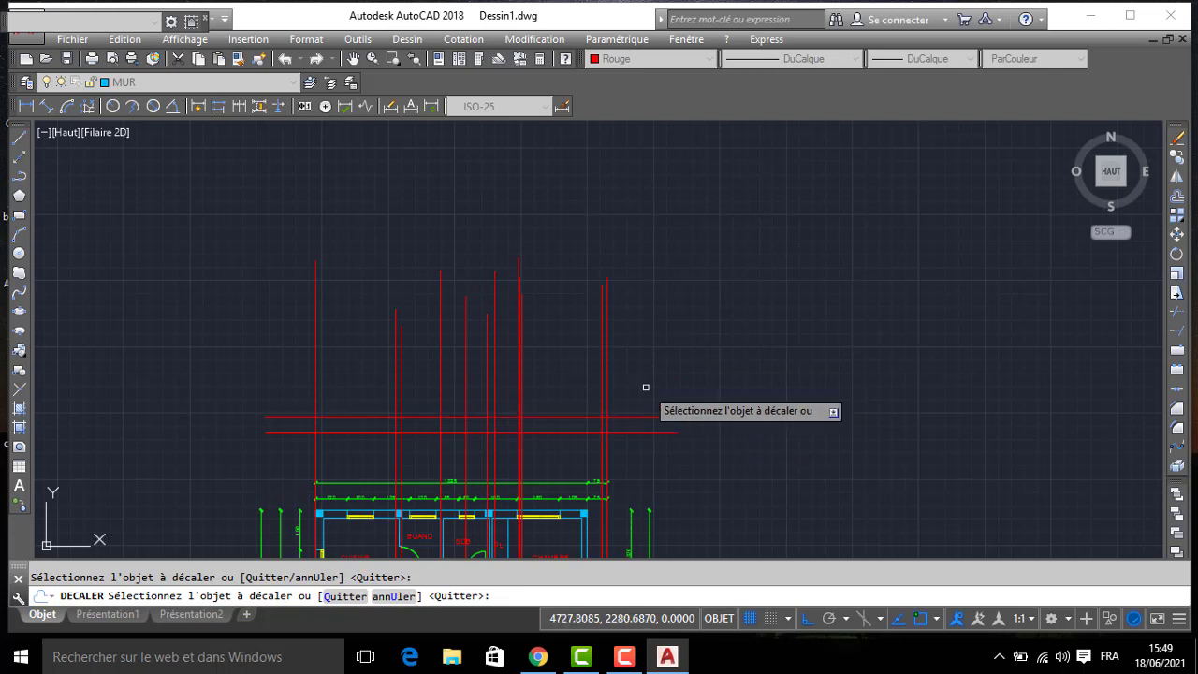
- Offset the upper of the two horizontal level lines upward by 300
key(Return)
key(Return)
key(Return)
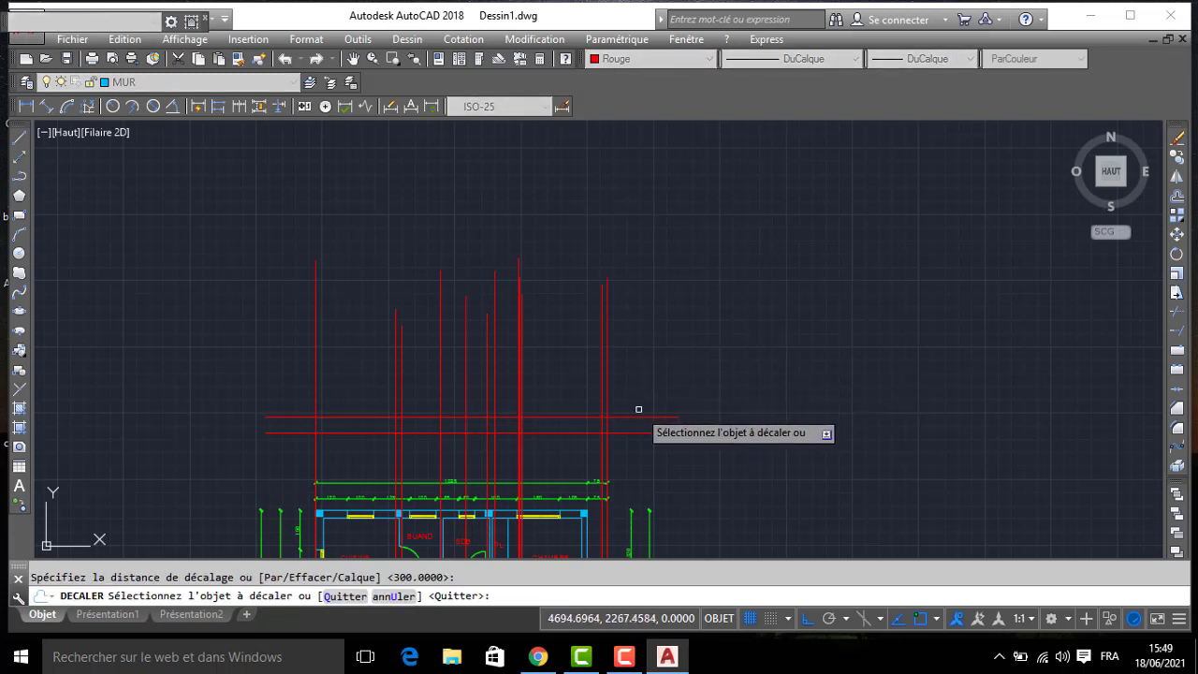
click(637, 415)
click(631, 353)
- Offset the topmost horizontal level line upward by 20
key(Return)
key(Return)
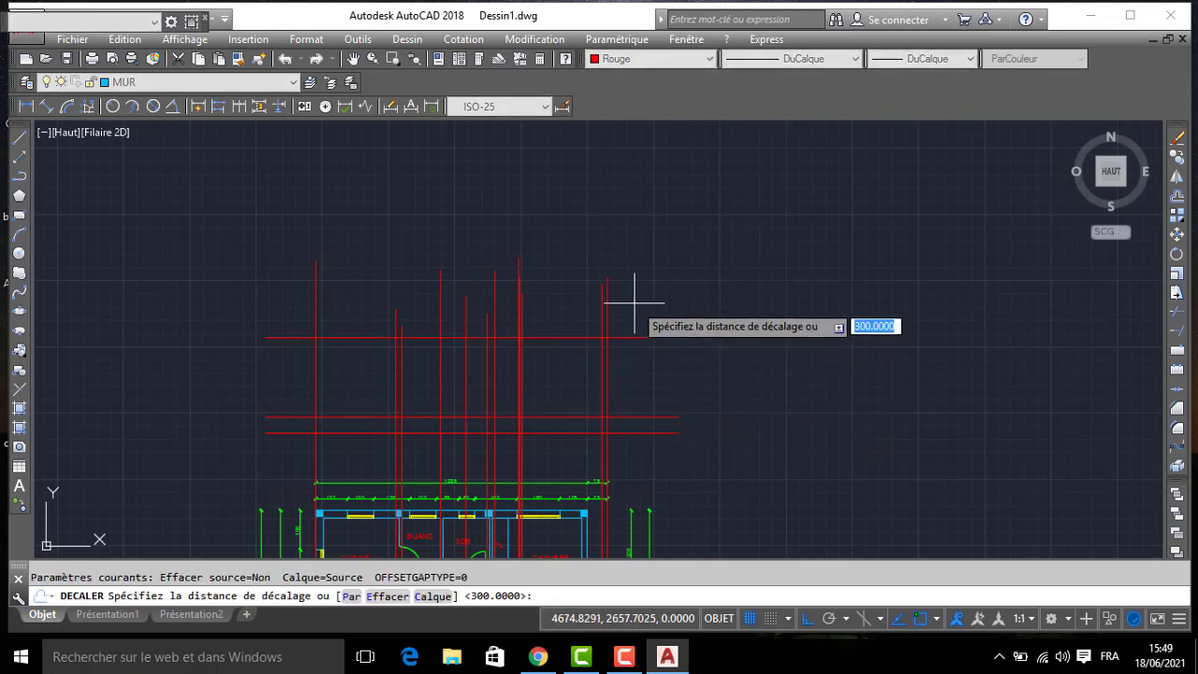
scroll(634, 302, up, 2)
text(20)
key(Return)
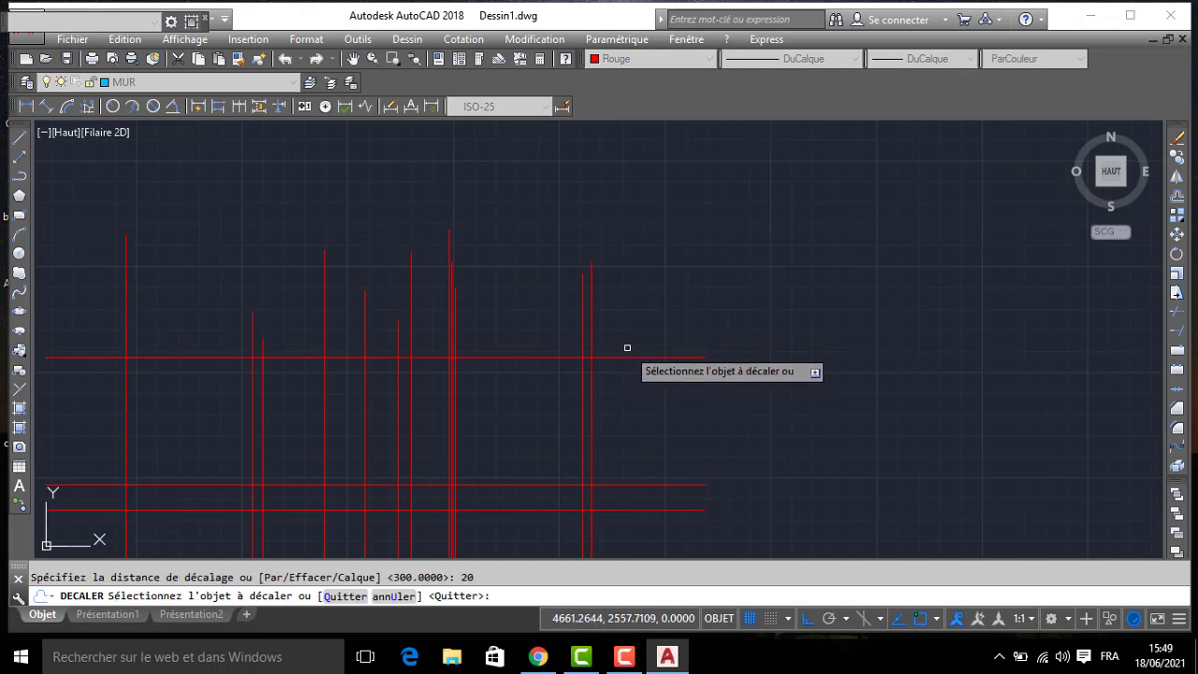
click(626, 356)
click(628, 313)
- Offset the new topmost horizontal level line upward by 50
key(Return)
key(Return)
text(50)
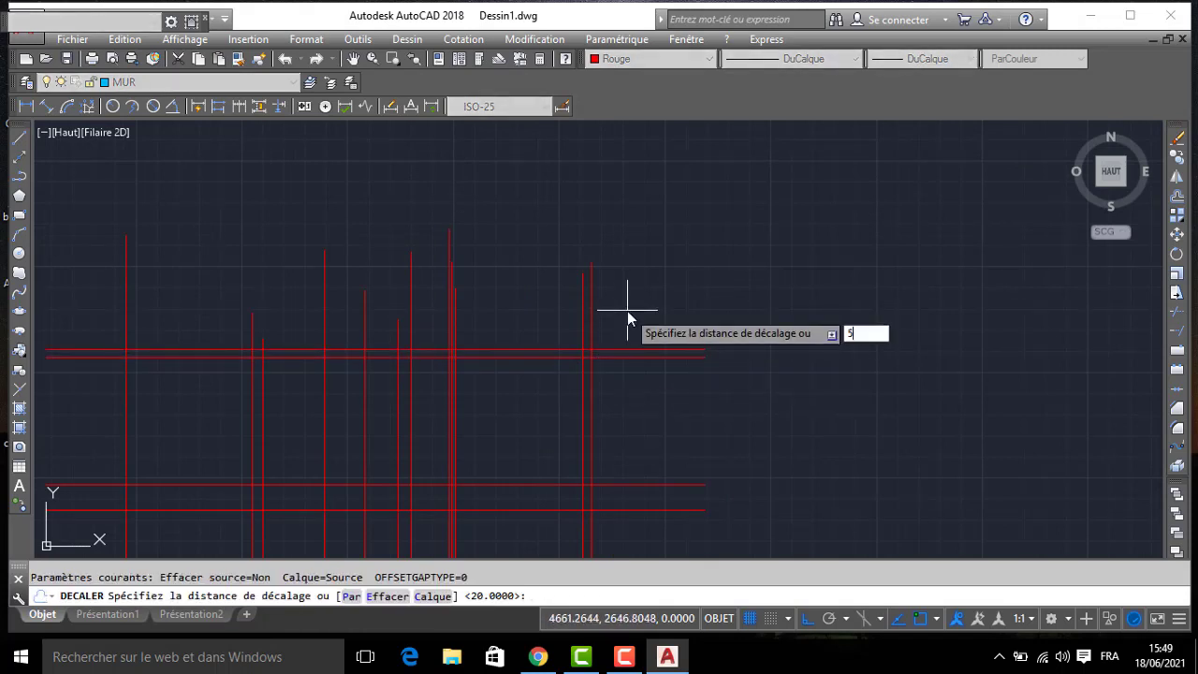
key(Return)
click(629, 347)
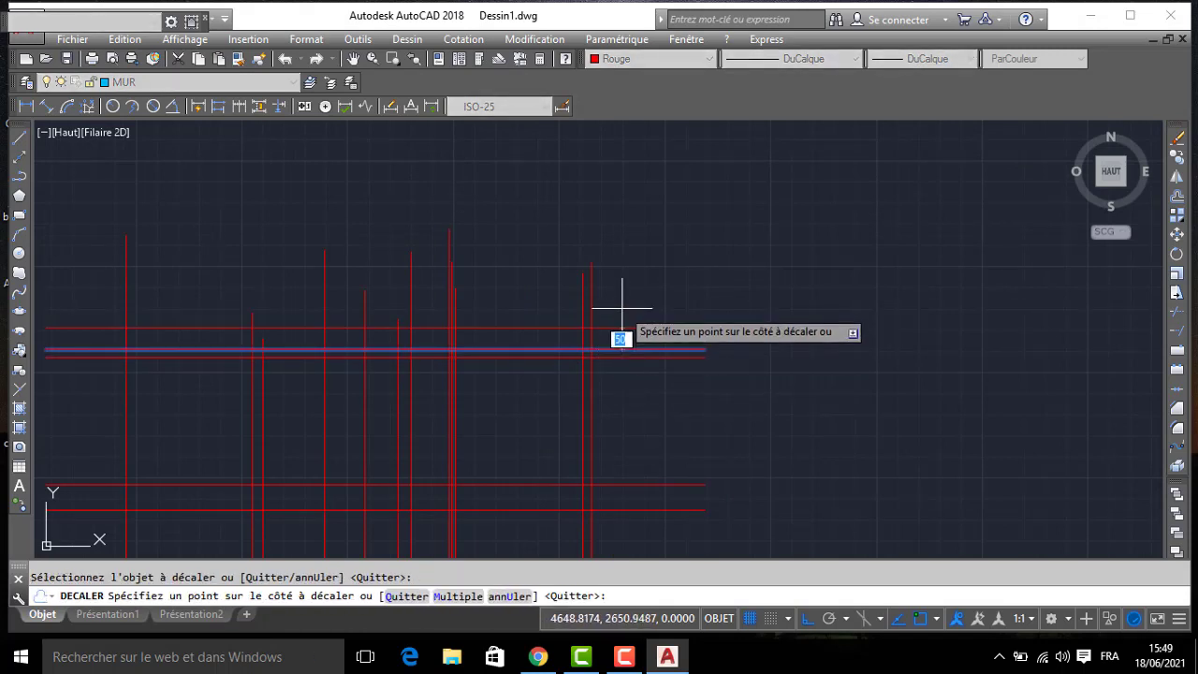
click(623, 307)
key(Return)
- Trim the vertical projection lines below the lowest and above the topmost horizontal level line
scroll(776, 193, down, 5)
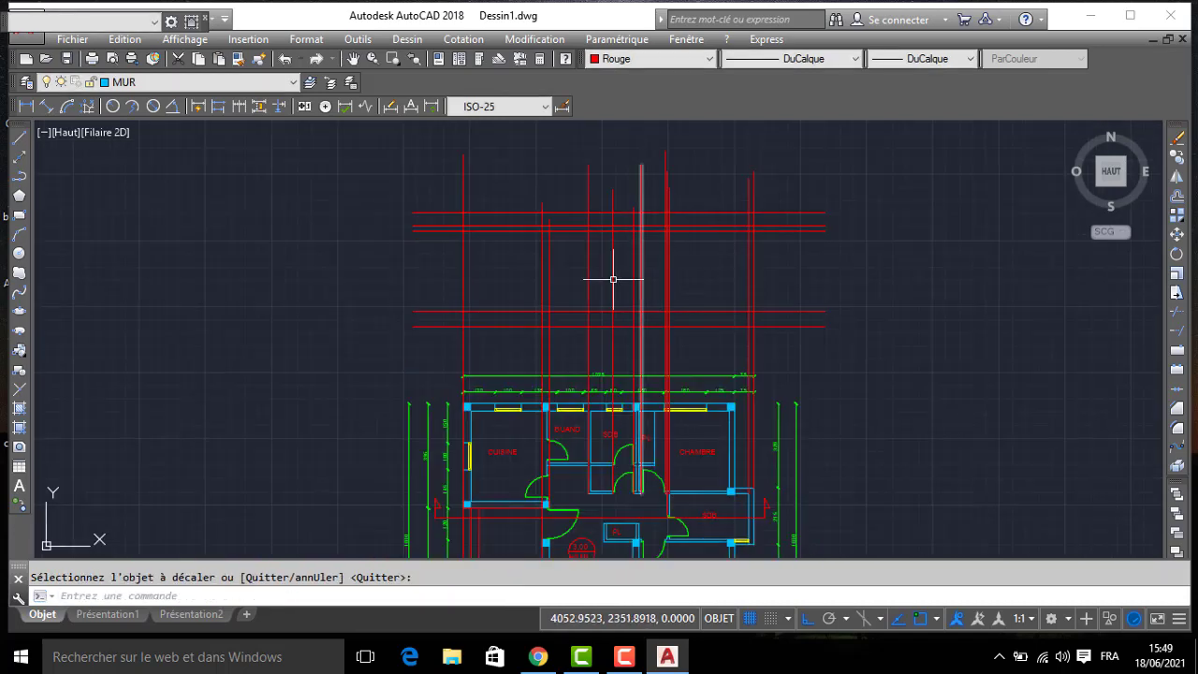
text(AJ)
key(Return)
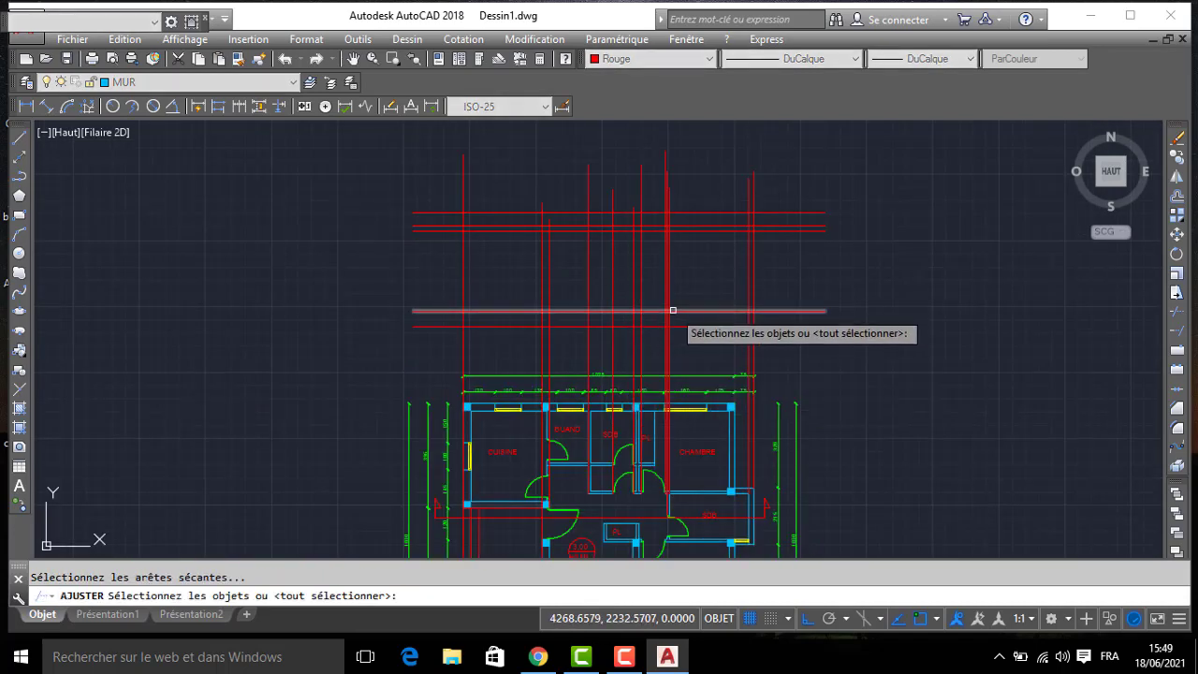
click(681, 326)
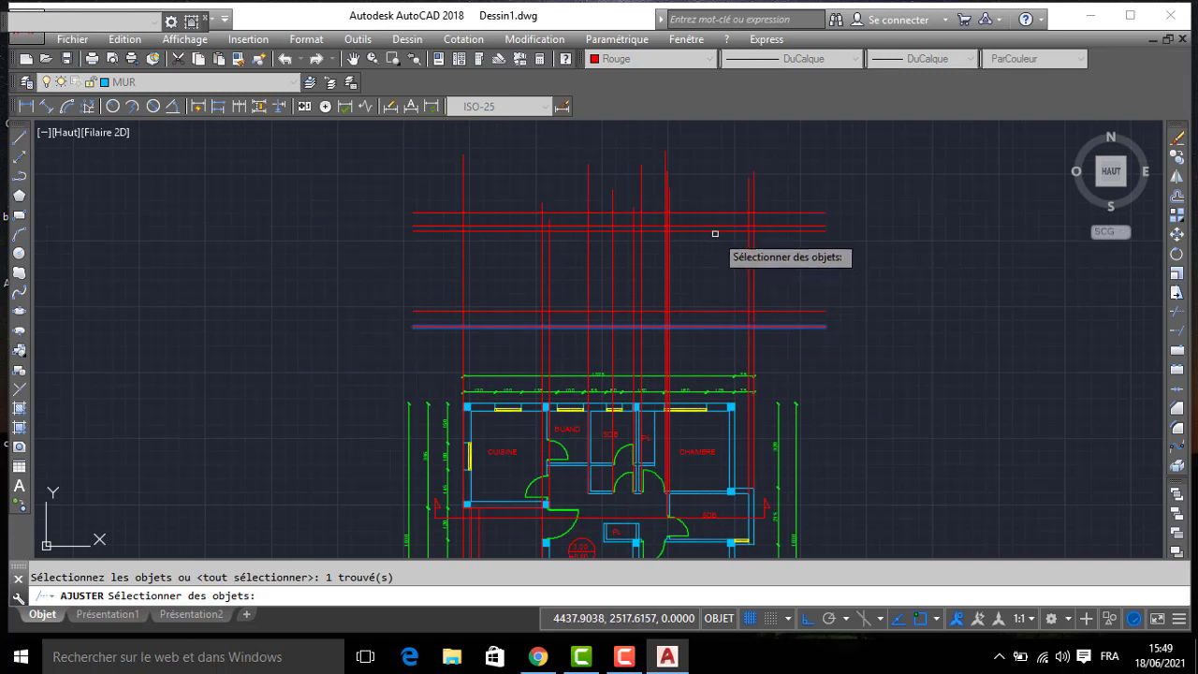
key(Return)
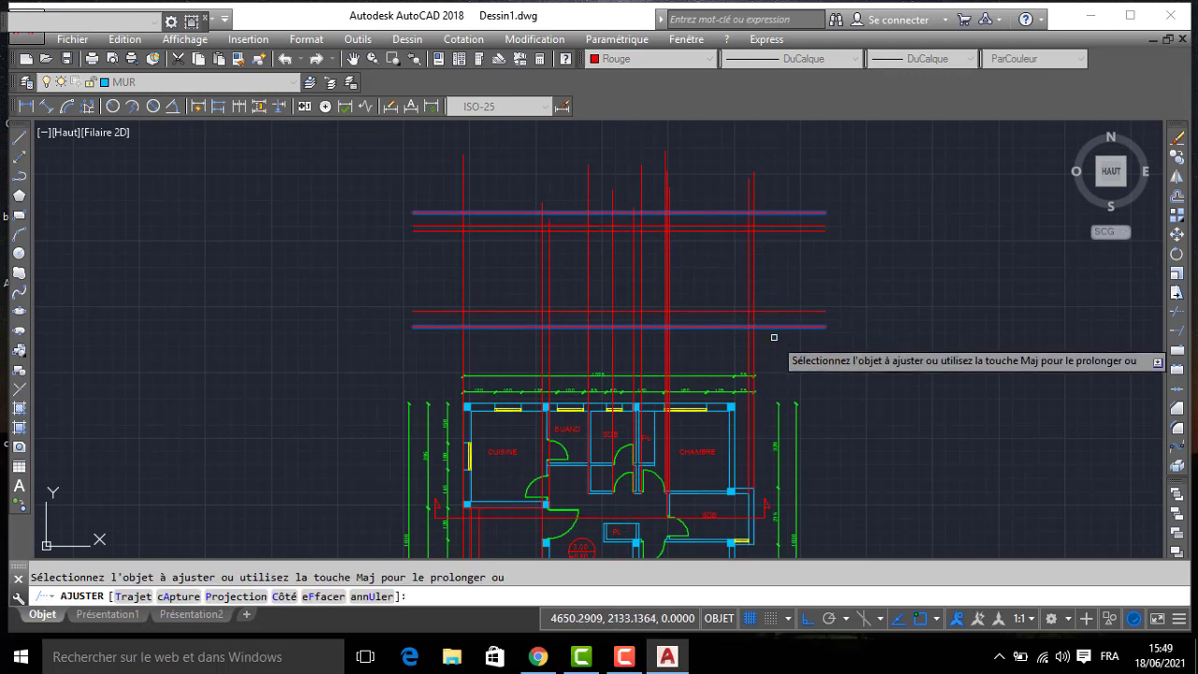
click(775, 338)
click(380, 356)
click(771, 178)
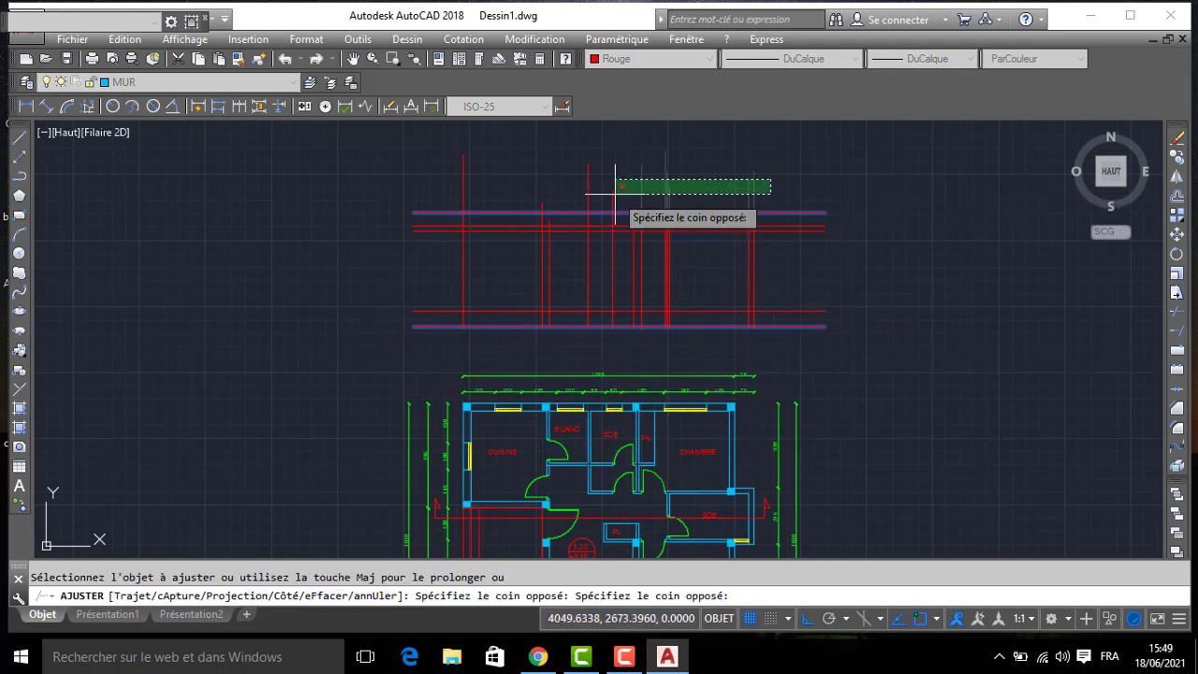
click(423, 194)
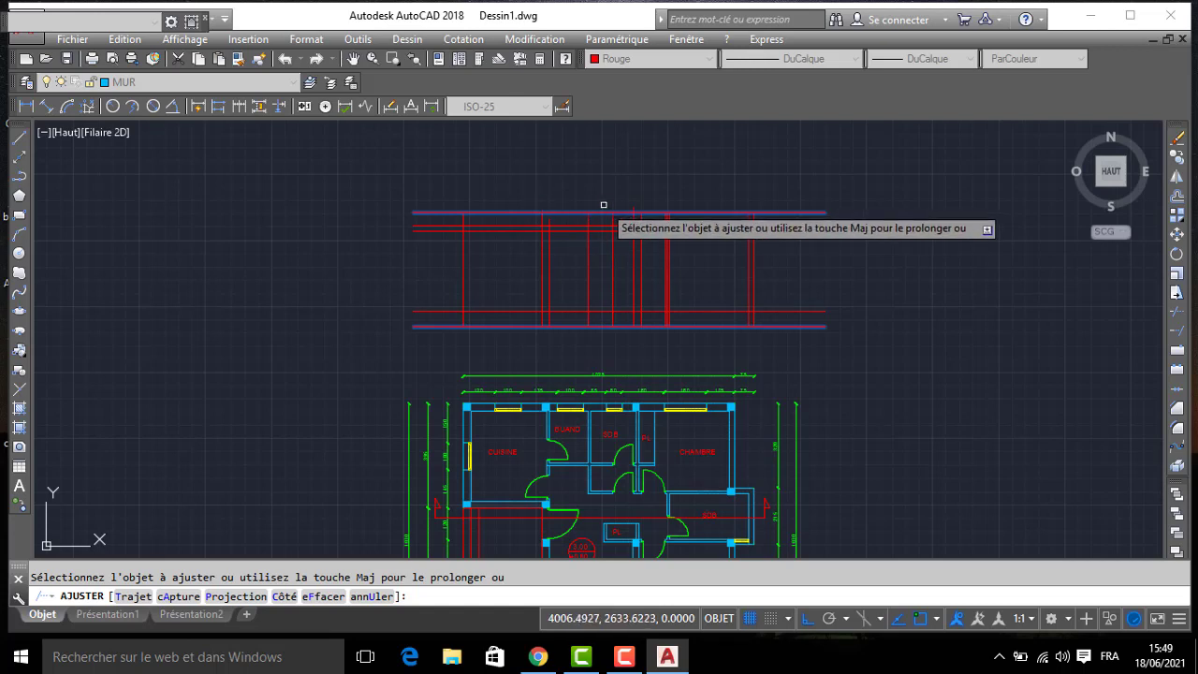
key(Return)
key(Return)
key(Return)
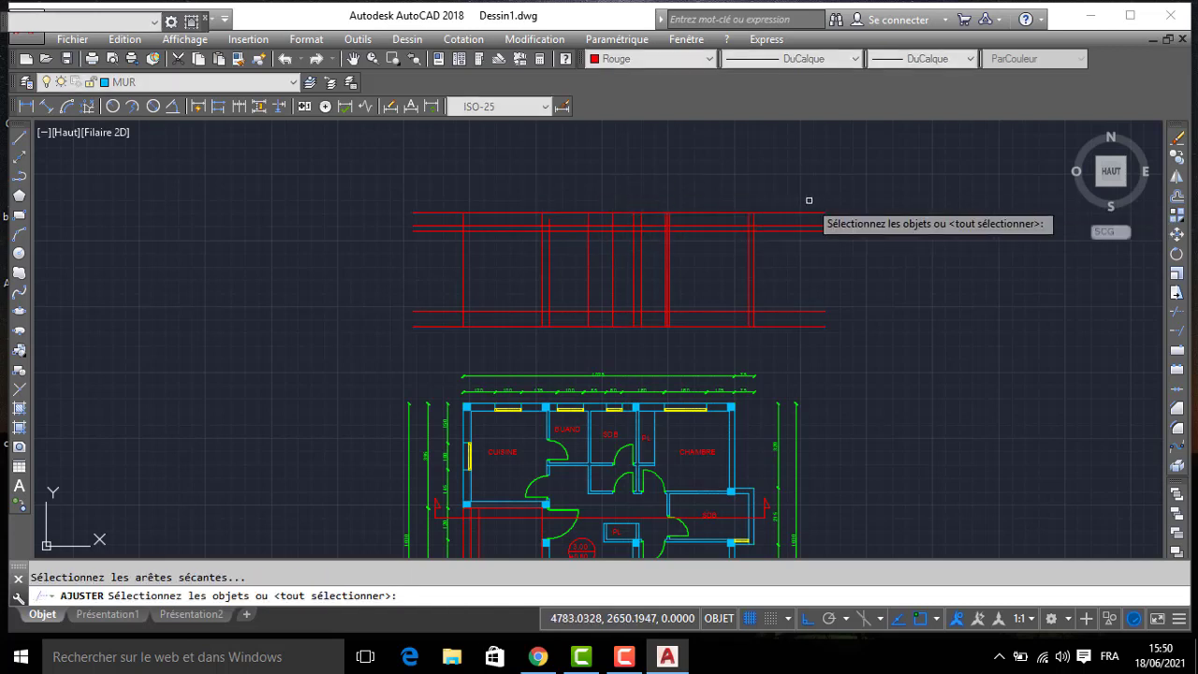
- Trim the ends of the horizontal level lines that extend past the two outermost vertical lines
click(832, 193)
click(784, 329)
click(430, 199)
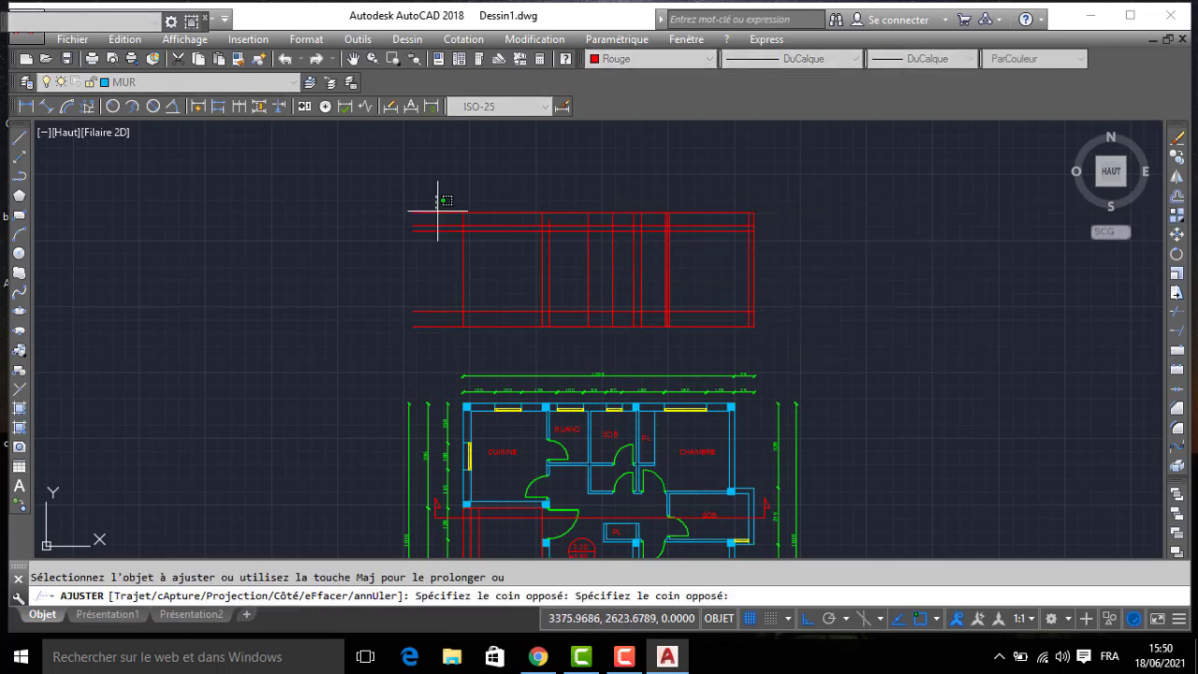
click(403, 375)
- Trim away the interior vertical lines between the section's two lowest horizontal lines
scroll(632, 319, up, 2)
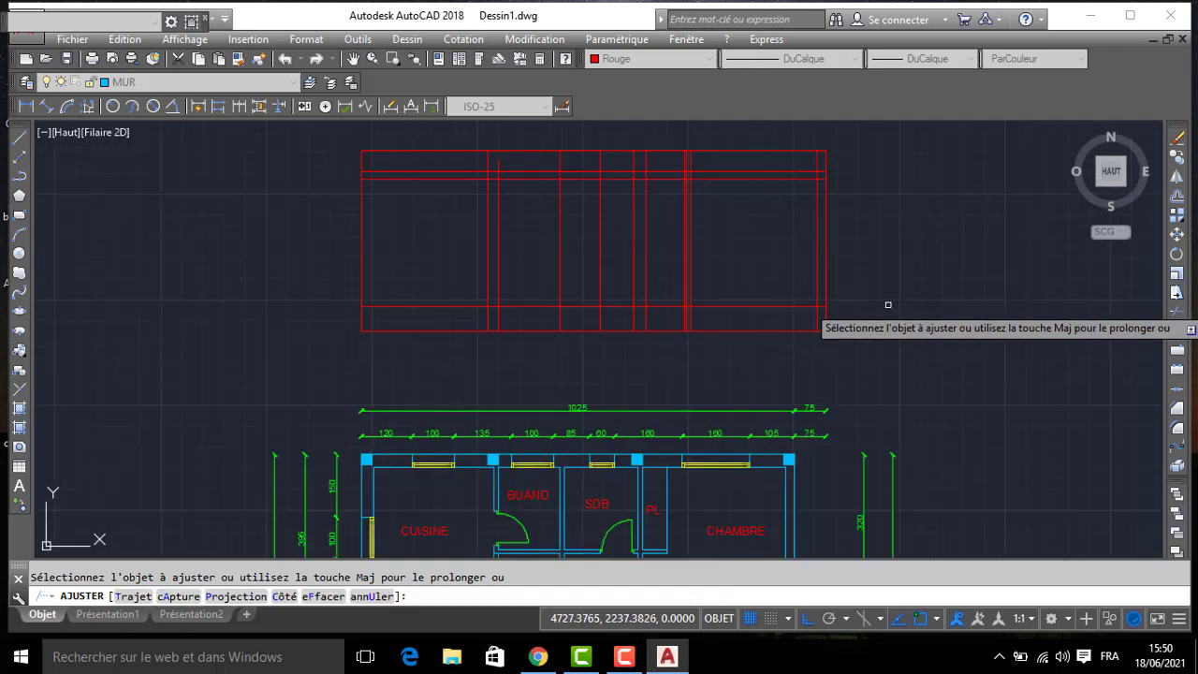
scroll(506, 317, up, 2)
click(442, 318)
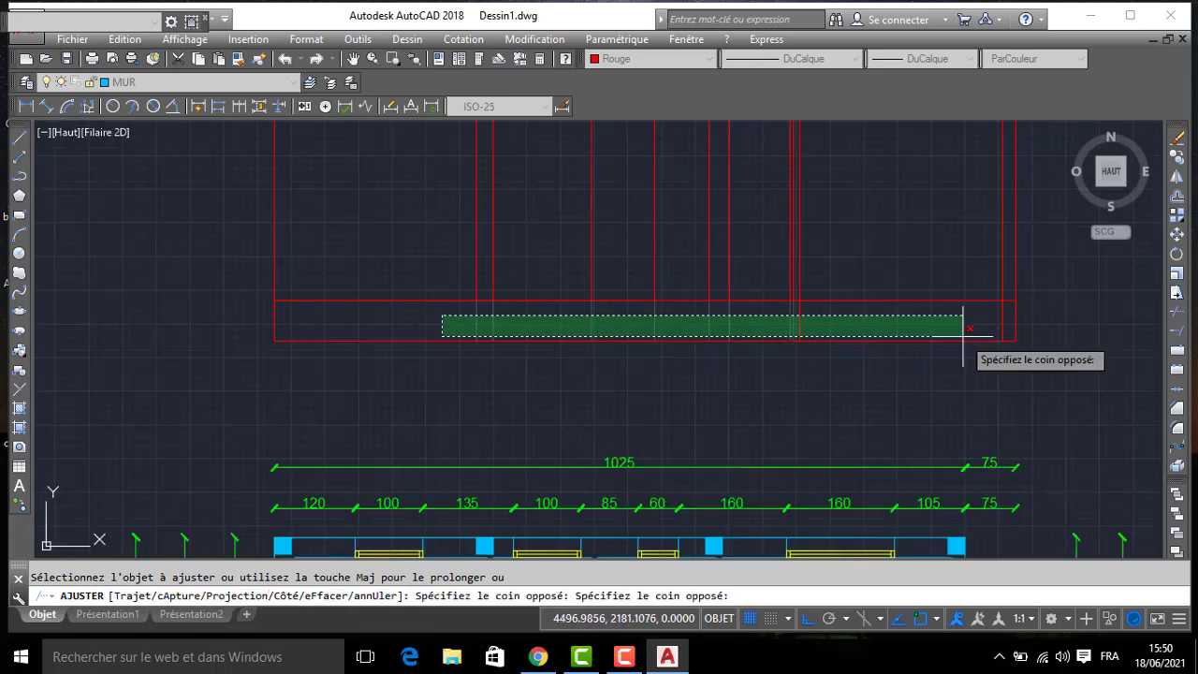
click(1007, 322)
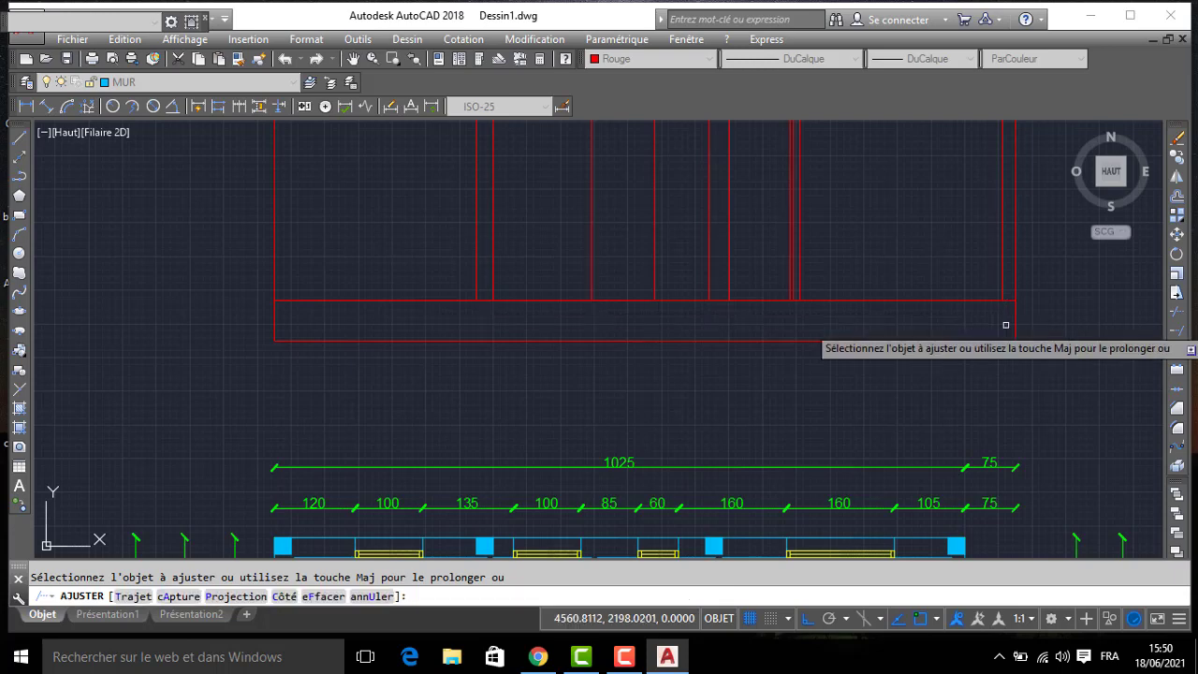
key(Return)
- Make PORTE the current layer
scroll(623, 327, down, 2)
scroll(646, 323, up, 4)
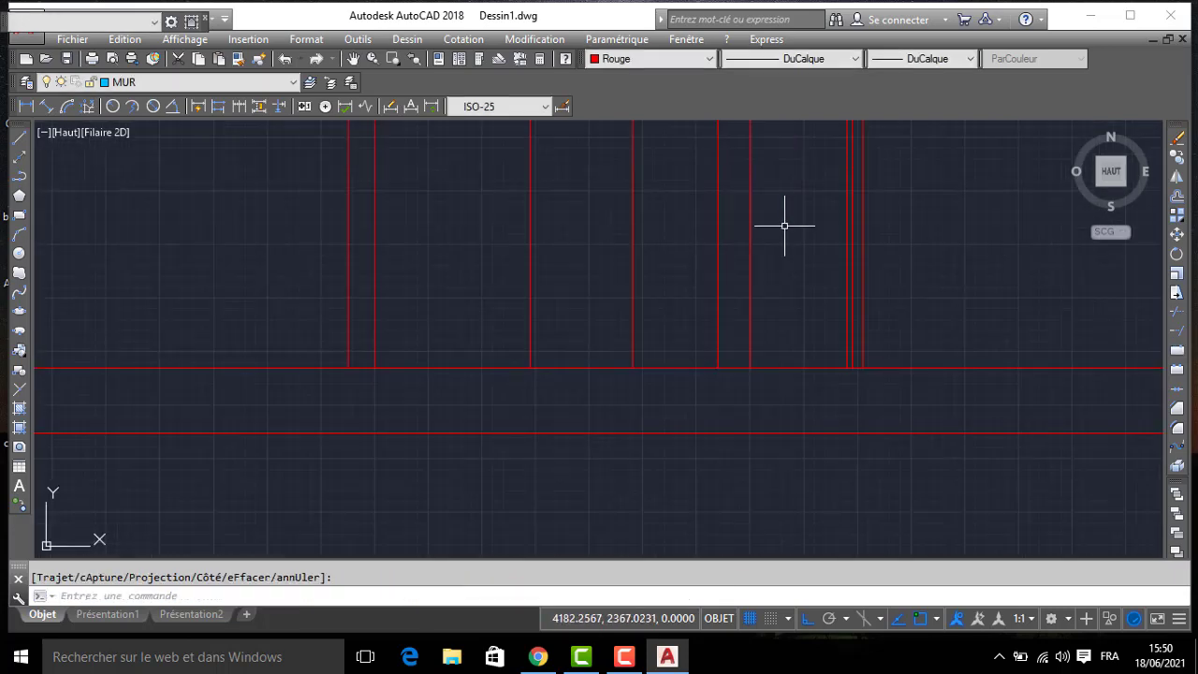
middle_drag(784, 222, 771, 328)
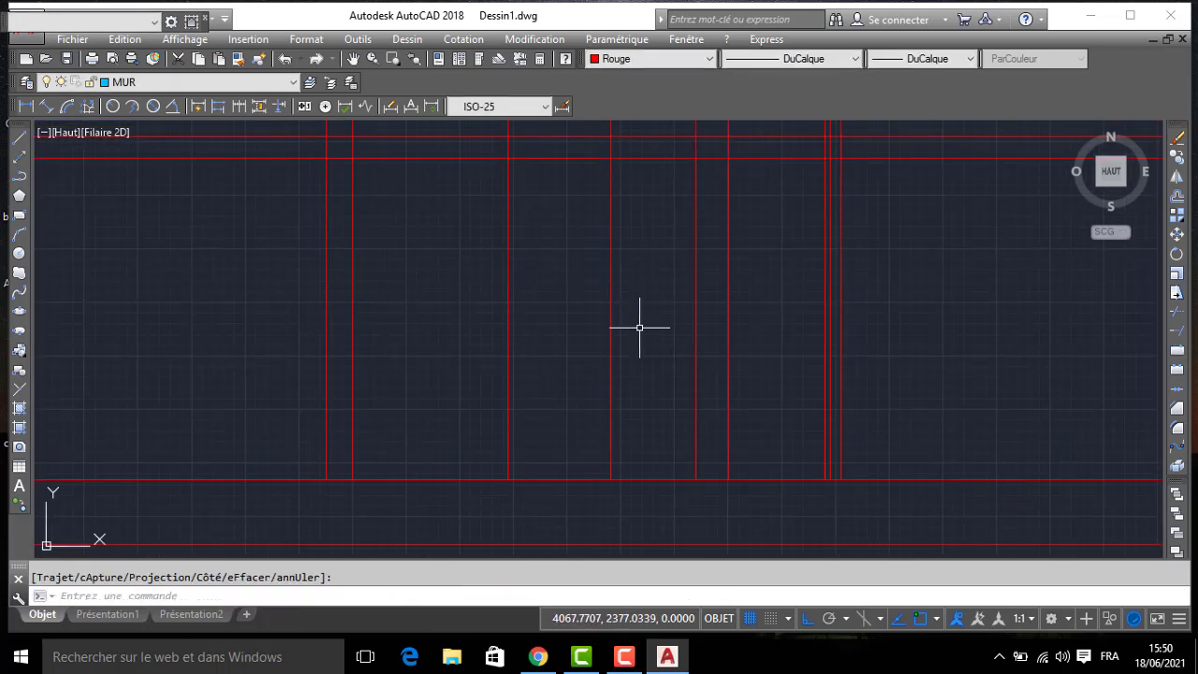
click(184, 84)
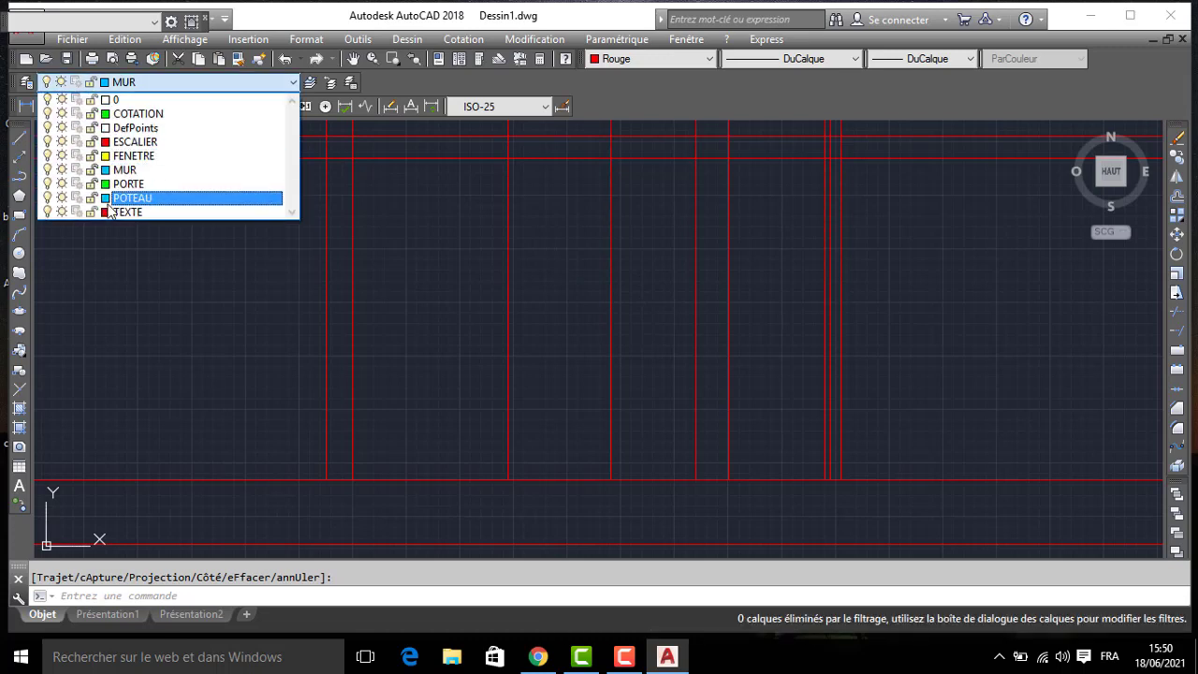
click(128, 185)
click(20, 176)
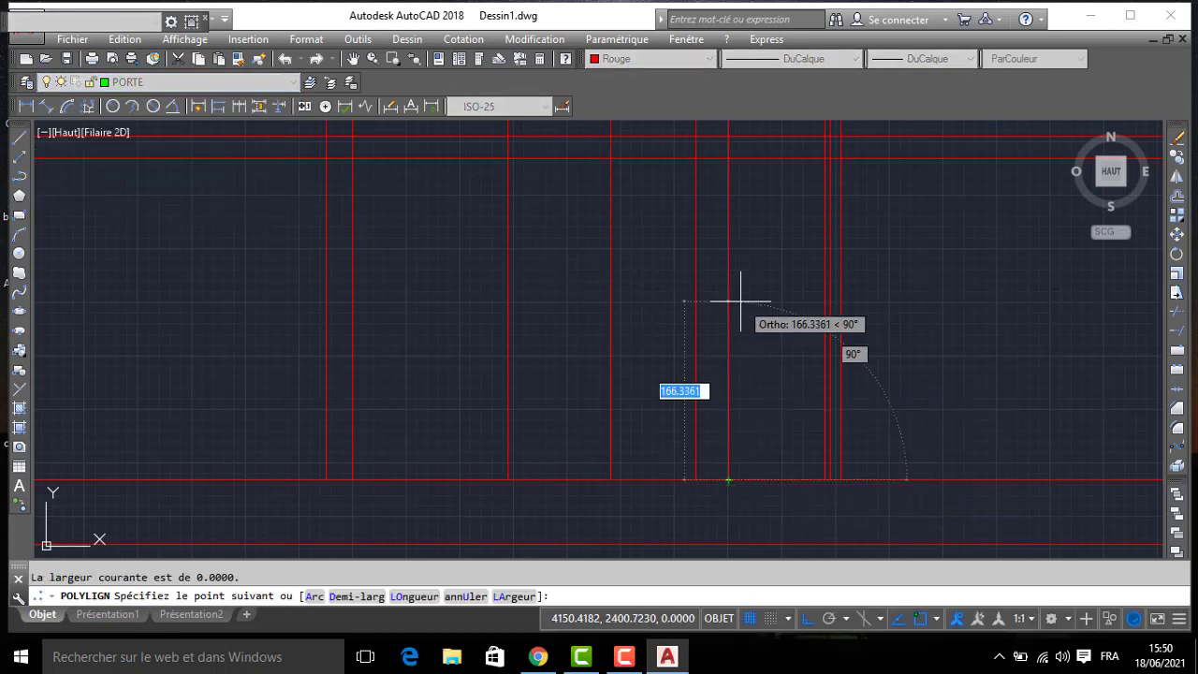
text(210)
key(Return)
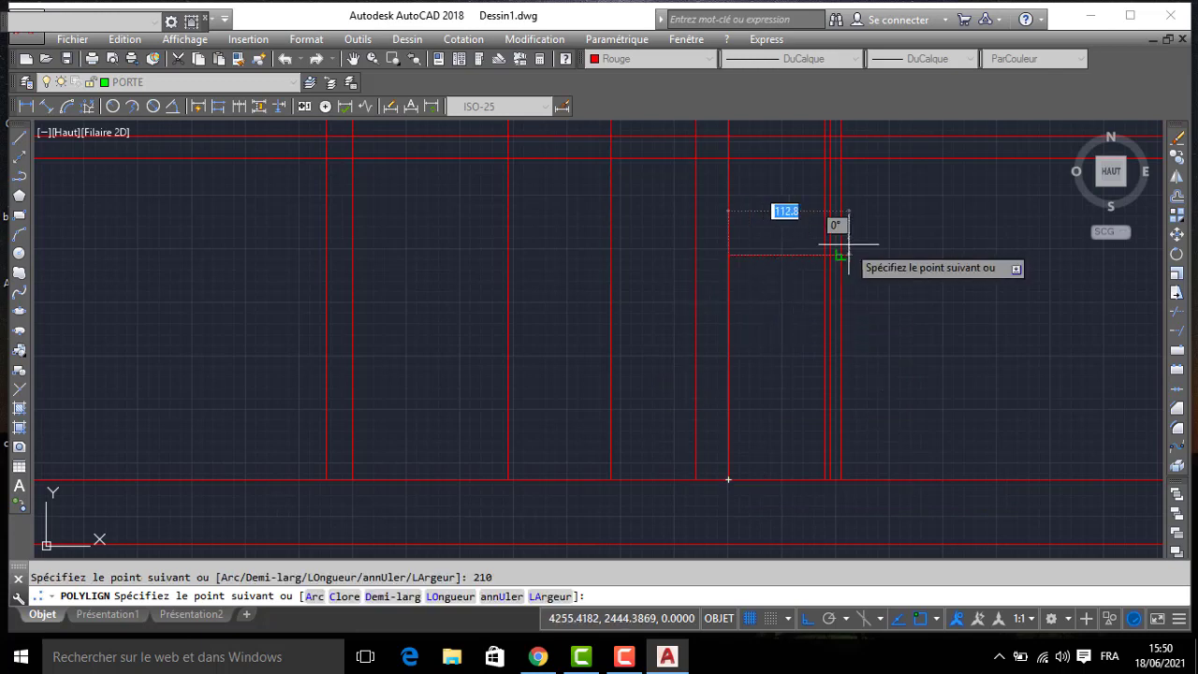
key(Return)
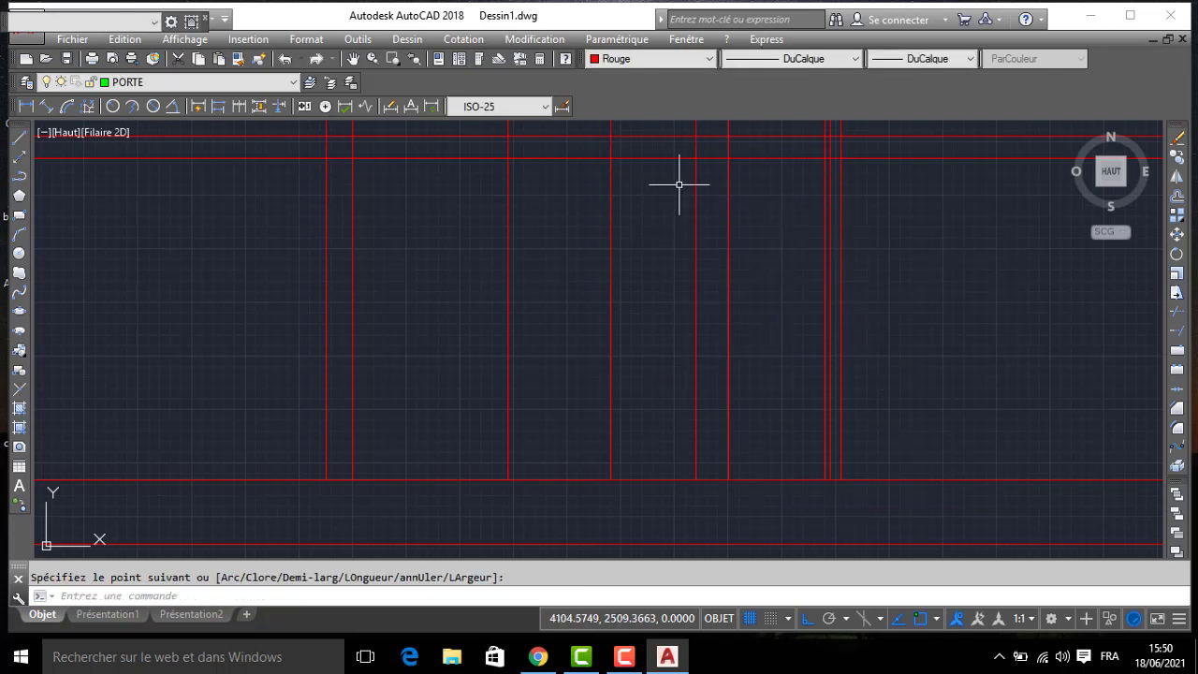
- Set the drawing colour to DuCalque and draw a 210-high door outline polyline from the floor line between the two projection lines right of the section's centre
click(665, 59)
click(650, 78)
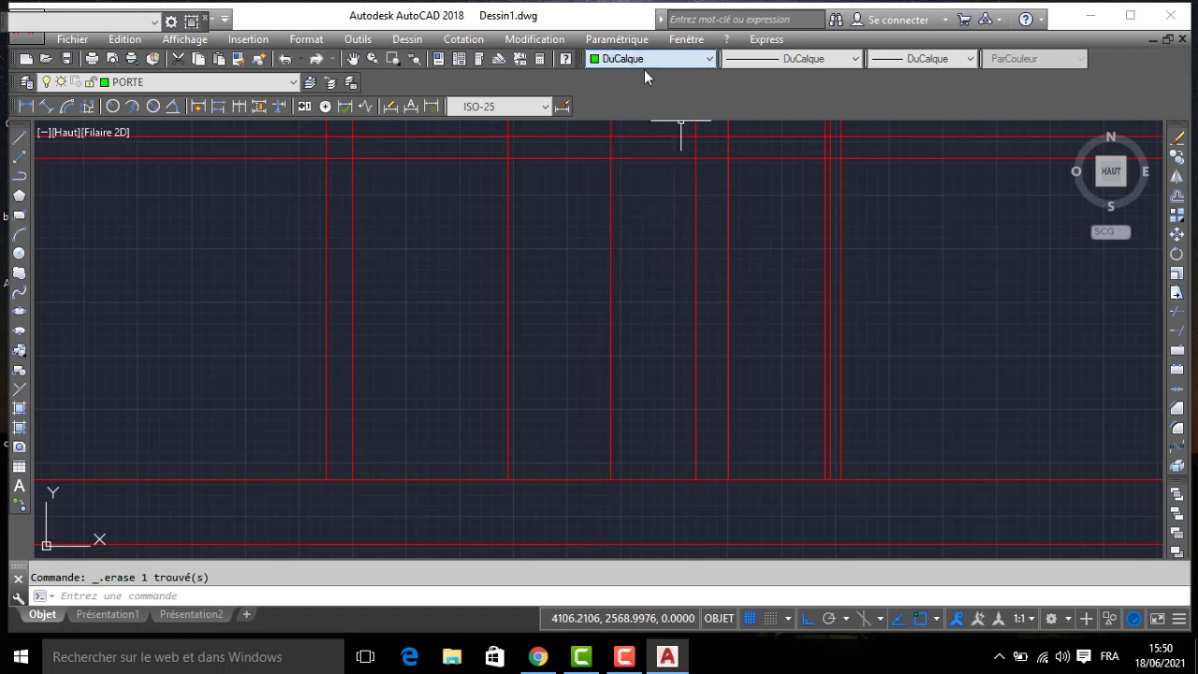
click(23, 177)
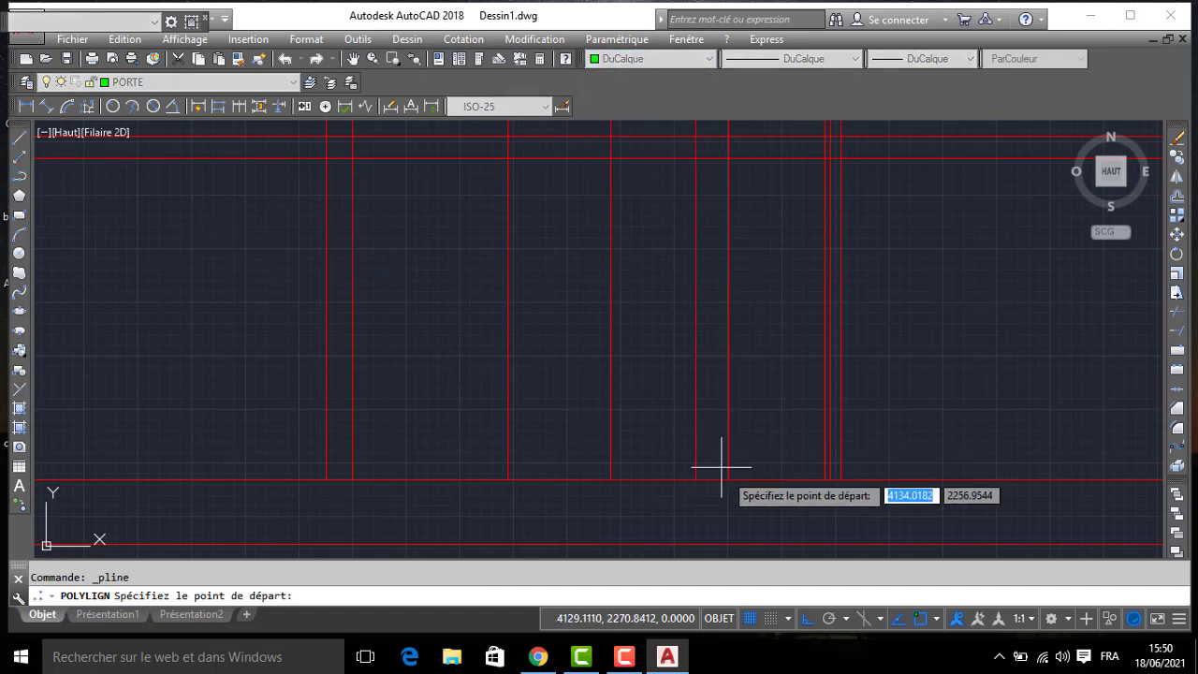
click(728, 480)
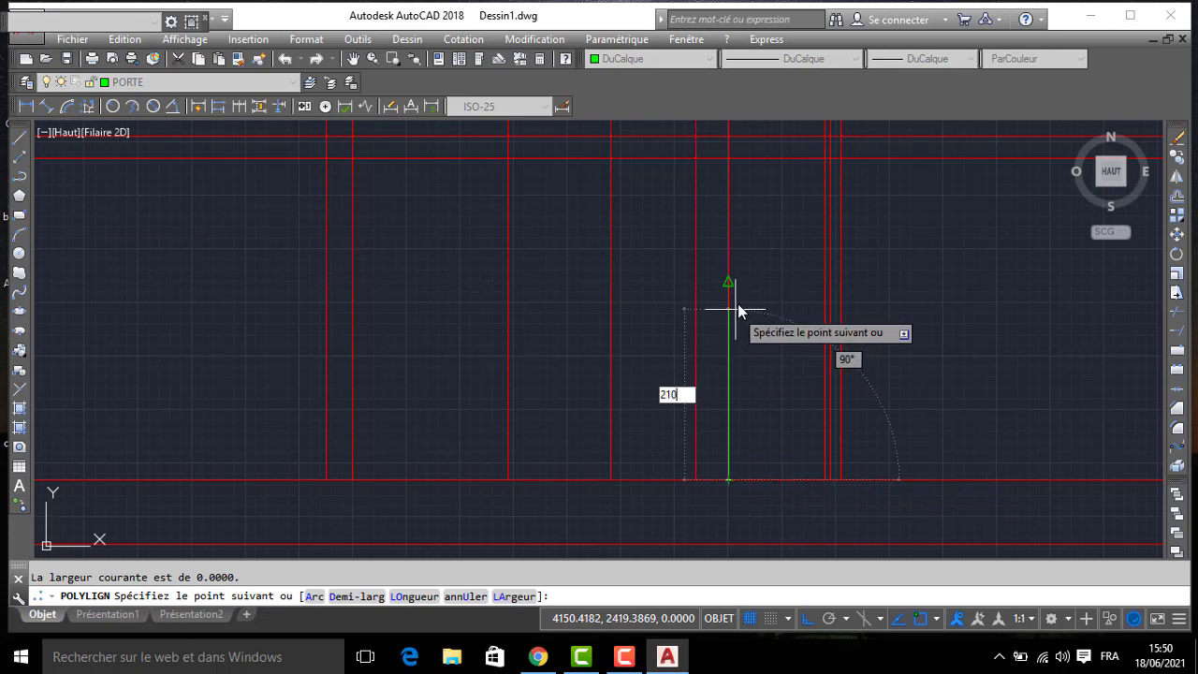
text(210)
key(Return)
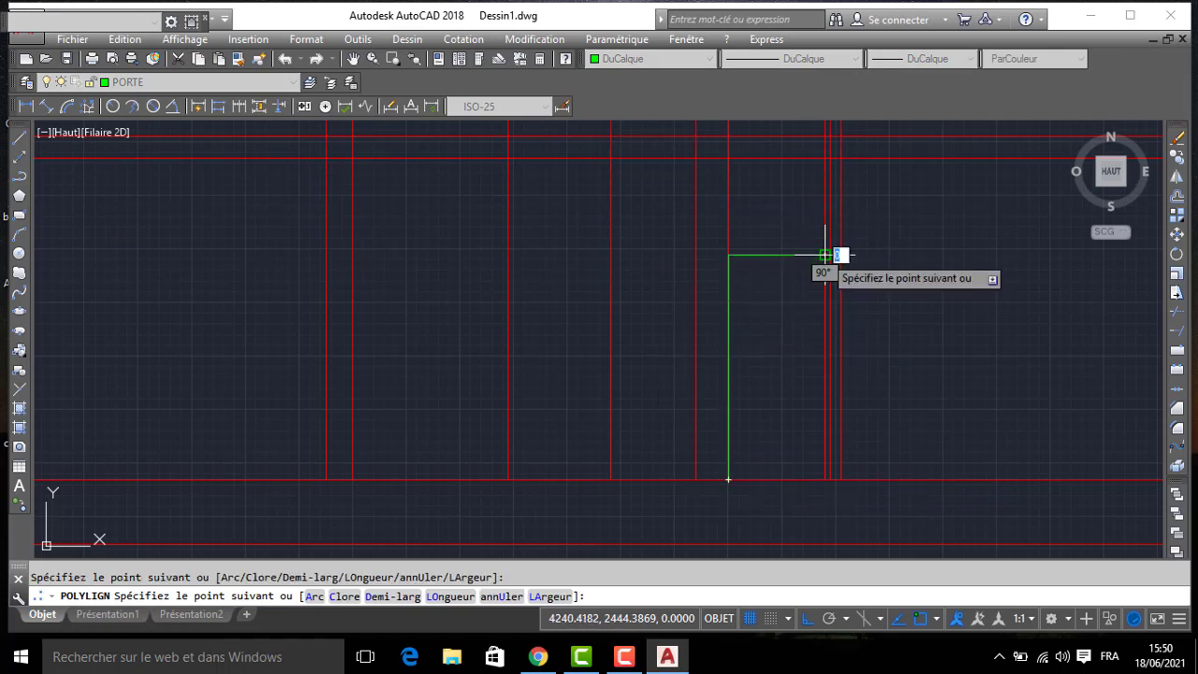
click(825, 255)
click(825, 480)
key(Return)
- Offset the door outline inward by 5 and erase the projection line running along its right edge
text(dc)
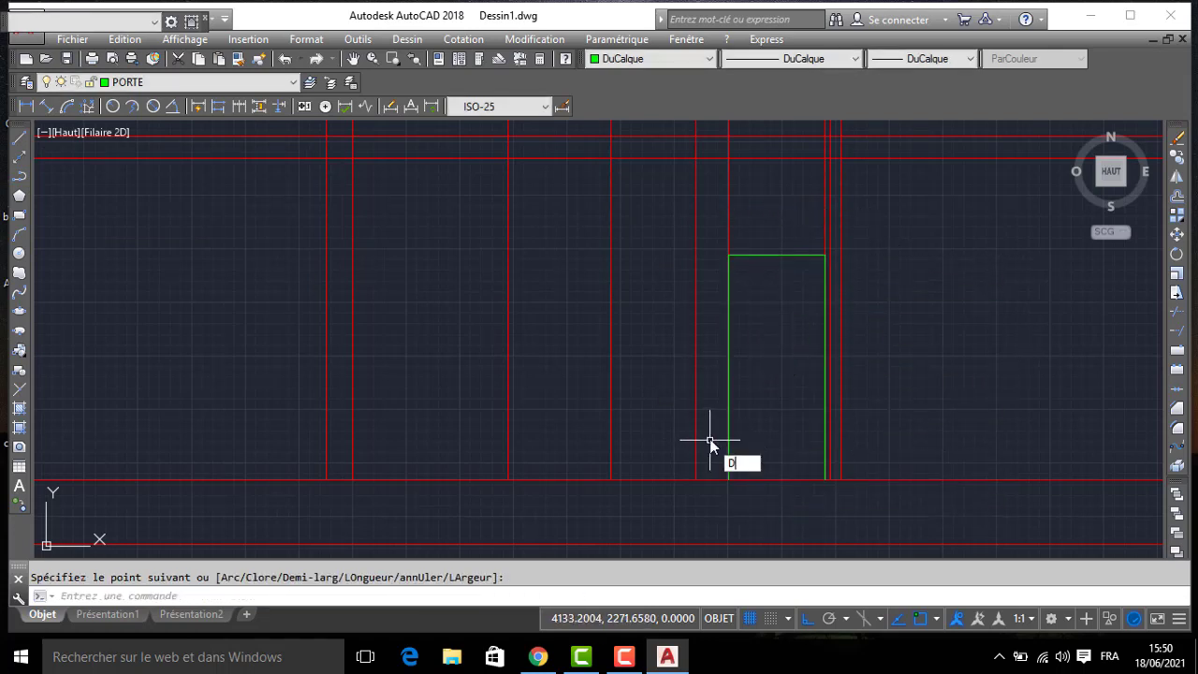
key(Return)
text(5)
key(Return)
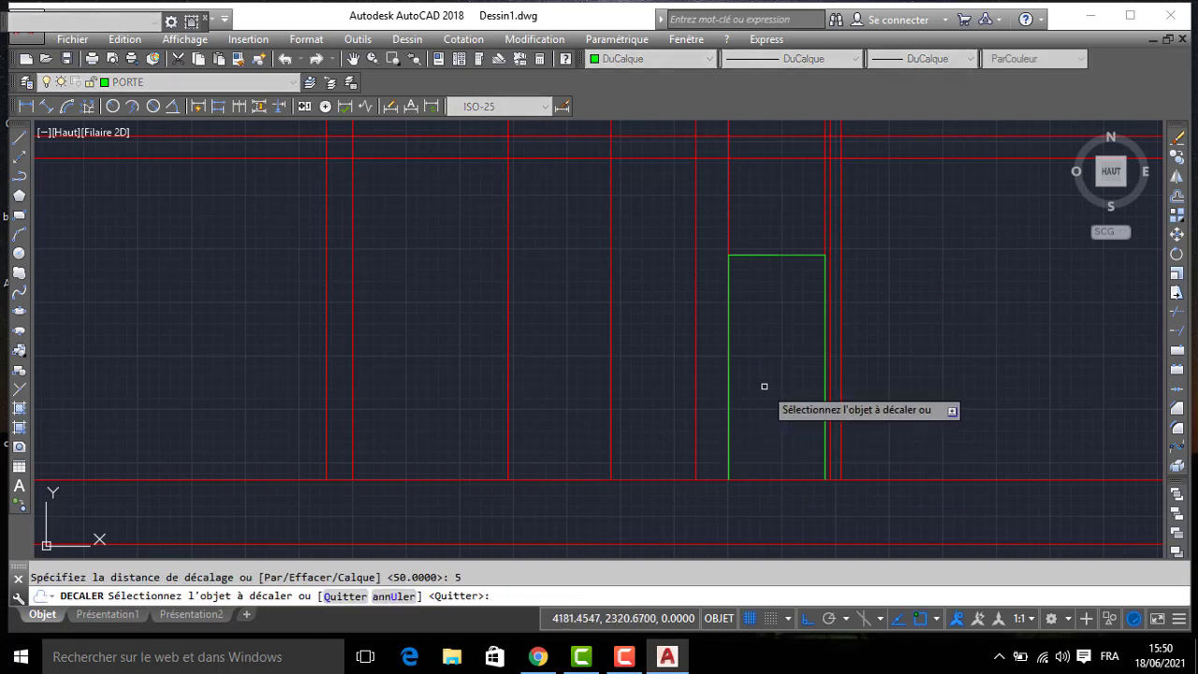
click(774, 254)
click(773, 305)
key(Return)
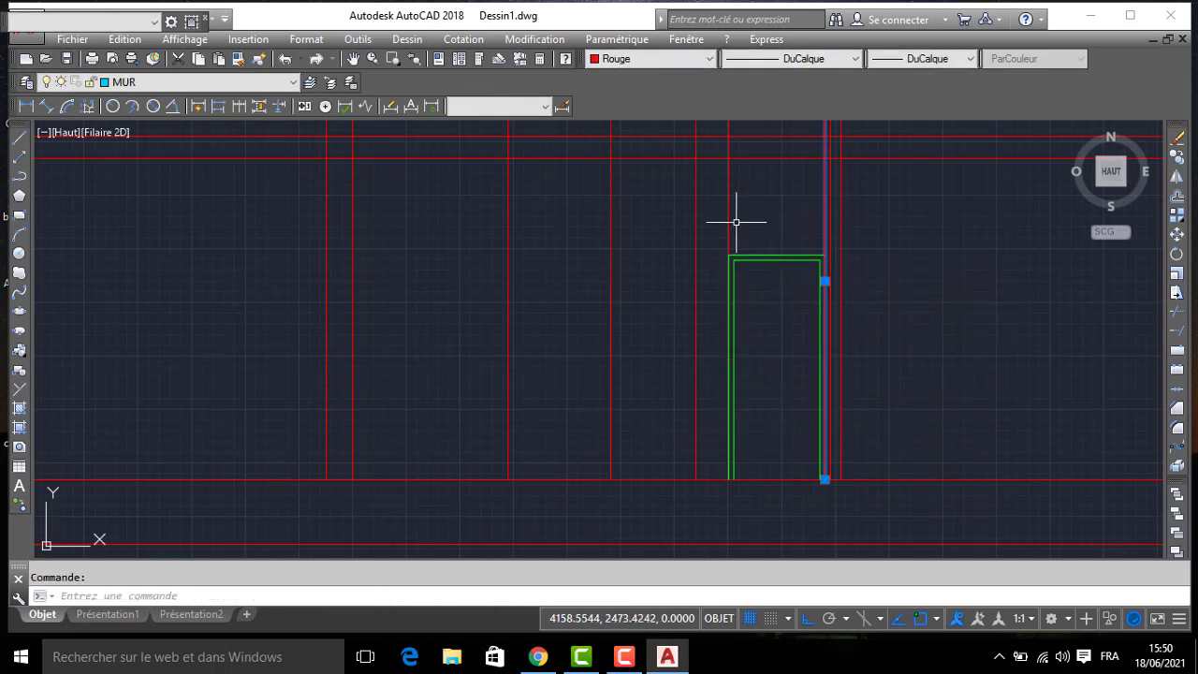
key(Delete)
click(787, 225)
click(751, 287)
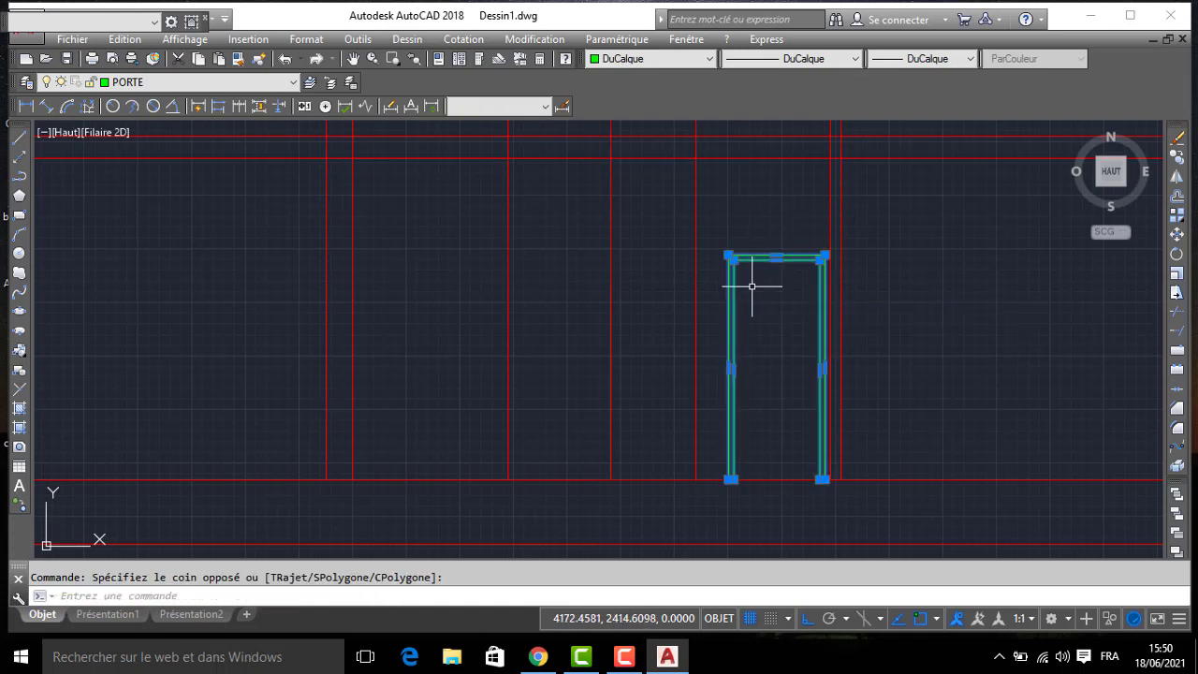
text(cp)
key(Return)
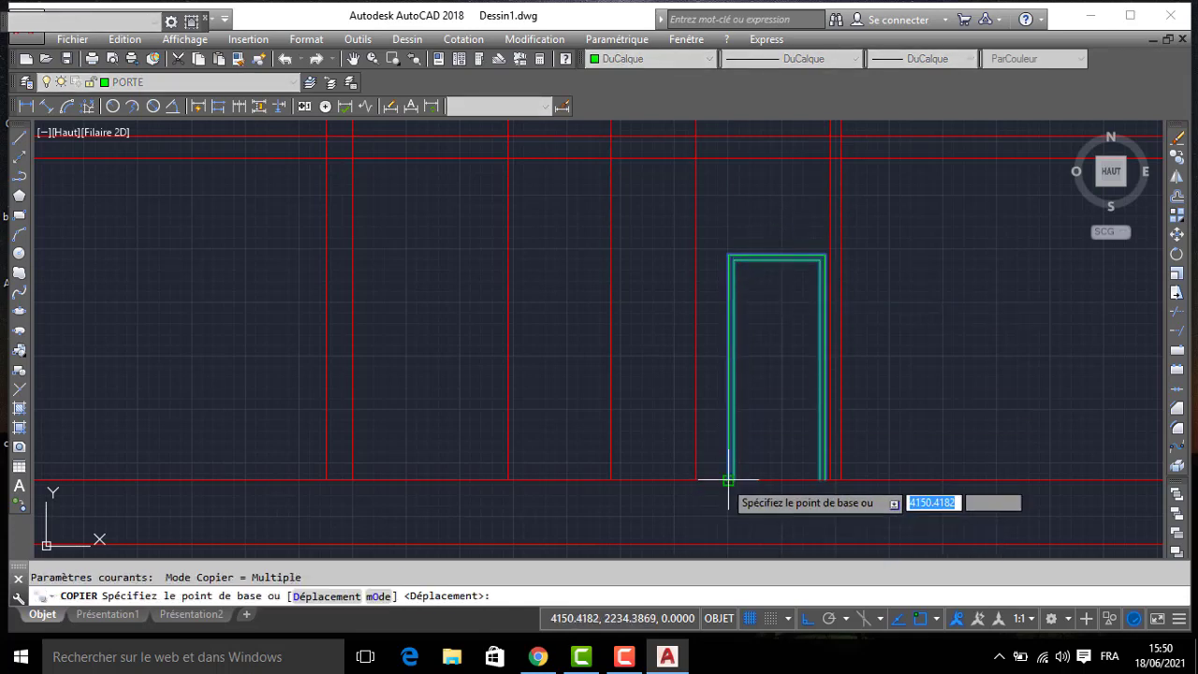
click(728, 479)
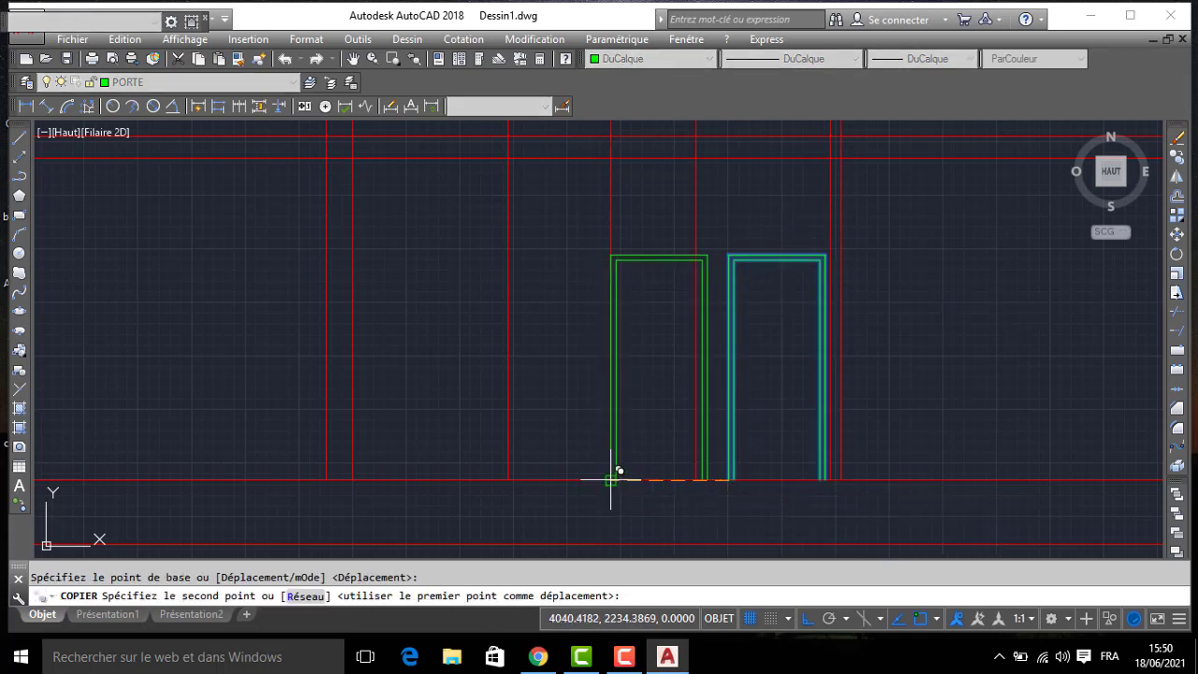
key(Escape)
- Draw a 210-high door outline polyline from the floor line between the two projection lines left of the existing door
text(po)
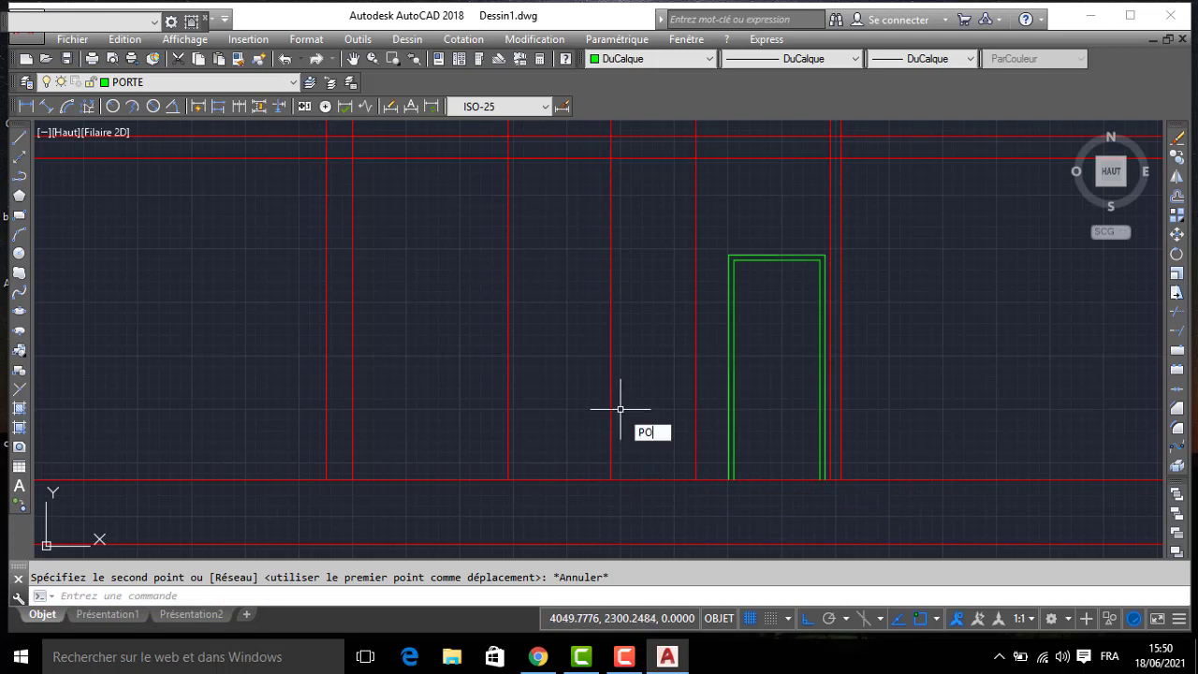
text(l)
key(Return)
click(611, 479)
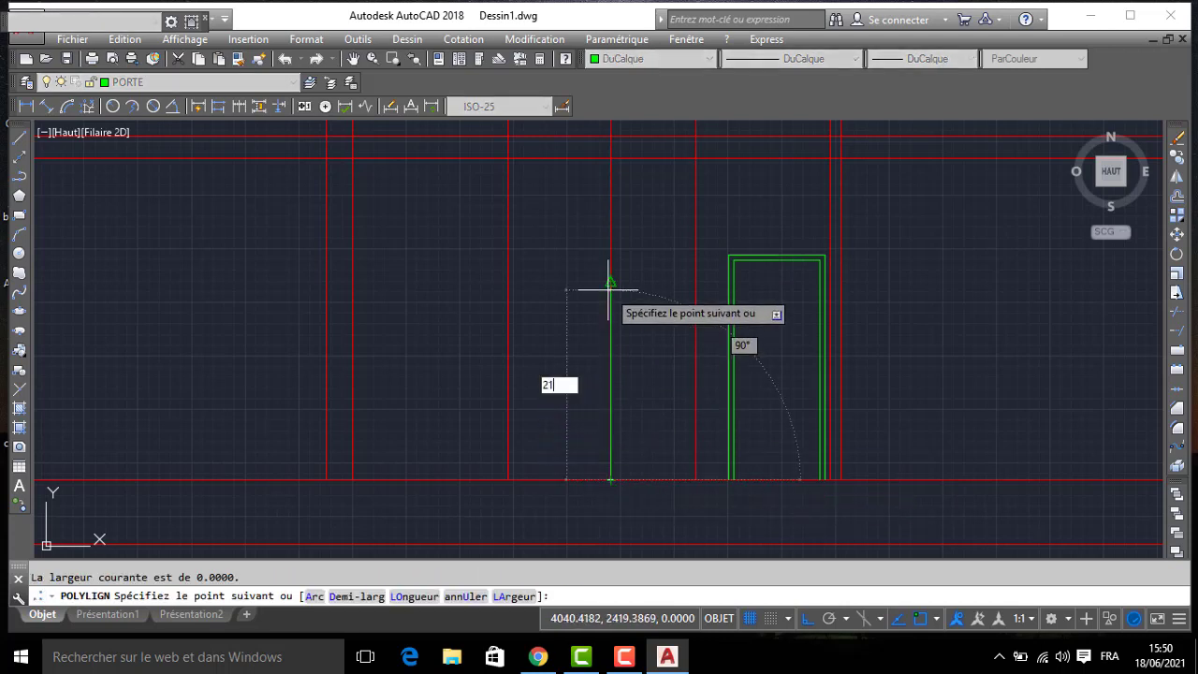
key(Return)
click(694, 250)
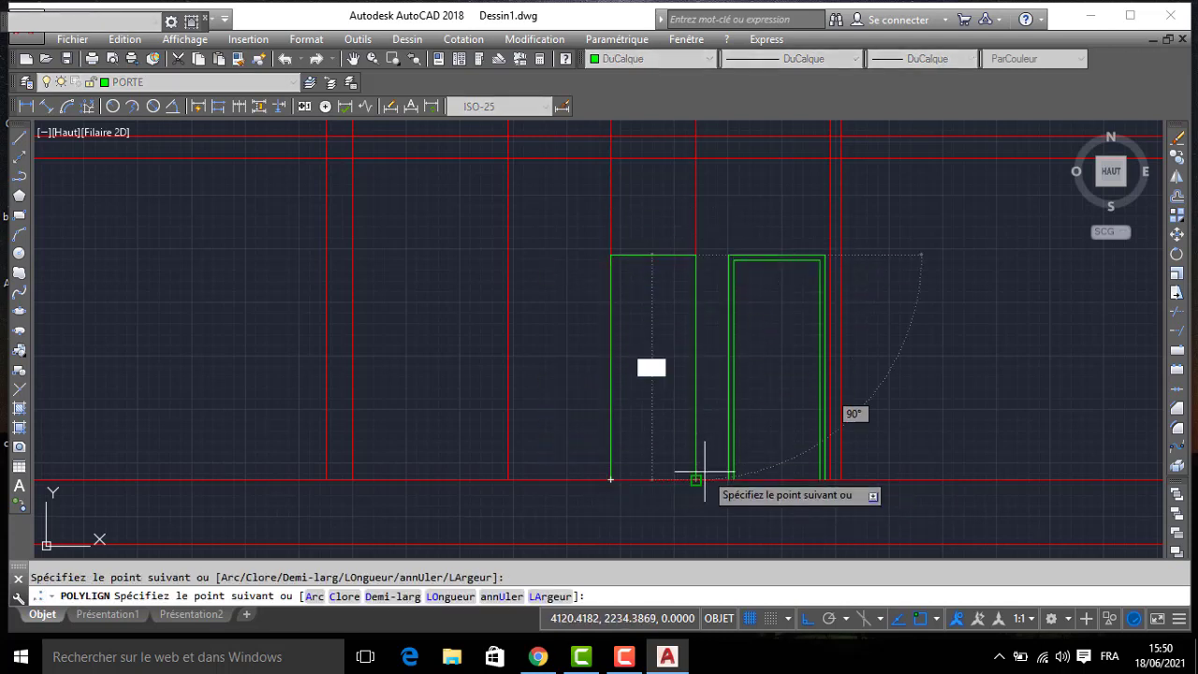
click(701, 478)
key(Return)
- Offset the left door's outline inward by 5
text(DC)
key(Return)
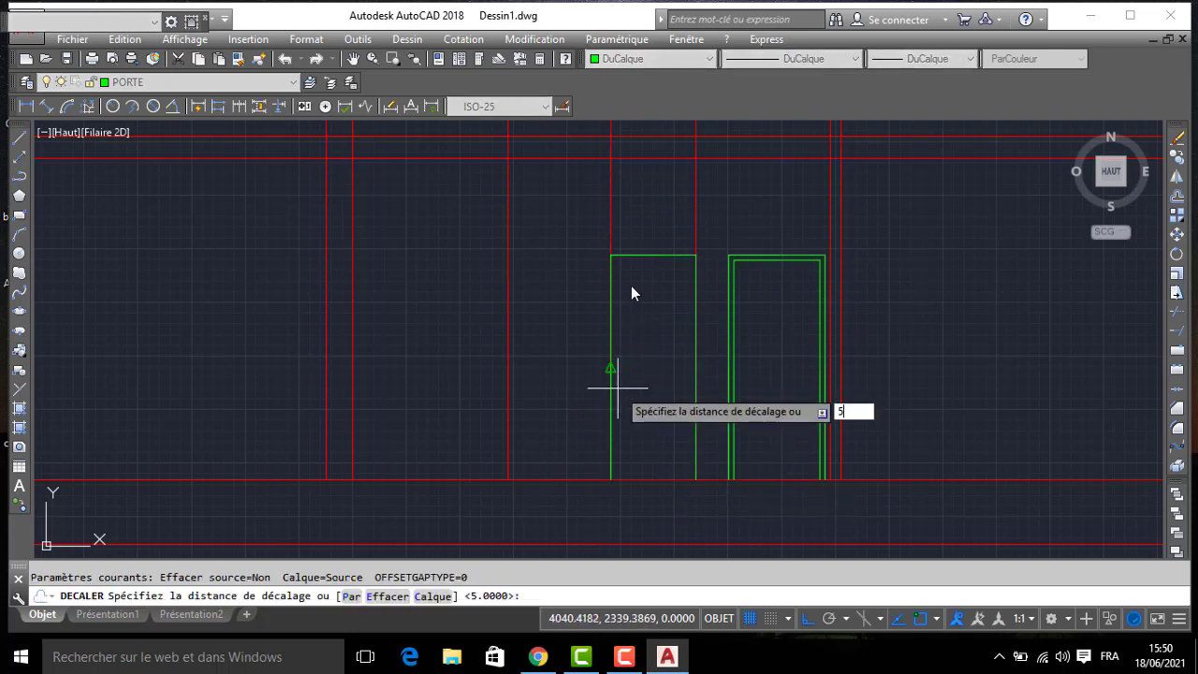
text(5)
key(Return)
click(623, 255)
click(649, 299)
key(Return)
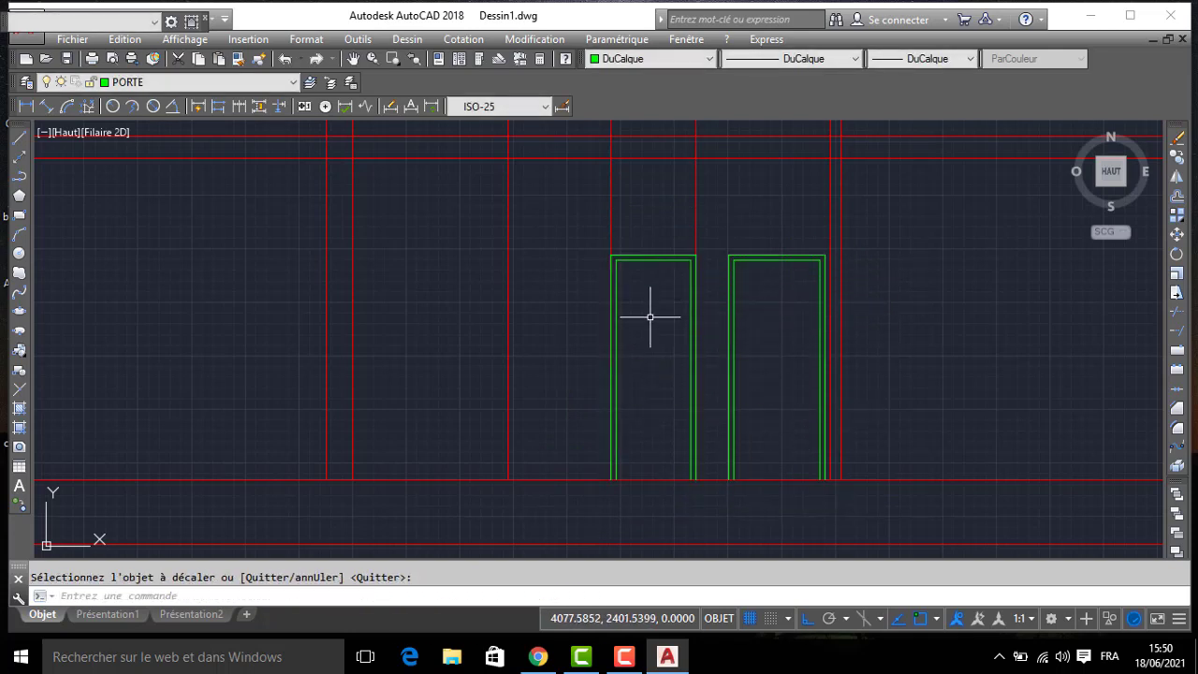
- Close the bottoms of both door frames with lines along the floor line
text(L)
key(Return)
click(613, 480)
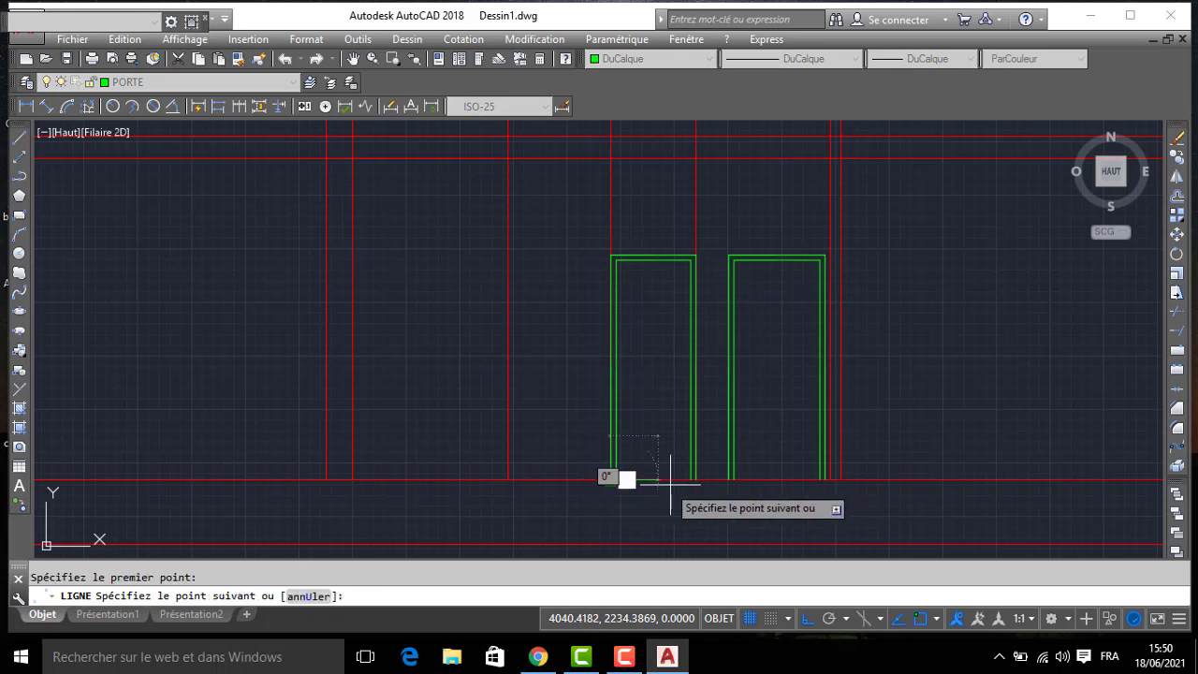
click(699, 480)
key(Return)
key(Return)
click(729, 480)
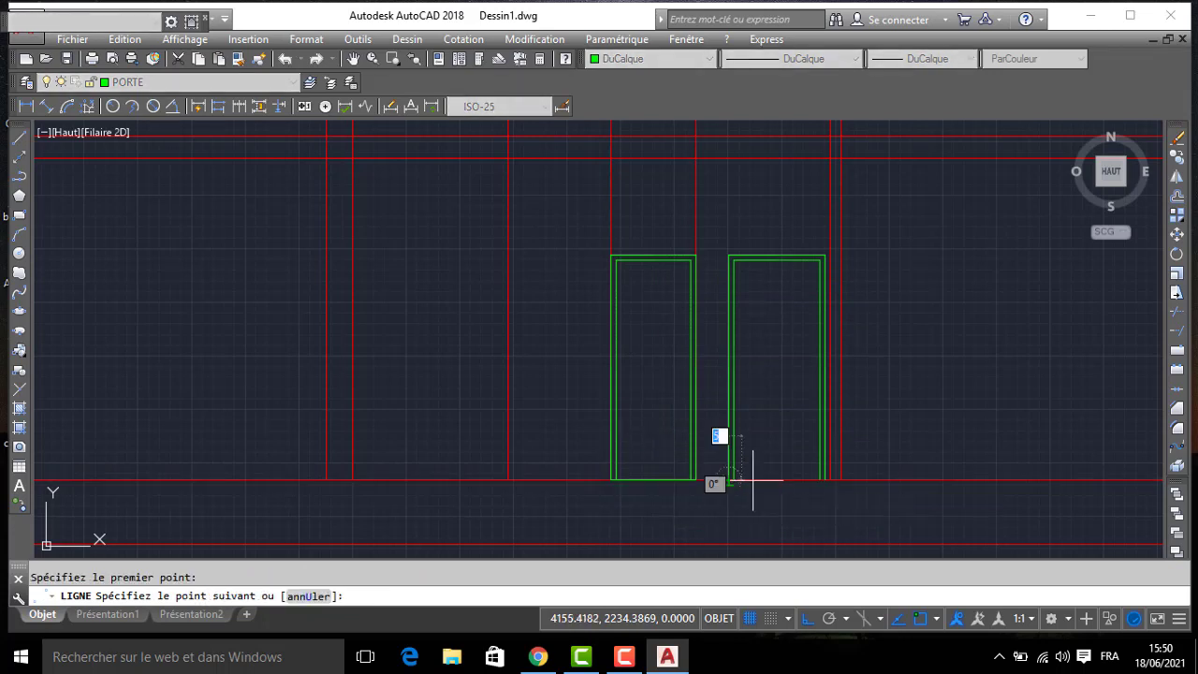
key(Return)
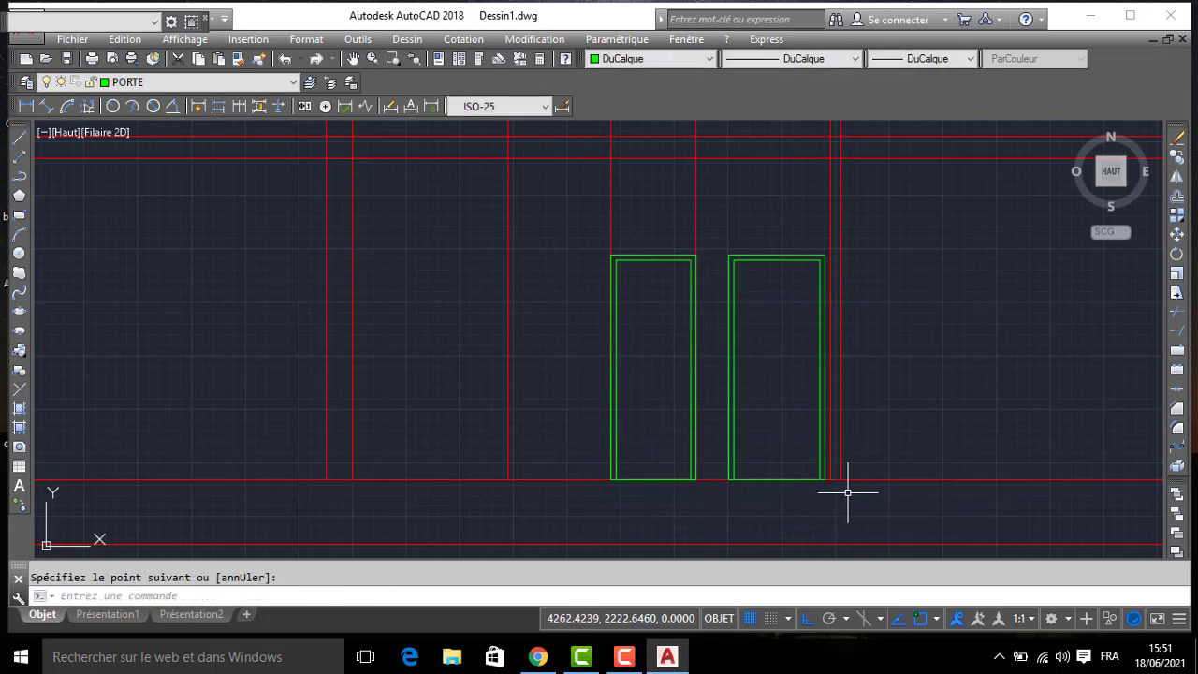
- Draw a 210-high opening outline between the two closely spaced wall lines just right of the doors, starting and ending at the floor line
scroll(846, 491, up, 2)
key(Return)
click(839, 476)
scroll(838, 354, down, 2)
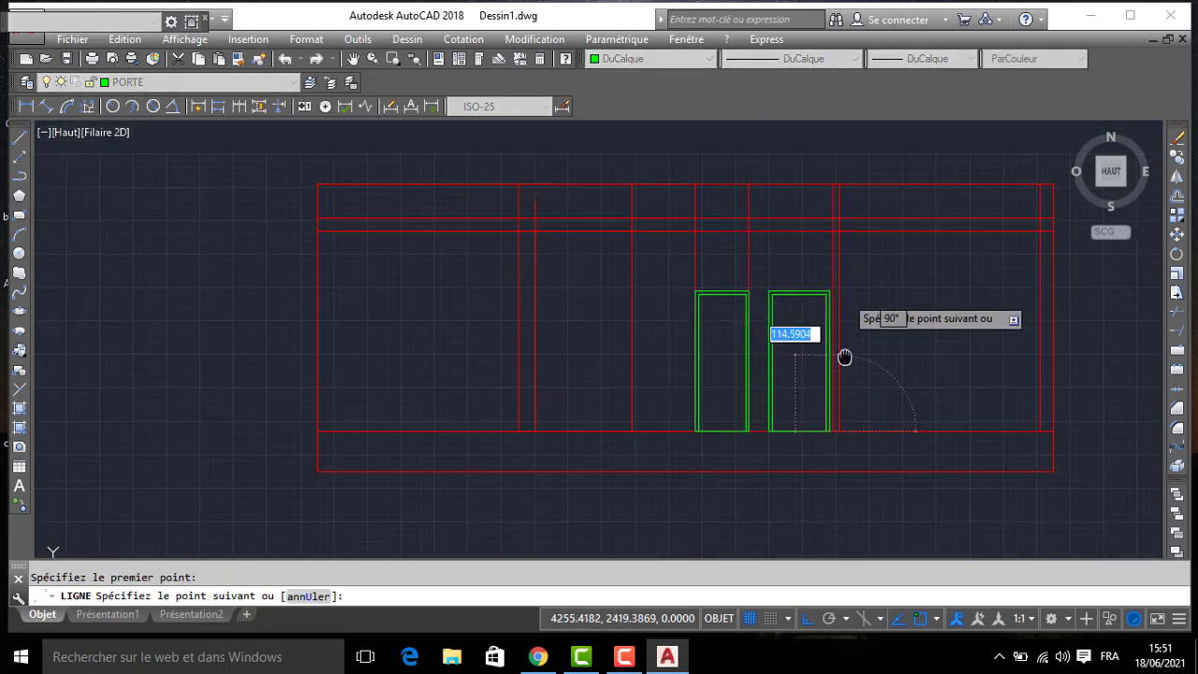
key(Return)
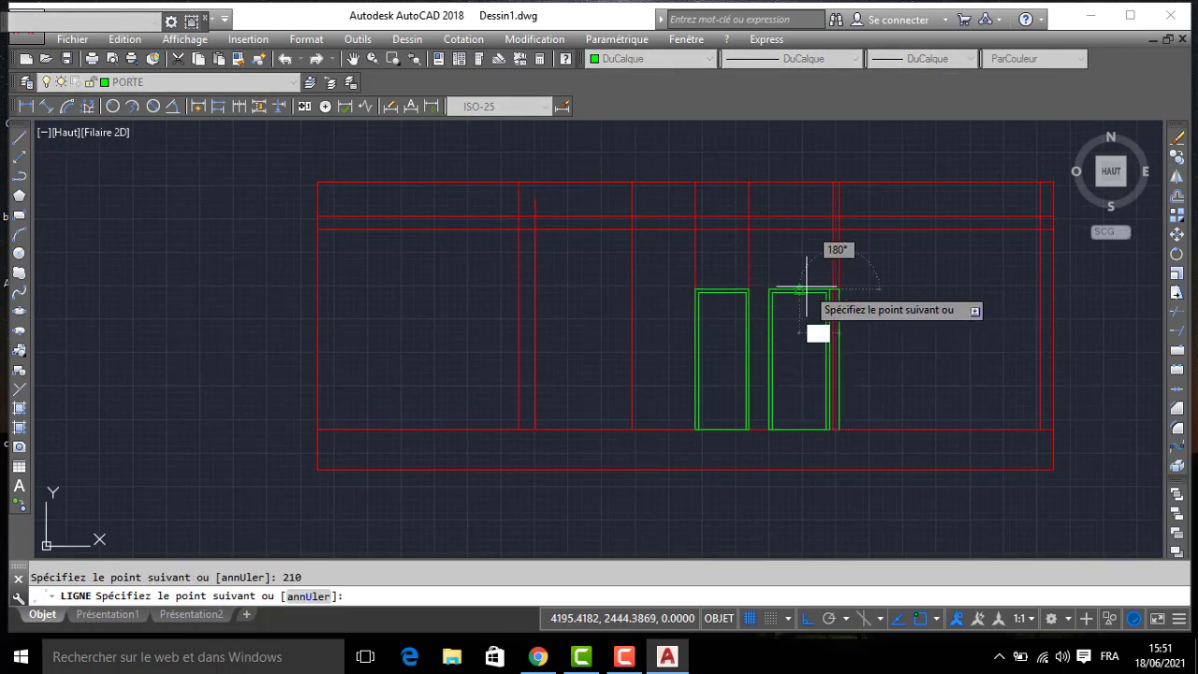
scroll(855, 269, up, 2)
click(882, 294)
middle_drag(882, 418, 824, 218)
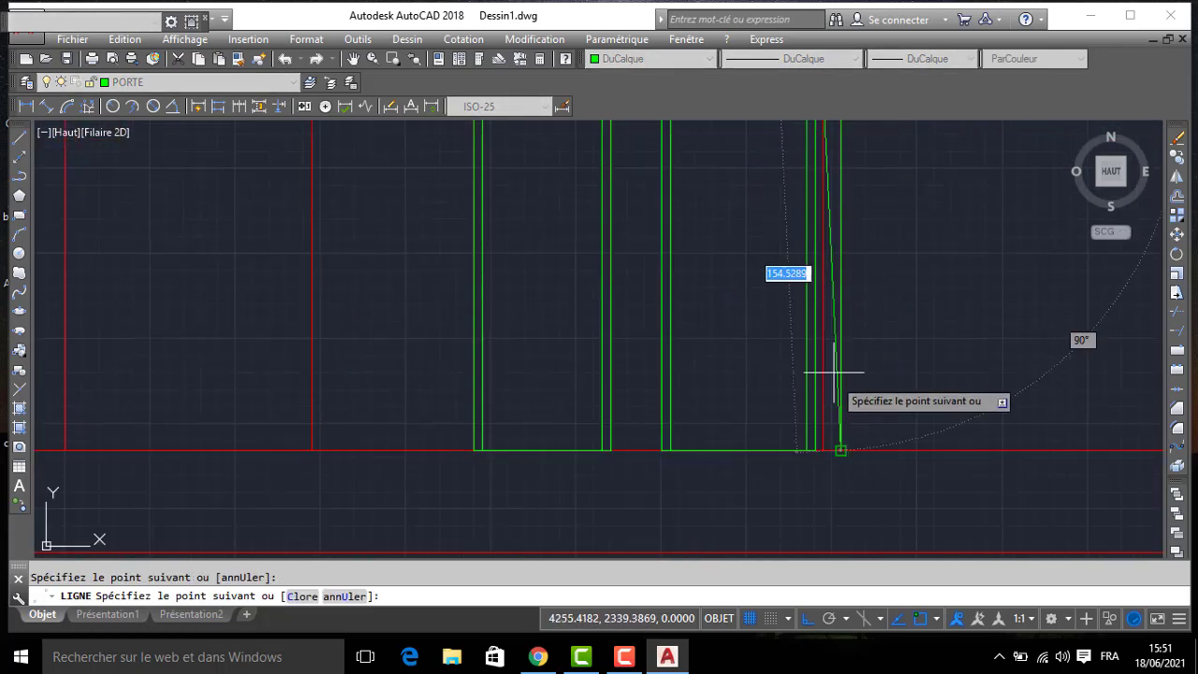
key(Return)
- Offset the top edge of the narrow wall opening downward by 5
text(dc)
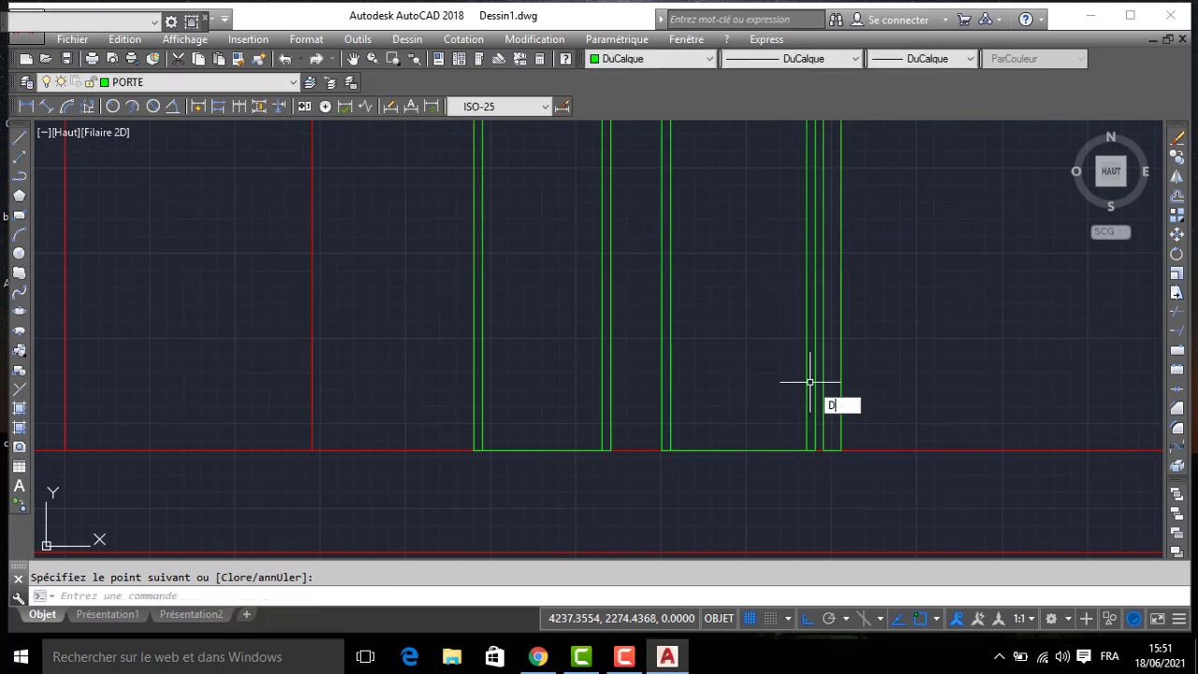
key(Return)
text(5)
key(Return)
scroll(804, 356, down, 5)
middle_drag(804, 294, 806, 340)
scroll(810, 272, up, 4)
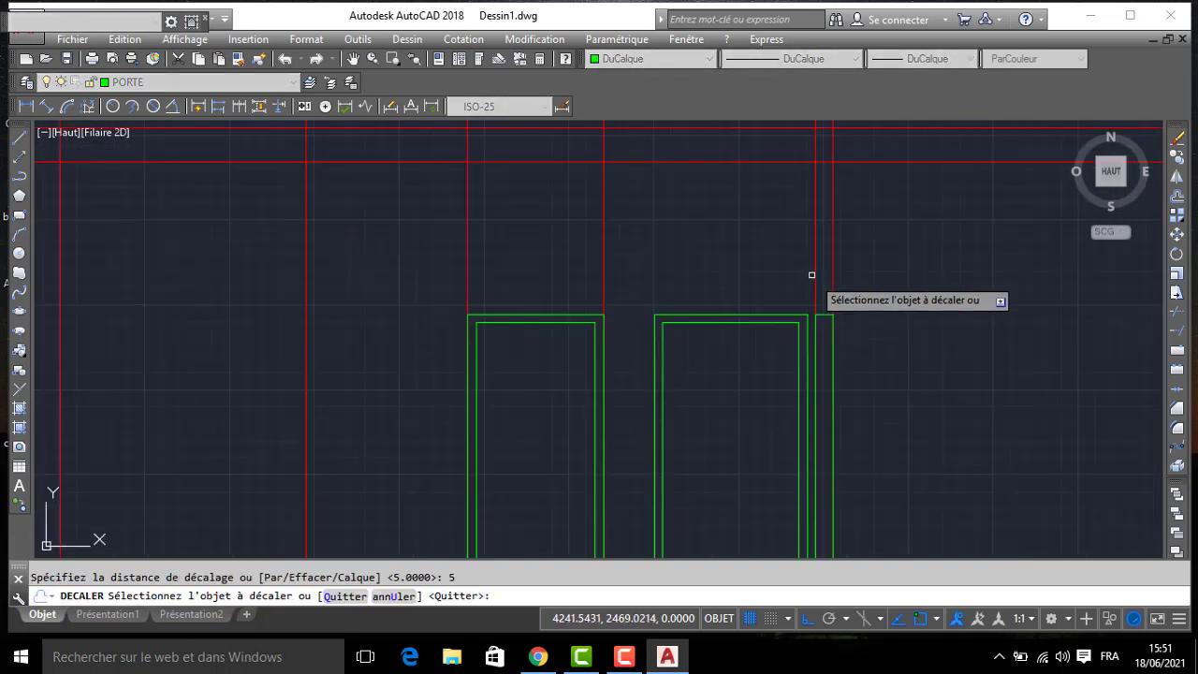
click(825, 314)
click(886, 360)
key(Return)
- Draw a vertical centre line in the narrow wall opening from the midpoint of the offset edge down to the floor line
text(l)
key(Return)
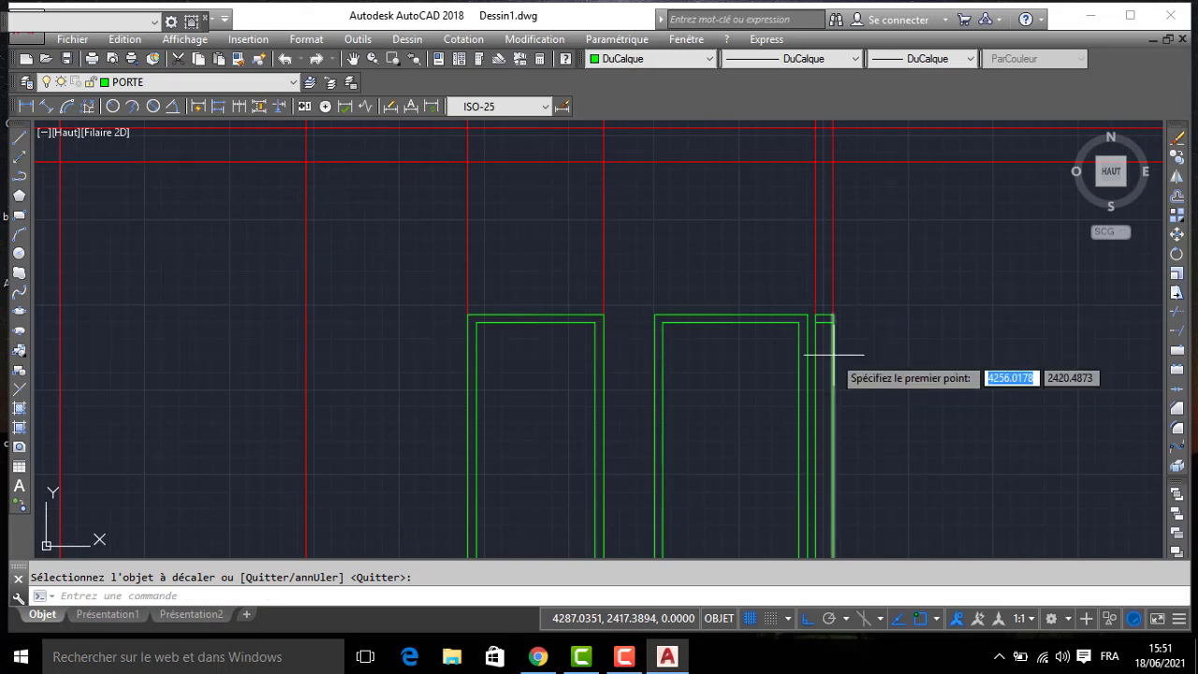
click(815, 324)
mouse_move(829, 340)
middle_down()
mouse_move(778, 252)
mouse_move(790, 336)
middle_up()
click(776, 460)
key(Return)
scroll(735, 353, down, 5)
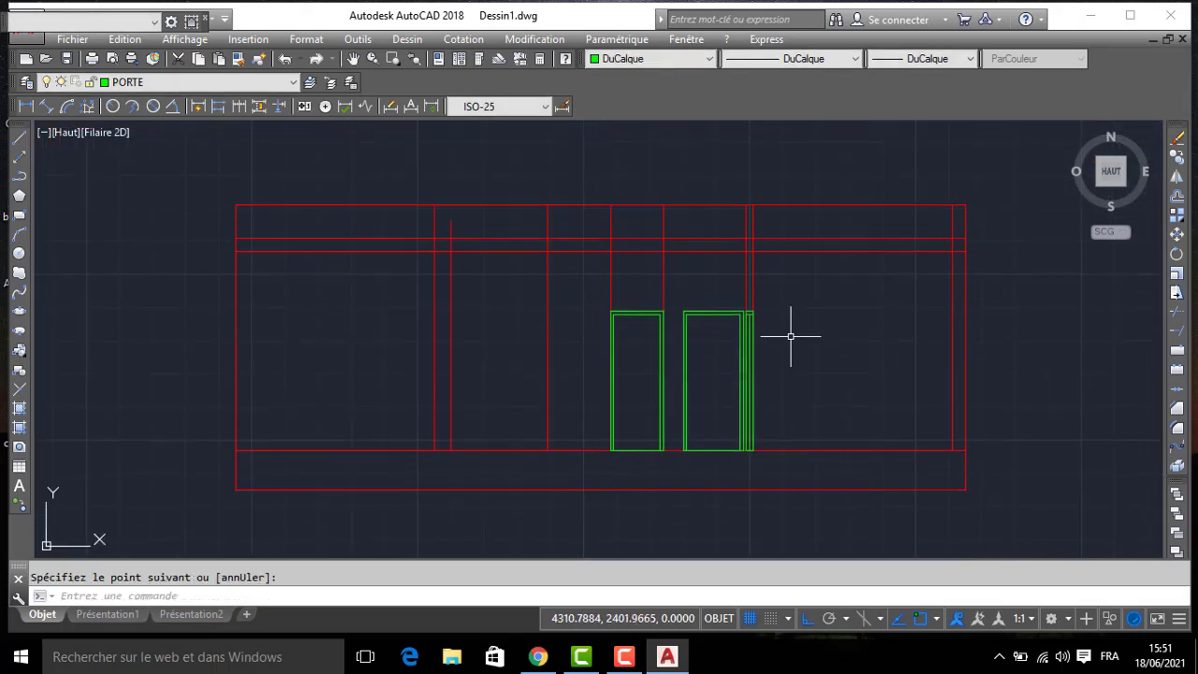
- Trim the two wall lines over the narrow opening back to the lowest of the section's three upper horizontal lines
middle_drag(770, 264, 772, 299)
text(a)
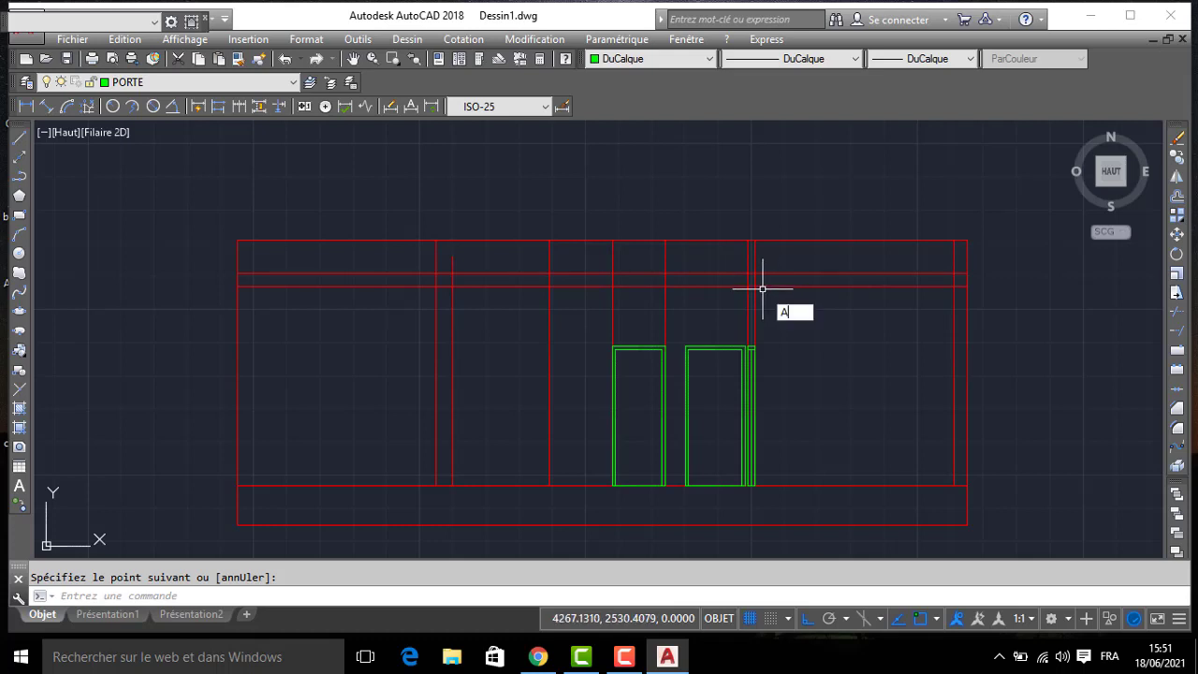
text(j)
key(Return)
scroll(761, 270, up, 2)
key(Return)
click(770, 250)
click(696, 252)
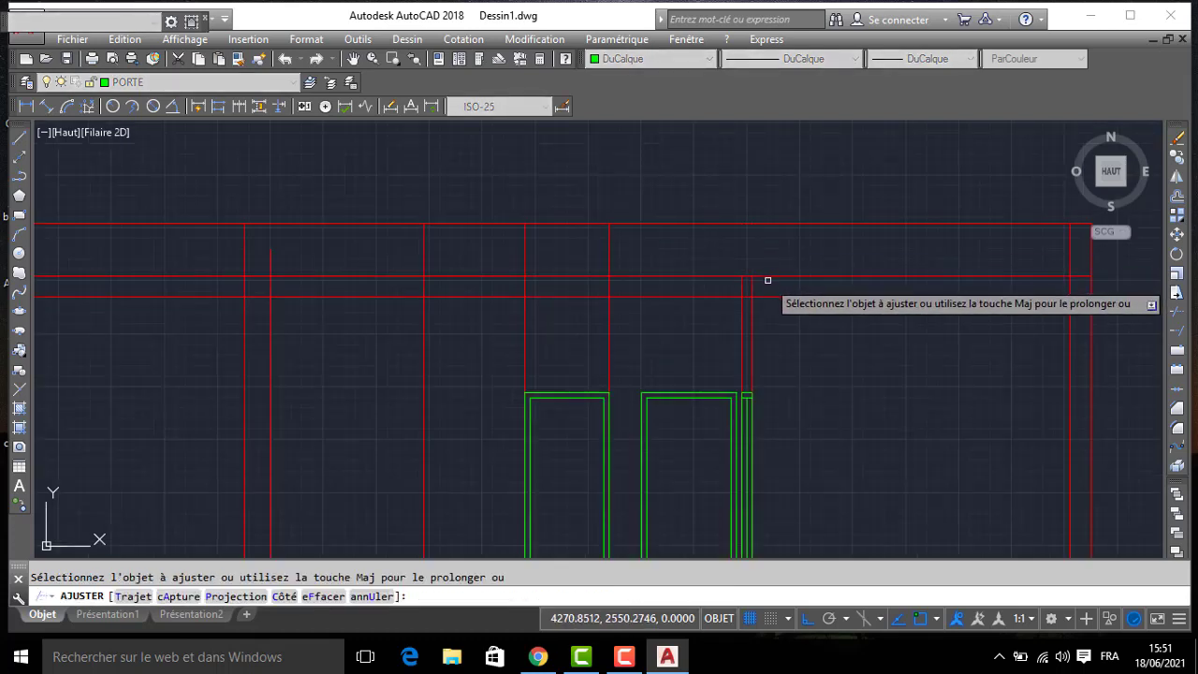
click(765, 281)
click(708, 286)
key(Return)
- Erase the two red projection lines running along the sides of the left door
click(641, 250)
click(464, 260)
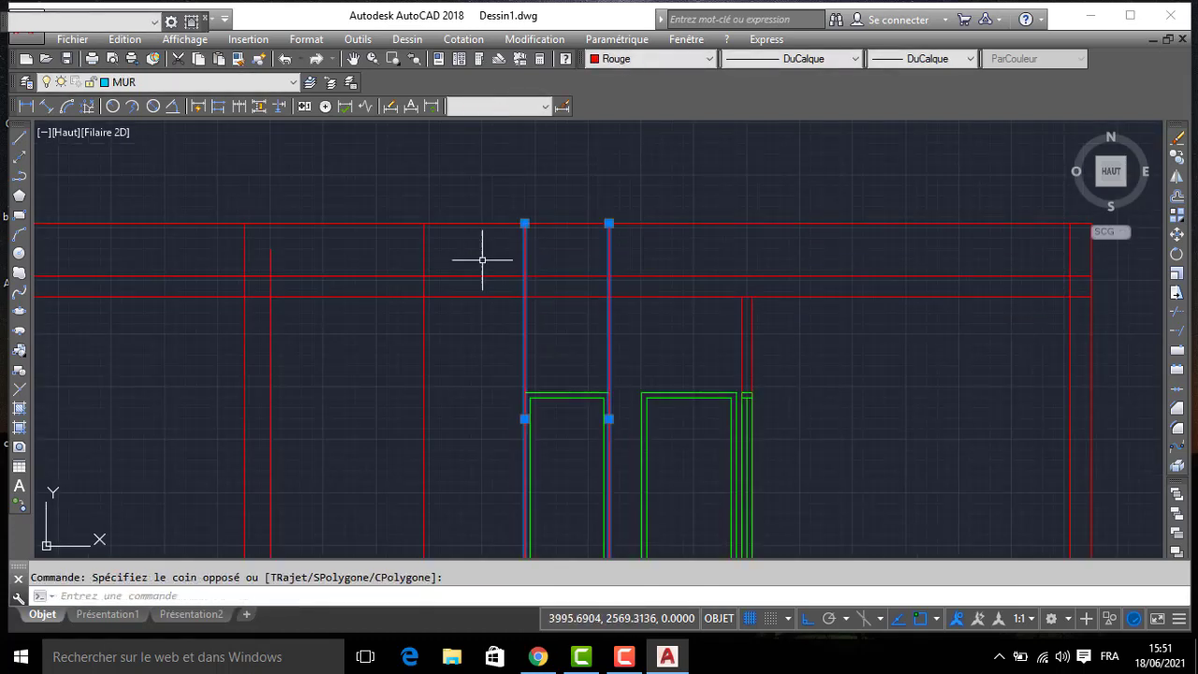
key(Delete)
scroll(743, 187, down, 4)
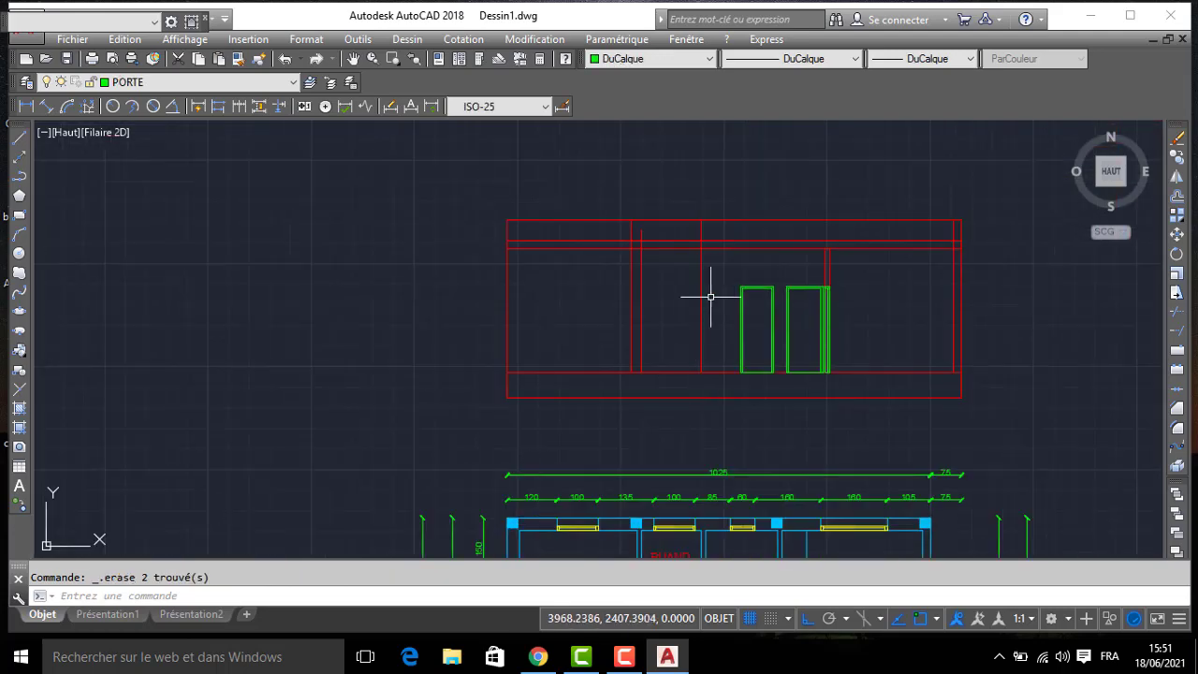
- Draw a door edge outline 210 high and 5 wide from the floor line, on the inner side of the kitchen wall's right-hand line
middle_drag(711, 297, 692, 179)
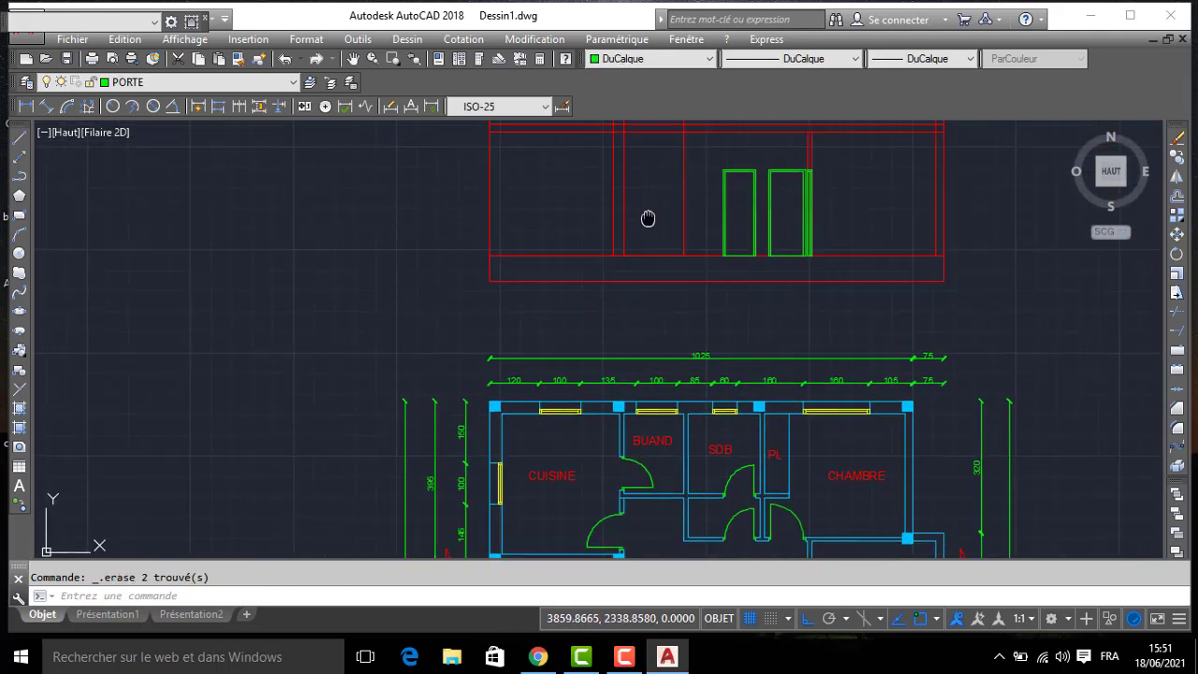
mouse_move(649, 219)
middle_down()
mouse_move(664, 324)
mouse_move(652, 259)
middle_up()
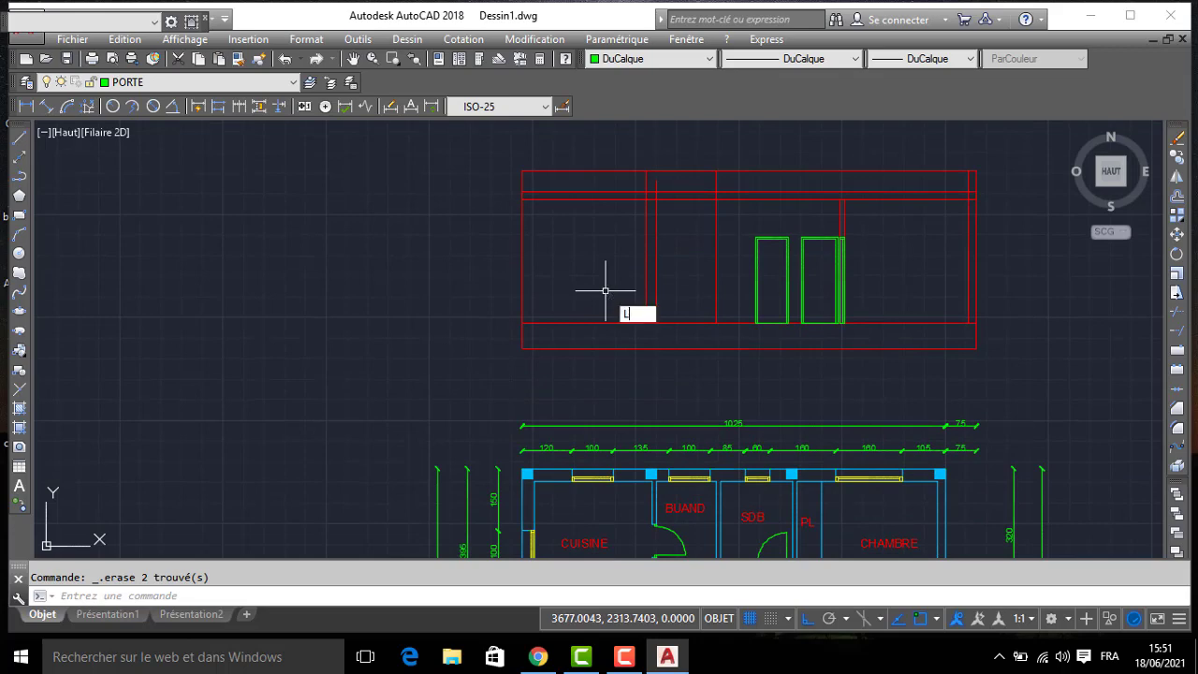
key(Return)
scroll(642, 326, up, 2)
click(659, 328)
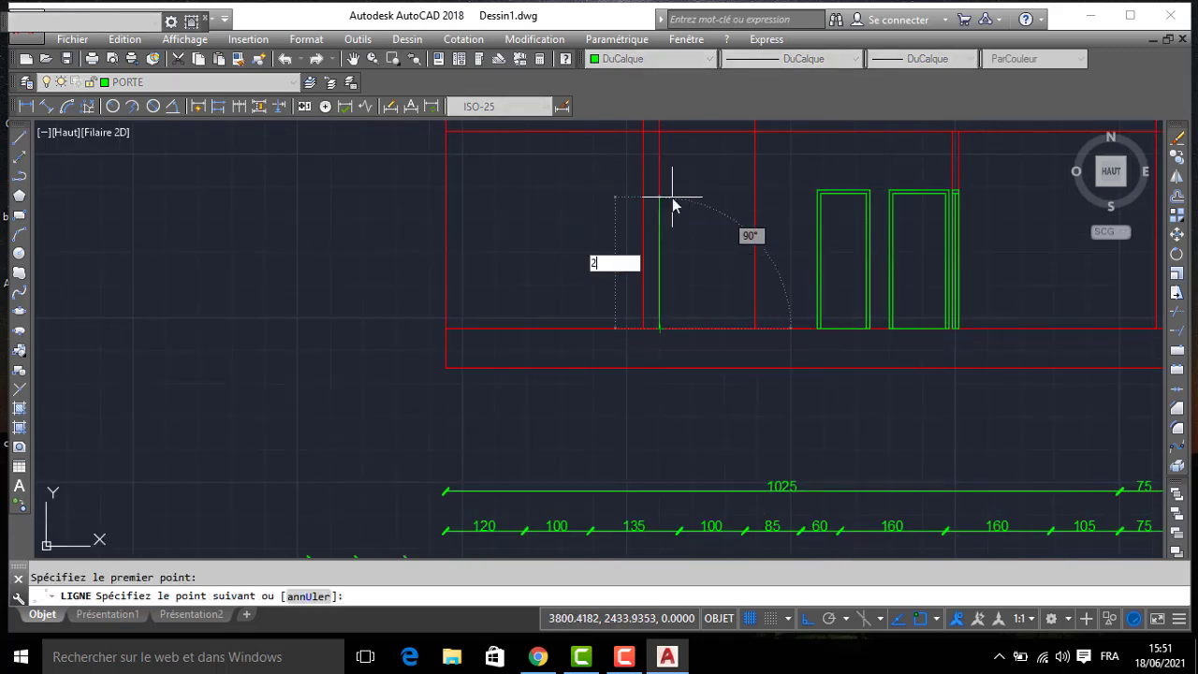
text(210)
key(Return)
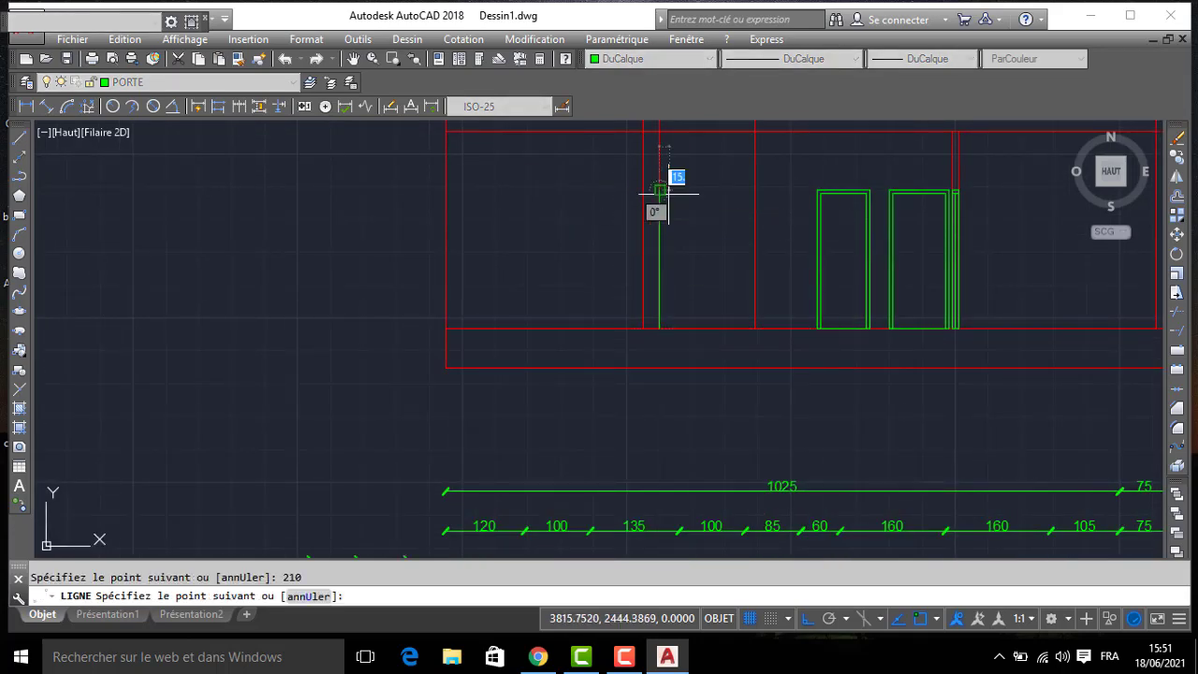
click(643, 193)
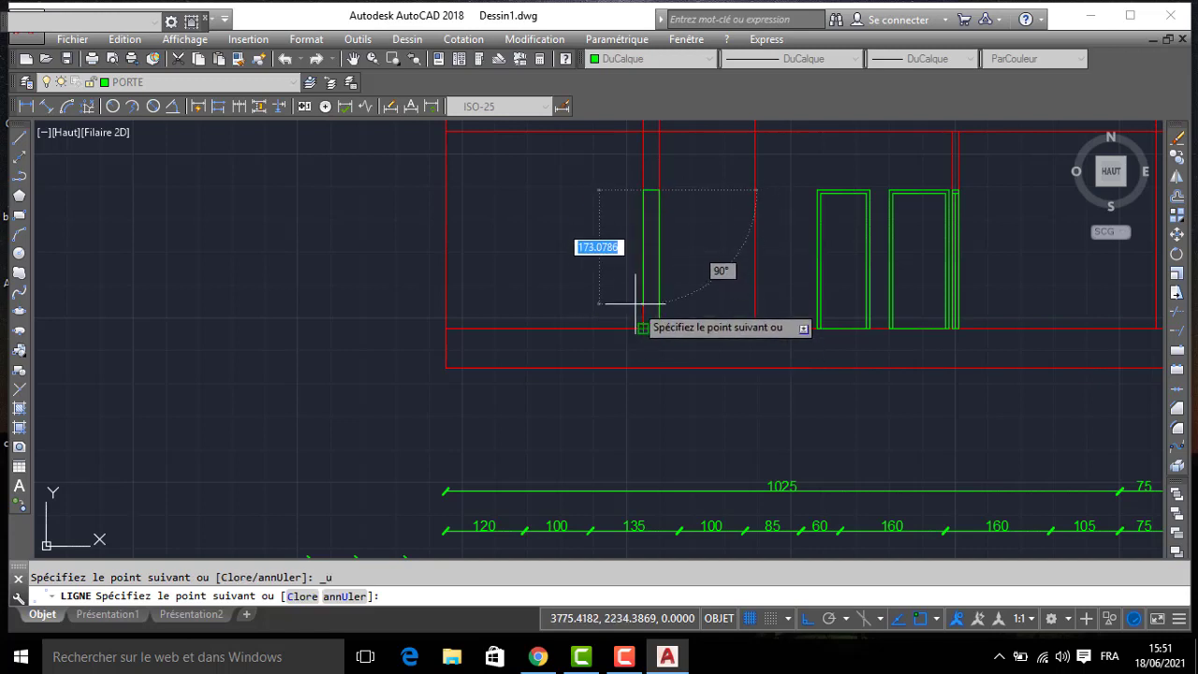
key(ctrl+z)
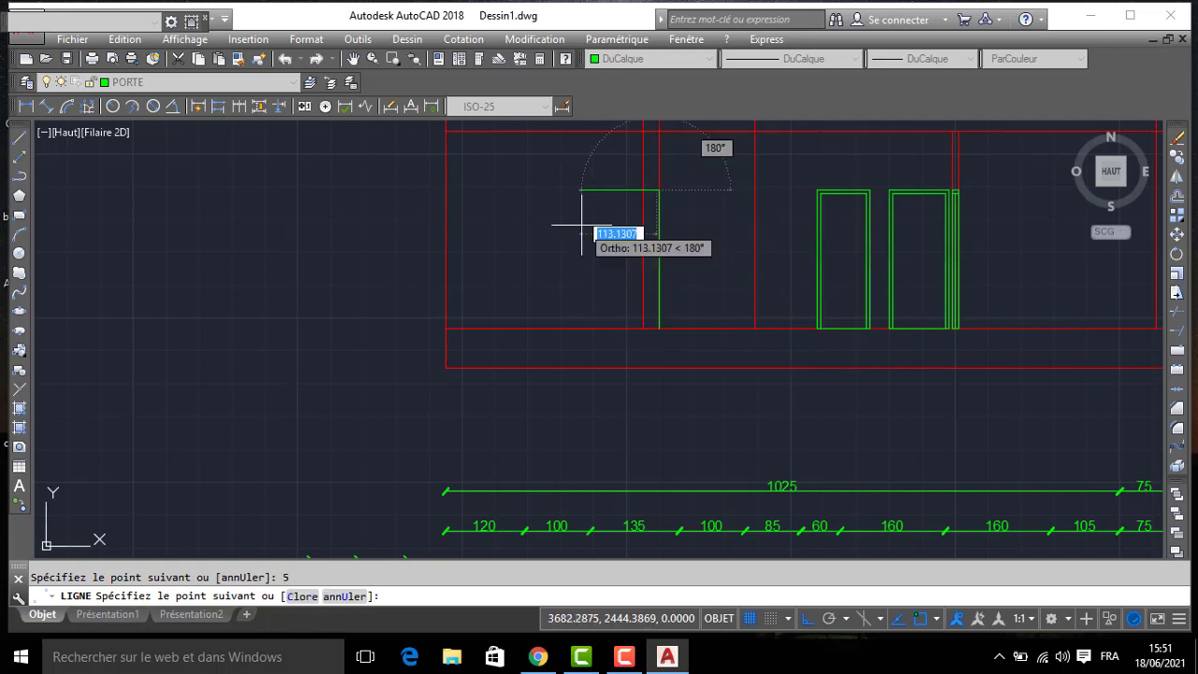
scroll(626, 285, up, 2)
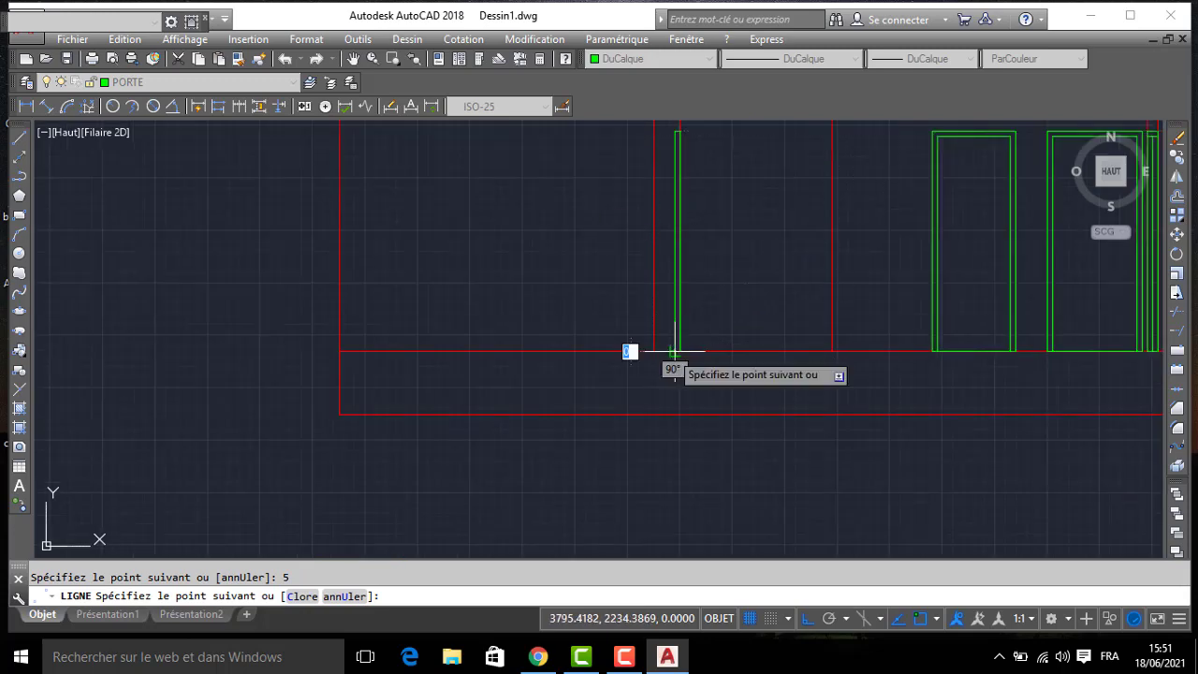
key(Escape)
scroll(700, 314, up, 2)
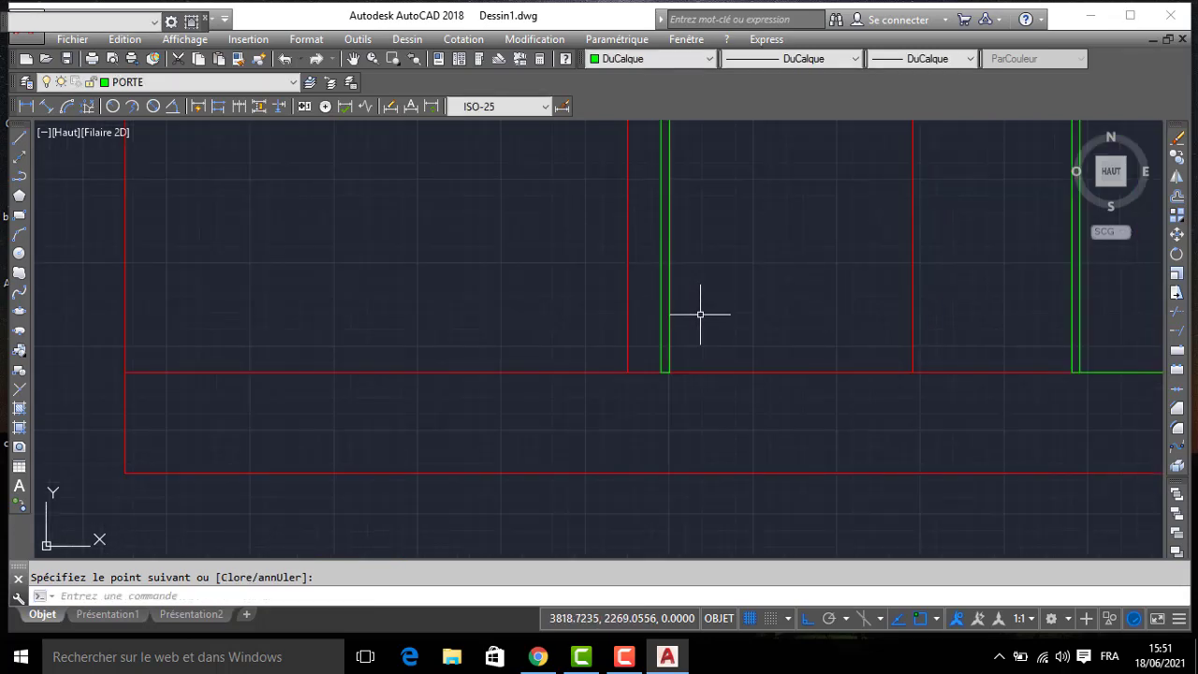
- Offset the top edge of the narrow door outline at the kitchen wall downward by 5
key(Return)
text(5)
key(Return)
scroll(692, 310, up, 3)
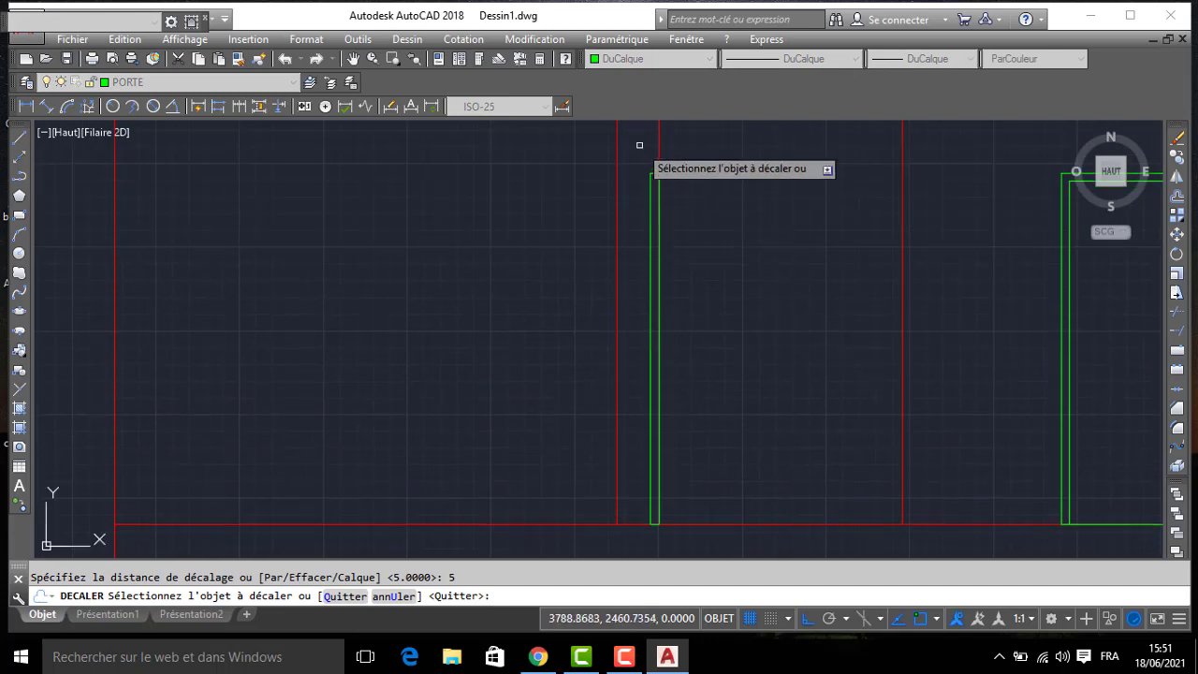
click(680, 213)
click(753, 278)
key(Return)
- Draw a vertical line inside the kitchen wall's narrow door outline from its offset top edge down to the floor line
text(l)
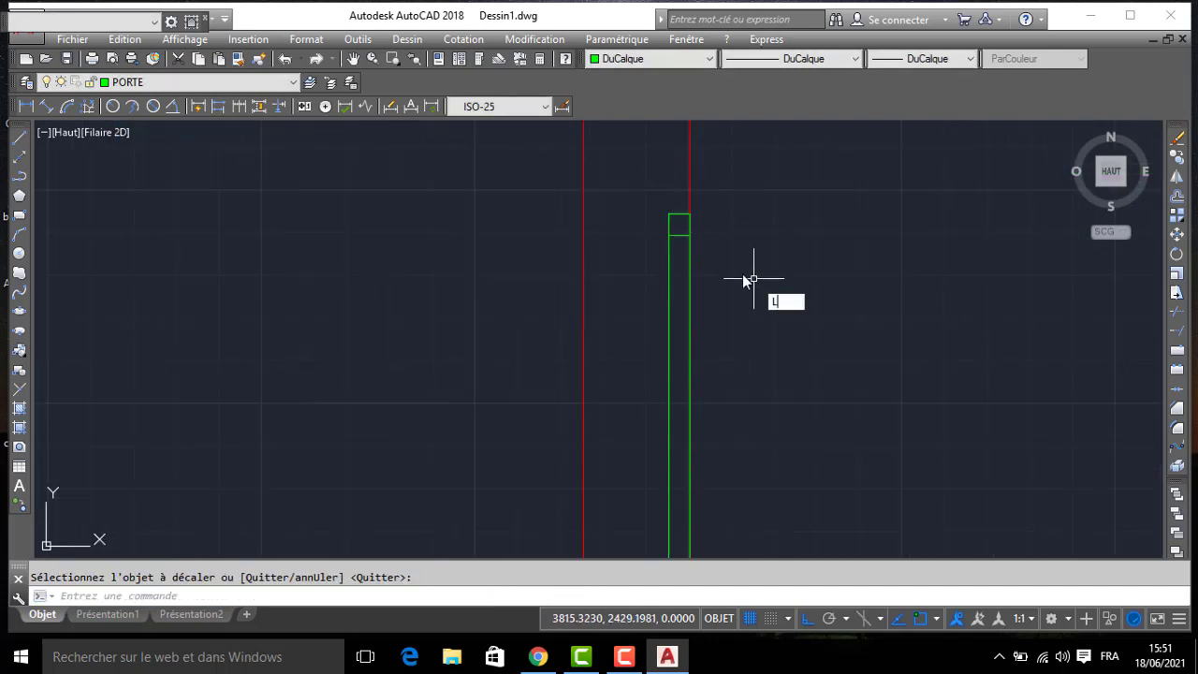
key(Return)
click(680, 235)
scroll(655, 309, down, 3)
scroll(643, 374, up, 3)
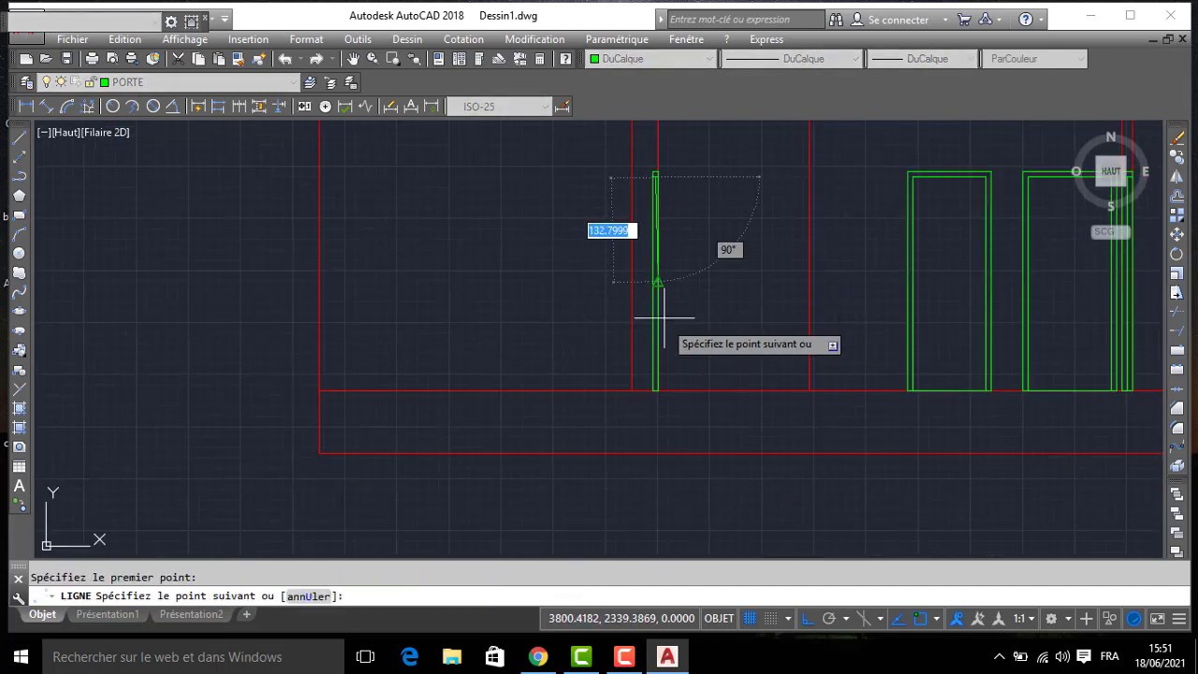
click(649, 426)
key(Return)
scroll(649, 393, down, 3)
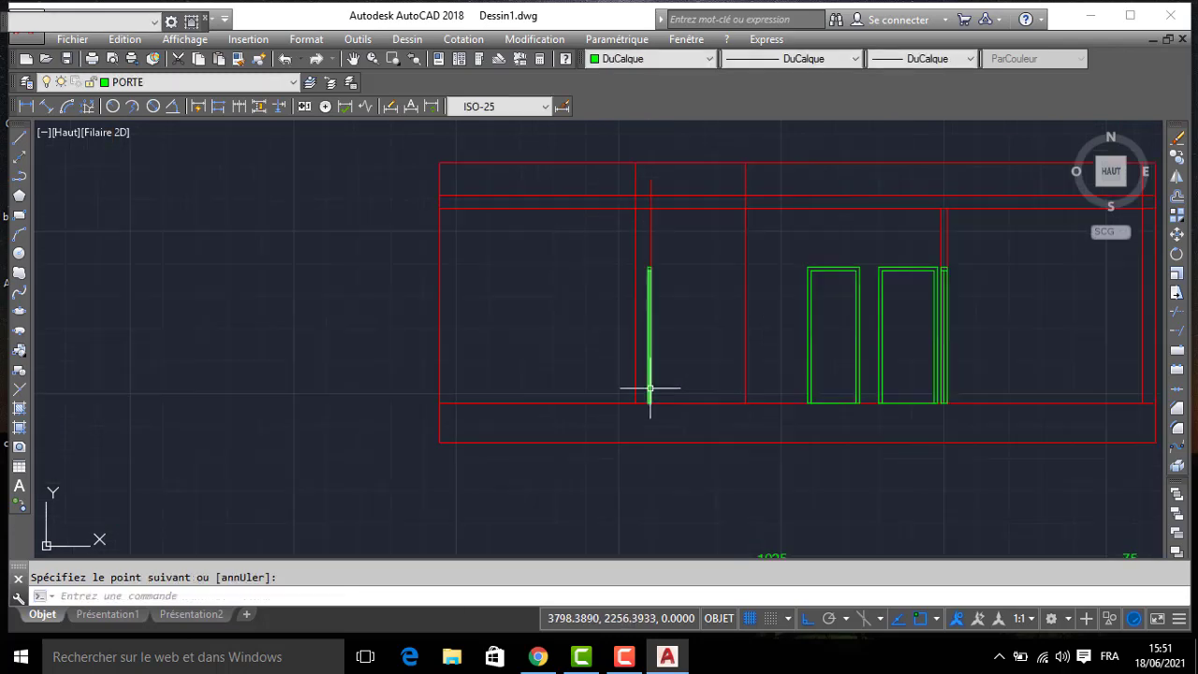
- Erase the side, centre and offset lines of the narrow wall opening right of the doors, keeping its top edge
scroll(786, 267, up, 4)
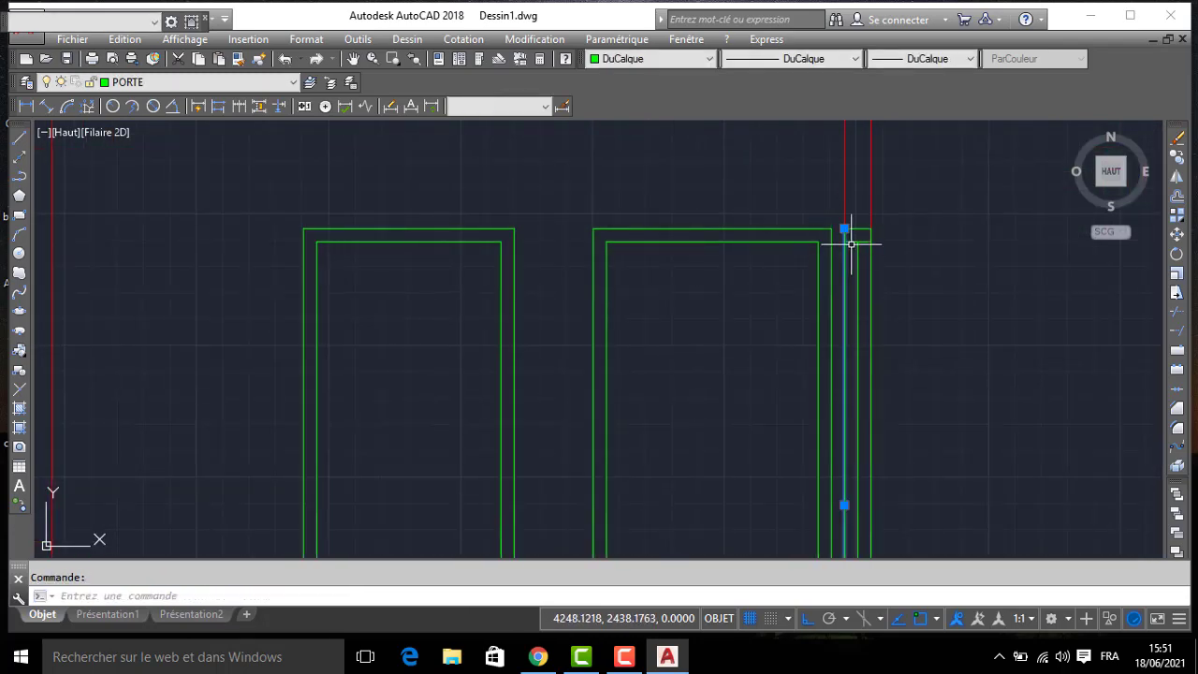
click(853, 279)
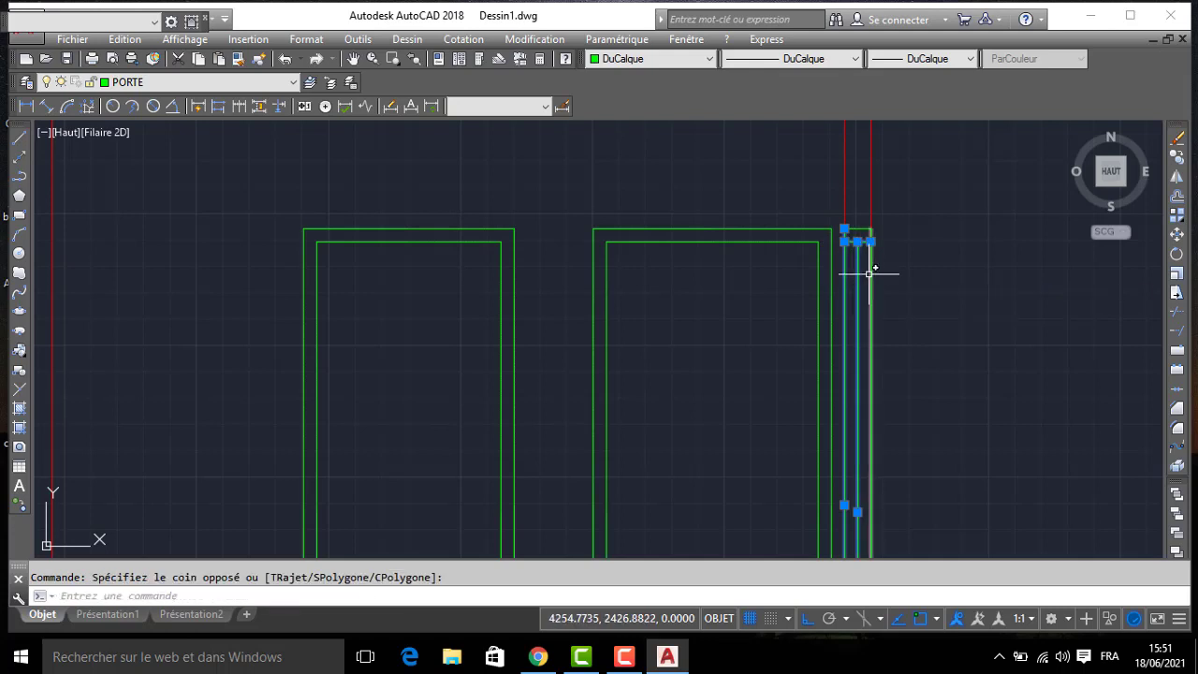
key(Delete)
- Move the remaining top edge of the narrow wall opening beside the doors to the MUR layer
click(865, 206)
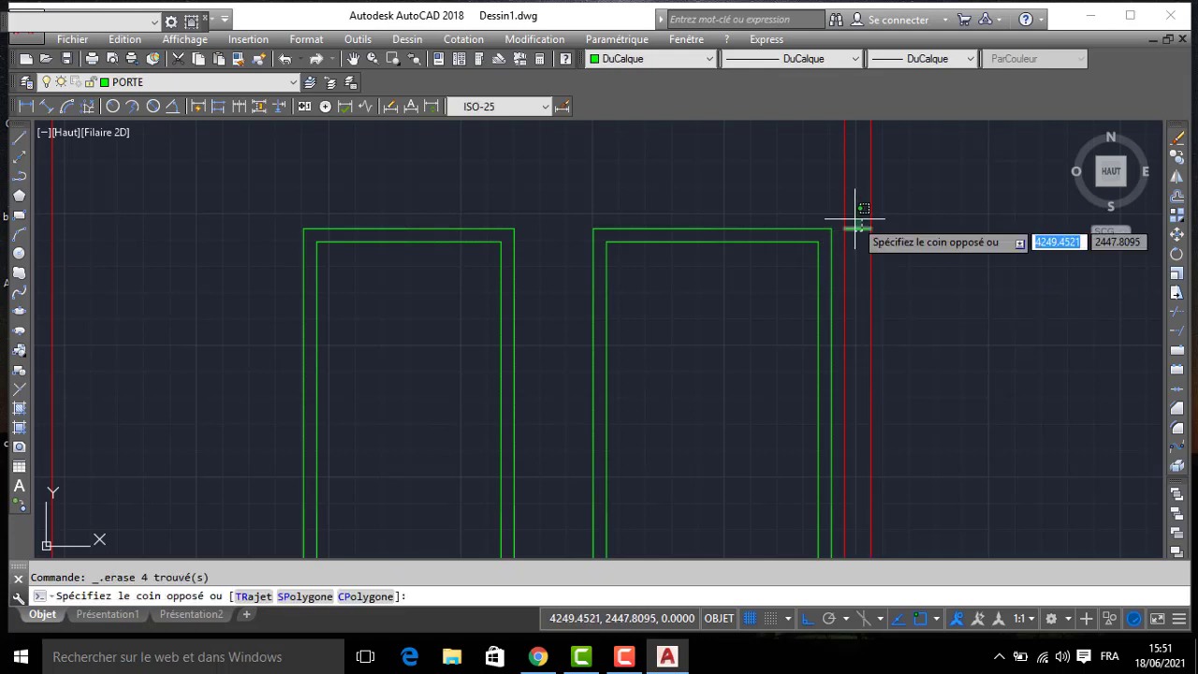
click(851, 237)
click(182, 83)
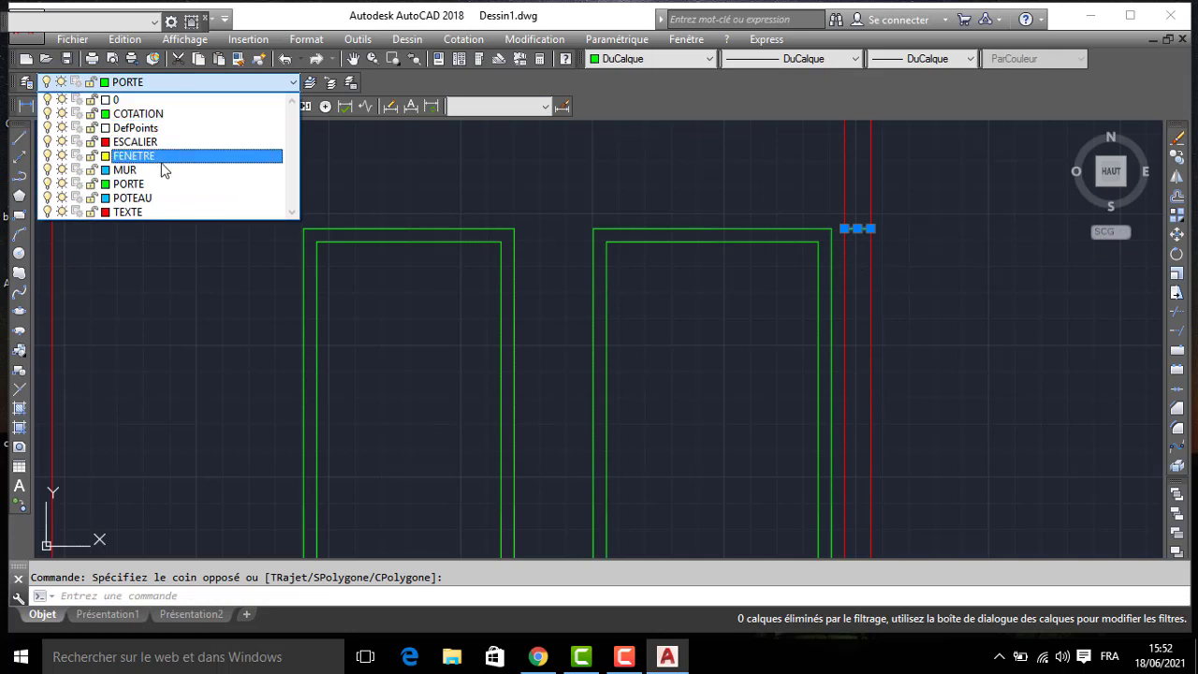
click(156, 170)
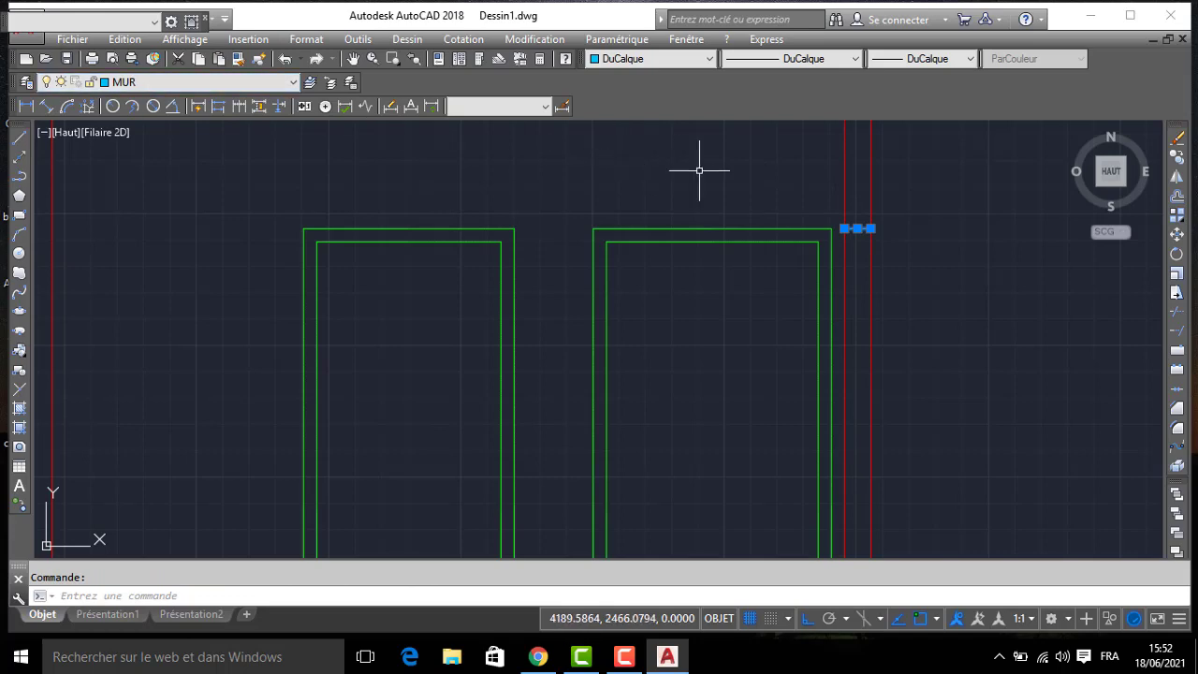
- Set the colour of all the section's red outline, slab, floor and wall lines to DuCalque, leaving the plan's dimension out of the selection
scroll(741, 182, down, 6)
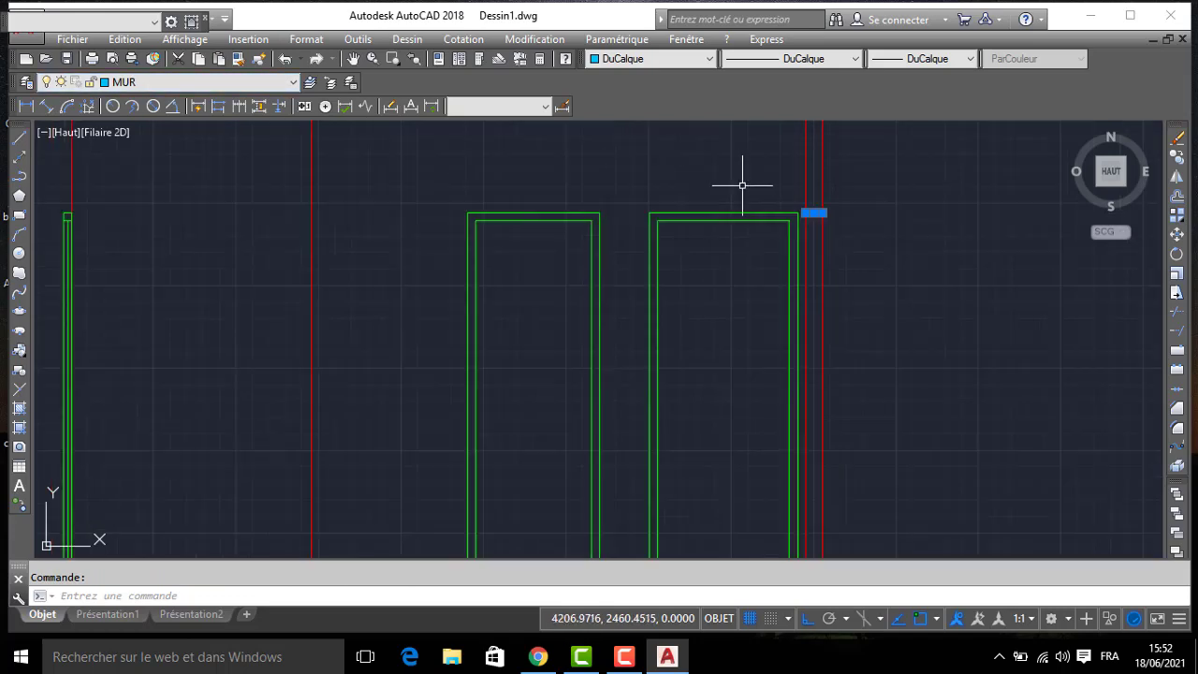
click(890, 233)
click(365, 258)
click(655, 178)
click(459, 262)
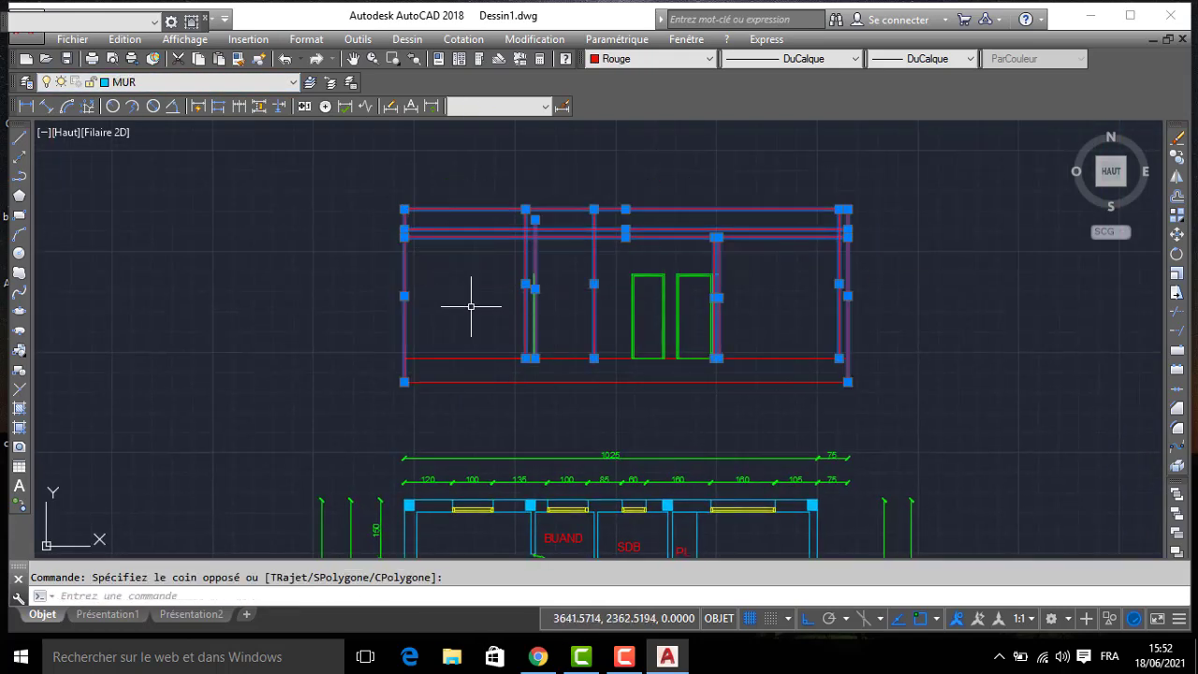
click(282, 458)
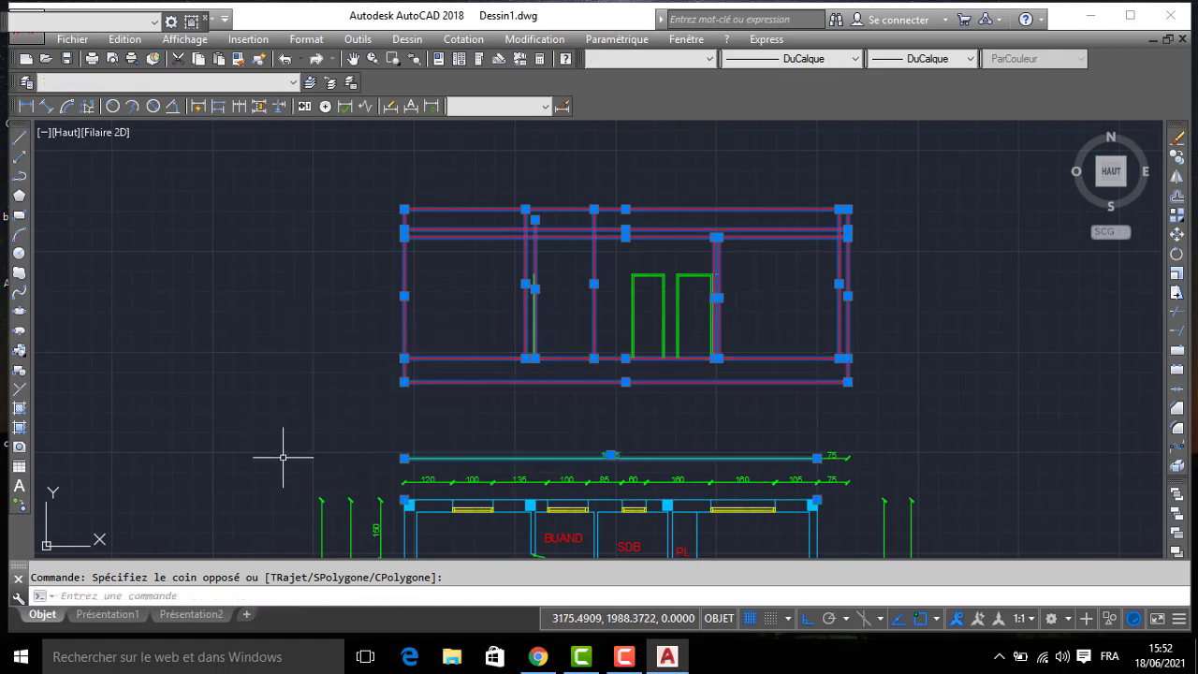
shift+click(478, 449)
shift+click(445, 463)
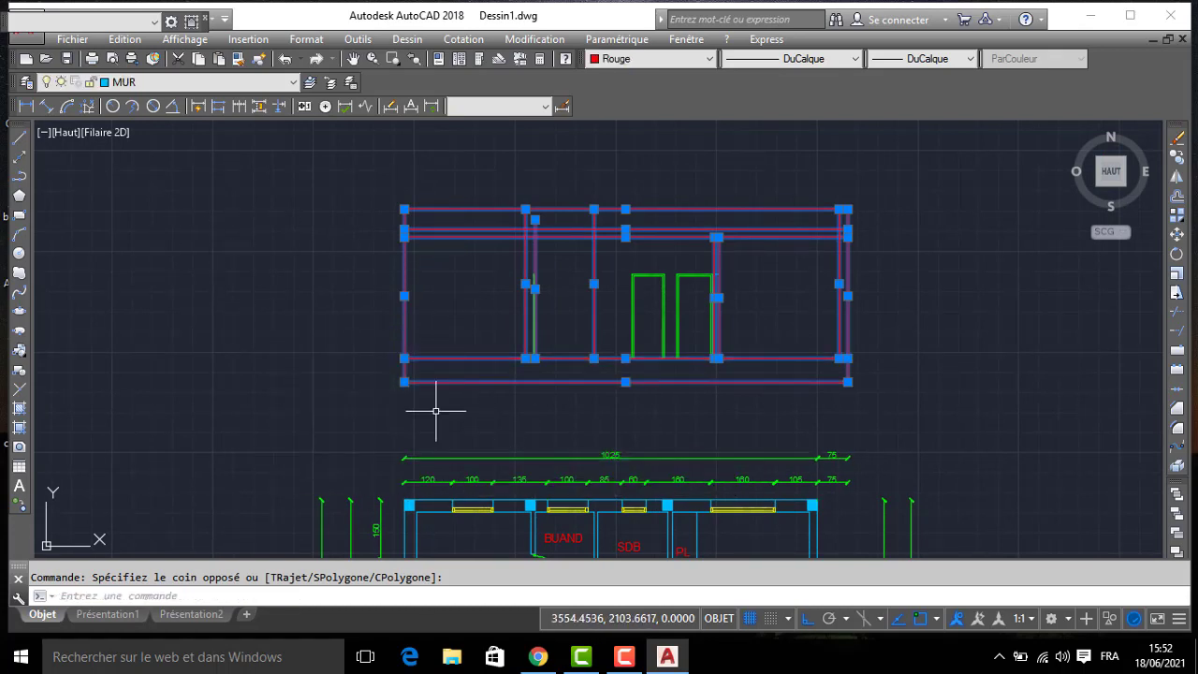
click(626, 58)
click(640, 76)
key(Escape)
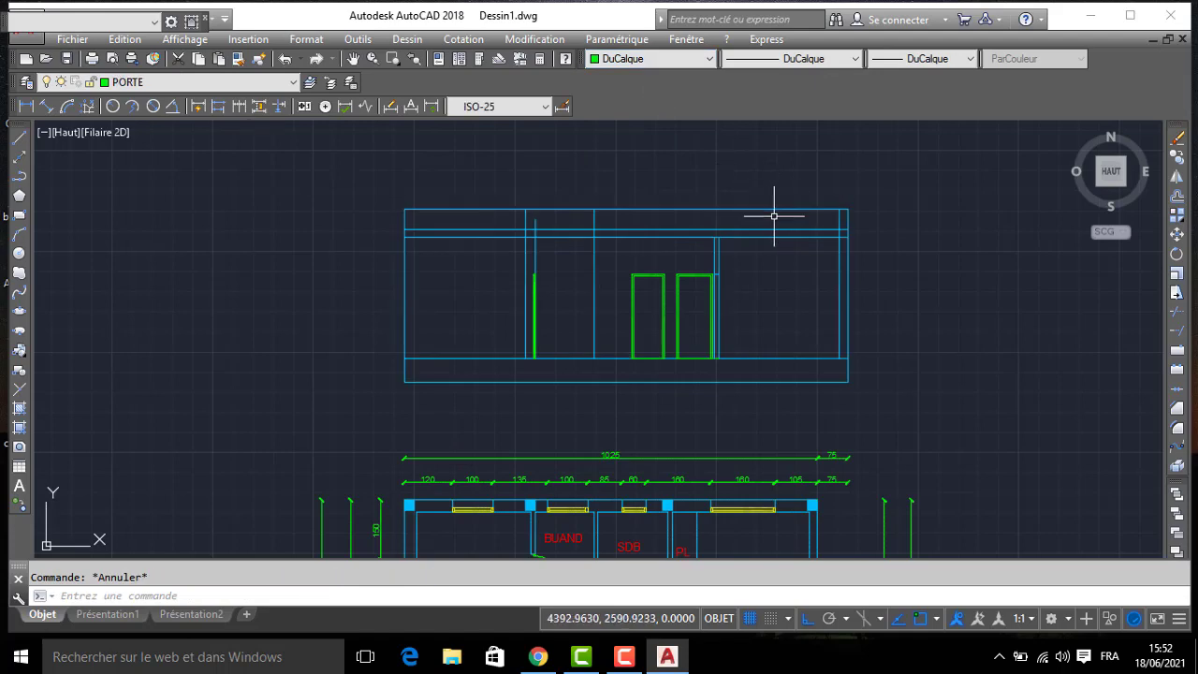
- Make MUR the current layer and draw a horizontal line across the kitchen wall at the narrow door's top edge
scroll(736, 334, up, 3)
scroll(500, 303, up, 3)
mouse_move(241, 286)
middle_down()
mouse_move(562, 206)
mouse_move(527, 168)
mouse_move(552, 270)
middle_up()
click(195, 82)
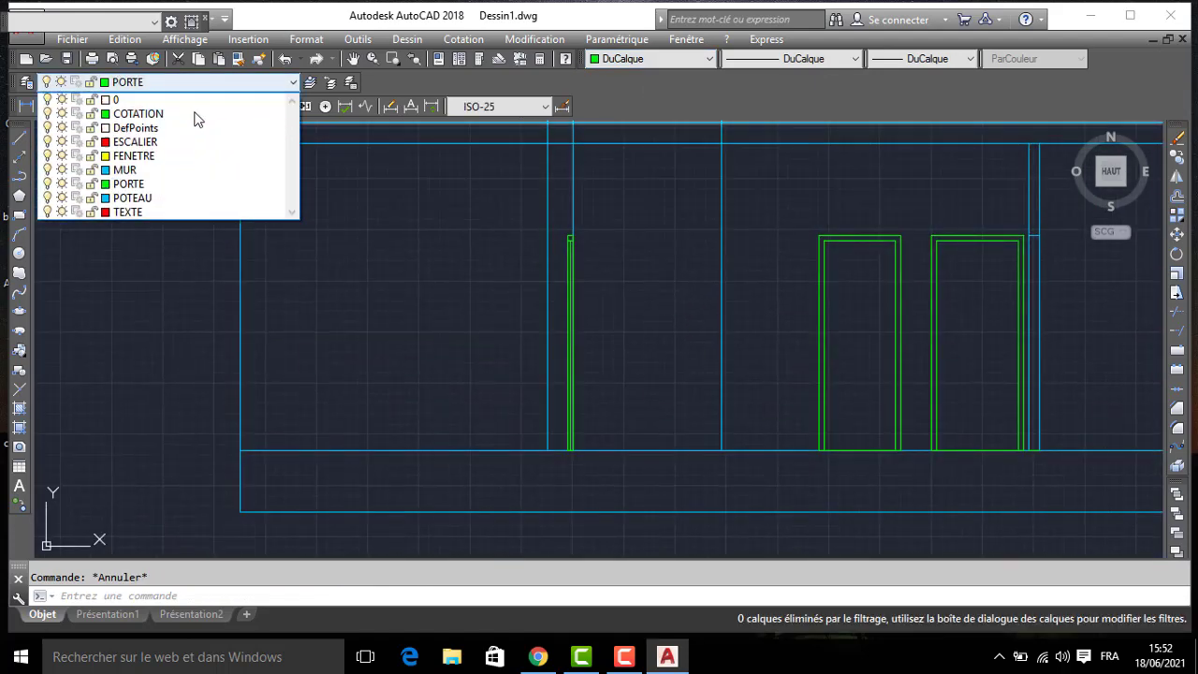
click(167, 170)
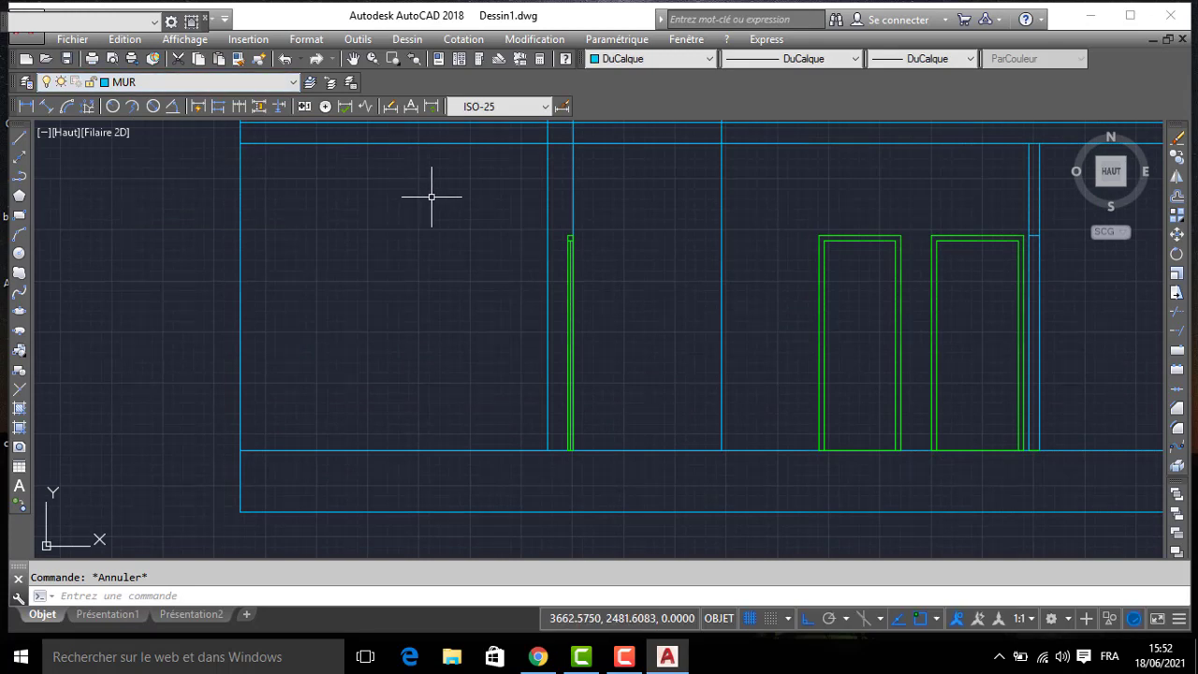
text(l)
key(Return)
scroll(552, 201, up, 4)
click(606, 293)
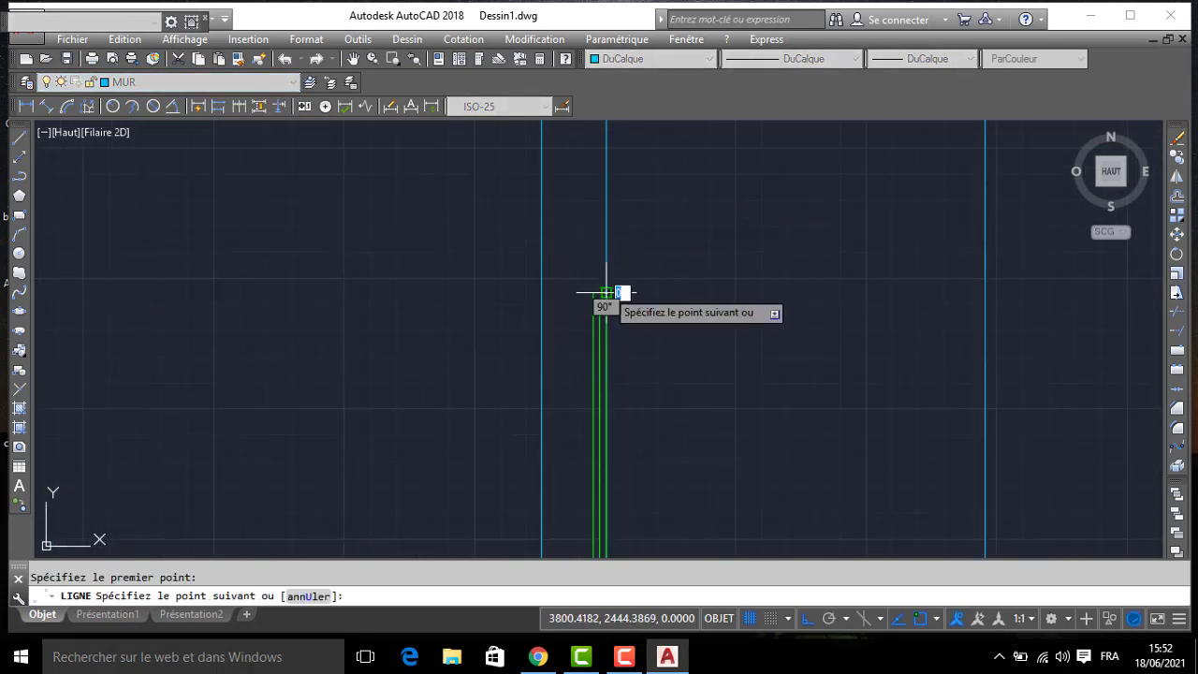
click(542, 293)
key(Return)
- Offset the horizontal line across the kitchen wall above the narrow door upward by 5
text(DC)
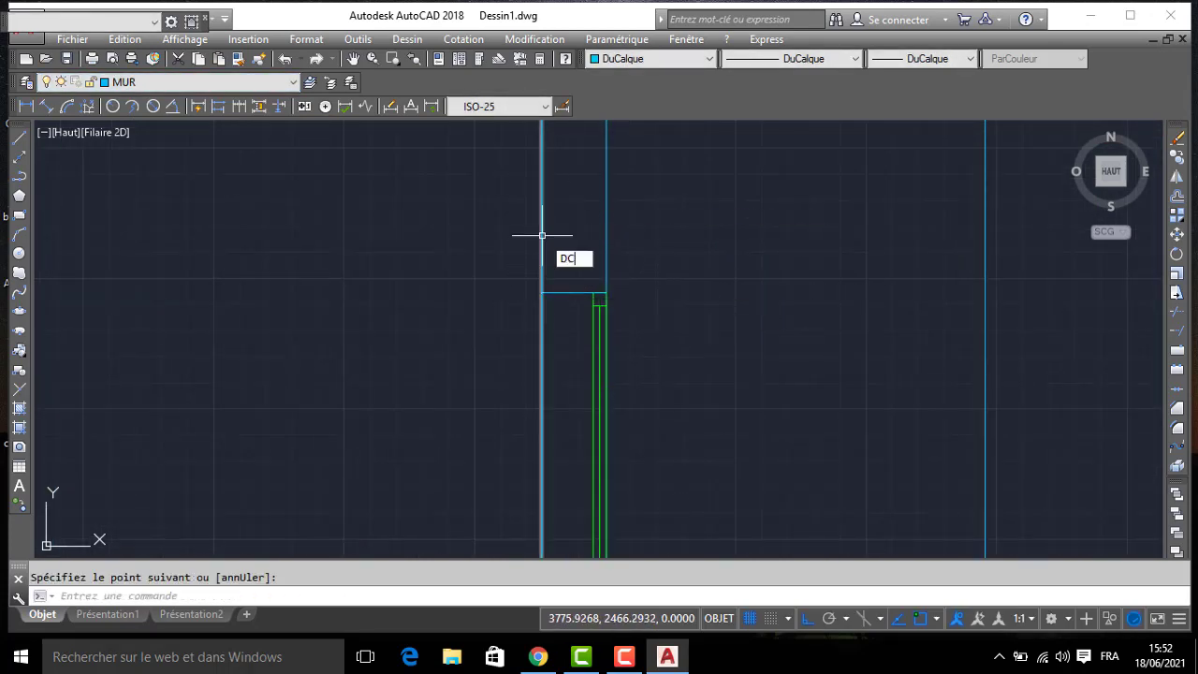
key(Return)
text(5)
key(Return)
click(552, 293)
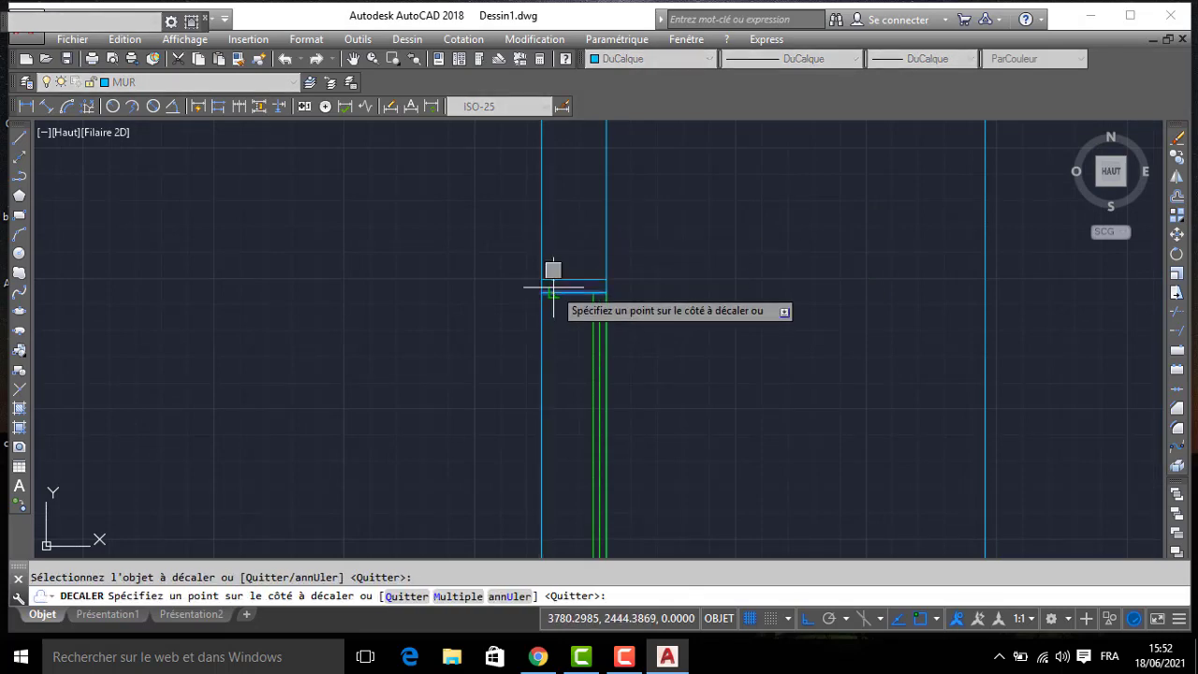
click(559, 247)
key(Return)
- Offset the top edge of the opening in the thin wall beside the two doors upward by 5
scroll(898, 266, down, 2)
middle_drag(898, 266, 256, 274)
key(Return)
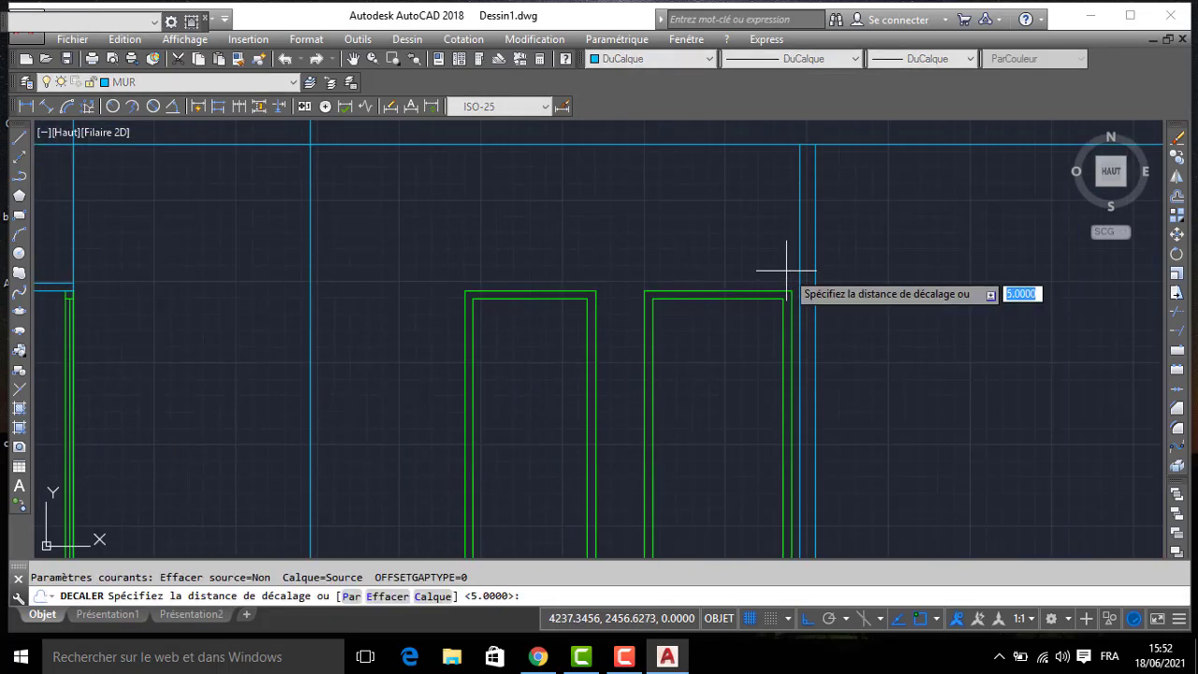
key(Return)
click(805, 290)
click(834, 267)
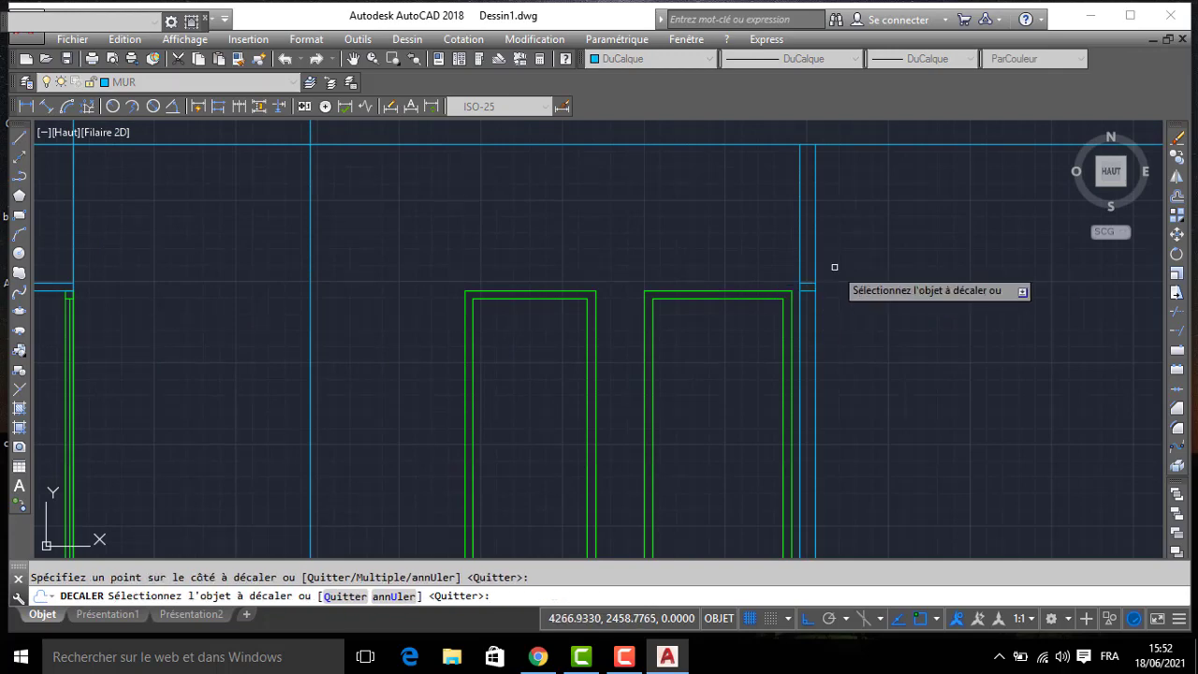
key(Return)
- Copy the kitchen wall's narrow door from its outer foot on the floor line to the matching foot of the thin wall beside the doors
scroll(400, 329, down, 2)
middle_drag(332, 343, 515, 256)
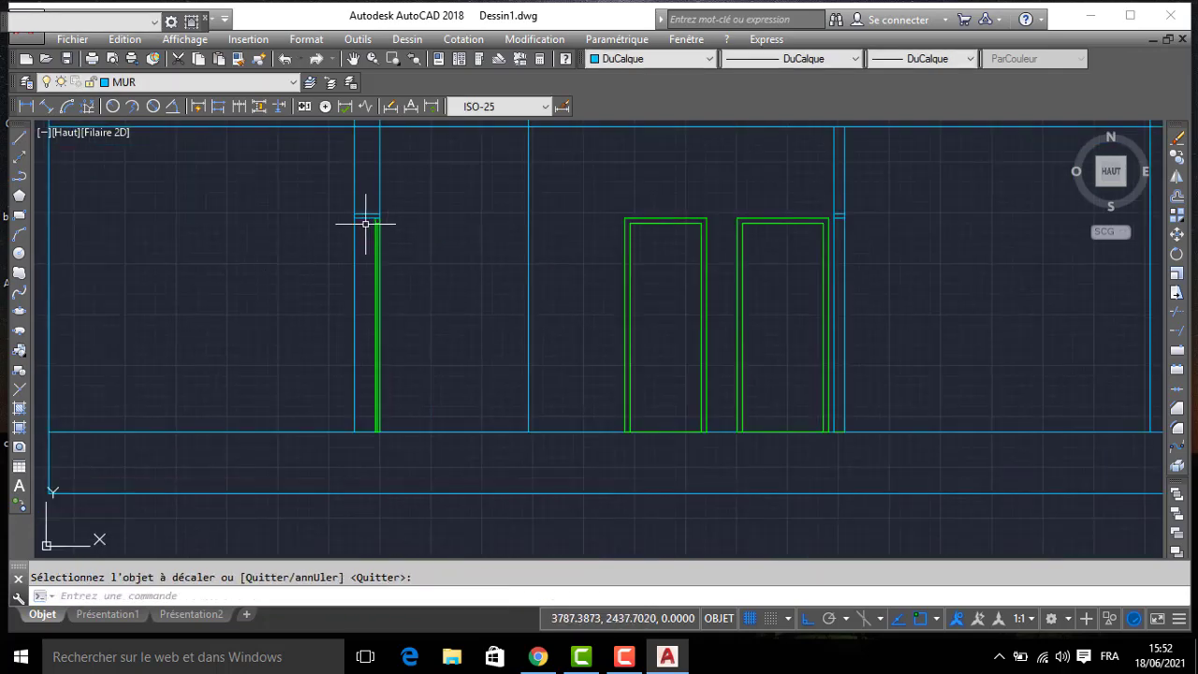
click(368, 191)
click(416, 432)
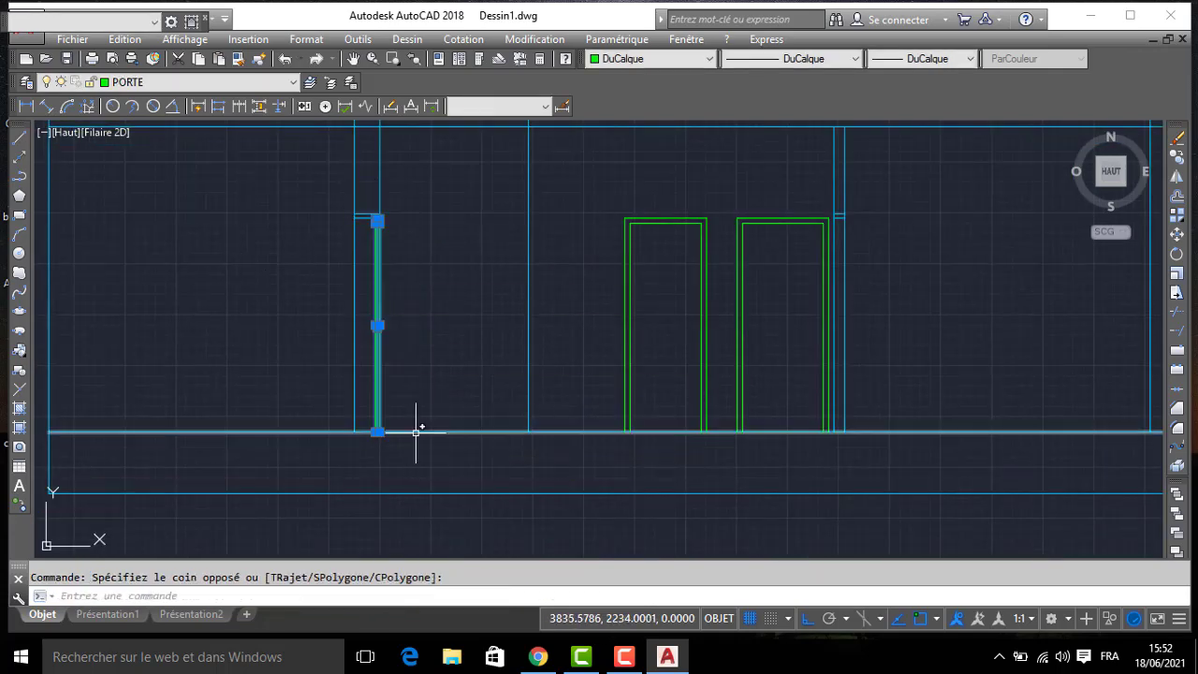
text(CO)
key(Return)
scroll(389, 432, up, 2)
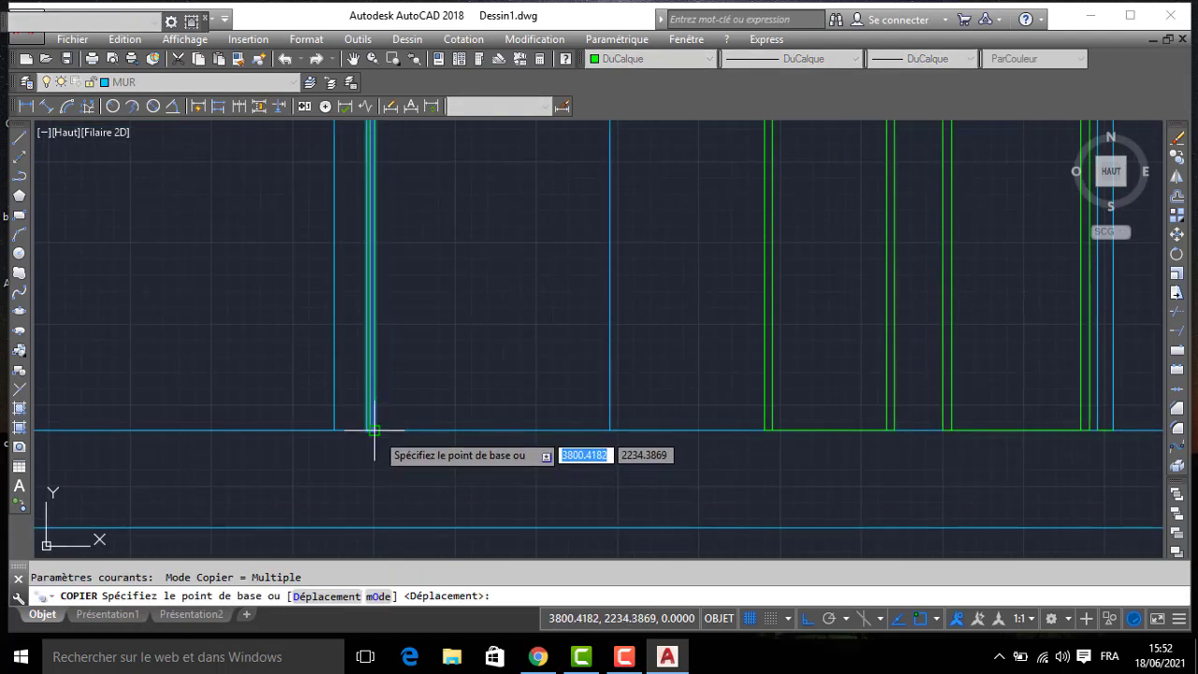
click(374, 430)
middle_drag(795, 421, 450, 405)
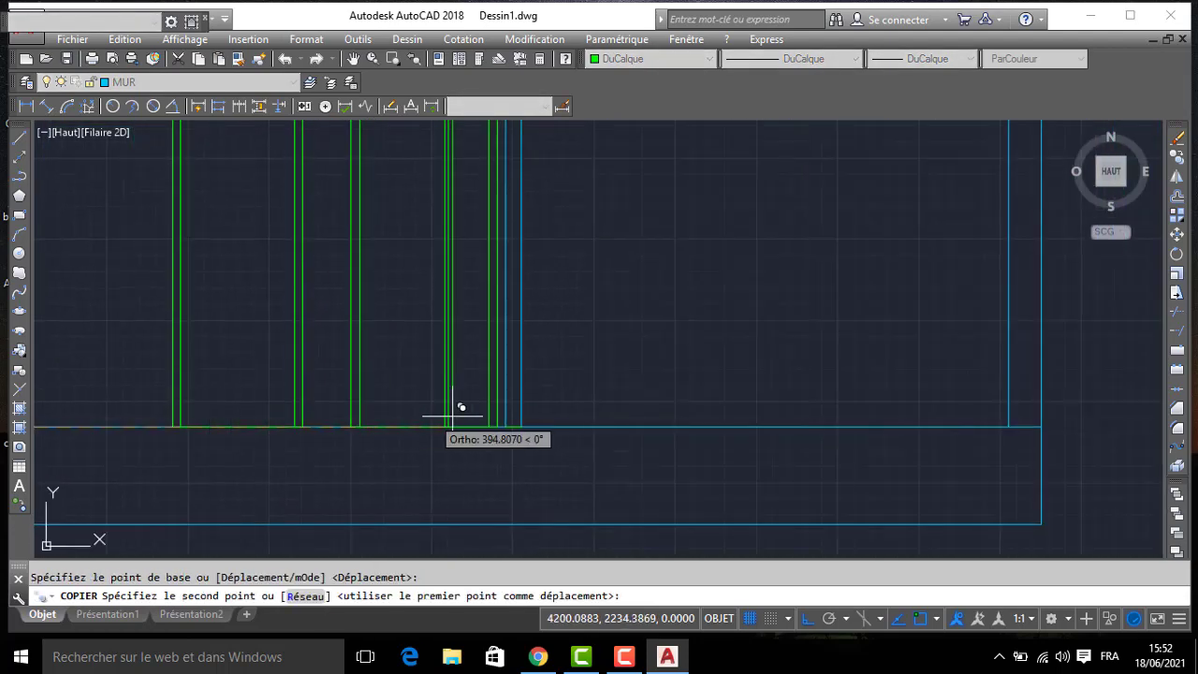
click(529, 426)
scroll(618, 356, down, 3)
key(Return)
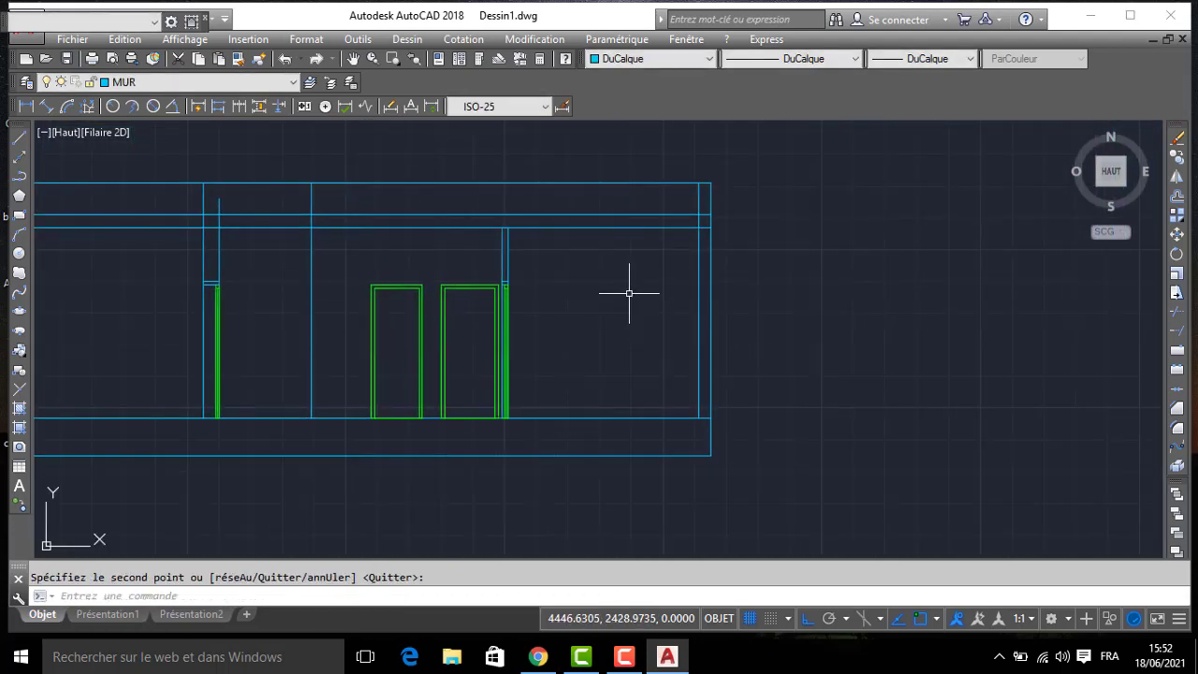
- Trim the vertical wall lines where they cross the slab between its two horizontal lines
middle_drag(627, 288, 719, 235)
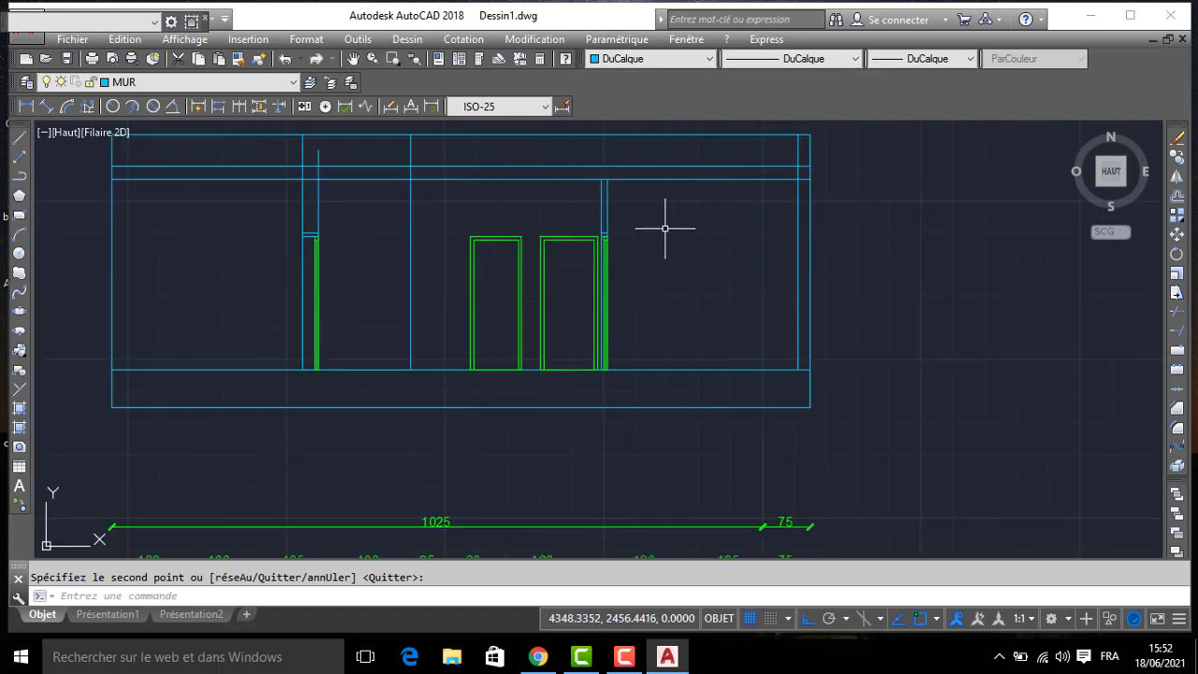
text(AJ)
key(Return)
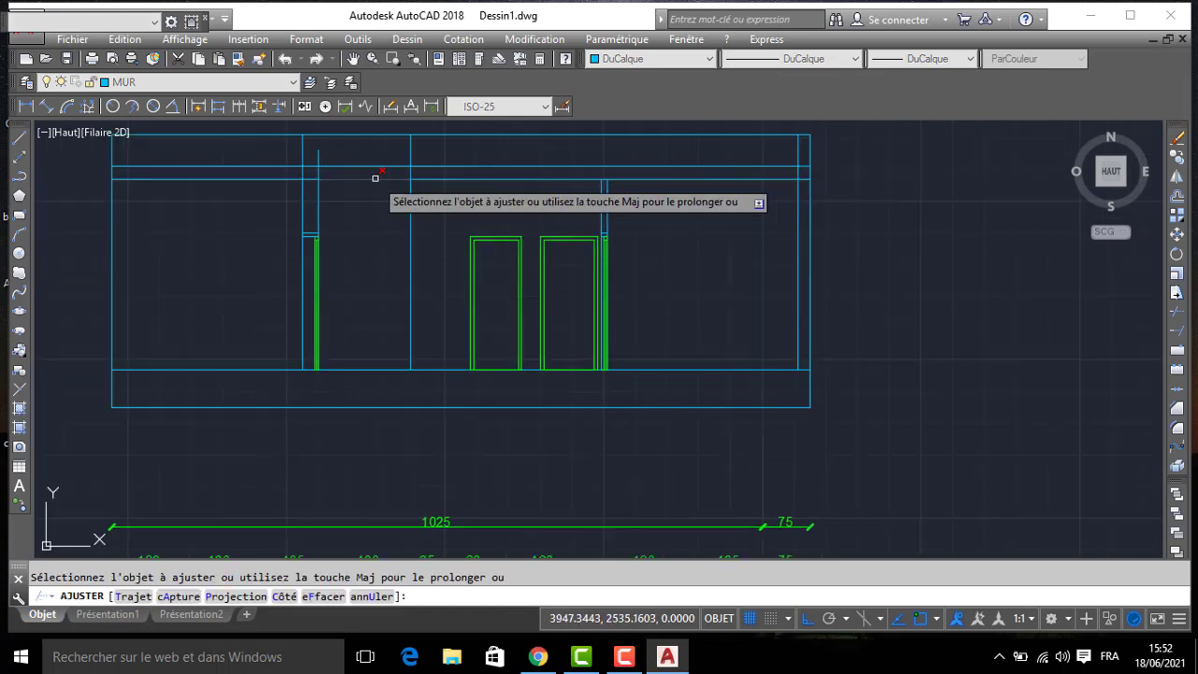
click(290, 174)
click(423, 171)
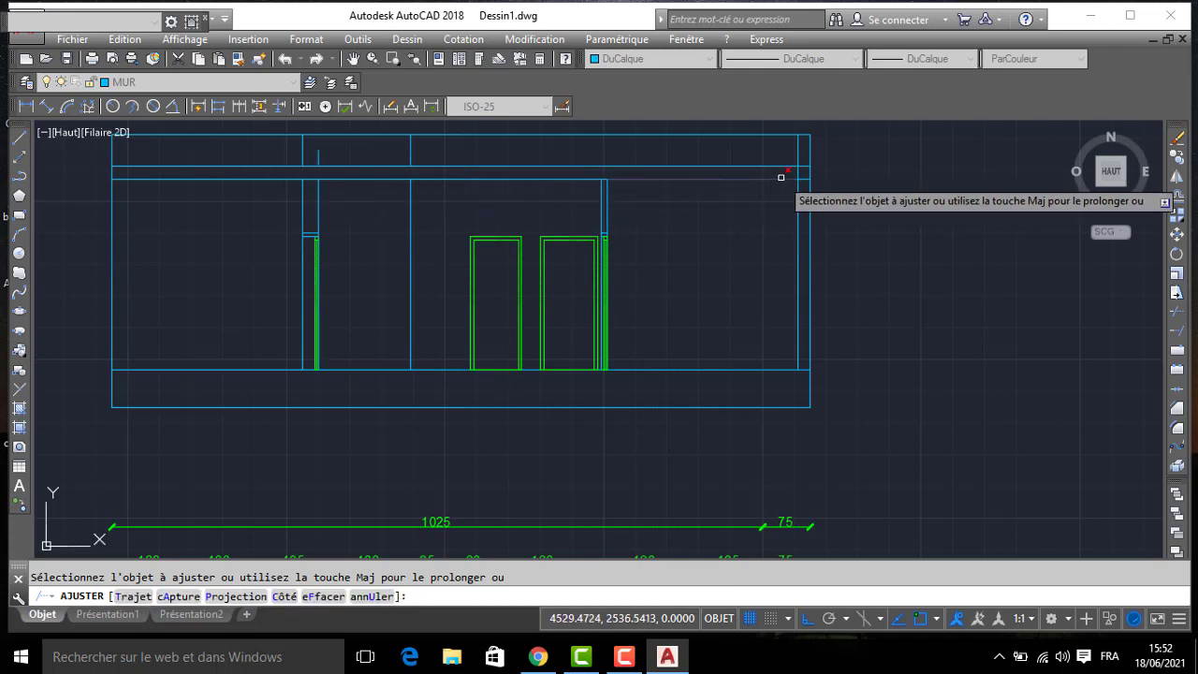
key(Escape)
- Erase the leftover piece of the partition line between the slab and the roof line
middle_drag(468, 169, 636, 265)
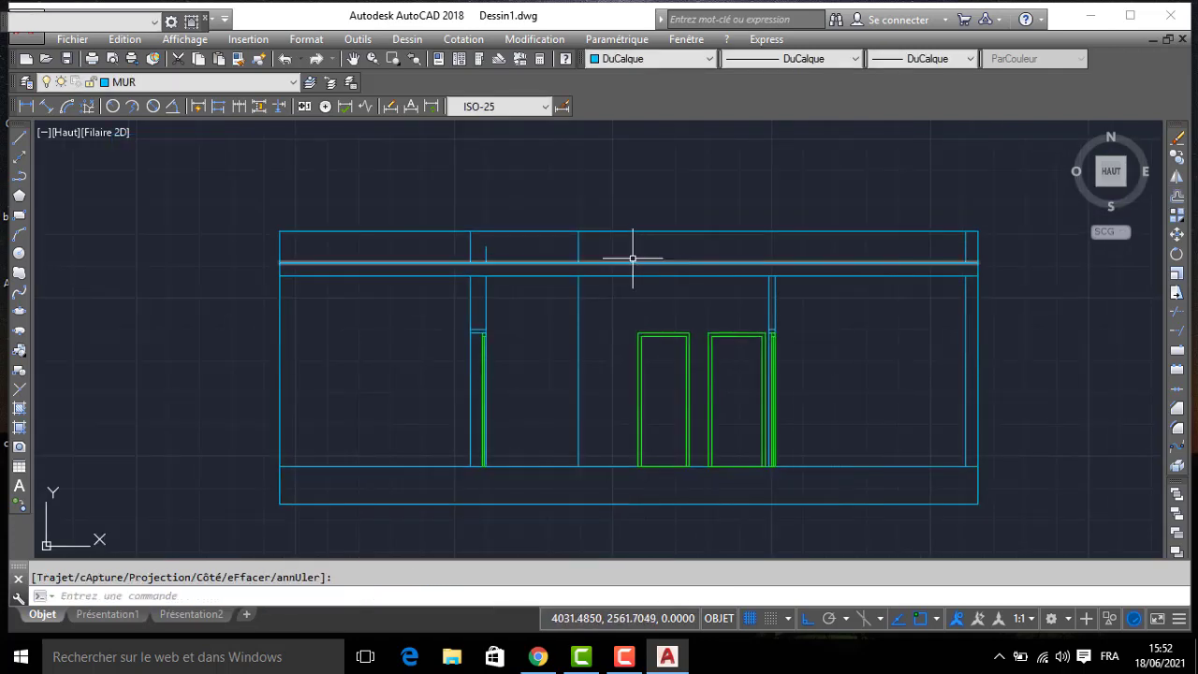
click(600, 248)
click(549, 242)
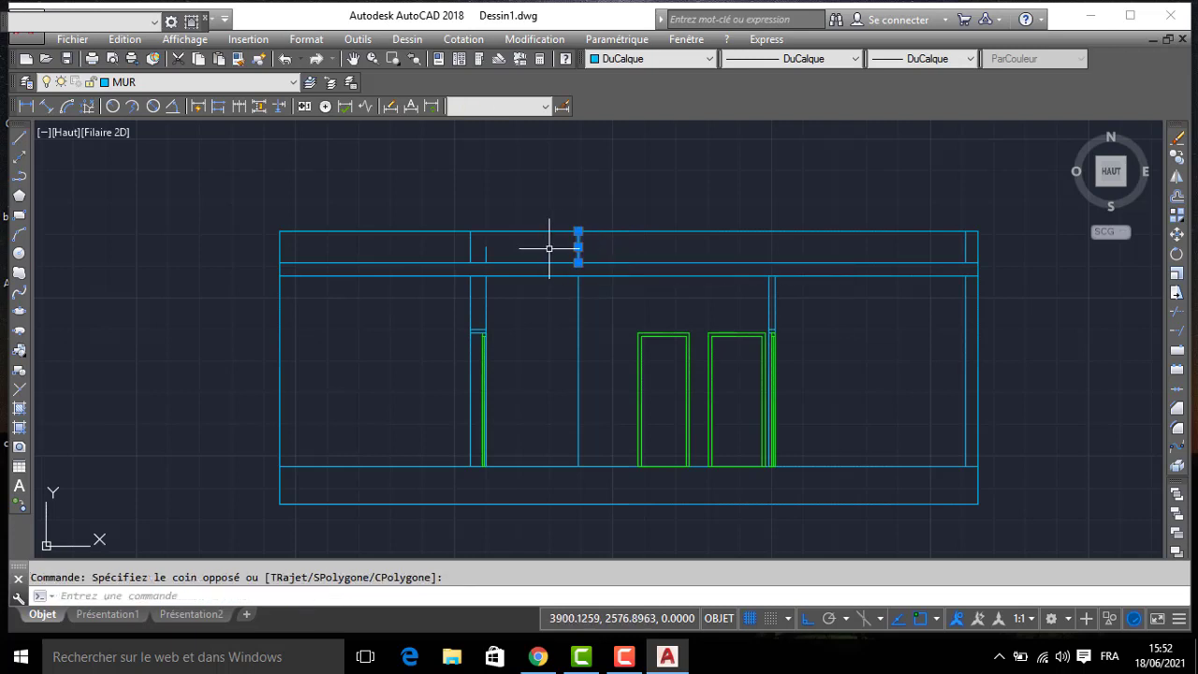
key(Delete)
- Extend the kitchen wall's short right-hand line to the roof line and its left-hand line up through the slab
text(PR)
key(Return)
key(Return)
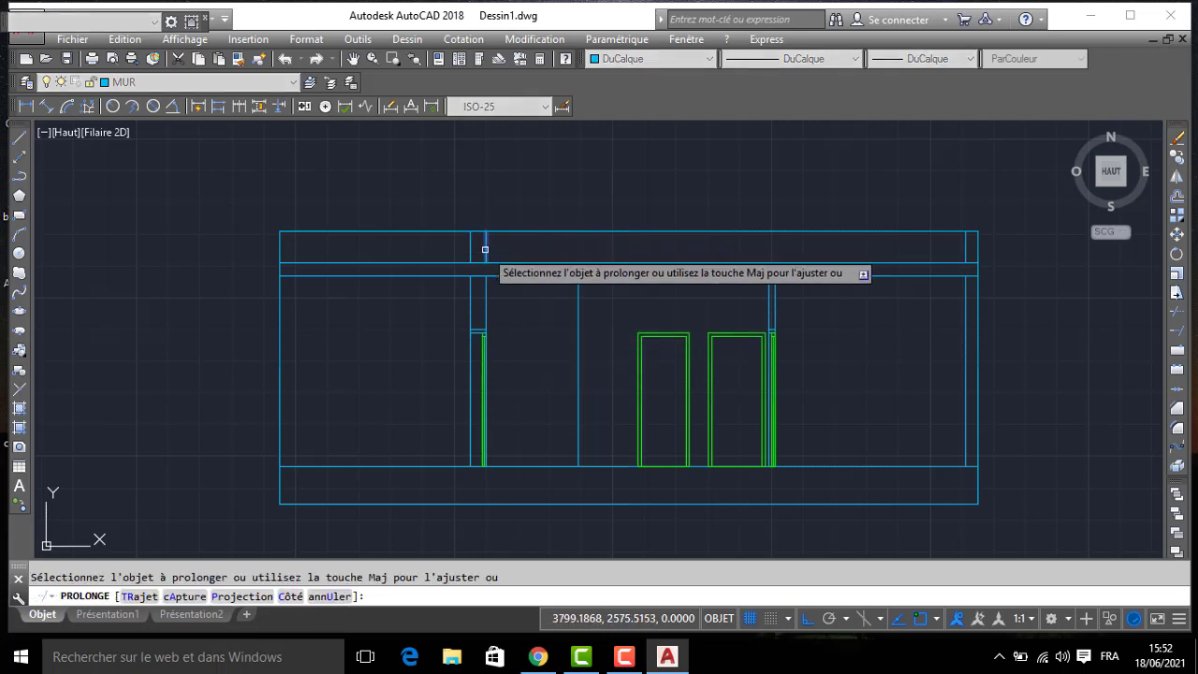
click(485, 249)
key(Return)
key(Return)
key(Return)
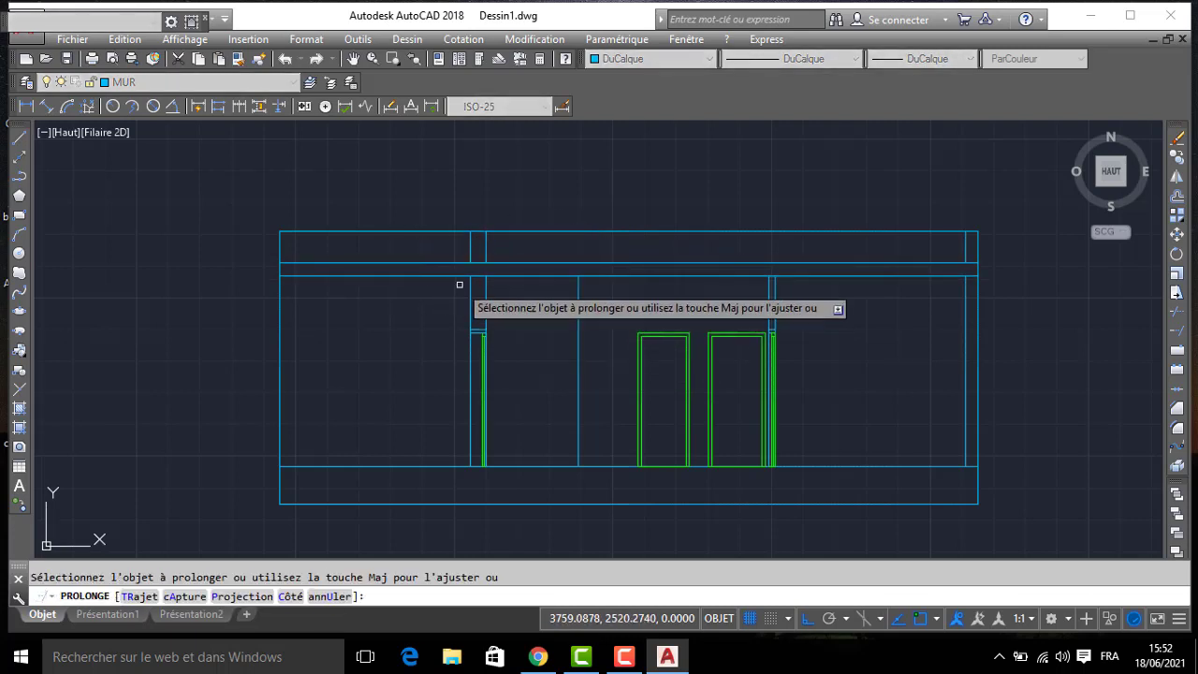
click(470, 286)
- Trim the slab's two horizontal lines on the outer side of the kitchen wall
key(Return)
text(AJ)
key(Return)
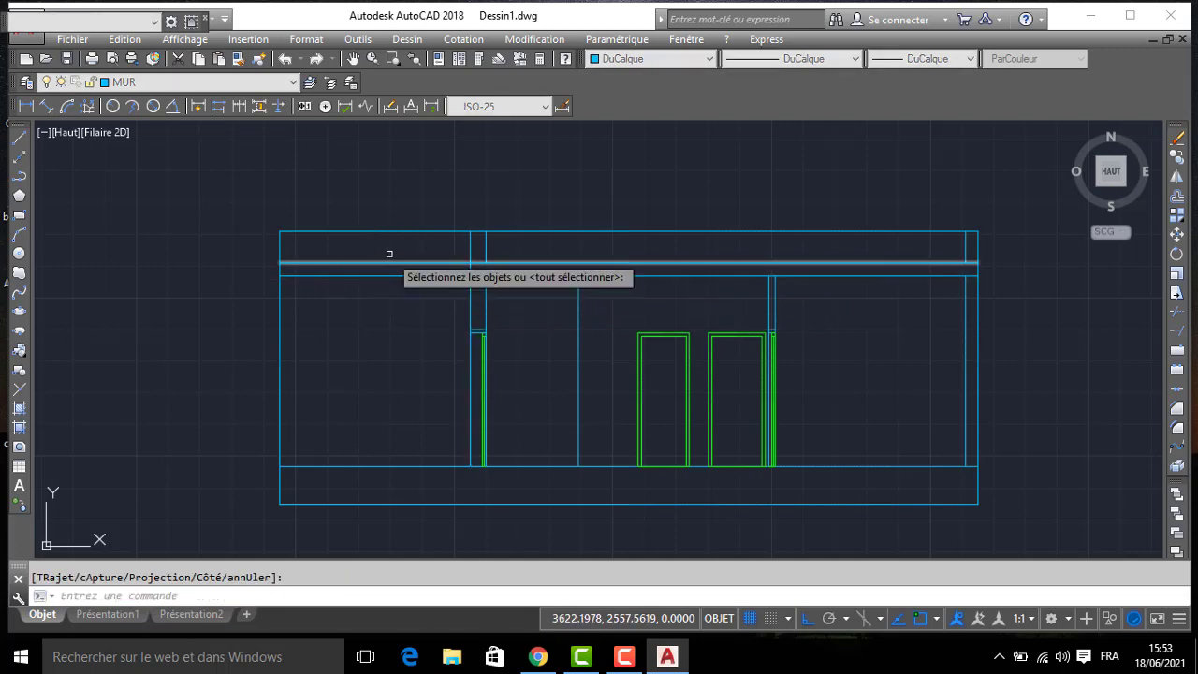
key(Return)
- Copy the red entrance steps from the FACADE DROITE elevation to the section, against the entrance wall with their base on the ground line
scroll(374, 281, down, 5)
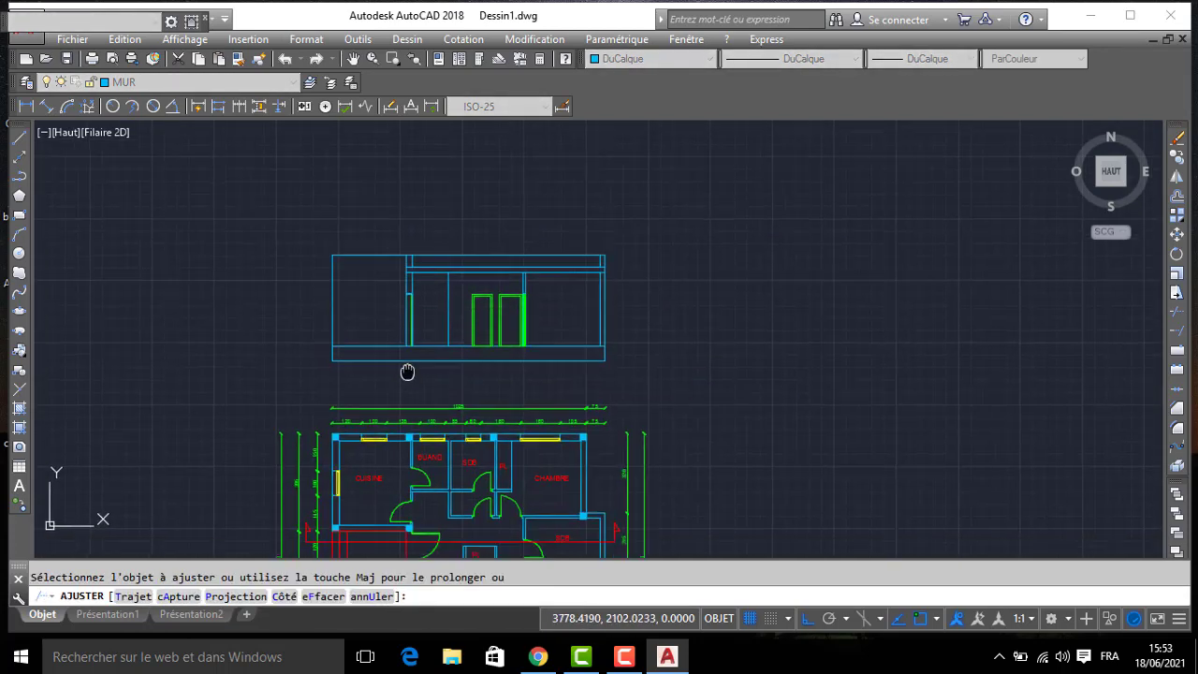
scroll(414, 331, up, 2)
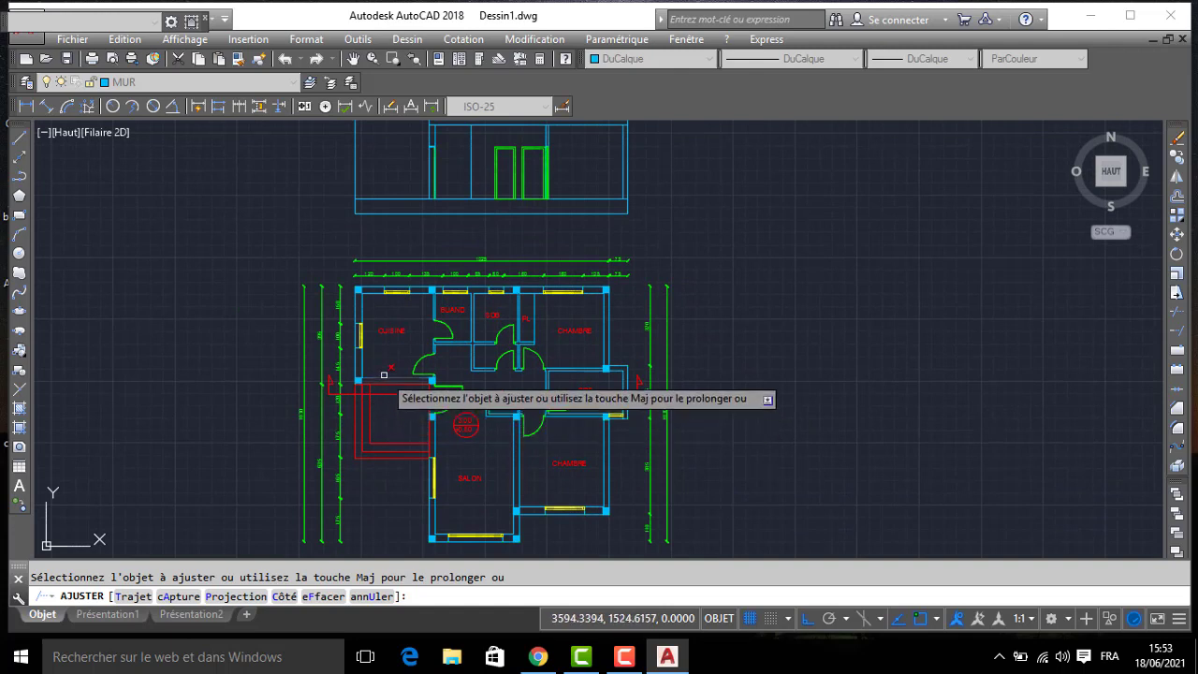
middle_drag(502, 235, 507, 284)
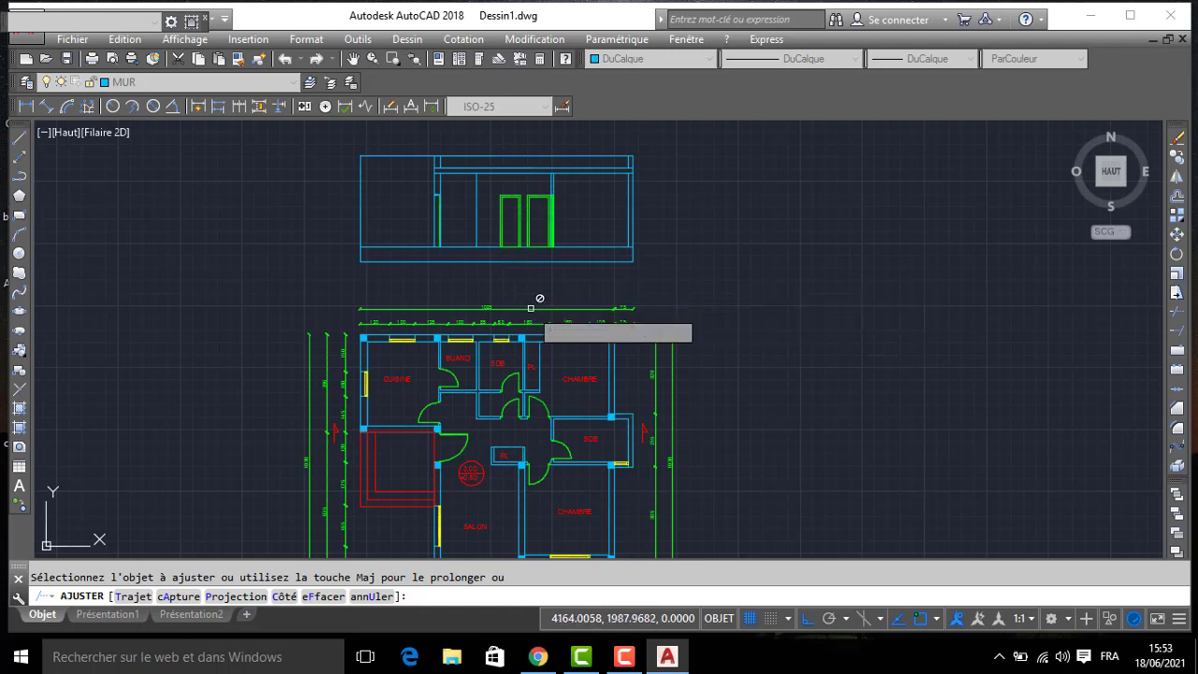
middle_drag(454, 433, 467, 280)
middle_drag(465, 414, 466, 150)
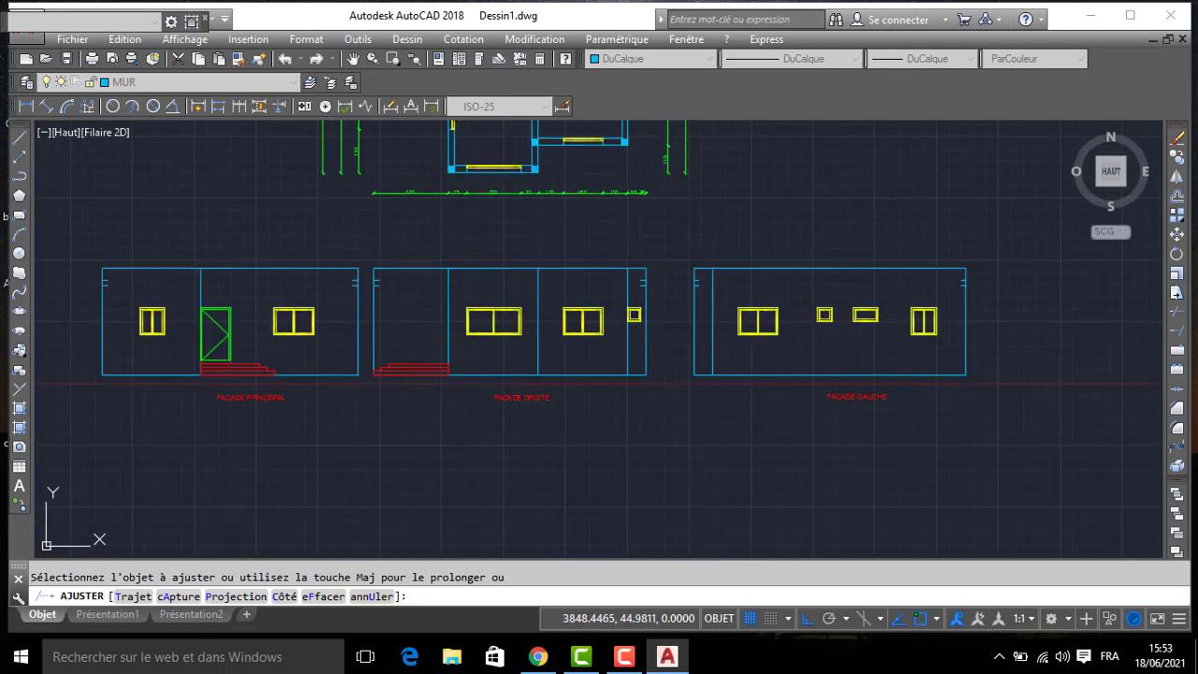
key(Return)
click(370, 350)
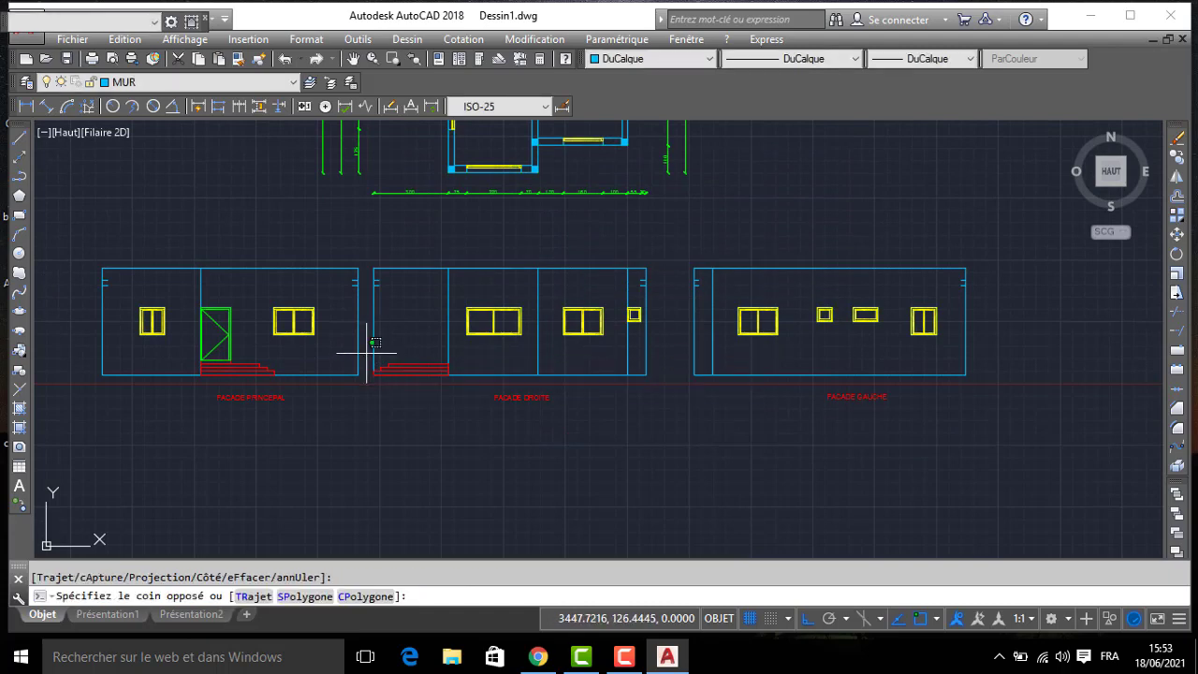
click(453, 392)
text(cp)
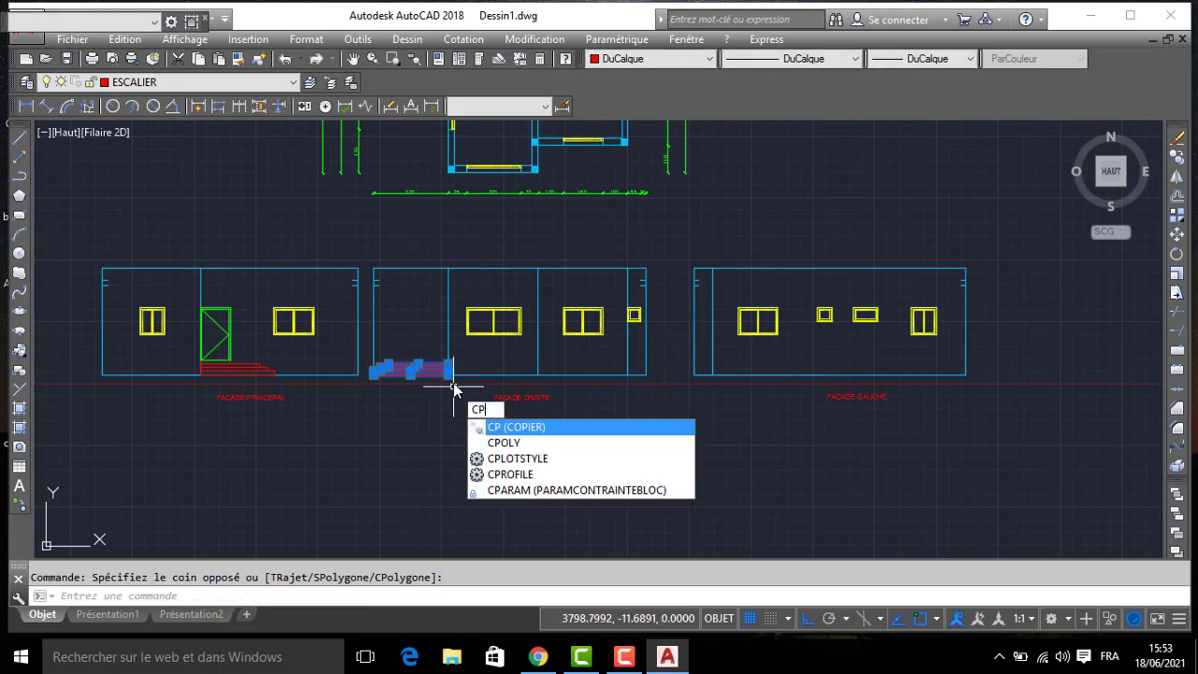
key(Return)
click(449, 374)
middle_drag(357, 171, 409, 425)
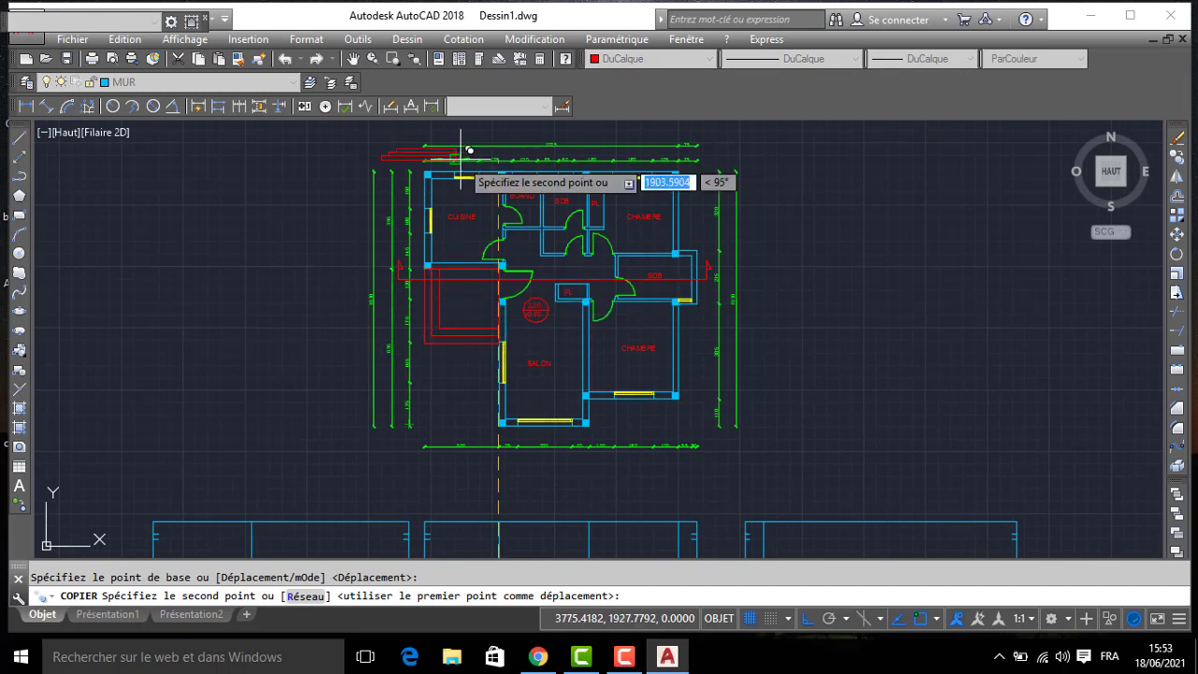
middle_drag(466, 149, 471, 424)
scroll(485, 394, up, 4)
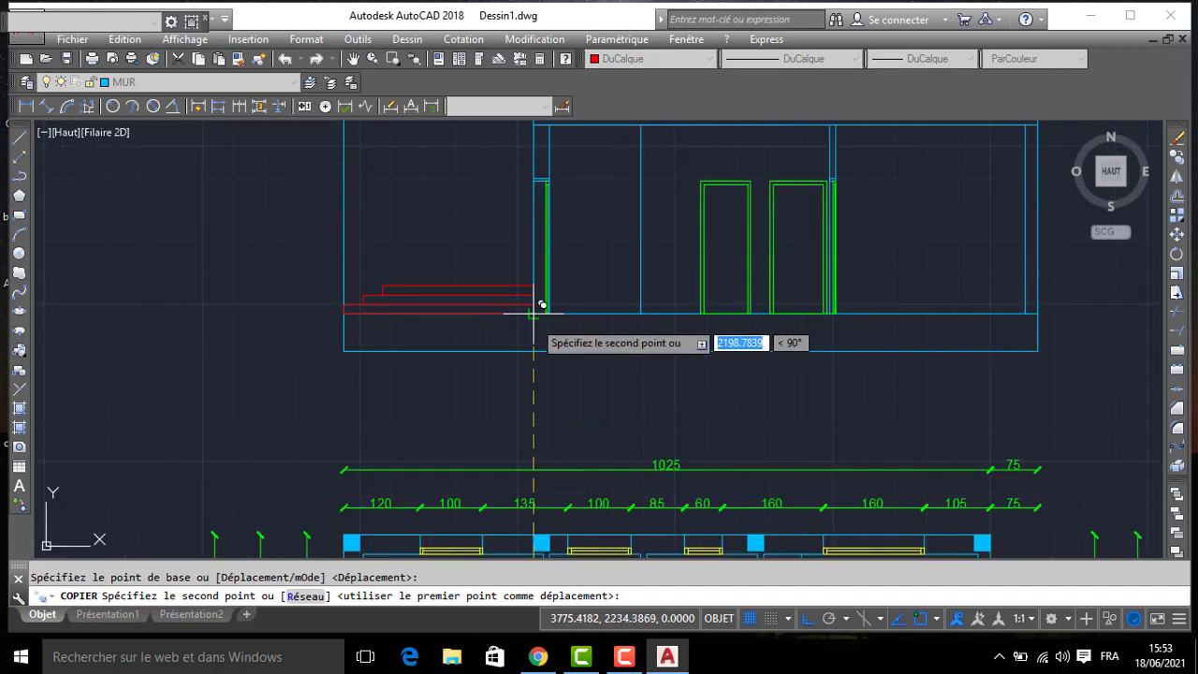
click(533, 351)
key(Return)
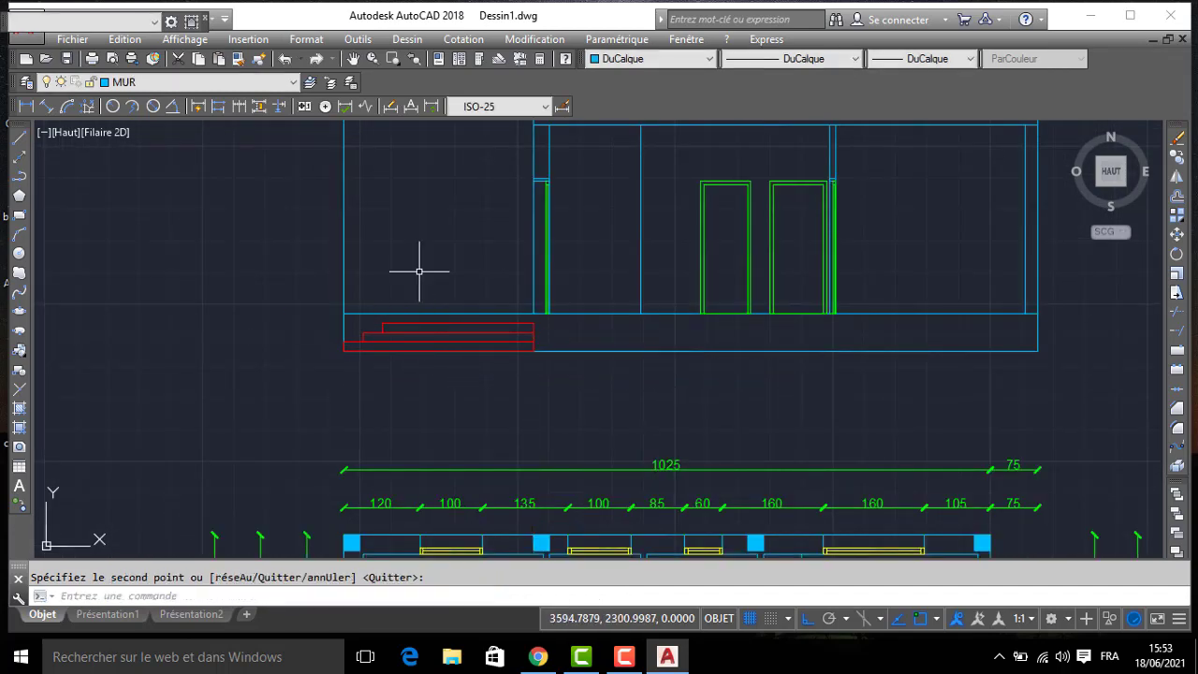
- Draw a short vertical line from the inner corner of the top entrance step up to the floor line
scroll(478, 290, up, 2)
key(l)
key(Return)
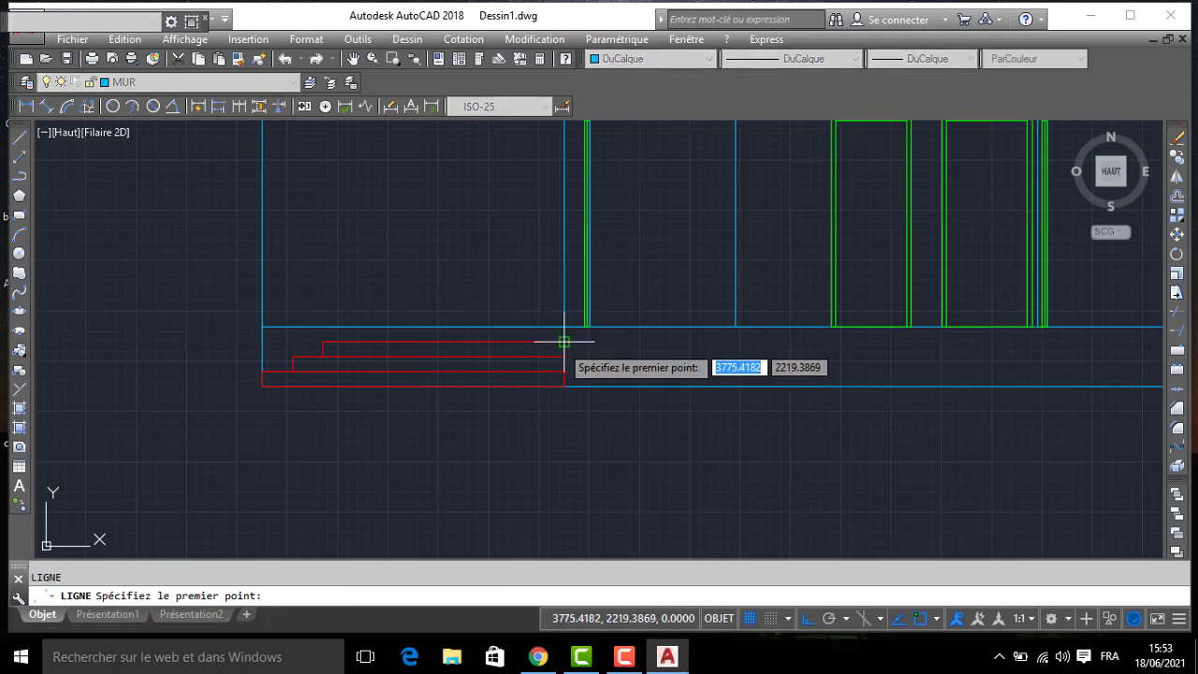
click(562, 335)
key(Return)
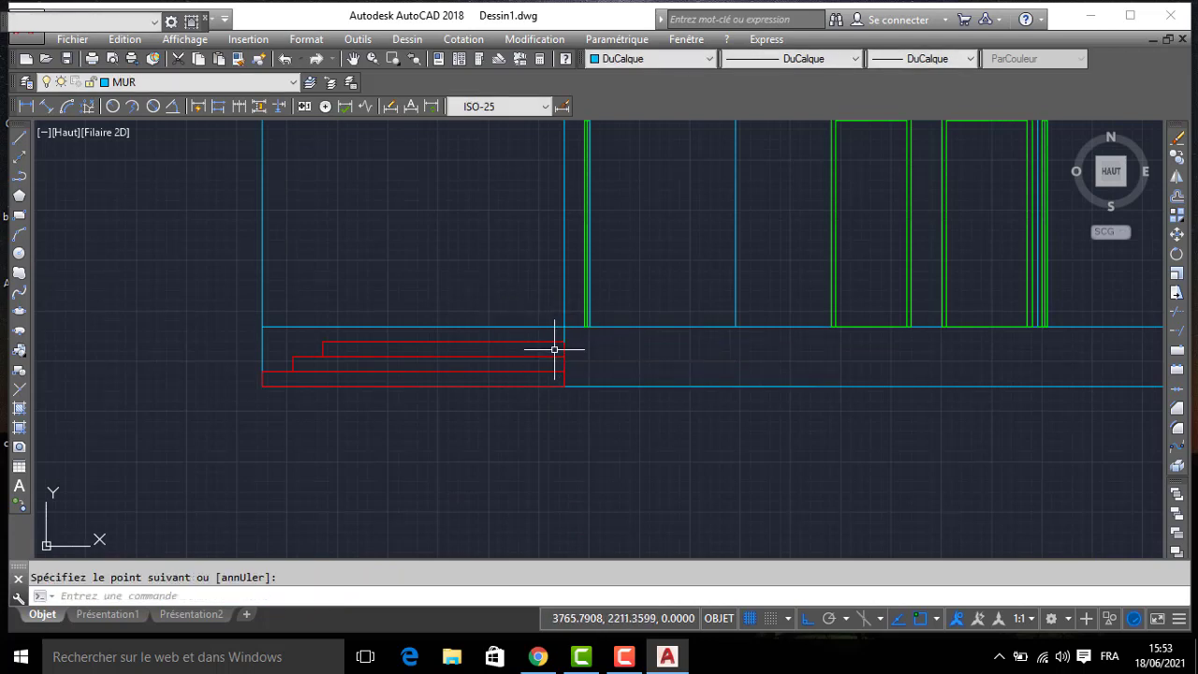
scroll(540, 342, up, 4)
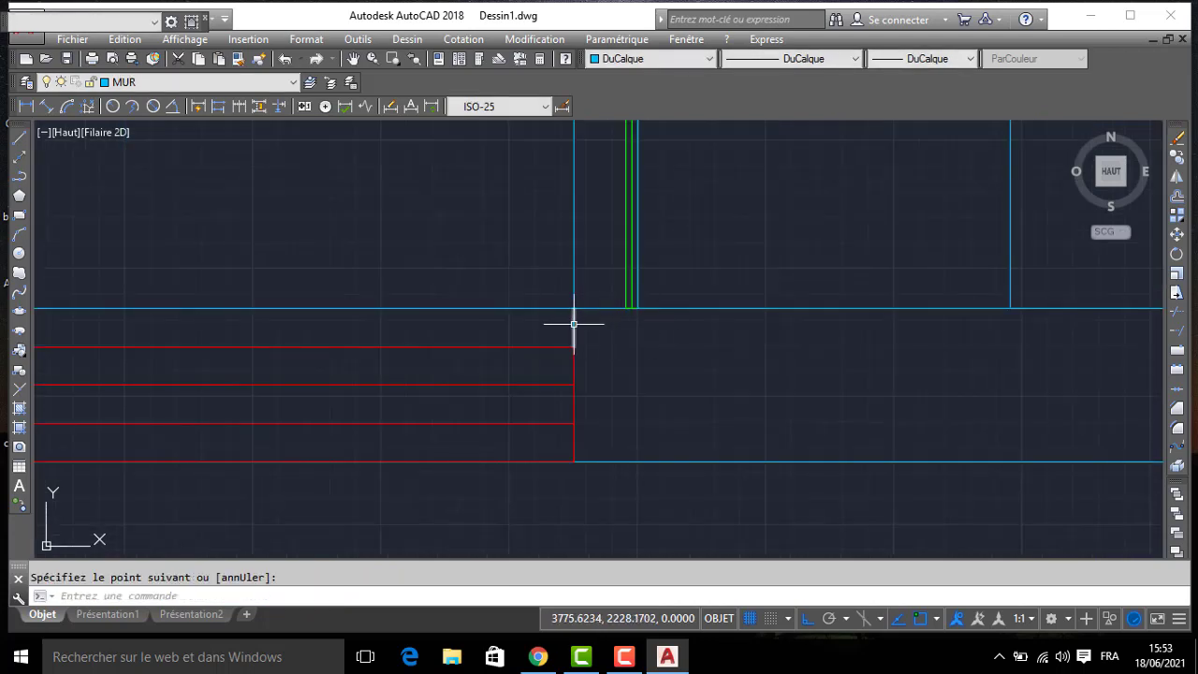
scroll(566, 322, down, 2)
middle_drag(509, 294, 634, 275)
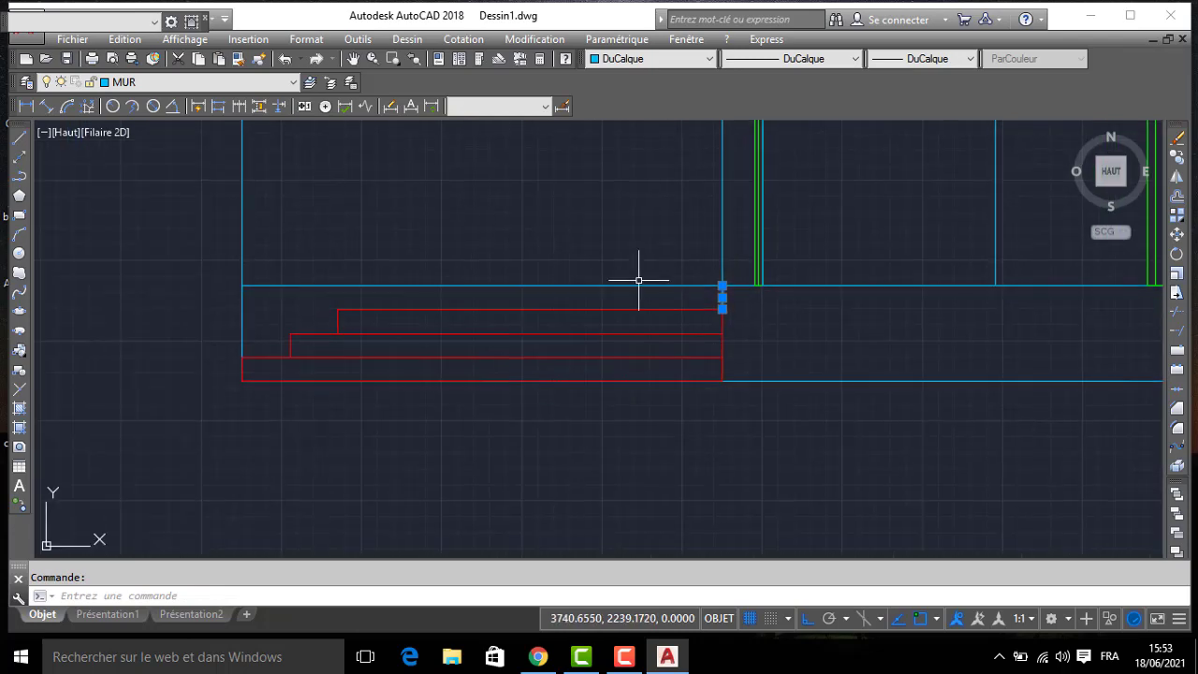
key(Escape)
- Trim the floor line above the entrance steps, on the outer side of the entrance wall
text(AJ)
key(Return)
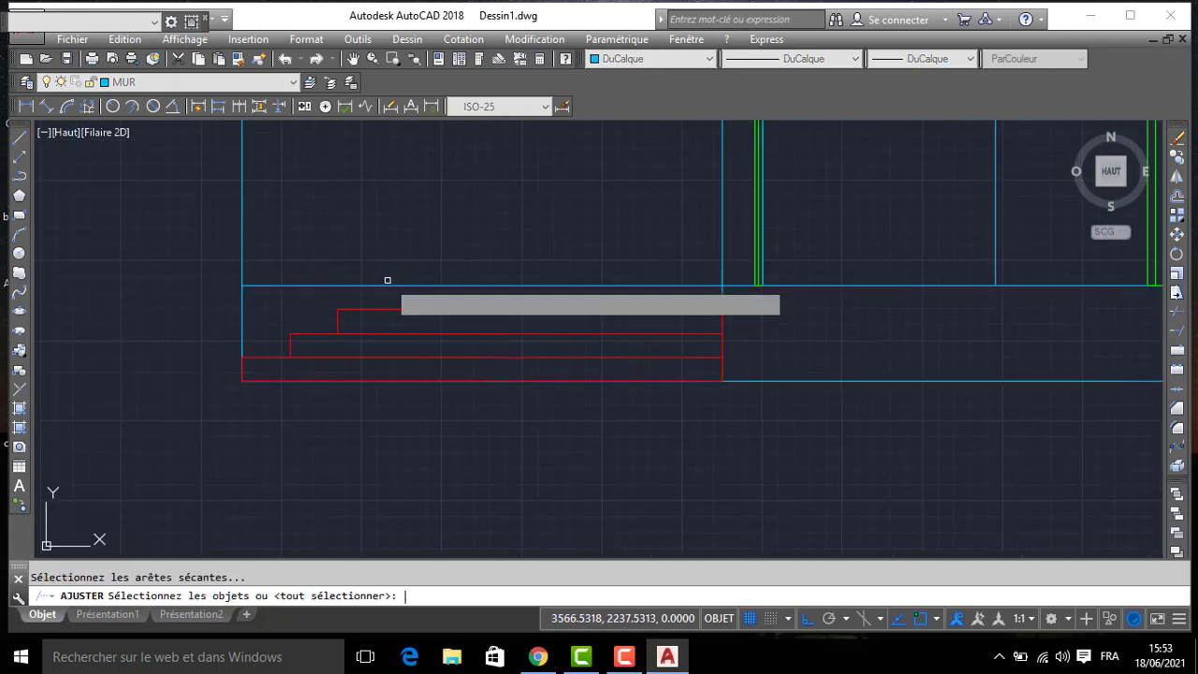
key(Return)
scroll(388, 270, down, 2)
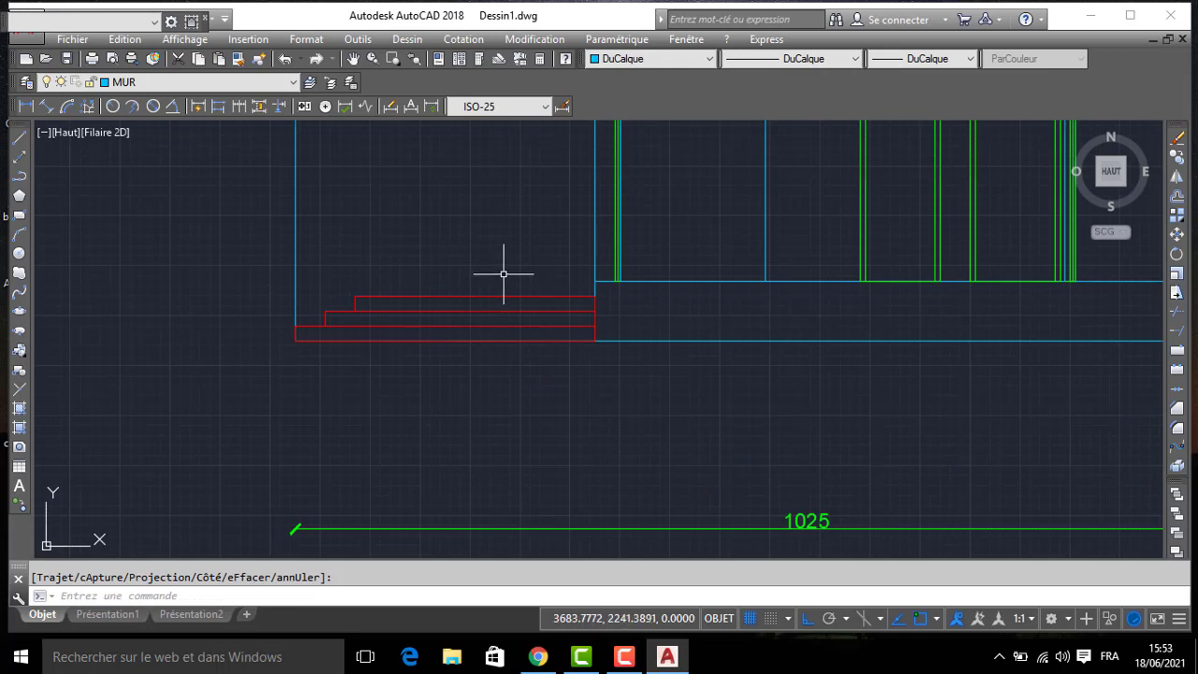
- Offset the section's floor line 15 downward to form the floor slab
scroll(41, 183, down, 2)
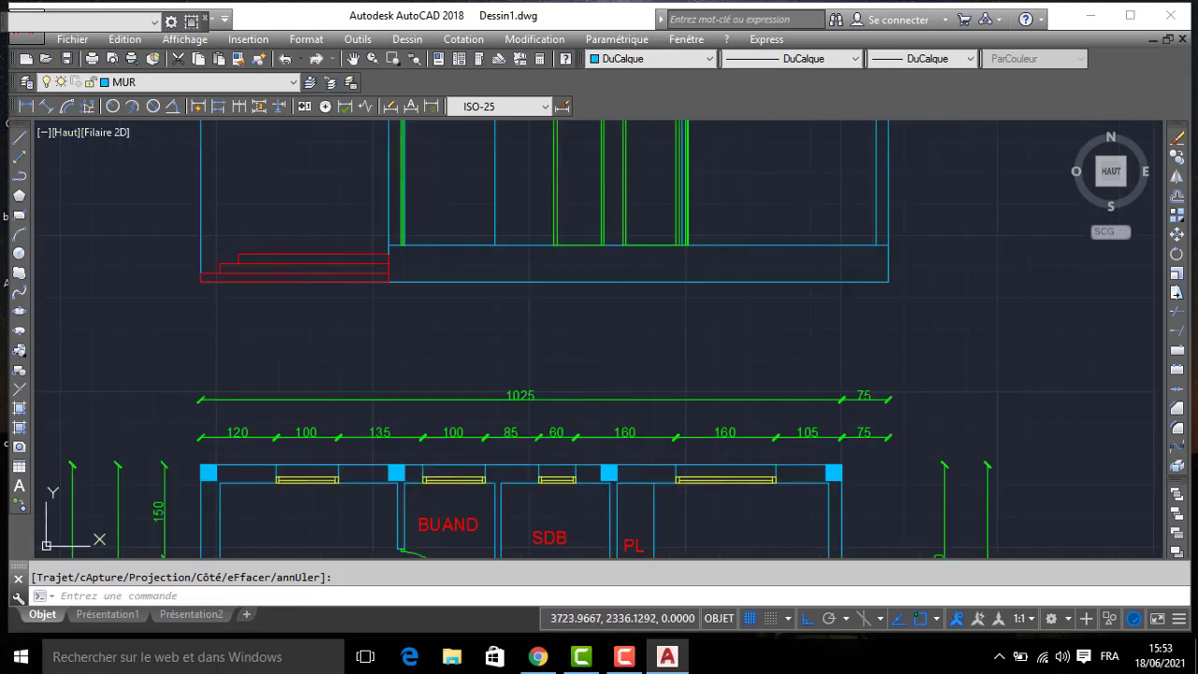
text(EC)
key(Return)
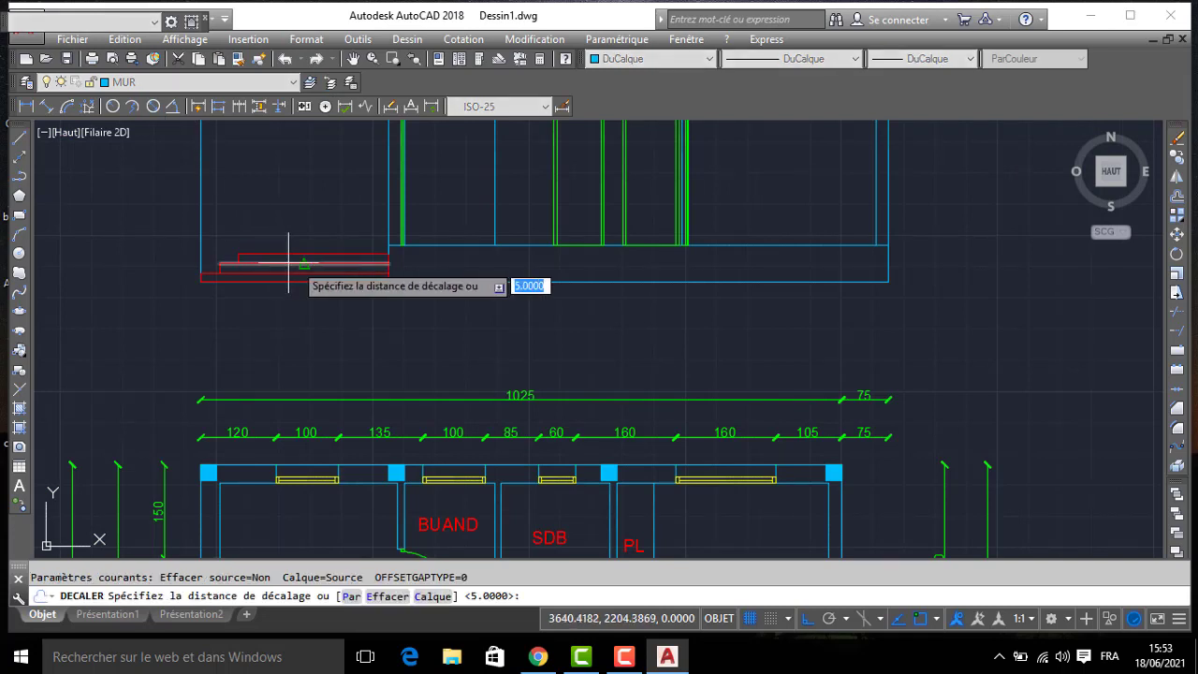
text(15)
key(Return)
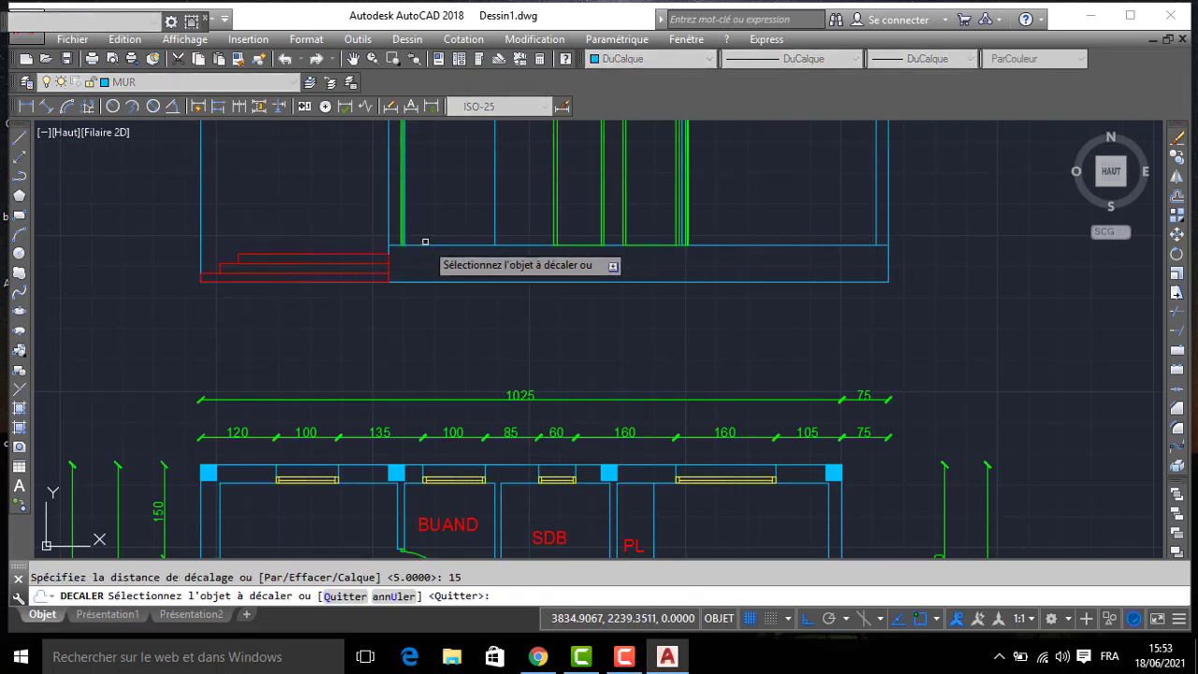
click(409, 245)
click(431, 259)
key(Return)
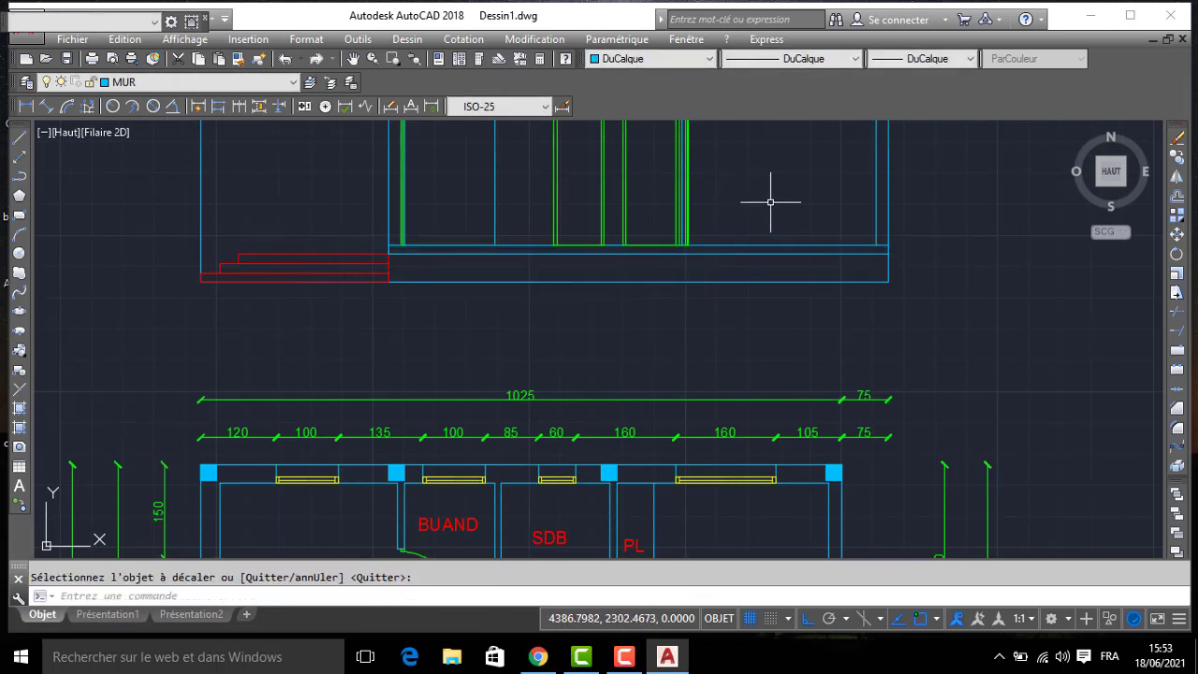
- Set up a new hatch with the predefined JIS_LC_20 pattern, bounded by picked internal points
scroll(807, 316, down, 2)
scroll(861, 388, up, 2)
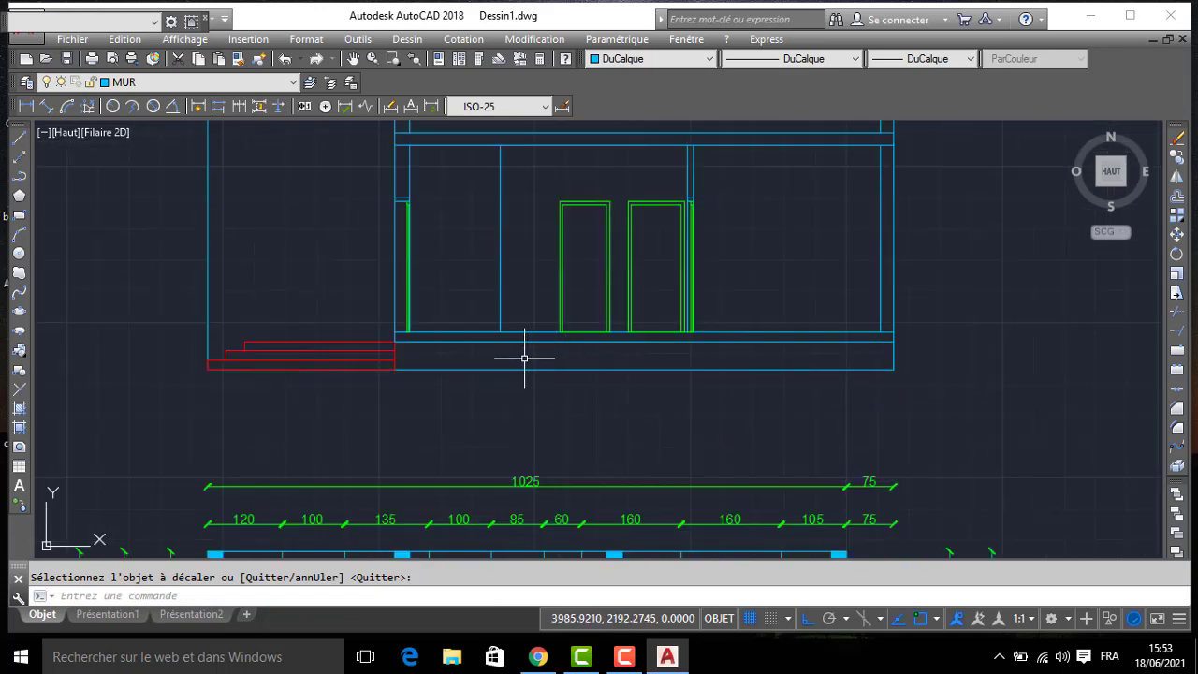
middle_drag(524, 357, 615, 384)
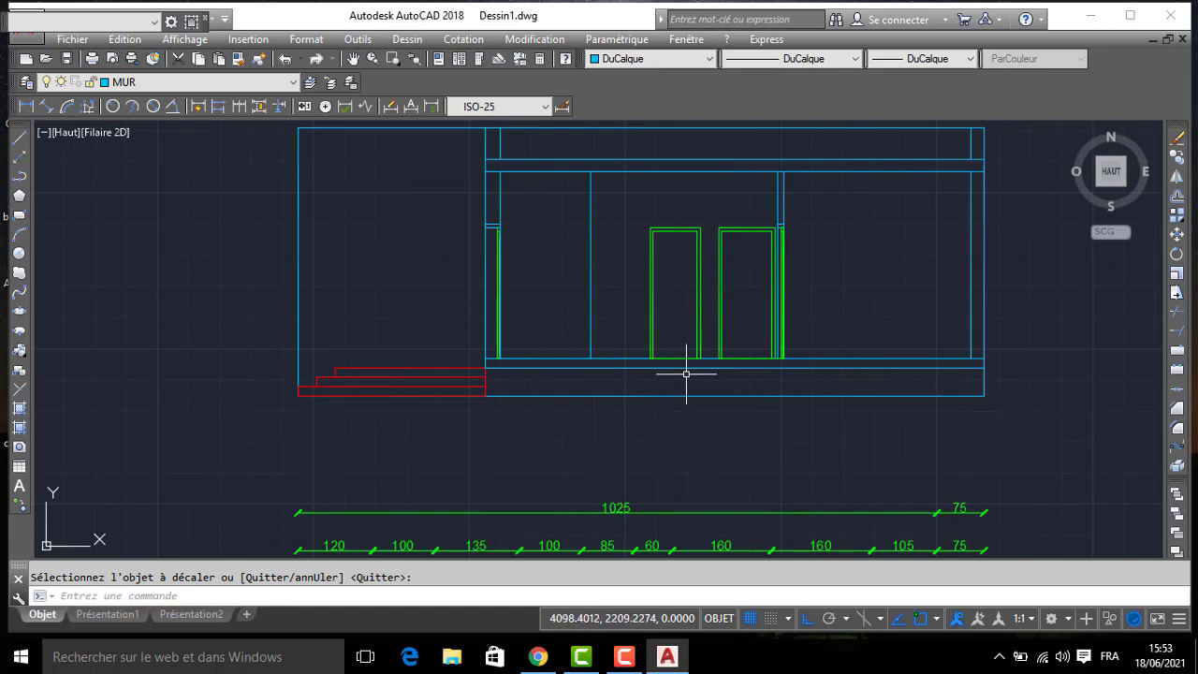
scroll(688, 369, down, 2)
text(H)
key(Return)
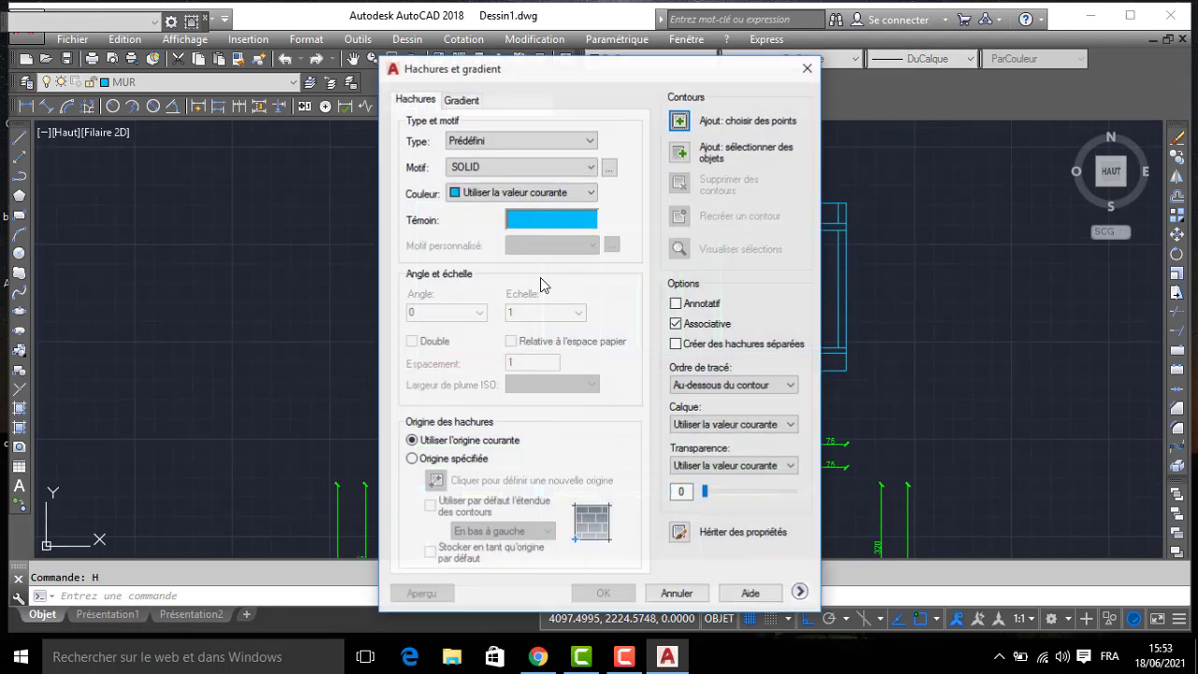
click(609, 168)
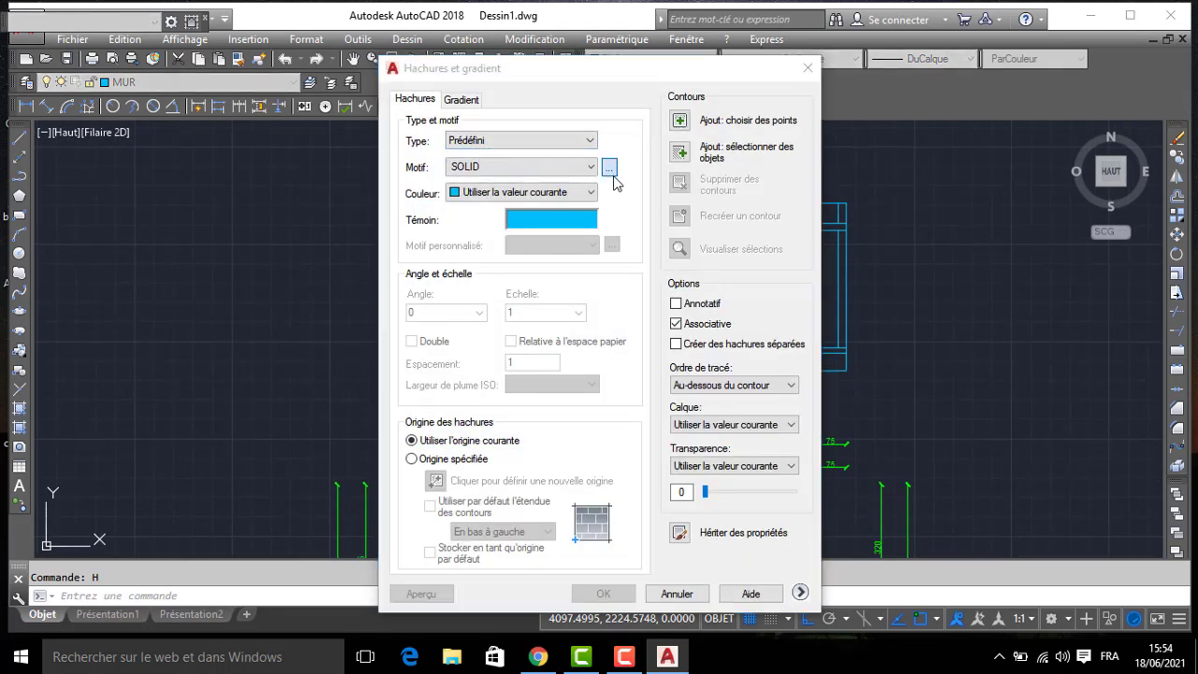
scroll(502, 323, down, 1)
scroll(533, 433, down, 6)
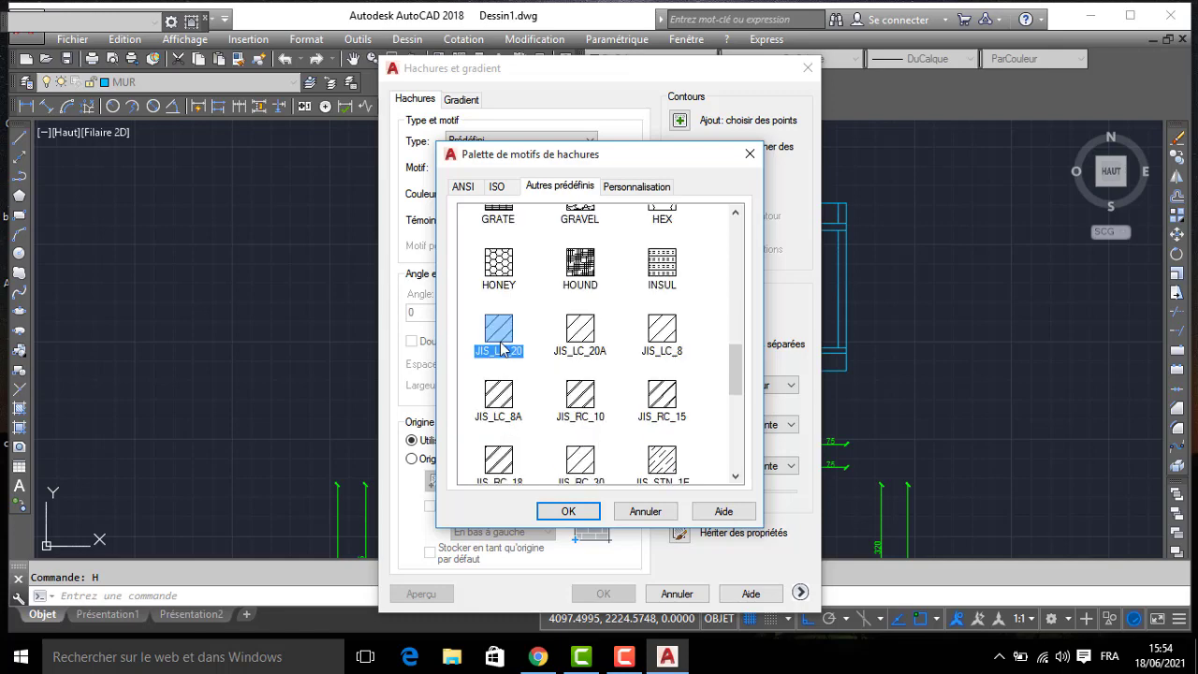
click(569, 512)
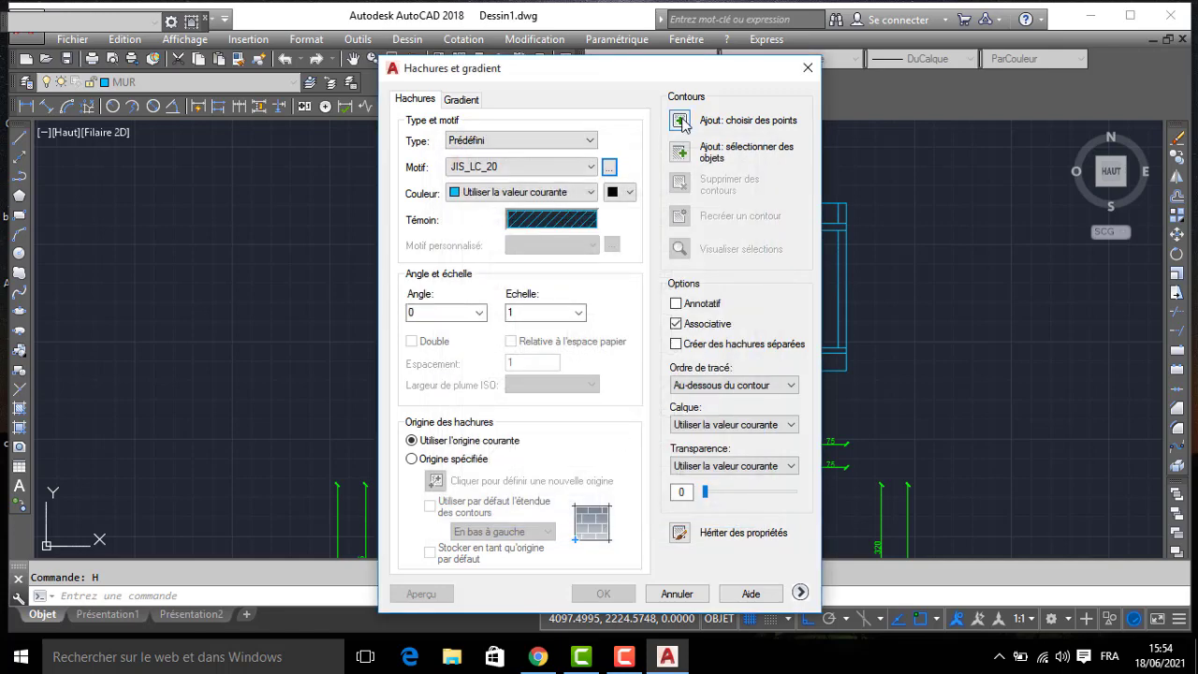
click(681, 121)
- Hatch both outer walls below and above the roof slab and the partition above its door at scale 0.5, as separate hatches
scroll(838, 267, up, 2)
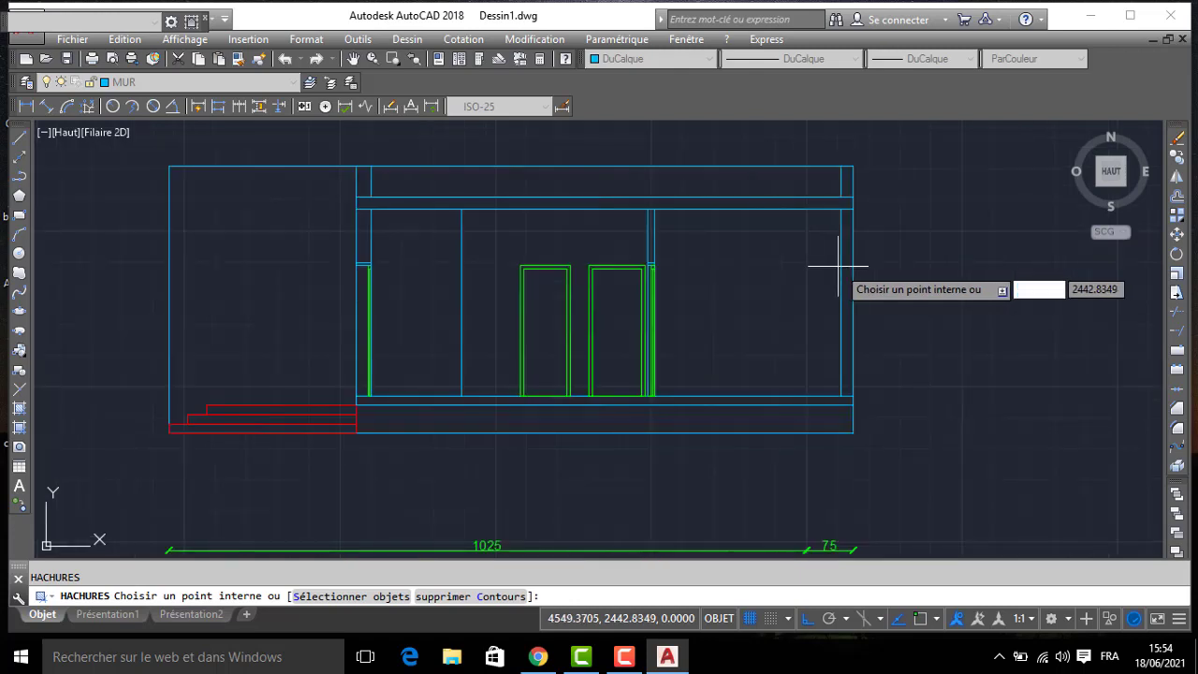
click(844, 245)
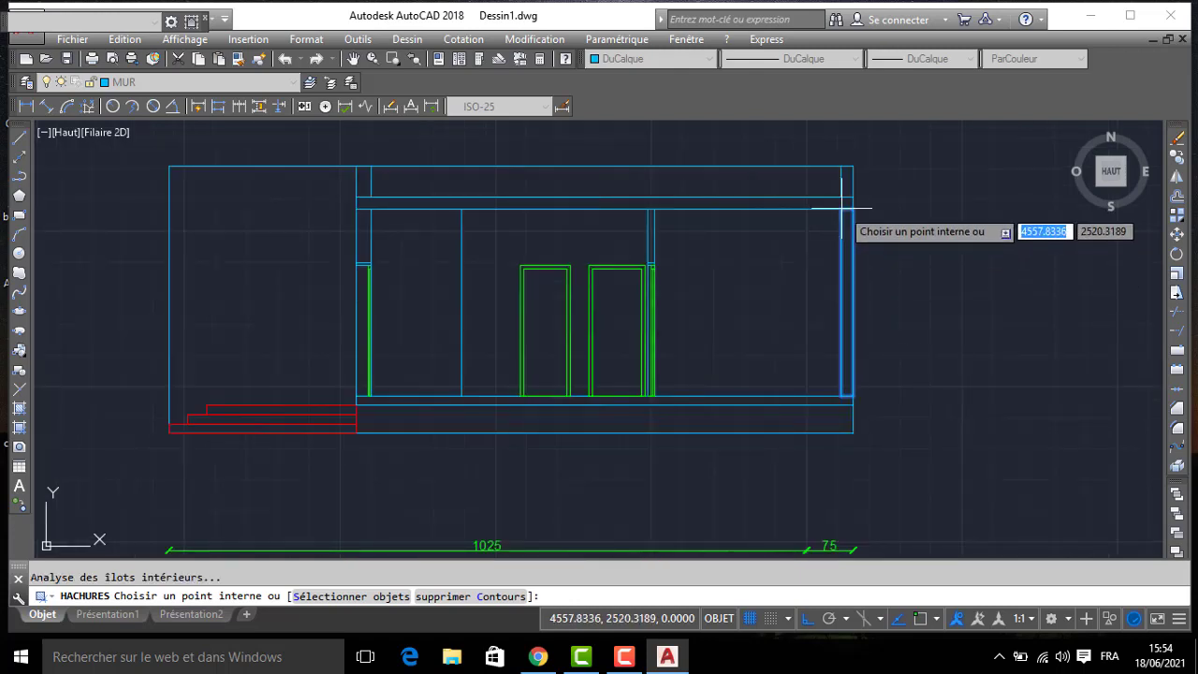
click(848, 178)
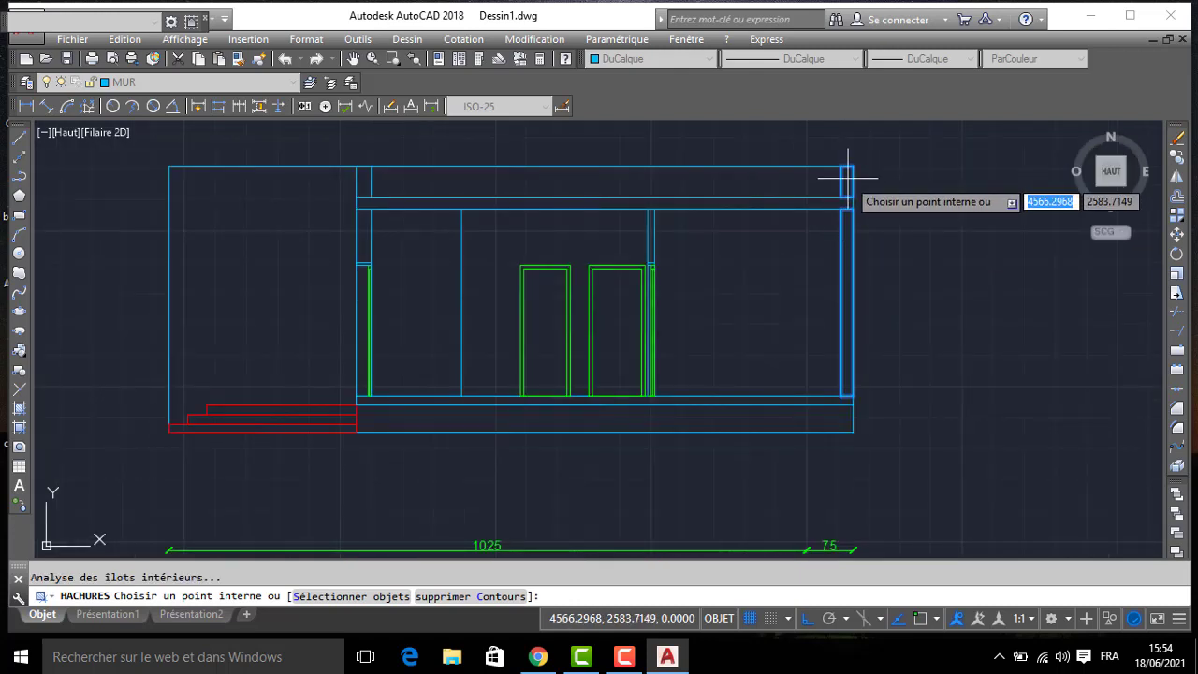
click(690, 222)
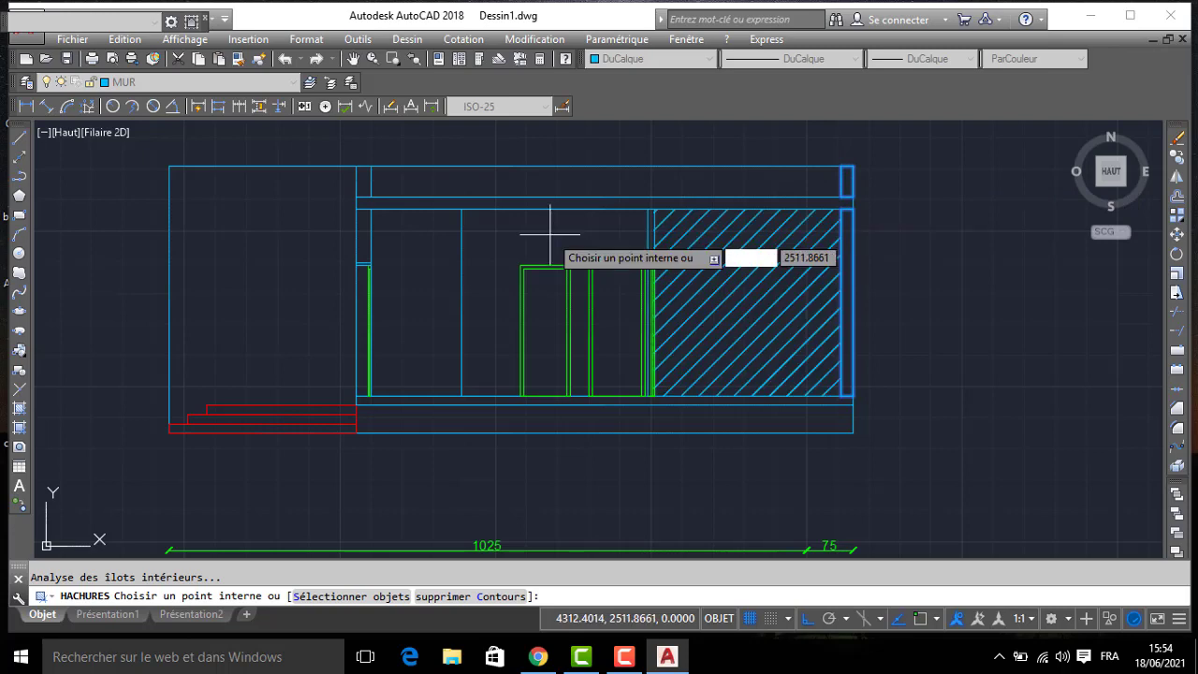
scroll(668, 223, up, 2)
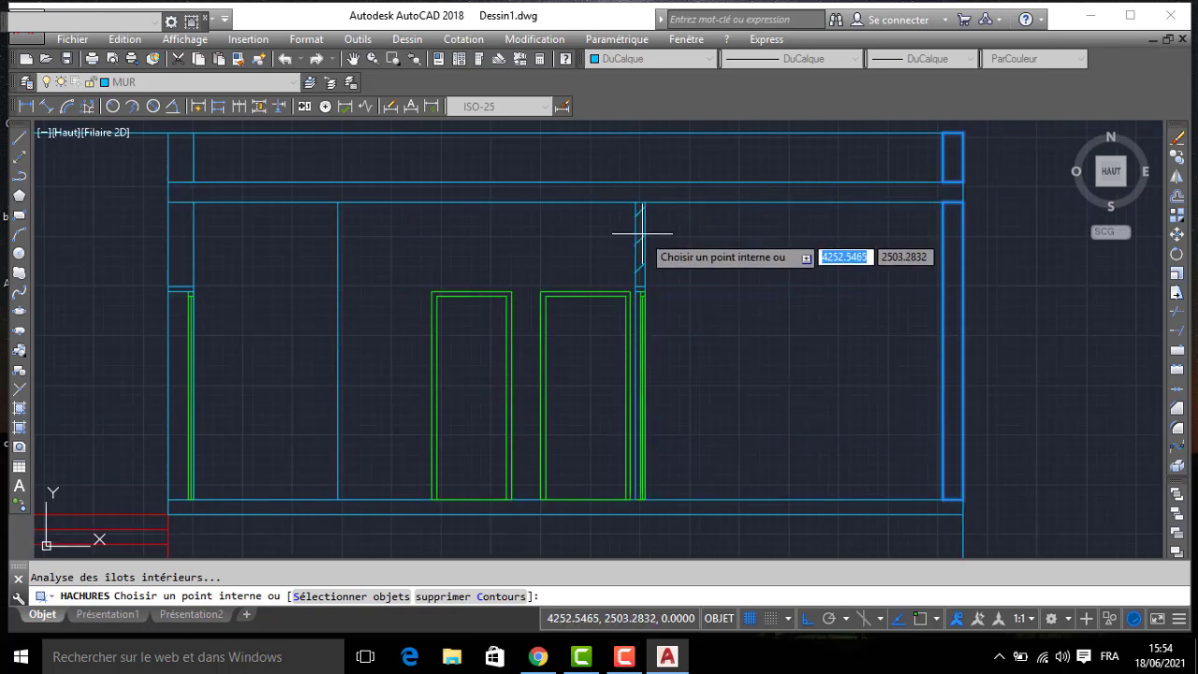
click(640, 236)
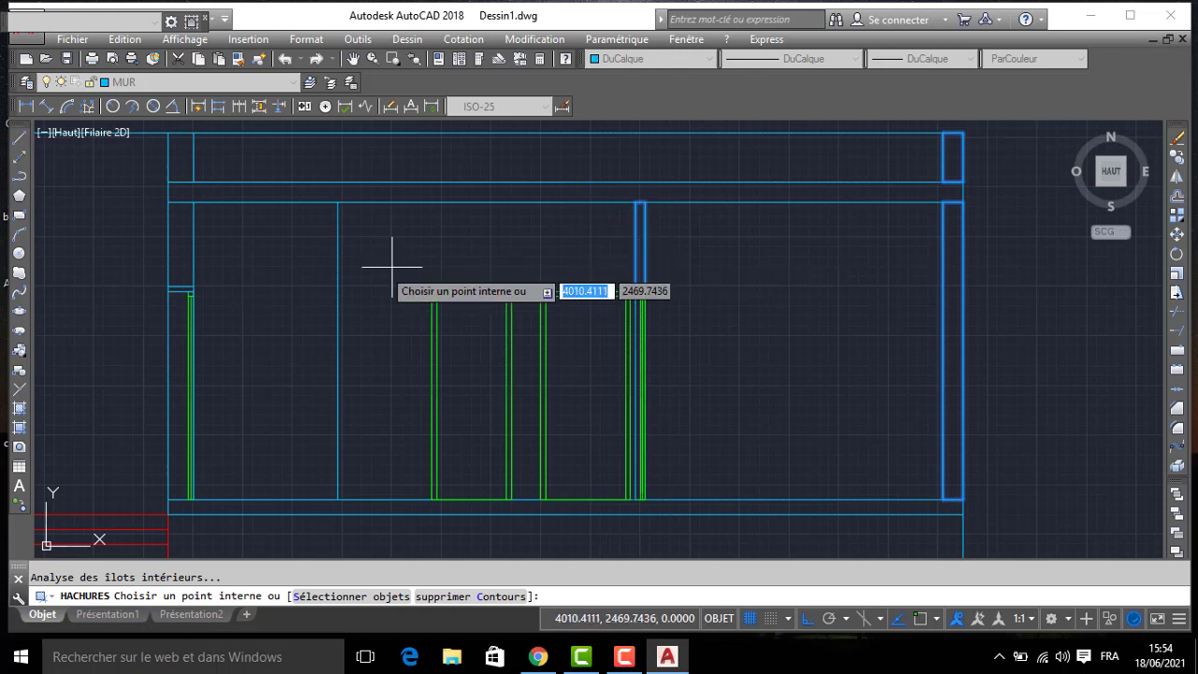
click(173, 229)
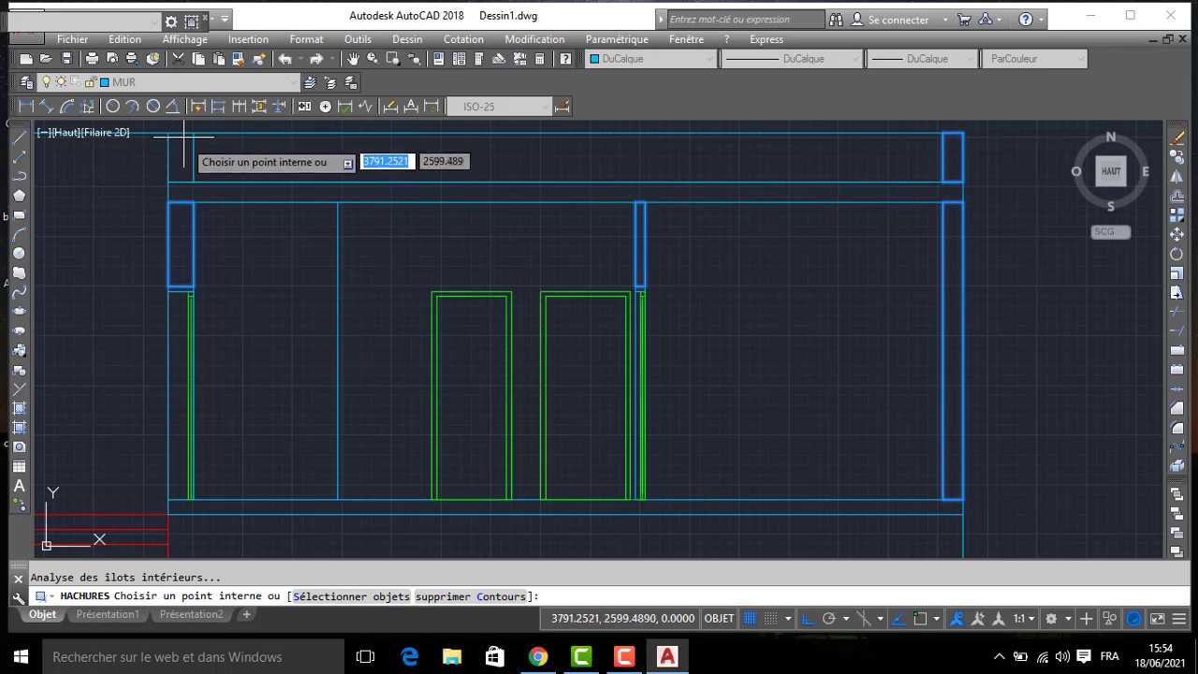
key(Return)
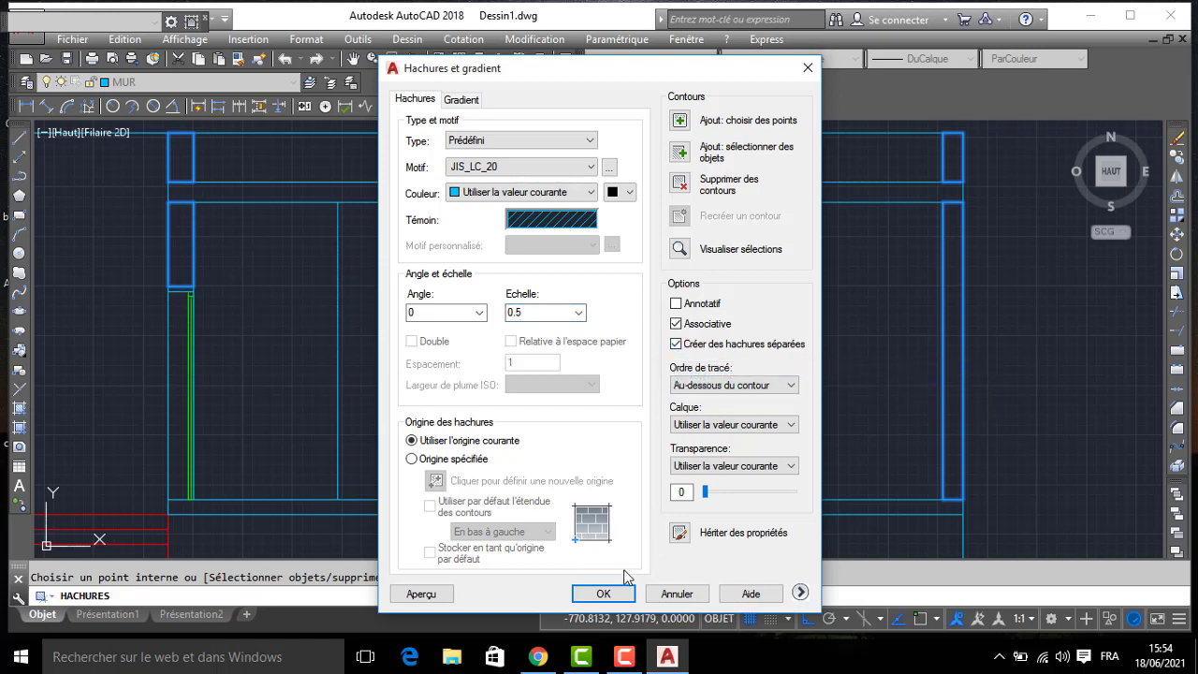
click(605, 594)
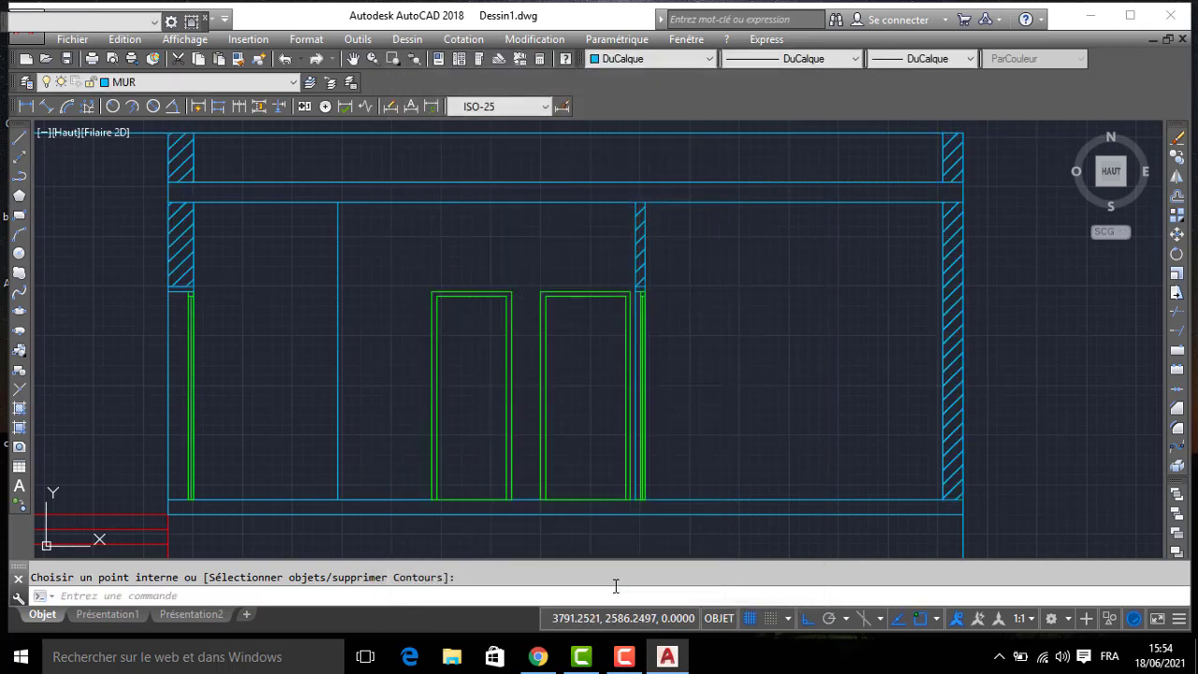
click(948, 301)
key(Escape)
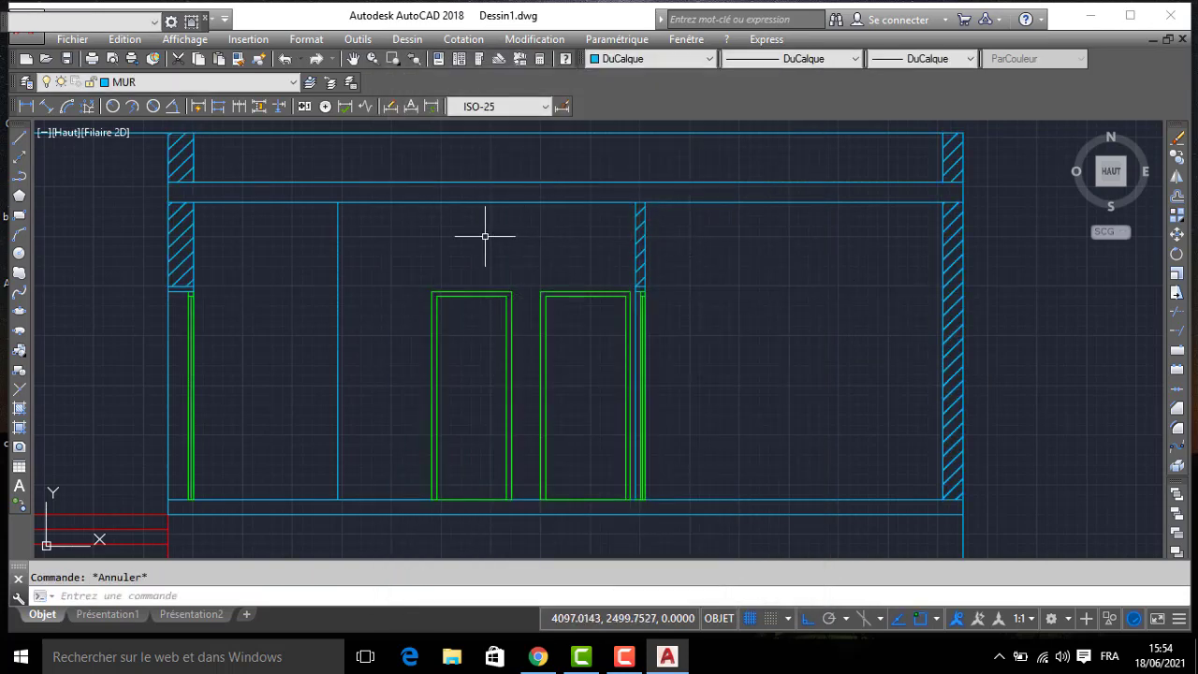
- Set up a new hatch with the predefined SOLID pattern, bounded by picked internal points
text(H)
key(Return)
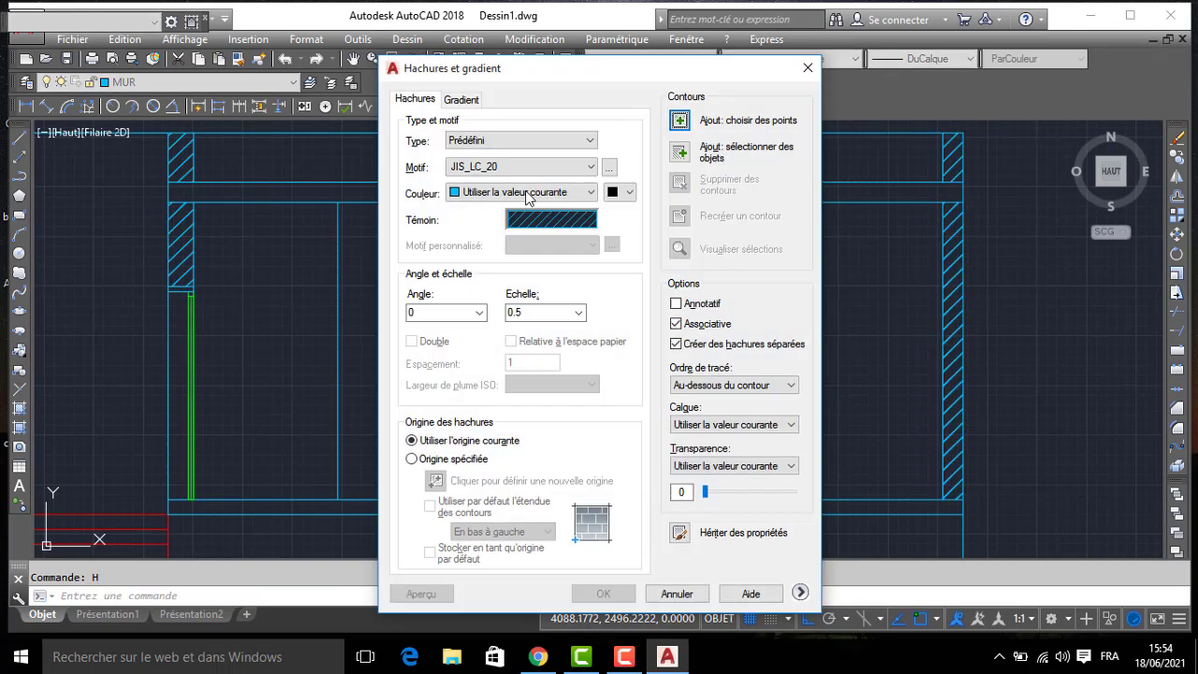
click(610, 166)
double_click(505, 243)
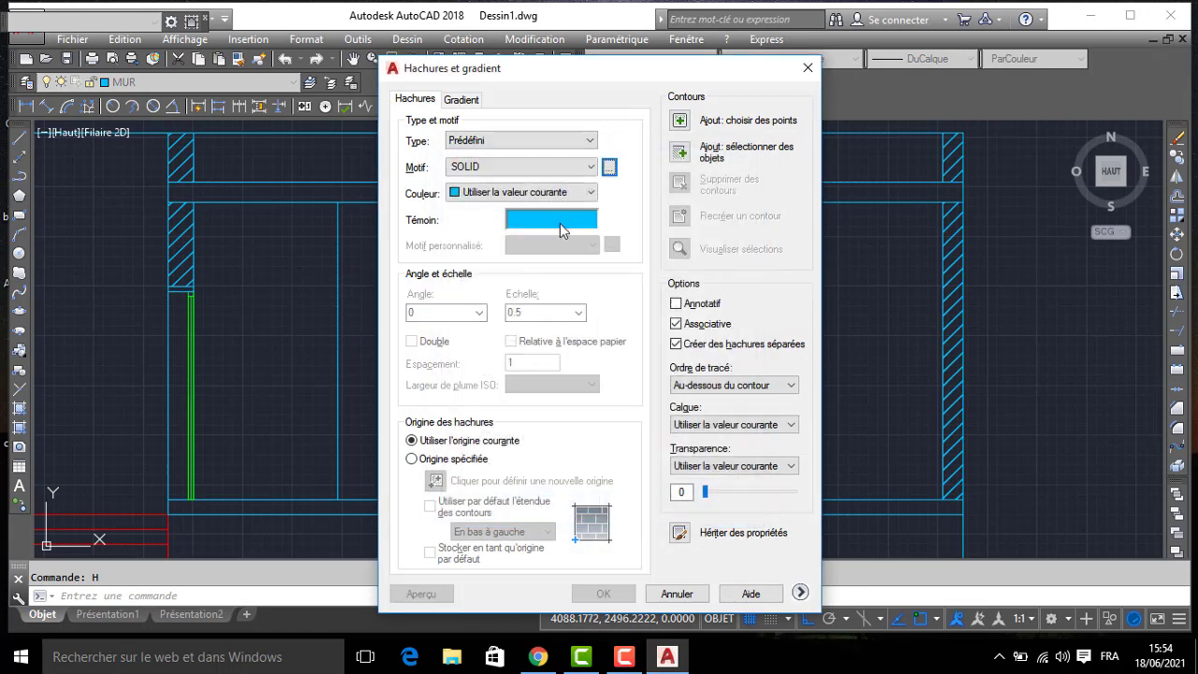
click(677, 121)
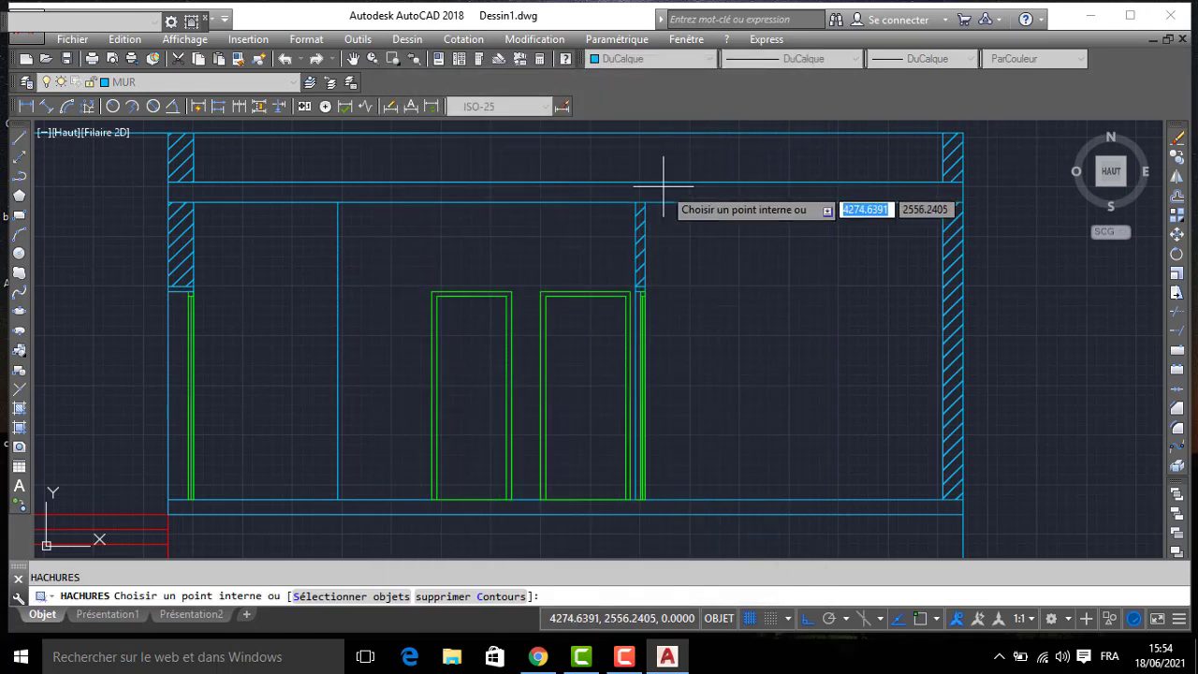
- Fill the section's floor slab and both door lintels solid, and delete the stray fill in the room beyond the partition
click(658, 211)
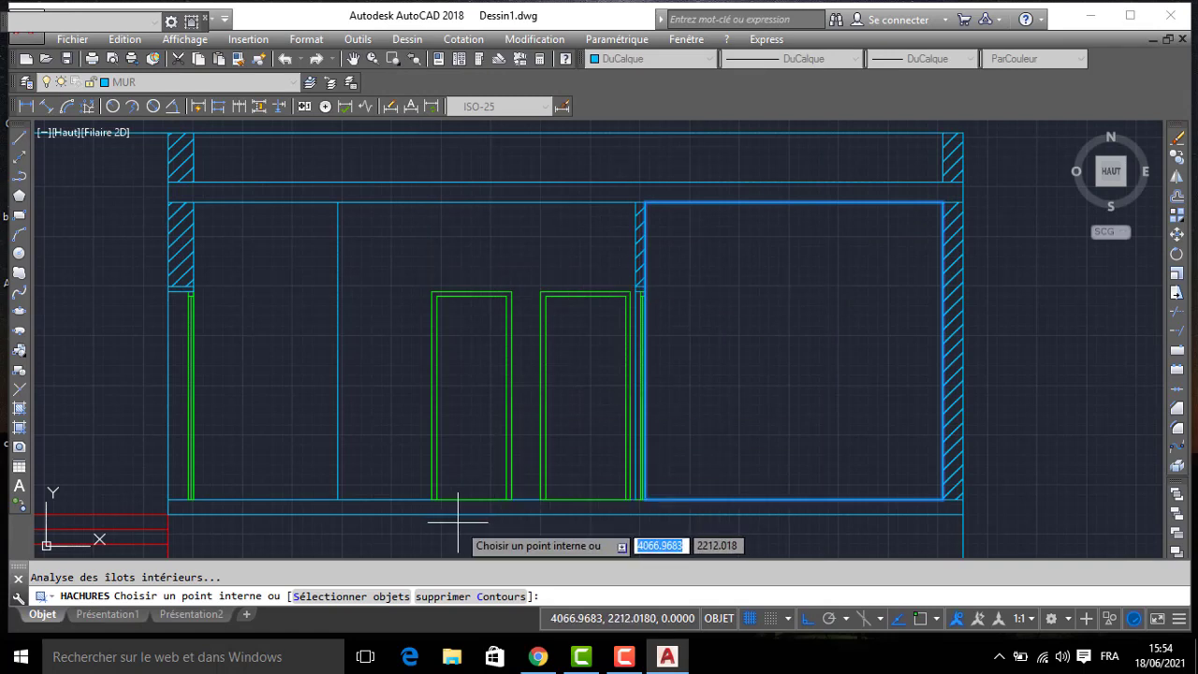
click(403, 502)
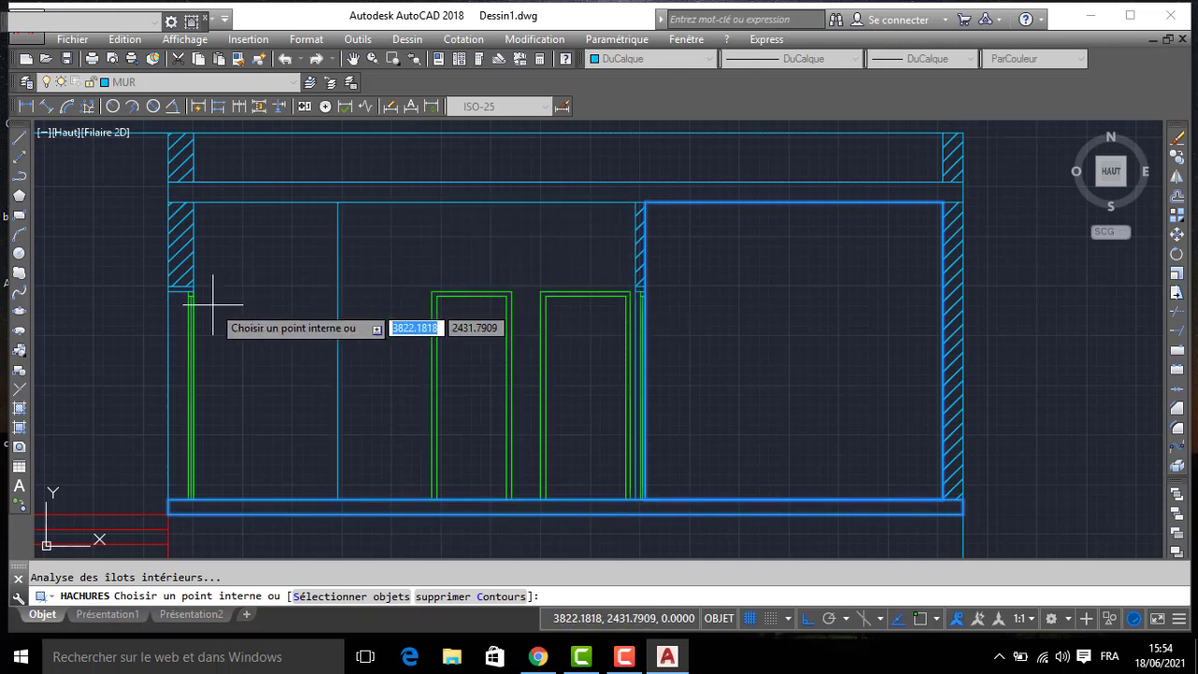
scroll(94, 271, up, 2)
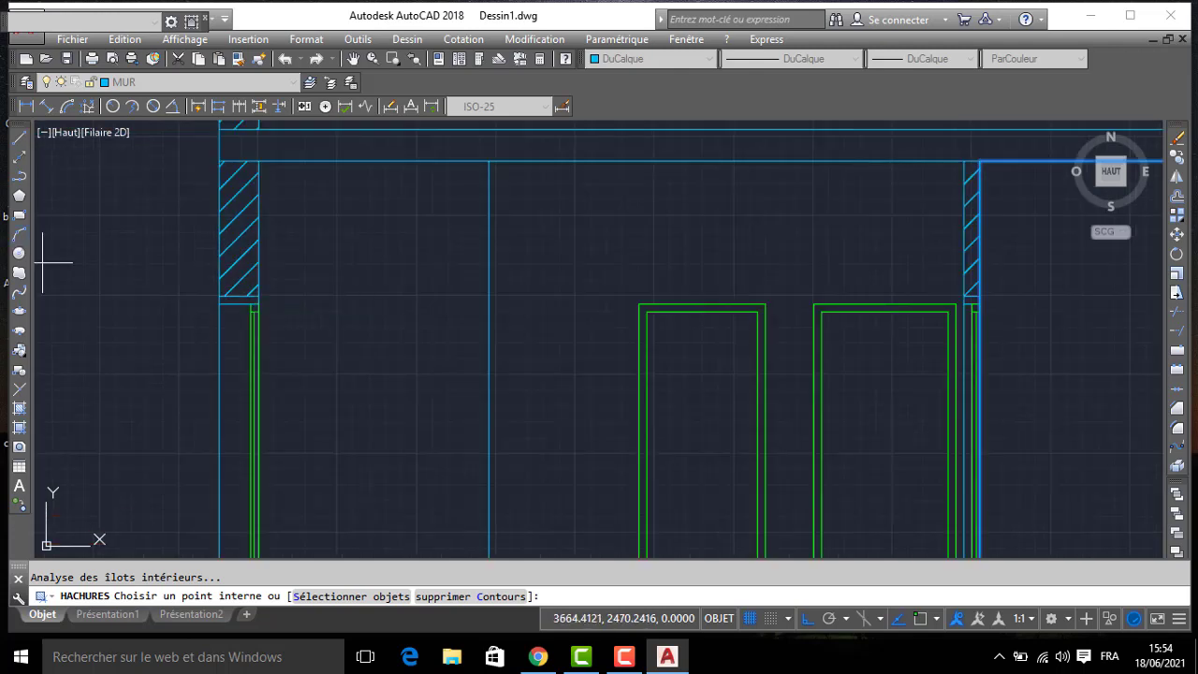
click(232, 300)
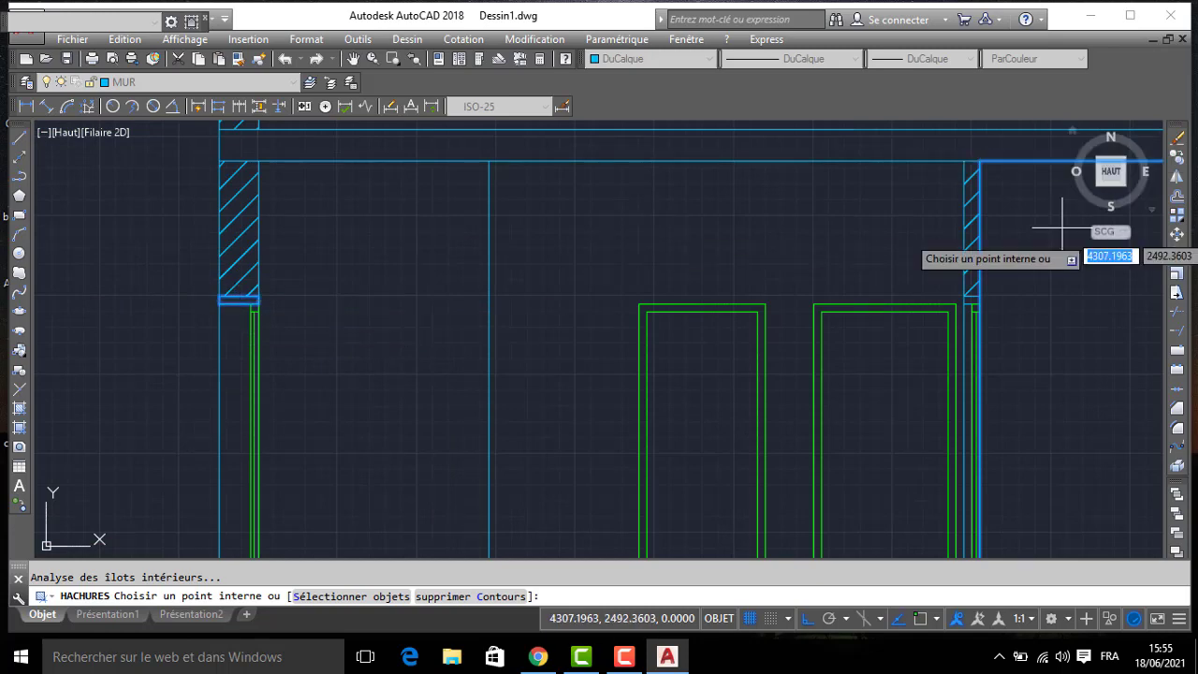
click(974, 300)
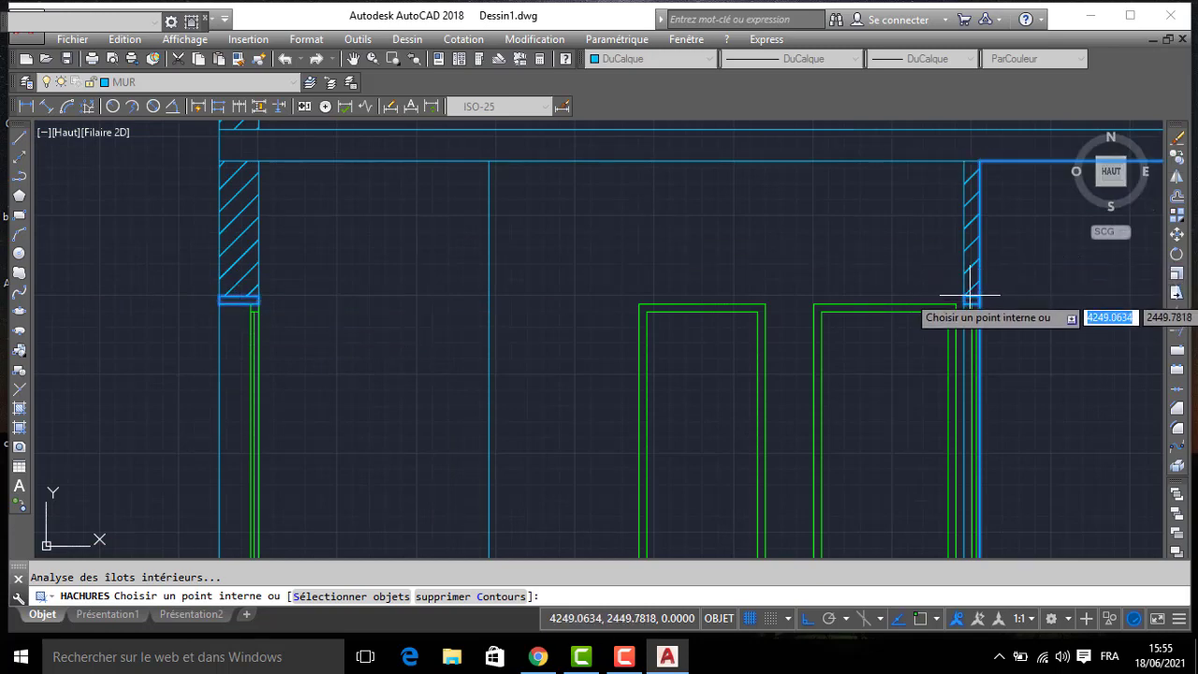
key(Return)
key(Return)
scroll(823, 286, down, 3)
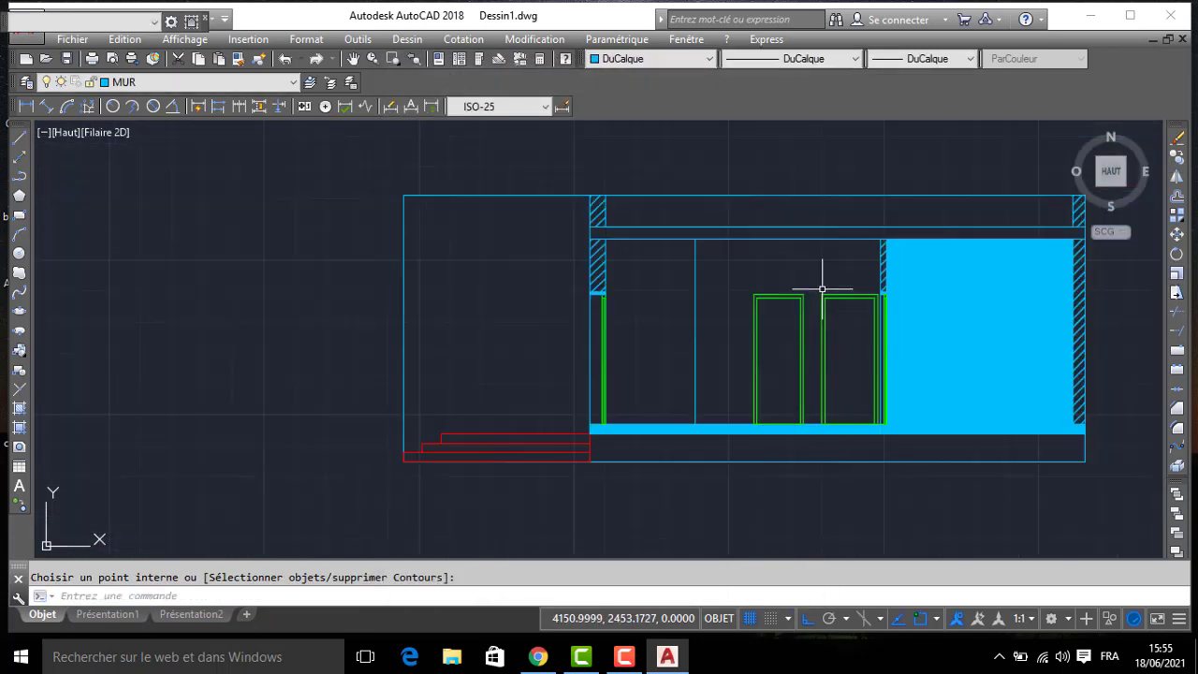
click(937, 314)
key(Delete)
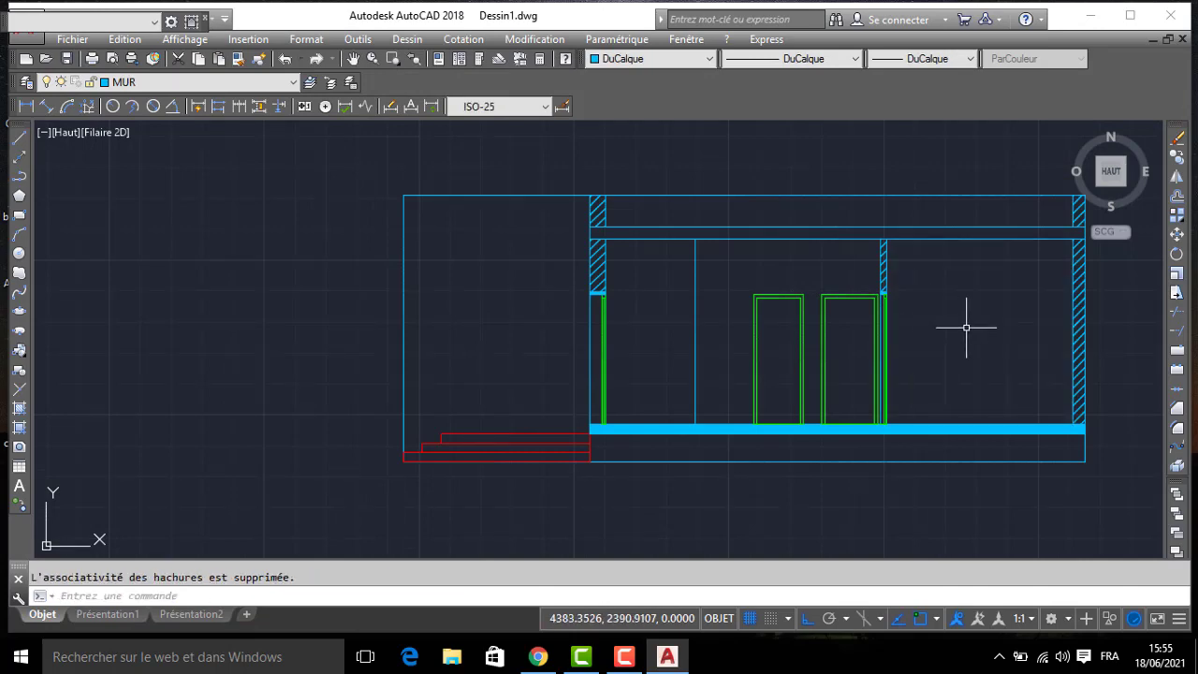
- Hatch the section's roof slab with the same SOLID pattern
middle_drag(966, 327, 940, 330)
key(Return)
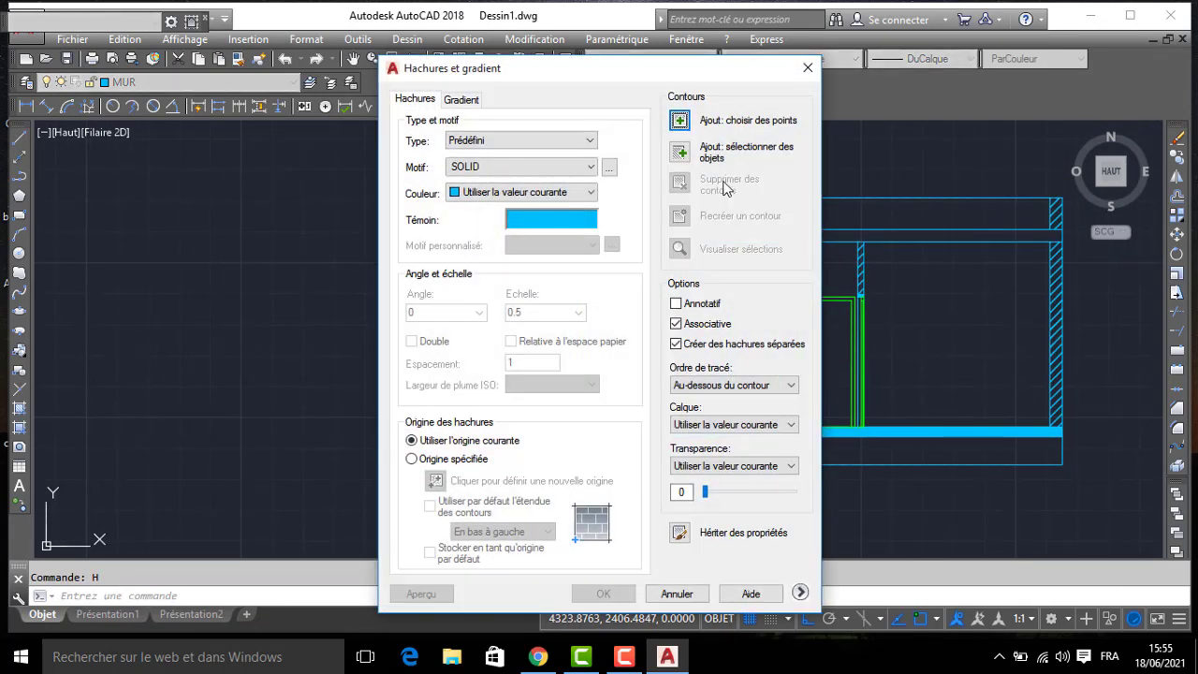
click(682, 121)
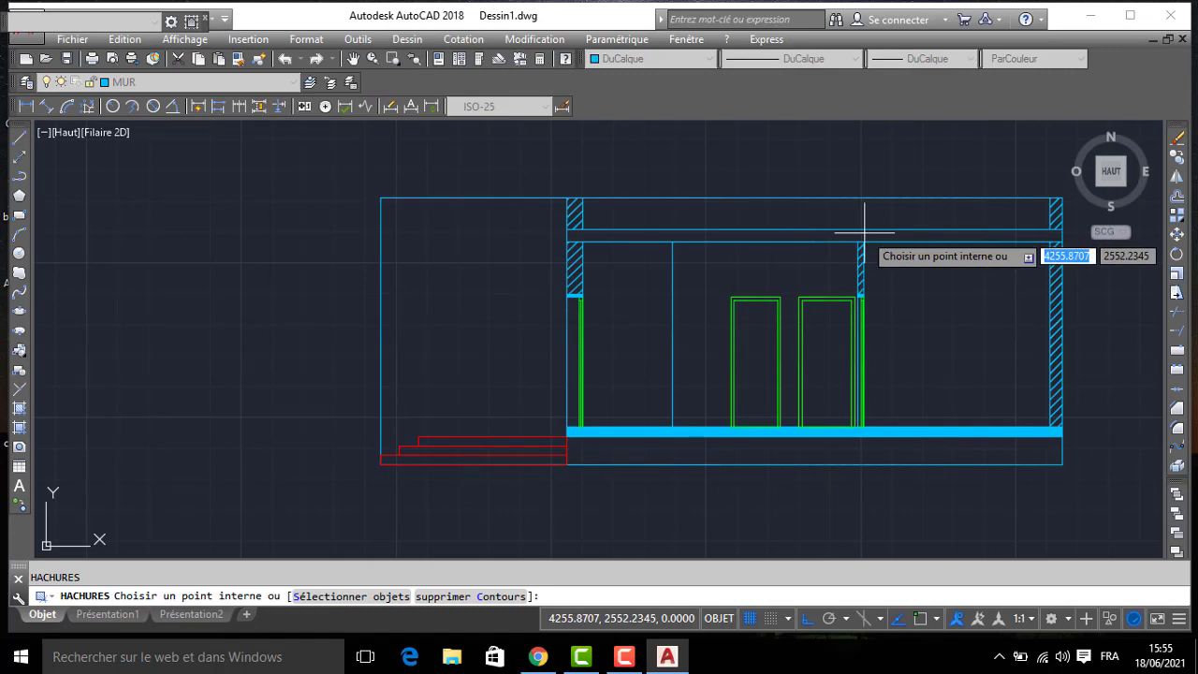
click(860, 234)
key(Return)
key(Return)
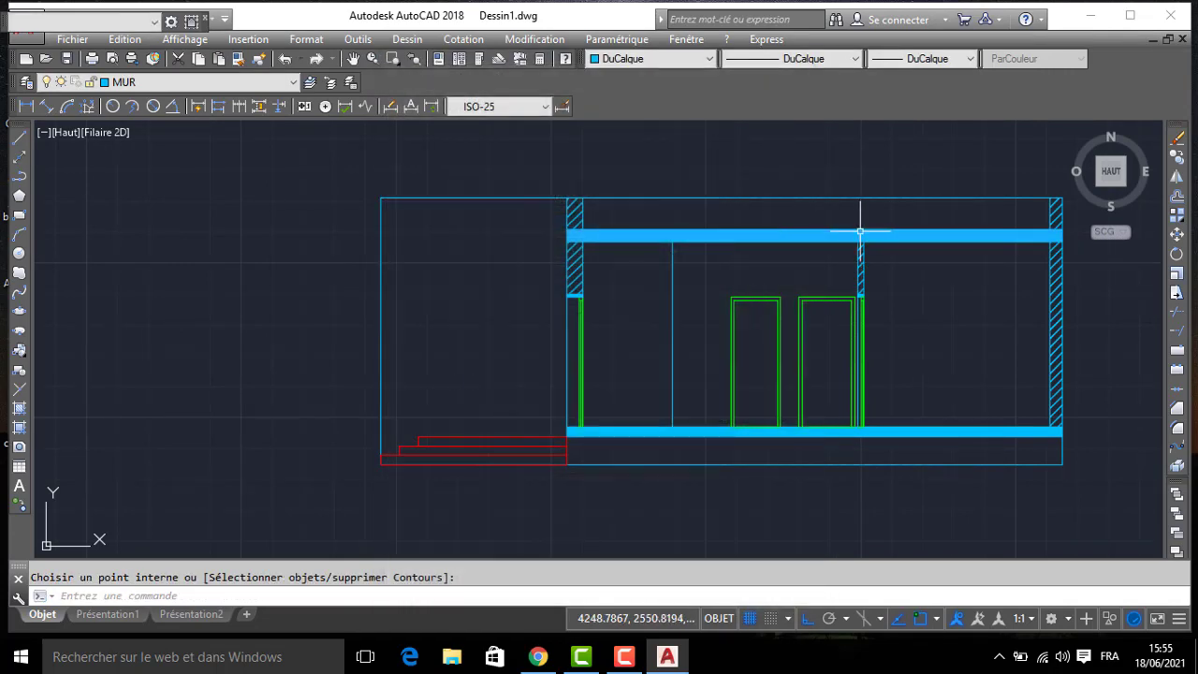
- Copy the right elevation's FACADE DROITE title straight up, once beneath the floor plan and once beneath the section
middle_drag(905, 356, 888, 345)
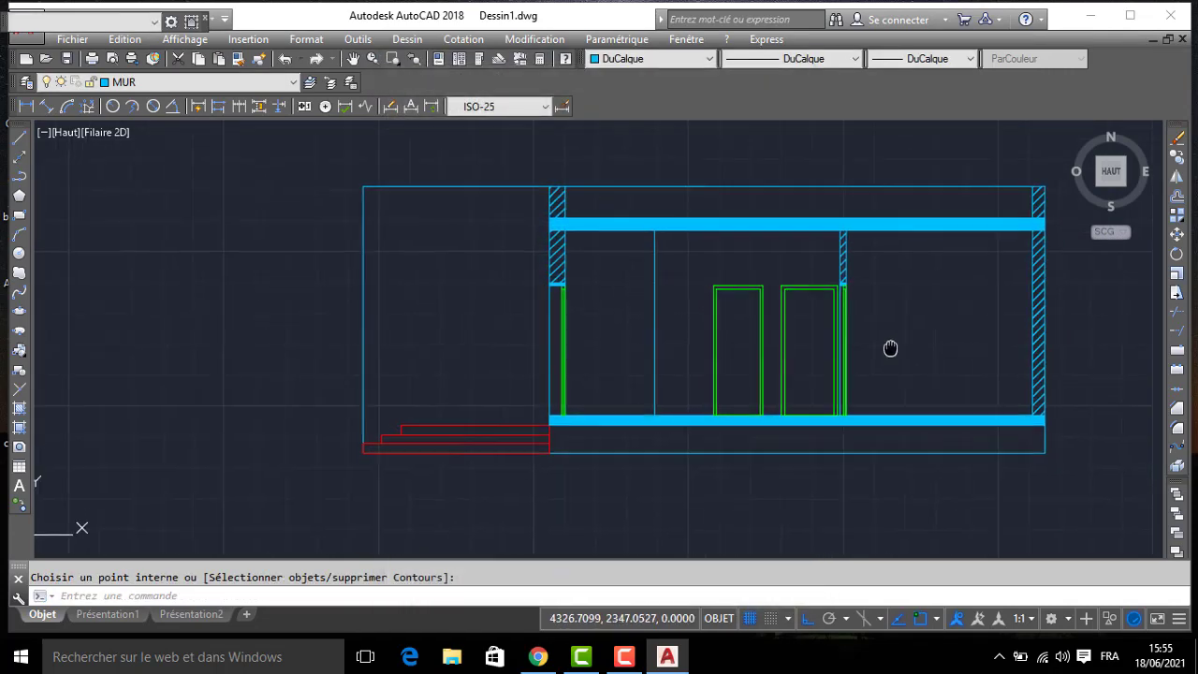
middle_drag(693, 366, 671, 246)
scroll(672, 246, down, 2)
middle_drag(683, 406, 670, 279)
middle_drag(701, 430, 688, 313)
middle_drag(684, 404, 678, 292)
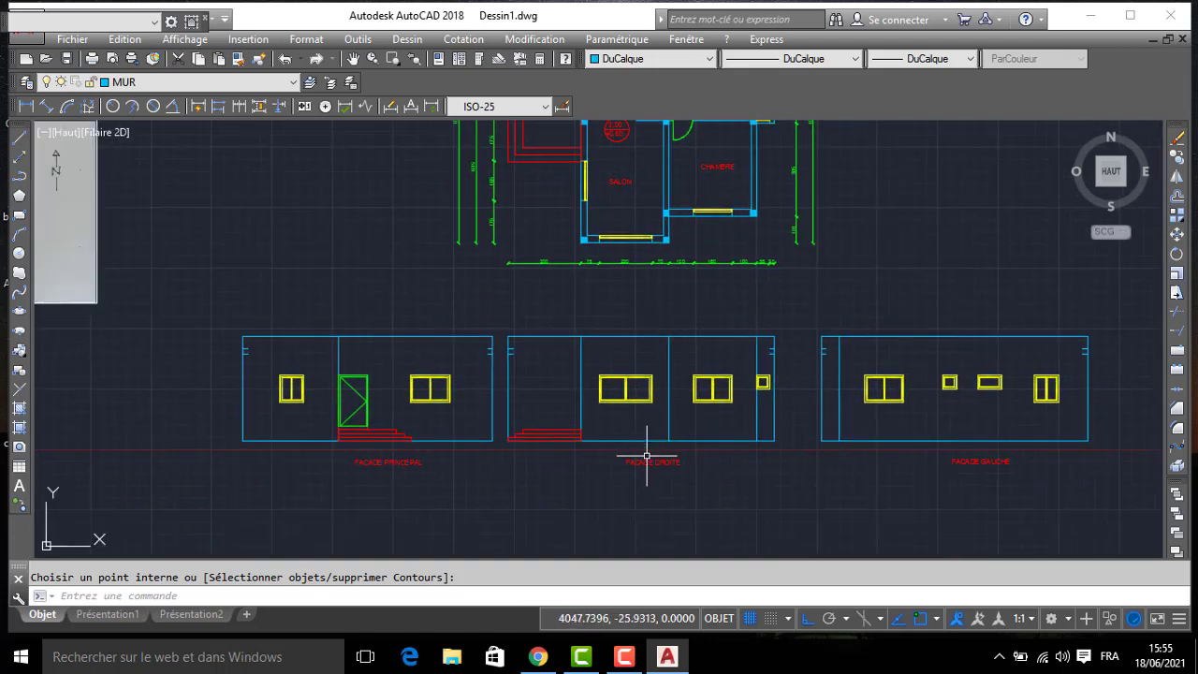
click(643, 456)
text(co)
key(Return)
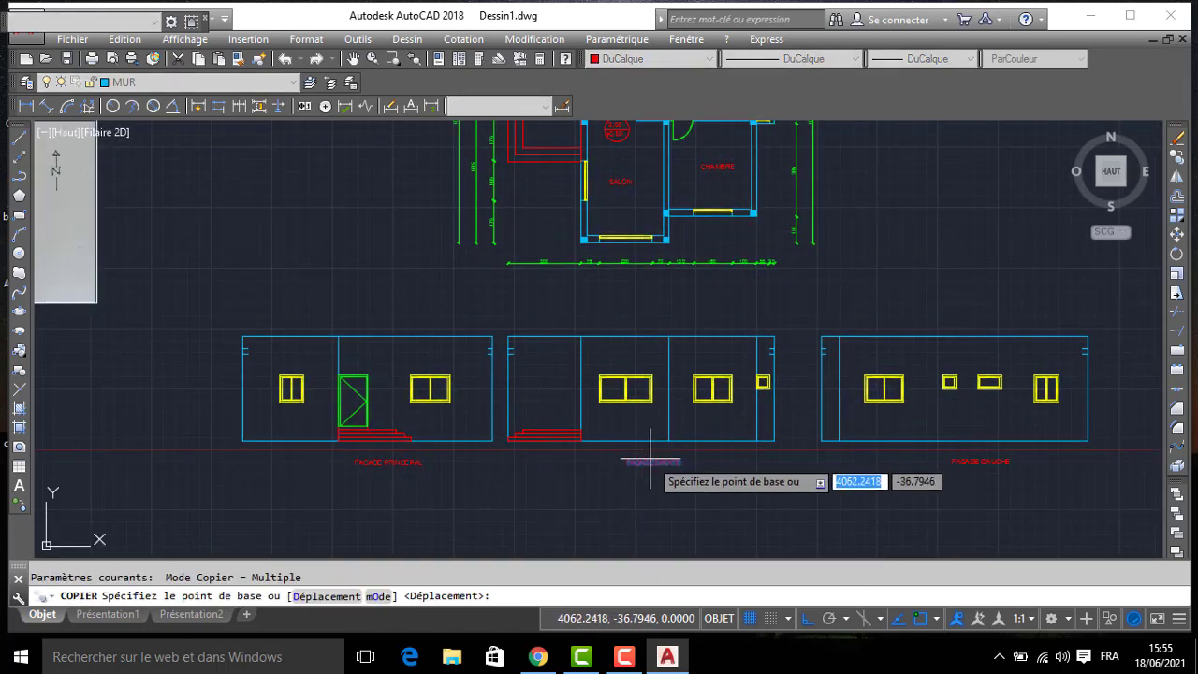
click(652, 458)
click(646, 264)
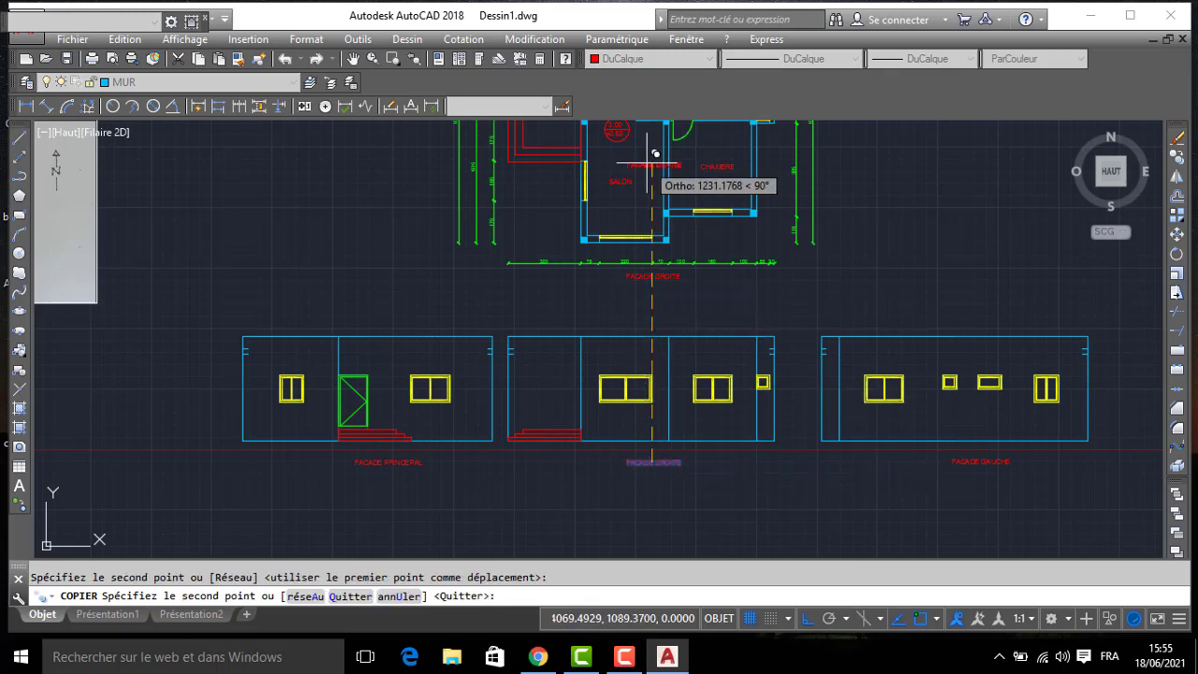
middle_drag(646, 154, 686, 451)
click(690, 270)
key(Return)
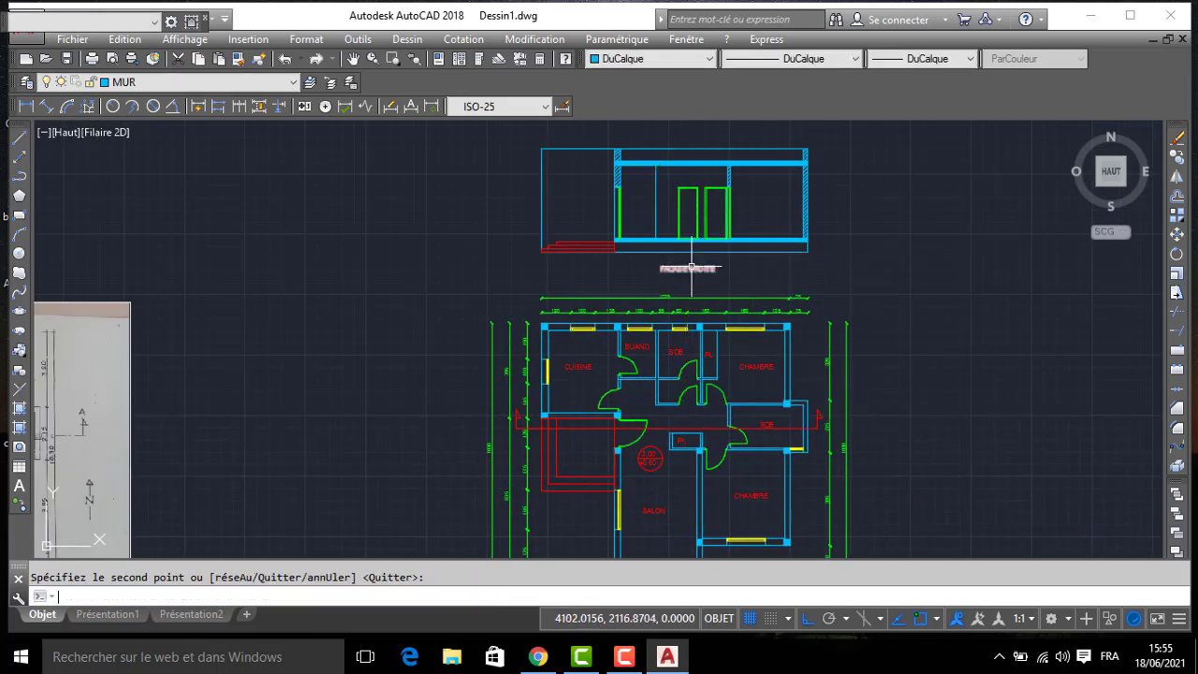
- Change the copied title under the section to COUPE AA and the one under the floor plan to PLAN RDC
double_click(688, 270)
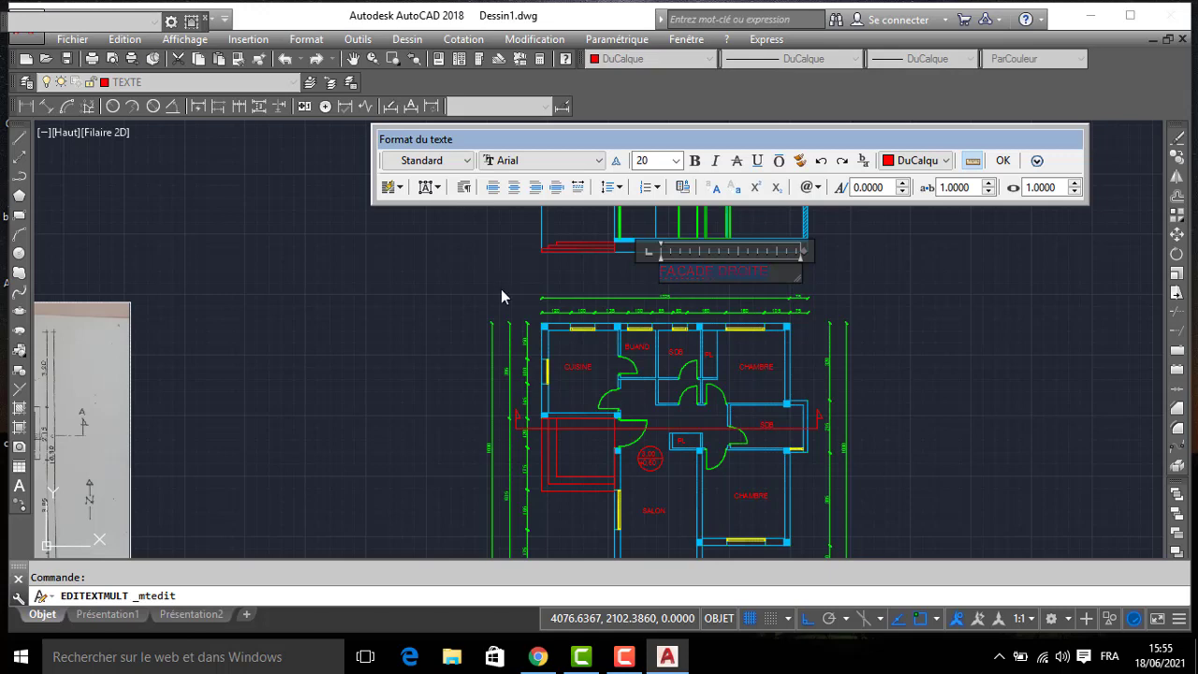
text(COUPE AA)
click(443, 249)
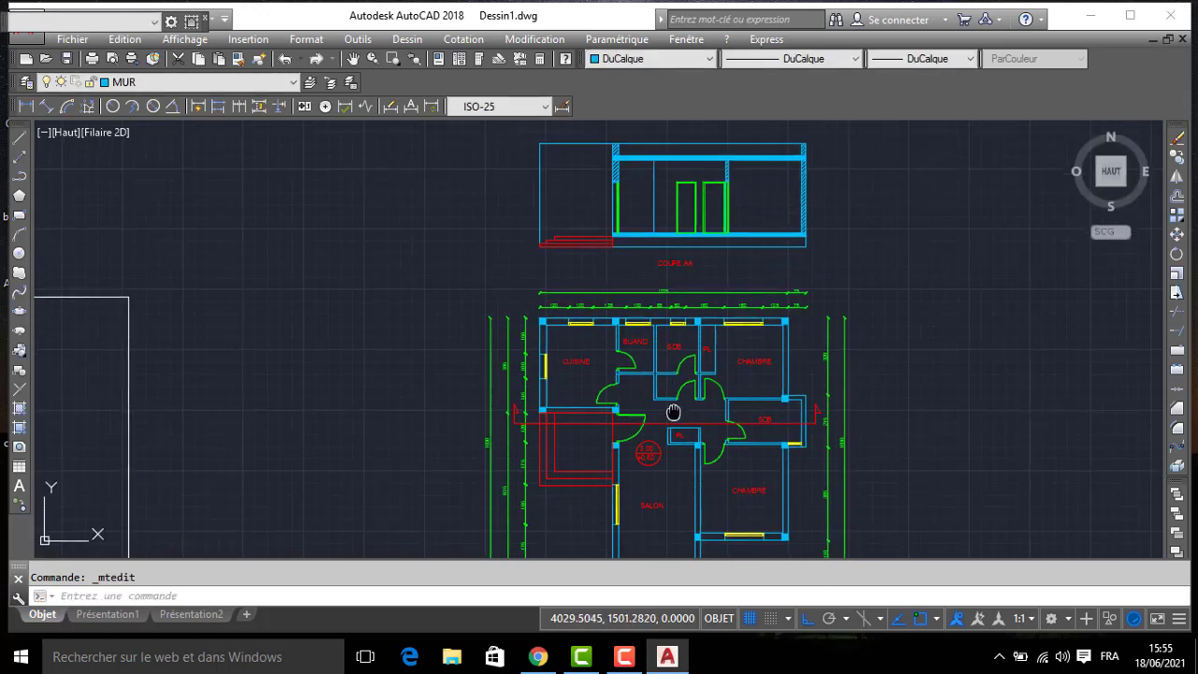
double_click(618, 353)
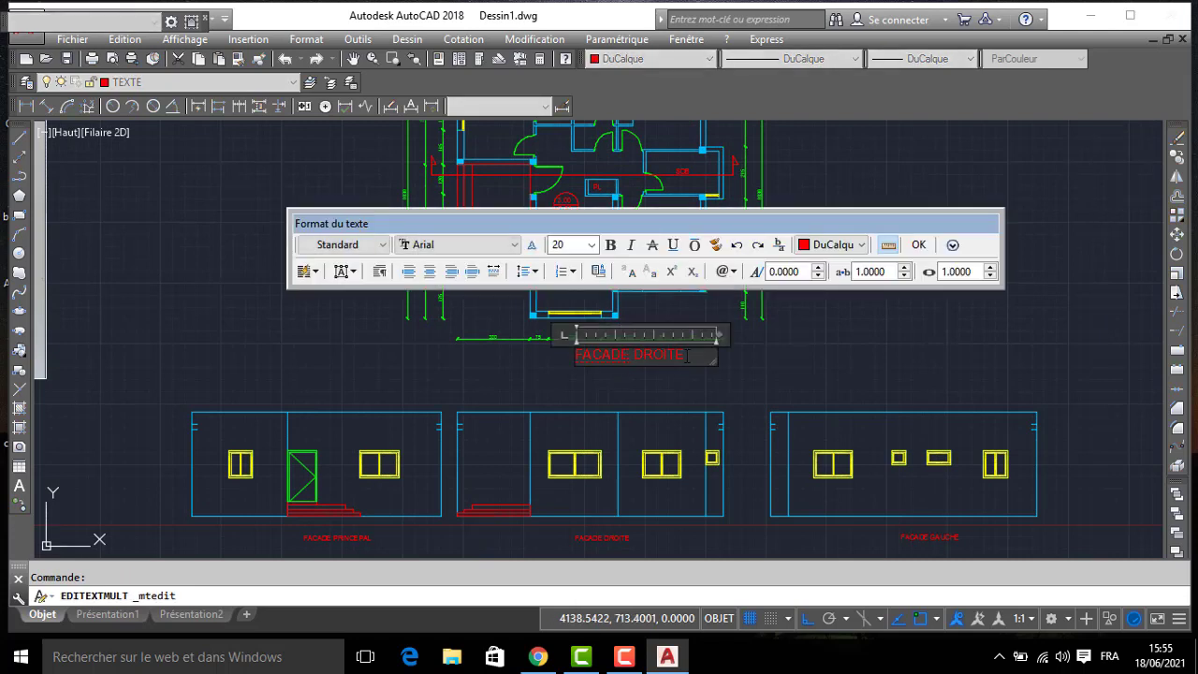
text(DC)
click(366, 364)
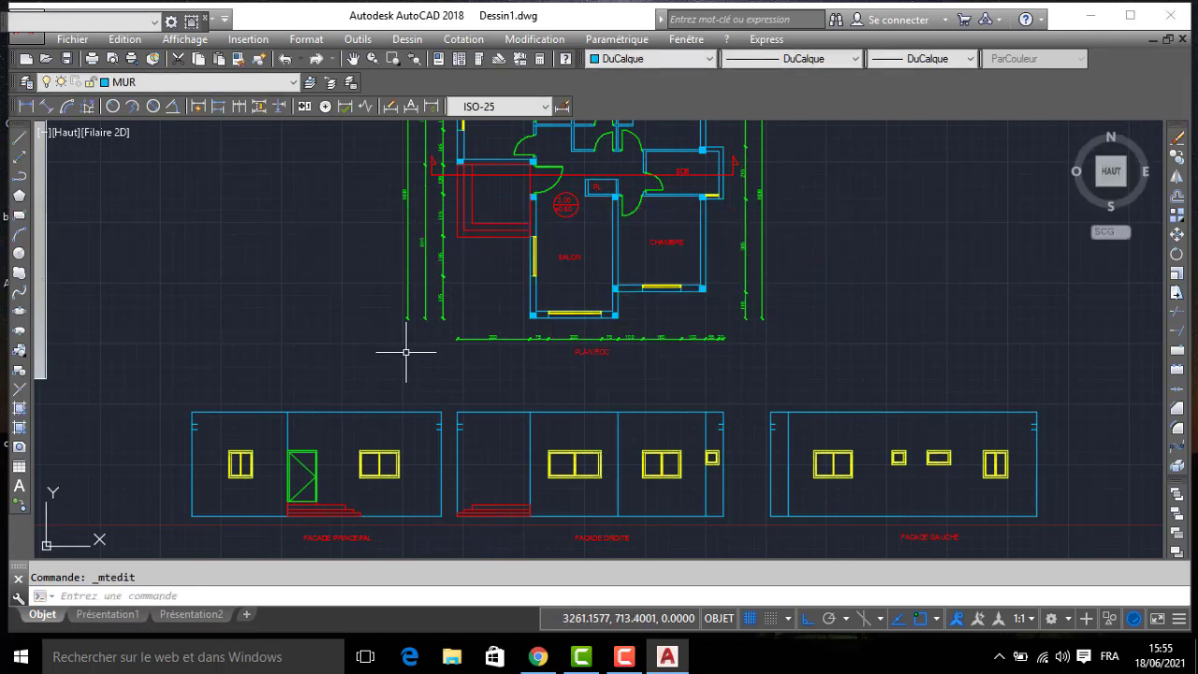
- Copy the two short slab marks from the right elevation's upper-left corner to the section's matching corner above the entrance steps
scroll(430, 354, down, 2)
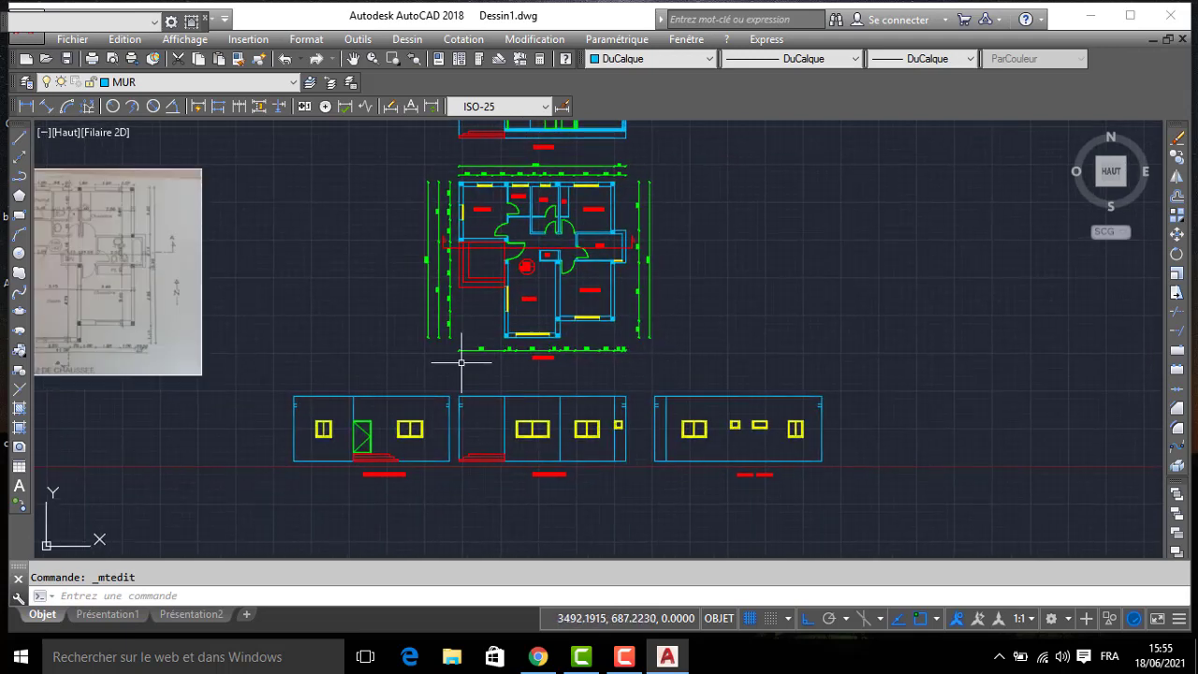
mouse_move(641, 341)
middle_down()
mouse_move(646, 468)
mouse_move(646, 411)
middle_up()
scroll(618, 476, up, 2)
middle_drag(633, 465, 633, 379)
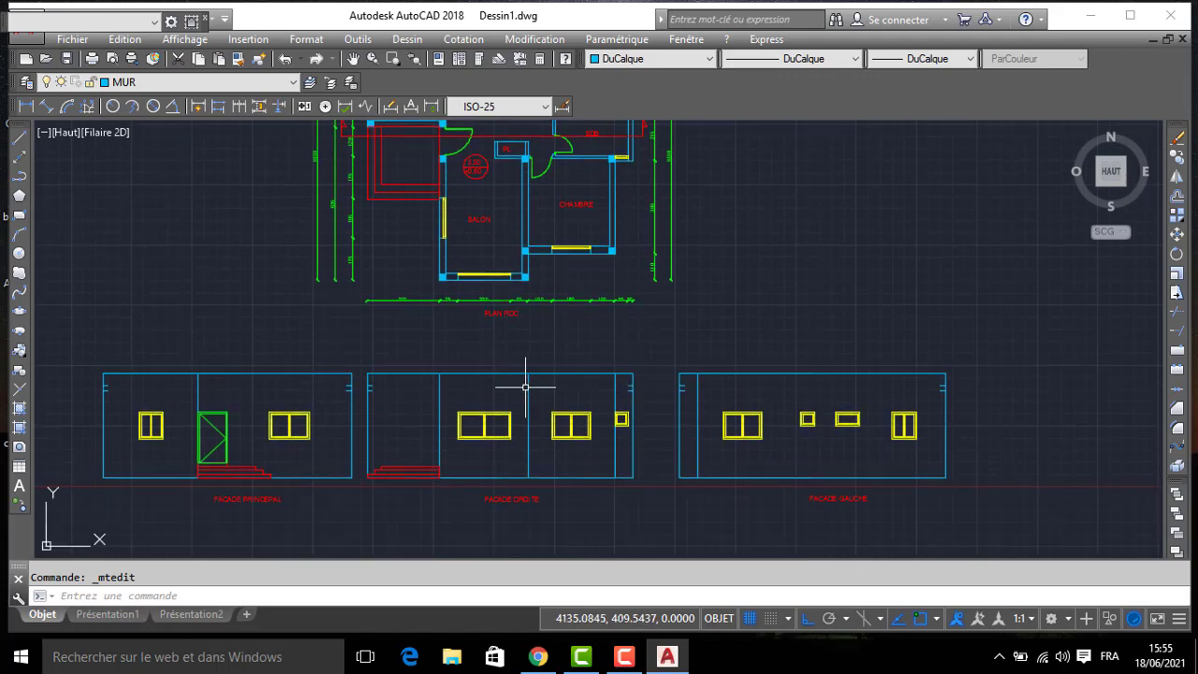
scroll(525, 386, up, 2)
click(269, 384)
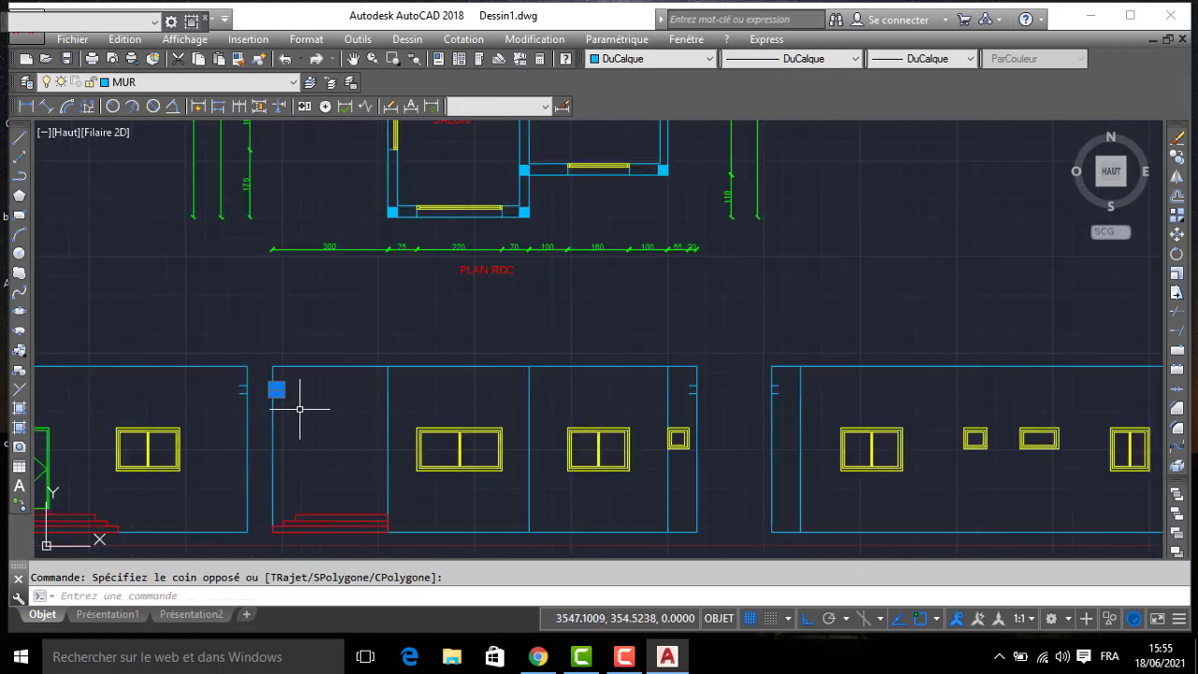
text(cond p)
key(Return)
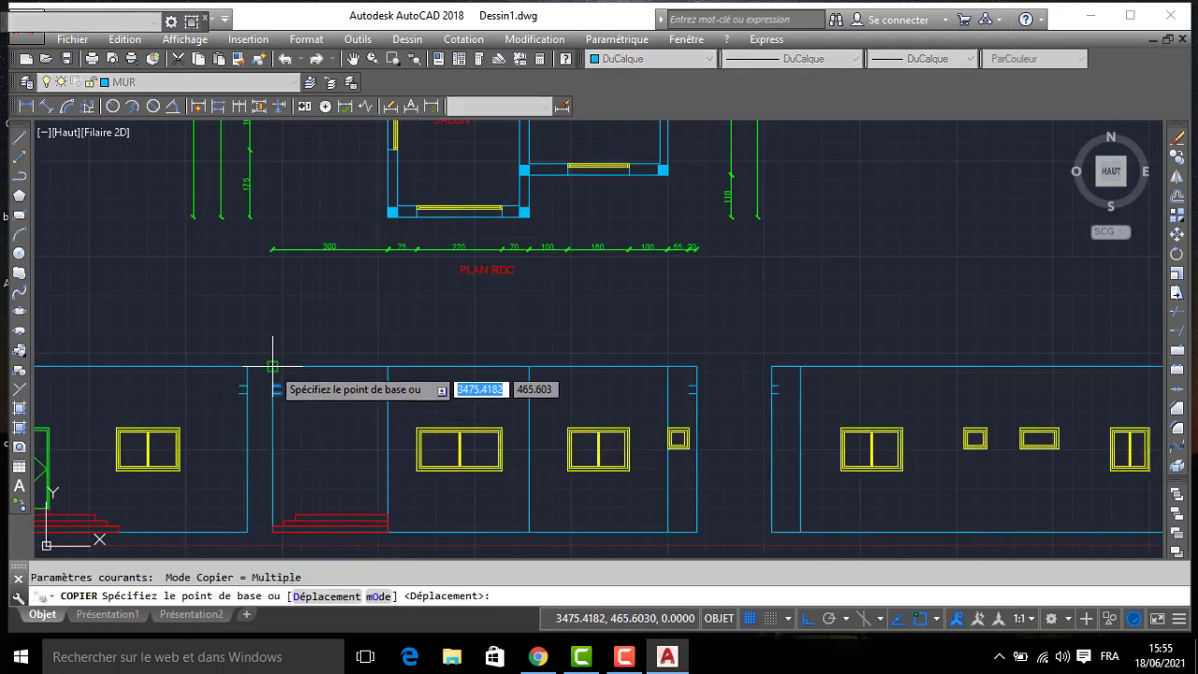
click(272, 365)
scroll(251, 290, down, 4)
middle_drag(267, 178, 309, 464)
middle_drag(261, 241, 275, 347)
scroll(290, 386, up, 4)
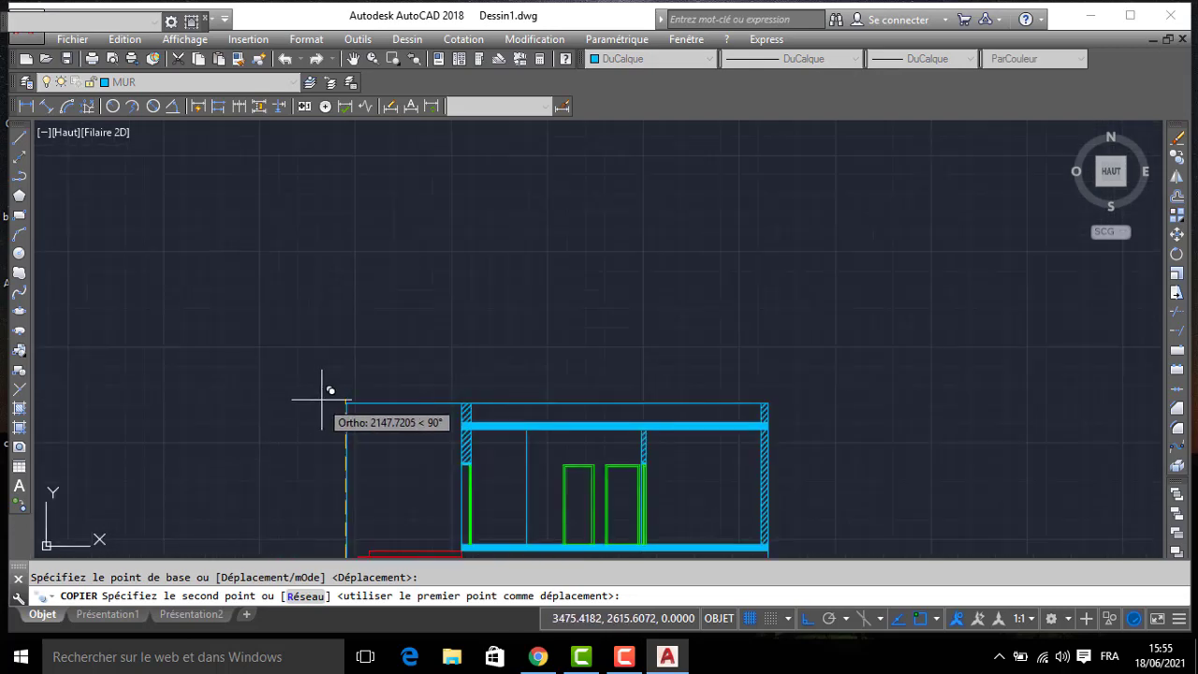
click(346, 402)
key(Return)
scroll(382, 440, up, 4)
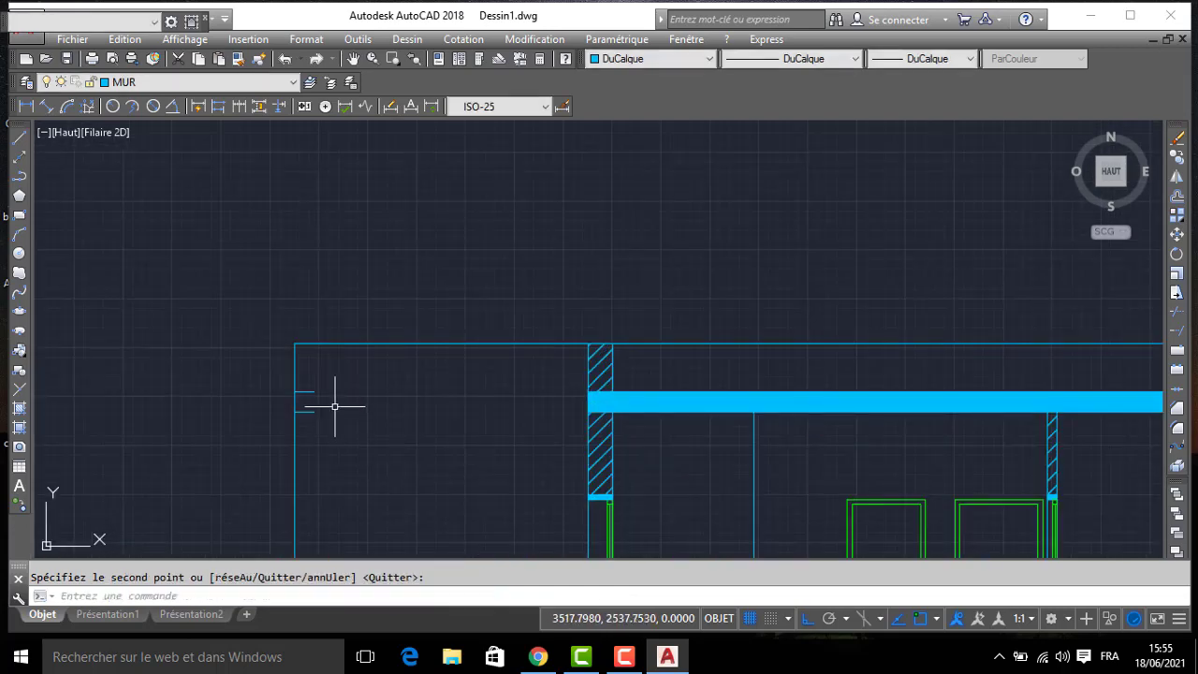
scroll(524, 379, down, 2)
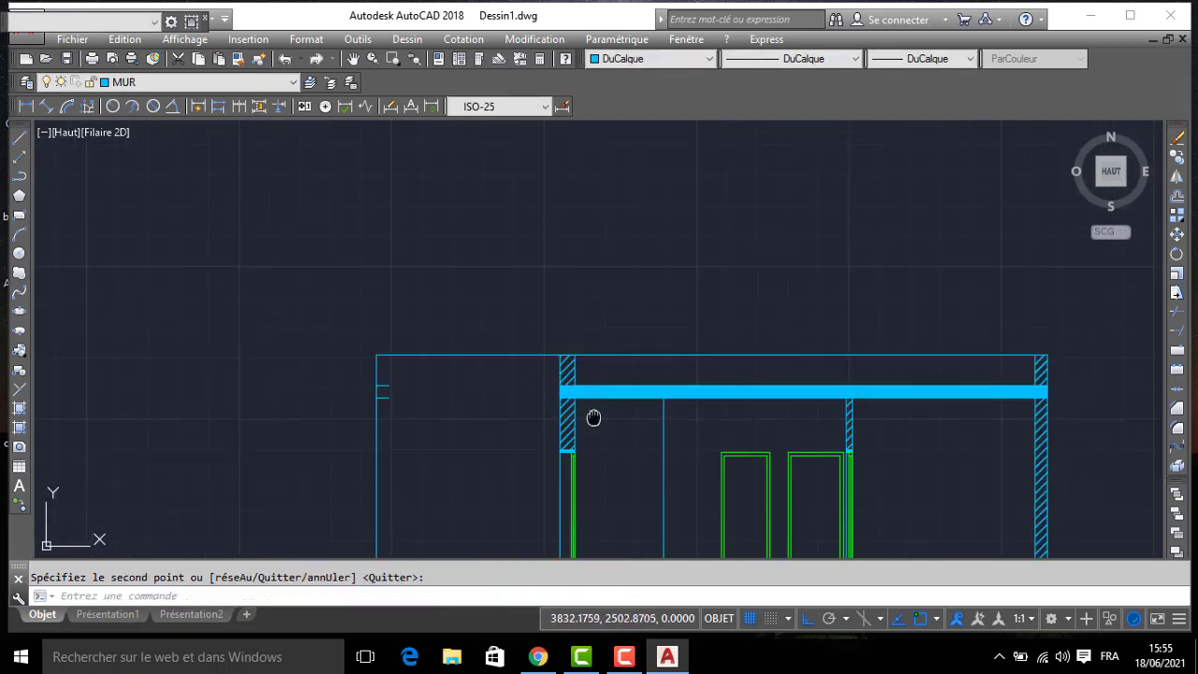
scroll(593, 417, down, 2)
middle_drag(594, 417, 540, 294)
scroll(708, 420, down, 4)
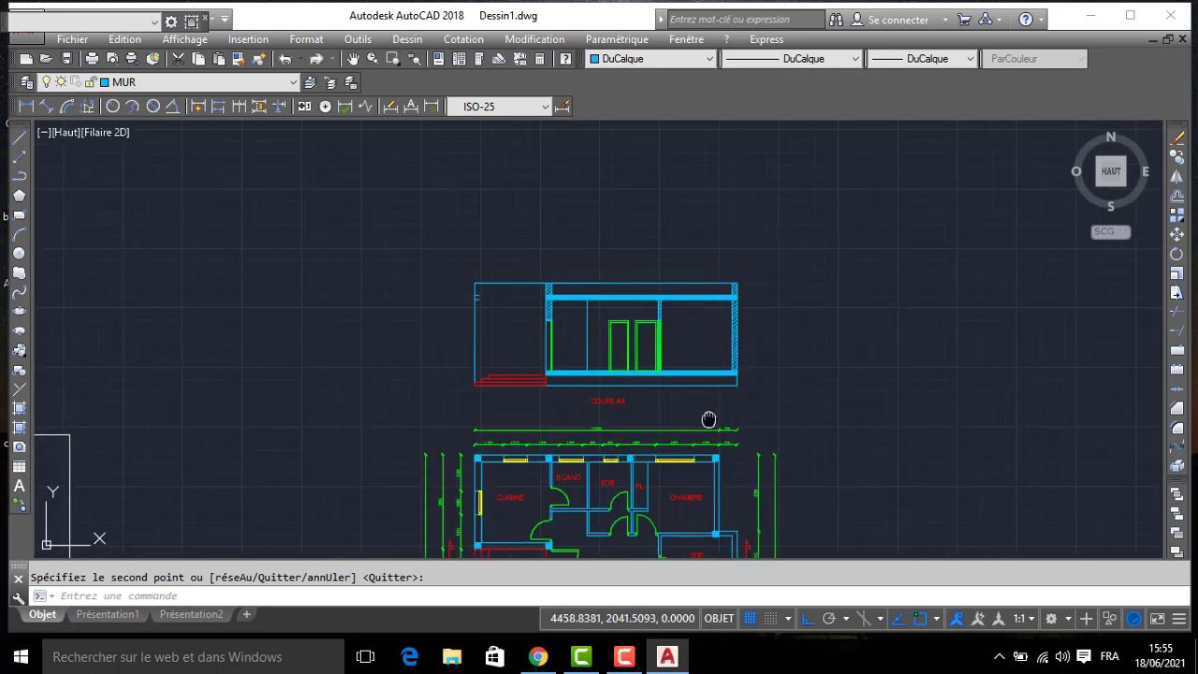
scroll(701, 347, down, 3)
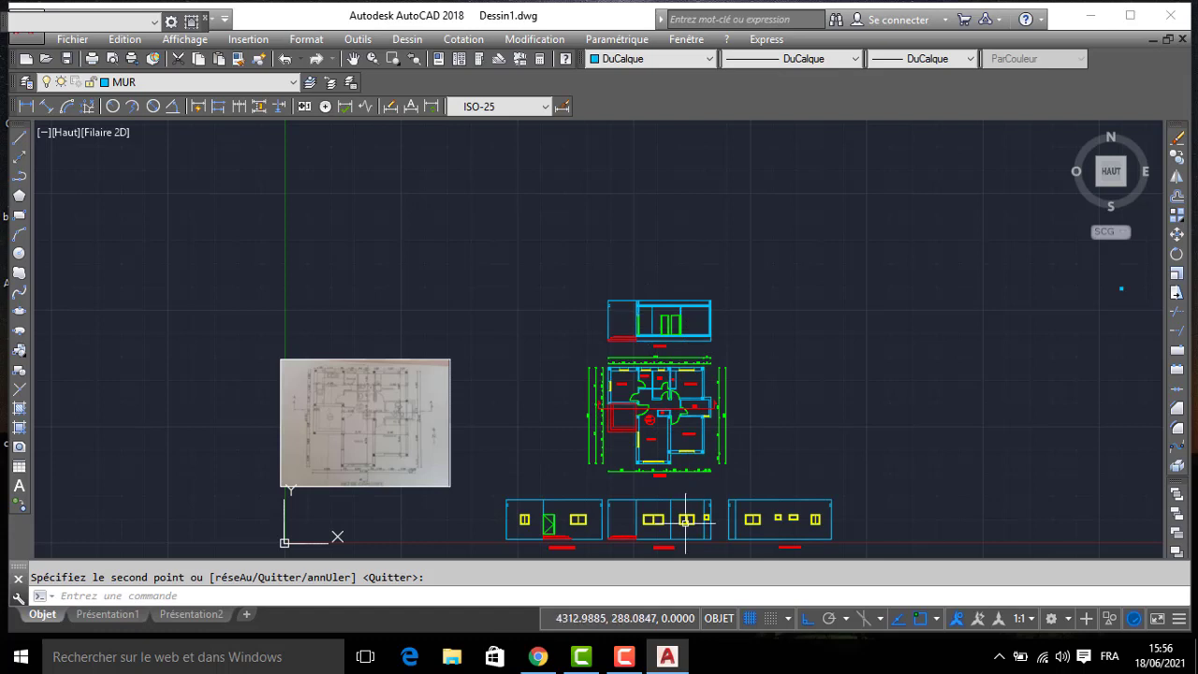
click(624, 656)
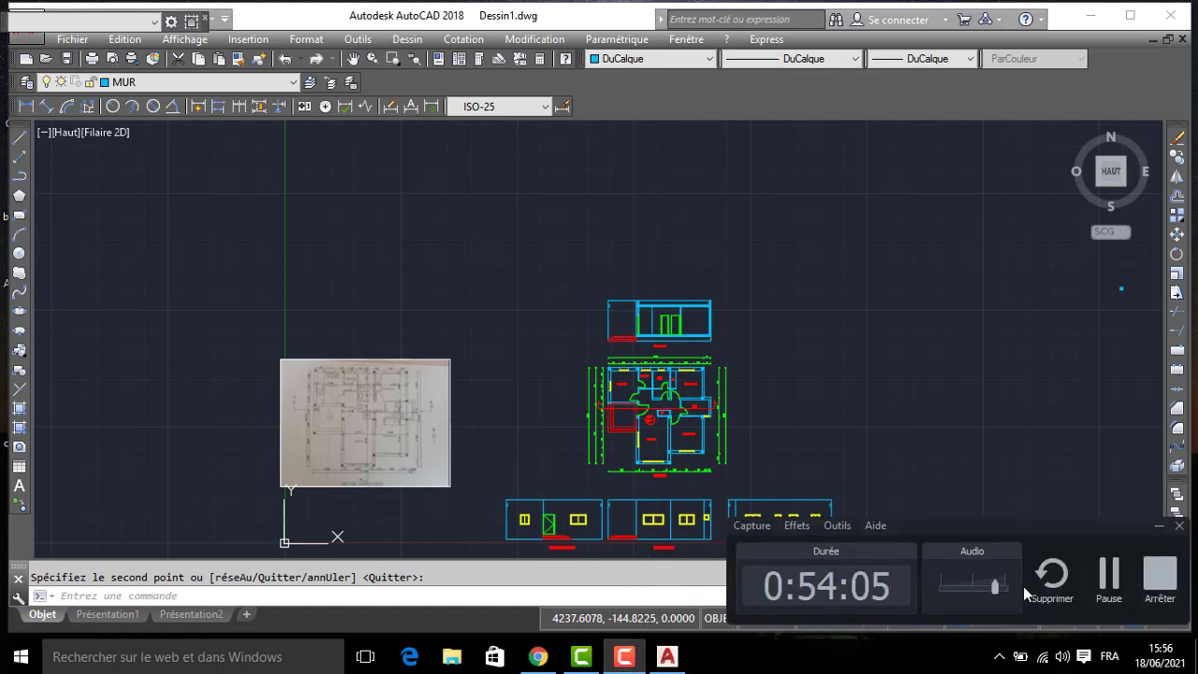